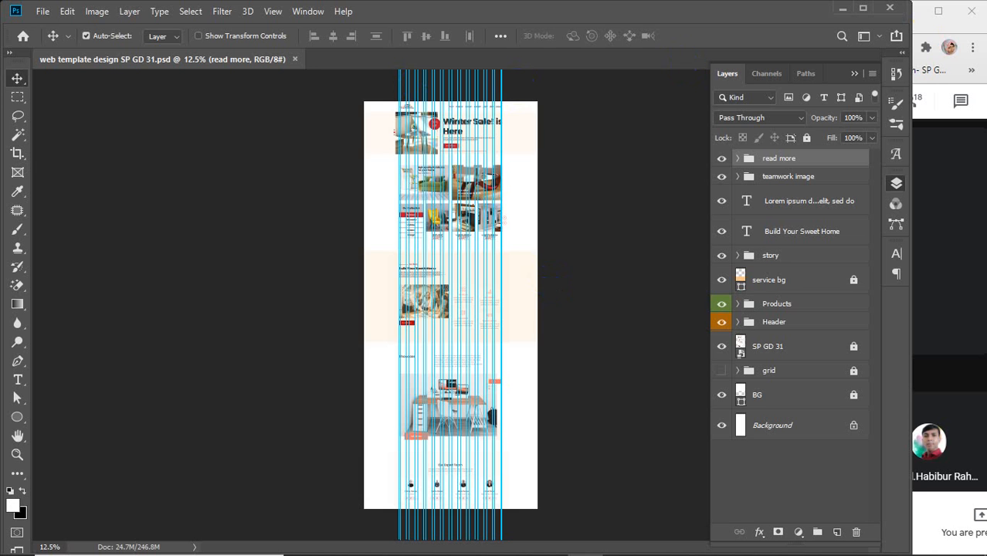
- Look through the list of people in the Google Meet call, close it and return to the Photoshop document
left_click(942, 295)
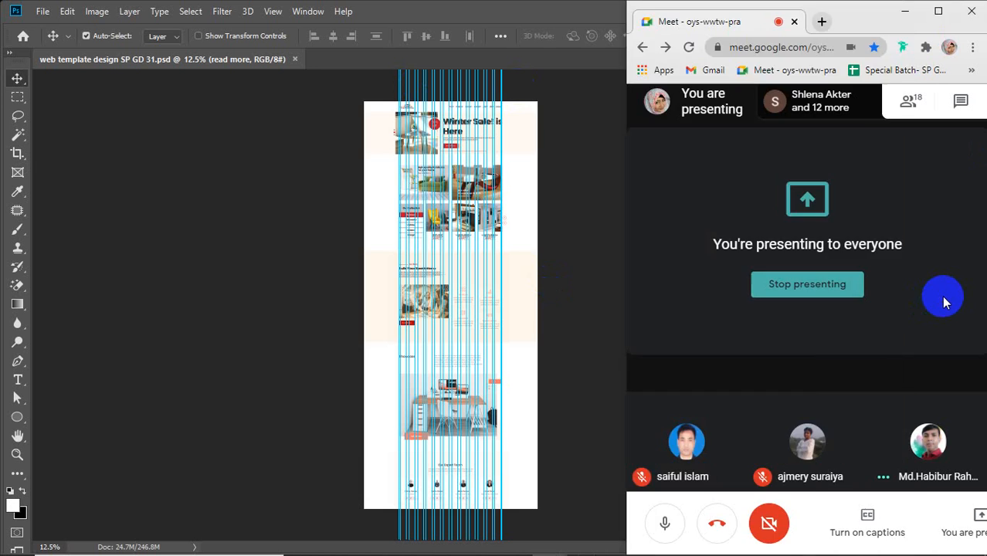
left_click(909, 102)
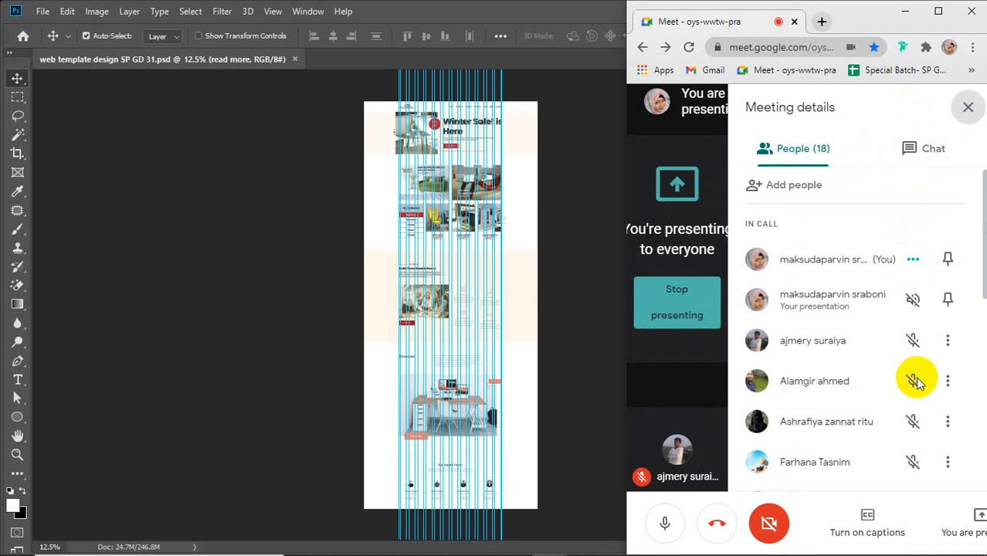
scroll(942, 346, "down", 1)
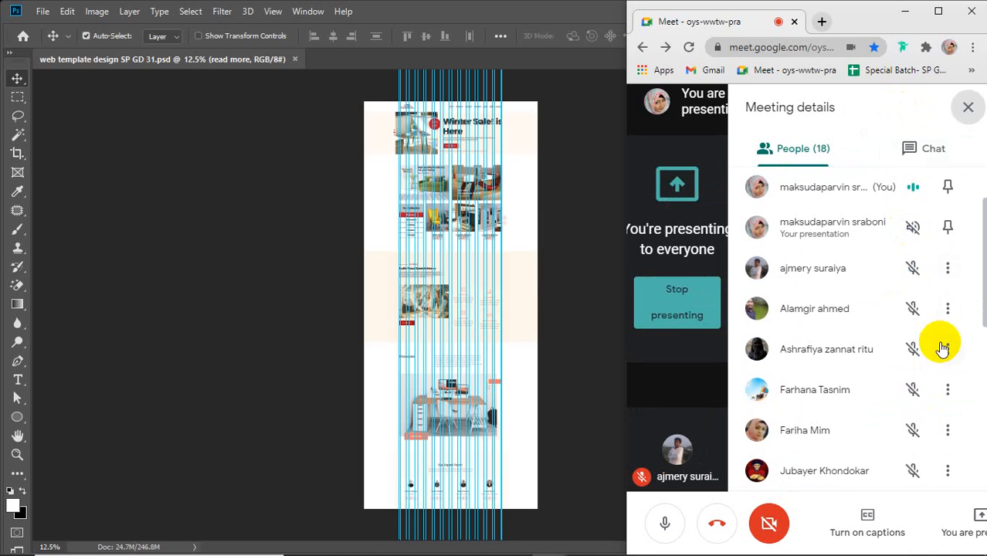
scroll(942, 348, "down", 1)
scroll(942, 347, "down", 2)
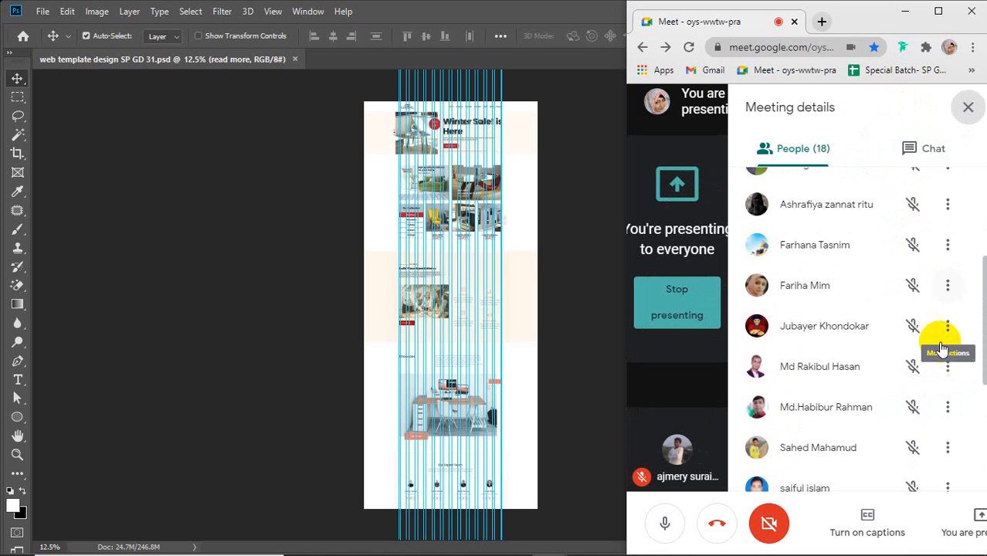
scroll(942, 348, "down", 3)
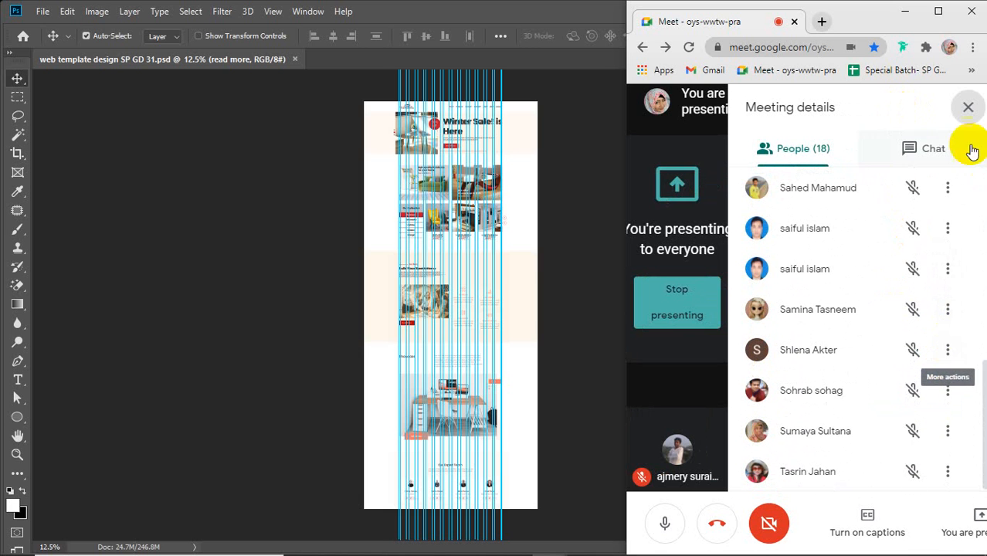
left_click(968, 108)
left_click(300, 279)
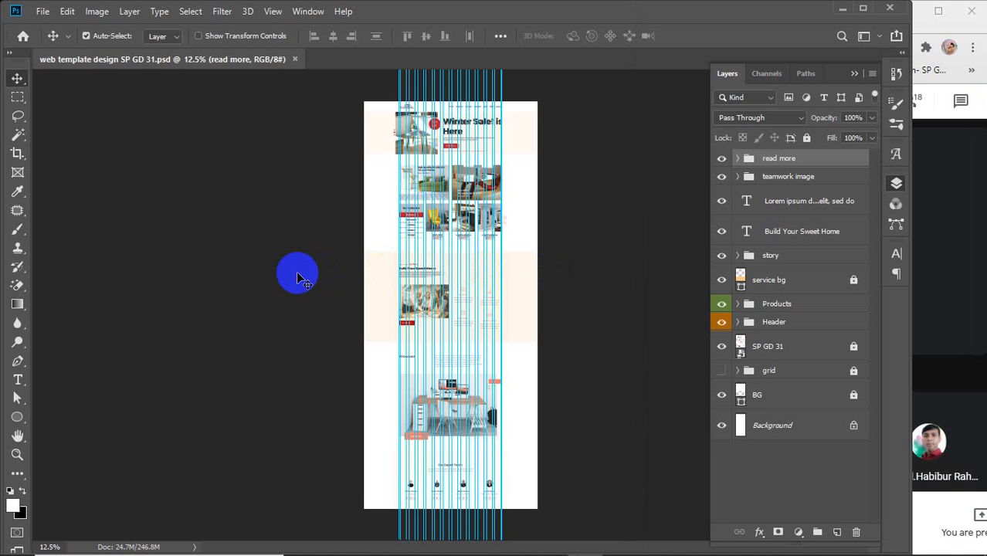
scroll(454, 257, "up", 1)
scroll(457, 259, "up", 3)
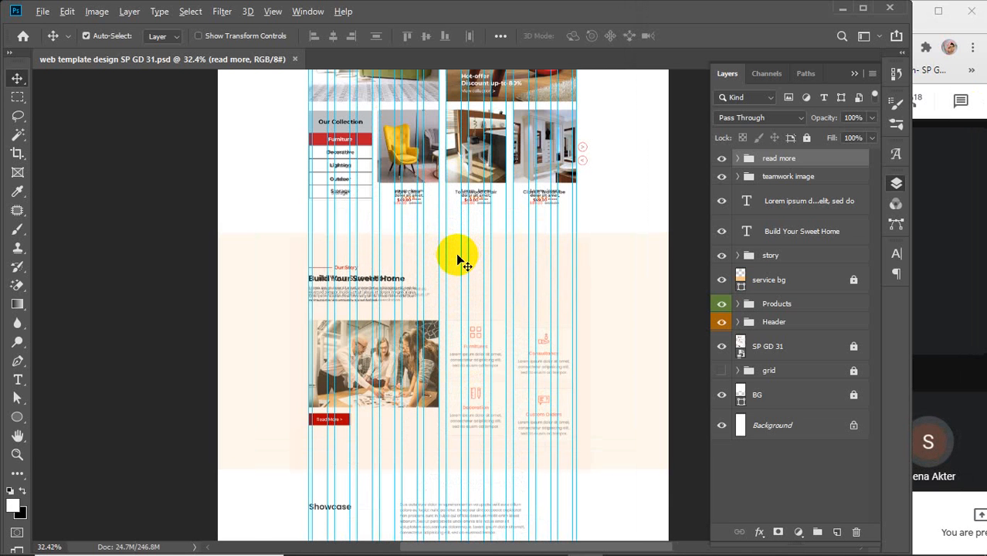
scroll(458, 258, "up", 1)
- Switch to Google Meet in a maximized window, stop presenting the screen and pin the participant's shared presentation
left_click(960, 304)
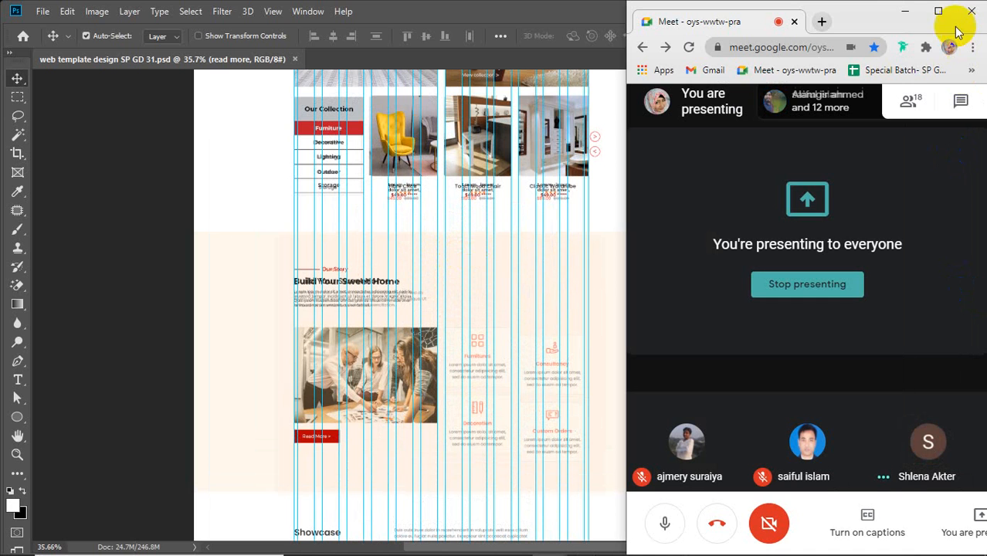
left_click(939, 10)
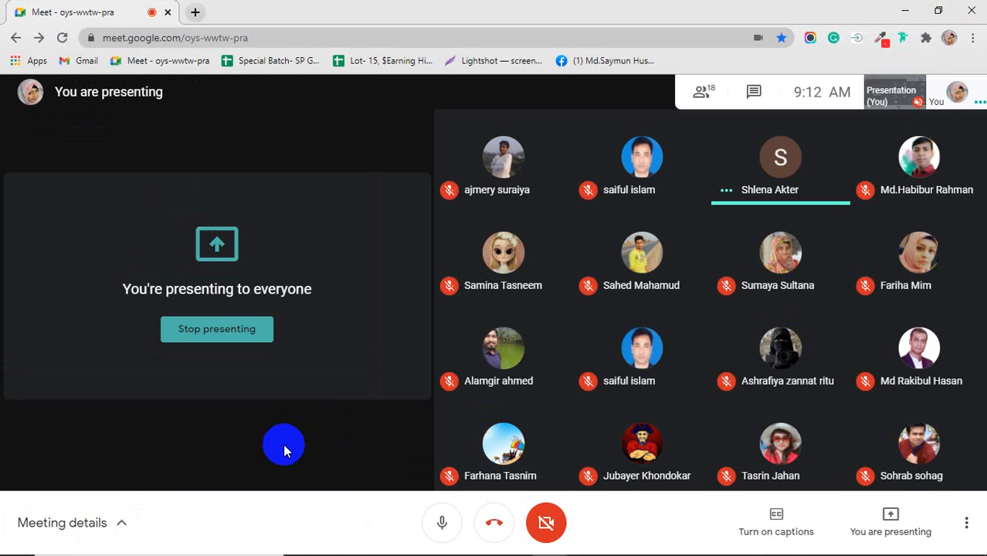
left_click(205, 331)
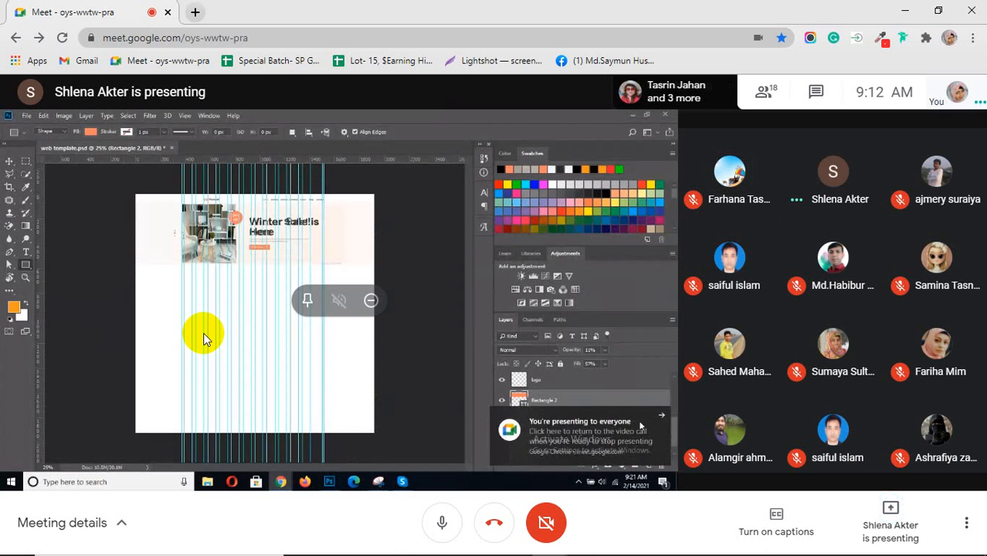
left_click(307, 301)
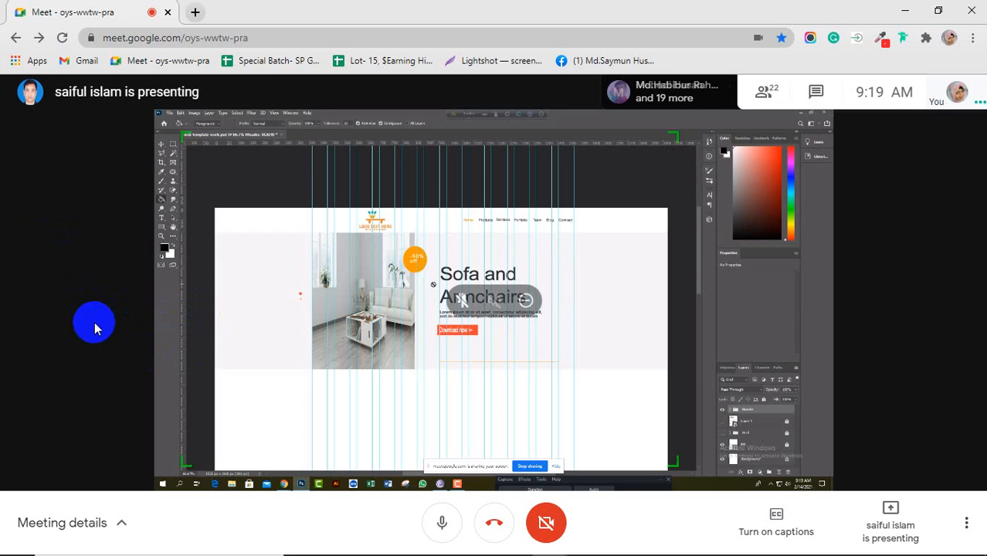
- Review the full list of people in the call while a participant is presenting, and close the list
left_click(764, 92)
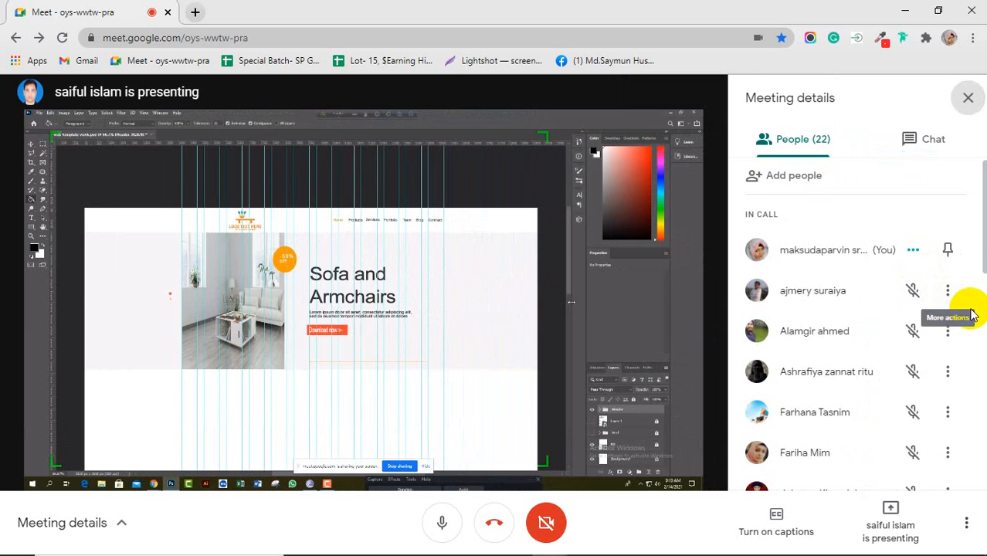
scroll(971, 313, "down", 1)
scroll(971, 313, "down", 2)
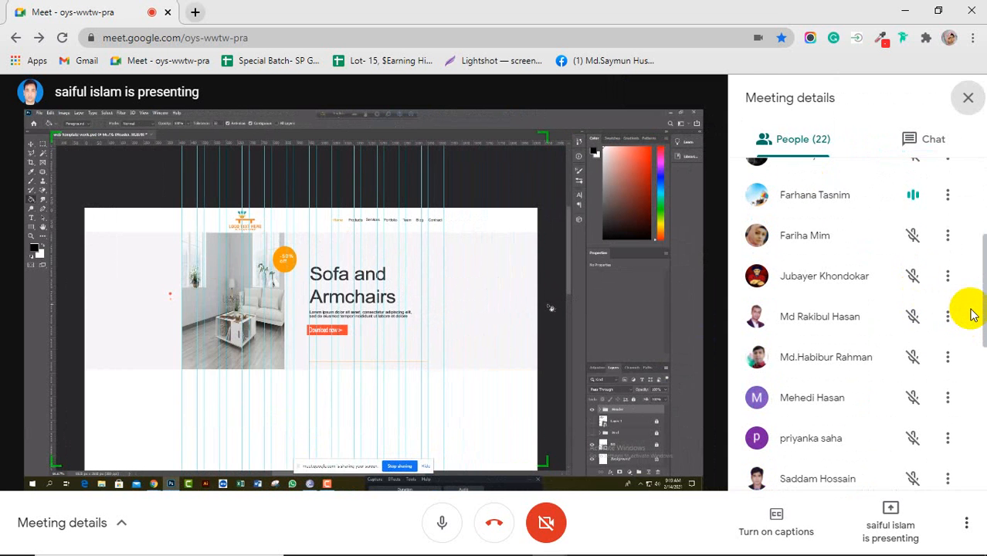
scroll(971, 312, "down", 3)
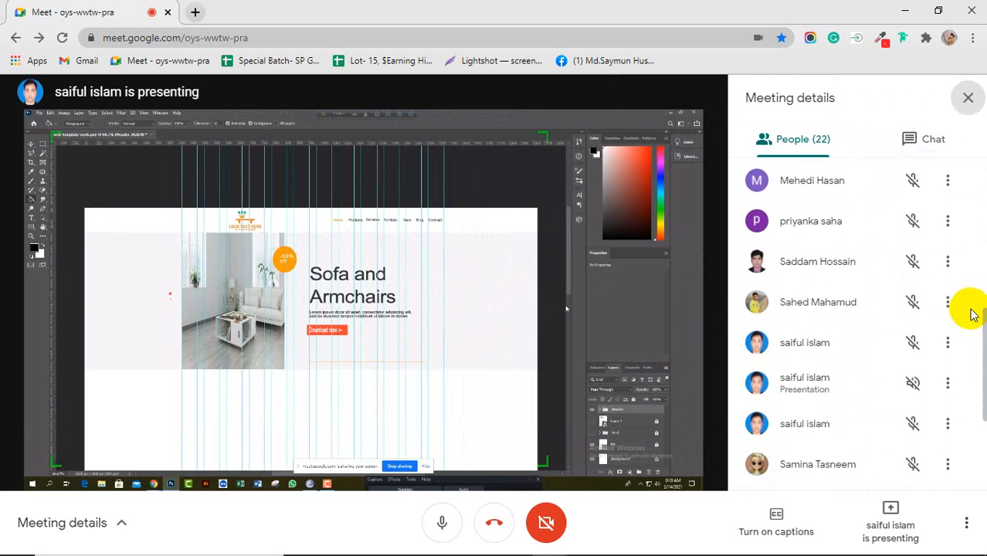
scroll(971, 313, "down", 3)
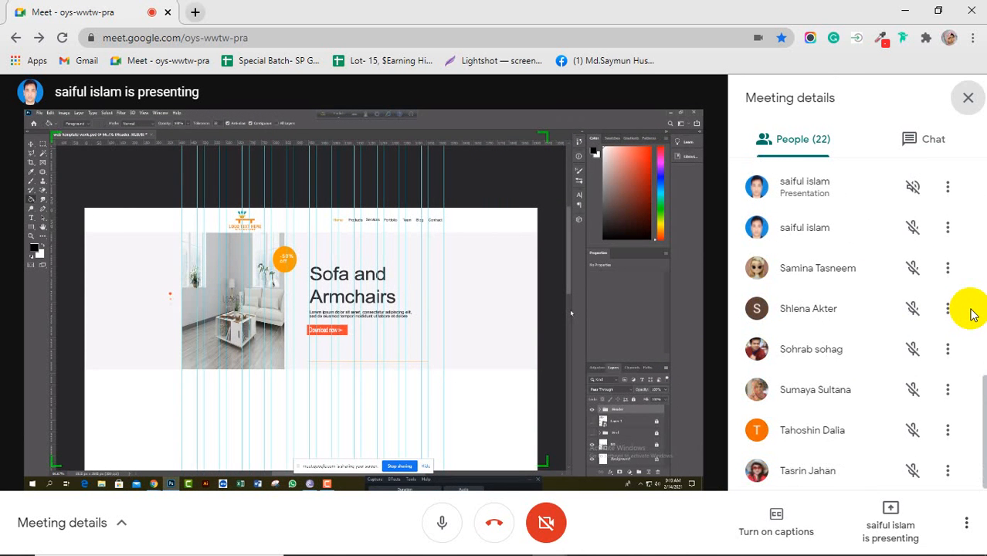
left_click(967, 98)
- Remove the currently presenting participant from the meeting
mouse_move(595, 403)
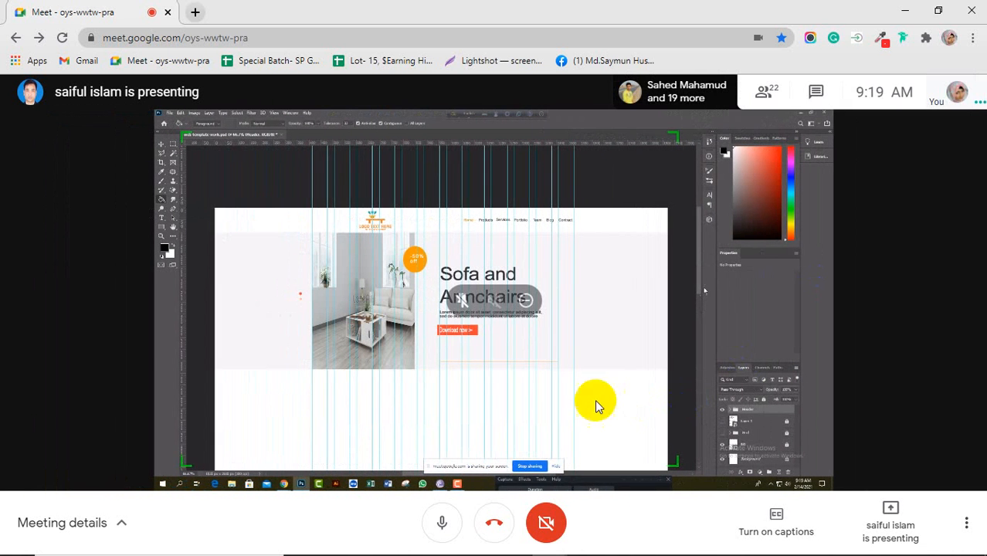
left_click(525, 300)
left_click(600, 350)
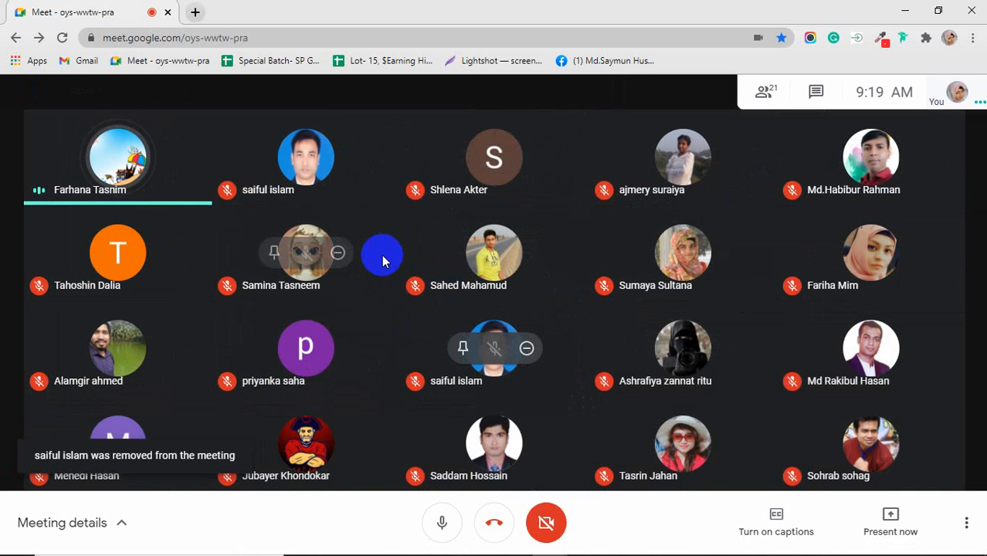
- Present the entire screen to the meeting and hide the screen-sharing notice
left_click(896, 521)
left_click(869, 393)
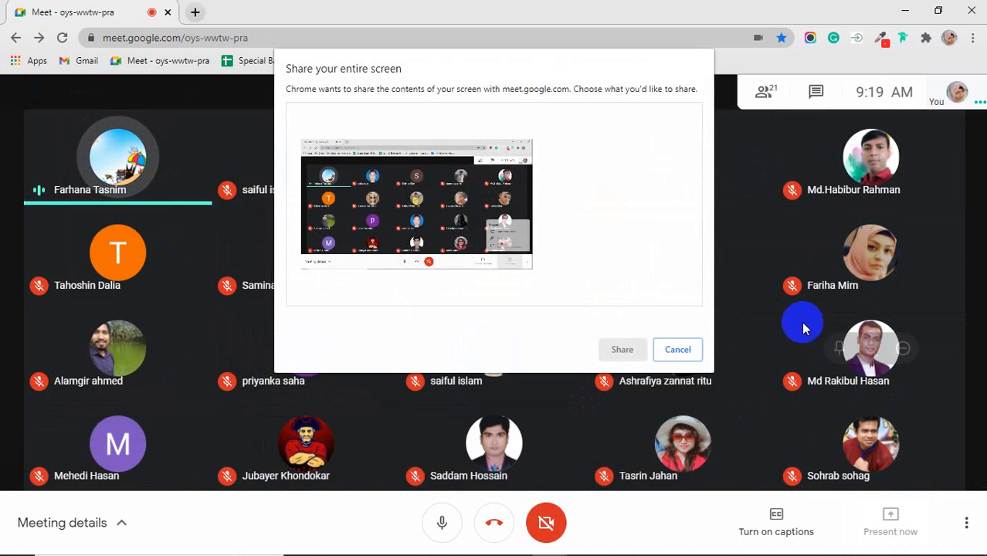
left_click(392, 198)
left_click(623, 349)
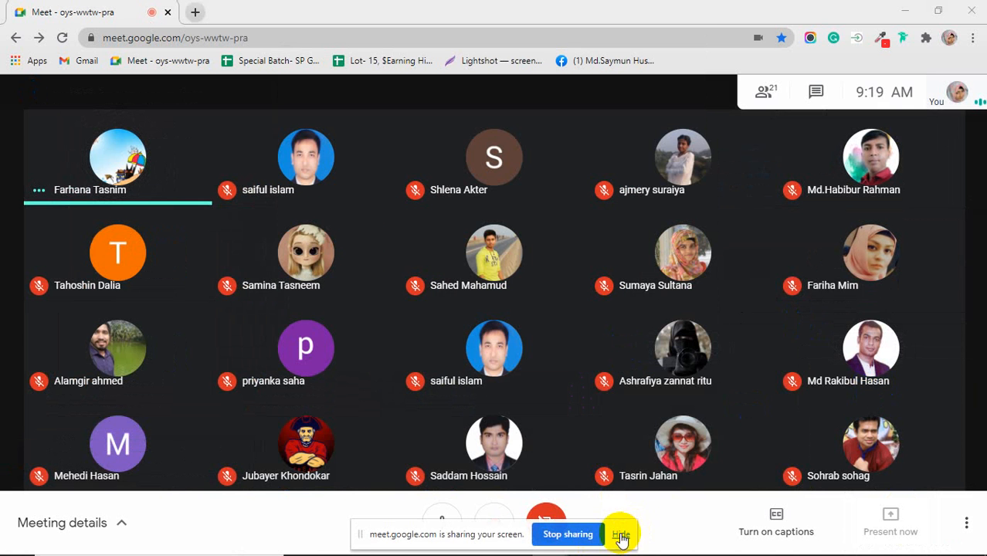
left_click(621, 534)
- Shrink the Meet window, switch back to Photoshop and examine the Our Collection product section against the overlaid reference design
left_click(939, 10)
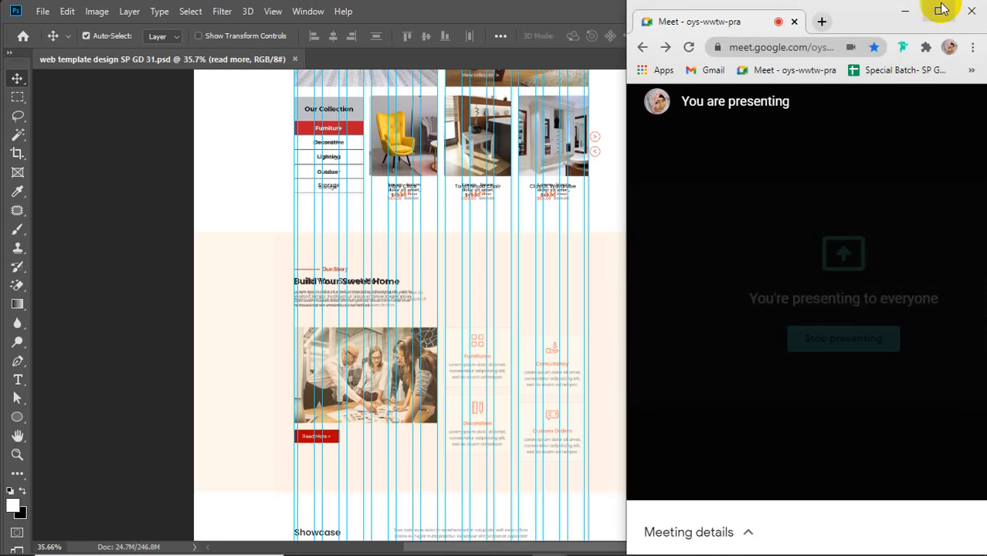
left_click(258, 196)
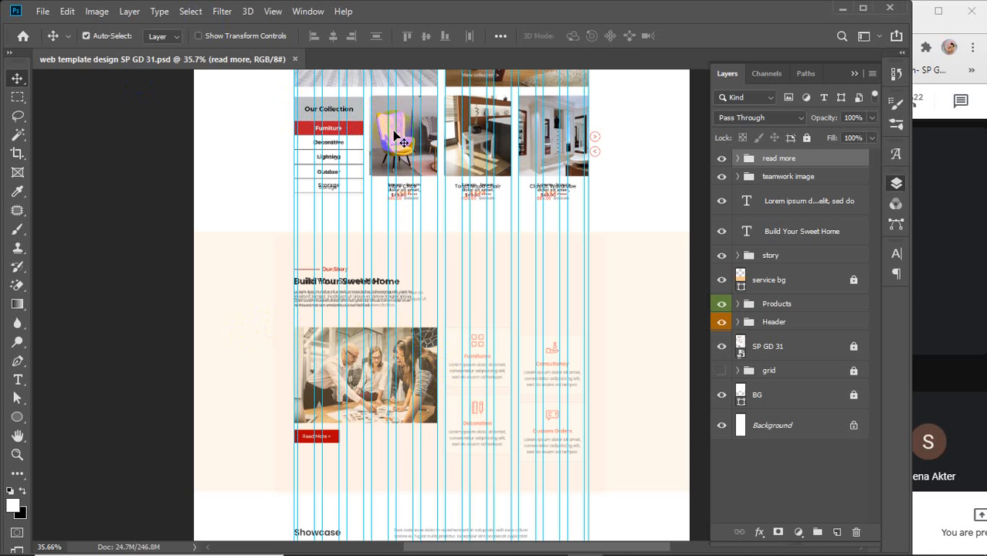
scroll(396, 136, "up", 5)
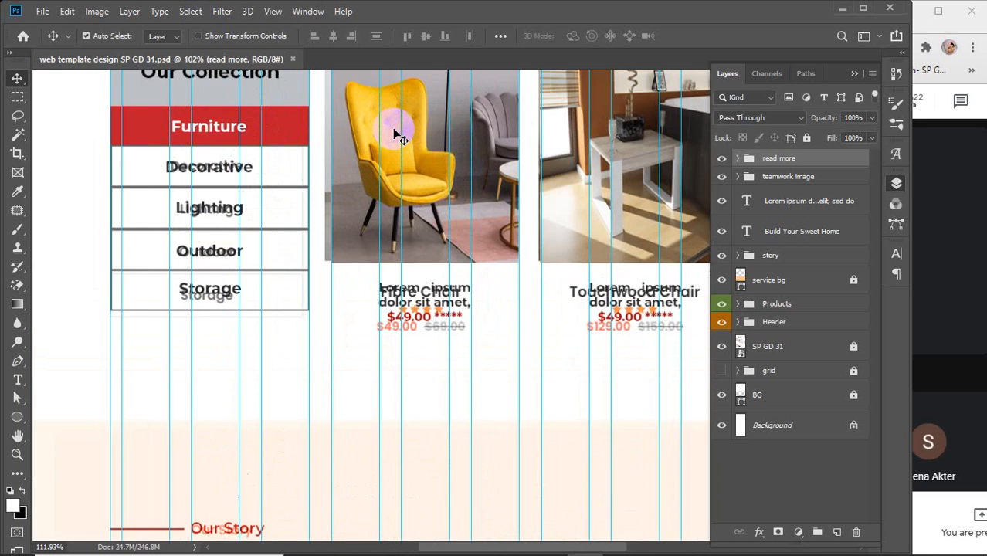
scroll(410, 150, "up", 3)
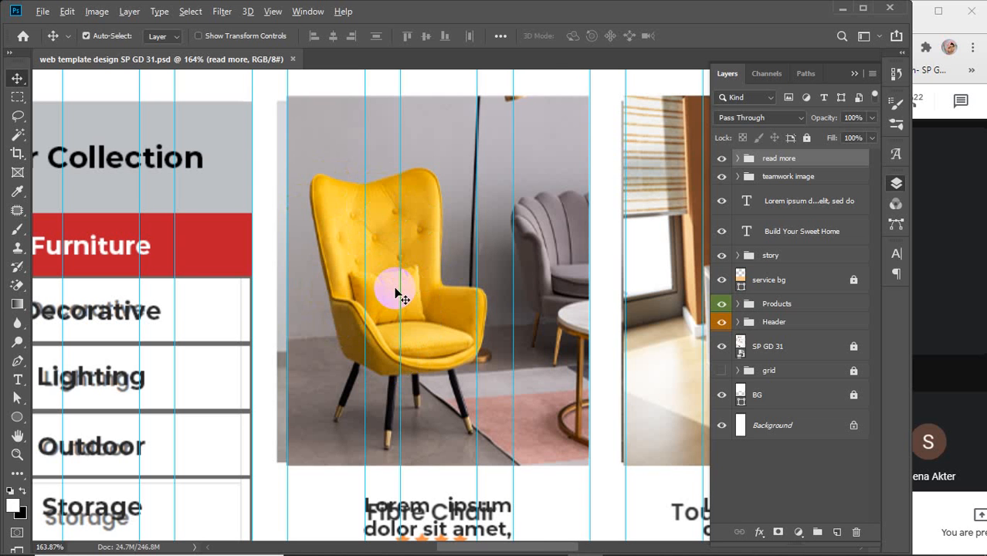
scroll(395, 292, "down", 2)
scroll(396, 293, "down", 3)
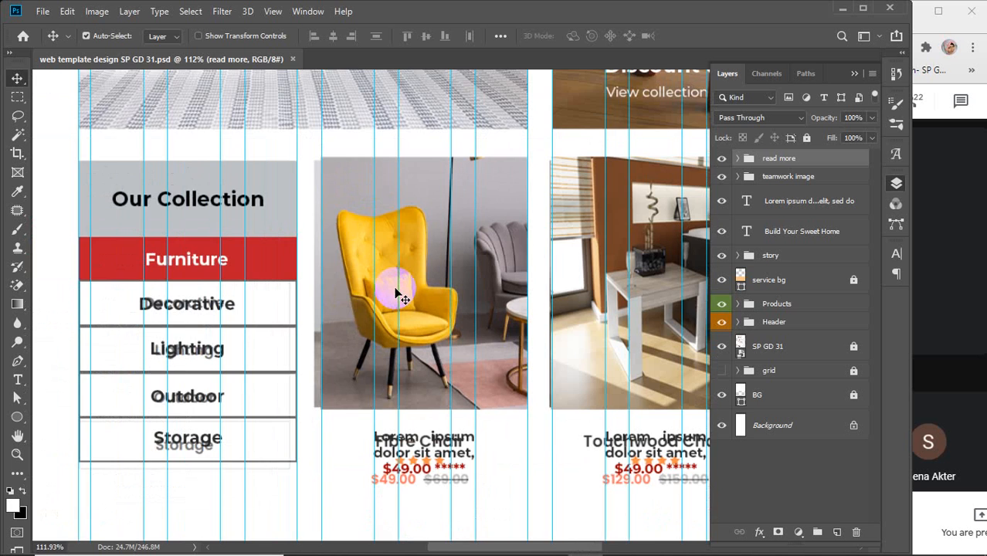
scroll(396, 292, "down", 1)
scroll(395, 290, "down", 1)
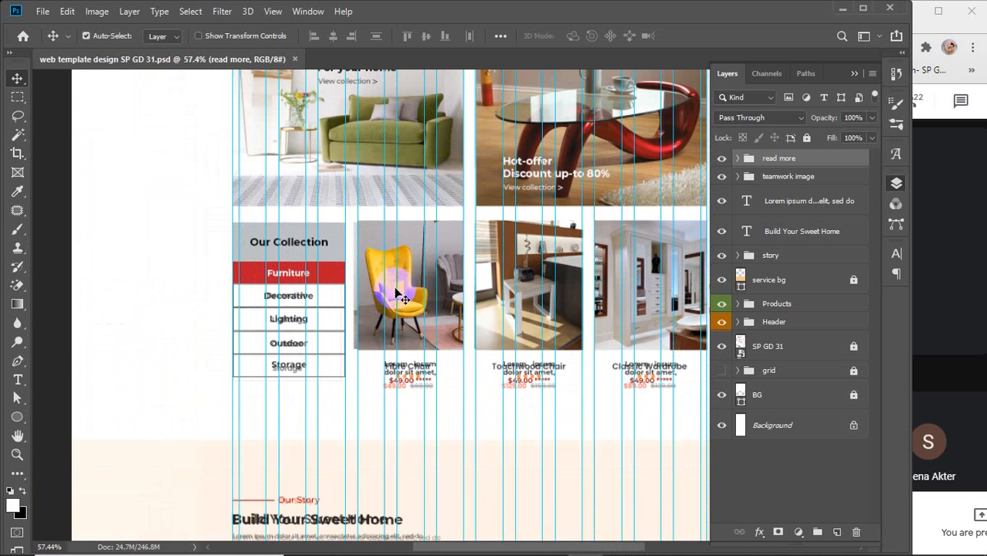
scroll(395, 288, "down", 1)
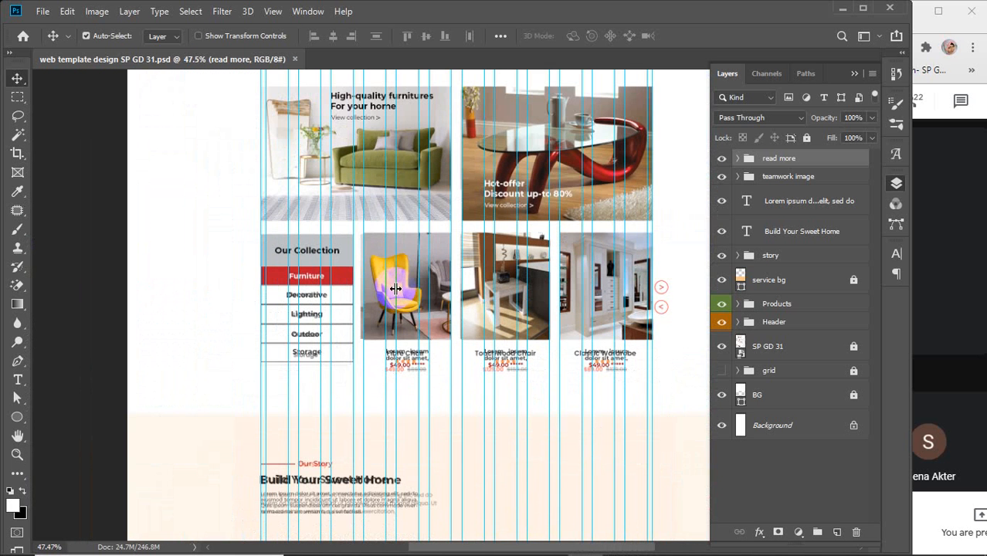
scroll(396, 289, "down", 1)
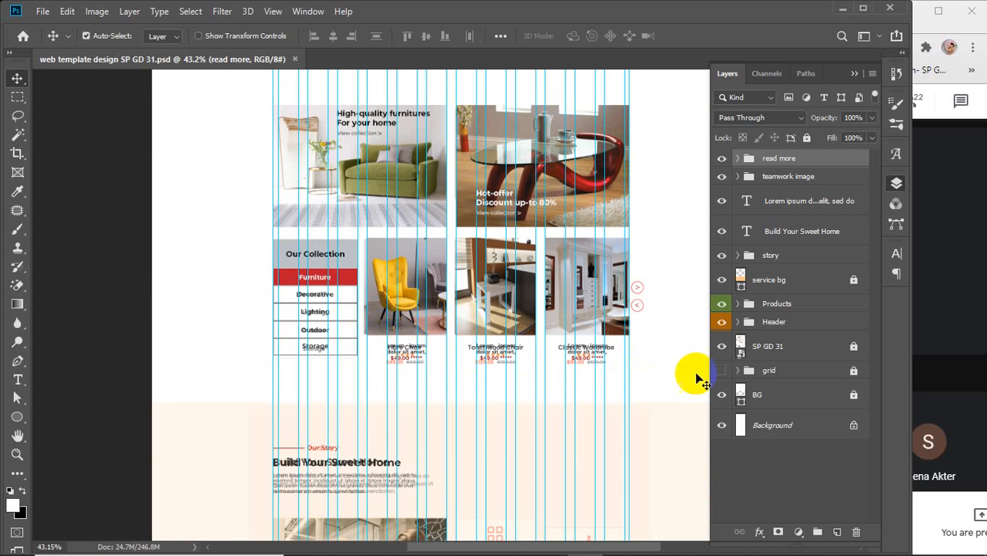
- Hide the SP GD 31 reference layer and examine the product and Our Story sections without the overlay
left_click(722, 349)
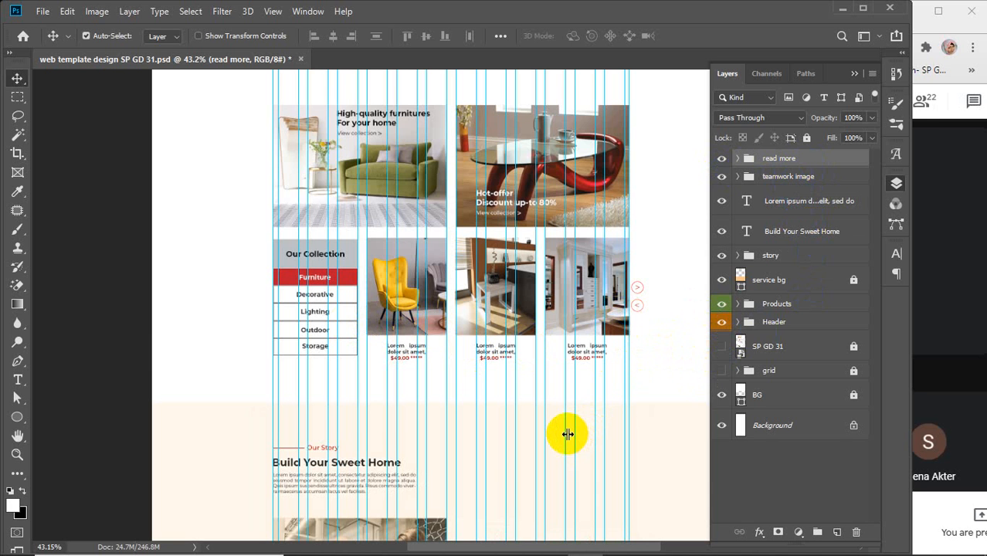
scroll(567, 434, "down", 6)
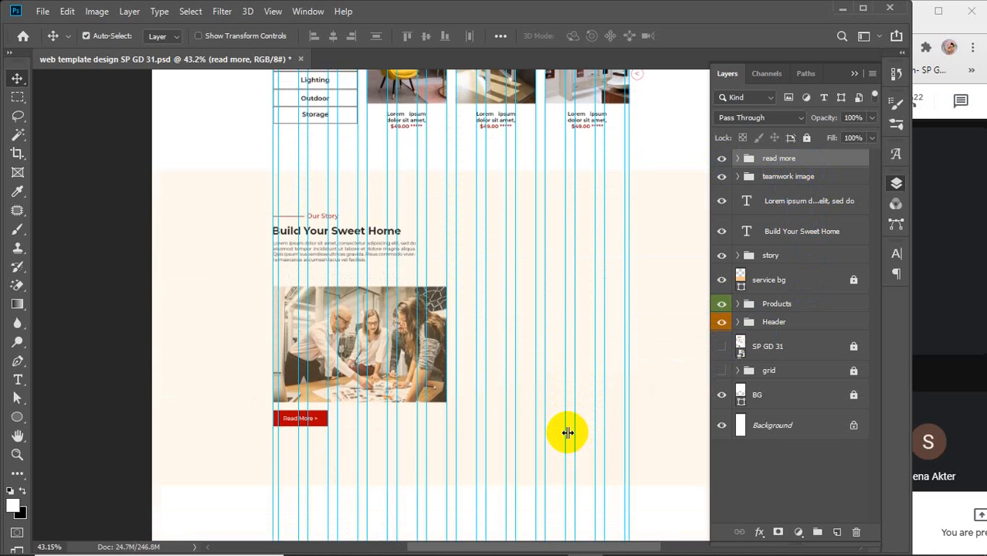
scroll(568, 432, "down", 3)
scroll(568, 432, "up", 2)
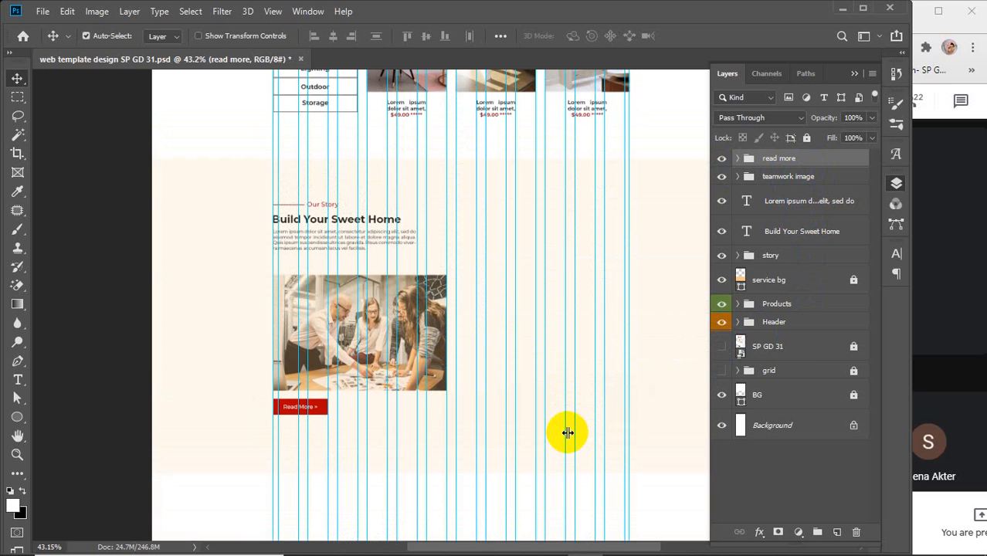
- Toggle the visibility of the Header and Products groups to check their contents
left_click(722, 324)
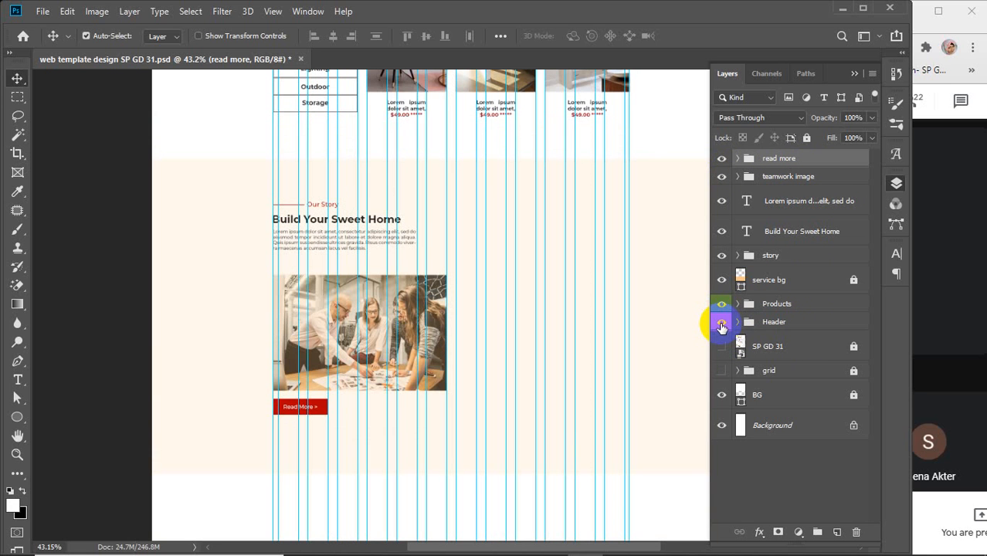
left_click(722, 306)
left_click(722, 305)
left_click(721, 305)
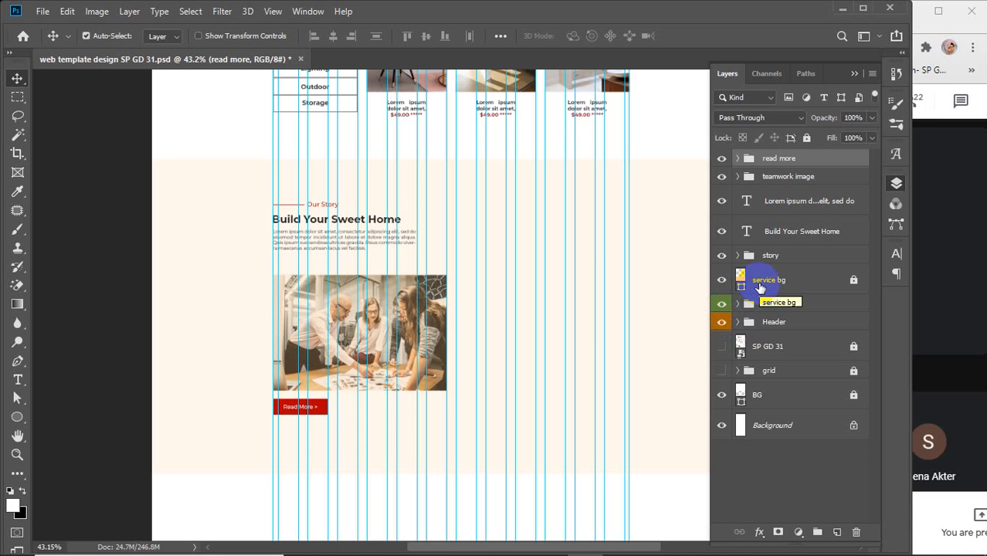
- Show the SP GD 31 reference layer again and examine the four service cards beside the teamwork image
left_click(725, 349)
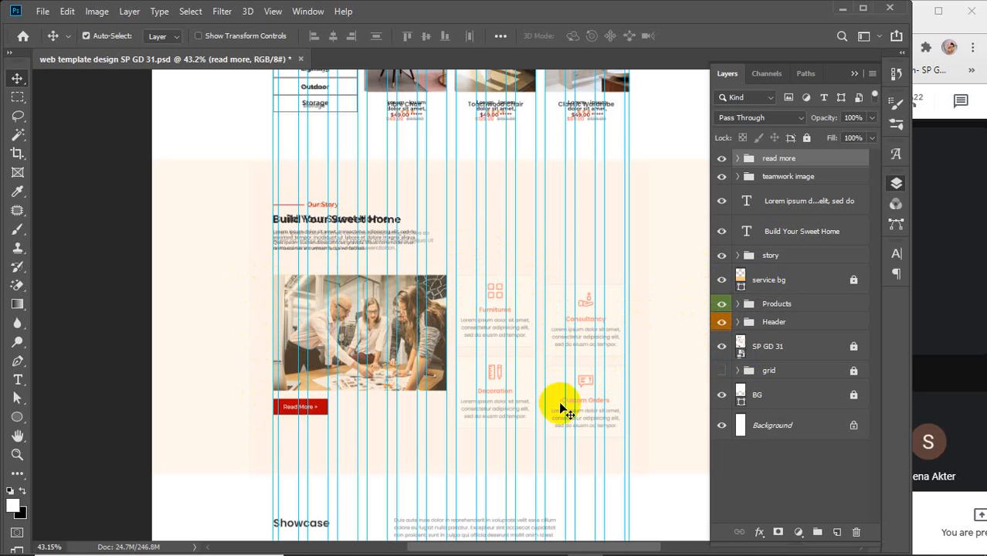
scroll(565, 402, "up", 3)
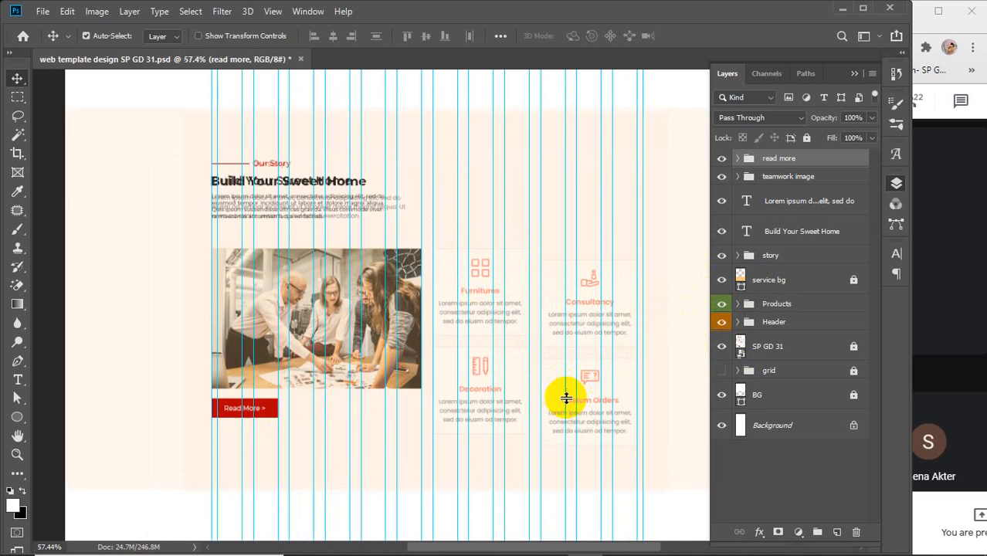
left_click_drag(525, 388, 403, 371)
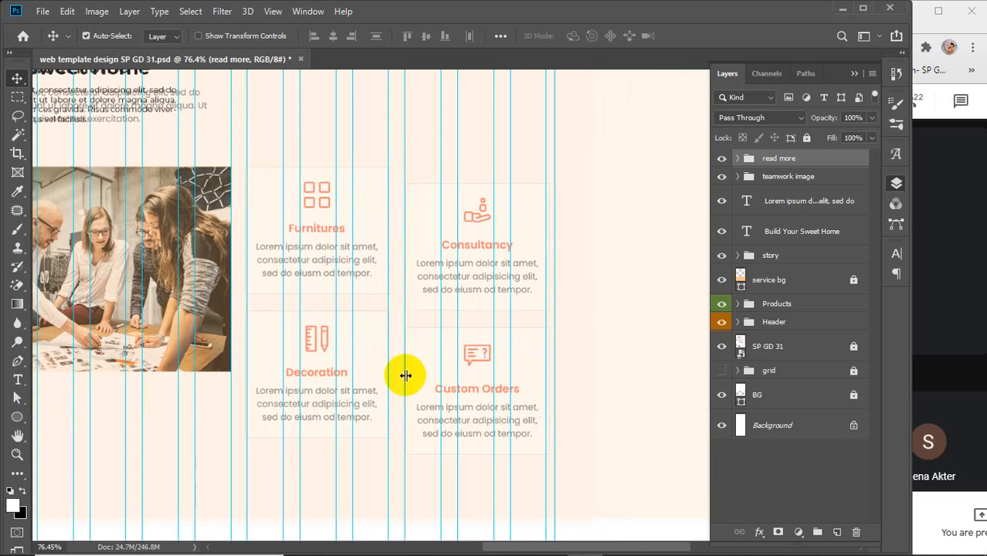
- Draw a rectangle about 255 by 236 px over the Furnitures service card beside the teamwork image
left_click(16, 418)
left_click(101, 412)
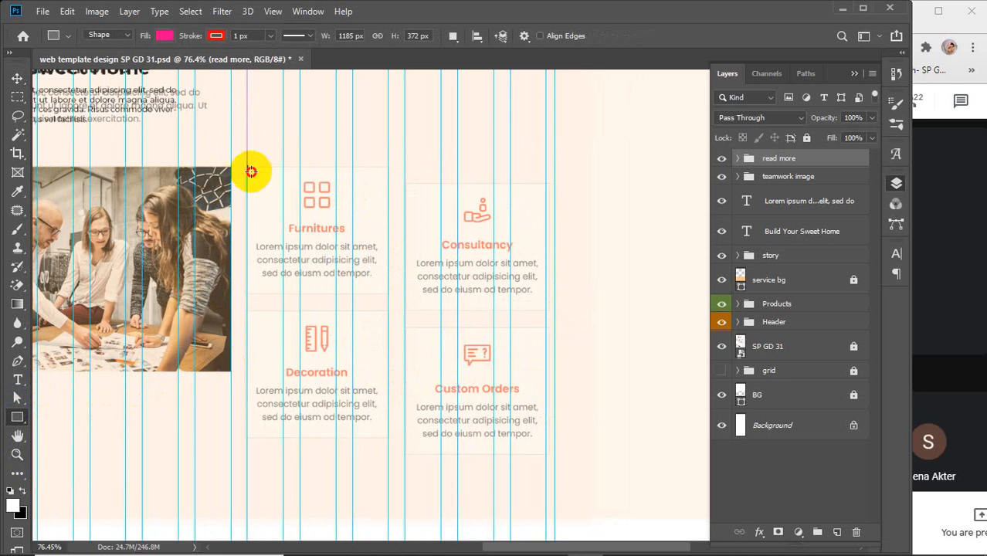
left_click_drag(247, 164, 389, 295)
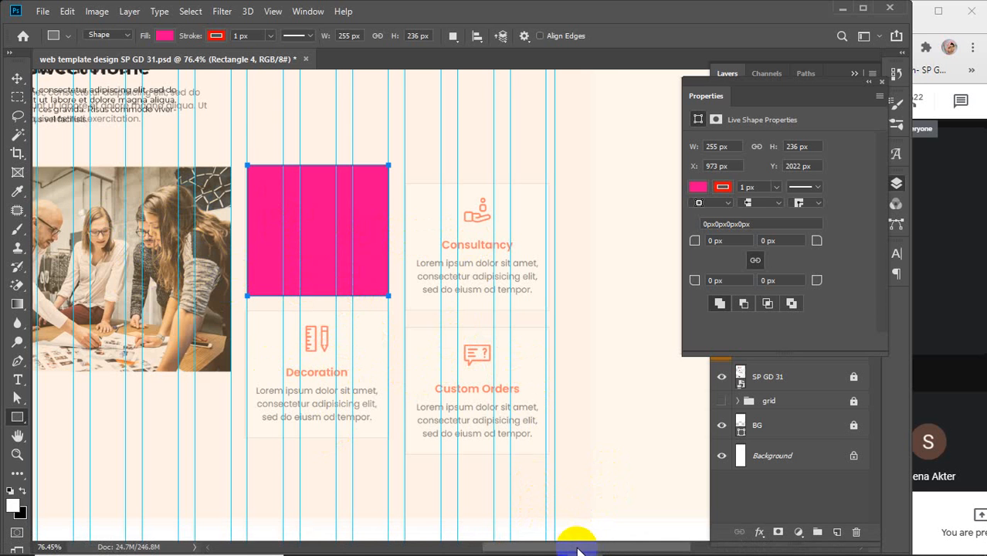
- Fill the new rectangle with the cream color fff7ed sampled from the Decoration card
left_click_drag(577, 544, 516, 546)
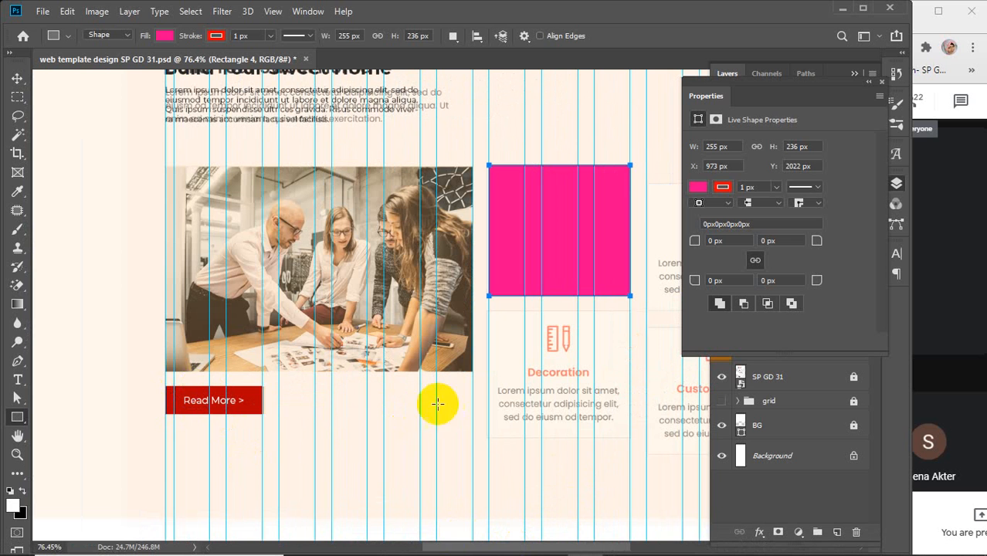
left_click(544, 229)
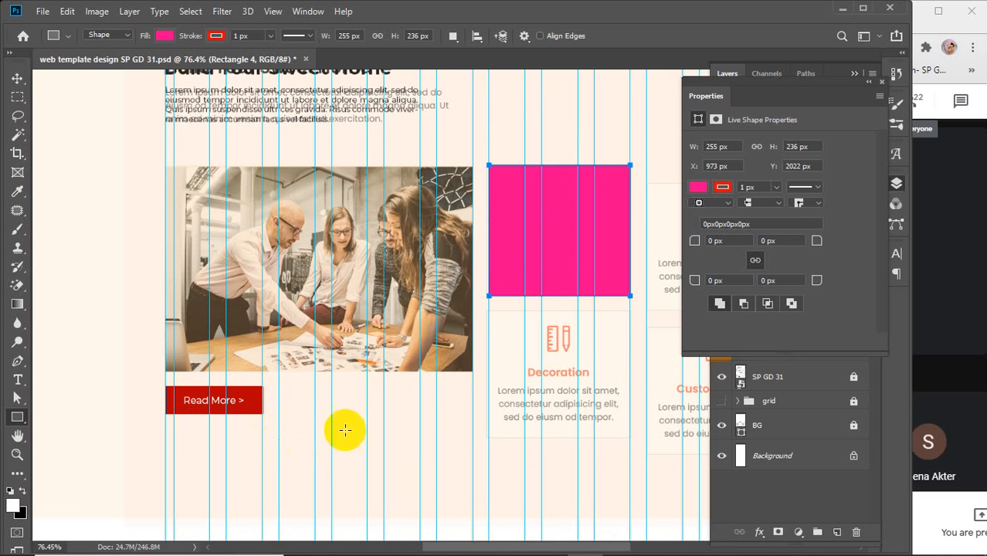
left_click_drag(508, 549, 532, 548)
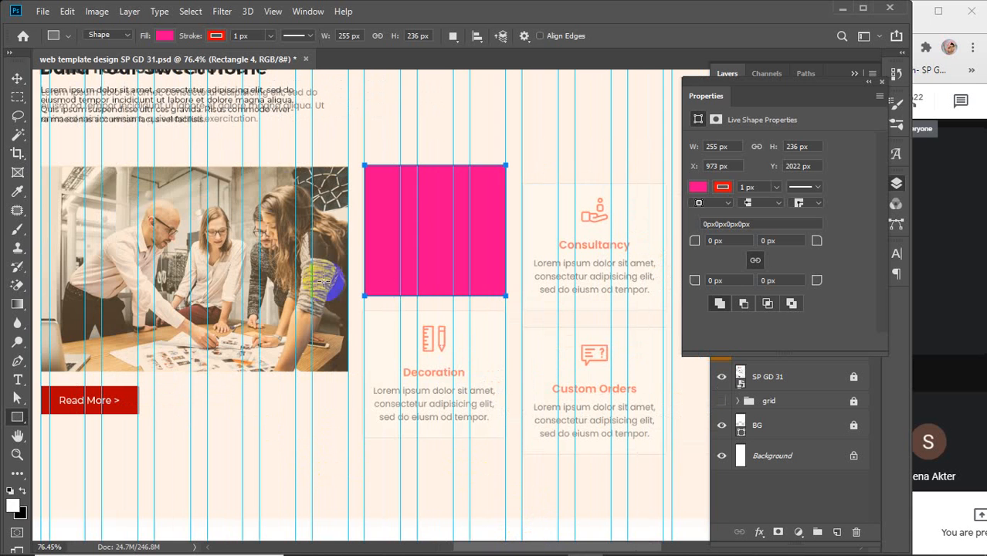
left_click(697, 186)
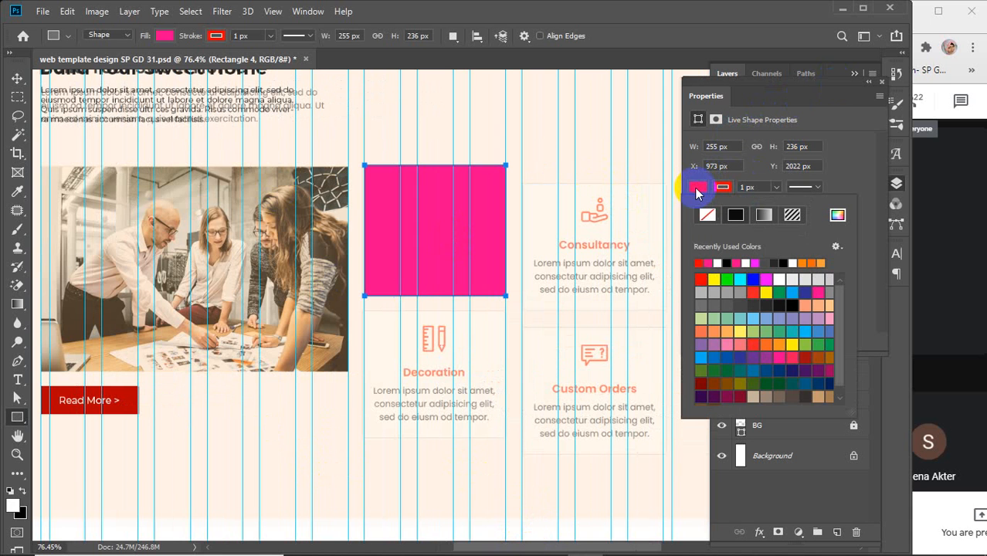
left_click(838, 216)
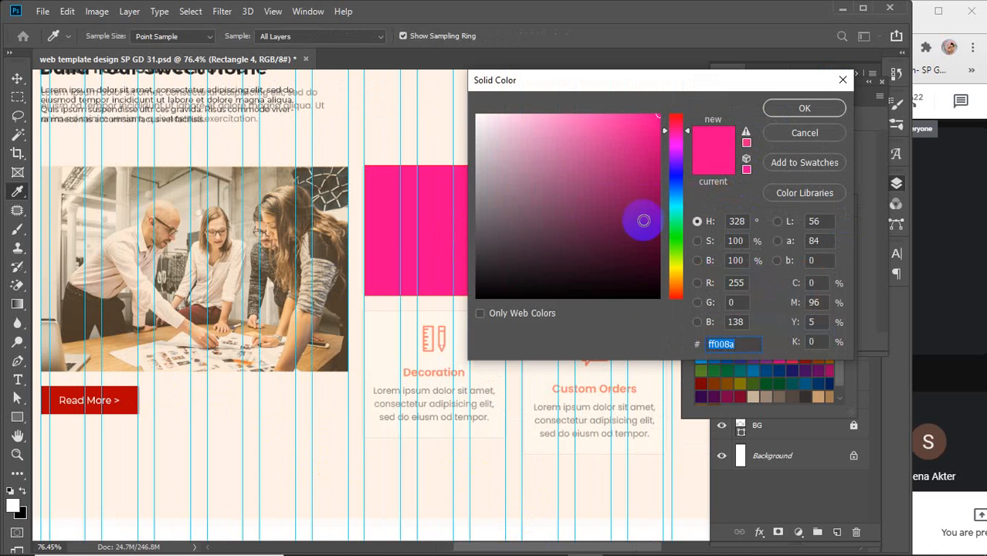
left_click(389, 342)
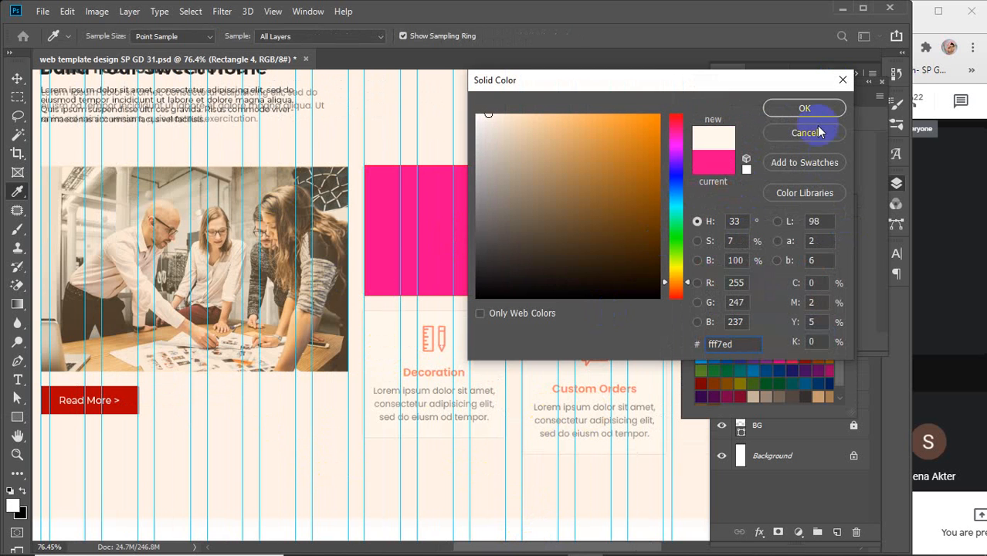
left_click(794, 108)
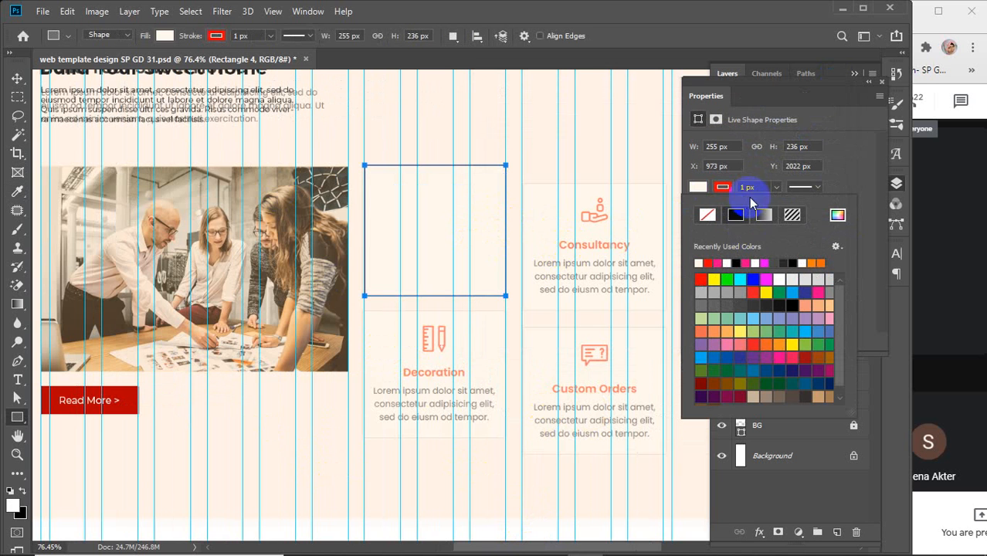
- Remove the rectangle's stroke and close its shape properties
left_click(723, 187)
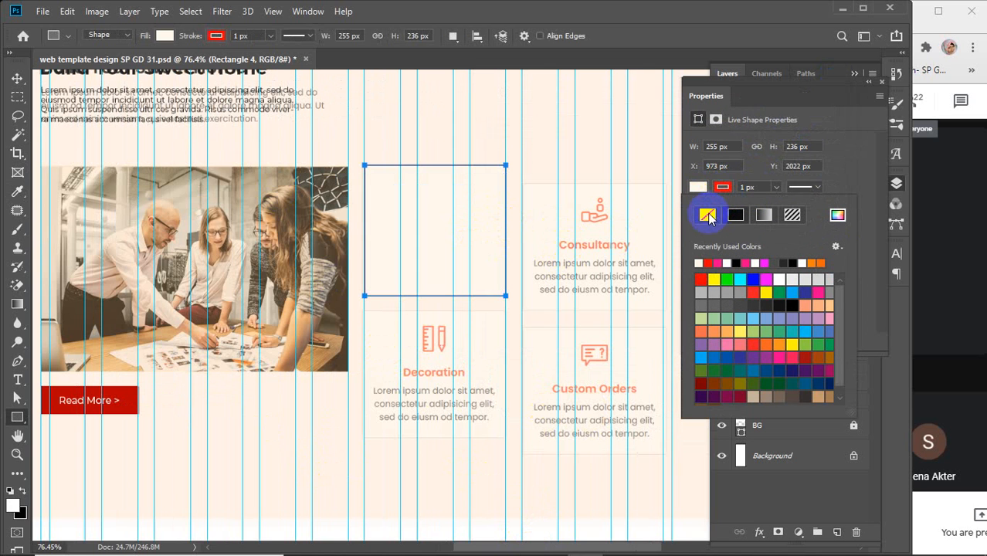
left_click(708, 215)
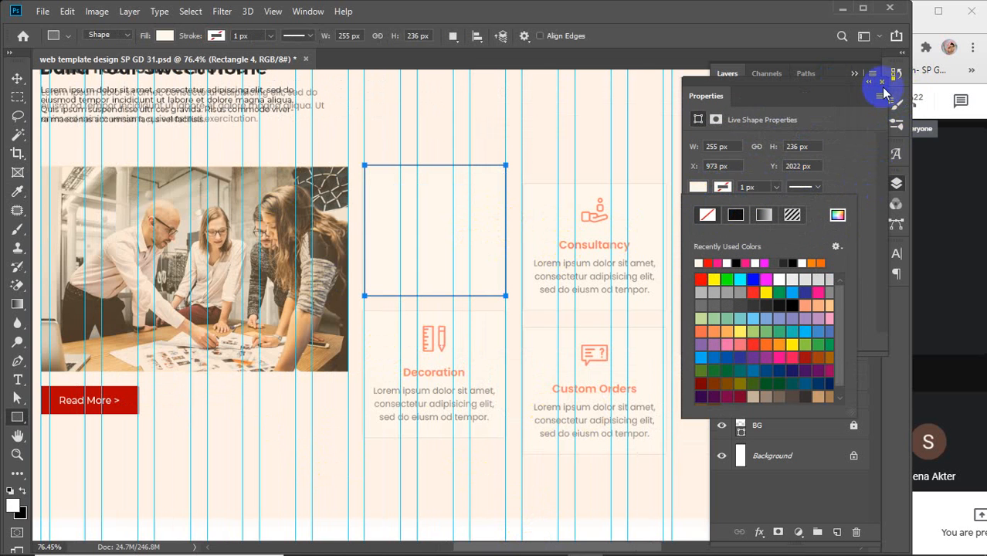
left_click(882, 84)
left_click(882, 82)
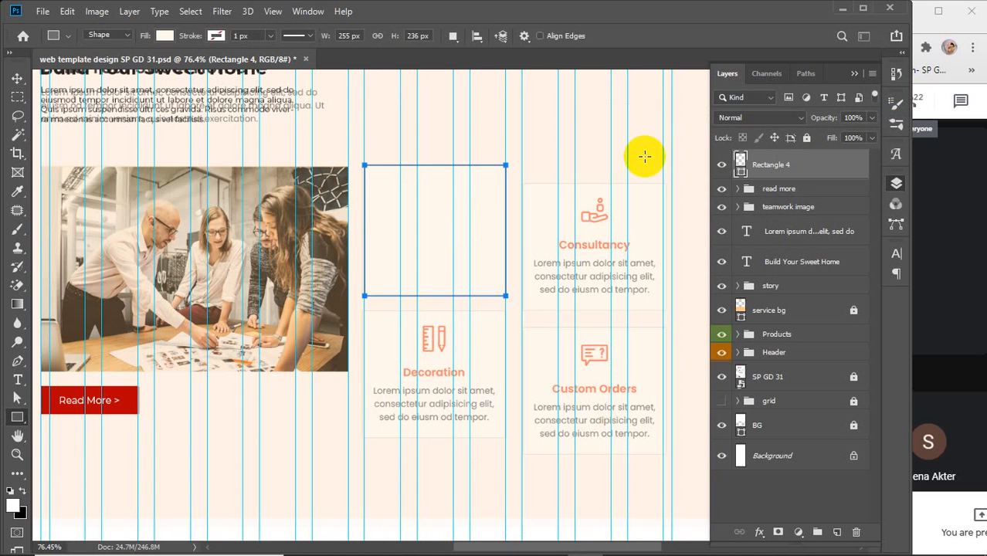
- Move the cream rectangle down slightly so its top edge lines up with the teamwork image
left_click(17, 78)
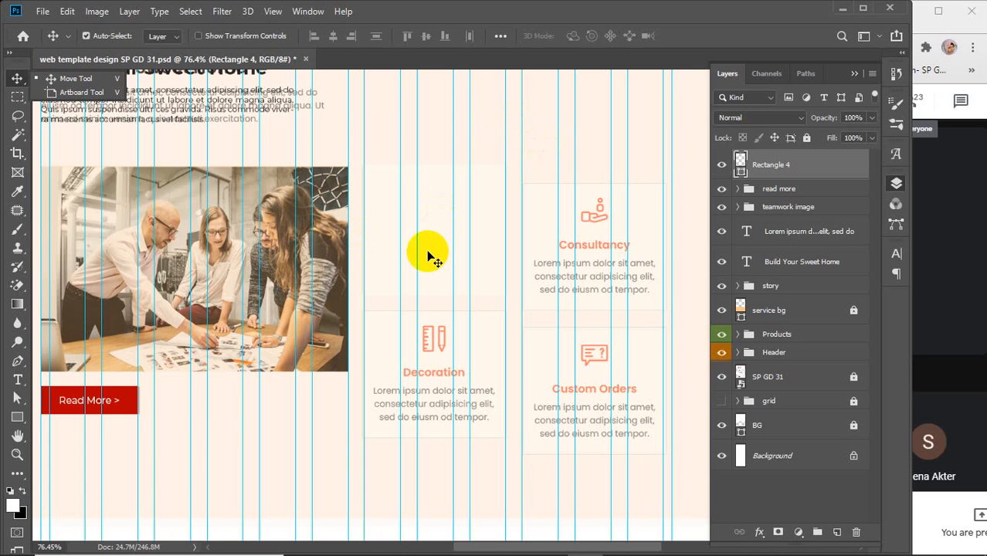
mouse_move(572, 552)
left_click(426, 232)
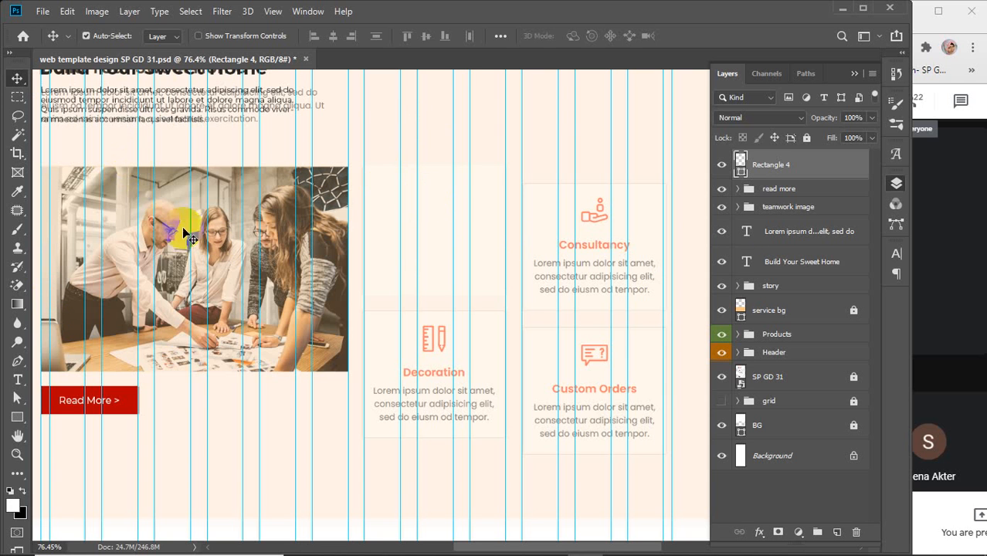
left_click(431, 231)
mouse_move(431, 231)
left_mouse_down()
mouse_move(428, 214)
mouse_move(427, 241)
mouse_move(430, 232)
left_mouse_up()
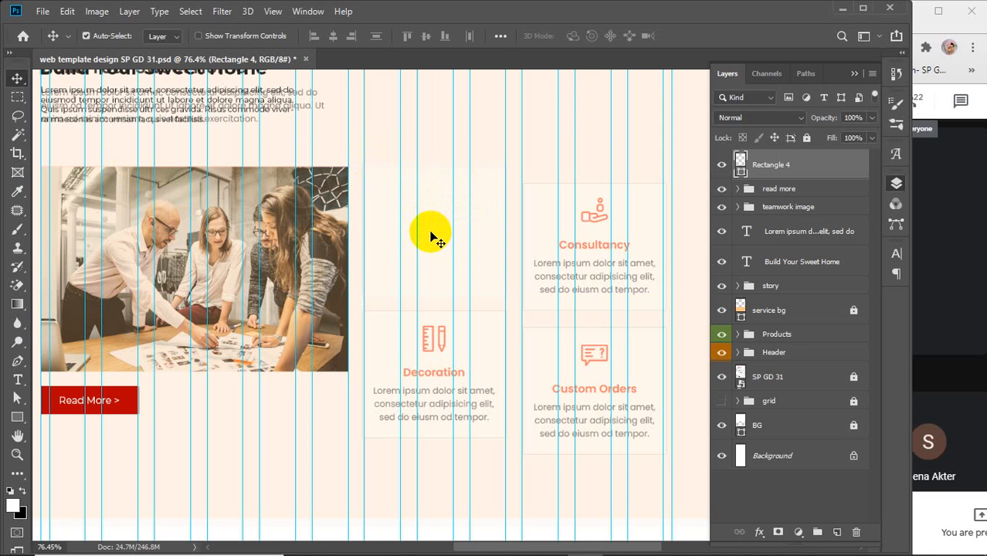
- Toggle the visibility of the SP GD 31 and Rectangle 4 layers to compare the card with the reference
scroll(433, 236, "down", 4)
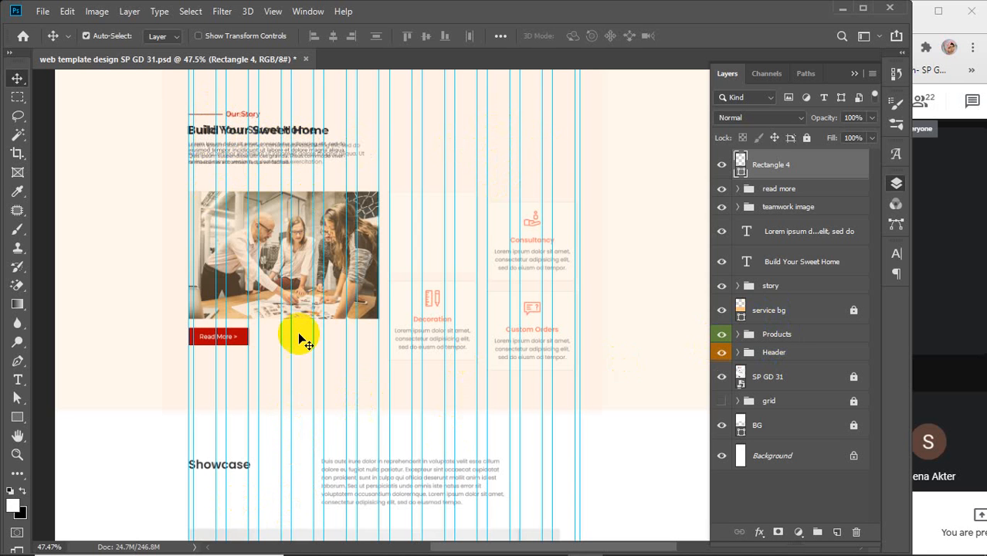
scroll(300, 336, "down", 1)
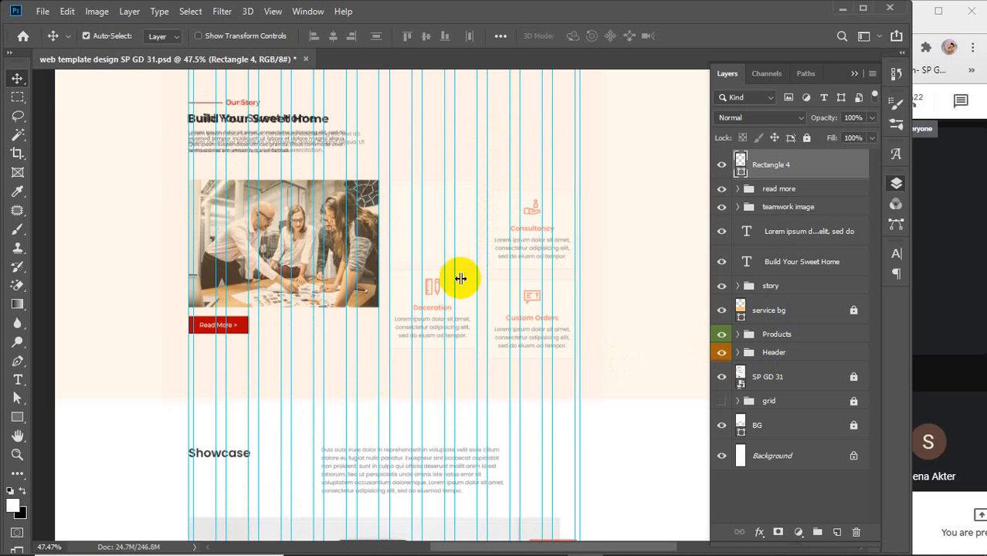
scroll(461, 231, "up", 2)
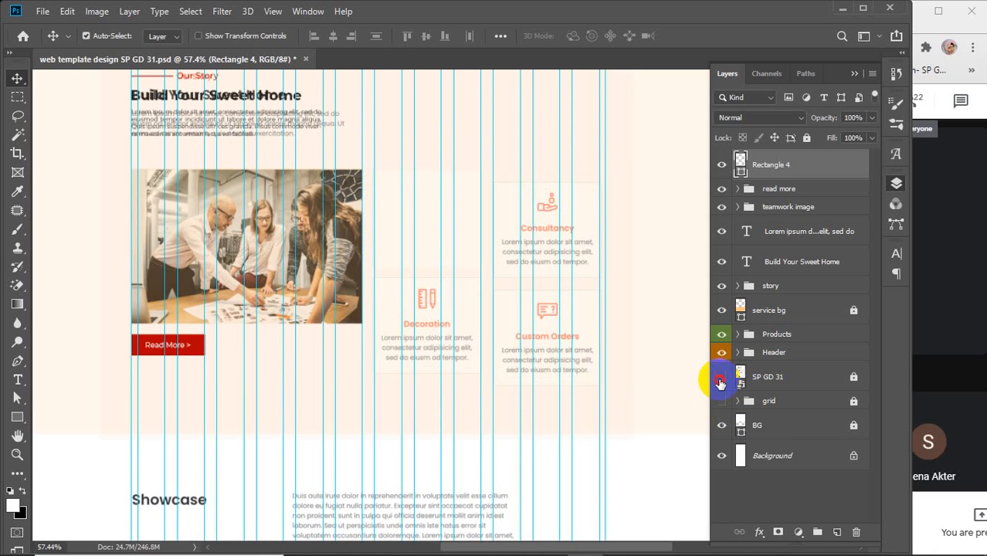
left_click(720, 378)
left_click(720, 379)
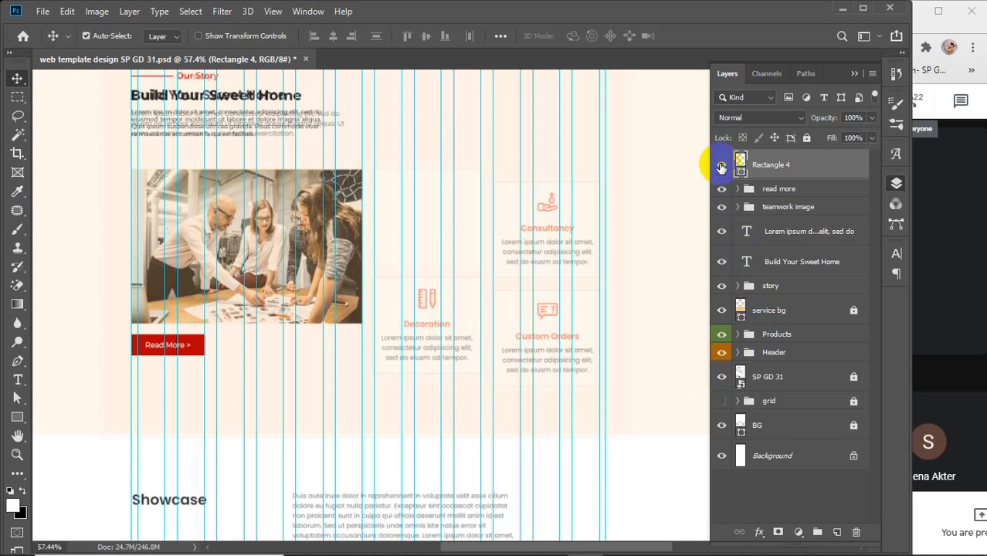
left_click(722, 166)
left_click(721, 167)
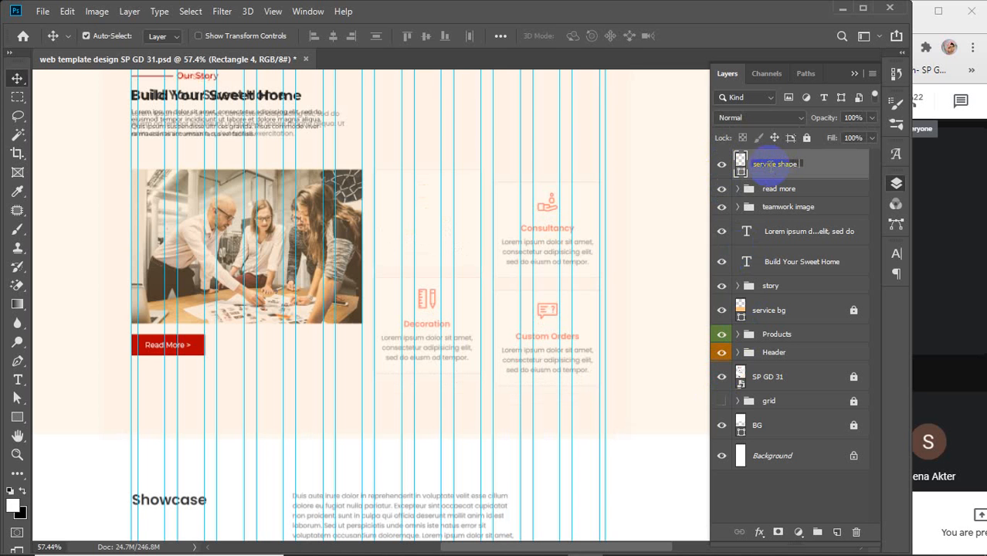
- Rename the Rectangle 4 layer as service shape 1 and toggle its visibility to check the Furnitures card beneath
key("Return")
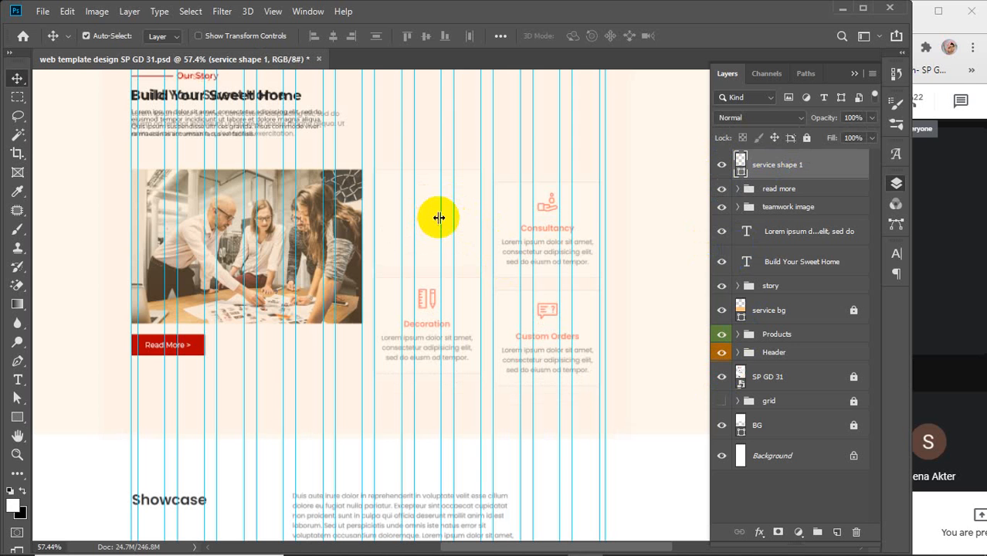
left_click(721, 165)
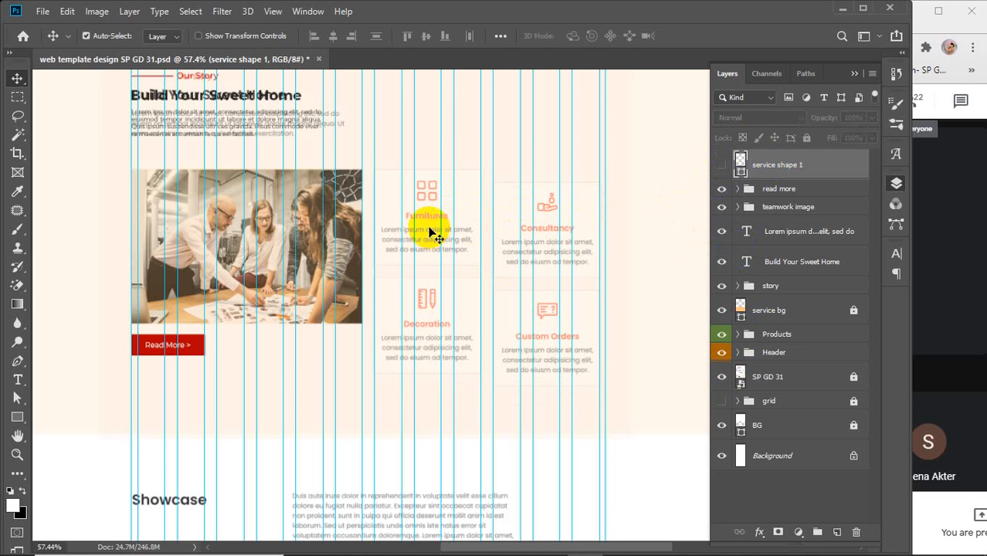
left_click(722, 167)
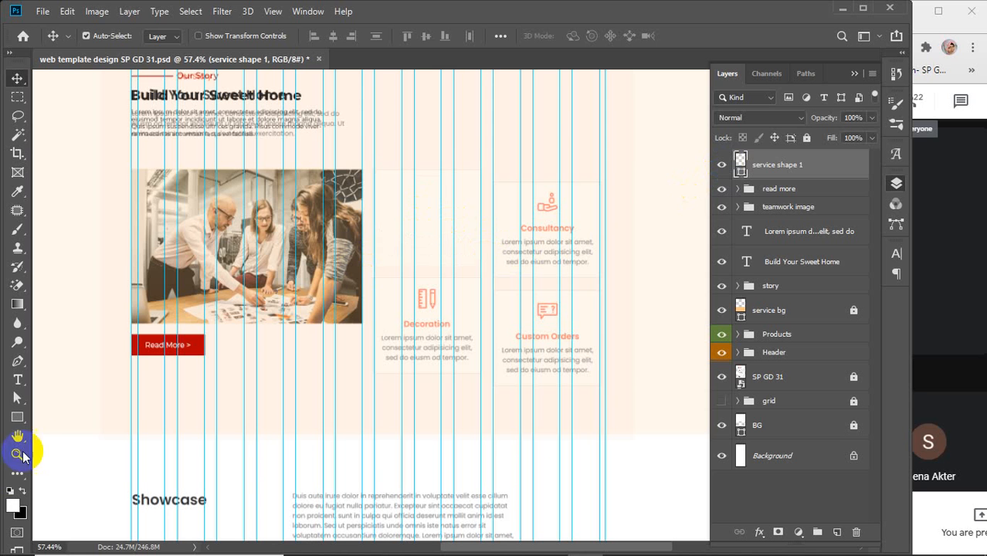
- Switch to the Custom Shape tool, browse the shape library and pick the upright rectangular frame with the ornamented top
left_click(17, 417)
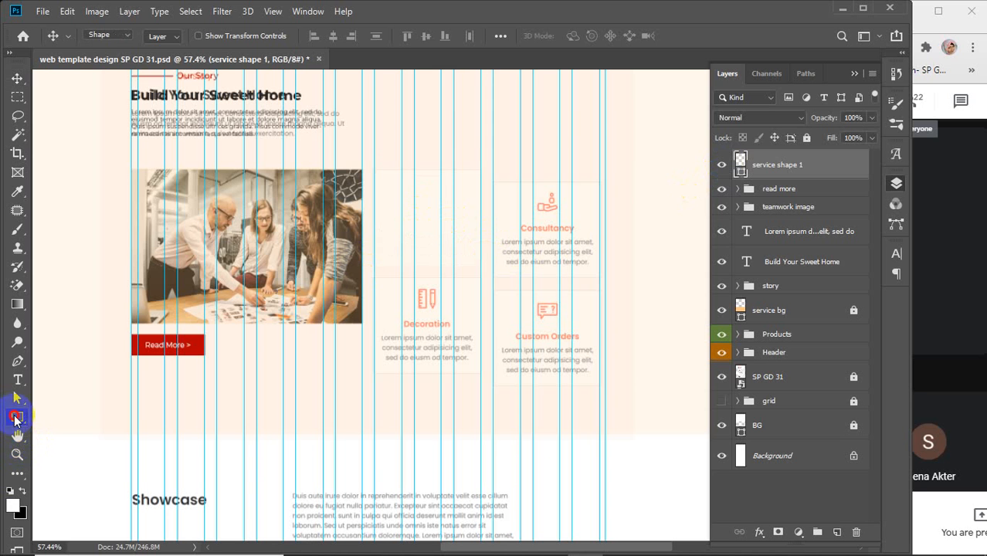
right_click(17, 417)
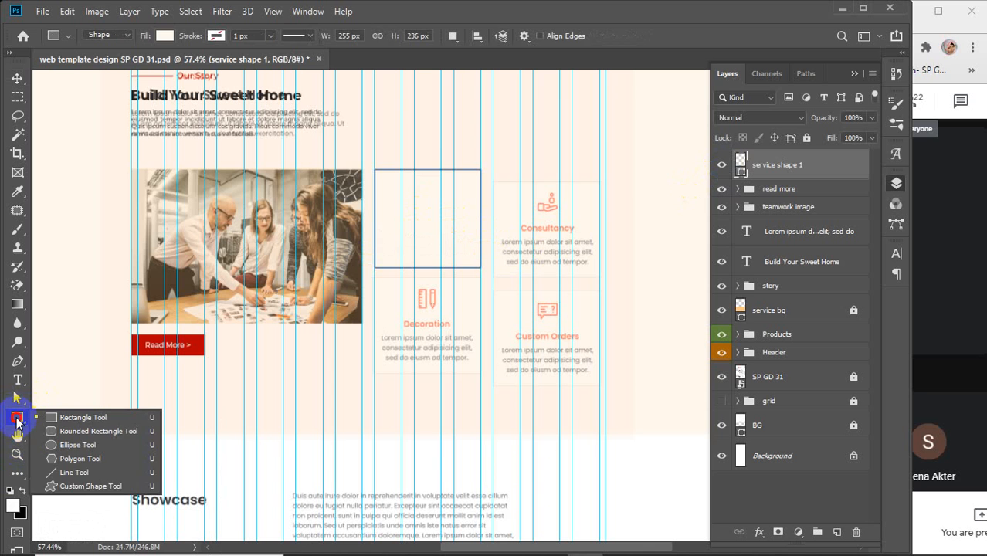
left_click(91, 486)
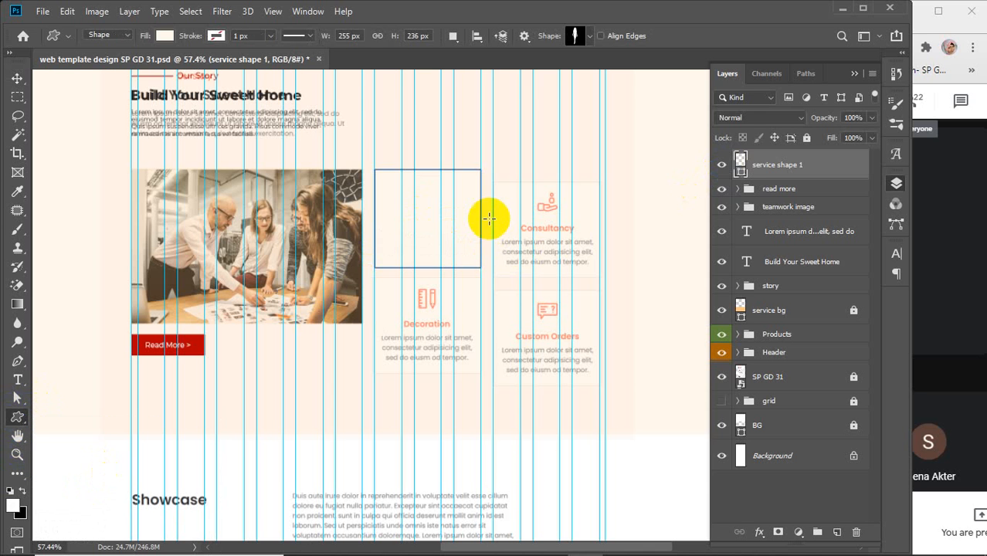
left_click(589, 36)
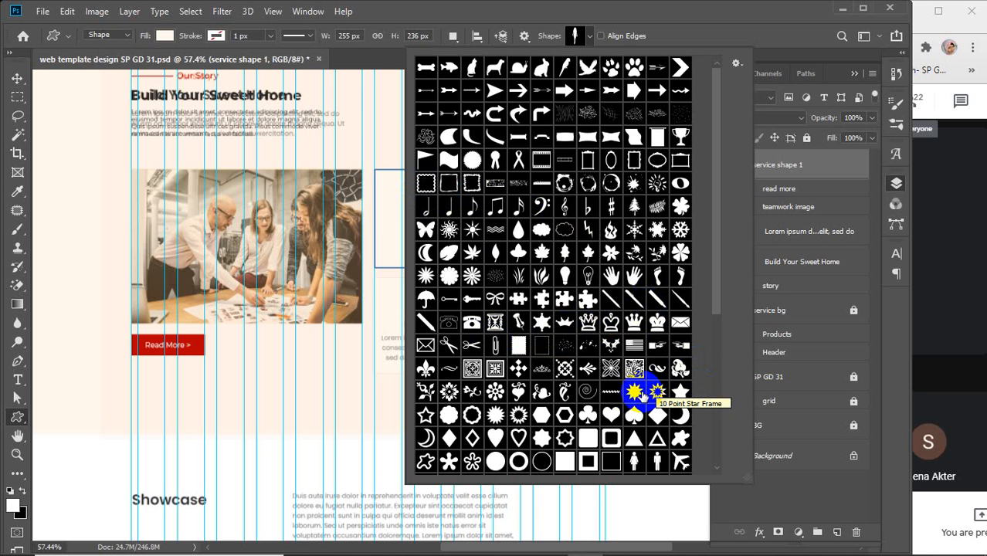
scroll(634, 392, "down", 1)
scroll(634, 393, "down", 5)
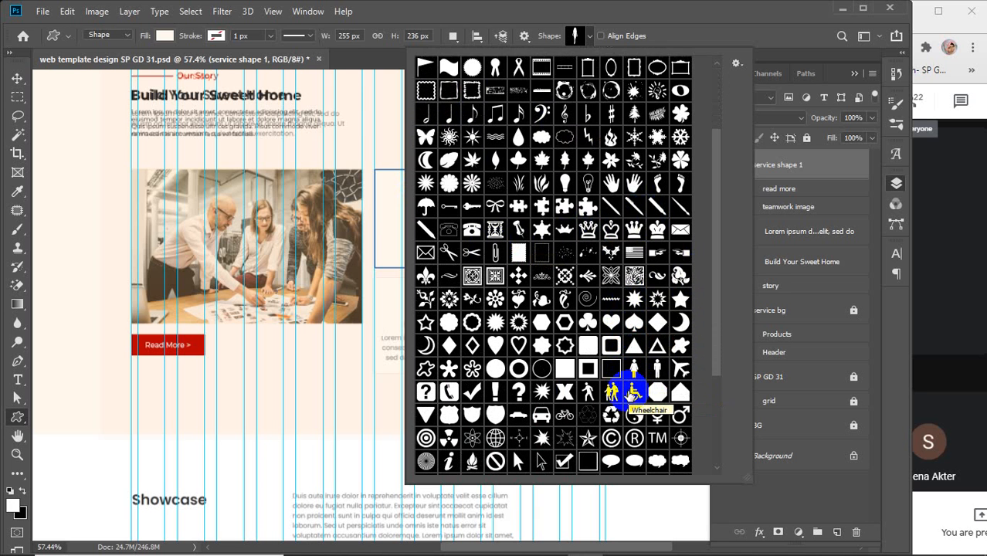
scroll(634, 393, "down", 5)
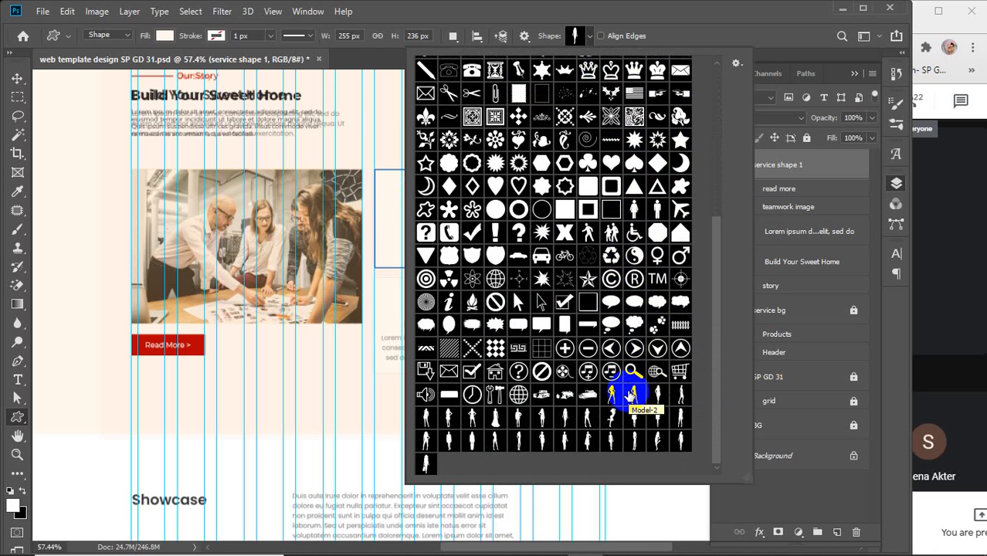
left_click_drag(717, 301, 731, 88)
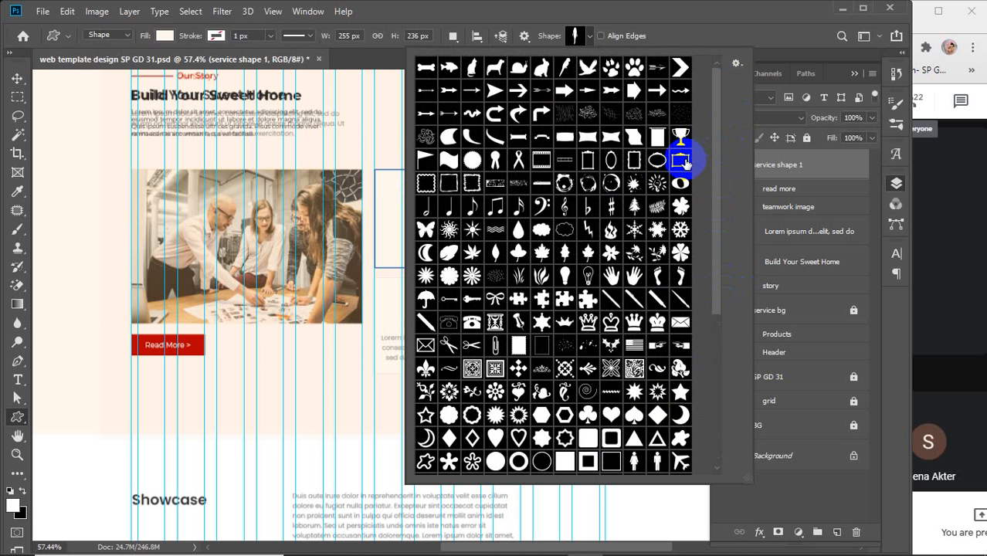
left_click(587, 159)
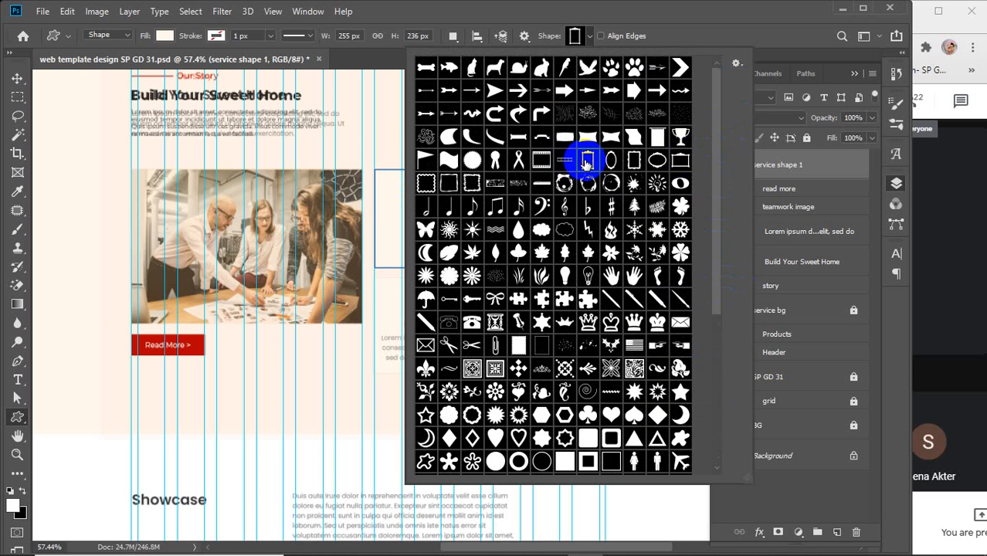
left_click(575, 35)
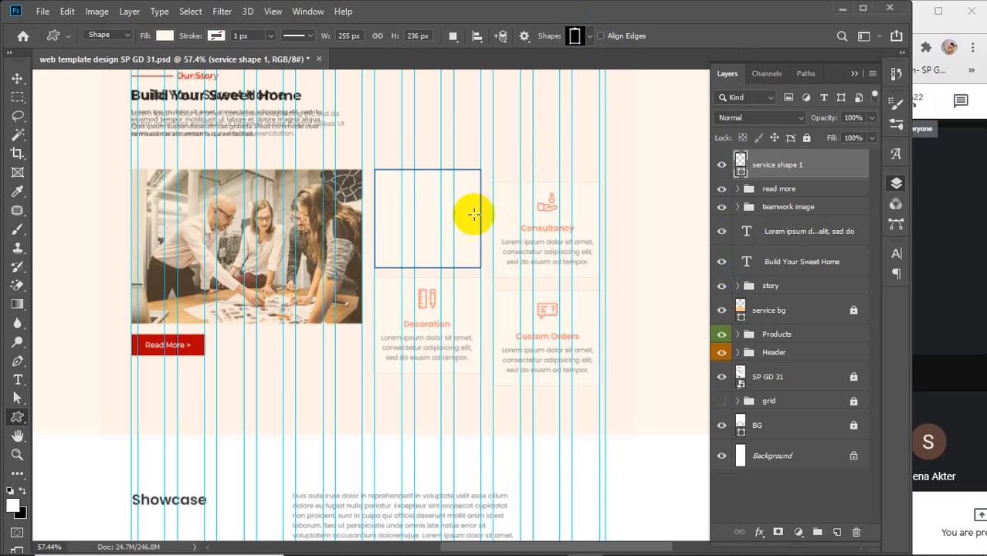
- Draw the frame shape about 40 by 60 px as an icon in the upper part of service shape 1
scroll(434, 200, "up", 5)
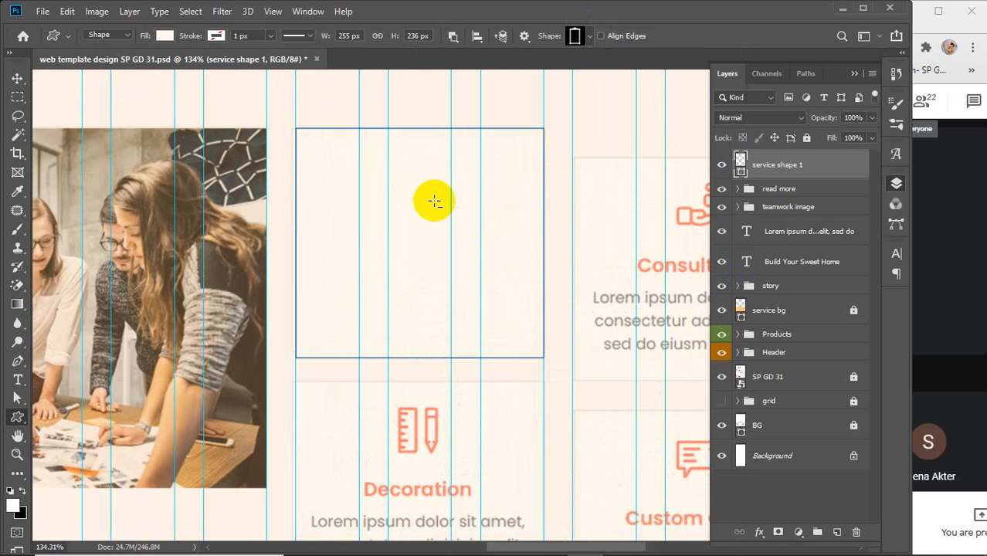
left_click_drag(434, 201, 424, 239)
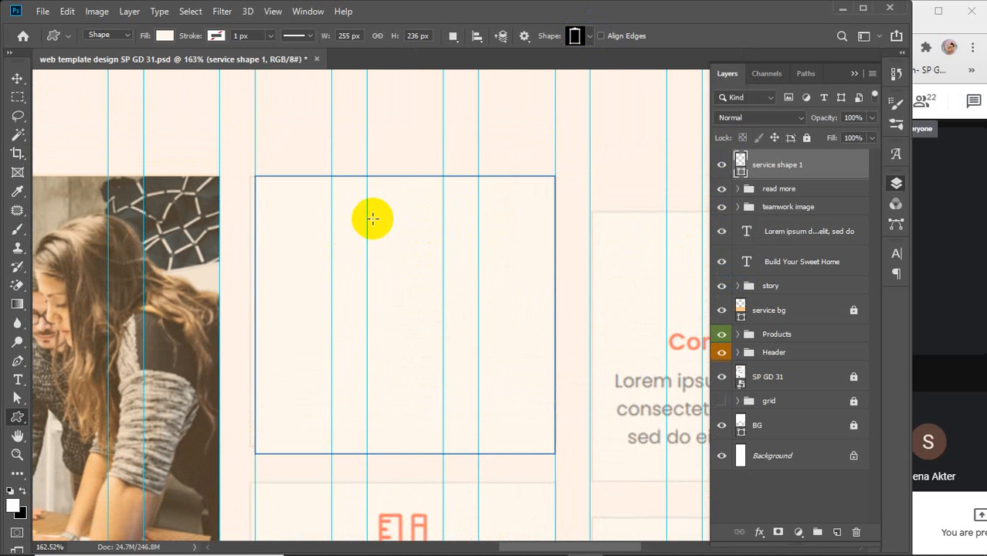
mouse_move(367, 215)
left_mouse_down()
mouse_move(452, 285)
mouse_move(467, 269)
left_mouse_up()
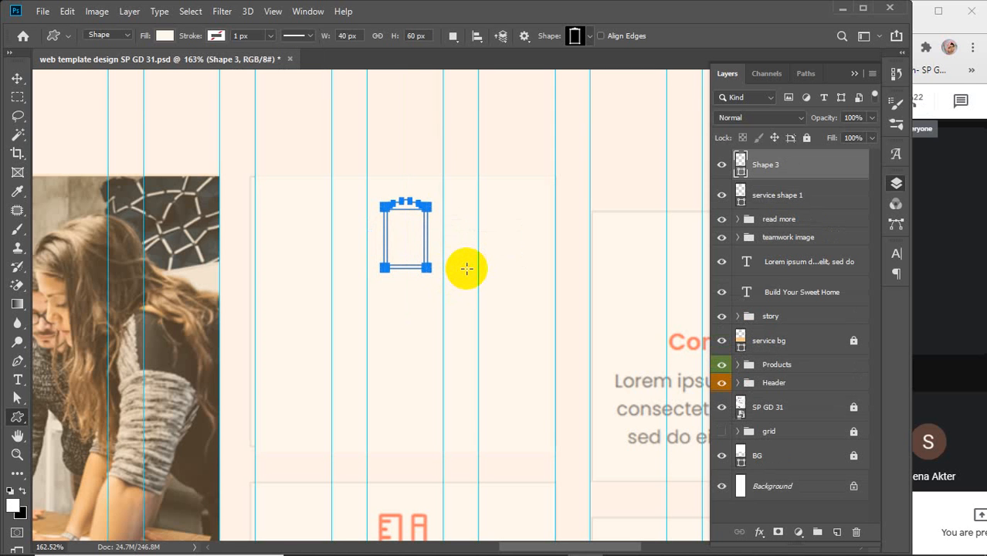
- Remove the fill from the frame icon shape and give it a red stroke
left_click(166, 37)
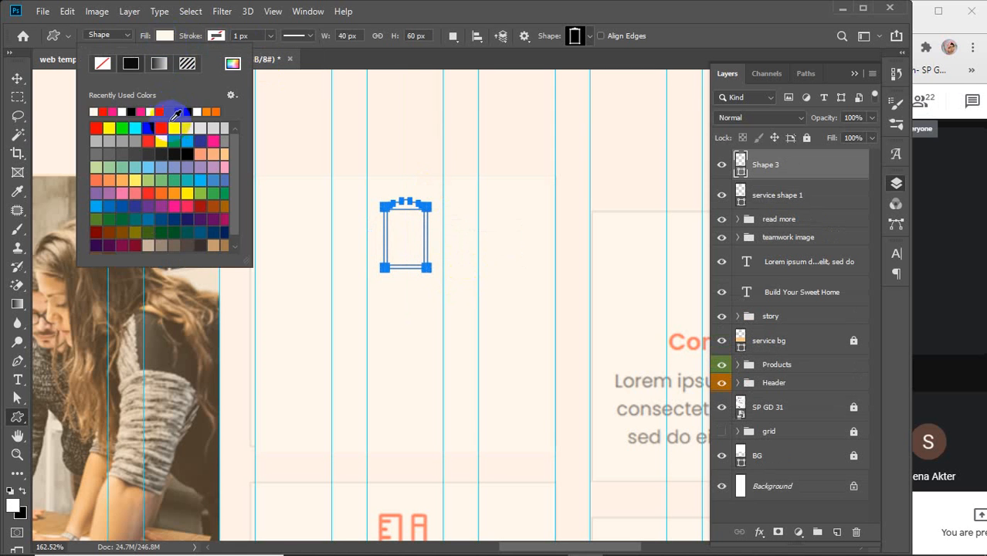
left_click(102, 64)
left_click(217, 37)
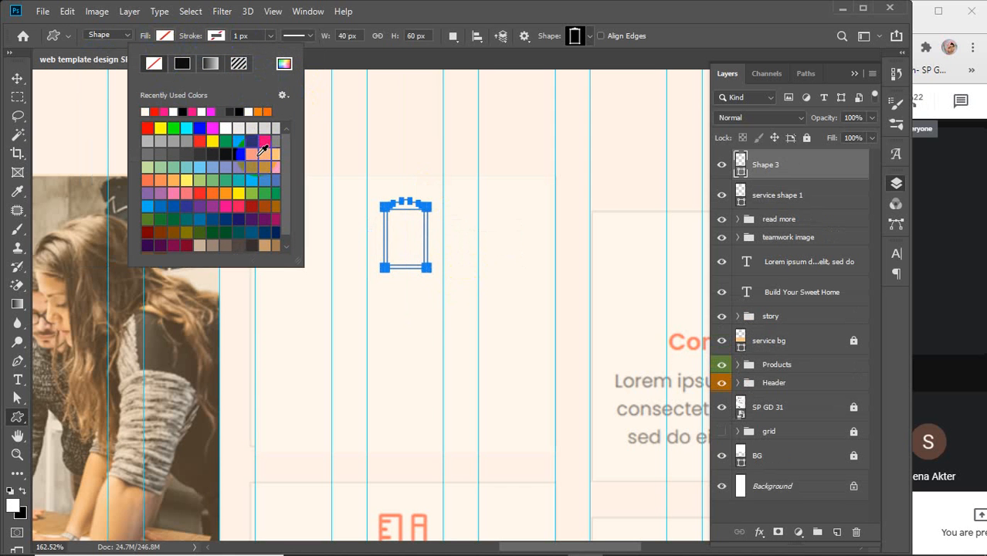
left_click(158, 112)
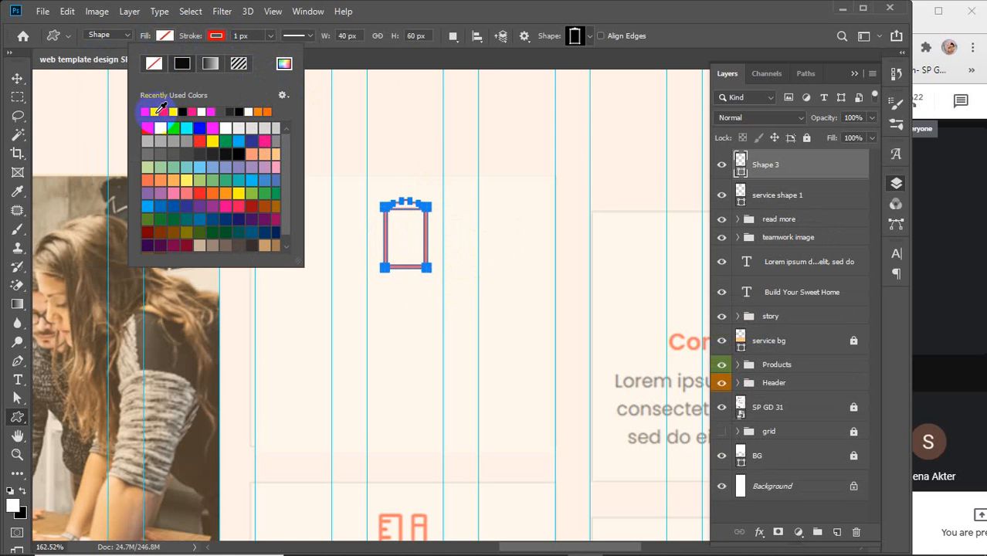
left_click(159, 112)
- Change the frame icon's stroke to the darker red b40e0e and deselect the shape
left_click(285, 64)
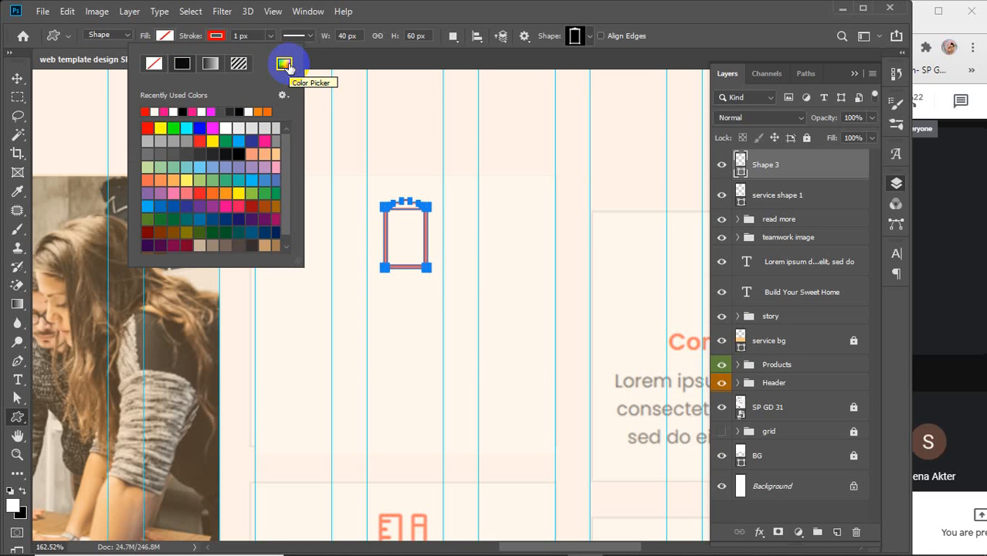
left_click(284, 64)
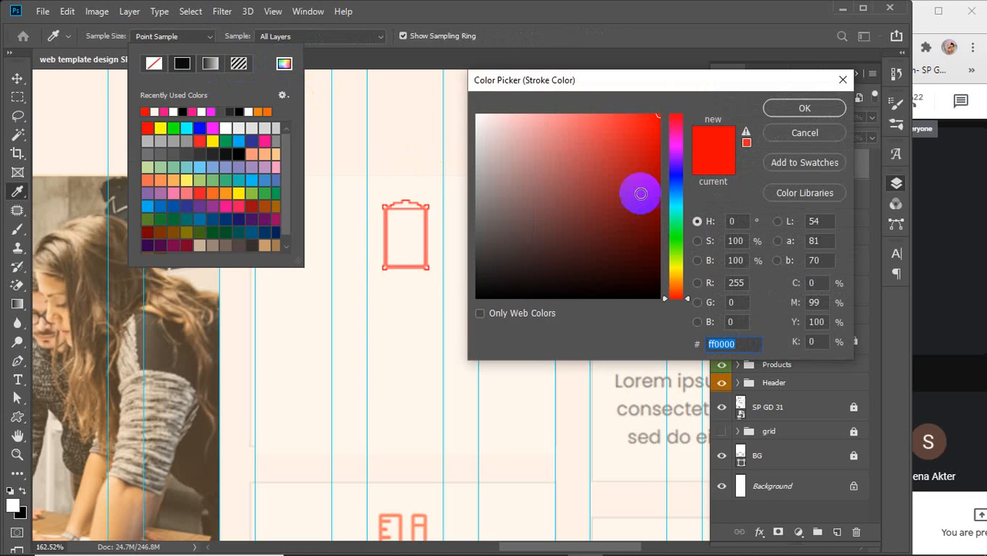
left_click(645, 168)
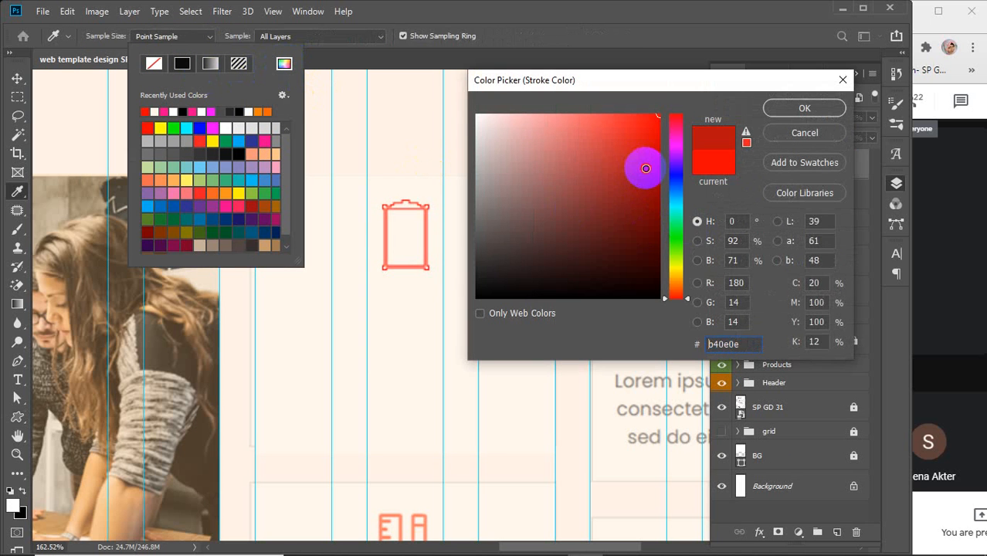
left_click(834, 106)
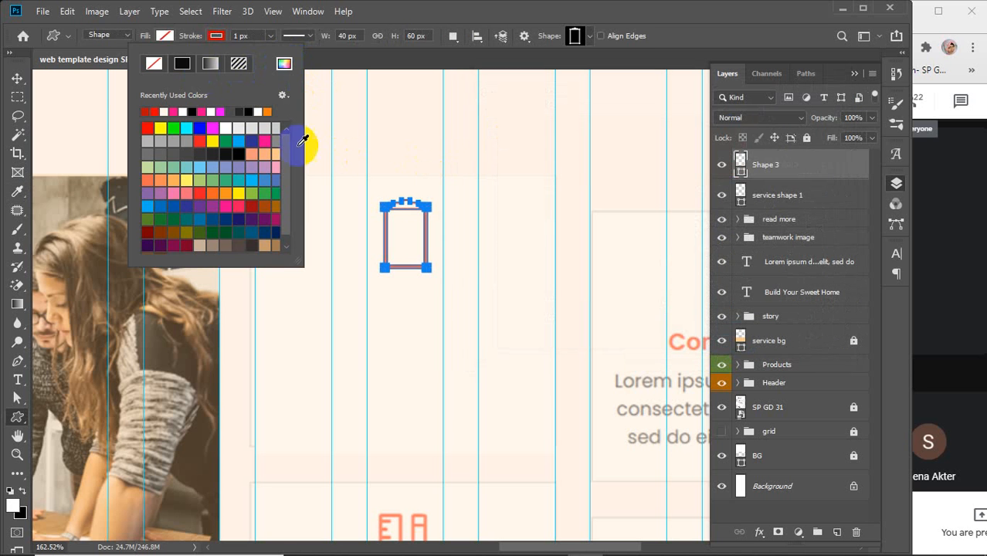
left_click(17, 78)
left_click(495, 147)
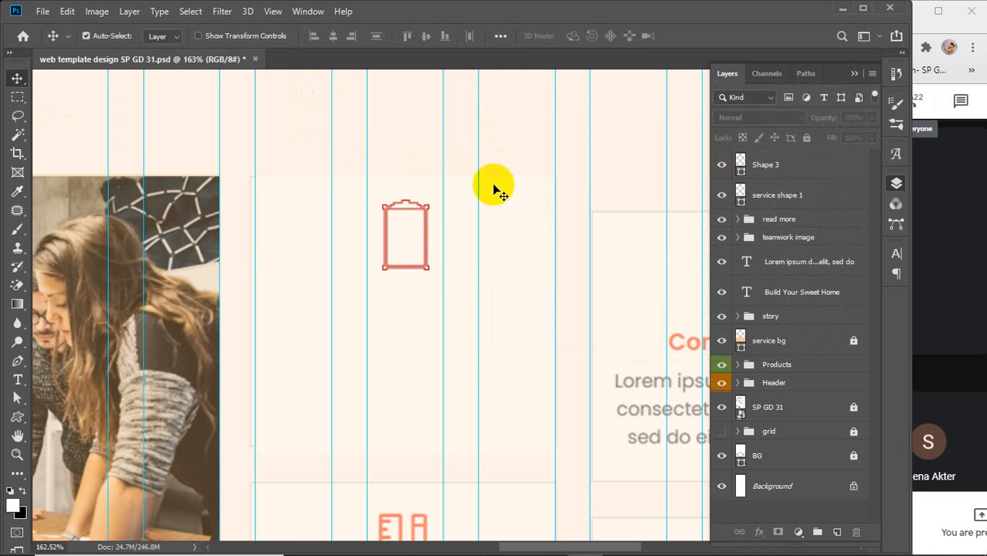
- Add the heading text "Furniture" below the frame icon in the service card
scroll(435, 246, "down", 5)
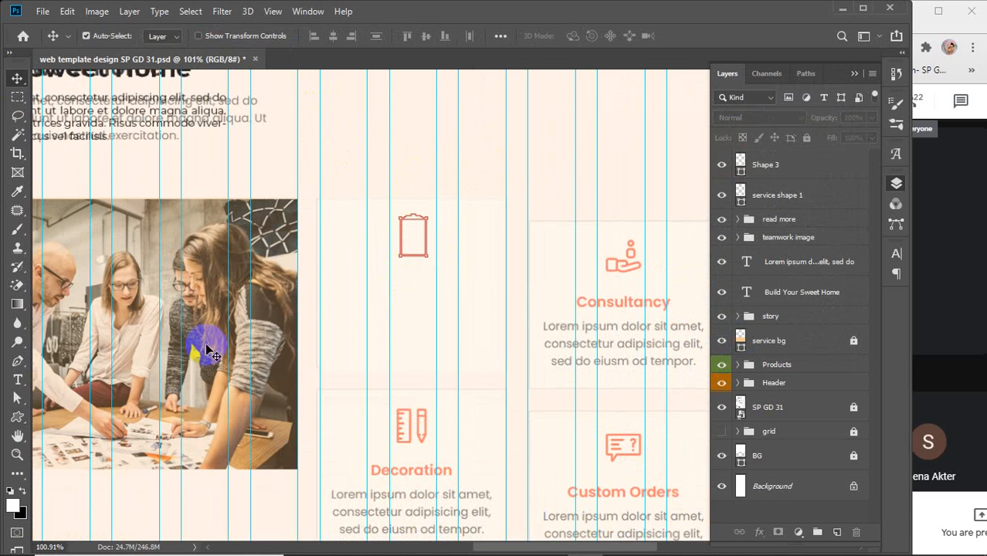
left_click(17, 380)
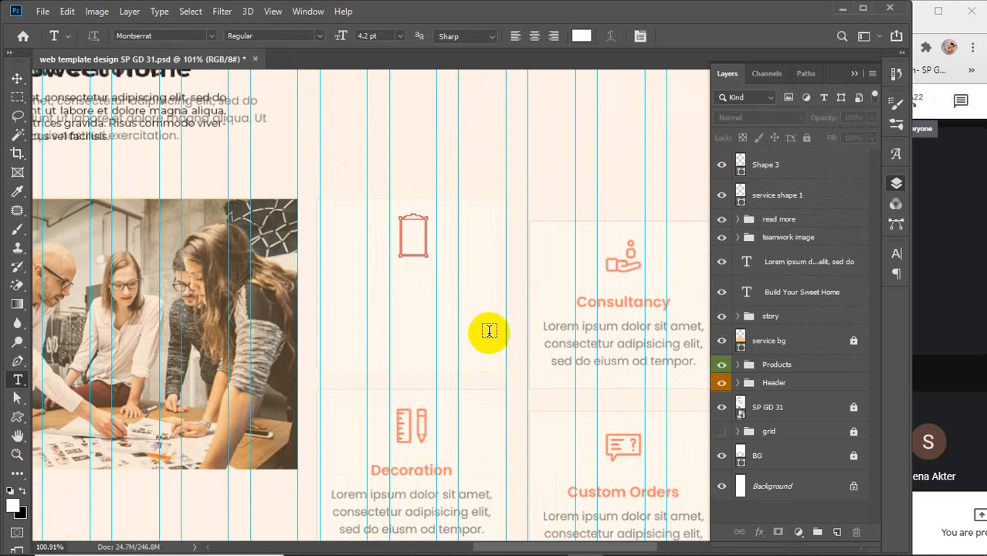
left_click(368, 286)
key("BackSpace")
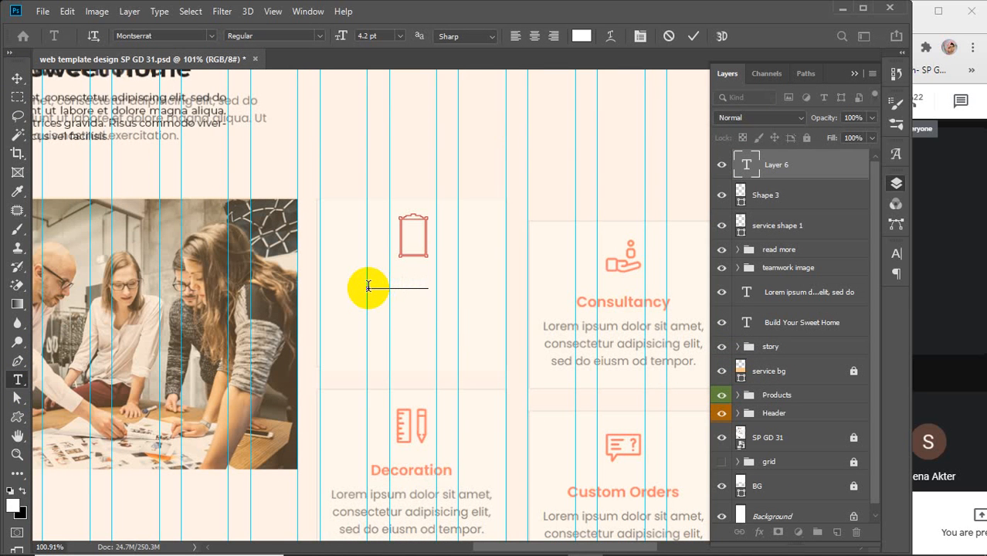
- Set the color of the whole Furniture heading to dark red 900000
left_click_drag(432, 283, 306, 285)
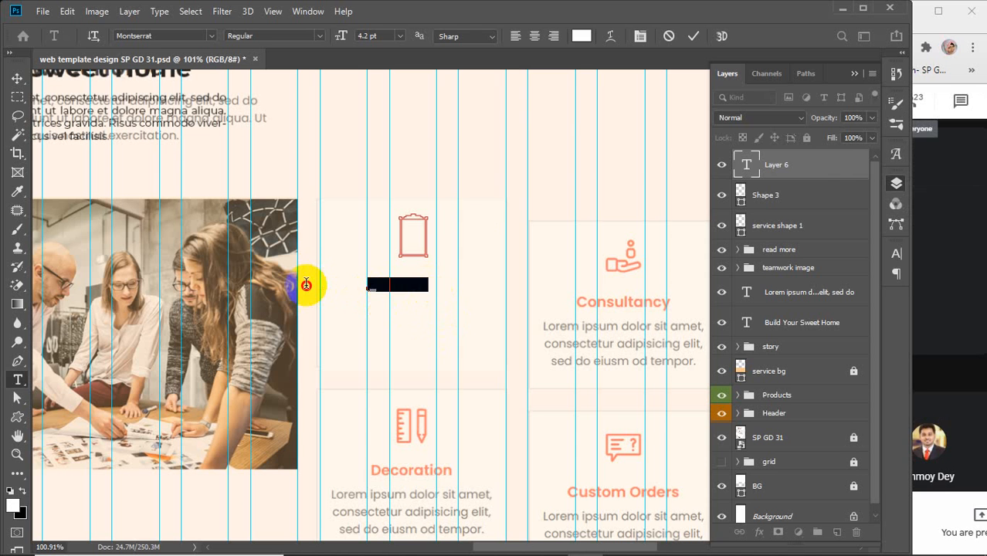
left_click(582, 35)
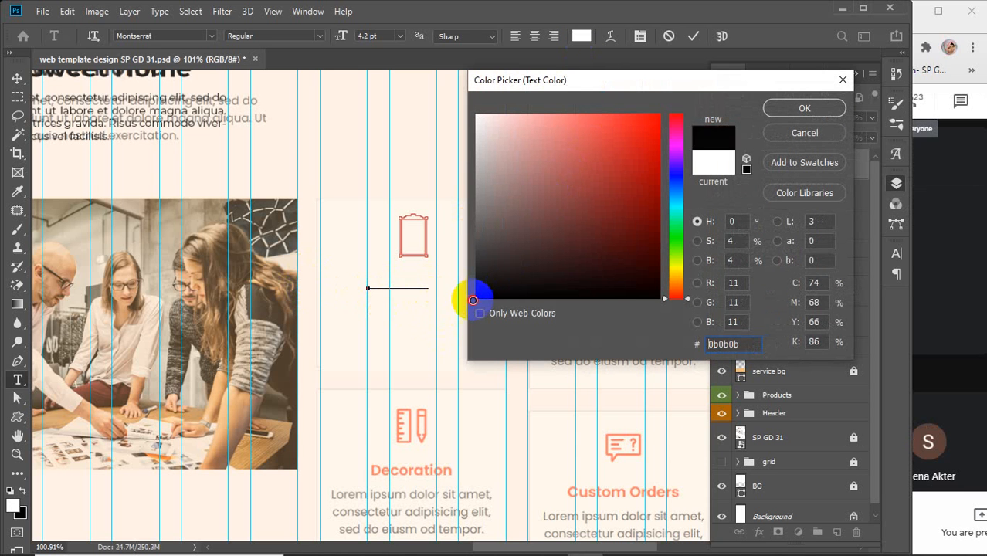
mouse_move(472, 301)
left_mouse_down()
mouse_move(587, 221)
mouse_move(664, 181)
mouse_move(666, 190)
left_mouse_up()
left_click(791, 112)
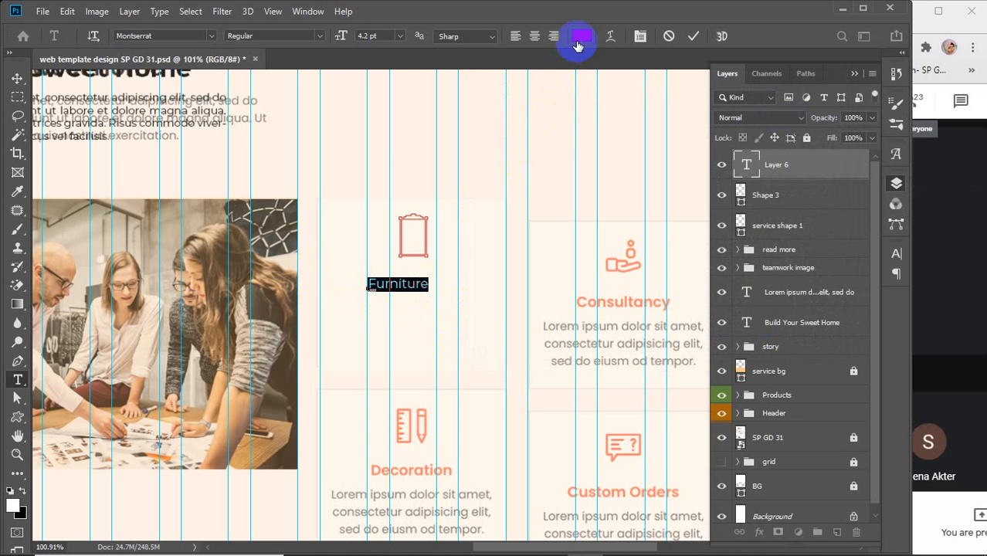
- Set the Furniture heading to Bold, try a size of 7 pt and settle on 6 pt
left_click(320, 43)
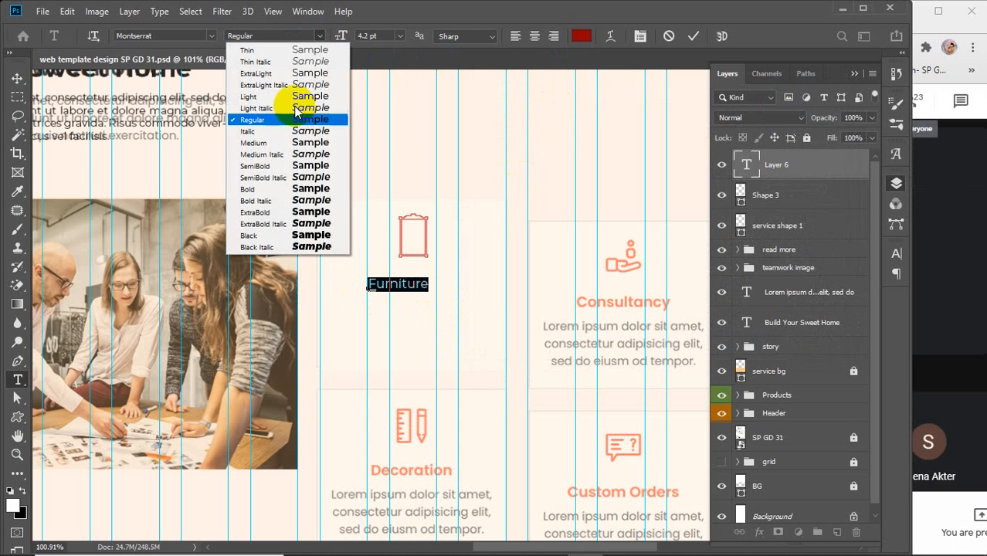
left_click(247, 188)
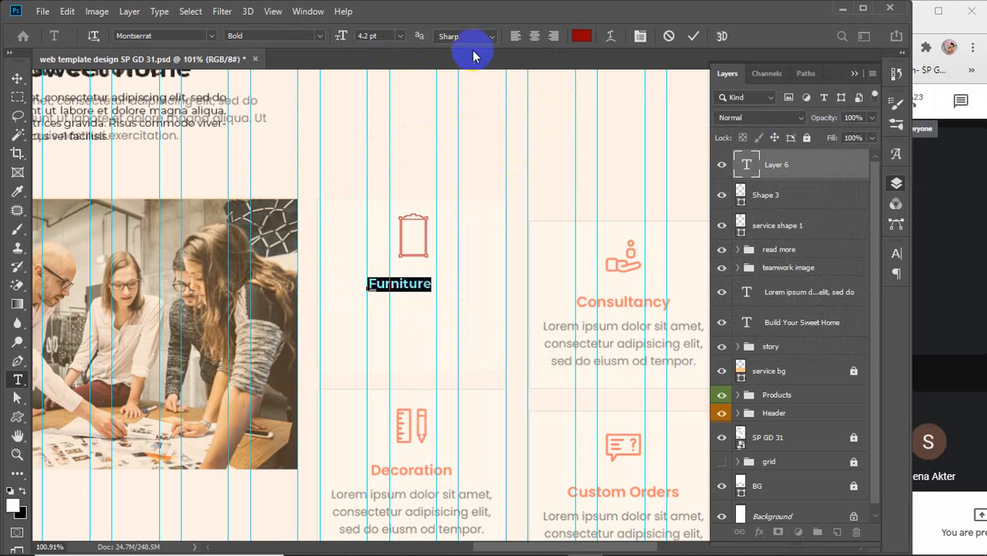
type("7")
key("Return")
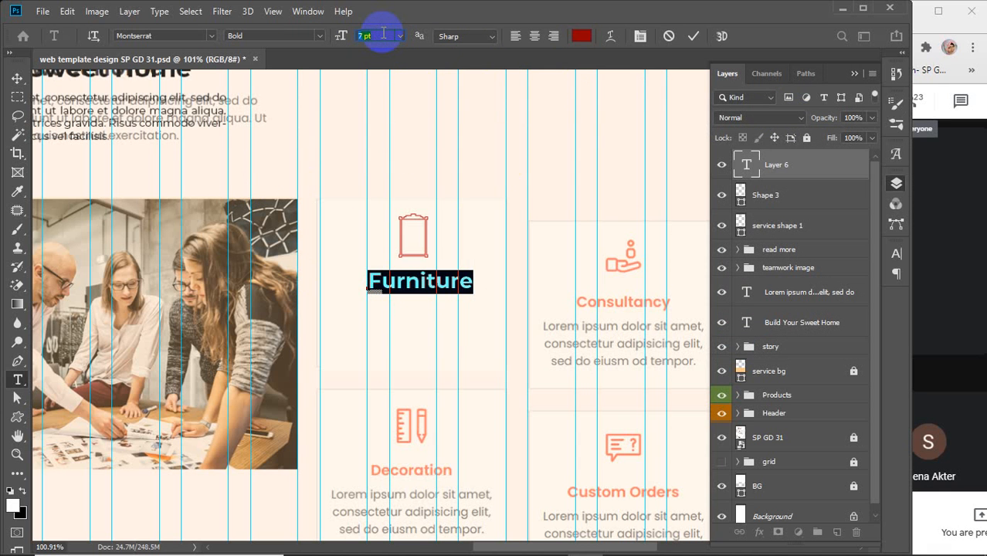
type("6")
key("Return")
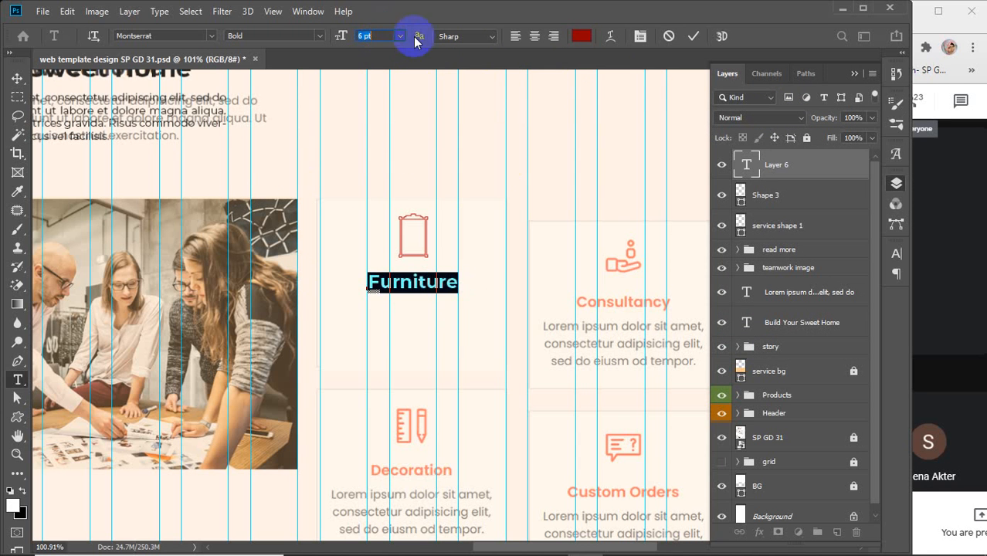
left_click(694, 36)
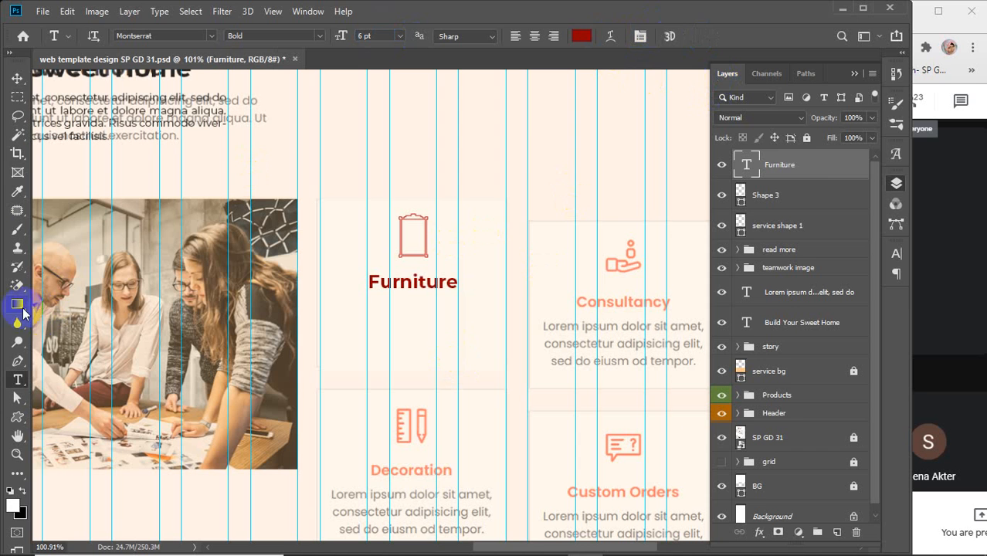
- Set the Furniture heading to 5 pt with the Regular font style
right_click(12, 381)
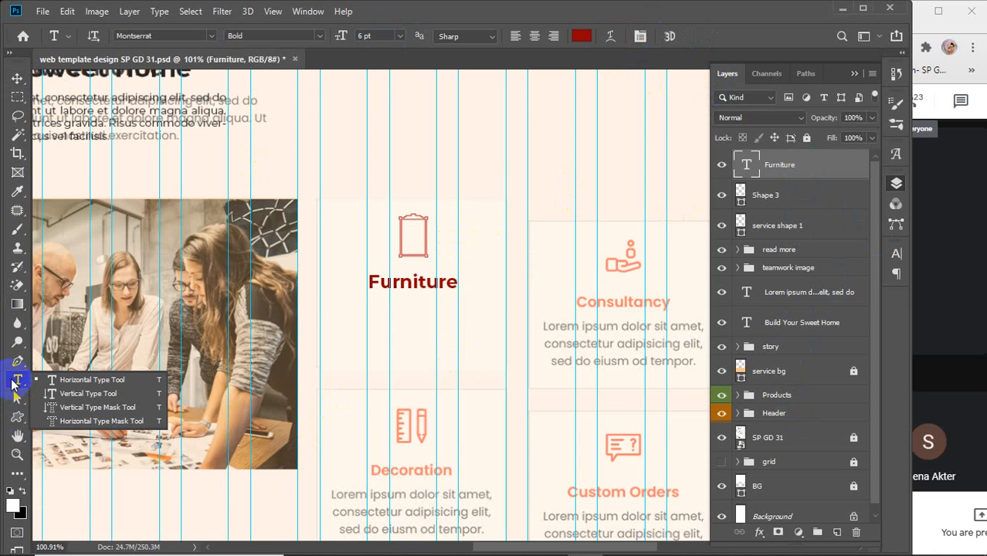
left_click(381, 35)
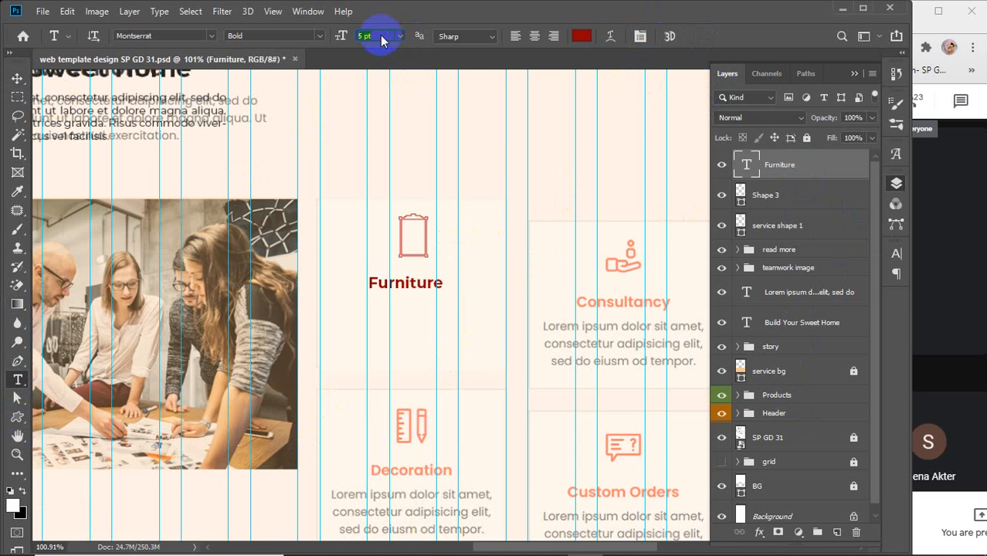
left_click(316, 36)
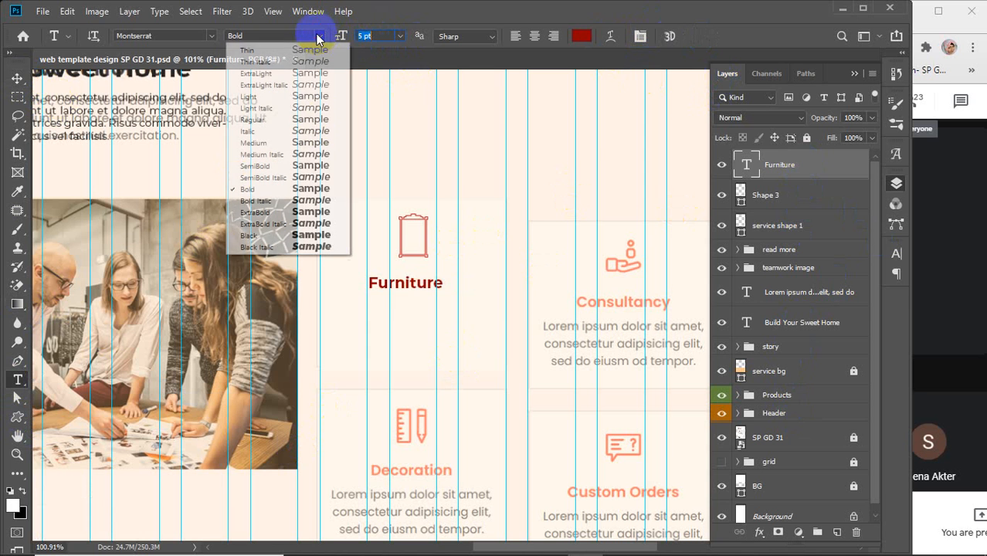
left_click(253, 119)
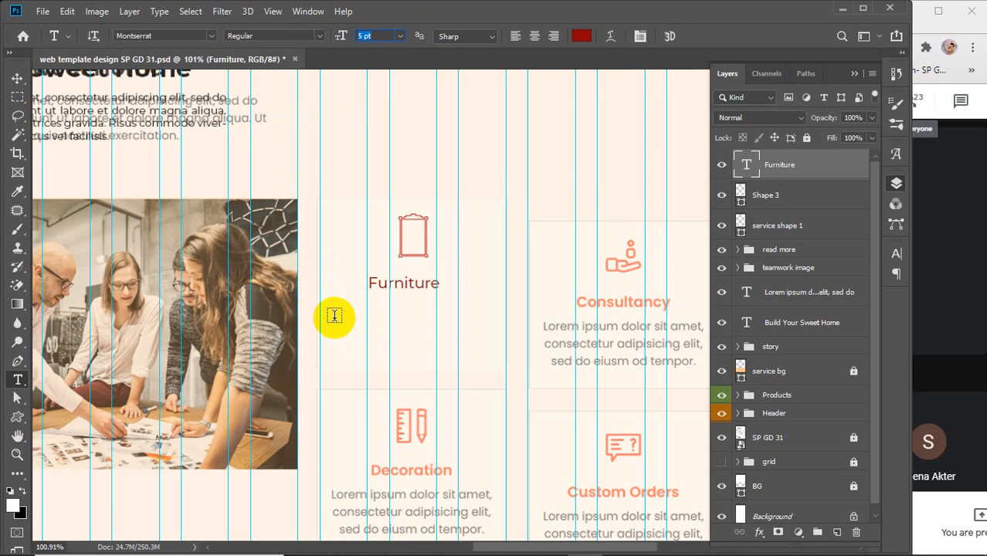
- Add a Lorem ipsum paragraph text box below the Furniture heading, set it to 3 pt and center its text
left_click_drag(334, 316, 489, 352)
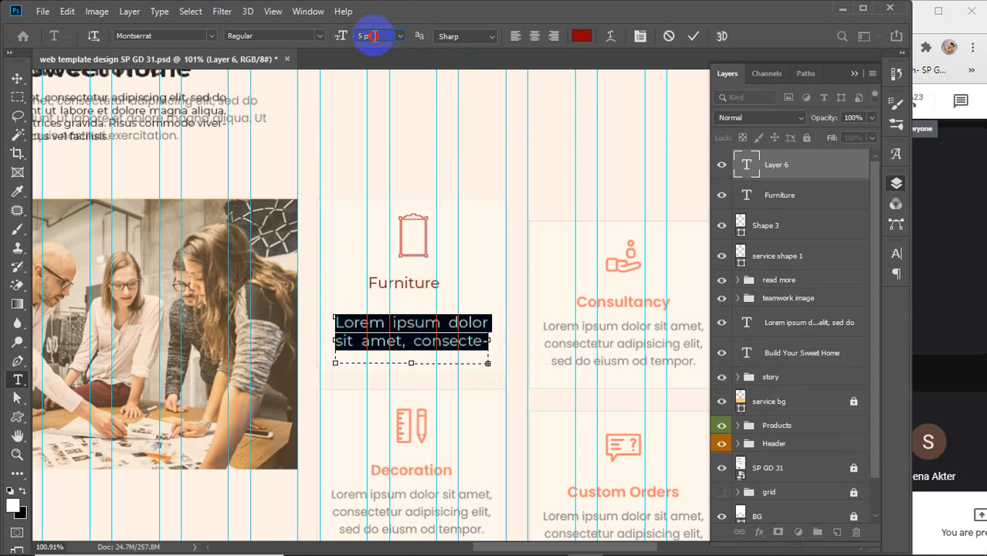
scroll(373, 35, "down", 2)
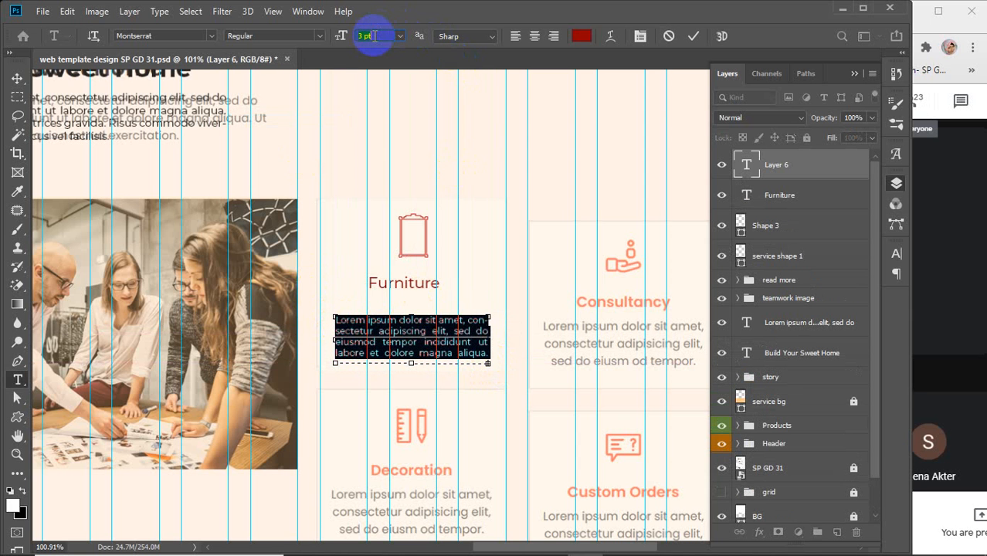
left_click(534, 37)
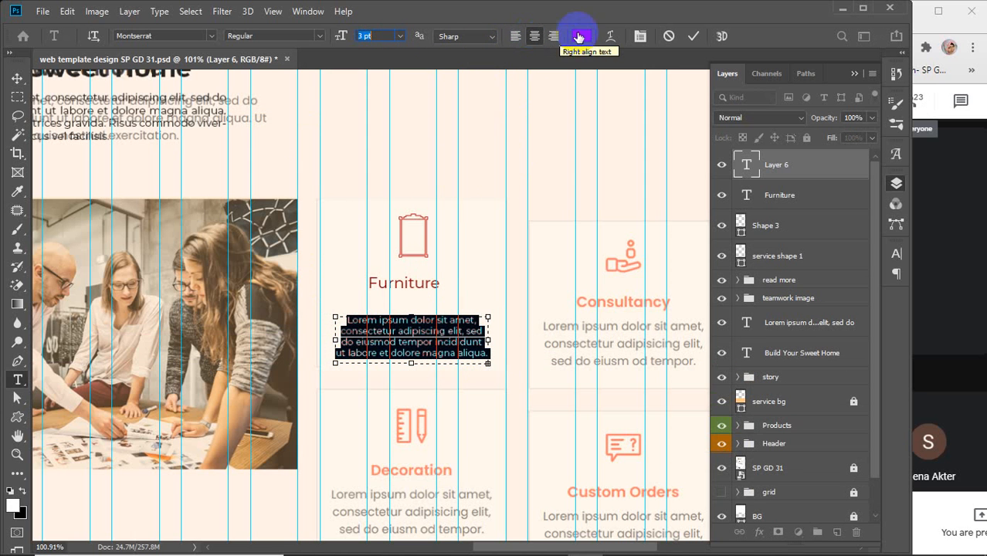
- Justify the Lorem ipsum paragraph with its last line centered
left_click(641, 36)
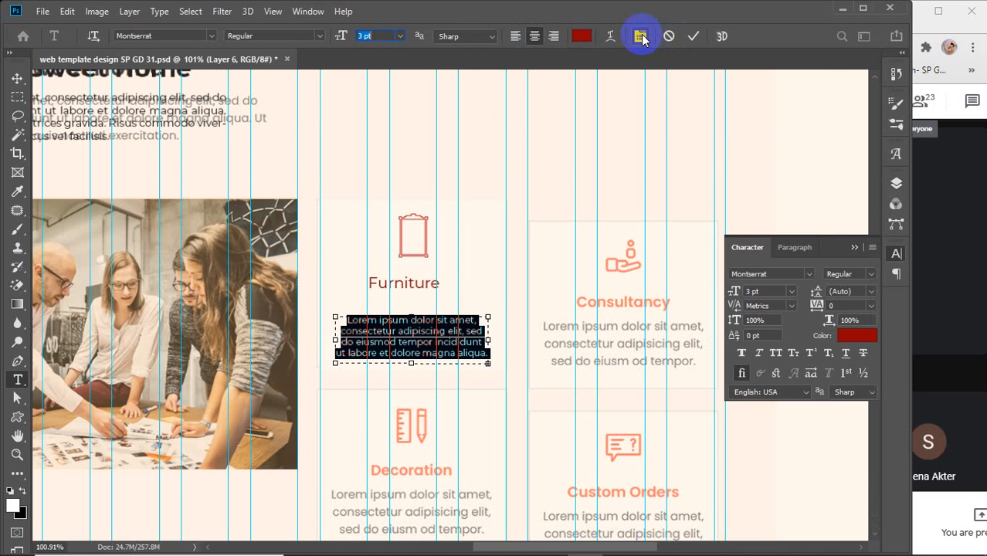
left_click(803, 248)
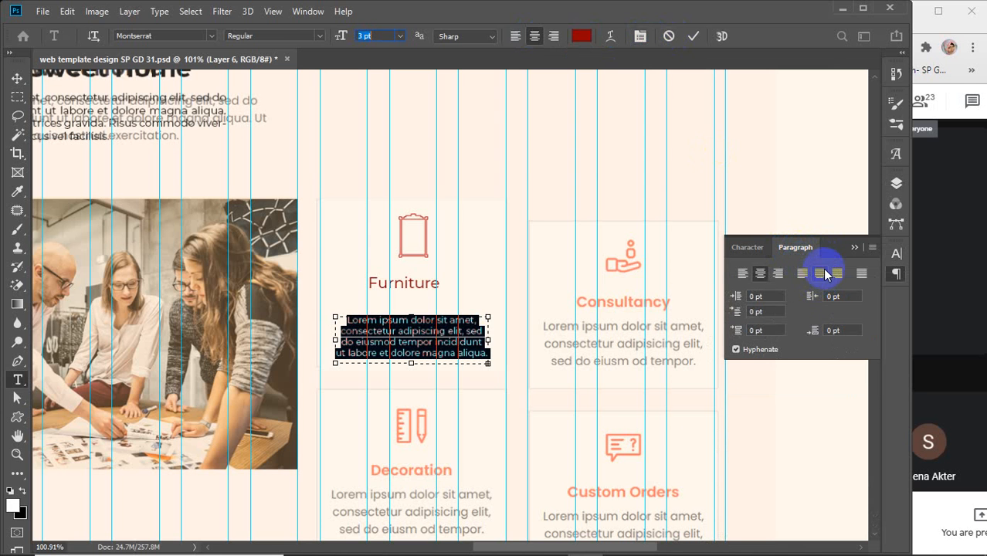
left_click(820, 280)
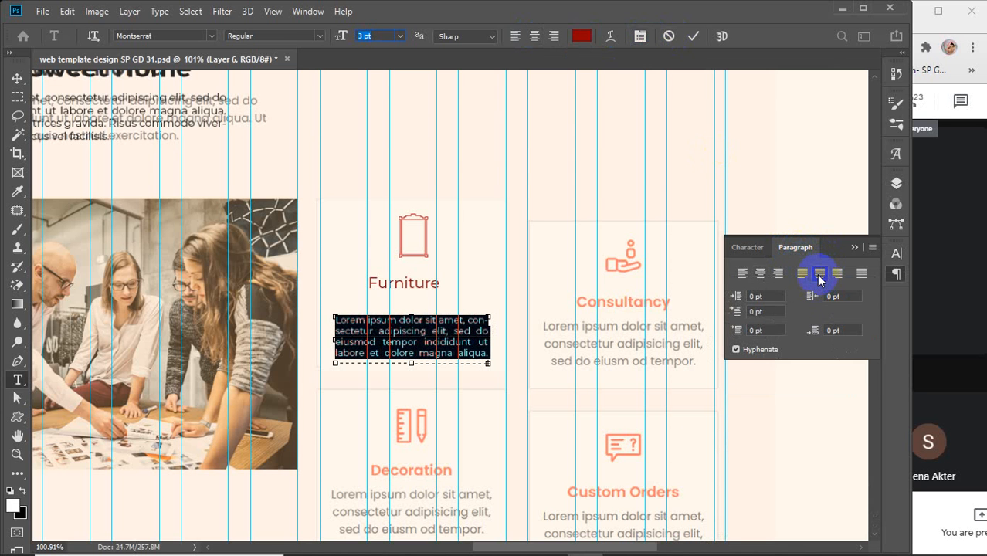
left_click(855, 248)
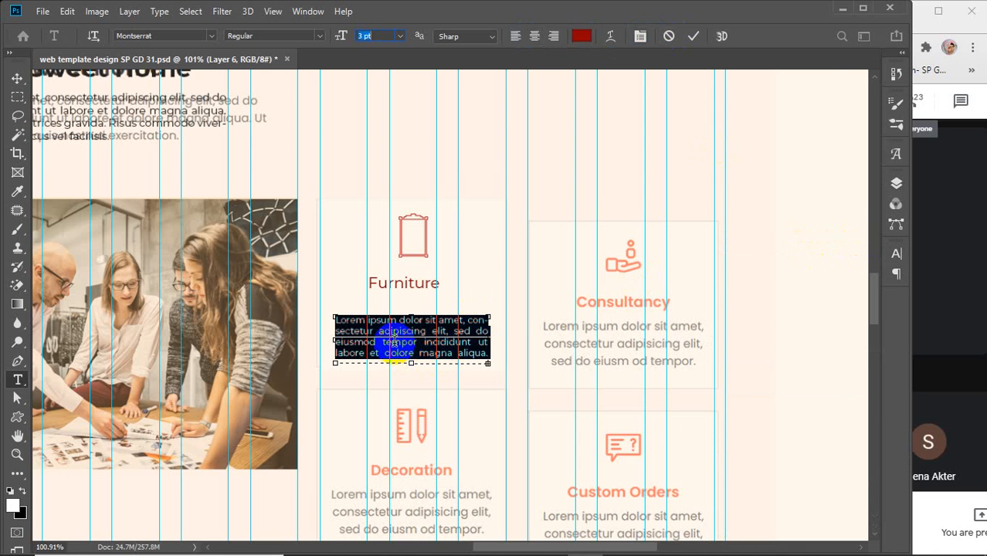
- Shorten the placeholder paragraph by deleting middle passages, leaving four lines that end with "maecenas accumsan lacus vel facilisis."
left_click_drag(376, 331, 447, 355)
type("na aliqua. Quis ipsum suspendisse ultrices gravida. Risus commodo viverra maecenas accumsan lacus vel facilisis.")
key("BackSpace")
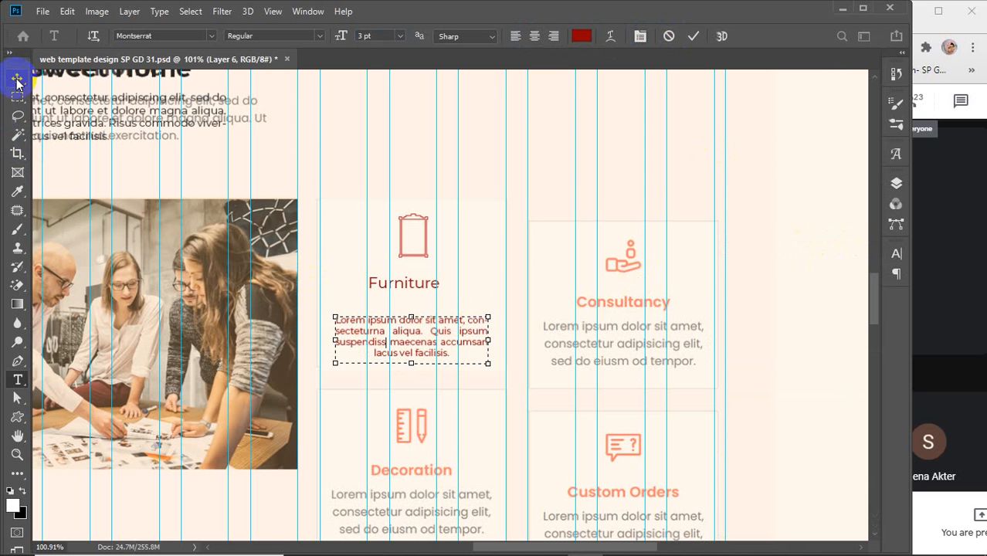
- Recolor the whole placeholder paragraph to dark gray 252525 and commit the text
left_click_drag(452, 356, 315, 303)
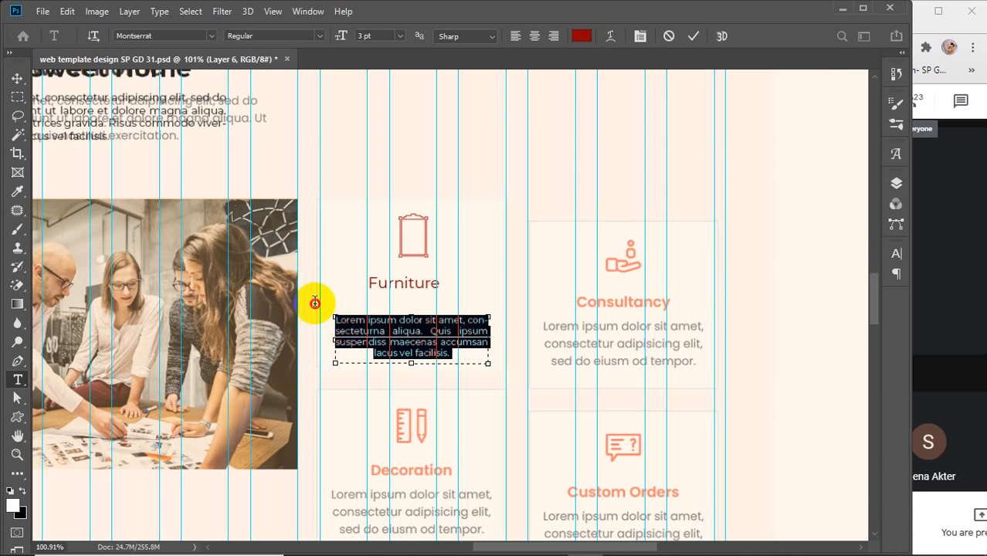
left_click(582, 35)
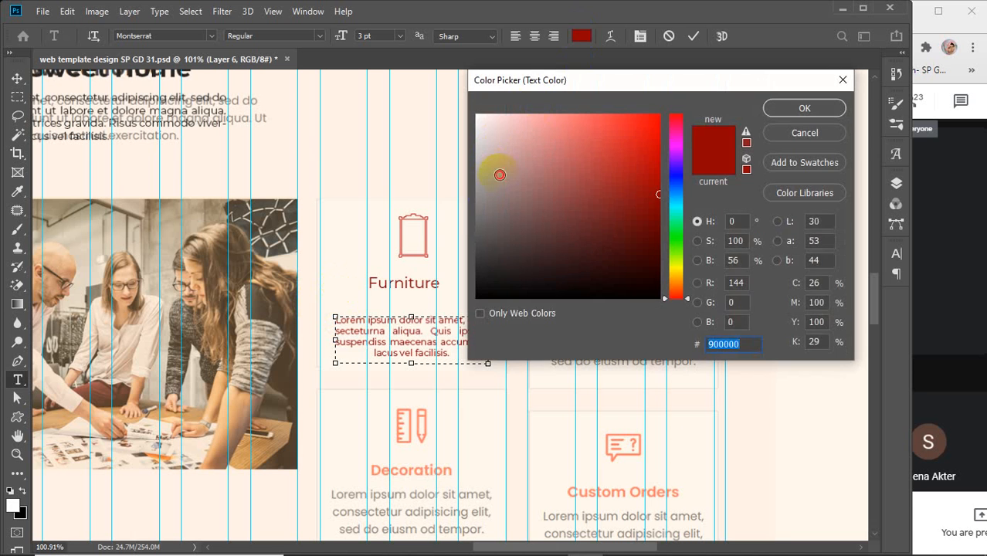
left_click_drag(500, 174, 425, 269)
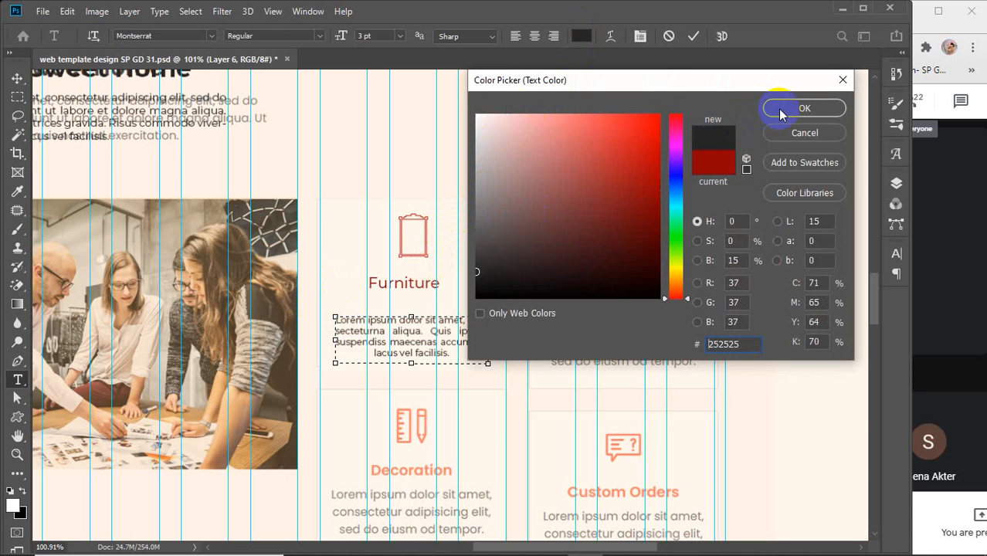
left_click(804, 108)
left_click(17, 78)
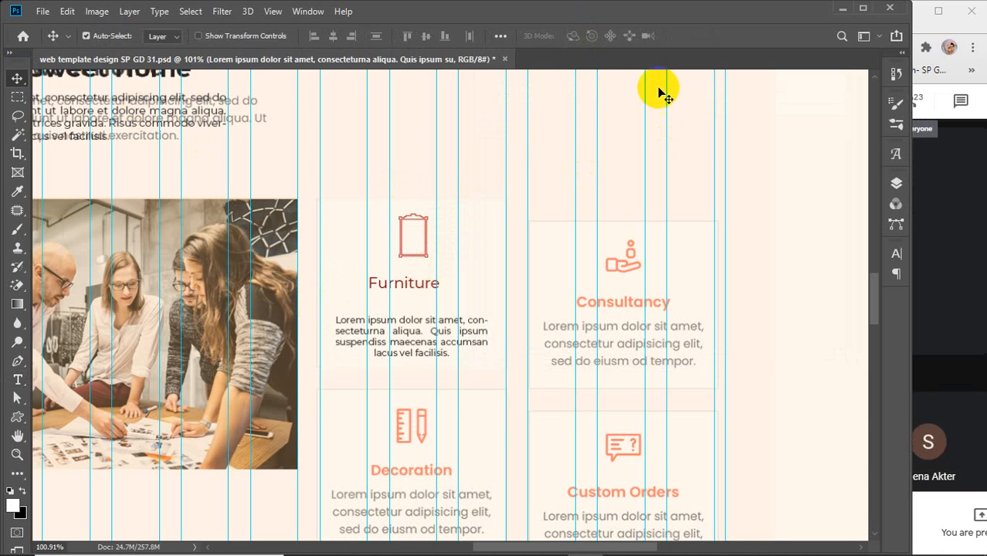
- Move the icon and Furniture heading down toward the placeholder paragraph and align all three by their horizontal centers
left_click(753, 171)
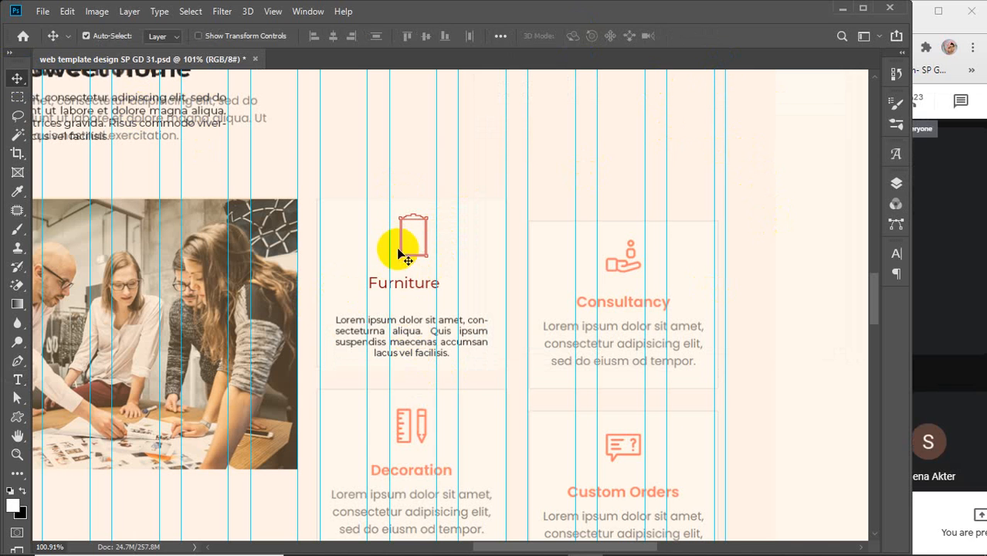
mouse_move(403, 267)
left_mouse_down()
mouse_move(417, 286)
mouse_move(410, 262)
mouse_move(412, 271)
left_mouse_up()
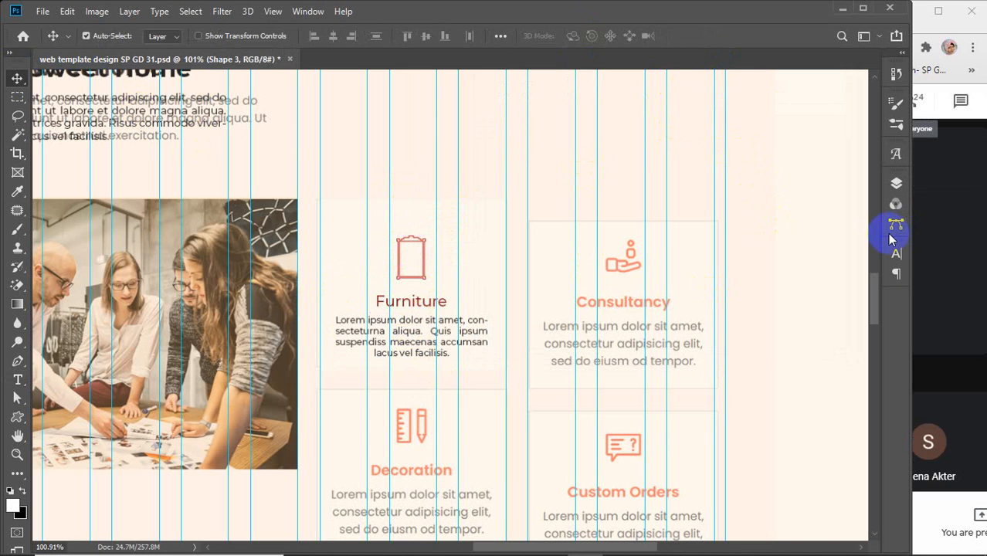
left_click(896, 188)
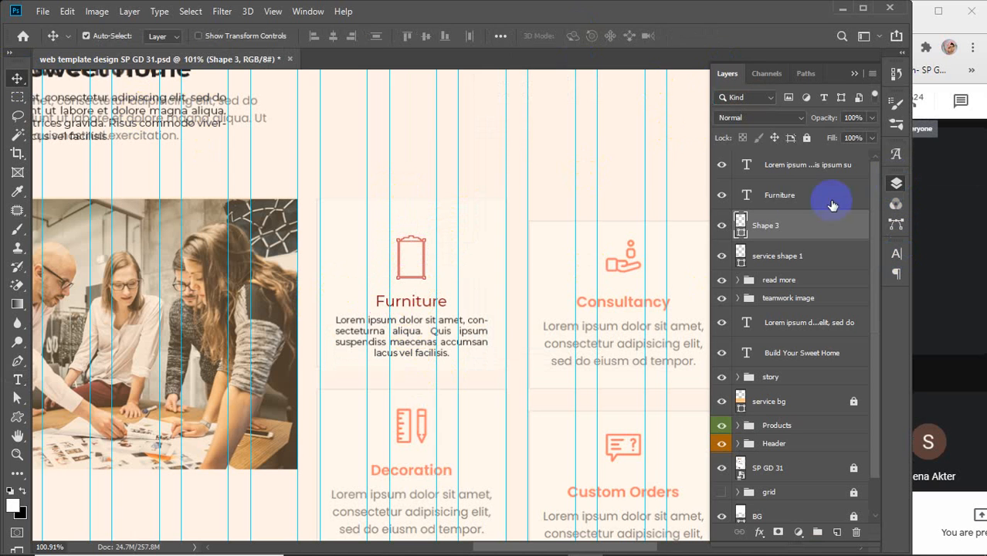
left_click(788, 168, "shift")
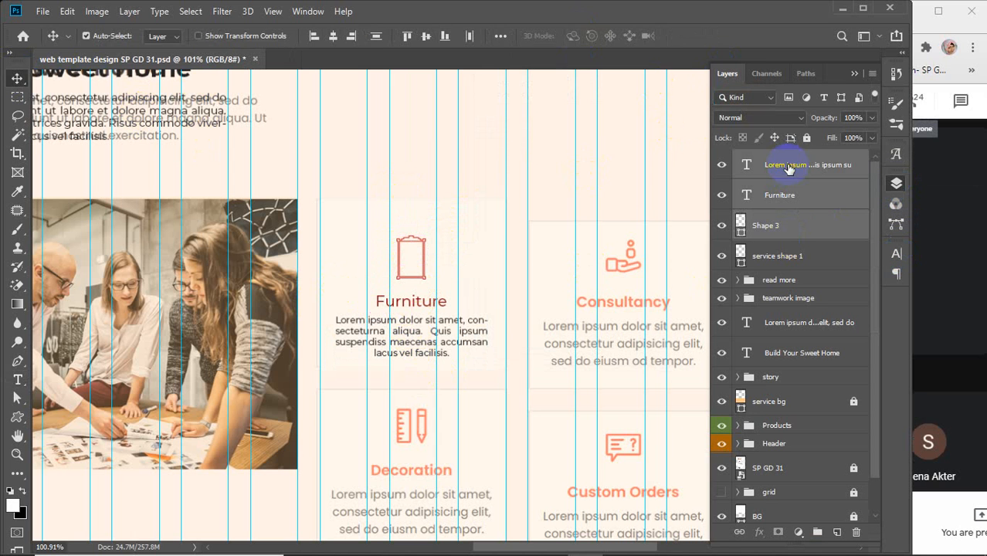
left_click(334, 37)
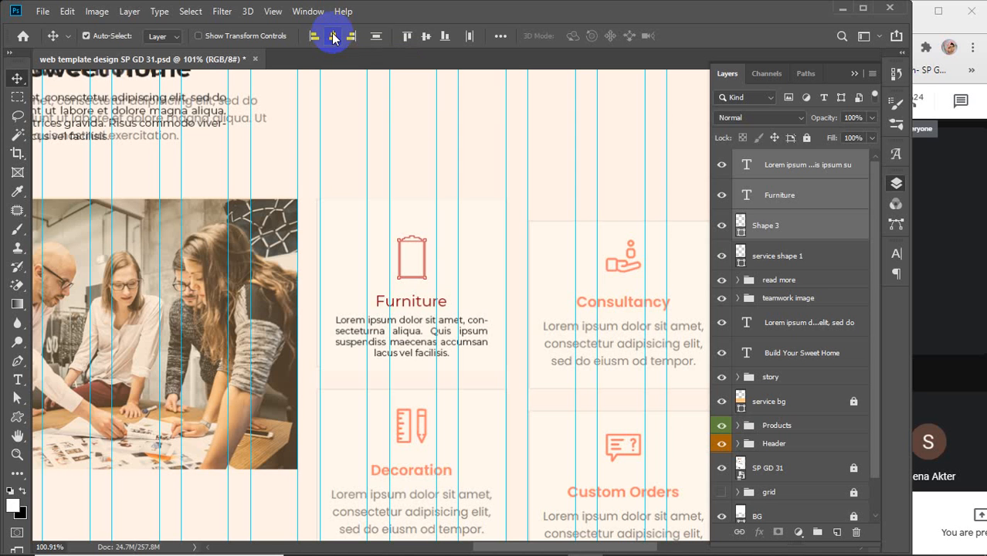
- Distribute the vertical spacing evenly between the icon, Furniture heading and paragraph
left_click(501, 37)
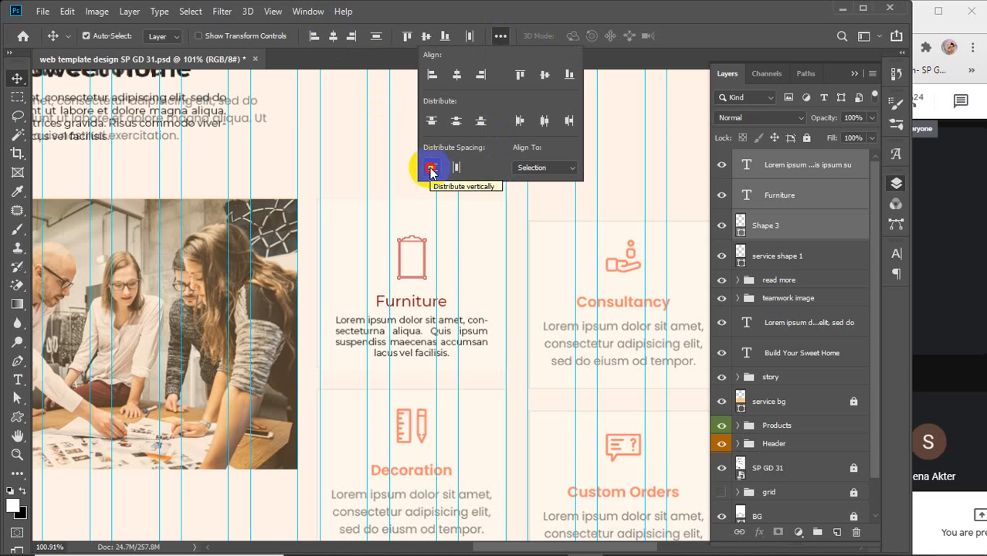
left_click(431, 169)
left_click(499, 40)
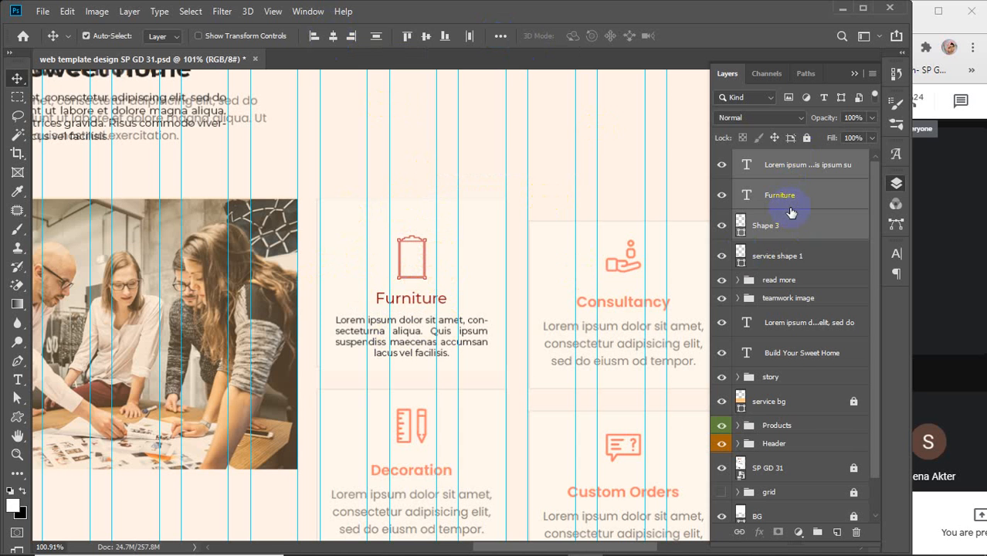
- Group the icon, heading and paragraph layers and name the group "furniture info"
key("ctrl+g")
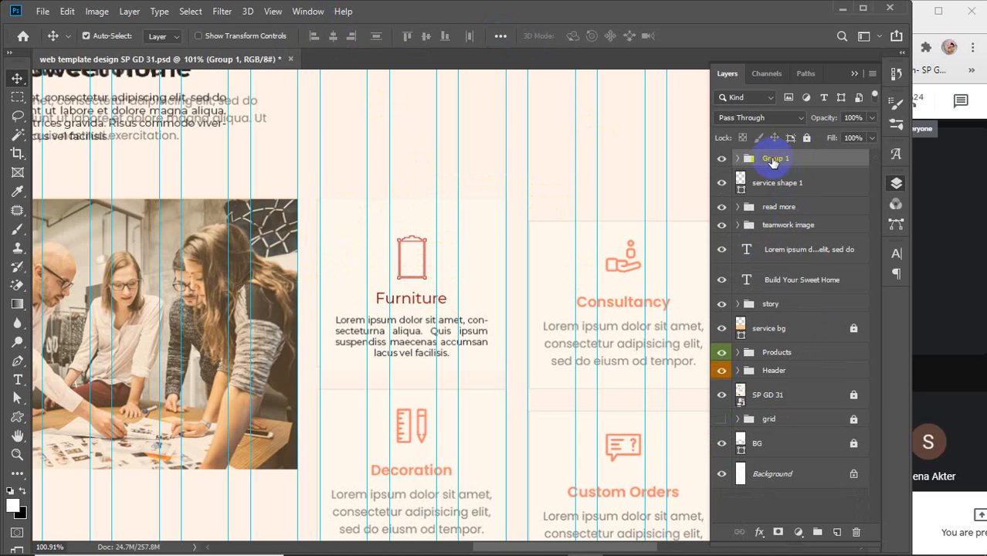
double_click(774, 159)
key("Return")
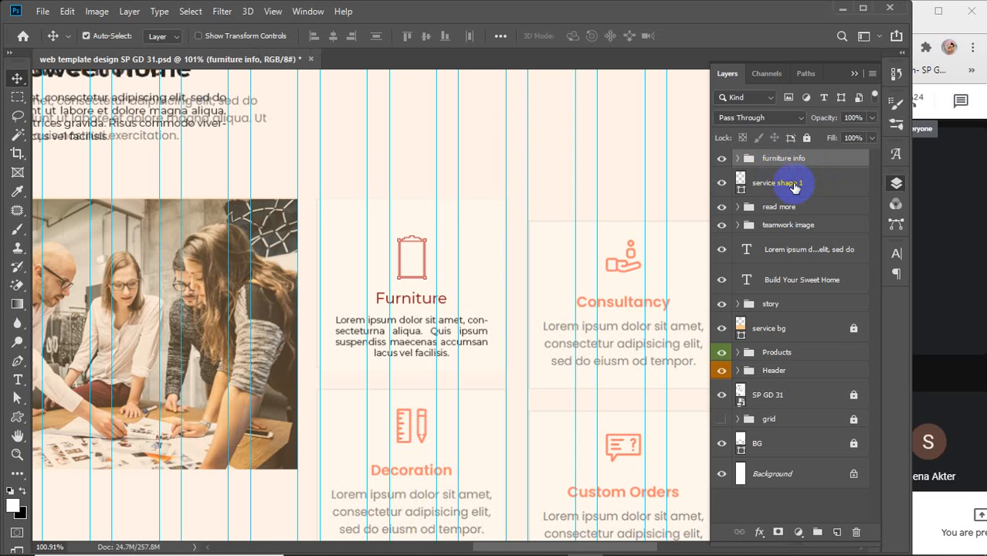
- Center the furniture info group horizontally and vertically on the service shape 1 card
left_click(794, 187, "shift")
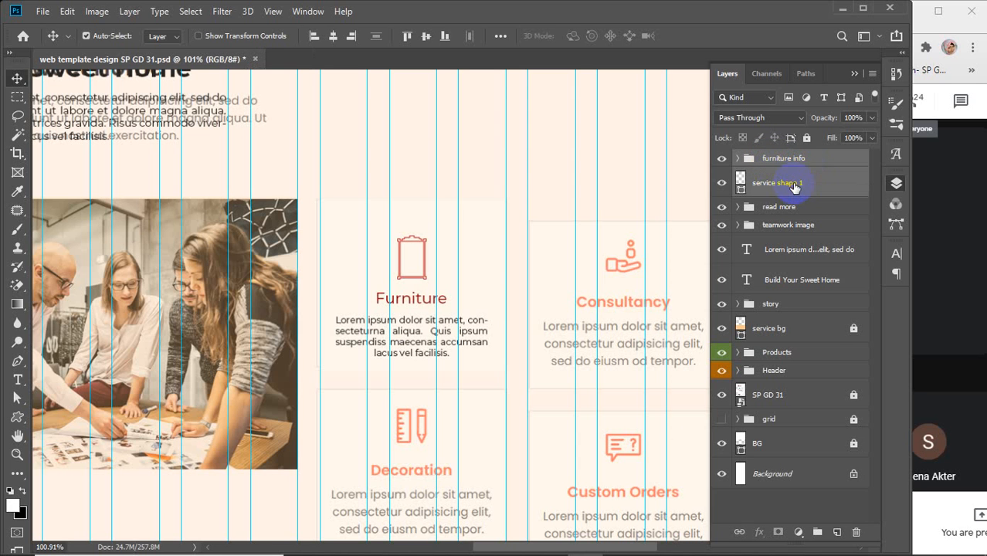
left_click(332, 36)
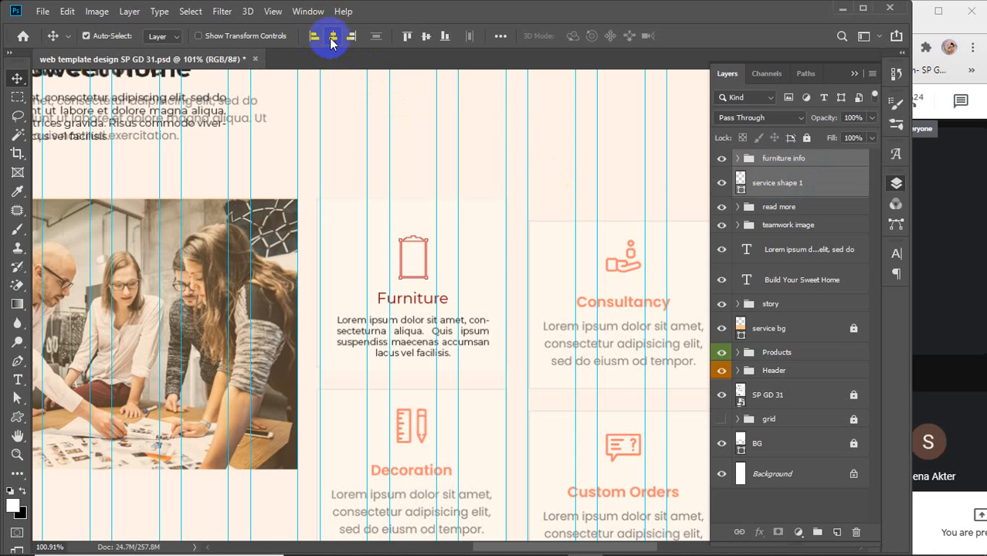
left_click(424, 37)
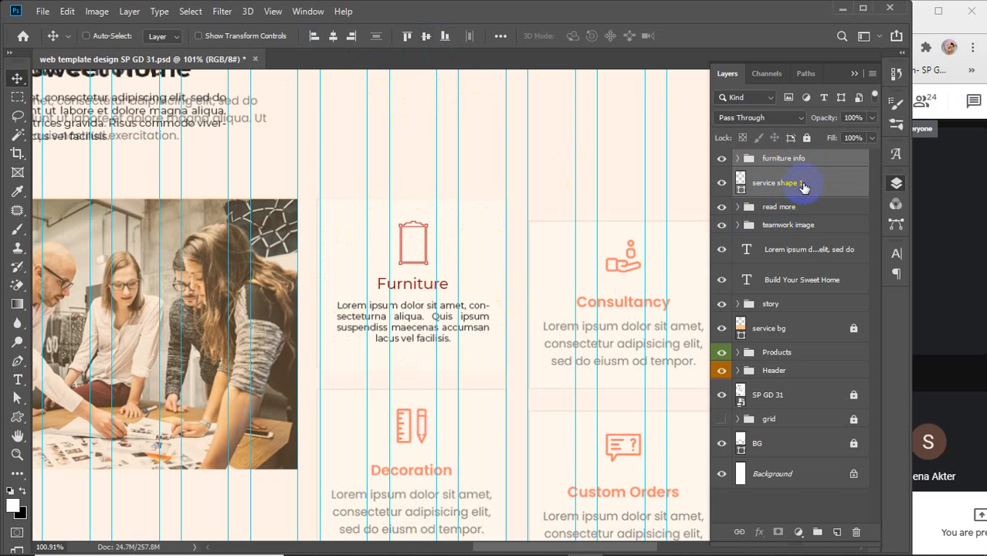
- Group furniture info with service shape 1 and name the new group "service 1"
key("ctrl+g")
double_click(774, 158)
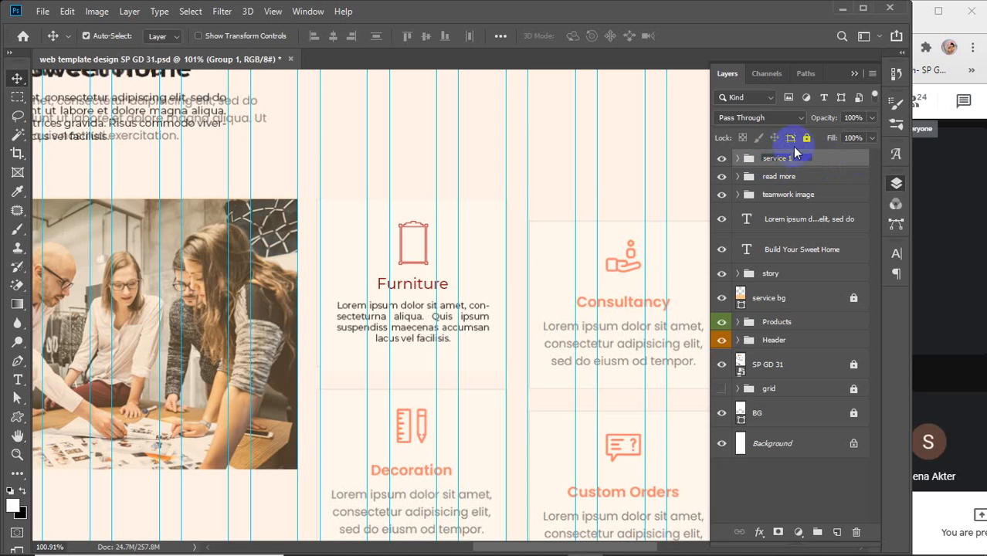
left_click(829, 158)
- Set the Furniture heading inside the furniture info group to Montserrat Bold at 6 pt
left_click(443, 272)
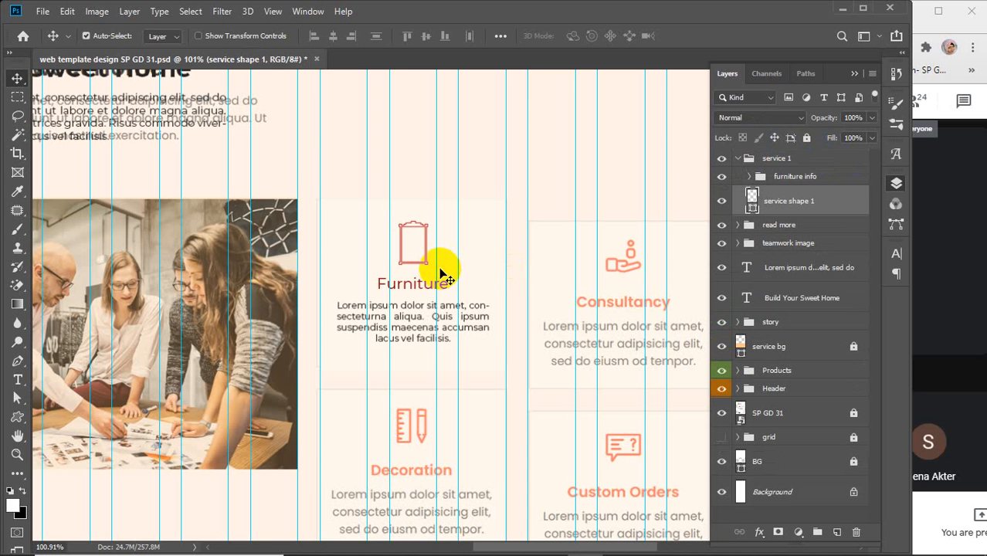
scroll(443, 272, "down", 2)
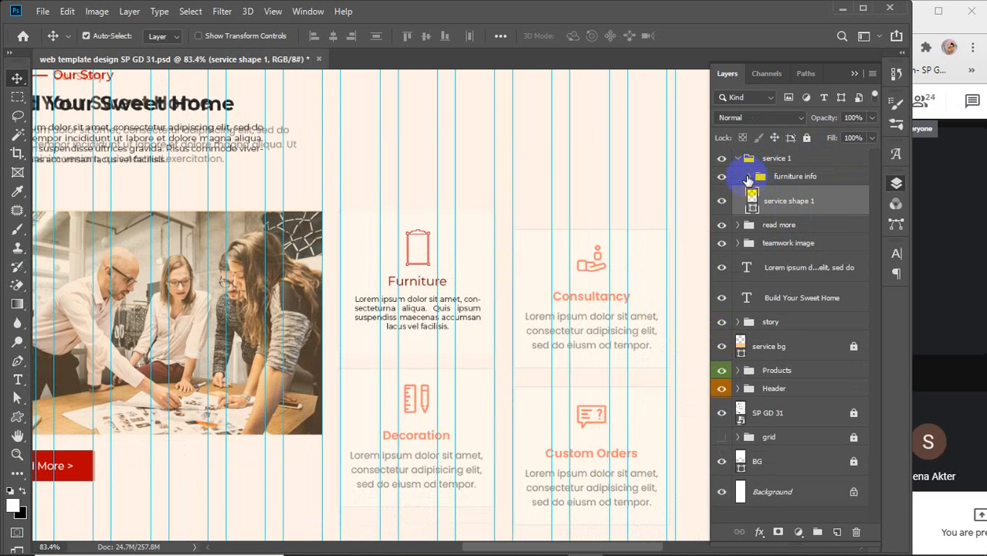
left_click(748, 177)
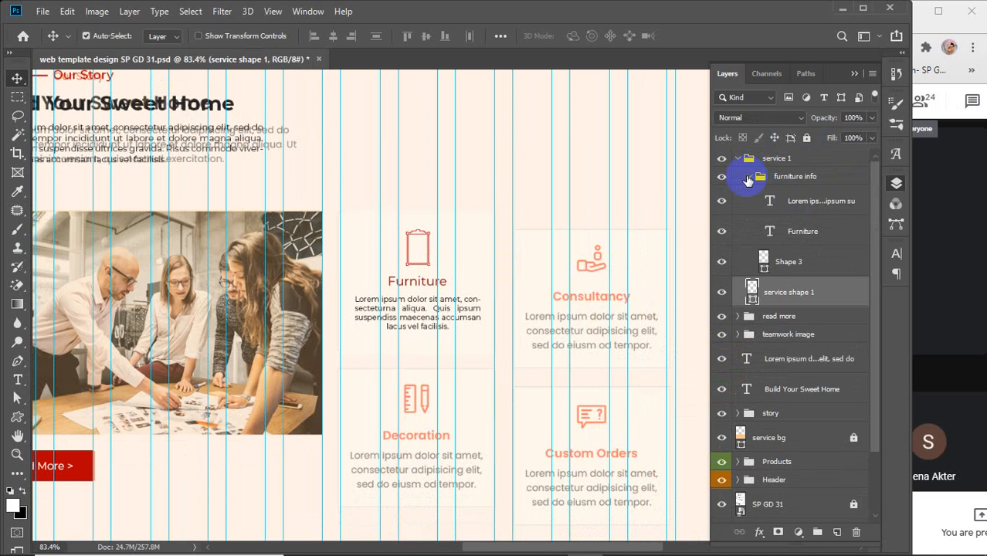
left_click(811, 232)
double_click(768, 231)
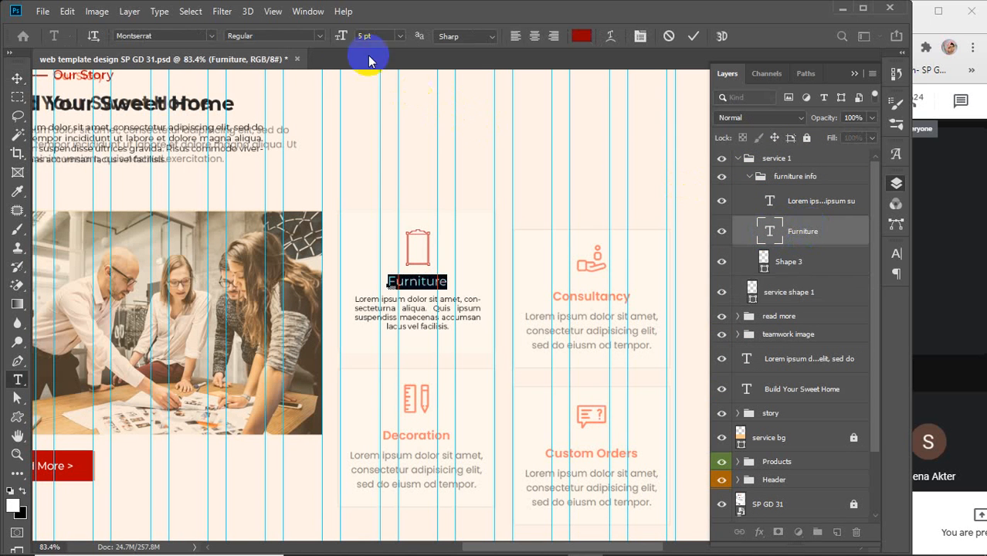
left_click(317, 38)
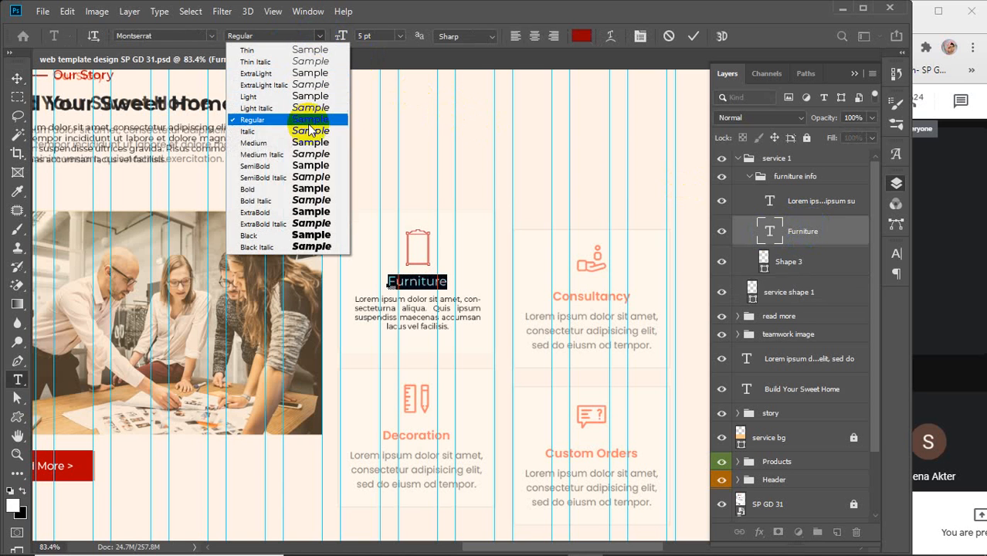
left_click(272, 189)
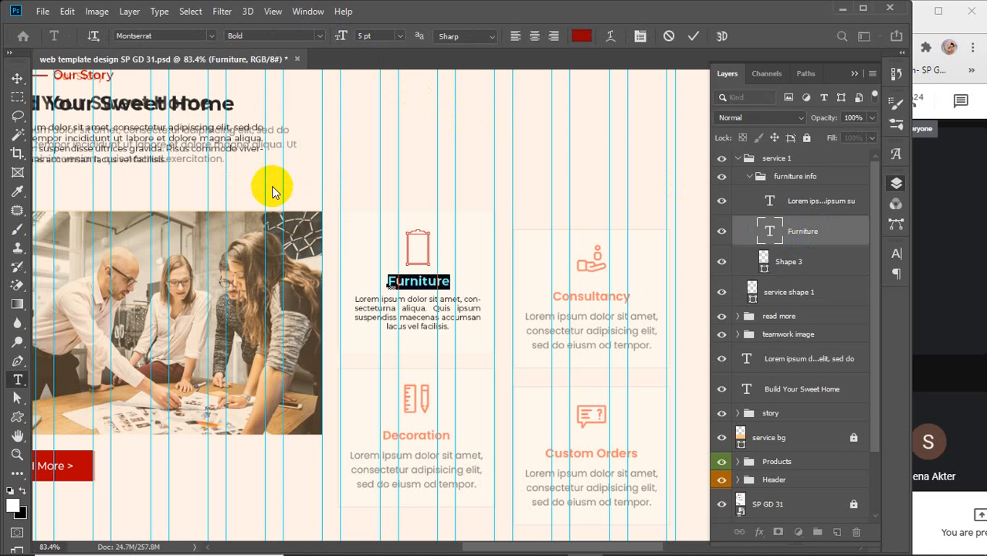
left_click(377, 37)
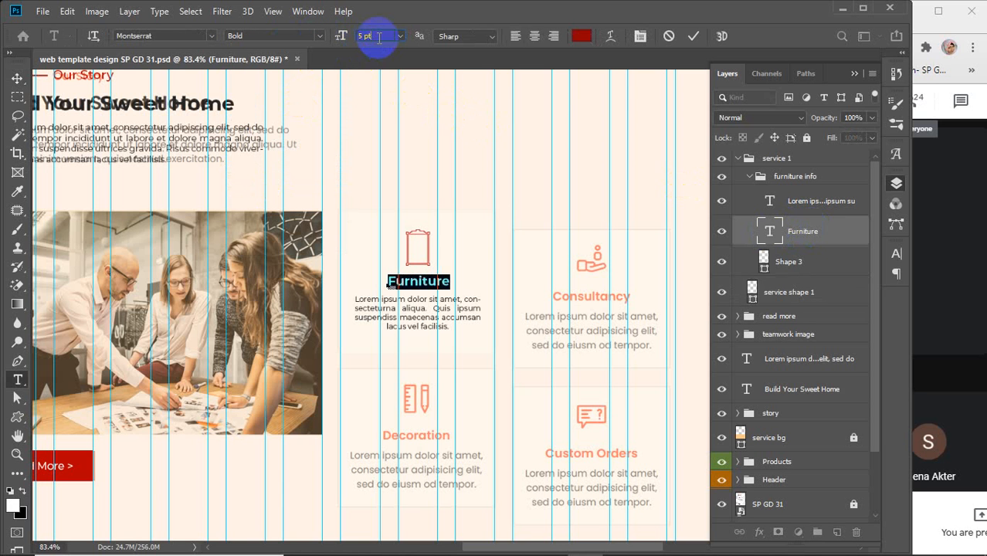
key("Up")
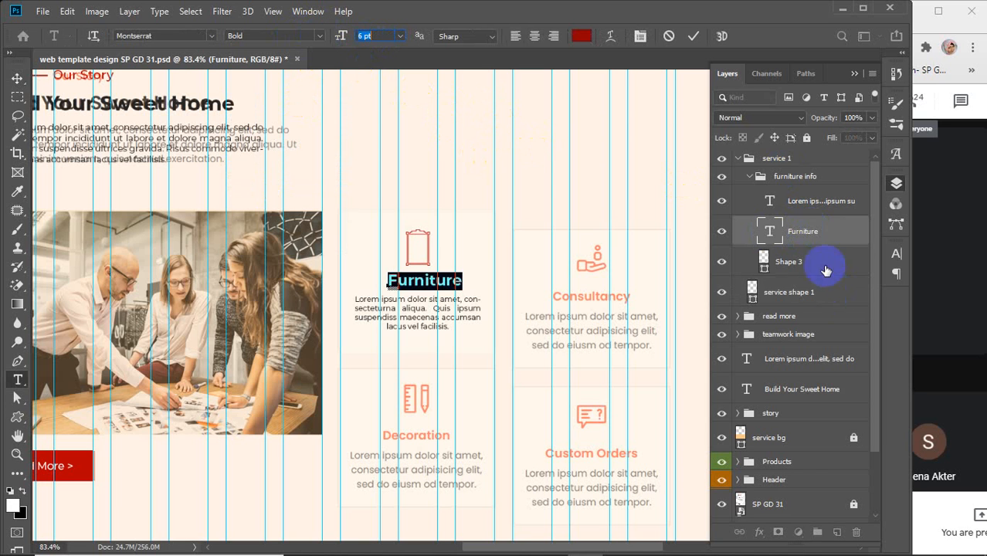
- Align the paragraph, Furniture heading and icon by horizontal centers again and collapse the furniture info and service 1 groups
left_click(809, 232)
left_click(797, 201, "shift")
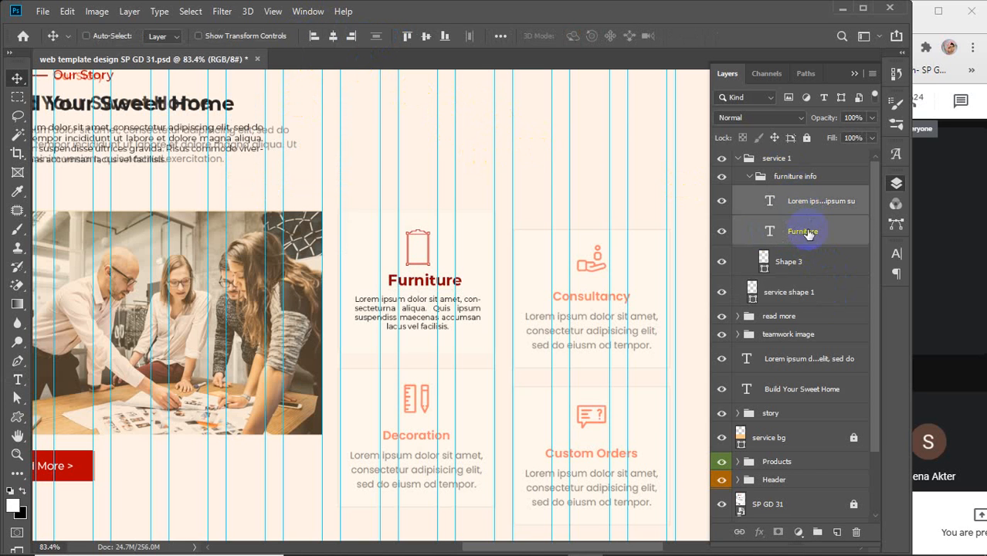
left_click(804, 263, "shift")
left_click(330, 40)
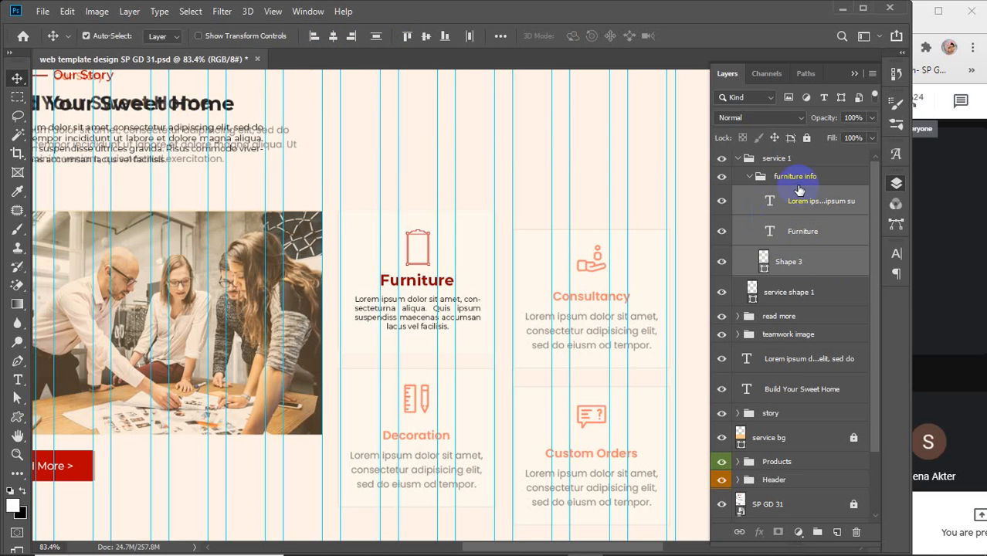
left_click(751, 176)
left_click(738, 159)
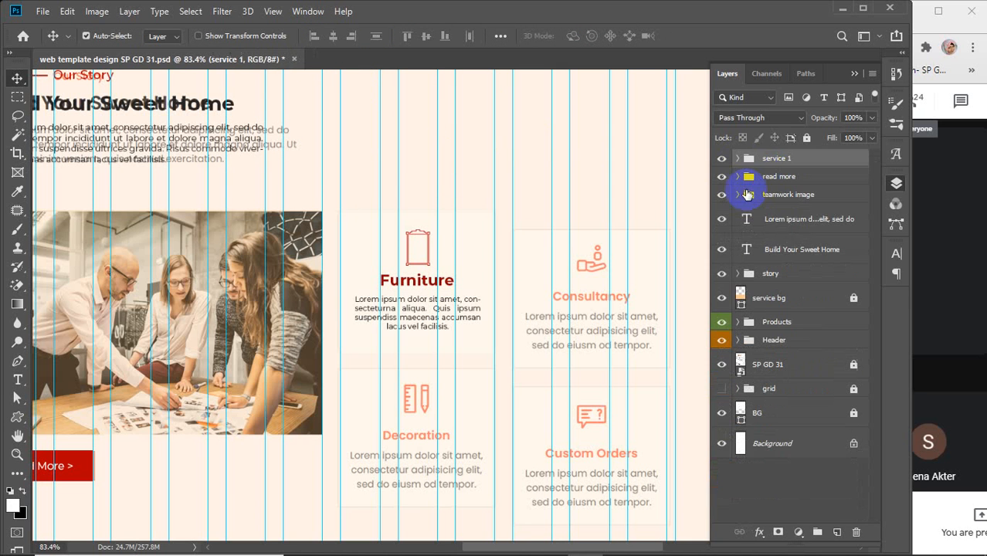
- Try to duplicate the service 1 card onto the Consultancy card of the reference, and undo the copy
left_click(450, 253)
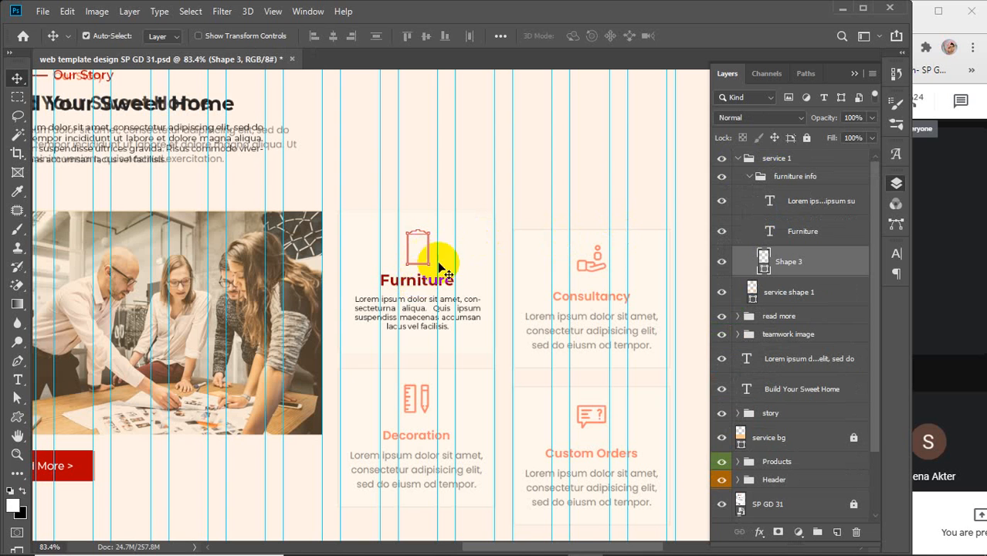
left_click(749, 177)
left_click(737, 158)
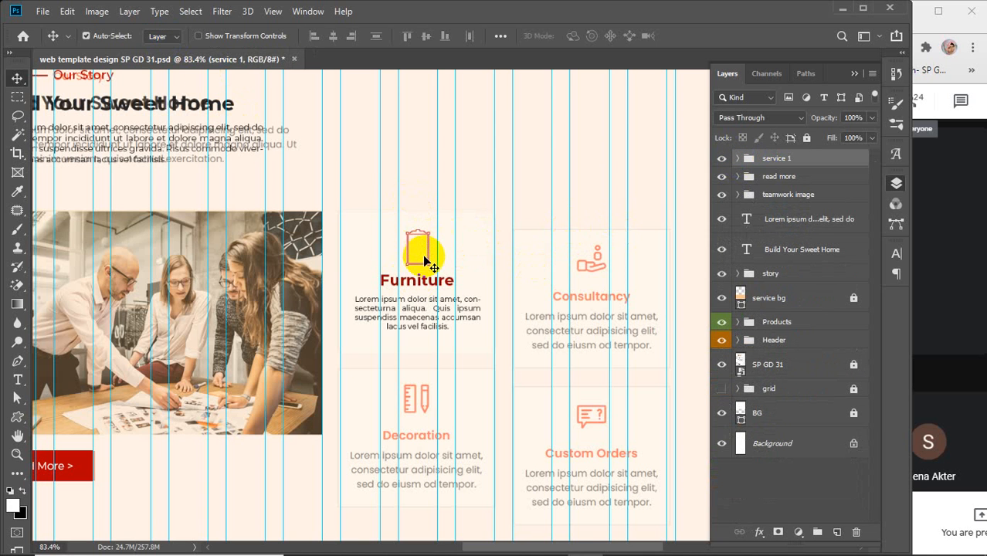
left_click_drag(422, 263, 599, 287)
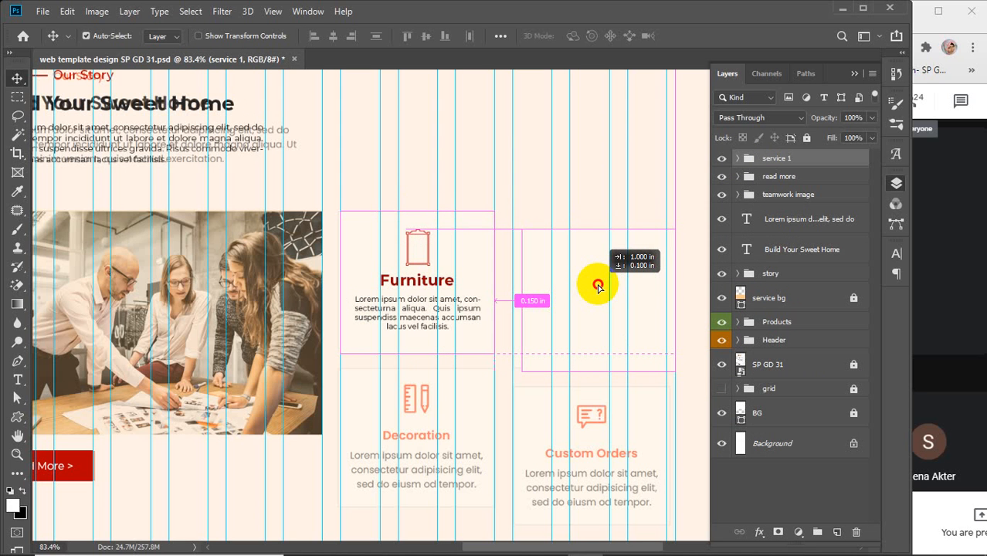
left_click_drag(599, 287, 591, 290)
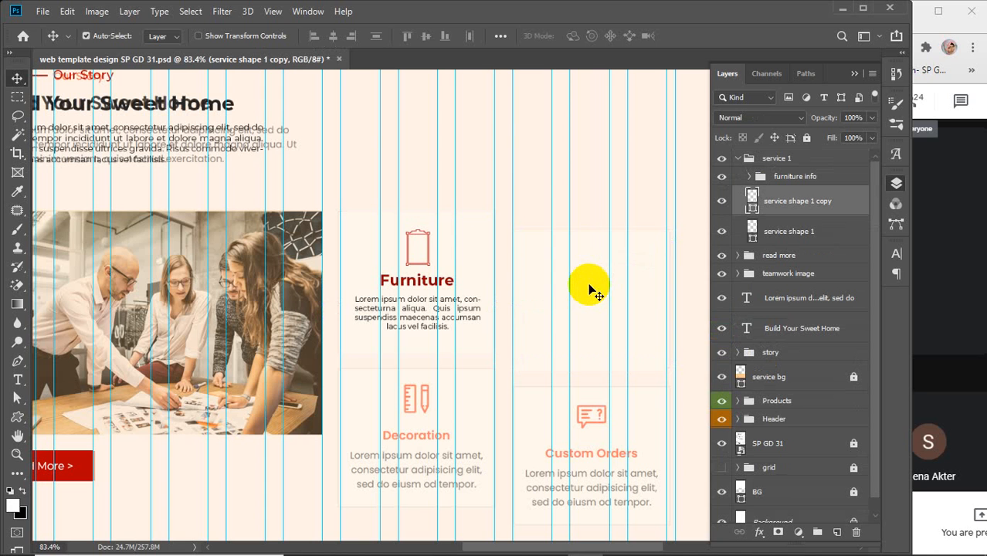
key("ctrl+z")
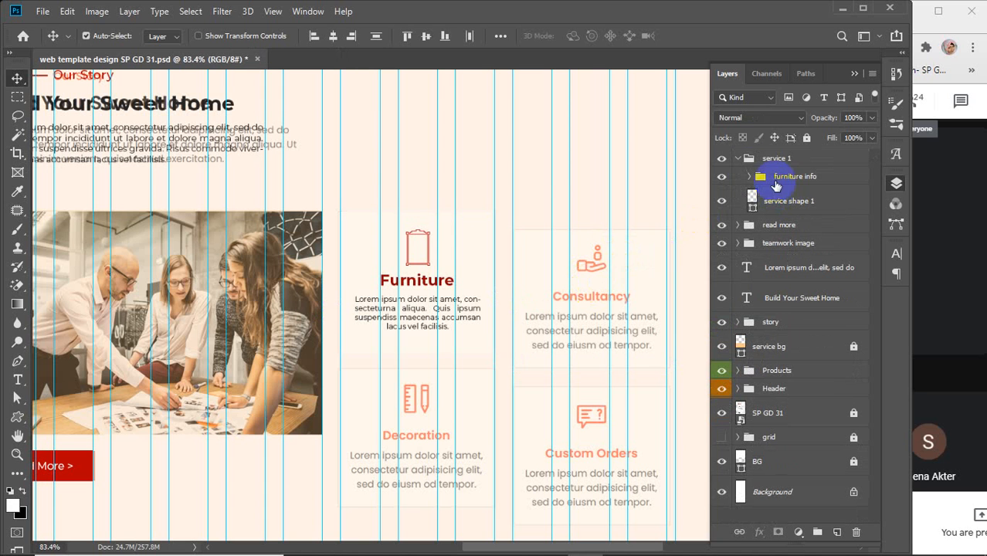
- Collapse the service 1 group and switch the Move tool's auto-select from Layer to Group
left_click(739, 166)
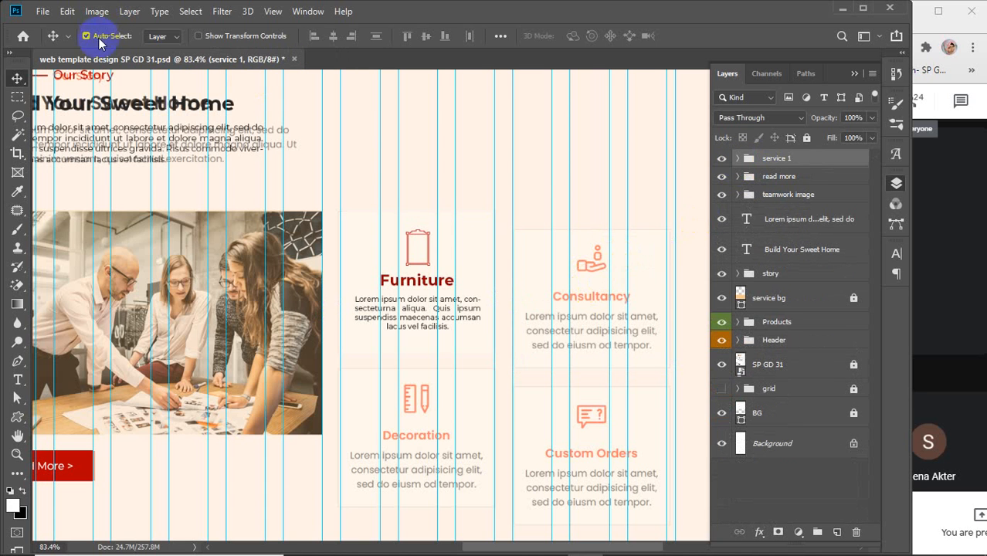
left_click(158, 36)
left_click(162, 41)
left_click(160, 38)
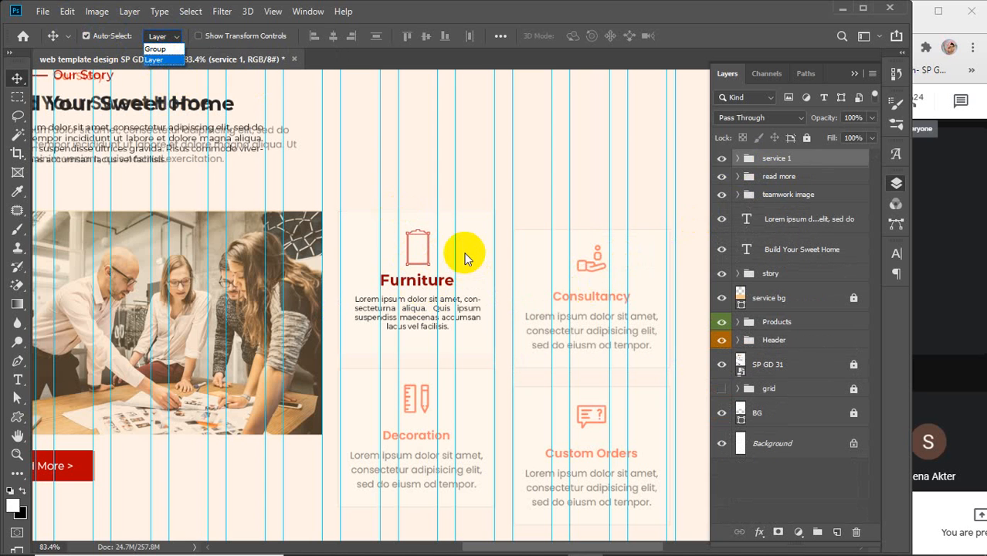
left_click(154, 49)
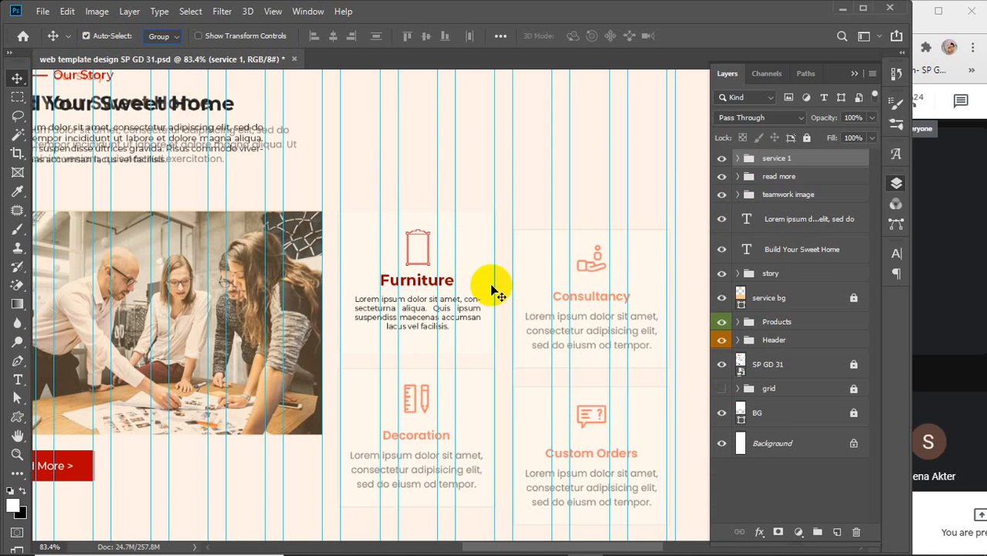
- Duplicate the service 1 card group over the reference's Consultancy, Decoration and Custom Orders cards, making a two-by-two arrangement
left_click(796, 164)
left_click_drag(414, 316, 586, 334)
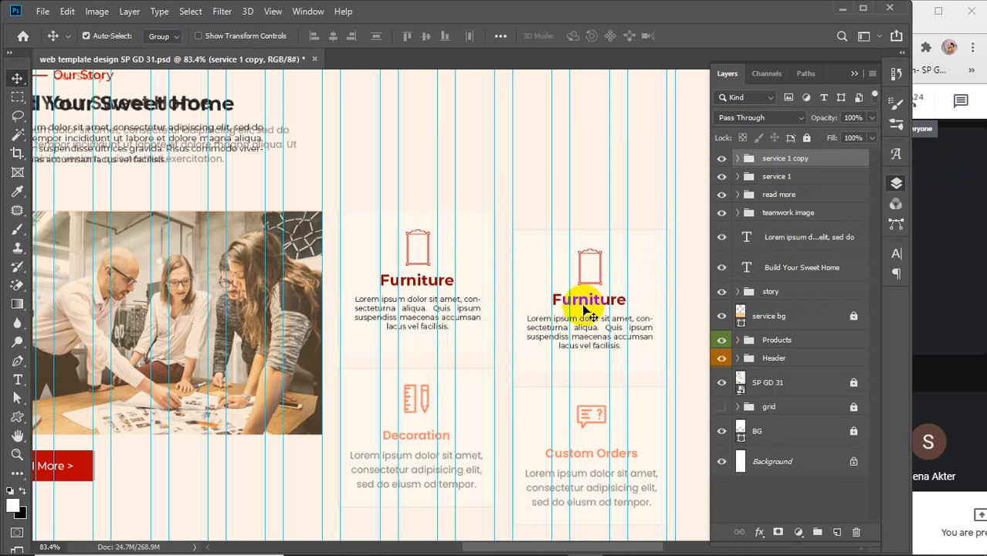
left_click_drag(576, 291, 412, 432)
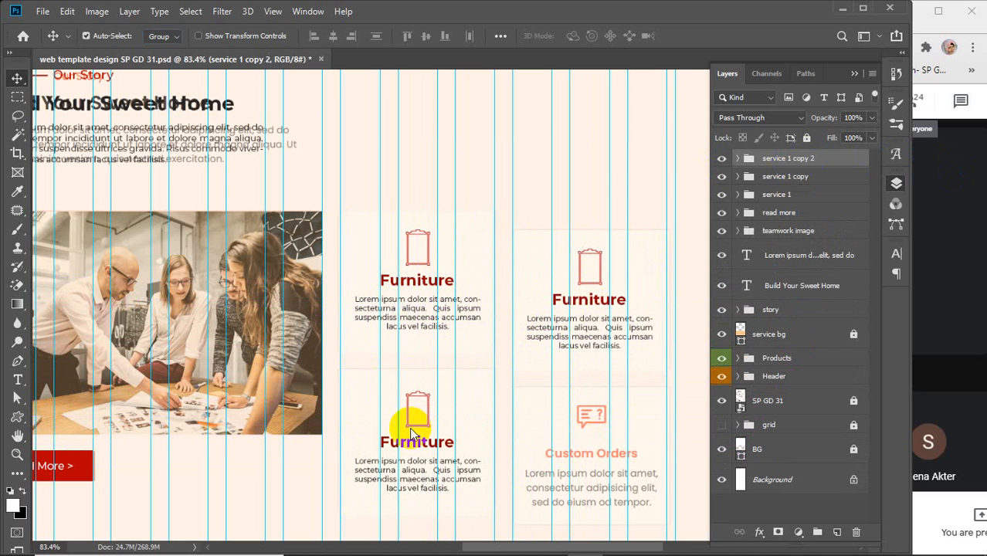
scroll(412, 432, "down", 1)
left_click_drag(421, 392, 583, 411)
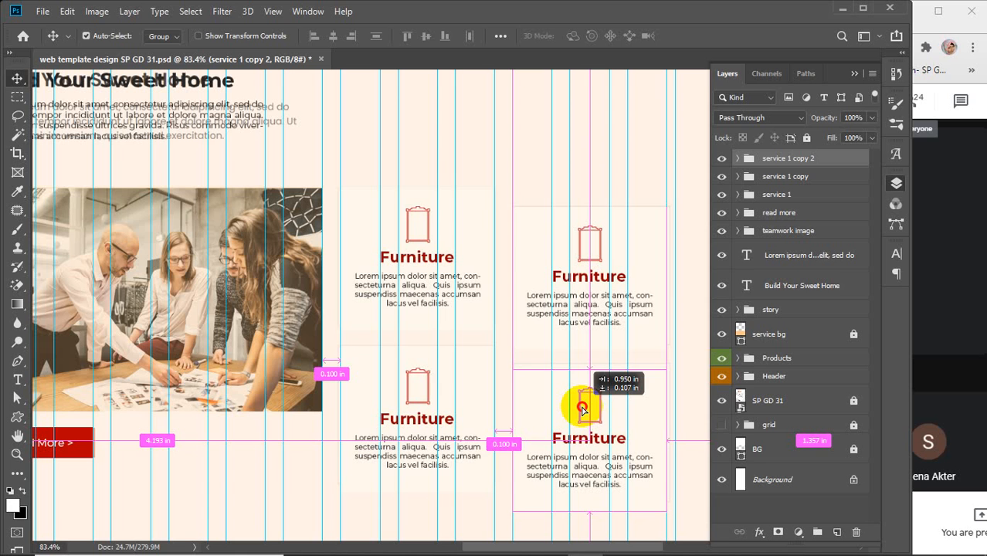
- Place the last card copy over the reference's Custom Orders card and rename the three copied groups service 2, service 3 and service 4
left_click_drag(584, 410, 582, 410)
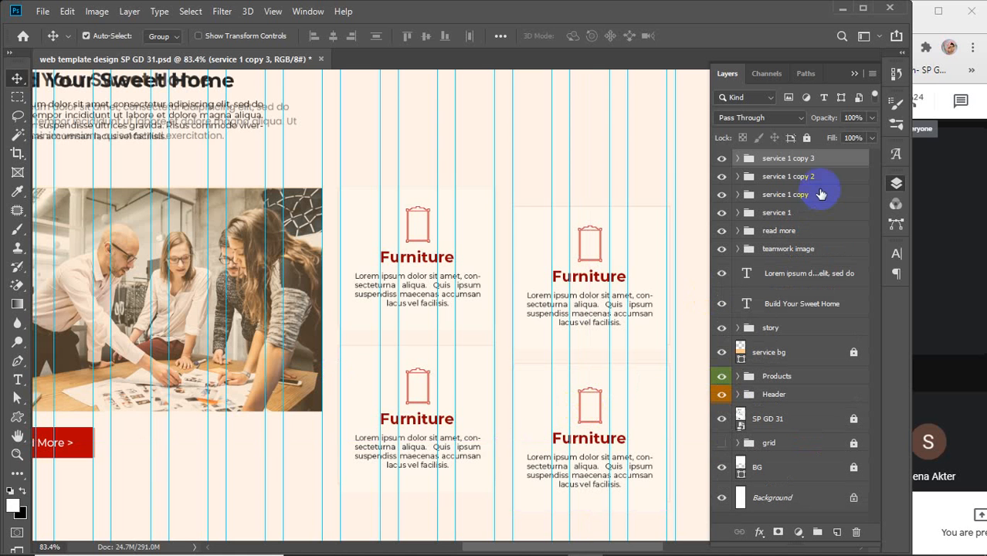
double_click(786, 199)
left_click_drag(784, 195, 835, 194)
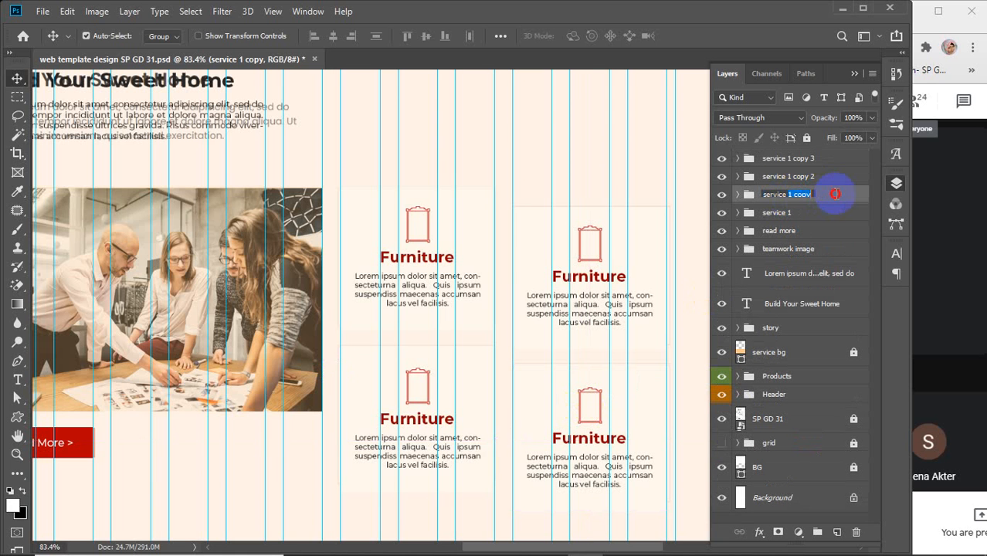
type("2")
double_click(789, 176)
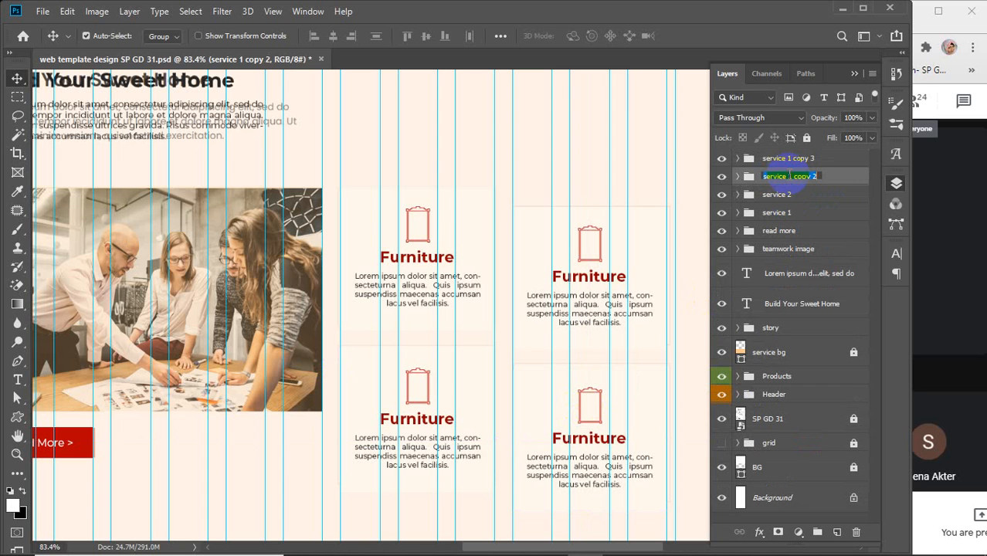
left_click_drag(787, 177, 834, 183)
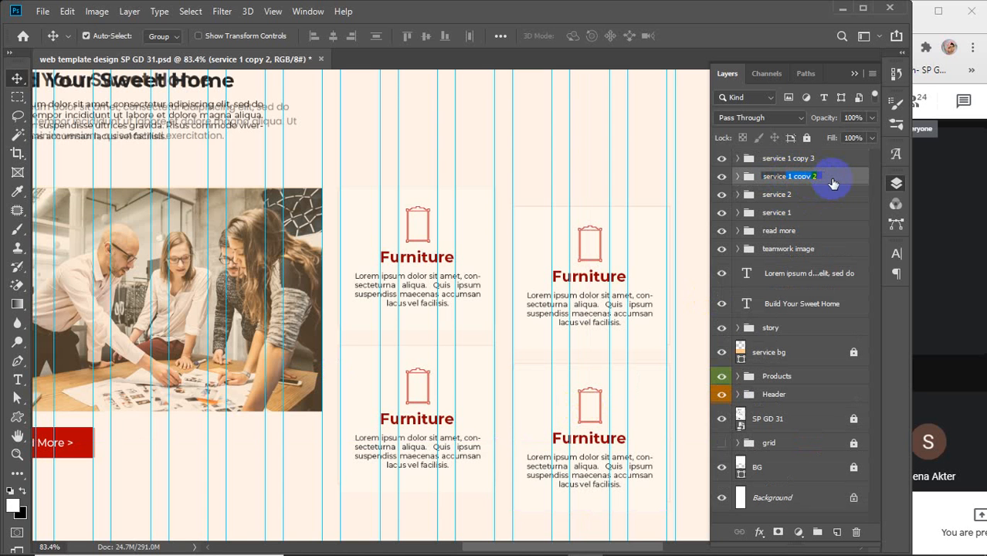
type("3")
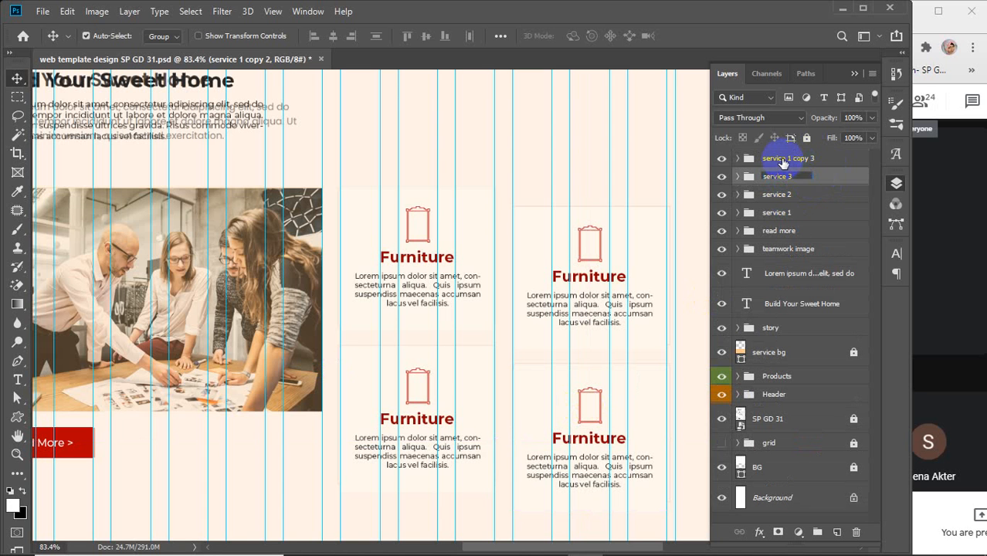
double_click(784, 158)
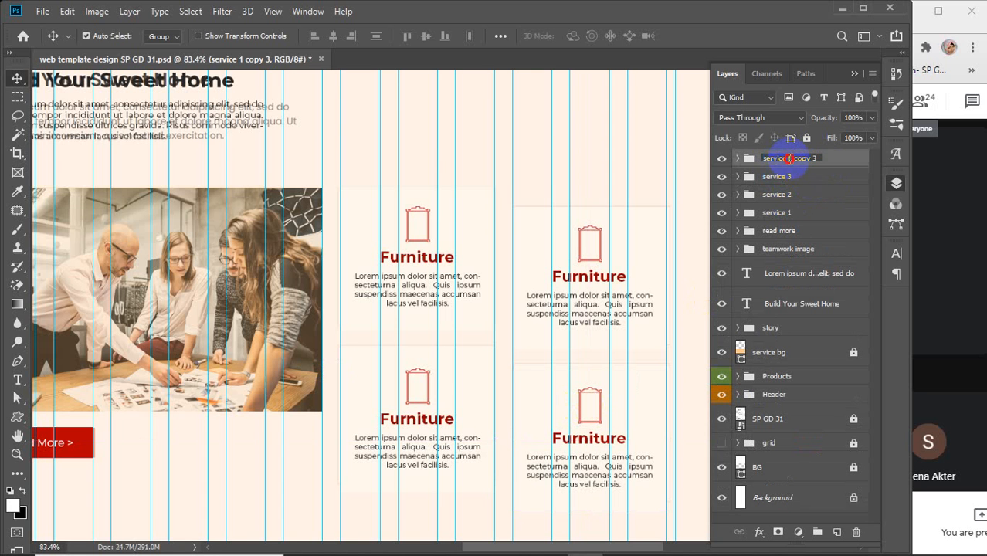
left_click_drag(788, 158, 846, 162)
type("4")
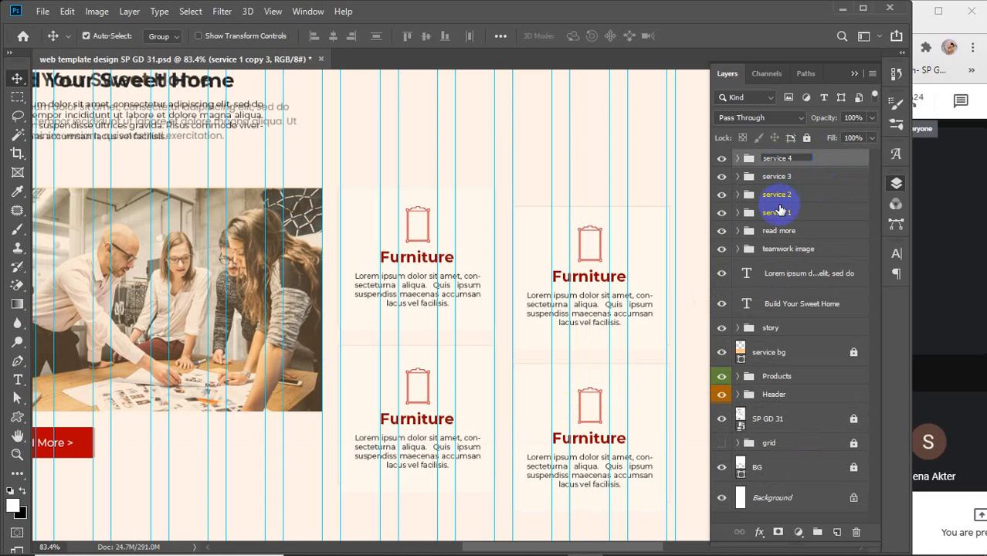
- Toggle the service 2 group's visibility to check which card it holds
left_click(742, 196)
left_click(719, 195)
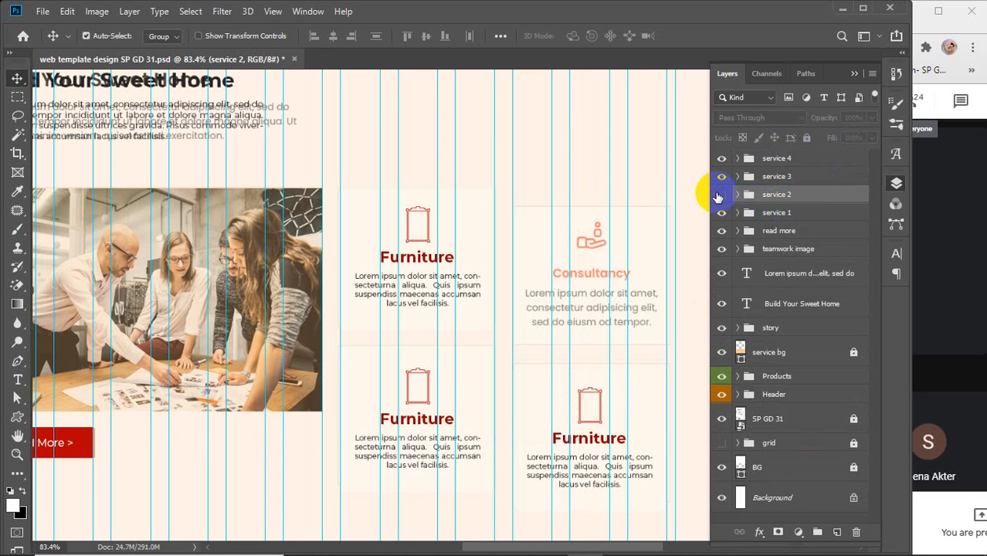
left_click(719, 196)
left_click(719, 195)
left_click(720, 195)
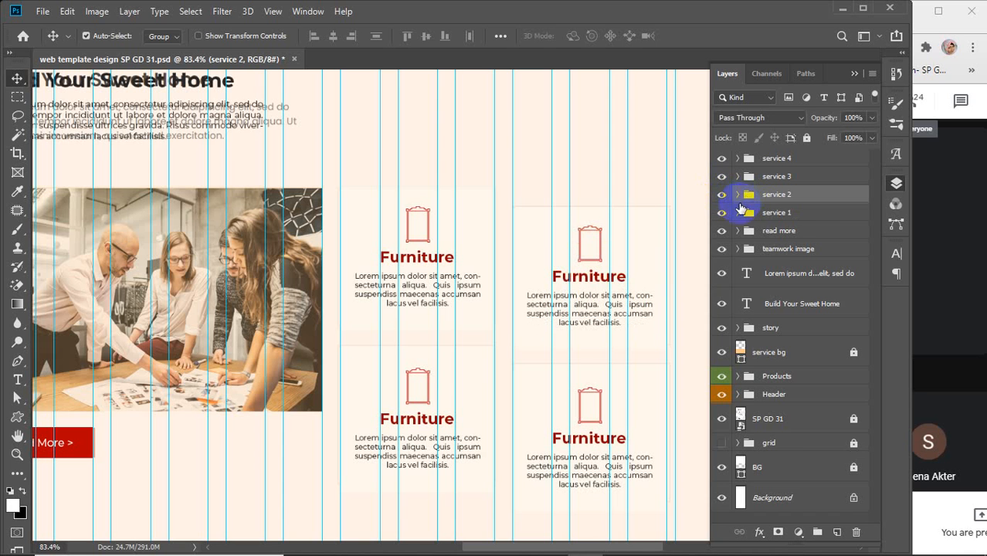
- Expand service 2 and its furniture info group, and check the card shape, paragraph and heading layers by toggling their visibility
left_click(738, 195)
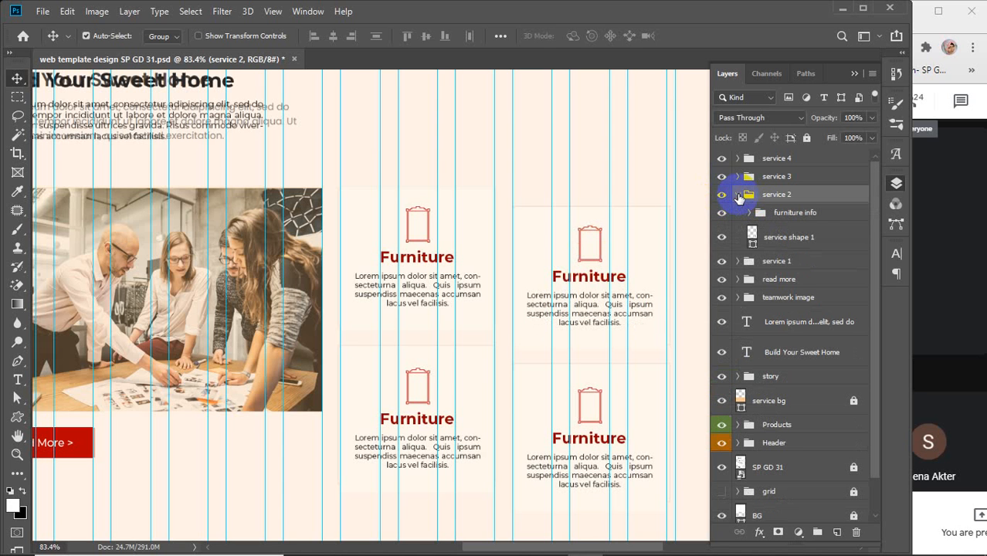
left_click(721, 238)
left_click(723, 237)
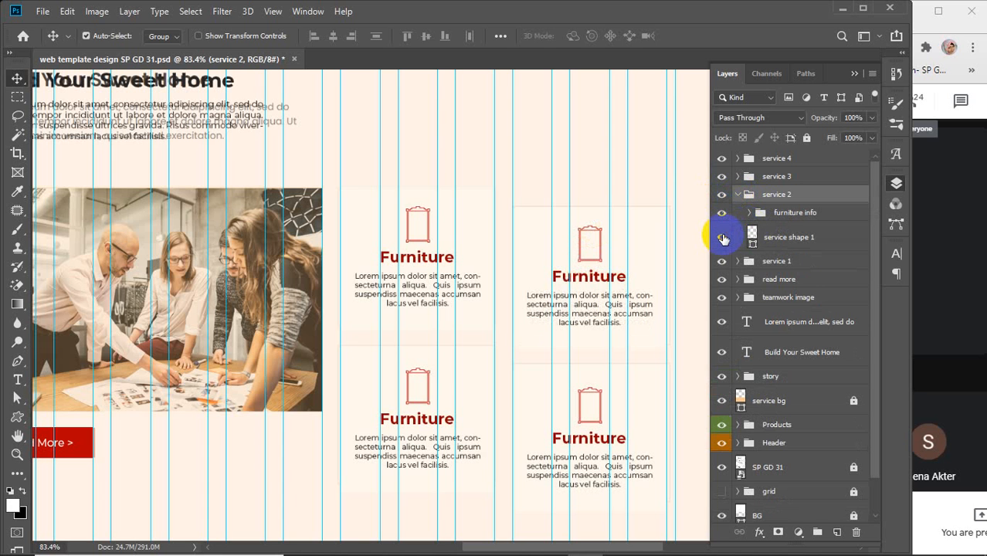
left_click(749, 216)
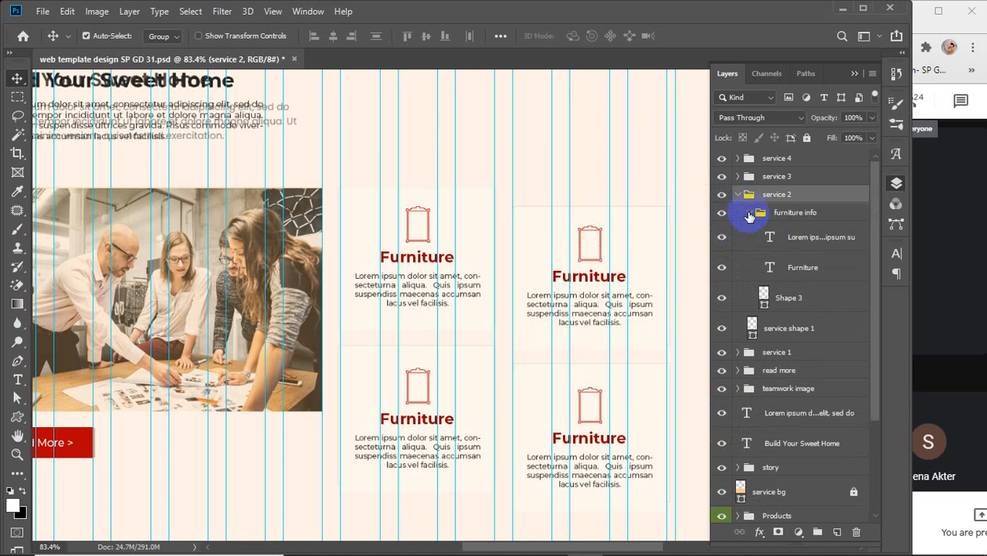
left_click(721, 237)
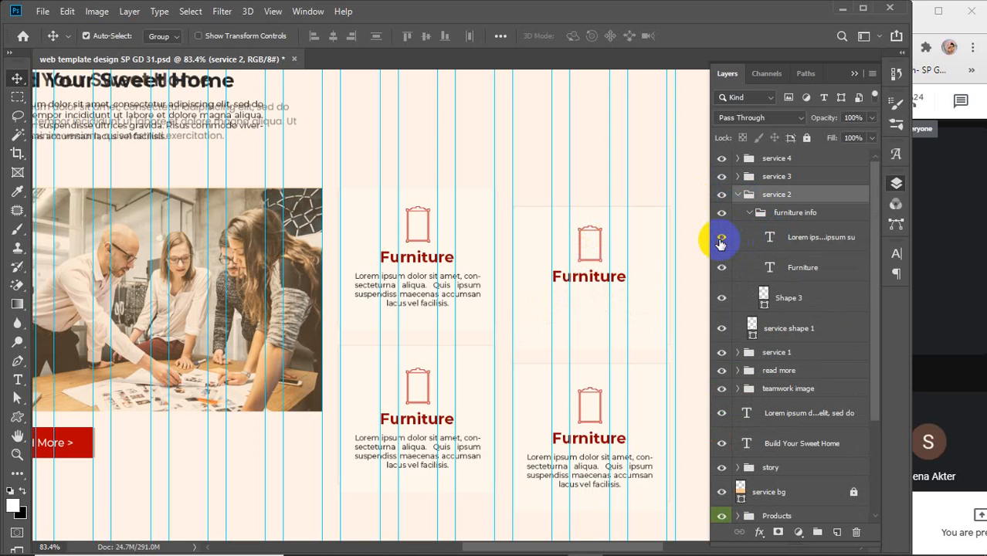
left_click(721, 238)
left_click(721, 267)
left_click(721, 267)
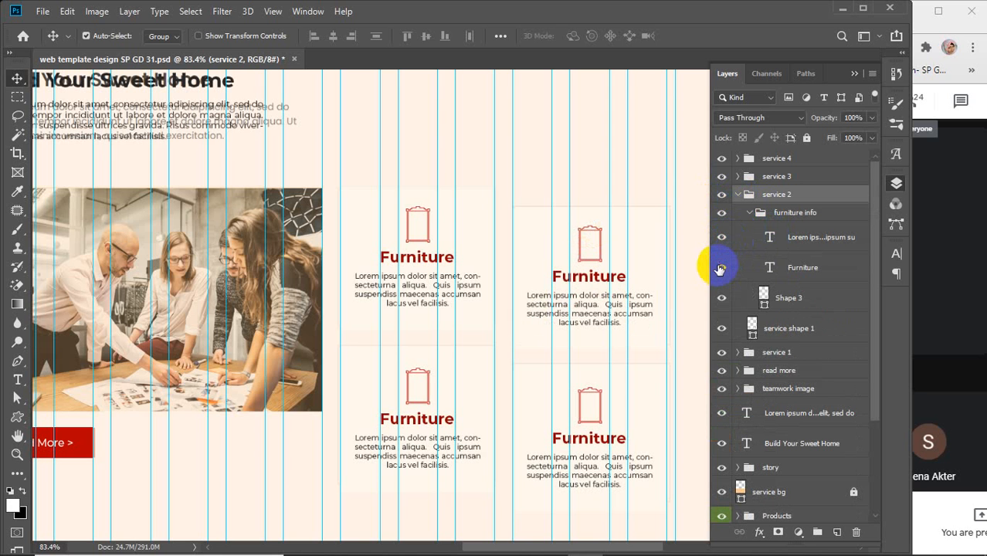
- Replace the Furniture heading in the service 2 card with the text Consultency
left_click(18, 379)
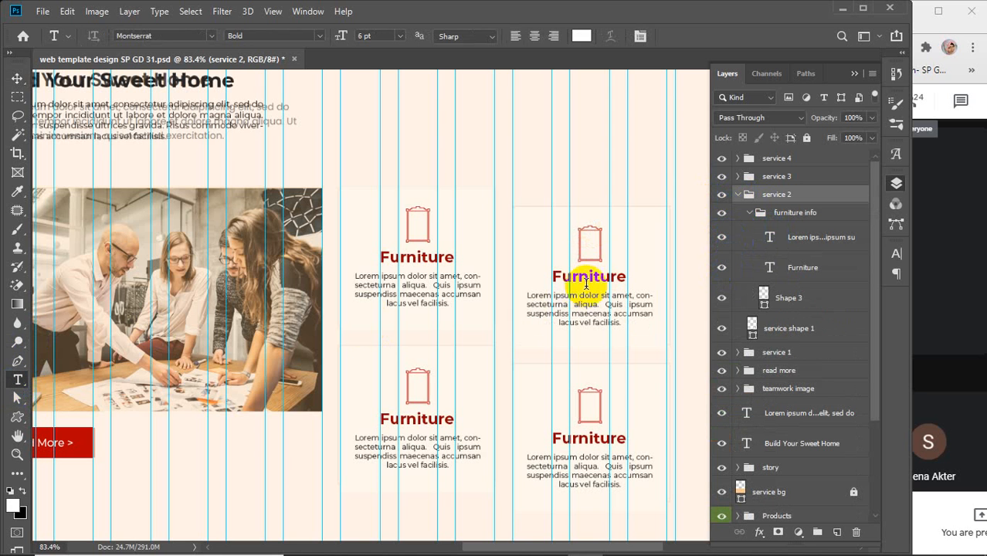
left_click_drag(550, 274, 639, 275)
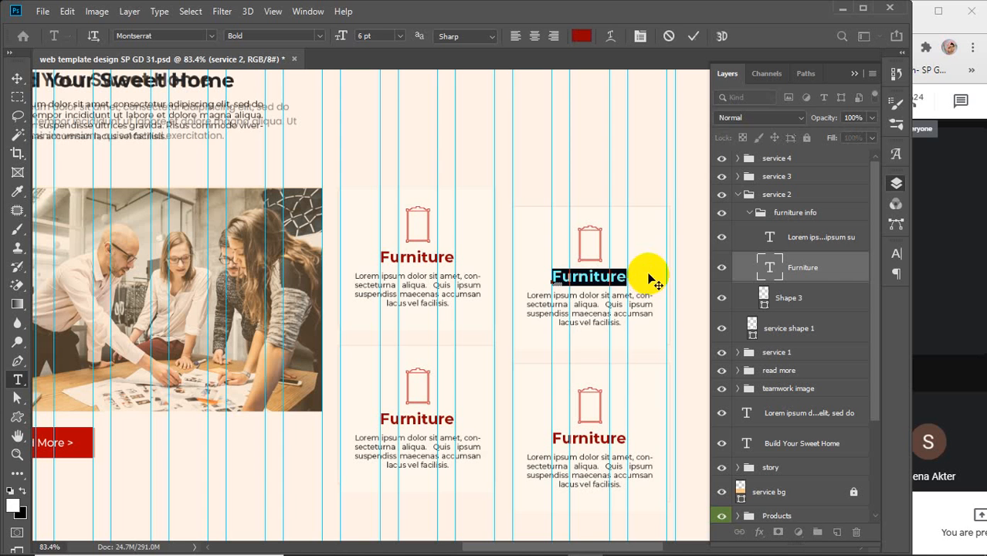
left_click_drag(551, 276, 565, 283)
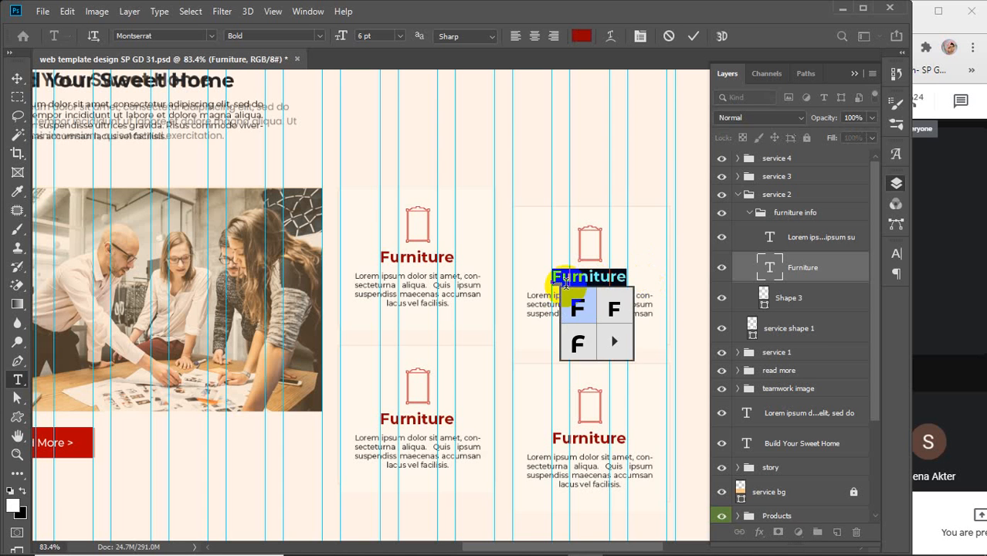
type("cy")
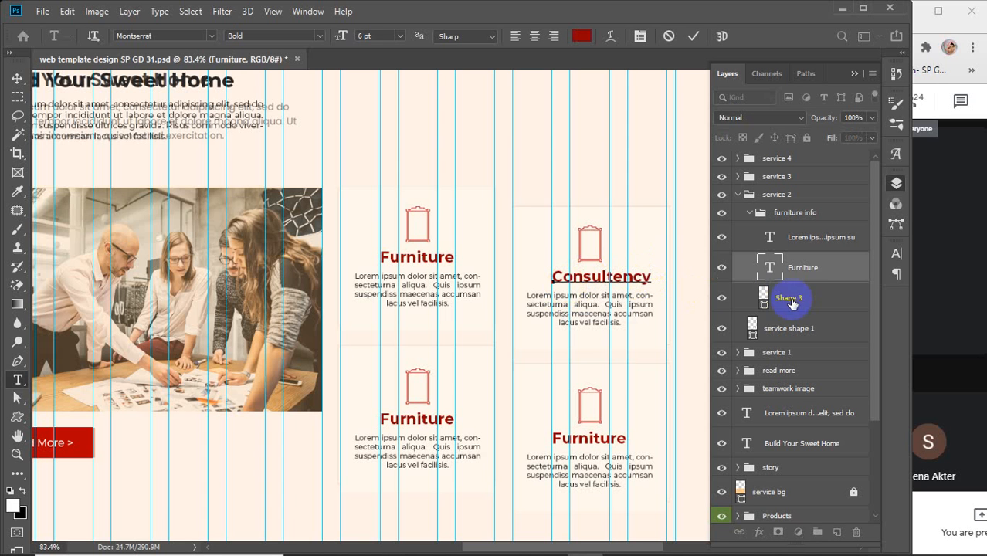
- Draw a four-petal ornament custom shape, about 63 by 62 px, over the frame icon in the service 2 card
left_click(721, 301)
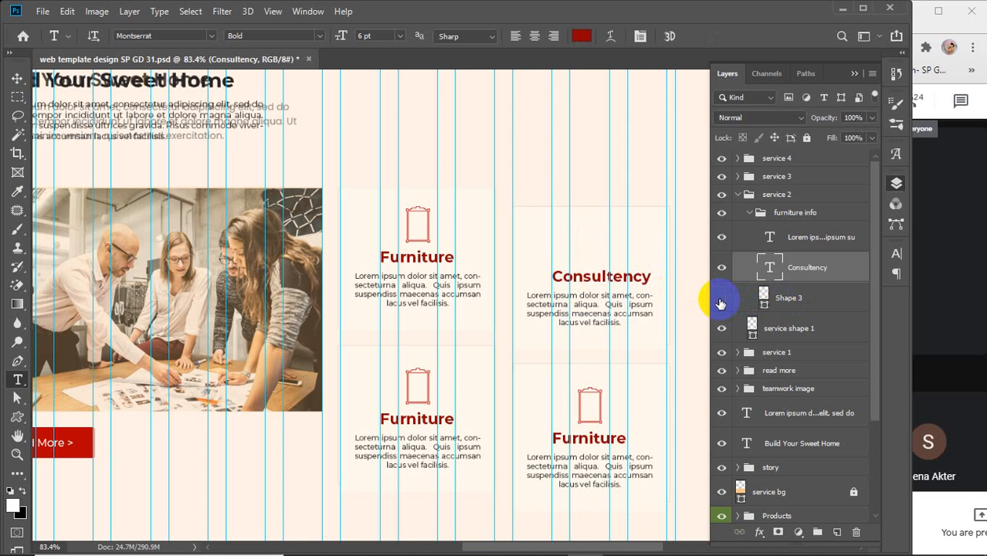
left_click(722, 302)
left_click(796, 303)
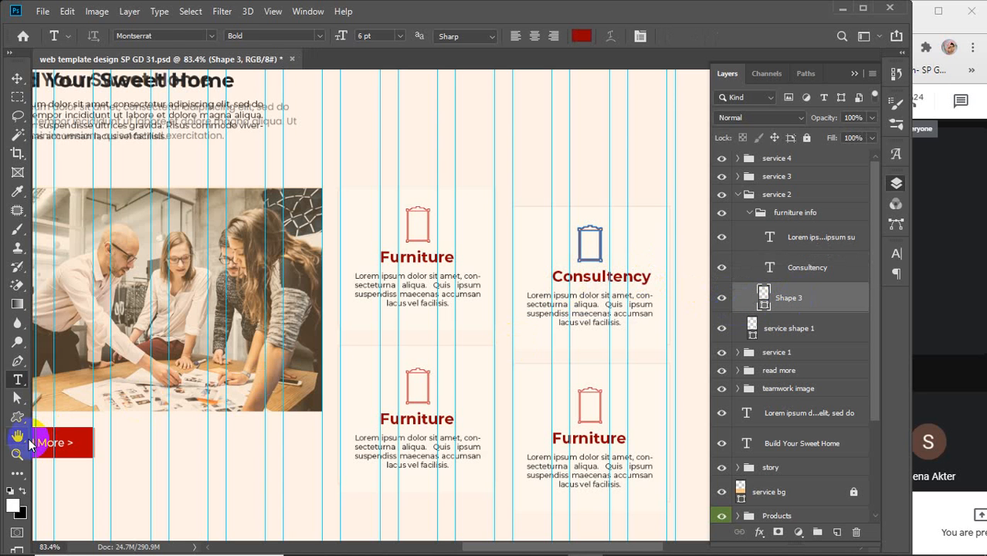
left_click(17, 418)
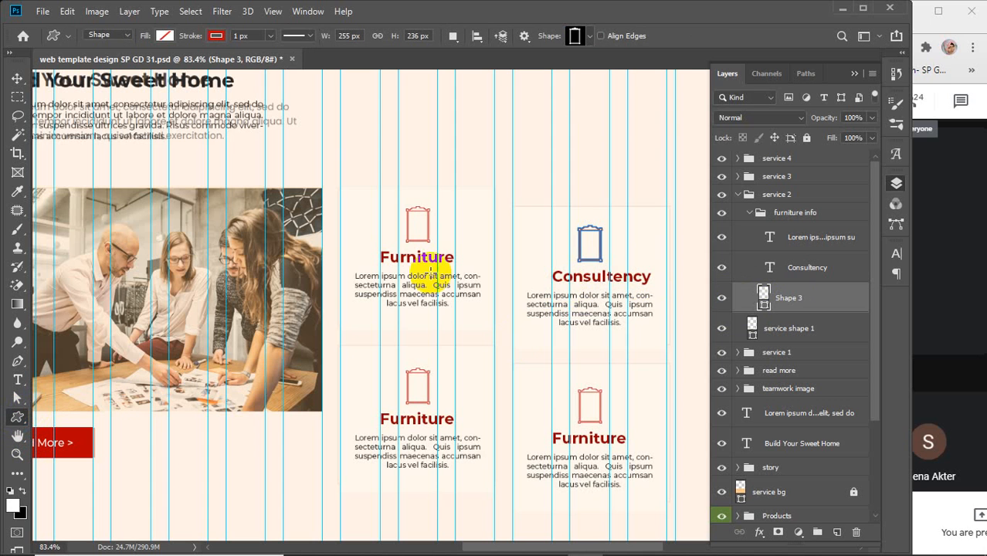
left_click(588, 35)
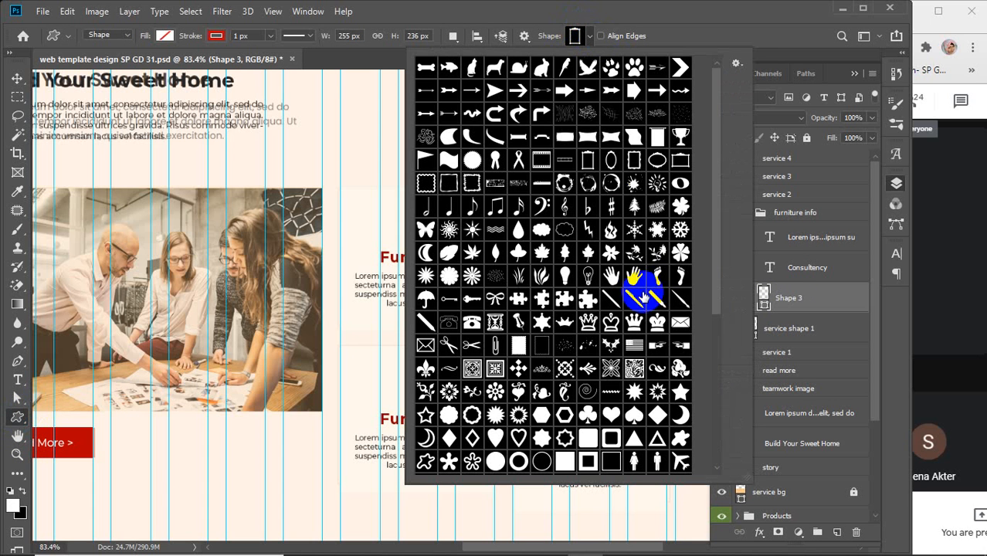
left_click(611, 368)
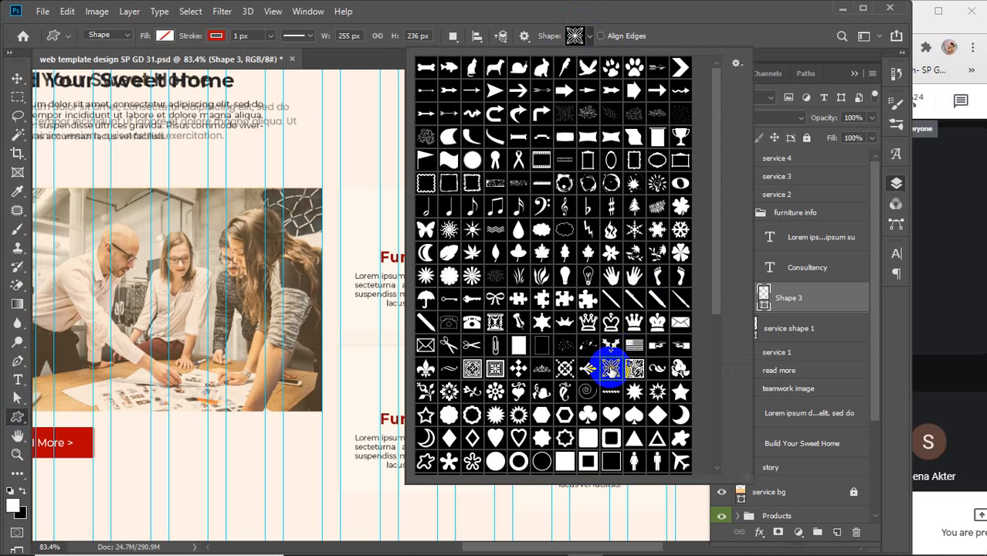
left_click(590, 37)
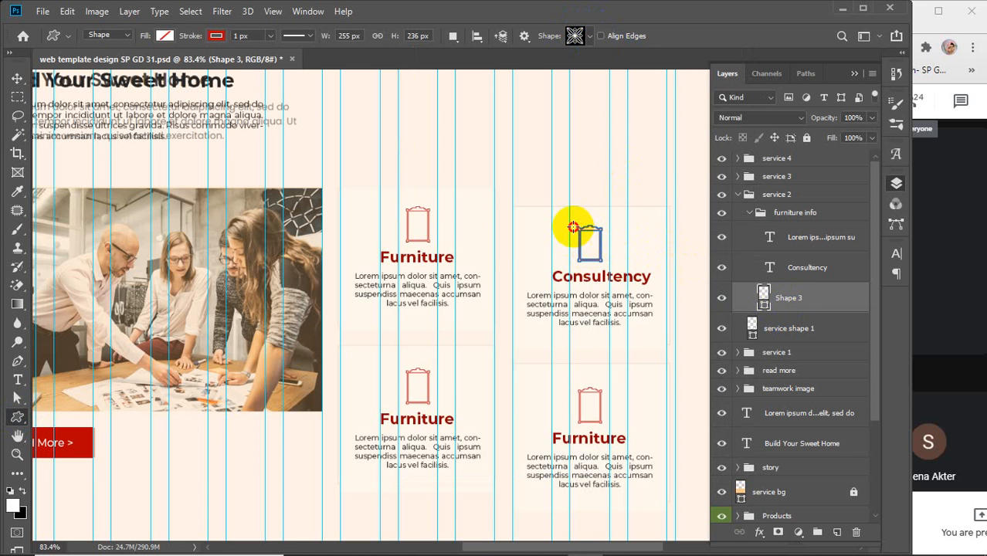
left_click_drag(572, 227, 608, 261)
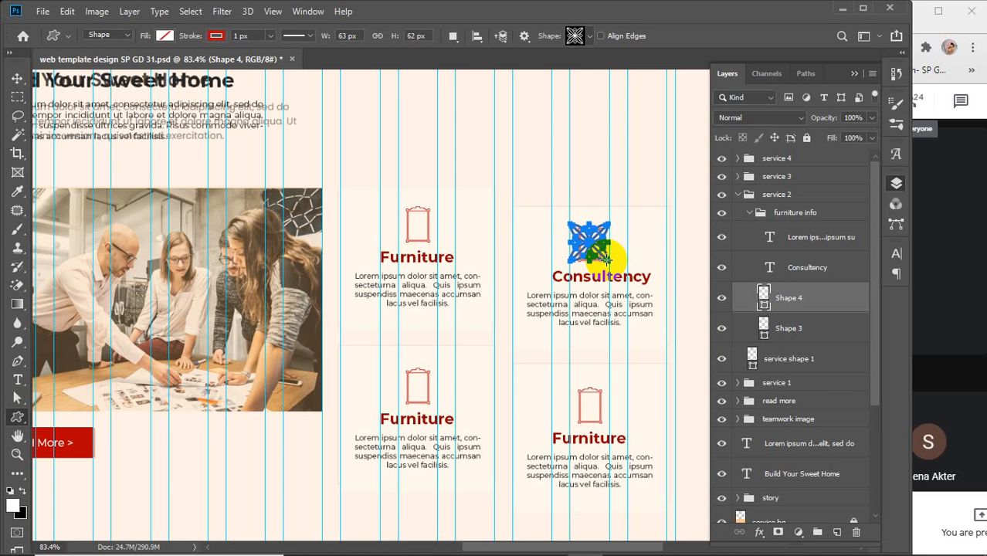
- Delete the old frame icon layer, Shape 3, from the service 2 card
key("v")
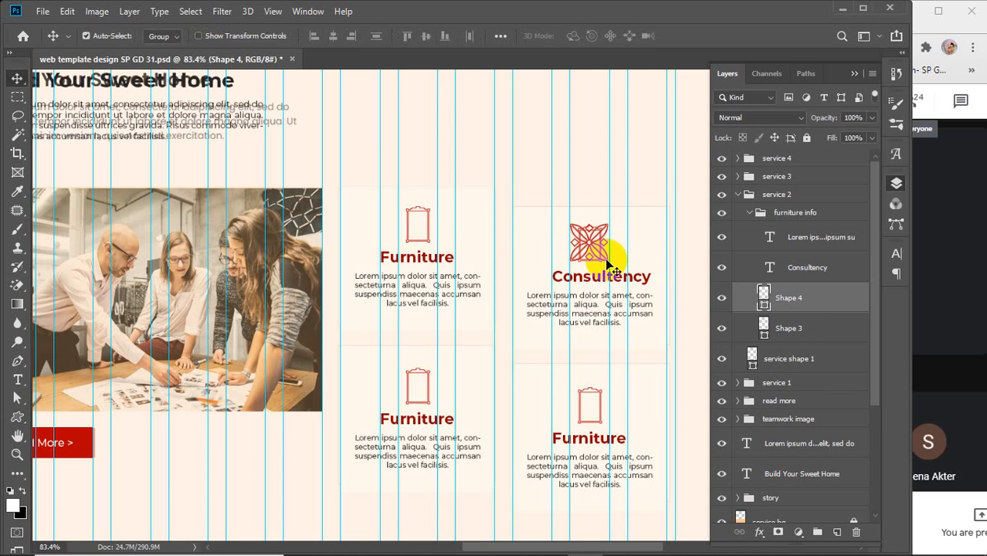
left_click(789, 324)
key("Delete")
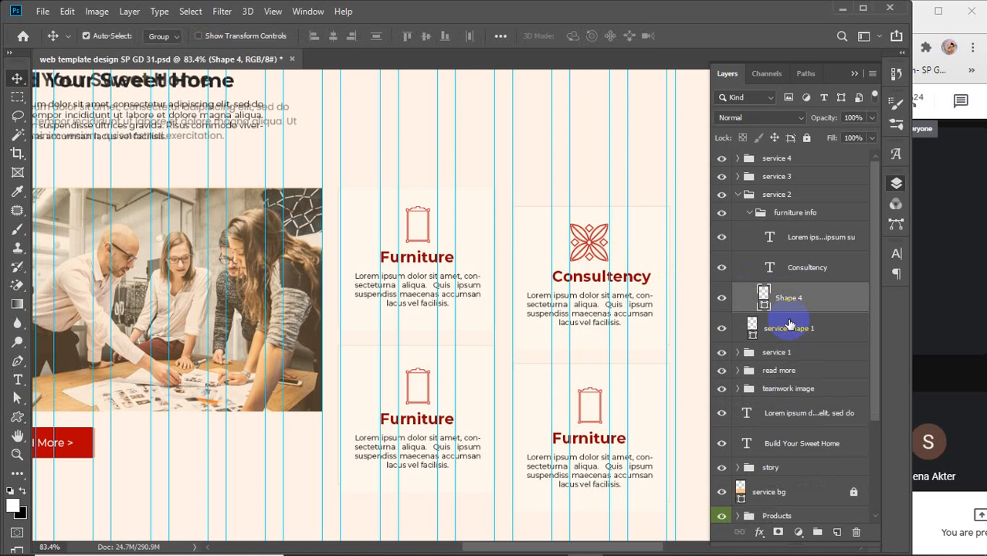
- Align the service 2 paragraph, heading and new icon by horizontal centers and collapse the furniture info and service 2 groups
left_click(793, 245, "shift")
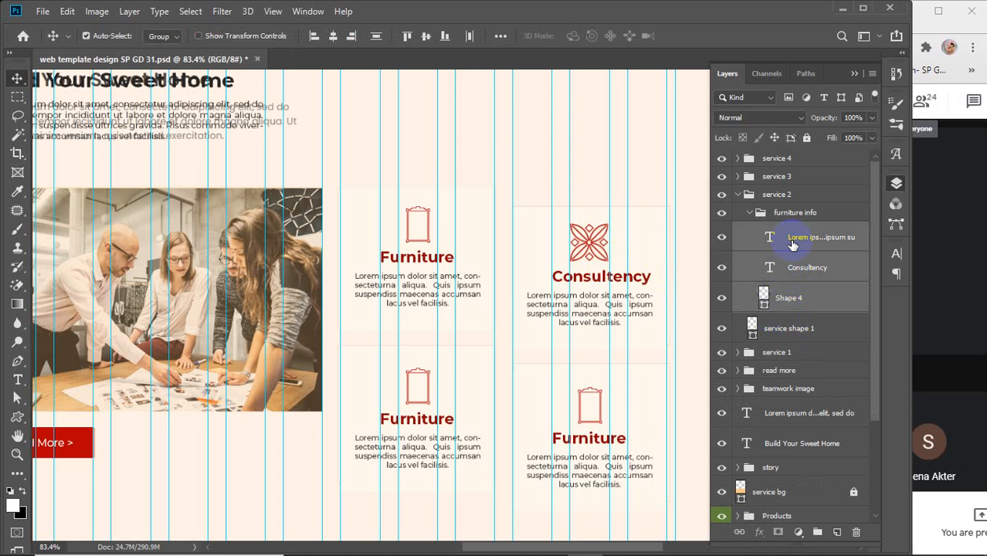
left_click(333, 39)
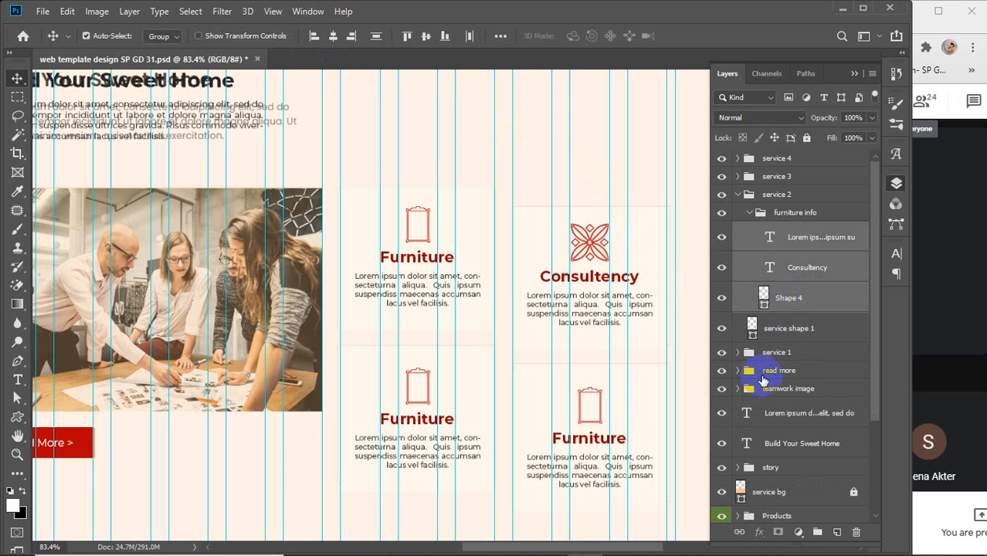
left_click_drag(772, 236, 751, 217)
left_click(751, 216)
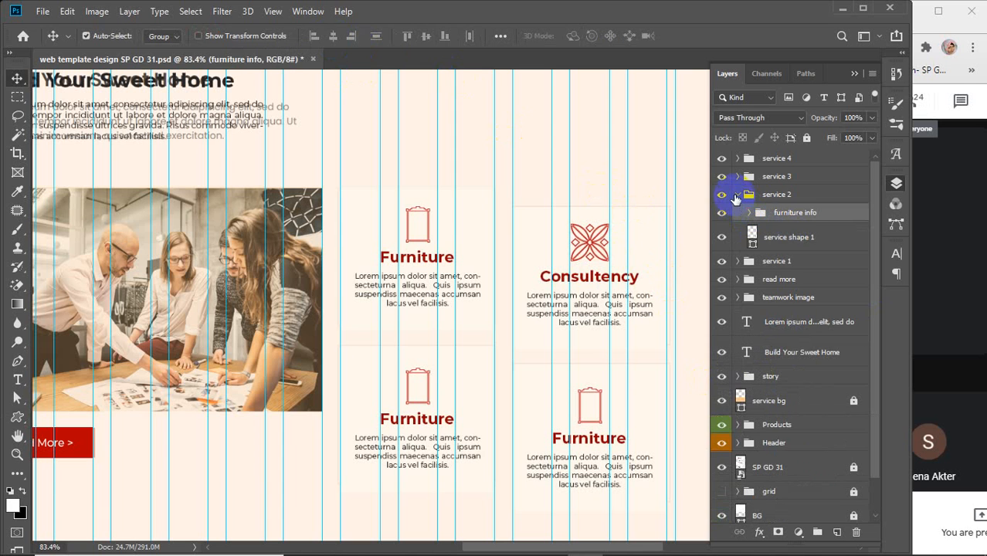
left_click(738, 199)
left_click(738, 196)
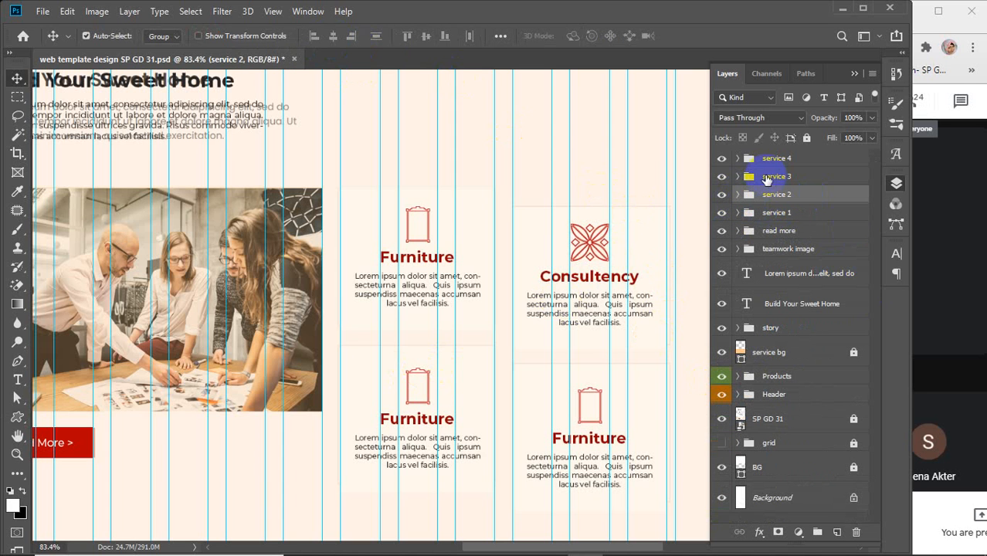
- Check which card the service 3 group holds by toggling its visibility, and expand it and its furniture info group
left_click(722, 177)
left_click(722, 177)
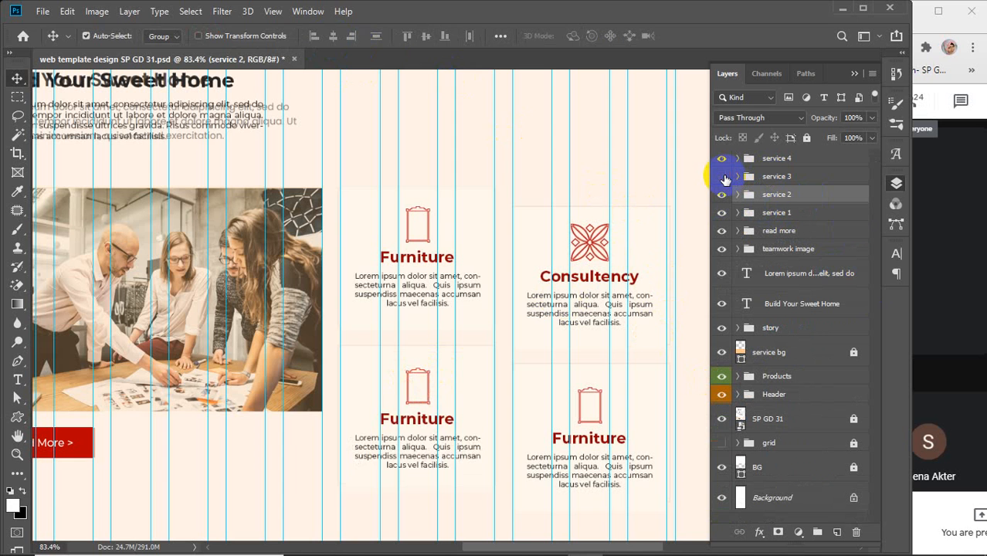
left_click(722, 177)
left_click(722, 177)
left_click(737, 177)
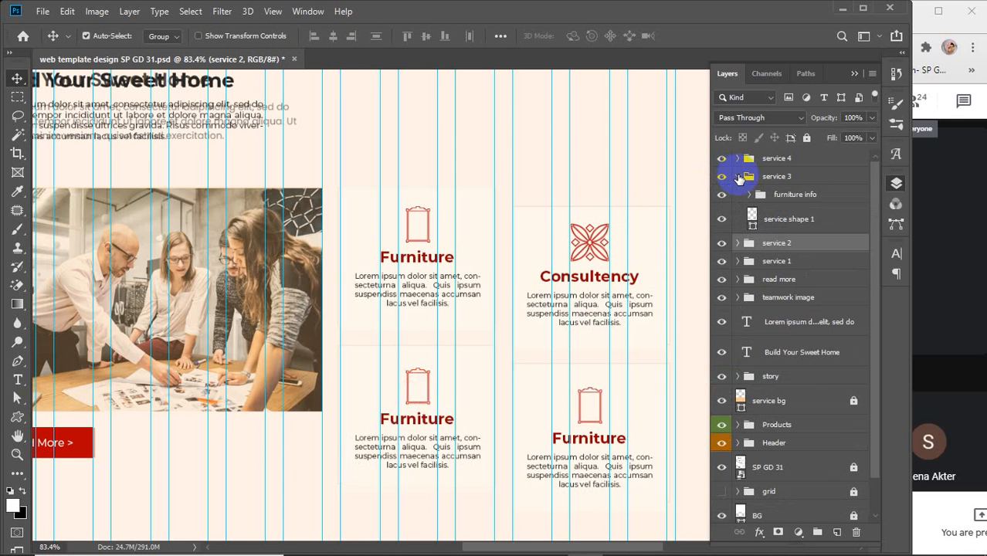
left_click(749, 194)
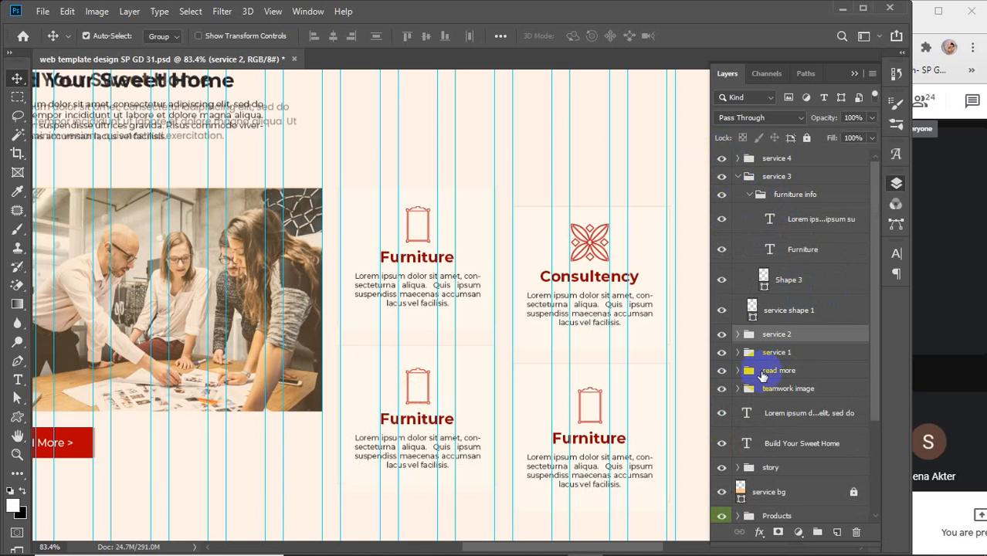
left_click(735, 336)
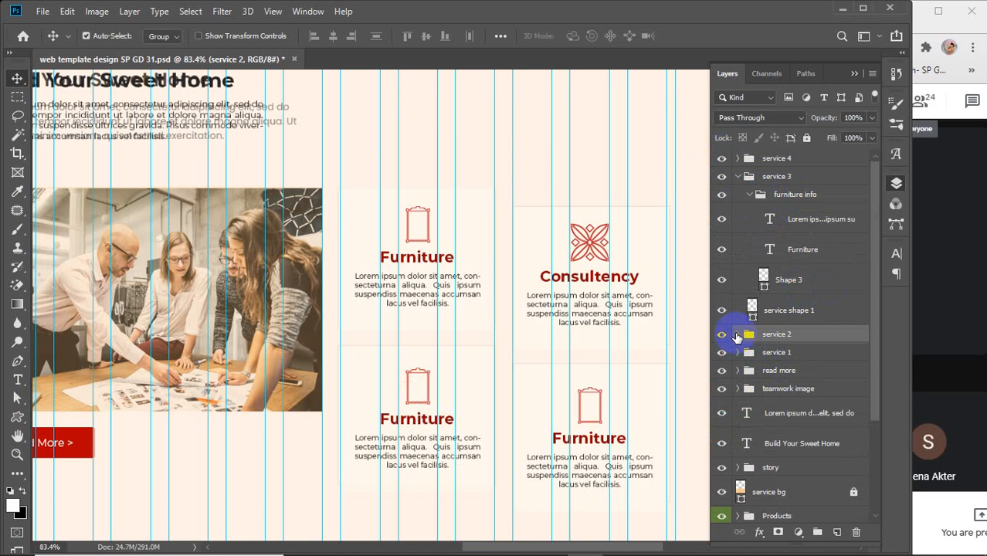
- Rename the background shape layers in the service 2 and service 3 groups as service shape 2 and service shape 3
left_click(737, 336)
double_click(811, 377)
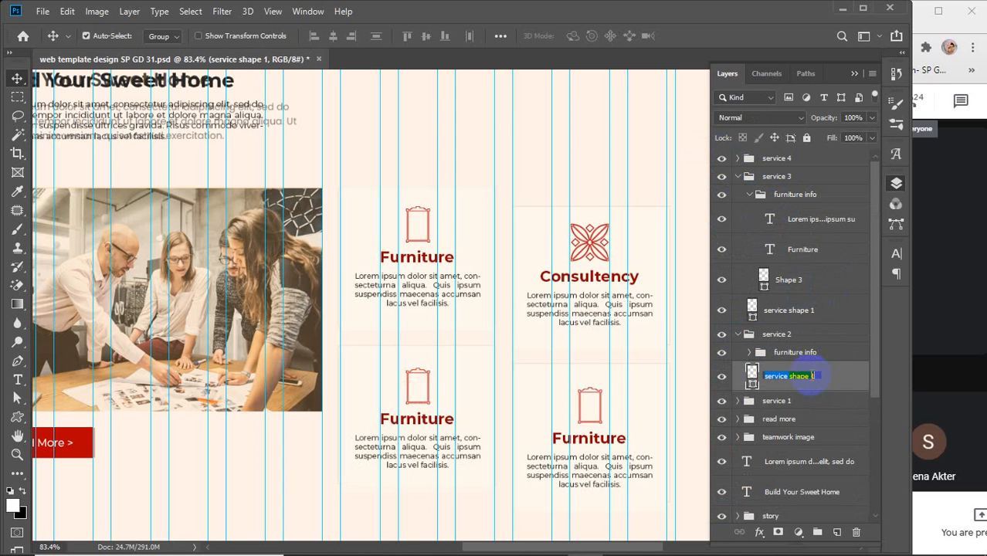
left_click_drag(810, 376, 829, 378)
type("2")
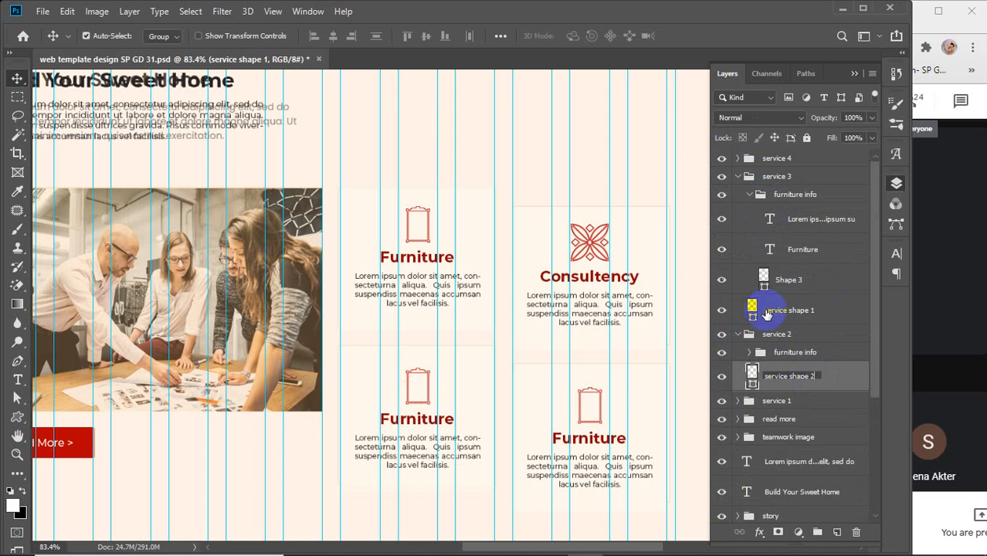
left_click(737, 335)
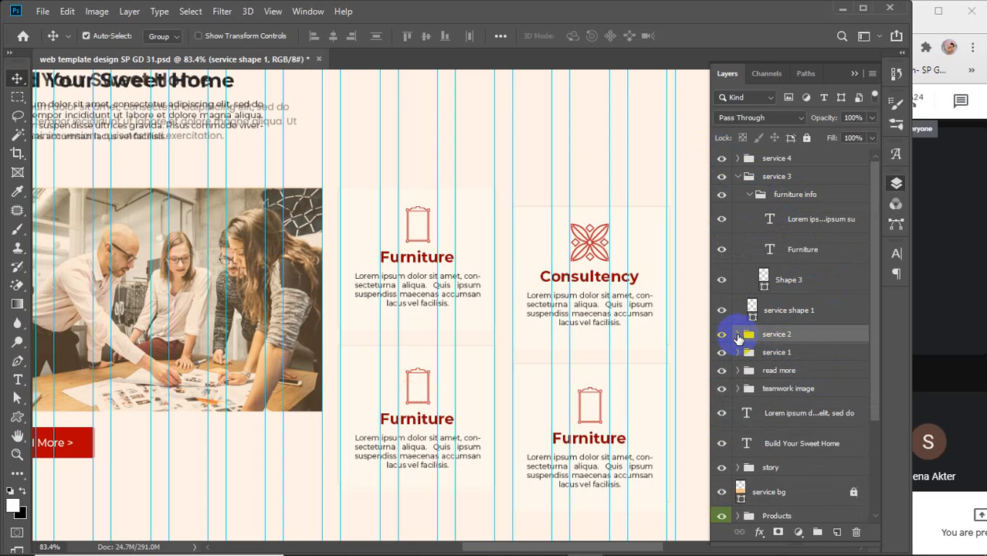
double_click(807, 310)
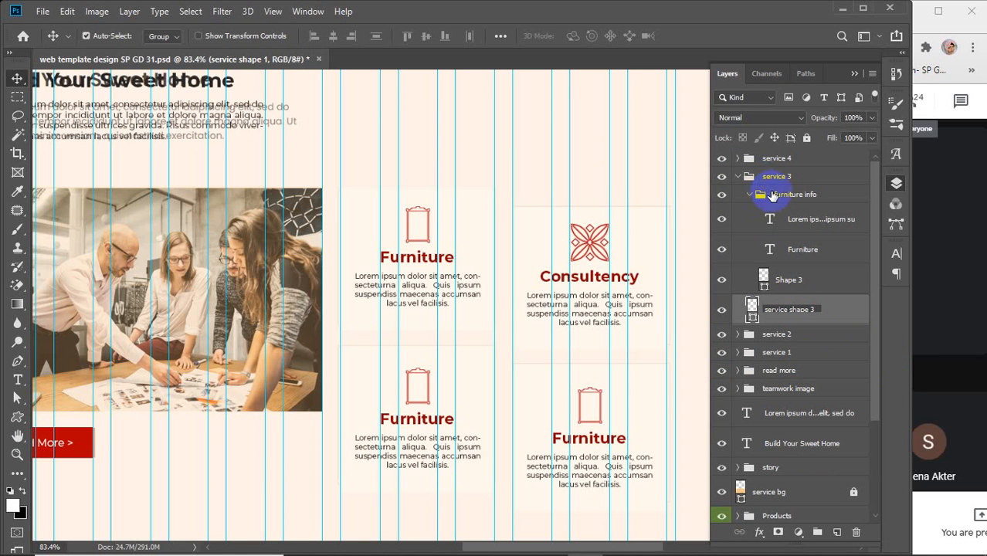
- Change the Furniture heading in the service 3 card to "Decoration"
left_click(799, 251)
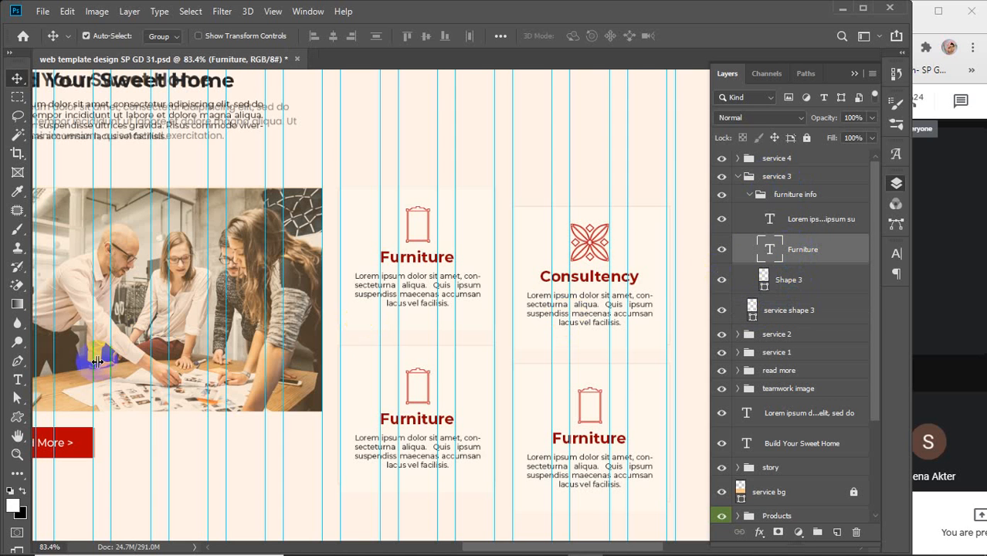
left_click(19, 381)
right_click(19, 381)
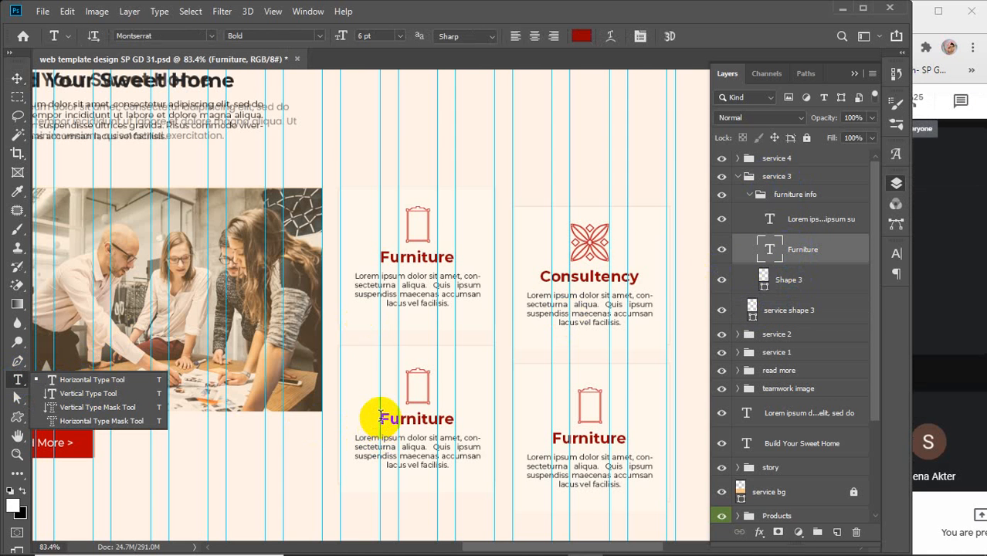
left_click(382, 417)
left_click_drag(379, 418, 467, 418)
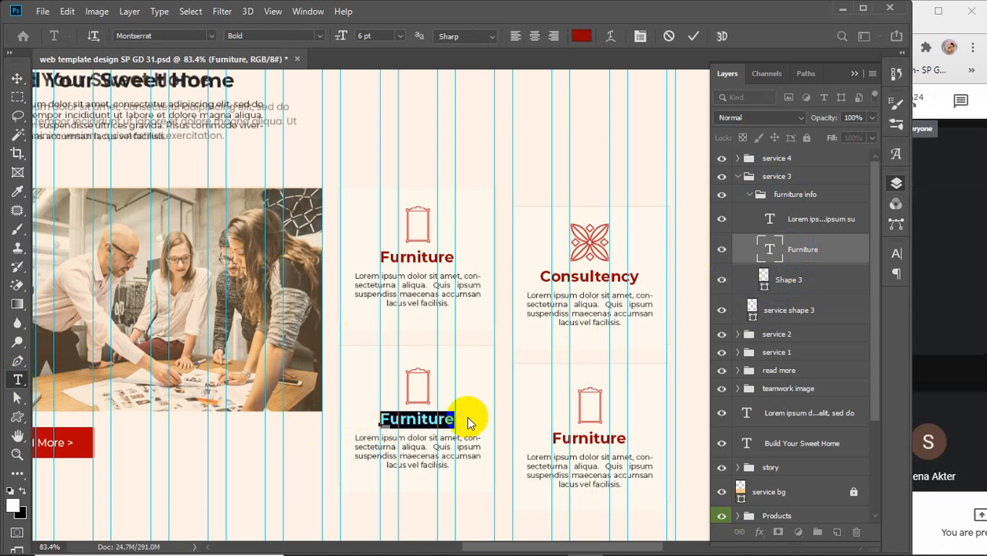
type("Decoration")
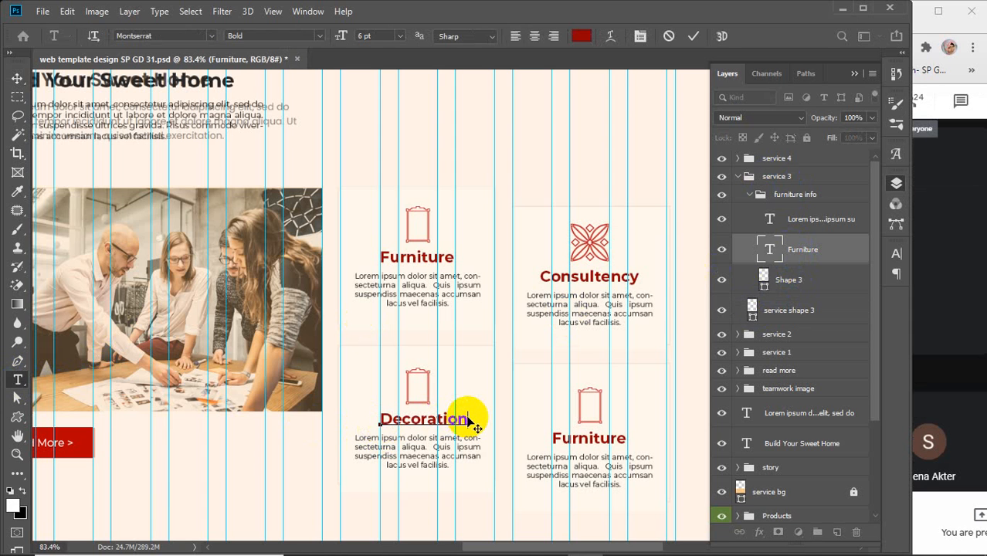
- Replace the frame icon in the Decoration card with a flower ornament custom shape, about 62 by 62 px
left_click(794, 282)
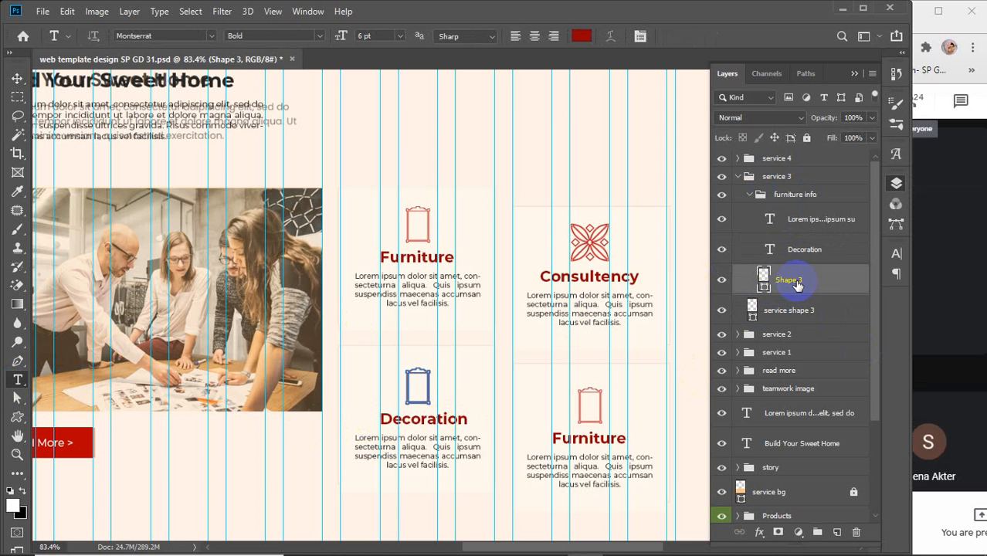
key("Delete")
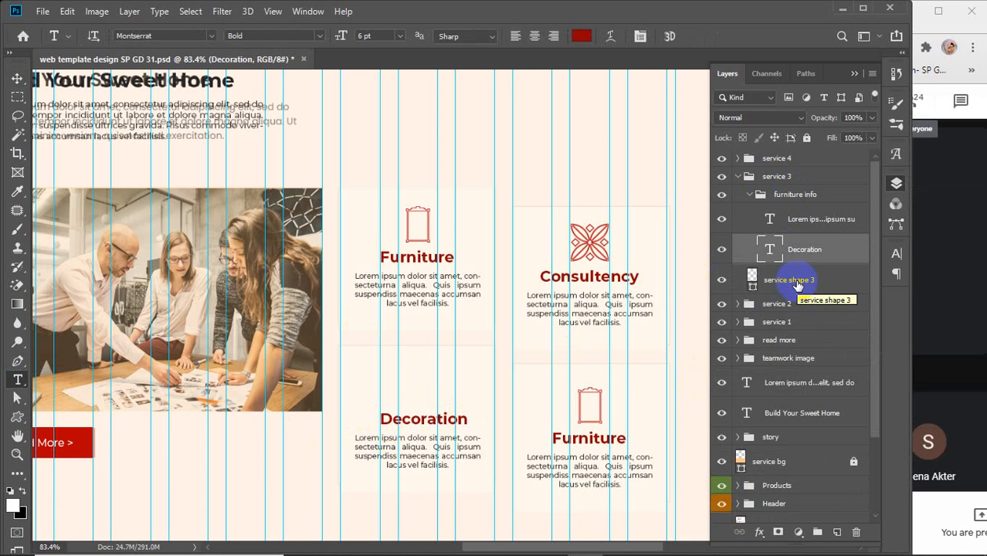
left_click(17, 417)
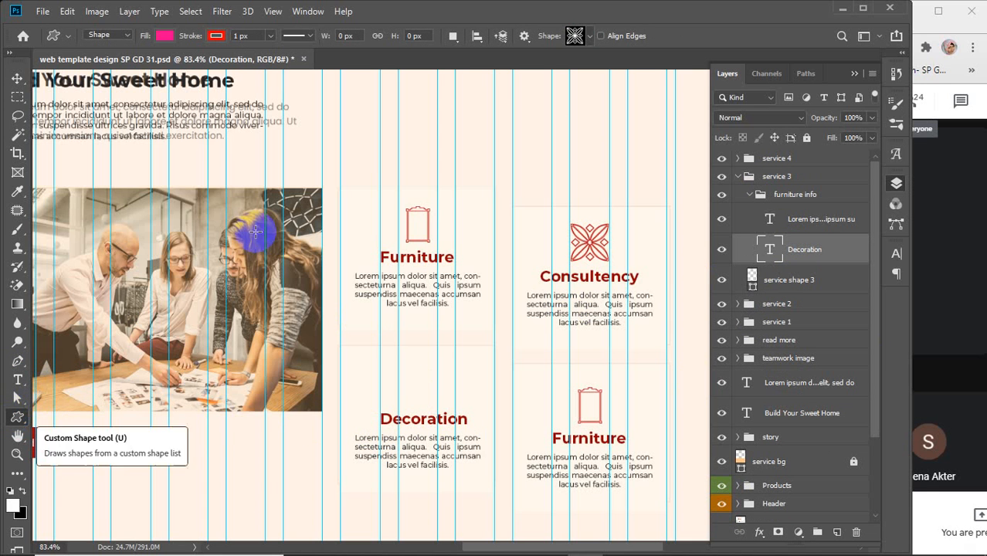
left_click(589, 36)
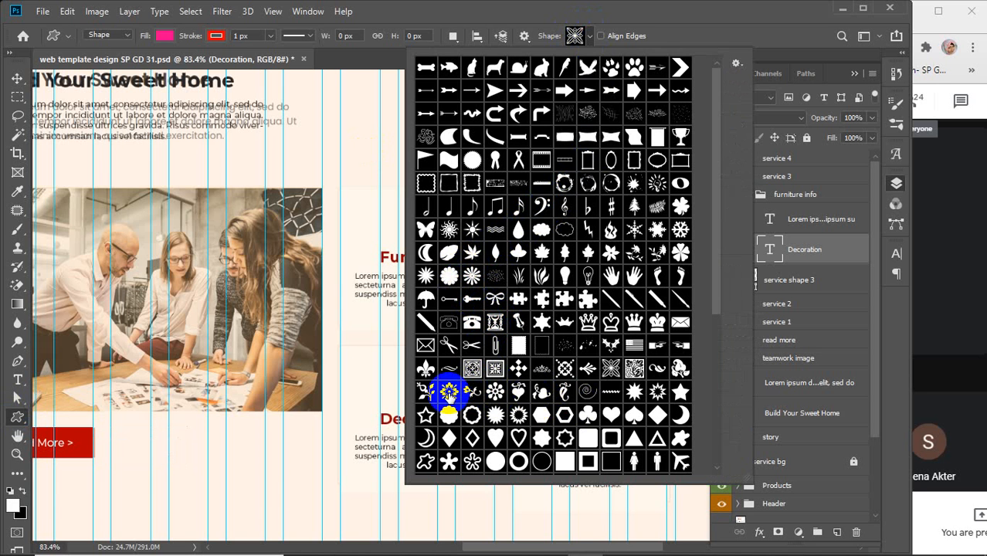
left_click(590, 36)
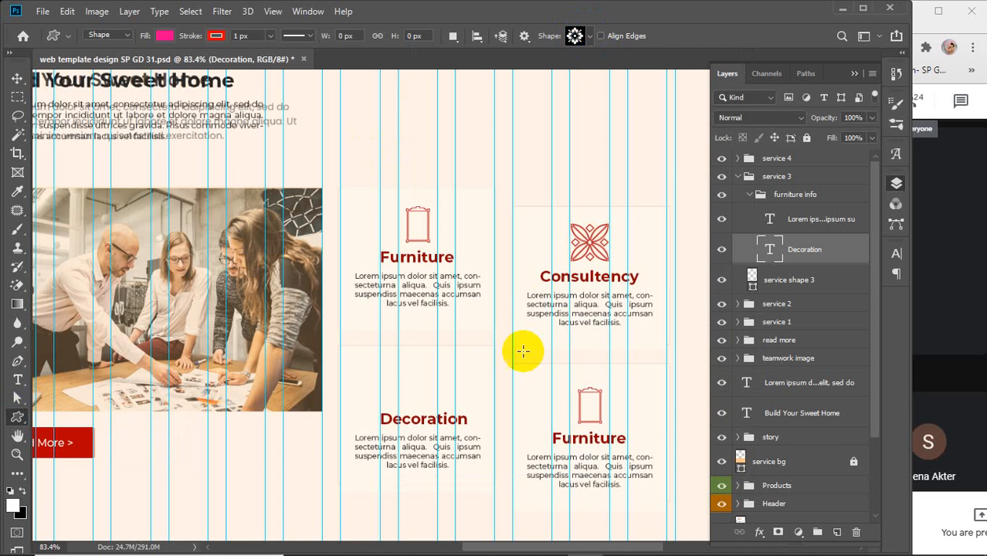
left_click(418, 380)
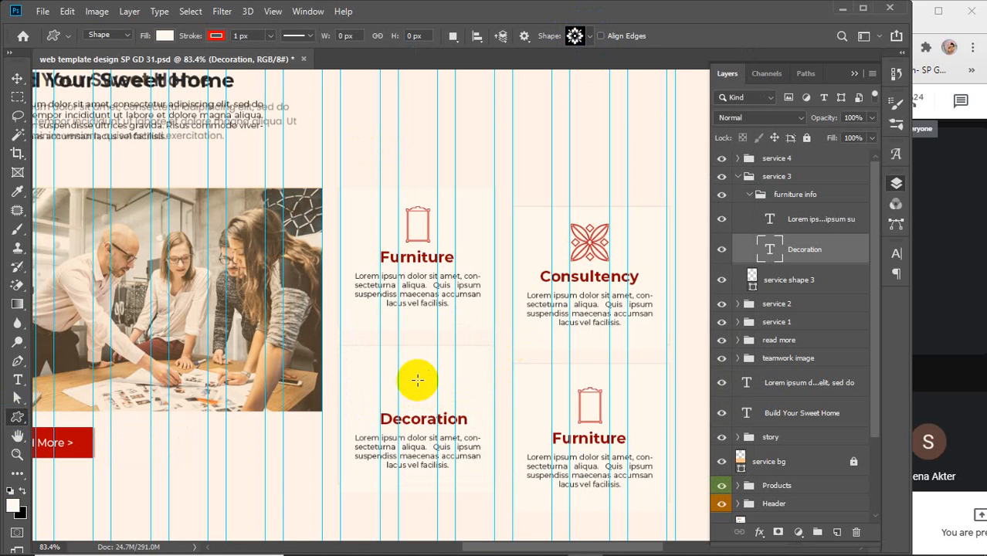
left_click_drag(417, 380, 452, 402)
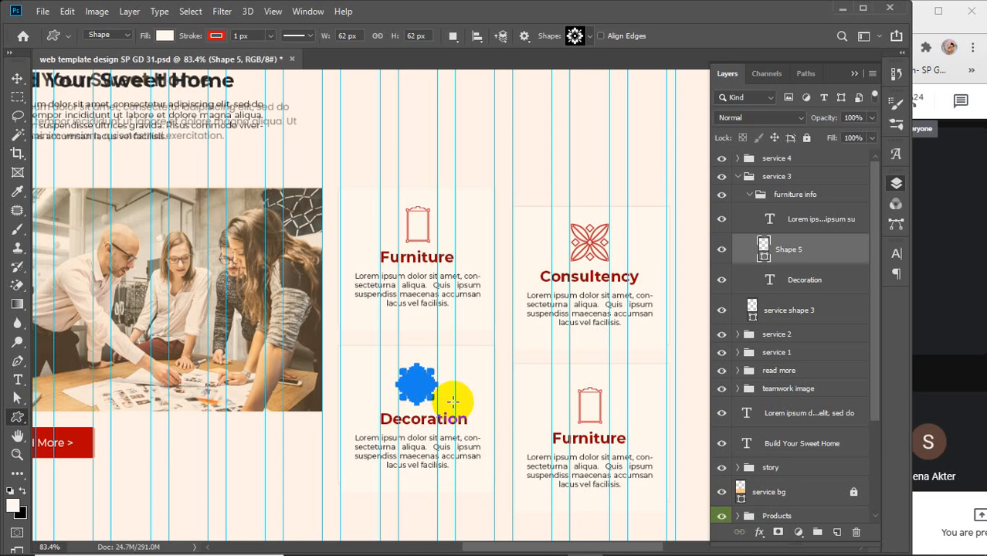
- Move the flower icon layer below the Decoration heading layer and align icon, heading and paragraph by horizontal centers
left_click(17, 78)
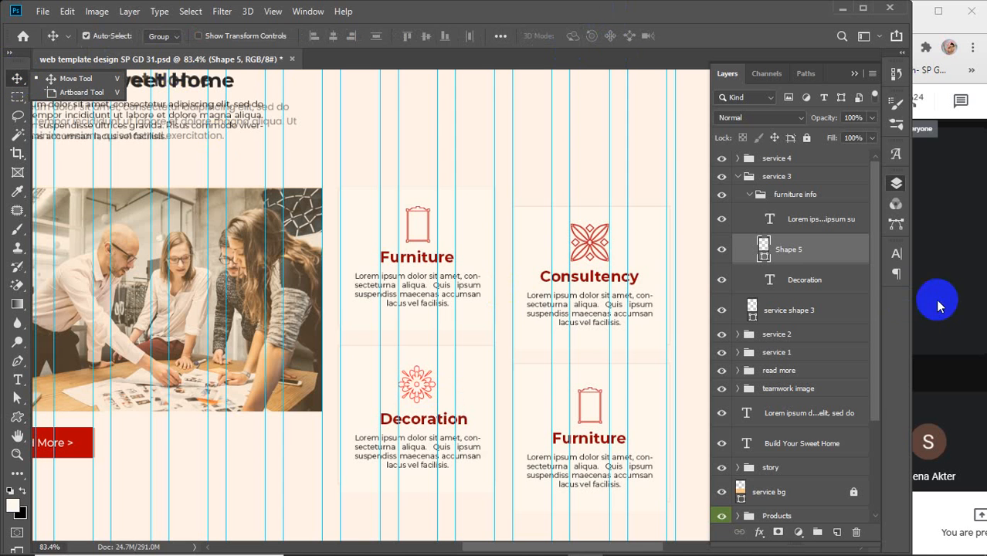
left_click_drag(801, 252, 806, 291)
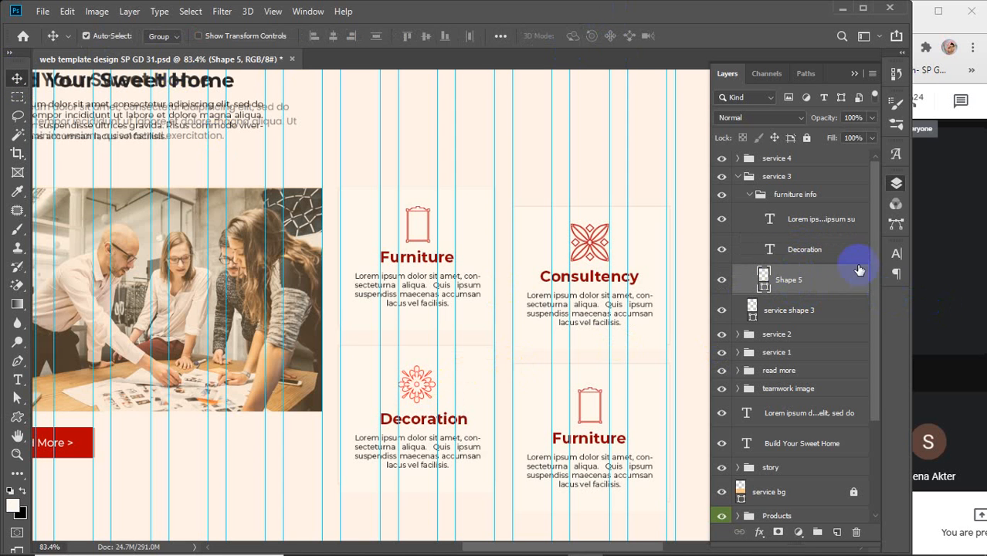
left_click(817, 224, "shift")
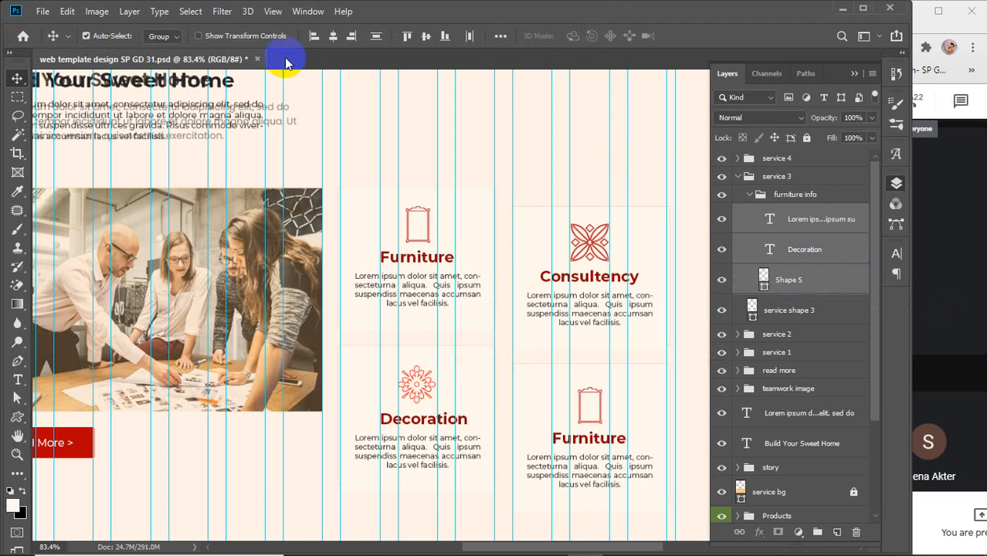
left_click(333, 36)
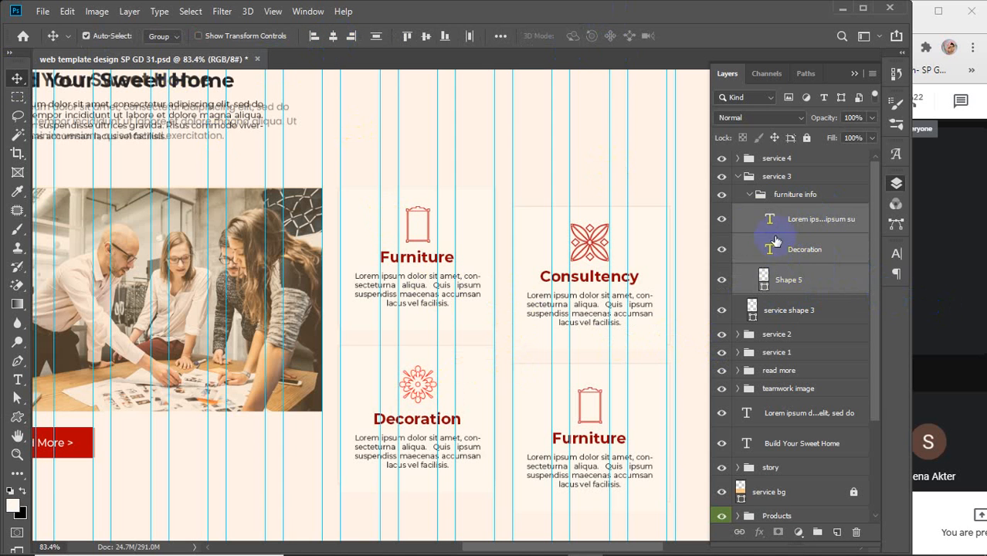
left_click(748, 196)
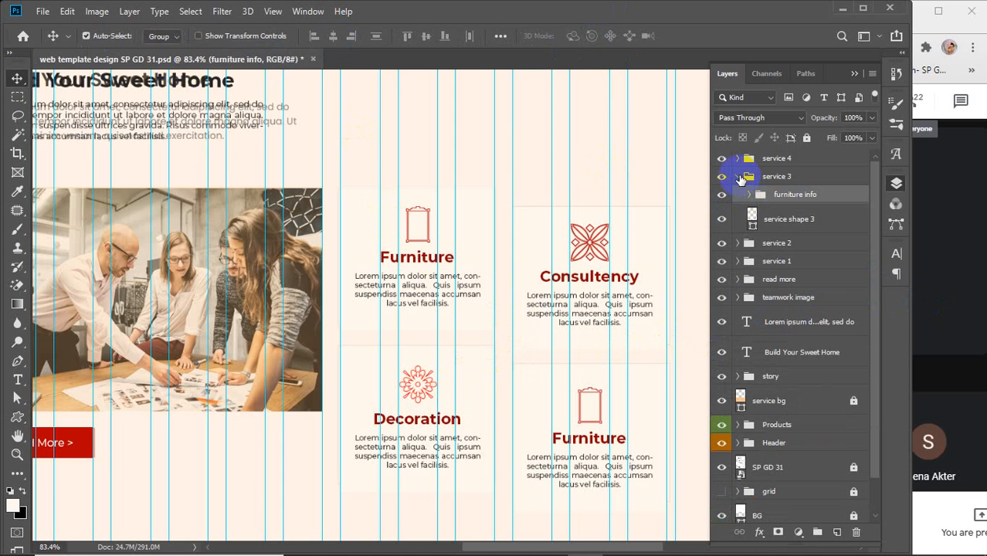
left_click(739, 177)
- Rename the background shape layer in the service 4 group as service shape 4
left_click(738, 158)
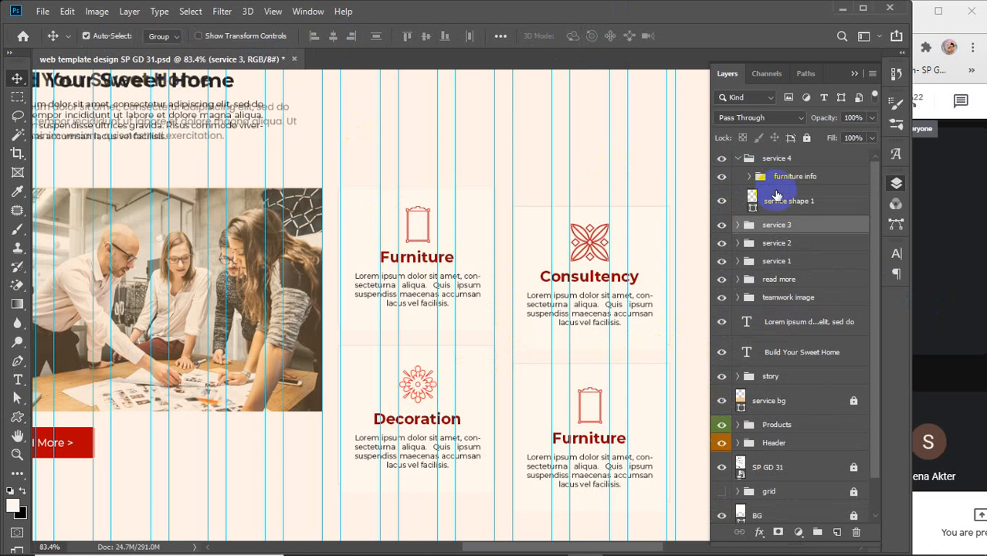
double_click(810, 199)
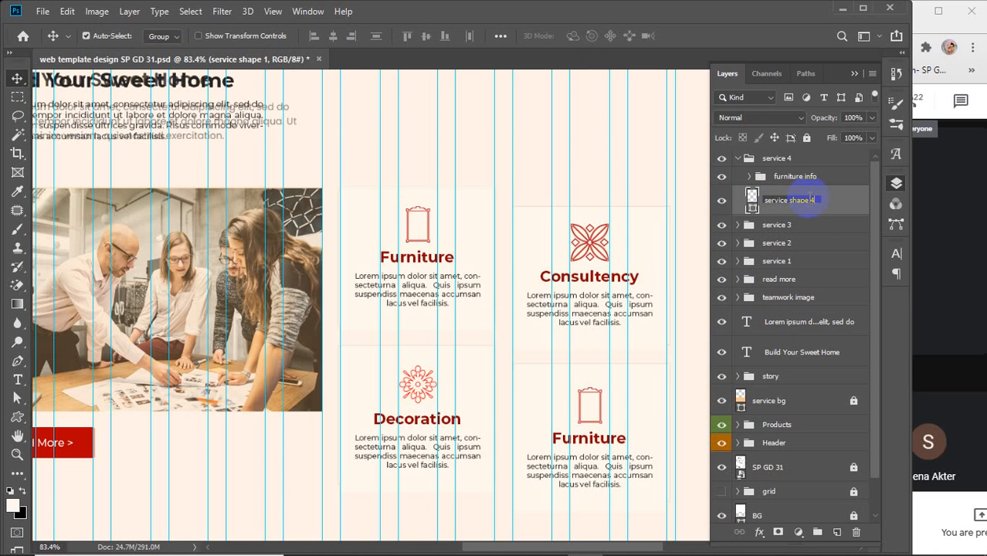
key("Return")
- Change the Furniture heading in the service 4 group's furniture info to "Custom Orders"
left_click(804, 175)
left_click(750, 177)
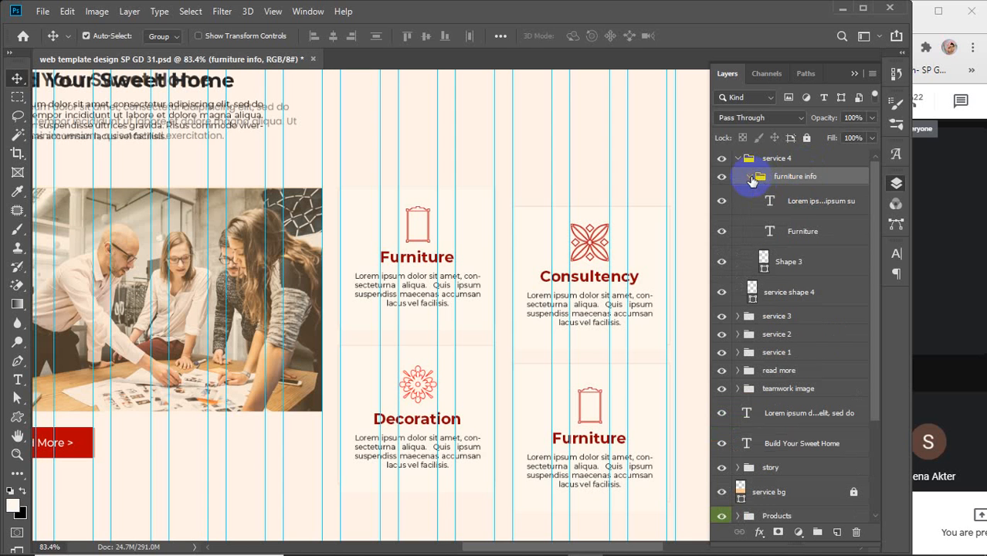
left_click(798, 234)
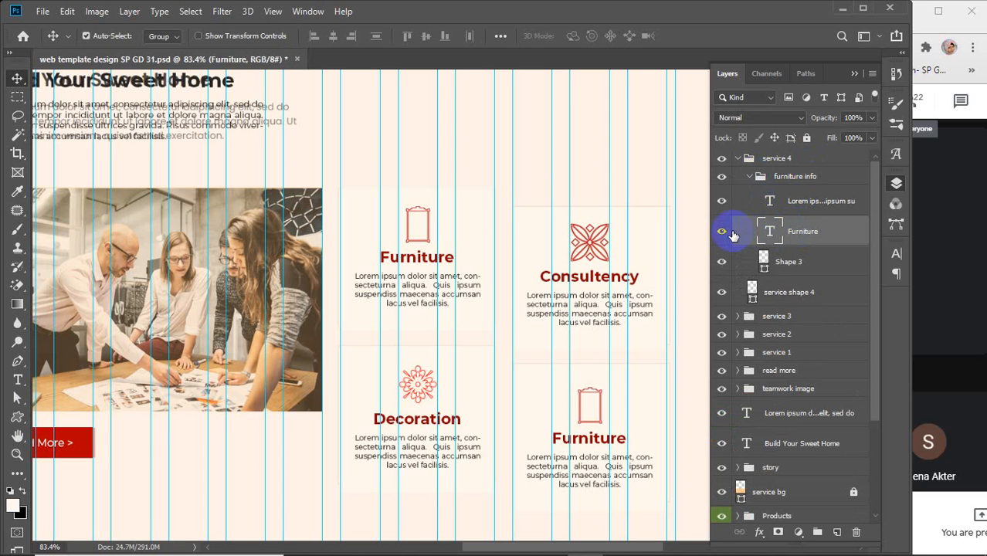
left_click(723, 160)
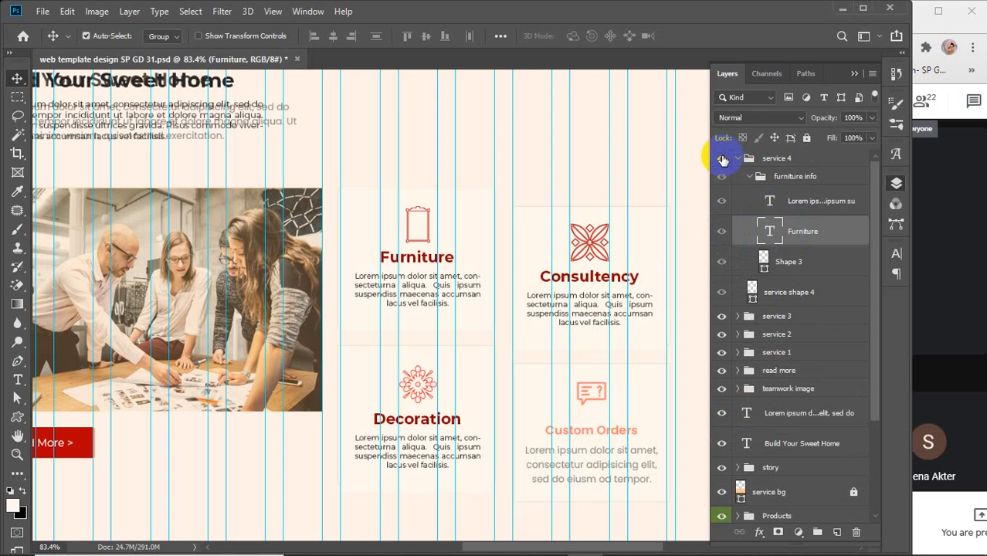
left_click(723, 160)
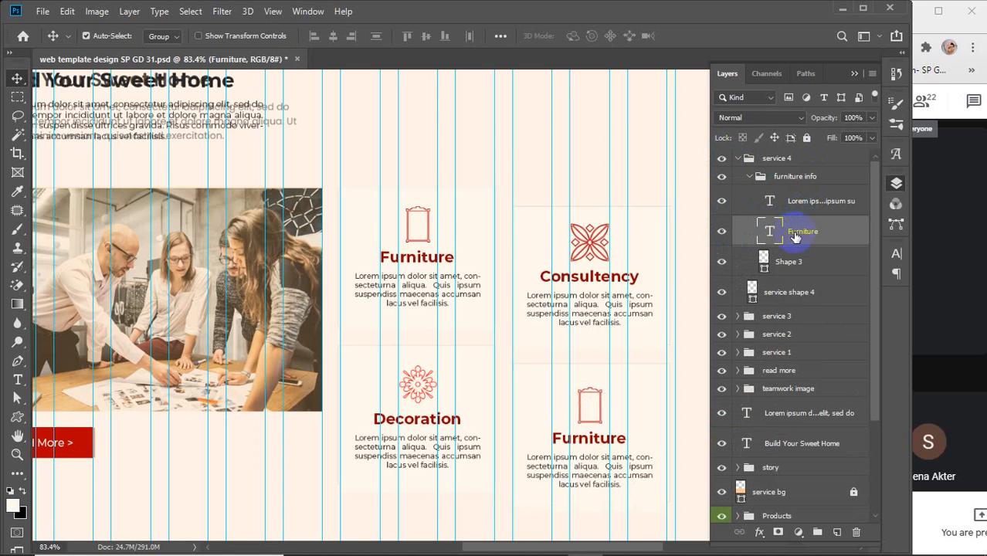
left_click(17, 380)
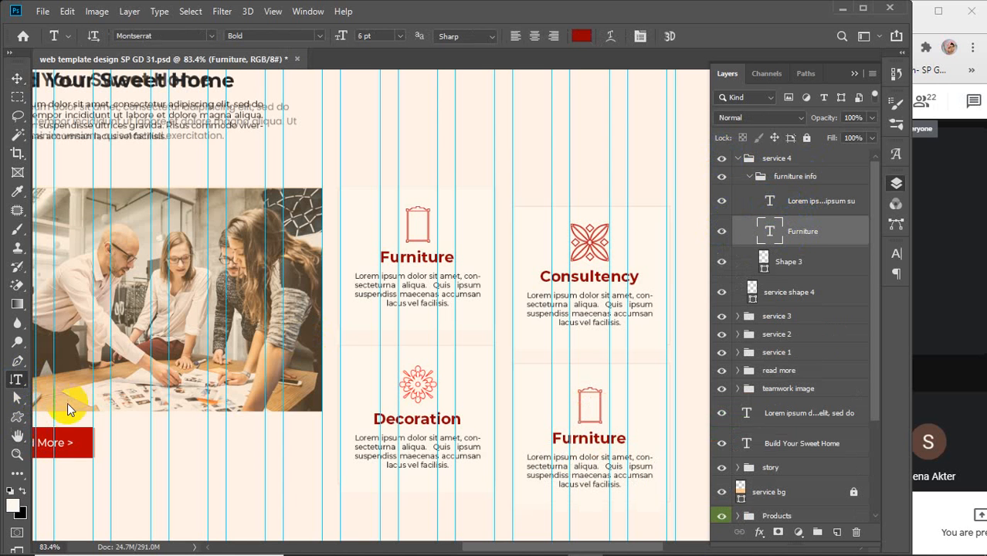
double_click(569, 438)
type("C")
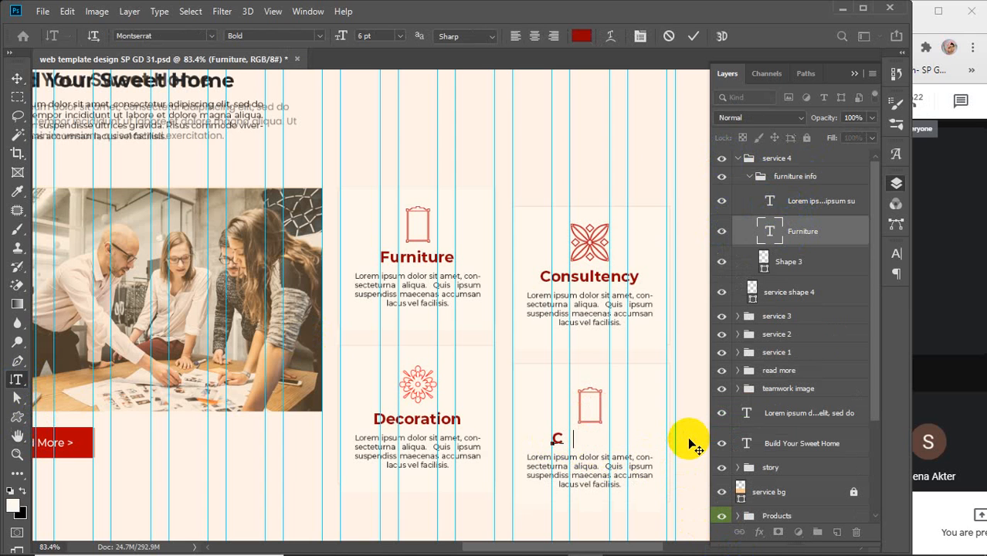
type("ustom ")
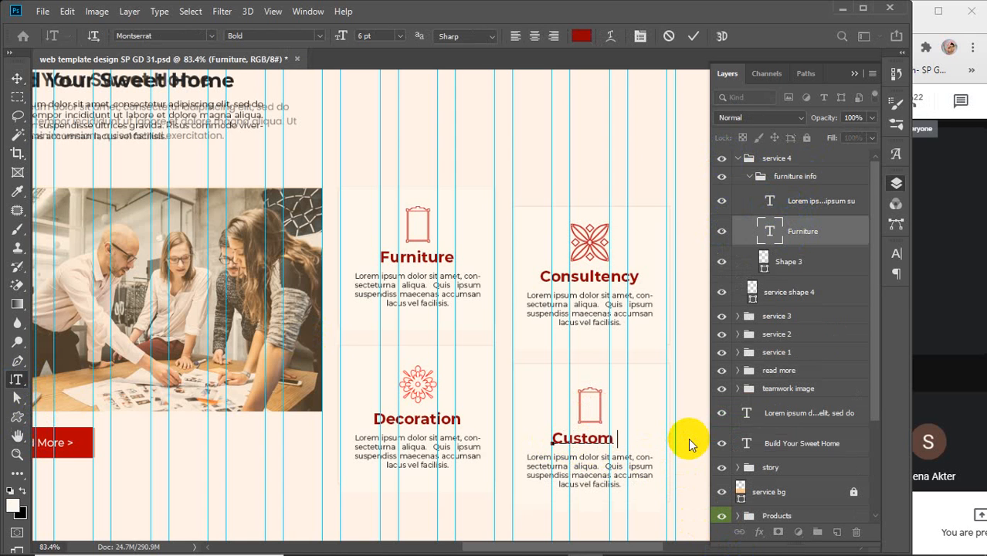
type("Or ders")
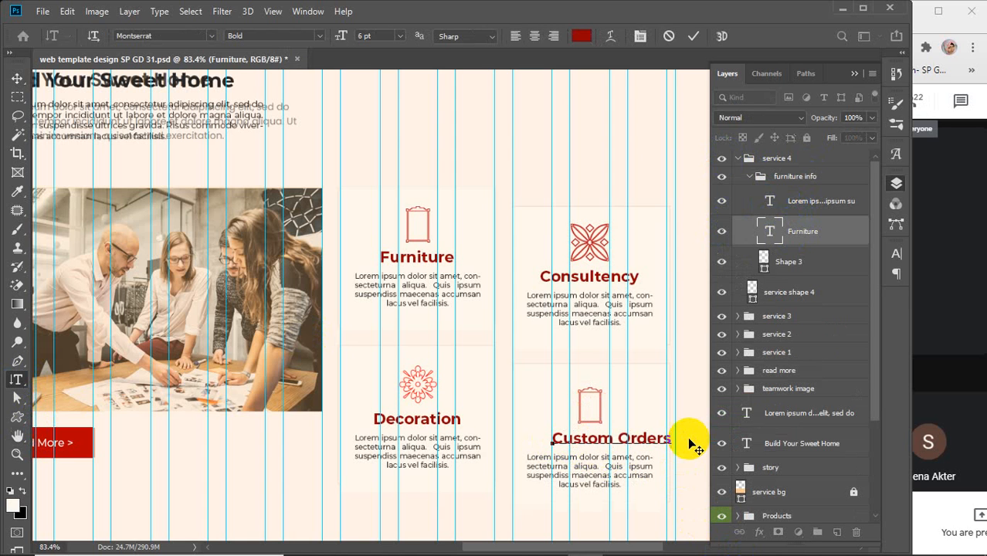
- Select the frame icon in the service 4 group and choose the three-bladed radiation symbol as the custom shape
left_click(785, 262)
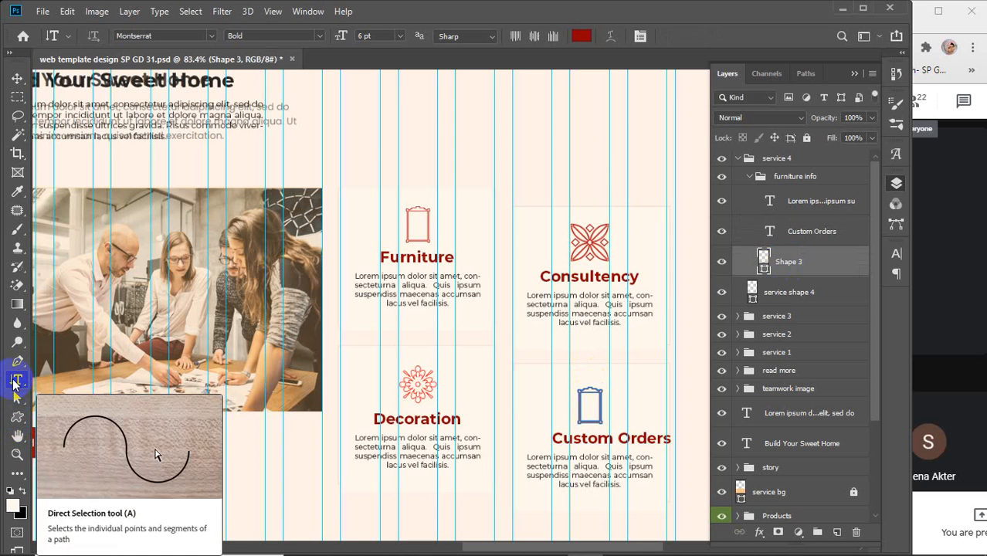
right_click(17, 380)
left_click(77, 373)
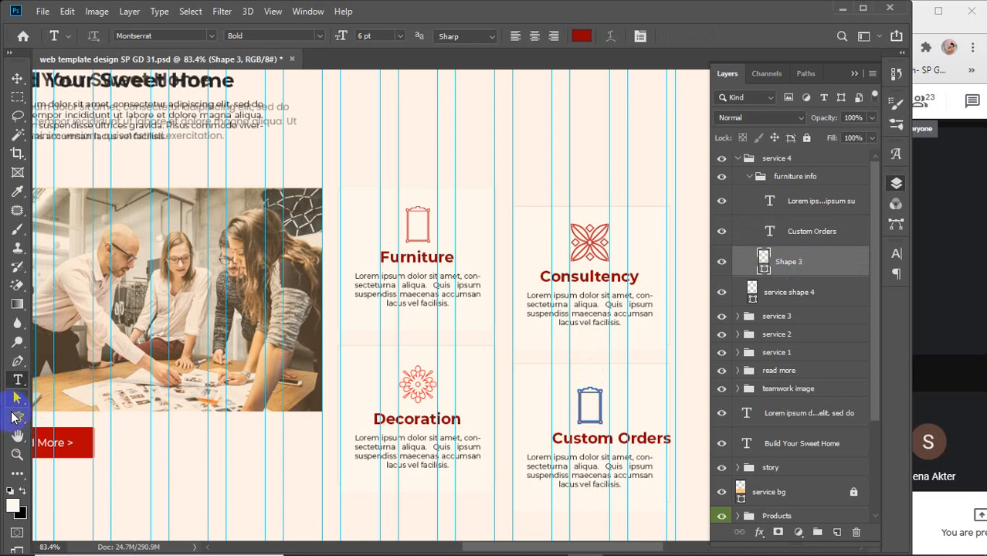
left_click(17, 417)
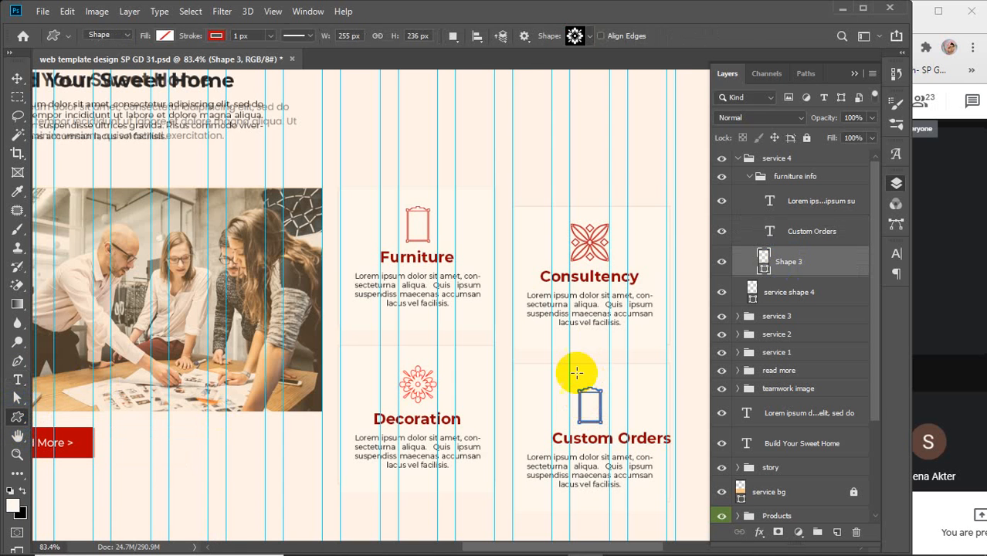
left_click(587, 37)
left_click(566, 139)
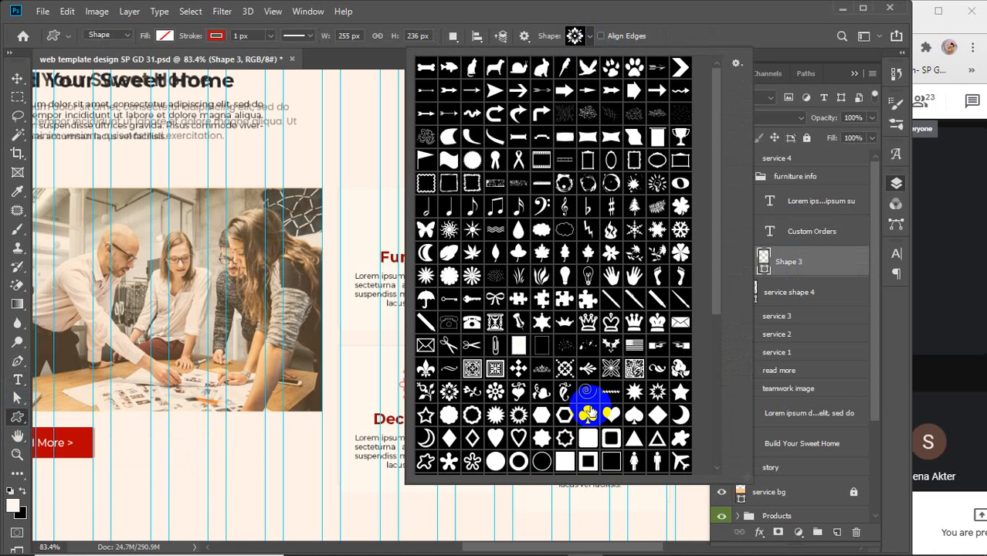
left_click(547, 393)
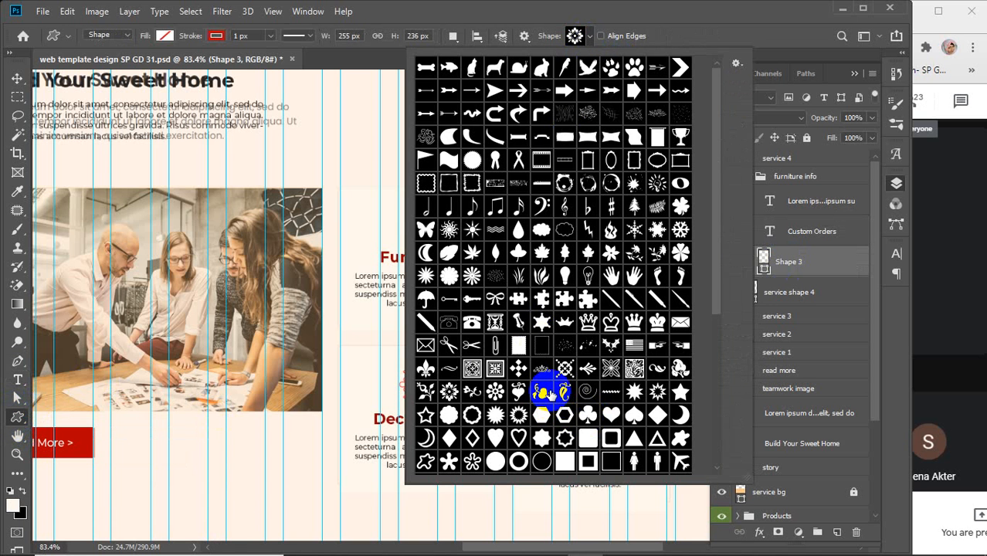
scroll(550, 394, "down", 3)
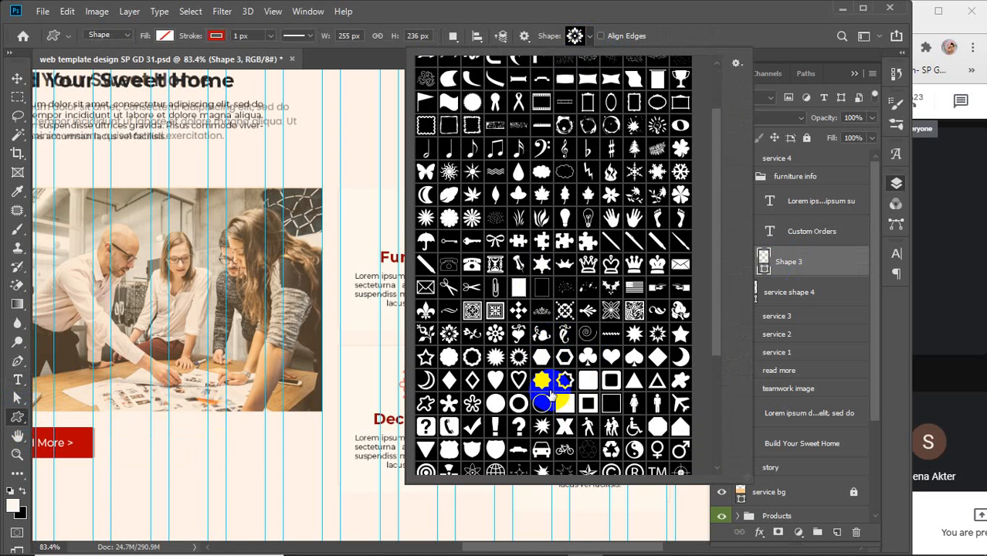
scroll(549, 395, "down", 3)
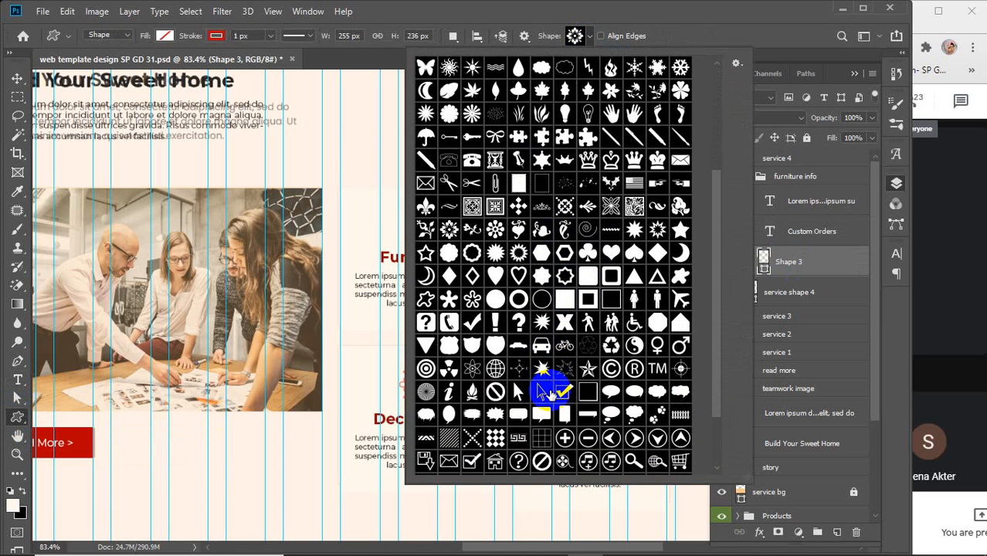
scroll(550, 394, "down", 2)
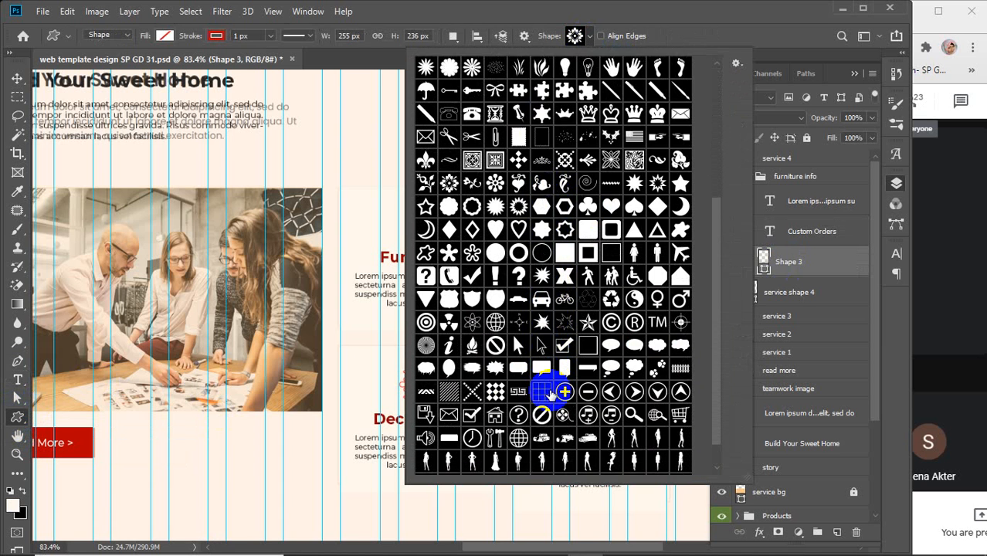
scroll(550, 394, "down", 1)
left_click(448, 289)
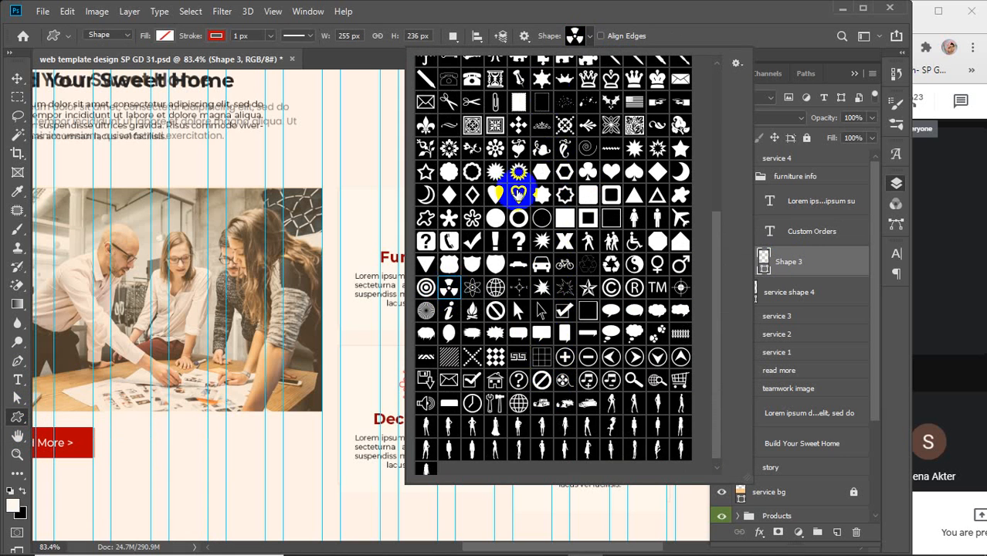
left_click(577, 35)
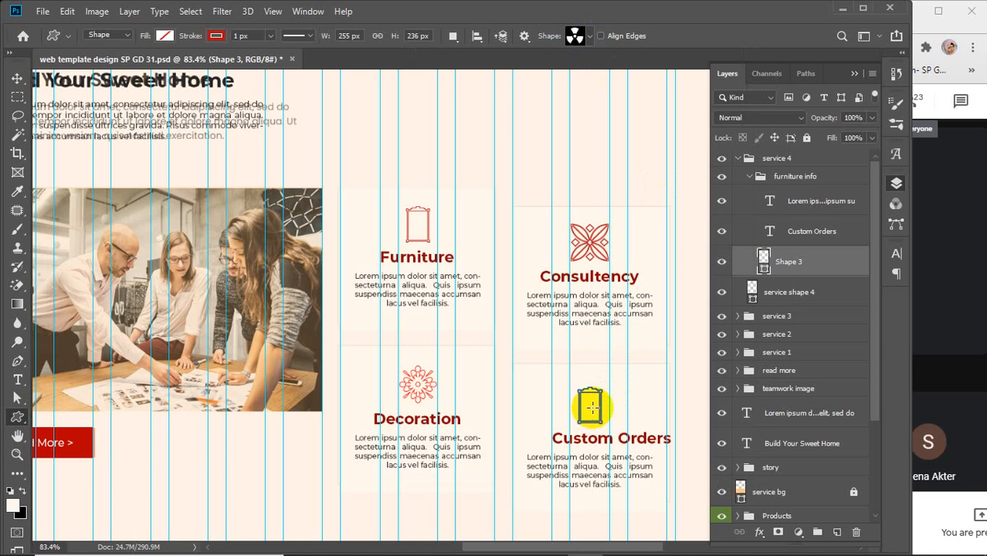
- Delete the frame icon above Custom Orders and draw the radiation symbol in its place, about 61 by 58 px
key("Delete")
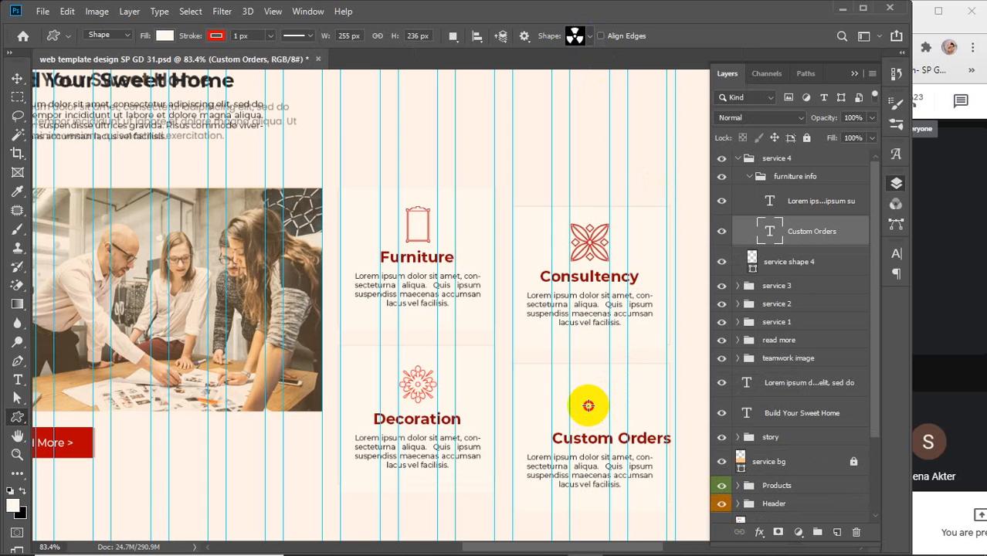
left_click(589, 405)
left_click(545, 236)
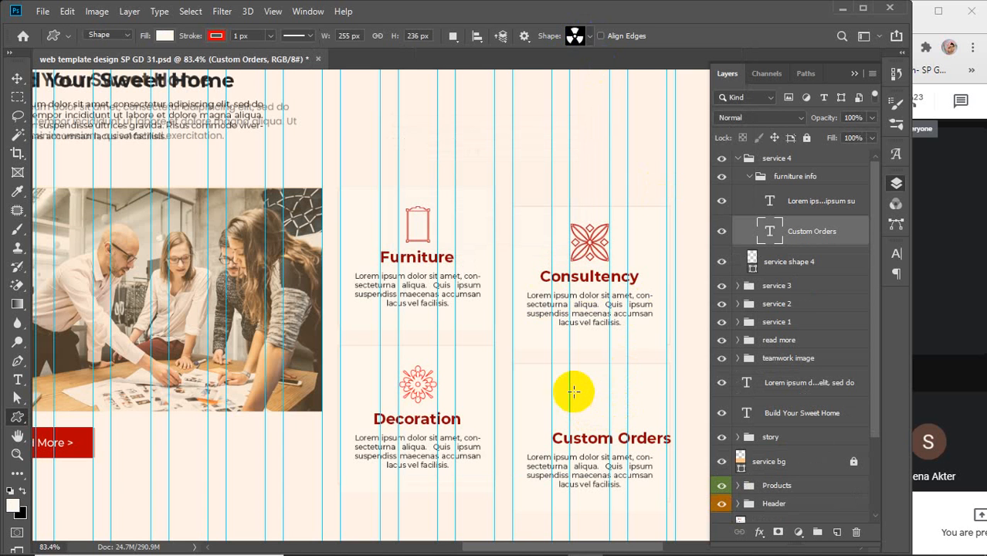
left_click_drag(573, 392, 614, 422)
key("space")
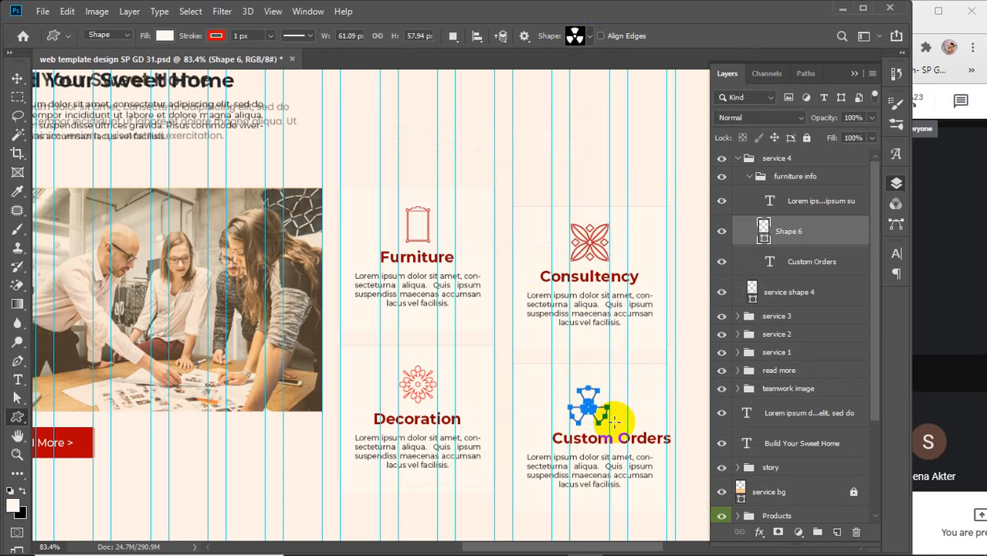
- Set the radiation icon's stroke width to 3 px and recolor the stroke dark red
left_click(252, 36)
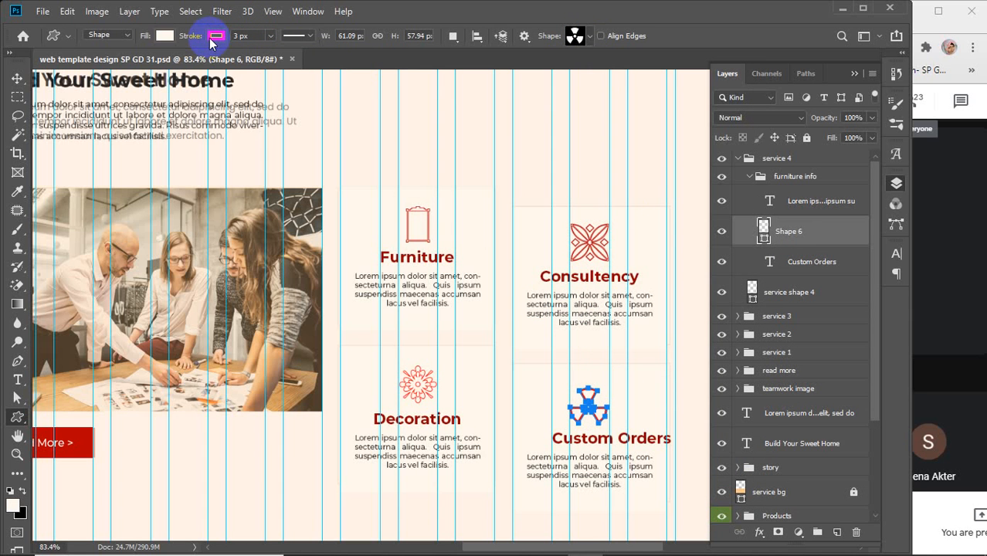
left_click(15, 78)
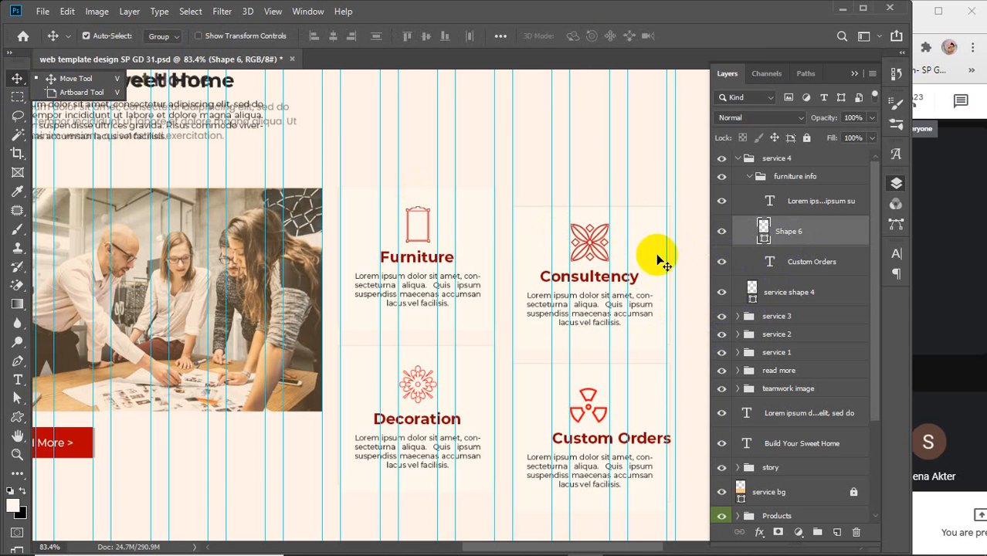
left_click(17, 418)
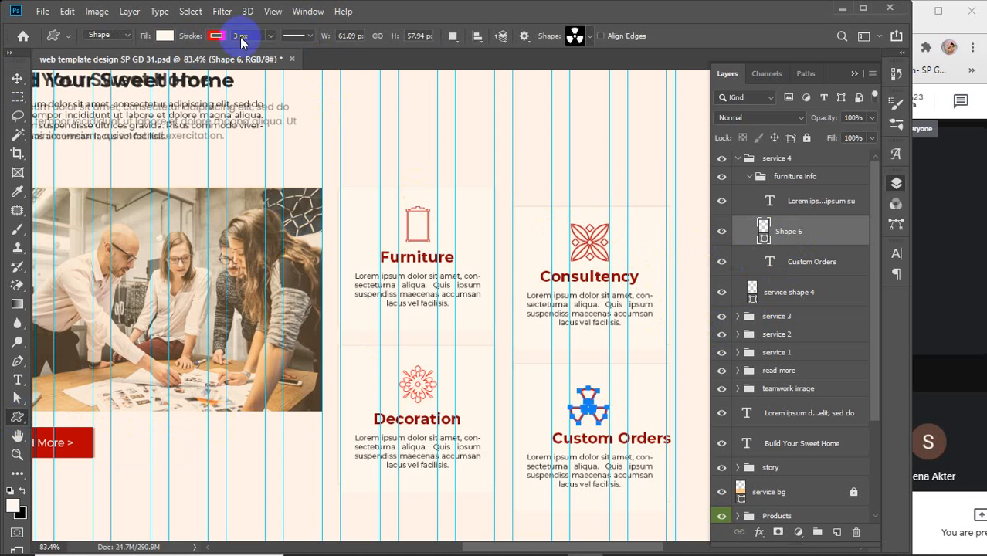
left_click(215, 36)
left_click(147, 128)
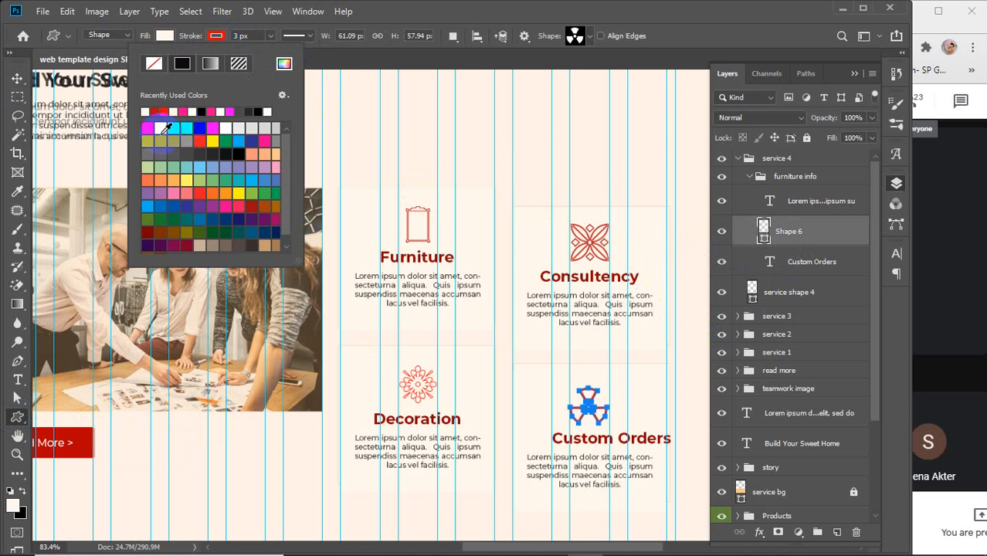
- Align the Custom Orders paragraph, icon and heading by horizontal centers, including centering them on service shape 4
left_click(18, 79)
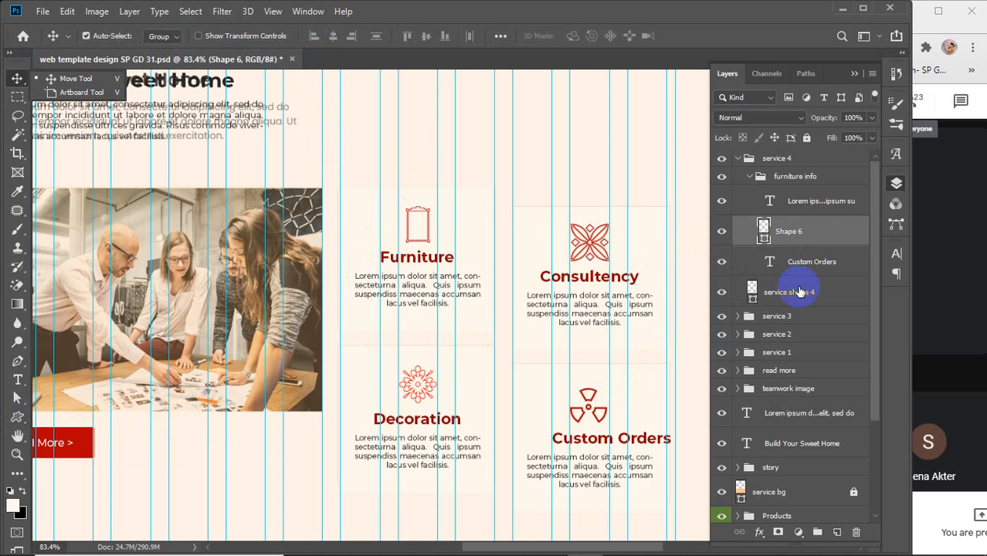
left_click(803, 211)
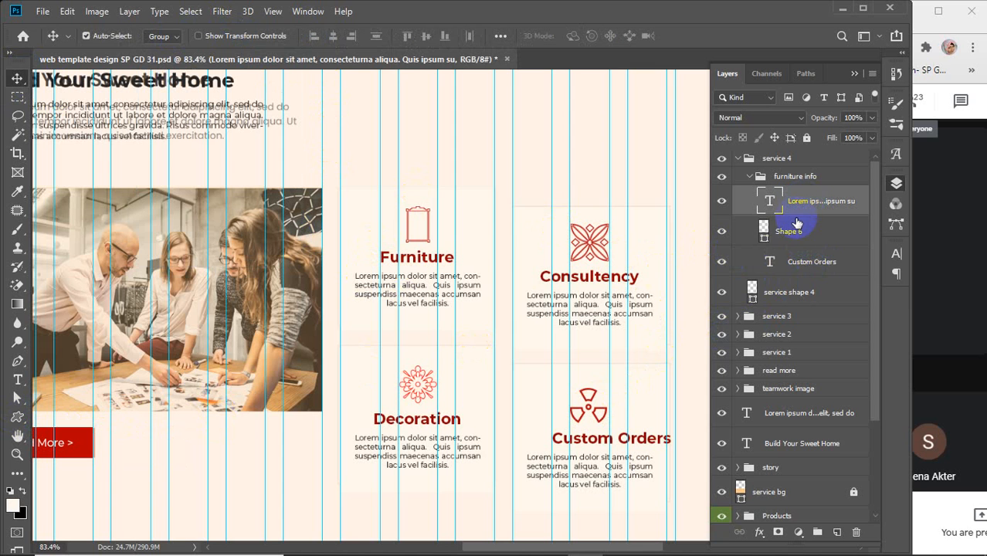
left_click(800, 268, "shift")
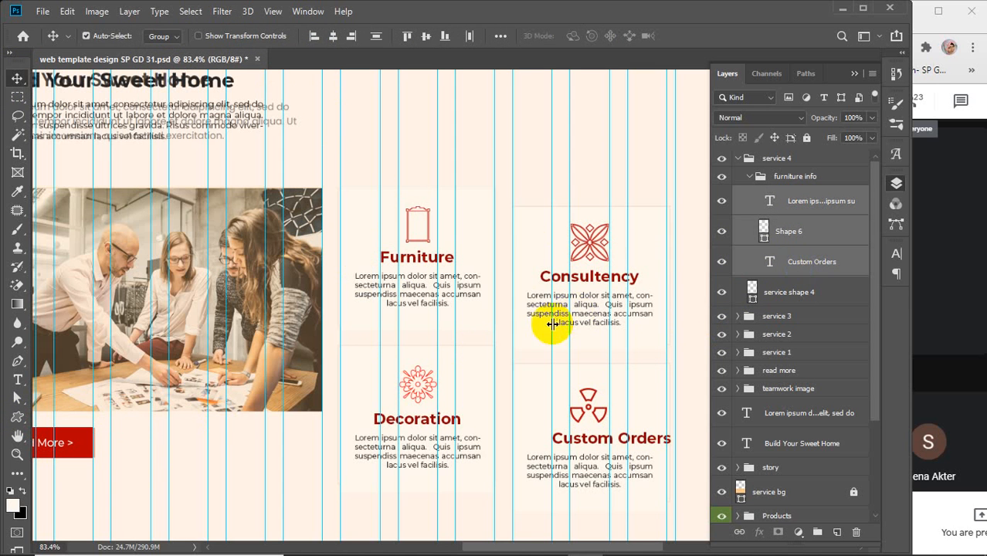
left_click(332, 37)
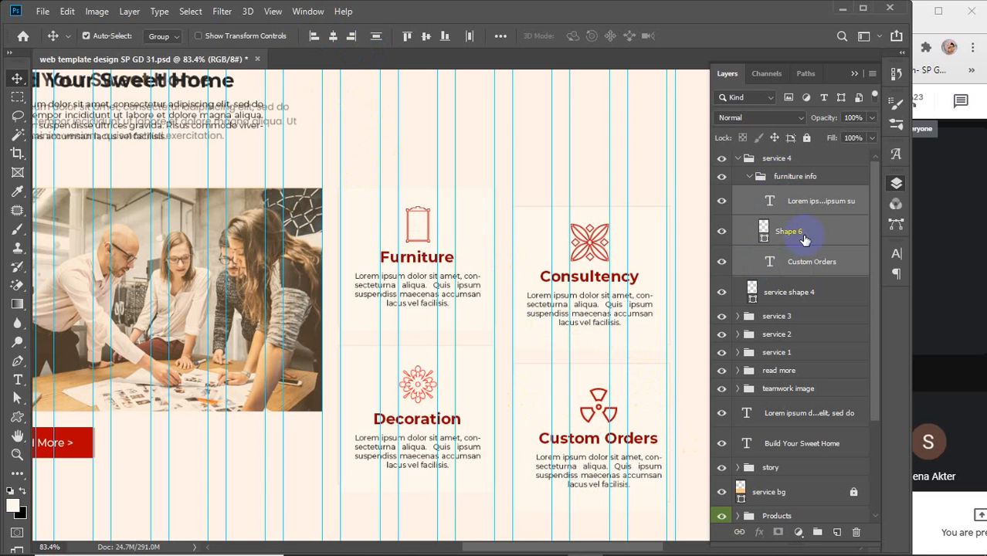
left_click(776, 291, "ctrl")
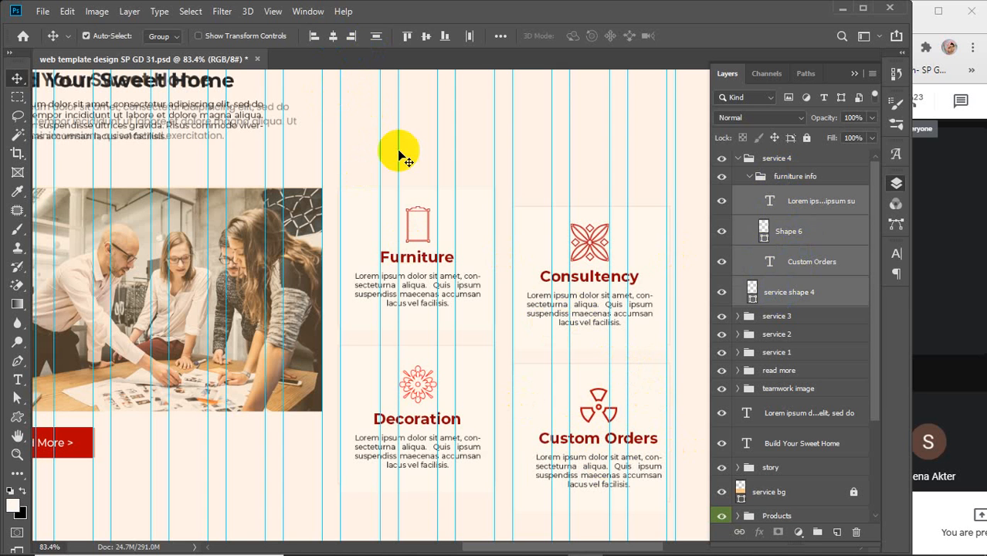
left_click(337, 39)
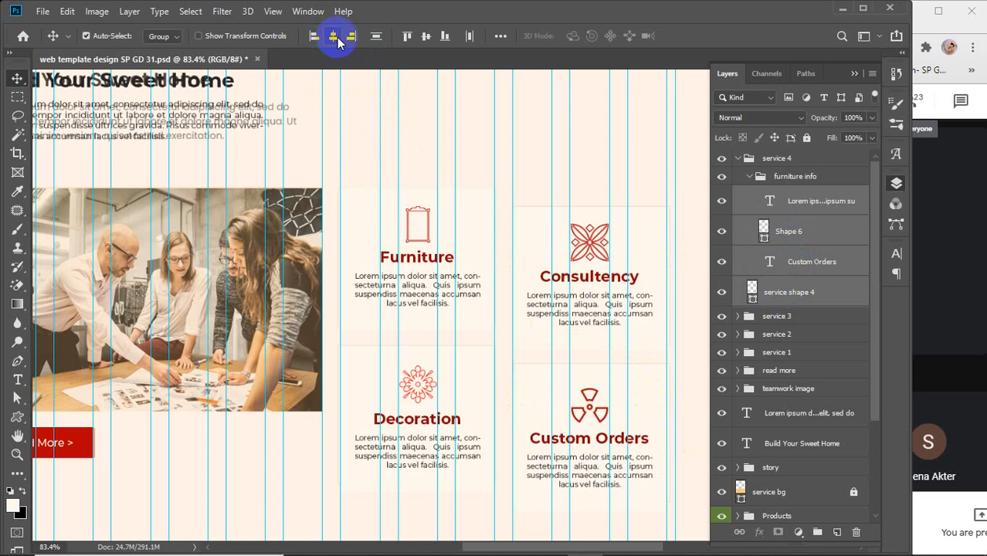
- Collapse the furniture info and service 4 groups and hide the SP GD 31 reference layer
left_click(751, 177)
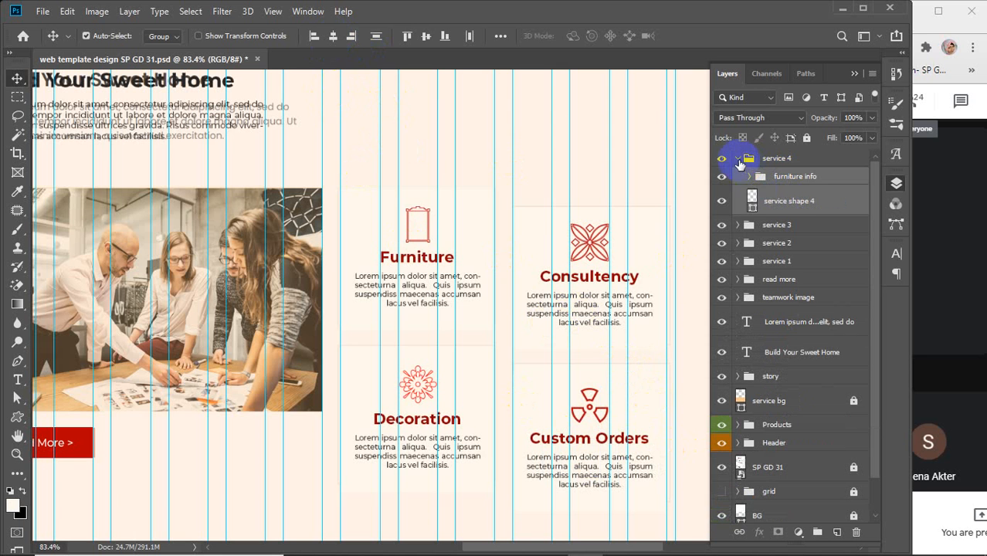
left_click(736, 158)
scroll(526, 332, "down", 4)
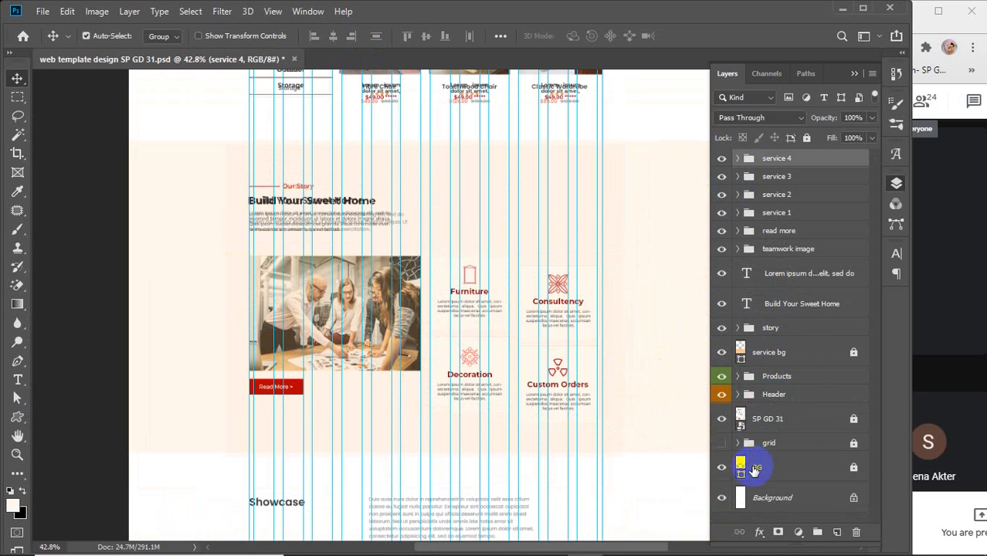
left_click(722, 419)
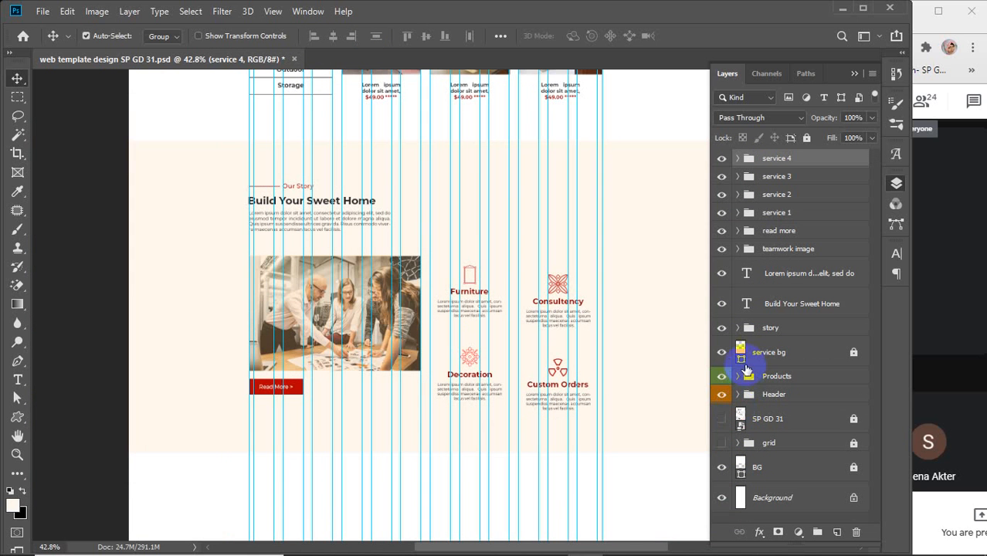
- Unlock the service bg layer and group it with every layer up to service 4 under the name Services
left_click(775, 359)
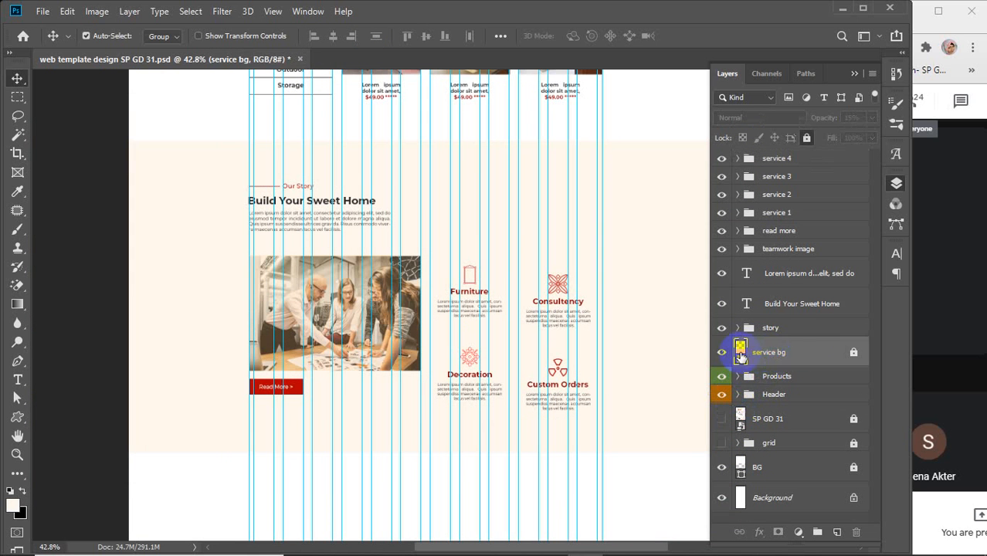
left_click(854, 353)
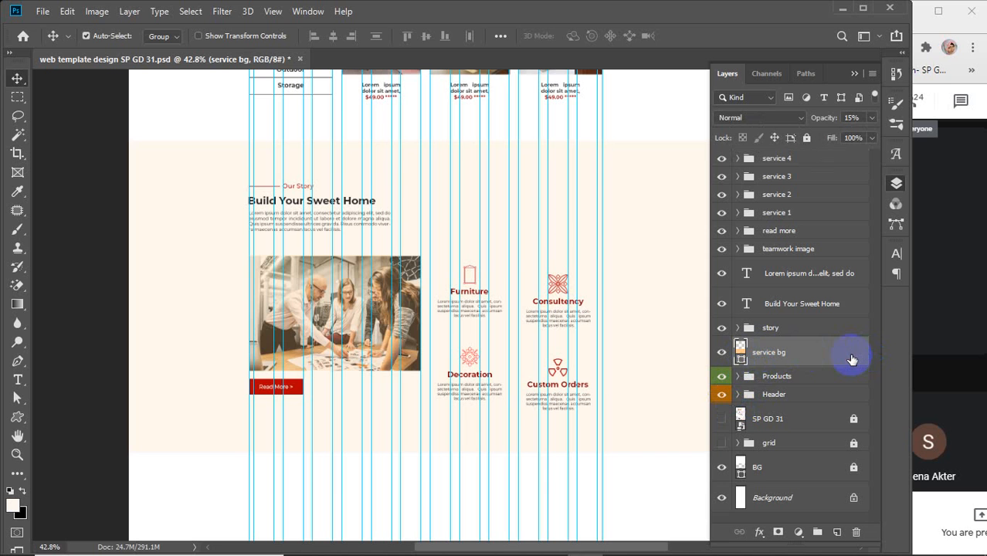
left_click(799, 158, "shift")
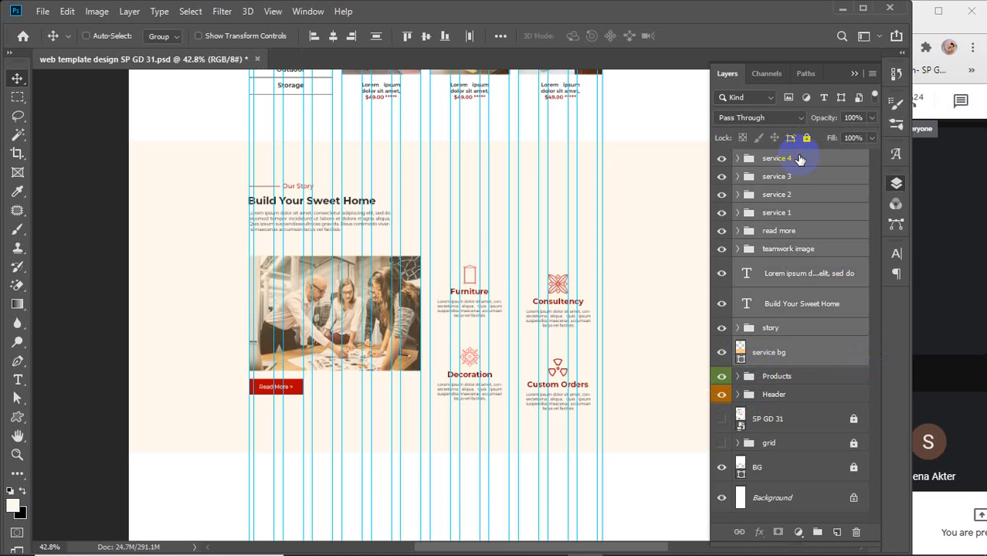
key("ctrl+g")
double_click(776, 158)
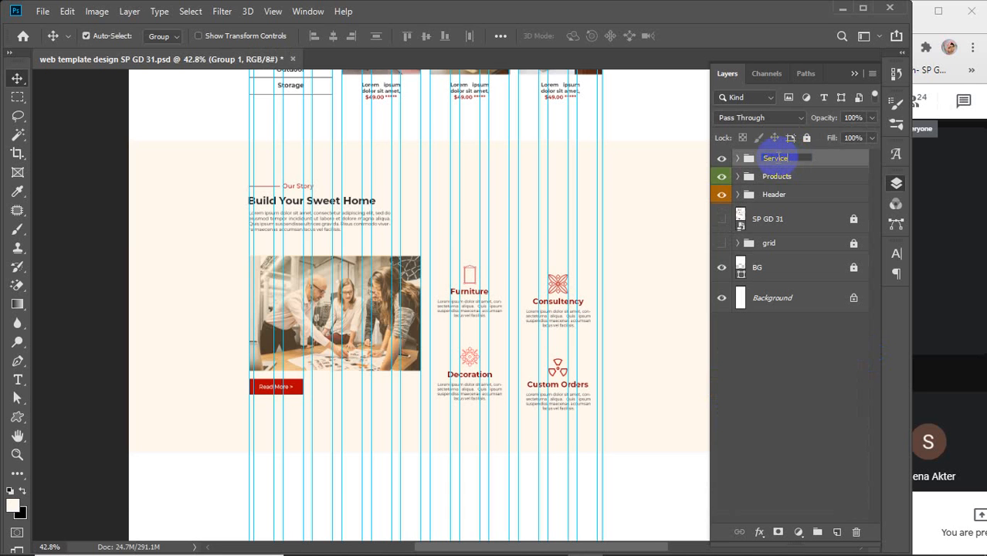
type("Services")
- Check the Services group by toggling its visibility and give it a blue color label
left_click(722, 158)
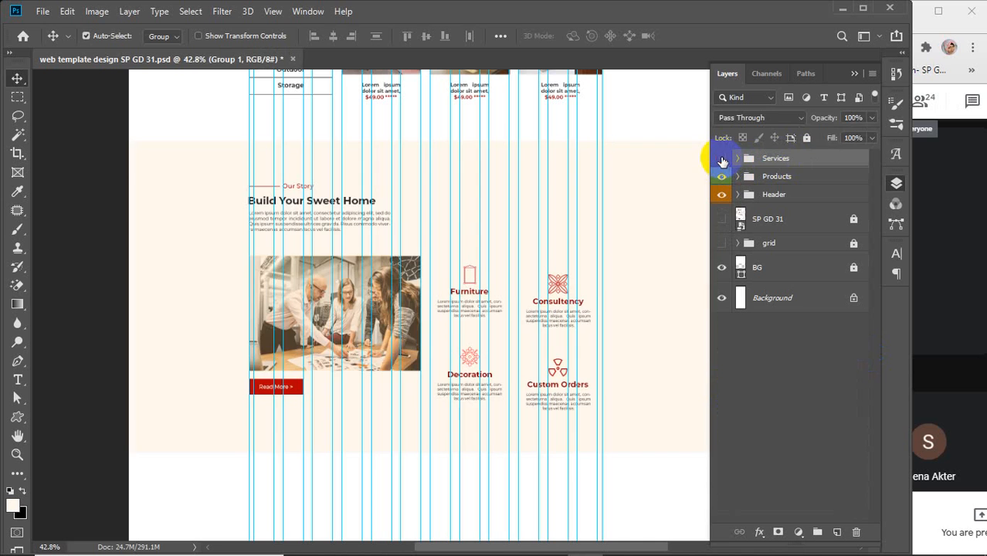
left_click(722, 158)
left_click(722, 158)
right_click(721, 160)
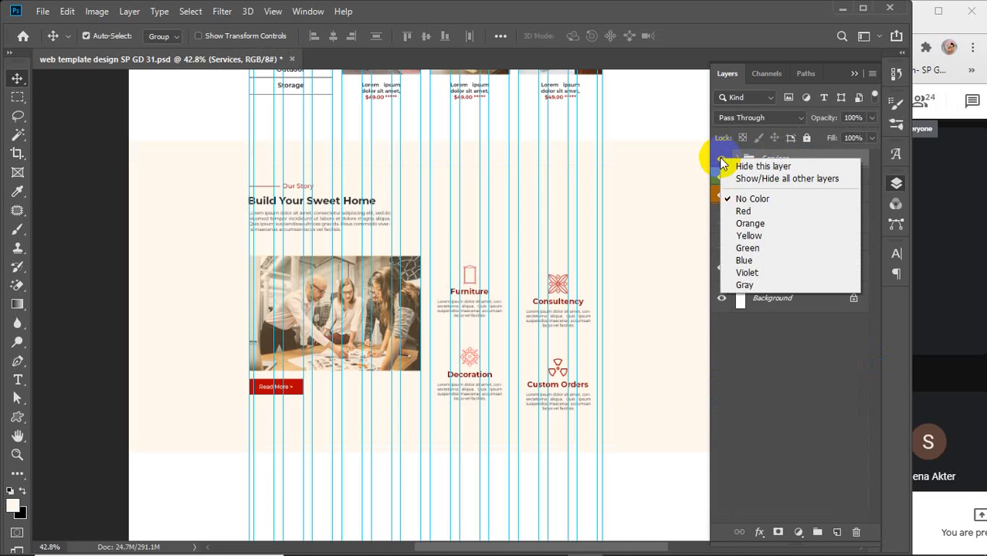
left_click(746, 264)
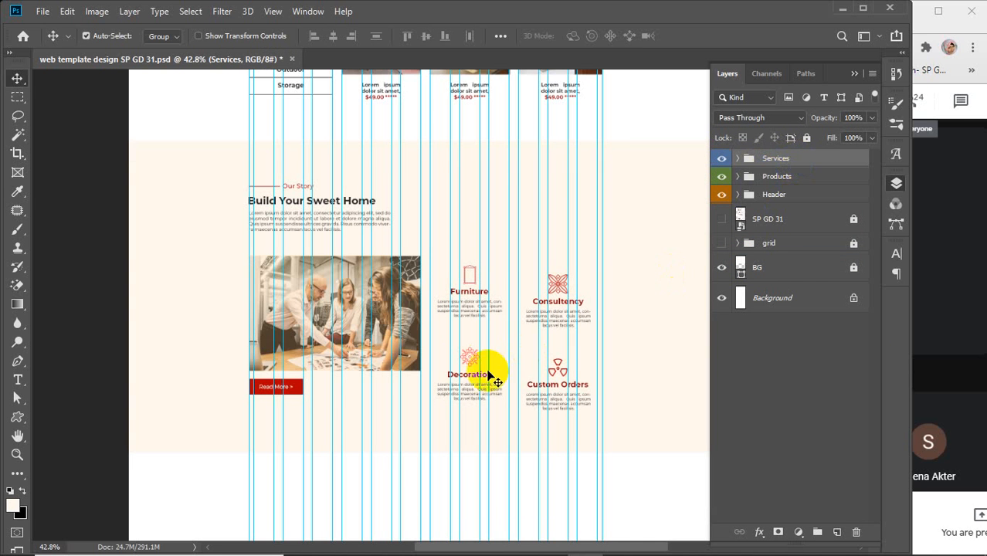
- Check the Header, Products and Services groups by hiding and showing each one in turn
scroll(456, 360, "down", 2)
left_click_drag(489, 234, 498, 552)
left_click(719, 195)
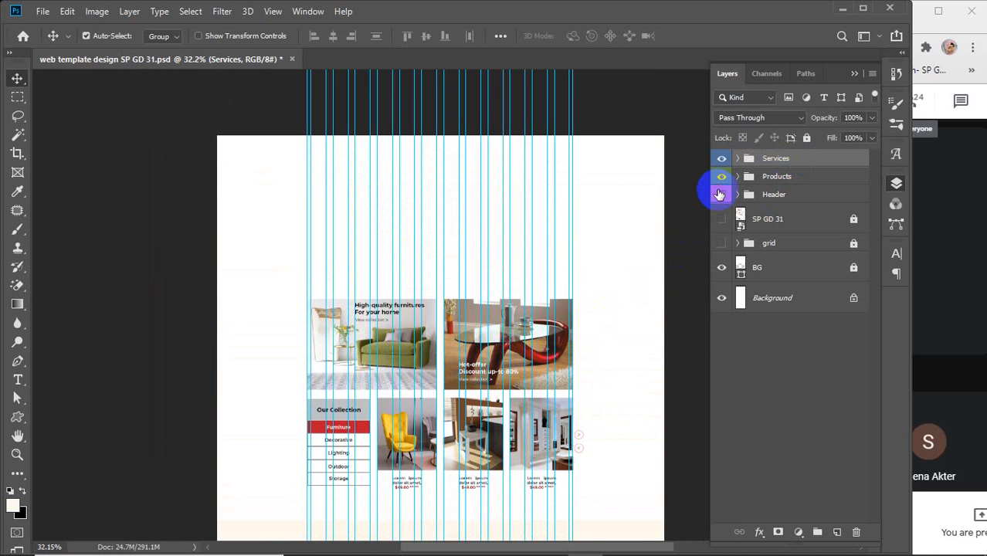
left_click(720, 195)
left_click(719, 177)
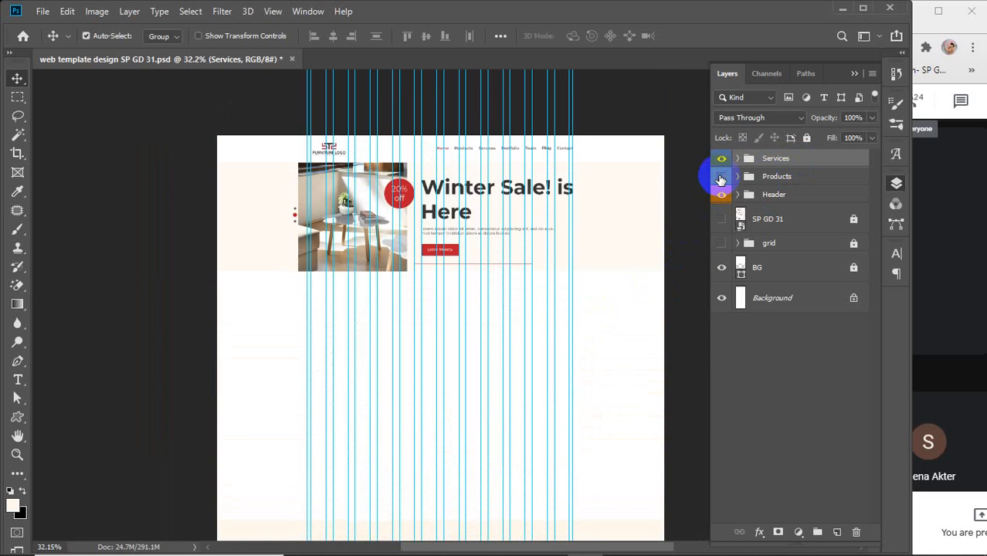
left_click(719, 177)
scroll(469, 424, "down", 3)
scroll(469, 421, "down", 5)
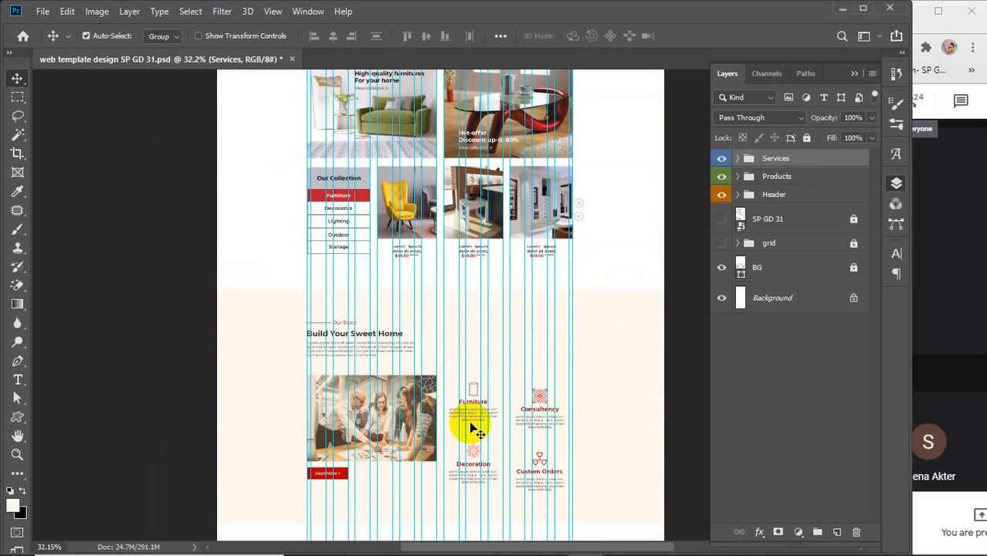
left_click(722, 159)
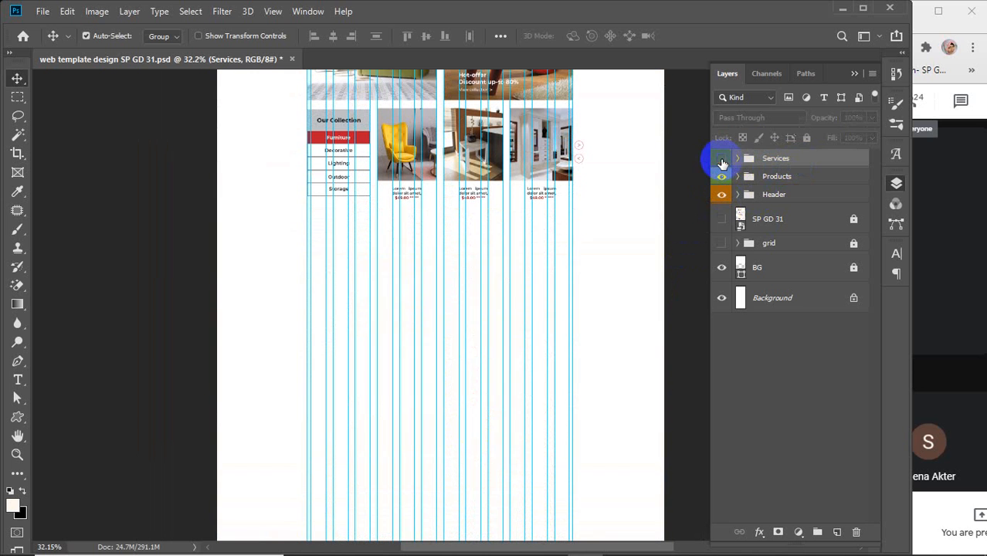
left_click(721, 159)
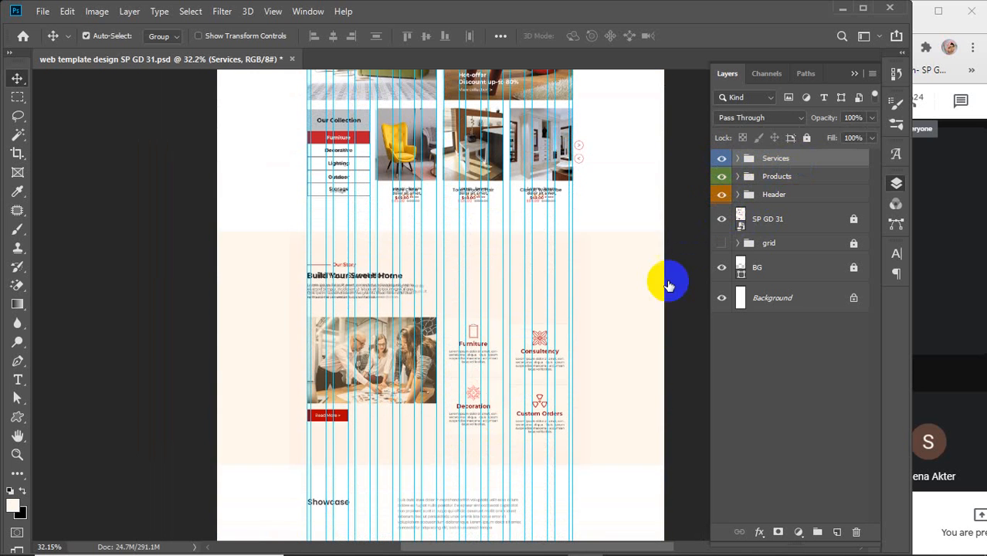
- Examine the Showcase and Our Expert Team sections of the reference layout, looking closely at the Showcase heading, paragraph and image
scroll(541, 394, "down", 1)
scroll(539, 392, "down", 8)
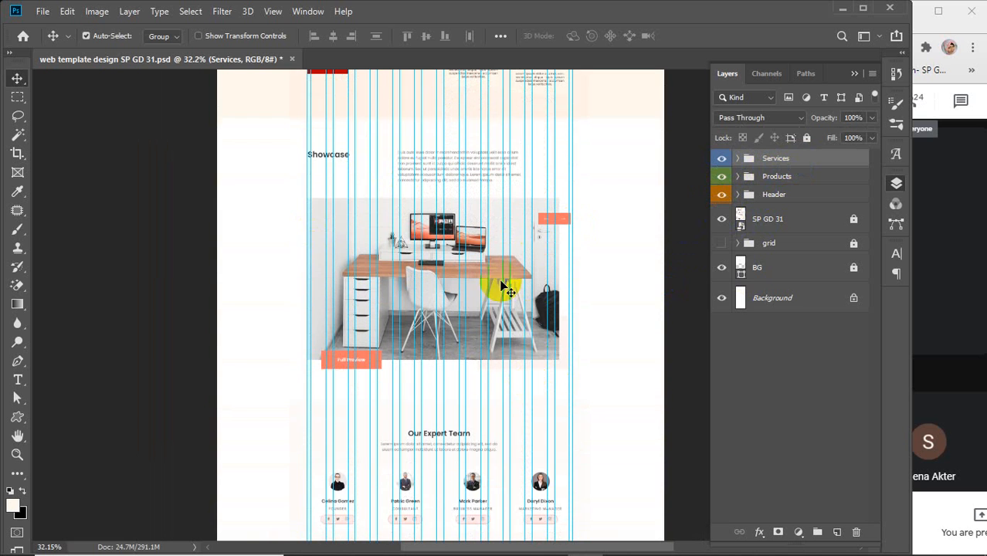
scroll(444, 345, "down", 2)
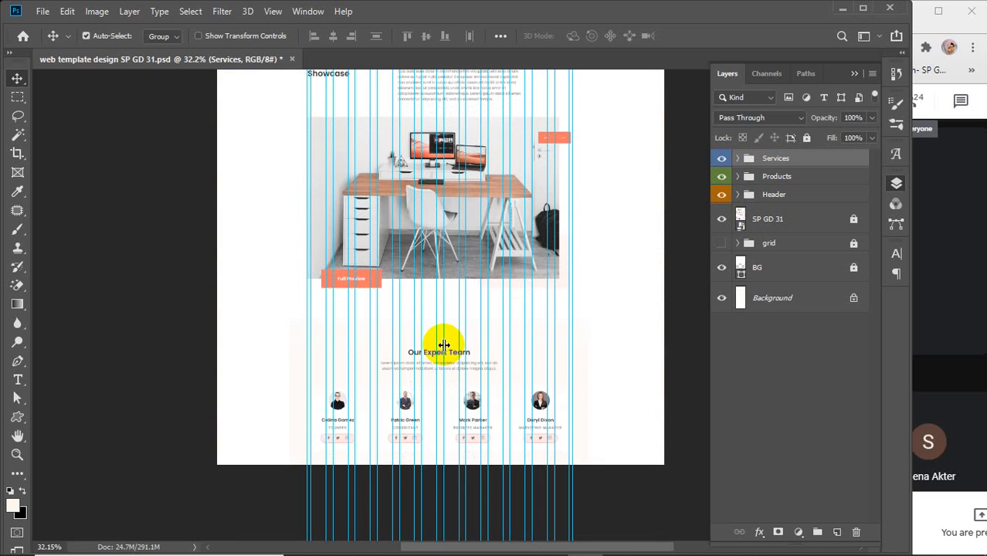
scroll(518, 421, "up", 1)
scroll(513, 414, "up", 2)
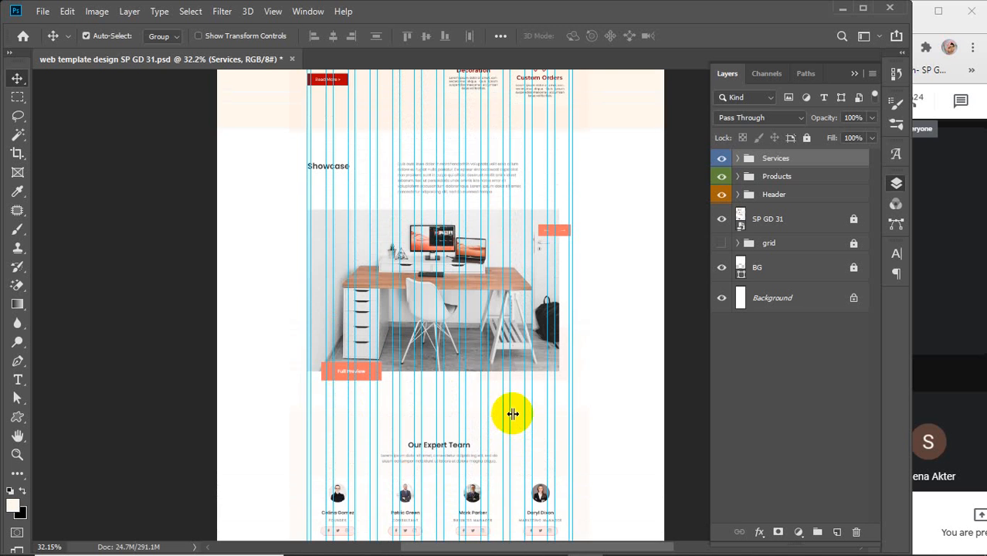
scroll(436, 297, "up", 4)
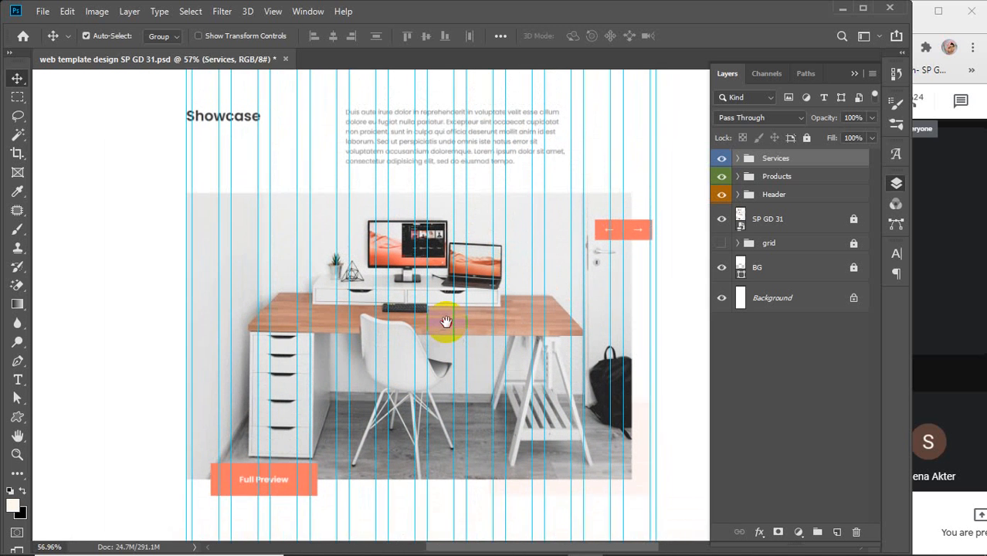
left_click_drag(447, 323, 441, 331)
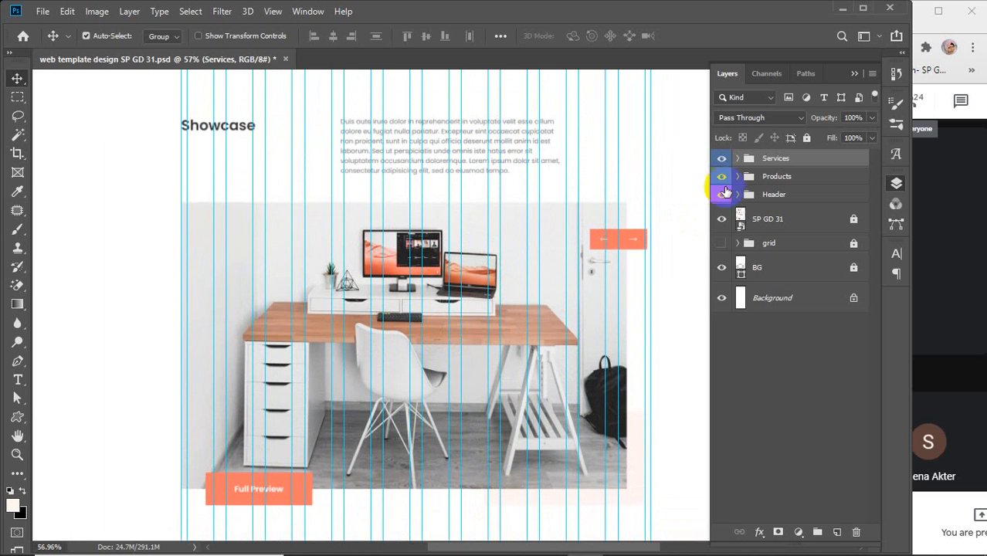
left_click(809, 164)
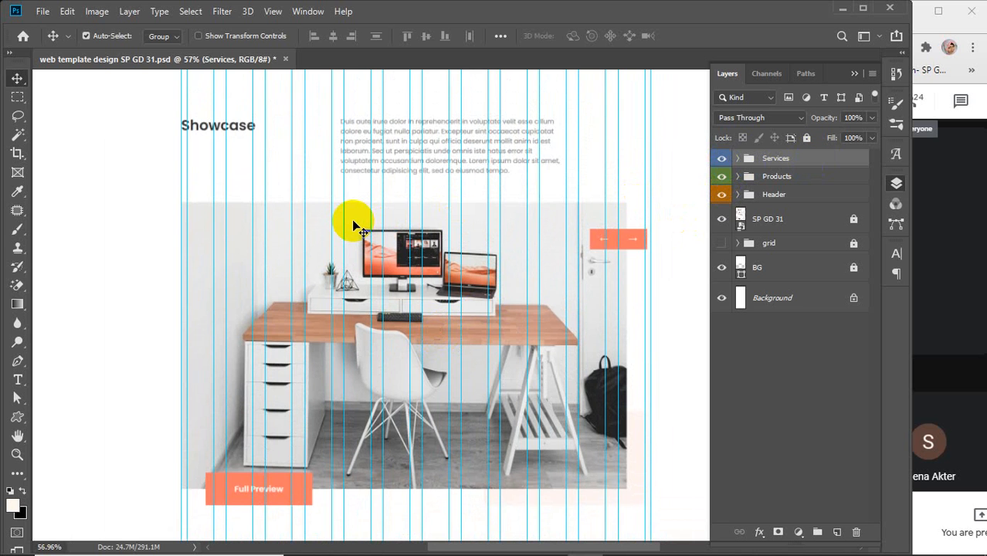
scroll(364, 176, "up", 2)
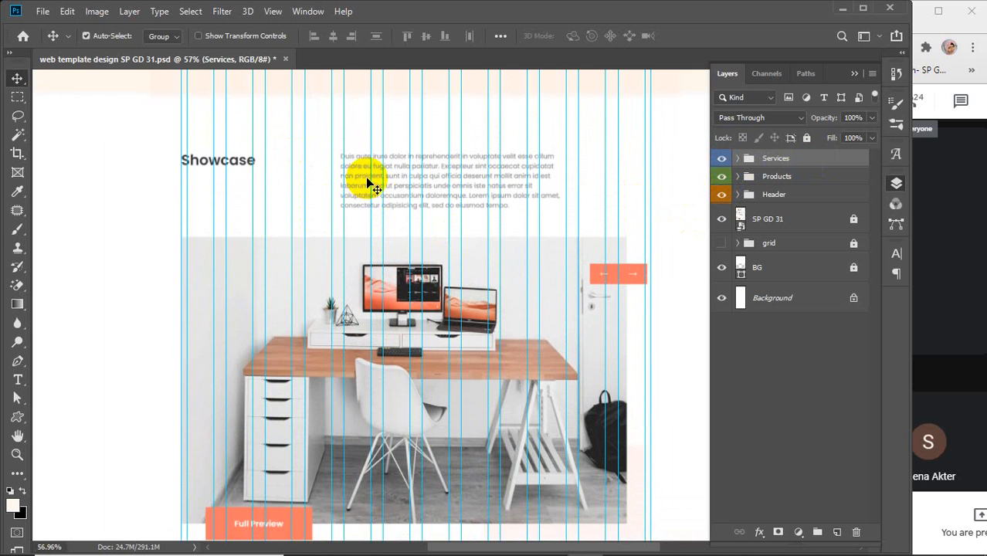
left_click(919, 312)
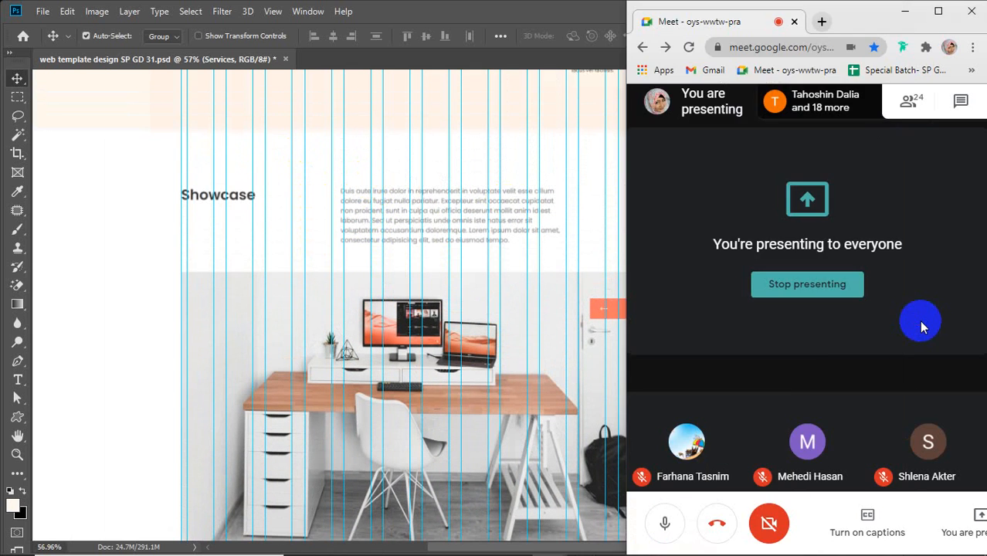
left_click(216, 184)
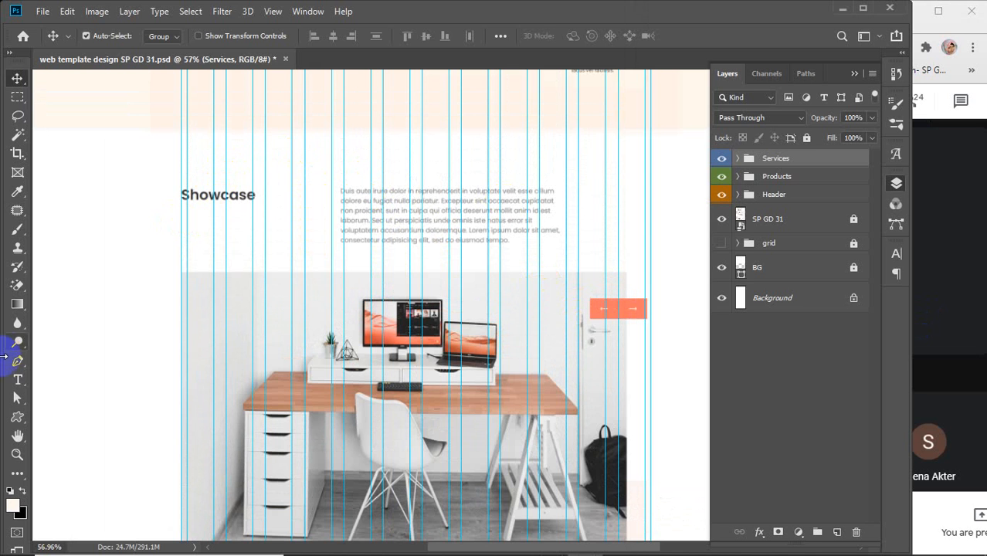
- Add the text "Showcase" just below the reference's Showcase heading and format it as Montserrat Bold at 10 pt
left_click(18, 379)
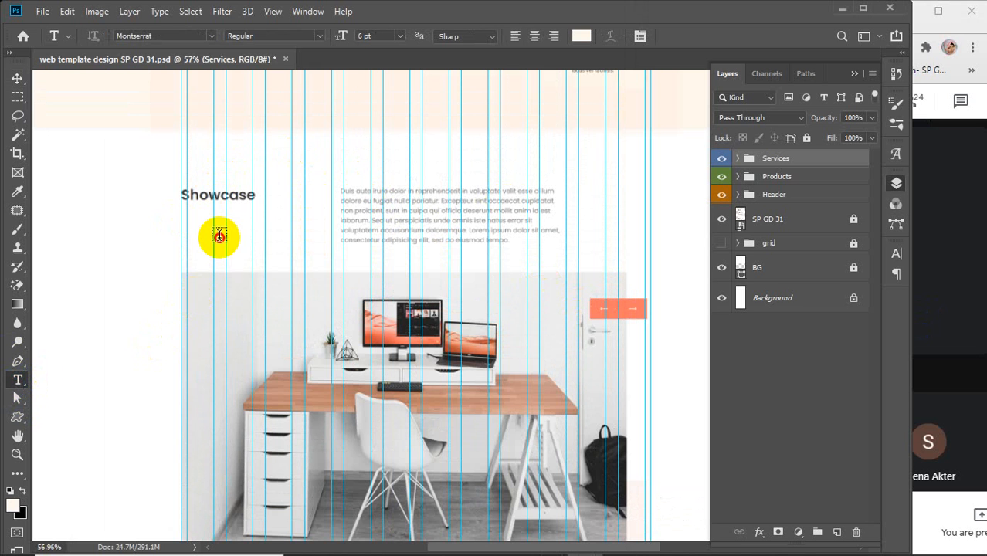
left_click(220, 236)
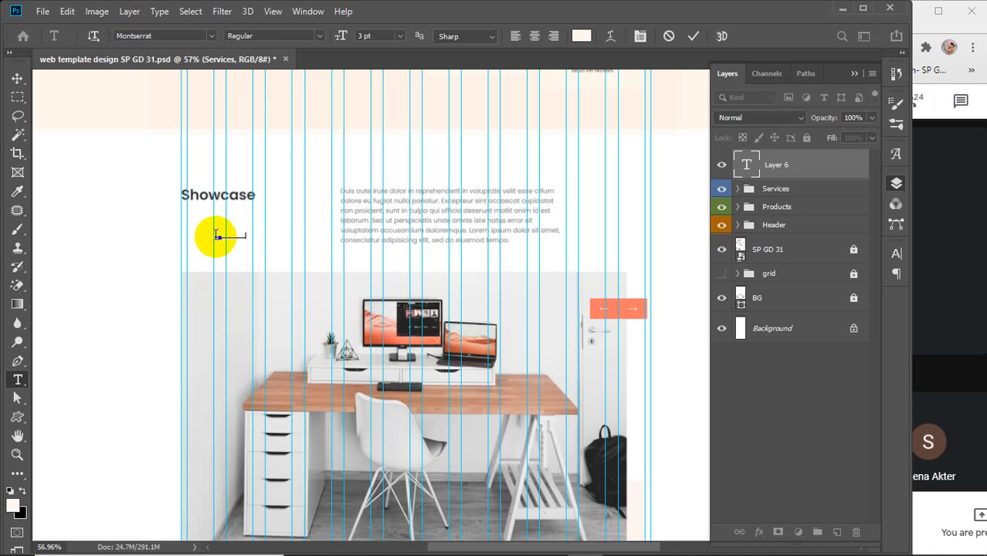
left_click_drag(217, 236, 264, 234)
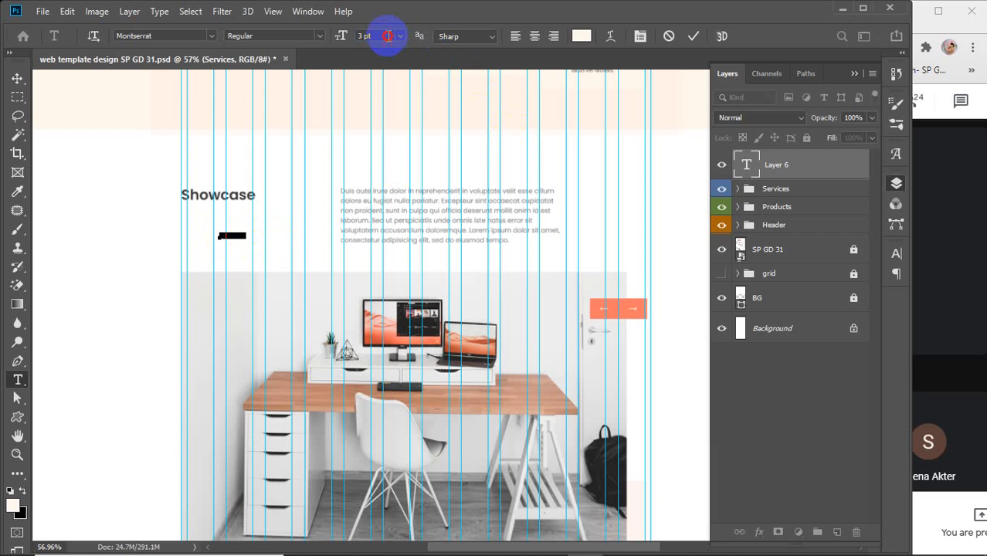
scroll(388, 36, "up", 8)
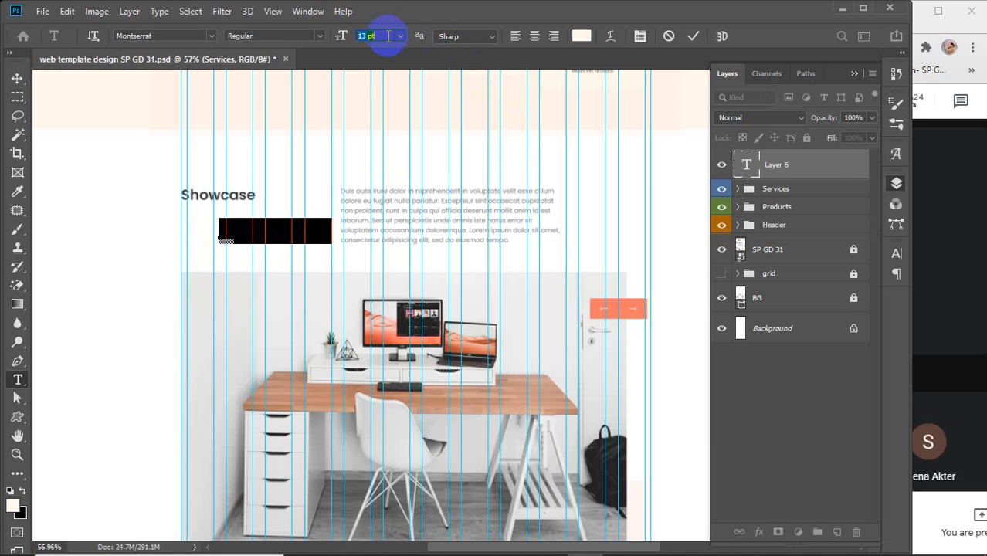
scroll(389, 35, "down", 2)
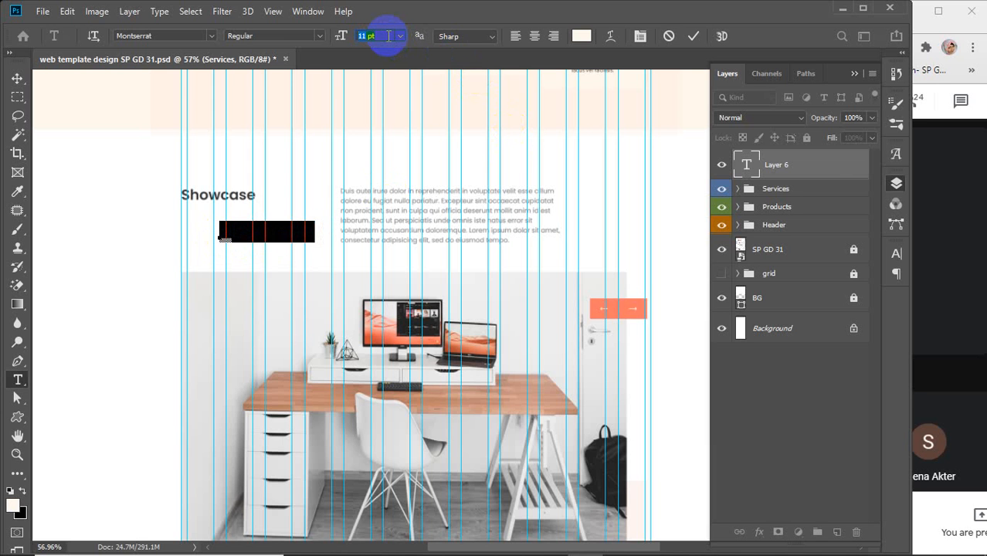
scroll(388, 36, "down", 1)
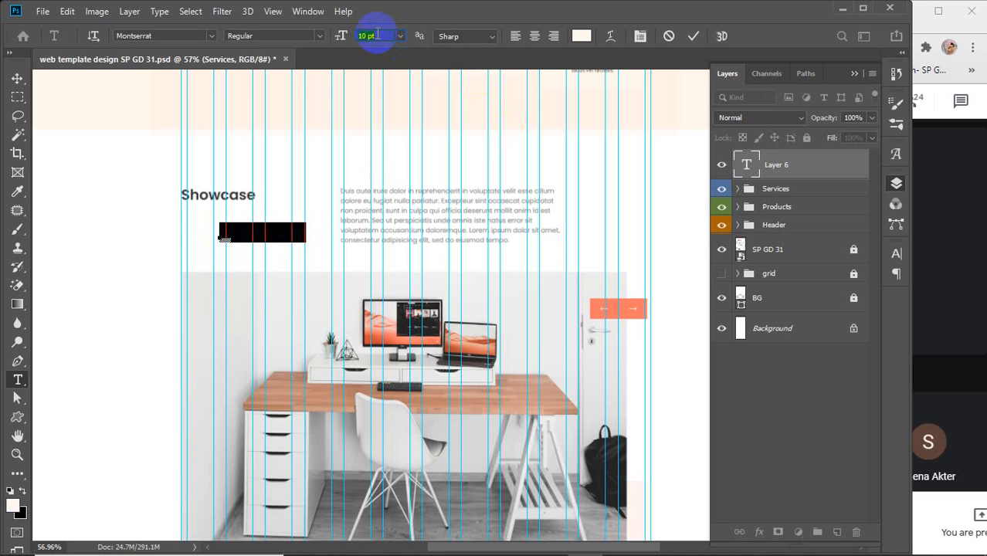
left_click(321, 37)
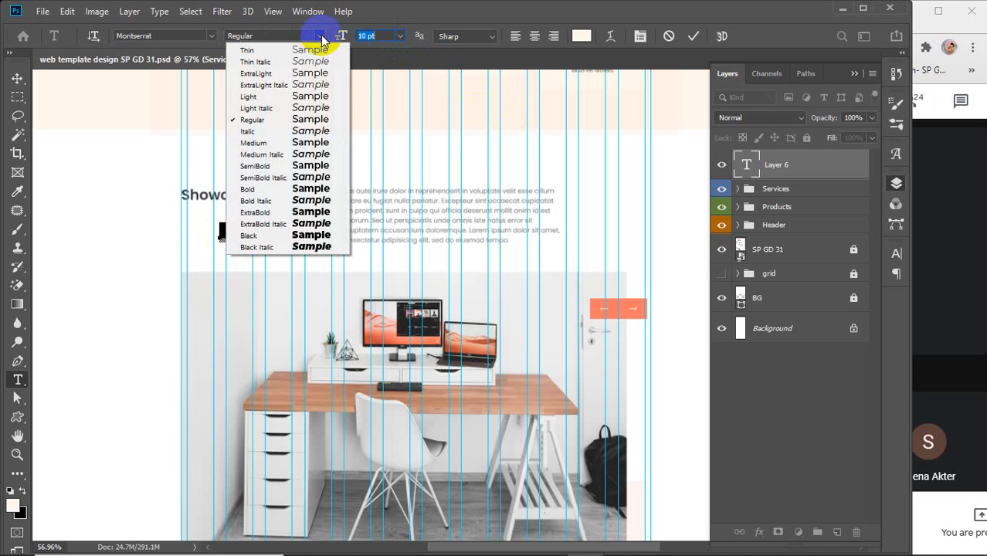
left_click(295, 191)
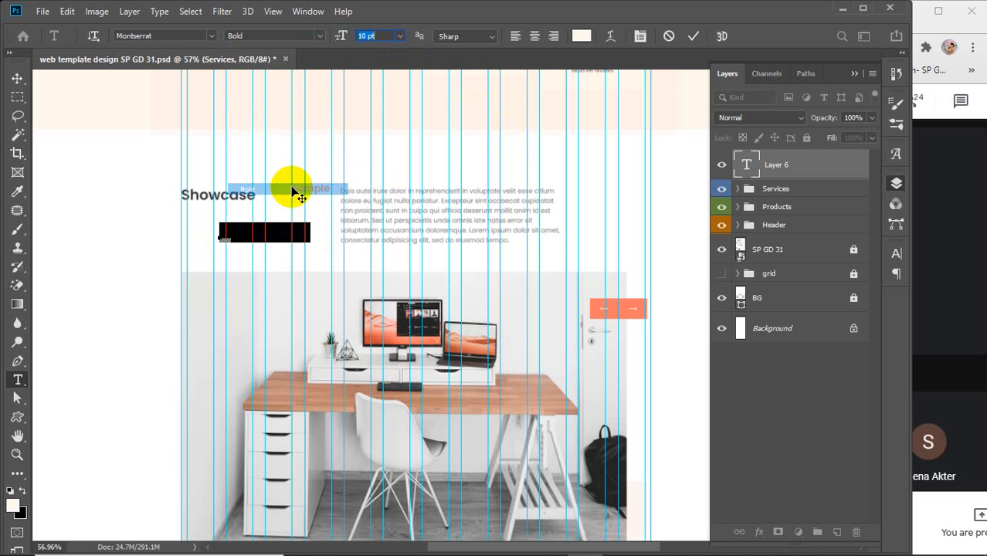
- Color the new Showcase text dark gray, hex 363636
left_click(582, 38)
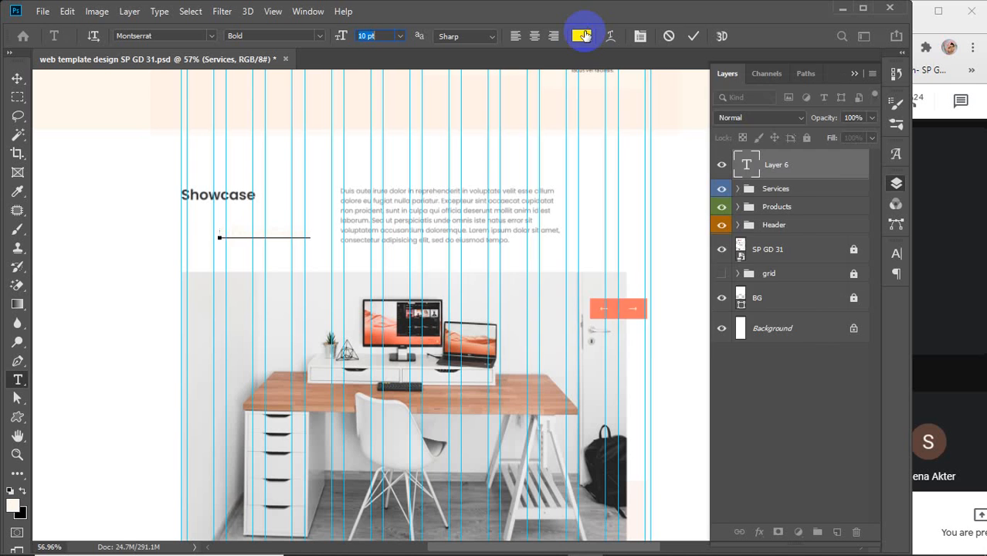
left_click_drag(553, 196, 475, 273)
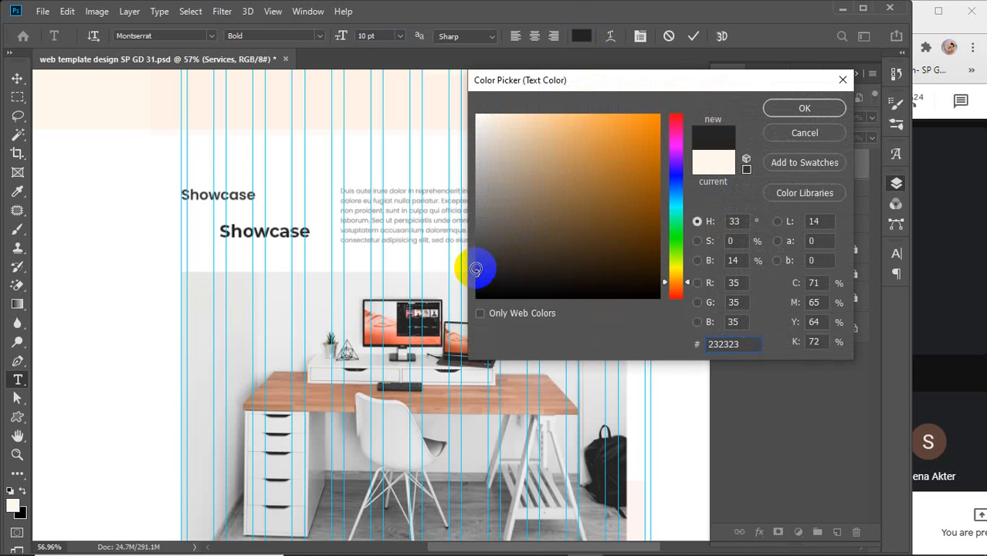
left_click_drag(474, 275, 469, 260)
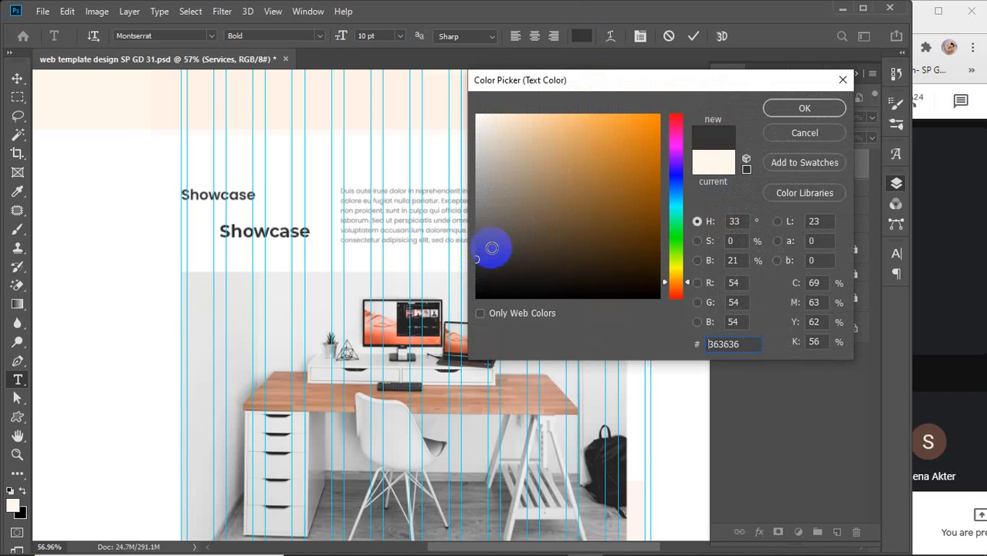
left_click(784, 110)
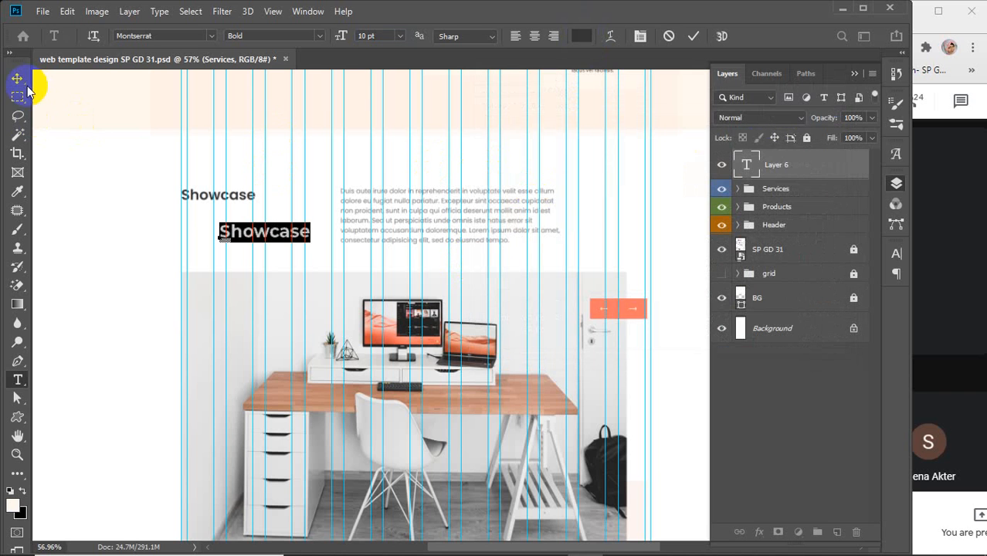
- Reduce the Showcase text to 9 pt and move it onto the reference's Showcase heading
left_click(375, 37)
key("Down")
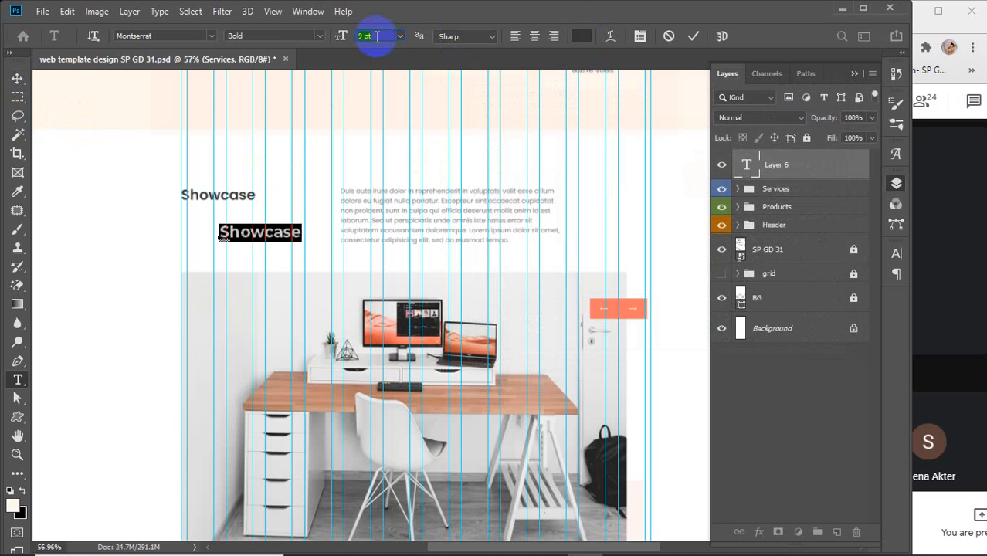
key("Down")
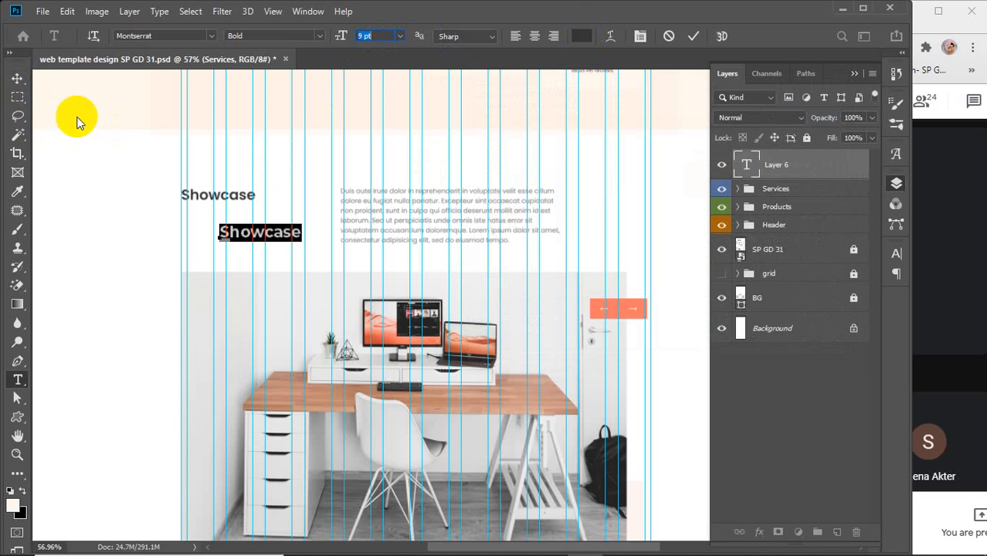
left_click(16, 78)
left_click_drag(240, 235, 207, 200)
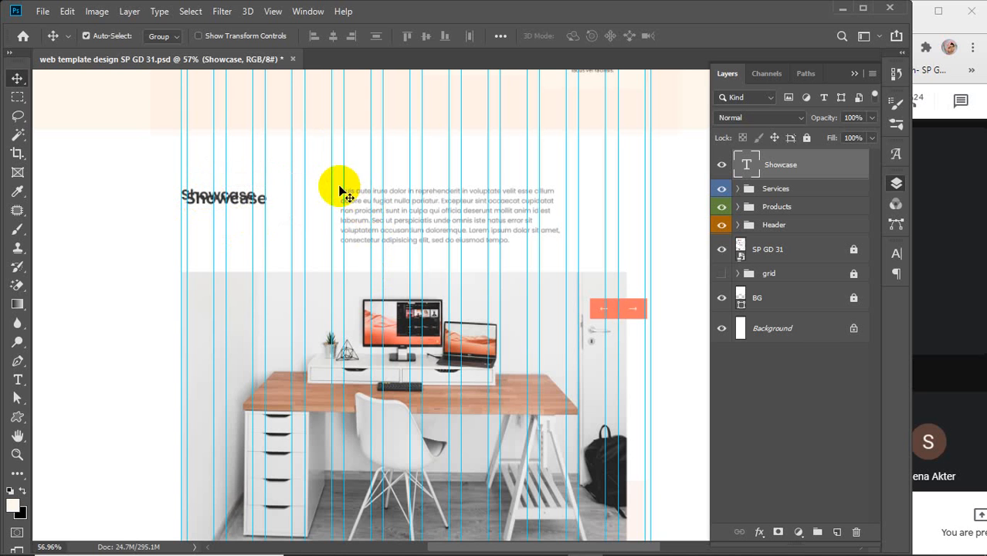
- Deselect the Showcase layer and set the Horizontal Type tool to Montserrat Regular, 3 pt, in dark gray for the paragraph
left_click(18, 379)
left_click(812, 393)
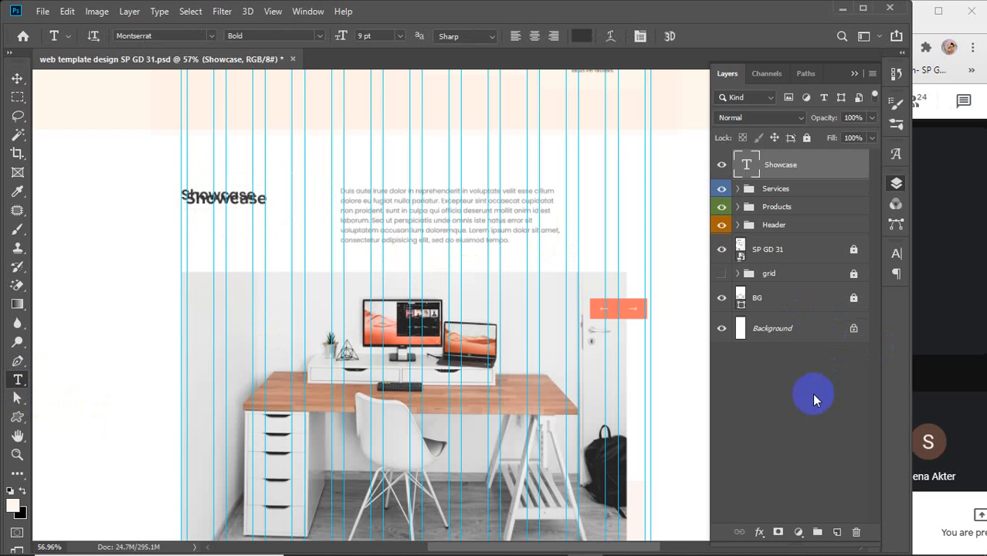
right_click(17, 379)
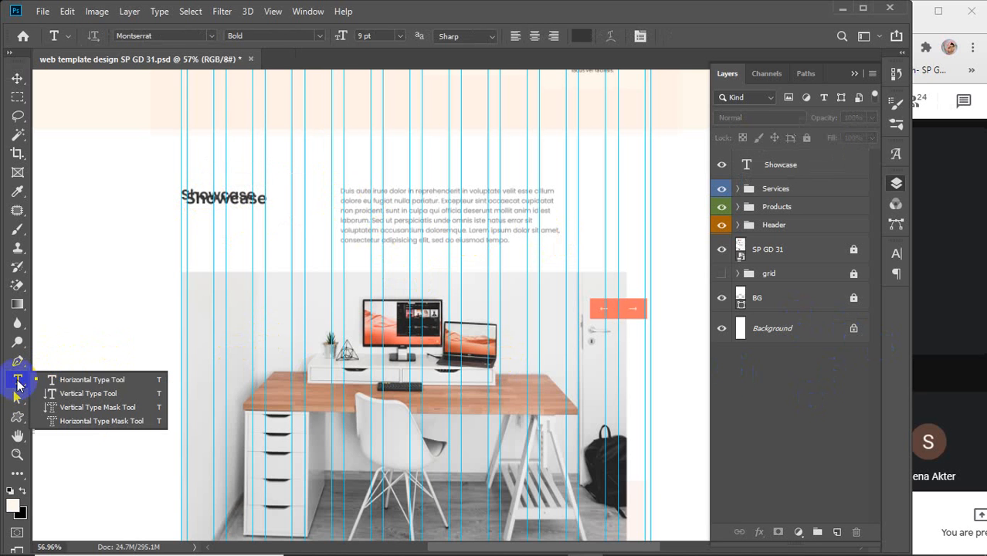
left_click(319, 36)
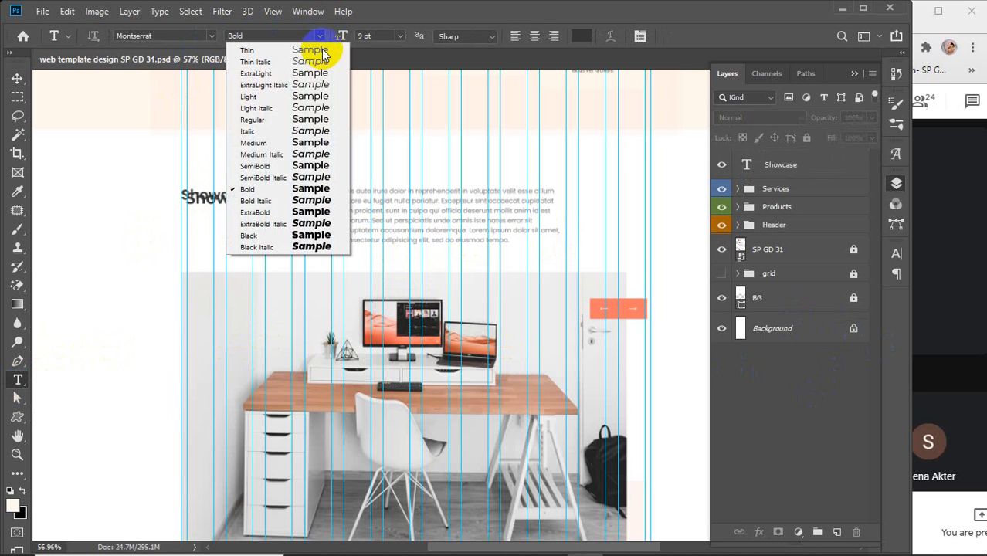
left_click(259, 120)
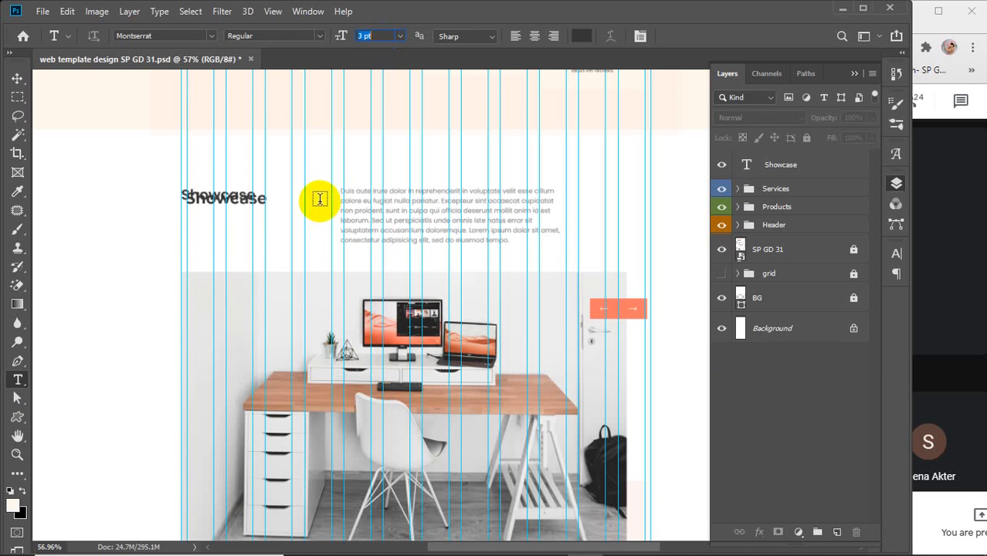
left_click(584, 40)
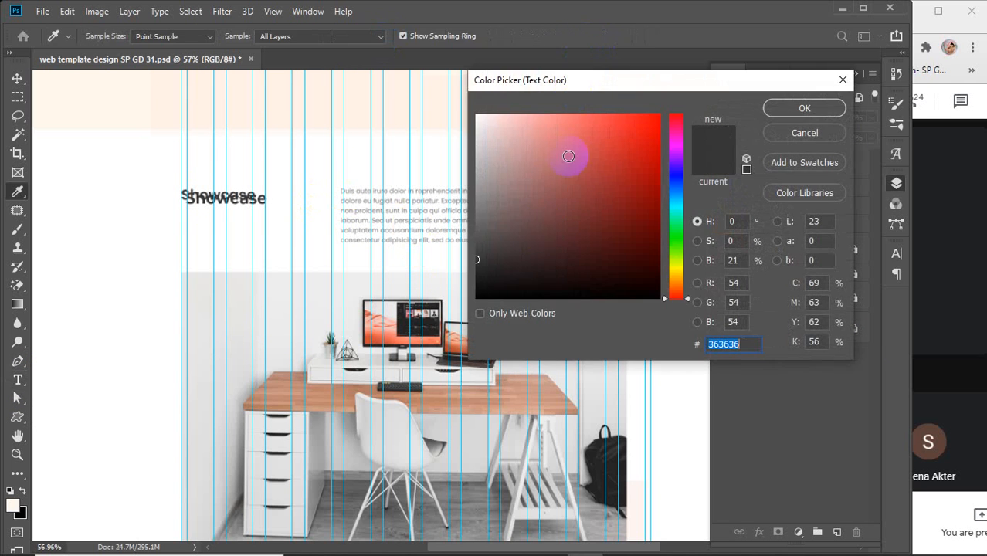
left_click(772, 109)
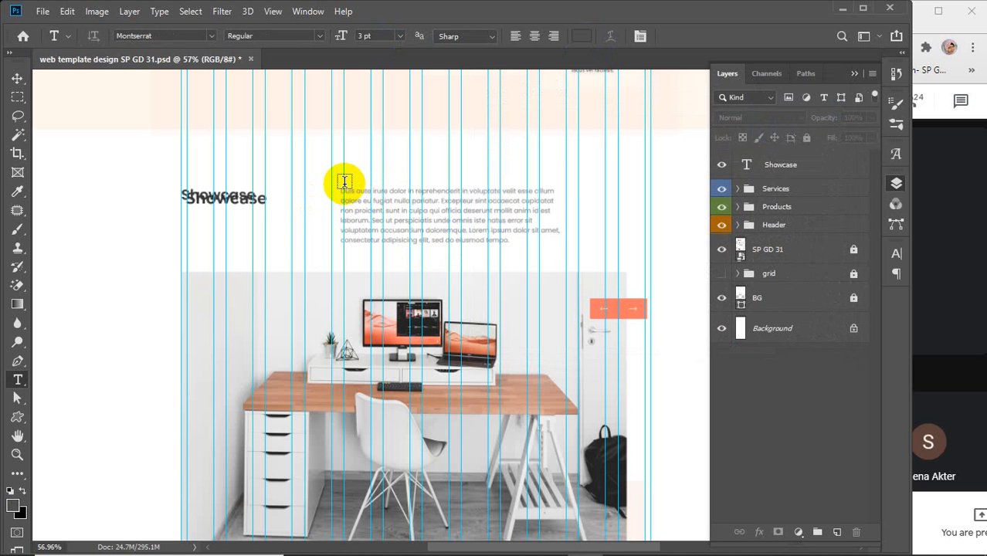
- Draw a paragraph text box over the reference's Showcase description and set its text to 4 pt, justified with the last line left-aligned
left_click_drag(344, 182, 577, 249)
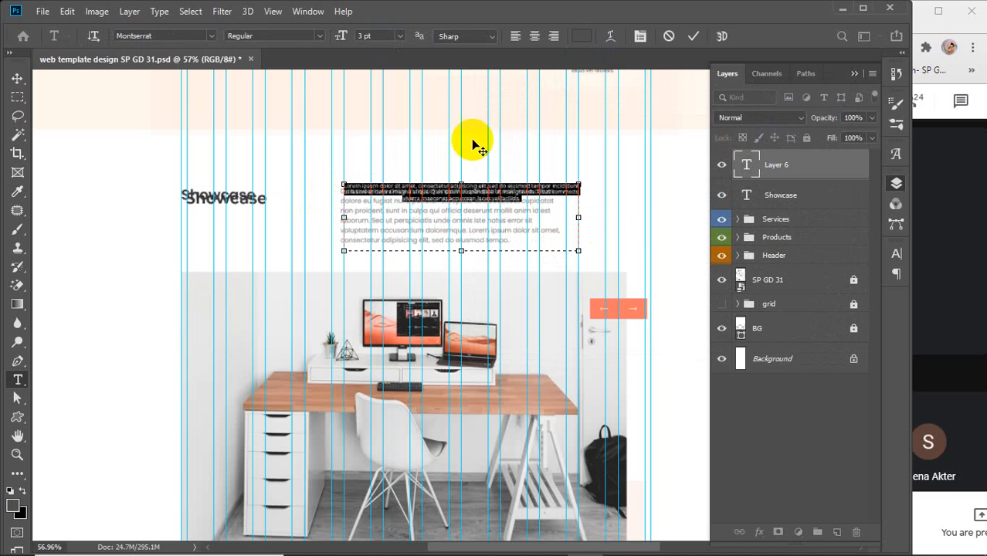
key("Up")
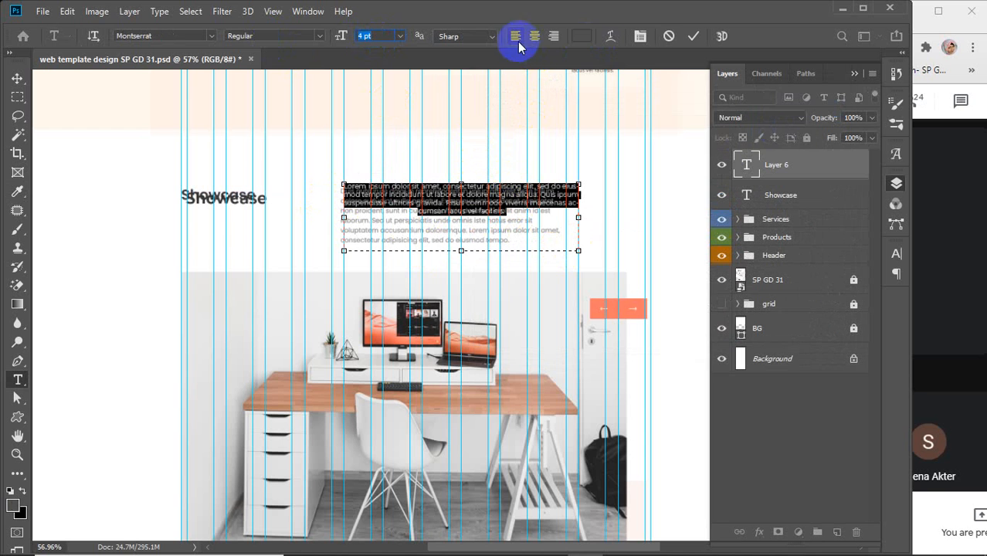
left_click(641, 36)
left_click(789, 247)
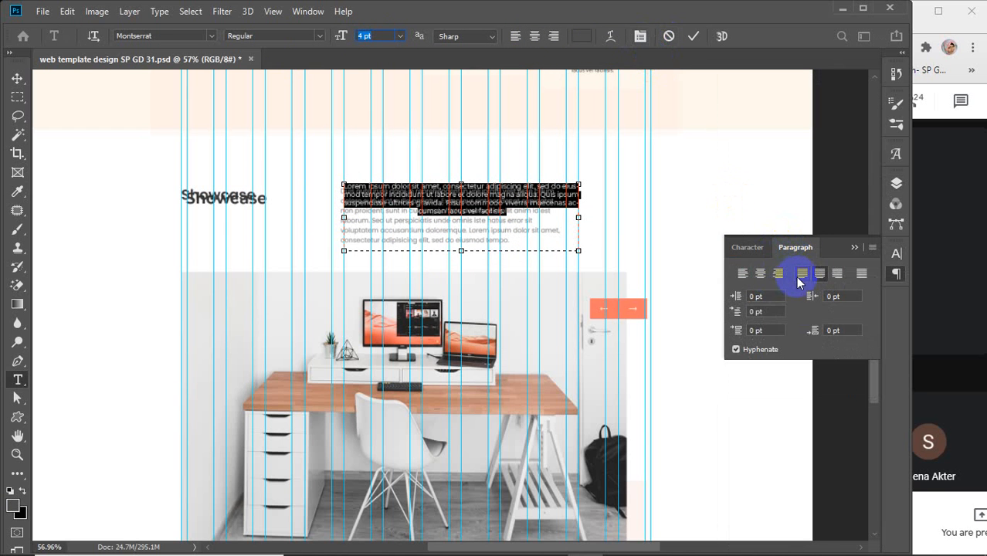
left_click(801, 279)
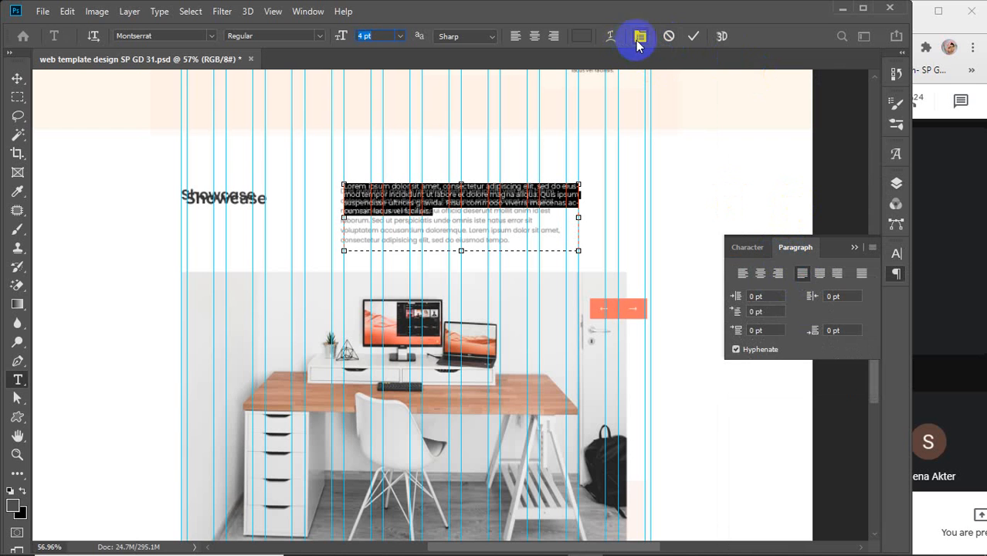
left_click(855, 246)
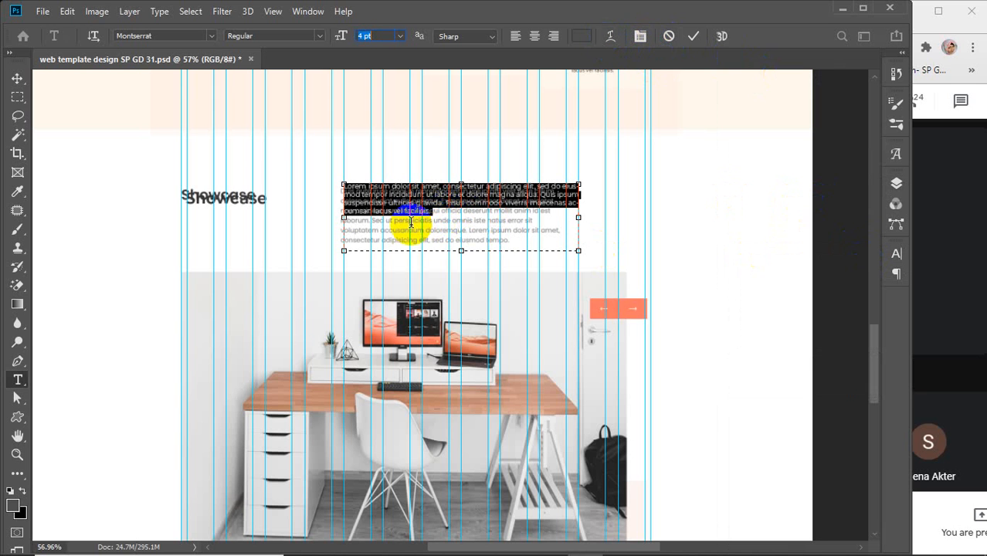
- Duplicate the placeholder lorem ipsum text below itself inside the same text box to fill the Showcase description
left_click(451, 215)
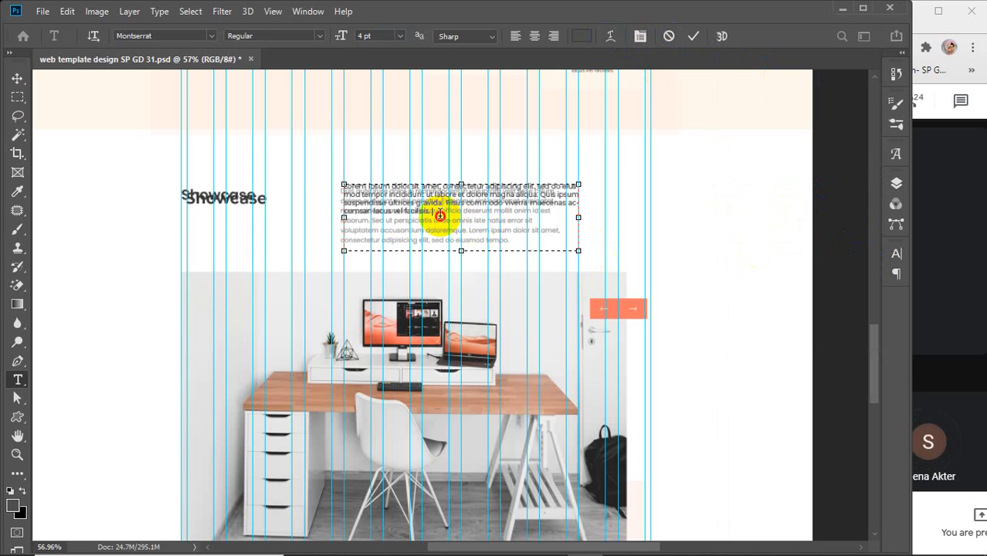
left_click_drag(440, 214, 329, 180)
key("ctrl+c")
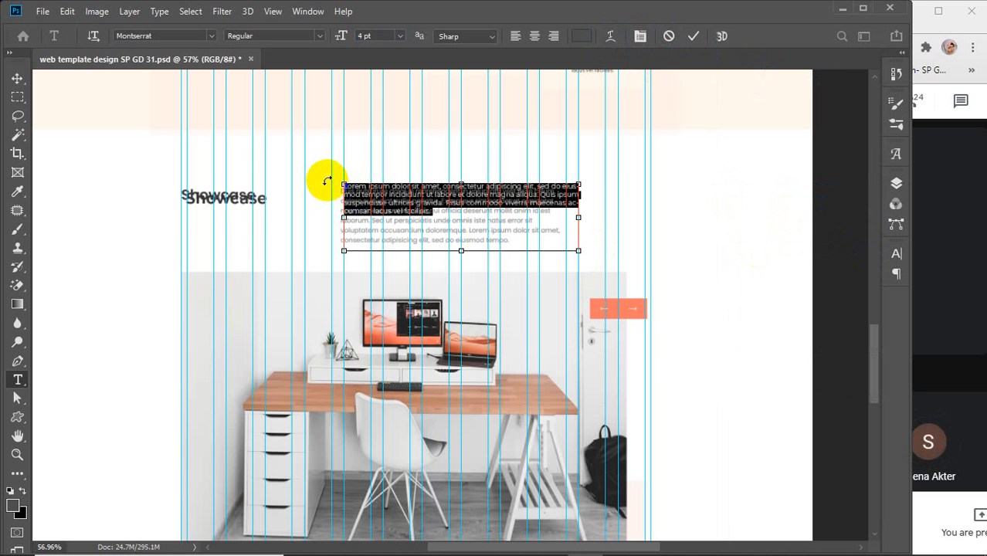
left_click(354, 221)
key("ctrl+v")
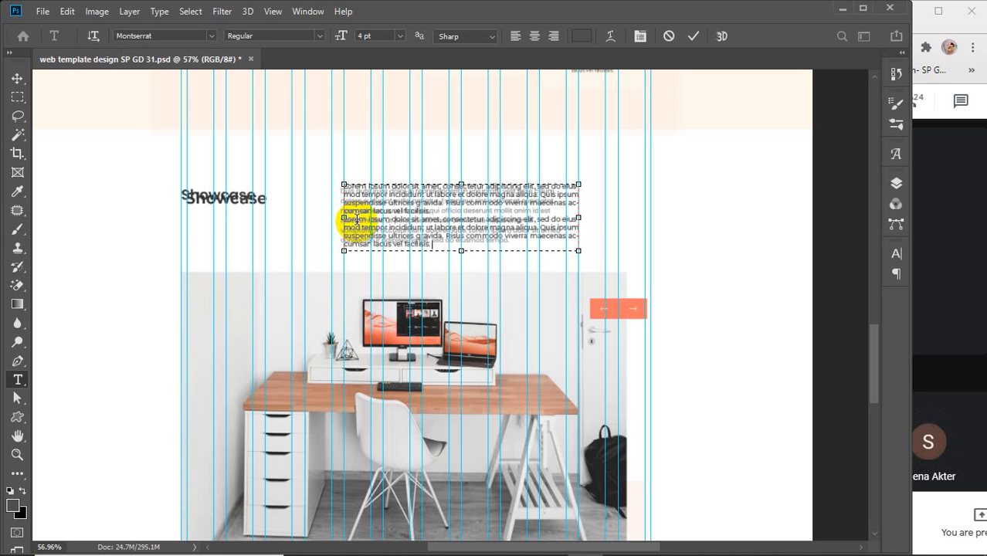
- Nudge the paragraph slightly upward, align the top edges of the paragraph and Showcase text layers, and reselect only the paragraph layer
left_click(17, 79)
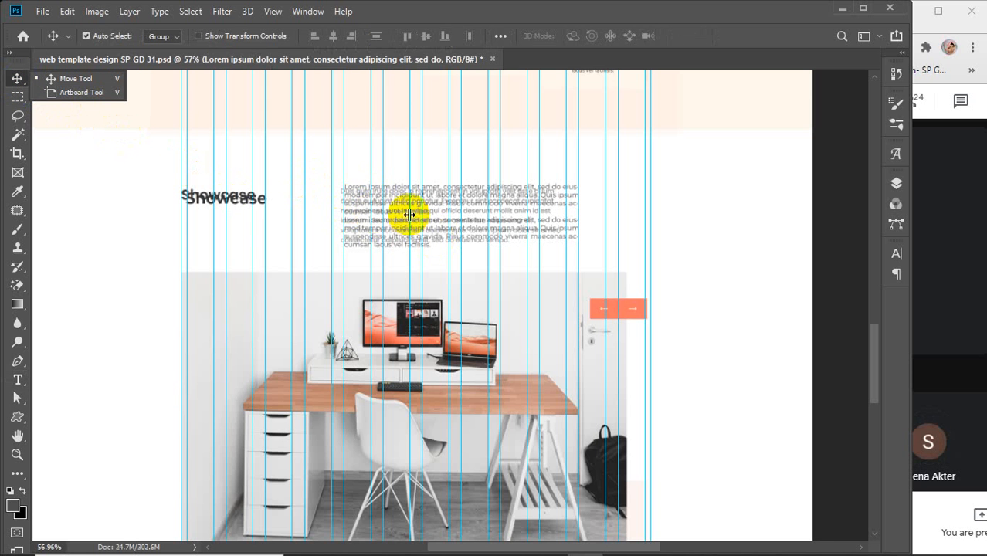
left_click_drag(403, 193, 402, 198)
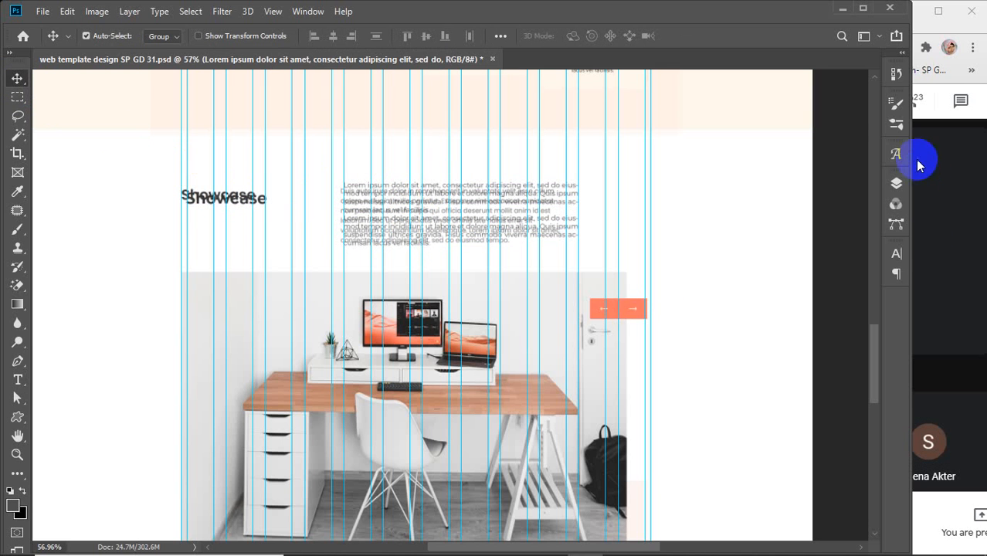
left_click(895, 184)
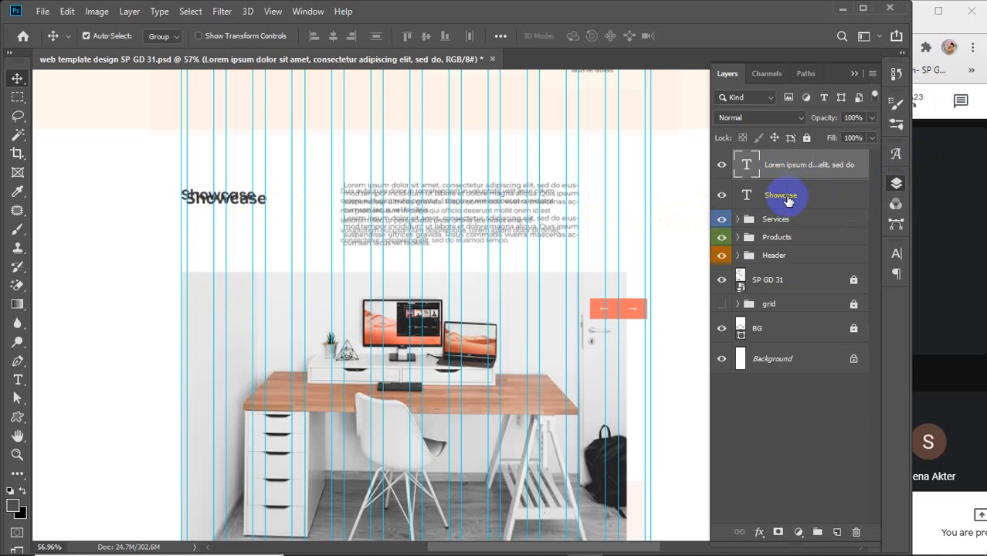
left_click(780, 195, "shift")
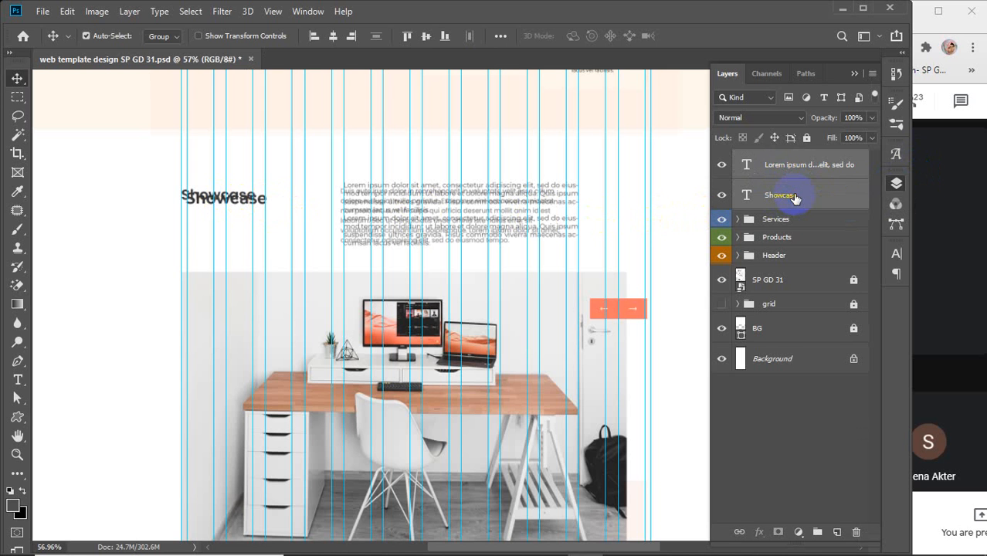
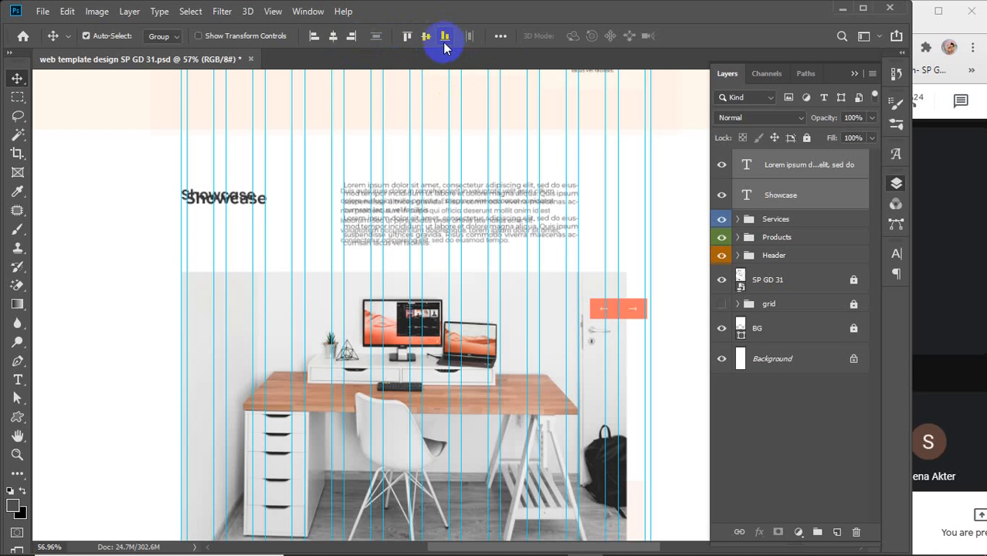
left_click(407, 37)
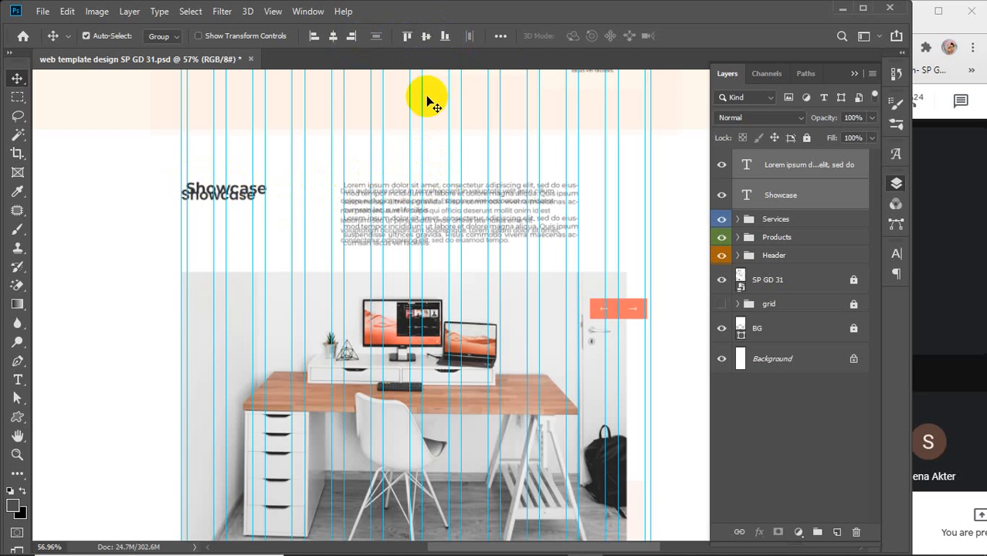
left_click(810, 185)
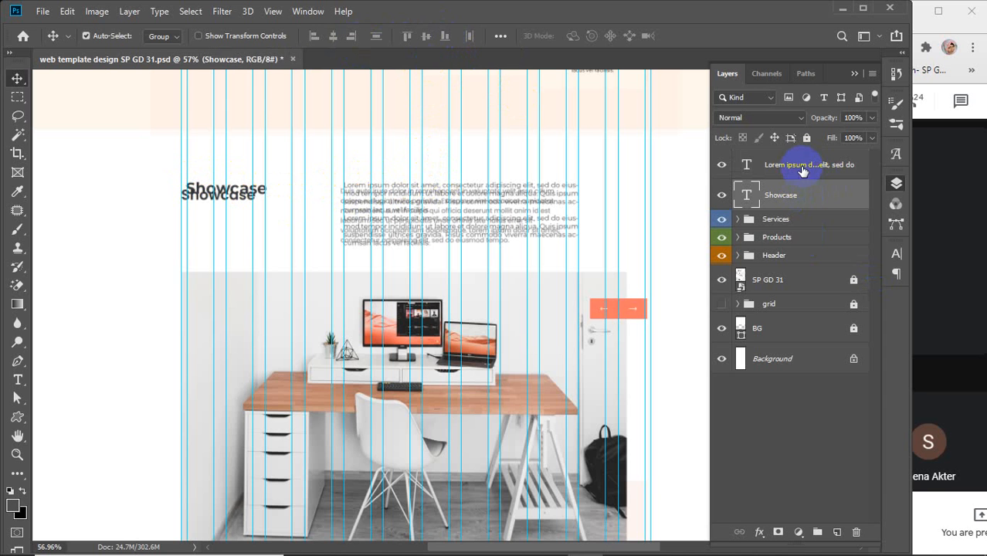
left_click(802, 169)
- Switch to the Chrome window with the attendance spreadsheets, widen it, and open a new browser tab
scroll(412, 381, "down", 3)
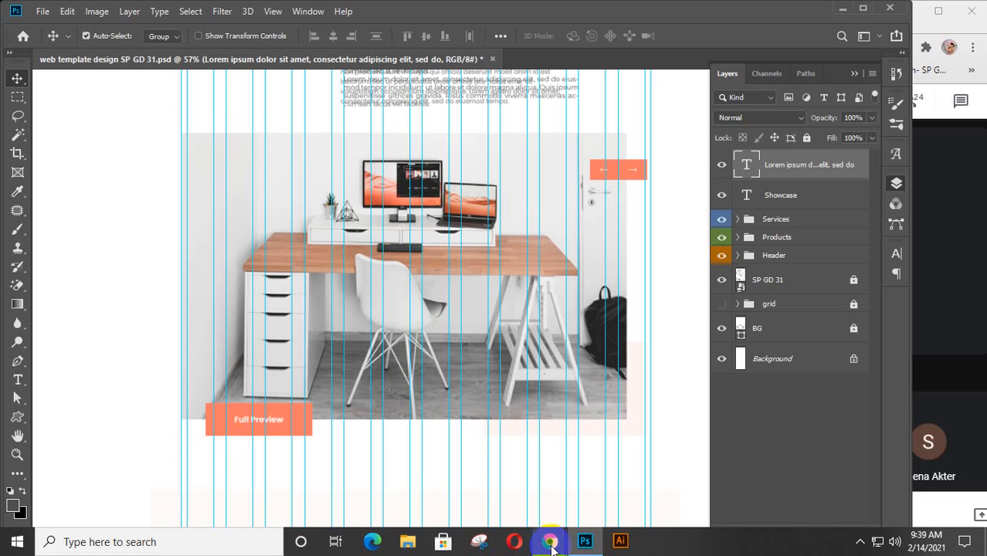
mouse_move(550, 541)
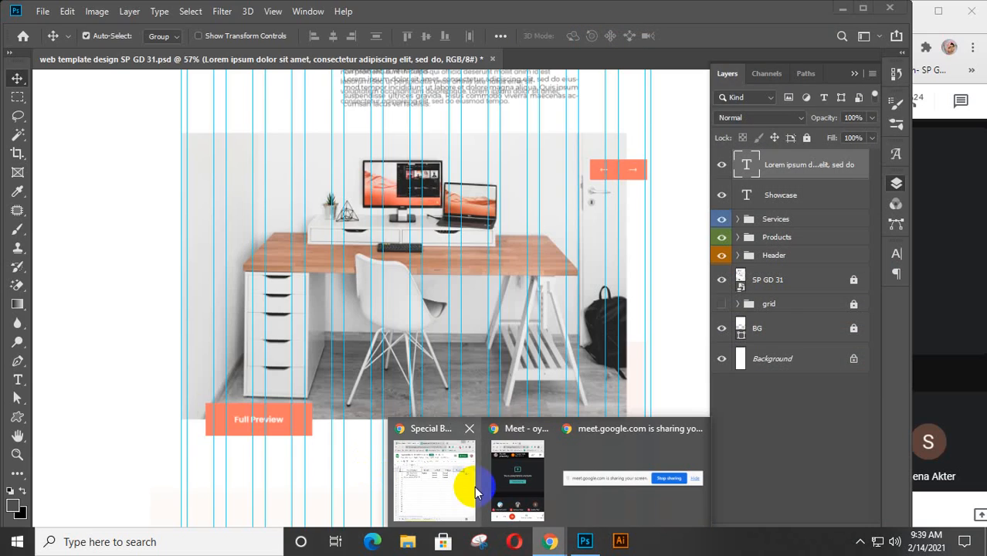
left_click(464, 487)
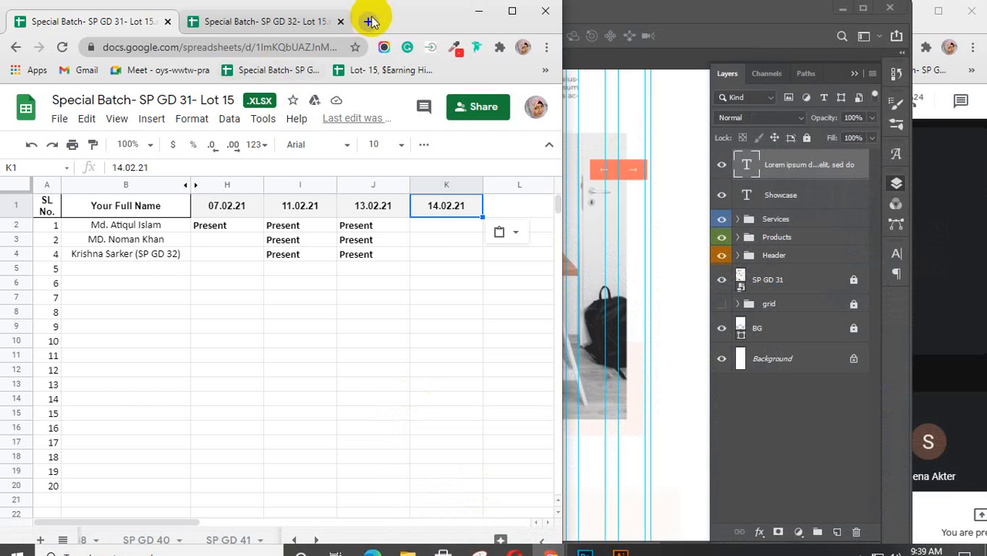
left_click_drag(563, 123, 796, 137)
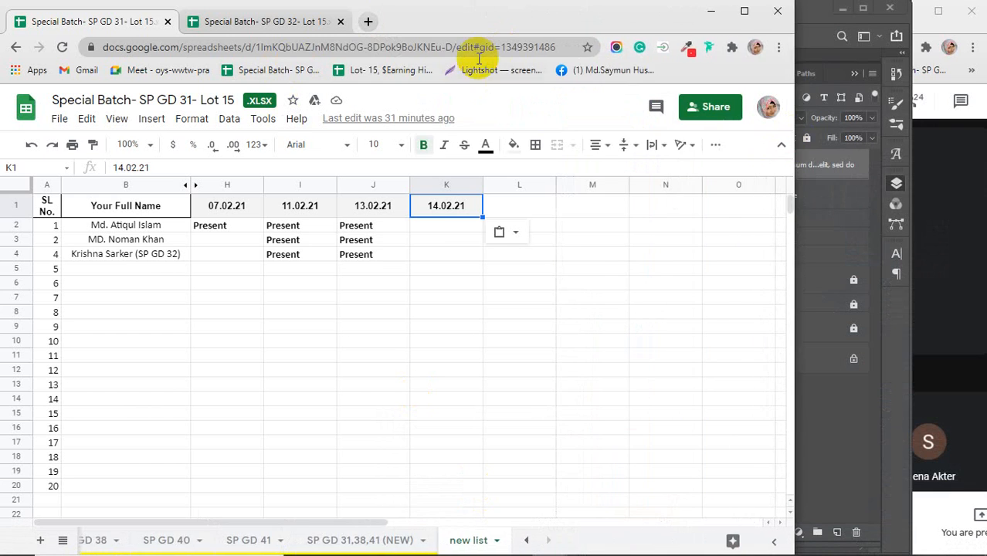
left_click(369, 22)
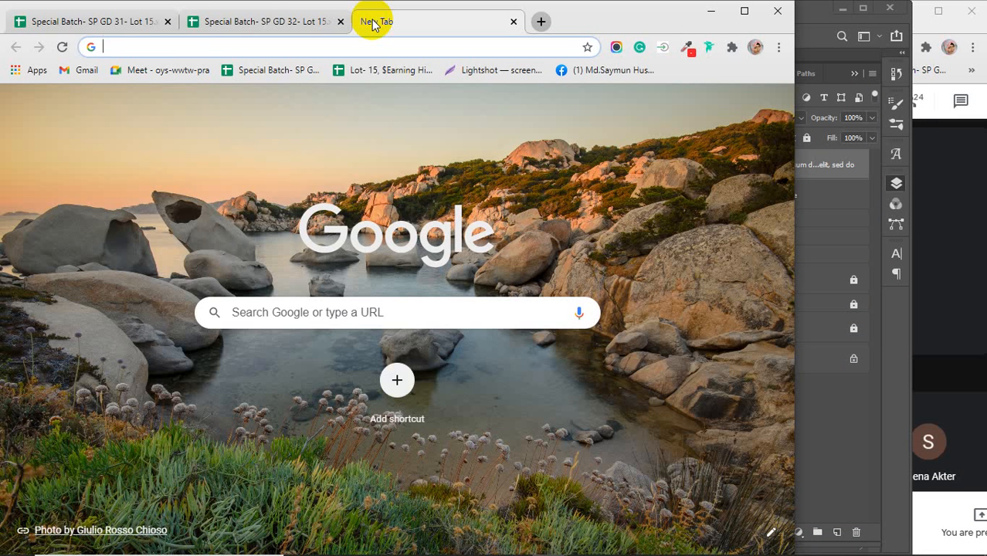
- Search Google for "workstation furniture" and show the image results
type("work")
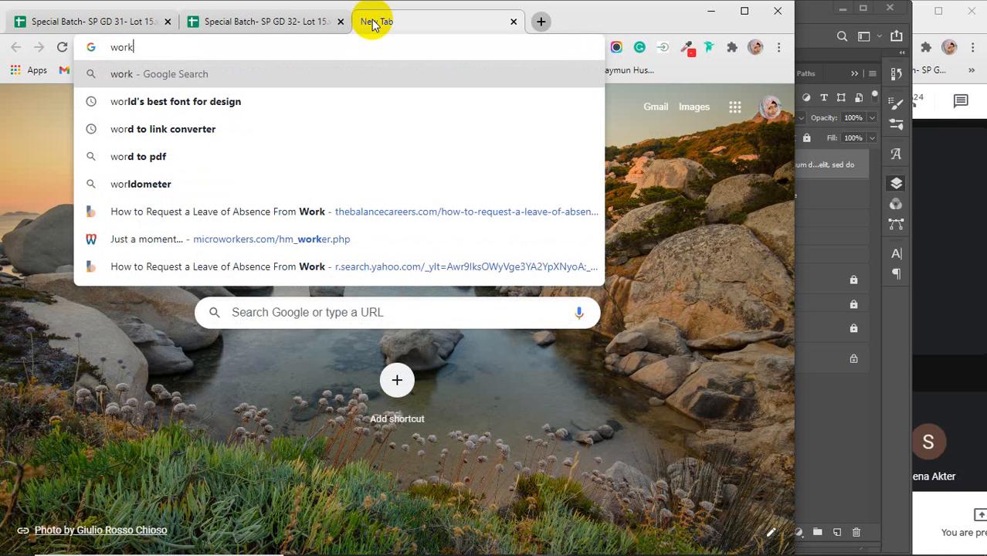
type("sta")
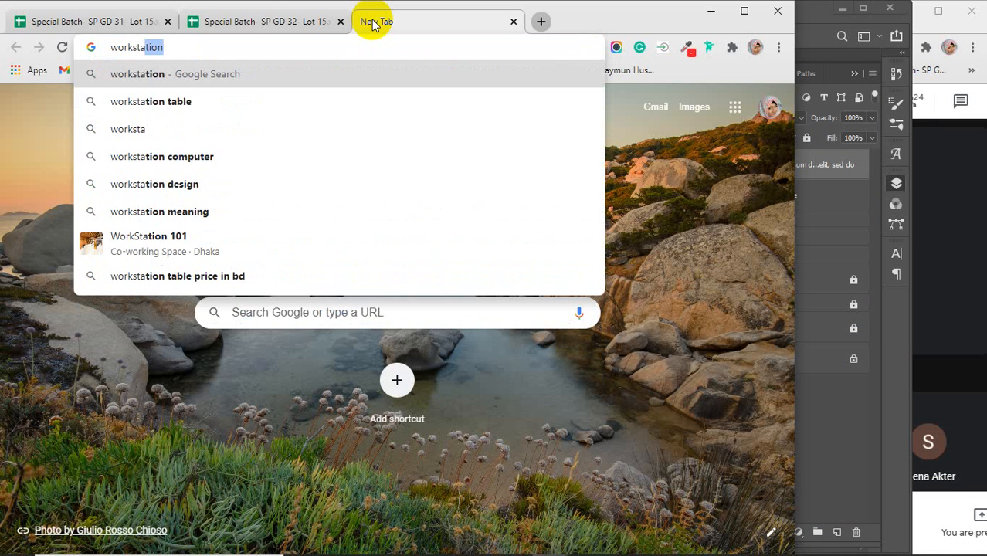
type("tion")
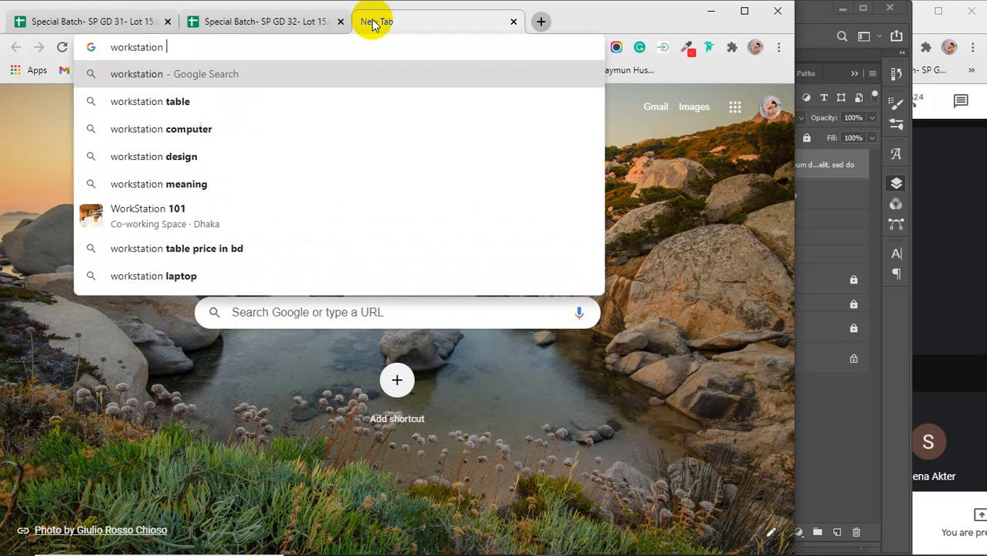
type(" fur")
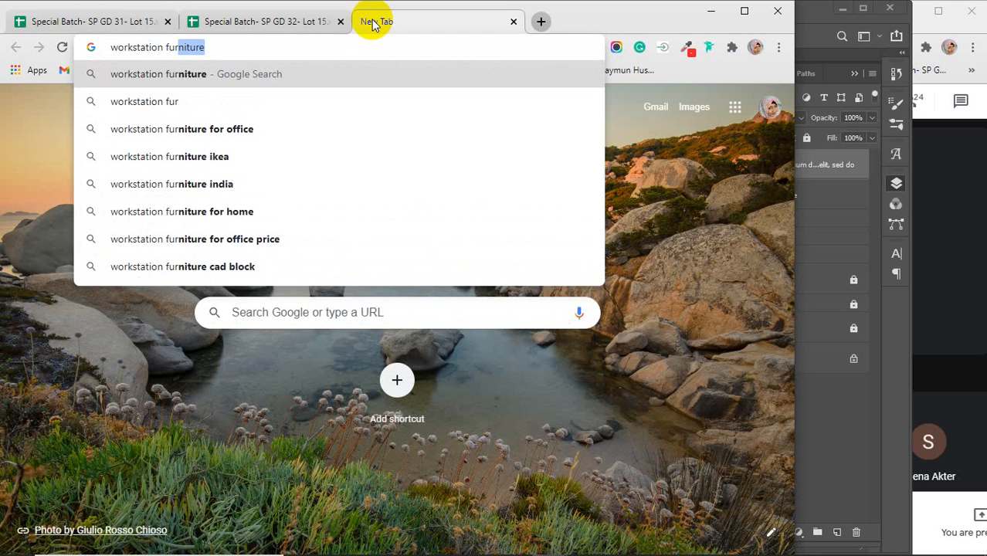
type("niture")
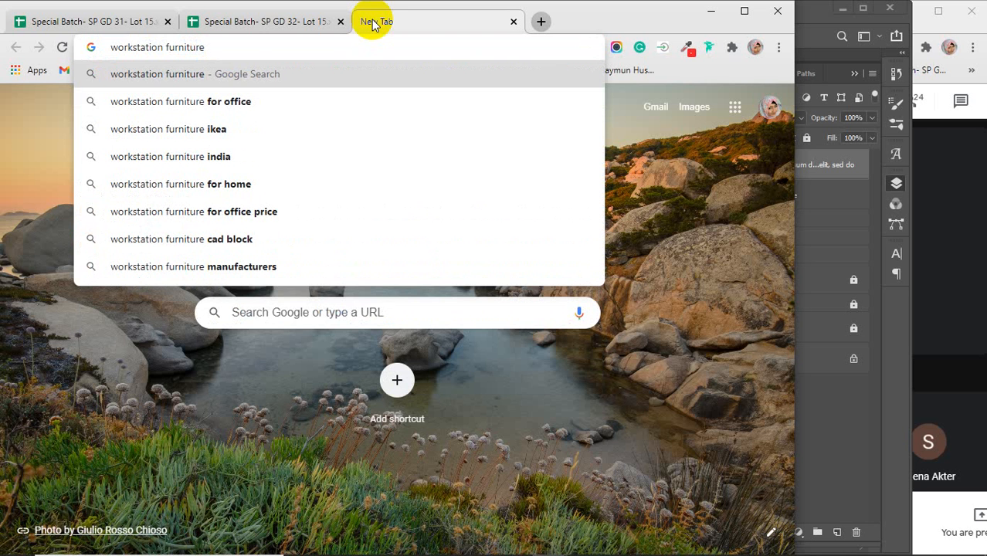
key("Return")
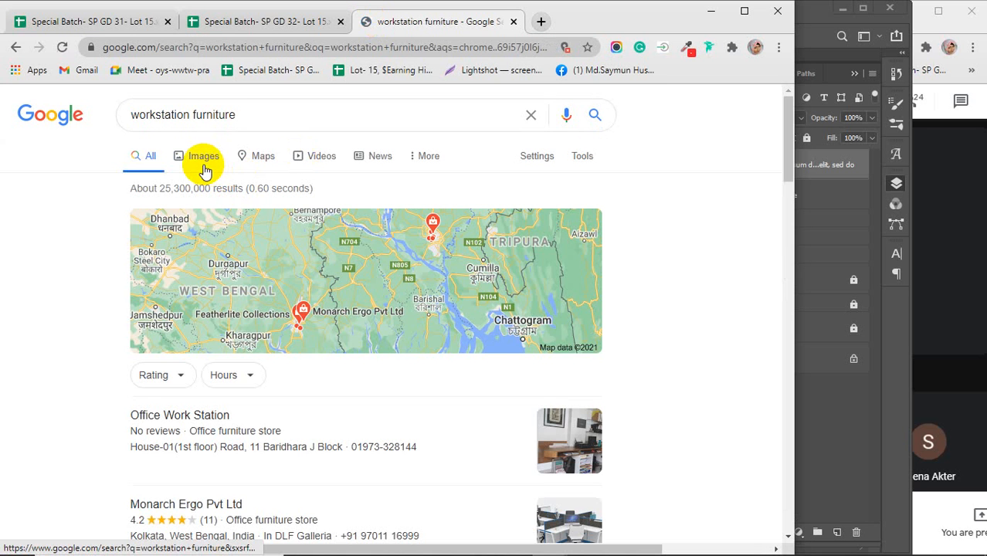
left_click(204, 167)
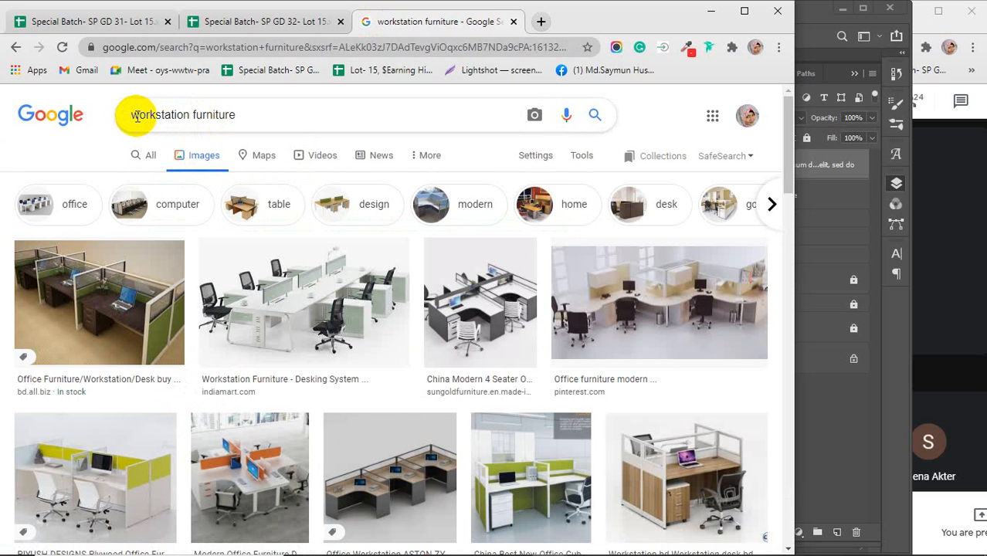
- Refine the image search to "personal workstation furniture"
left_click(131, 116)
type("perso")
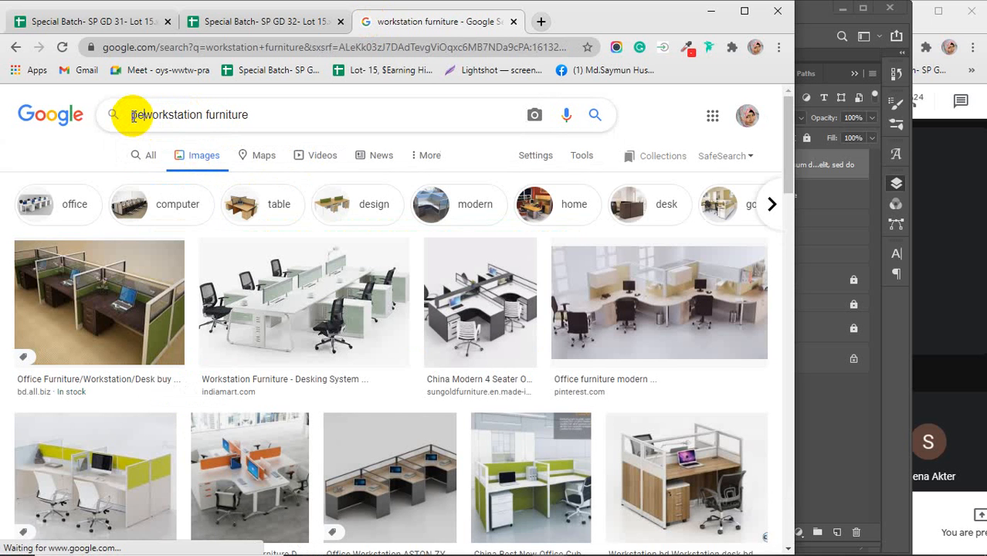
type("nal")
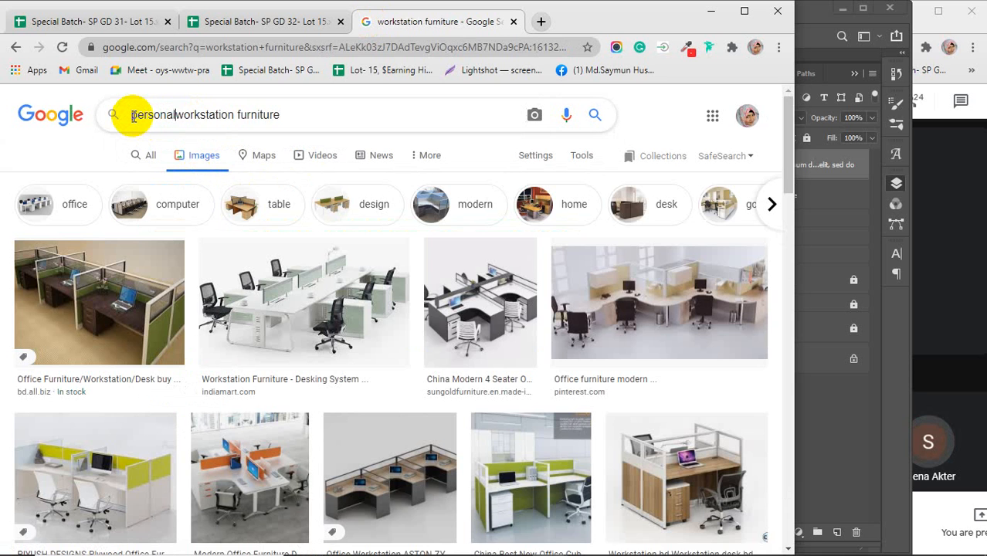
key("Return")
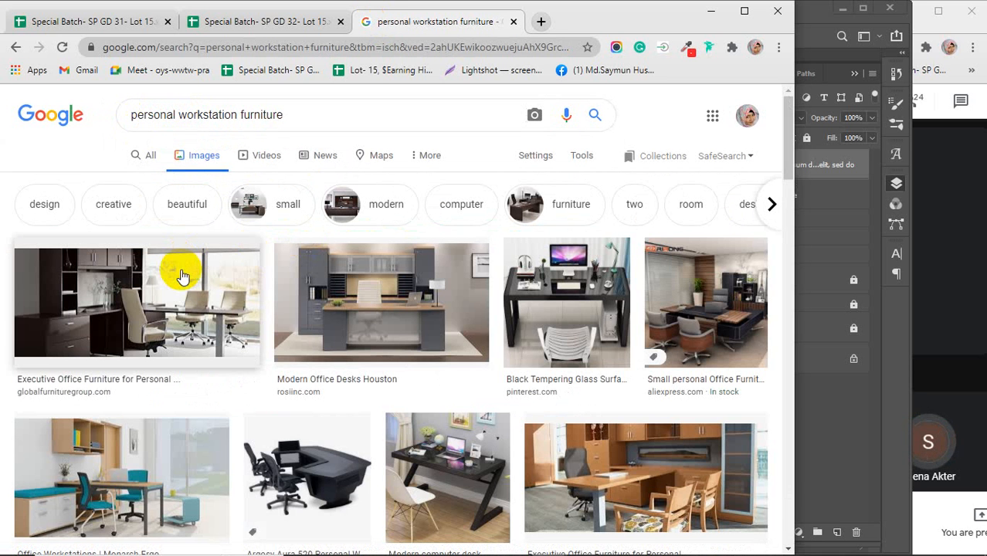
- Look through the personal workstation furniture images and preview the Good Housekeeping desk organization photo with its related images
scroll(182, 277, "down", 2)
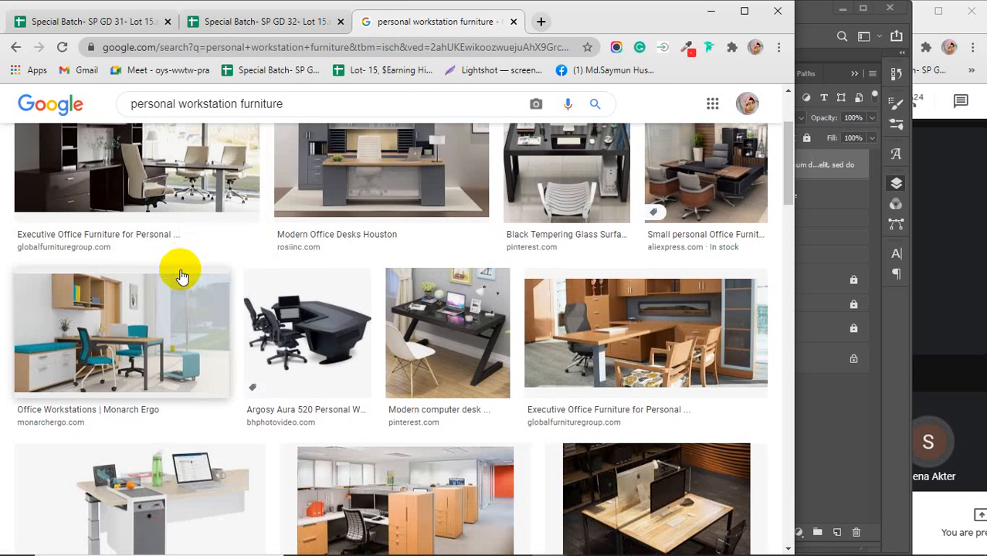
scroll(182, 277, "down", 4)
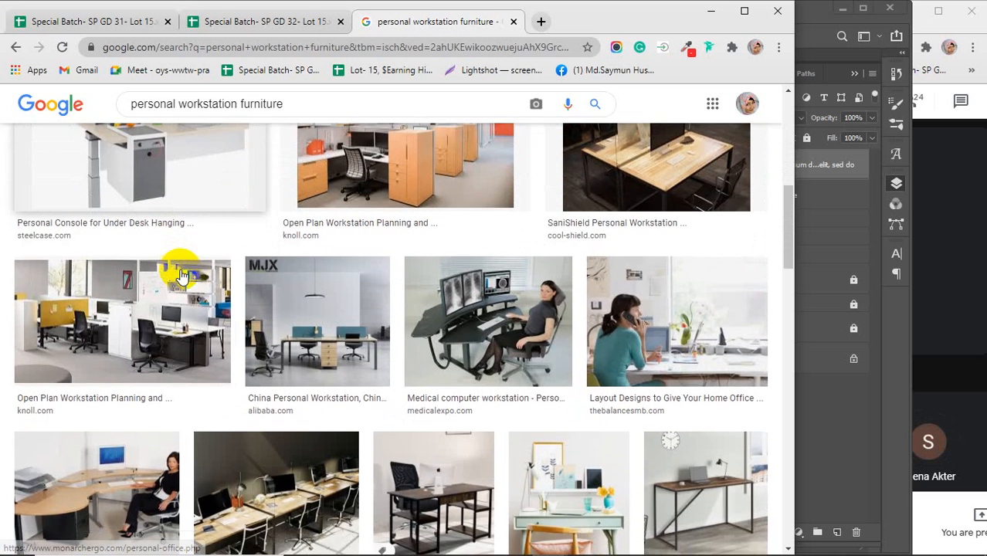
scroll(182, 277, "down", 4)
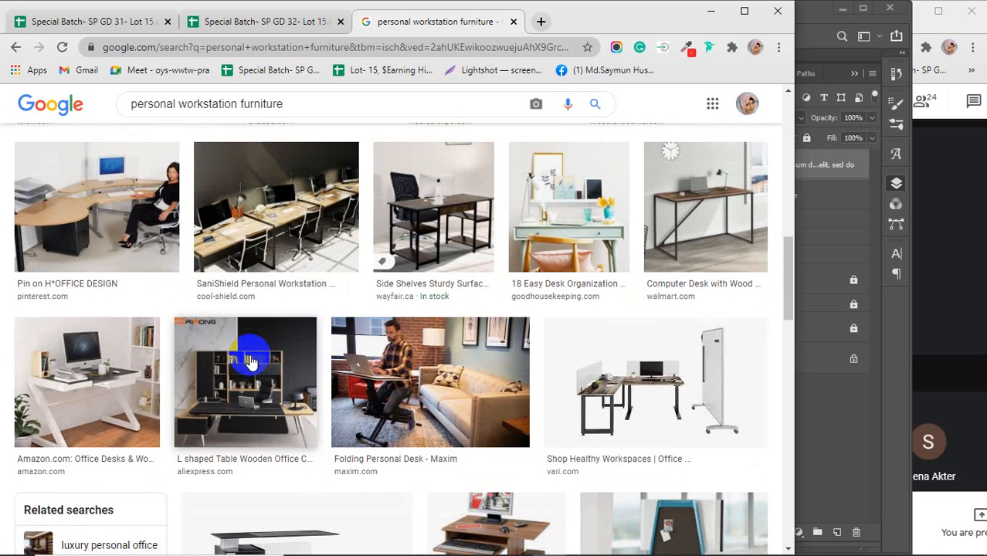
left_click(566, 229)
scroll(572, 313, "down", 5)
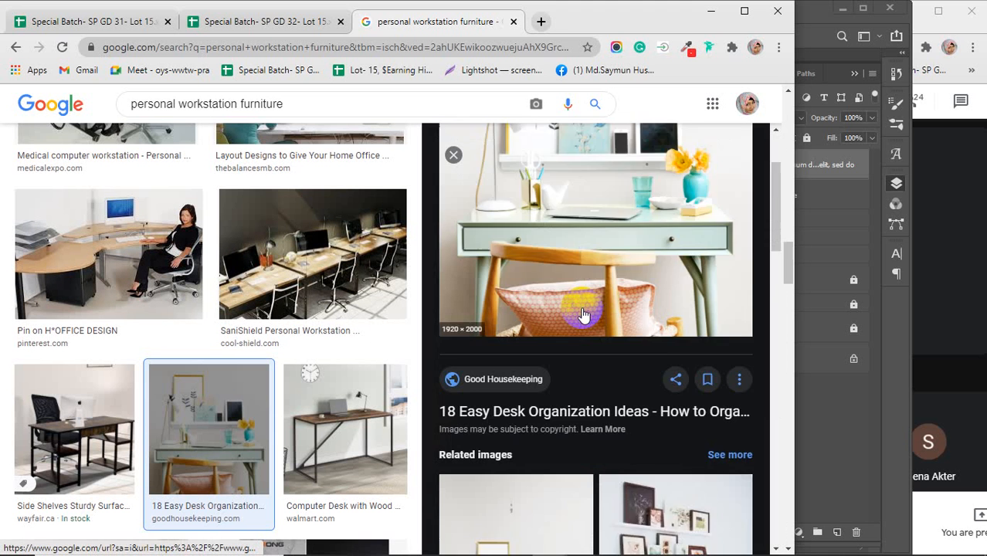
scroll(238, 343, "down", 3)
scroll(238, 348, "down", 5)
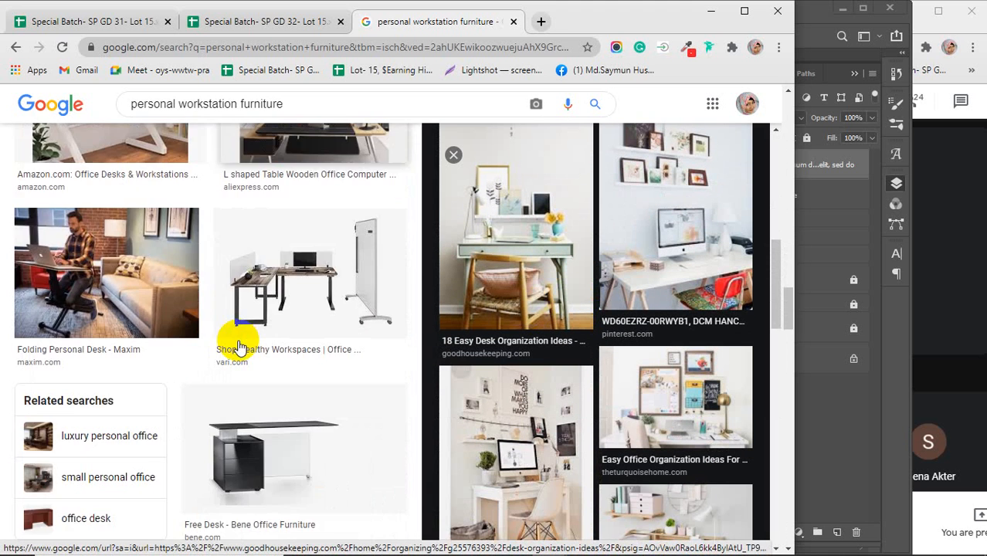
- Examine further workstation results and the related desk organization images for a suitable Showcase photo
scroll(238, 348, "down", 7)
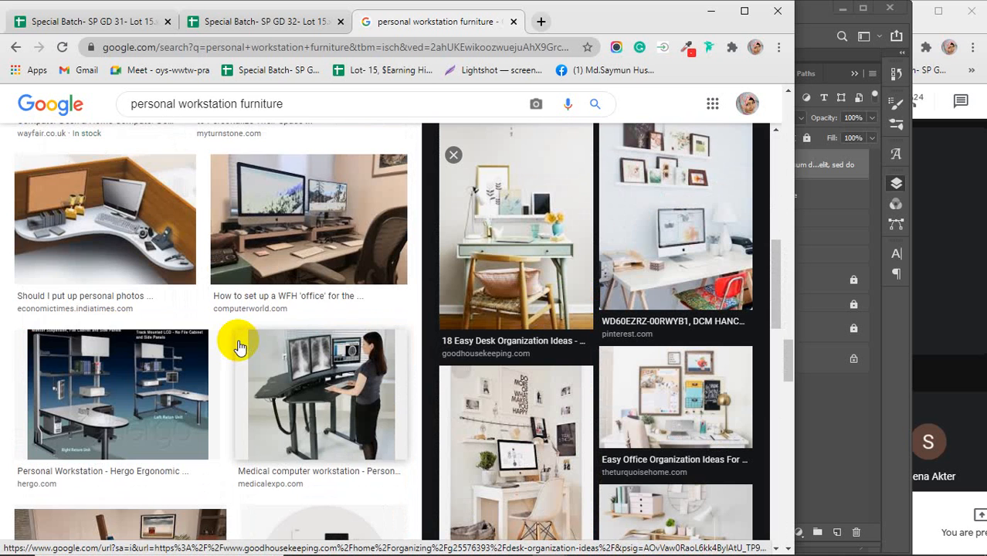
scroll(238, 347, "down", 6)
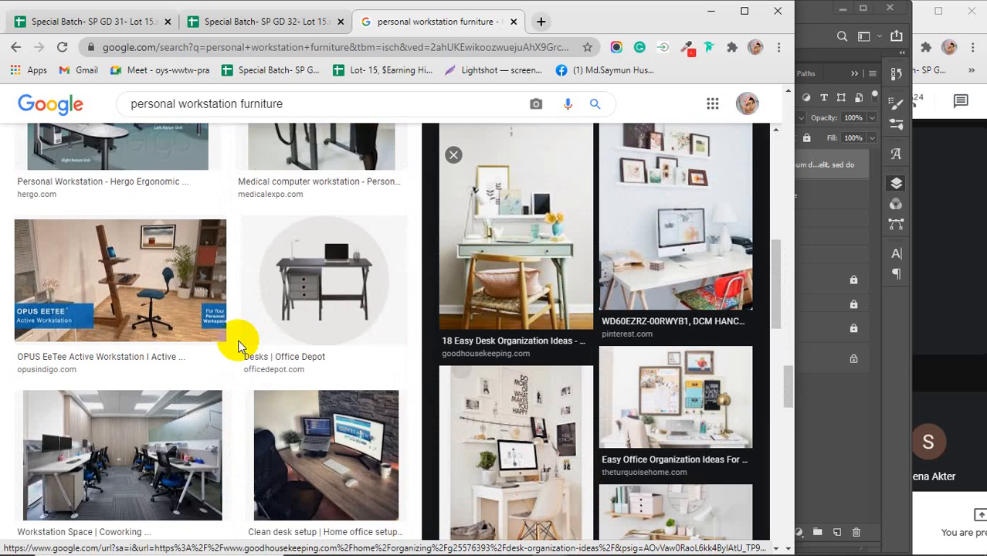
scroll(238, 348, "down", 6)
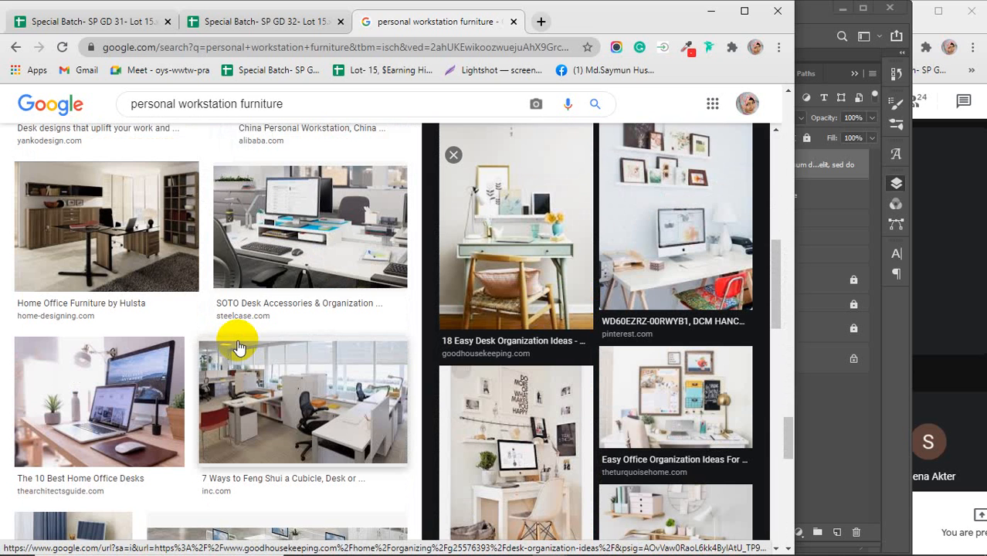
scroll(238, 348, "down", 4)
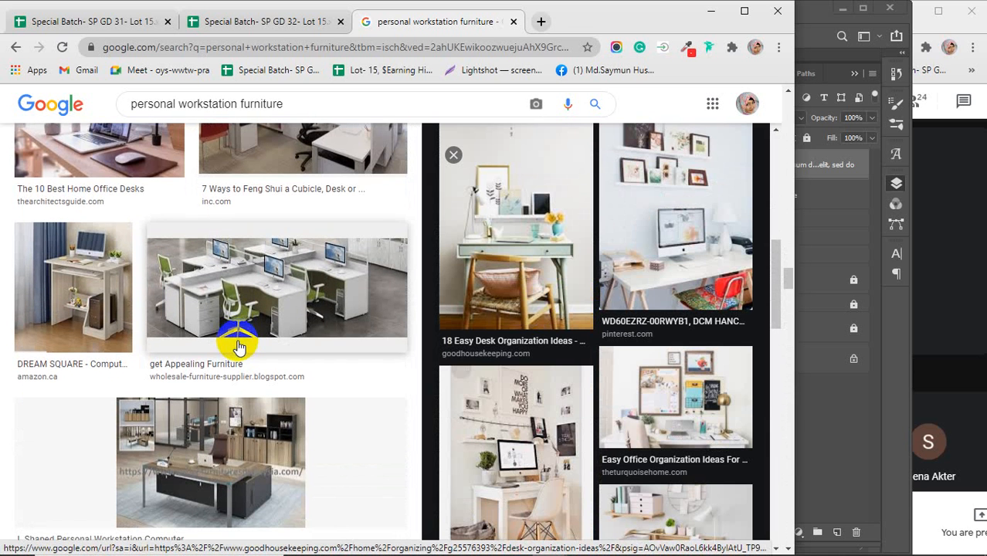
scroll(535, 336, "down", 3)
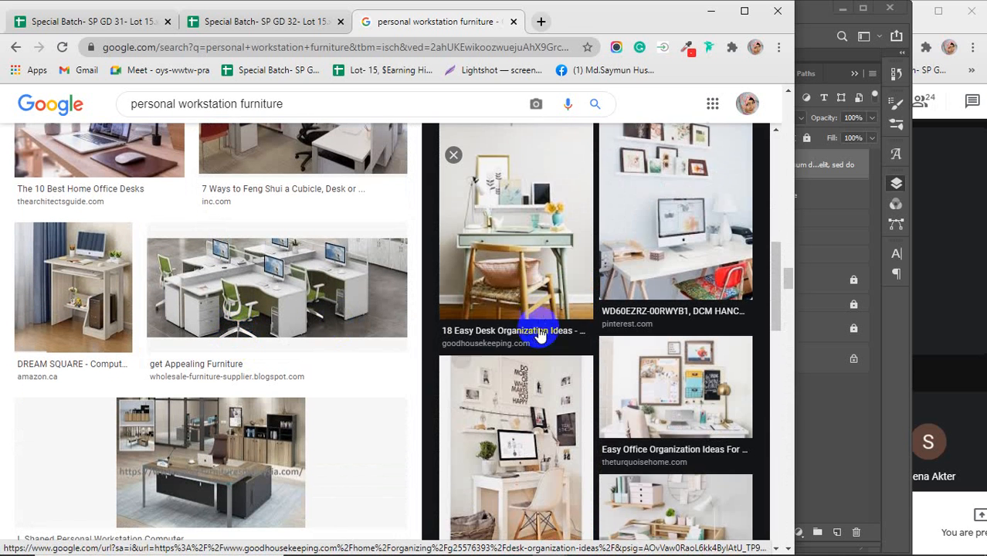
scroll(541, 333, "down", 1)
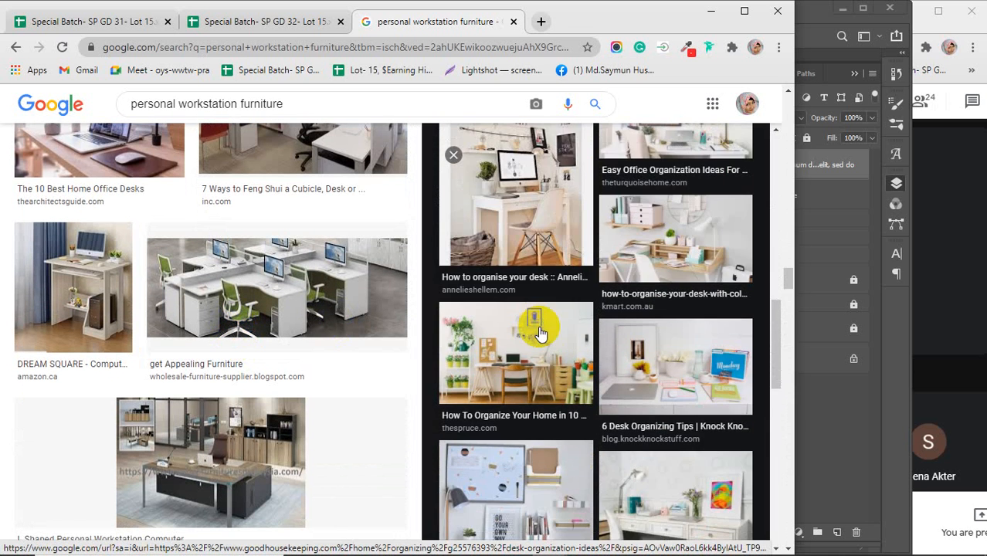
scroll(678, 374, "down", 2)
- Preview the Barn and Willow white desk photo and compare its related images with more of the workstation results
left_click(666, 370)
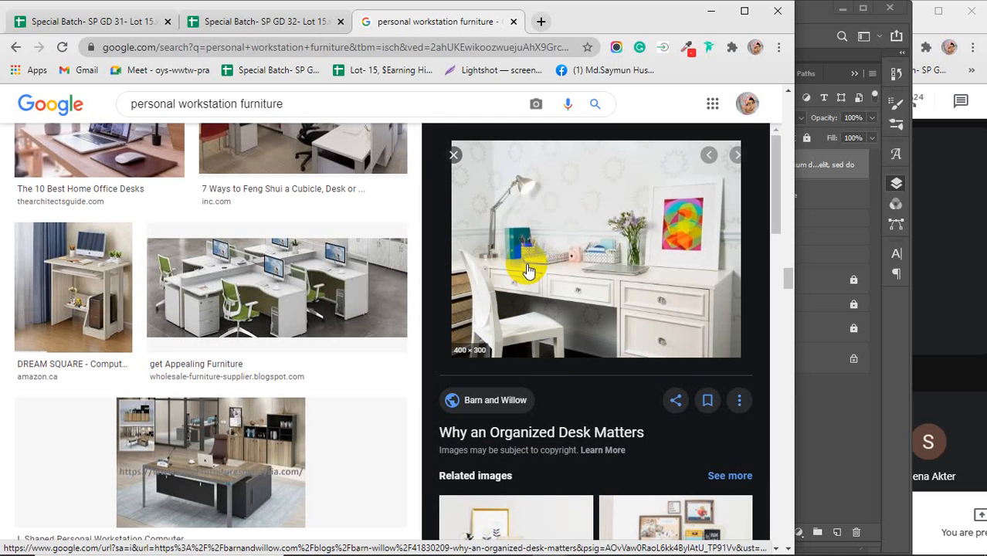
scroll(529, 270, "down", 4)
scroll(529, 271, "down", 4)
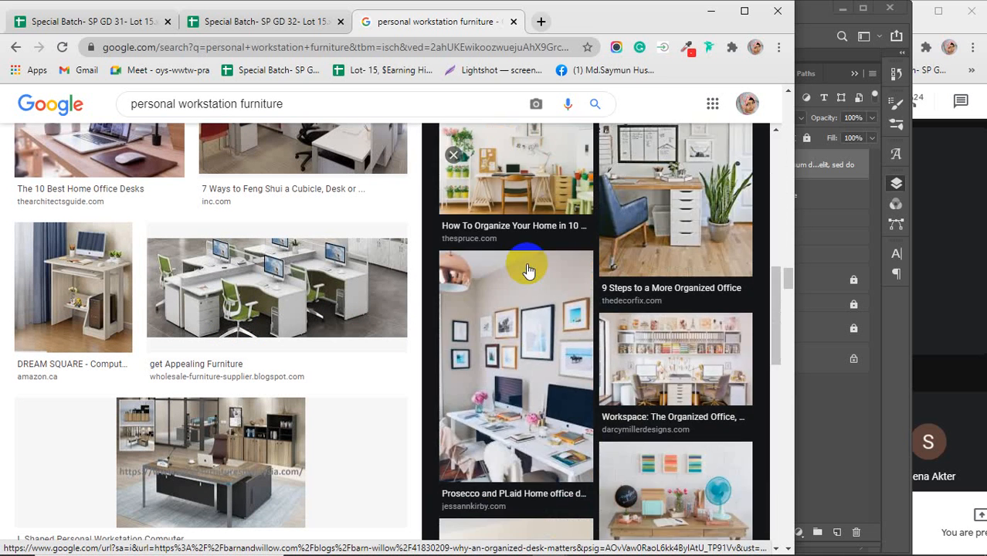
scroll(302, 329, "down", 3)
scroll(302, 329, "down", 7)
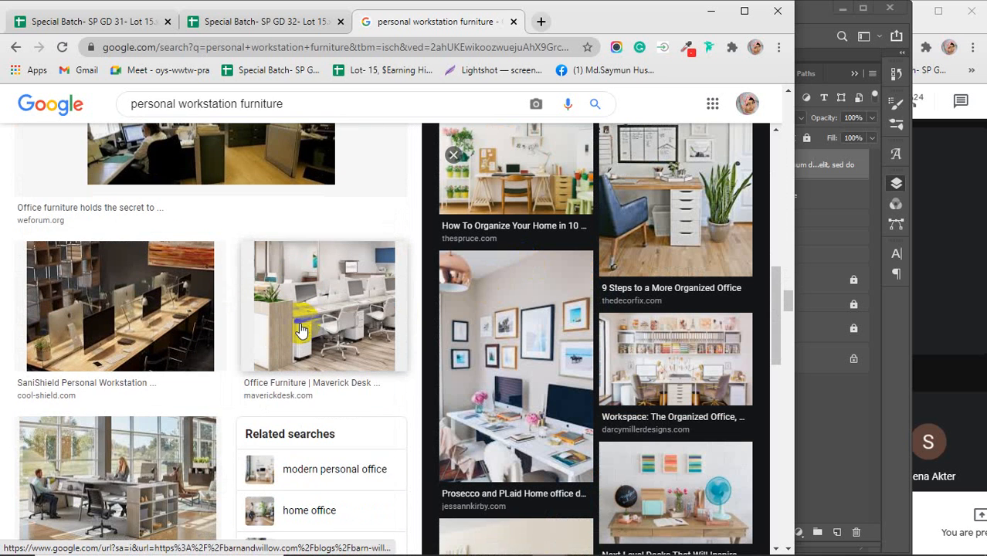
scroll(301, 330, "down", 12)
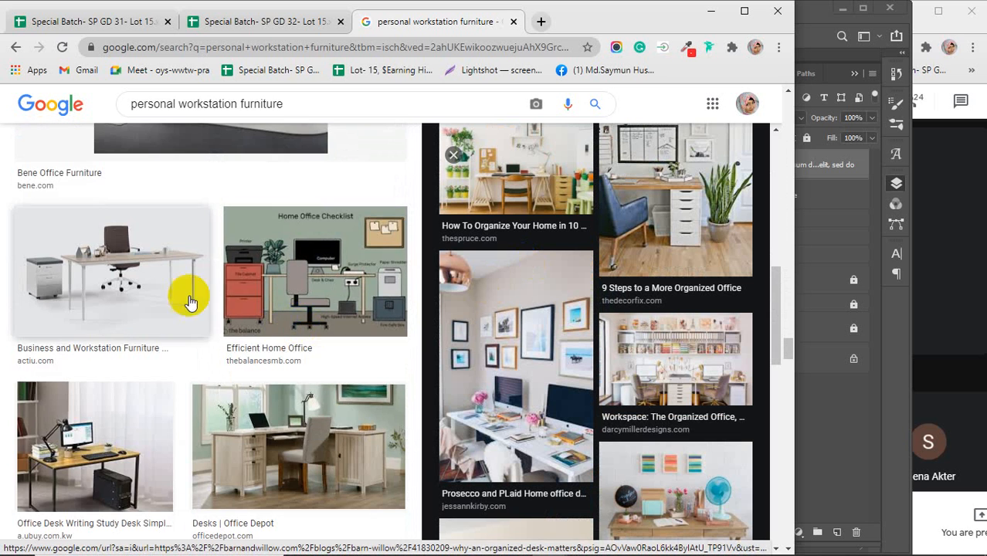
scroll(261, 295, "down", 7)
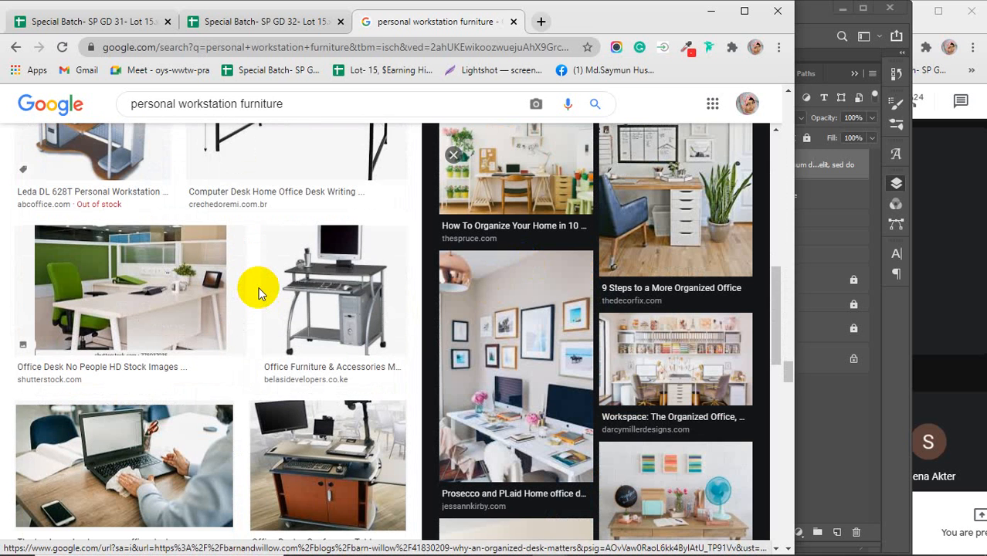
scroll(258, 292, "down", 3)
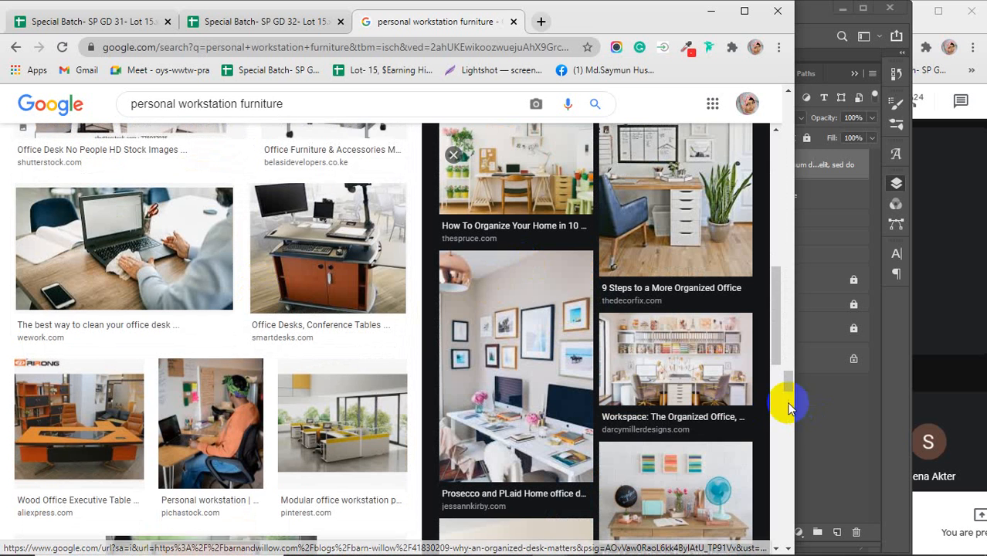
- Return to the first results, preview the black tempered glass desk photo from Pinterest, and examine its related images
left_click_drag(788, 386, 788, 115)
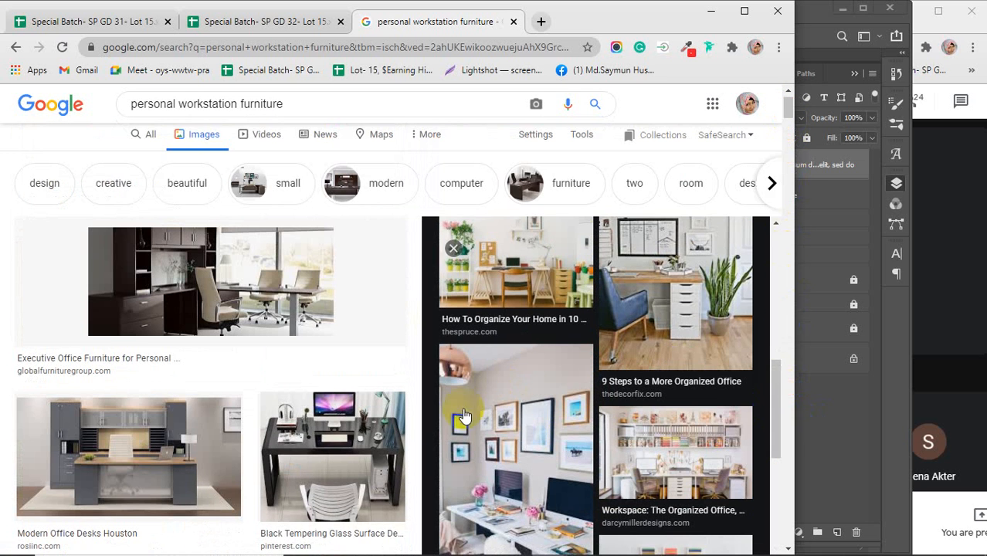
left_click(326, 452)
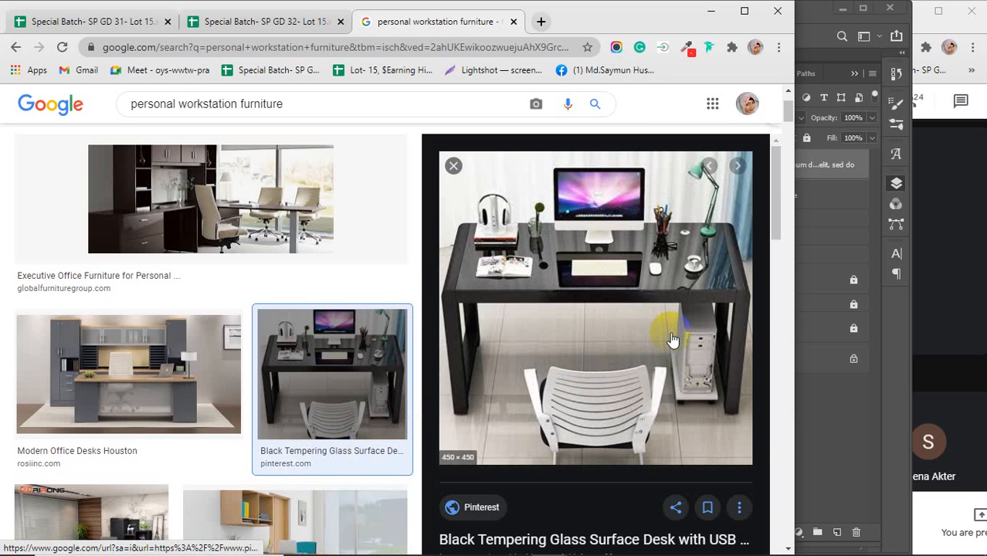
scroll(672, 340, "down", 5)
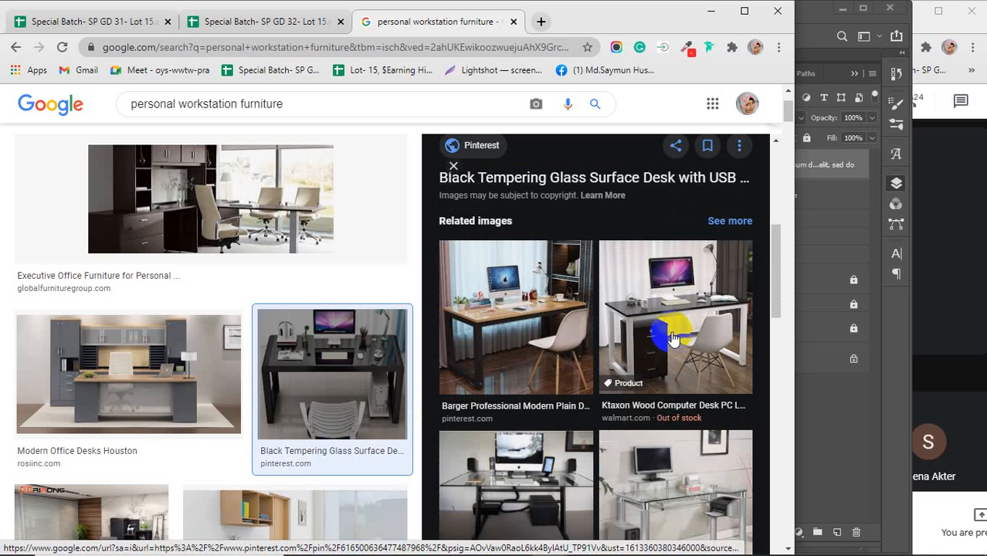
scroll(536, 324, "down", 4)
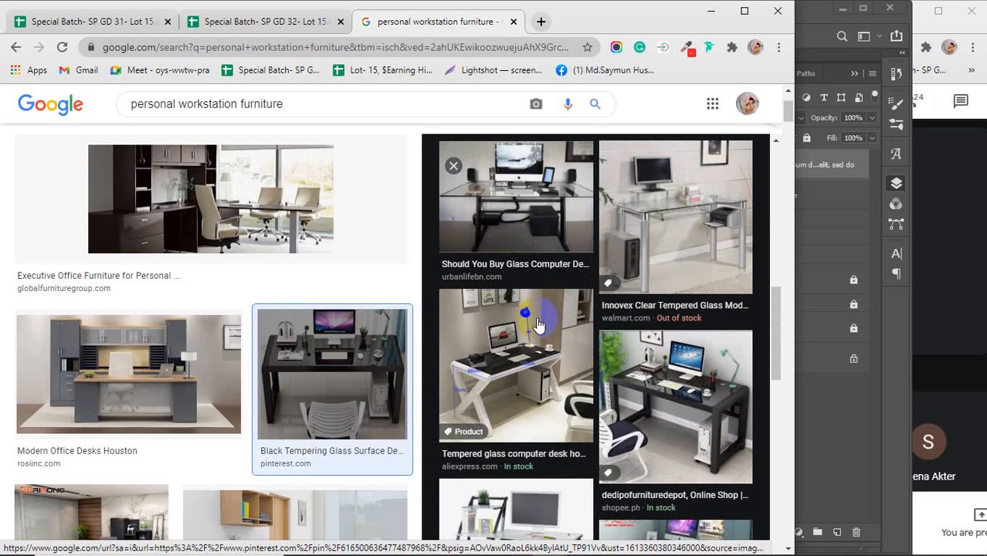
scroll(538, 326, "down", 4)
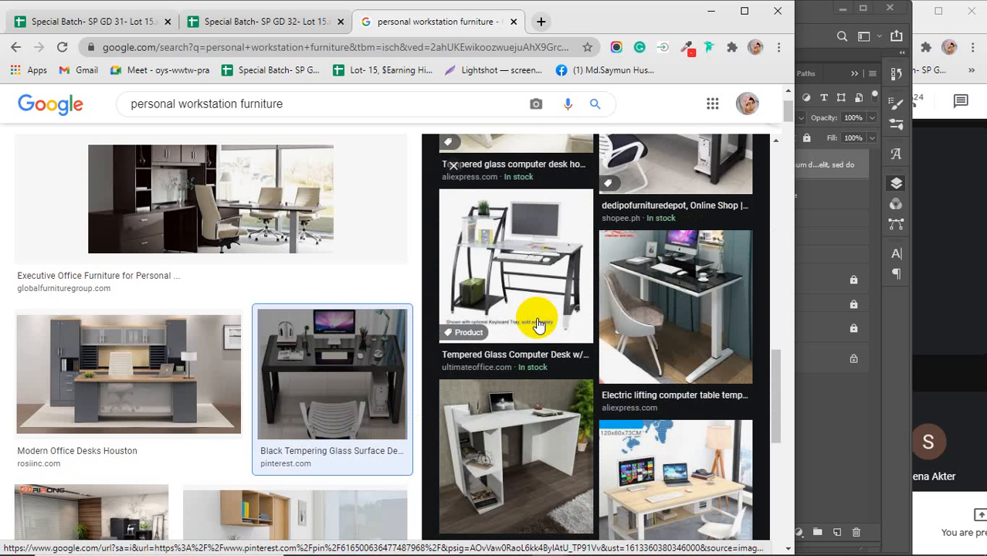
scroll(539, 325, "down", 2)
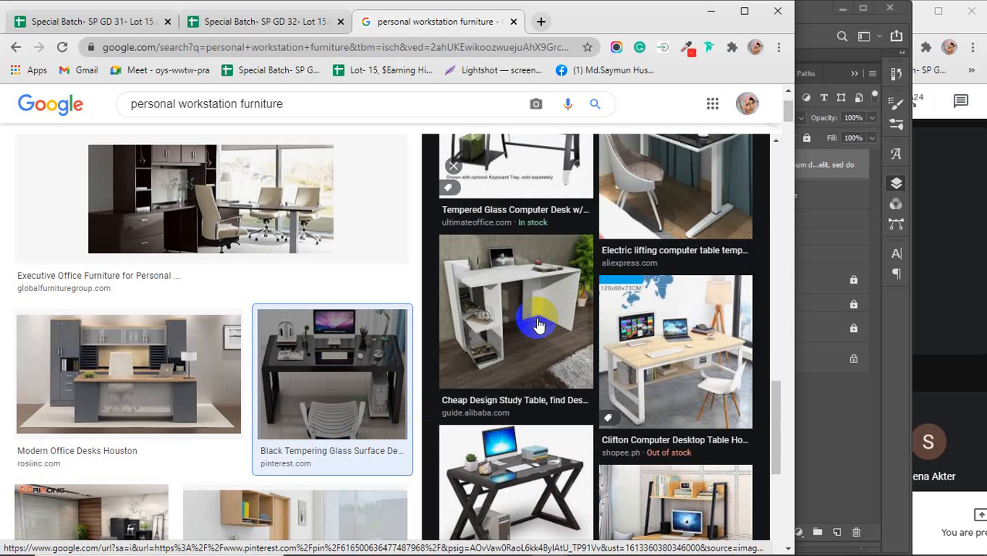
scroll(539, 326, "down", 1)
scroll(538, 324, "up", 15)
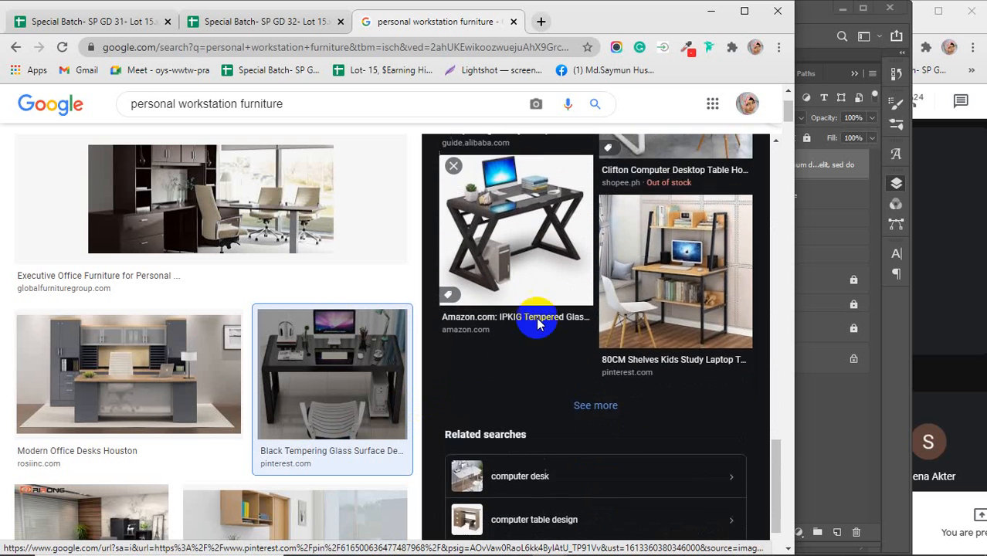
scroll(538, 324, "up", 1)
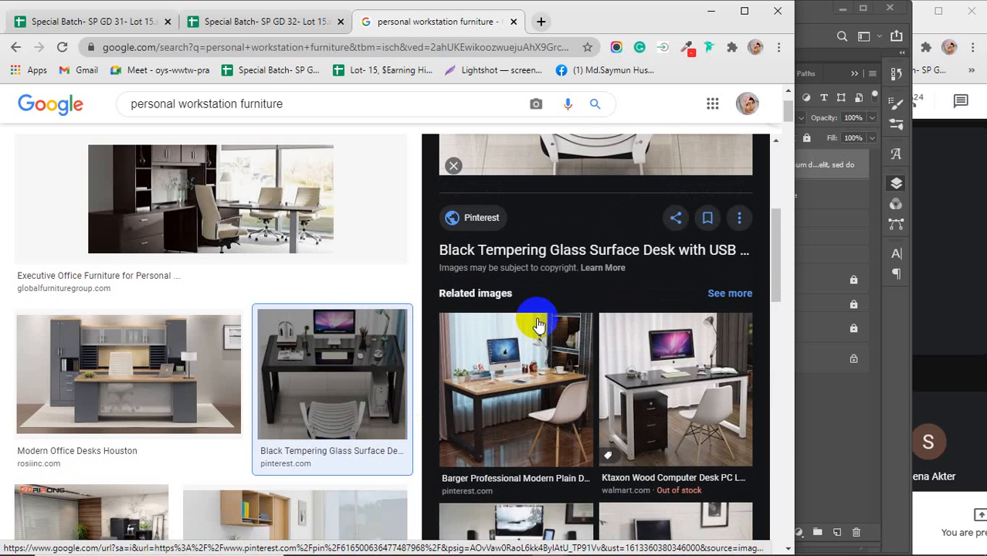
scroll(538, 324, "up", 4)
scroll(538, 324, "down", 5)
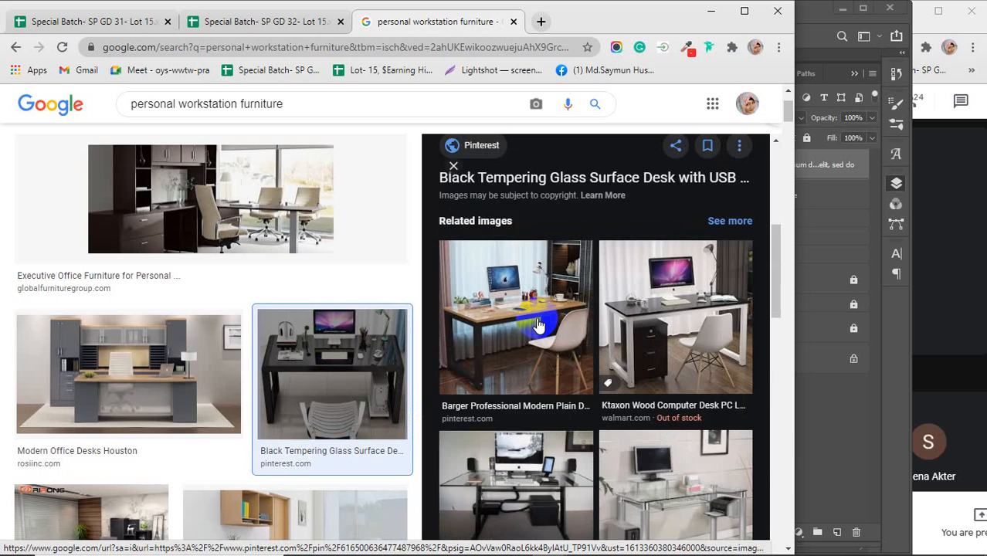
scroll(538, 324, "up", 5)
- Save the black glass desk photo to the Desktop as a JPEG image under its suggested file name
right_click(593, 292)
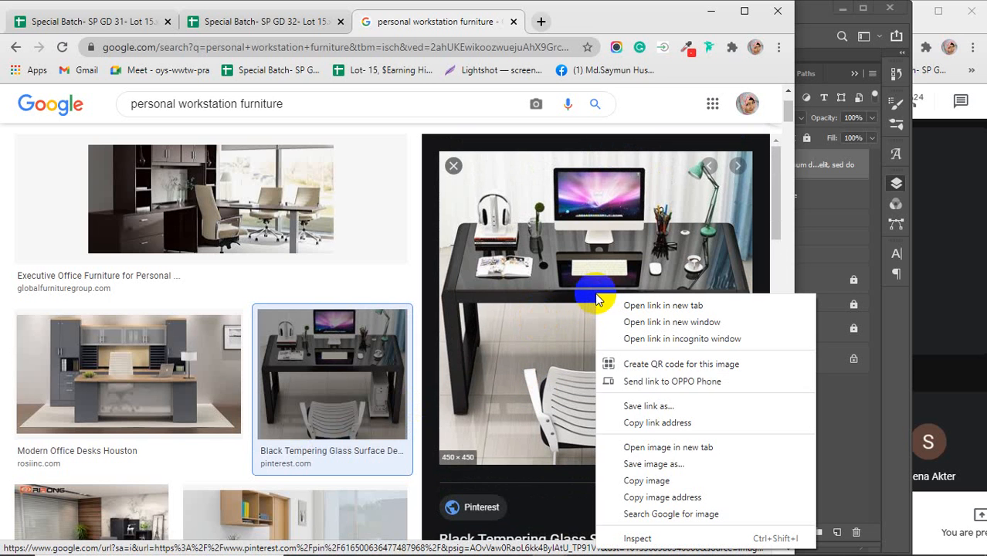
left_click(645, 464)
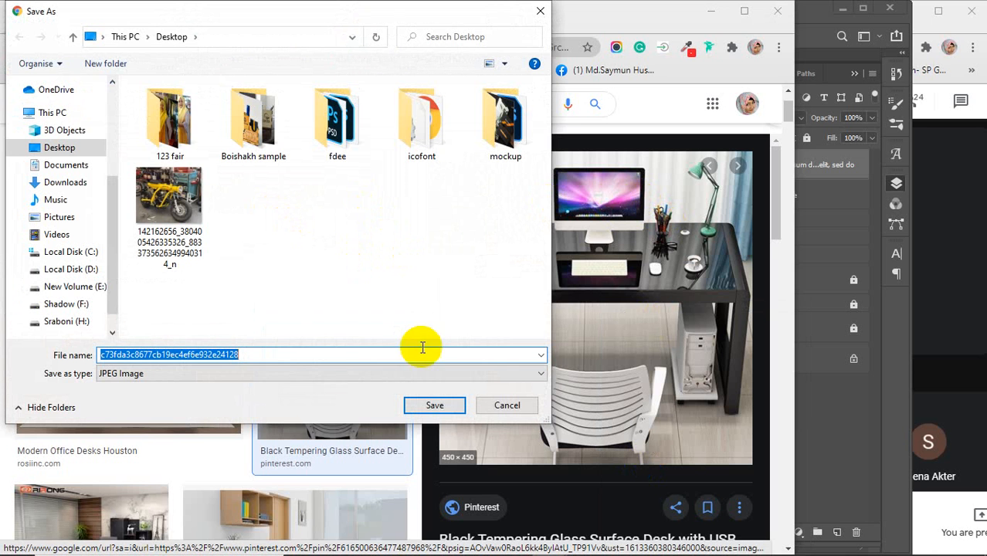
left_click(445, 404)
- Switch to Photoshop and place the saved black desk photo from the Desktop folder into the web template document
left_click(710, 10)
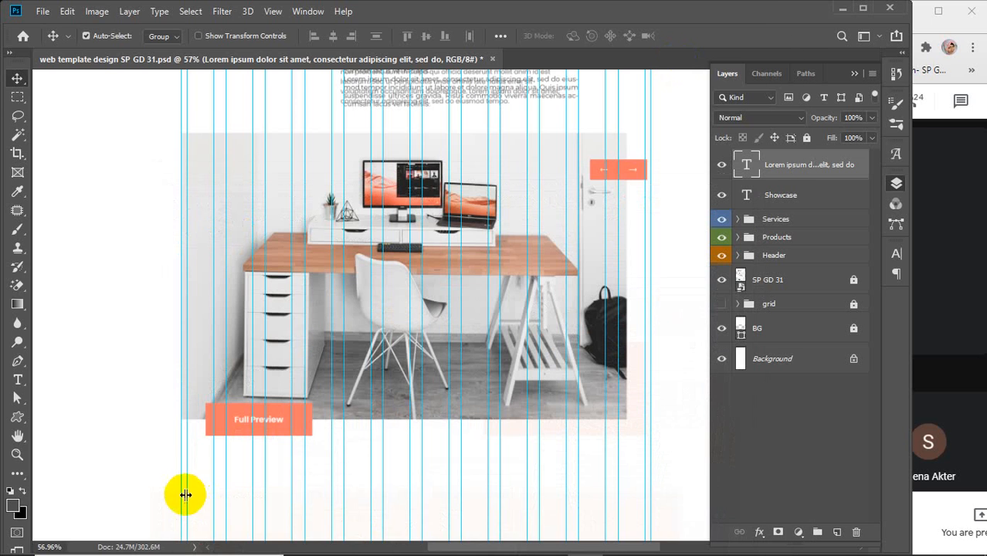
left_click(408, 541)
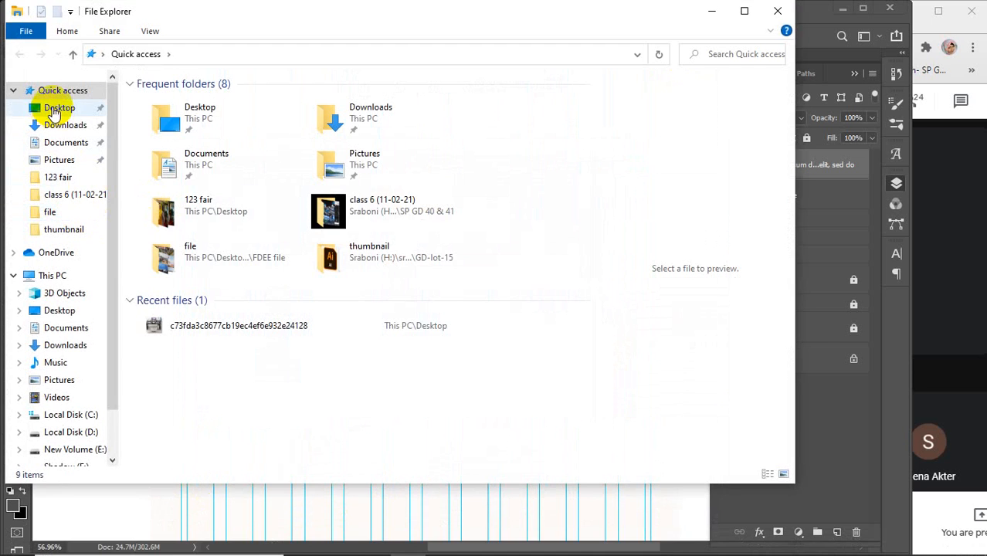
left_click(60, 107)
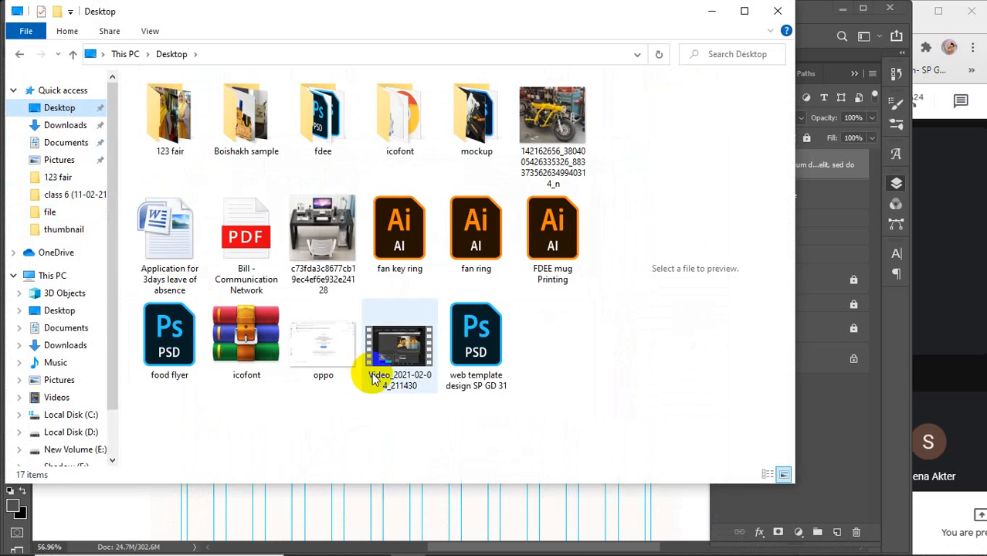
left_click_drag(322, 225, 603, 227)
left_click_drag(726, 124, 521, 258)
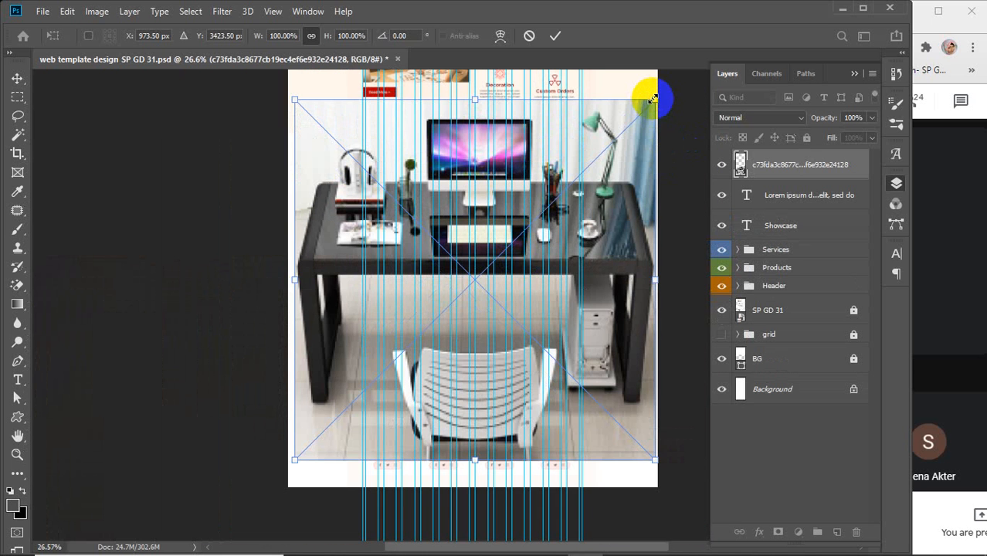
- Scale the placed black desk photo to 71.57% width and 51.73% height and position it over the reference Showcase photo
left_click_drag(654, 98, 532, 291)
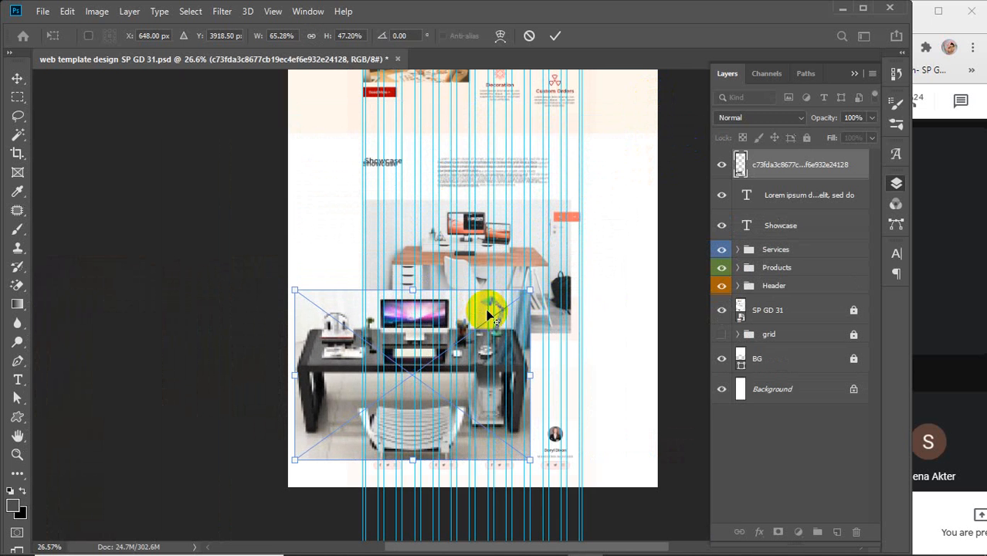
scroll(487, 317, "up", 5)
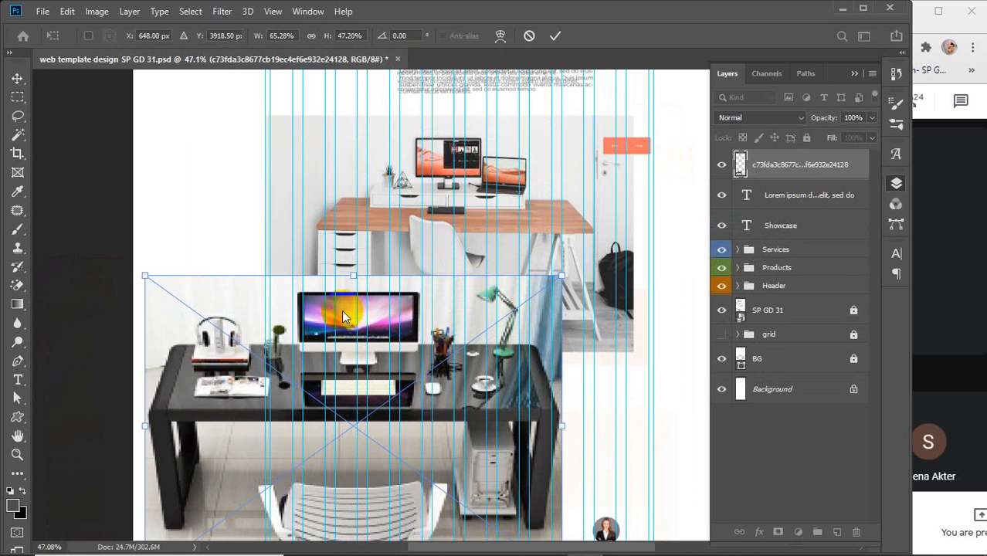
left_click_drag(341, 310, 459, 153)
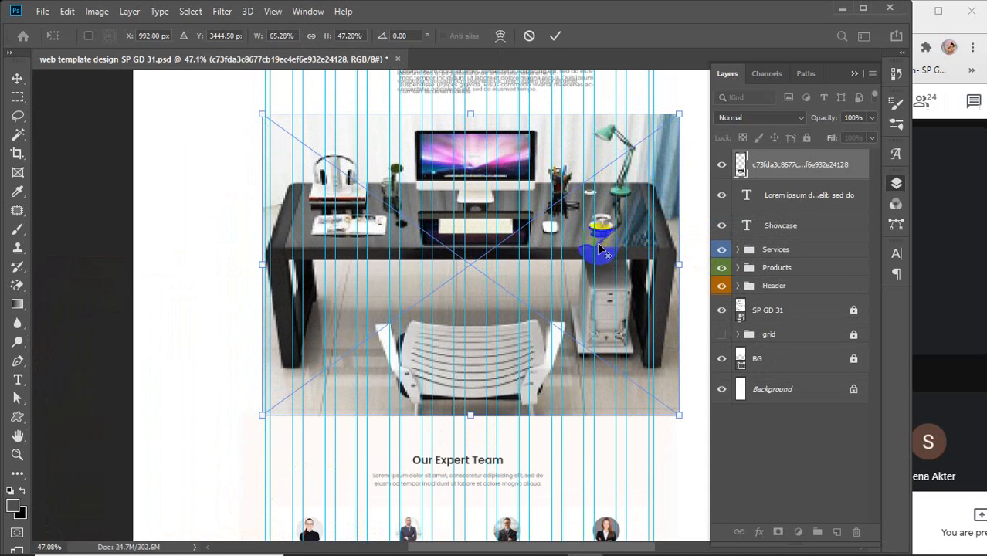
scroll(592, 231, "down", 3)
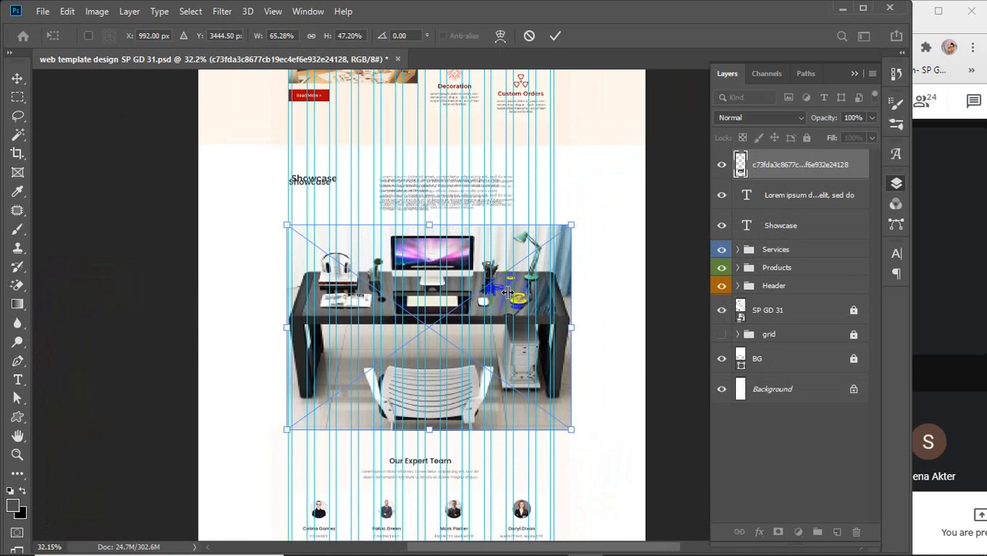
key("ctrl+z")
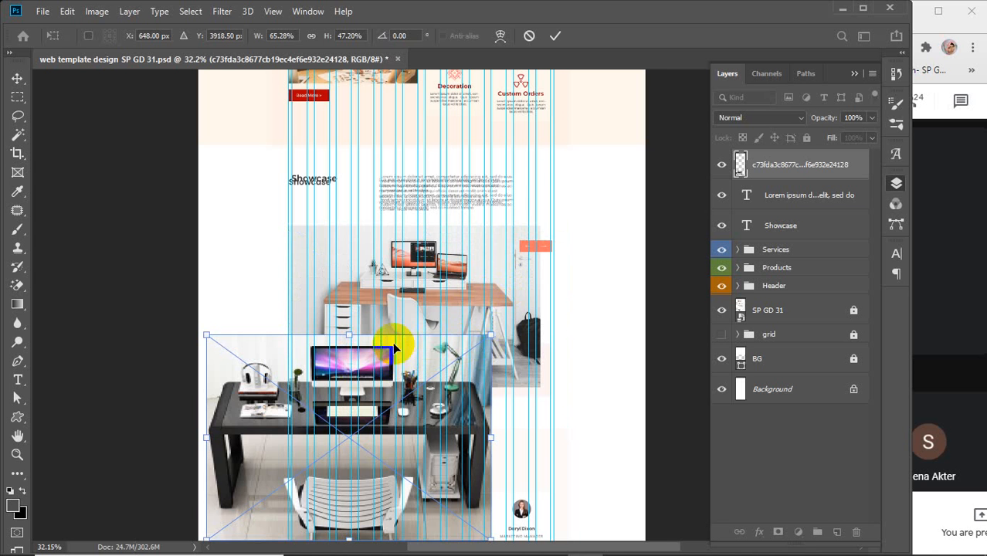
left_click_drag(388, 352, 442, 241)
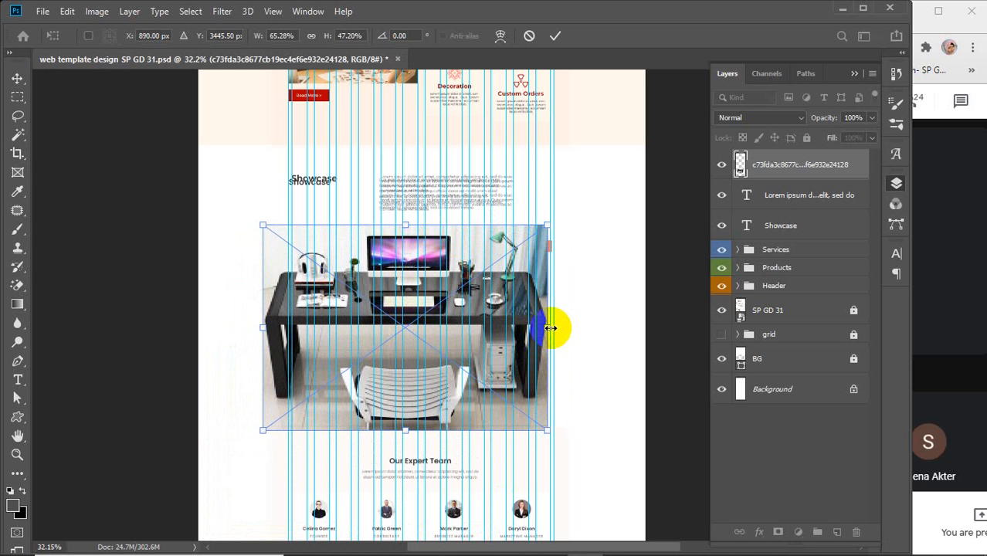
left_click_drag(550, 329, 578, 331)
mouse_move(492, 332)
left_mouse_down()
mouse_move(508, 334)
mouse_move(494, 330)
left_mouse_up()
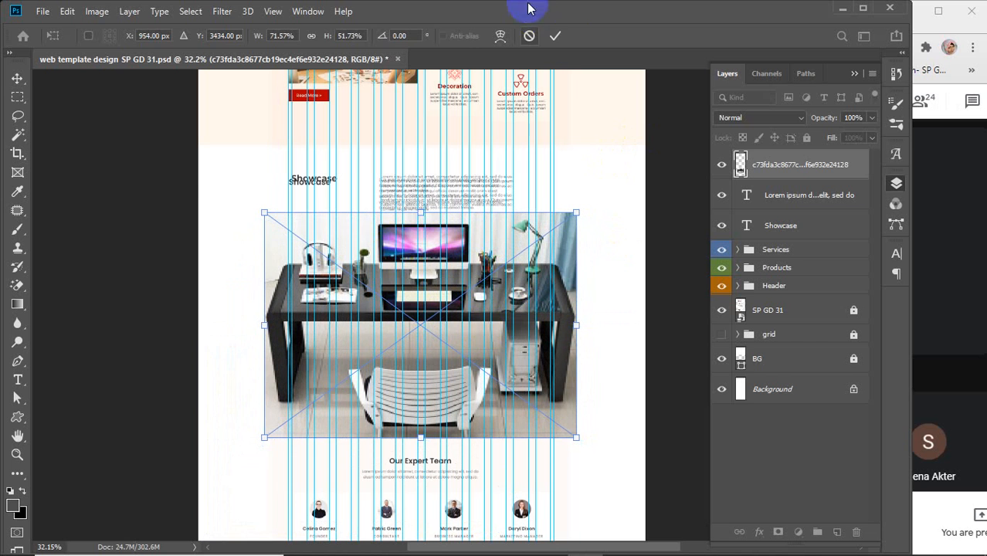
left_click(555, 35)
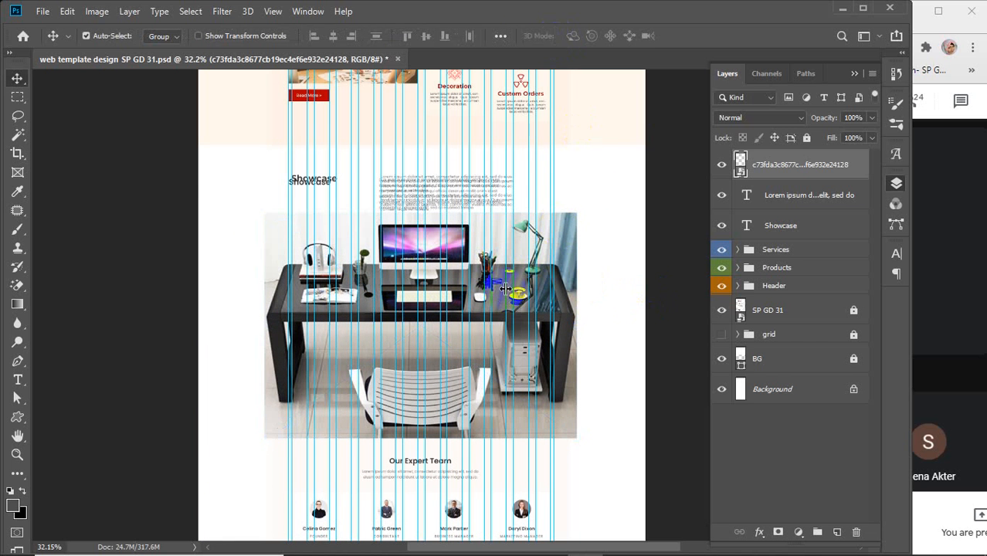
- Compare the black desk photo with the reference image beneath it and reduce its height to 49.39% from the lower edge
left_click(722, 165)
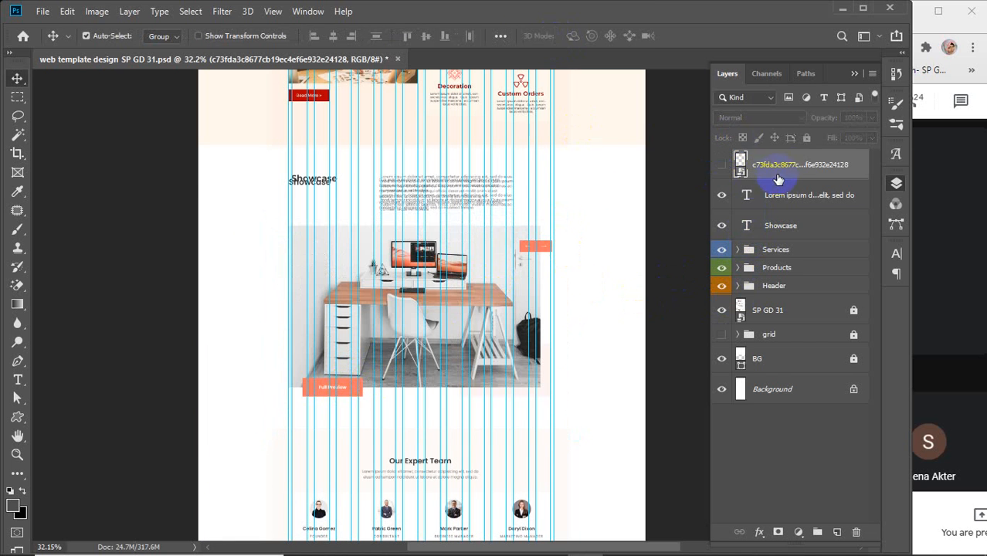
left_click(722, 166)
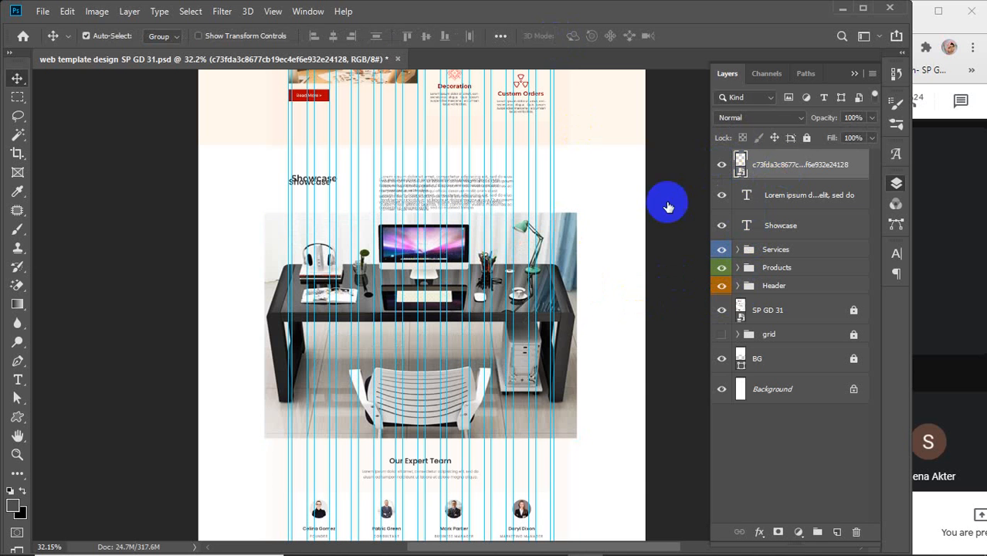
key("ctrl+t")
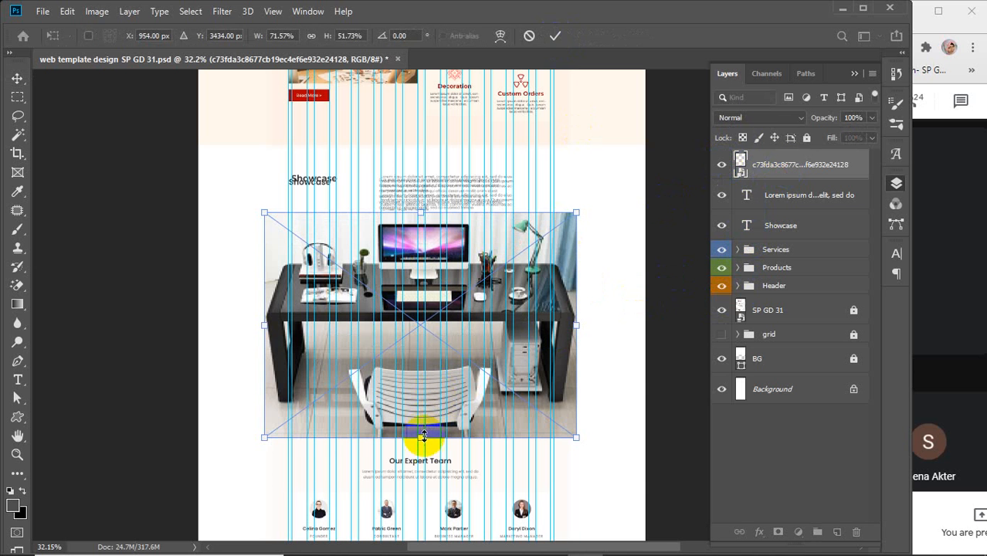
left_click_drag(420, 438, 421, 429)
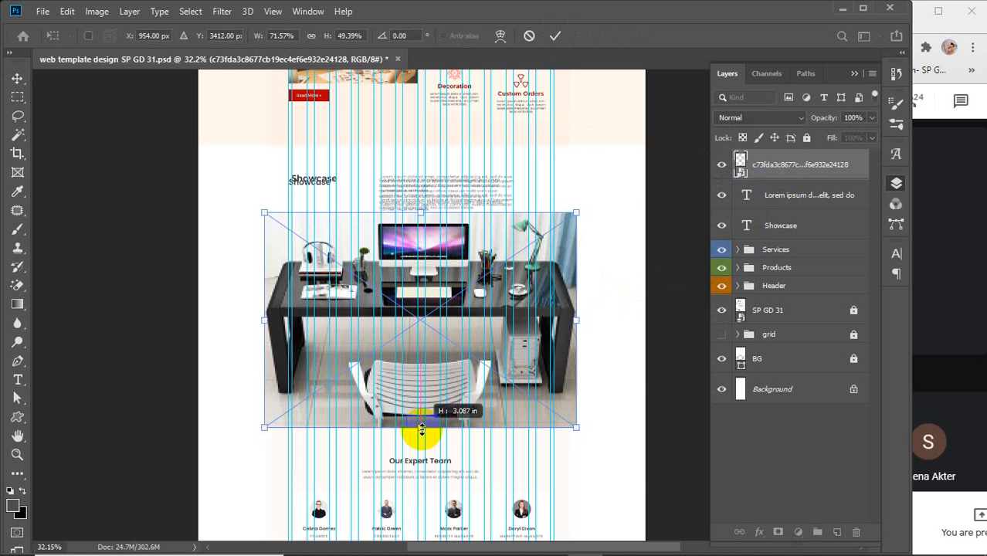
left_click(555, 37)
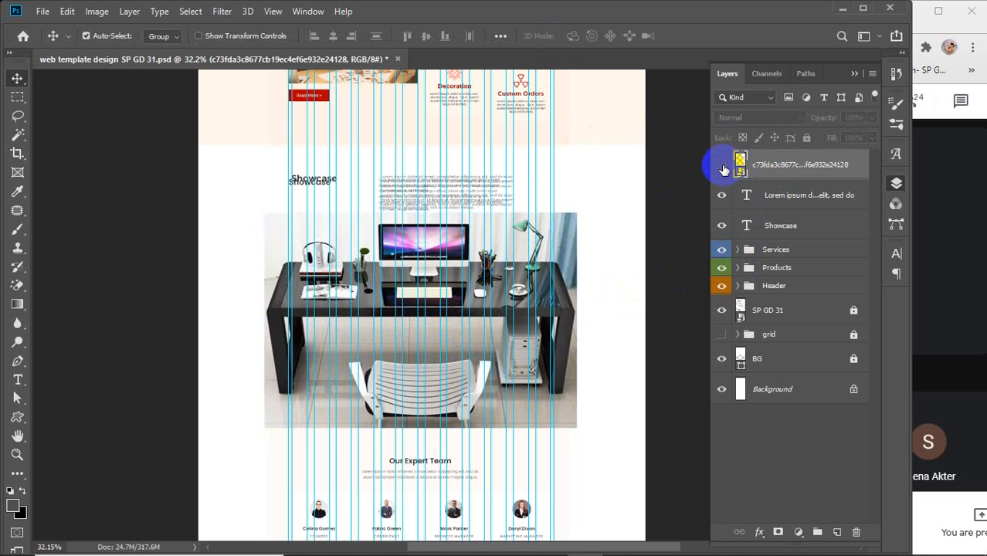
- Hide the black desk photo and draw a rectangle shape about 150 by 50 px over the reference's orange arrow button
left_click(721, 165)
scroll(494, 244, "up", 3)
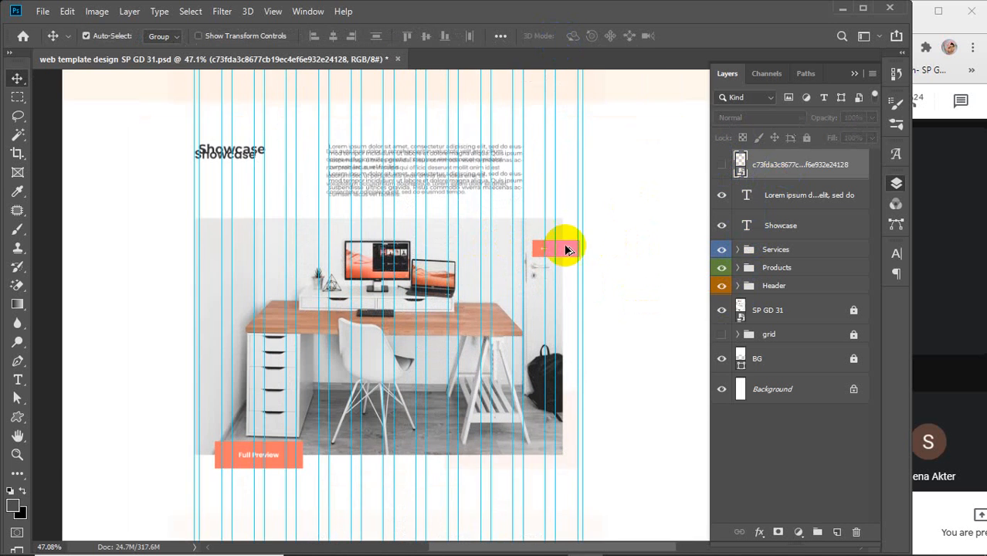
scroll(566, 249, "up", 12)
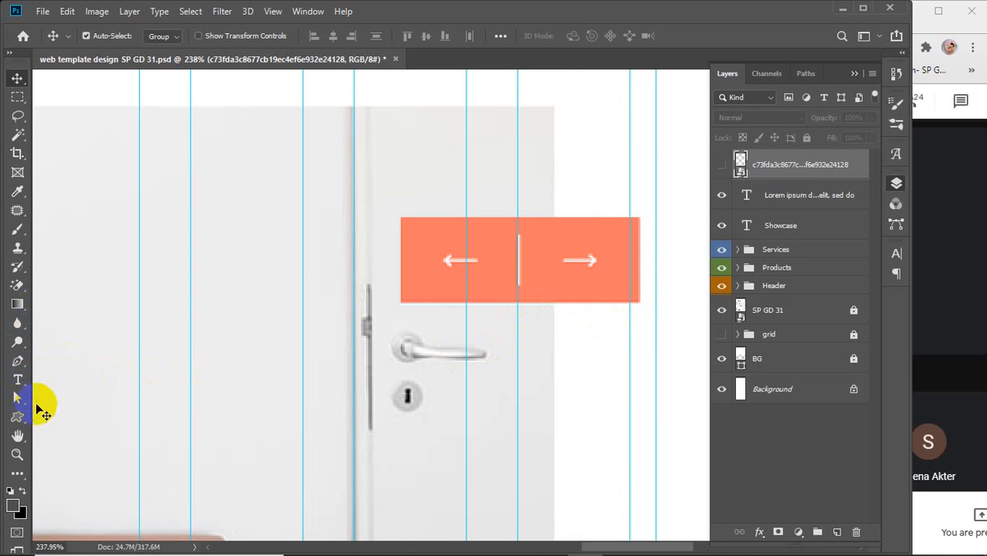
left_click_drag(18, 417, 118, 427)
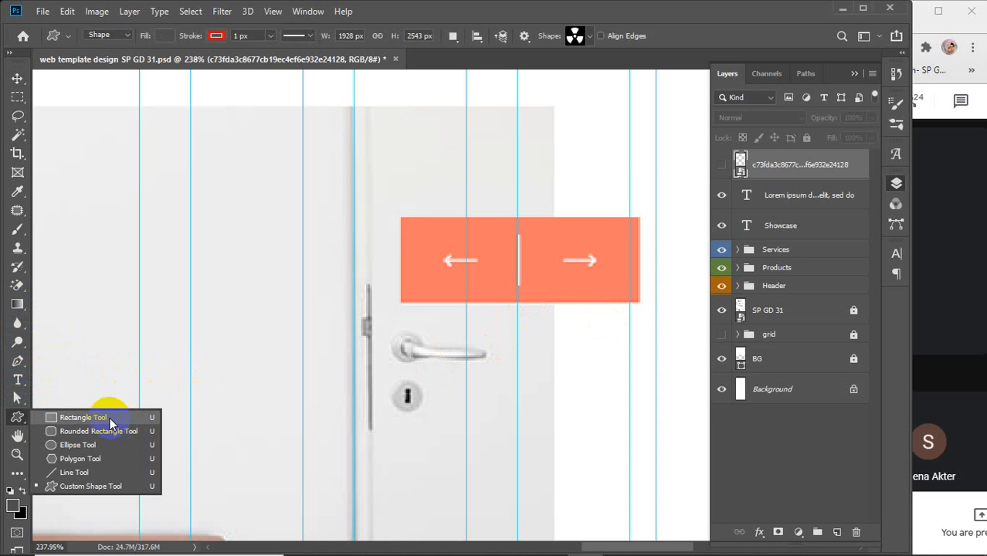
left_click(110, 420)
mouse_move(399, 217)
left_mouse_down()
mouse_move(584, 291)
mouse_move(656, 302)
left_mouse_up()
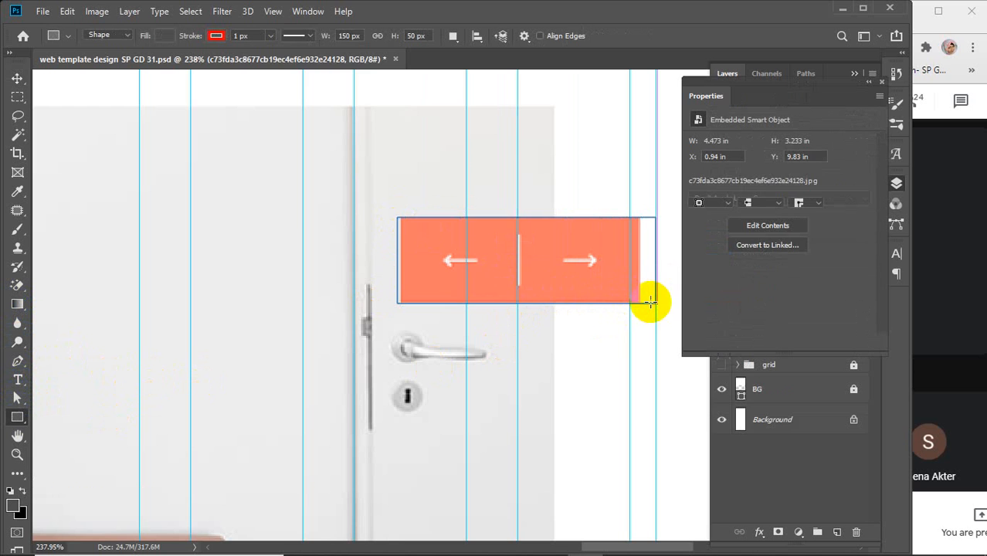
- Move the new 150 × 50 px rectangle straight up so it uncovers the reference's orange arrow button
left_click(720, 190)
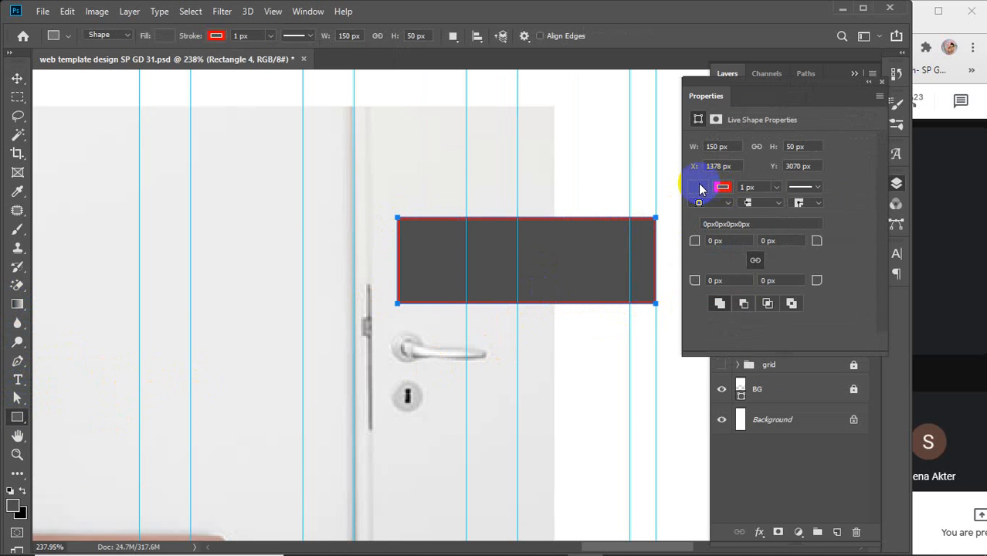
left_click(881, 82)
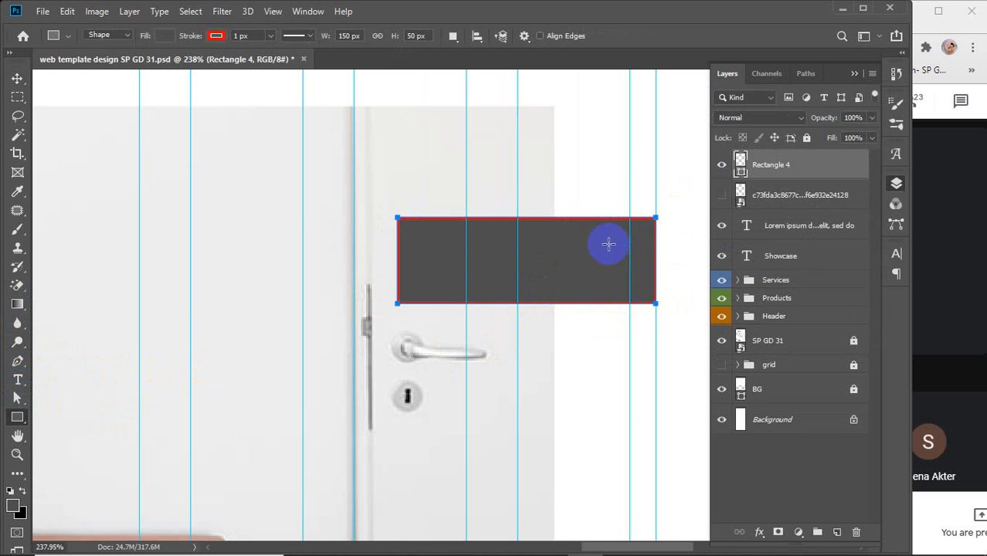
key("v")
left_click_drag(570, 280, 572, 207)
- Remove the rectangle's stroke and fill it with dark red
left_click(17, 417)
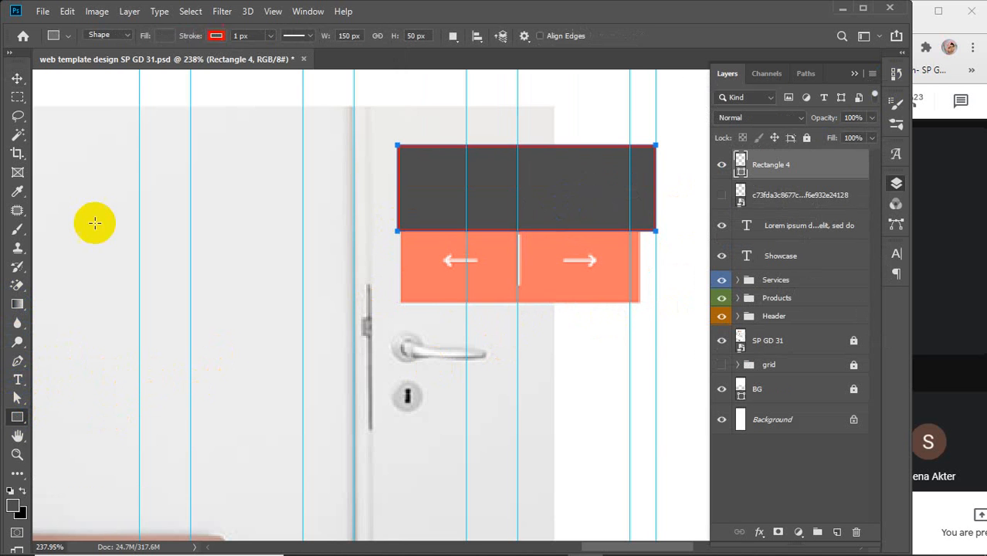
left_click(167, 39)
left_click(217, 35)
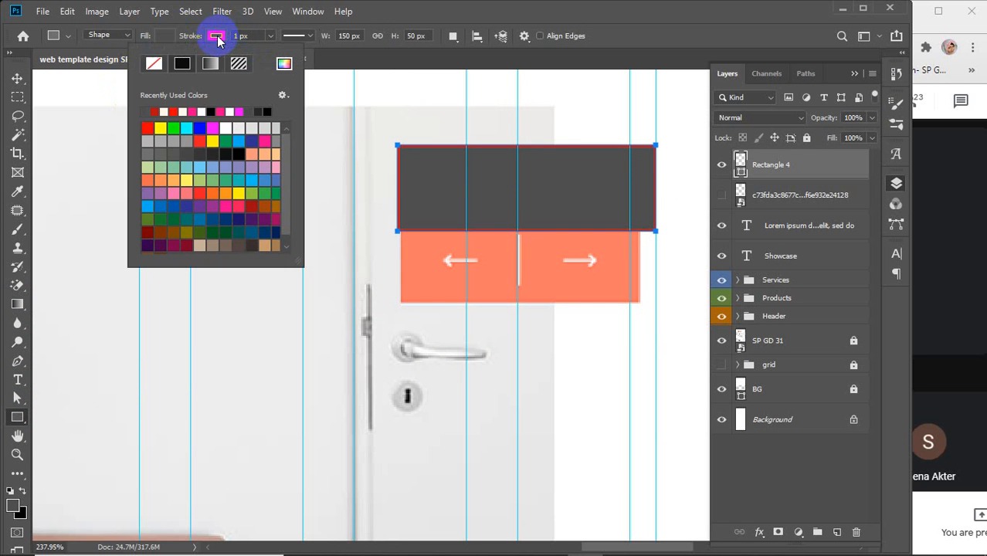
left_click(154, 65)
left_click(165, 36)
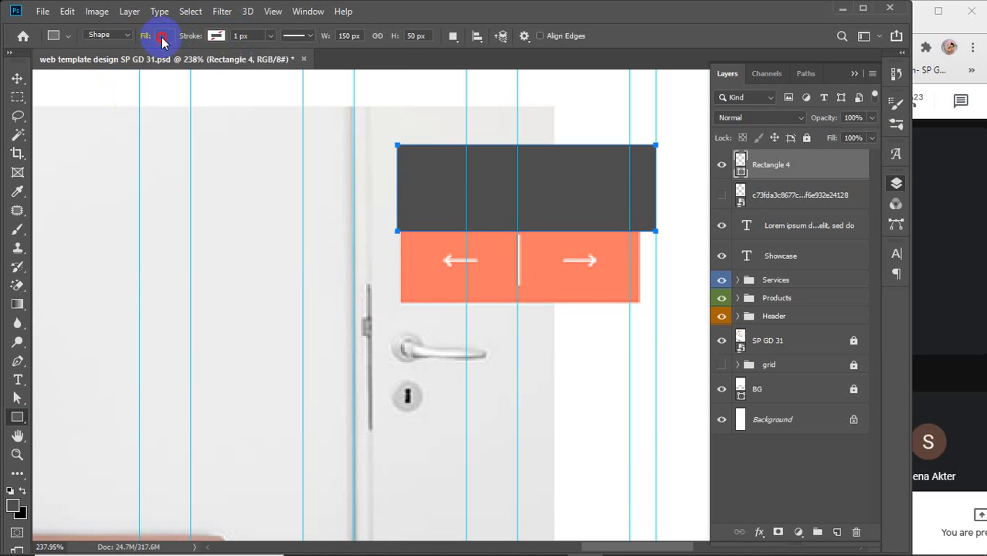
left_click(103, 111)
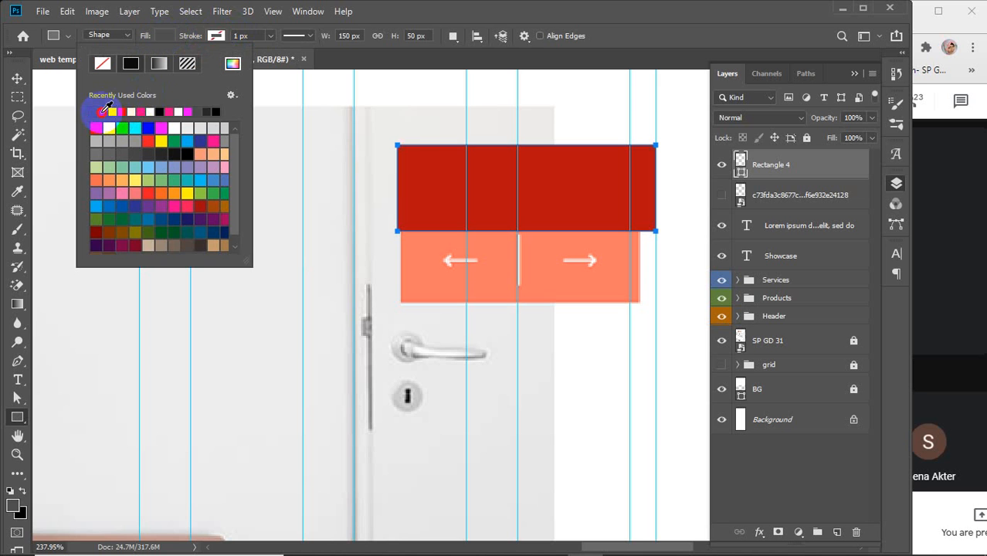
left_click(163, 37)
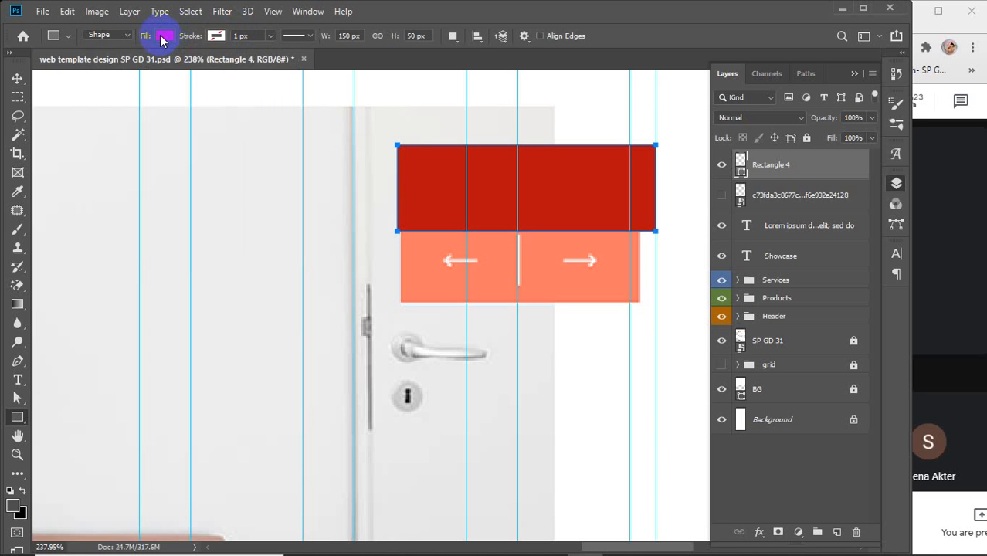
- Draw a right-pointing arrow custom shape about 34 × 11 px on the red rectangle's right half and fill it white
right_click(18, 421)
left_click(85, 481)
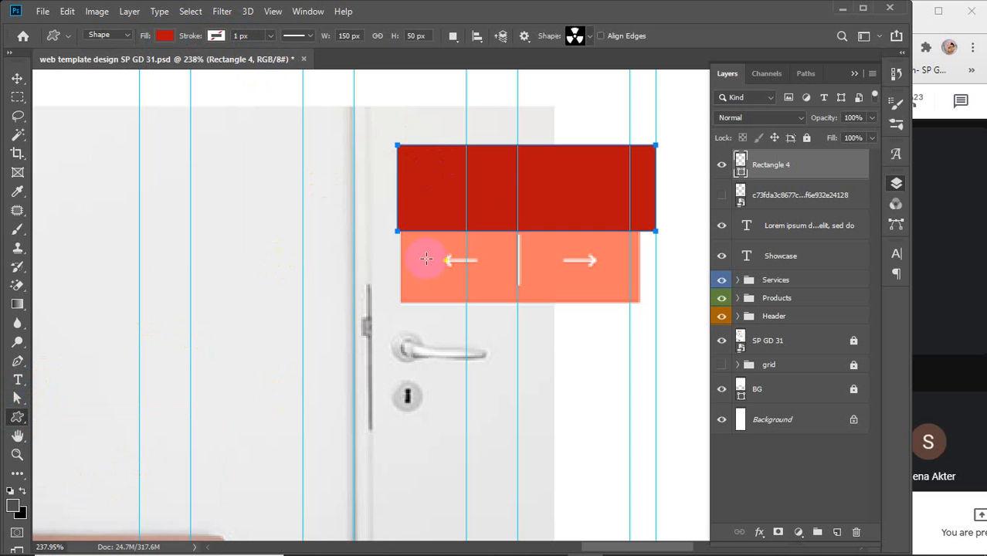
left_click(587, 36)
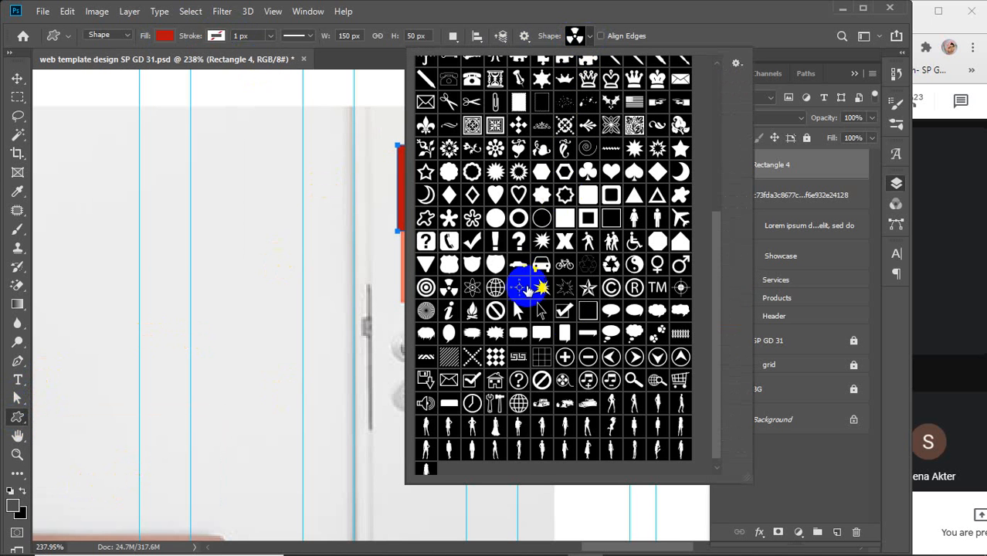
scroll(561, 311, "up", 5)
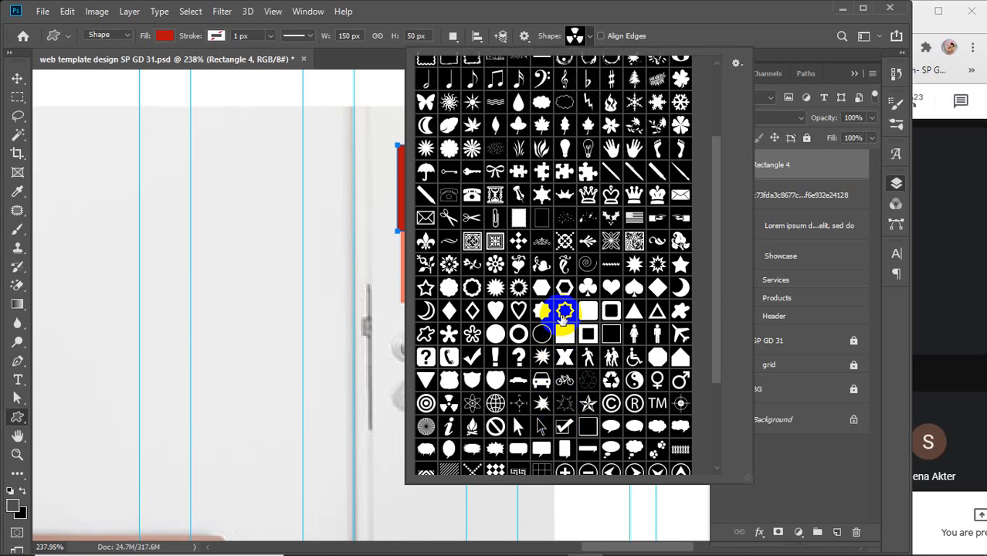
scroll(564, 321, "up", 3)
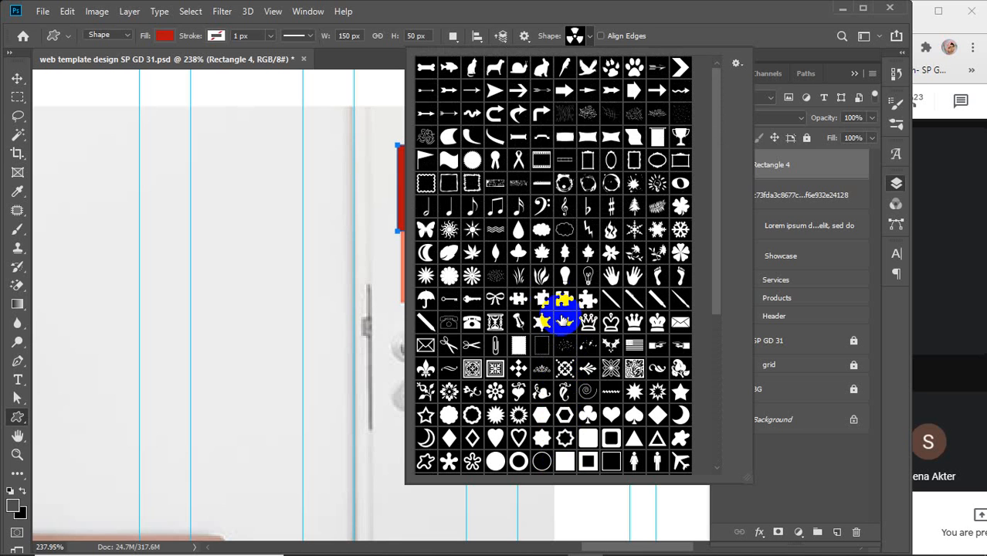
left_click(473, 92)
left_click(587, 36)
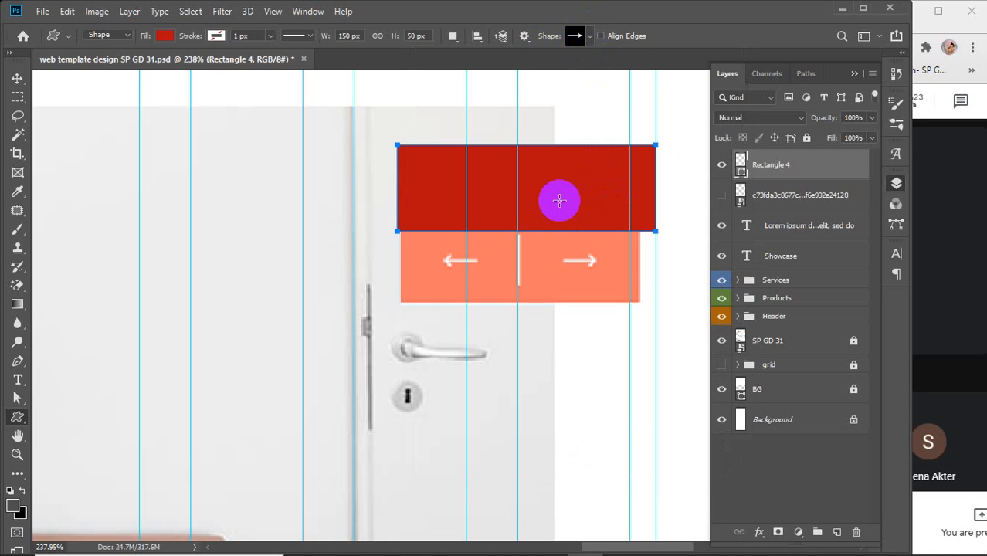
left_click_drag(543, 190, 805, 206)
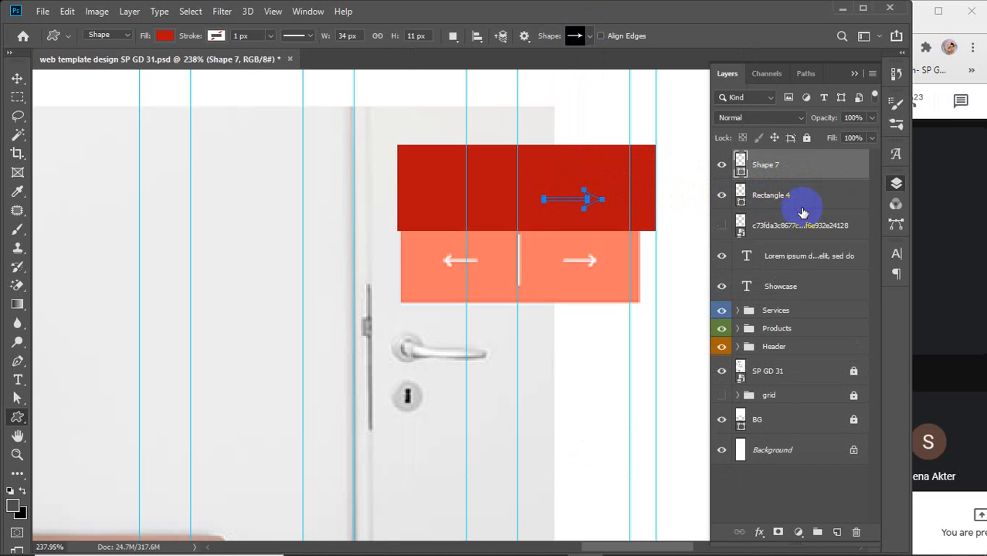
left_click(166, 39)
left_click(160, 110)
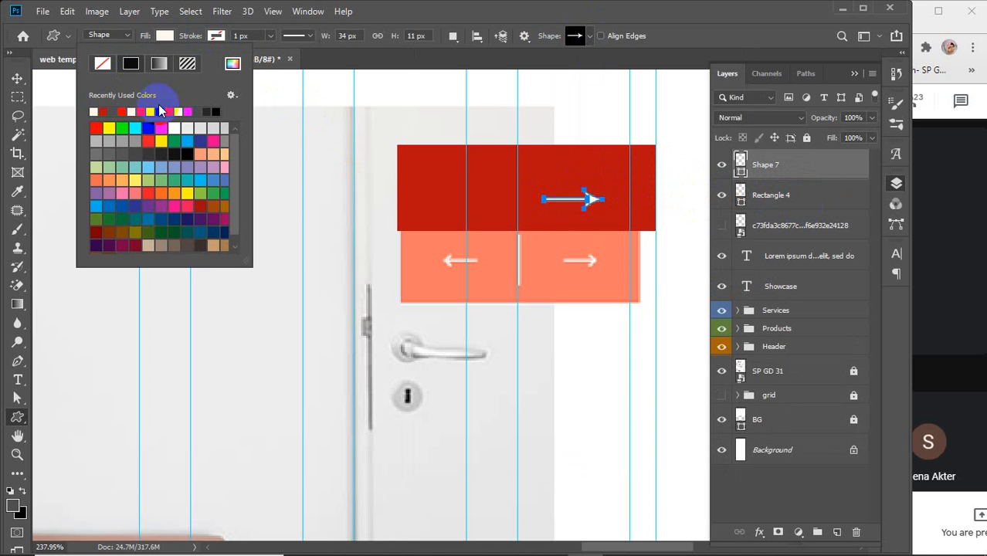
left_click(18, 79)
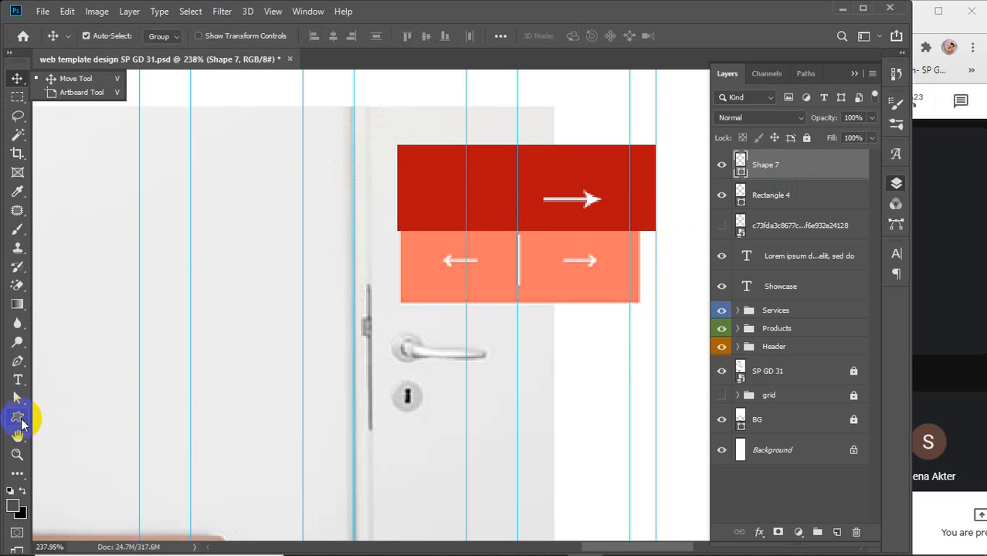
left_click(18, 418)
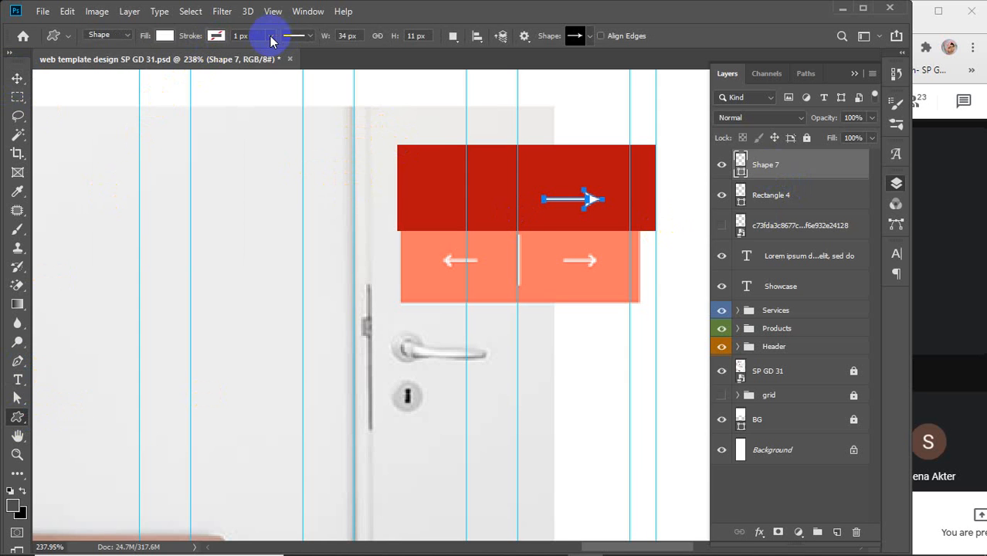
left_click(222, 38)
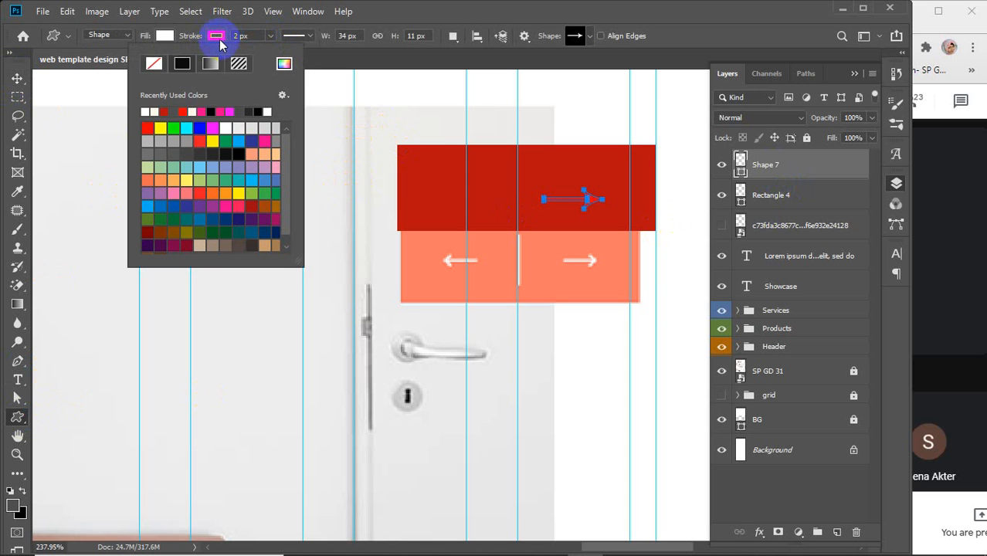
left_click(154, 63)
- Duplicate the white arrow, flipping the copy vertically and horizontally to point left, and place it on the rectangle's left half
left_click(11, 78)
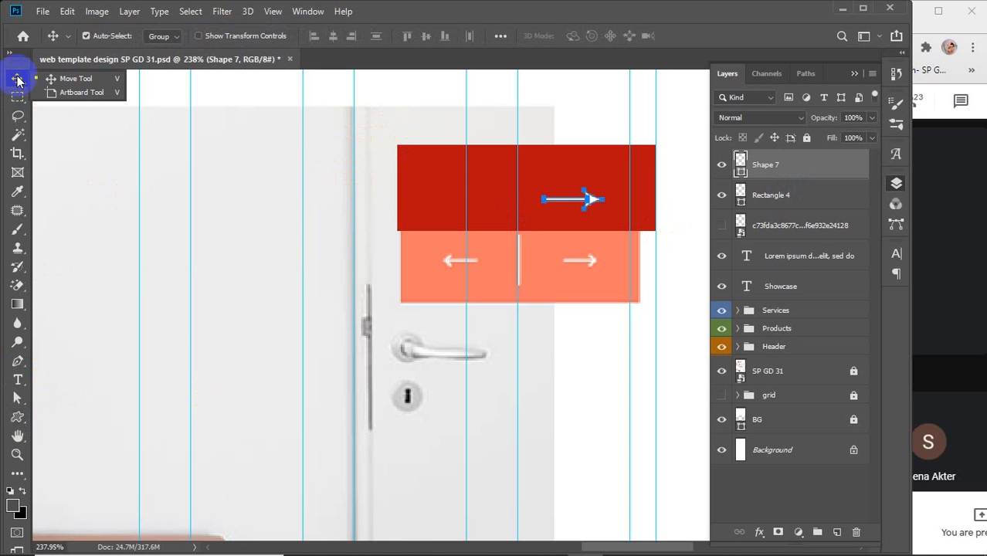
left_click(784, 164)
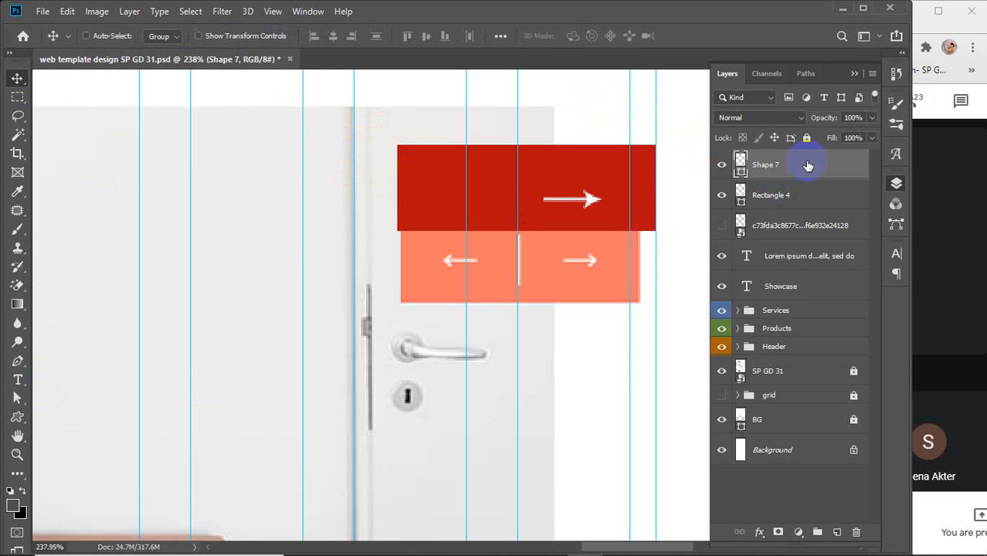
key("ctrl+j")
key("ctrl+t")
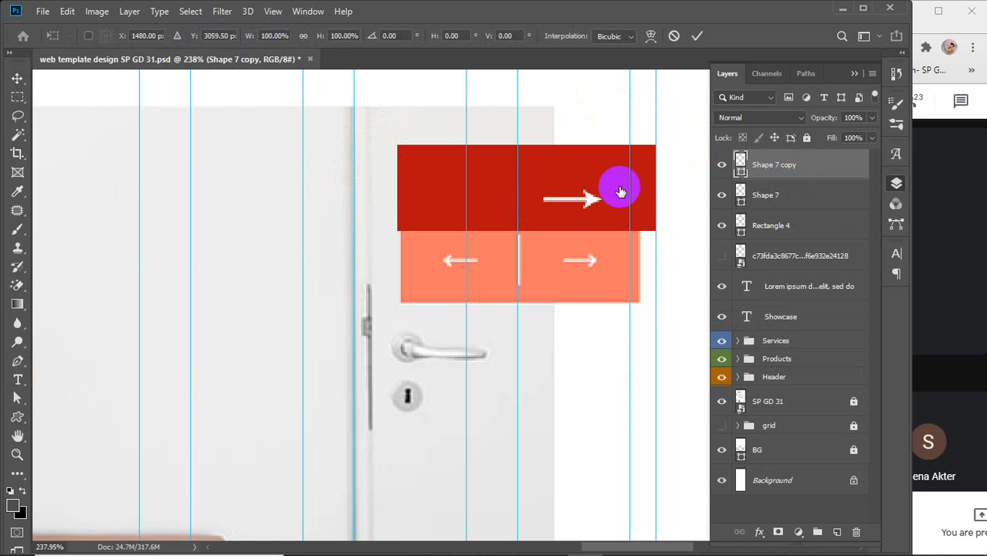
right_click(585, 197)
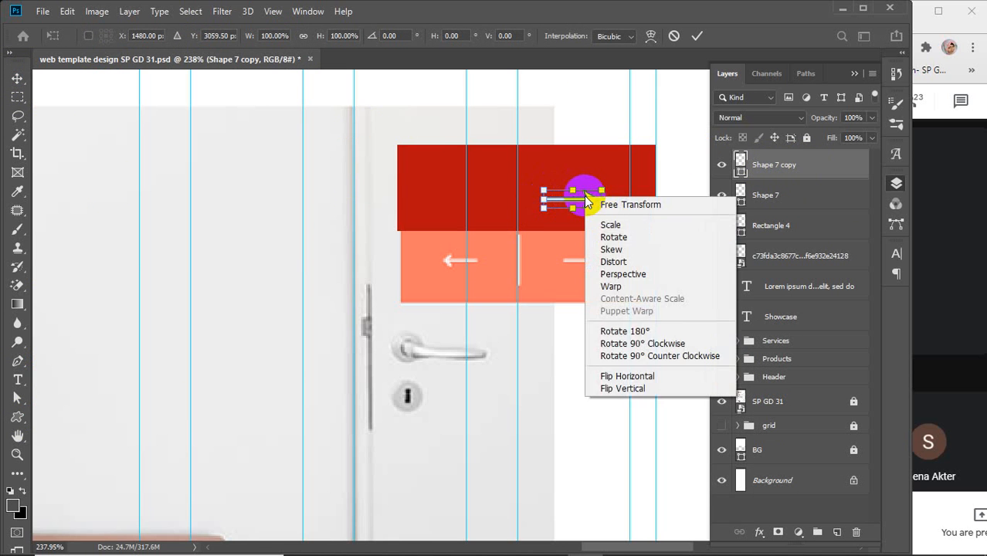
left_click(642, 389)
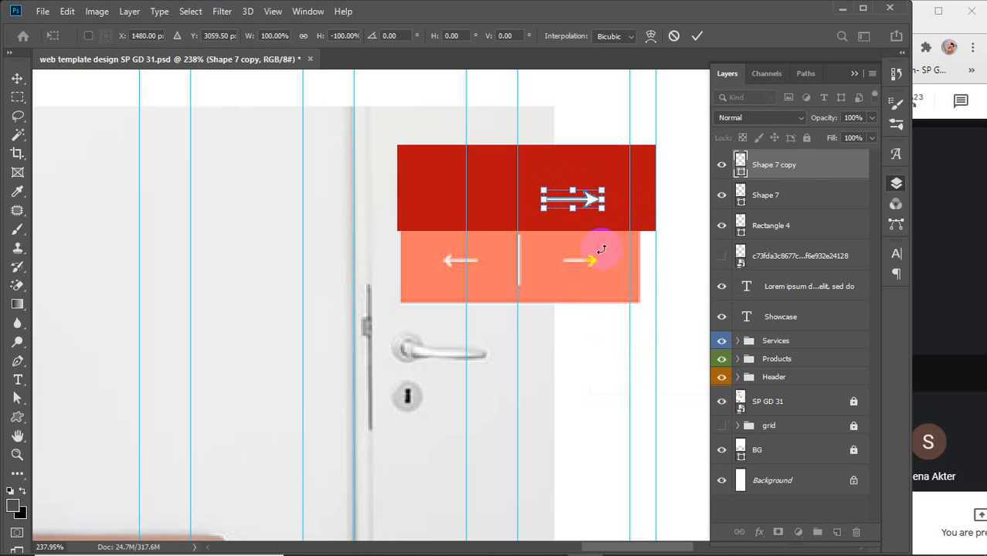
right_click(585, 197)
left_click(638, 382)
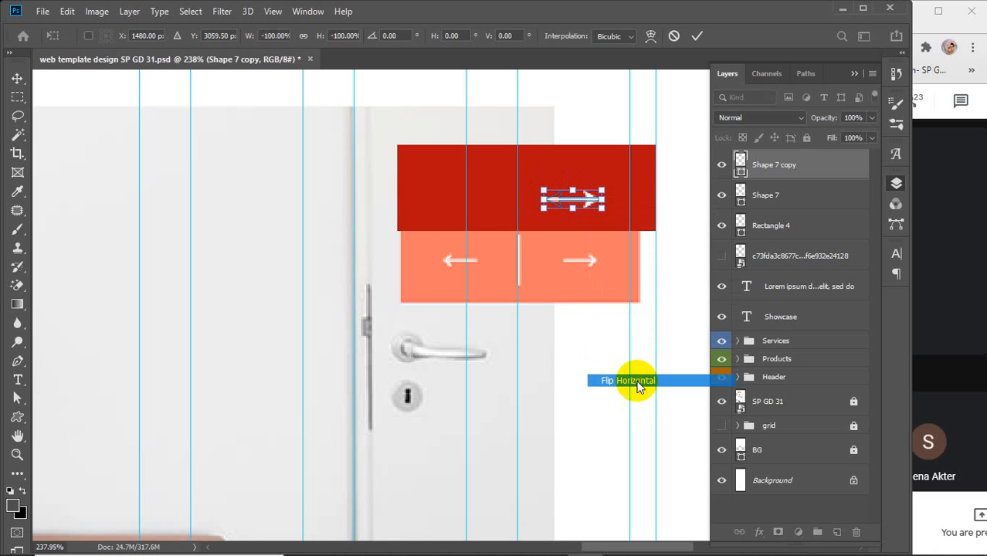
left_click(697, 36)
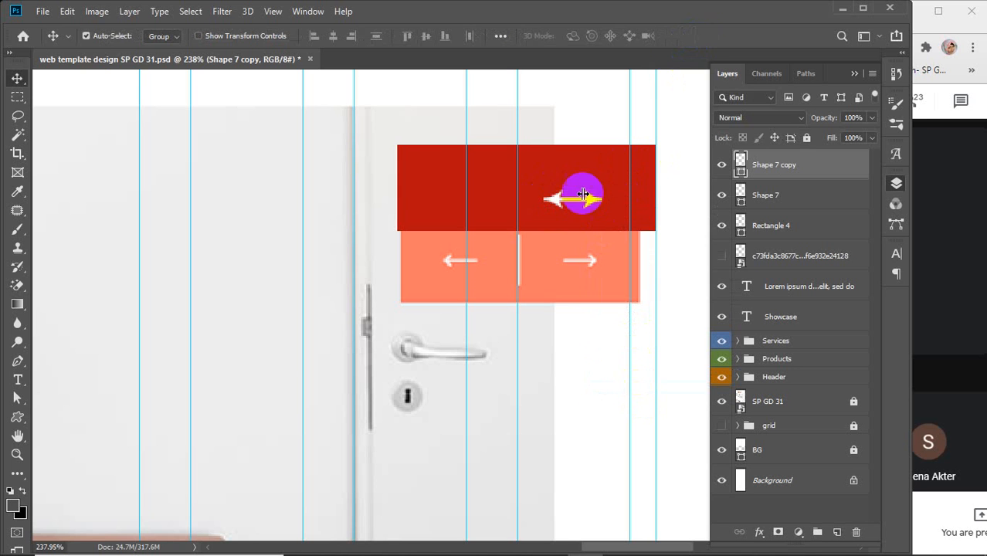
left_click_drag(562, 196, 434, 204)
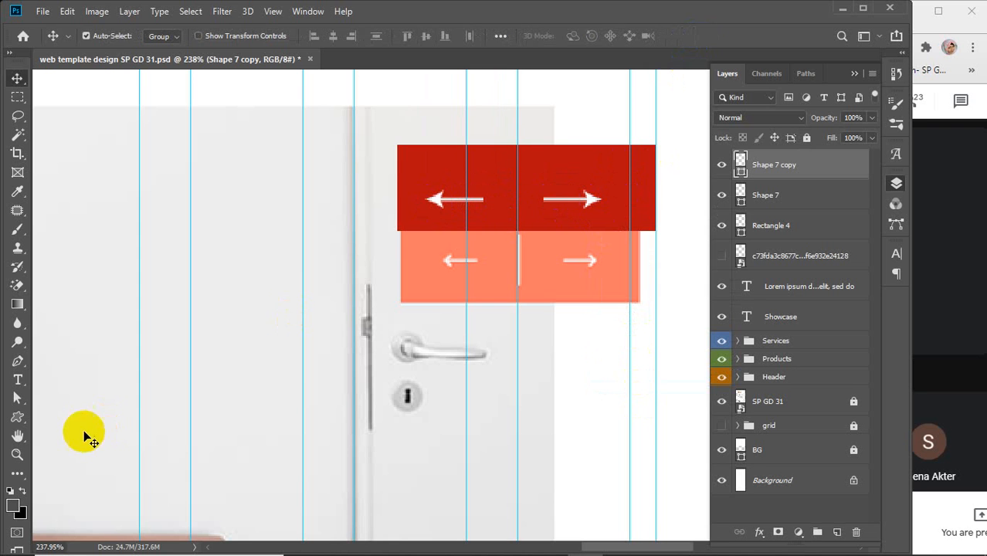
- Draw a white vertical divider line, 2 px in weight and about 29 px tall, between the two arrows
left_click(17, 398)
left_click_drag(14, 420, 79, 469)
left_click_drag(511, 163, 516, 213)
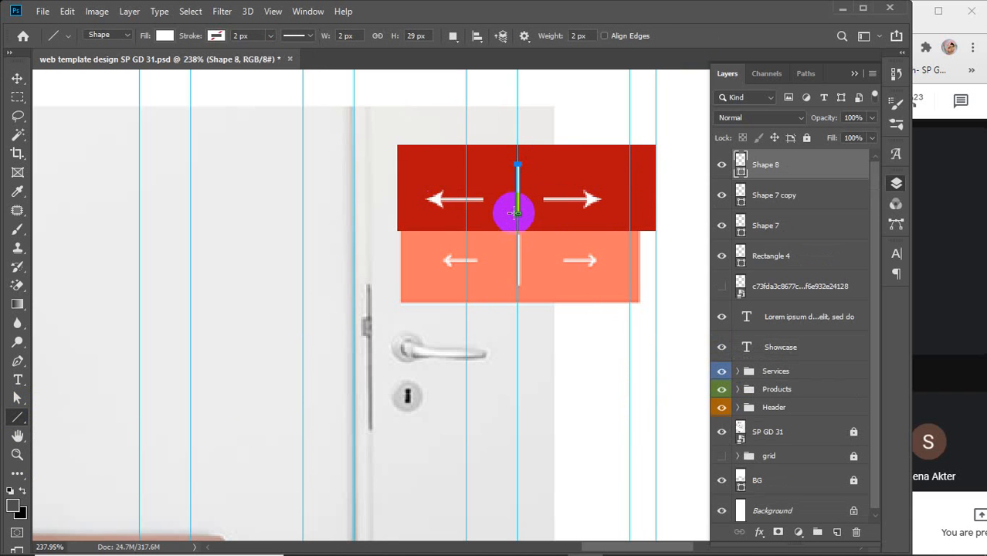
- Align the vertical centers of the divider and both arrows and distribute their horizontal spacing evenly
left_click(18, 78)
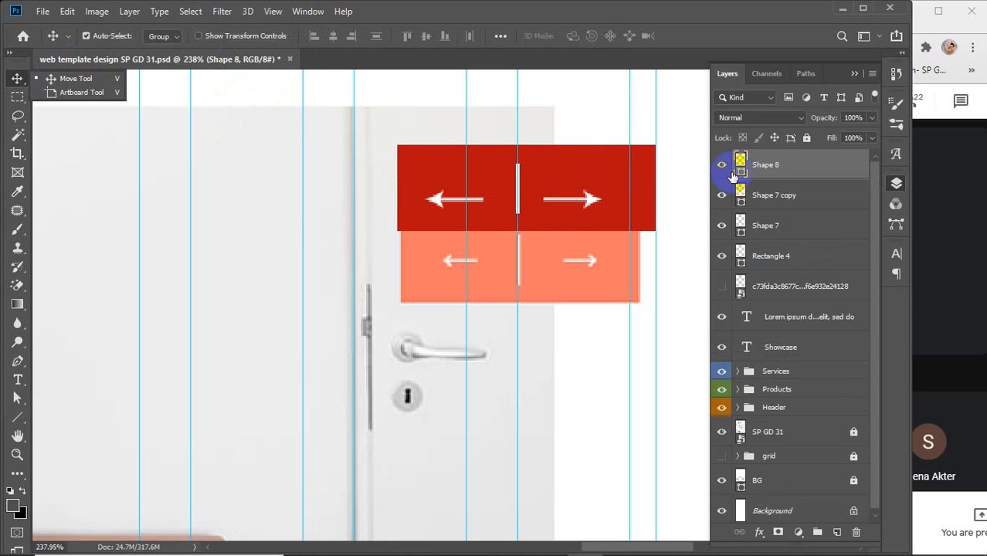
left_click(806, 234, "shift")
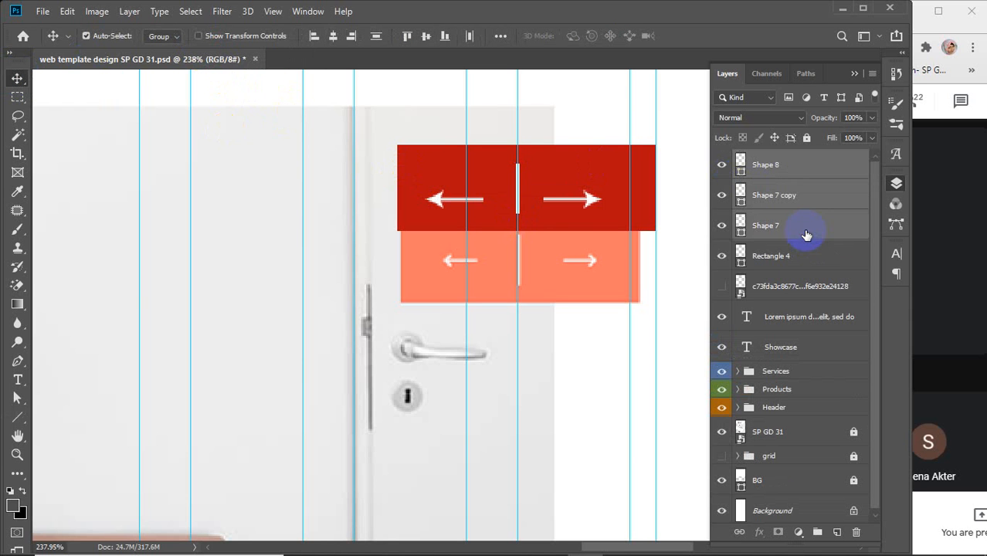
left_click(425, 37)
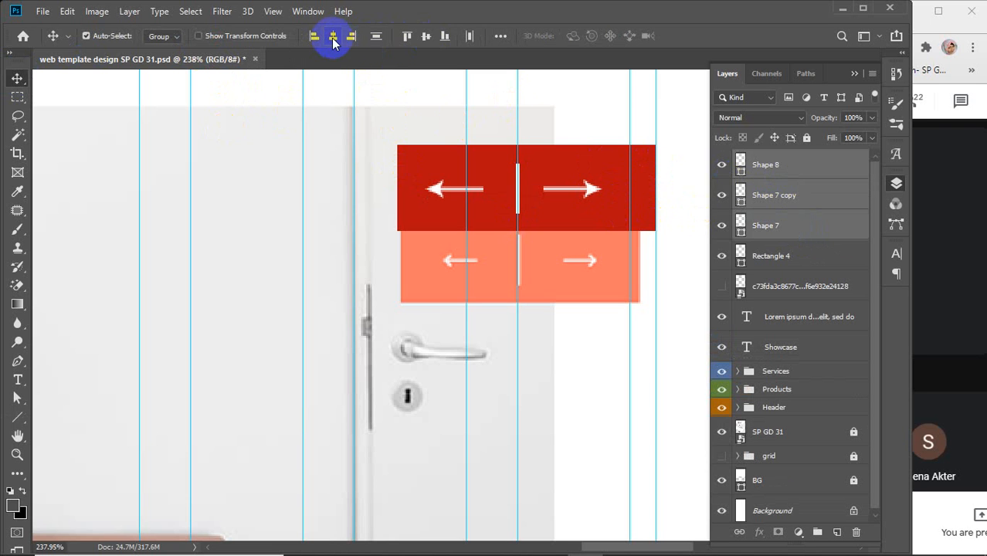
left_click(500, 36)
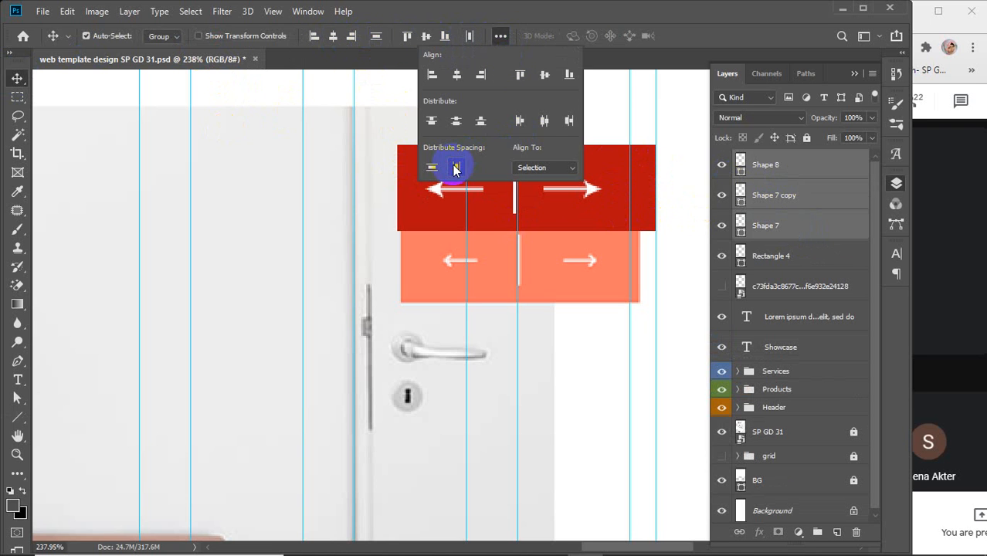
left_click(500, 35)
- Group the divider and both arrows into a layer group named "arrow"
key("ctrl+g")
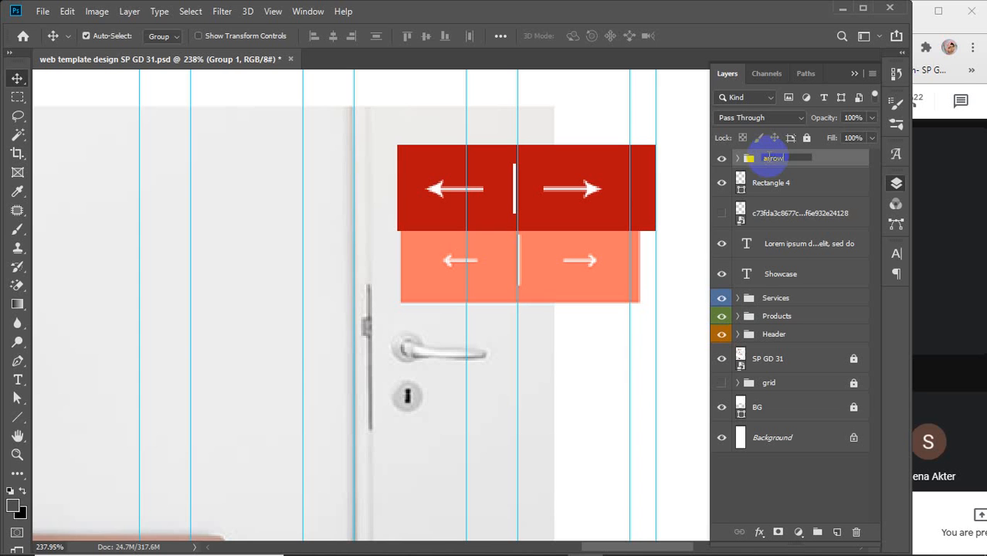
key("Return")
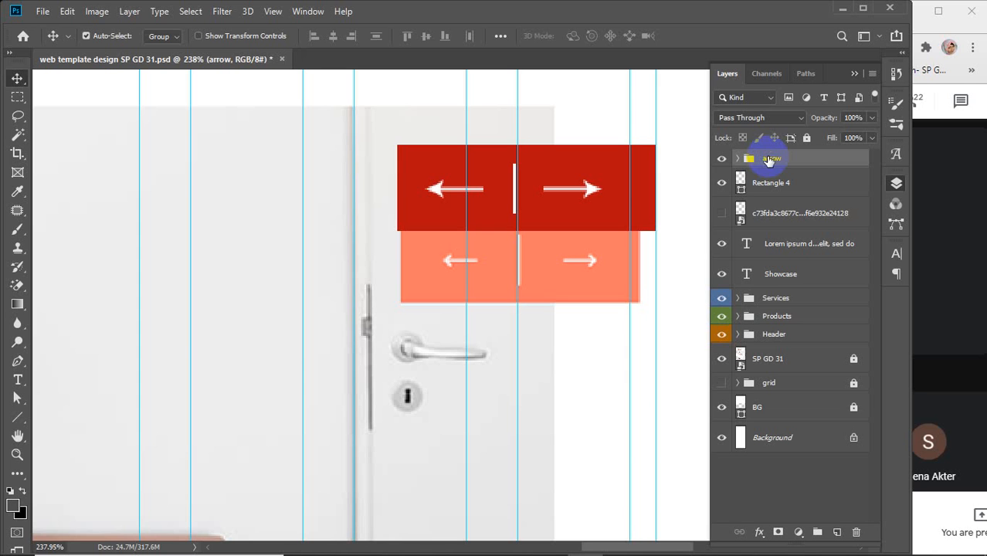
- Center the arrow group horizontally on the red rectangle and group both as "slide"
left_click(795, 189, "shift")
left_click(333, 36)
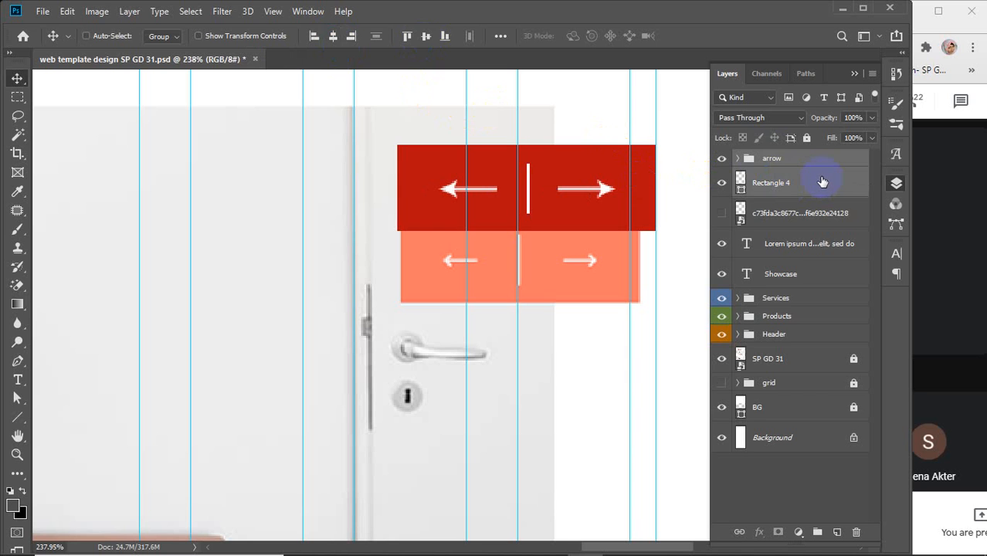
key("ctrl+g")
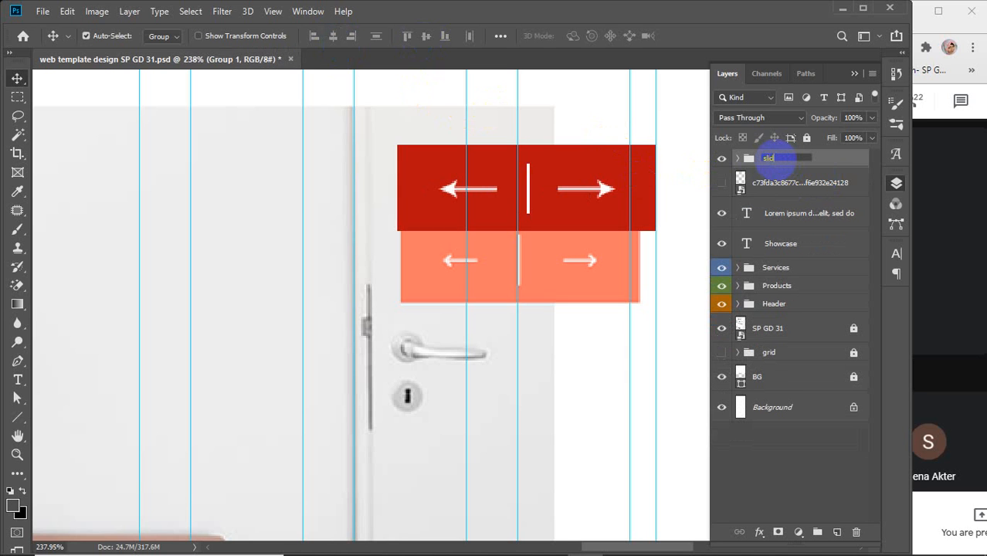
key("Return")
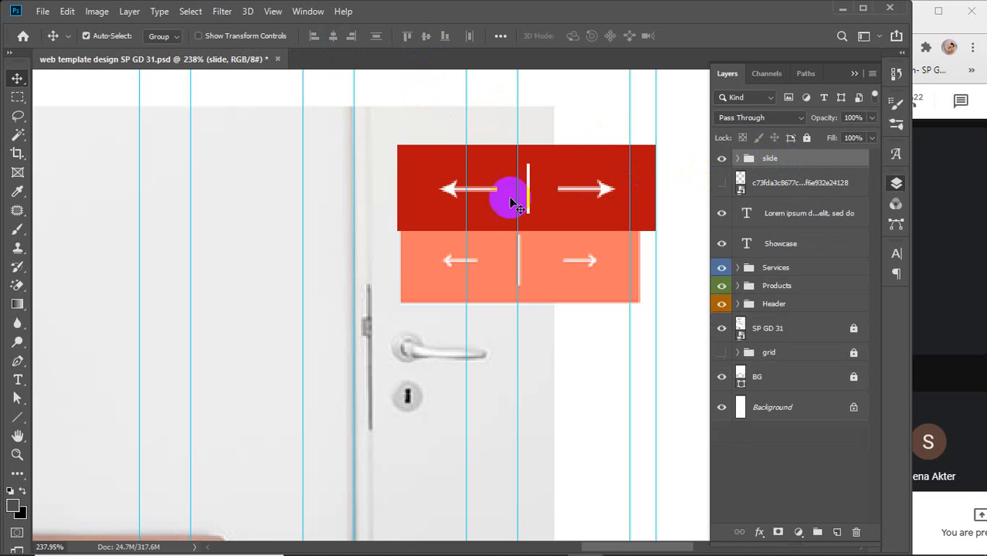
- Move the slide group straight down so it covers the reference design's previous/next button
left_click_drag(555, 194, 549, 265)
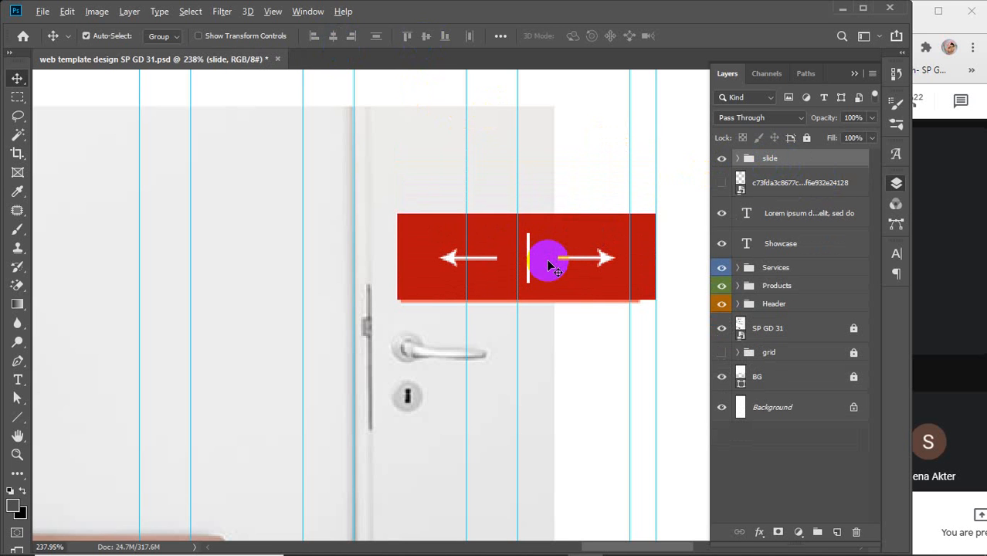
- Draw a rectangle about 261 by 80 px over the reference's Full Preview button
scroll(548, 266, "down", 5)
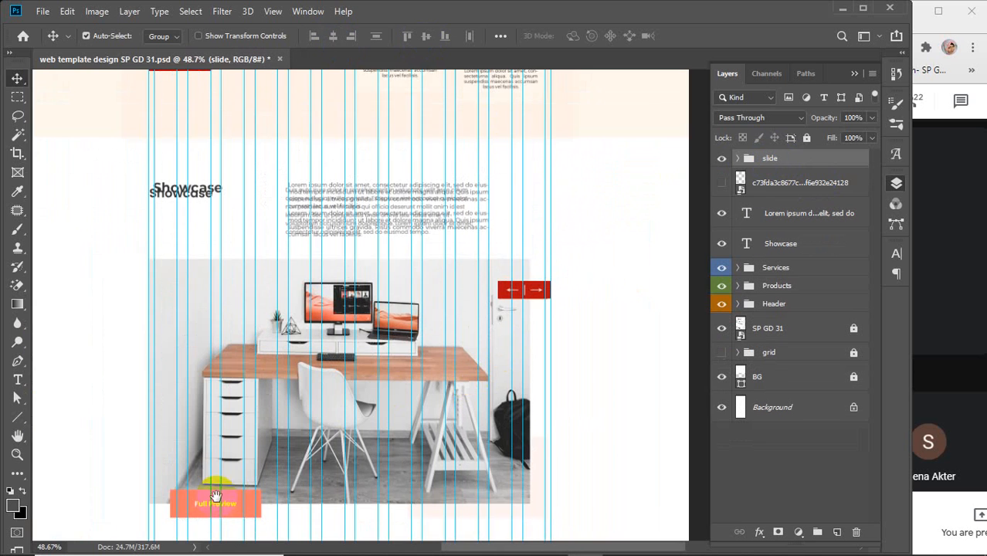
scroll(215, 496, "up", 5)
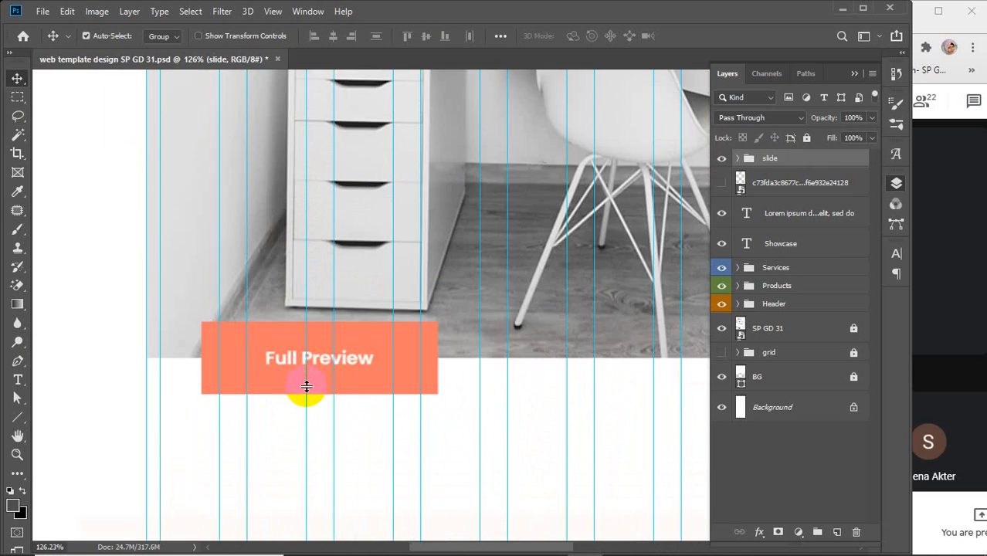
scroll(306, 386, "up", 3)
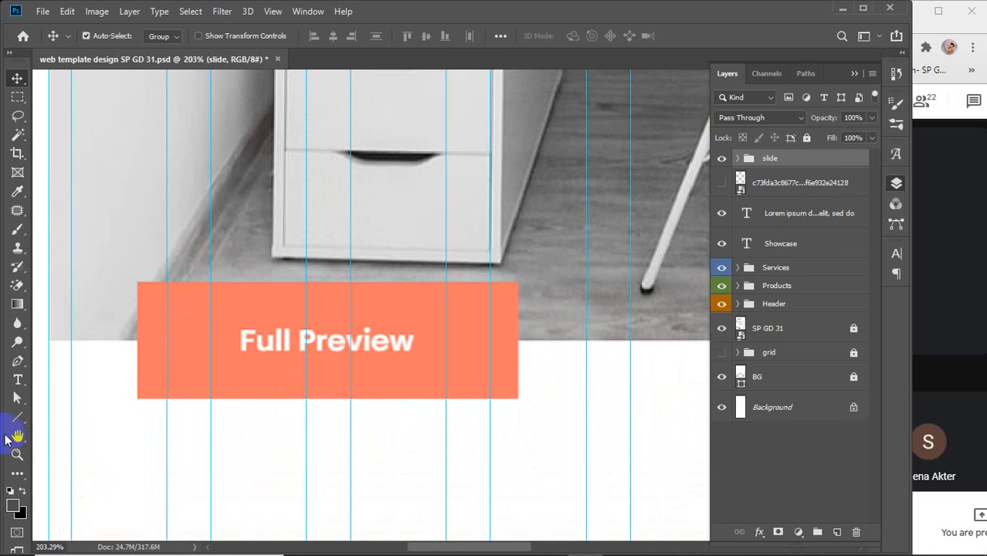
left_click(17, 417)
left_click(101, 419)
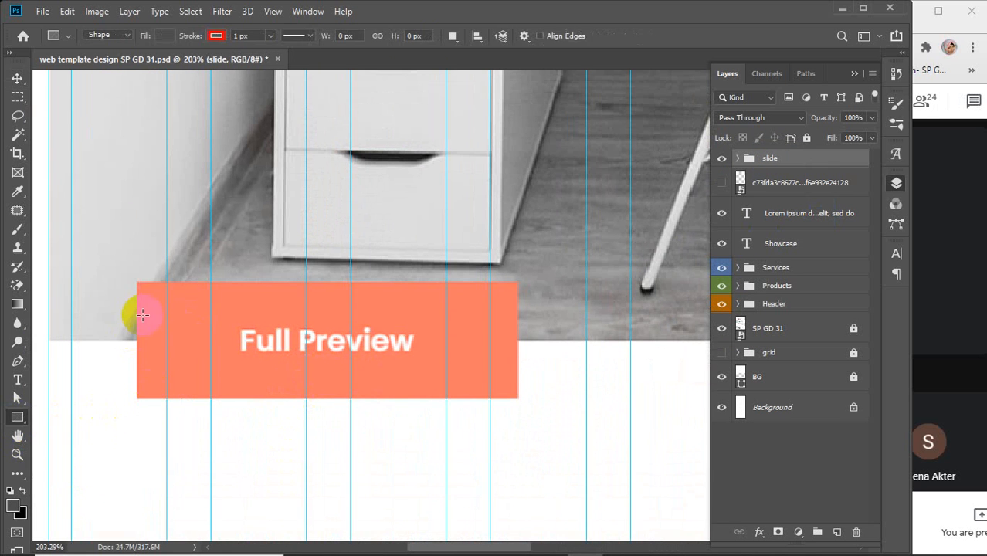
left_click_drag(136, 281, 518, 399)
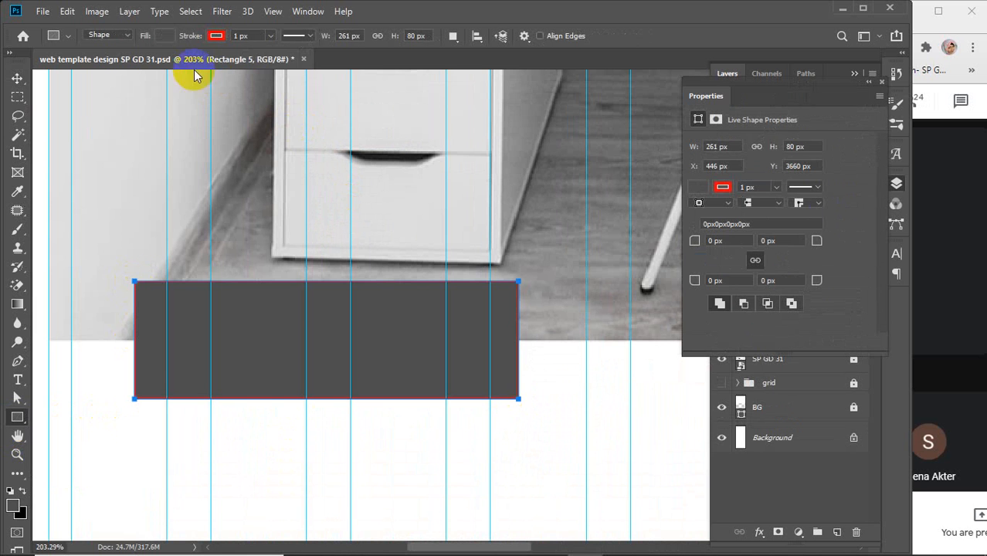
- Remove the new rectangle's stroke and fill it with the dark red used on the slider button
left_click(214, 40)
left_click(153, 65)
left_click(157, 36)
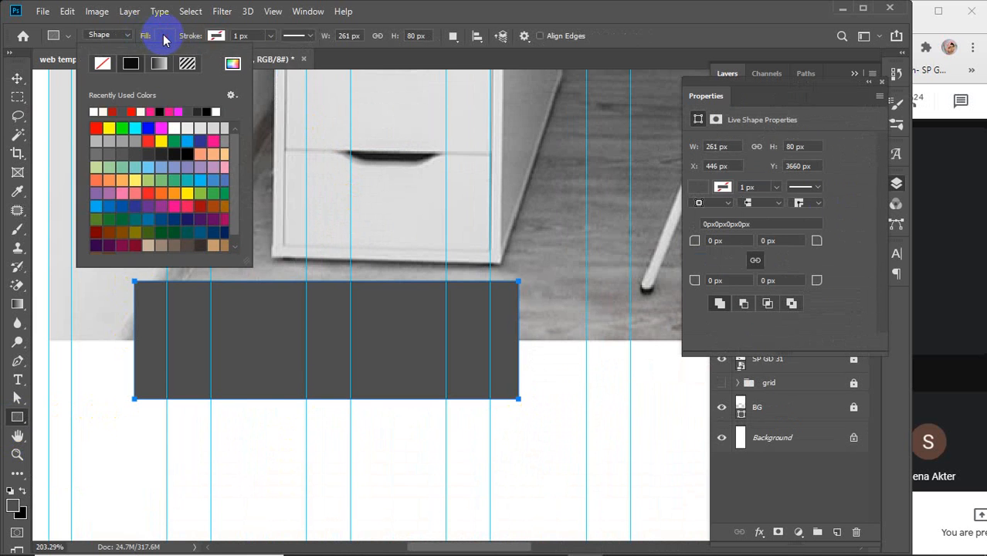
left_click(96, 128)
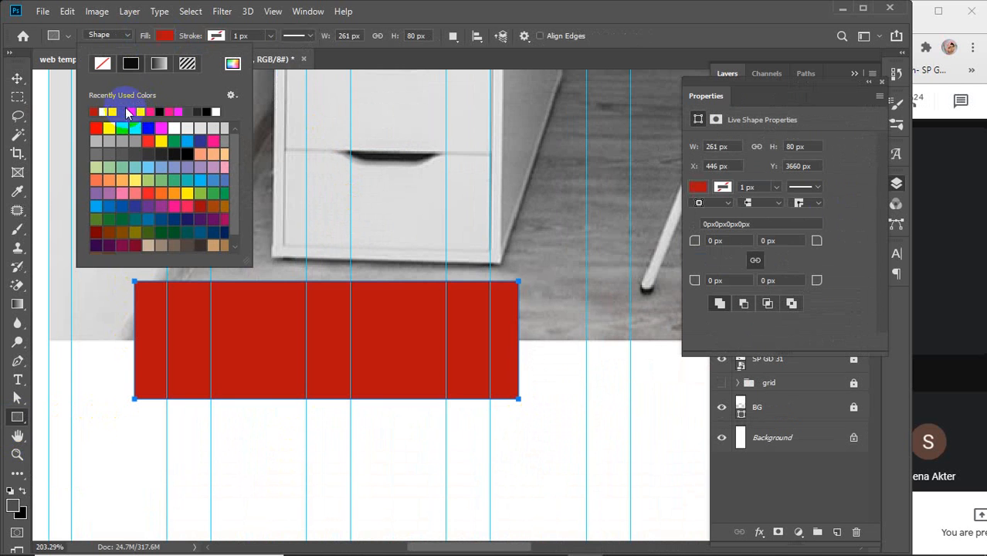
left_click(164, 35)
left_click(18, 78)
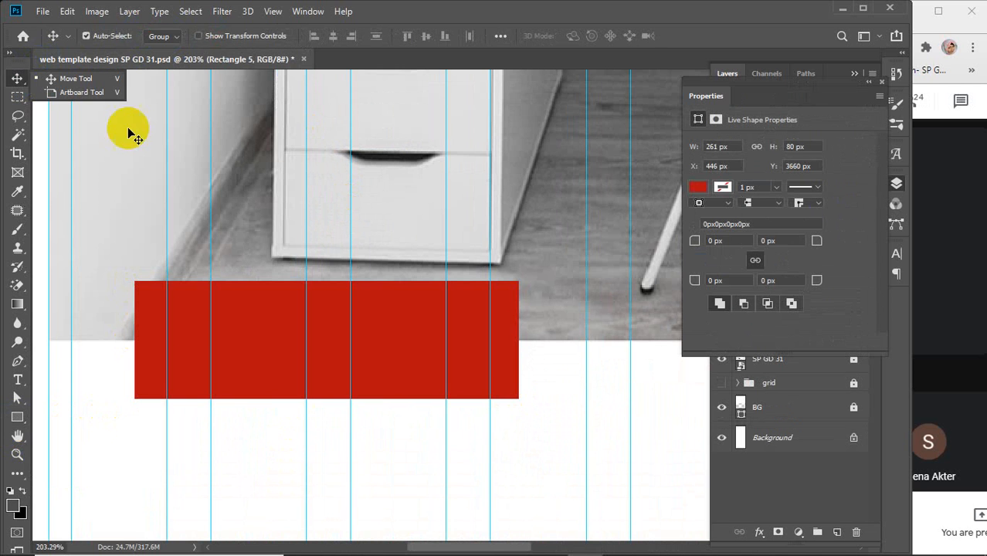
left_click(882, 81)
left_click(882, 81)
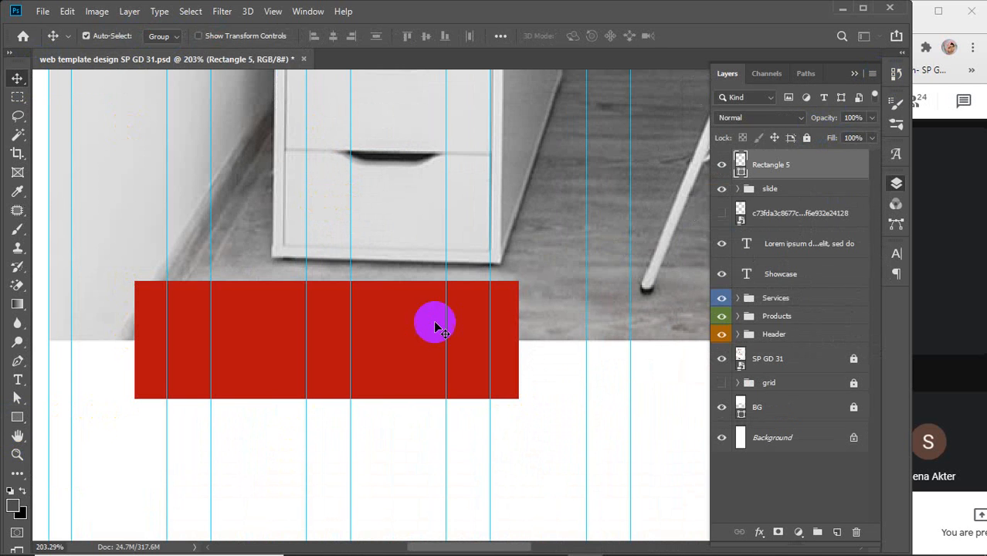
- Add the text "Full Preview" on the blank area just below the red rectangle
left_click(18, 380)
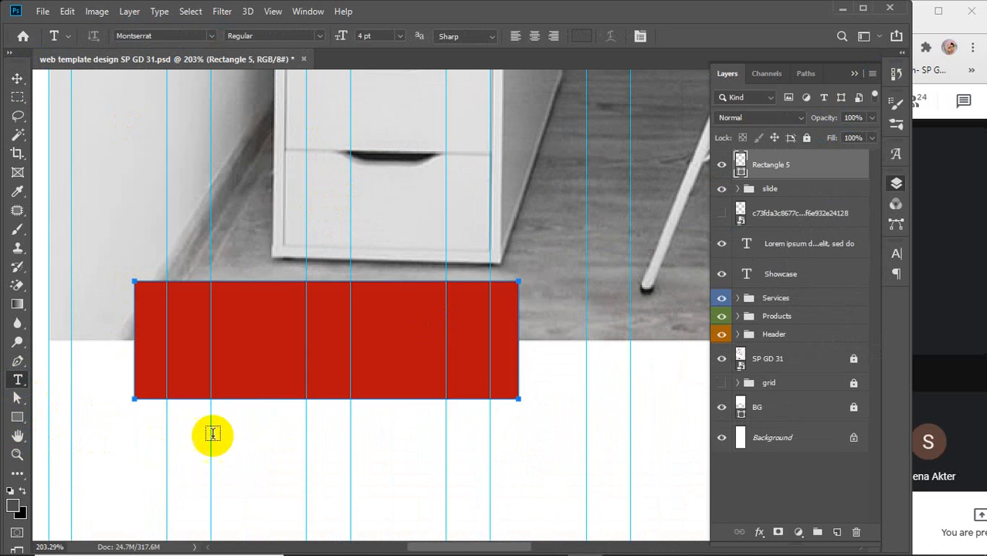
left_click(264, 447)
key("BackSpace")
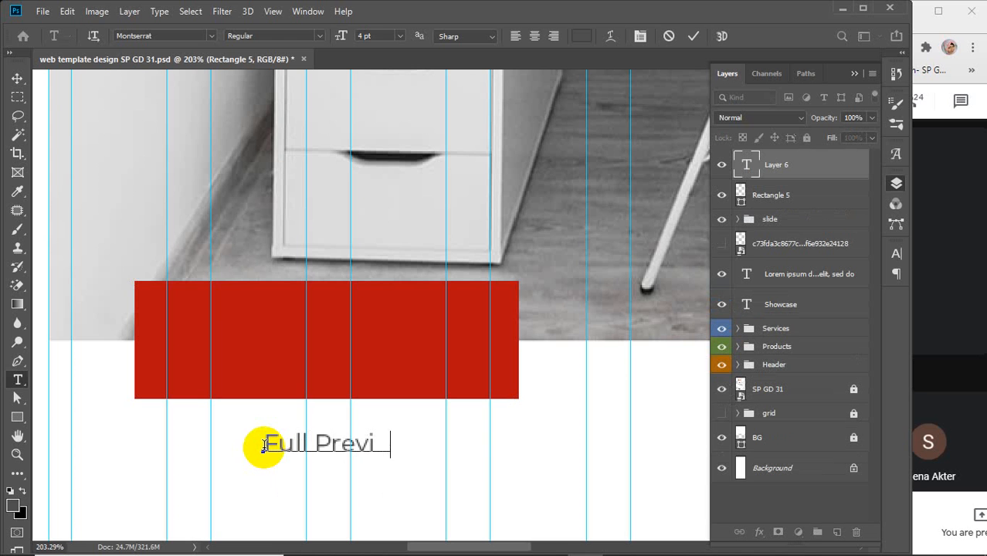
- Set the "Full Preview" text to Montserrat Bold at 6 pt
left_click_drag(263, 447, 425, 450)
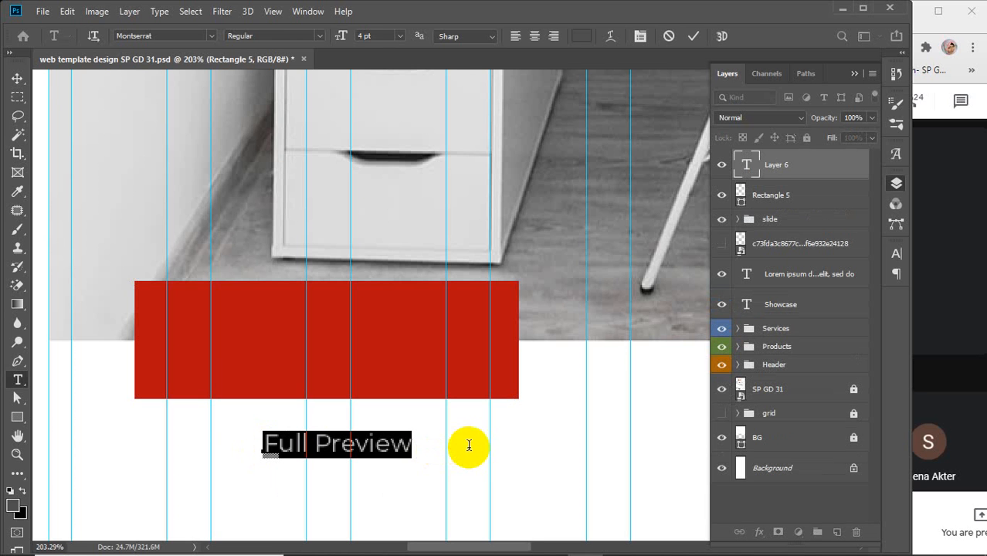
left_click(317, 35)
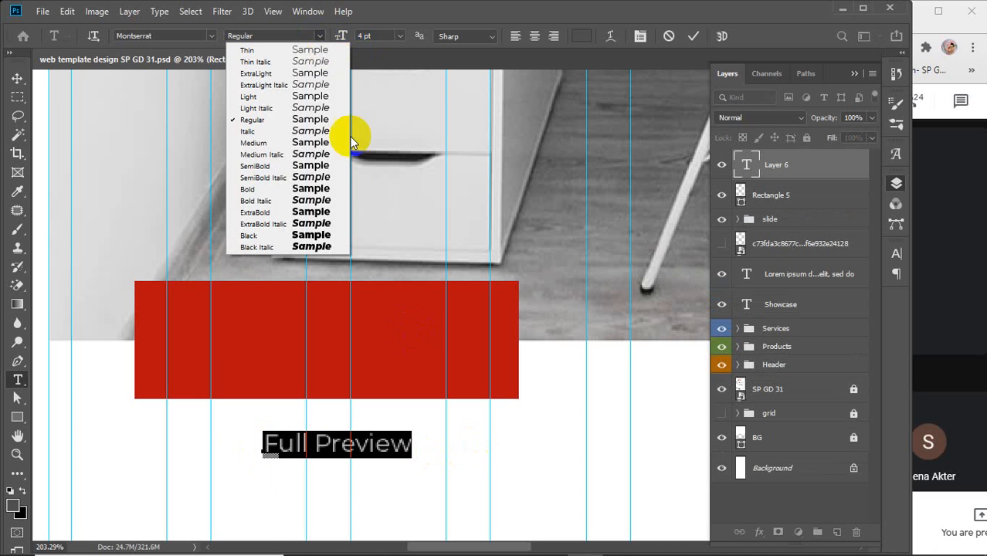
left_click(260, 189)
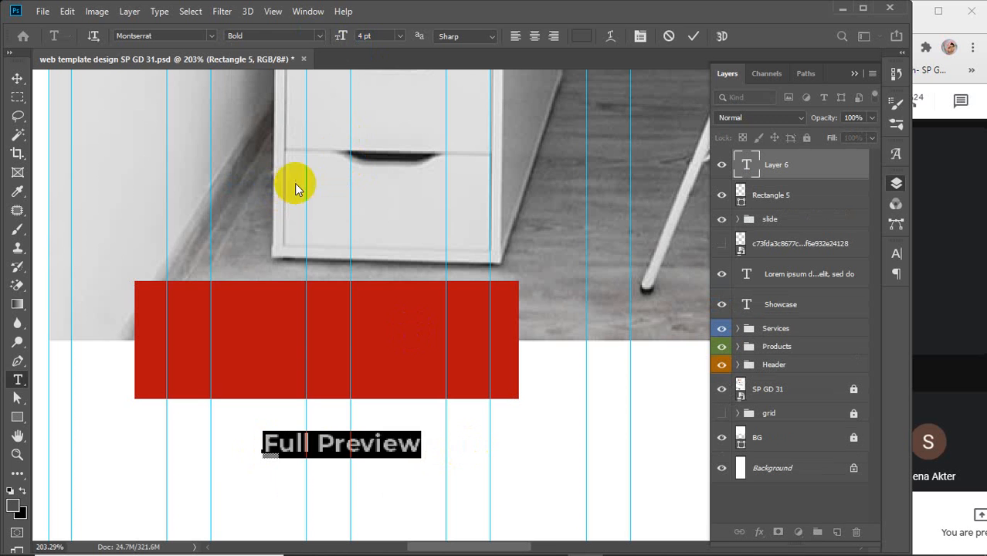
left_click(392, 40)
key("Up")
key("Up")
key("Up")
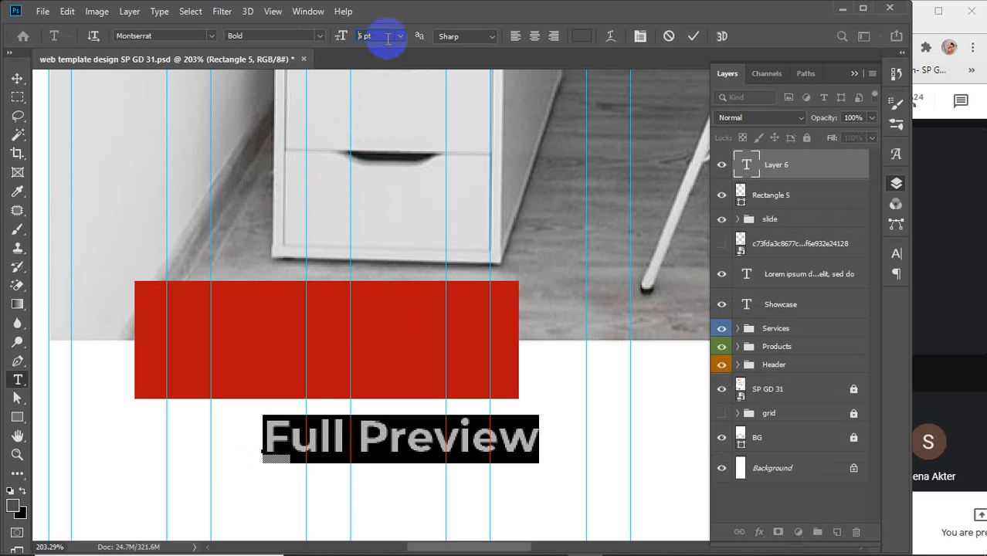
key("Down")
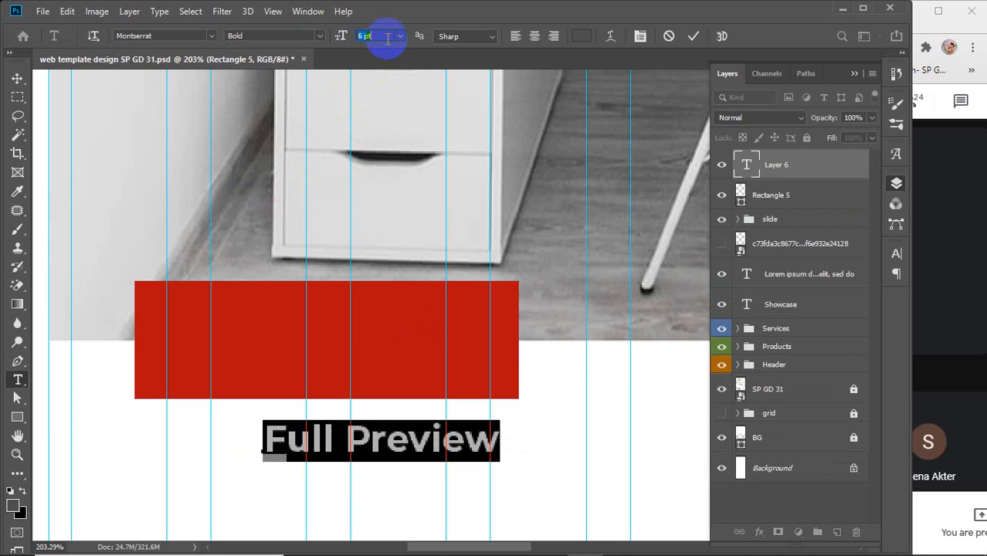
- Change the "Full Preview" text color to white (ffffff)
left_click(590, 36)
left_click_drag(502, 127, 456, 103)
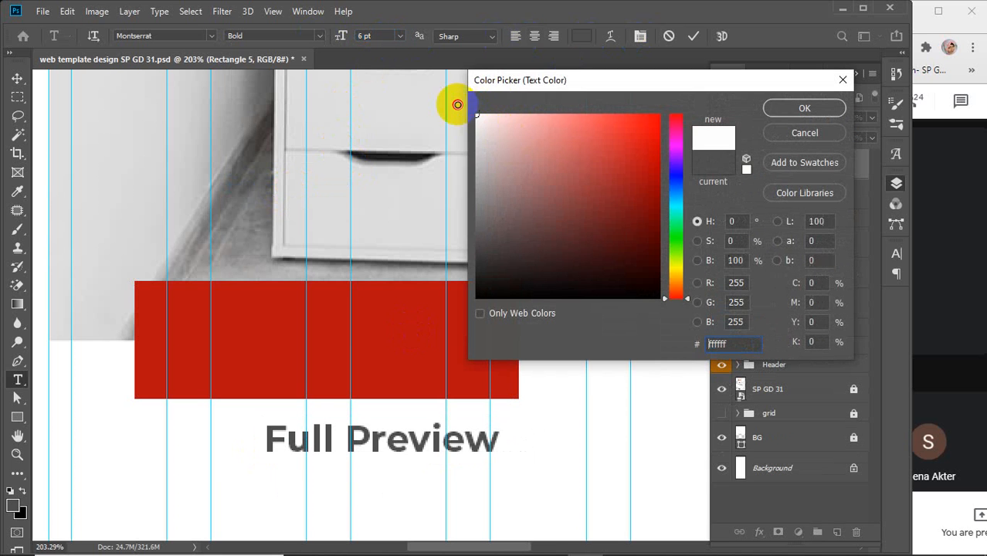
left_click(774, 113)
- Move the "Full Preview" text onto the red rectangle and center the two layers on each other horizontally and vertically
left_click(17, 78)
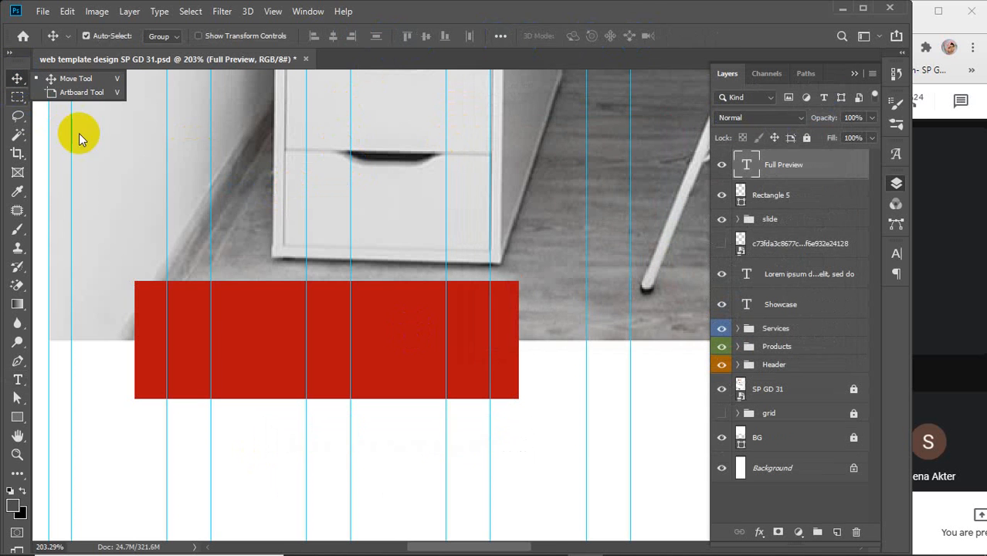
left_click_drag(335, 452, 285, 348)
left_click(804, 197, "ctrl")
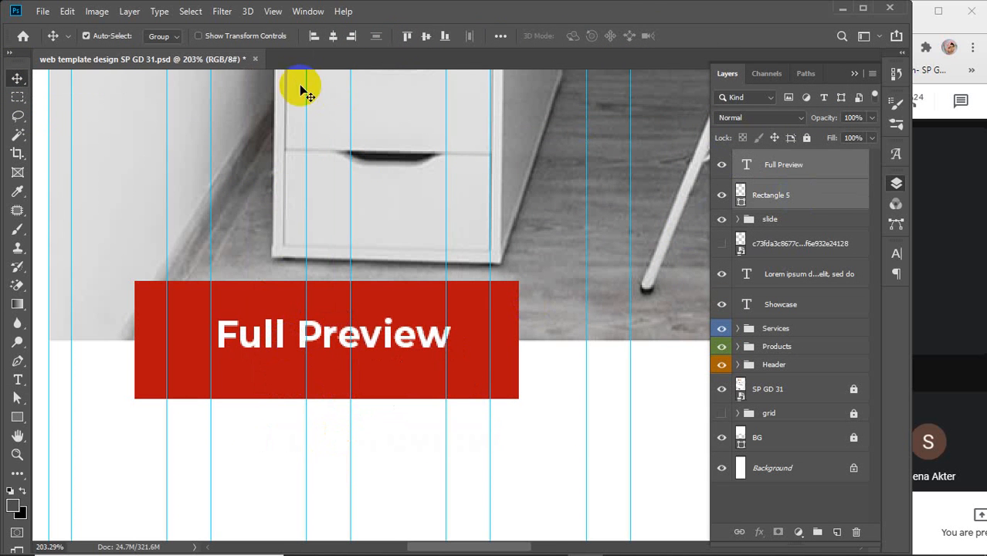
left_click(333, 36)
left_click(426, 37)
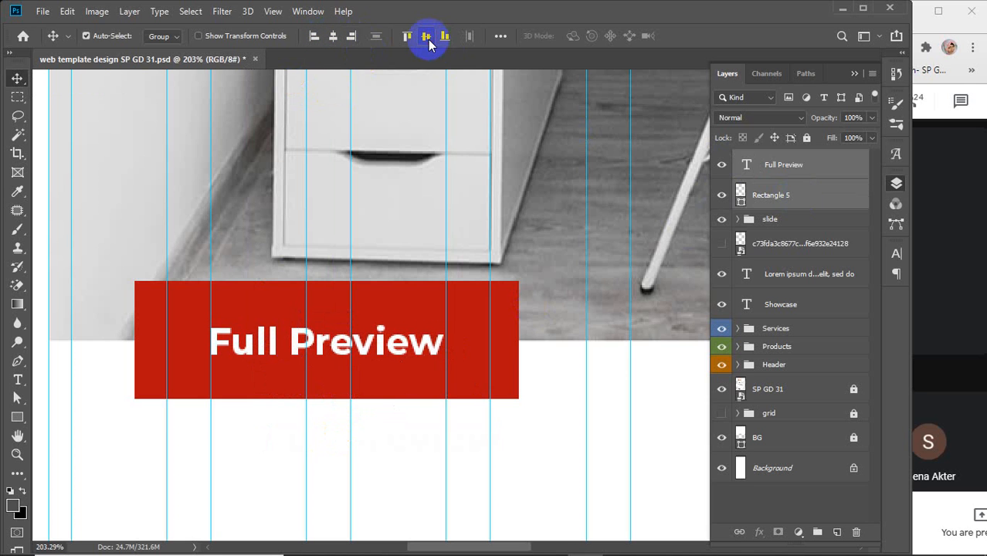
- Group the "Full Preview" text and its rectangle into a layer group named "preview"
key("ctrl+g")
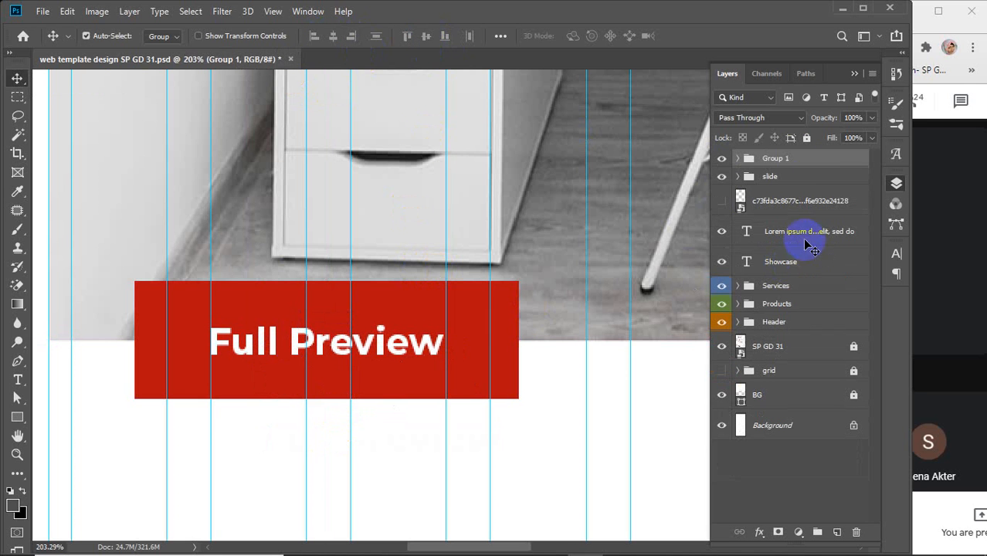
left_click(779, 160)
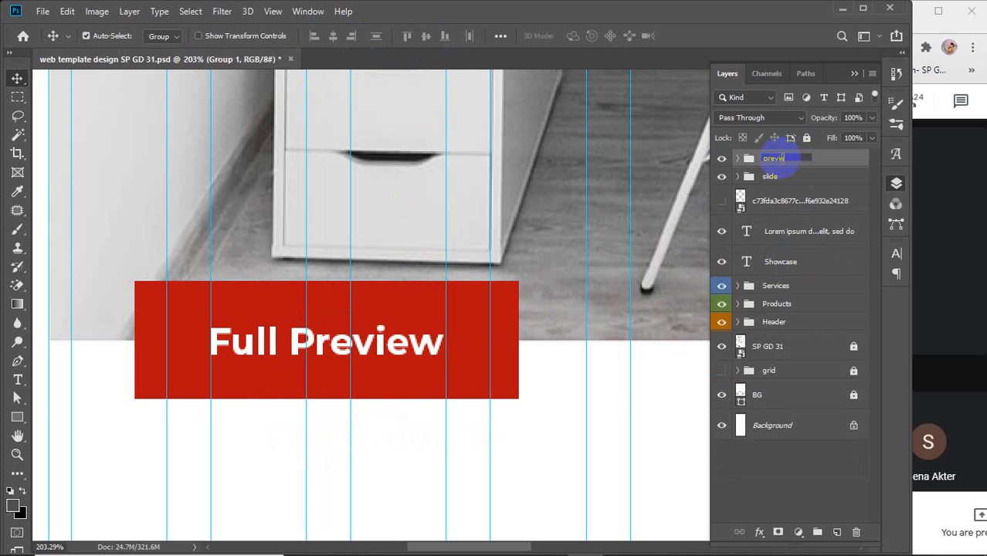
type("preview")
key("Return")
- Show the hidden desk photo layer and move the preview group near the photo's lower-left corner, flush with the leftmost guide
left_click(722, 201)
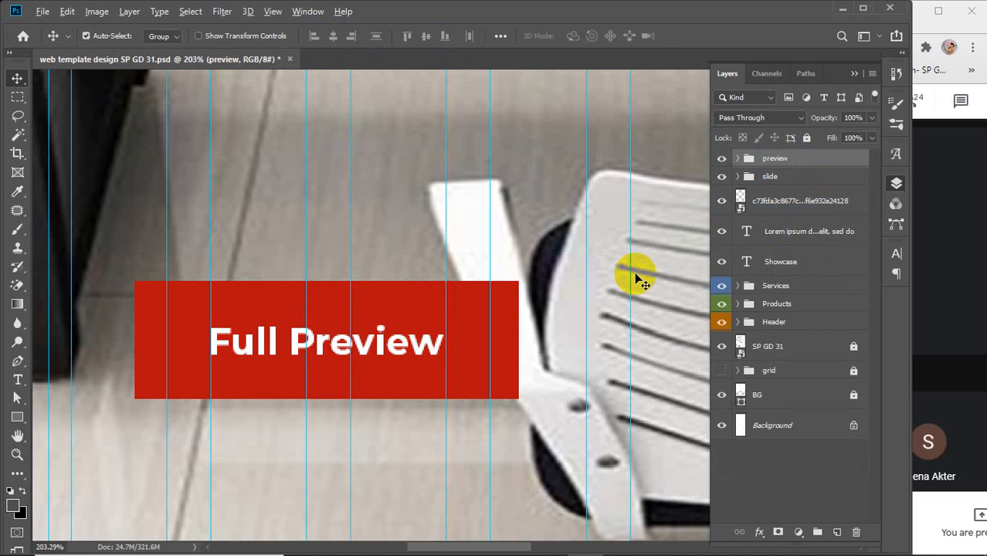
scroll(636, 278, "down", 6)
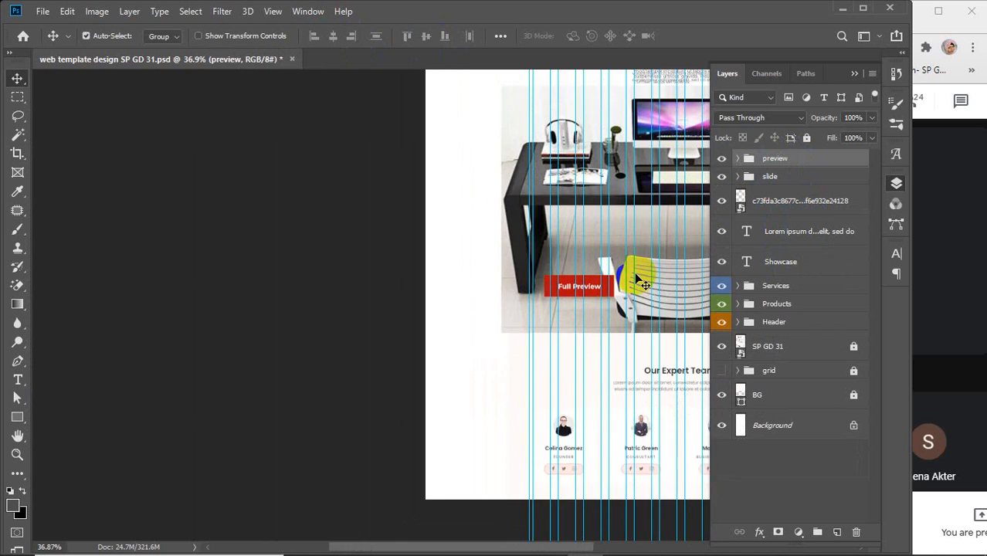
scroll(636, 278, "down", 2)
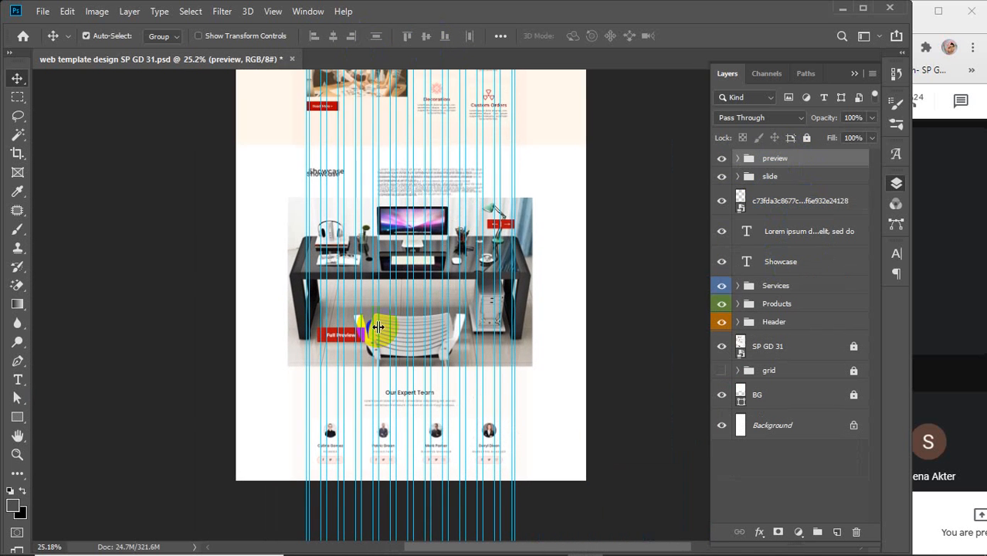
scroll(377, 327, "up", 2)
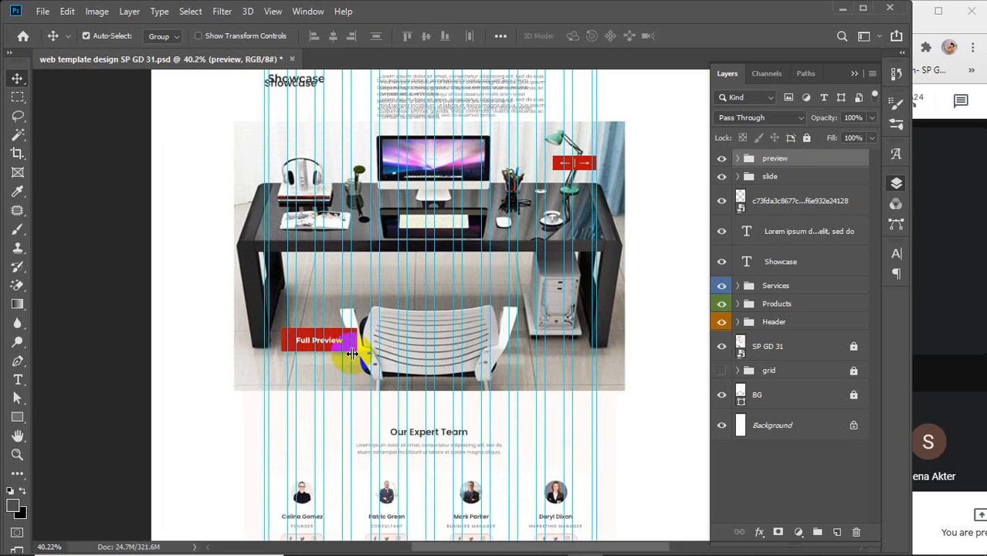
scroll(312, 349, "up", 1)
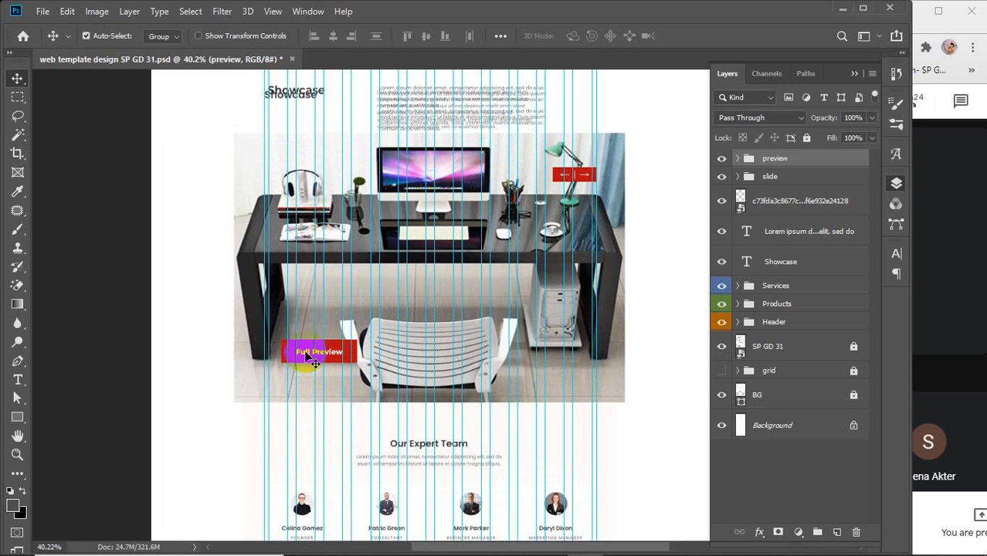
left_click_drag(313, 357, 288, 384)
- Move the slide group up to the desk photo's top edge, with its right side on the outermost right guide
scroll(287, 384, "up", 3)
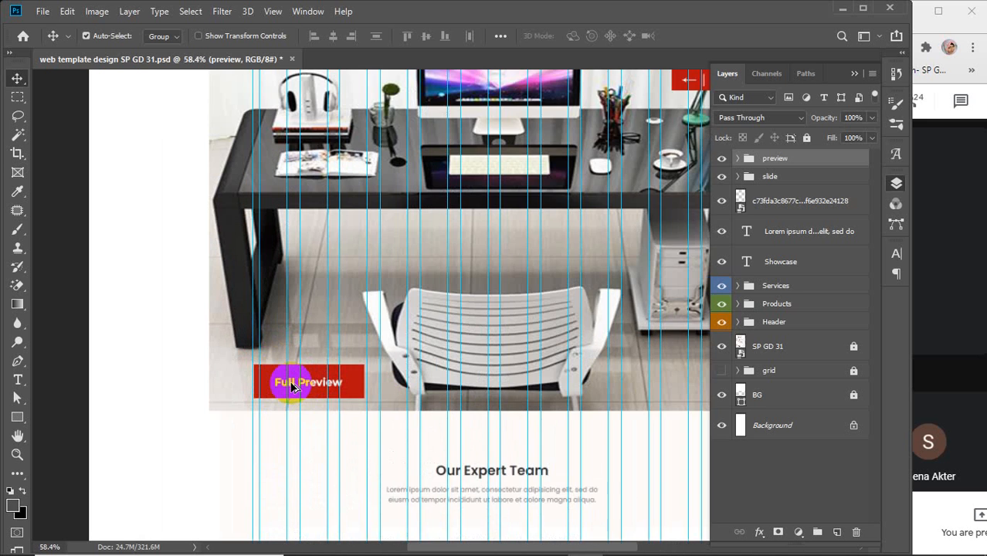
scroll(293, 386, "down", 3)
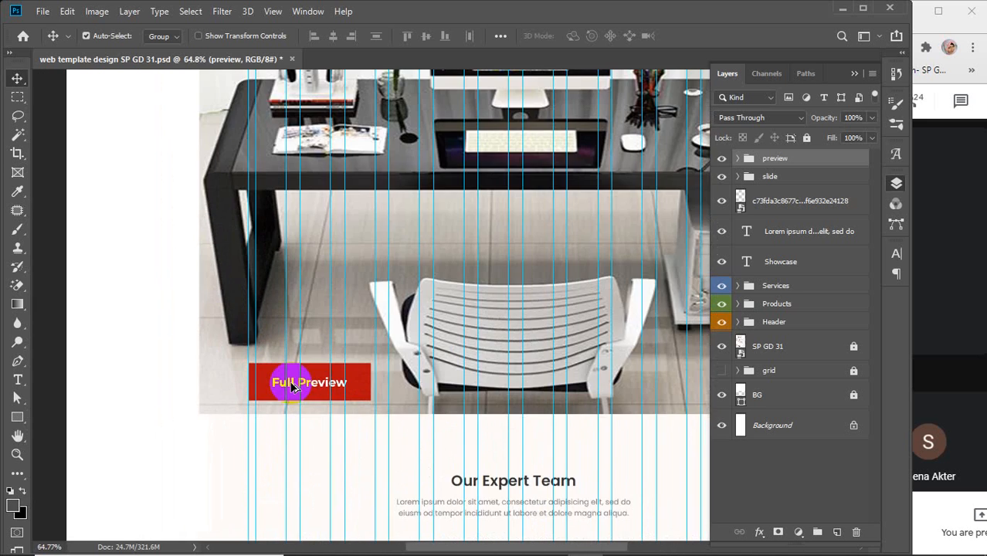
scroll(632, 149, "up", 3)
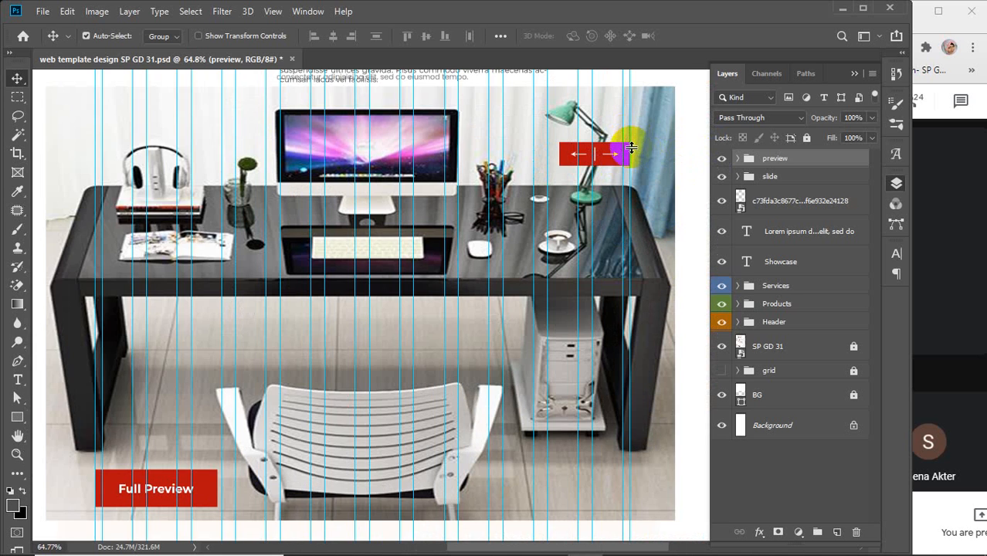
left_click(787, 177)
mouse_move(603, 160)
left_mouse_down()
mouse_move(646, 135)
mouse_move(622, 137)
mouse_move(588, 171)
left_mouse_up()
scroll(595, 256, "up", 4)
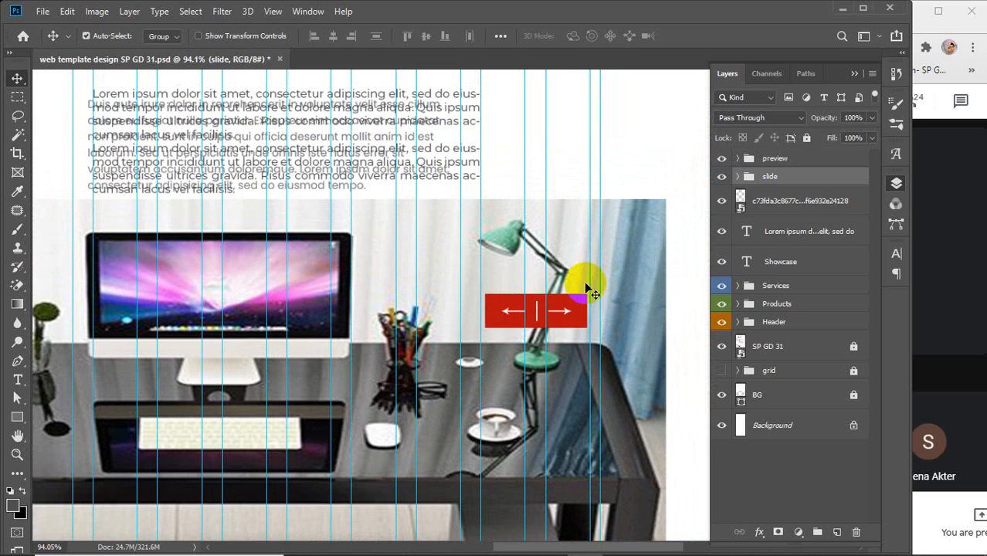
left_click_drag(562, 328, 575, 230)
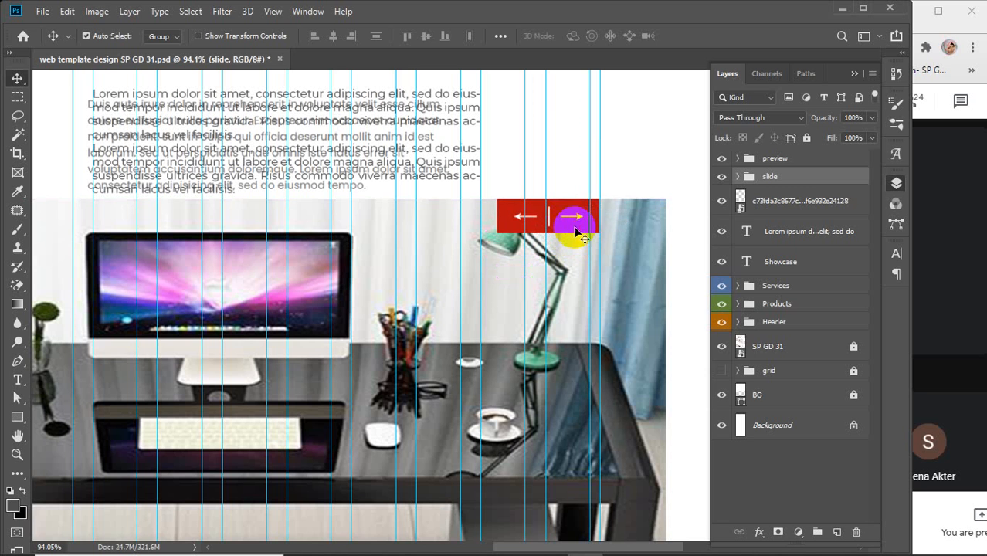
- Select the desk photo layer and toggle its visibility off and on to compare it with the reference
left_click(781, 200)
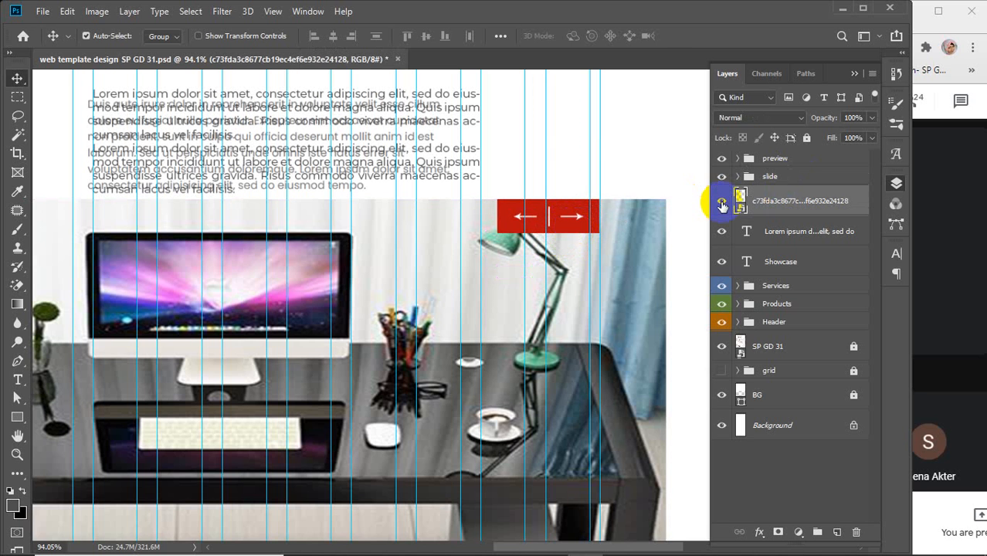
left_click(721, 200)
left_click(721, 200)
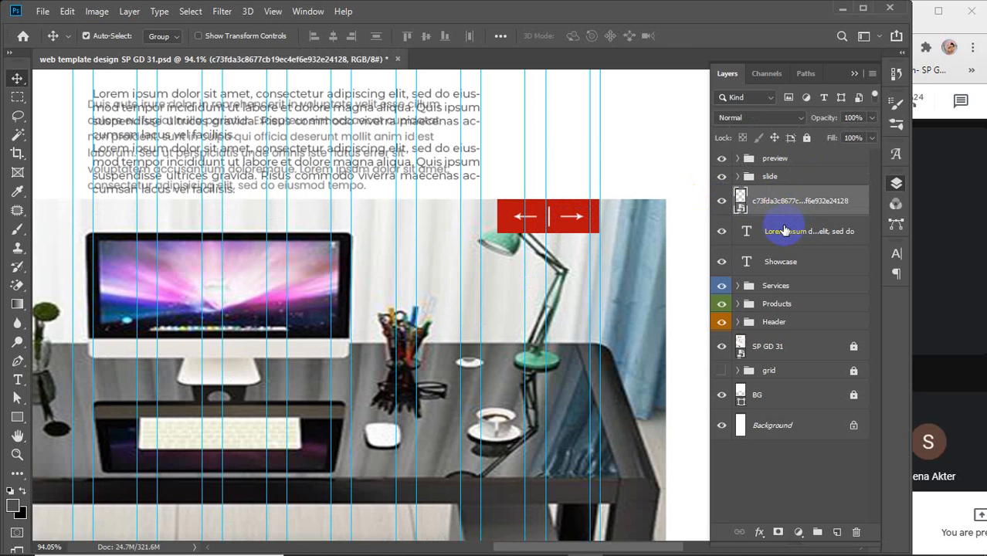
- Nudge the Showcase heading and its Lorem ipsum paragraph upward together, away from the desk photo
left_click(784, 230)
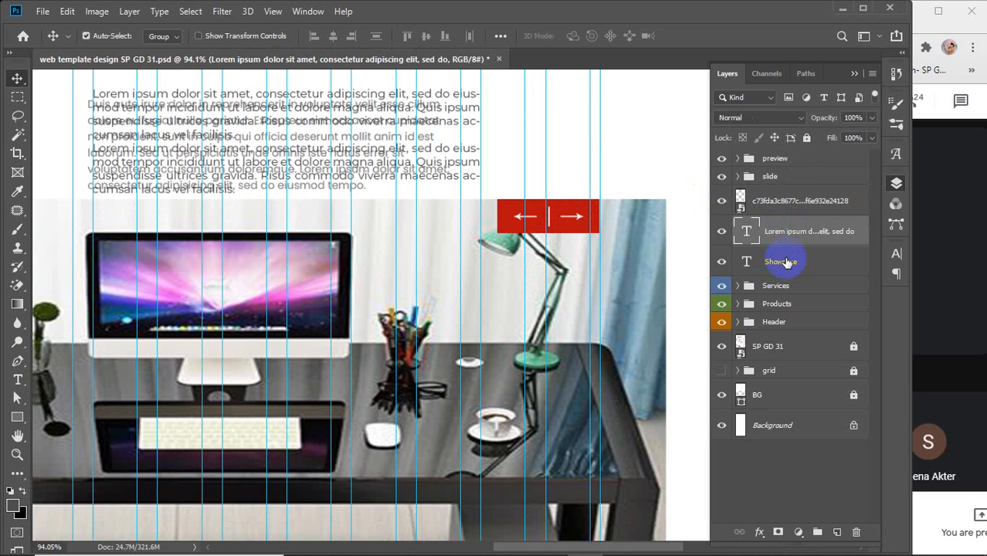
left_click(782, 262, "shift")
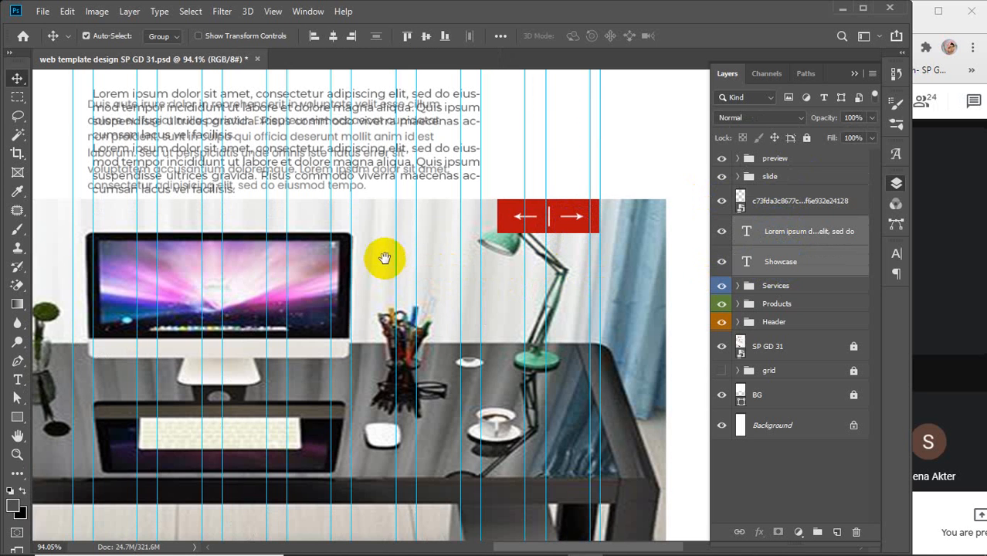
left_click_drag(383, 258, 513, 440)
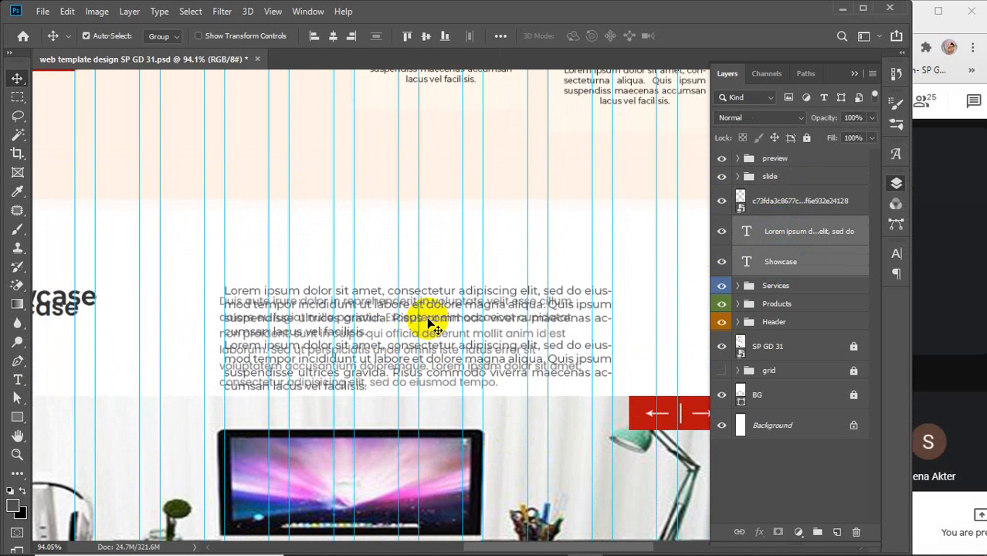
key("Up")
key("Up")
key("Up")
key("Up")
key("Up")
key("Up")
key("Up")
key("Up")
key("Up")
key("Up")
key("Up")
key("Up")
key("Up")
key("Up")
key("Up")
key("Up")
key("Up")
key("Up")
key("Up")
key("Up")
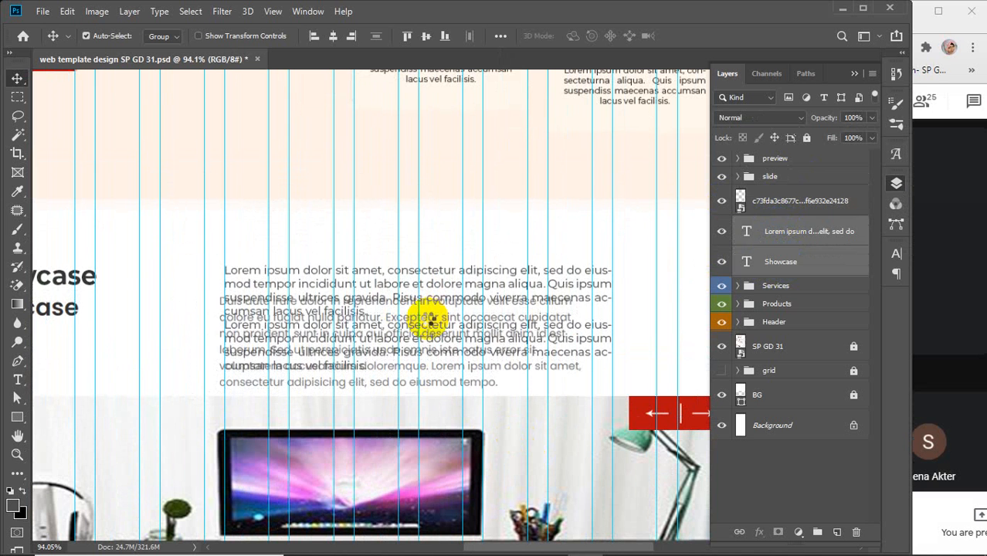
key("Up")
key("Up")
key("Up")
key("Up")
key("Up")
key("Up")
key("Up")
key("Up")
key("Up")
key("Up")
key("Up")
key("Up")
key("Up")
key("Up")
key("Up")
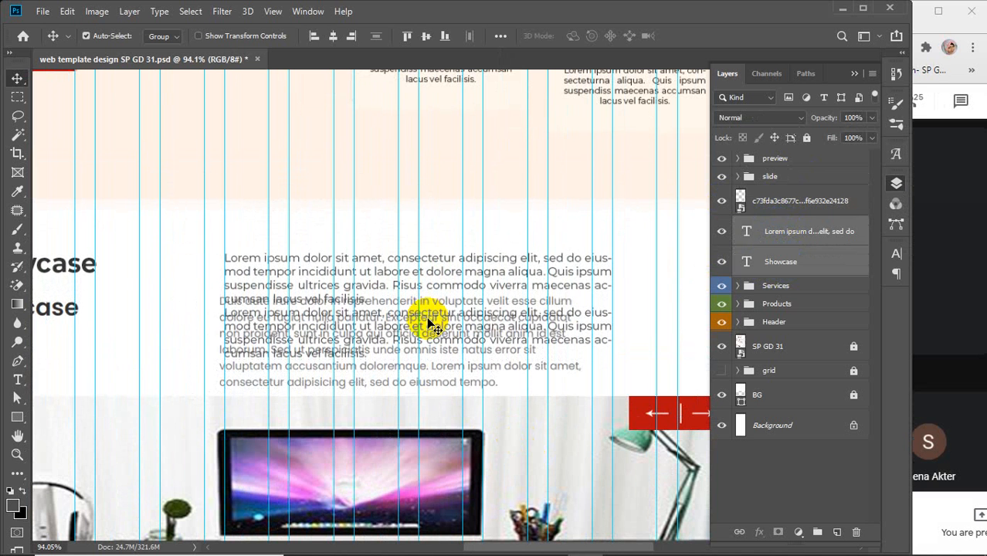
- Group the preview, slide, desk photo, paragraph and Showcase heading layers into a layer group named "Portfolio"
scroll(429, 324, "down", 6)
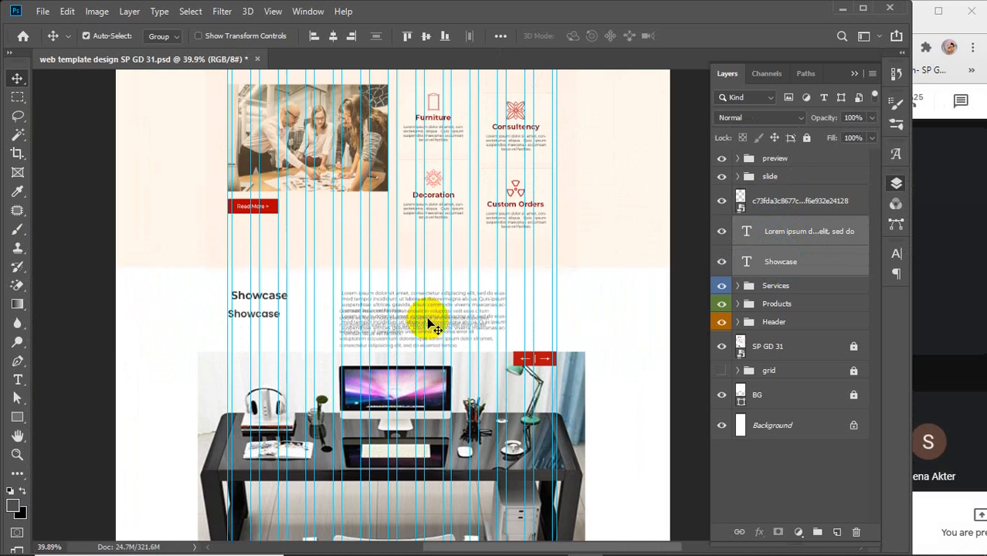
left_click_drag(532, 384, 491, 276)
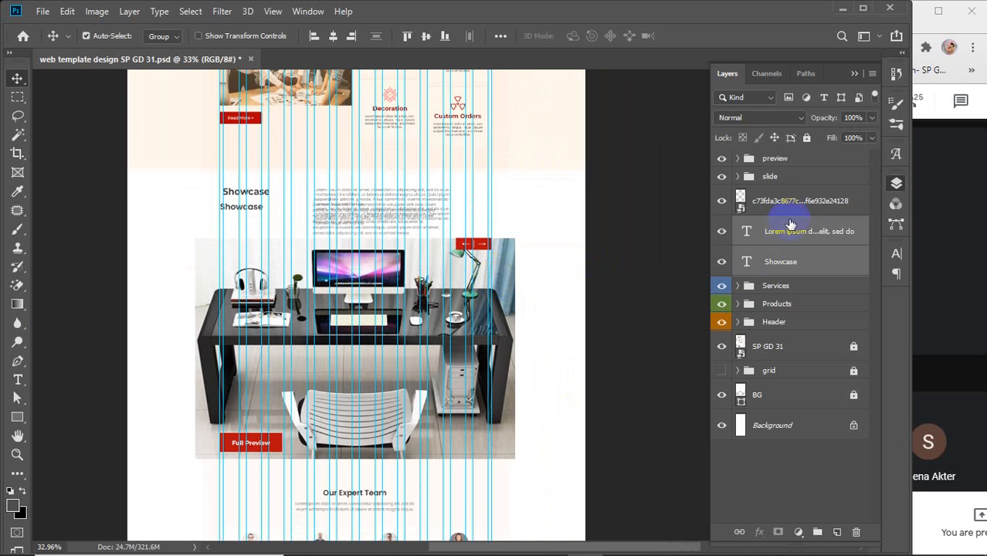
left_click(802, 166)
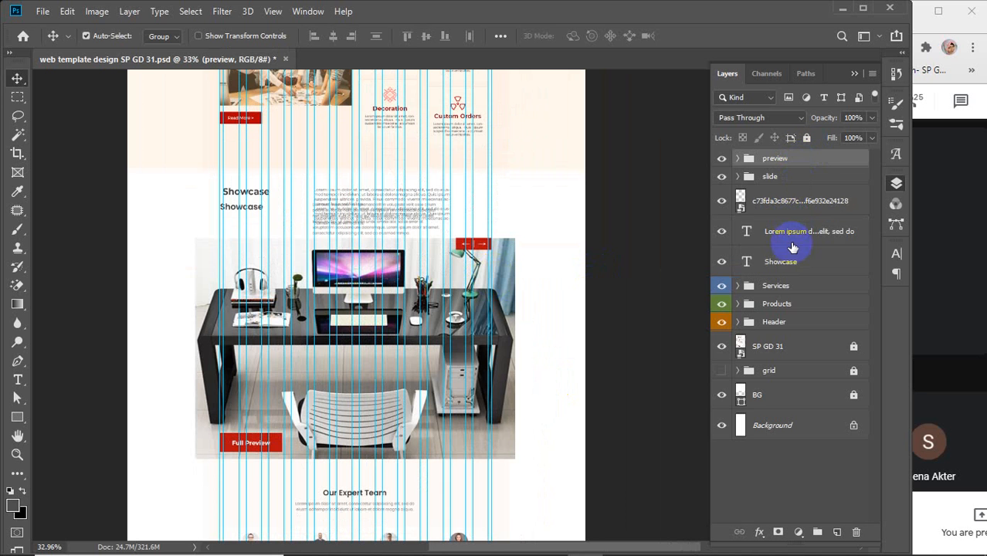
left_click(788, 266, "shift")
key("ctrl+g")
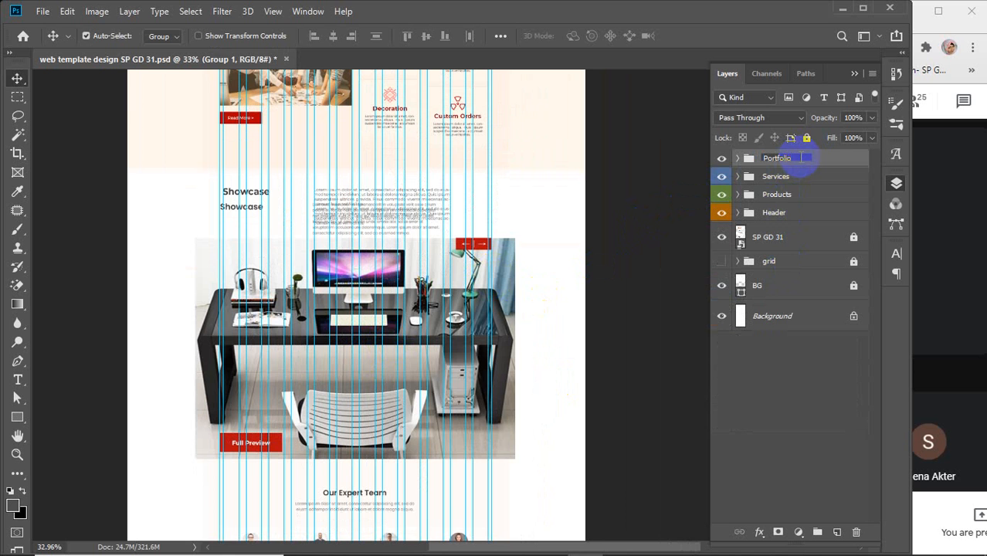
key("Return")
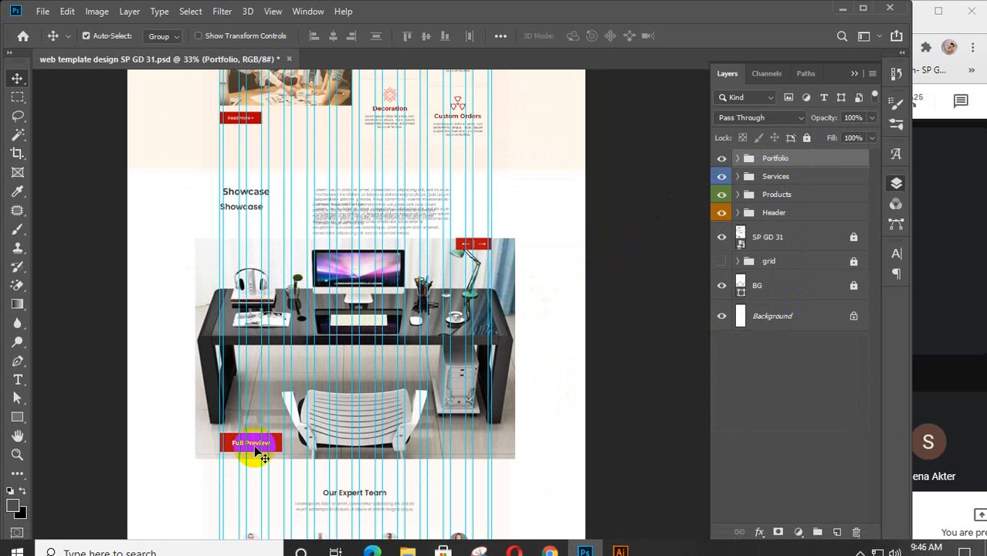
- Assign the Red color label to the Portfolio group and deselect all layers
scroll(383, 307, "up", 10)
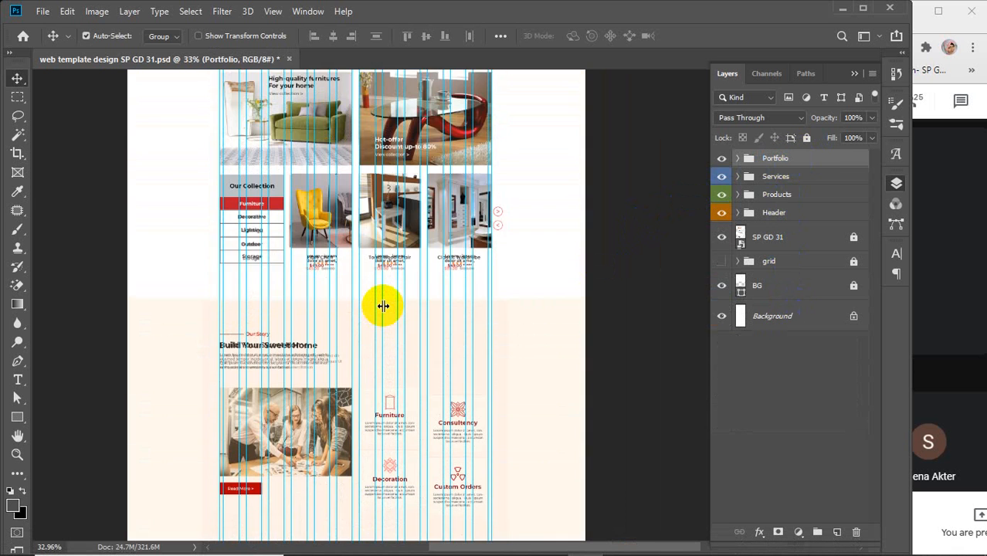
scroll(383, 307, "up", 8)
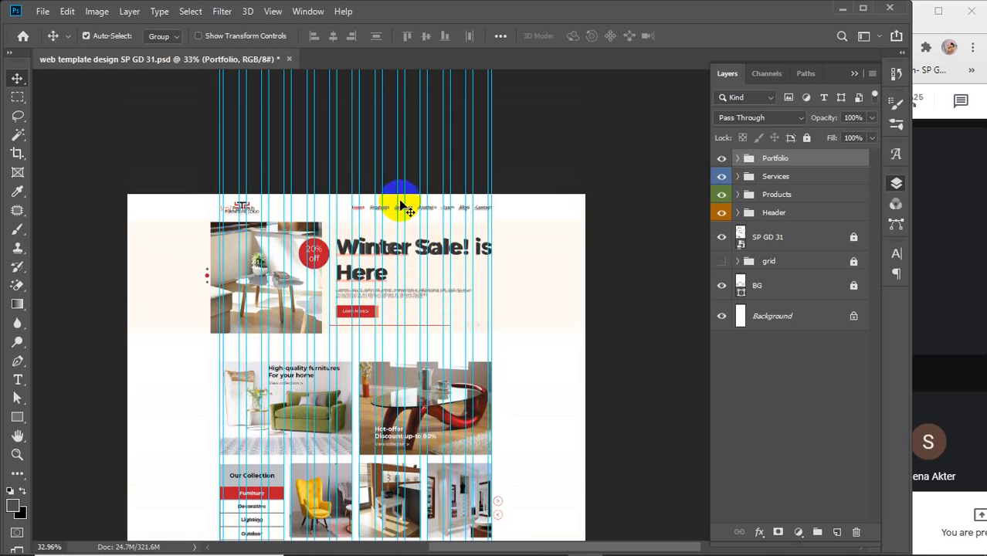
scroll(400, 205, "up", 4)
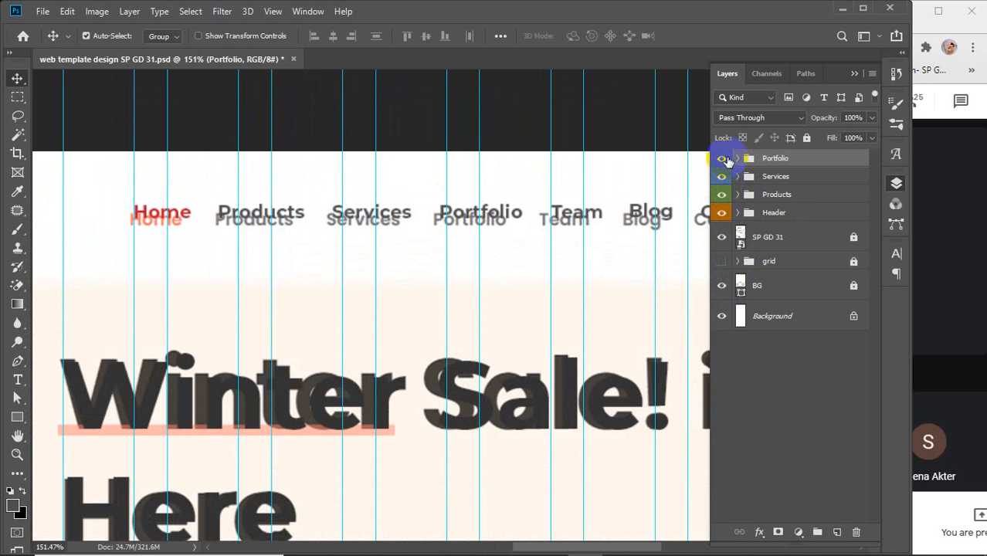
right_click(726, 159)
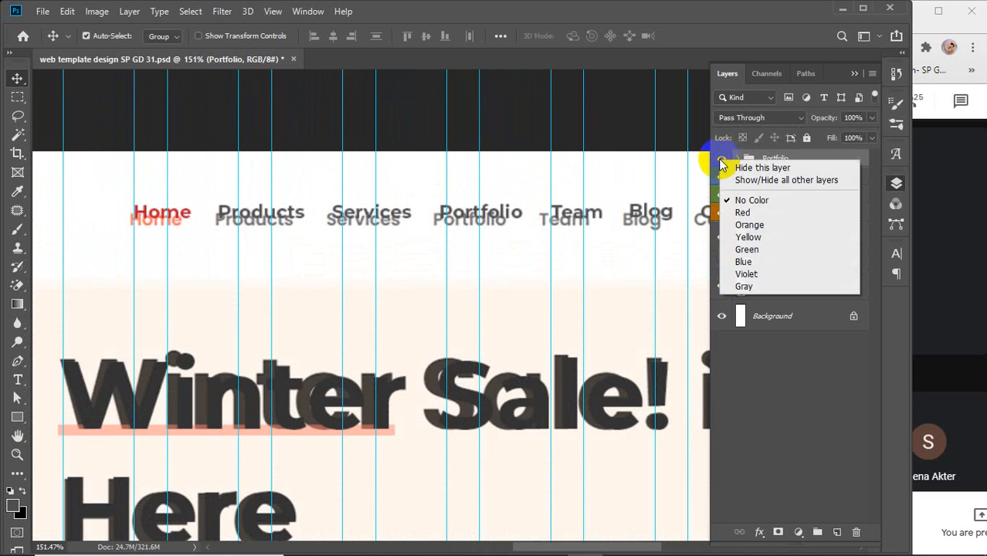
left_click(742, 214)
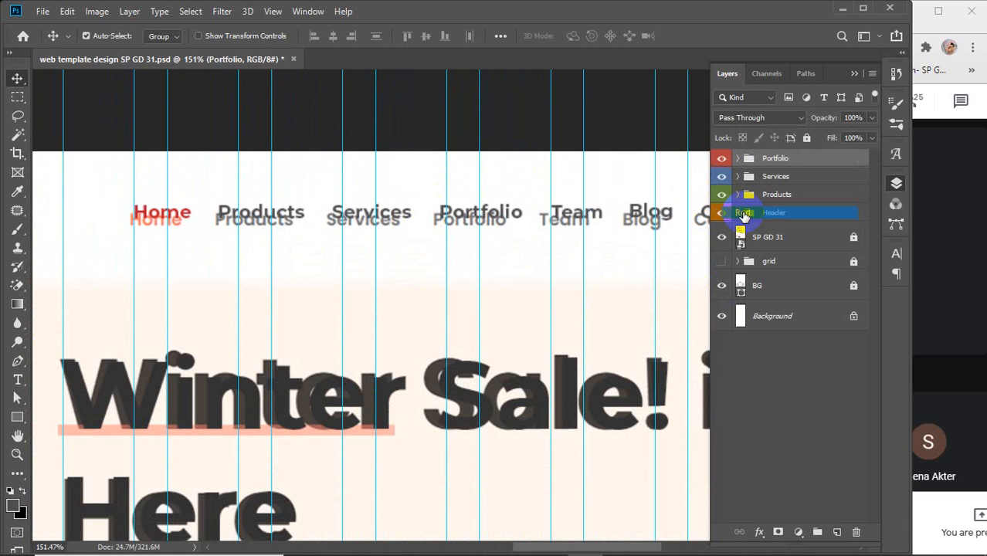
left_click(796, 375)
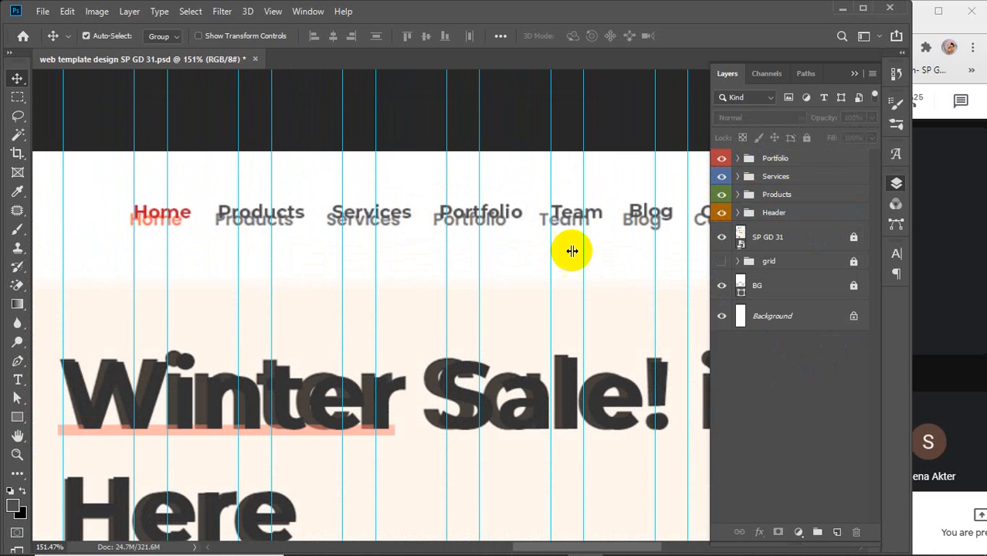
- Open the canvas size settings and anchor the existing artwork at the top center
mouse_move(607, 278)
left_mouse_down()
mouse_move(434, 300)
mouse_move(593, 278)
left_mouse_up()
scroll(531, 326, "down", 6)
scroll(530, 328, "down", 2)
scroll(525, 385, "down", 12)
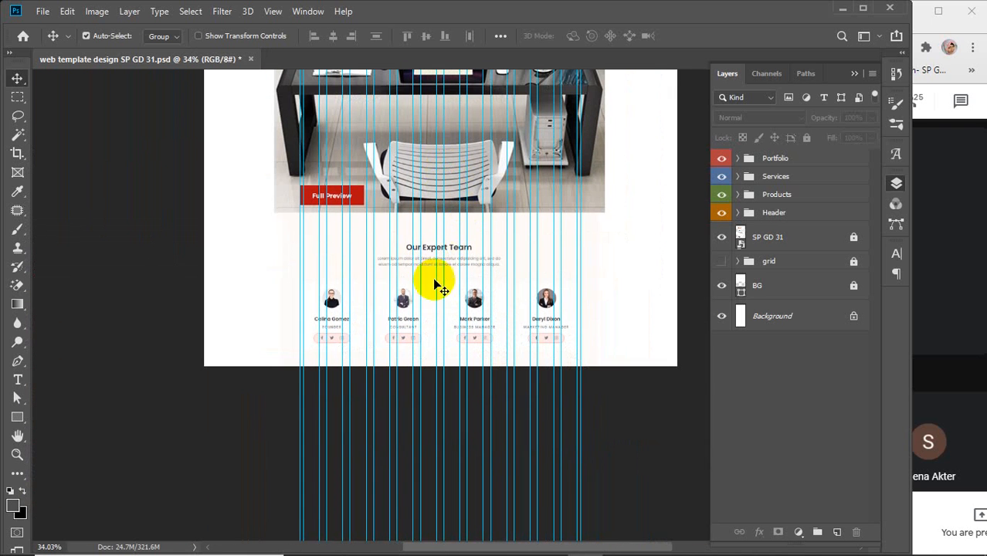
left_click(96, 10)
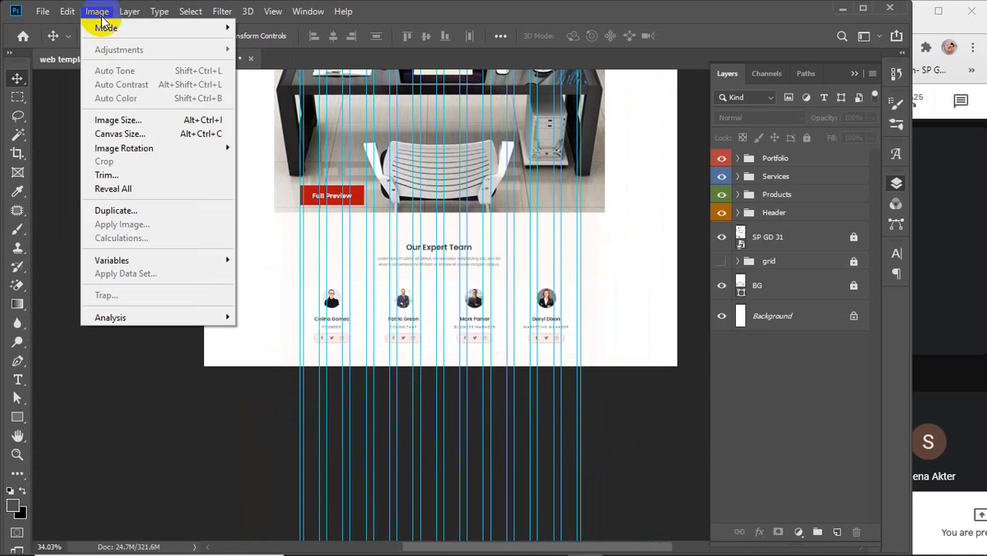
left_click(124, 134)
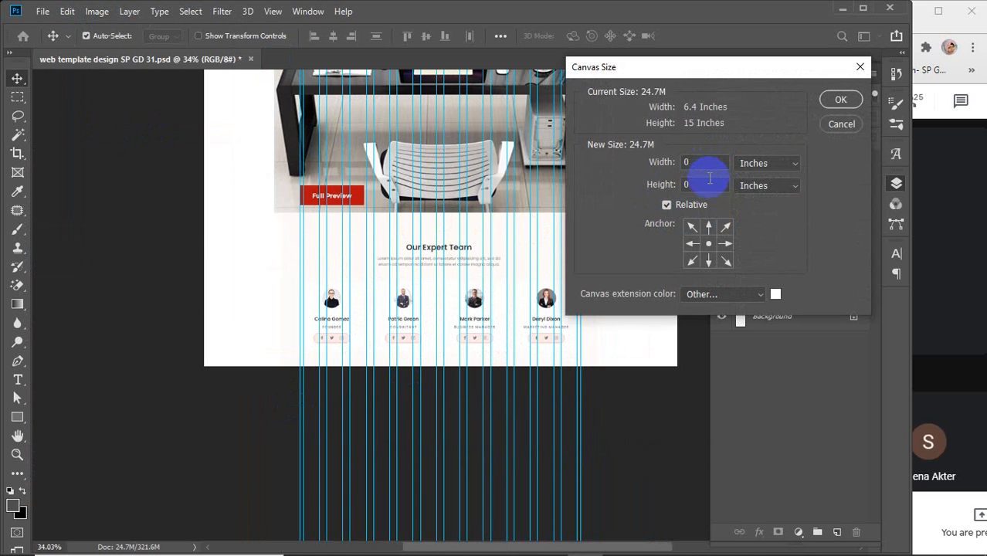
left_click(709, 227)
double_click(686, 185)
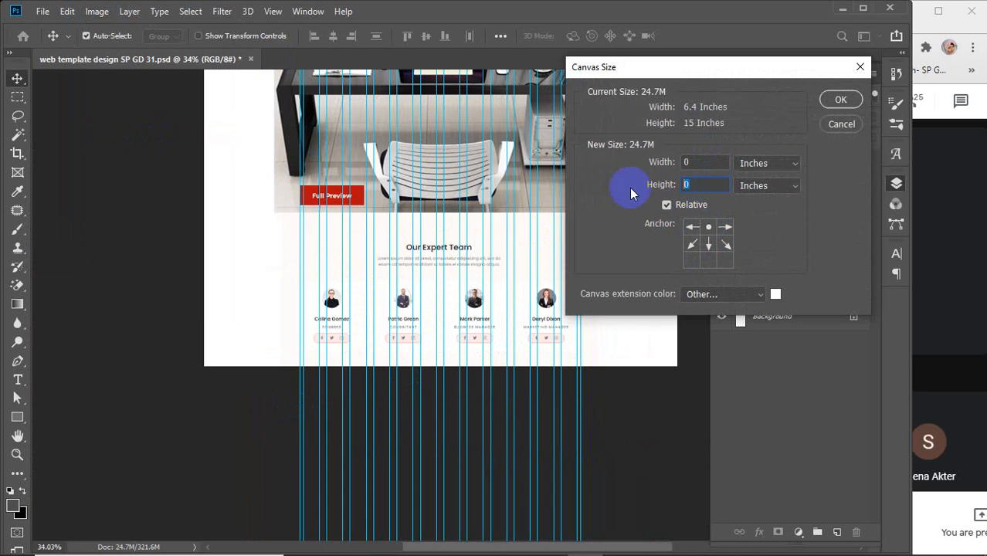
- Extend the canvas height by 1000 pixels relative to its current size, using pixels as the unit
type("1000")
left_click(770, 163)
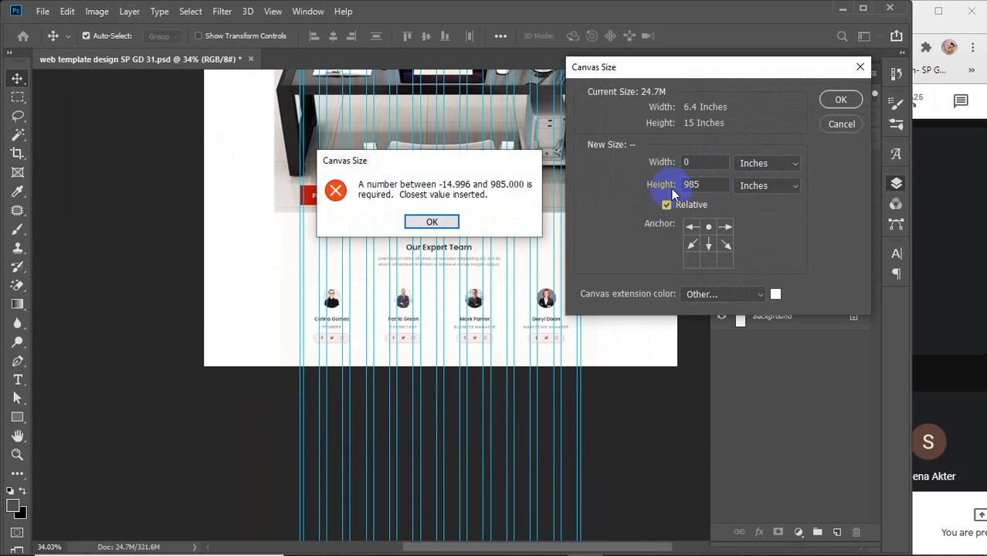
left_click(432, 223)
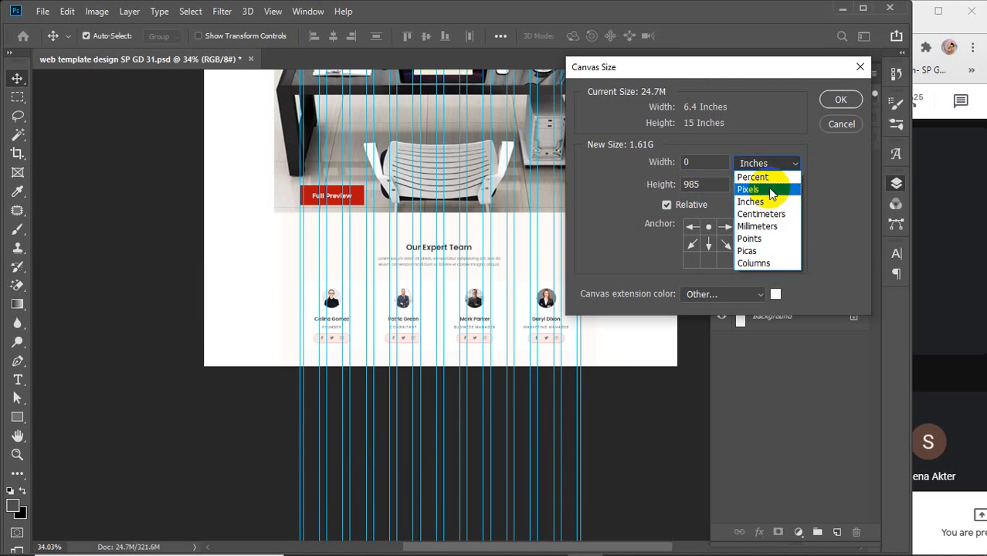
left_click(753, 190)
double_click(699, 184)
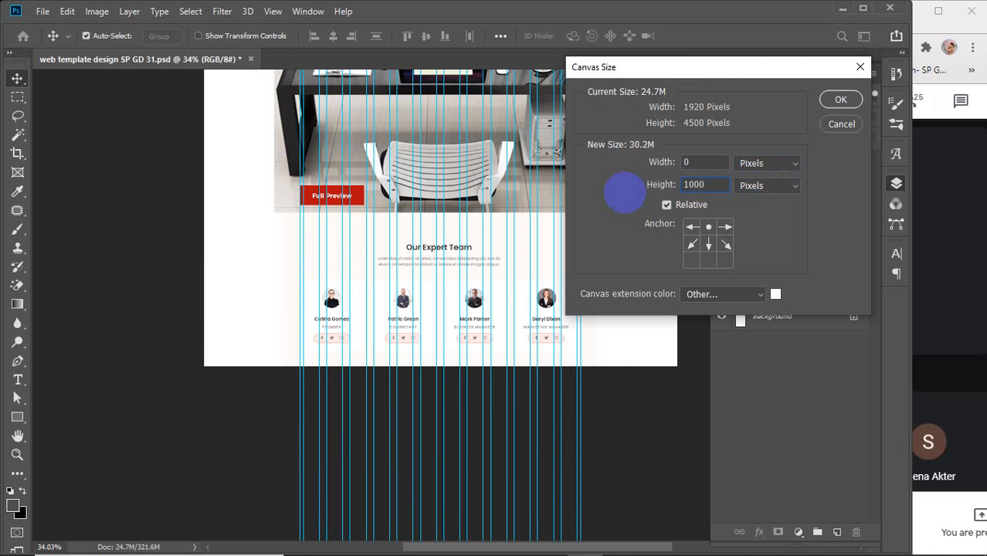
key("Return")
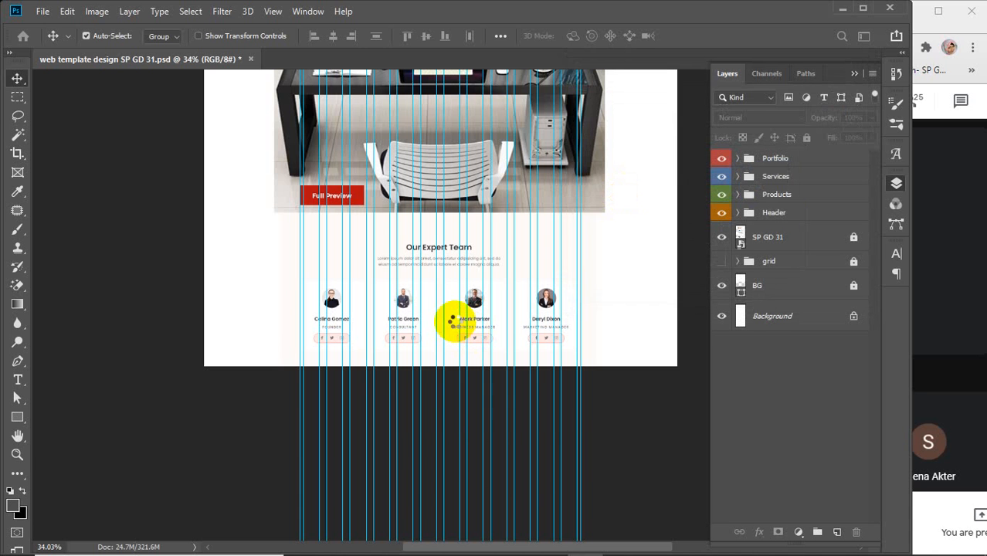
- Add the heading text "Our Expert Team" over the matching heading in the reference, below the desk photo
scroll(456, 324, "down", 5)
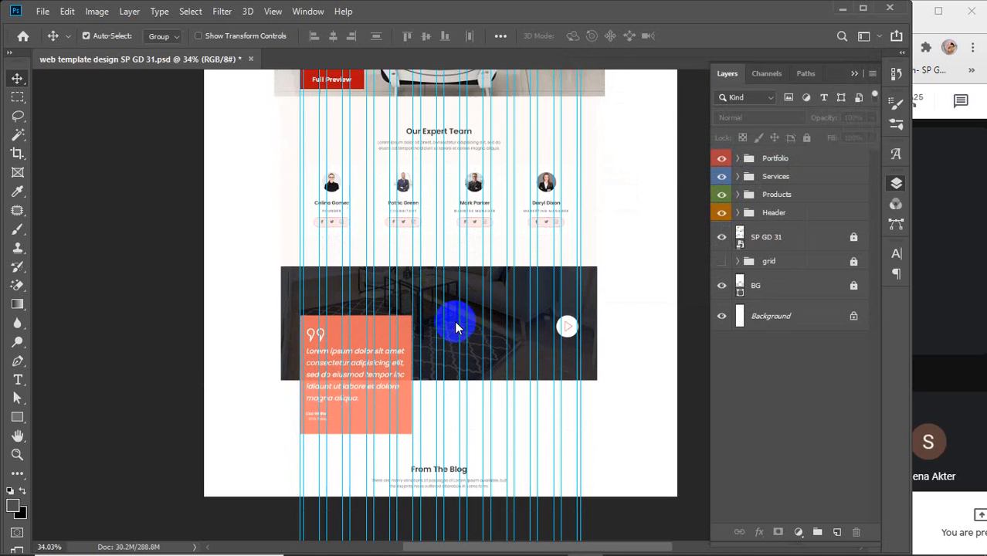
scroll(454, 321, "up", 3)
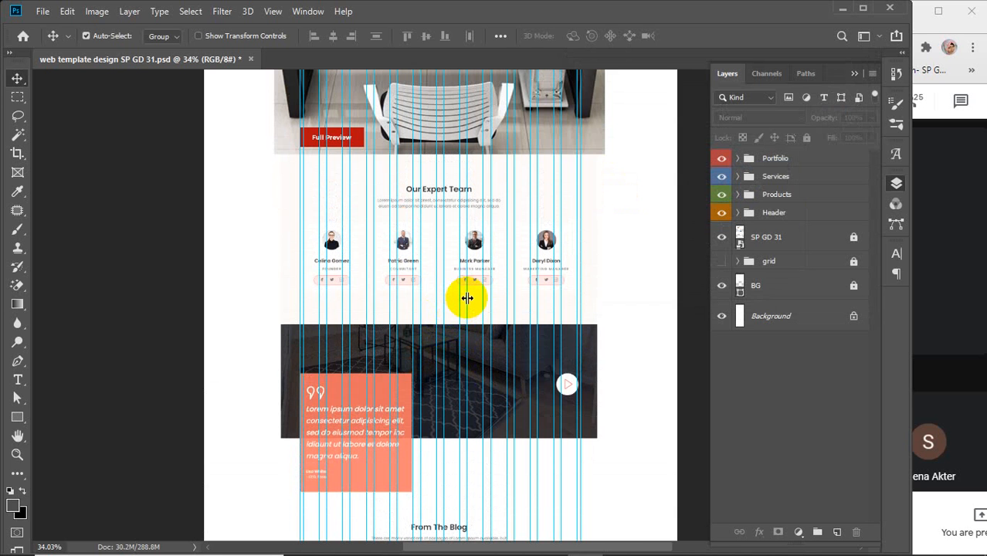
left_click(947, 172)
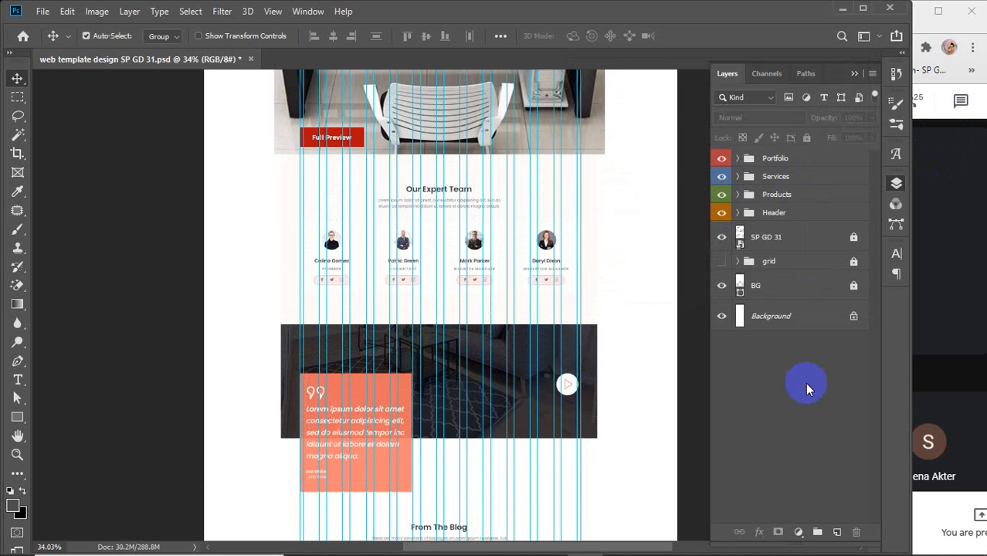
left_click(234, 329)
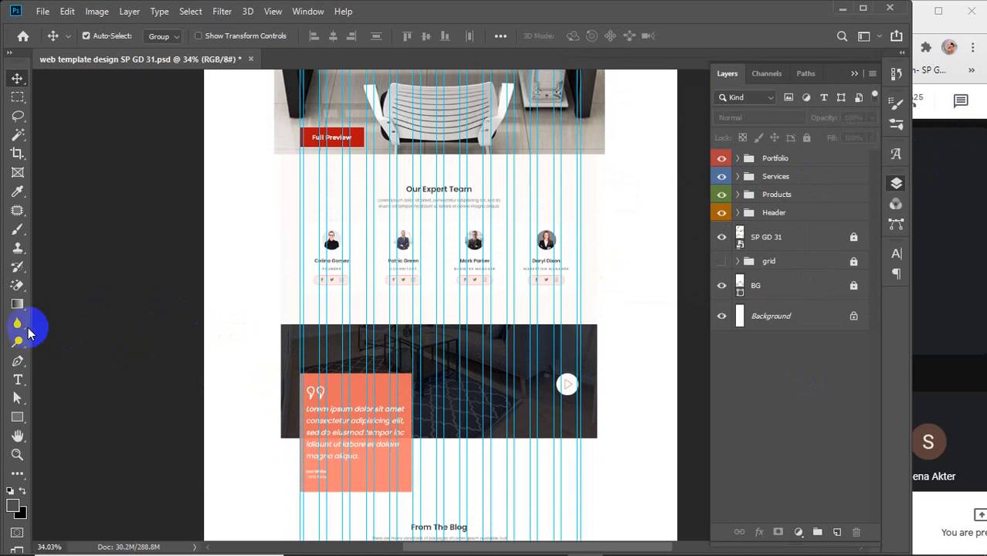
left_click(17, 379)
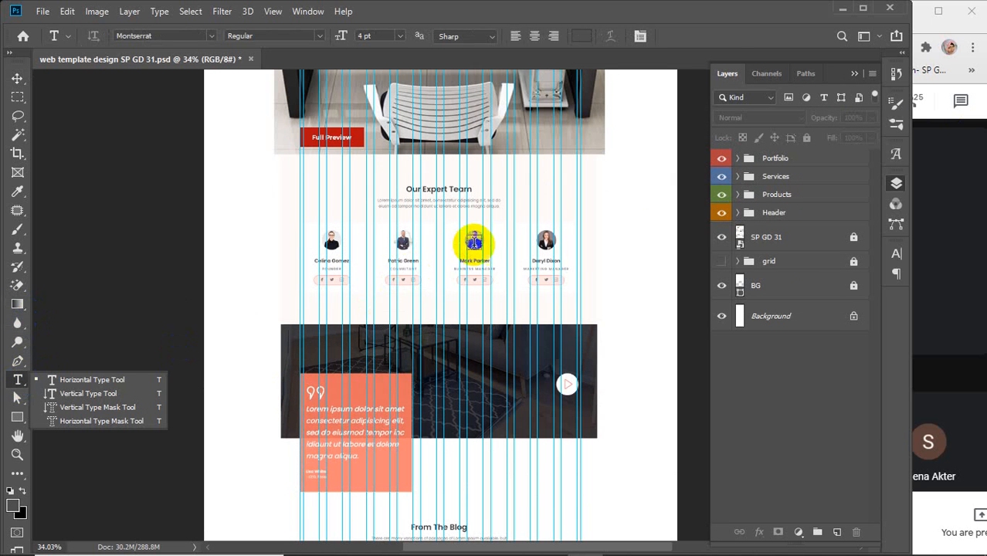
scroll(480, 225, "up", 3)
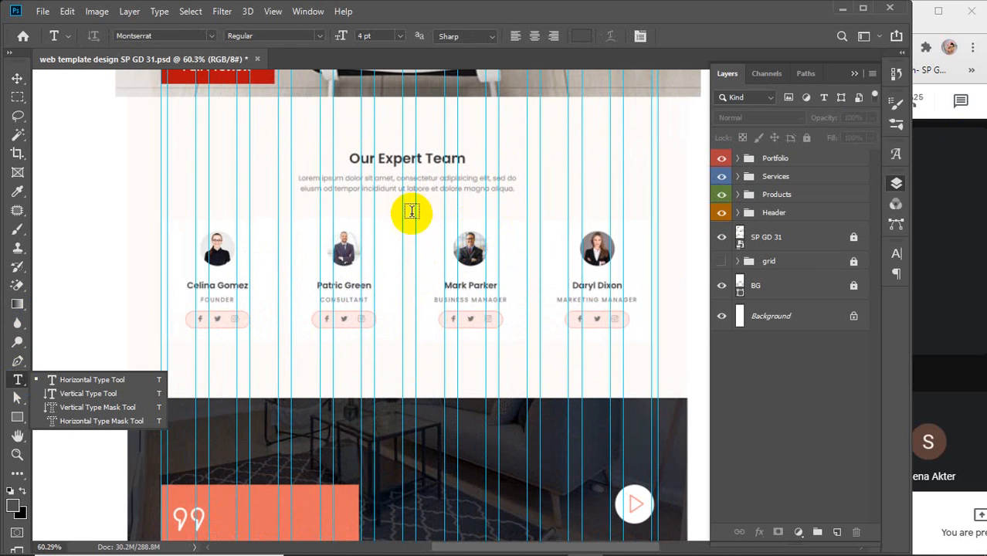
left_click_drag(414, 227, 405, 294)
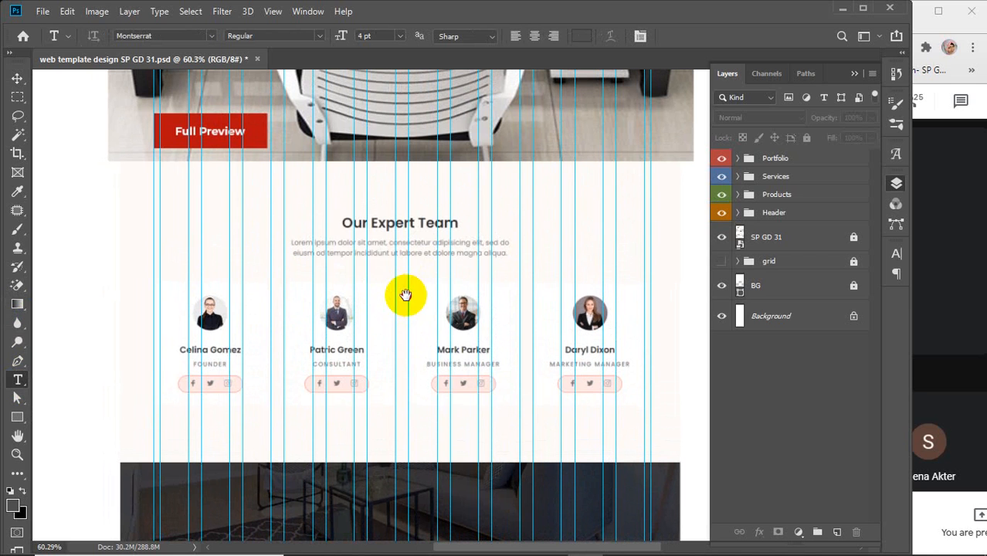
left_click(340, 224)
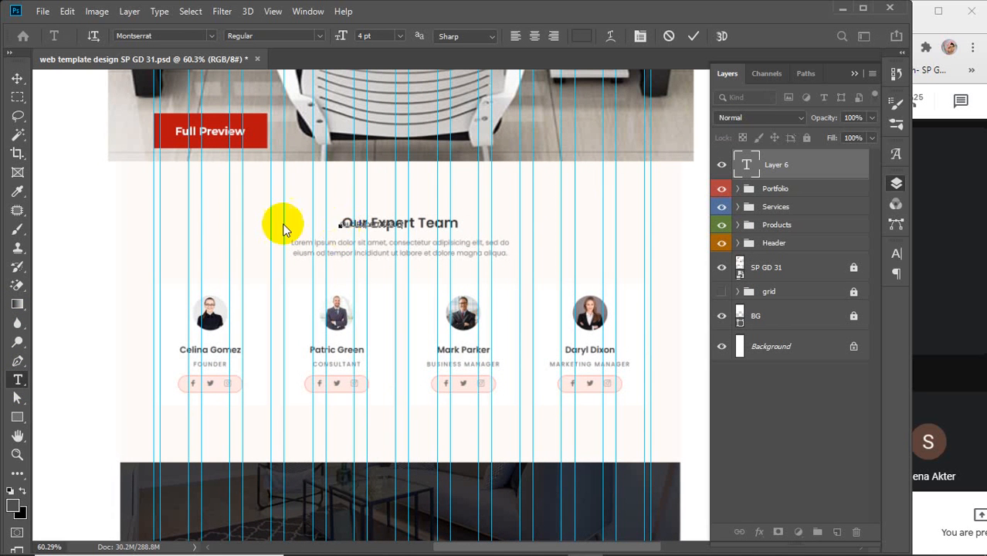
- Set the "Our Expert Team" heading to 10 pt in Montserrat Bold
left_click_drag(337, 223, 442, 225)
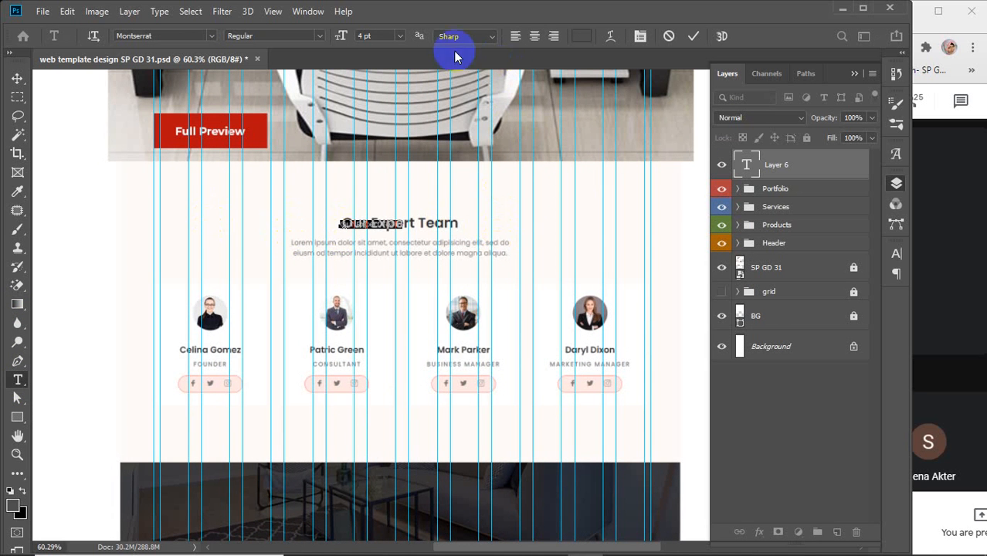
left_click(382, 36)
type("10")
key("Return")
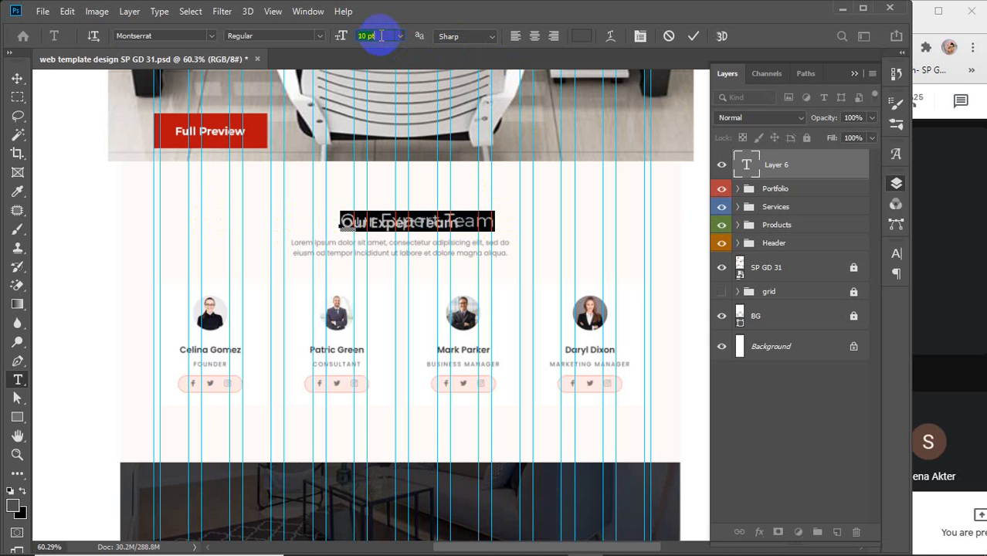
left_click(317, 35)
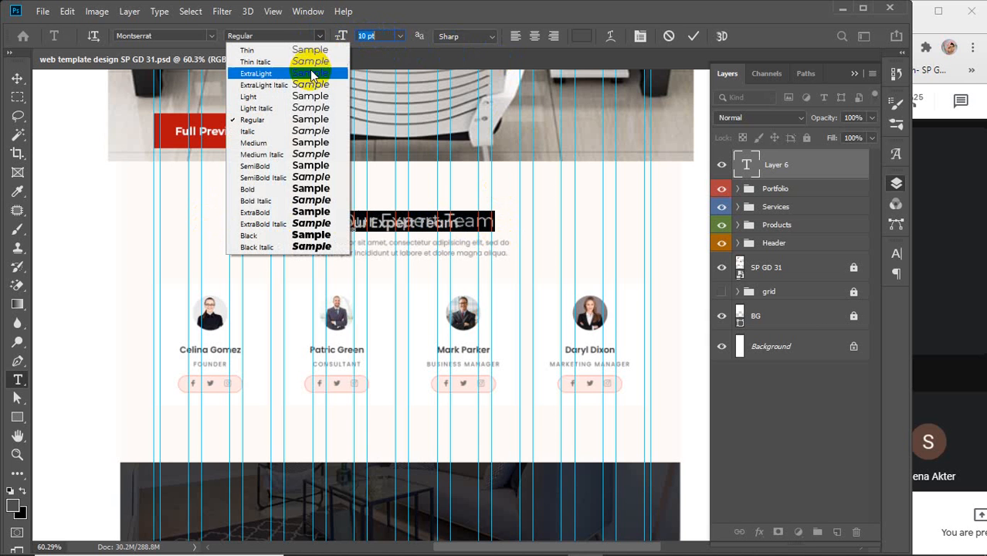
left_click(266, 191)
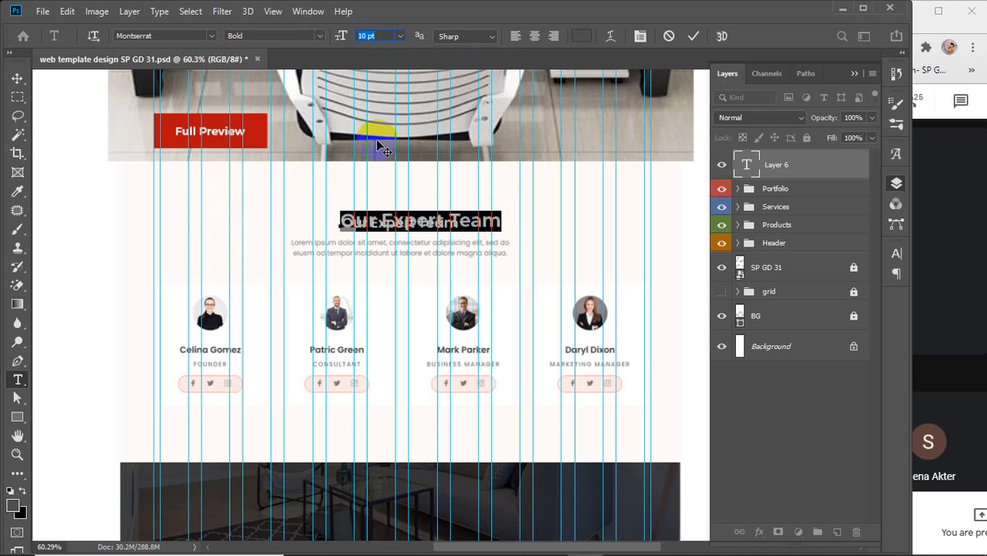
- Change the heading's text color to #292929 and commit the text
left_click(585, 41)
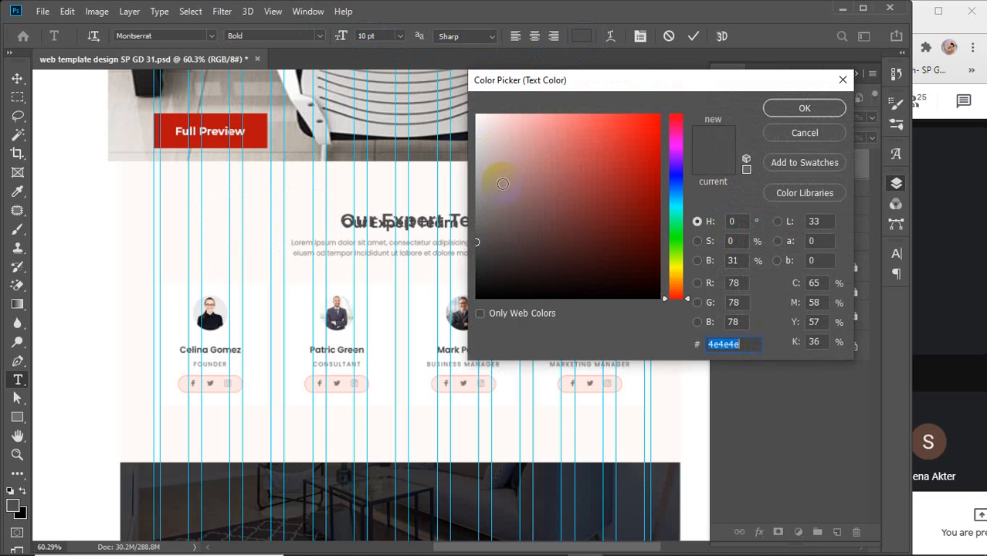
left_click_drag(510, 224, 466, 269)
left_click(773, 110)
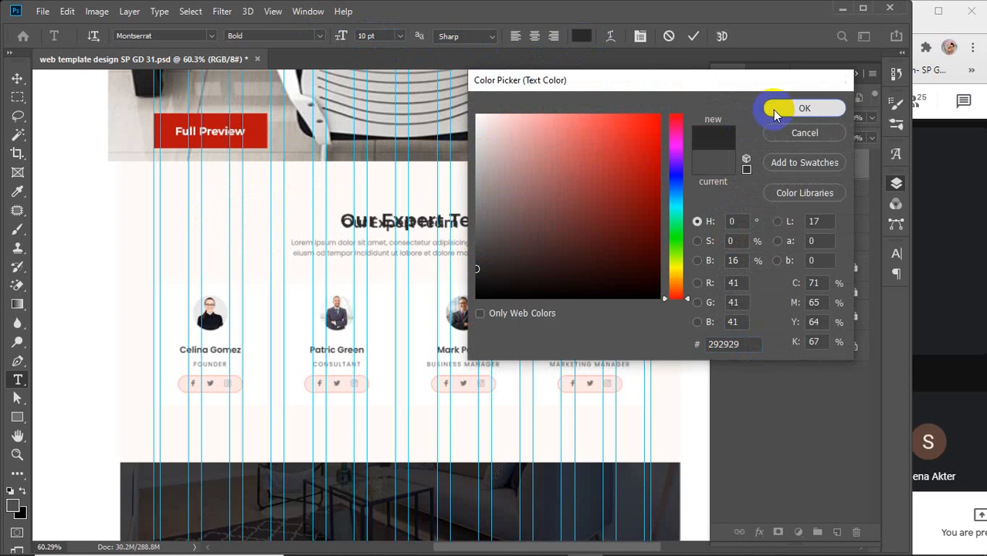
left_click(691, 38)
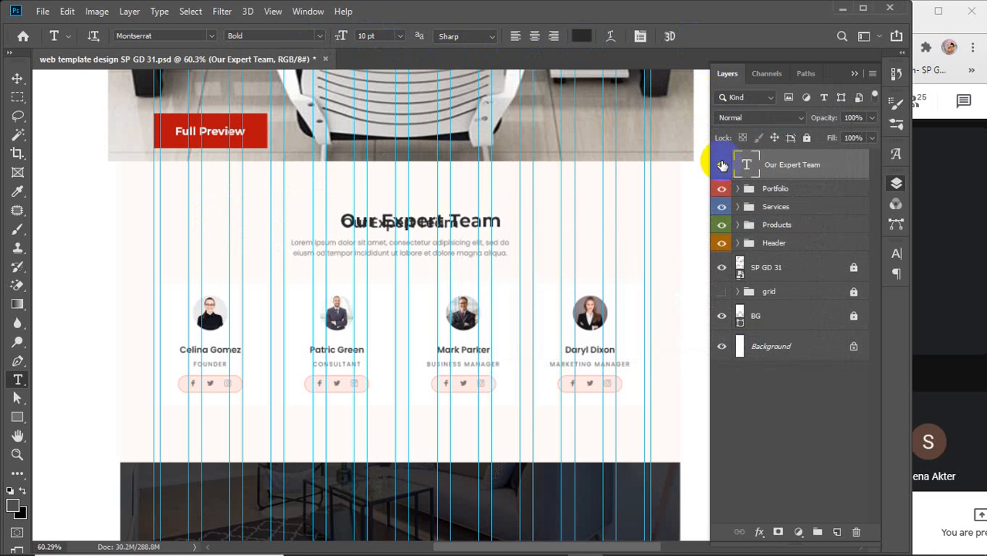
left_click(786, 426)
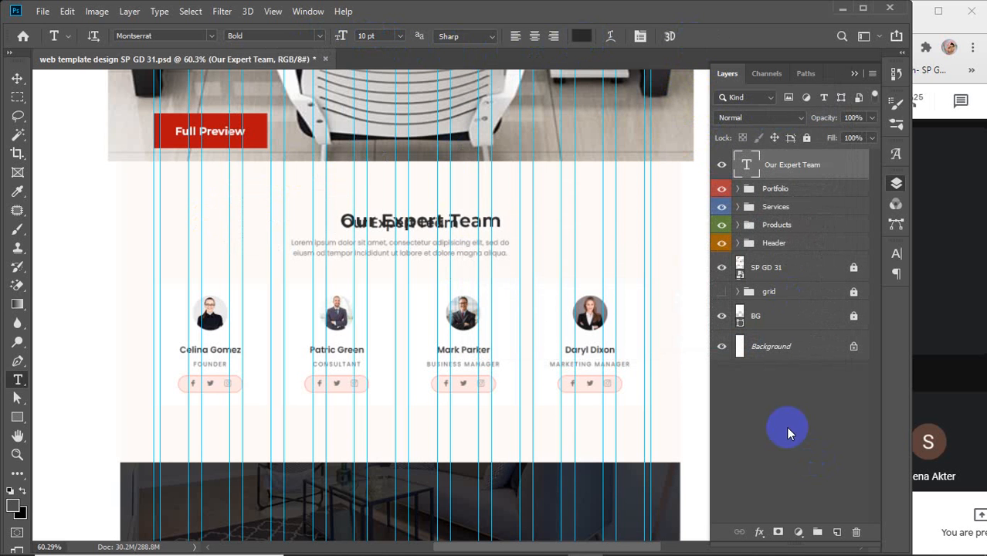
- Add a Lorem ipsum paragraph box beneath the heading, spanning the reference paragraph's width, and set its text size to 4 pt
right_click(17, 379)
left_click_drag(283, 241, 516, 265)
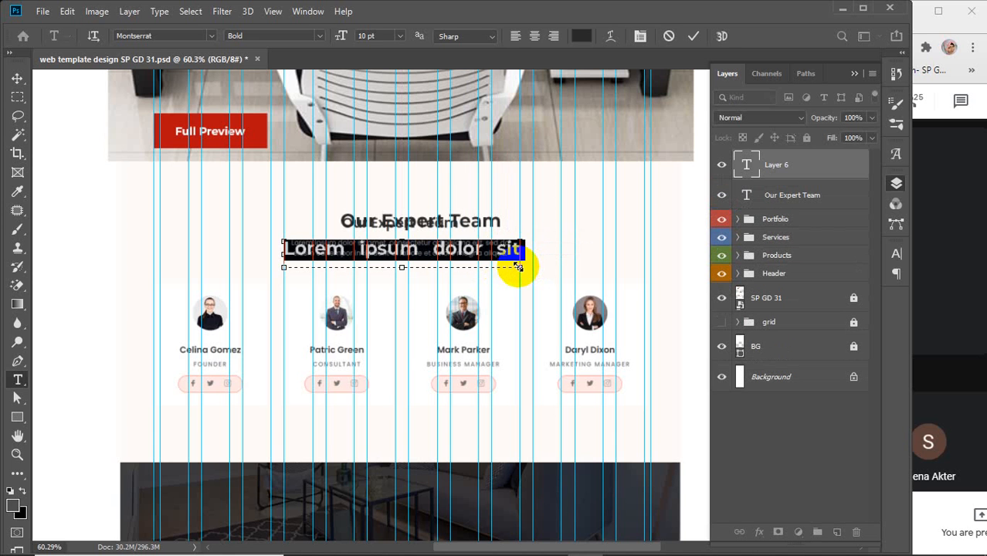
left_click(370, 36)
scroll(369, 36, "down", 4)
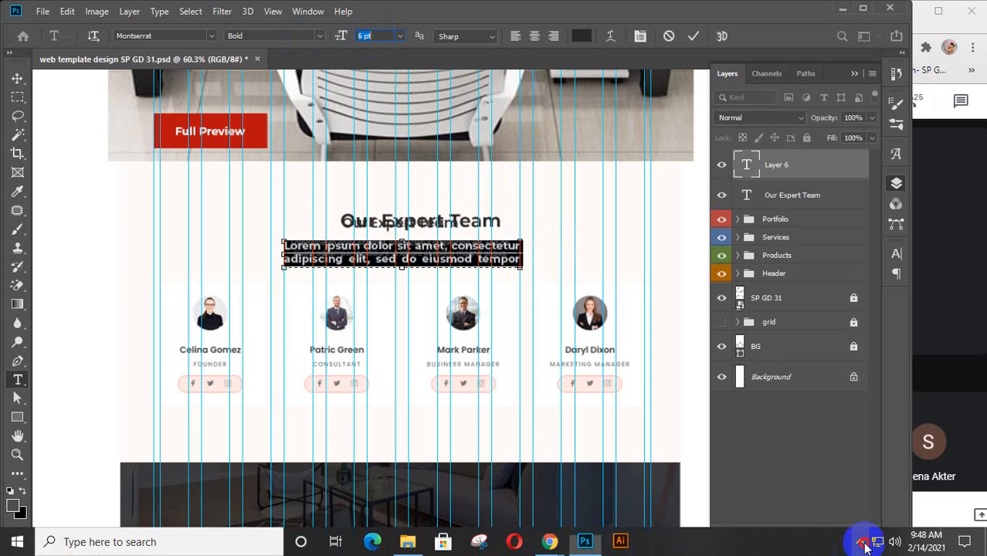
left_click(860, 542)
left_click(881, 513)
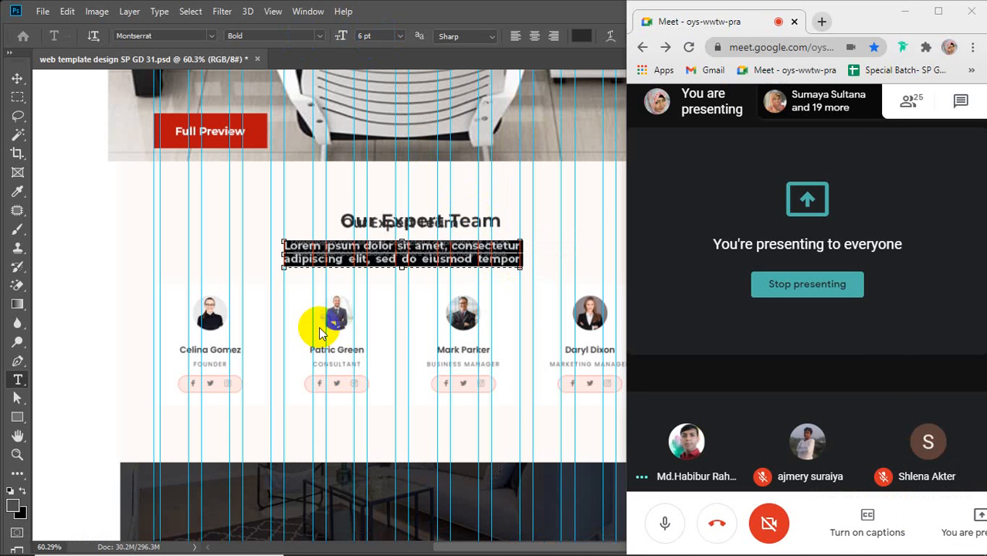
left_click(385, 35)
scroll(385, 35, "down", 2)
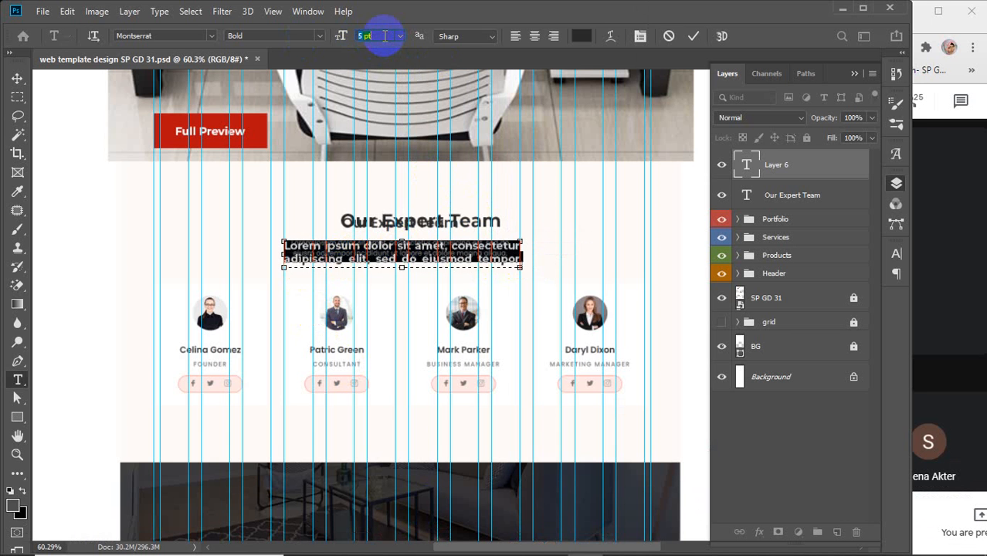
scroll(385, 35, "down", 1)
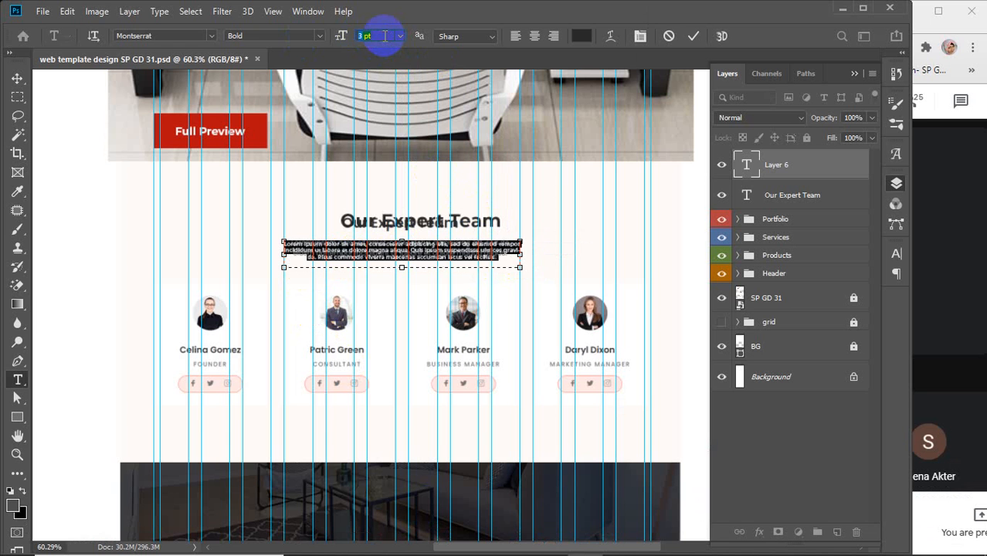
scroll(385, 35, "up", 1)
- Cut the middle of the paragraph so that "viverra maecenas accumsan lacus vel facilisis." follows "incididunt do", and commit the text
left_click_drag(414, 240, 527, 283)
type("viverra maecenas accumsan lacus vel facilisis.")
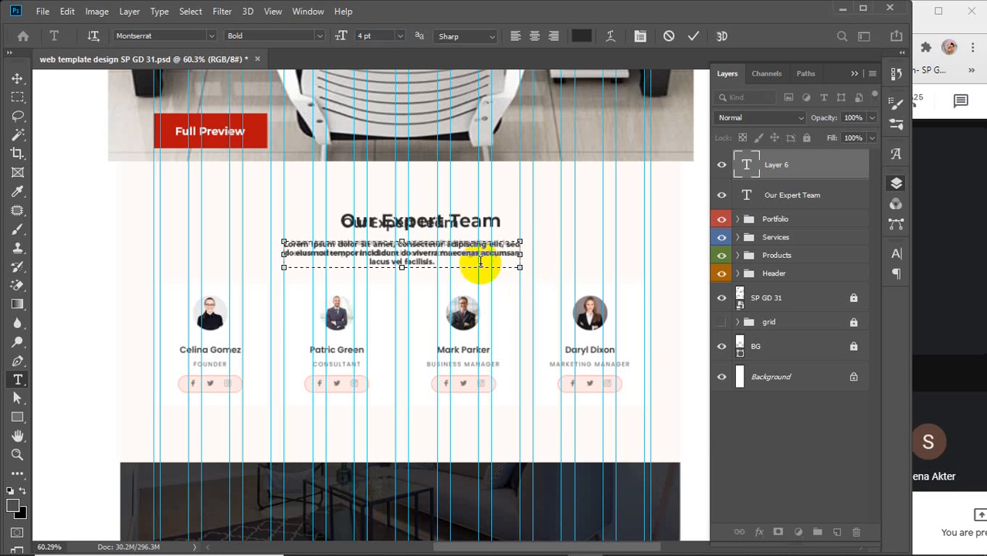
left_click(322, 41)
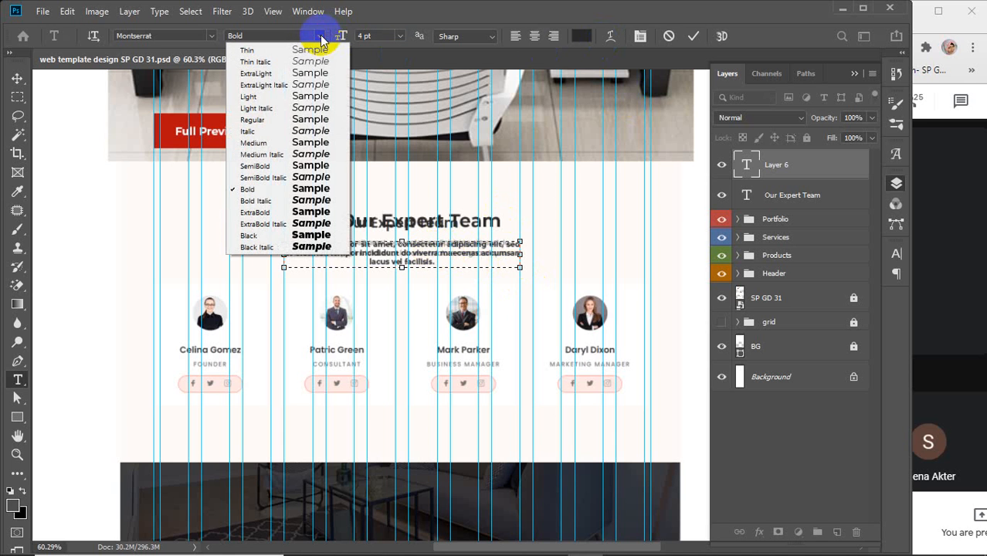
left_click(269, 116)
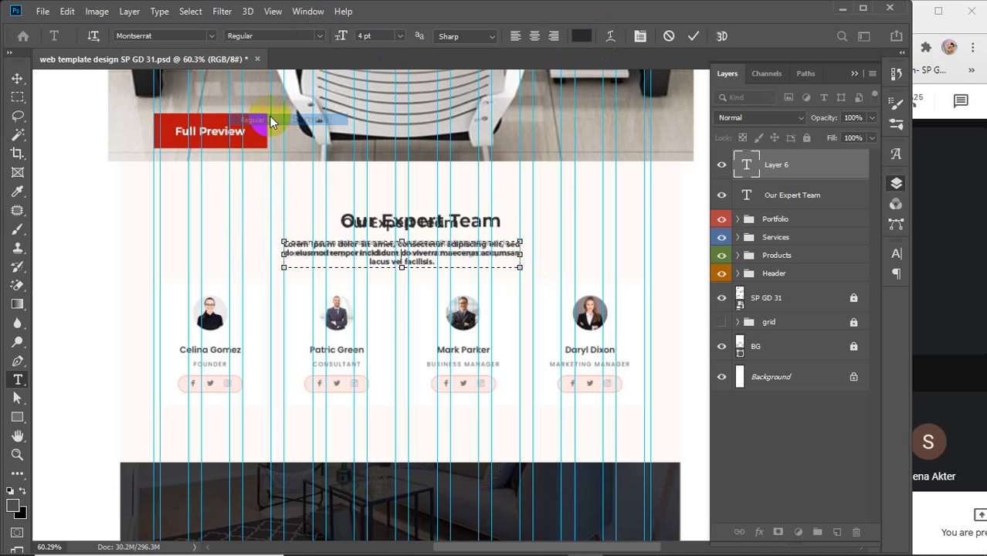
left_click(807, 162)
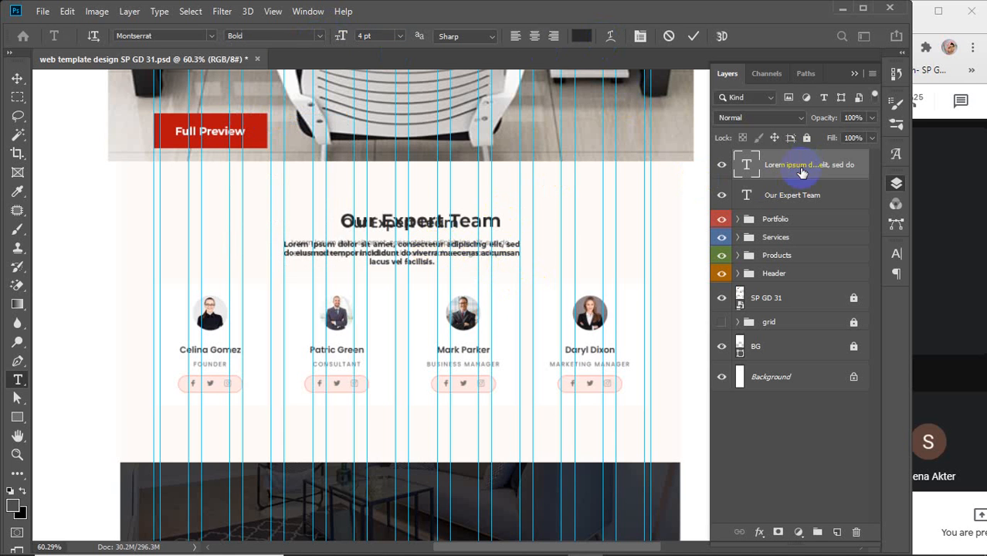
- Set the paragraph's font style to Light and pick a dark neutral text color for it
left_click(319, 36)
left_click(280, 97)
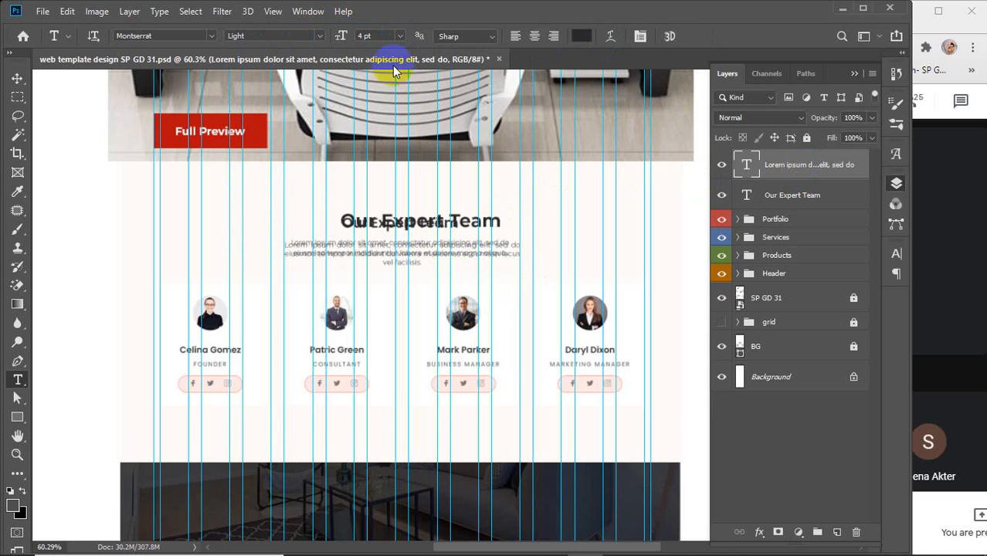
left_click(581, 36)
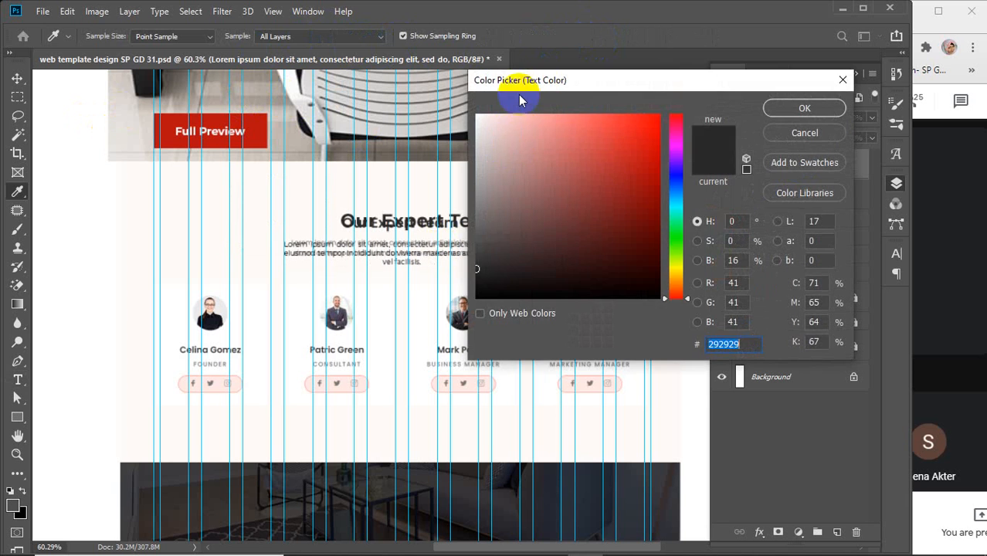
left_click(491, 261)
left_click(520, 262)
left_click(800, 108)
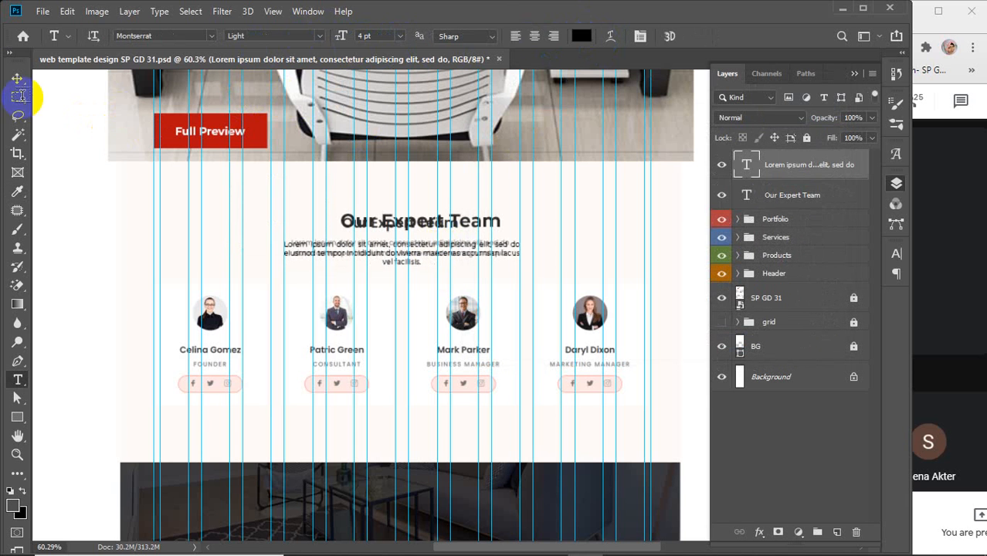
- Align the heading and paragraph layers to each other by their horizontal centers
left_click(17, 78)
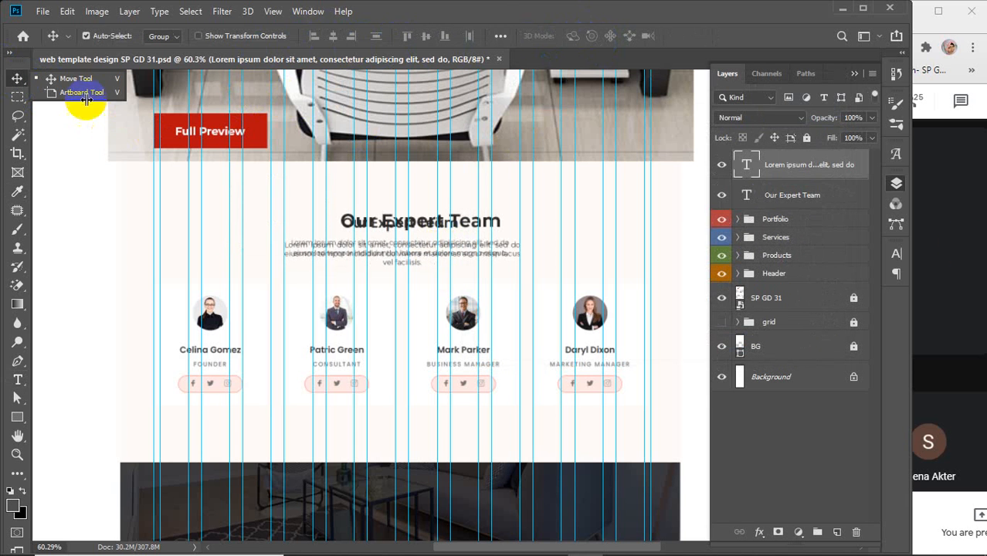
left_click(789, 196, "shift")
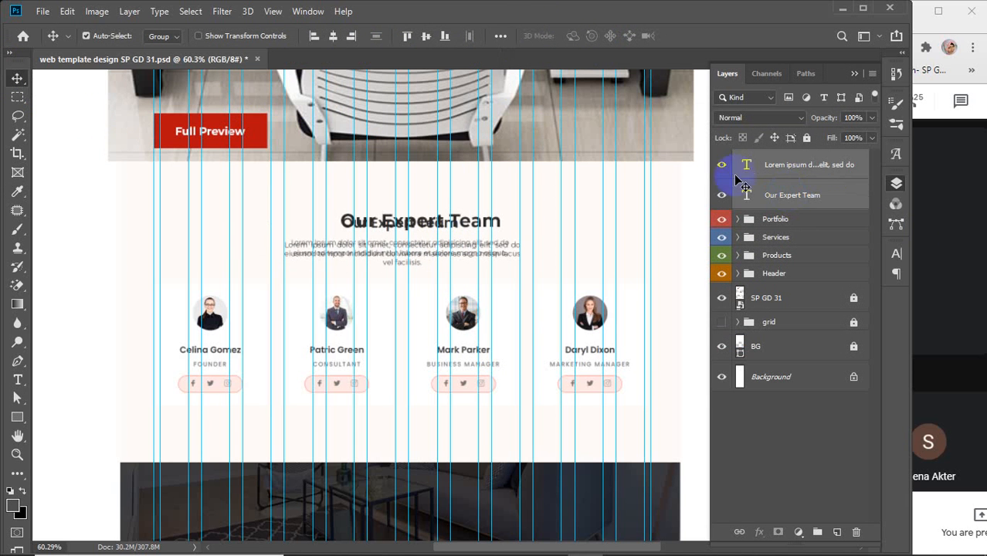
left_click(333, 40)
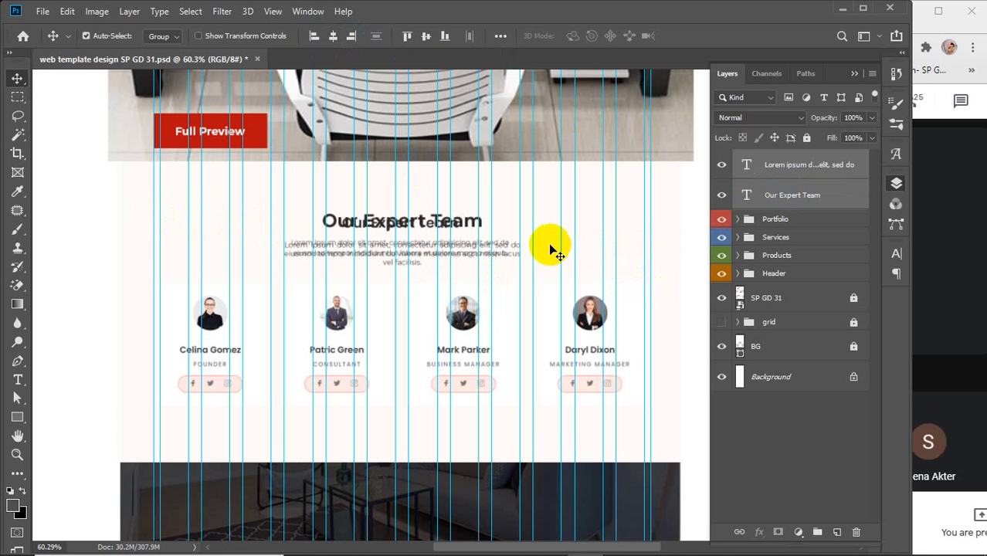
- Group the heading and paragraph layers and name the group "expert team"
key("ctrl+g")
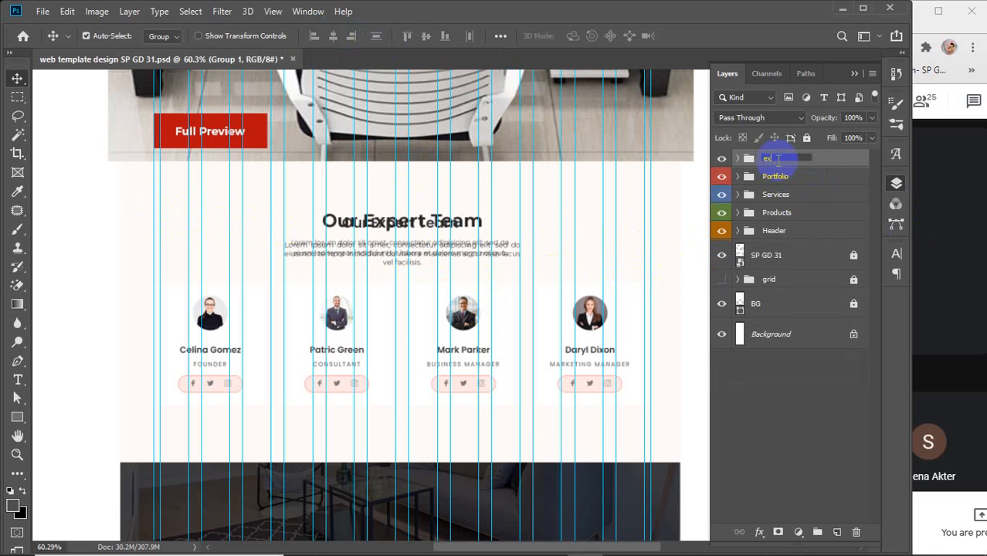
type("ert team")
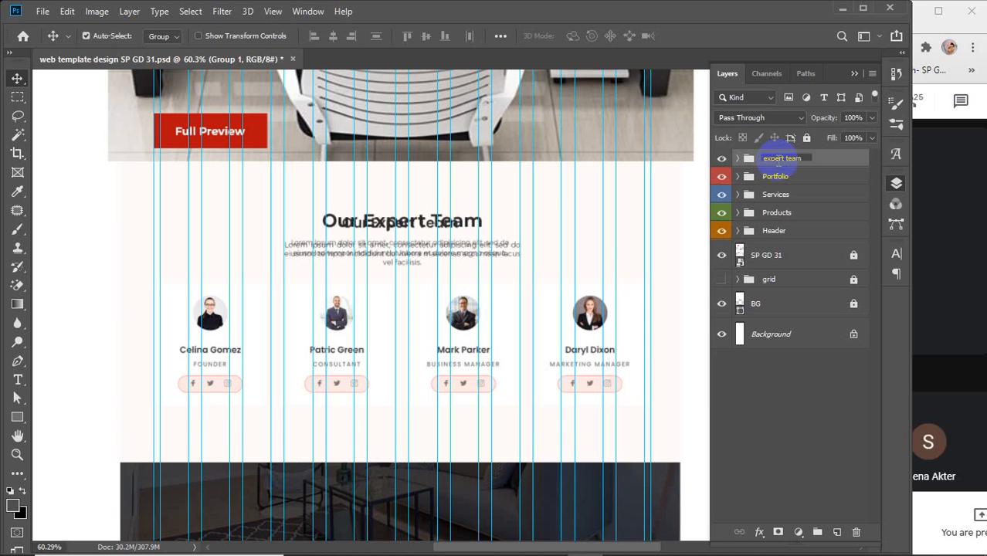
key("Return")
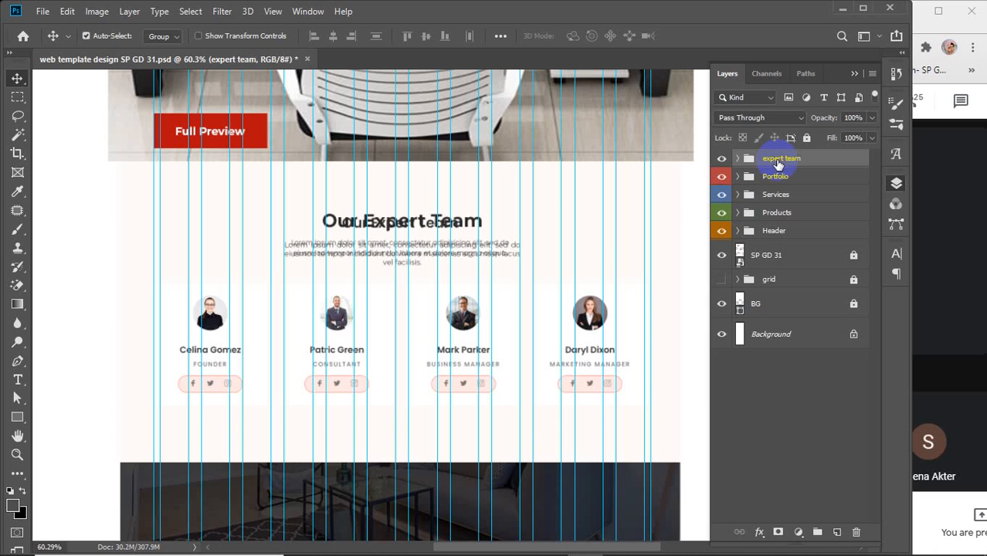
- Draw a floral ornament custom shape about 125 px wide and high over the first team member's portrait
left_click(17, 420)
left_click(73, 490)
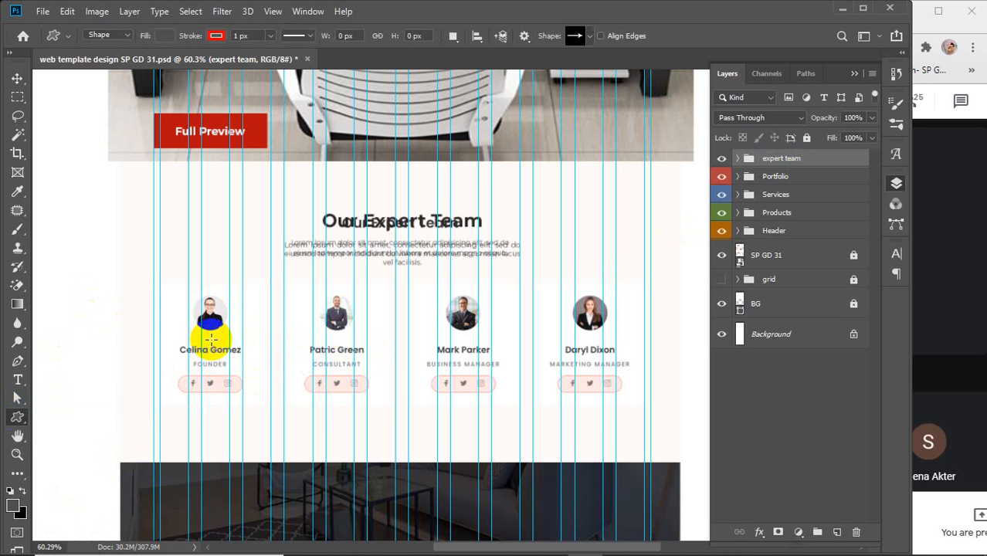
left_click(589, 36)
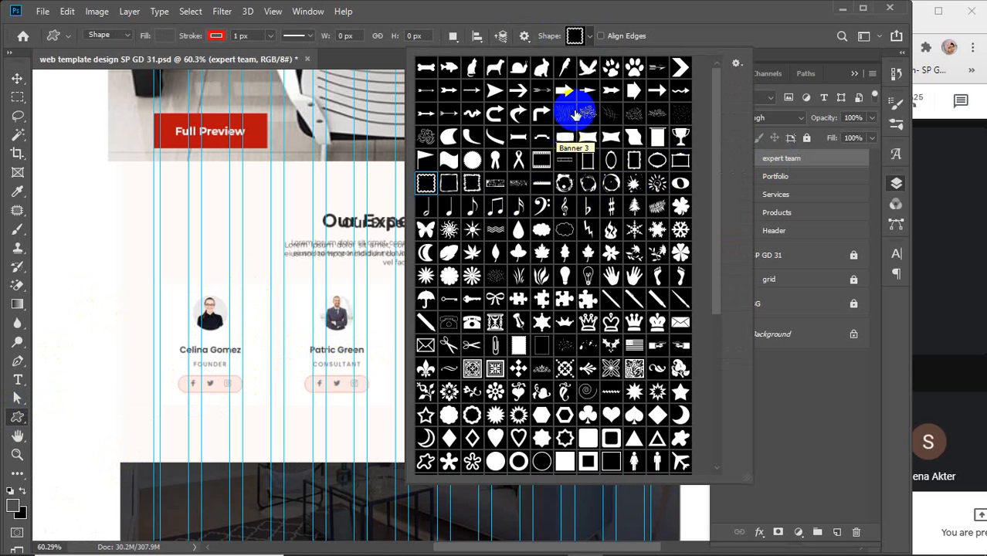
left_click(449, 392)
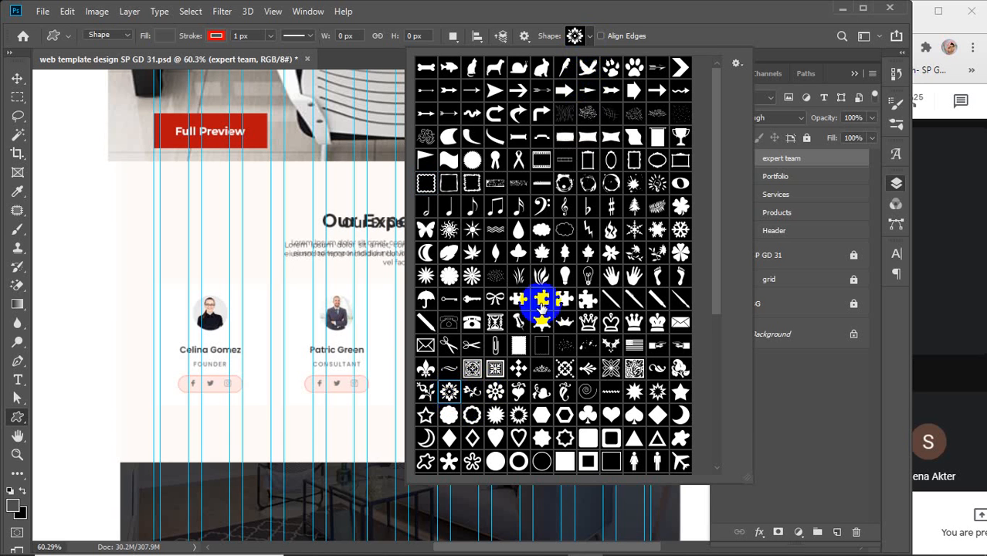
left_click(591, 38)
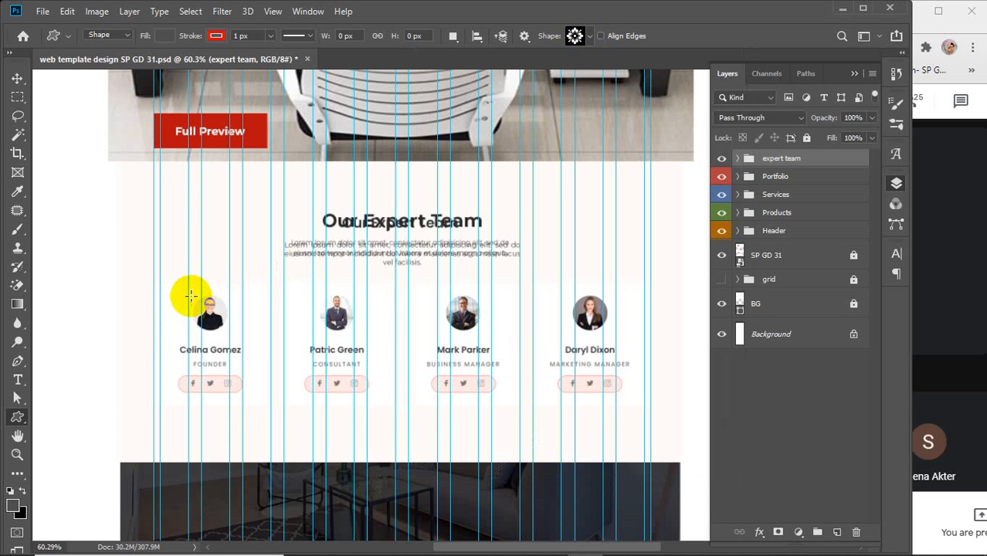
left_click_drag(188, 296, 249, 355)
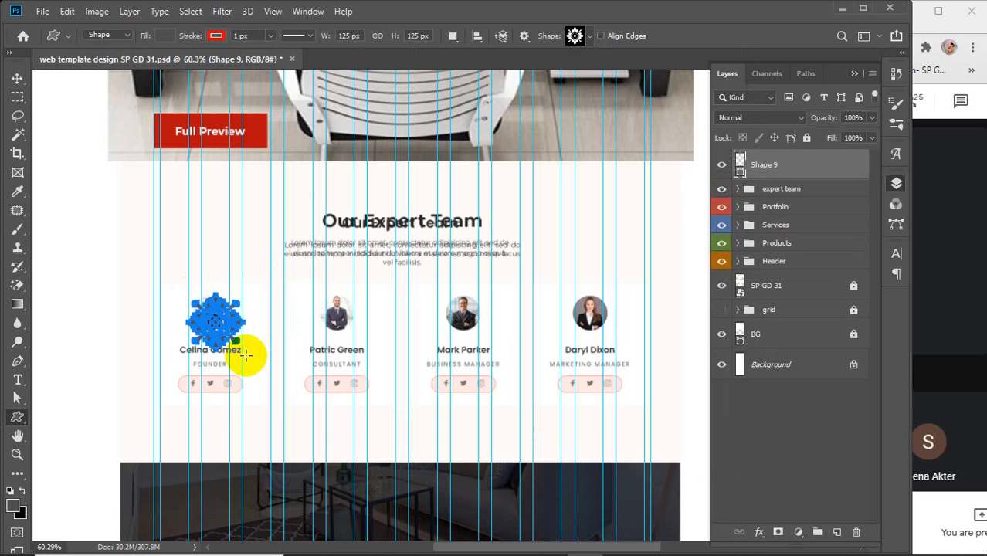
- Remove the ornament shape's stroke and fill it with the recently used red
left_click(216, 35)
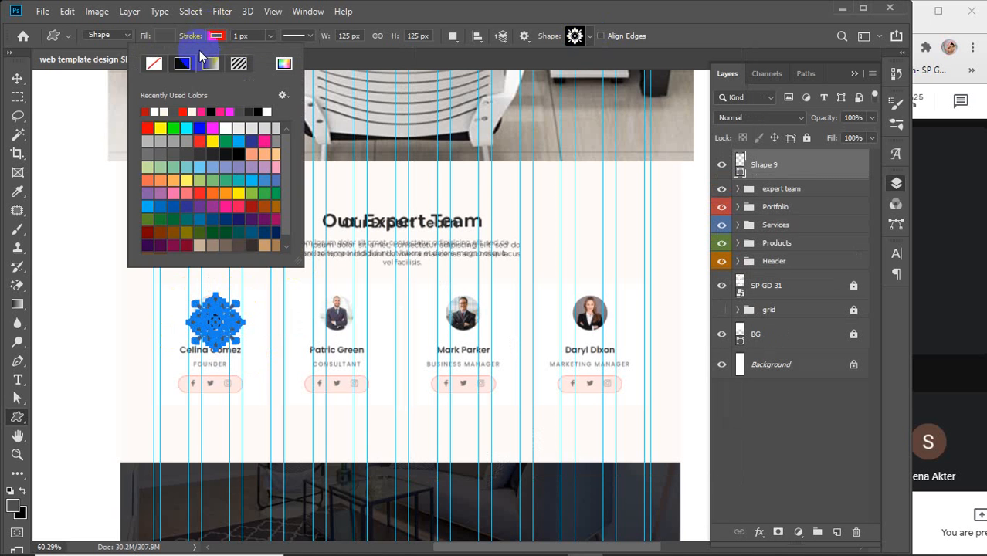
left_click(154, 62)
left_click(164, 36)
left_click(102, 103)
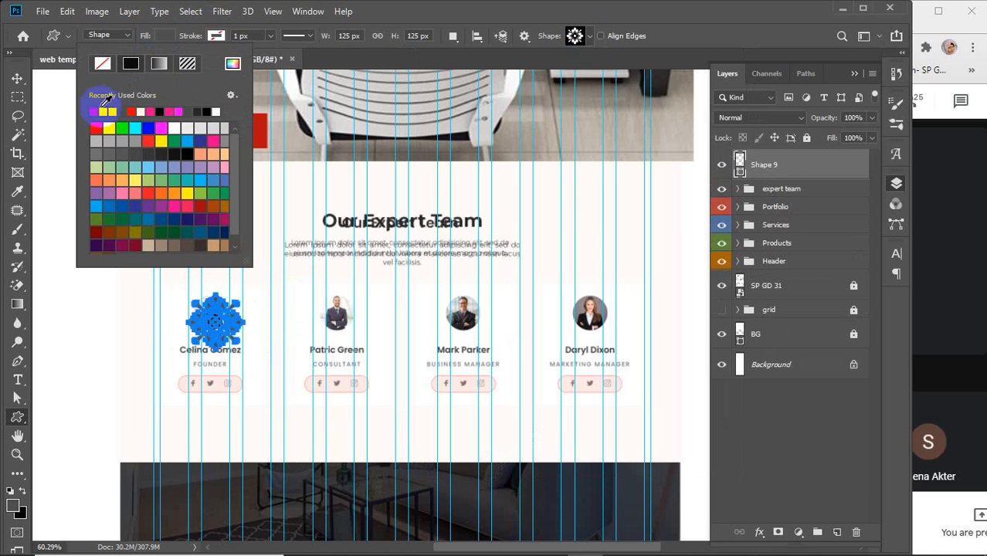
left_click(211, 35)
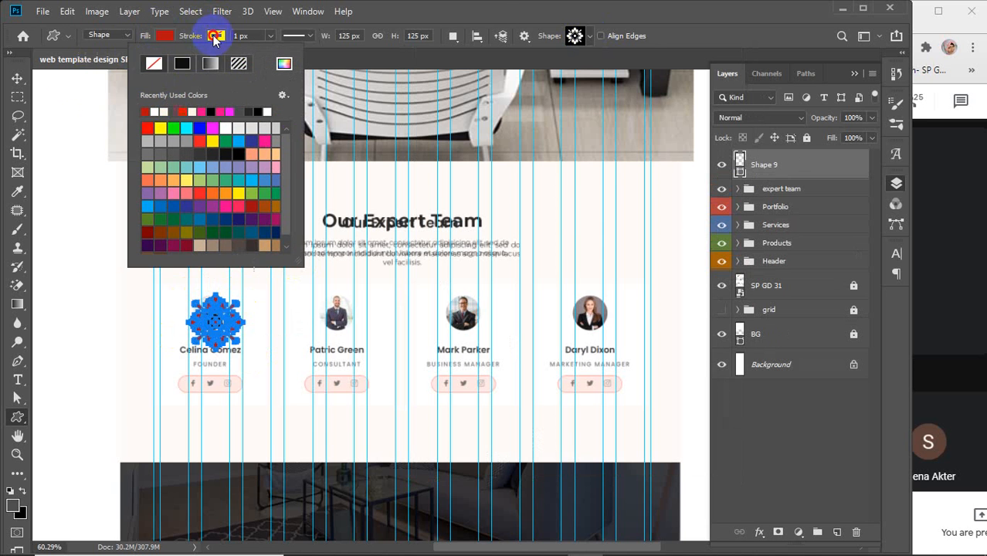
left_click(19, 80)
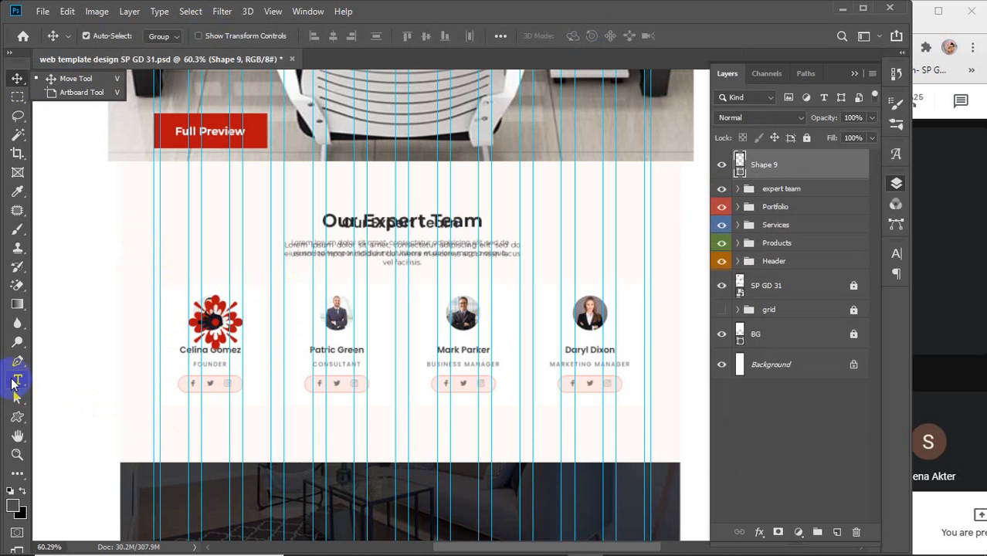
- Create a paragraph text frame with placeholder text below the first team member's ornament, using Montserrat Light at 4 pt
left_click(17, 380)
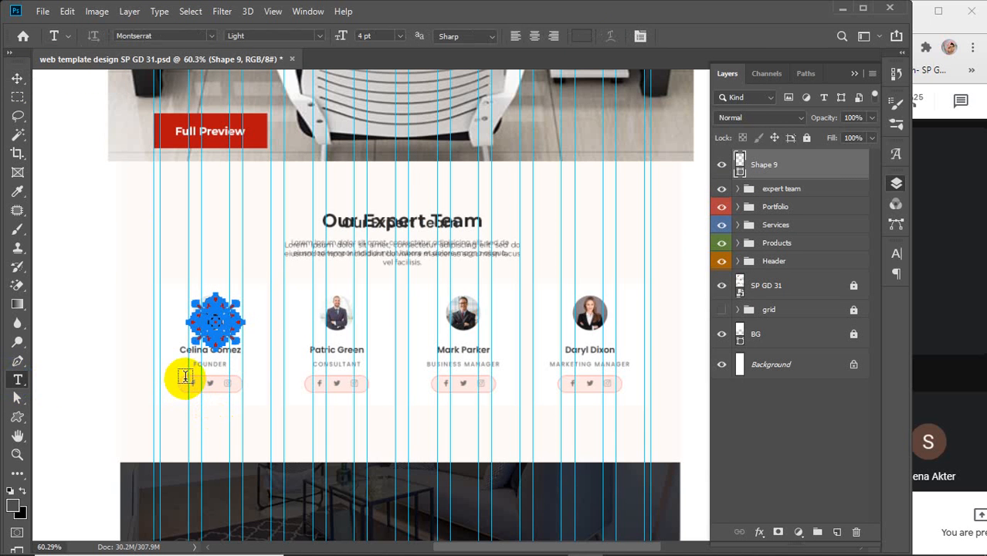
left_click_drag(188, 378, 242, 418)
key("Escape")
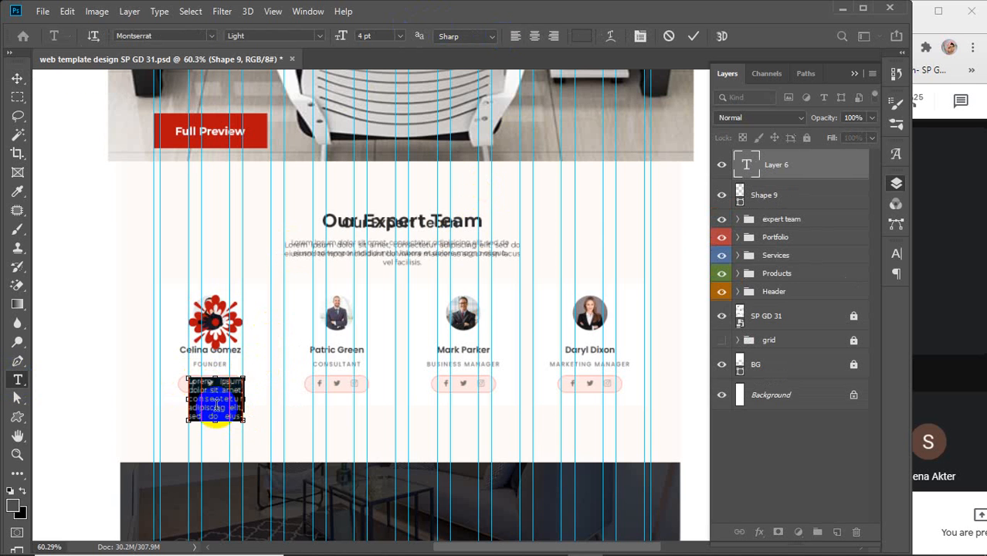
- Trim the placeholder paragraph to "Lorem ipsum dolor sit amet, conviverra maecena vel facilisis." and commit the text
left_click_drag(201, 408, 256, 425)
key("BackSpace")
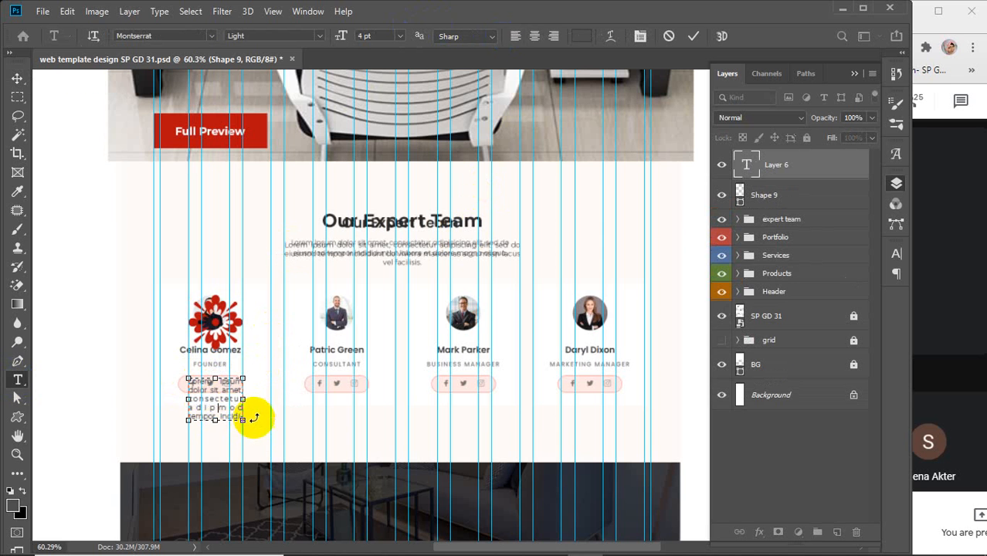
left_click_drag(209, 402, 256, 434)
key("BackSpace")
key("BackSpace")
key("BackSpace")
key("BackSpace")
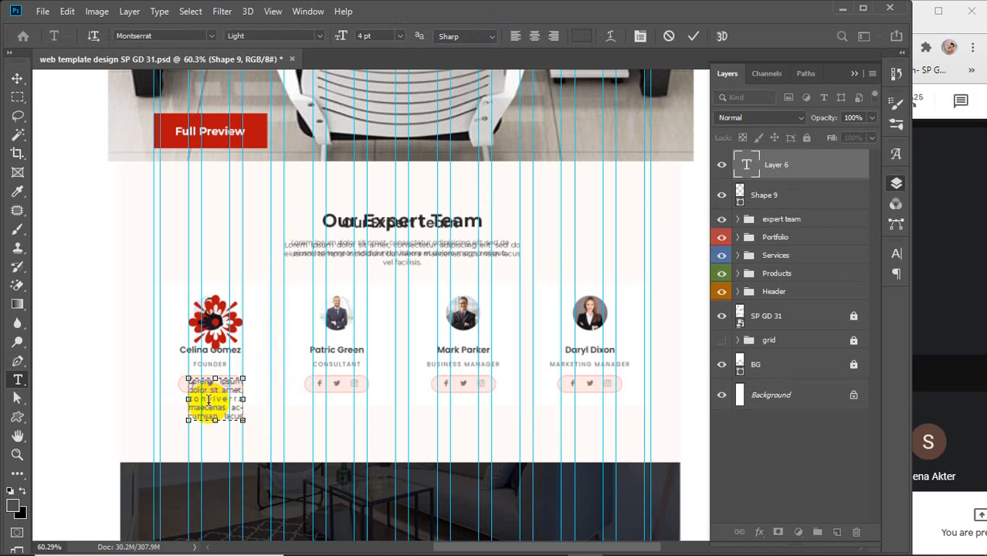
left_click_drag(209, 397, 264, 430)
key("BackSpace")
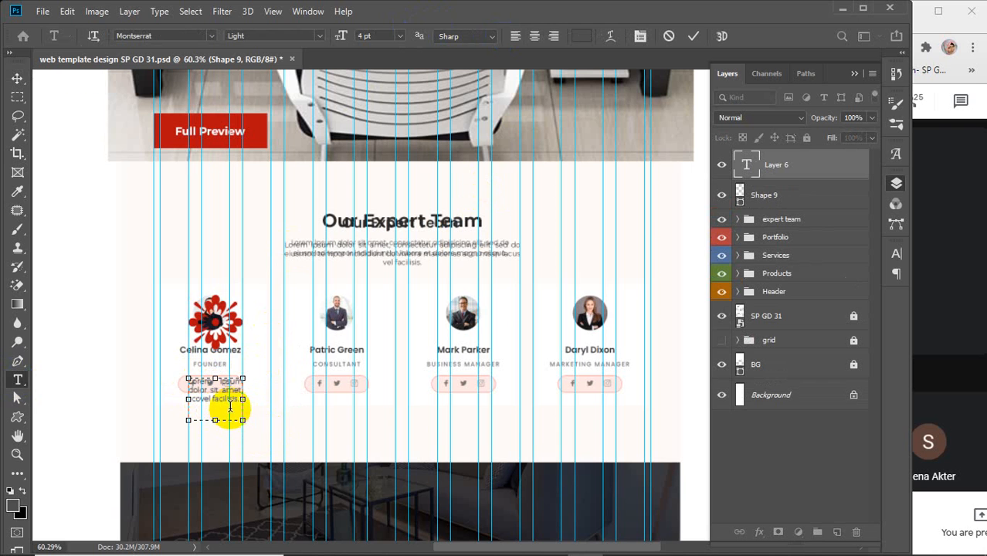
left_click_drag(199, 399, 243, 418)
key("BackSpace")
key("BackSpace")
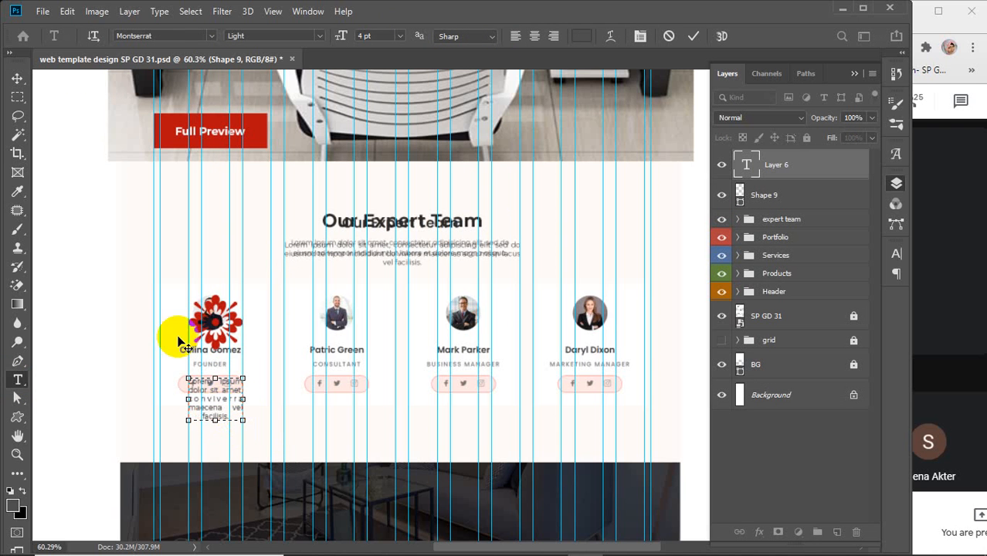
left_click(13, 81)
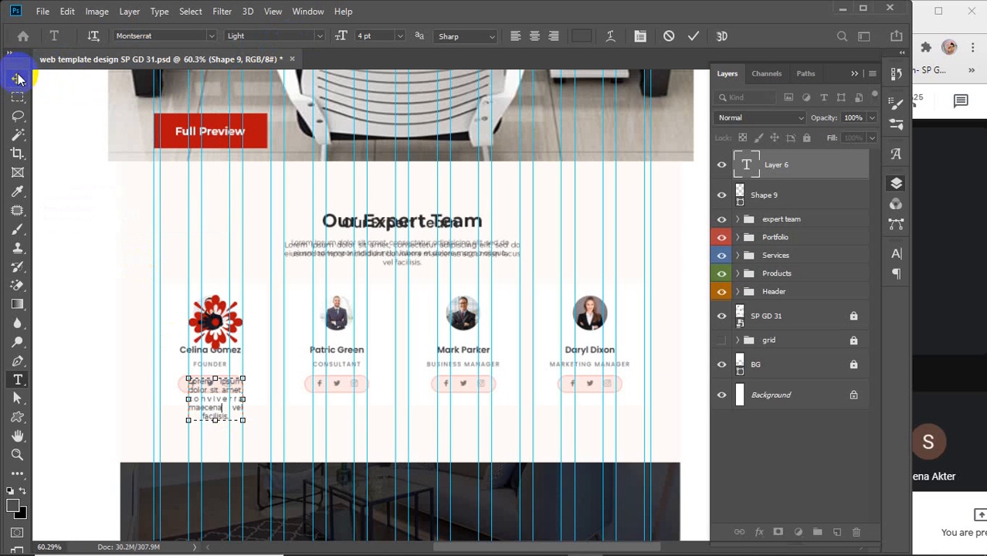
left_click(17, 79)
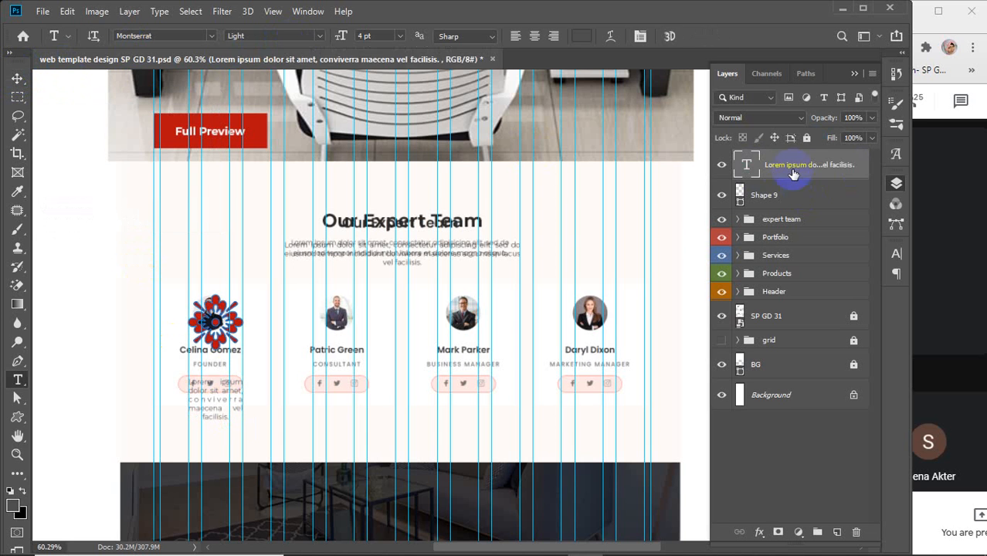
- Set the short paragraph's font style to Medium and move it up directly beneath the ornament
left_click(793, 190)
left_click(320, 37)
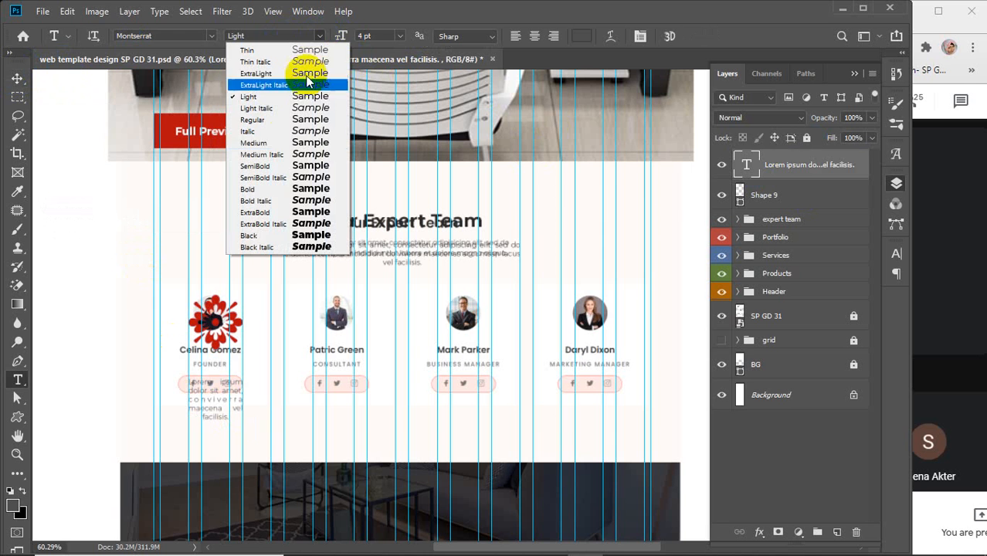
left_click(278, 143)
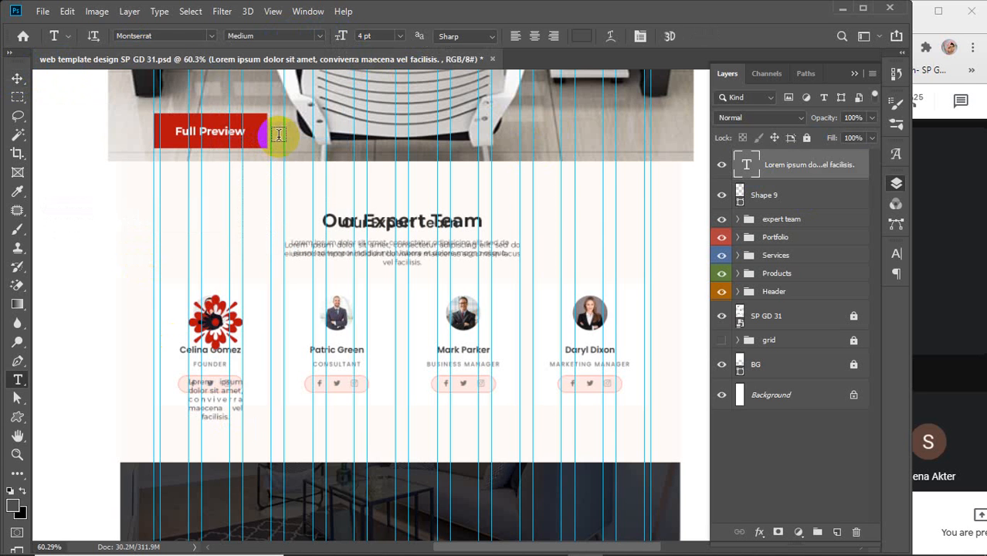
left_click(17, 78)
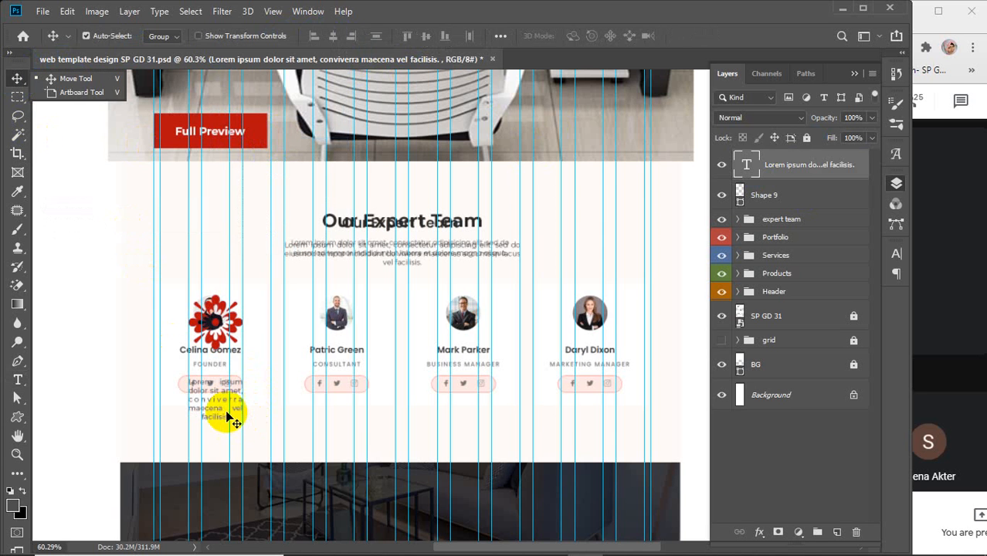
left_click_drag(211, 409, 210, 387)
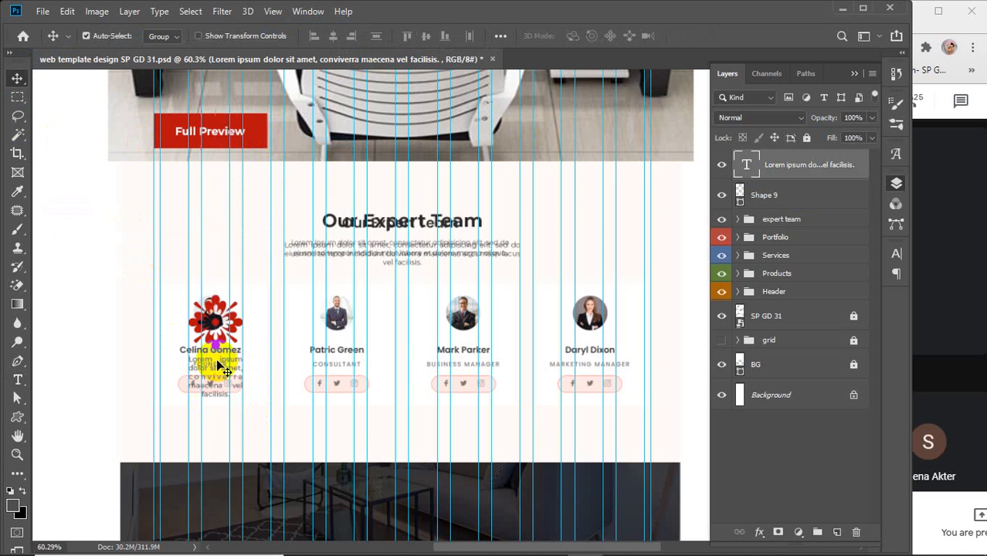
- Group the ornament and its paragraph as "person 1", and duplicate the group onto the other three team members
left_click(217, 323, "shift")
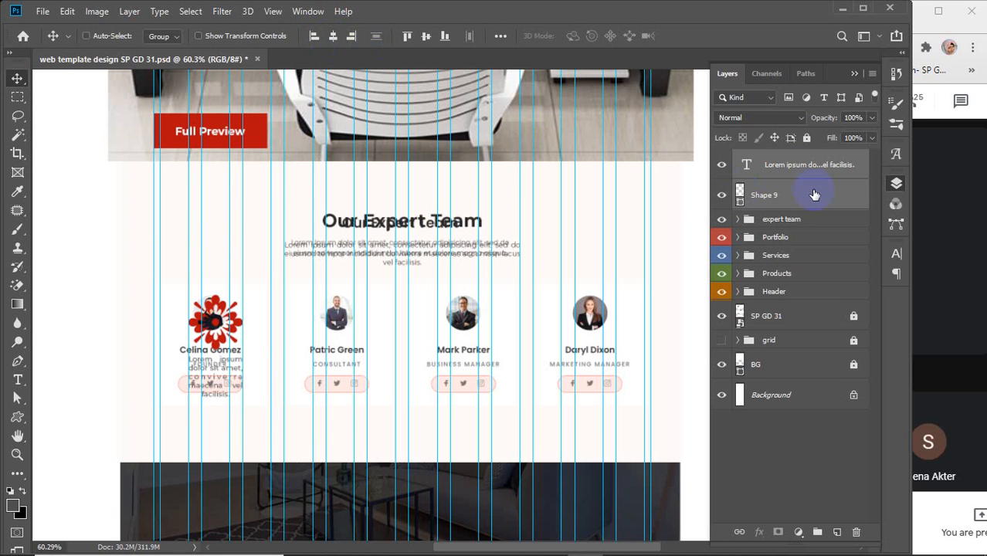
key("ctrl+g")
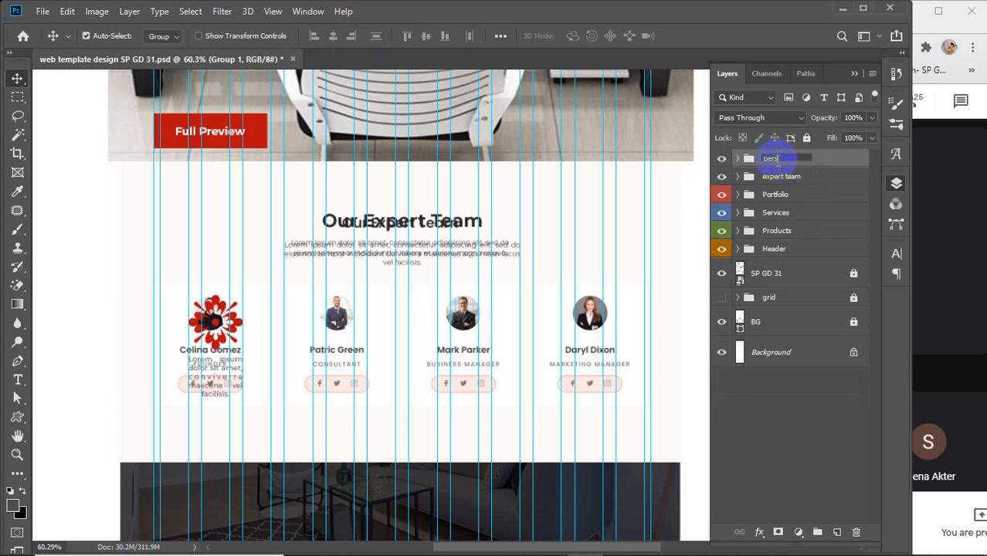
key("Return")
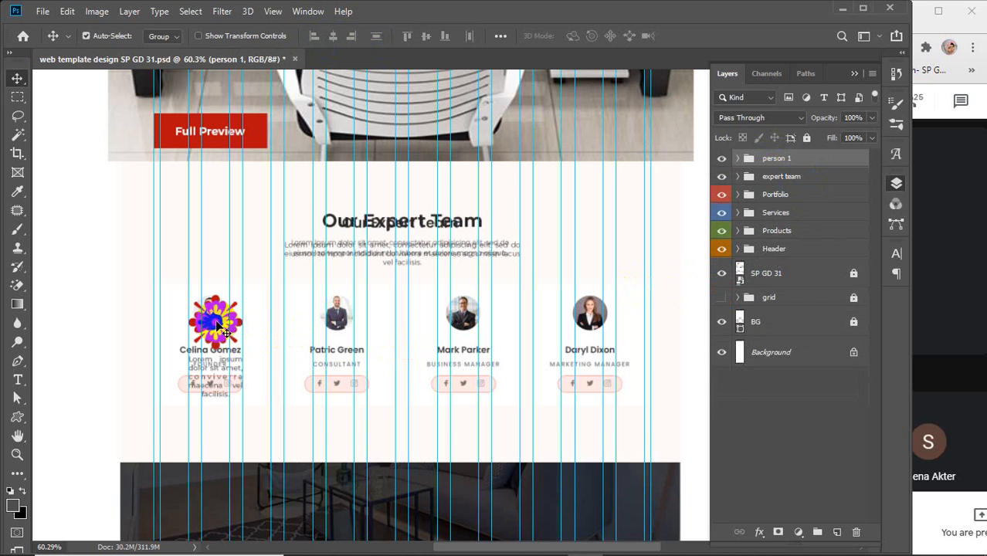
left_click_drag(222, 326, 343, 338)
left_click_drag(342, 328, 593, 325)
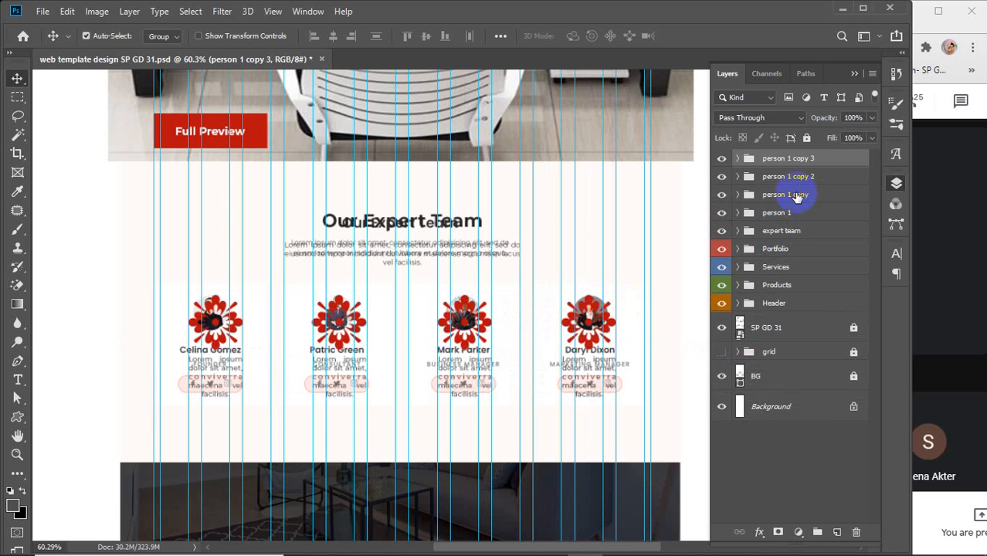
- Rename the three duplicated groups "person 2", "person 3" and "person 4" in ascending order
double_click(795, 195)
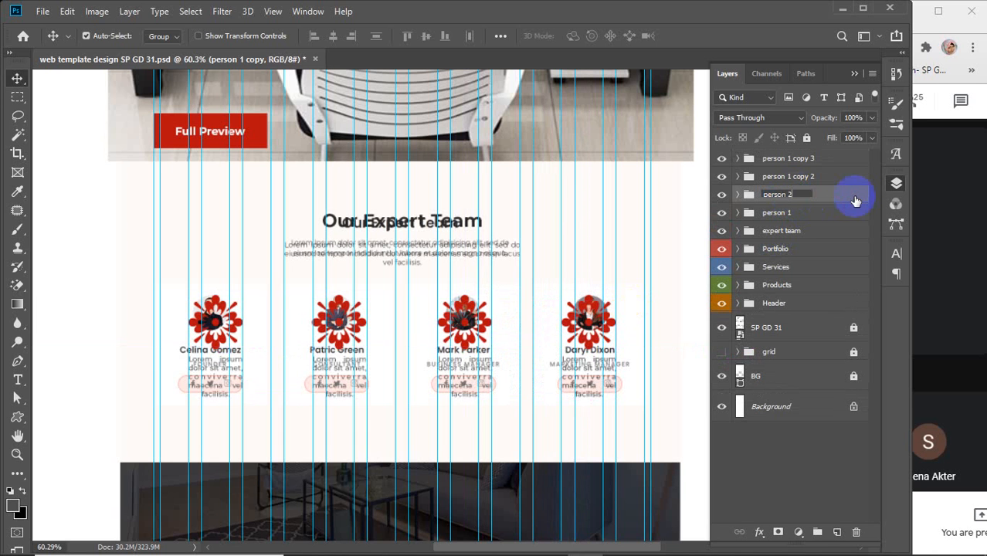
left_click(800, 179)
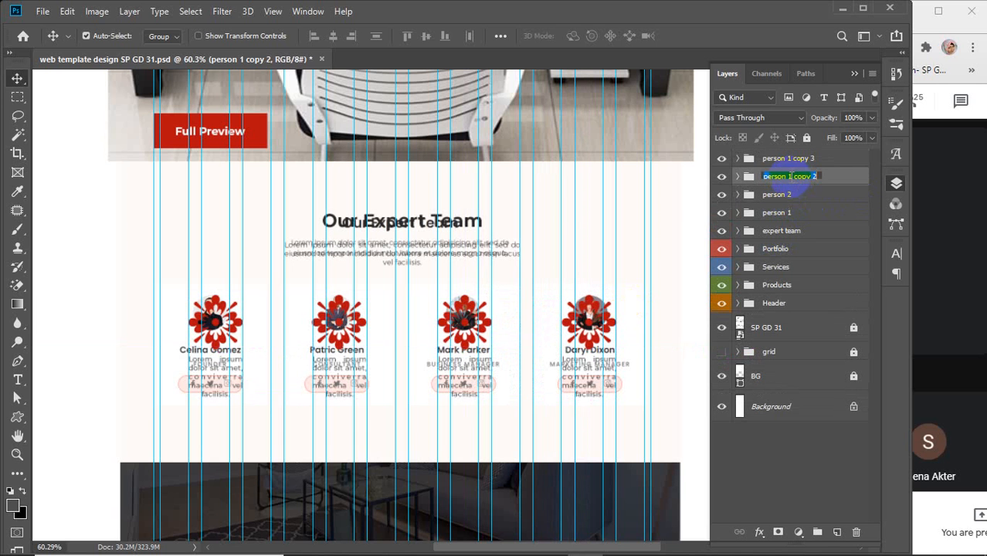
left_click_drag(789, 176, 888, 185)
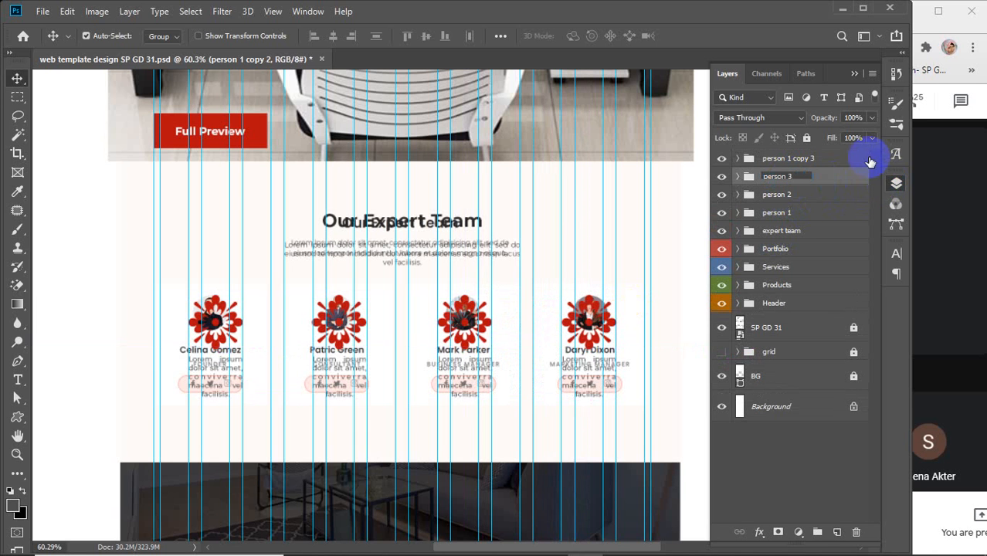
double_click(792, 159)
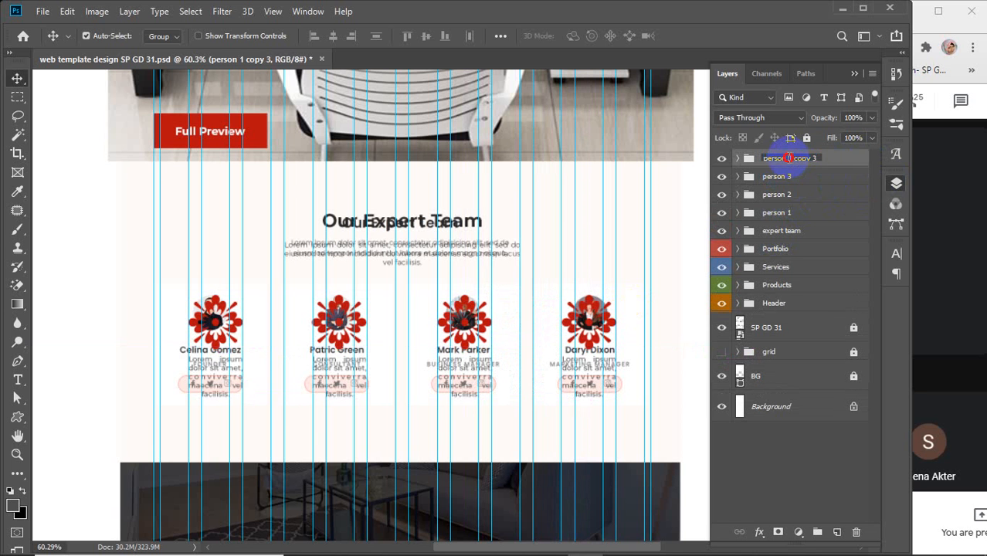
left_click_drag(789, 158, 871, 161)
type("4")
key("Return")
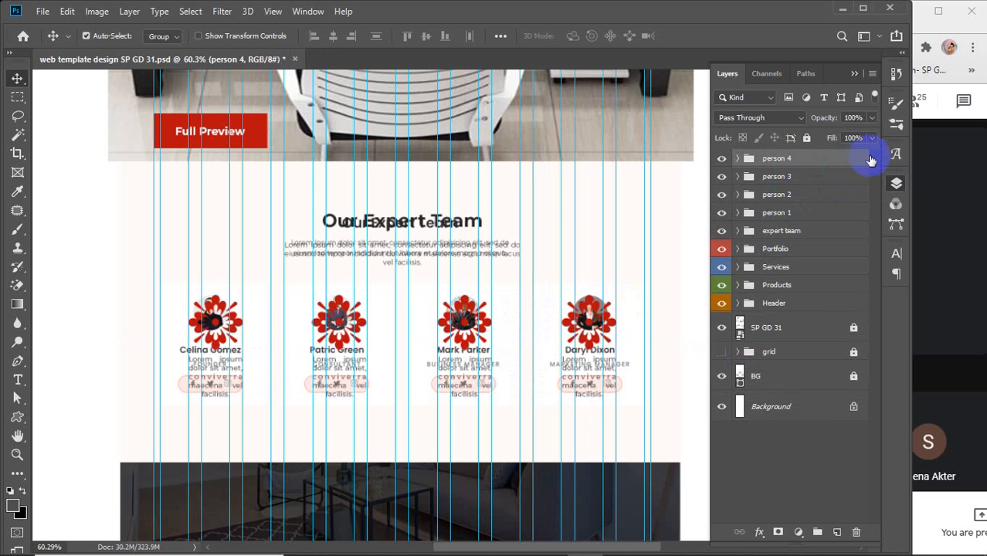
- Switch to the Google Images results in Chrome and copy the Quill.com private office furniture image from the related images
scroll(333, 437, "down", 5)
scroll(338, 445, "down", 3)
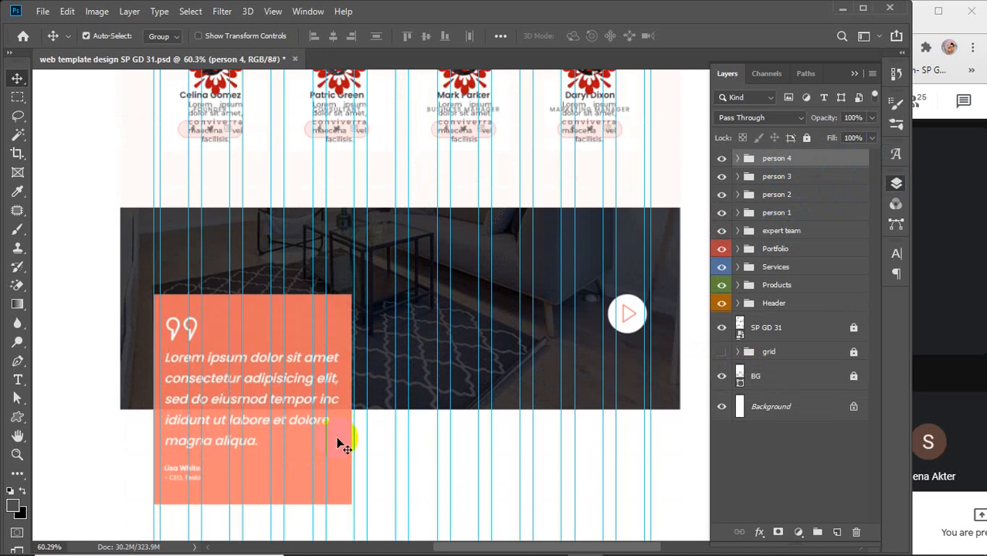
mouse_move(498, 550)
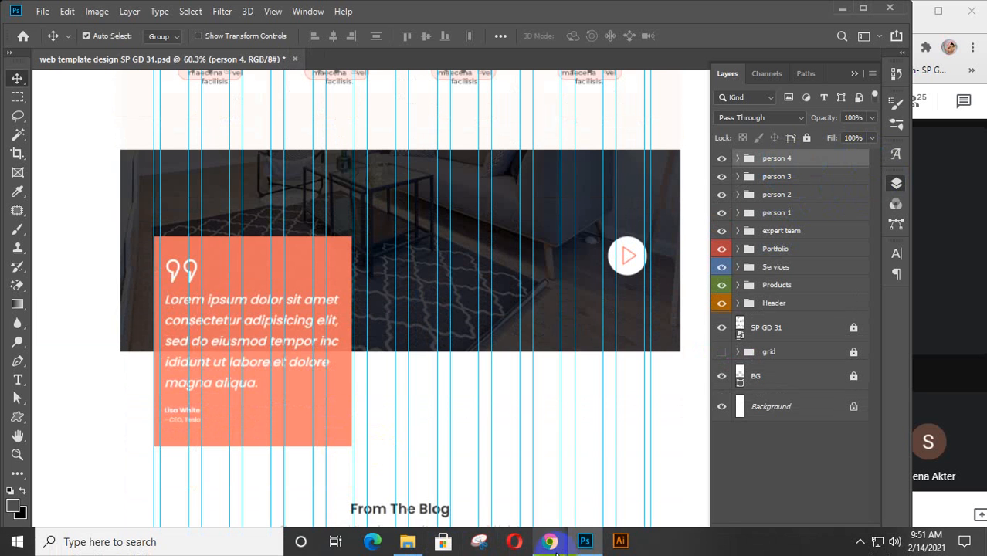
mouse_move(550, 541)
left_click(433, 475)
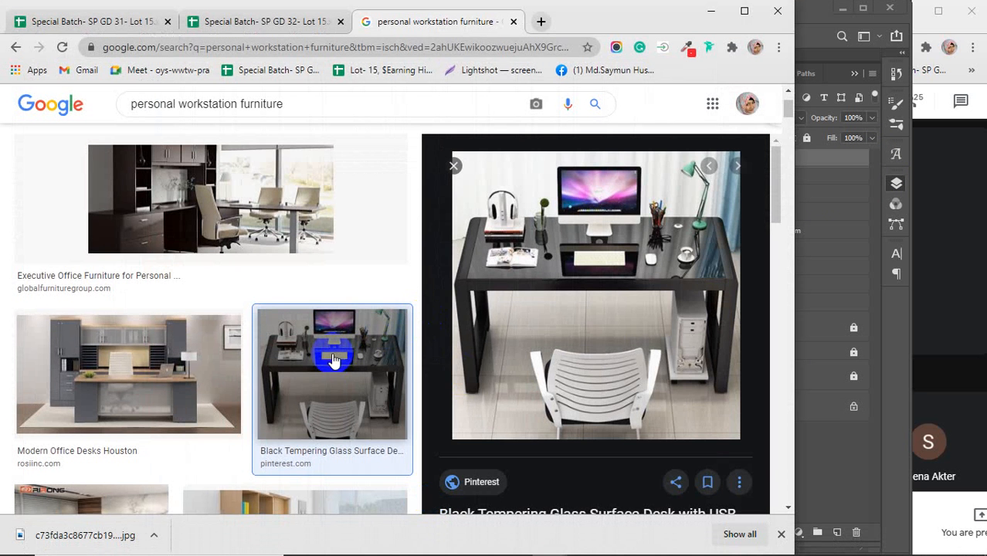
left_click(191, 219)
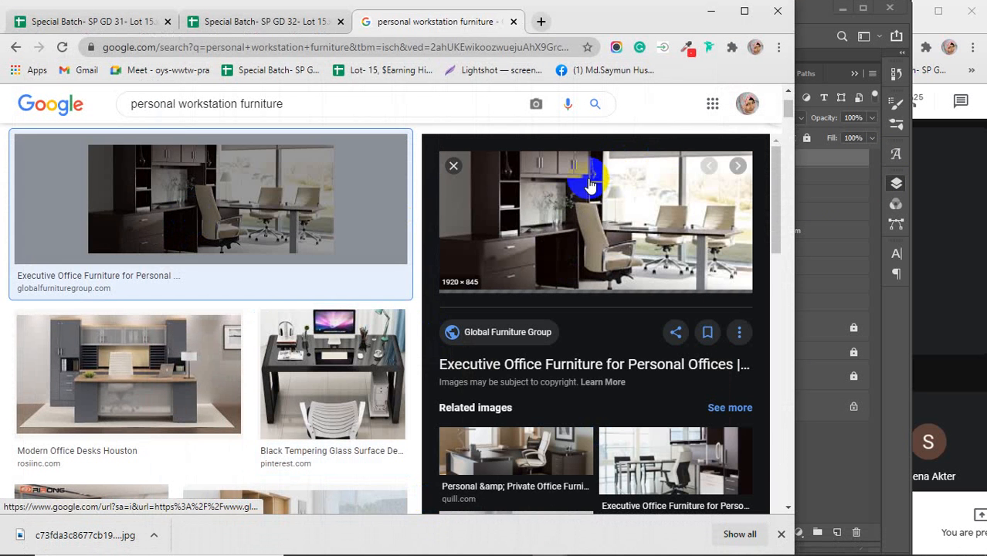
left_click(514, 457)
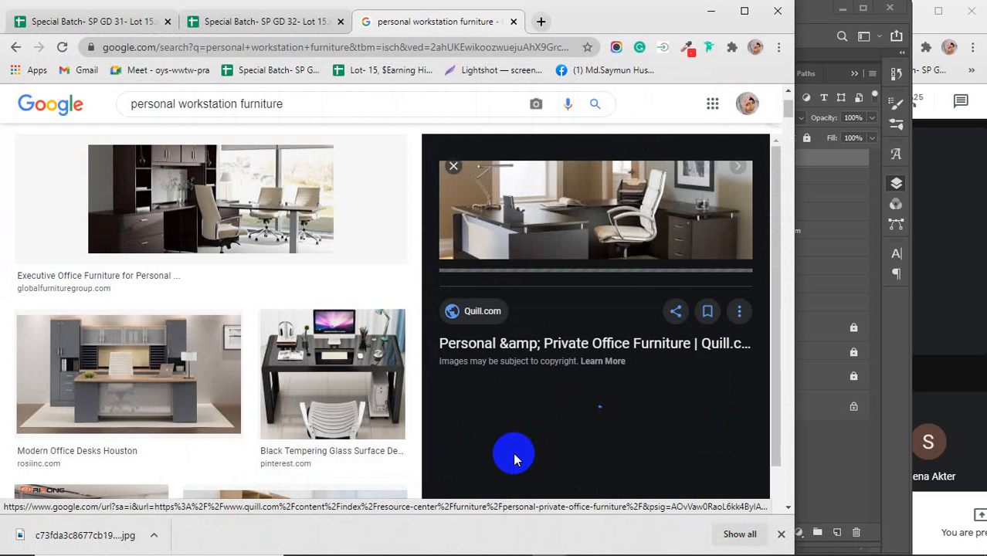
right_click(568, 209)
left_click(599, 384)
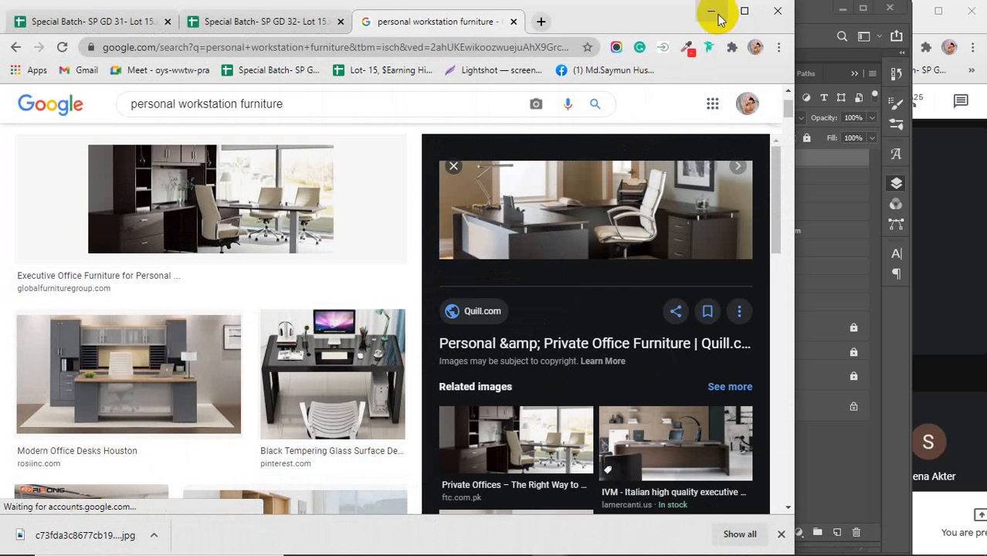
- Return to Photoshop, paste the office image and move it to the page's left edge over the dark testimonial banner
left_click(711, 11)
key("ctrl+v")
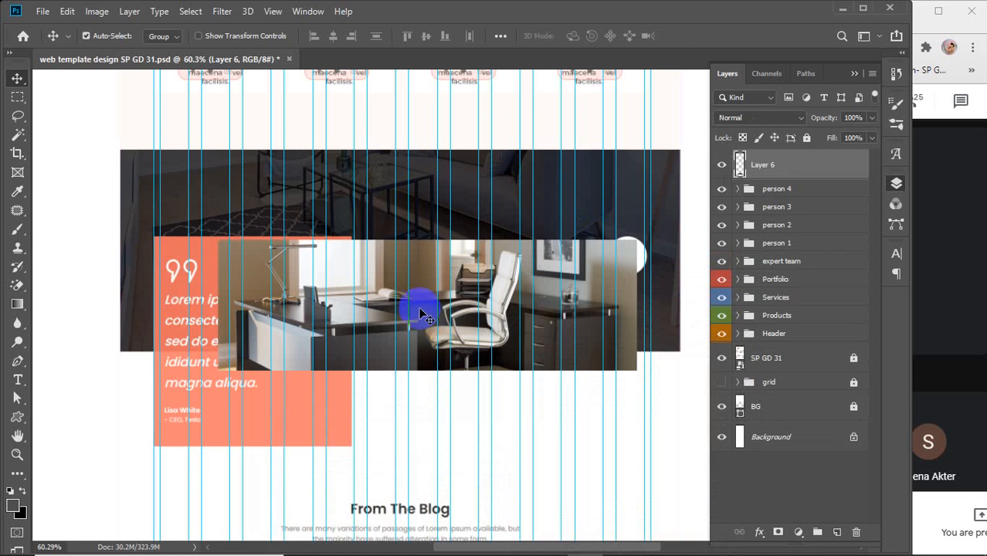
left_click_drag(439, 297, 317, 207)
scroll(317, 207, "down", 3)
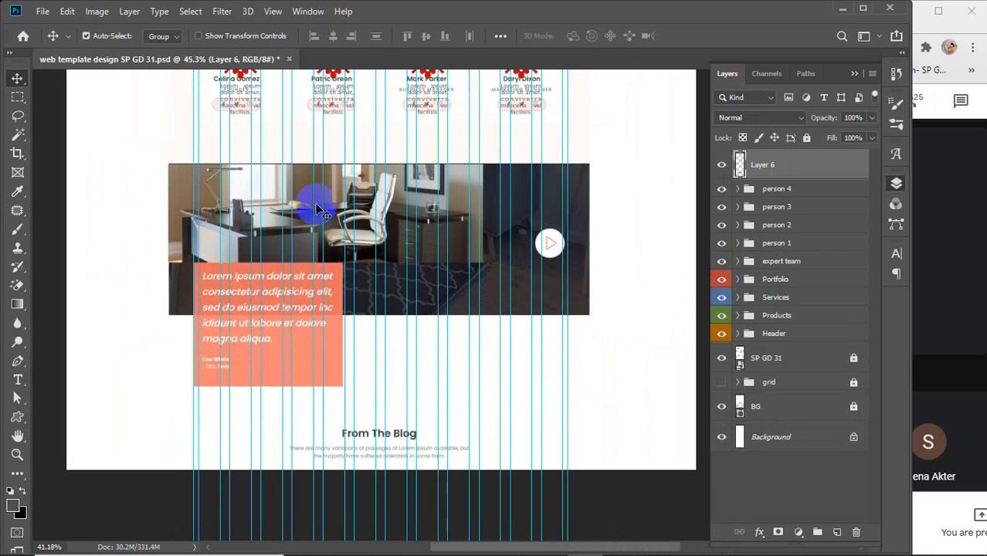
left_click_drag(333, 210, 249, 204)
left_click(338, 227)
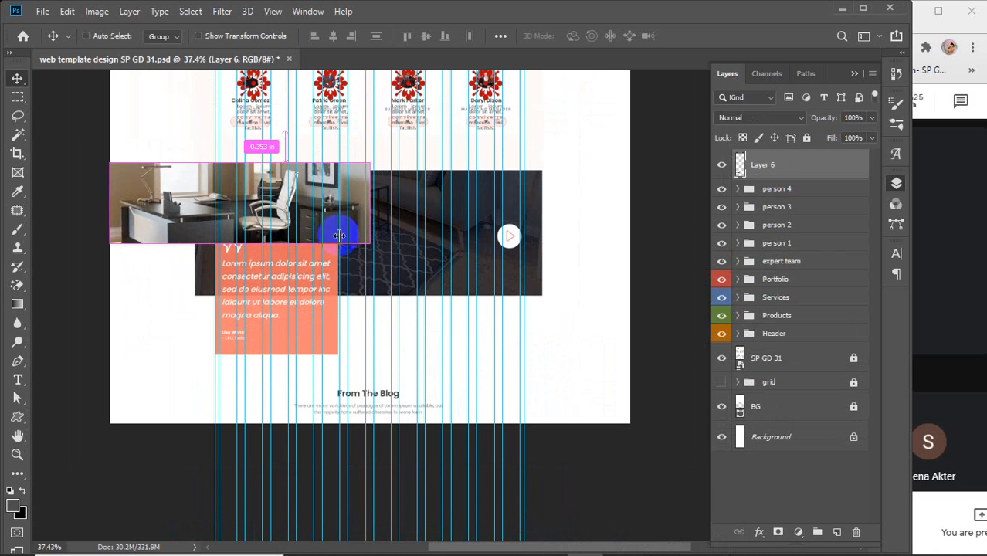
- Scale the office image proportionally to about 200% so it spans the page width, and position it over the testimonial banner
key("ctrl+t")
left_click_drag(369, 243, 626, 344)
left_click_drag(383, 234, 380, 226)
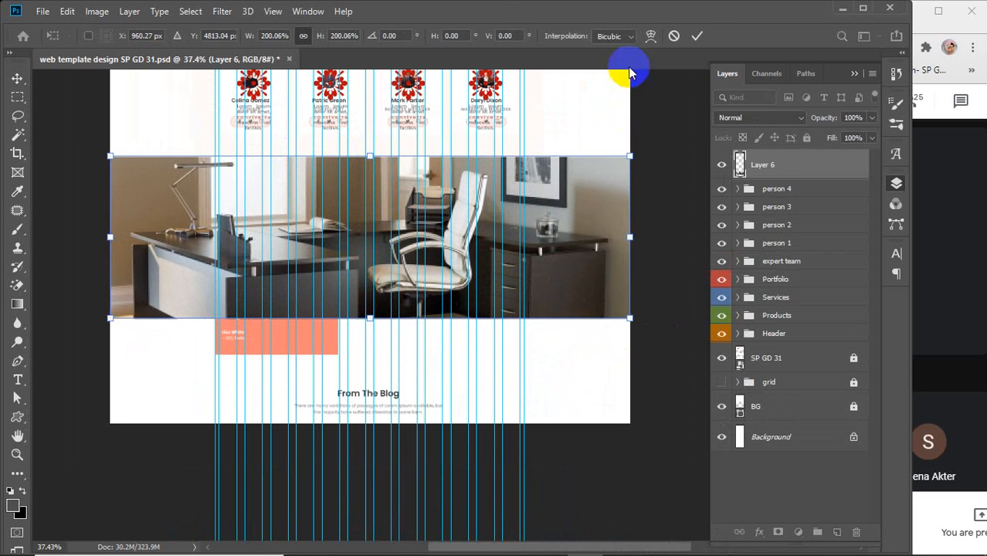
left_click(697, 34)
- Group the four person groups together and name the new group "employee info"
left_click(800, 190)
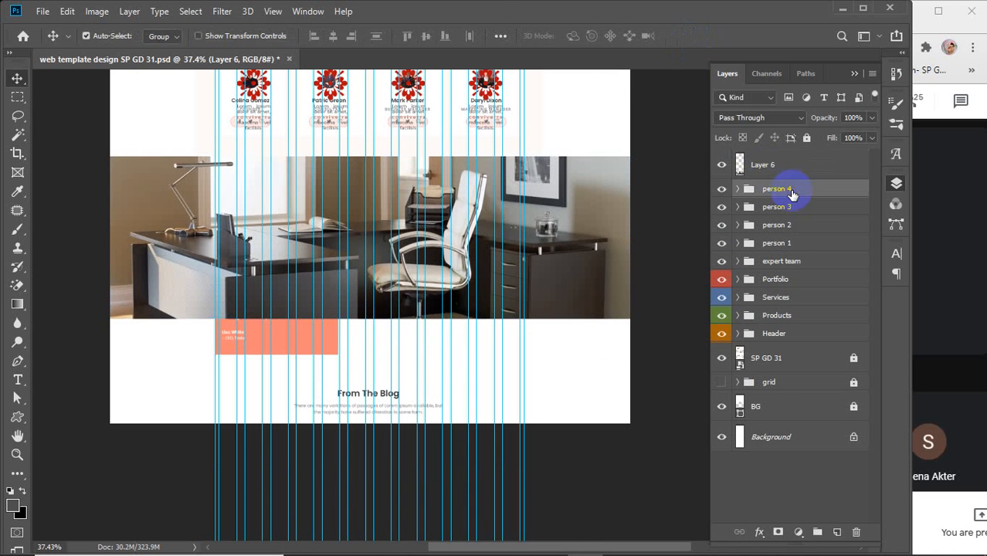
left_click(788, 244, "shift")
key("ctrl+g")
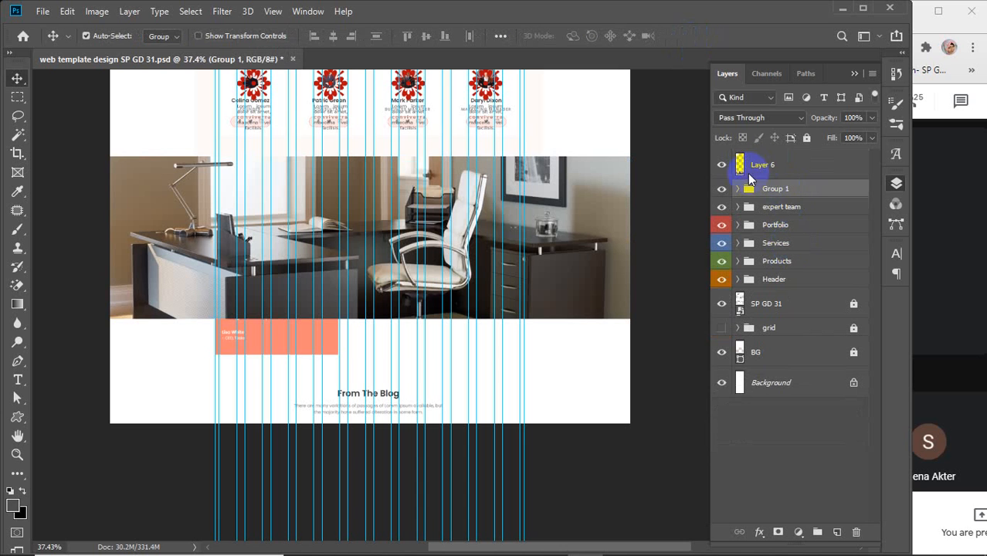
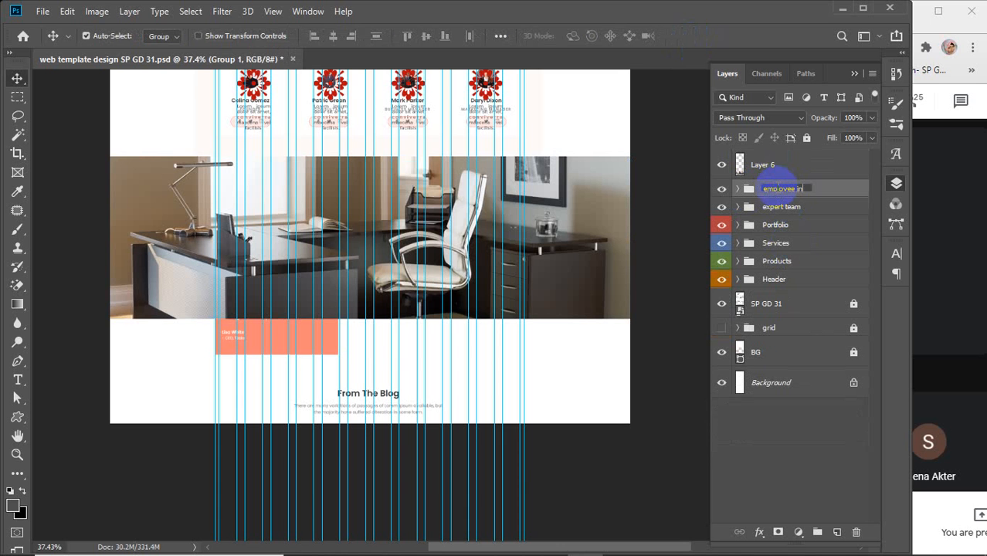
left_click(778, 193)
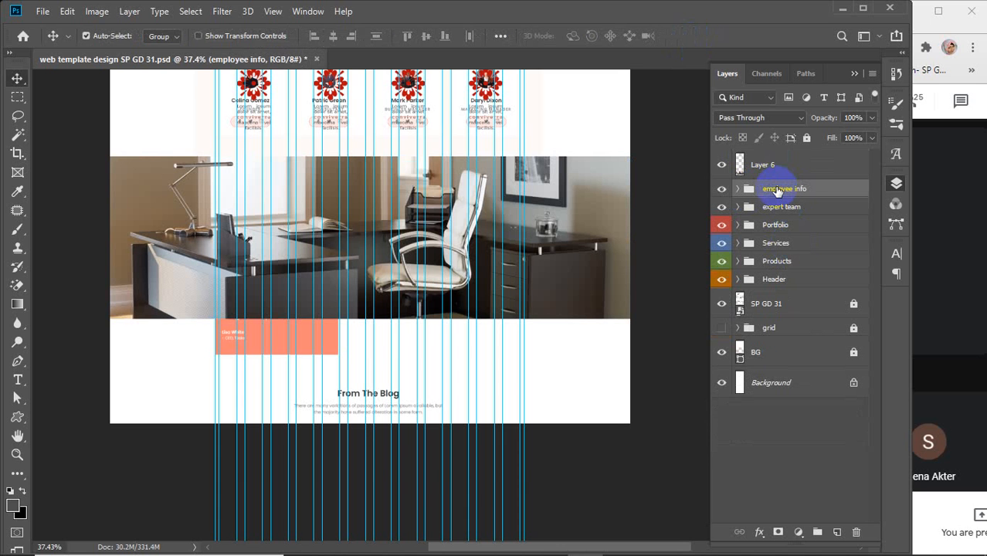
- Distribute the vertical spacing evenly between the office image layer, the employee info group and the expert team group
scroll(454, 274, "up", 5)
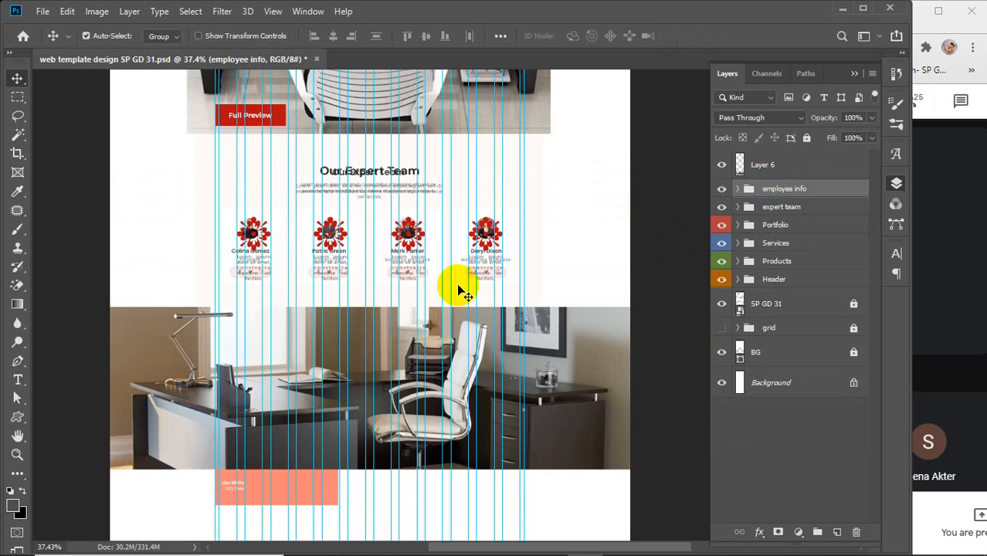
scroll(458, 292, "down", 3)
left_click(787, 168)
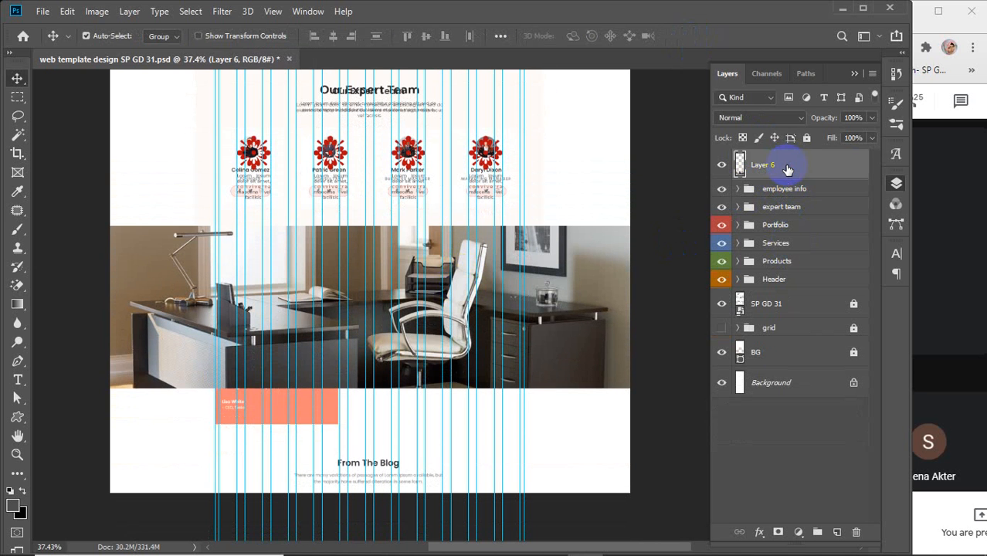
left_click(815, 191, "shift")
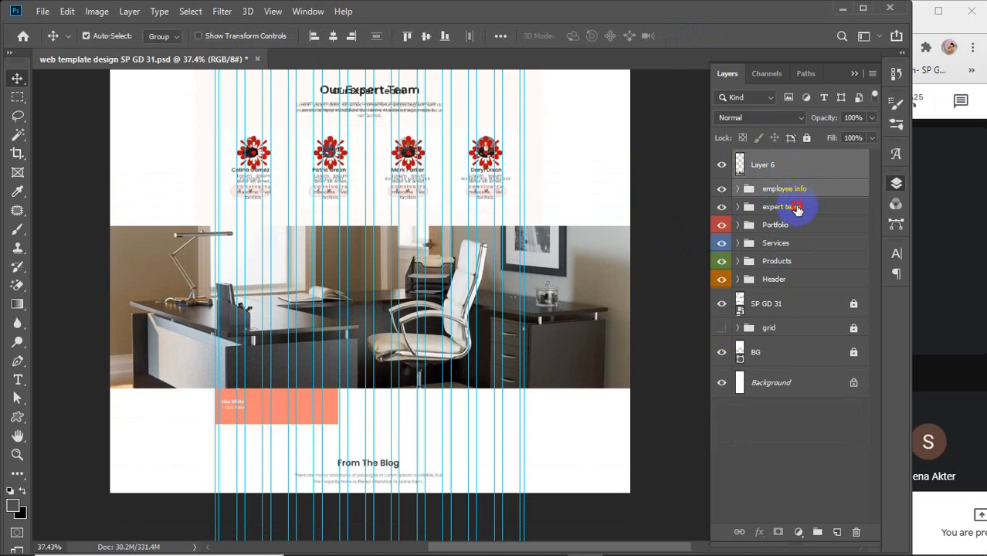
left_click(803, 206, "shift")
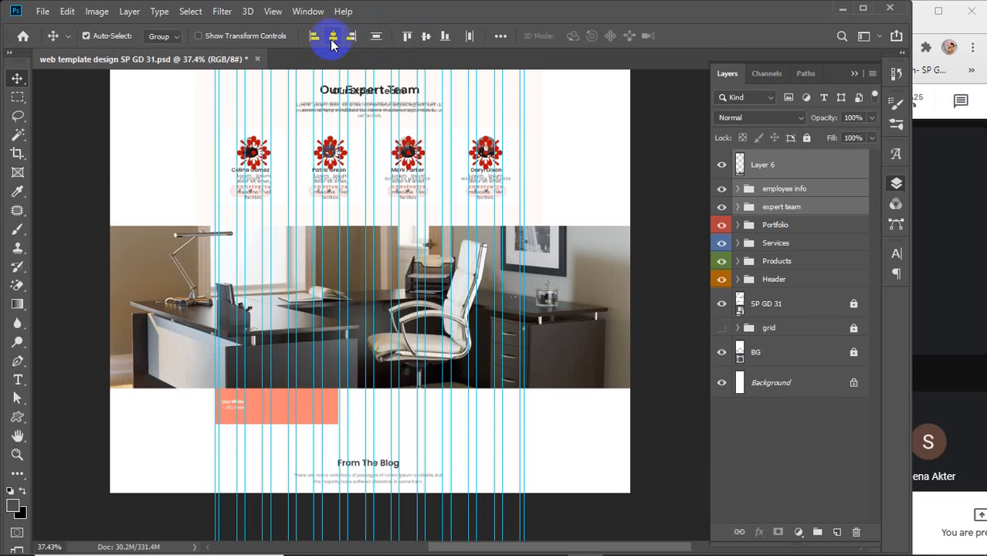
left_click(501, 36)
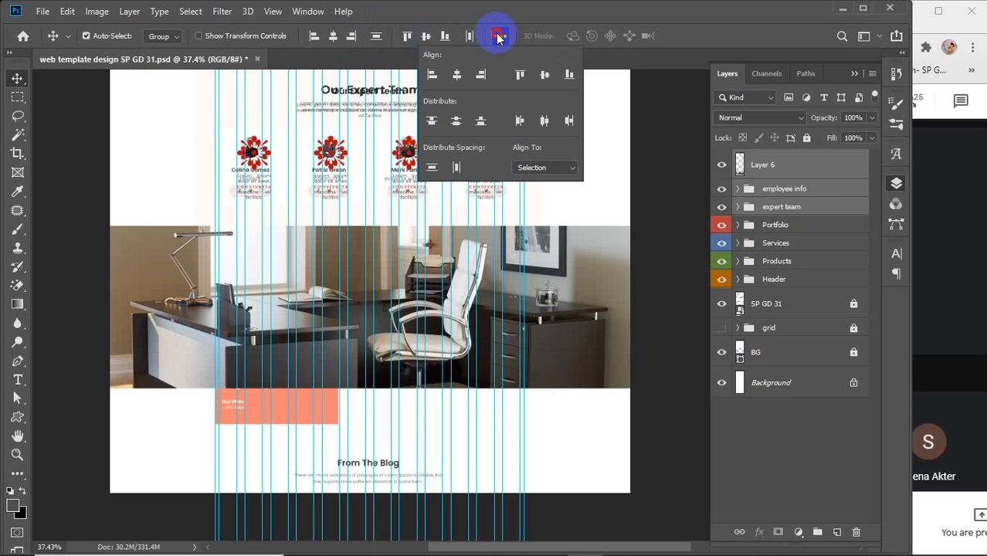
left_click(432, 168)
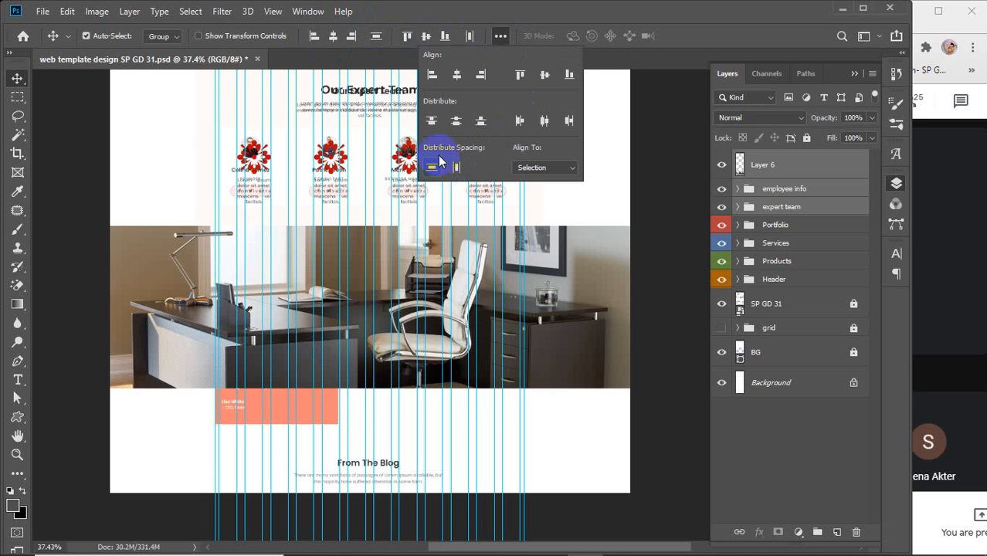
left_click(502, 36)
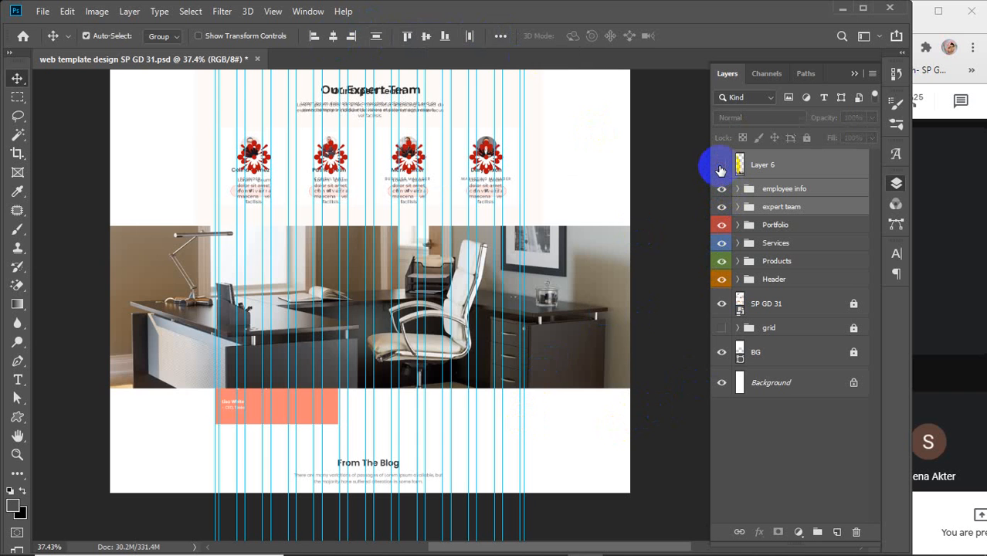
- Check the reference testimonial beneath the office image, then draw a red rectangle about 490 × 405 px over the image's lower edge
left_click(721, 166)
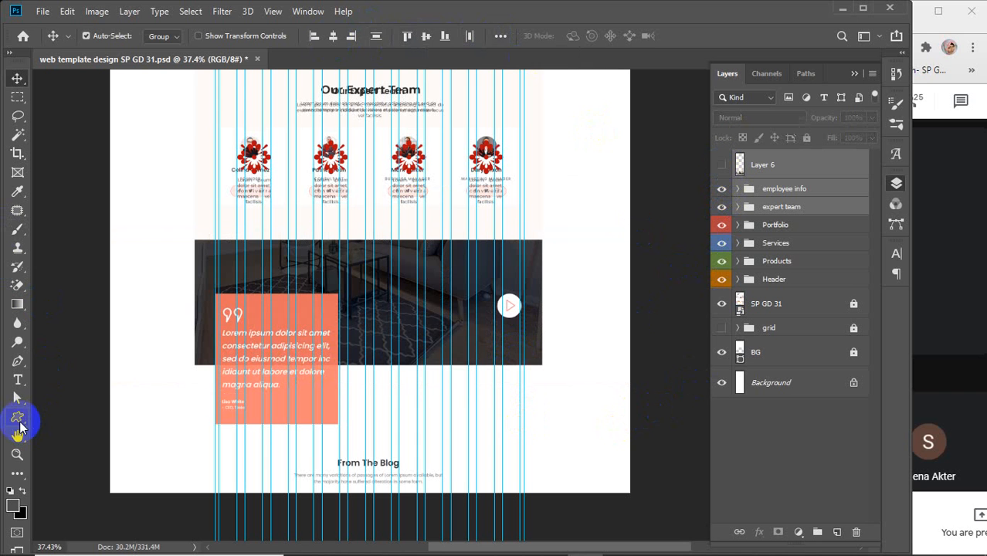
left_click(18, 418)
left_click(77, 411)
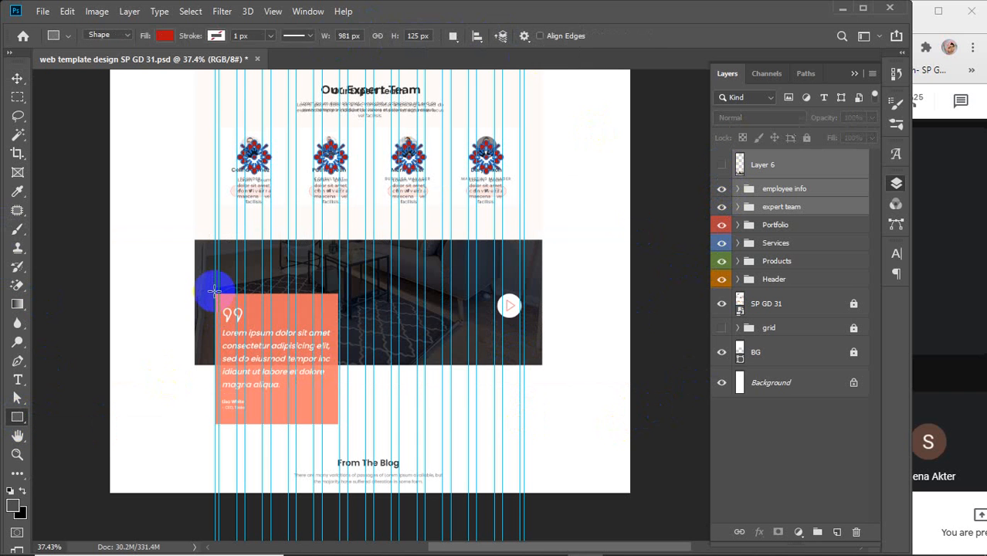
left_click(720, 164)
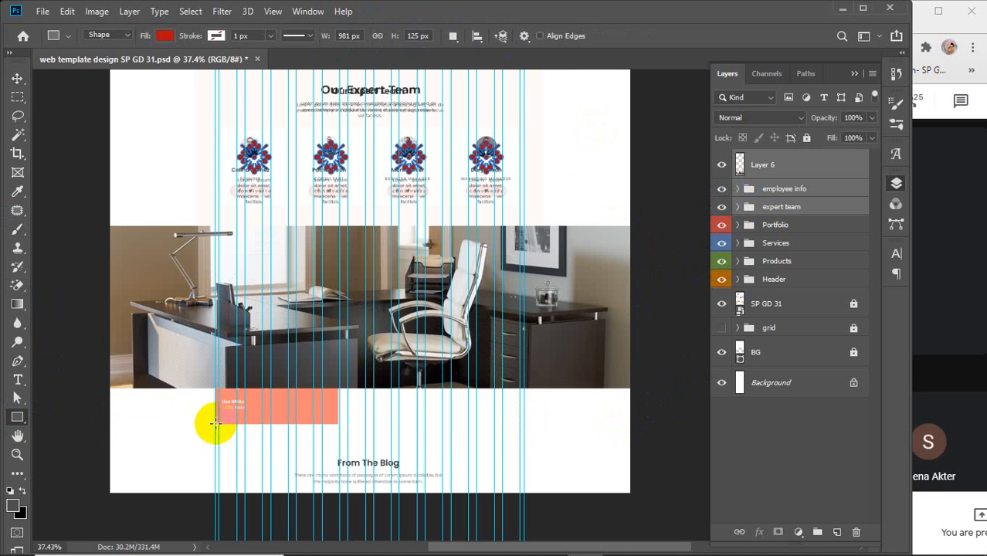
left_click_drag(215, 423, 349, 315)
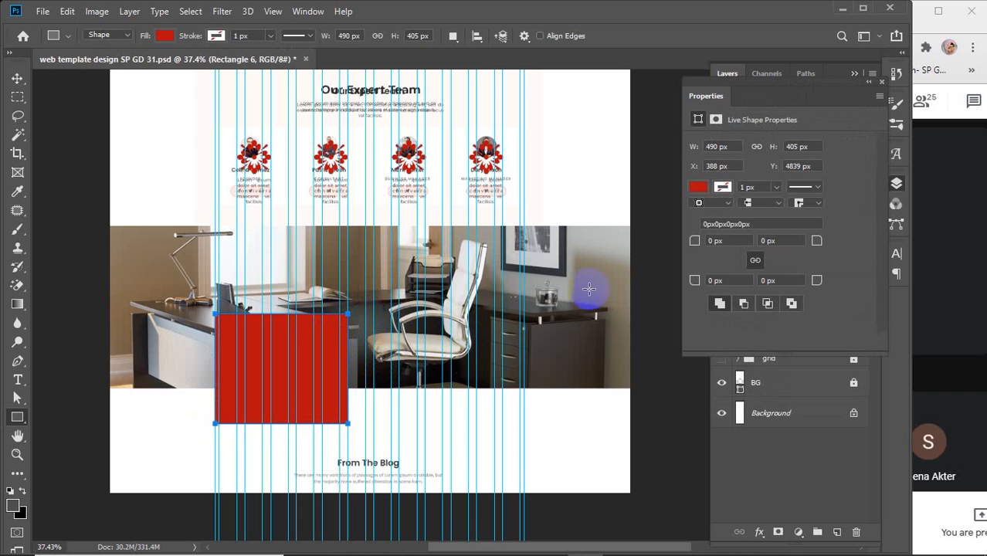
left_click(883, 83)
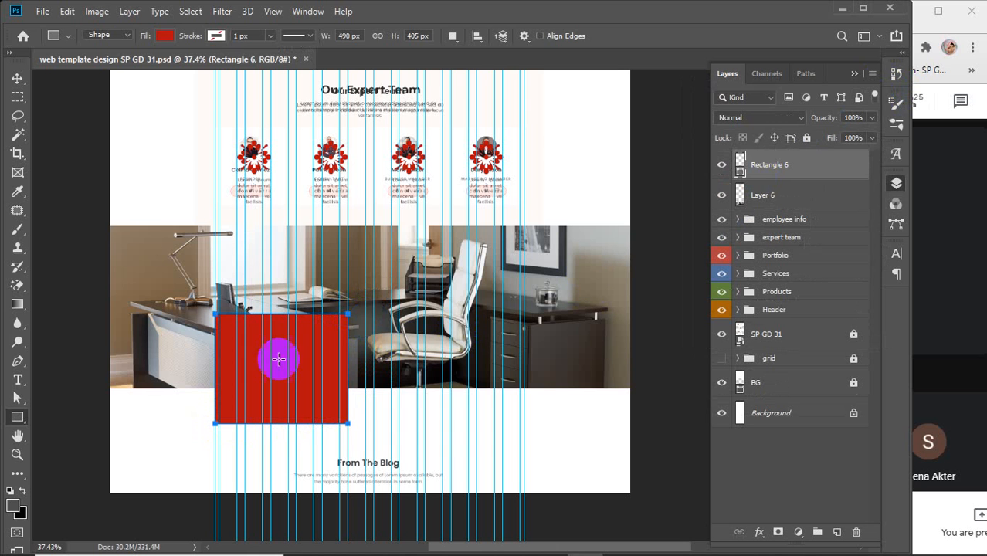
- Add a lorem ipsum paragraph text box inside the red rectangle in 6 pt Montserrat Medium, coloured white (ffffff)
left_click(796, 467)
left_click(18, 379)
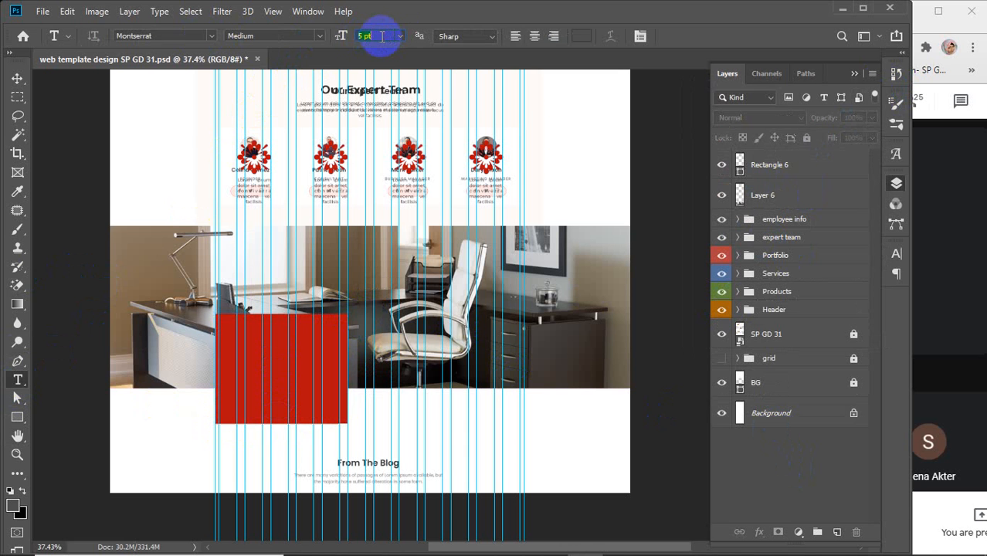
mouse_move(382, 35)
left_mouse_down()
mouse_move(445, 34)
mouse_move(378, 37)
mouse_move(386, 39)
left_mouse_up()
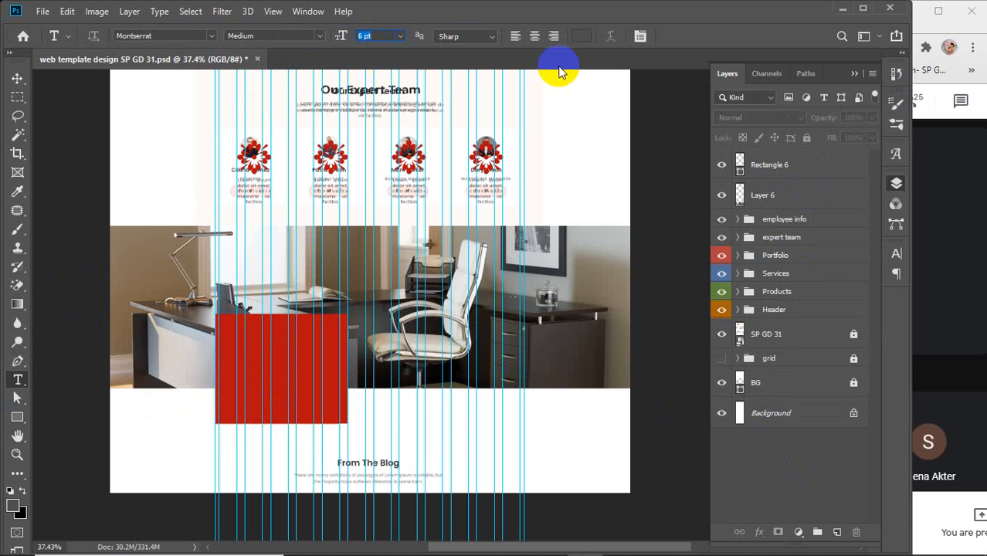
left_click(577, 36)
left_click(477, 115)
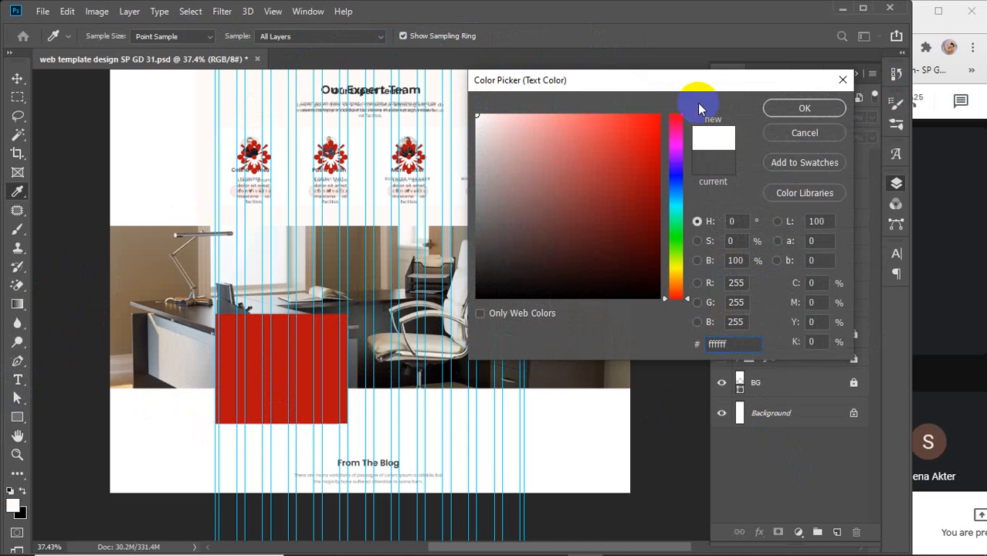
left_click(781, 108)
scroll(279, 346, "up", 5)
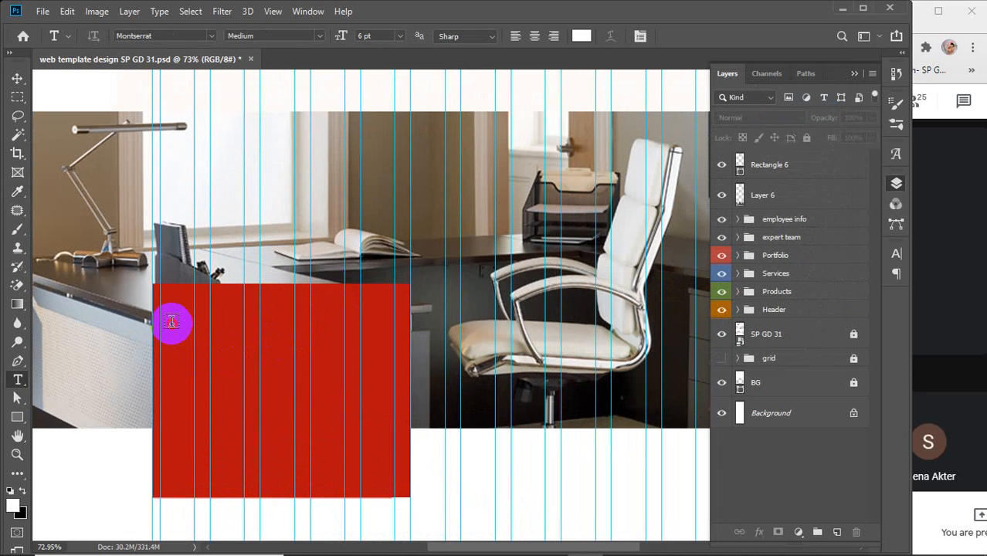
left_click_drag(171, 323, 384, 469)
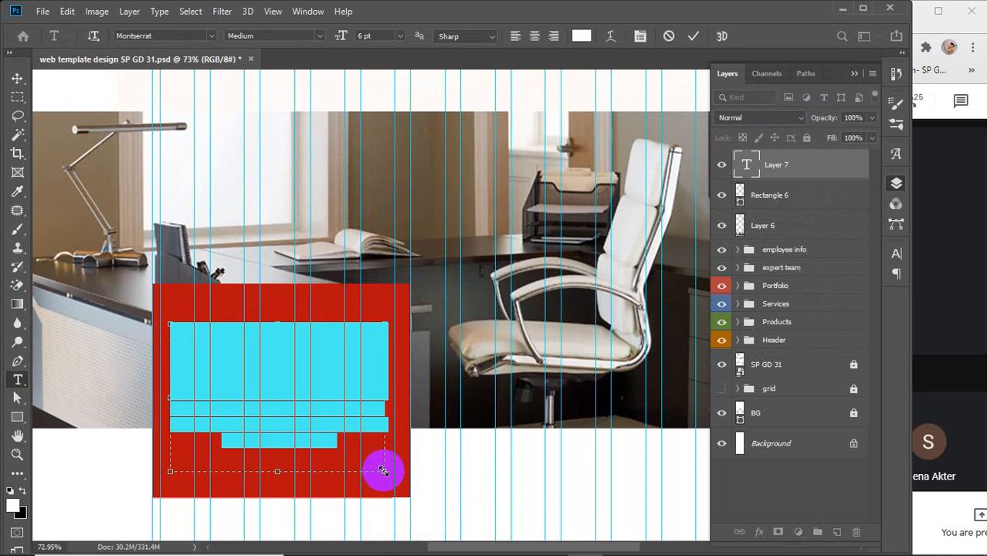
- Justify the testimonial paragraph with its last line aligned left, and commit the text
left_click(516, 36)
left_click(640, 37)
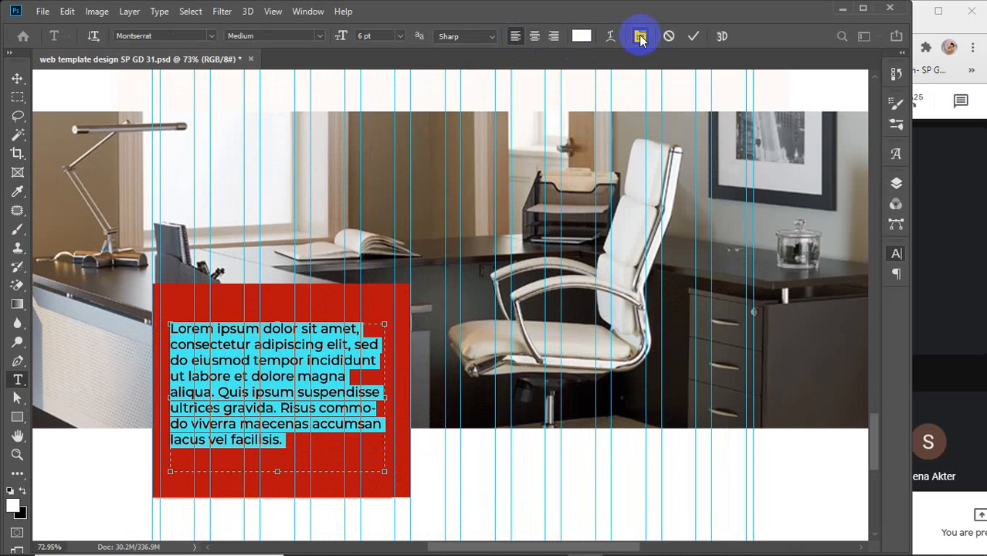
left_click(795, 252)
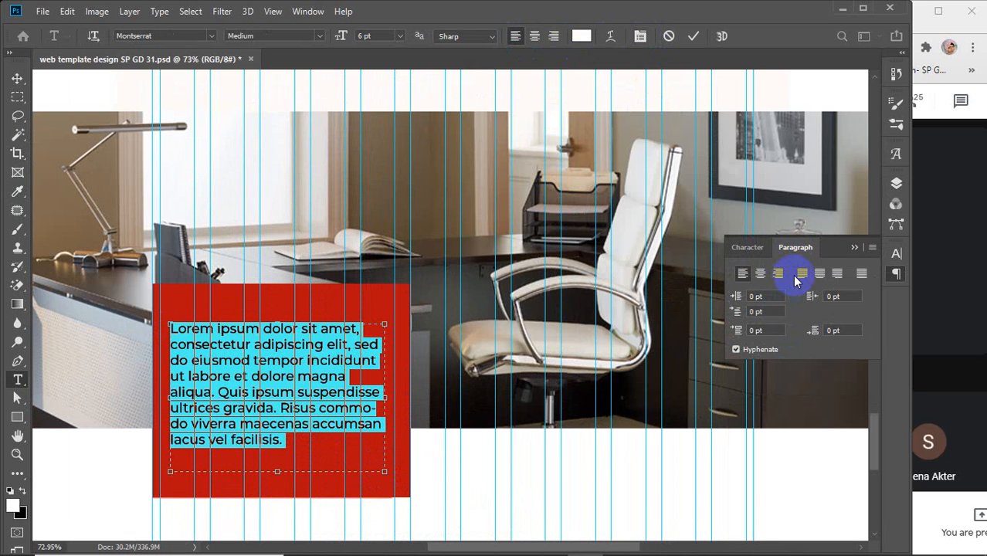
left_click(803, 274)
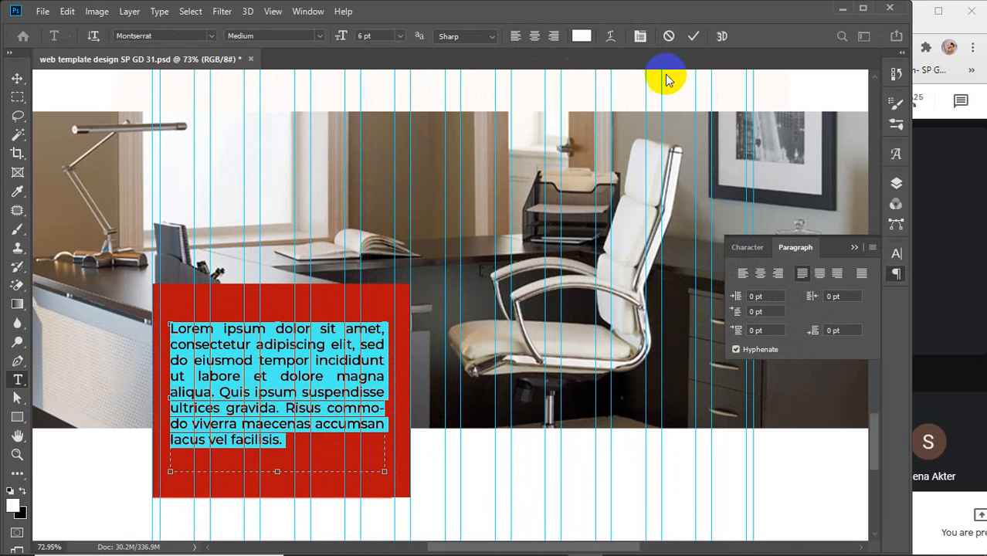
left_click(696, 36)
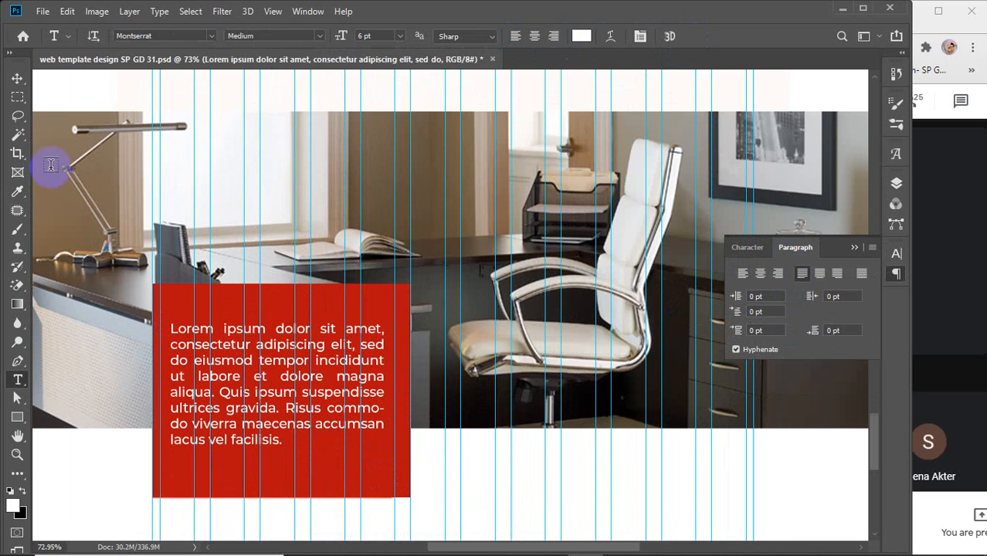
left_click(17, 78)
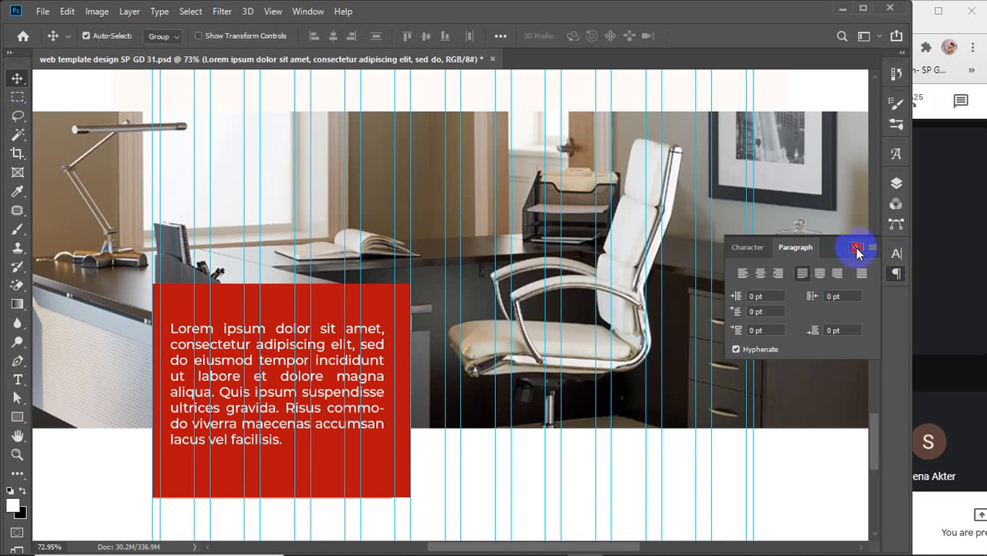
left_click(854, 247)
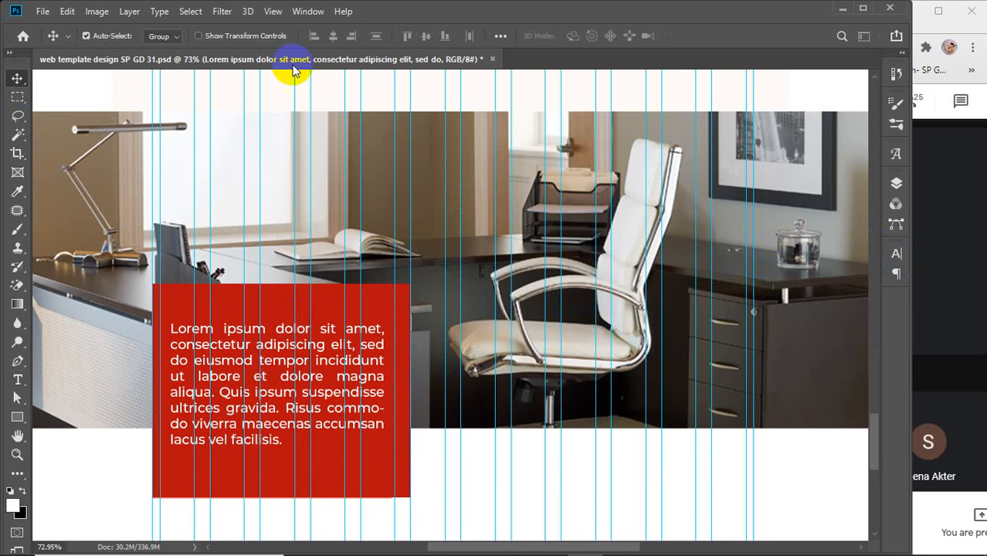
- Lock the guides, and align the testimonial text box with the centre of the red rectangle both horizontally and vertically
left_click(272, 10)
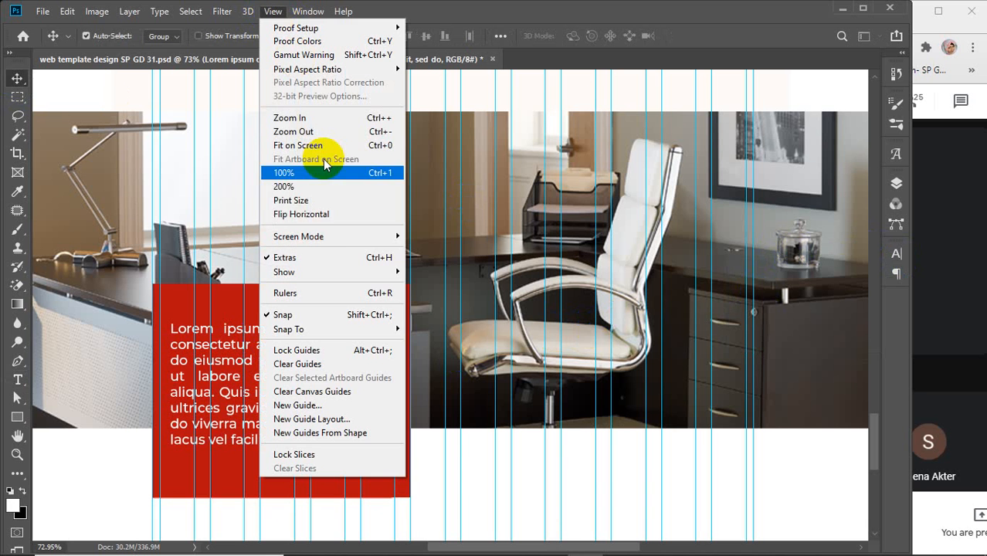
left_click(297, 350)
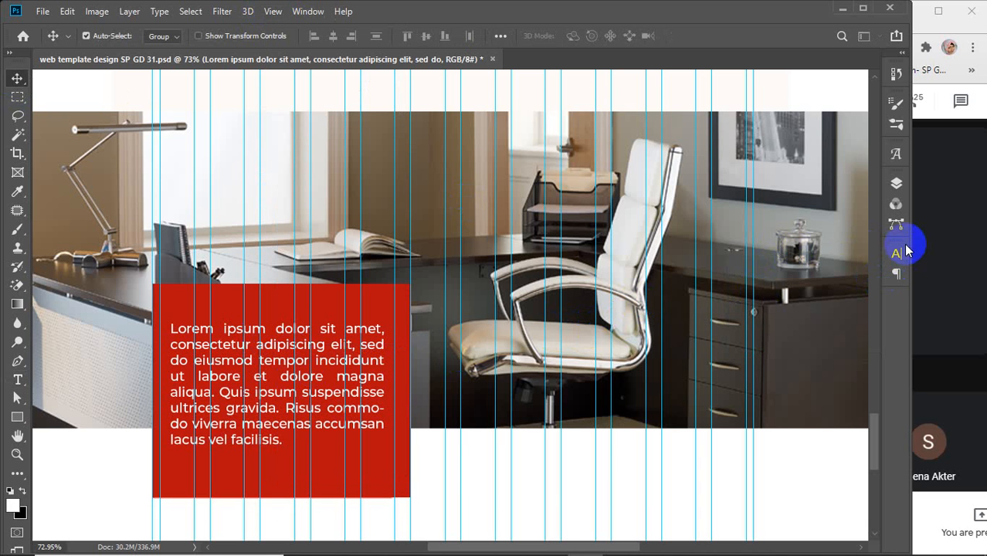
left_click(896, 183)
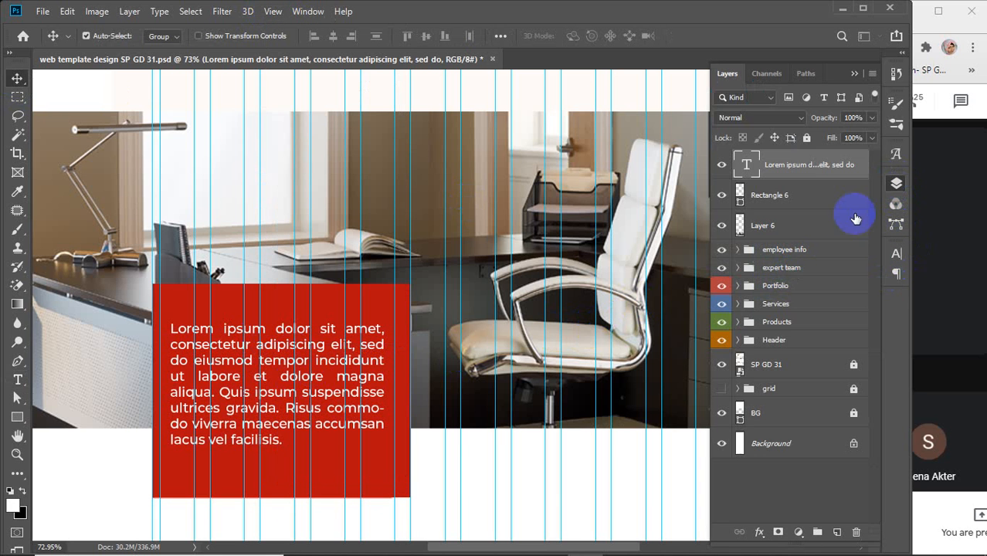
left_click(796, 195)
left_click(332, 37)
left_click(426, 36)
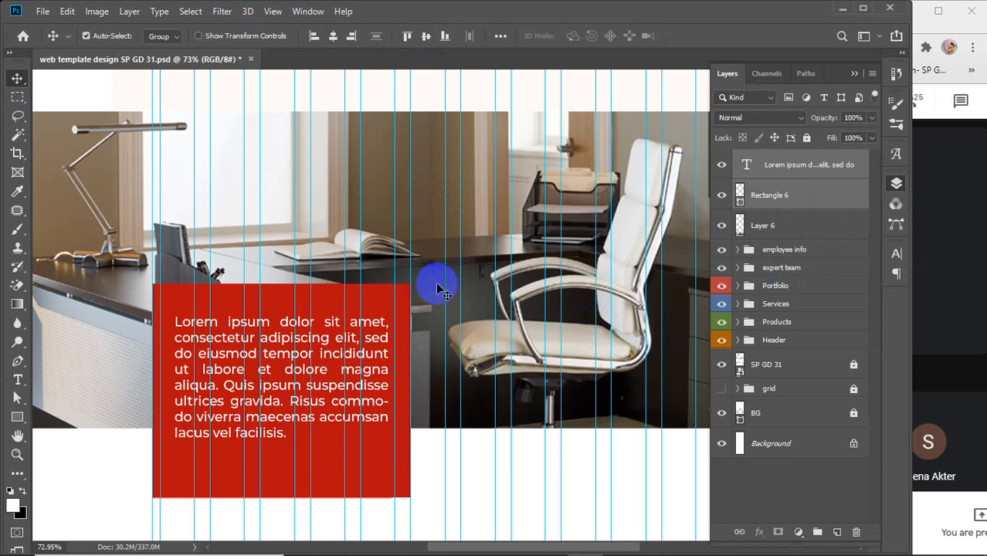
scroll(437, 287, "down", 5)
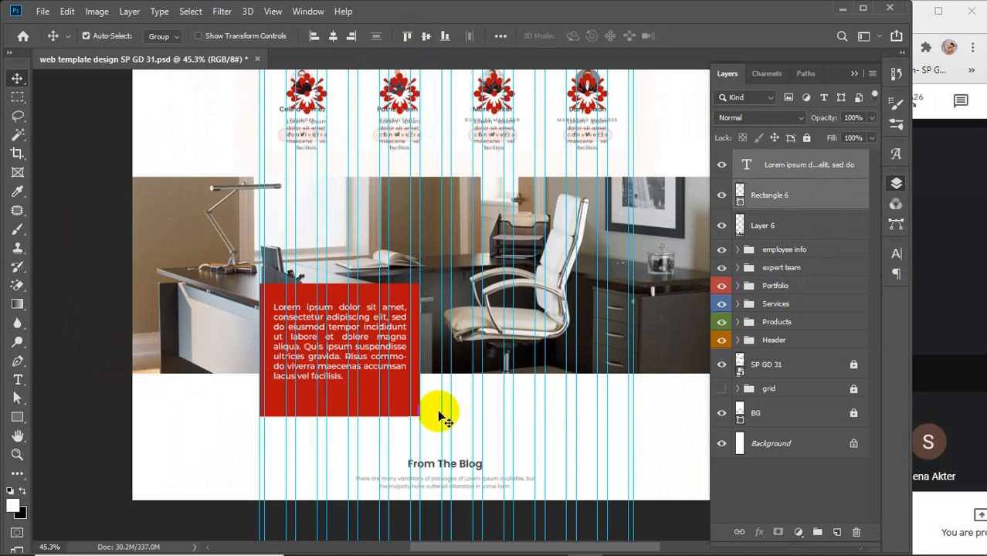
left_click(220, 452)
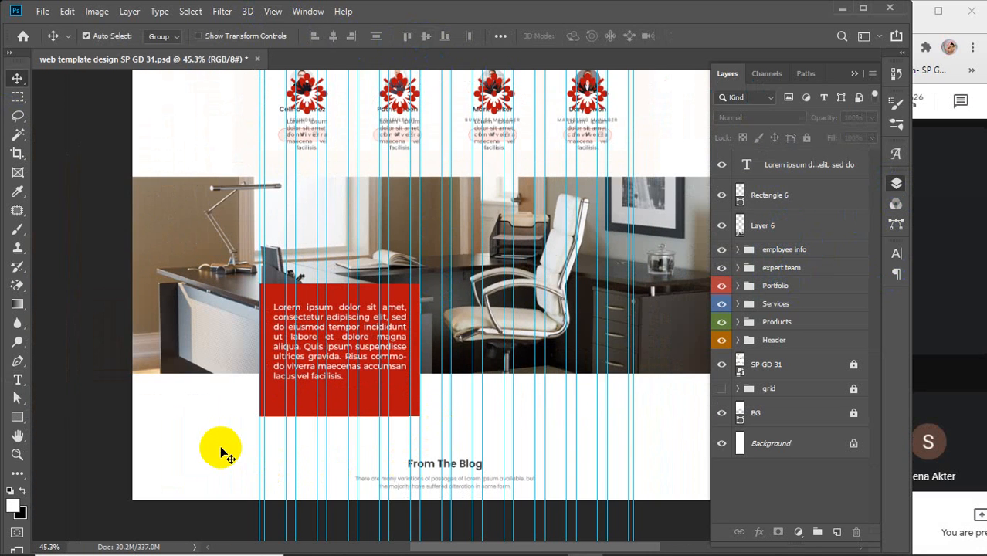
left_click(305, 374)
key("ctrl+t")
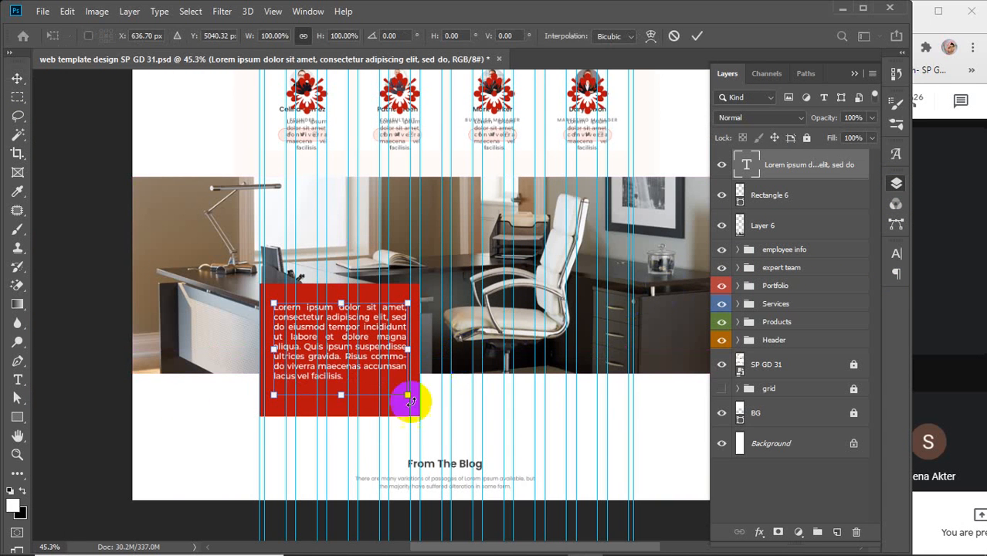
mouse_move(339, 396)
left_mouse_down()
mouse_move(403, 382)
mouse_move(341, 379)
mouse_move(340, 395)
mouse_move(397, 390)
mouse_move(342, 393)
left_mouse_up()
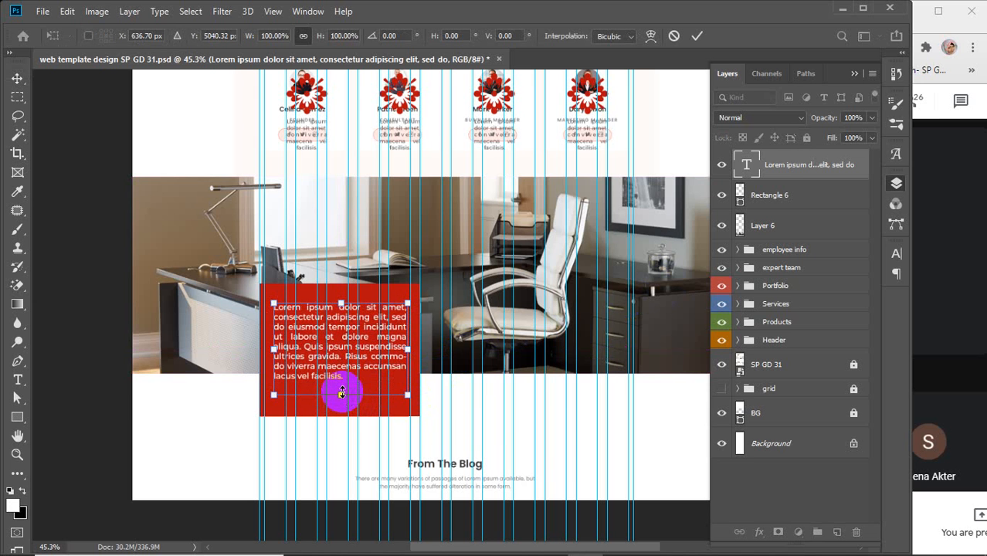
- Repeat the words "iverra maecenas accumsa" in the testimonial paragraph, then shift the text slightly down to centre it in the red rectangle
left_click(18, 380)
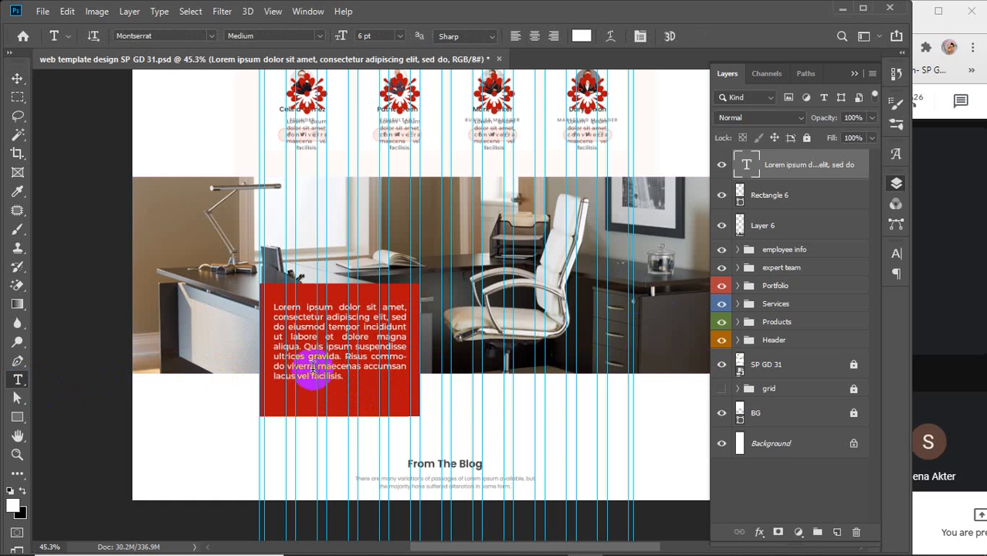
left_click_drag(292, 368, 400, 367)
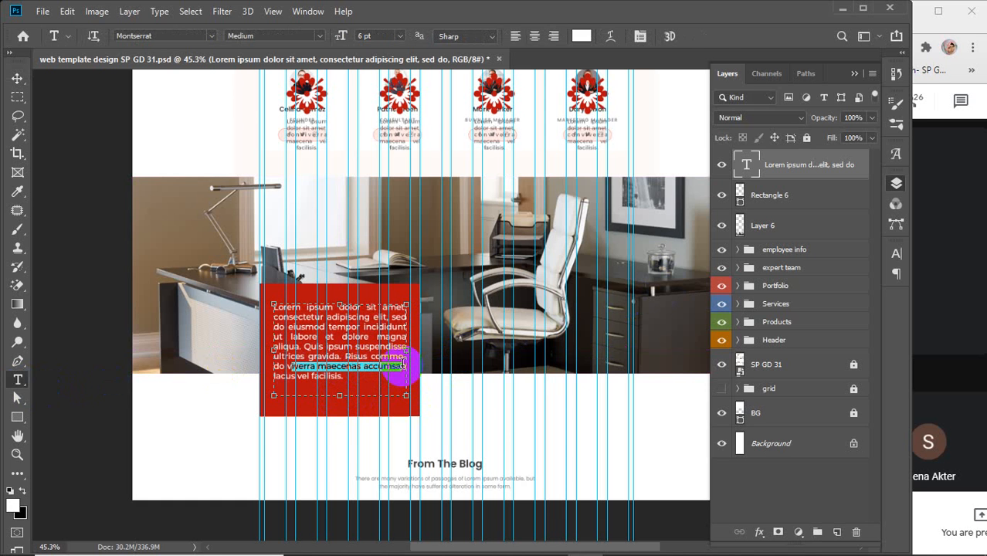
left_click(402, 366)
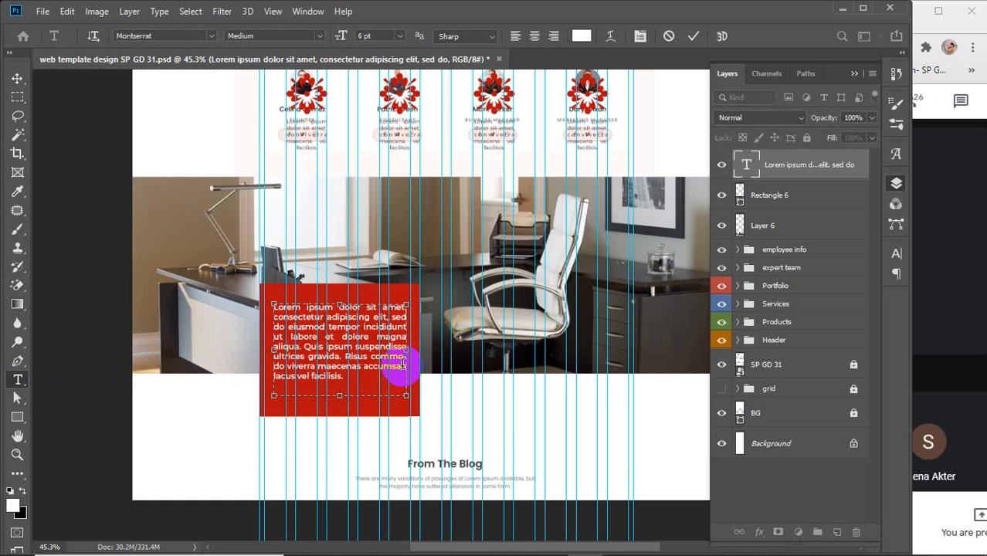
type("iverra maecenas accumsa")
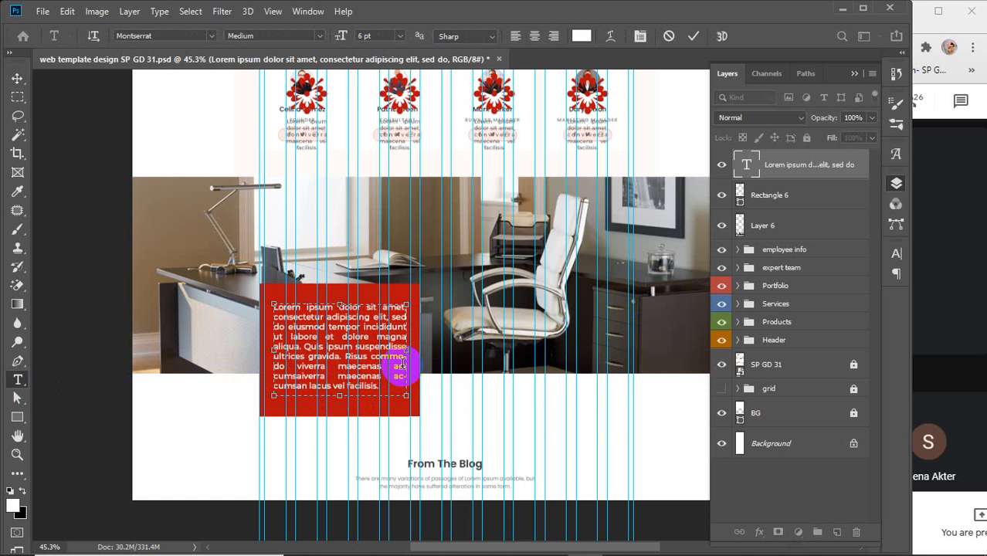
left_click(17, 78)
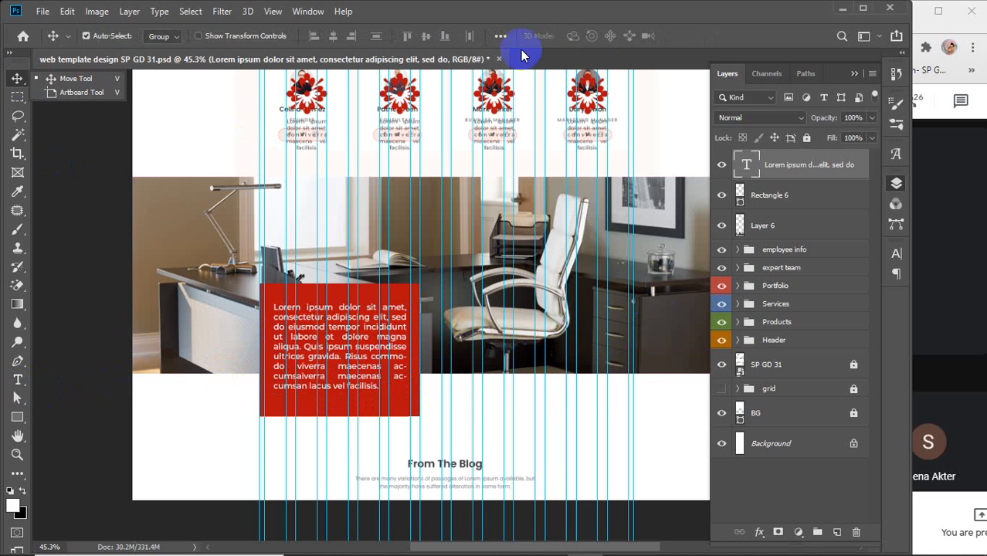
left_click(794, 195)
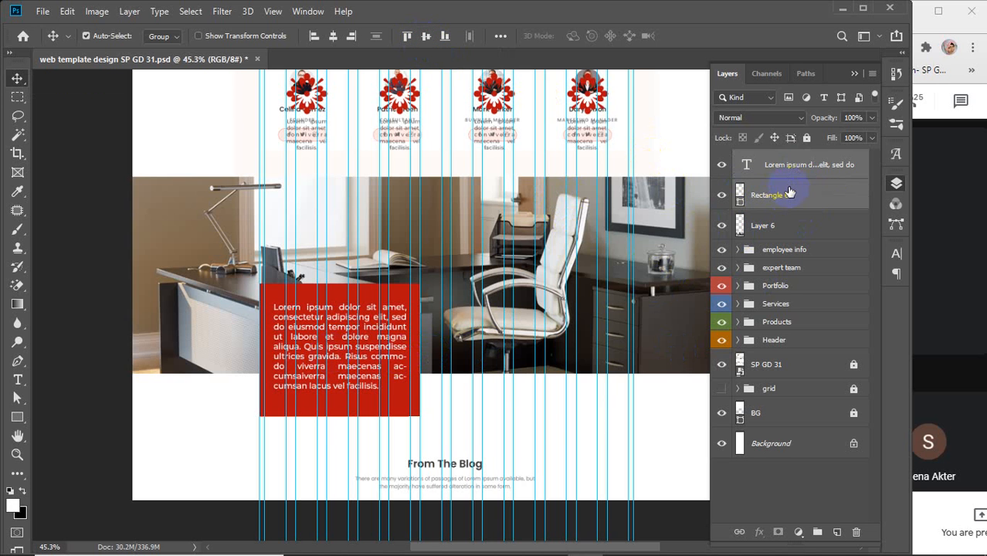
left_click_drag(539, 299, 542, 303)
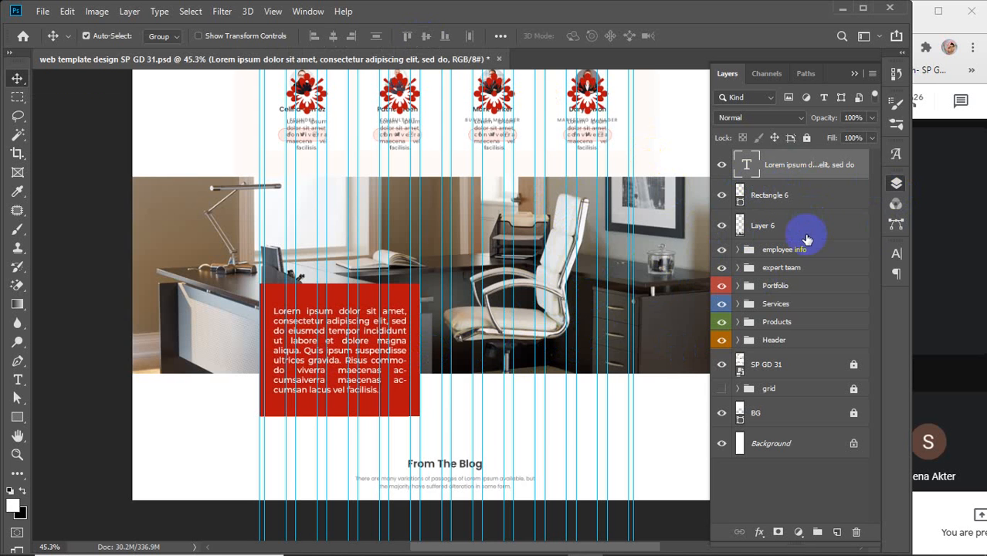
- Group the testimonial text, Rectangle 6 and Layer 6, and name the group "highlite info"
left_click(789, 268, "shift")
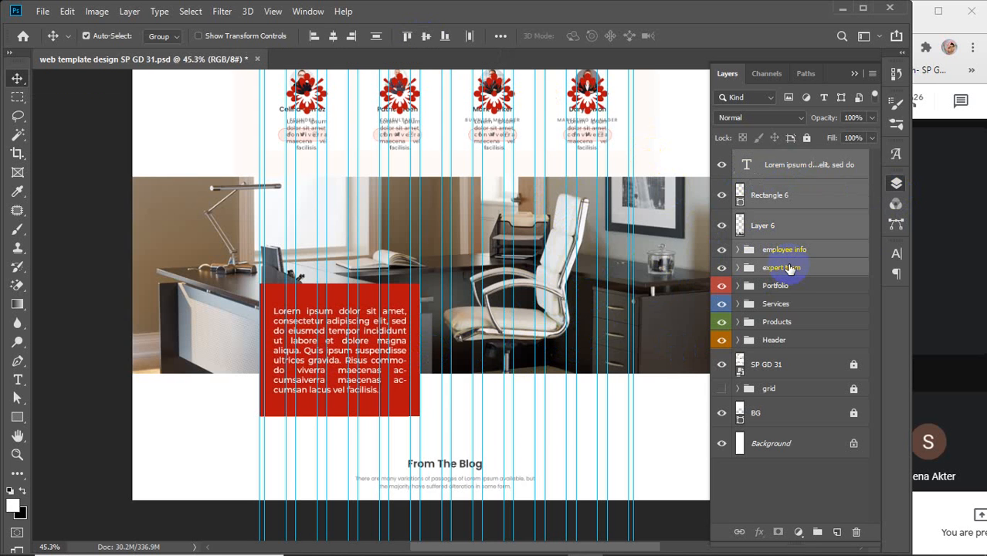
left_click(781, 168)
left_click(793, 227, "shift")
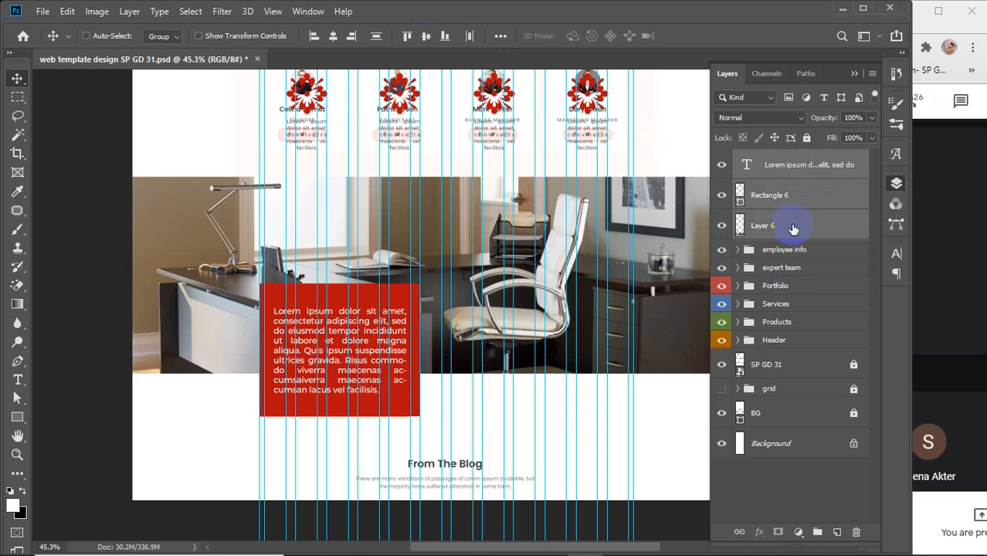
key("ctrl+g")
double_click(775, 159)
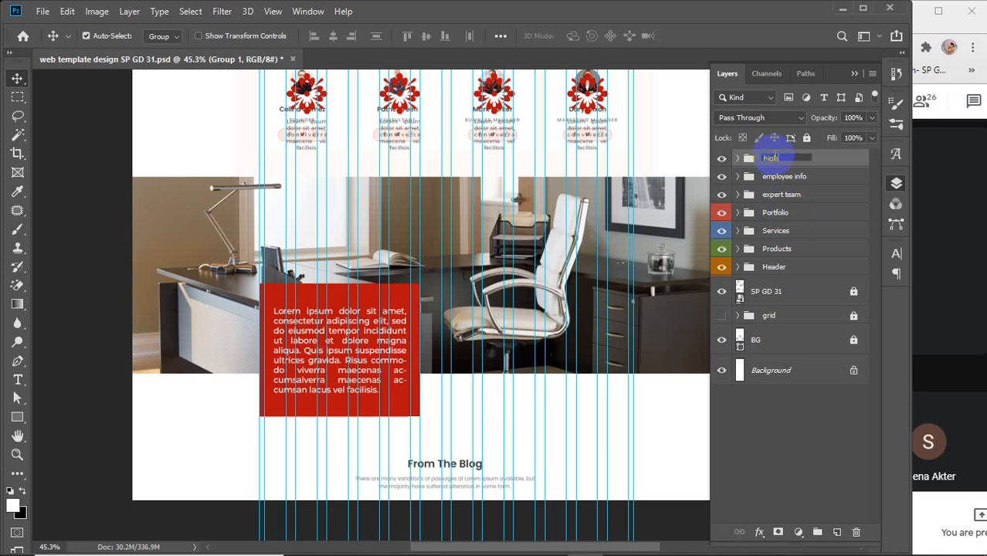
type("ite")
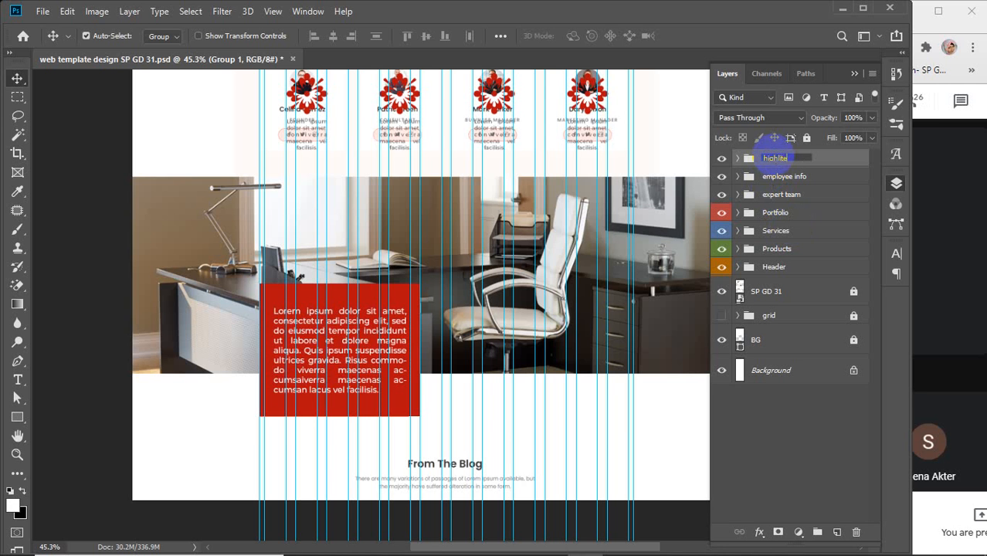
type(" info")
key("Return")
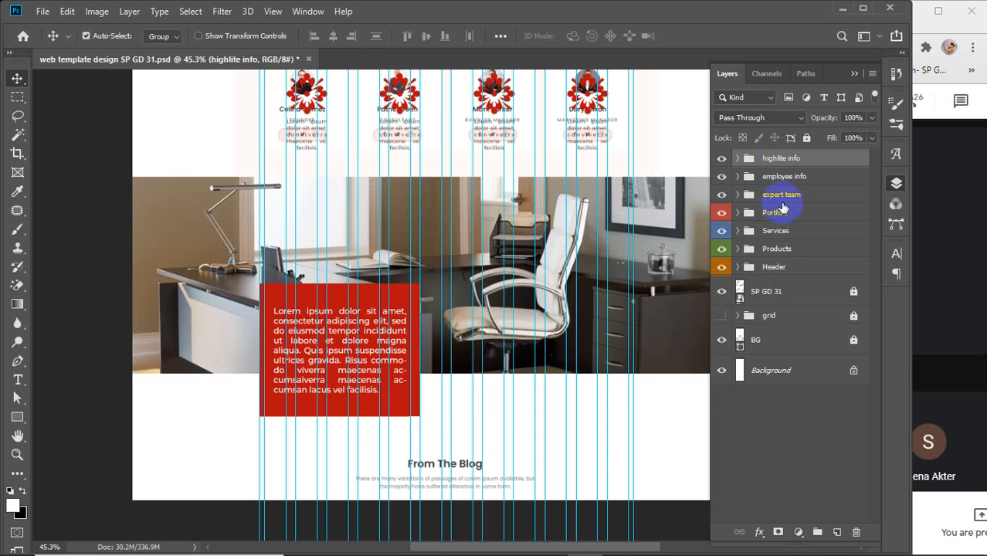
- Group the highlite info, employee info and expert team groups together, and name the new group "Team"
left_click(779, 195, "shift")
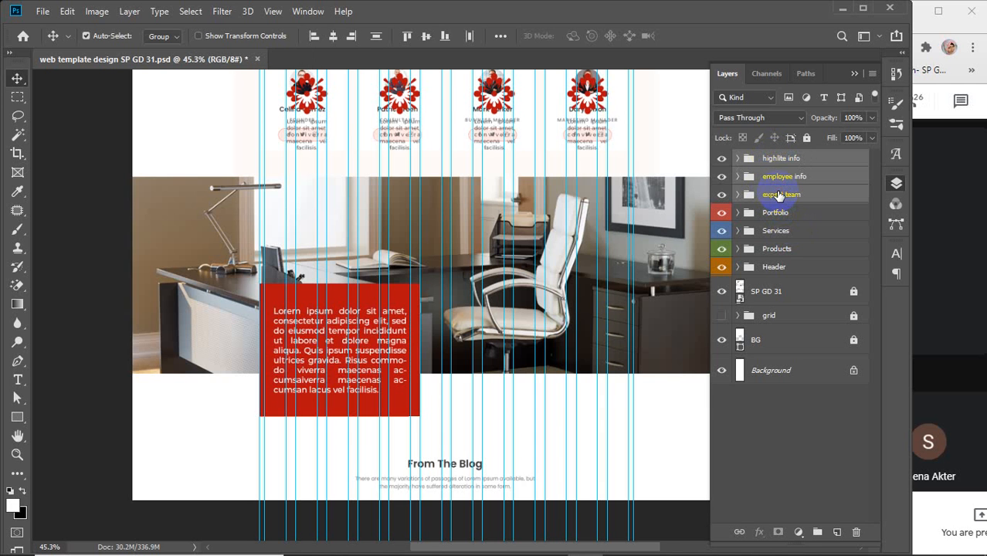
key("ctrl+g")
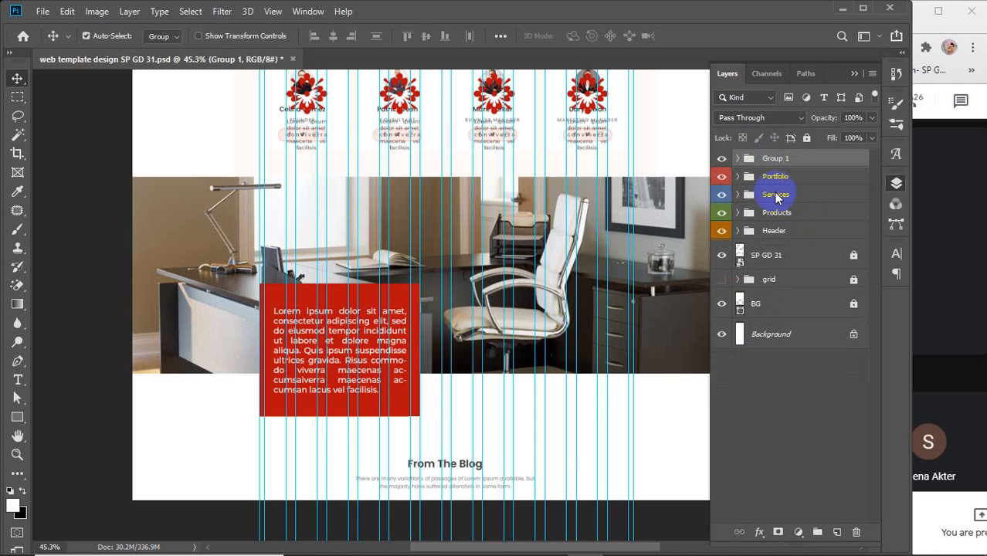
double_click(770, 159)
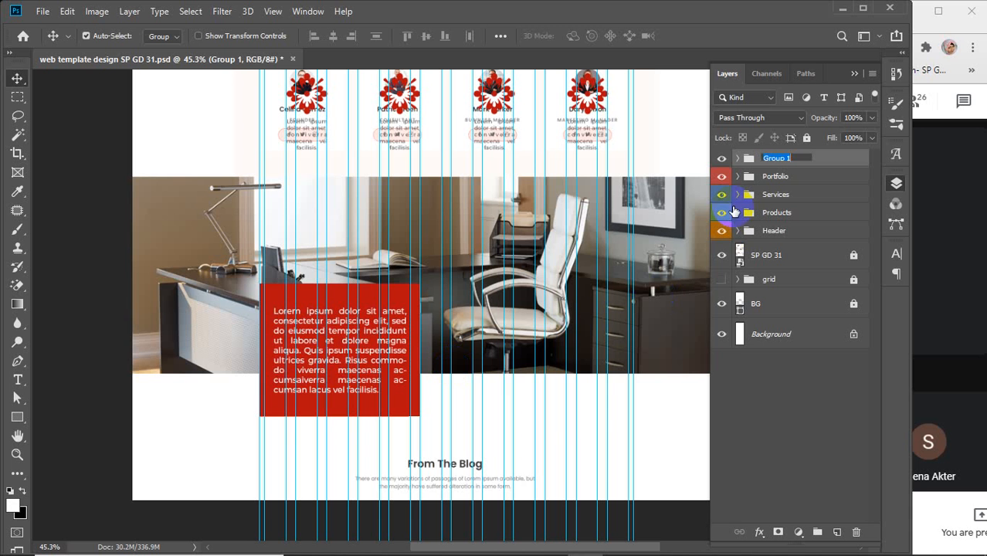
left_click(824, 158)
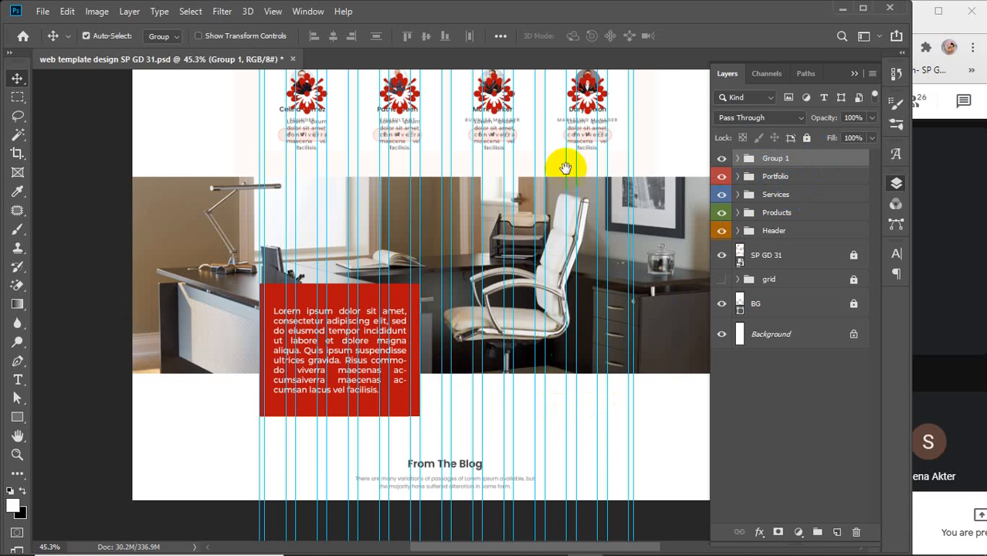
scroll(568, 166, "up", 10)
scroll(544, 394, "up", 5)
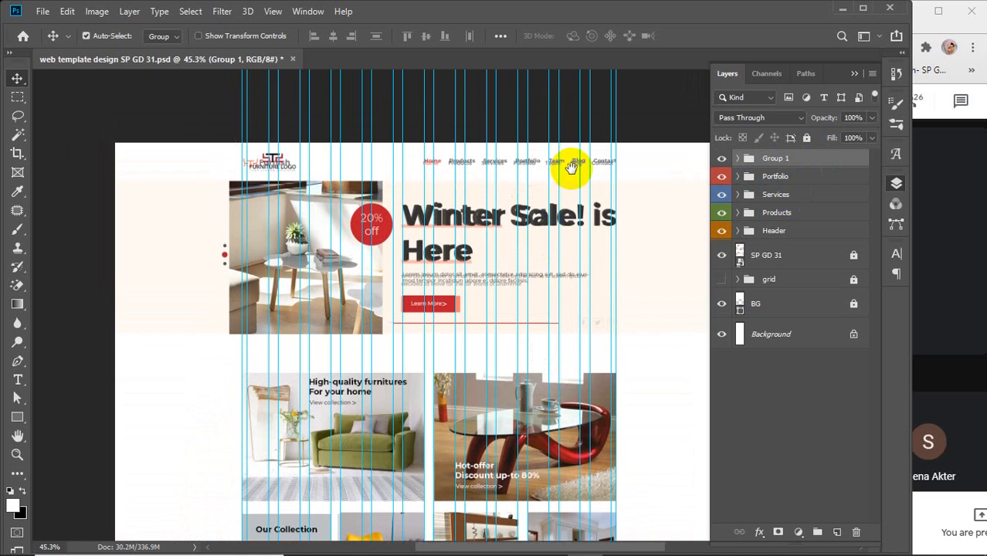
double_click(777, 158)
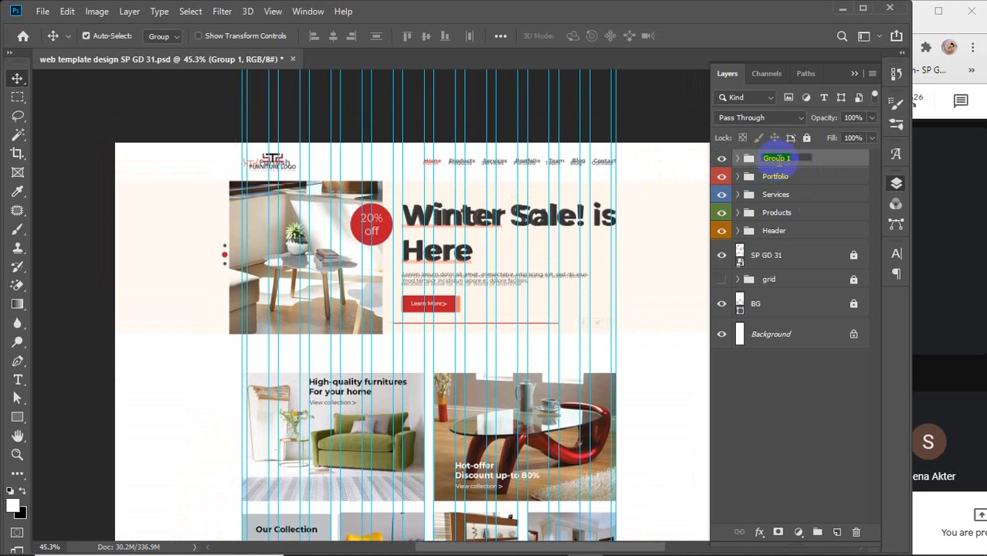
key("Return")
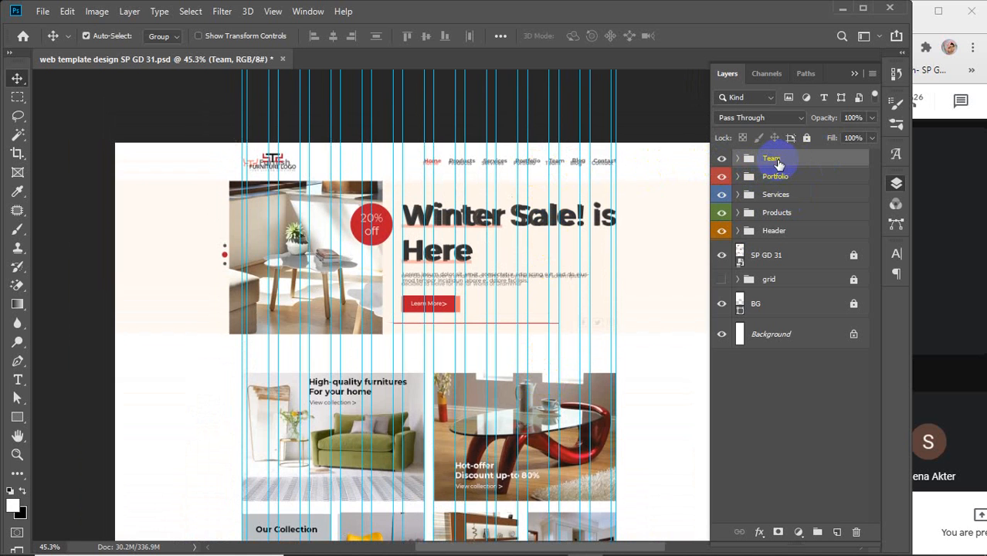
- Extend the canvas downward by a relative height of 2000 pixels, anchoring the existing content at the top centre
scroll(477, 421, "down", 5)
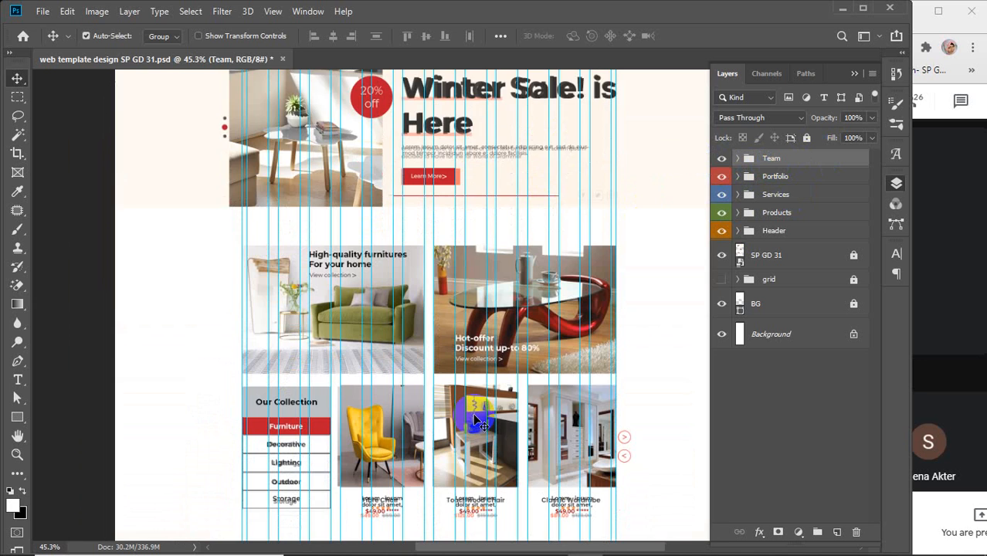
scroll(477, 421, "down", 3)
scroll(474, 417, "down", 10)
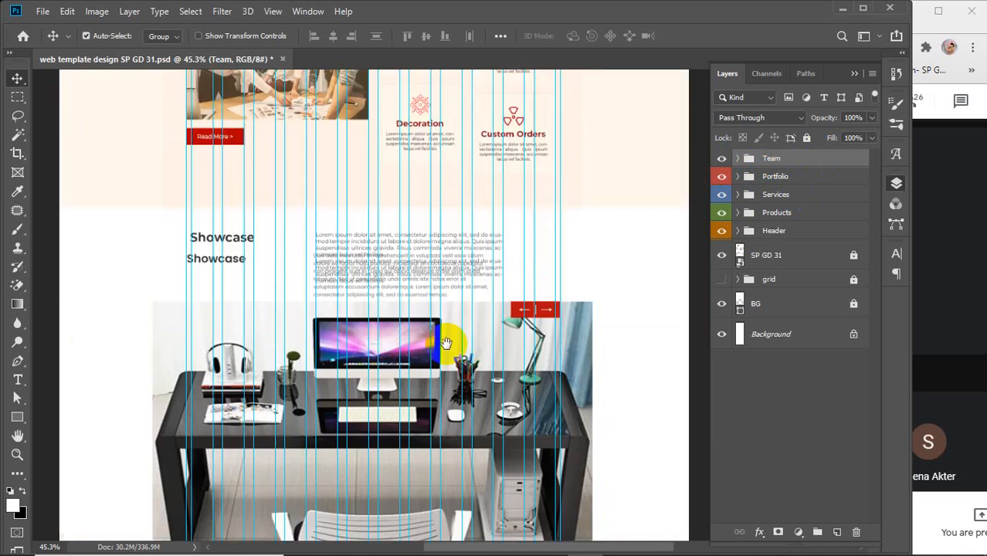
scroll(462, 303, "down", 7)
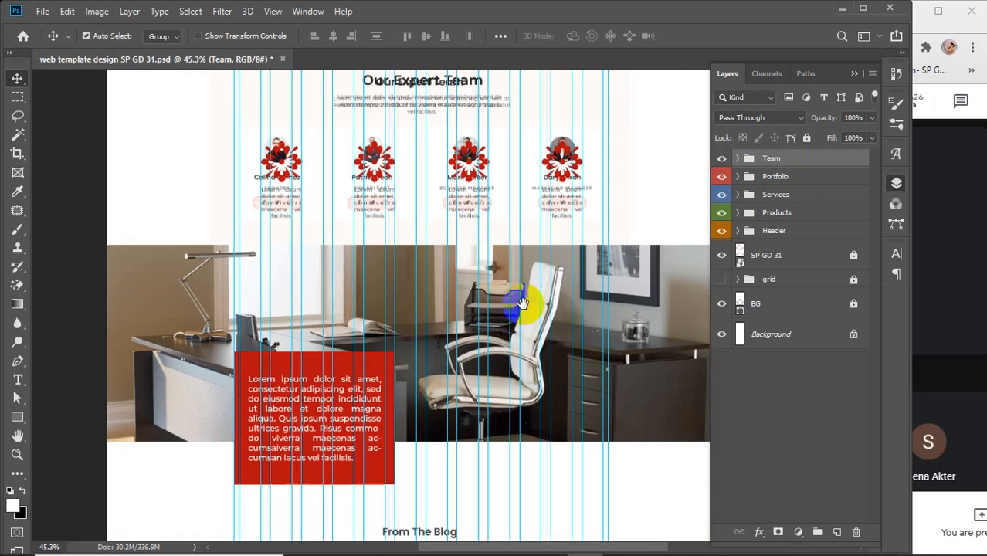
left_click_drag(529, 419, 486, 176)
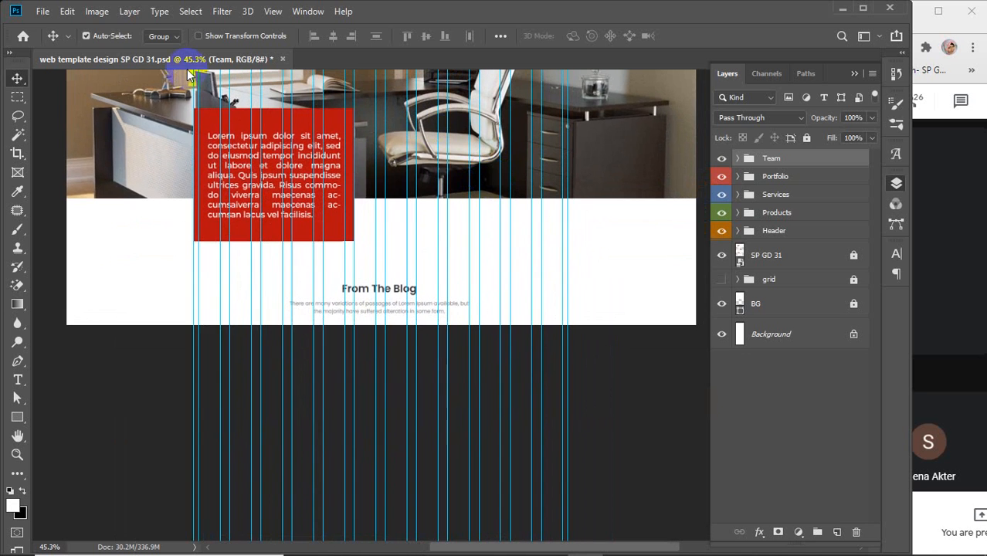
left_click(96, 10)
left_click(139, 134)
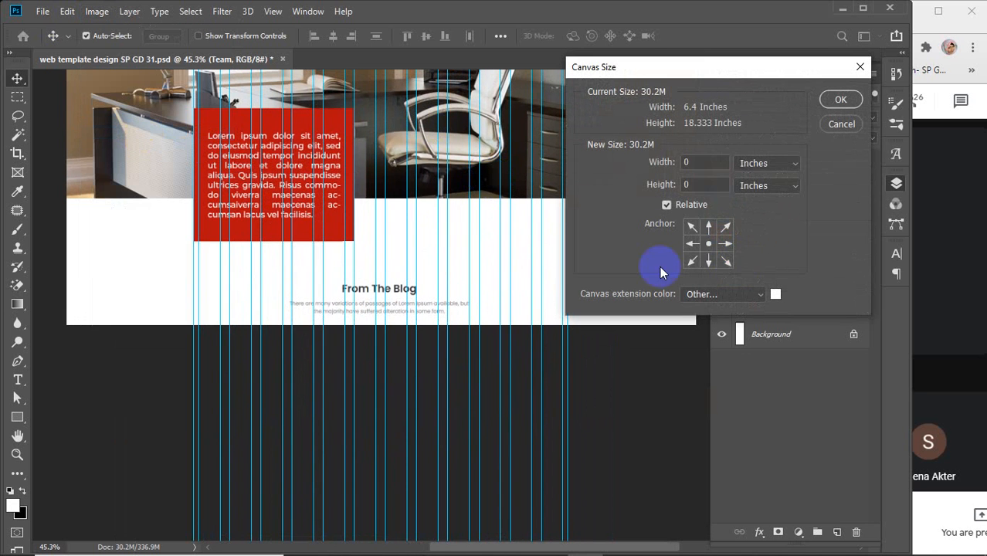
left_click(765, 172)
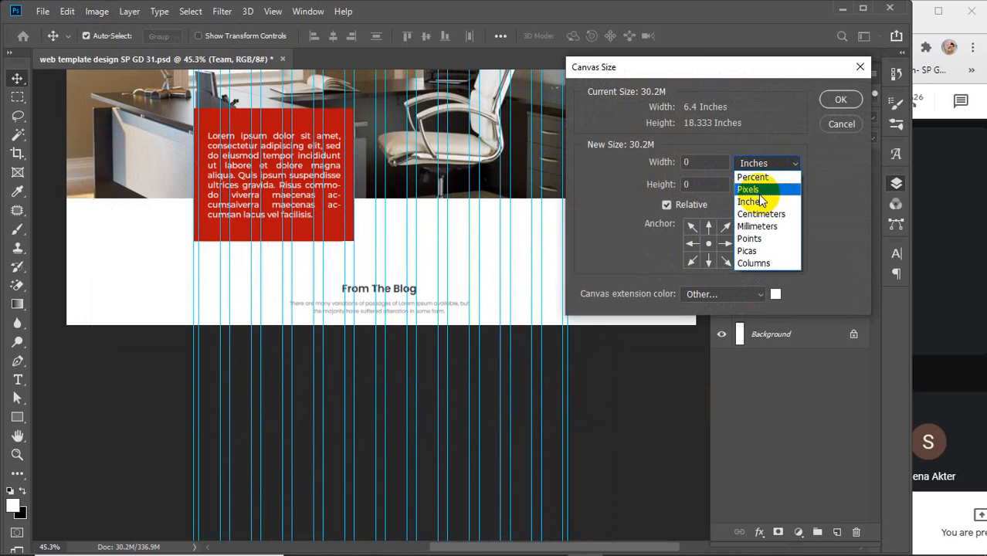
left_click(755, 188)
left_click(709, 227)
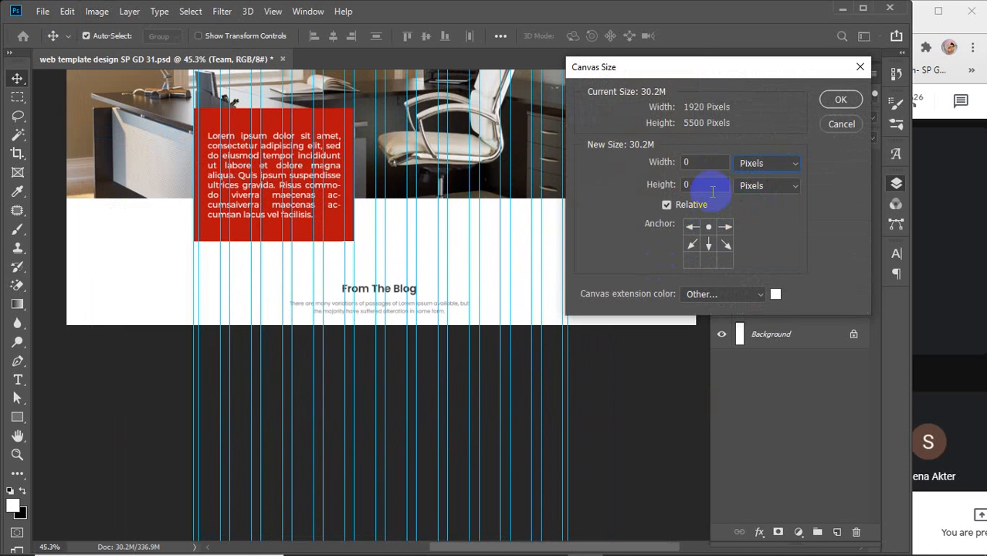
left_click(636, 191)
type("2000")
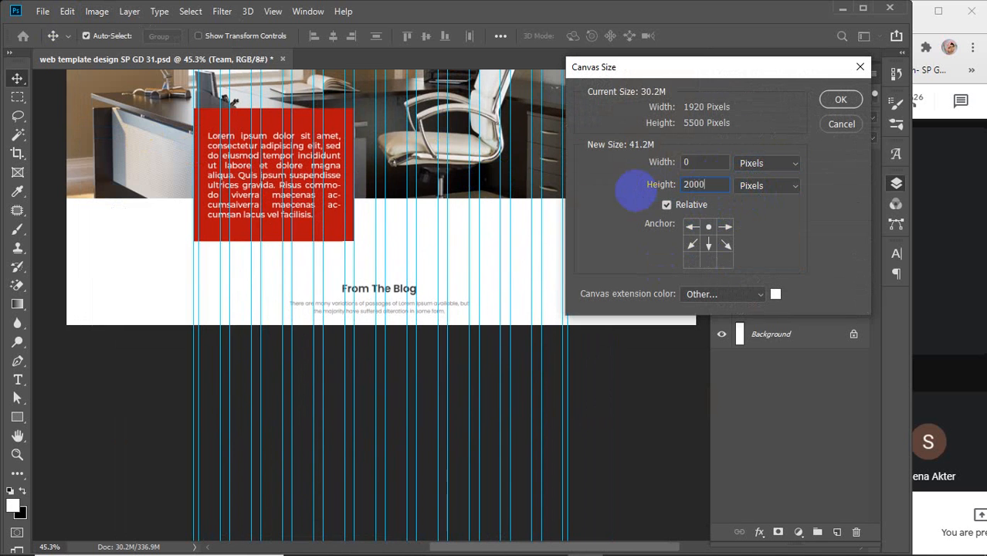
key("Return")
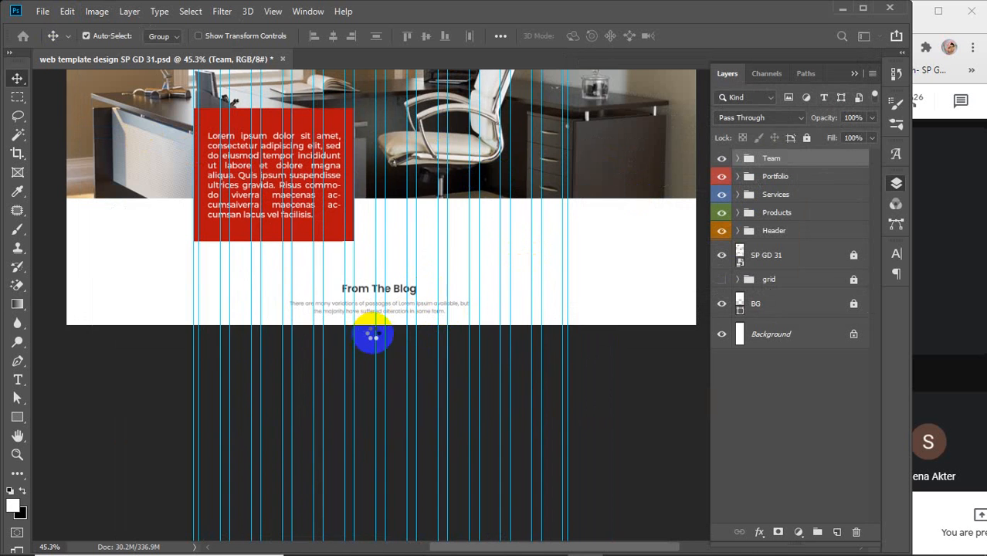
- Assign the violet colour label to the Team group
scroll(377, 328, "down", 10)
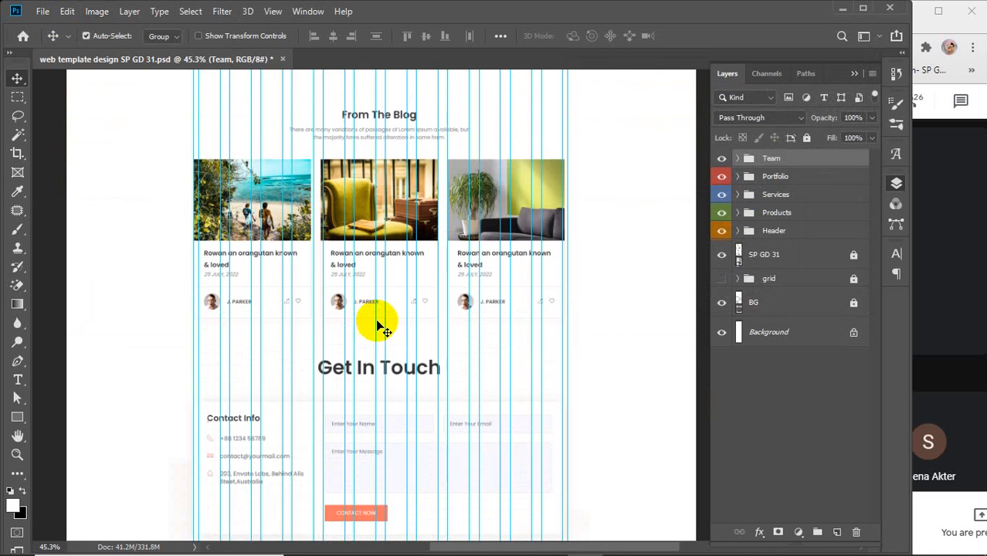
scroll(378, 327, "down", 5)
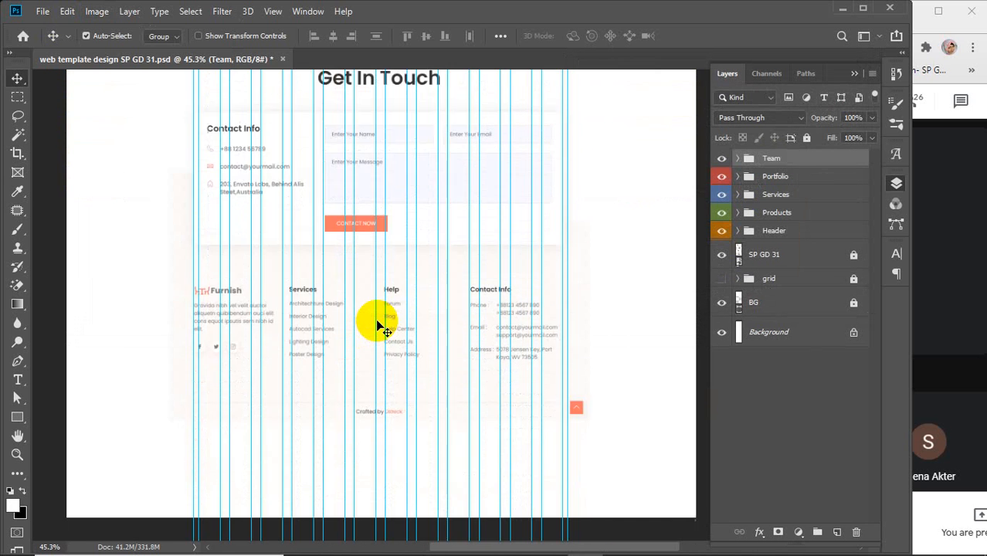
scroll(379, 327, "up", 6)
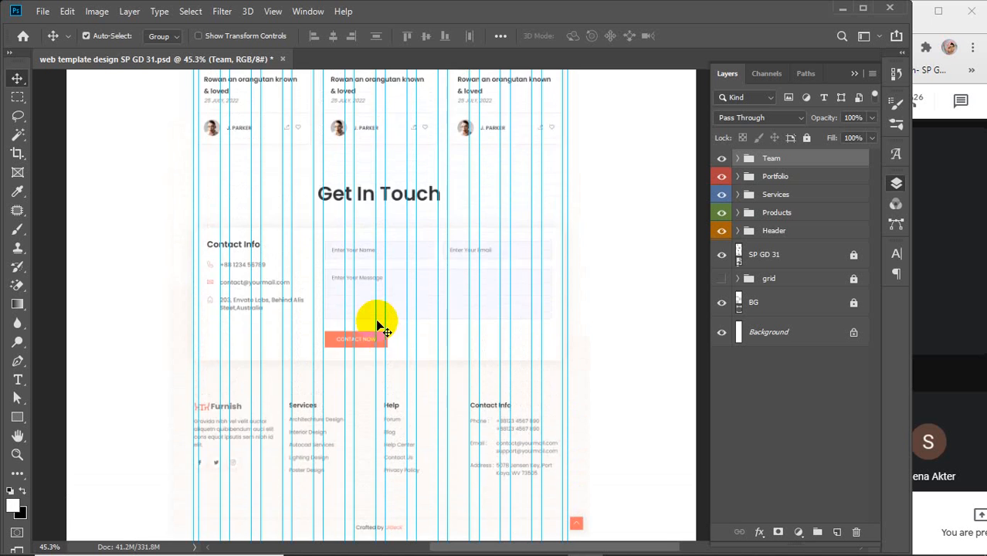
scroll(379, 327, "up", 5)
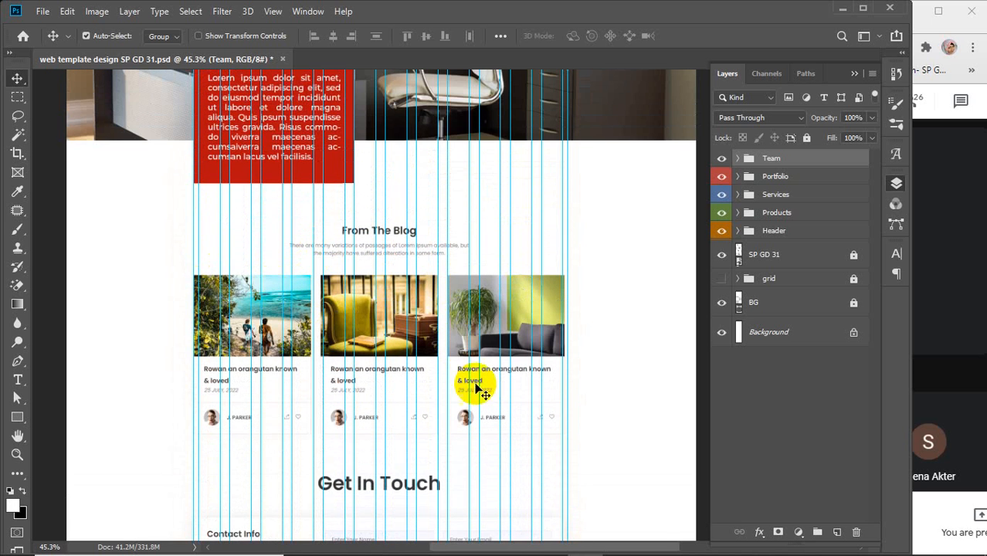
left_click(469, 288)
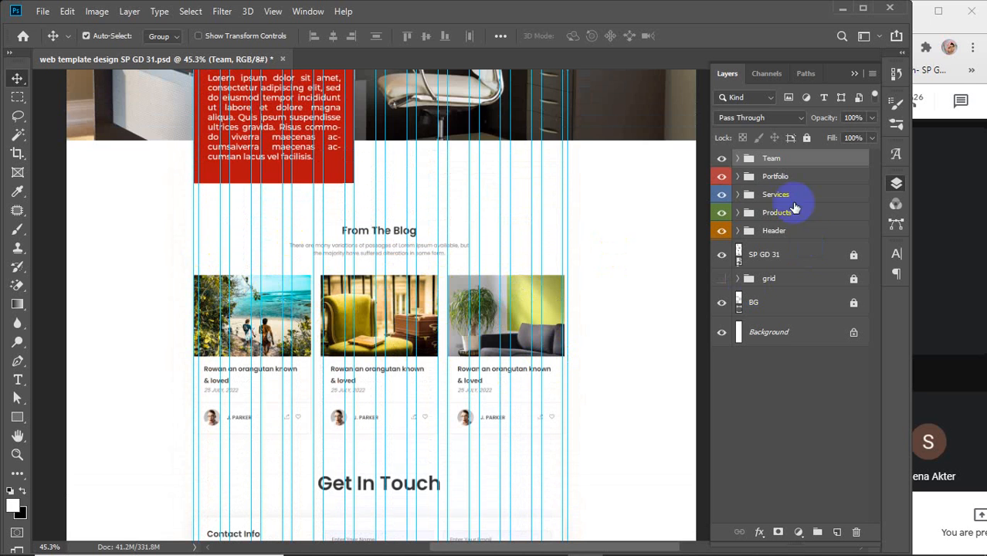
left_click(723, 160)
left_click(723, 160)
left_click(723, 160)
right_click(723, 160)
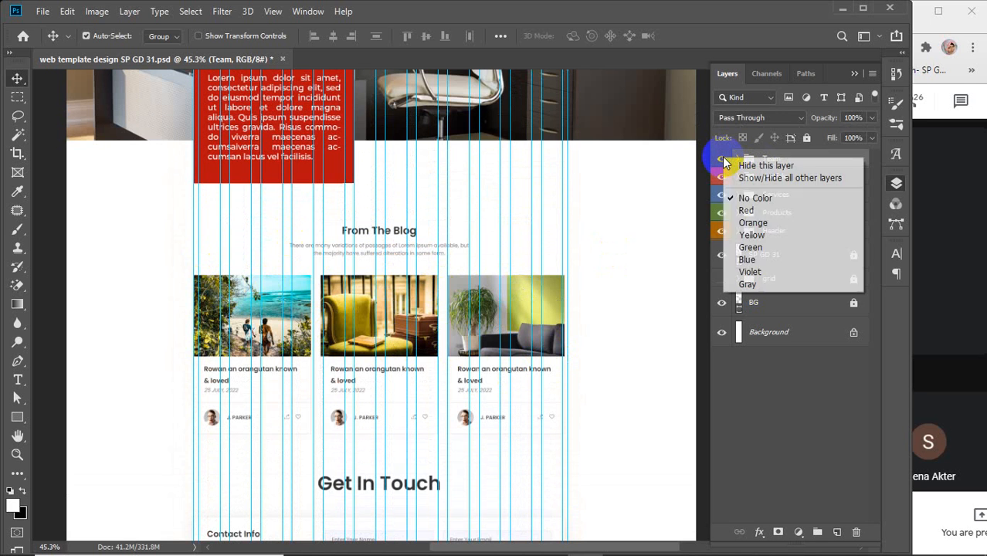
left_click(750, 272)
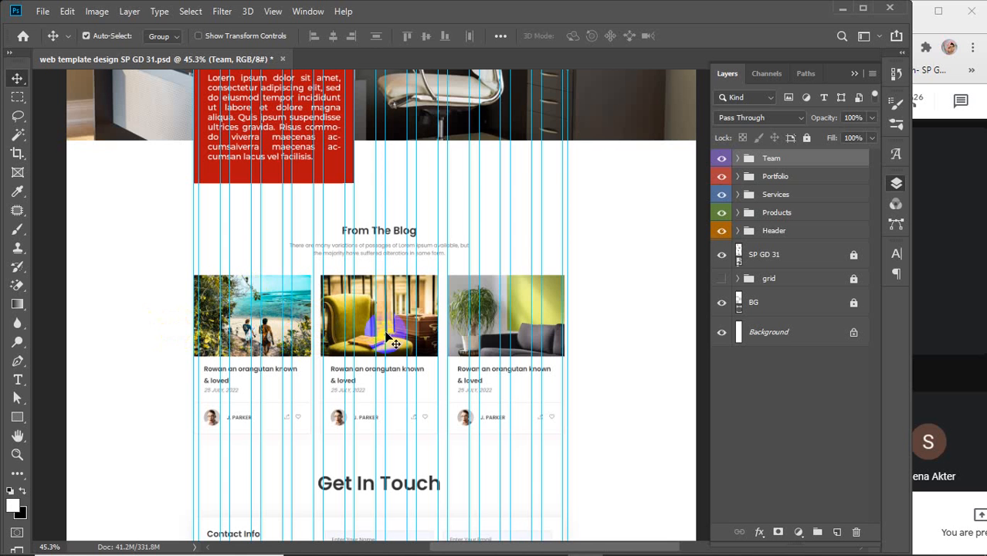
- Expand the Team group and duplicate the expert team group inside it
left_click(18, 380)
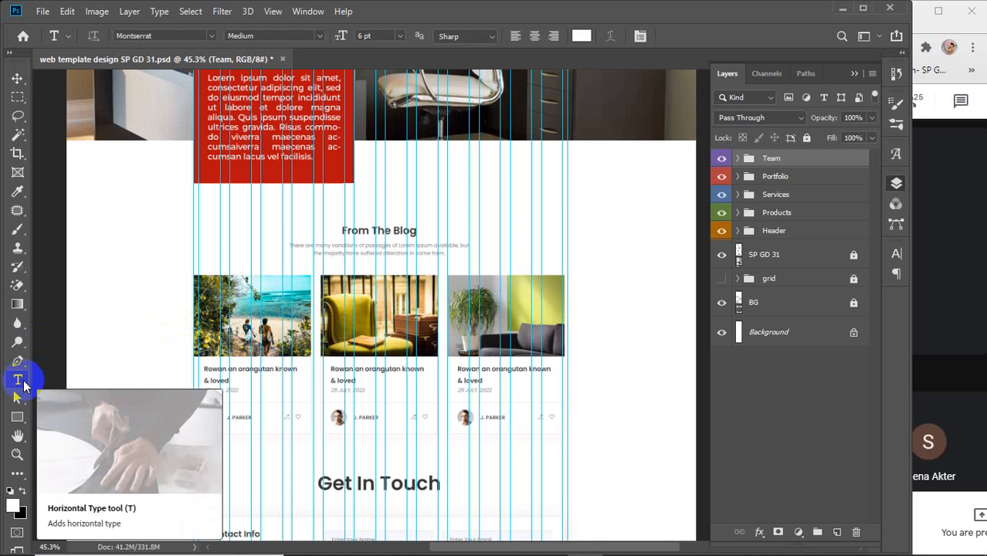
left_click(17, 78)
left_click(738, 158)
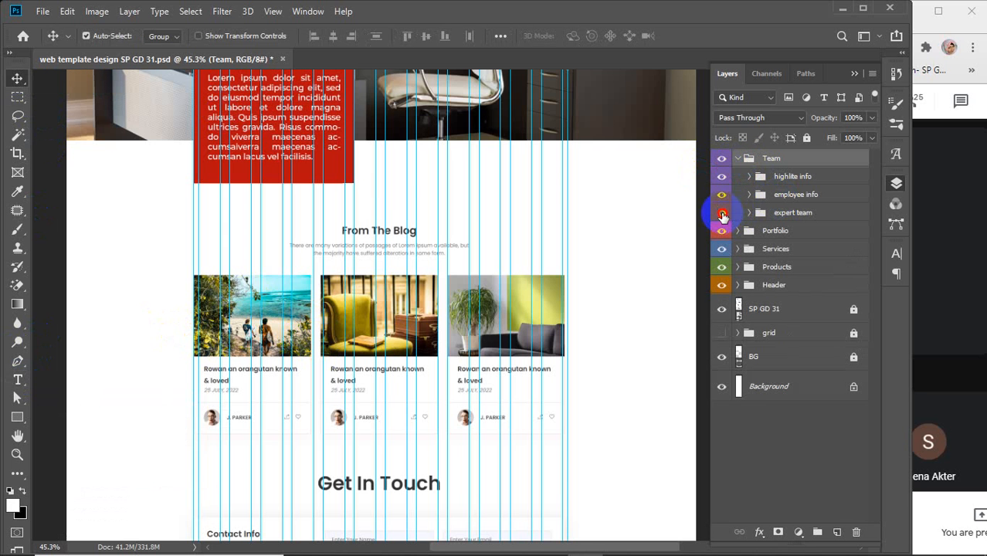
left_click(773, 213)
scroll(437, 255, "down", 1)
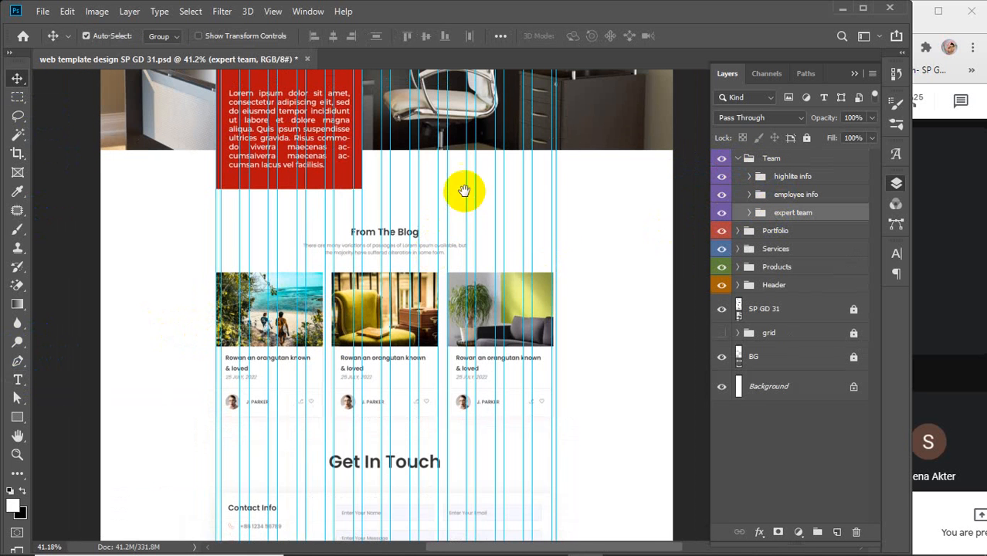
scroll(467, 346, "up", 4)
scroll(461, 375, "down", 1)
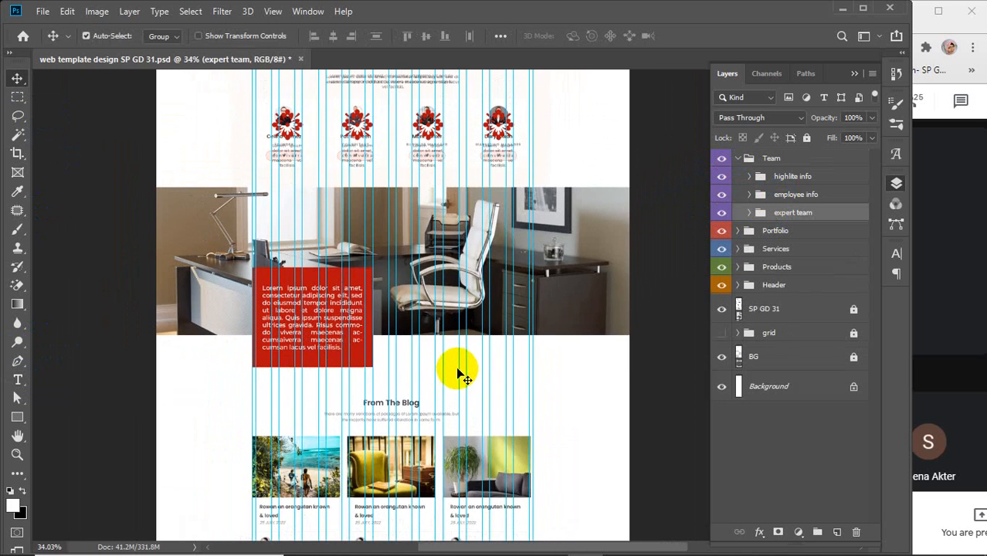
scroll(456, 263, "up", 1)
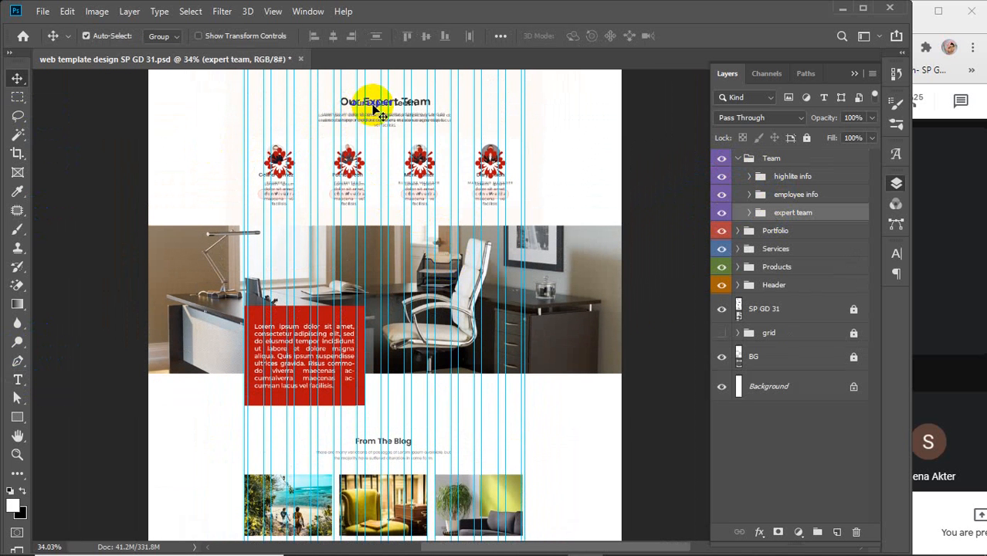
left_click_drag(373, 108, 373, 164)
key("ctrl+z")
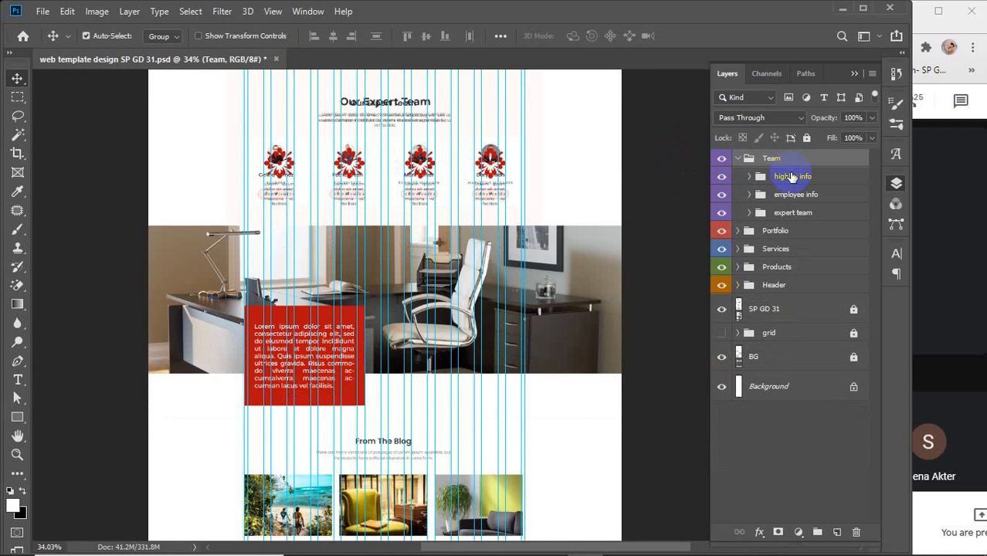
left_click(792, 215)
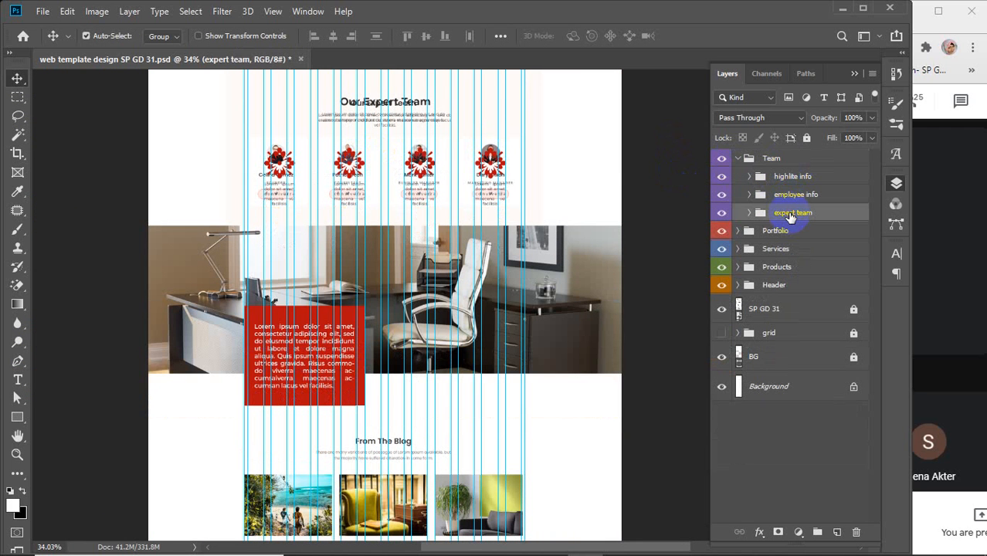
key("ctrl+j")
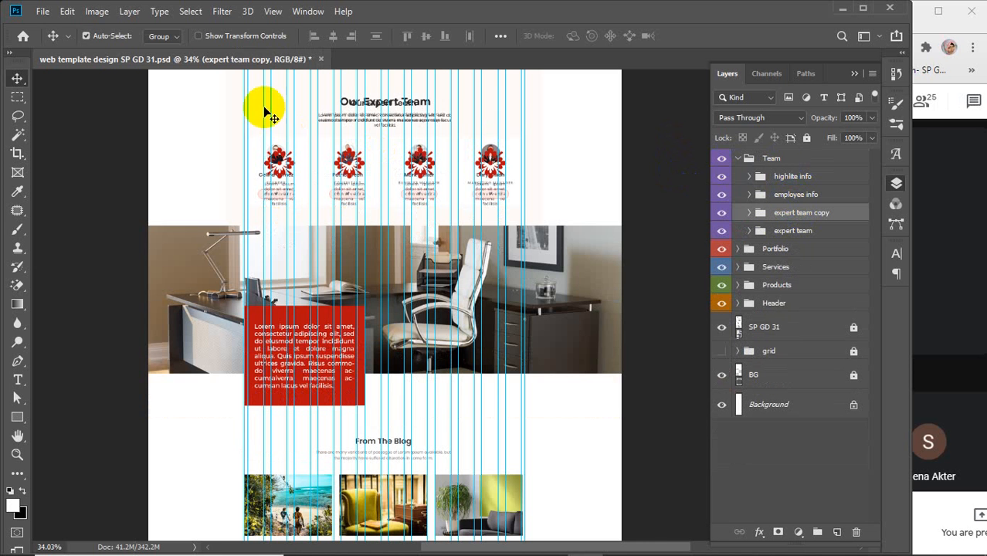
- Set auto-select to Layer and move the duplicated Our Expert Team heading and its paragraph down over the From The Blog heading text
left_click_drag(375, 104, 382, 143)
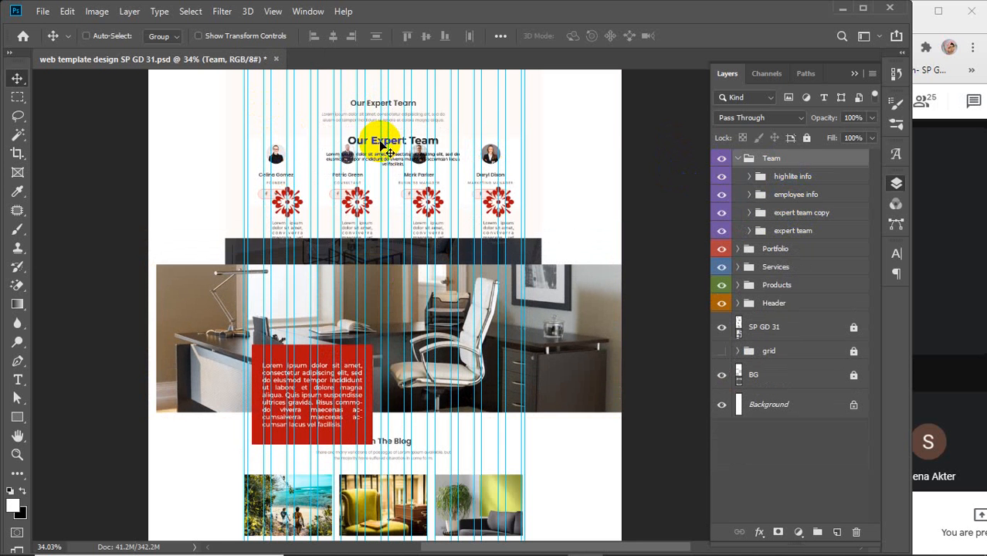
key("ctrl+z")
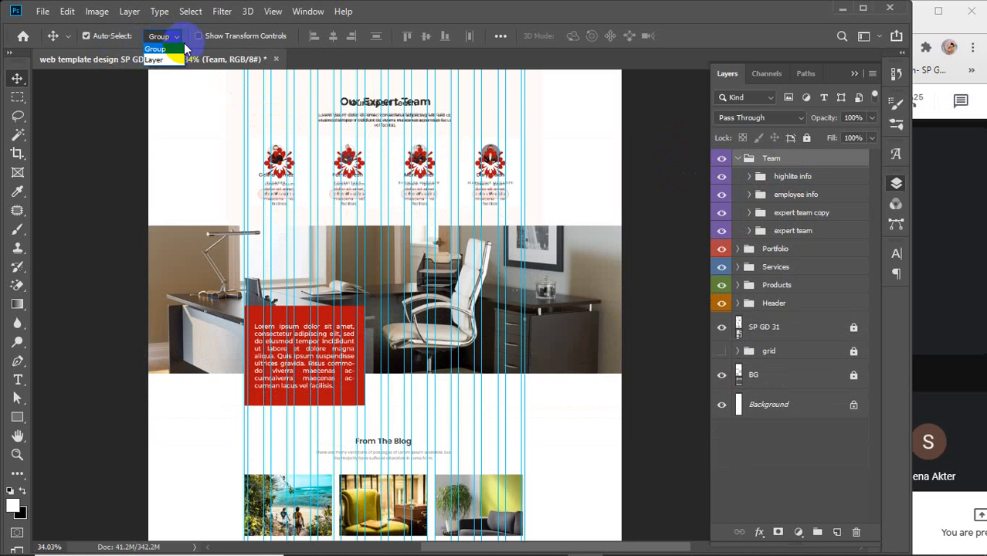
left_click(154, 37)
left_click(158, 51)
left_click(794, 214)
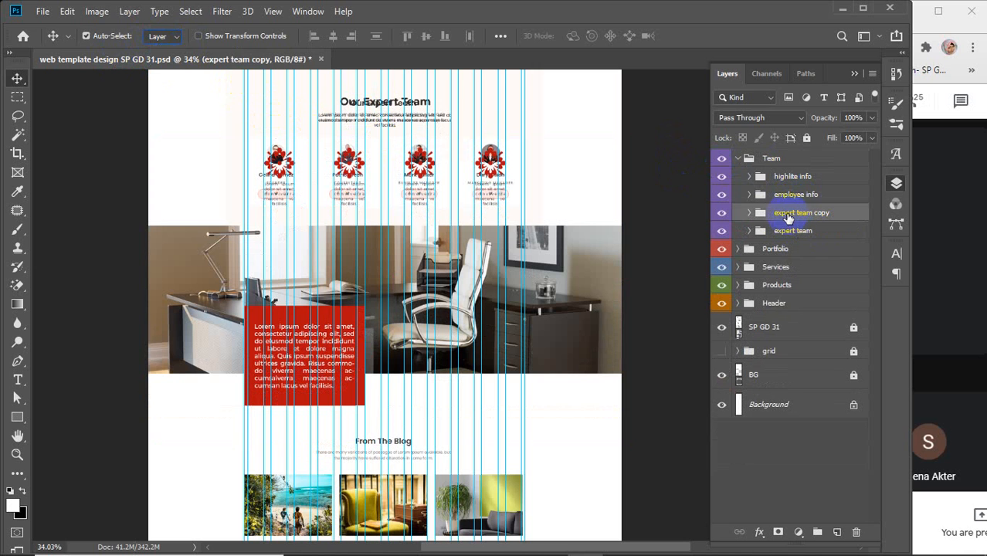
left_click_drag(384, 110, 386, 446)
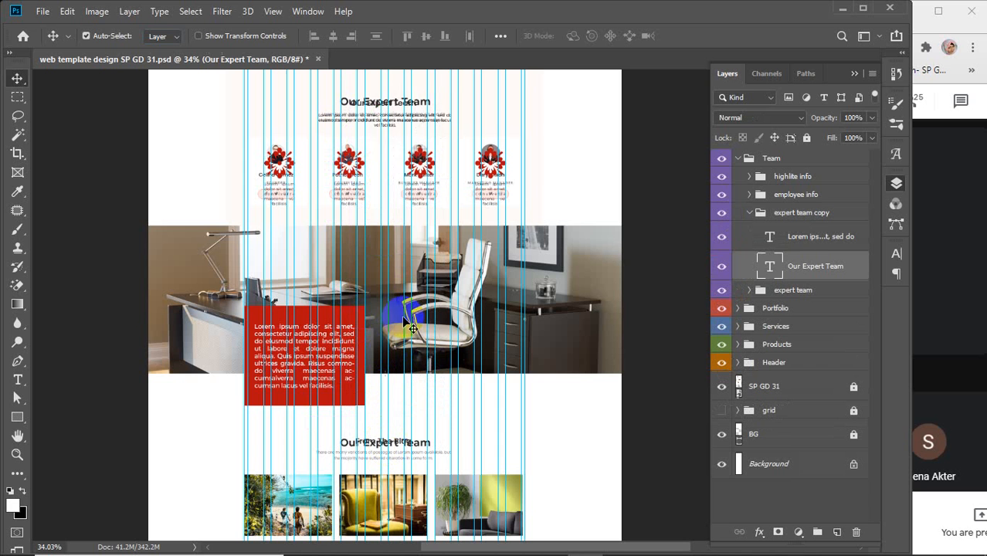
left_click(374, 118)
left_click_drag(373, 116, 392, 455)
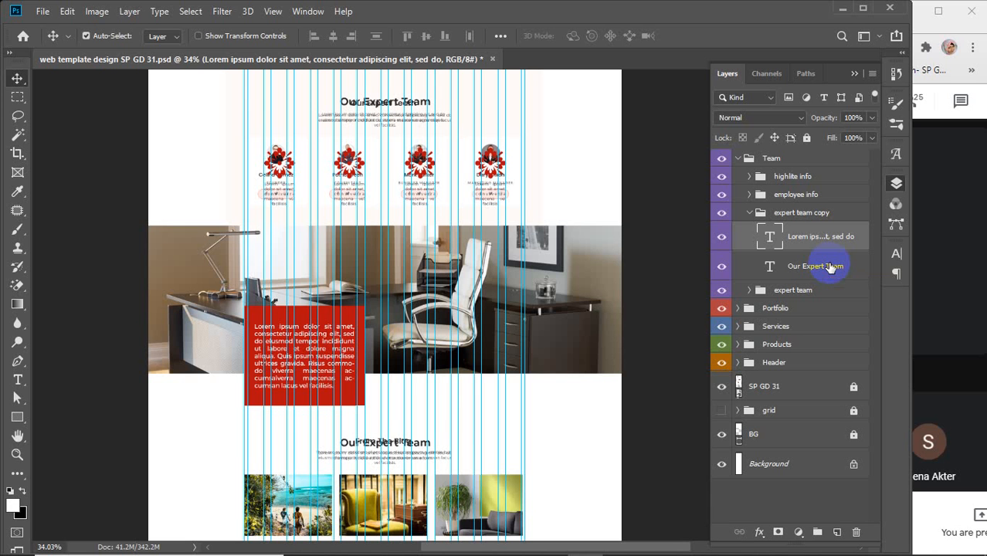
scroll(441, 387, "down", 5)
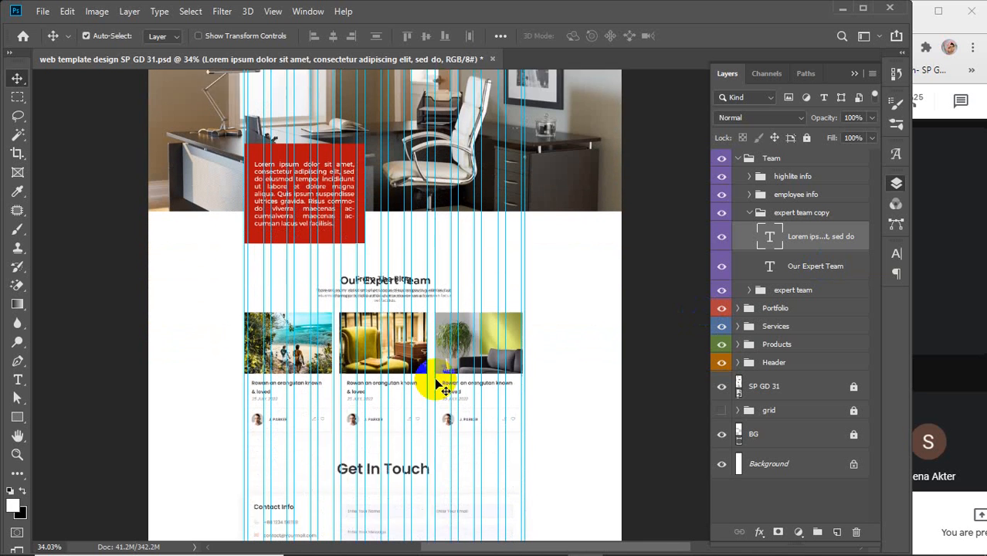
scroll(441, 387, "down", 2)
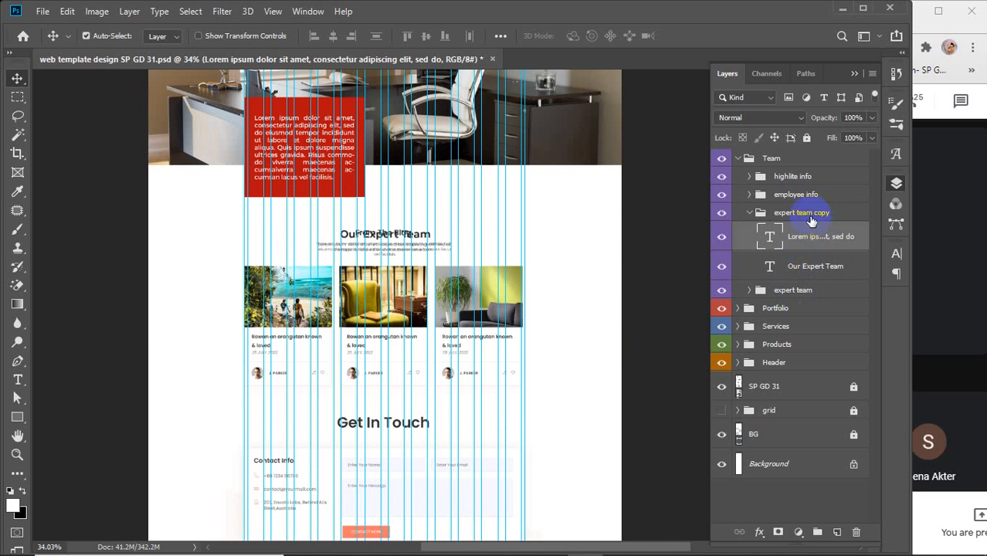
left_click(749, 213)
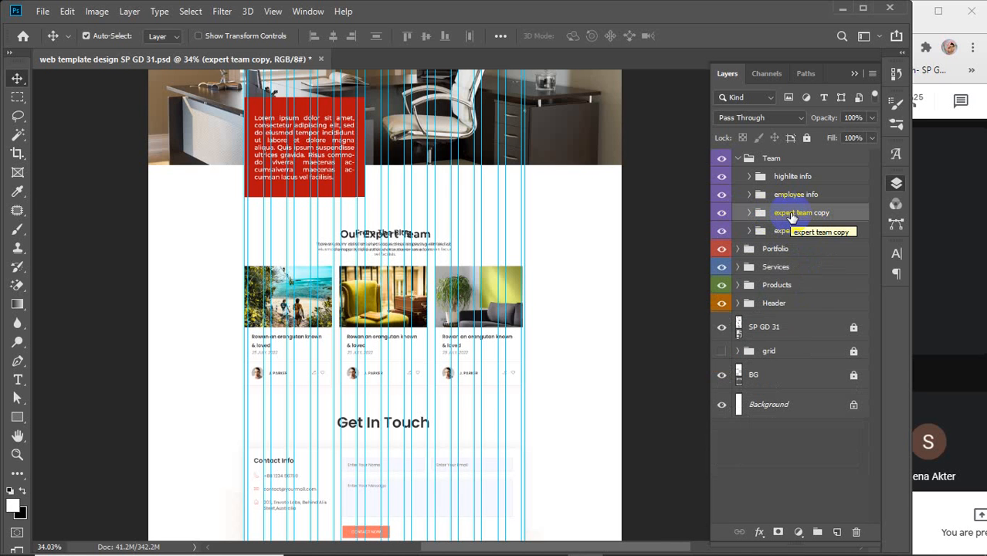
left_click(722, 212)
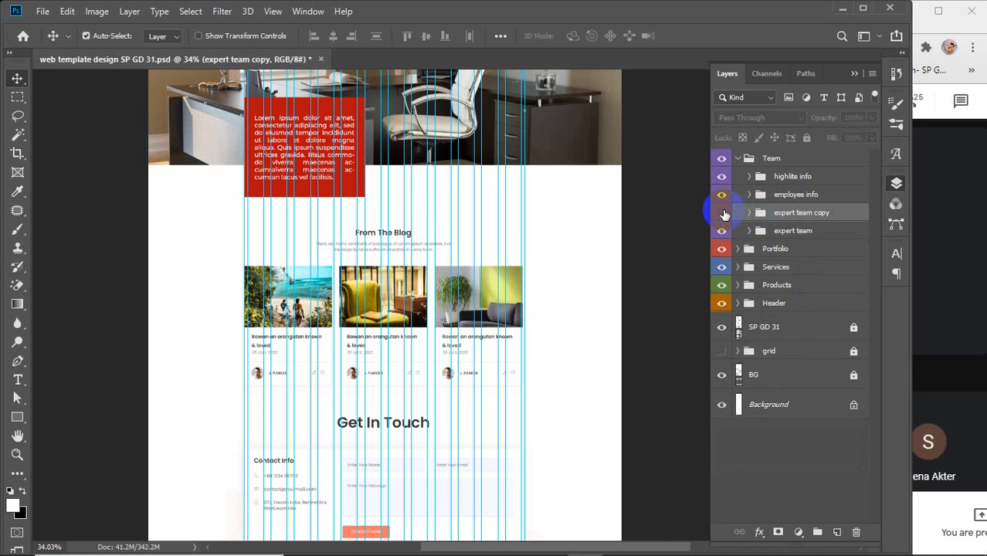
left_click(721, 212)
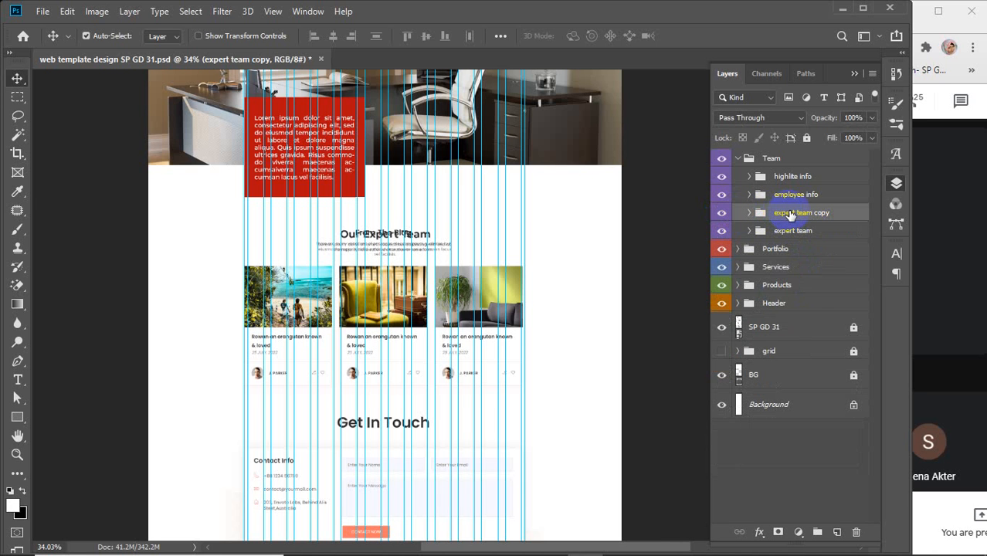
double_click(789, 215)
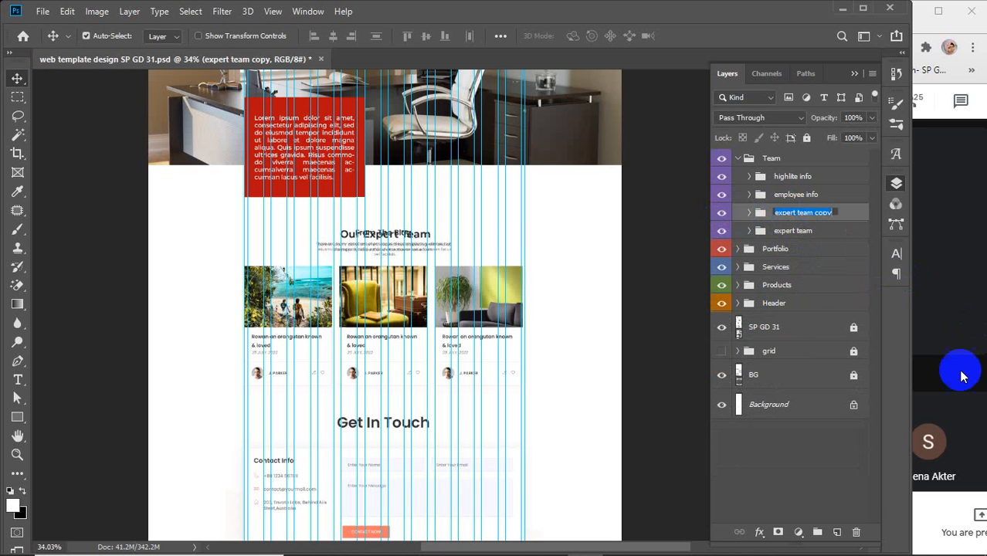
left_click(953, 393)
left_click(657, 525)
mouse_move(859, 552)
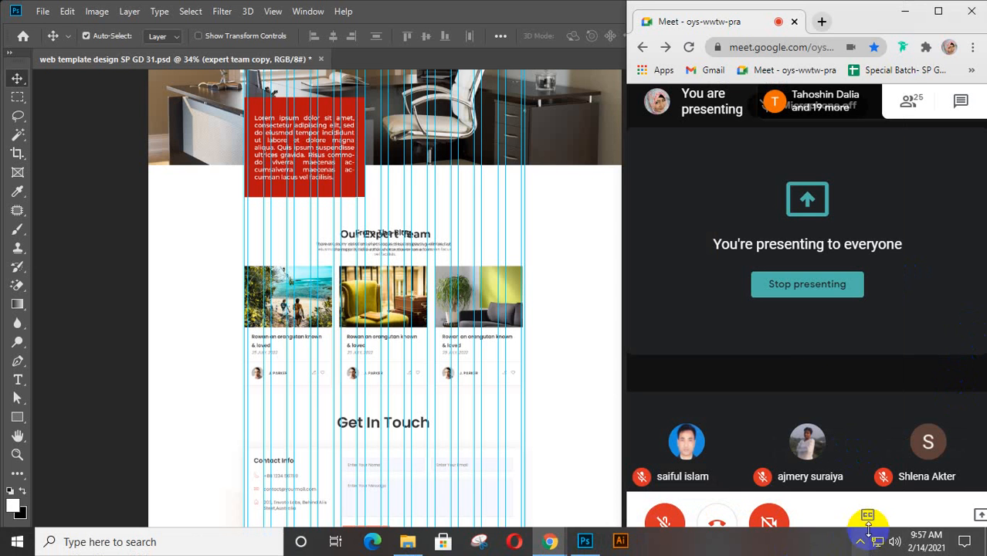
left_click(556, 224)
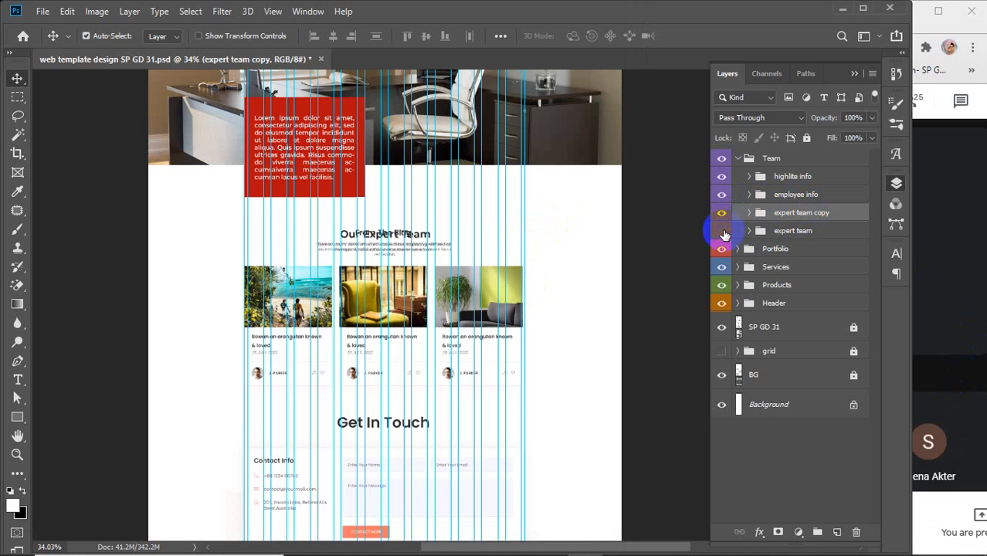
left_click(721, 212)
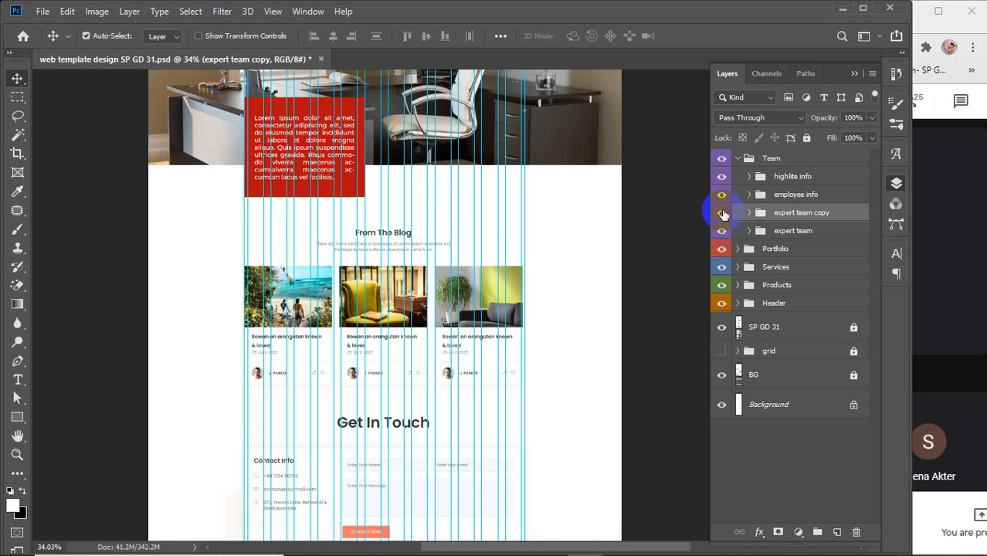
left_click(722, 213)
- Move the expert team copy group out of Team to the top of the layer stack and remove its colour label
left_click_drag(758, 217, 786, 153)
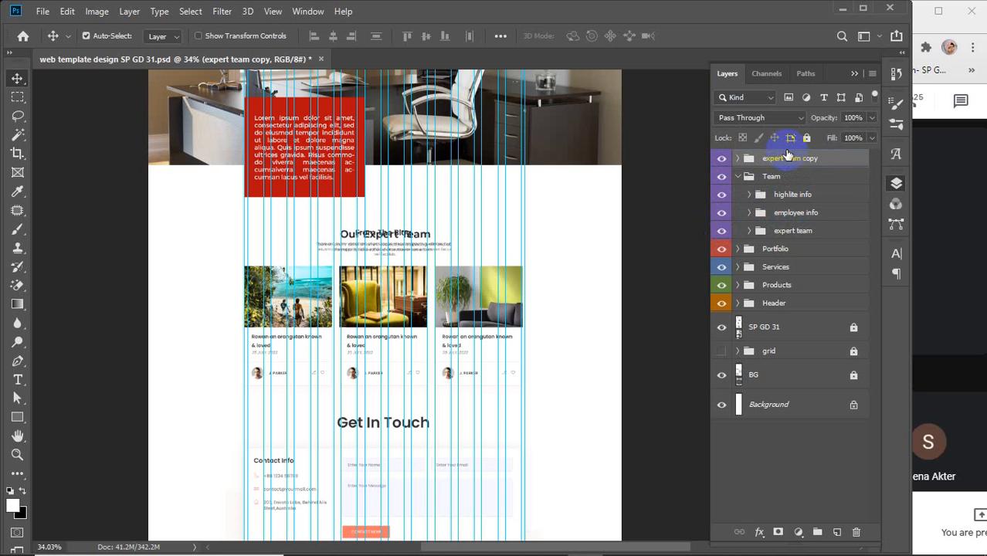
left_click(738, 177)
left_click(722, 158)
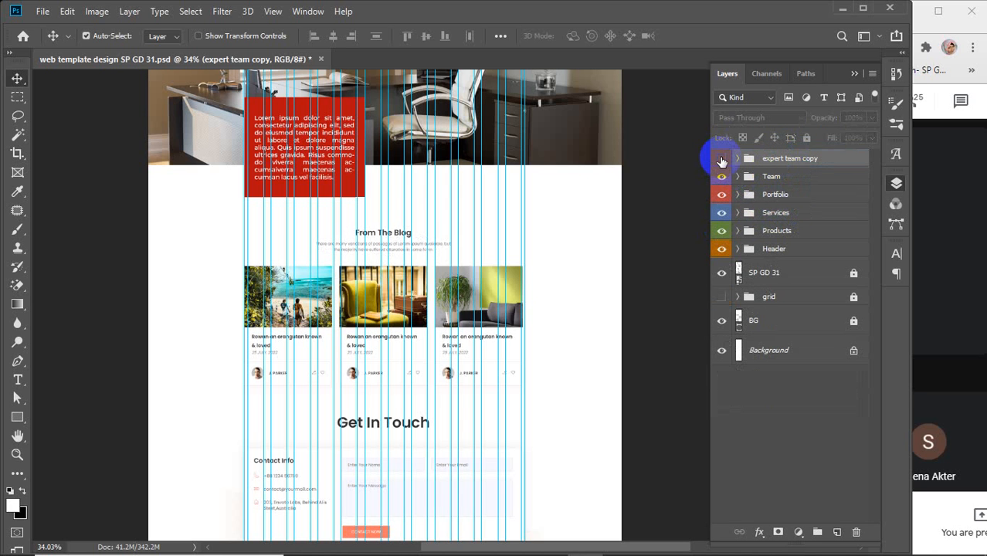
left_click(722, 158)
right_click(721, 158)
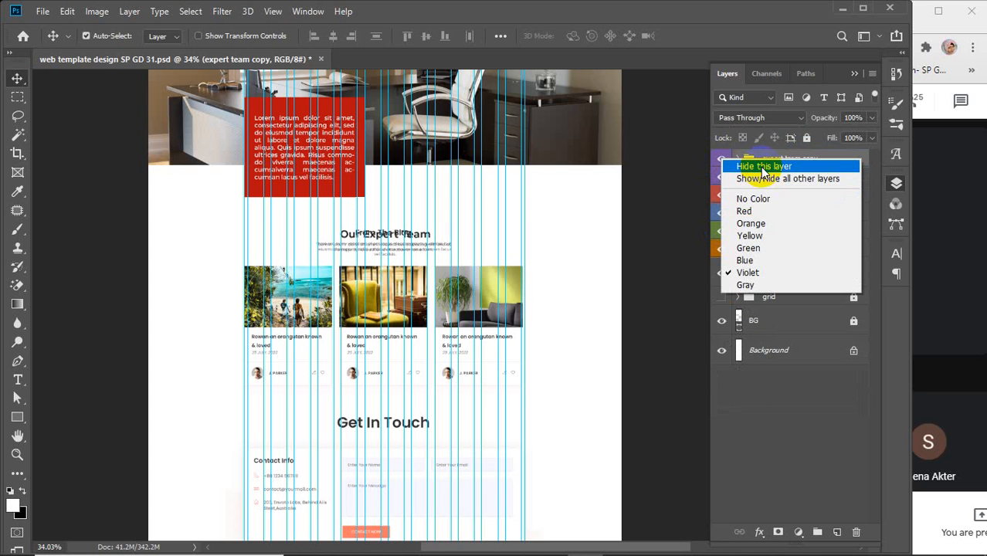
left_click(743, 199)
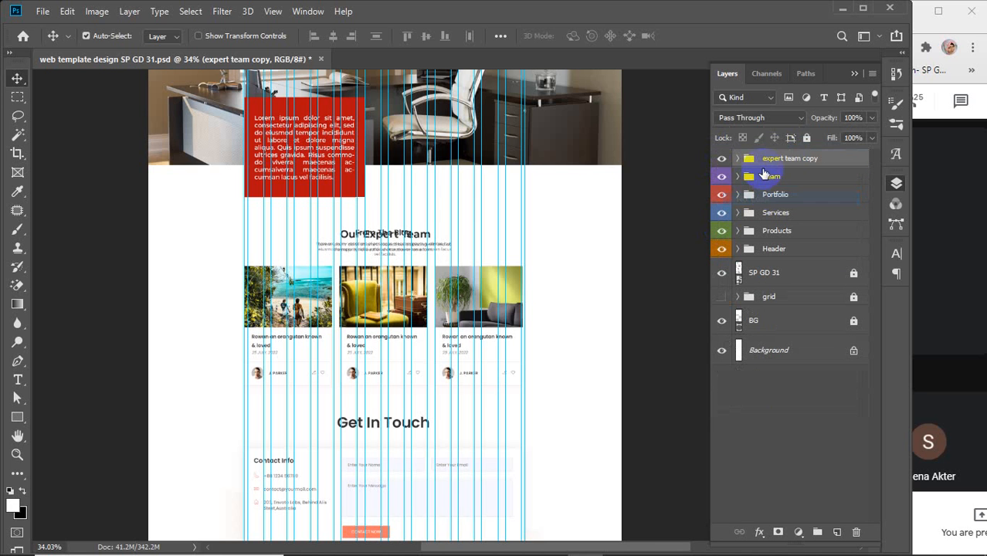
- Rename the expert team copy group as "blog" and expand it to show its text layers
double_click(787, 159)
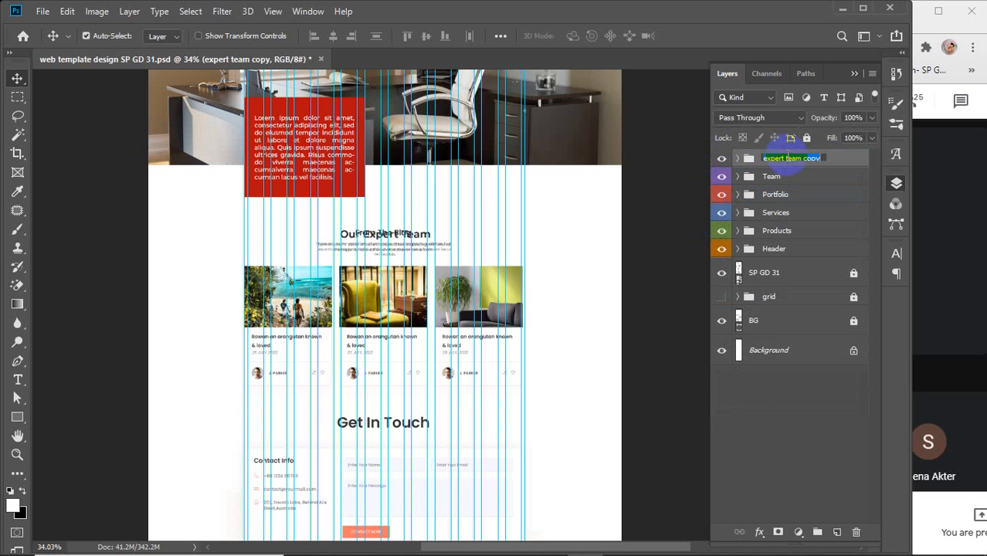
type("blog")
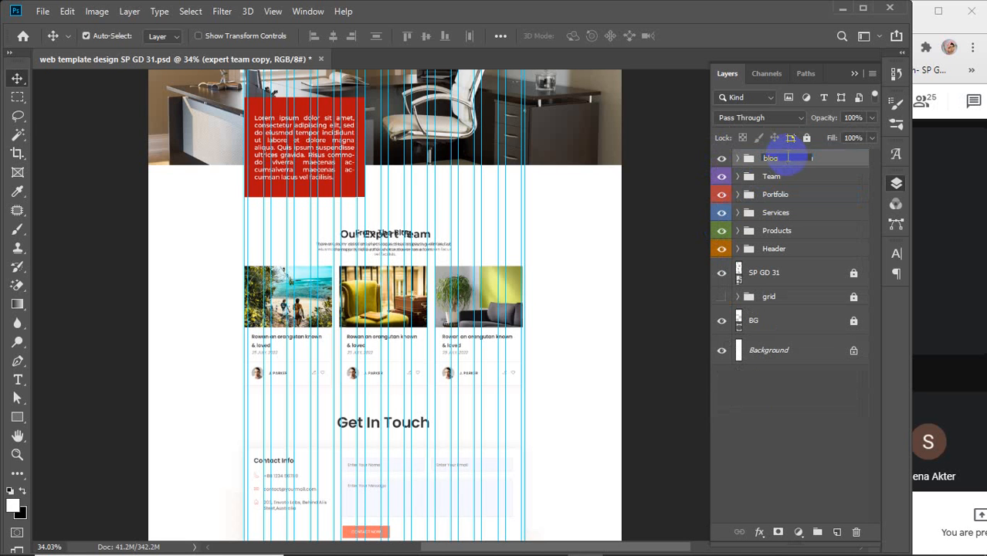
left_click(795, 153)
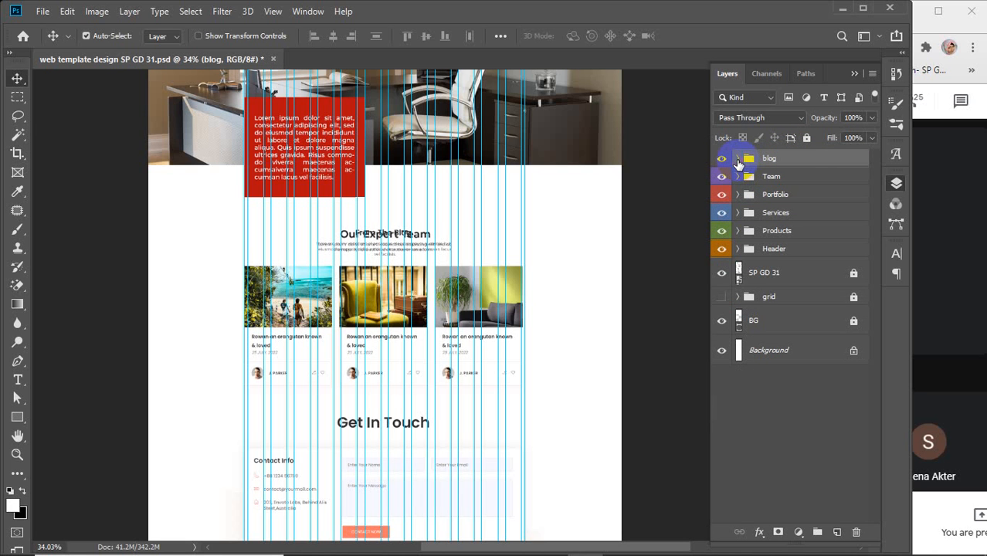
left_click(738, 159)
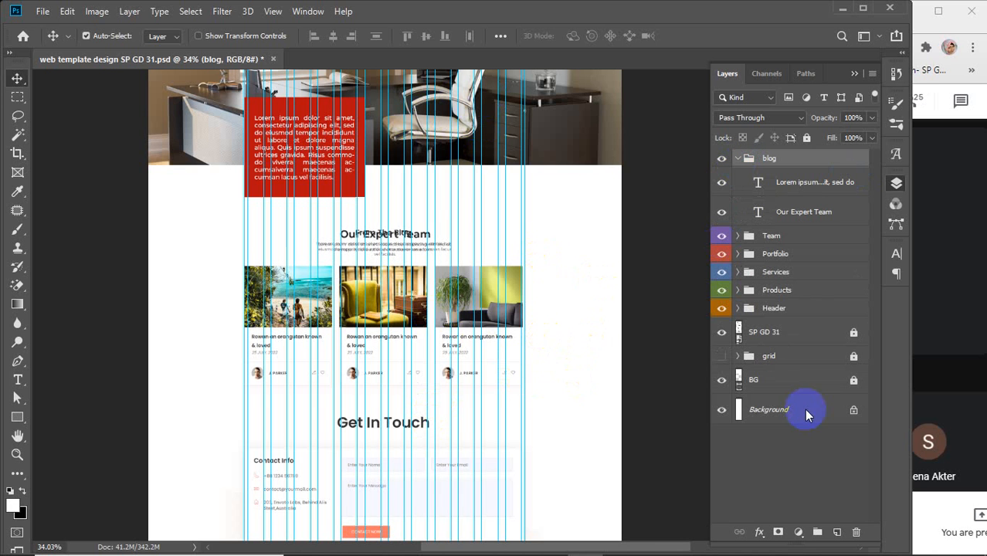
left_click(948, 335)
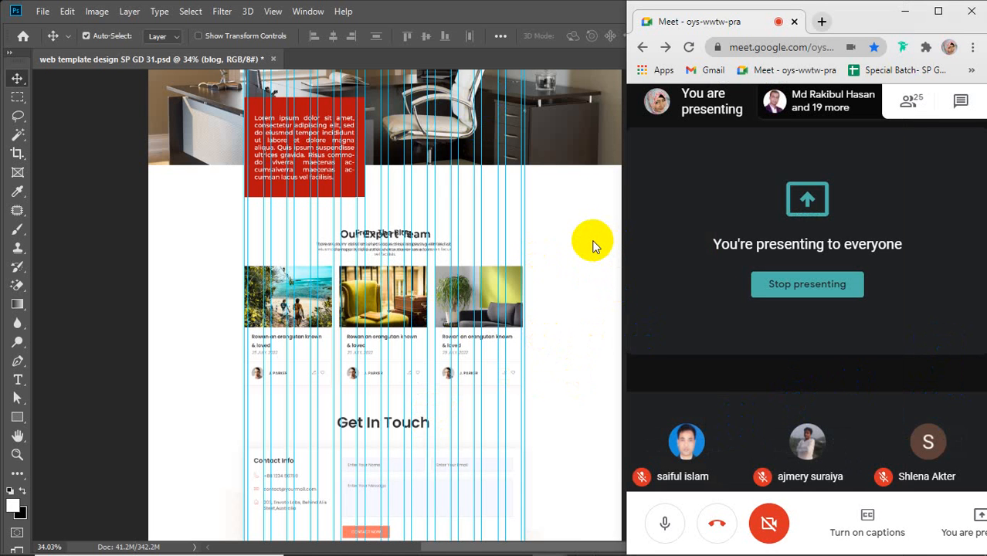
left_click(580, 257)
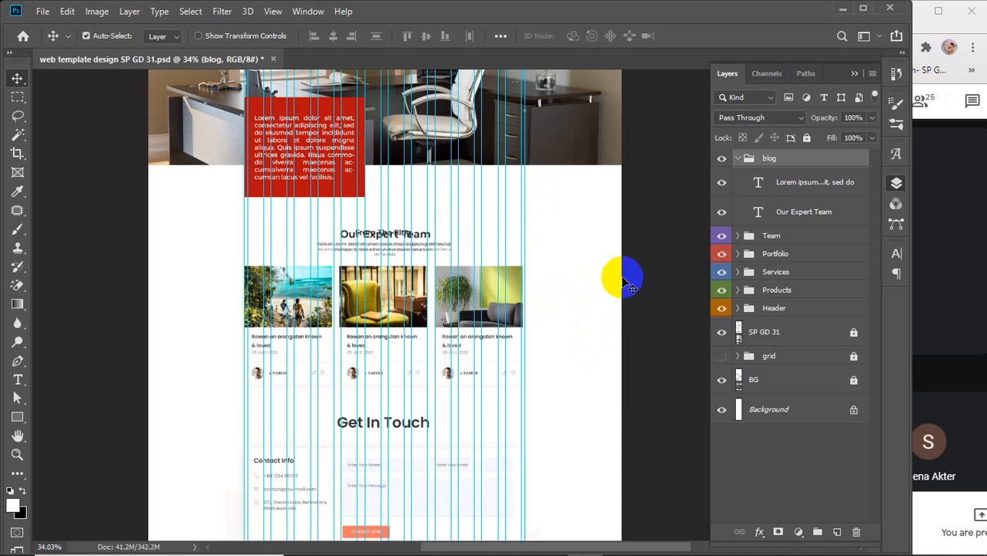
left_click(748, 184)
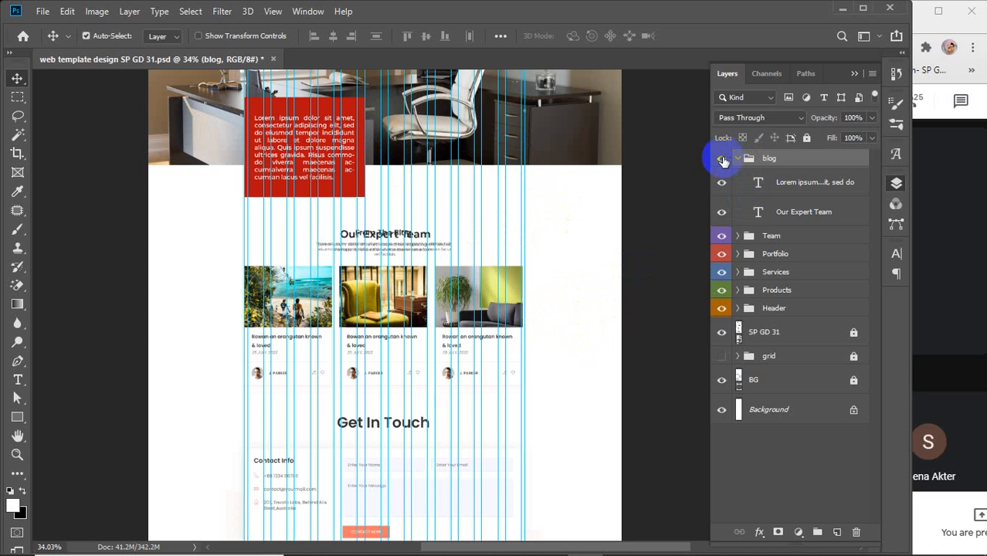
left_click(722, 159)
left_click(722, 159)
left_click(783, 164)
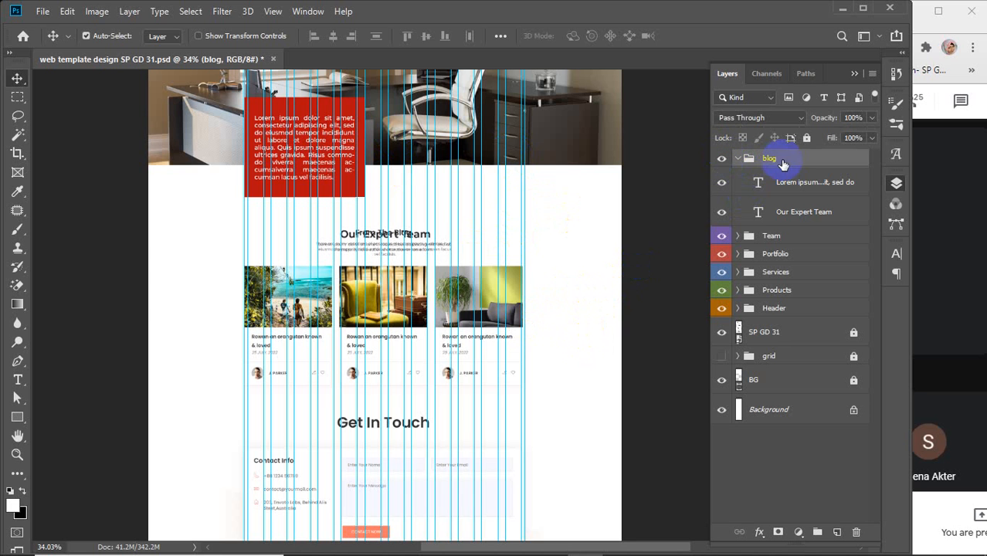
left_click(792, 182)
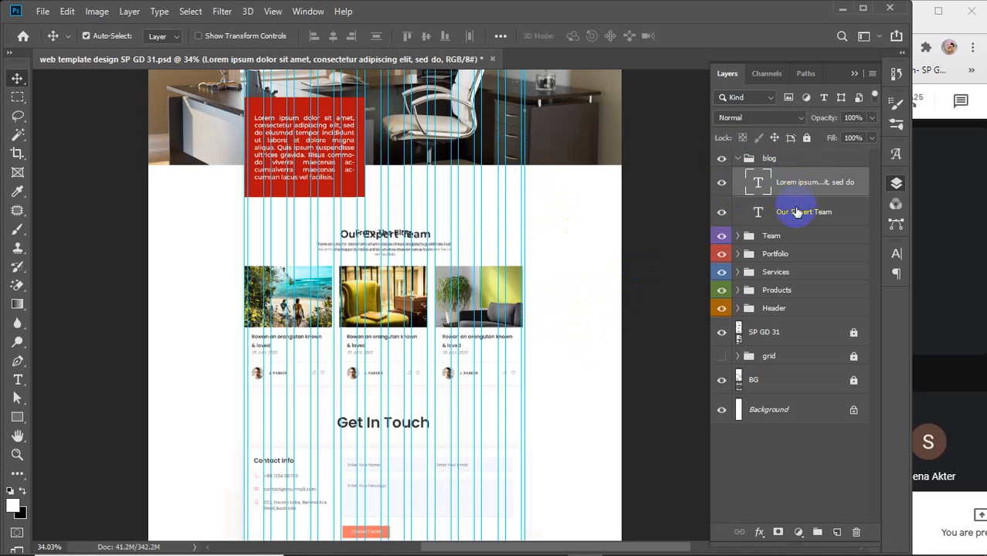
left_click(802, 211, "ctrl")
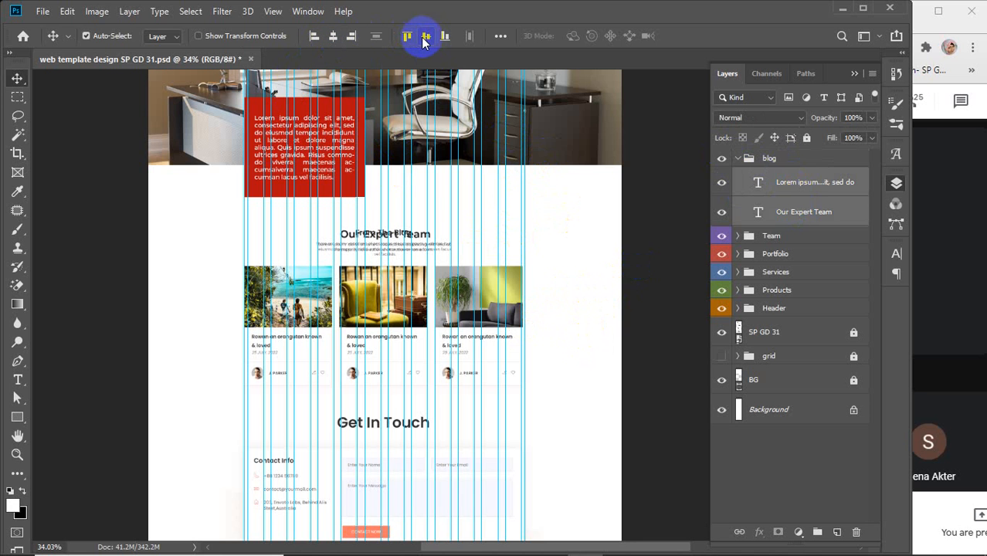
left_click(789, 181)
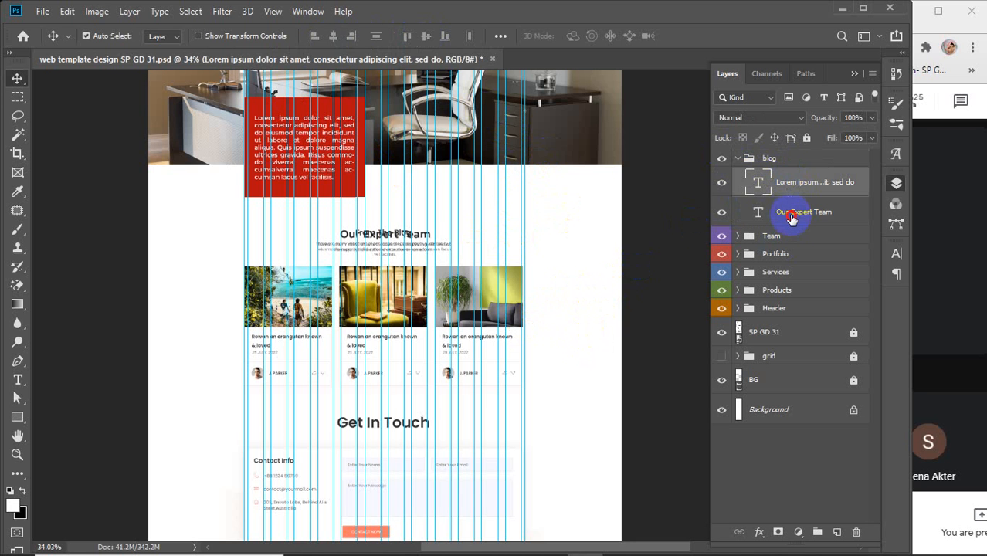
- Replace the duplicated Our Expert Team heading text in the blog group with "From The Blog"
left_click(791, 217)
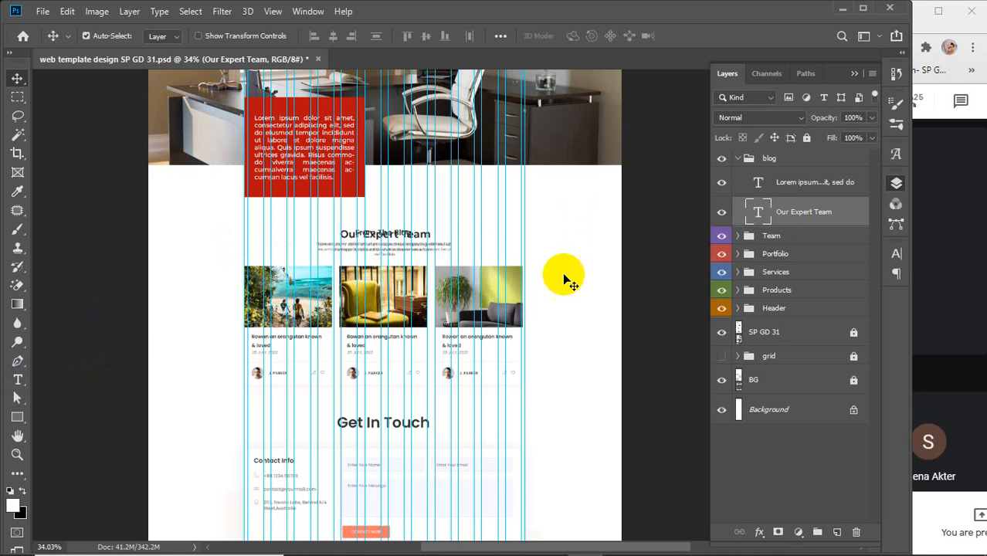
left_click(721, 213)
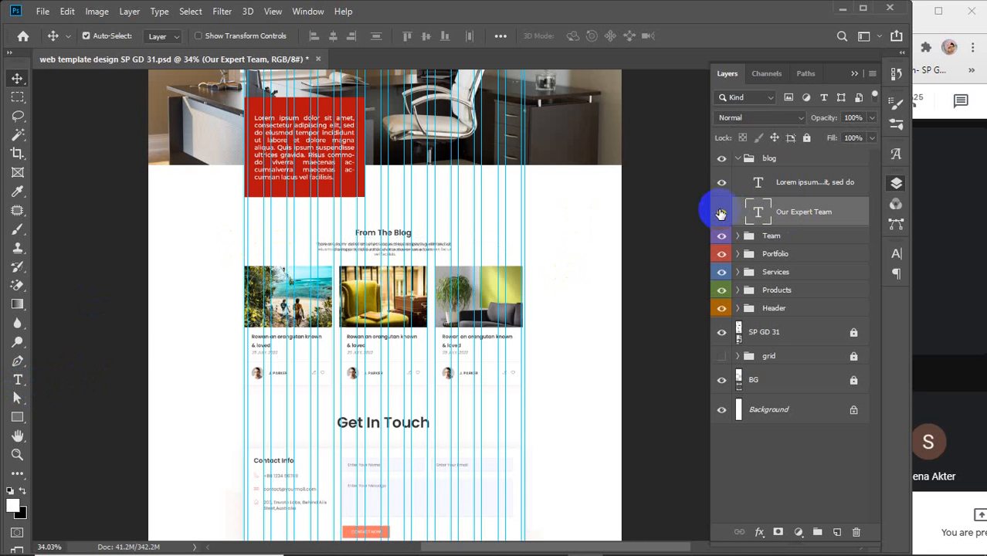
left_click(720, 213)
left_click(18, 380)
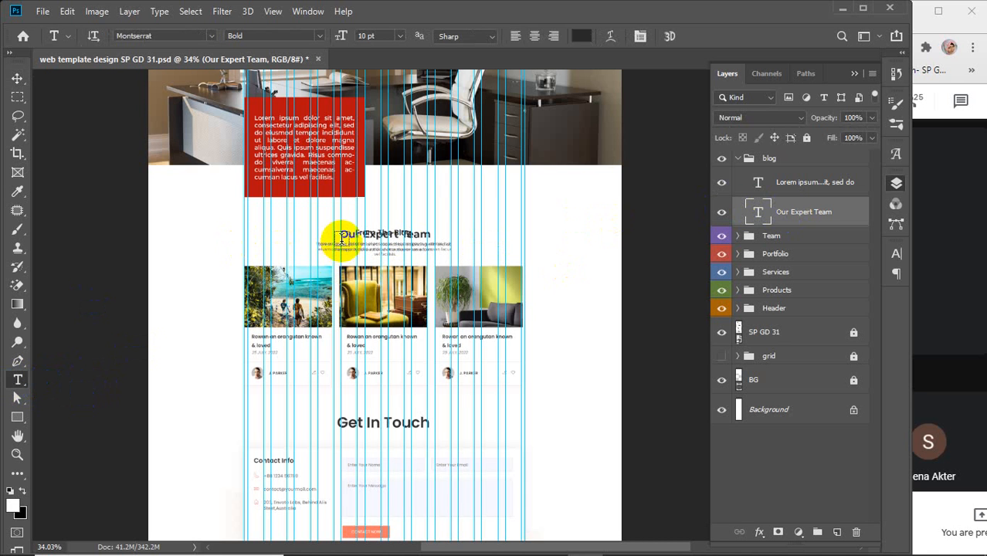
left_click_drag(340, 233, 463, 232)
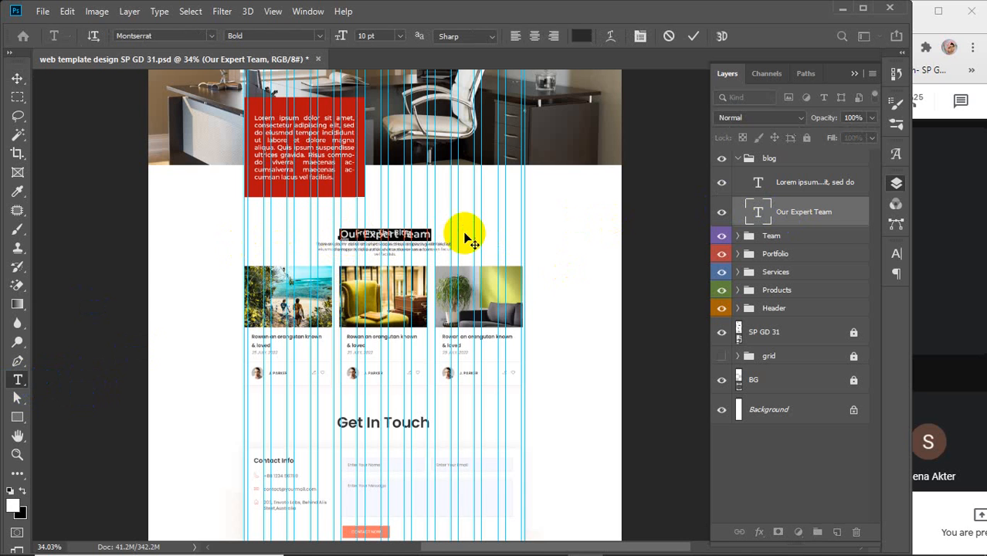
type("From")
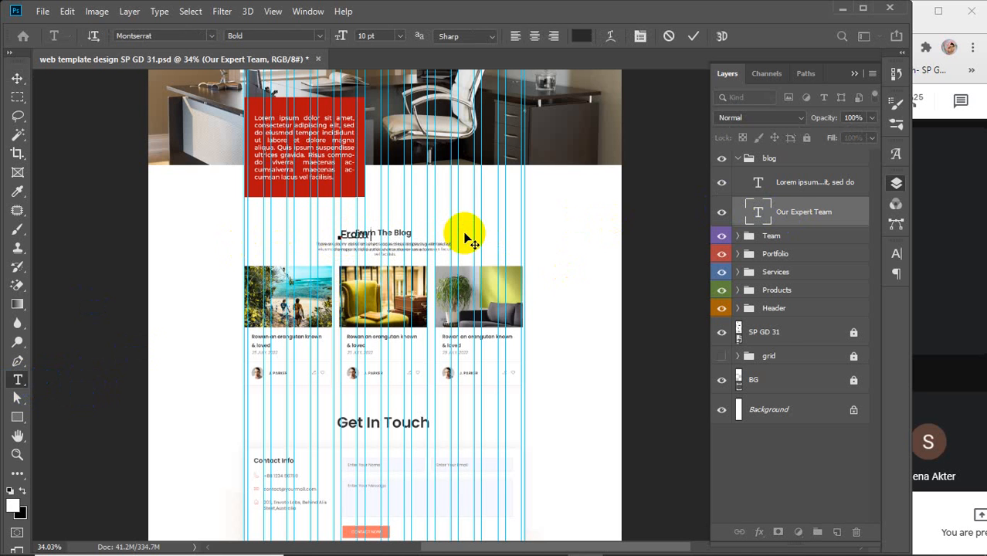
type(" The Blog")
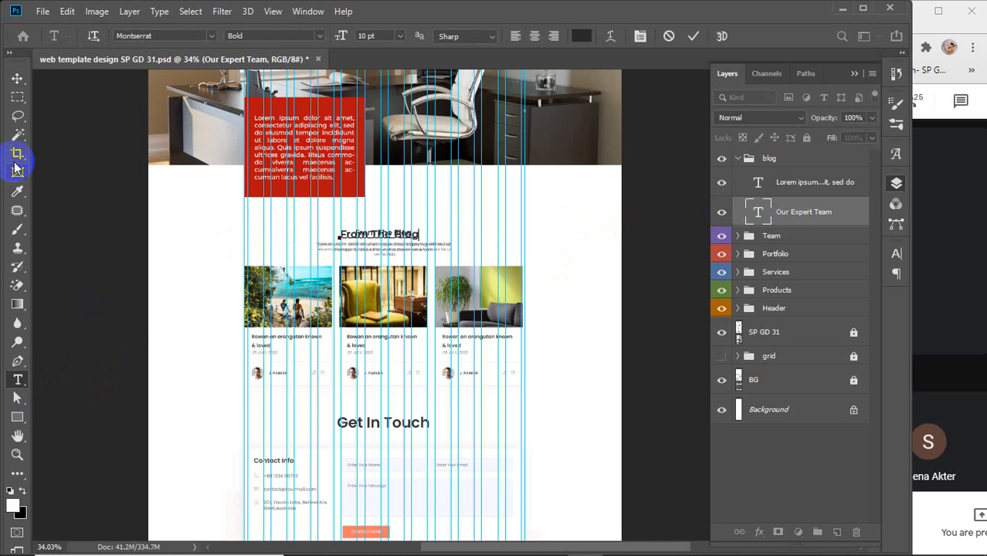
left_click(17, 79)
- Align the From The Blog heading and its paragraph on their horizontal centers and collapse the blog group
left_click(810, 187)
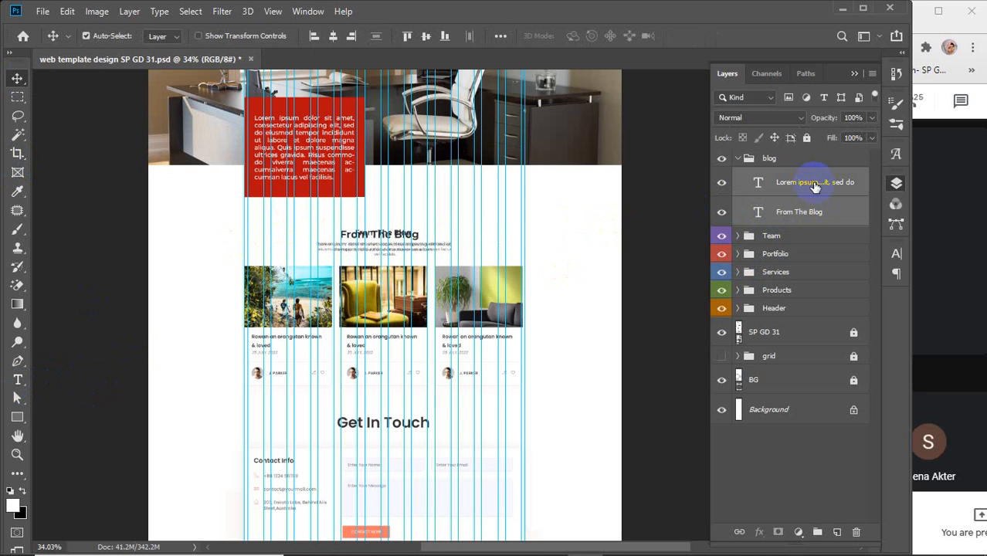
left_click(333, 37)
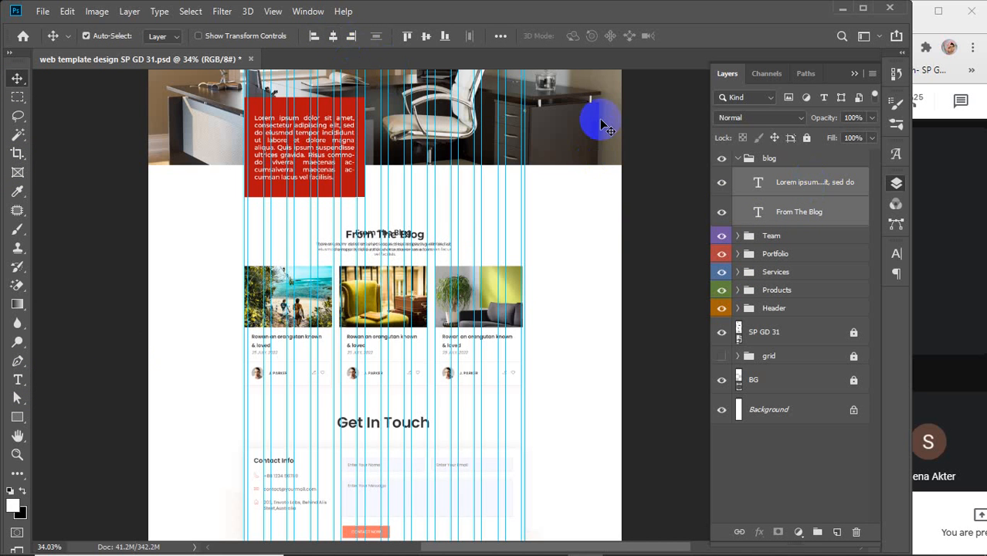
left_click(738, 159)
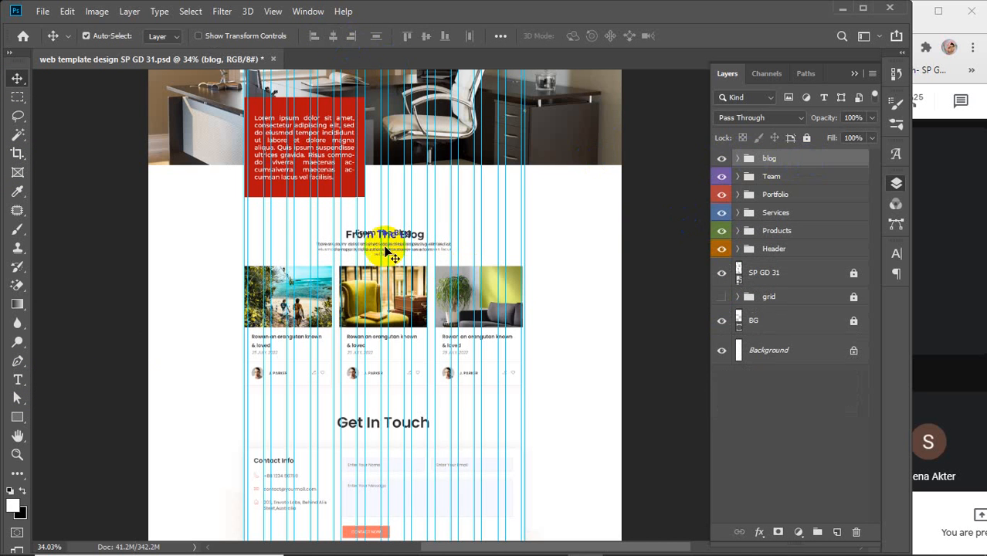
left_click(244, 312)
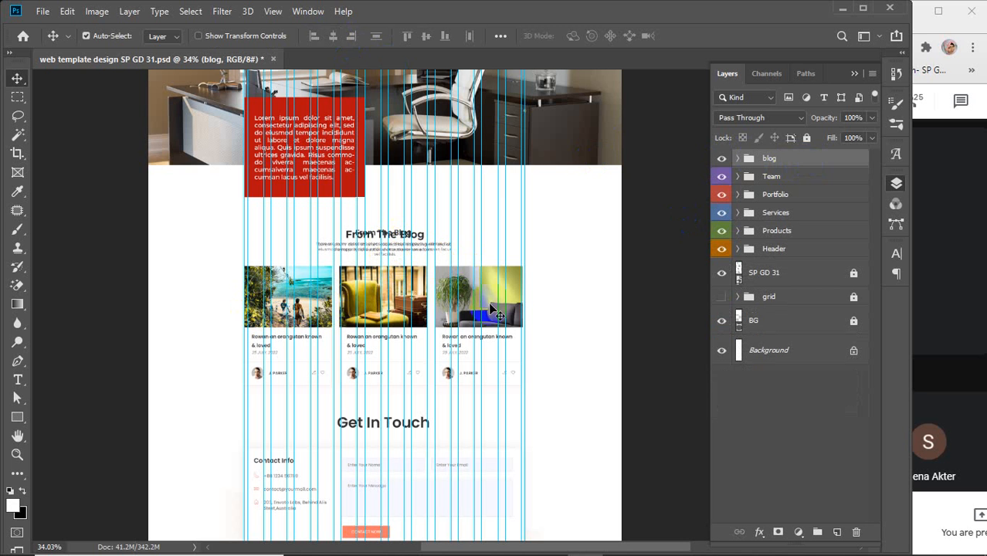
- Switch to the Google Images results in Chrome and shorten the search to "furniture"
mouse_move(470, 550)
left_click(549, 544)
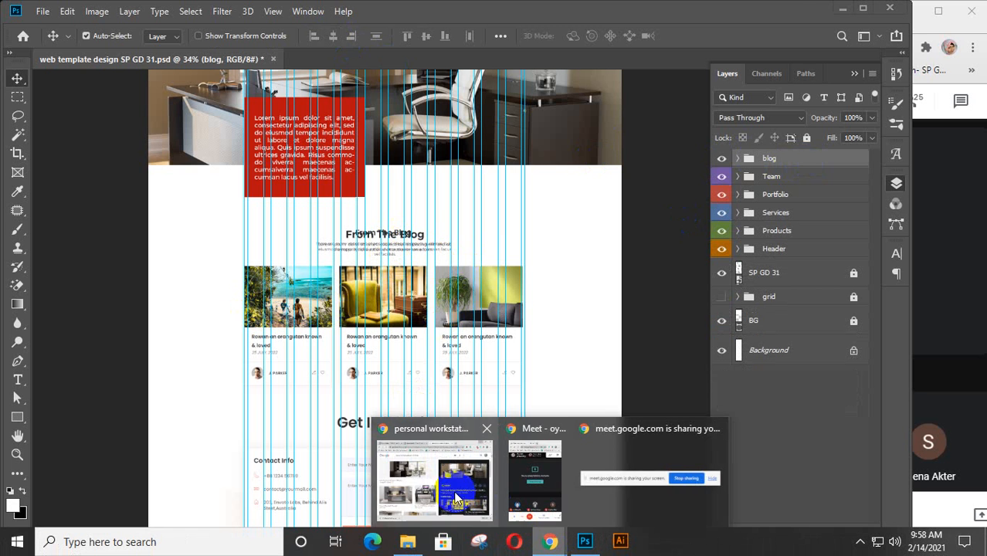
left_click(440, 479)
scroll(364, 295, "down", 3)
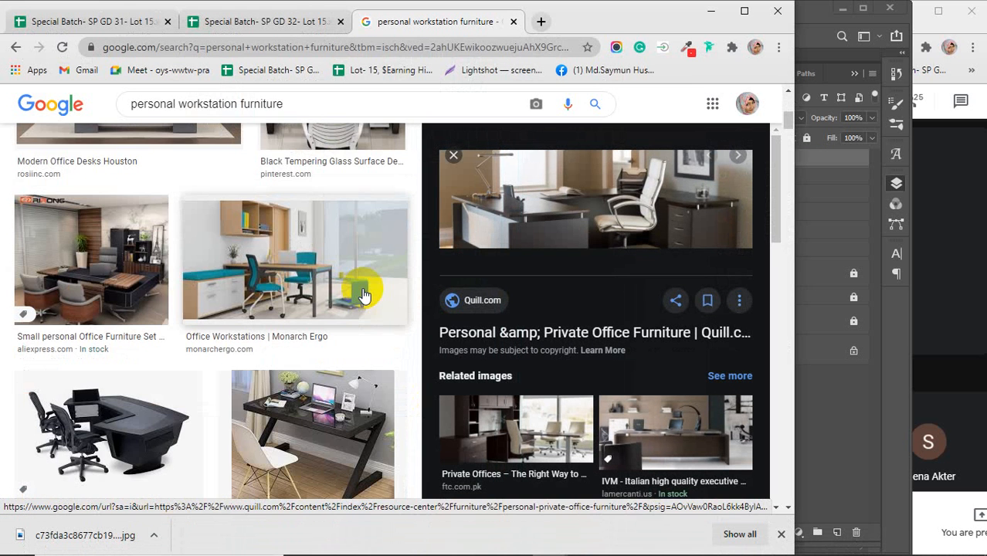
scroll(361, 292, "down", 2)
scroll(323, 315, "up", 5)
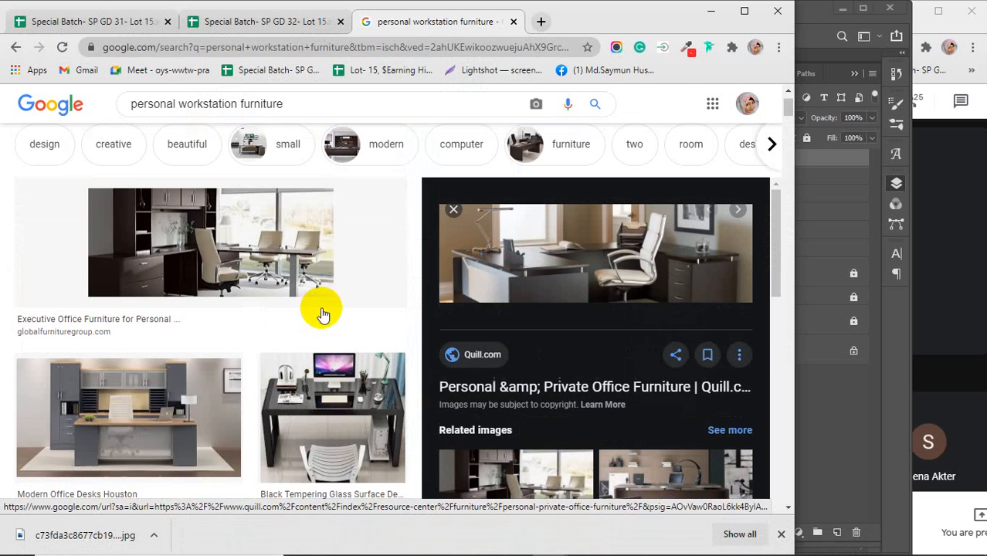
left_click_drag(235, 115, 124, 117)
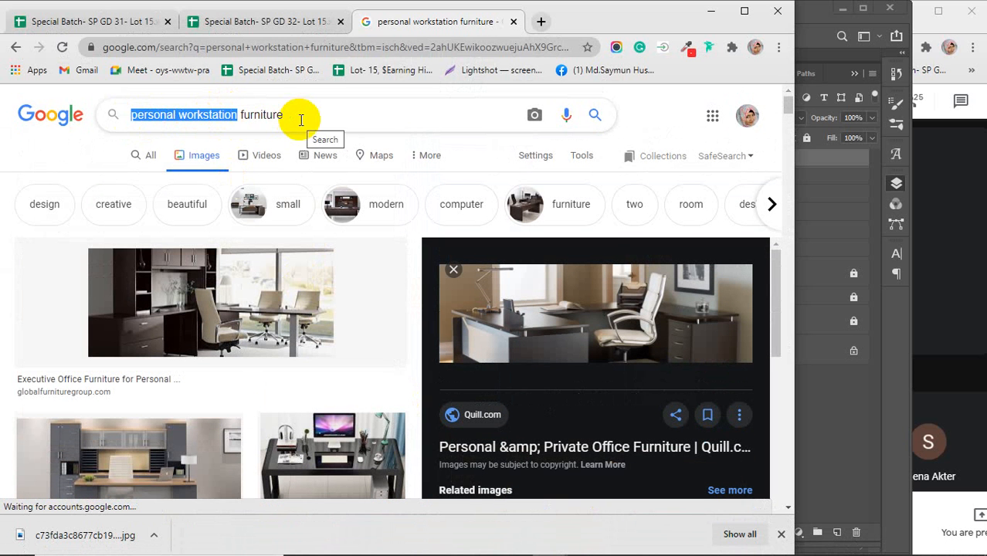
key("BackSpace")
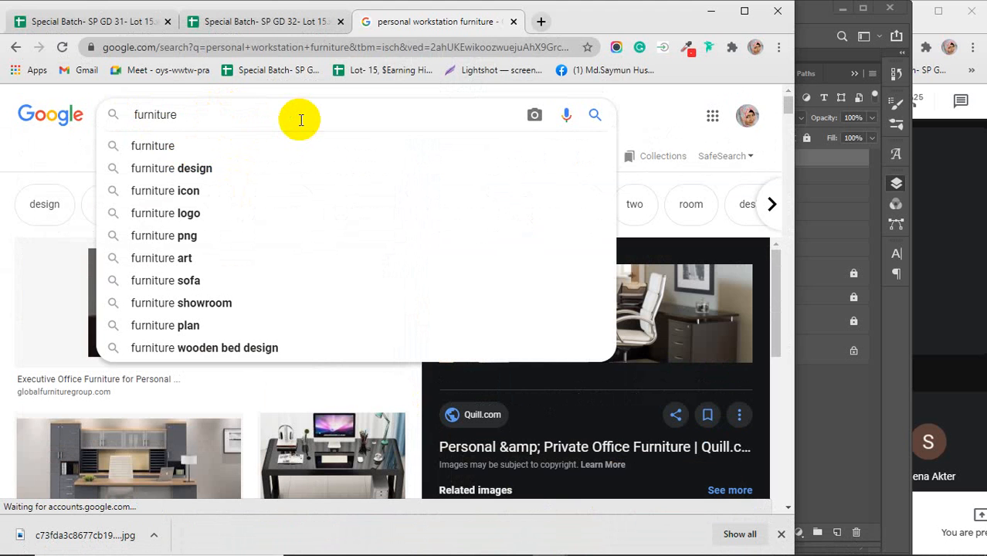
key("Return")
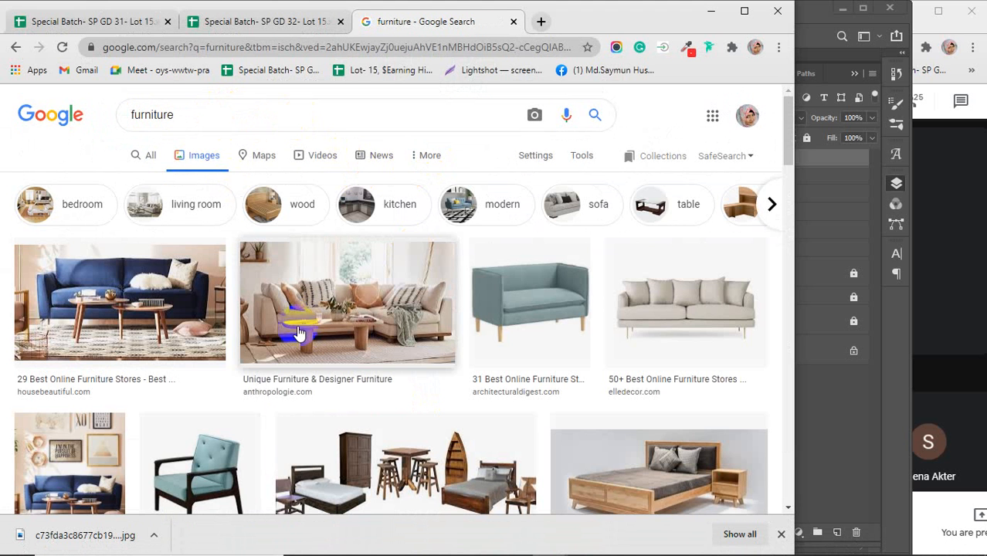
- Look through the furniture image results for a photo suited to the first blog card
left_click(309, 359)
scroll(374, 368, "down", 4)
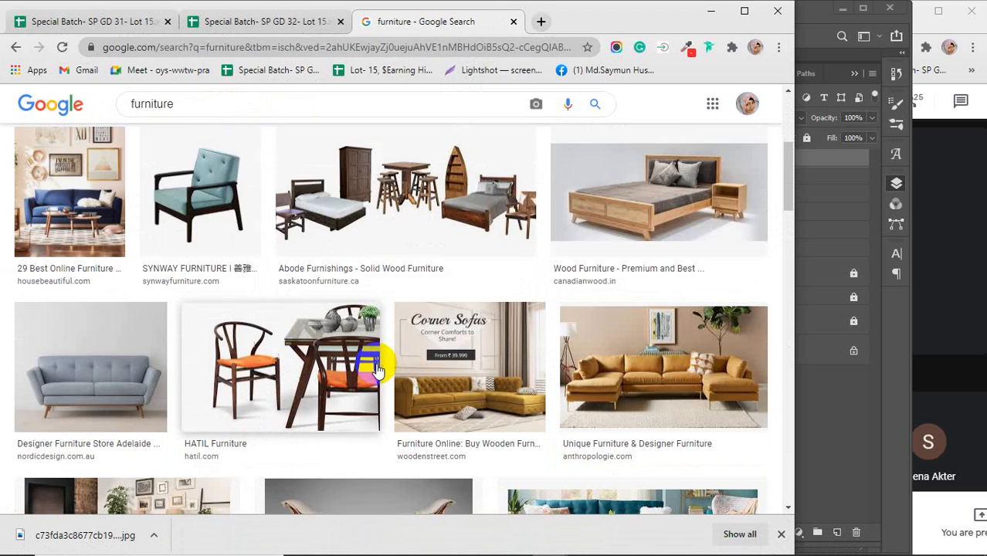
scroll(377, 370, "down", 2)
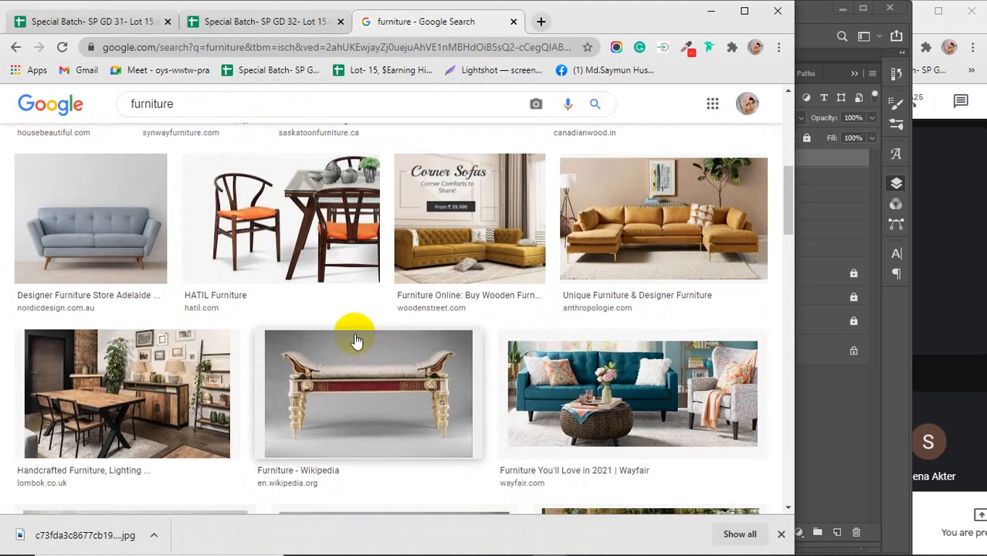
left_click(645, 239)
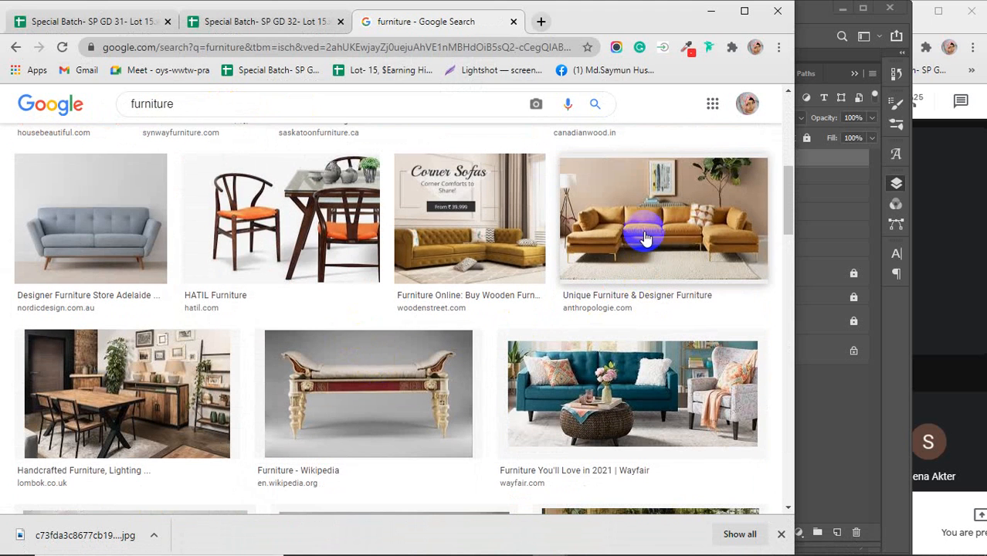
scroll(513, 280, "down", 4)
scroll(332, 274, "down", 2)
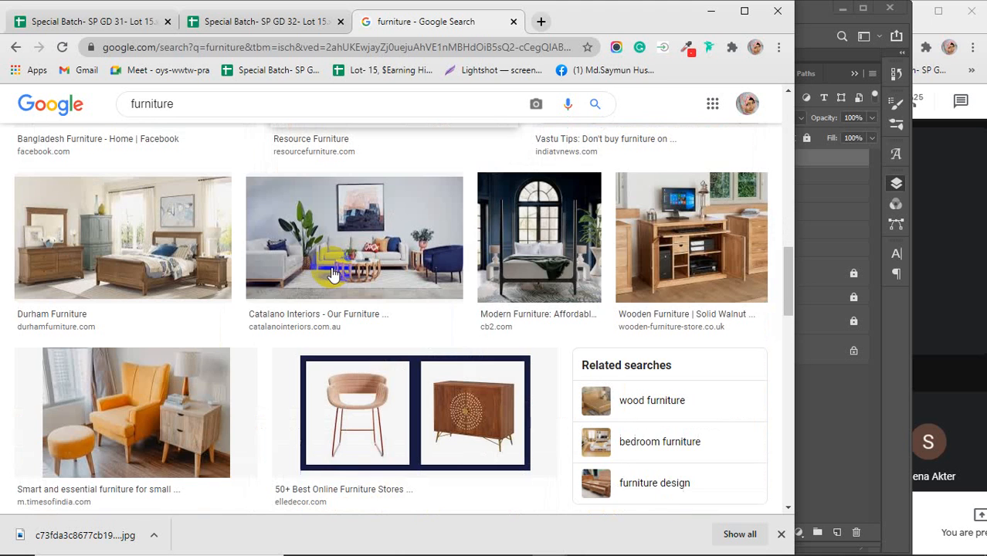
scroll(332, 274, "up", 2)
scroll(332, 275, "down", 4)
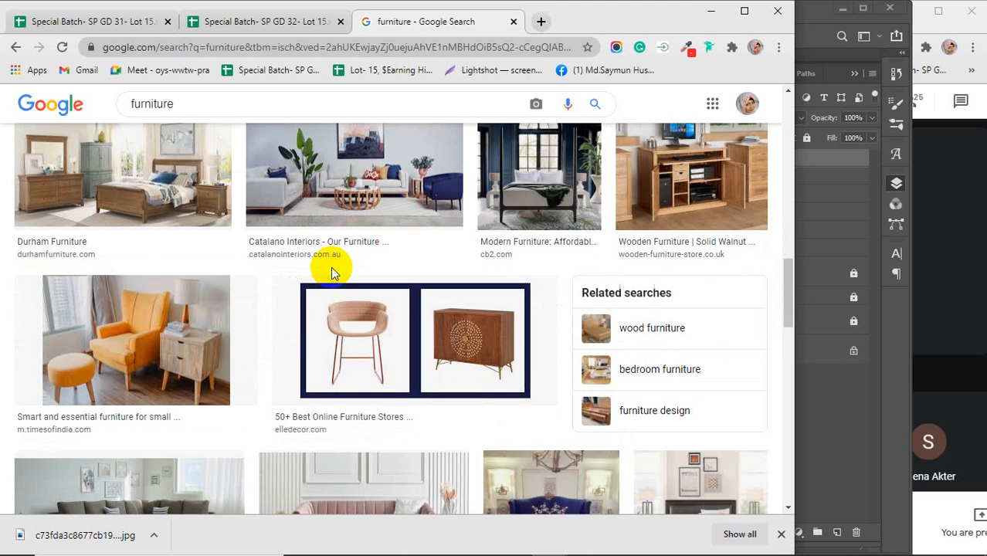
scroll(331, 266, "down", 1)
scroll(523, 304, "down", 2)
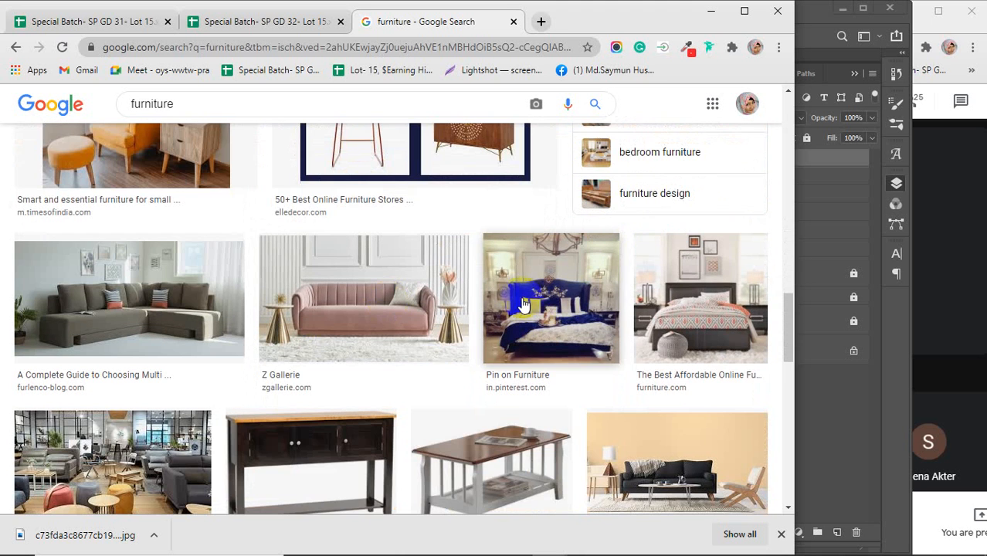
scroll(374, 282, "down", 4)
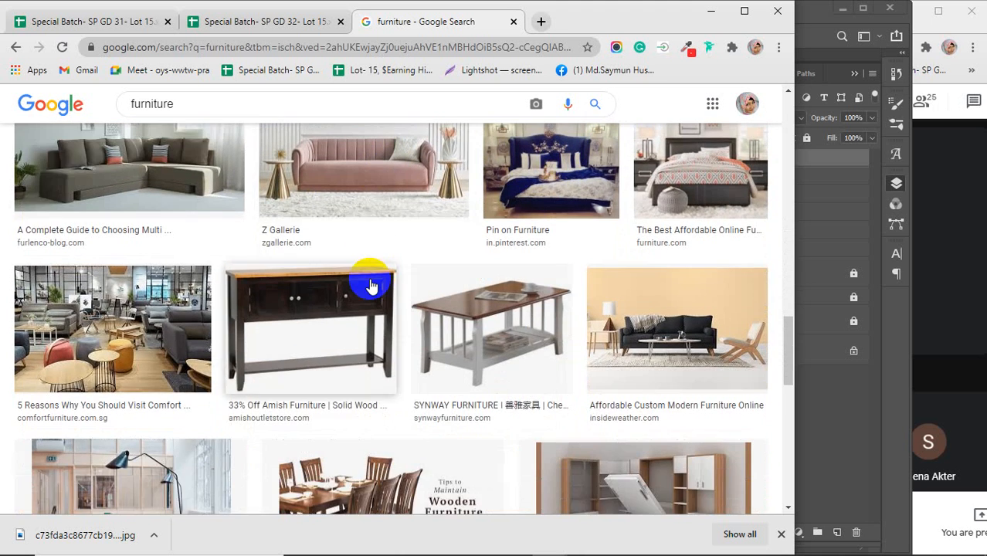
scroll(371, 286, "down", 3)
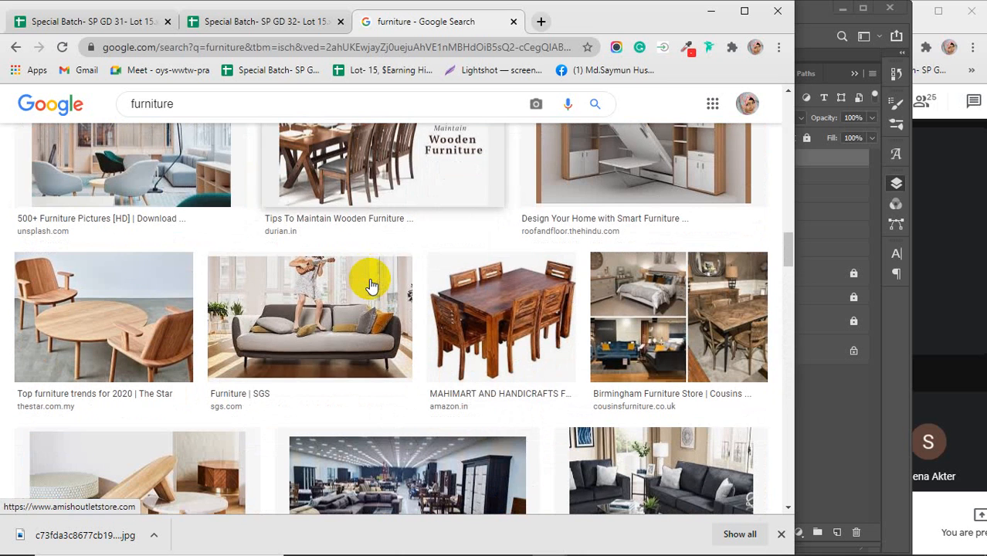
scroll(370, 286, "down", 3)
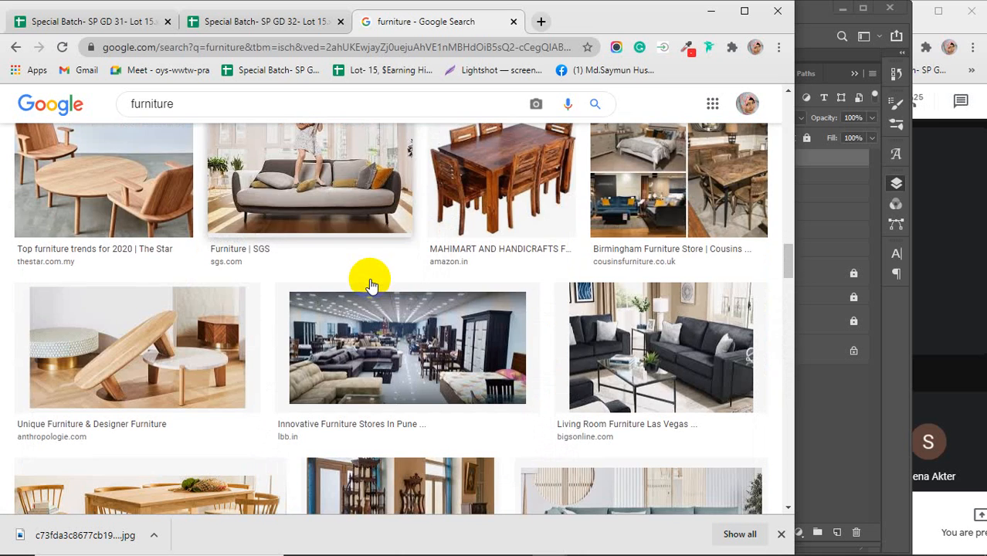
scroll(371, 285, "down", 1)
scroll(370, 285, "down", 3)
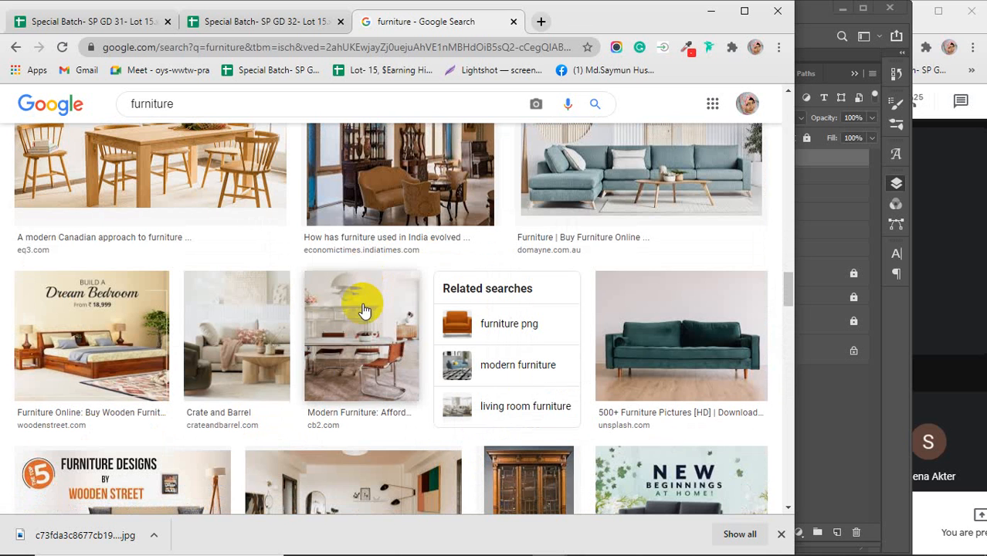
- Open the Crate and Barrel living room photo preview and copy the image
left_click(247, 344)
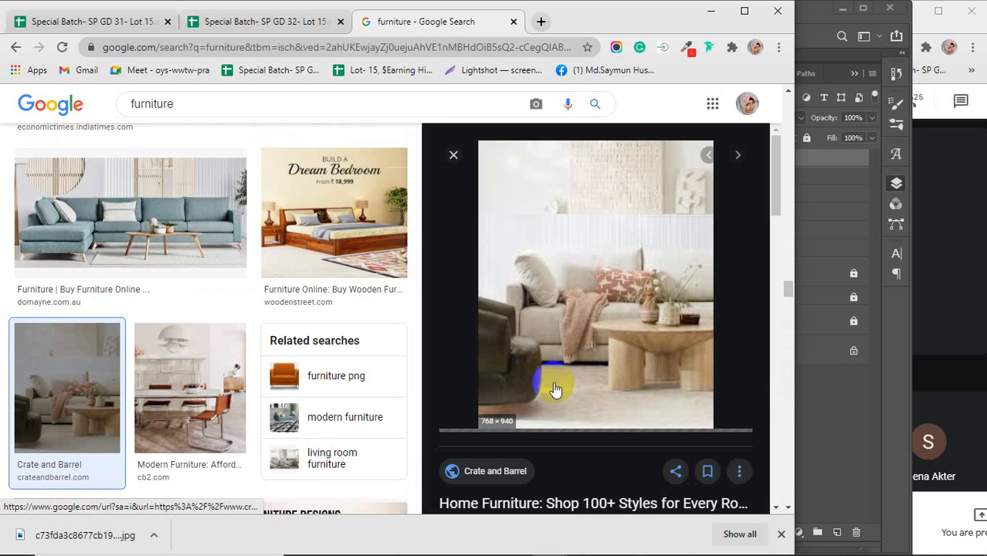
right_click(582, 255)
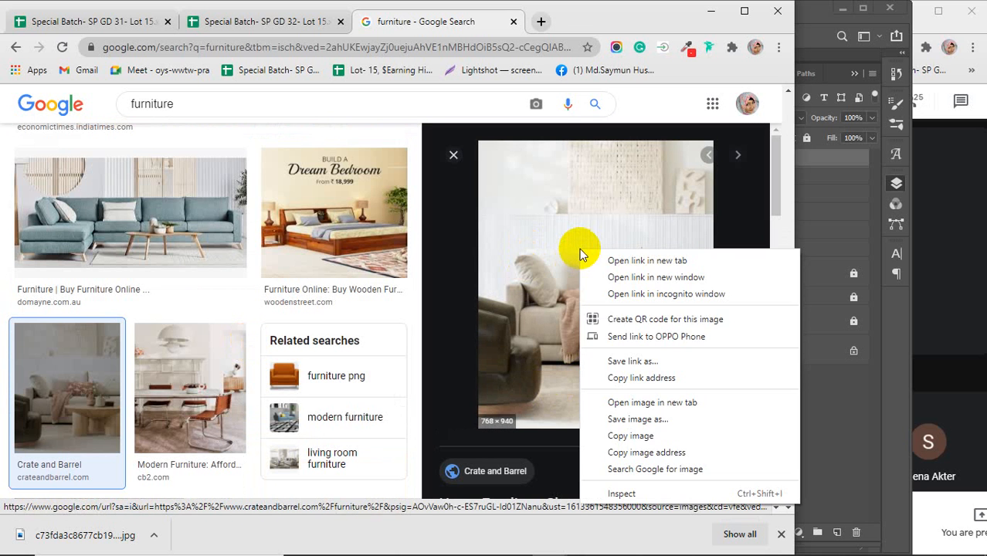
left_click(625, 418)
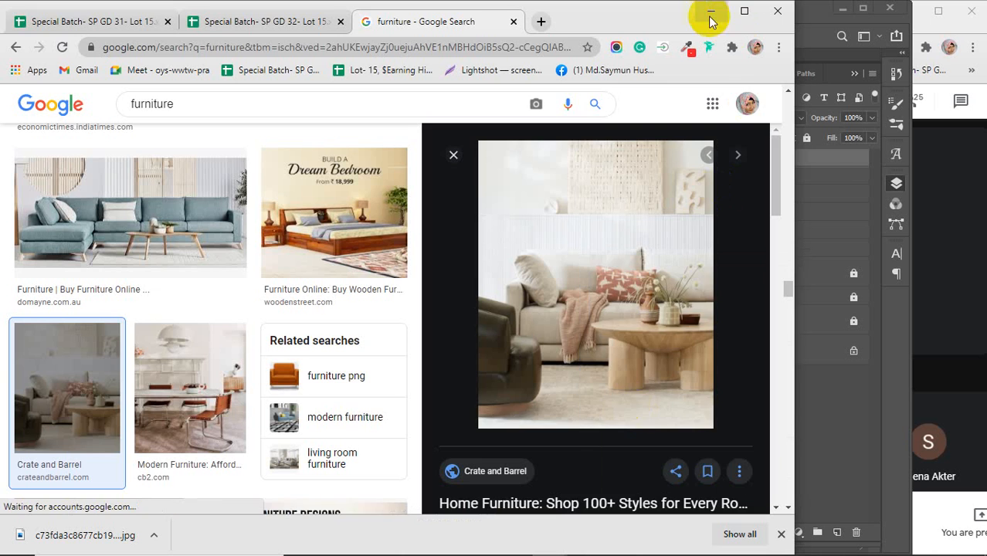
- Switch to Photoshop, paste the copied living room photo, and scale it to about 48% over the first blog card's image
left_click(711, 10)
key("ctrl+v")
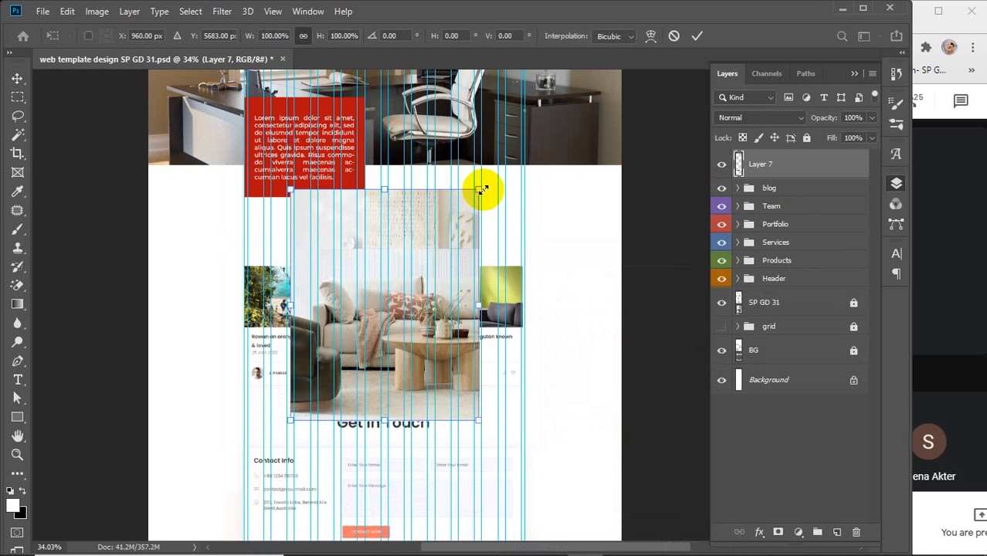
left_click_drag(479, 192, 379, 311)
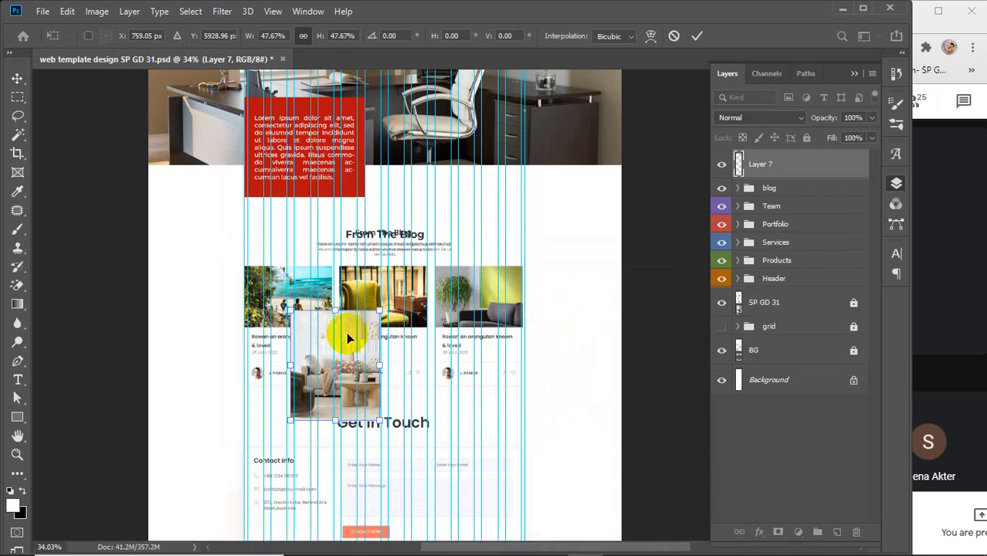
left_click_drag(325, 344, 279, 312)
- Nudge the living room photo horizontally to line its left edge up with the column guide, and apply the transform
scroll(276, 306, "up", 5)
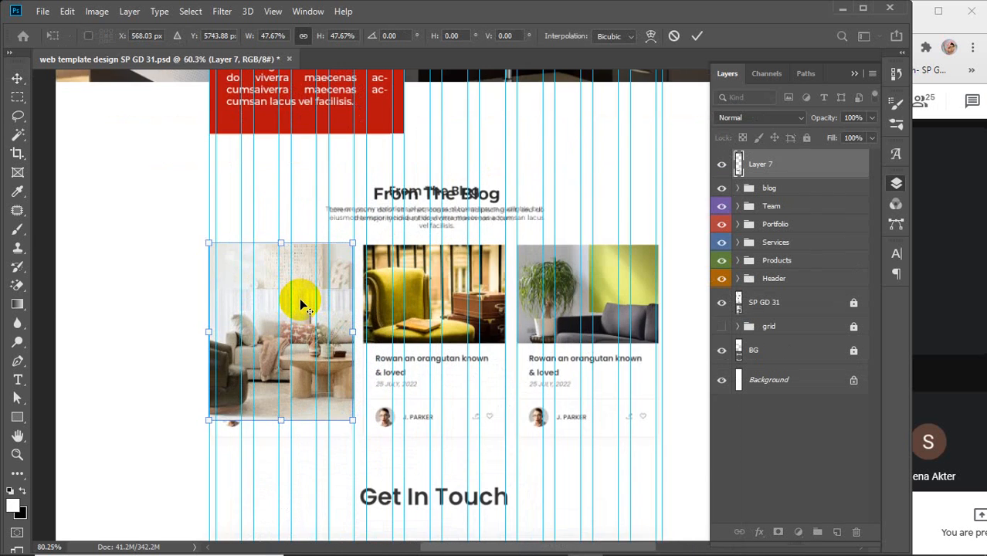
scroll(301, 303, "up", 2)
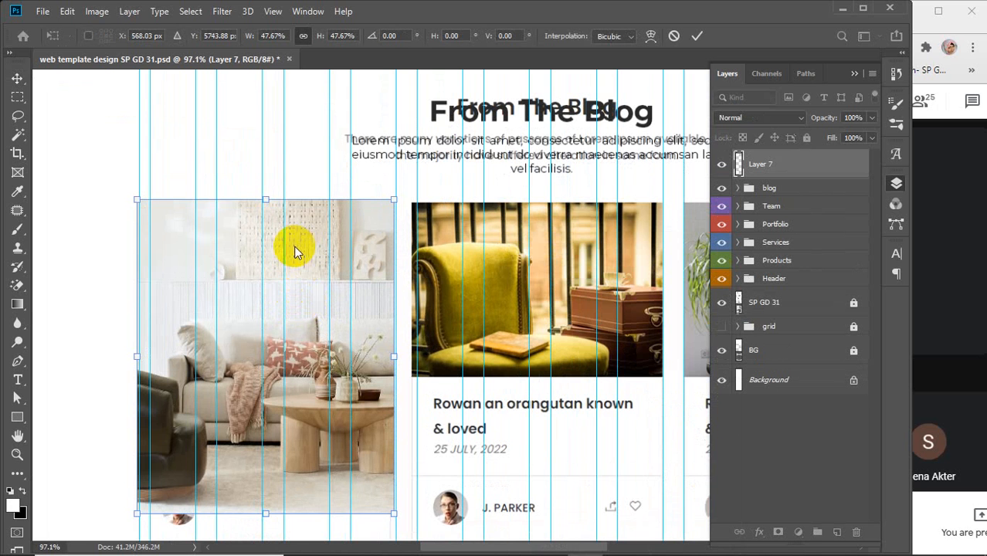
key("Right")
key("Right")
key("Right")
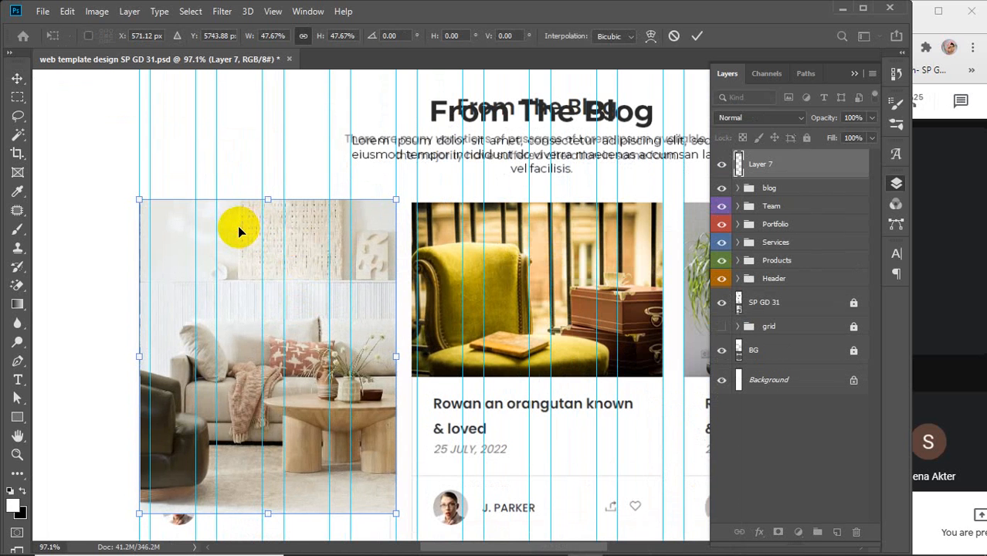
key("Left")
scroll(242, 236, "down", 3)
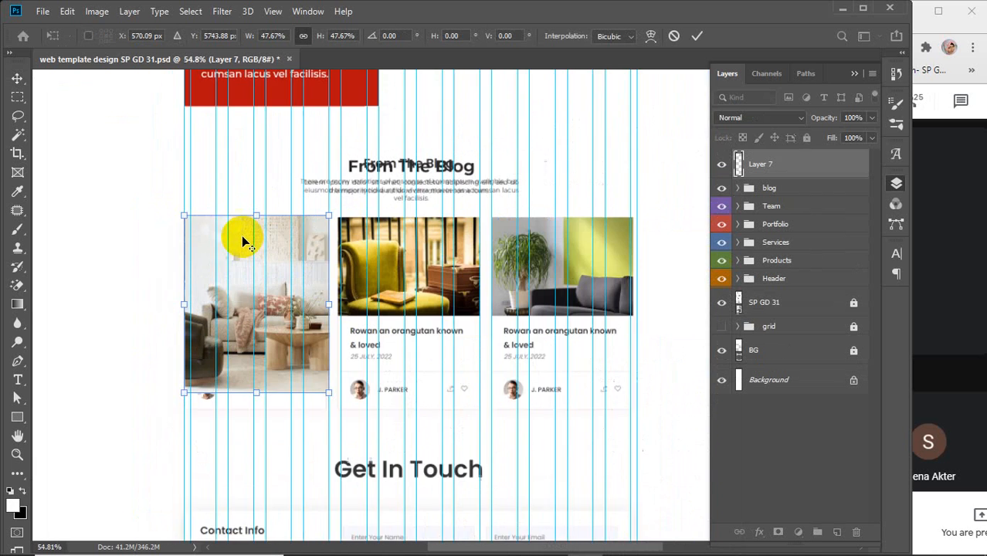
scroll(241, 235, "down", 2)
left_click(697, 36)
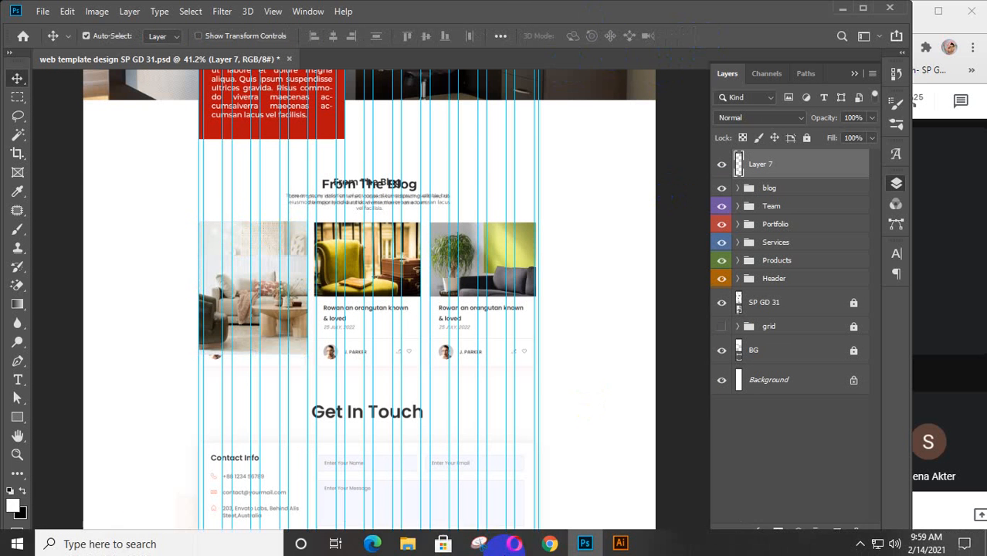
- Switch to the Google Images results in Chrome, open the CB2 Modern Furniture dining room photo and copy the image
mouse_move(550, 544)
left_click(448, 463)
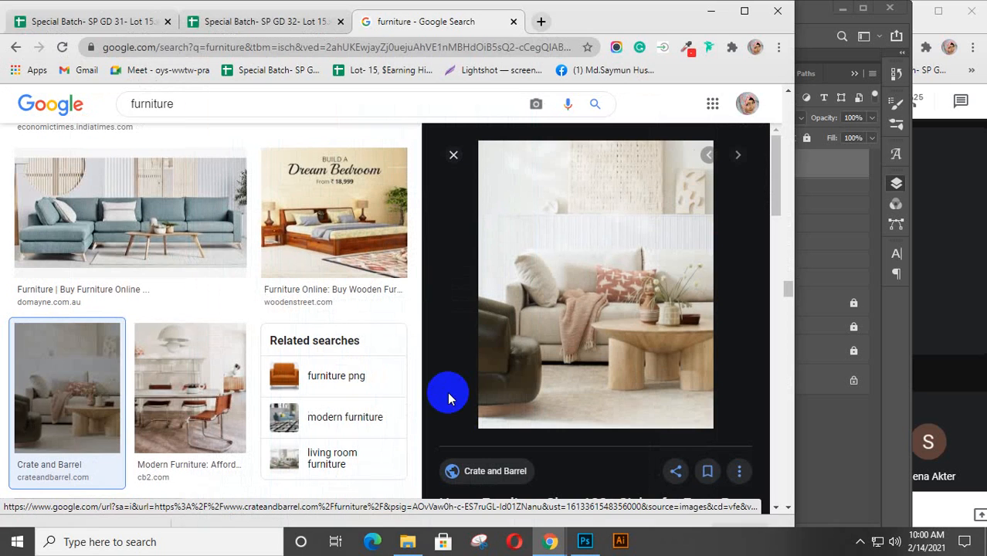
scroll(300, 306, "down", 2)
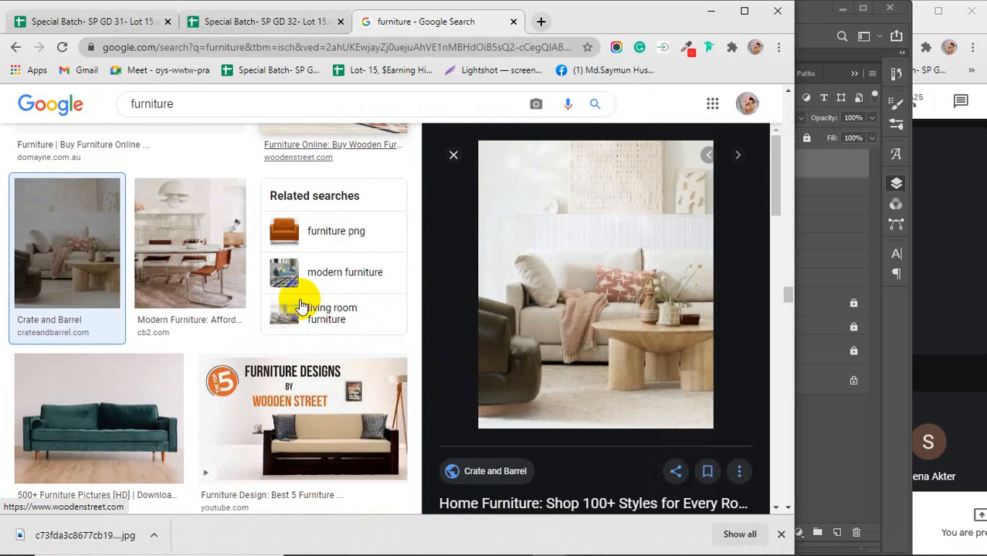
left_click(194, 247)
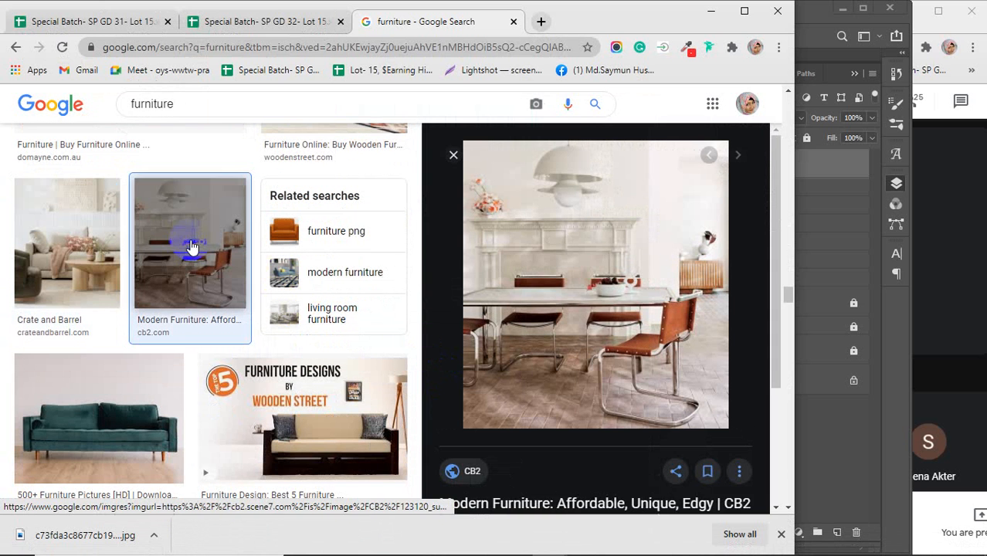
right_click(584, 282)
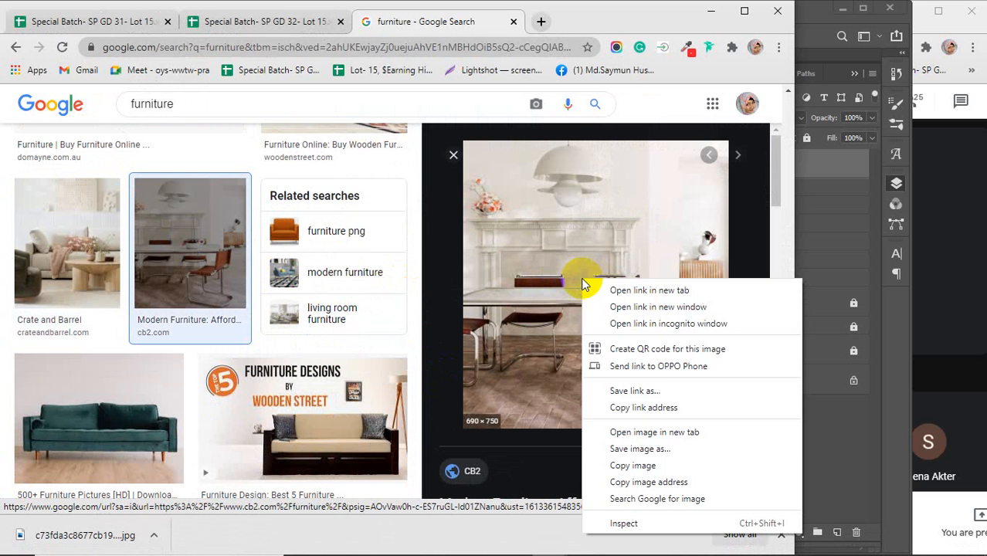
left_click(633, 466)
- Switch to Photoshop, paste the dining room photo and scale it down to roughly blog card size
left_click(712, 12)
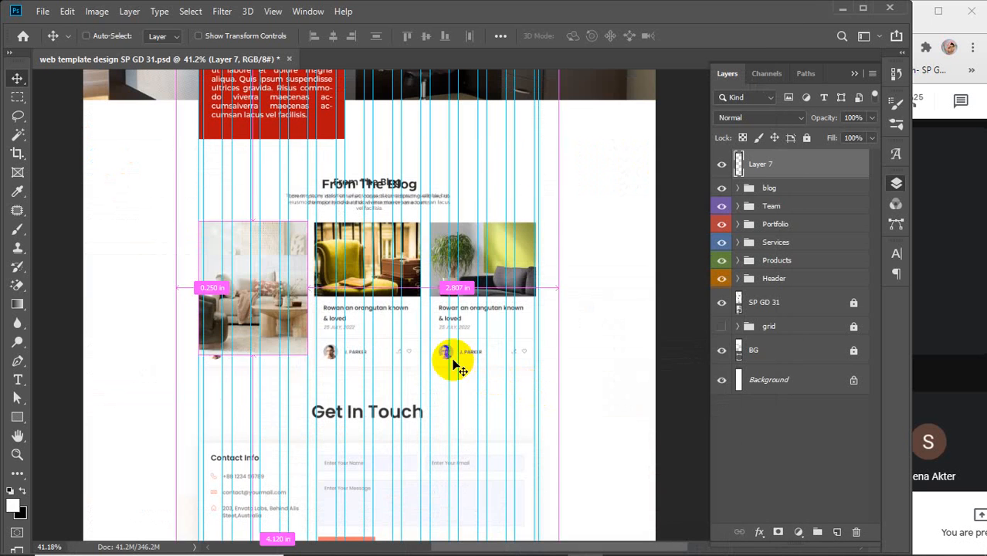
key("ctrl+v")
key("ctrl+t")
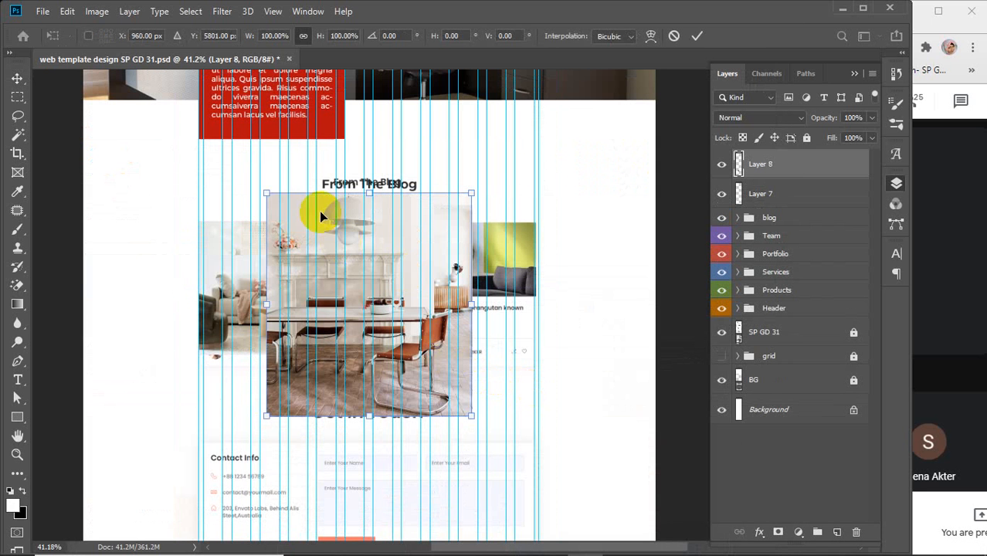
left_click_drag(265, 194, 352, 284)
left_click(334, 251)
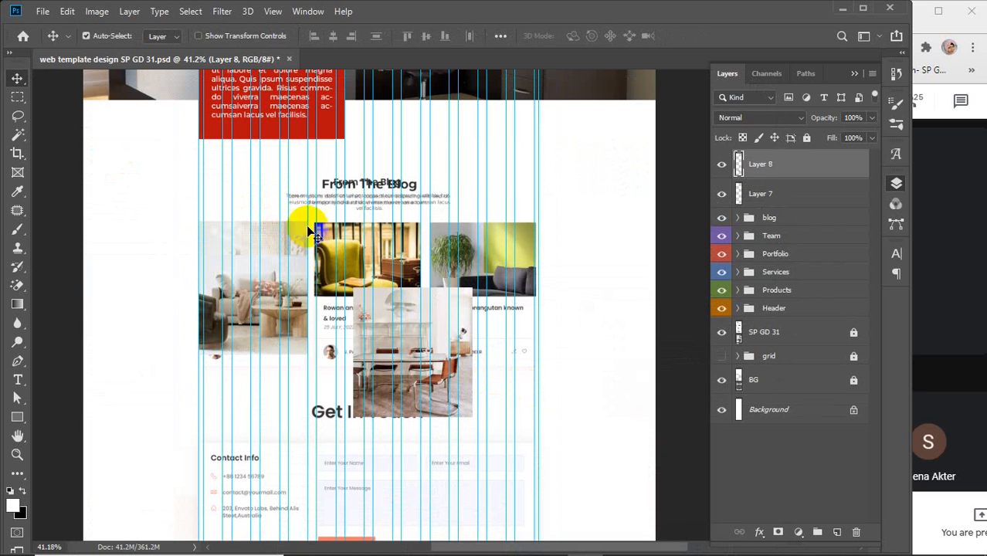
- Move the dining room photo over the third blog card's image, level with the living room photo
key("ctrl+t")
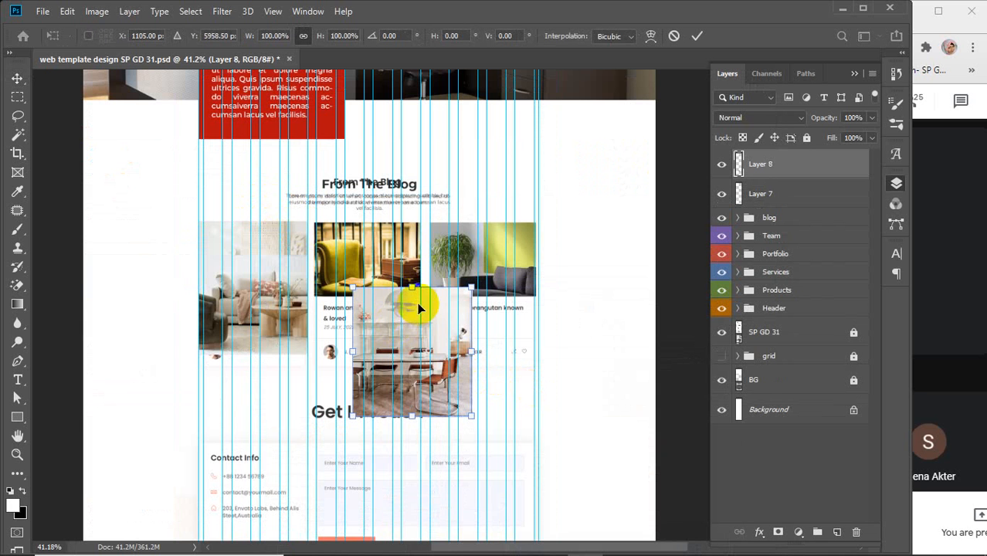
left_click_drag(416, 303, 478, 254)
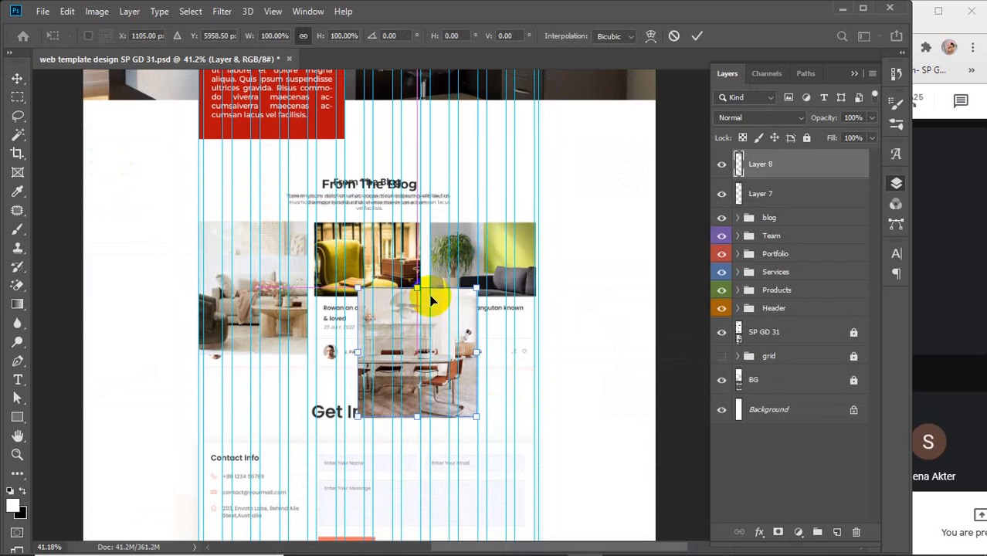
left_click_drag(408, 333, 461, 263)
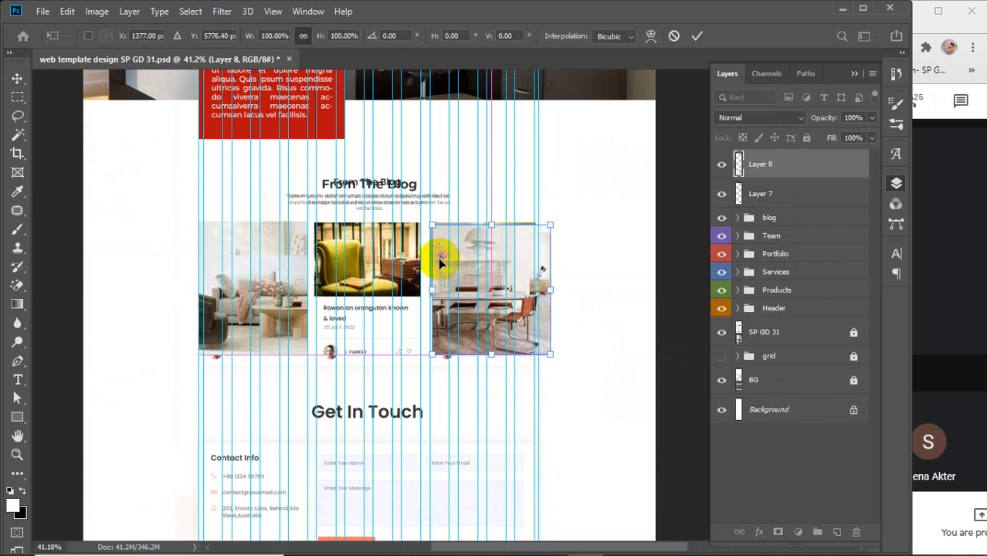
mouse_move(465, 264)
left_mouse_down()
mouse_move(454, 259)
mouse_move(480, 262)
left_mouse_up()
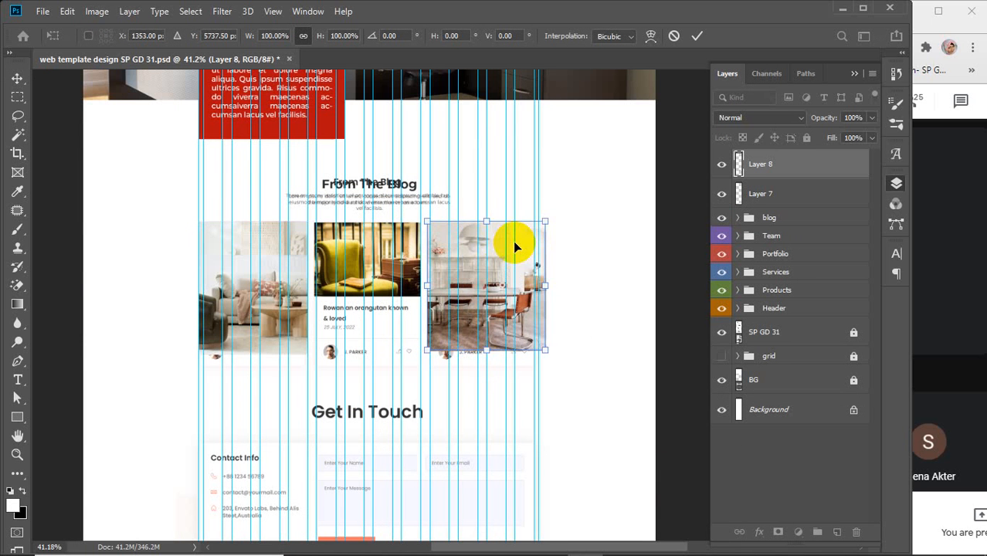
- Fit the dining room photo between the third card's column guides at about 98% scale and apply the transform
scroll(514, 246, "up", 5)
scroll(516, 247, "up", 2)
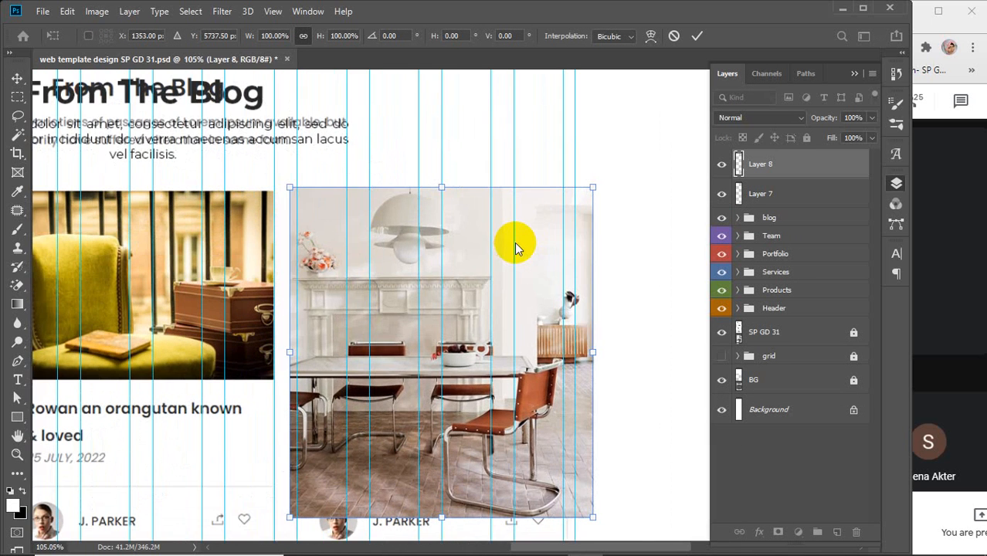
left_click_drag(529, 225, 509, 229)
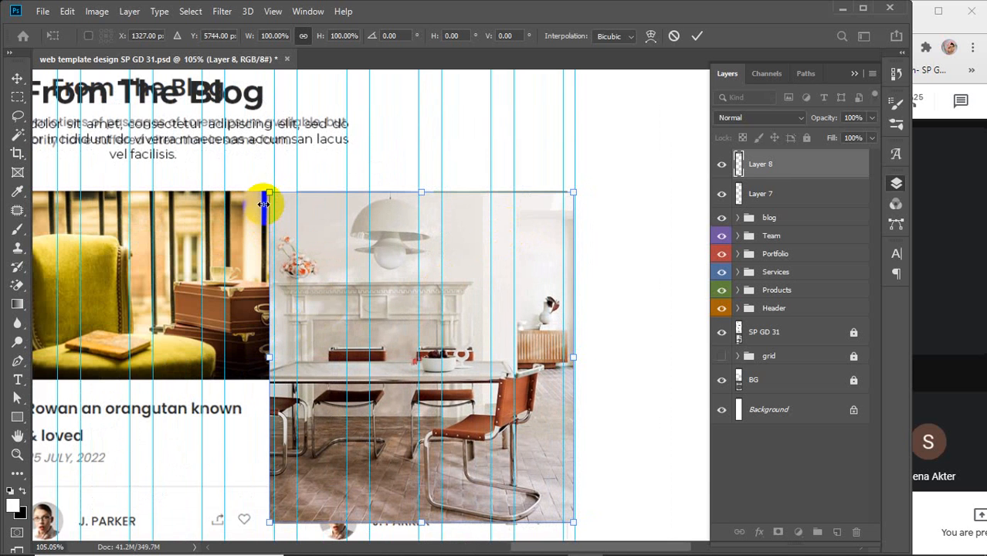
left_click_drag(267, 193, 277, 198)
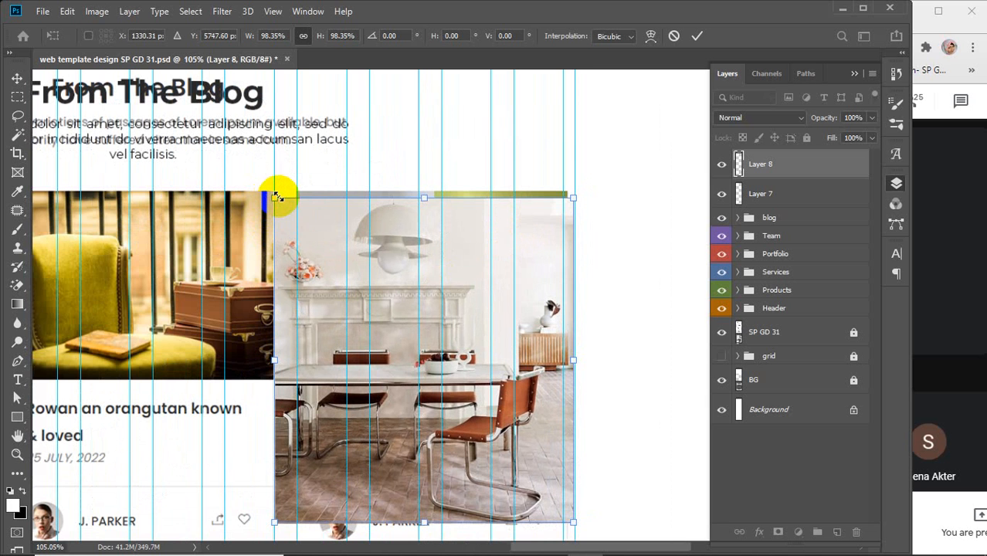
key("Right")
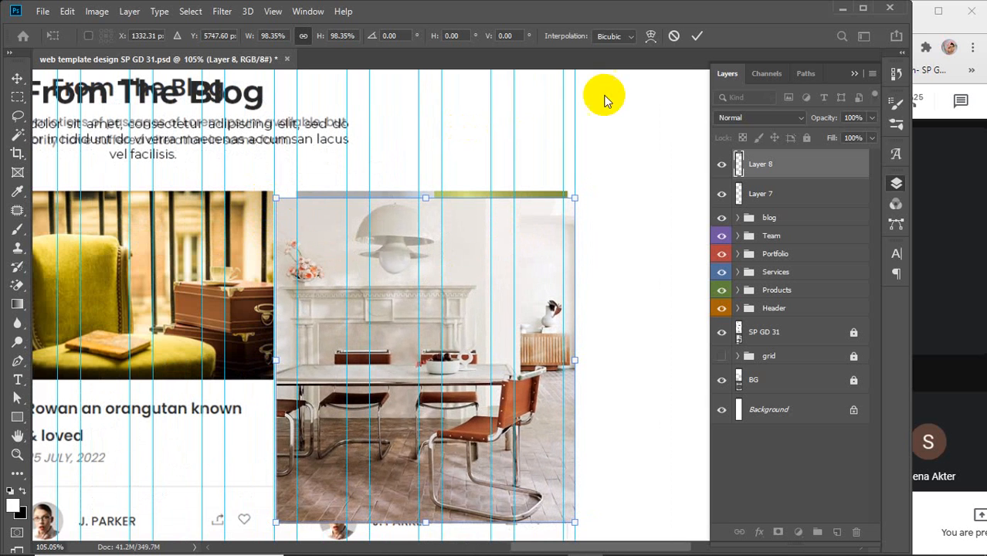
left_click(696, 37)
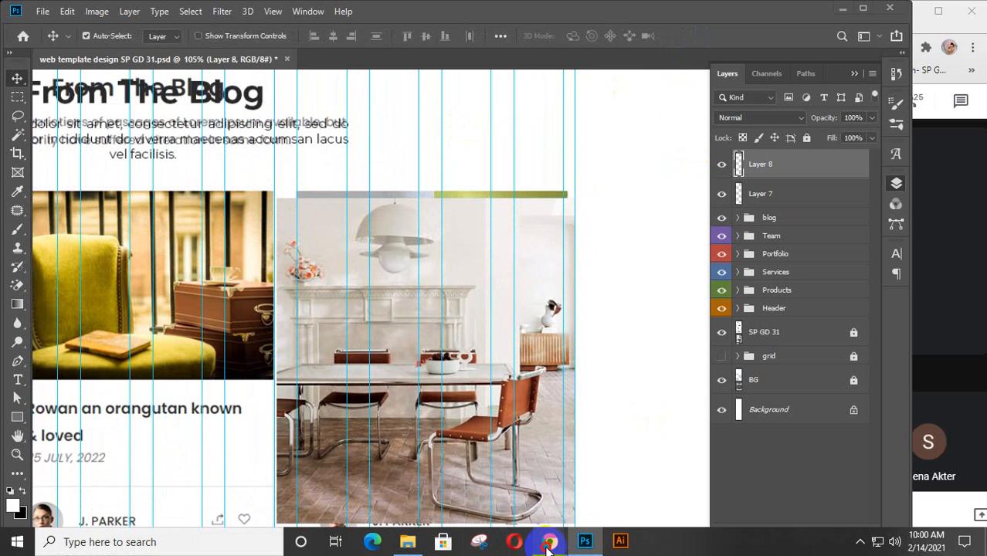
- Switch to Chrome and look through the related images and furniture results for a photo for the middle blog card
mouse_move(514, 549)
left_click(439, 487)
scroll(439, 456, "down", 7)
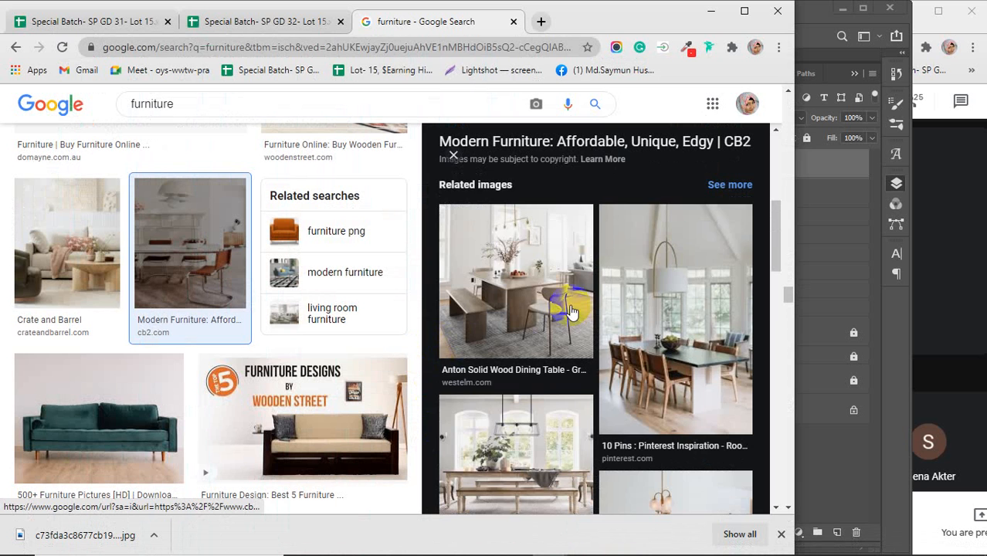
scroll(573, 309, "down", 4)
scroll(541, 304, "down", 4)
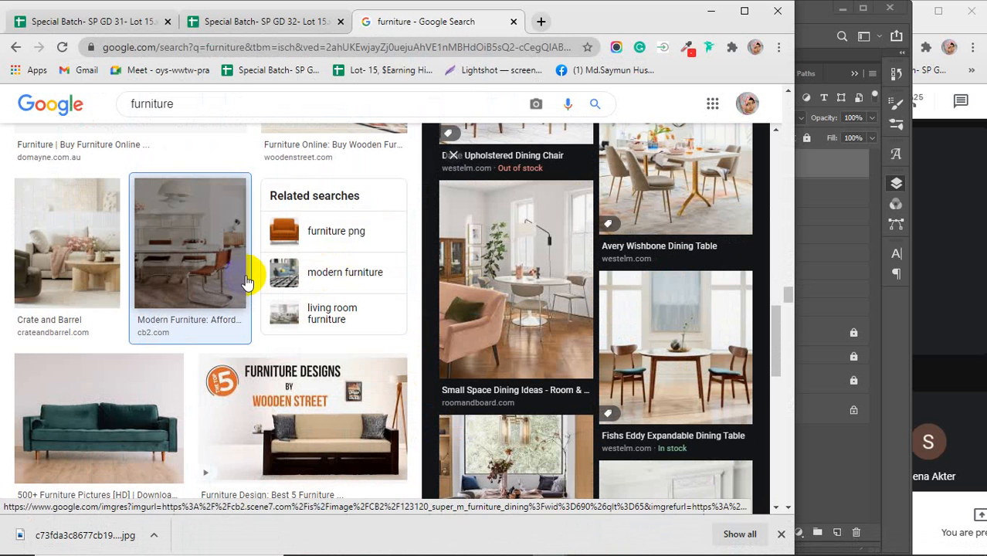
scroll(248, 274, "down", 7)
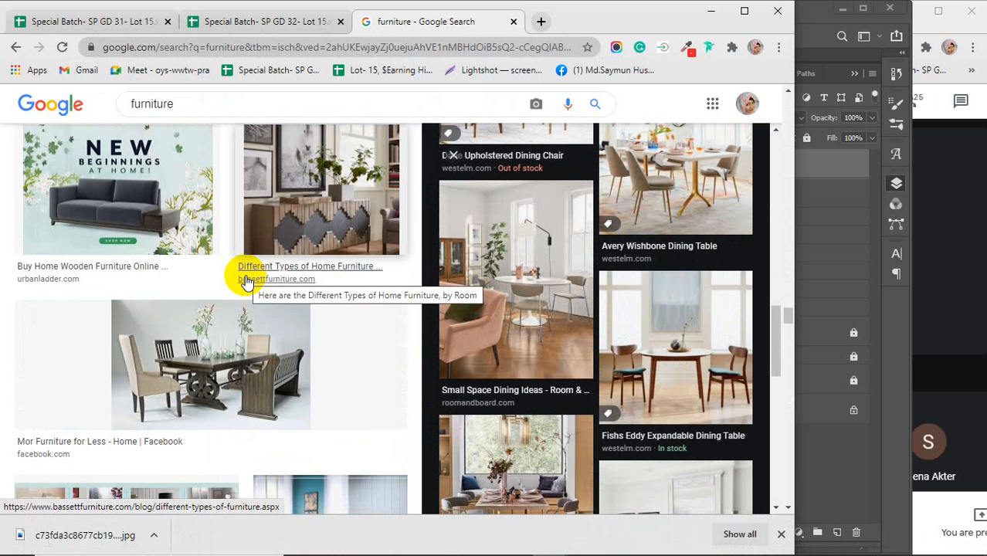
scroll(247, 282, "down", 4)
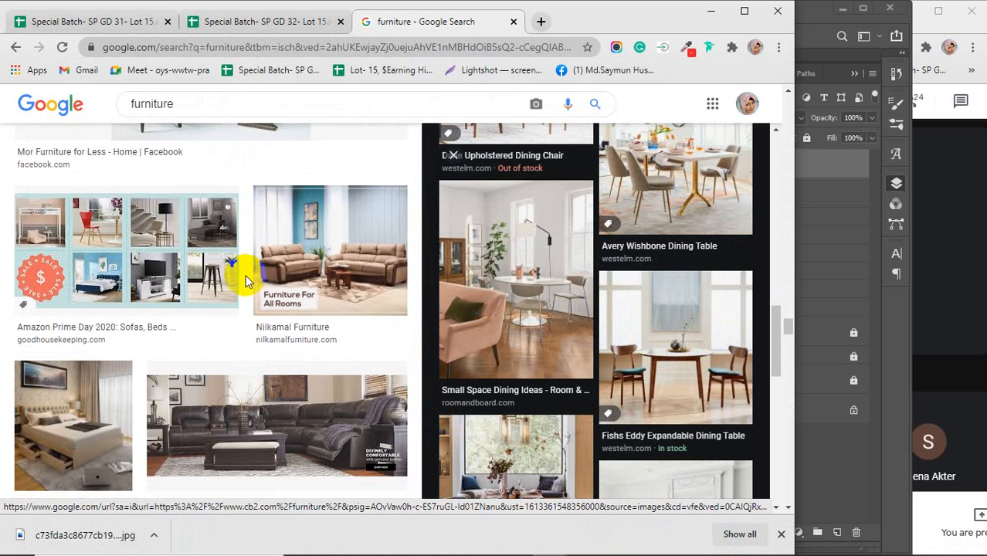
scroll(245, 282, "down", 3)
scroll(246, 282, "down", 2)
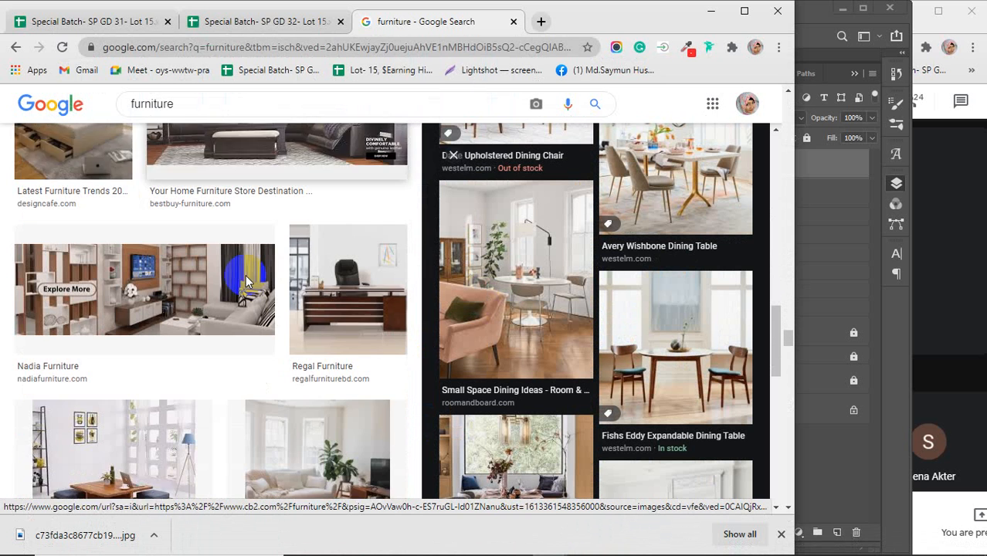
scroll(246, 281, "down", 2)
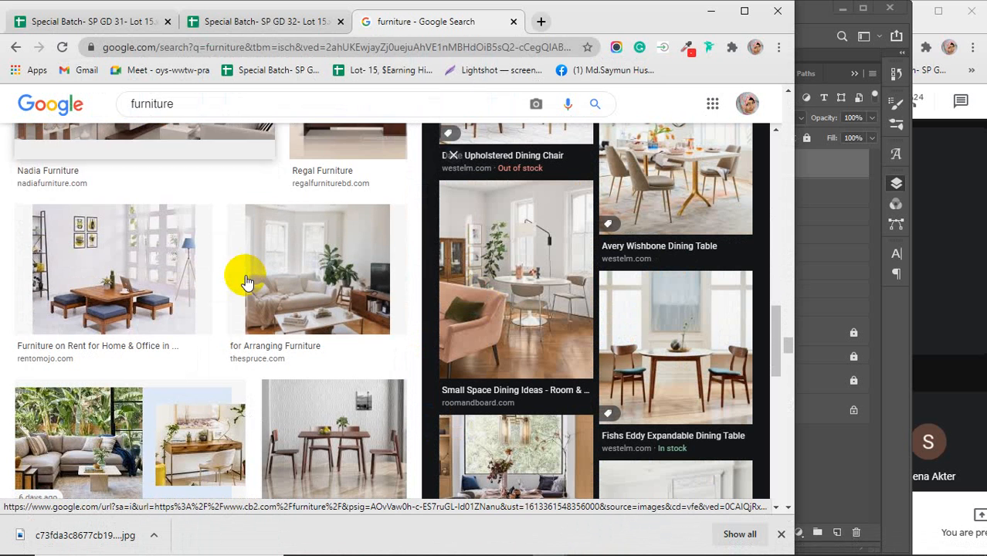
scroll(246, 281, "down", 2)
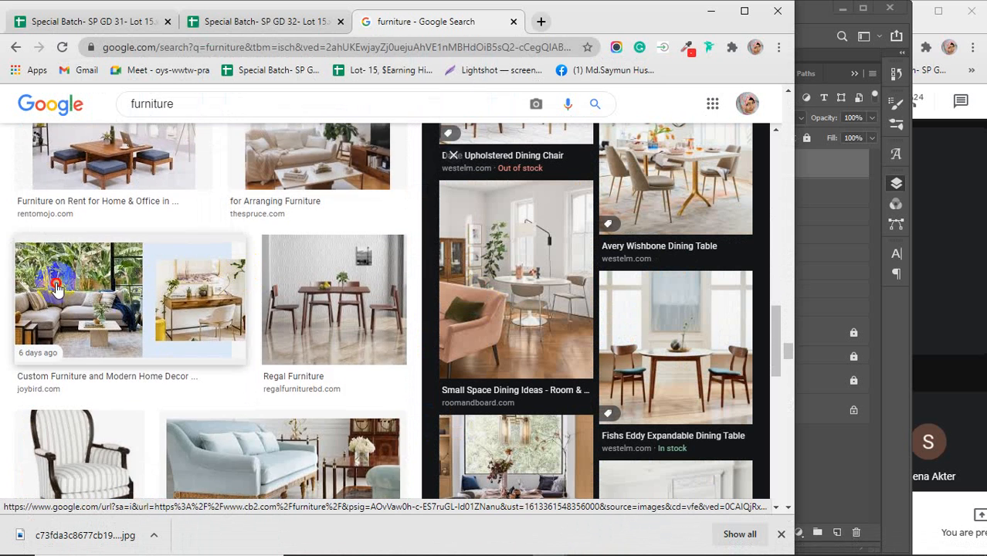
- Examine the related images of the Joybird home decor and Amazon Prime Day furniture results for a middle blog card photo
left_click(236, 274)
scroll(518, 244, "down", 6)
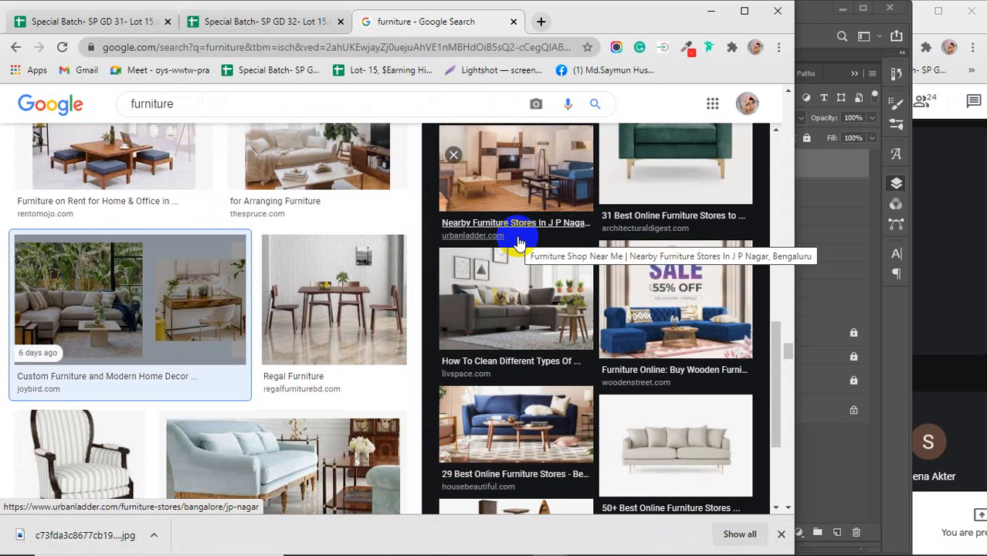
scroll(518, 245, "down", 1)
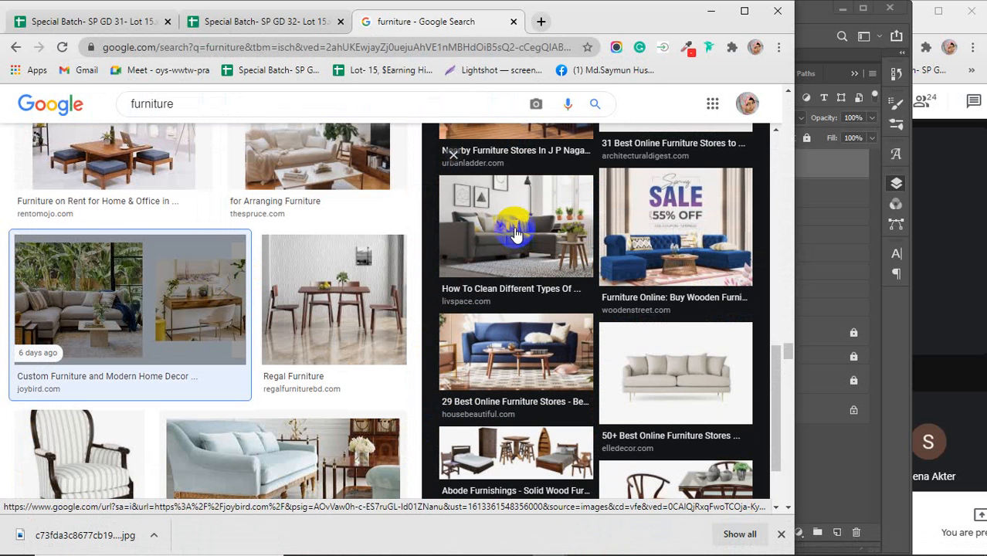
scroll(514, 230, "down", 1)
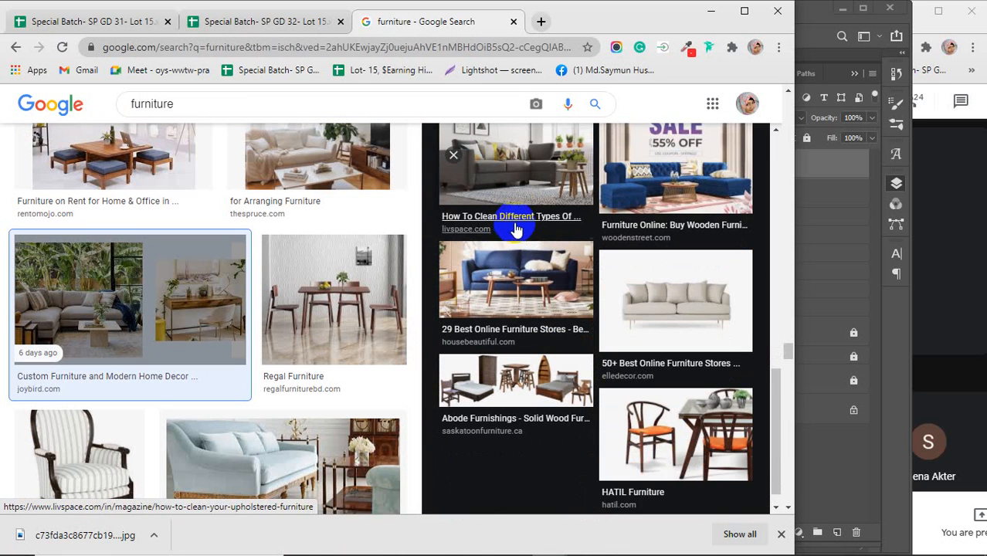
left_click(515, 187)
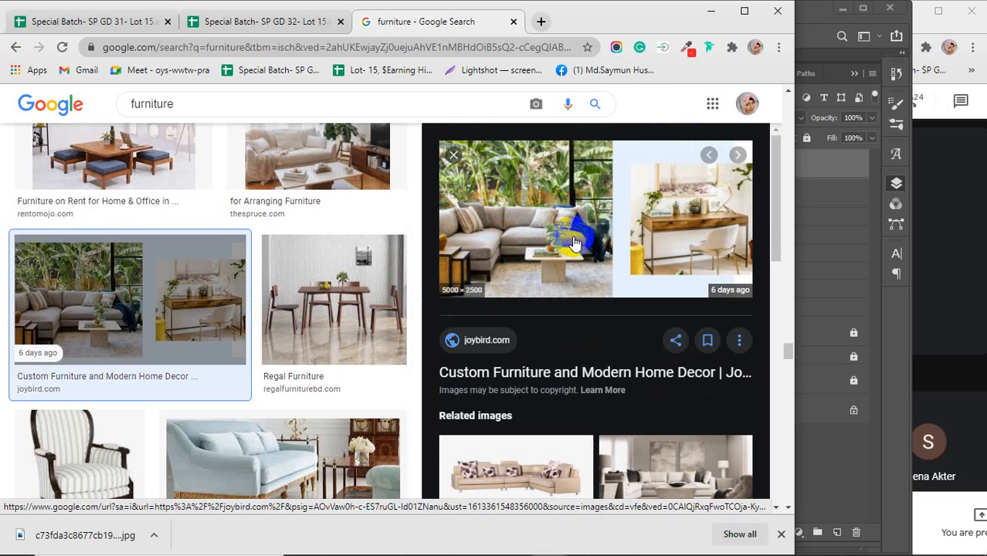
scroll(255, 335, "up", 10)
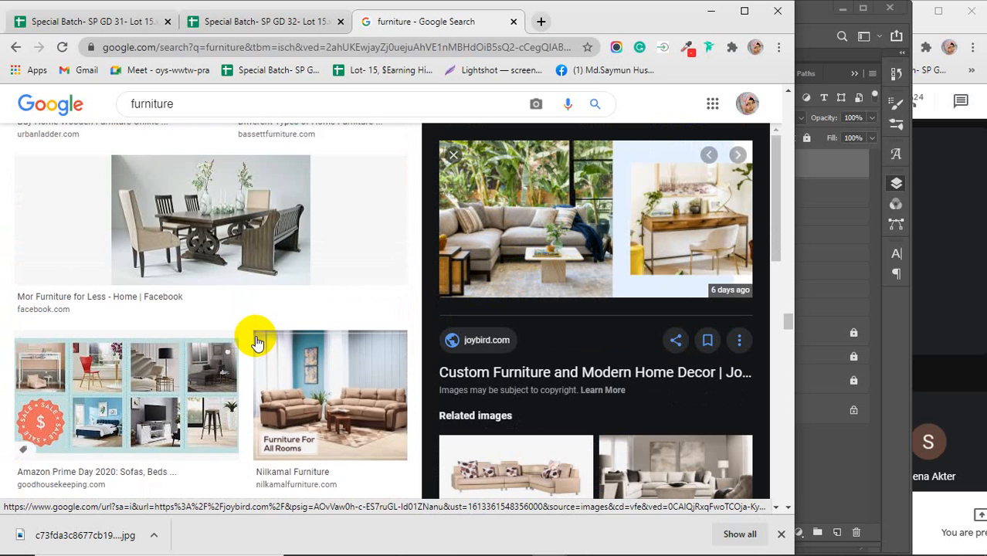
scroll(258, 335, "down", 2)
left_click(93, 223)
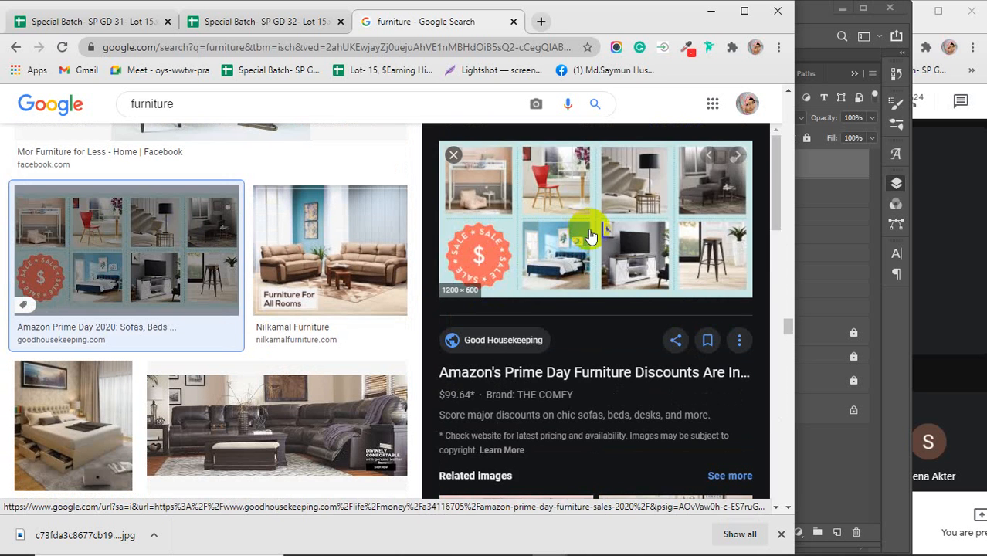
scroll(610, 244, "down", 3)
scroll(610, 244, "down", 3)
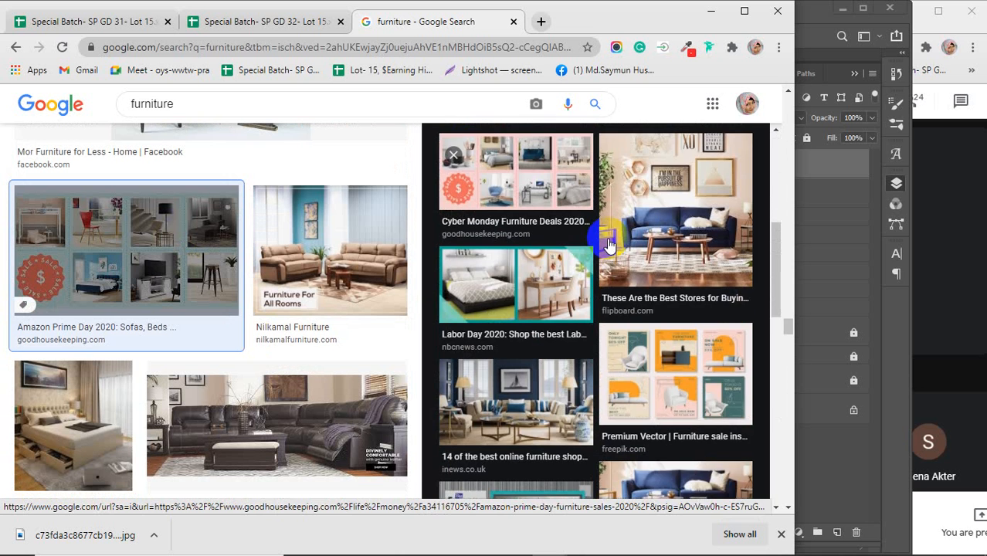
scroll(609, 245, "down", 4)
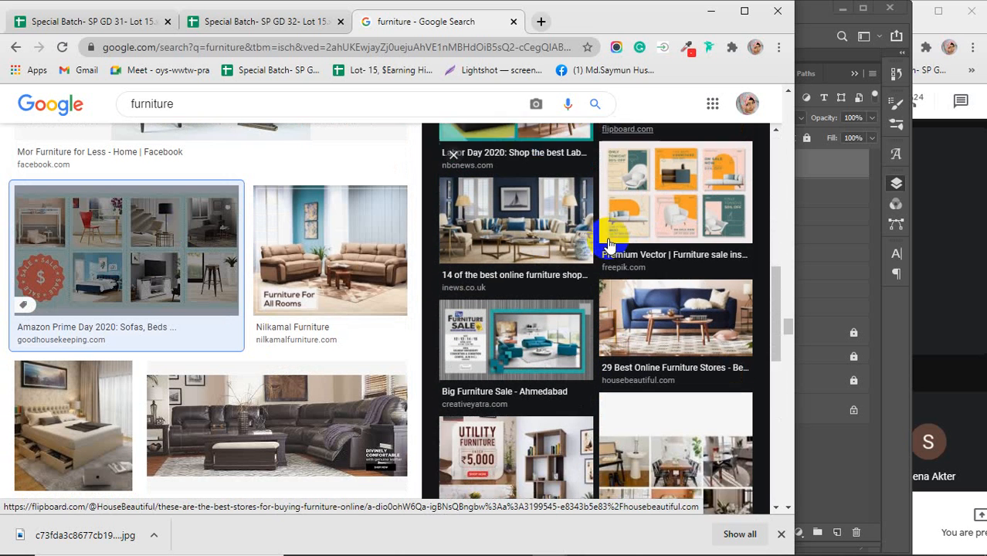
- Browse the Crate and Barrel collage's related images, copy the flexisnug.com.sg furniture collage and switch back to Photoshop
left_click(696, 324)
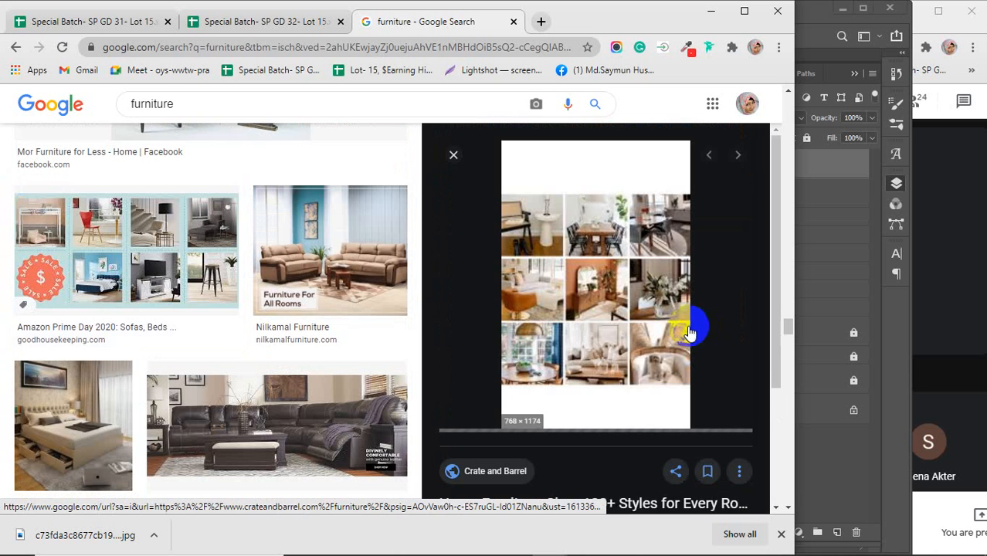
scroll(610, 312, "down", 4)
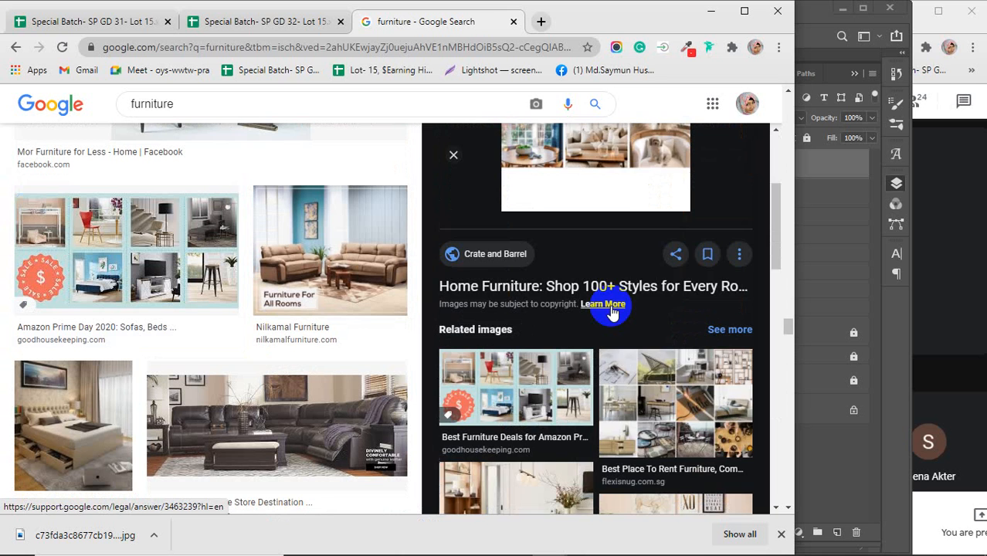
scroll(610, 309, "down", 2)
scroll(655, 272, "down", 8)
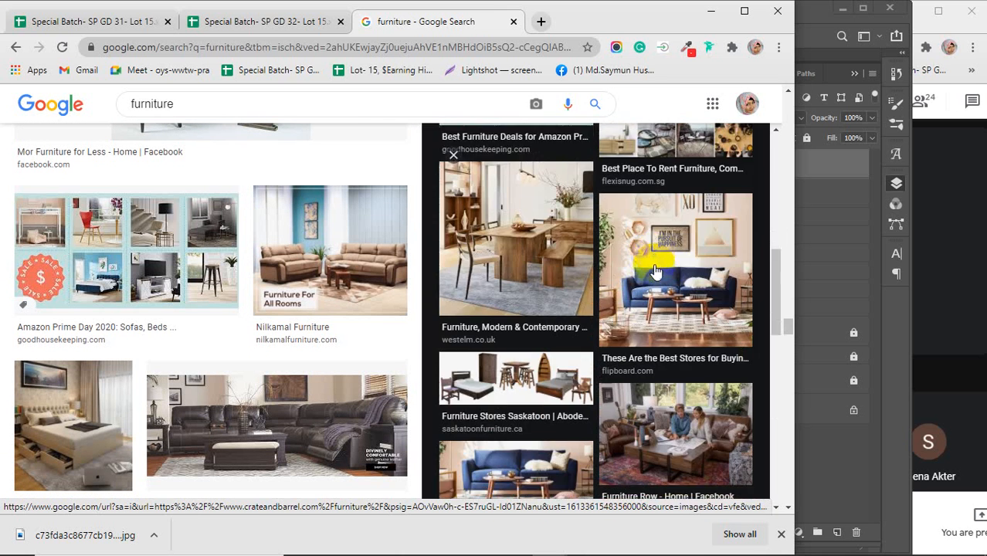
scroll(655, 272, "down", 4)
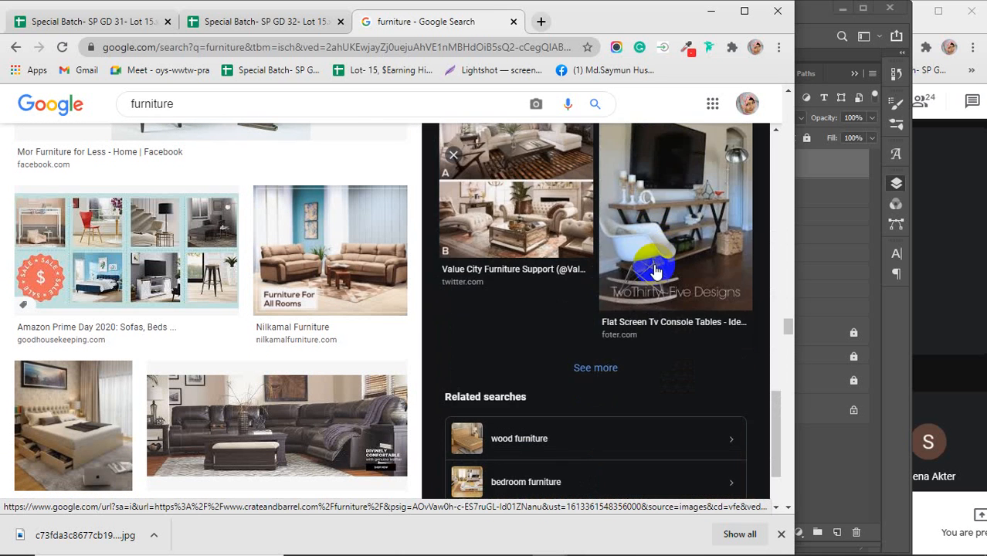
scroll(655, 272, "up", 8)
scroll(655, 271, "up", 10)
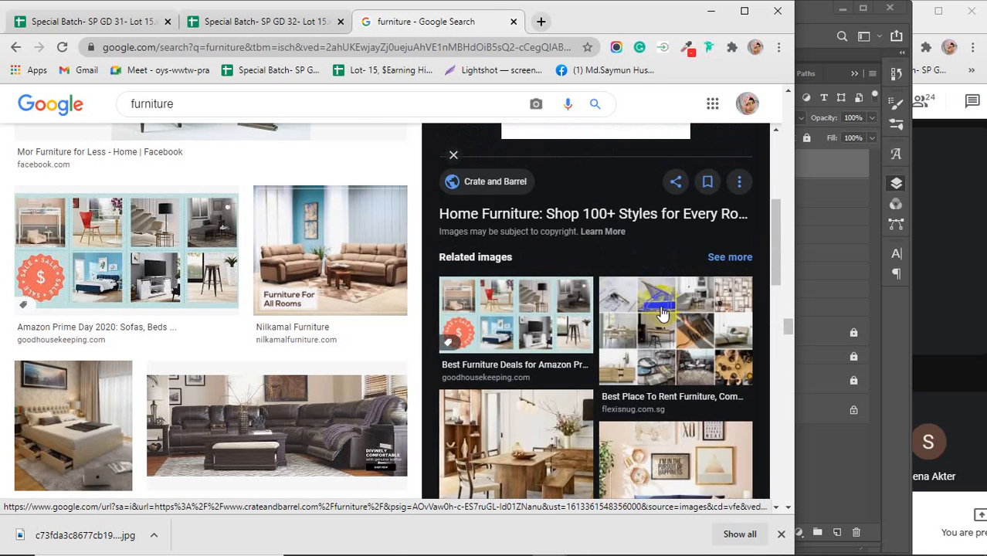
left_click(606, 284)
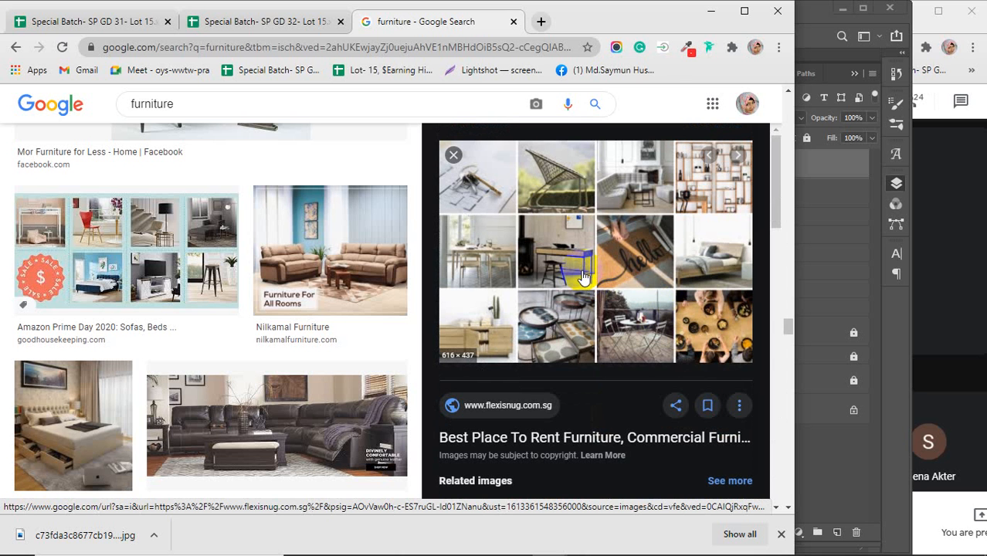
right_click(538, 234)
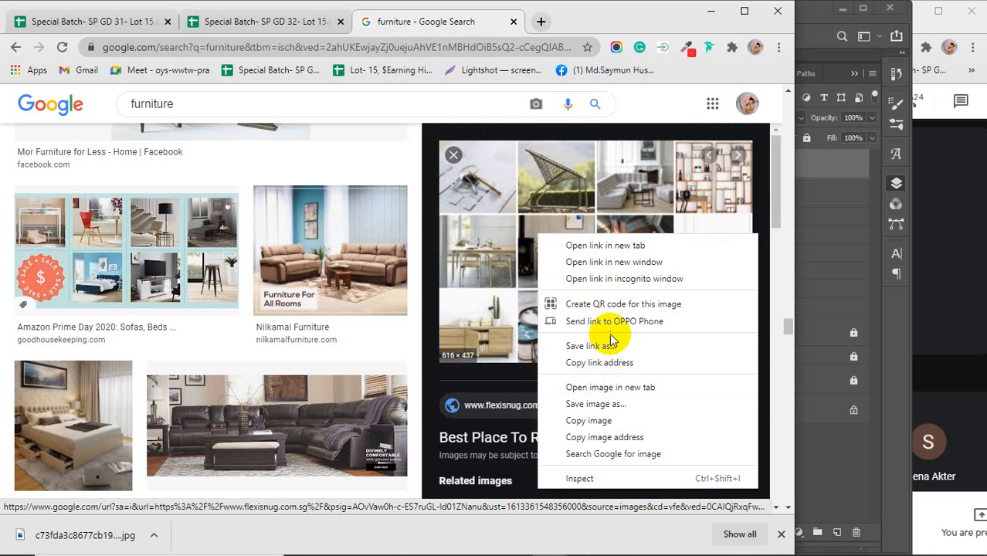
left_click(600, 421)
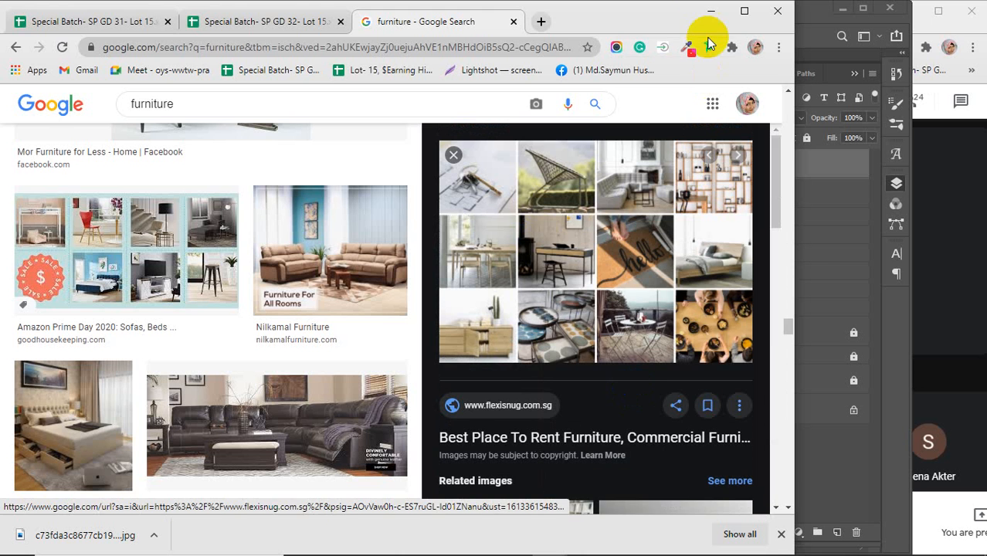
left_click(710, 11)
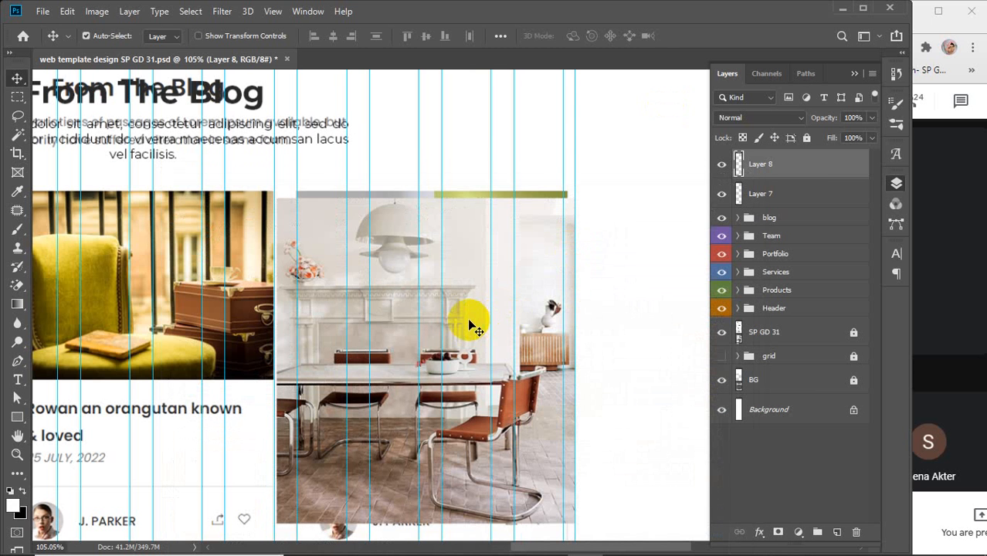
- Delete the two topmost photo layers and paste the twelve-photo grid below the From The Blog heading, starting at the first column guide
key("Delete")
key("Delete")
scroll(380, 330, "down", 3, "alt")
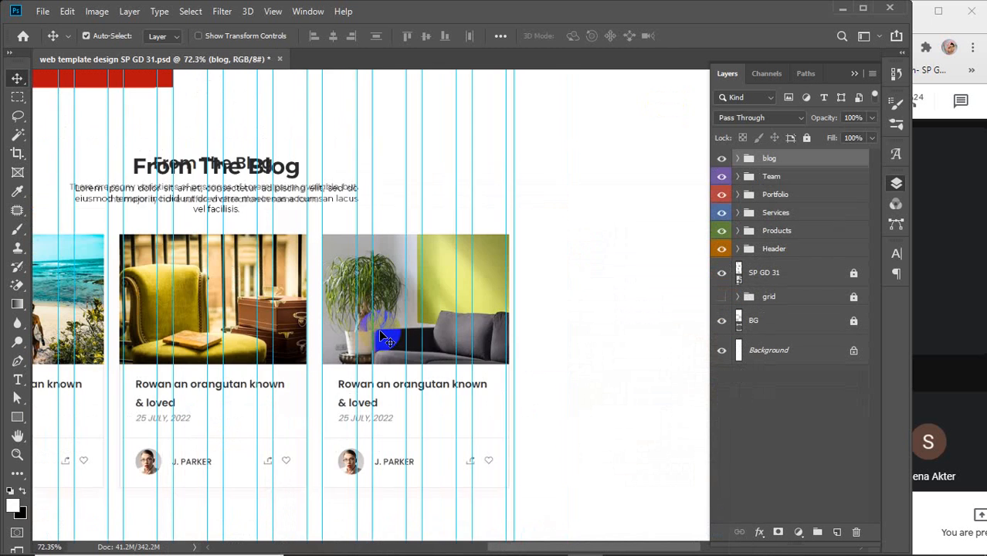
scroll(378, 329, "down", 5, "alt")
key("ctrl+v")
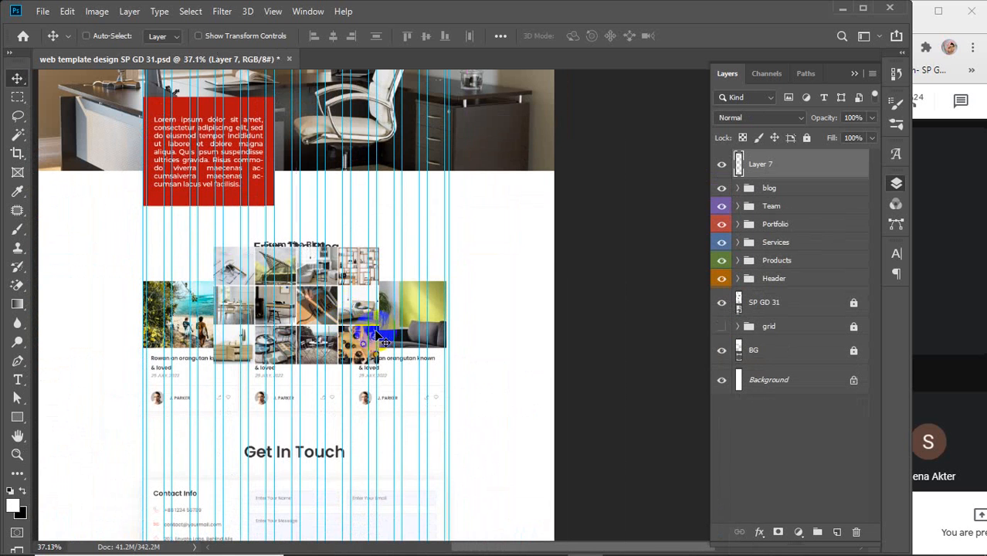
left_click_drag(286, 306, 219, 344)
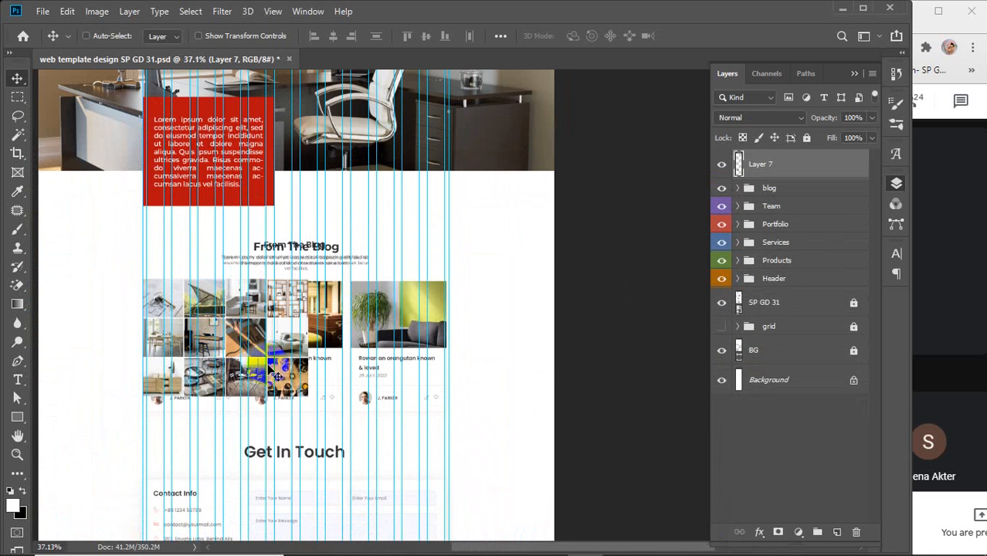
- Scale the photo grid proportionally to 185.12% so it spans the full width between the outer column guides
key("ctrl+t")
left_click_drag(308, 394, 459, 472)
scroll(442, 358, "up", 2)
scroll(445, 361, "up", 3)
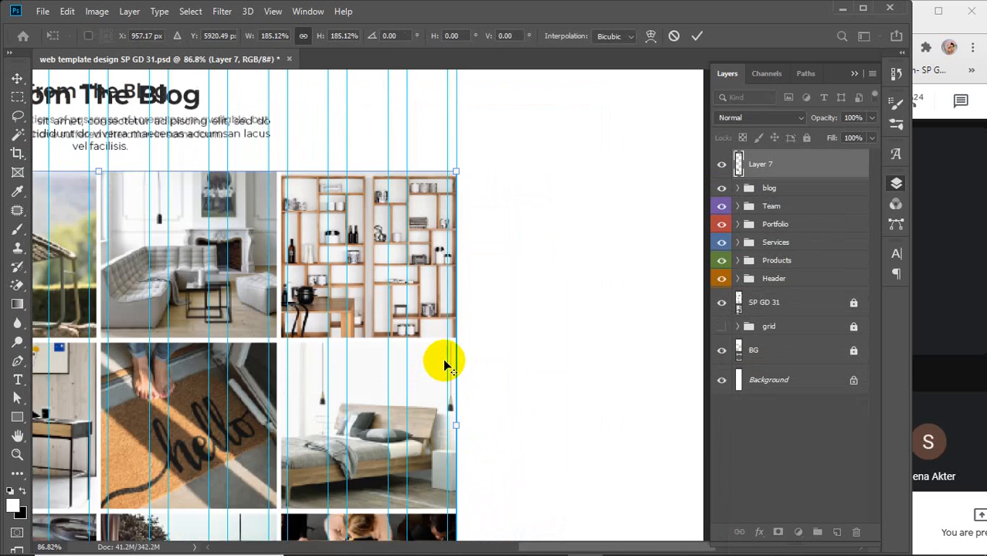
scroll(444, 361, "down", 1)
scroll(444, 366, "down", 3)
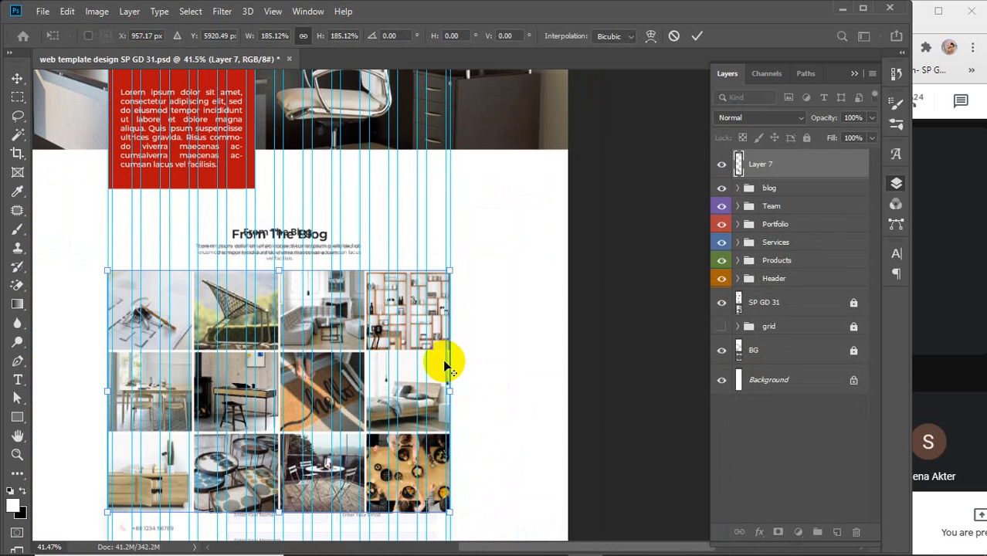
left_click(696, 35)
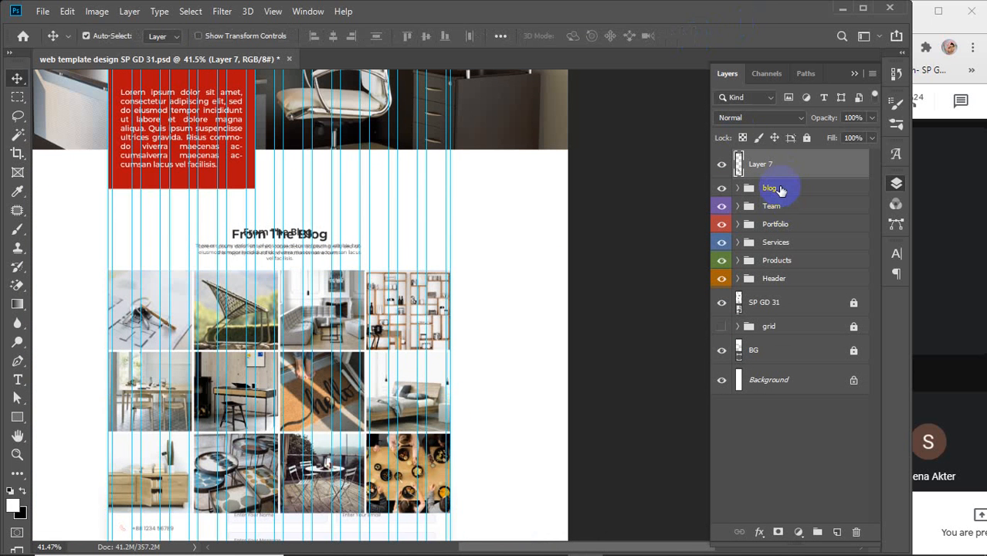
- Group the photo grid layer with the blog folder as "Blog details" and give the group a yellow label
left_click(780, 190, "ctrl")
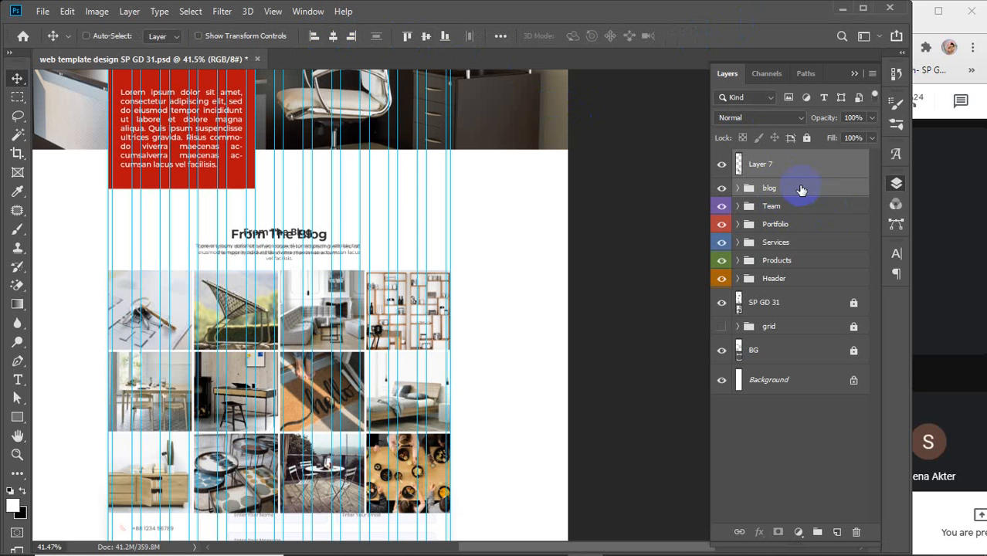
key("ctrl+g")
key("ctrl")
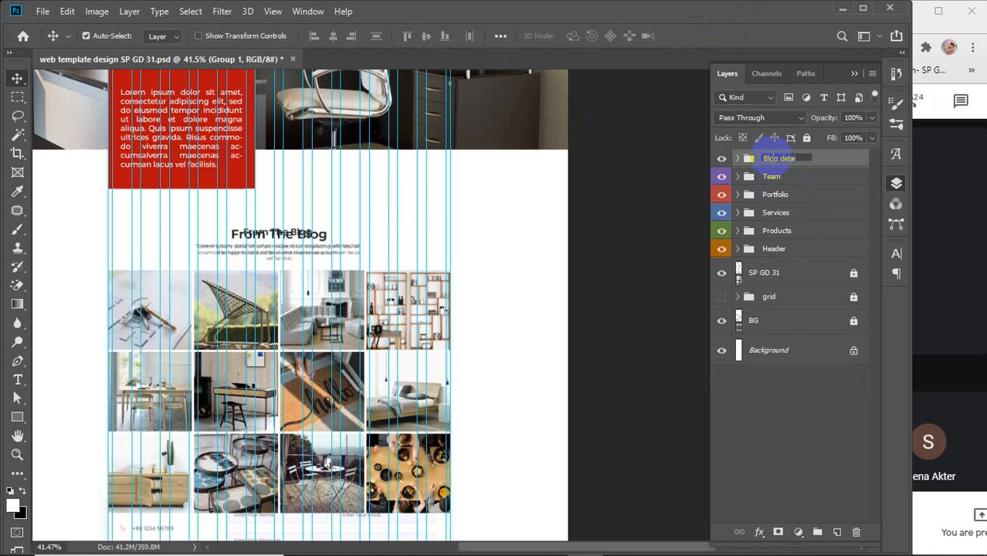
key("Return")
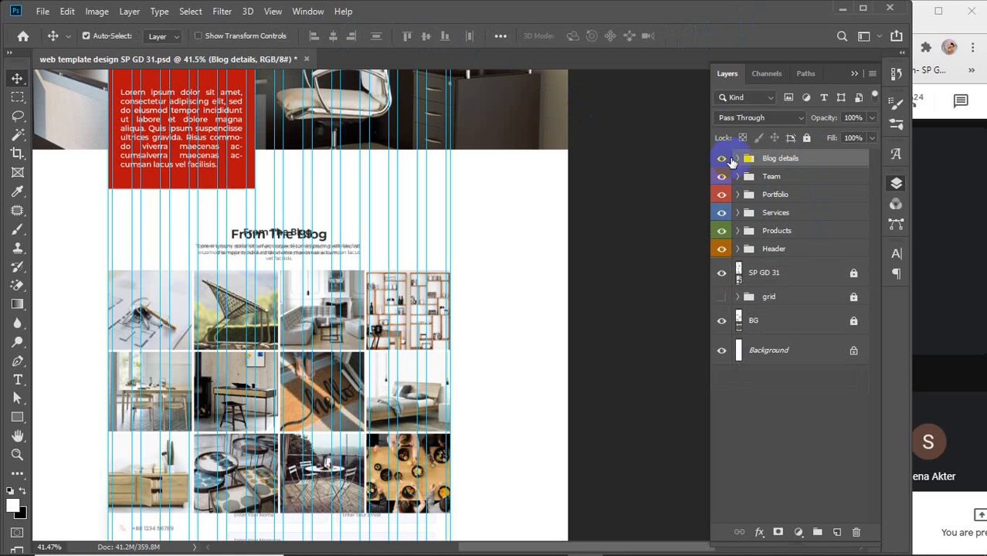
right_click(720, 161)
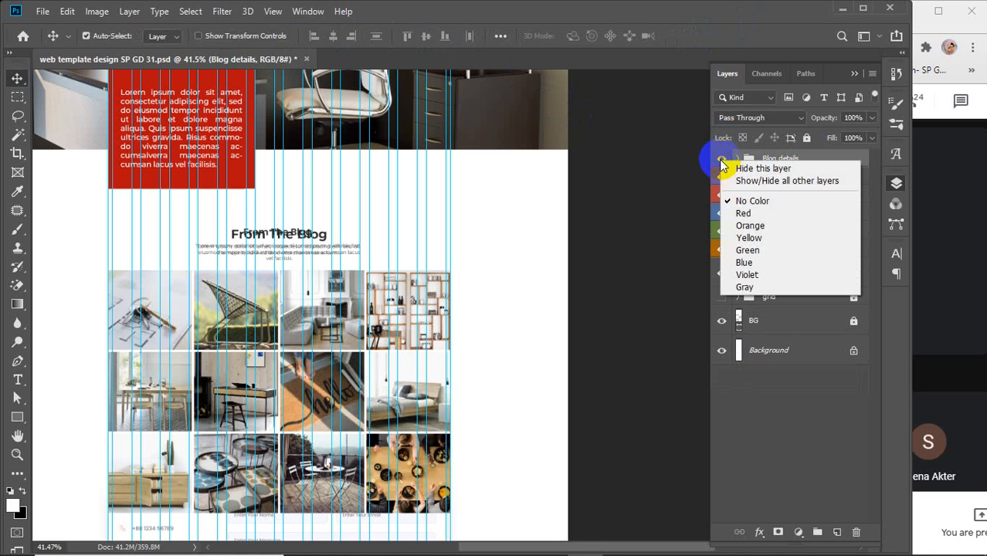
left_click(747, 240)
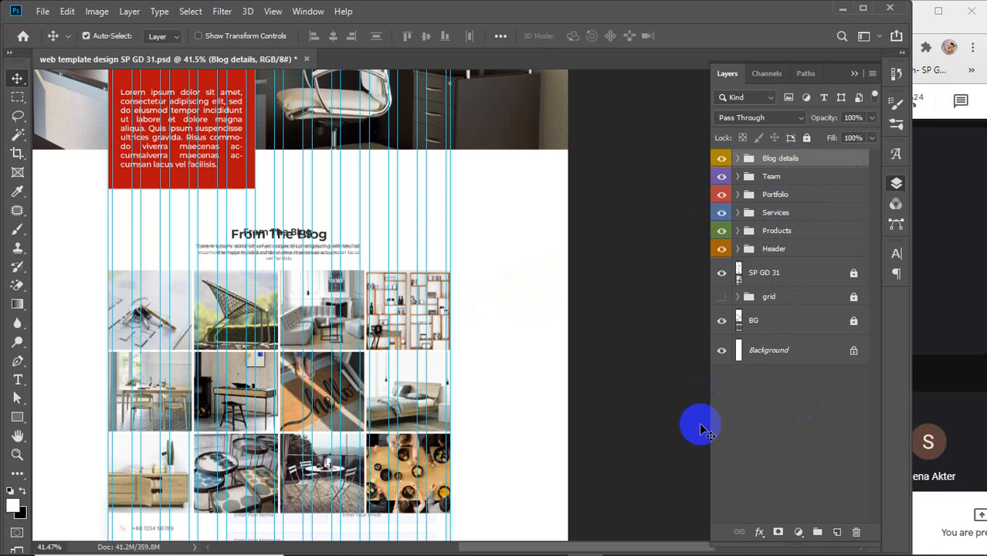
- Draw a full-width rectangle about 1921 by 1123 px from below the photo grid to the bottom edge of the page
scroll(478, 440, "down", 5)
scroll(476, 439, "down", 5)
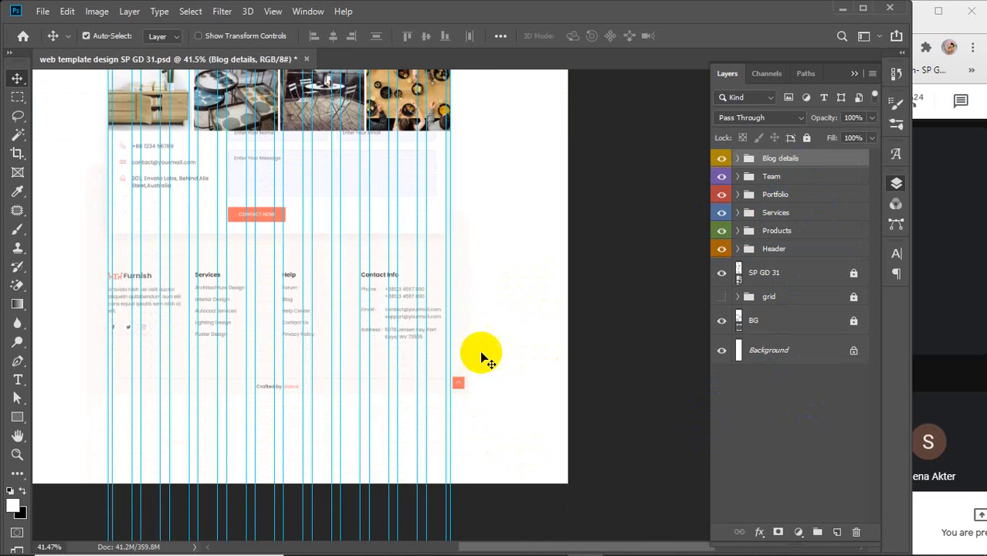
left_click_drag(445, 320, 556, 320)
left_click(800, 431)
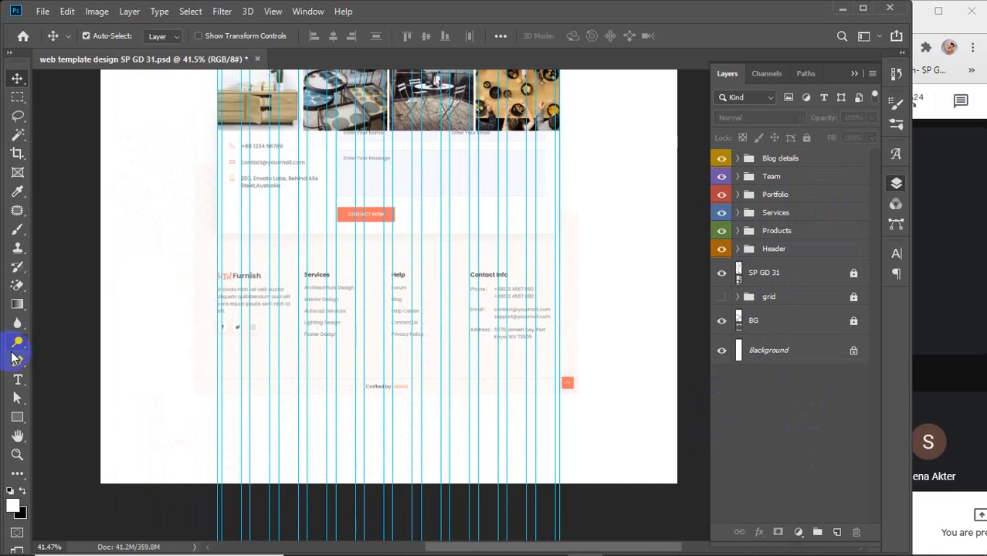
left_click(17, 417)
left_click(77, 424)
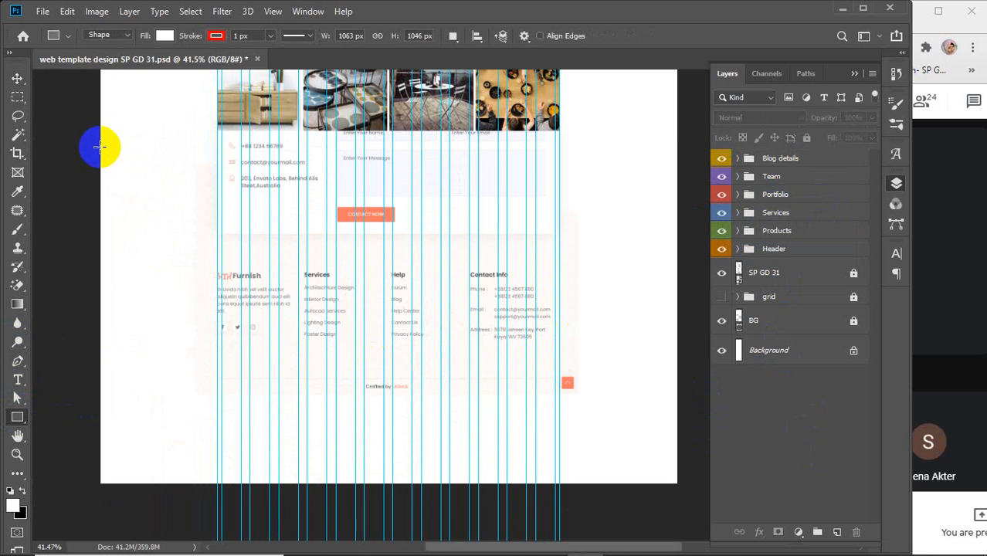
left_click_drag(99, 146, 676, 484)
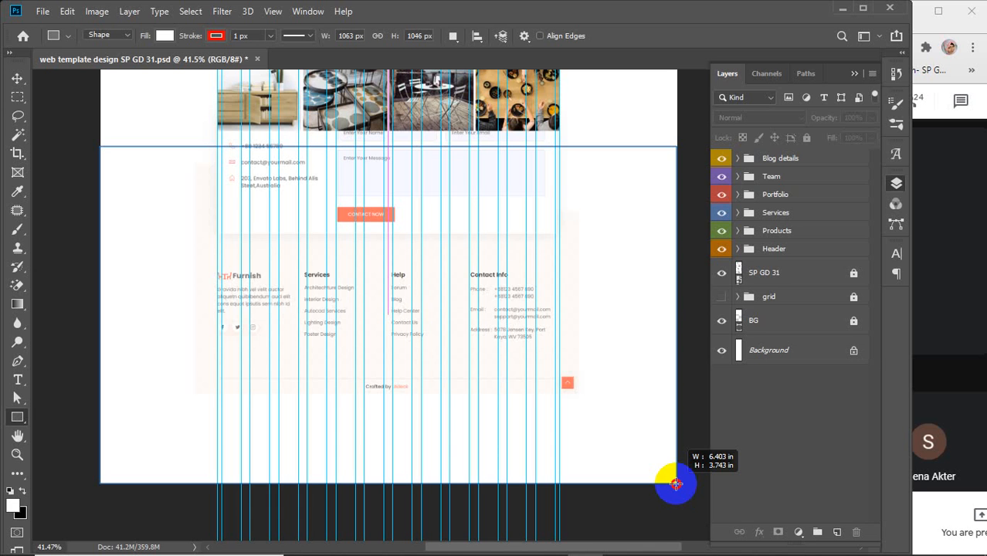
left_click_drag(676, 483, 676, 483)
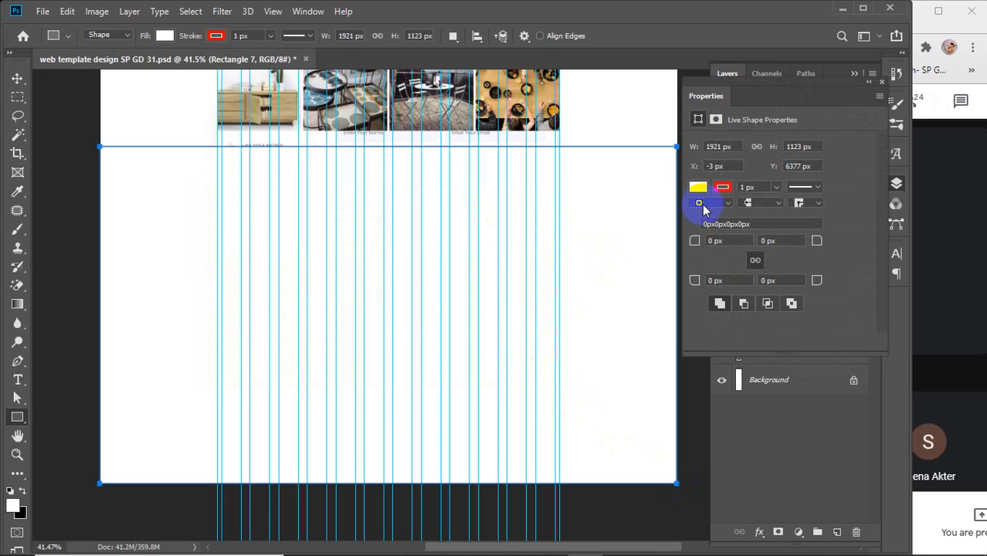
- Remove the rectangle's stroke and fill it with a very dark red
left_click(722, 189)
left_click(707, 216)
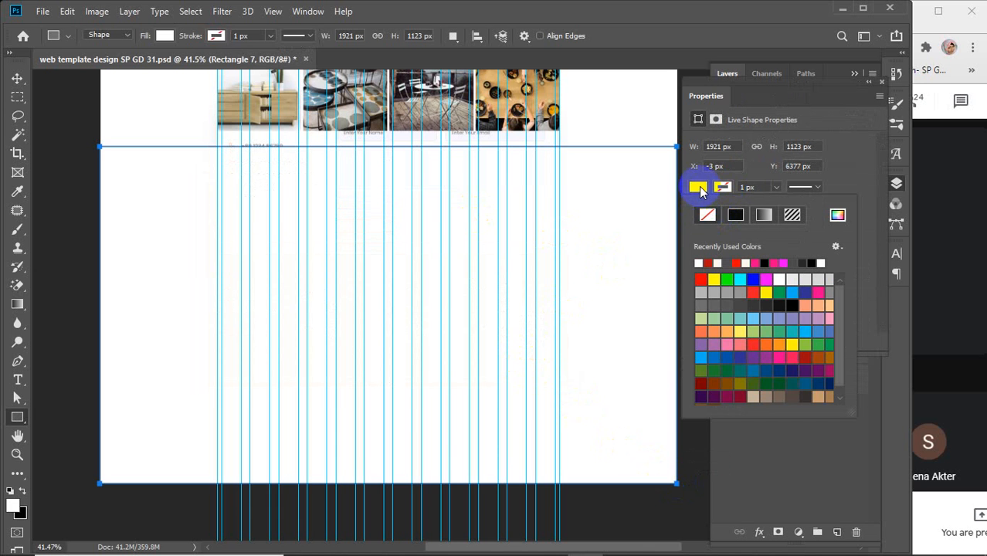
left_click(717, 264)
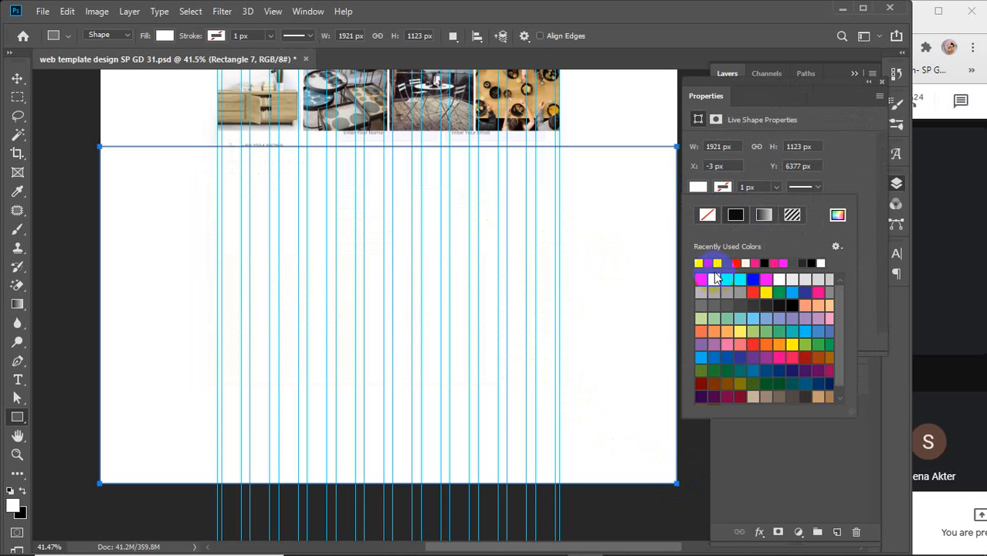
left_click(710, 264)
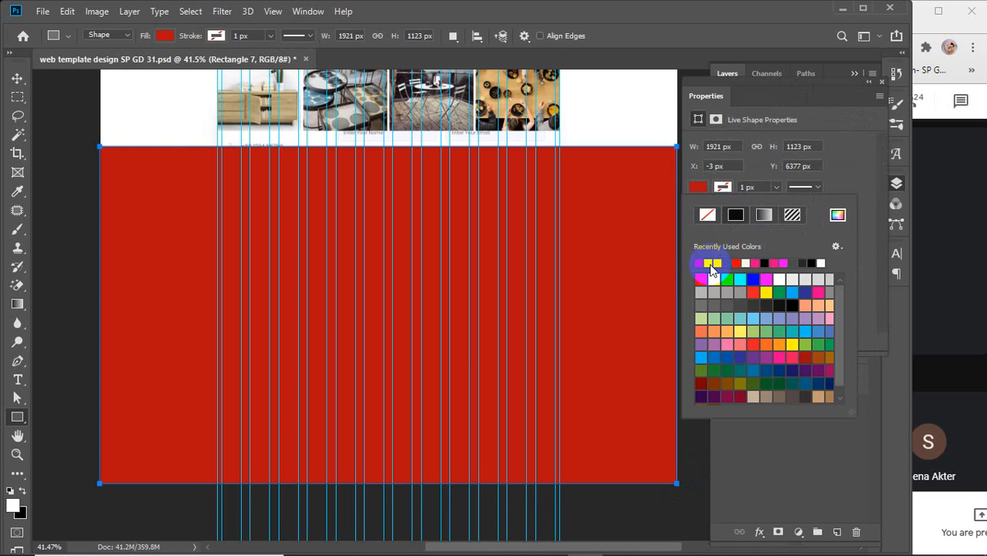
left_click(838, 214)
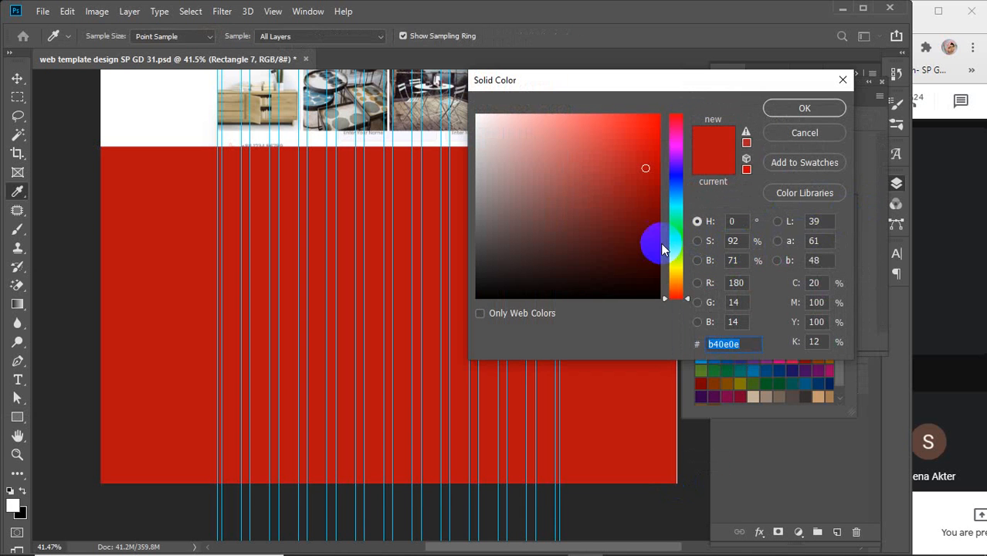
left_click(657, 246)
left_click(778, 110)
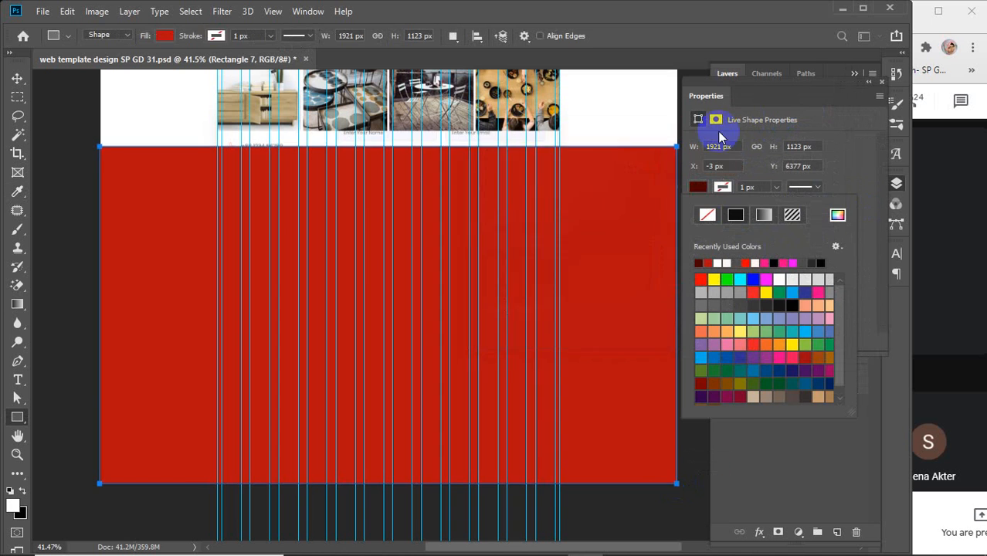
key("v")
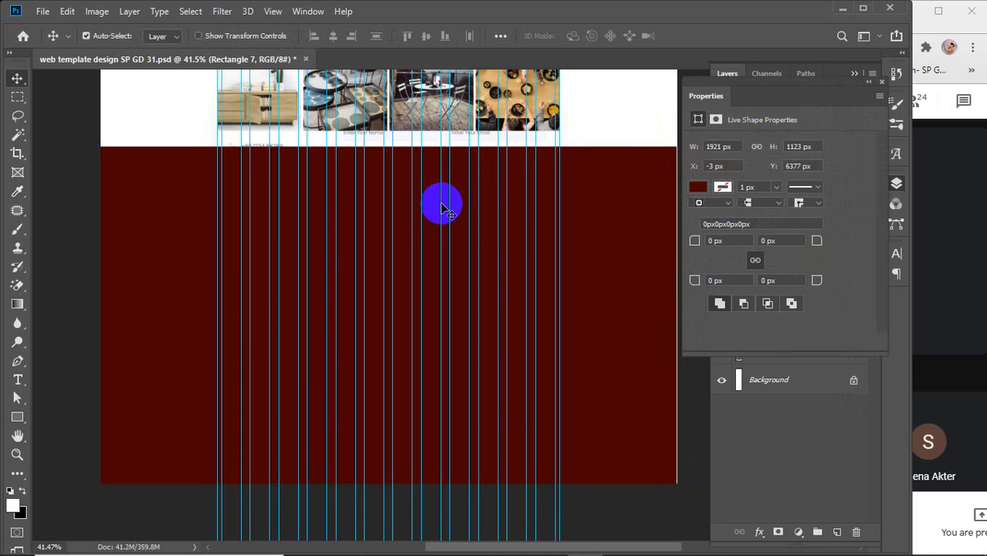
- Lower the dark red rectangle's upper edge to reduce its height to 94.92%, leaving more white space below the photo grid
key("ctrl+t")
left_click_drag(388, 146, 383, 343)
scroll(395, 199, "down", 2)
left_click(697, 36)
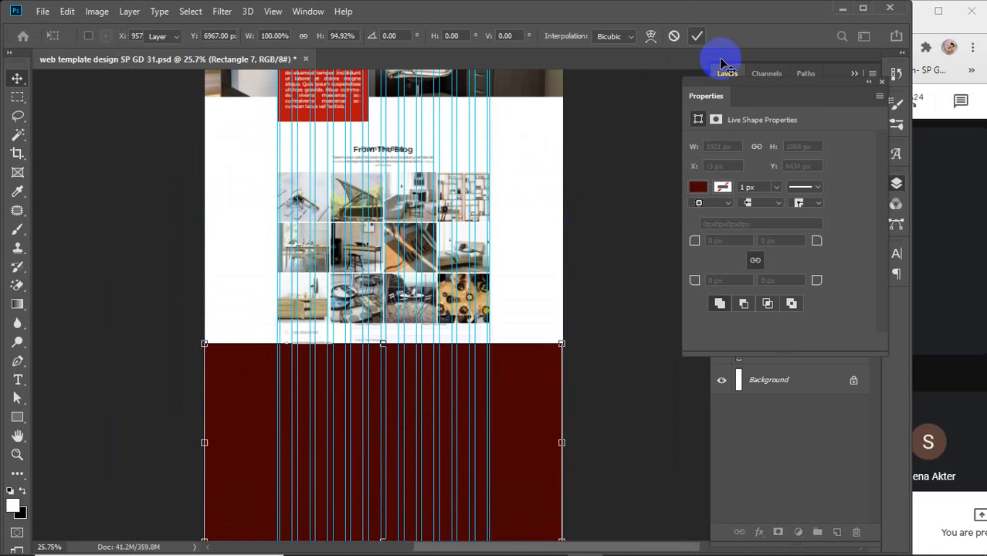
left_click(881, 85)
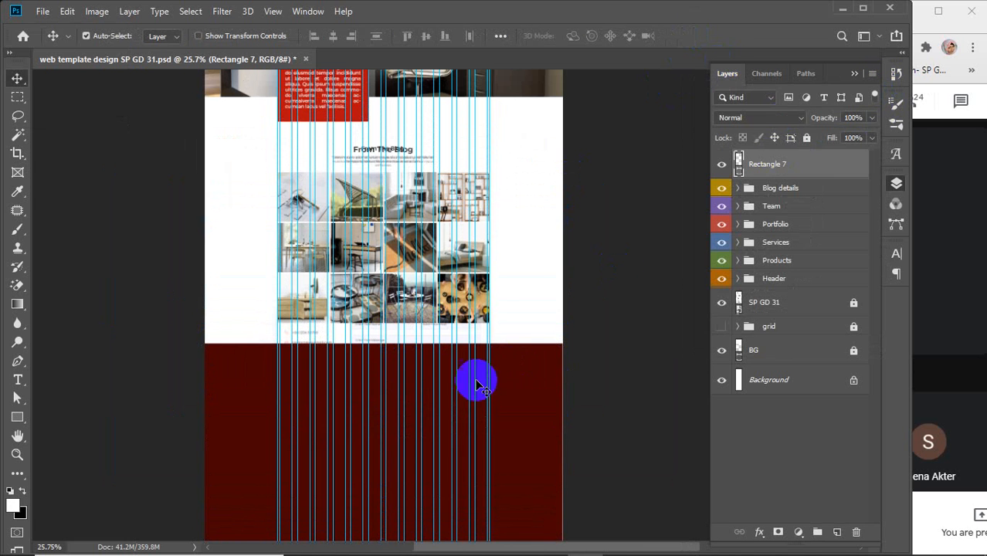
- Add the white Montserrat Bold heading "Get in Touch" on the dark red rectangle
scroll(456, 390, "down", 2)
scroll(409, 396, "up", 2)
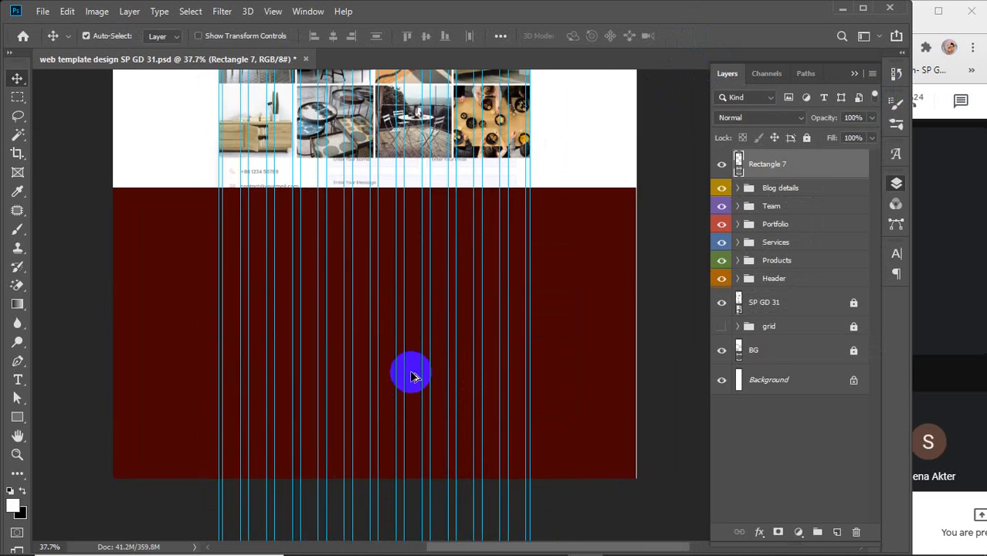
left_click(17, 386)
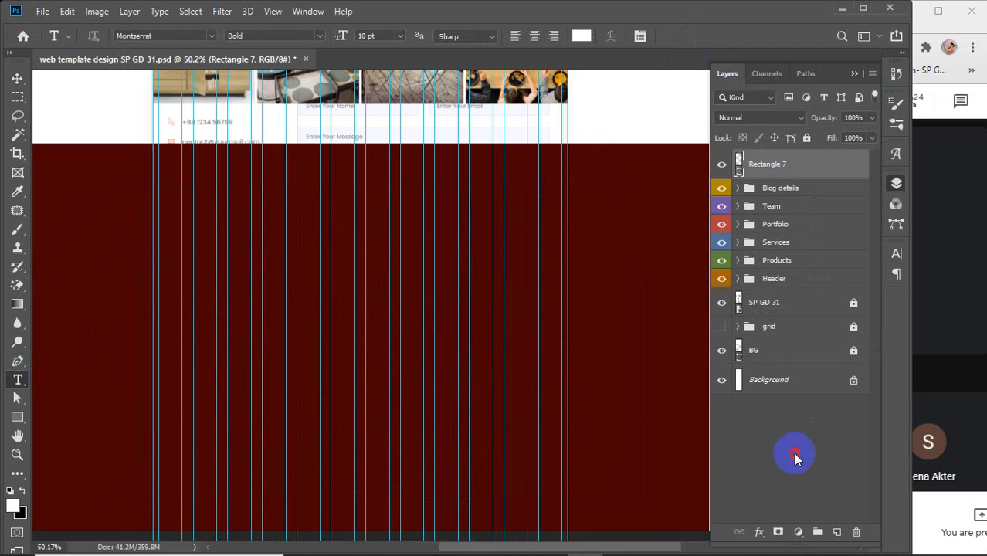
left_click(323, 265)
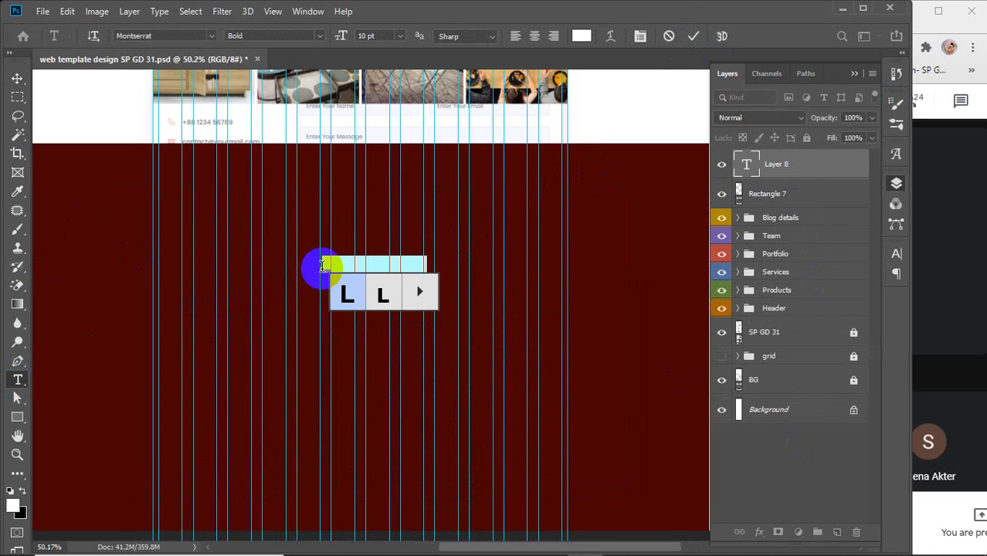
key("BackSpace")
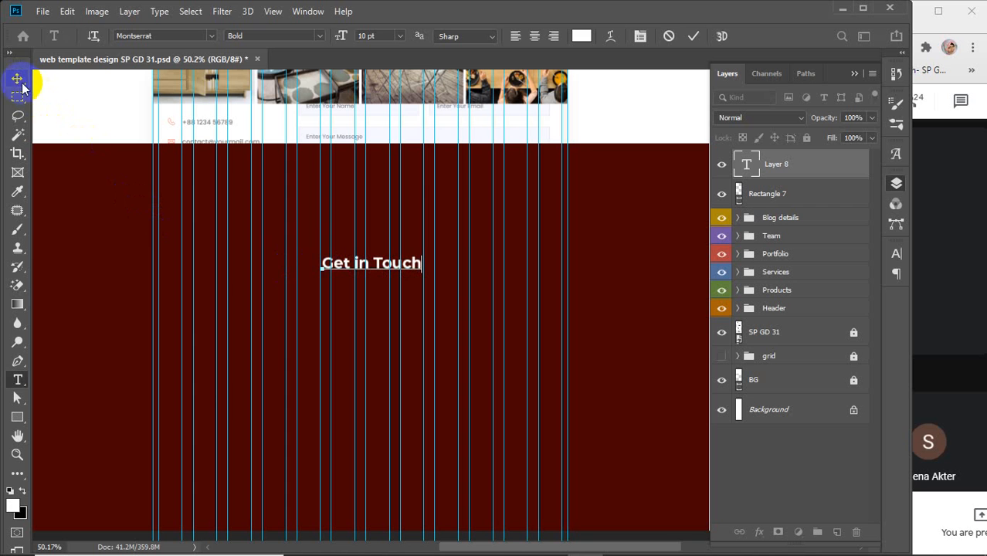
- Set the font size of the "Get in Touch" heading to 12 pt
left_click_drag(423, 264, 269, 264)
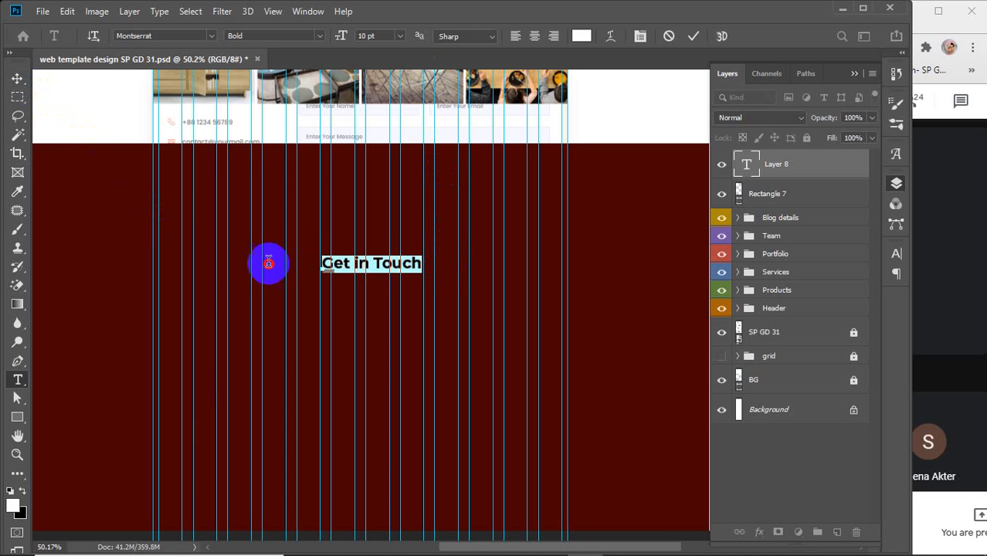
left_click(386, 35)
key("Up")
key("Up")
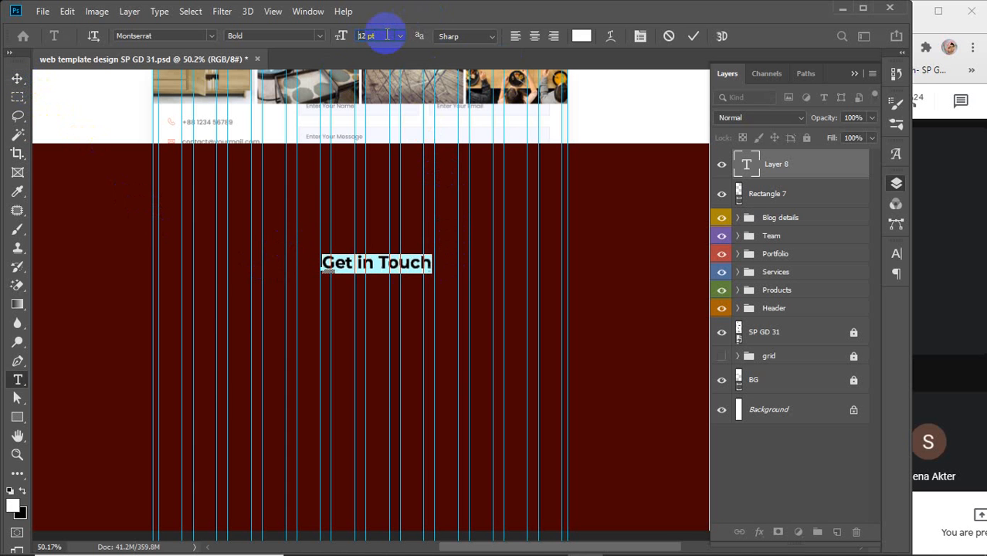
left_click(694, 36)
key("v")
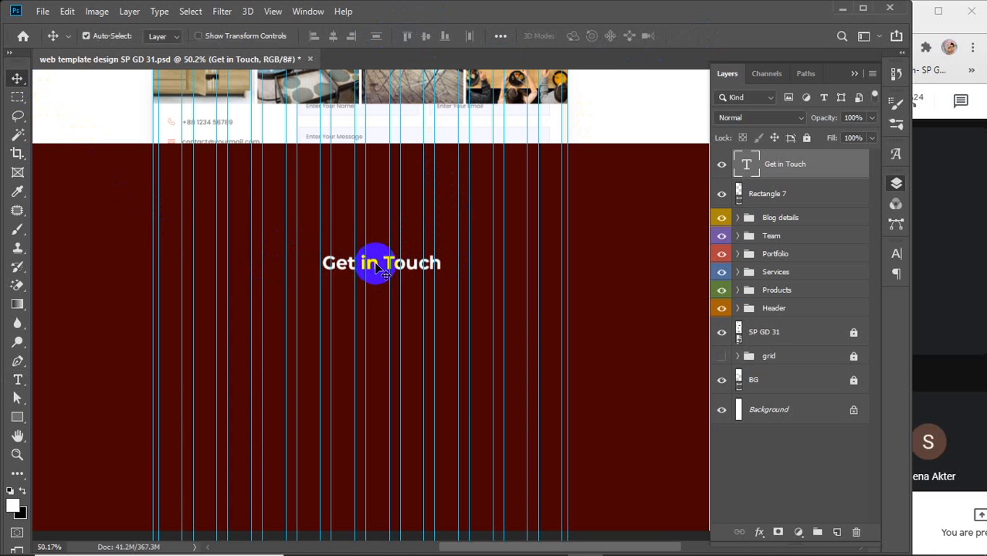
- Center the "Get in Touch" heading horizontally on the dark red rectangle and move it up near the rectangle's upper edge
left_click_drag(377, 265, 376, 244)
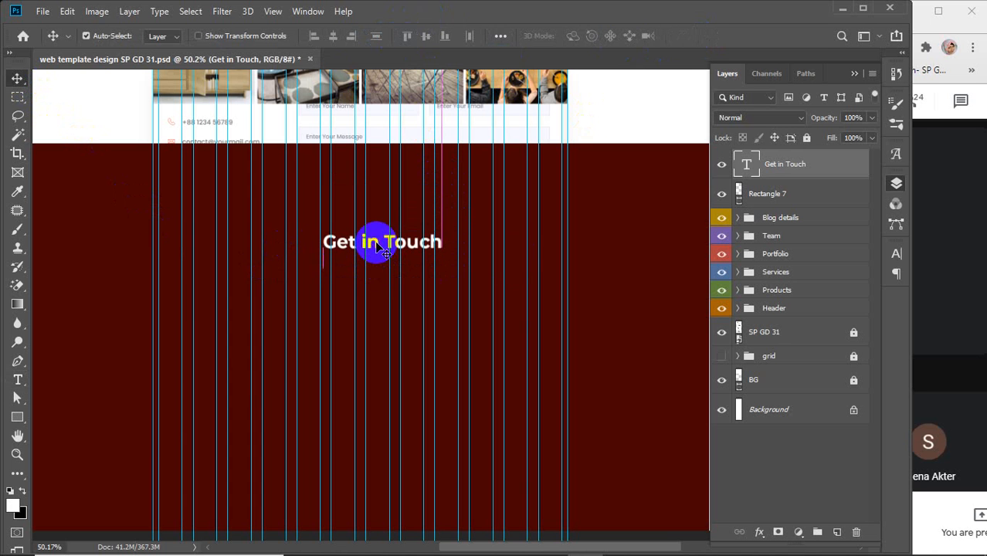
left_click(795, 194, "shift")
left_click(333, 36)
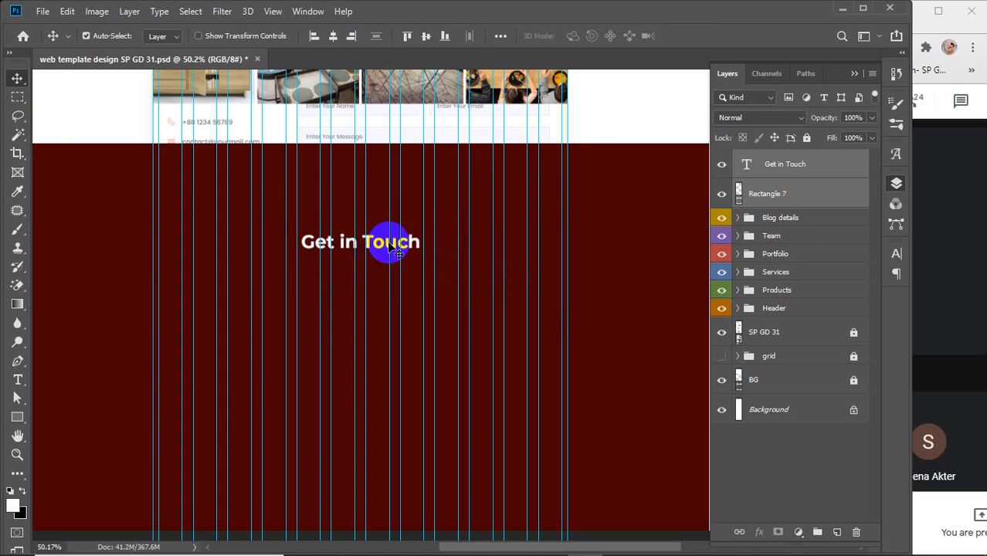
left_click(765, 461)
left_click(794, 165)
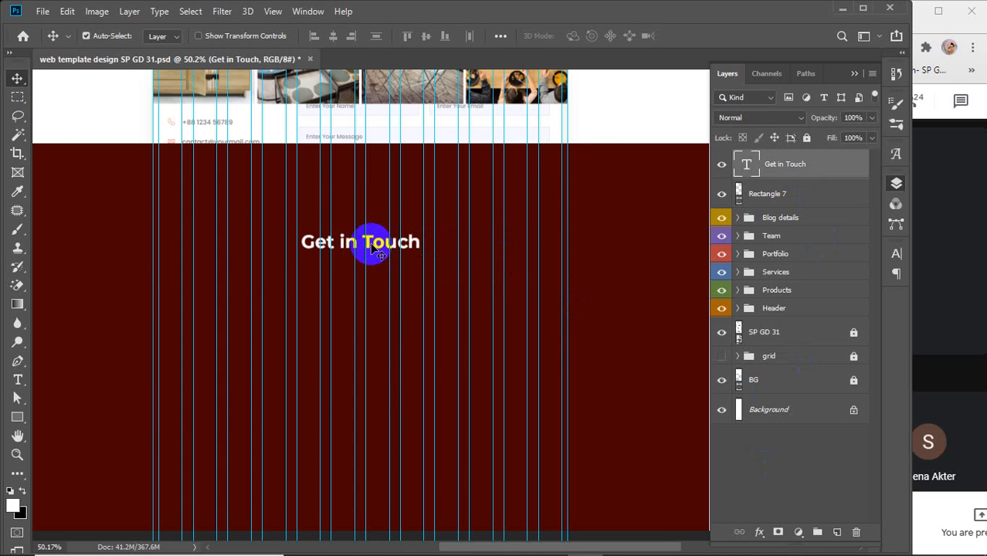
left_click_drag(376, 246, 377, 196)
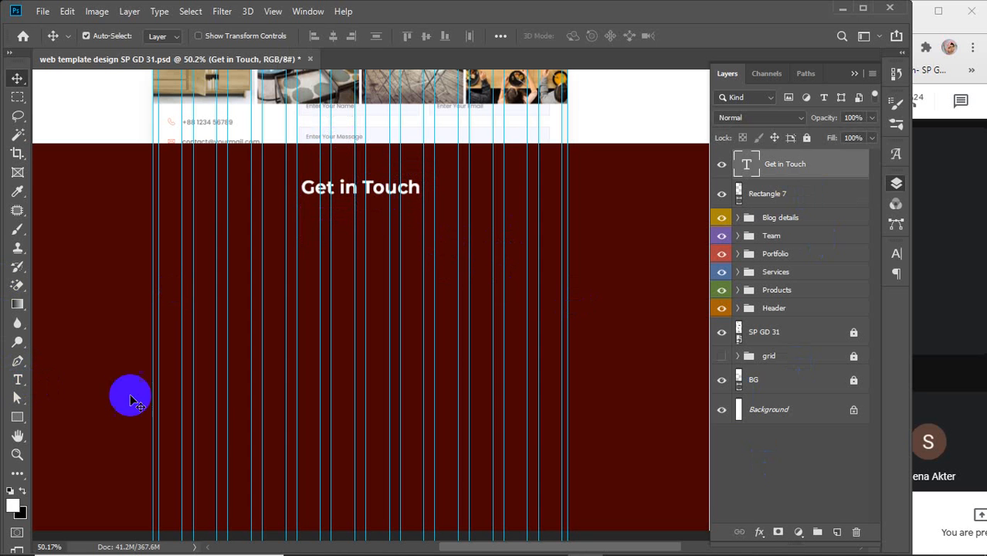
- Add a white Montserrat Regular 7 pt Lorem ipsum paragraph in a text box about 2.44 × 0.35 in below the "Get in Touch" heading
left_click(767, 473)
left_click(12, 382)
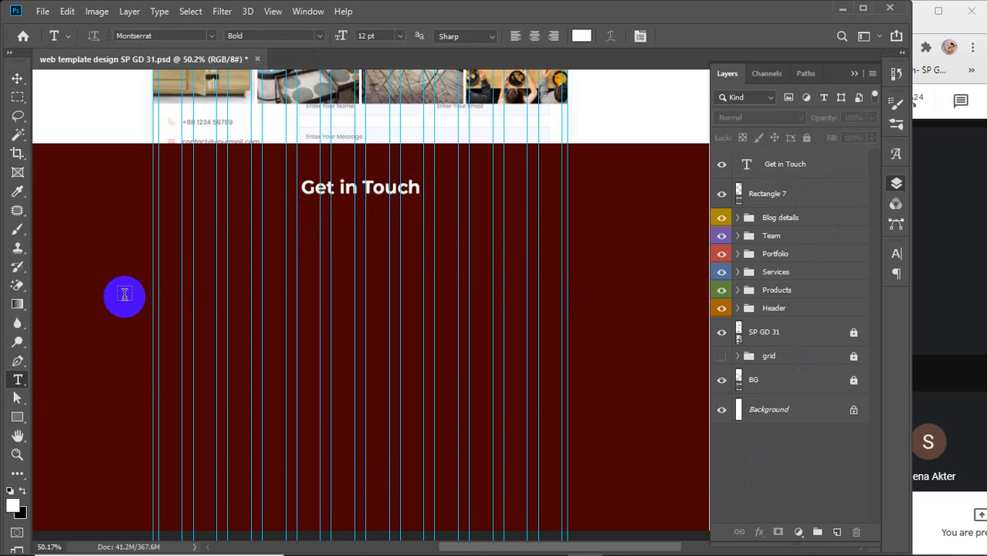
left_click(306, 35)
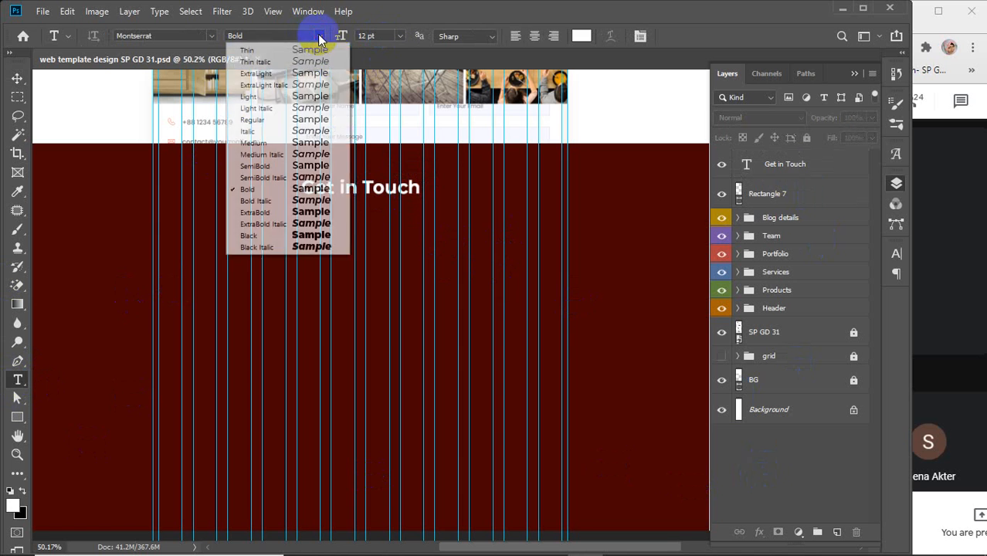
left_click(286, 119)
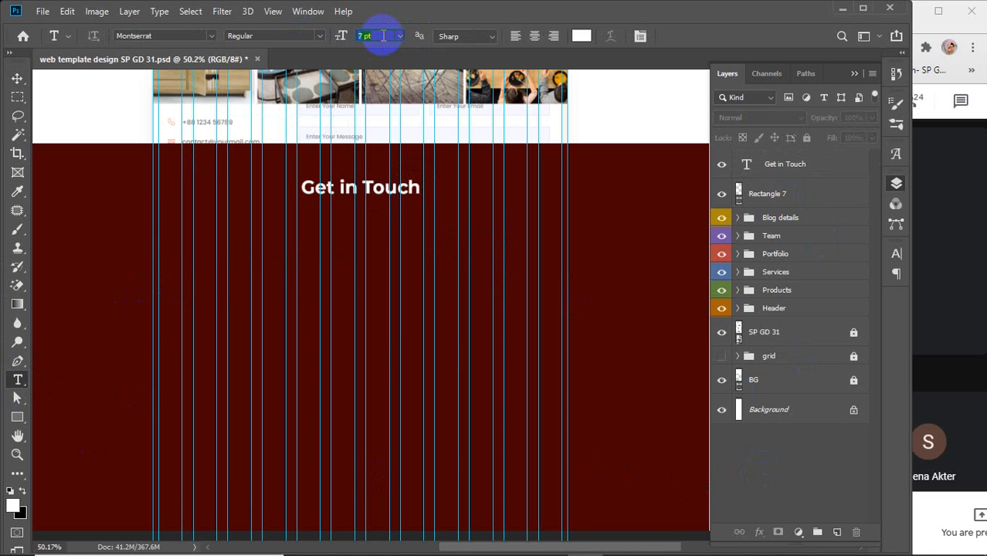
left_click_drag(226, 213, 489, 250)
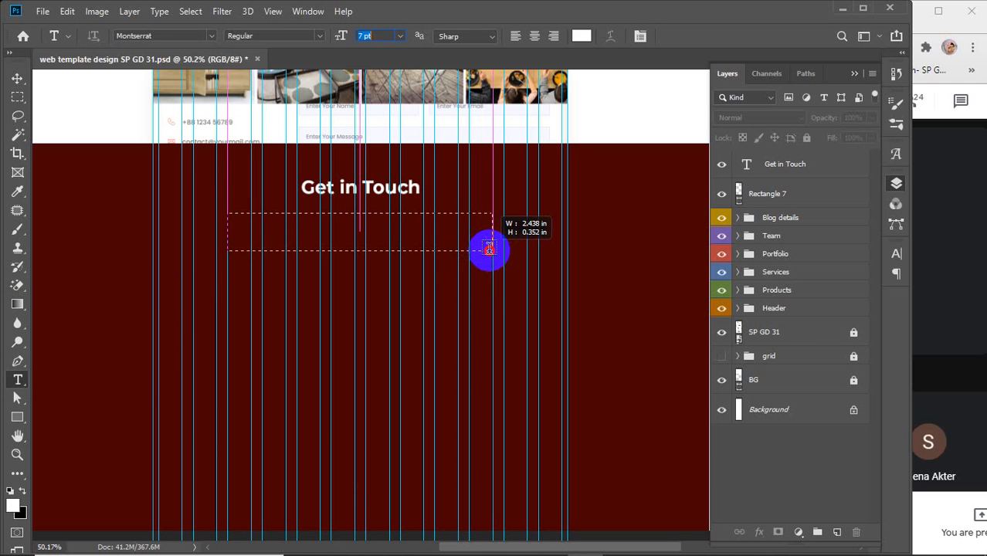
left_click_drag(489, 249, 487, 250)
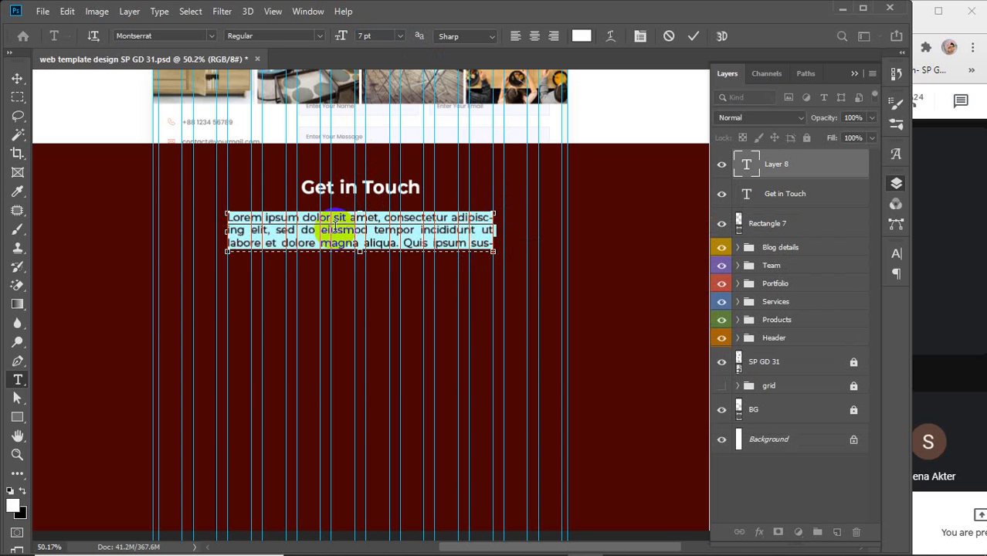
left_click_drag(334, 229, 441, 254)
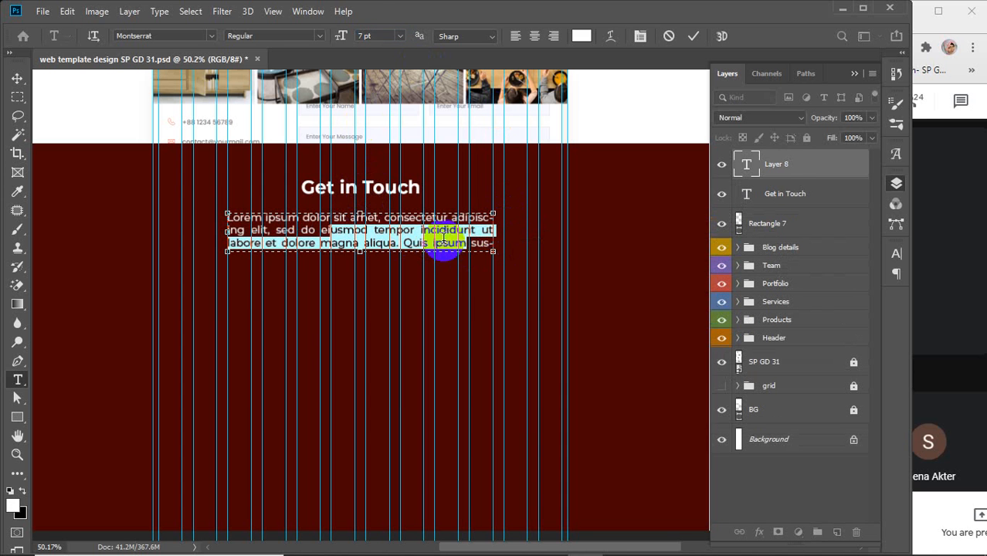
left_click(777, 164)
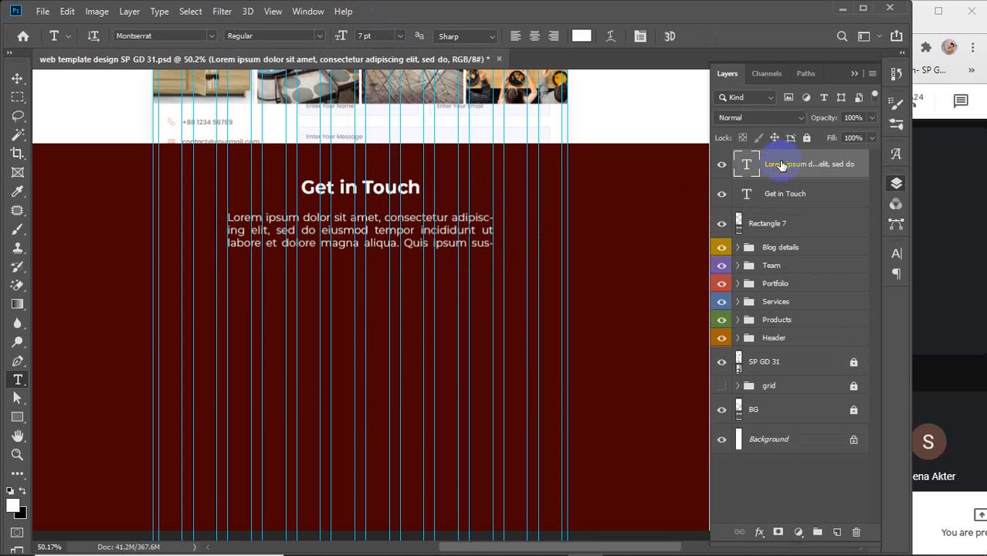
- Set the Lorem ipsum paragraph's font size to 4 pt and move it up closer to the "Get in Touch" heading
left_click(379, 38)
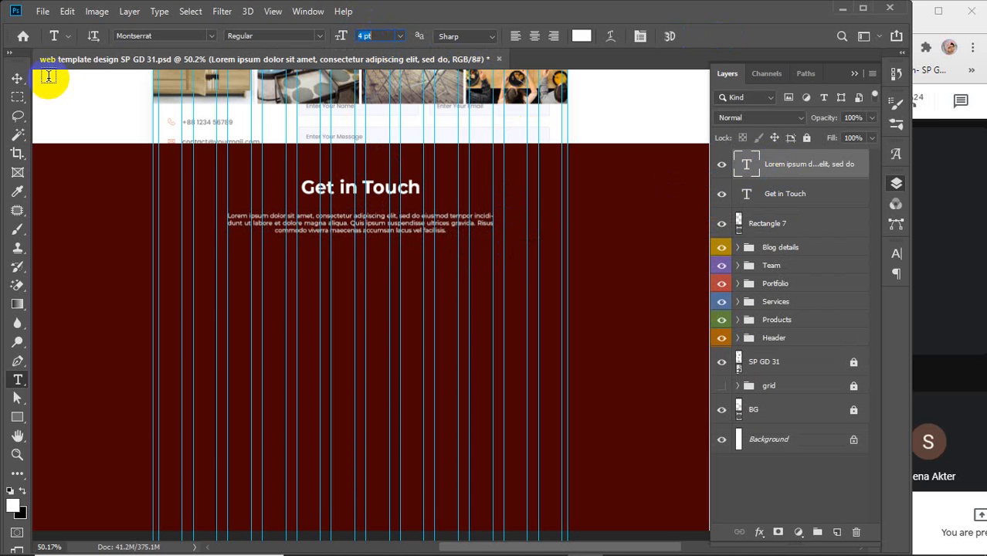
left_click(17, 78)
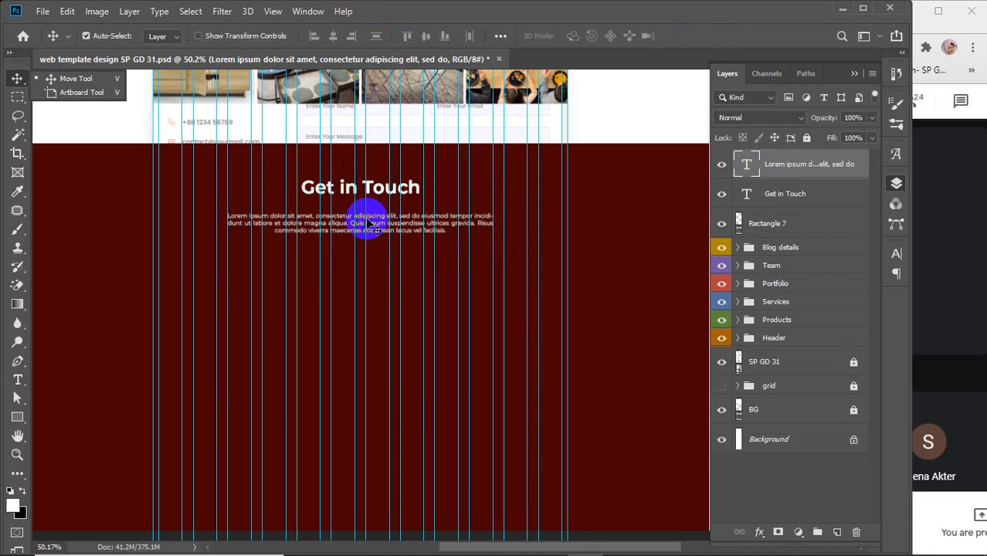
left_click_drag(363, 223, 360, 214)
- Group the Lorem ipsum paragraph with the "Get in Touch" heading and name the group "get in touch"
left_click(798, 203, "shift")
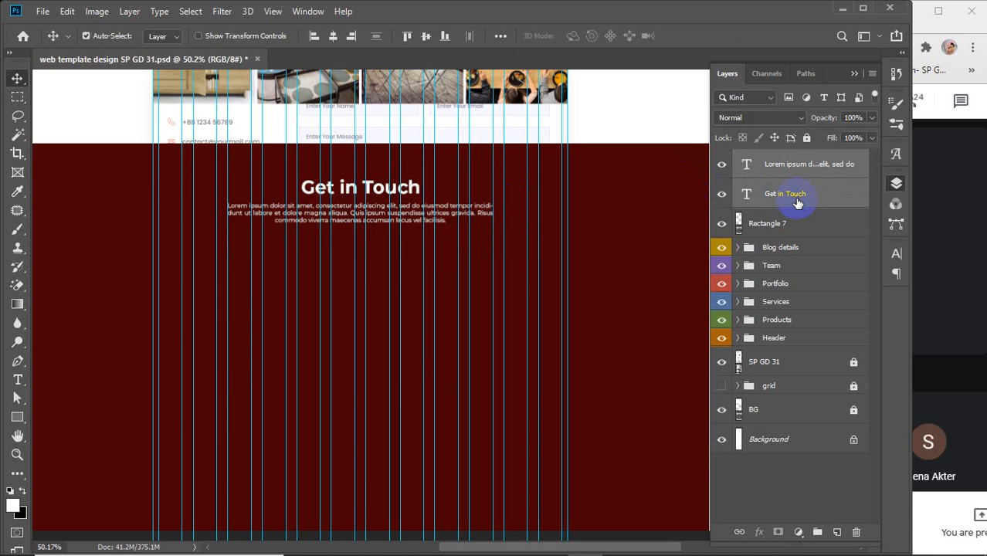
key("ctrl+g")
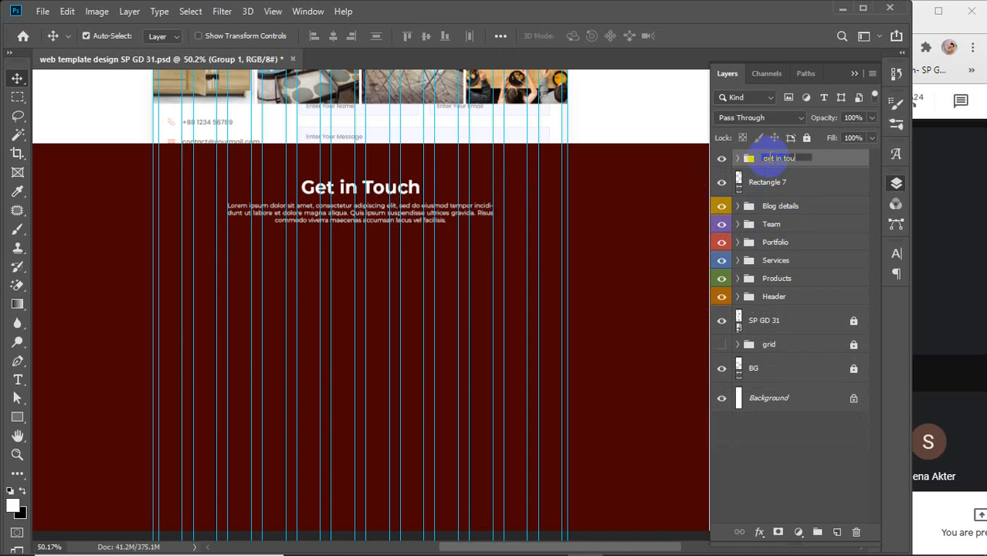
key("Return")
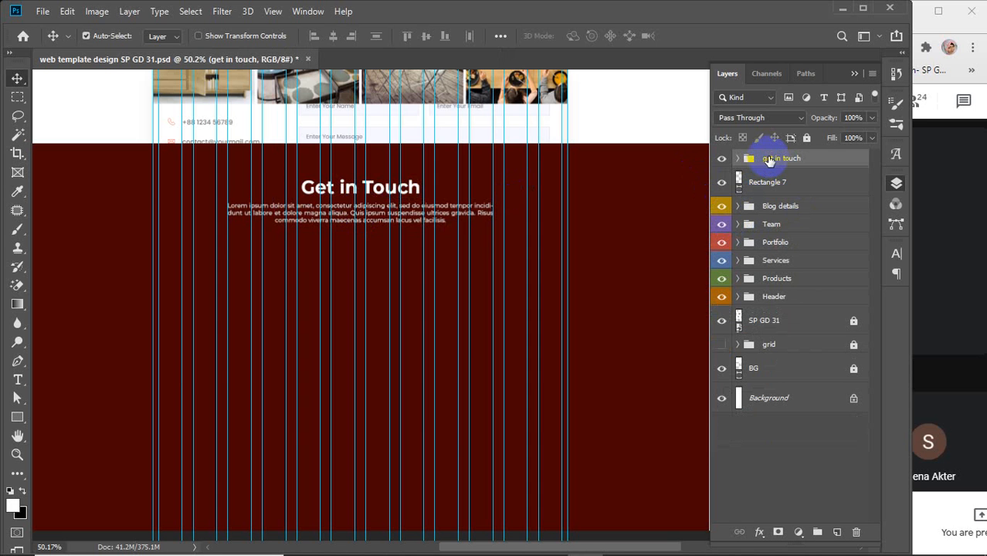
- Draw a telephone custom shape about 62 × 44 px near the lower-left part of the dark red rectangle
scroll(194, 338, "down", 2)
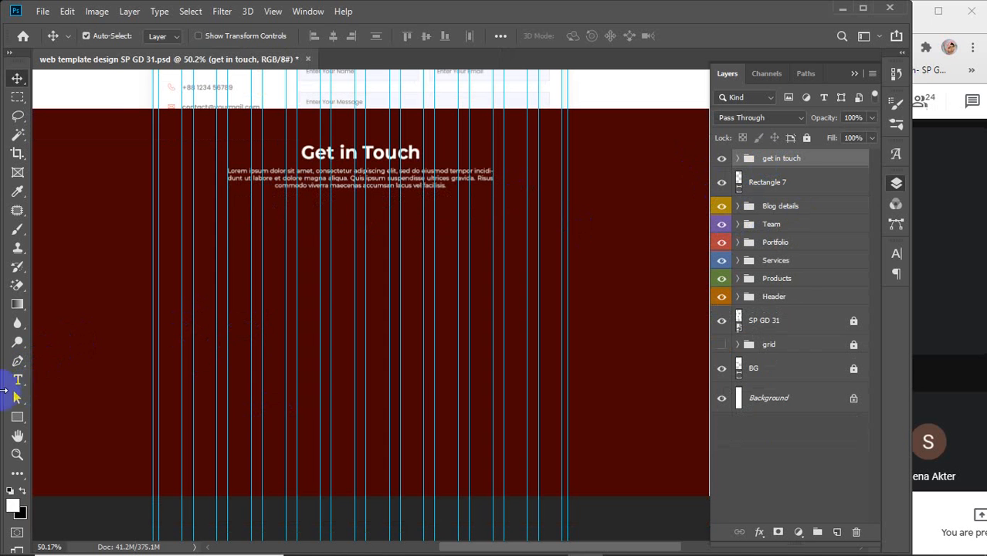
left_click(18, 417)
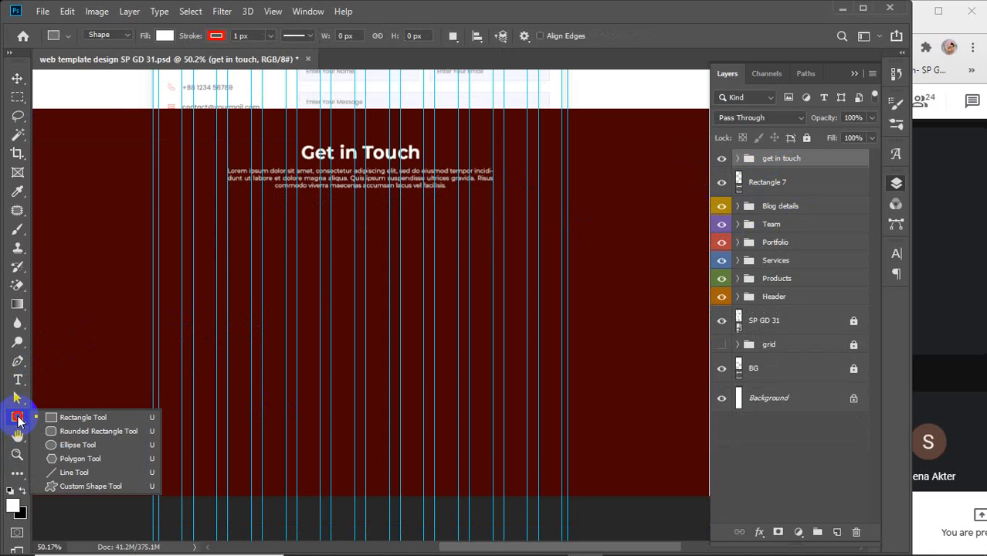
left_click(85, 486)
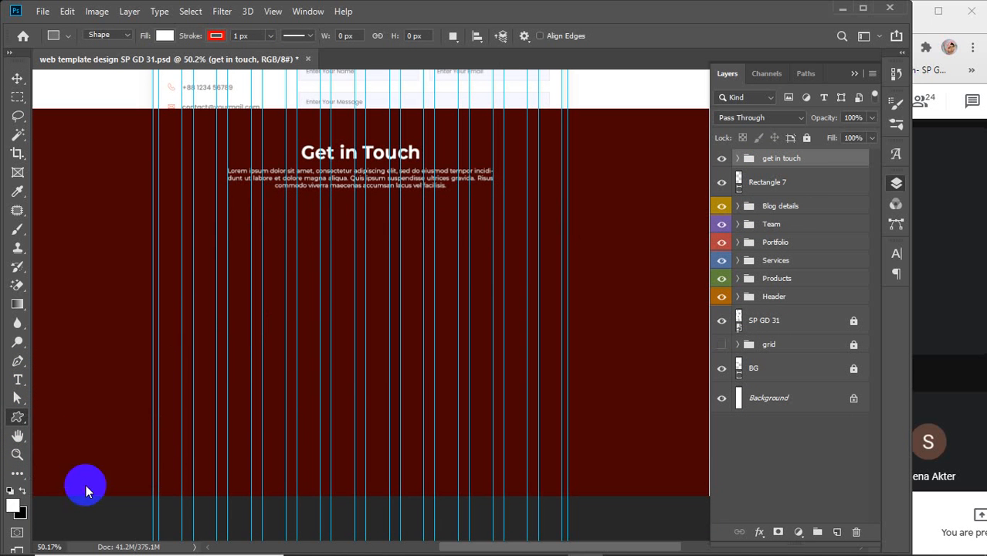
left_click(589, 37)
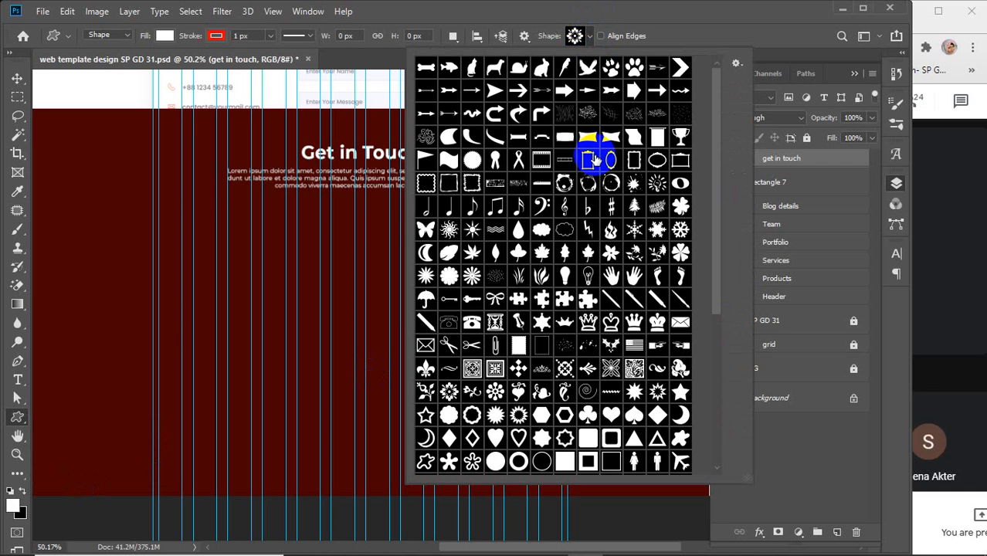
left_click(472, 323)
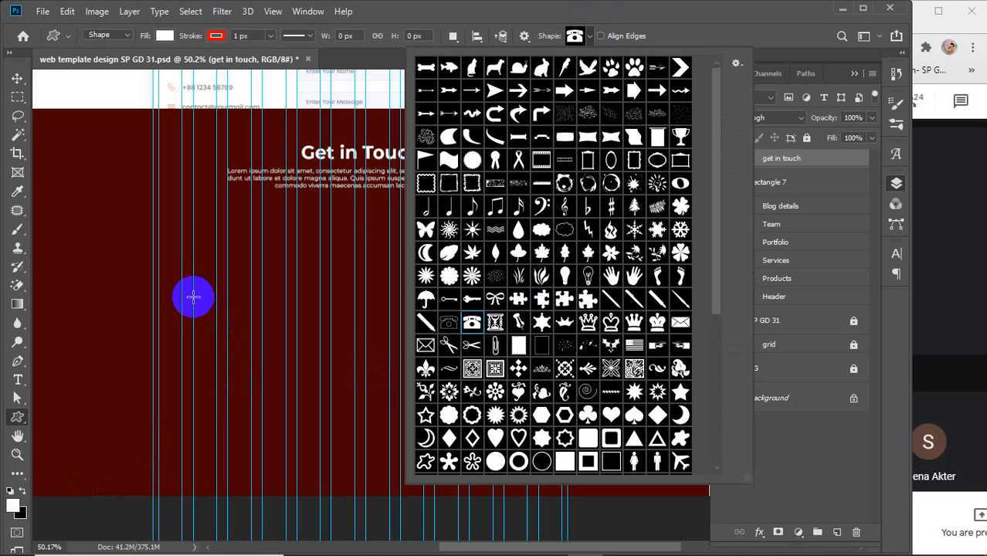
left_click_drag(193, 409, 216, 421)
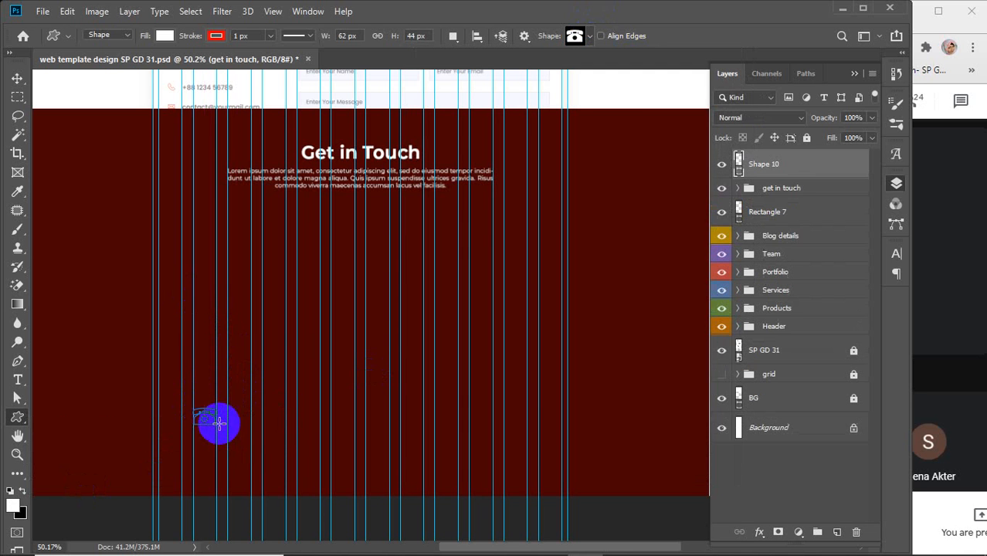
- Draw an envelope custom shape about 65 × 48 px and a globe about 63 × 63 px in a row to the right of the telephone
left_click(577, 35)
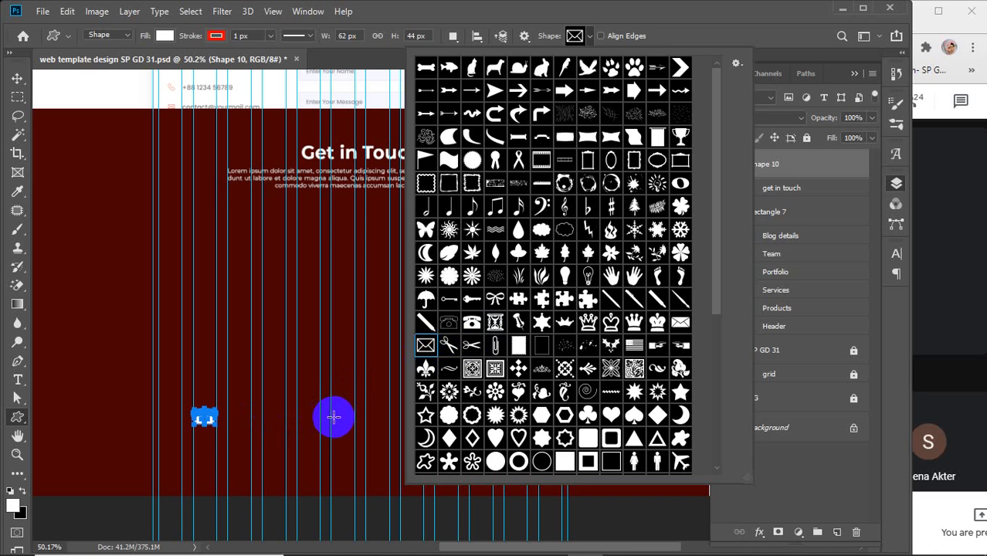
left_click_drag(331, 417, 356, 433)
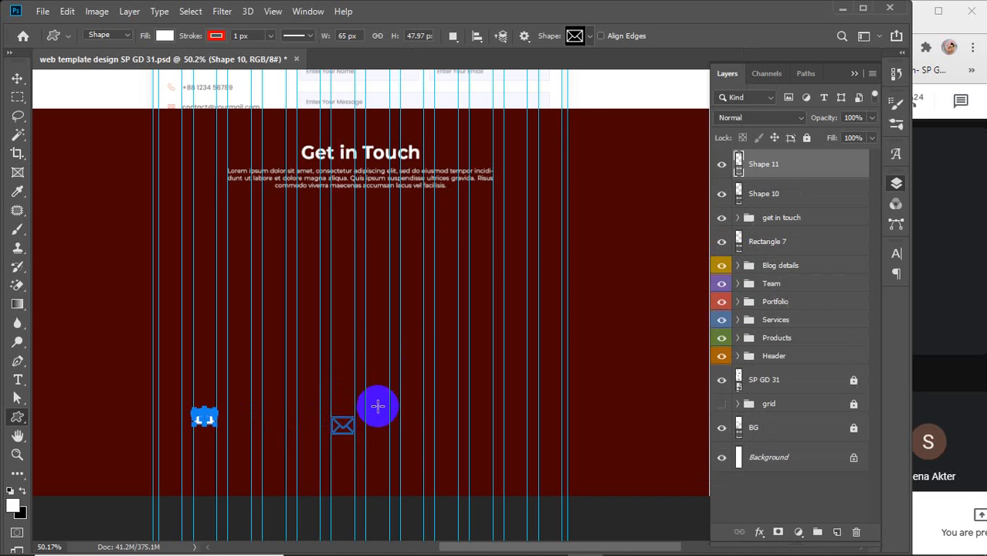
left_click(577, 35)
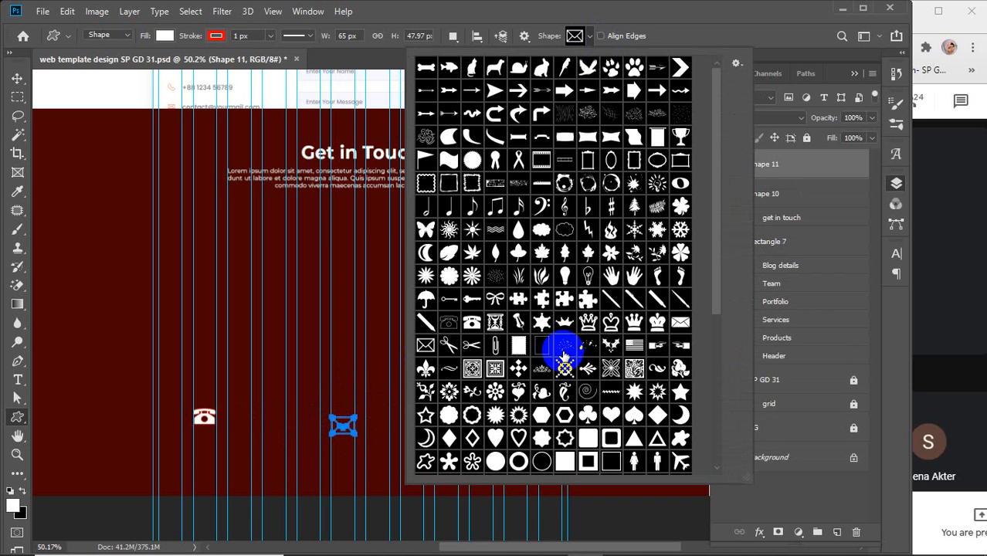
scroll(564, 356, "down", 5)
left_click(495, 415)
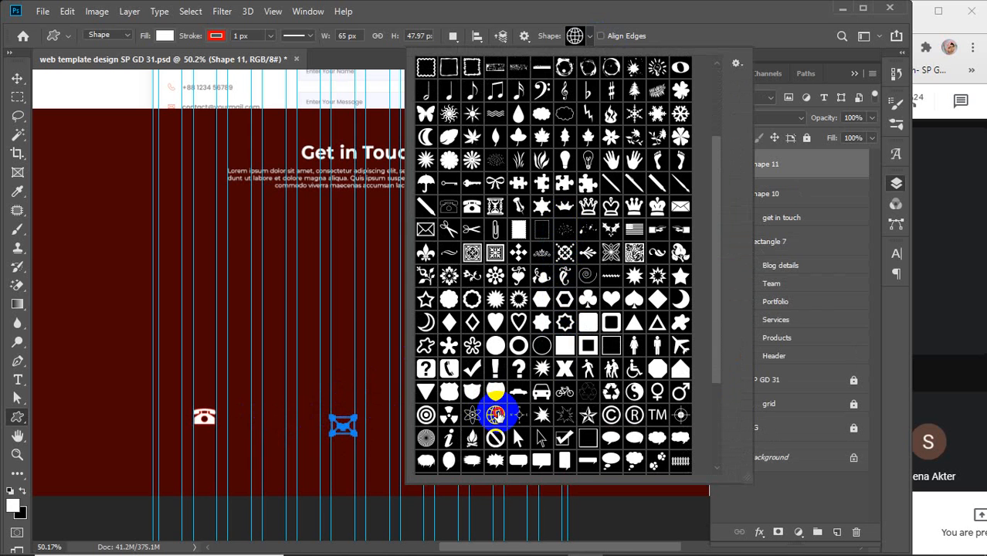
left_click(585, 37)
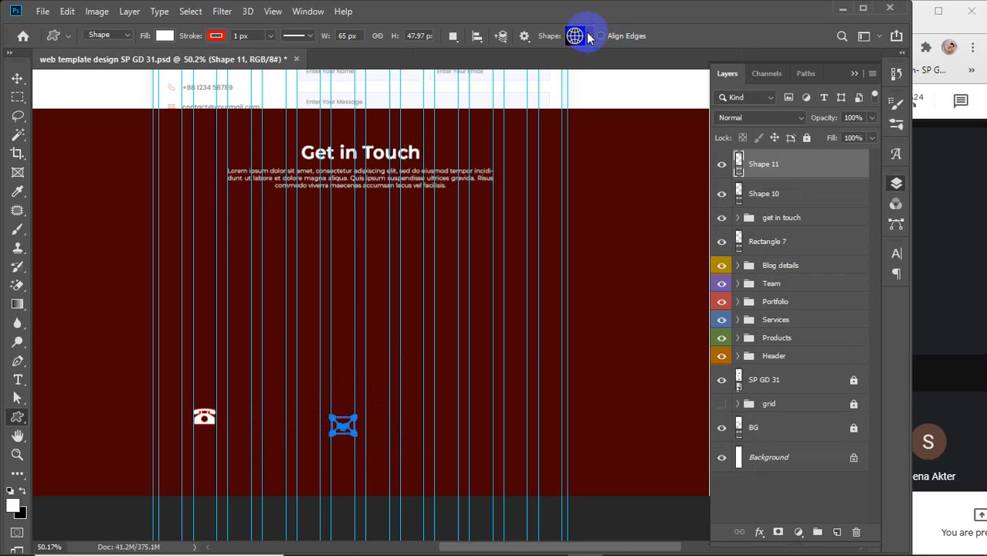
left_click_drag(436, 418, 465, 441)
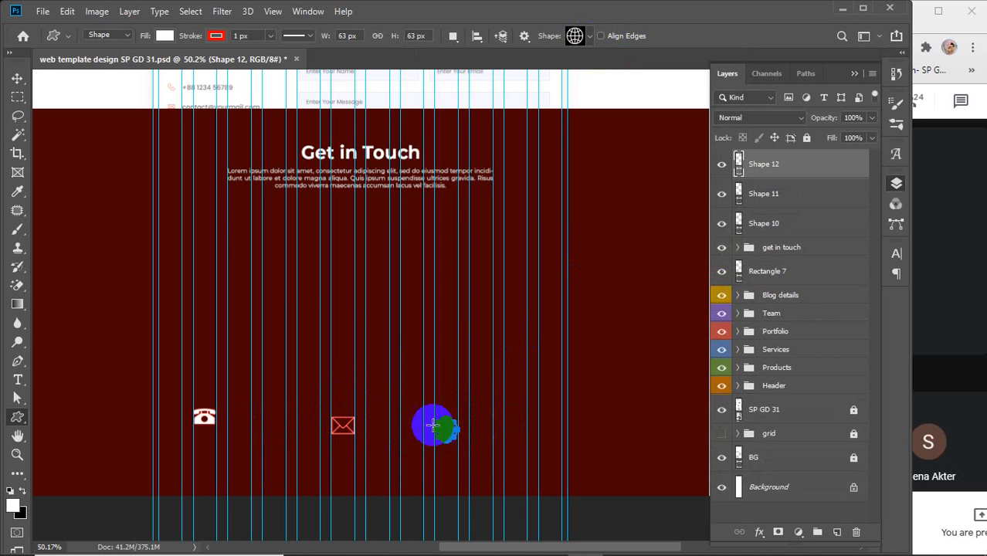
- Draw a white bullseye custom shape to the right of the globe icon, on the globe's shape layer
left_click(576, 35)
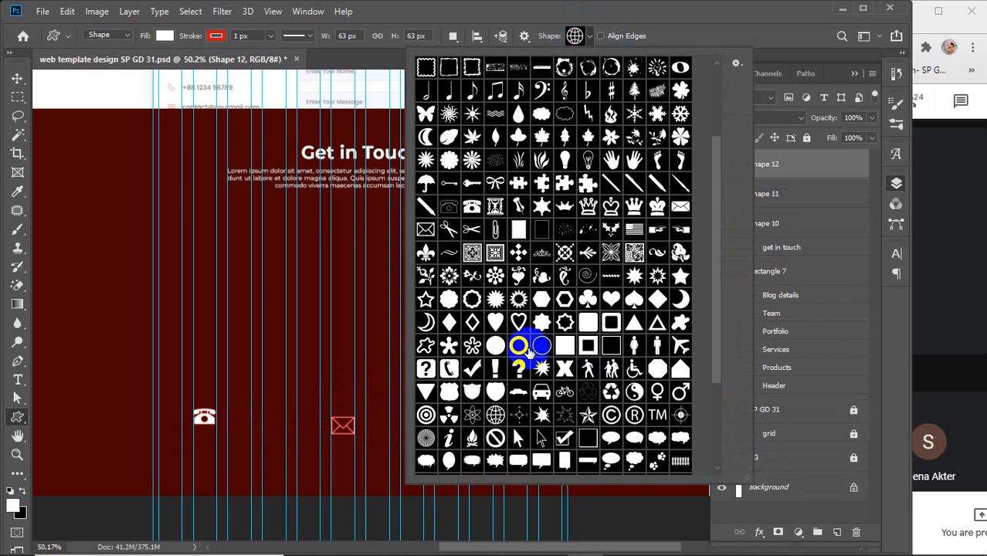
scroll(543, 354, "down", 2)
scroll(543, 368, "down", 4)
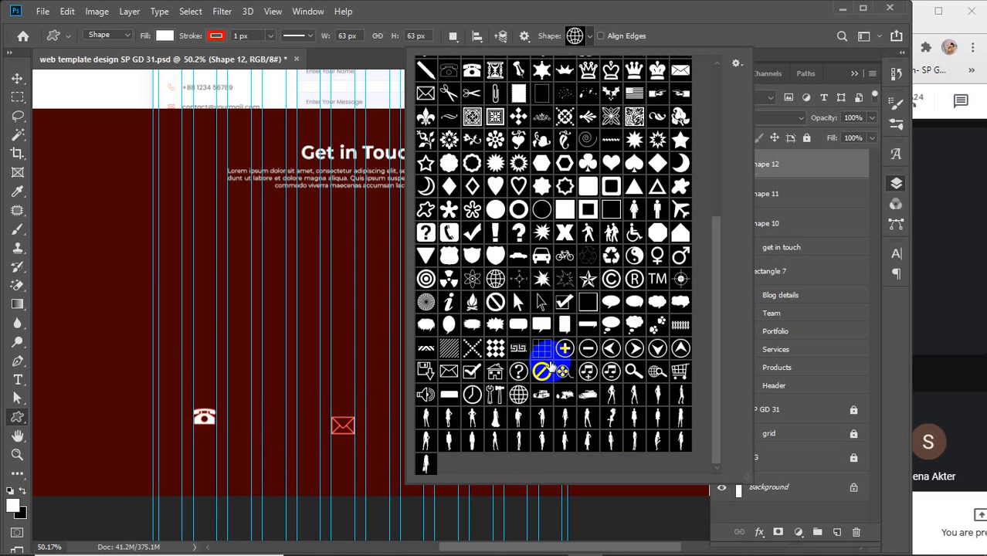
scroll(550, 369, "up", 4)
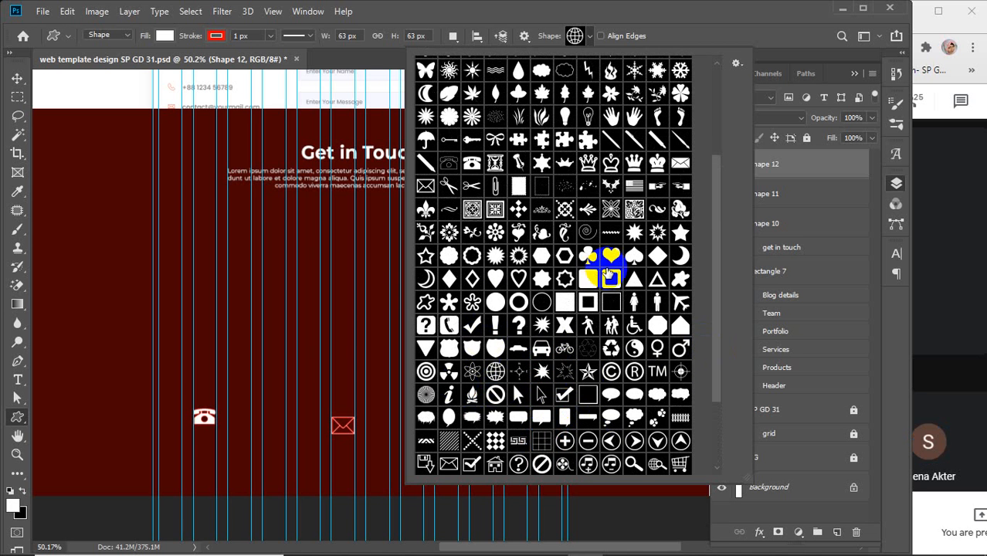
scroll(607, 267, "up", 3)
scroll(610, 268, "up", 4)
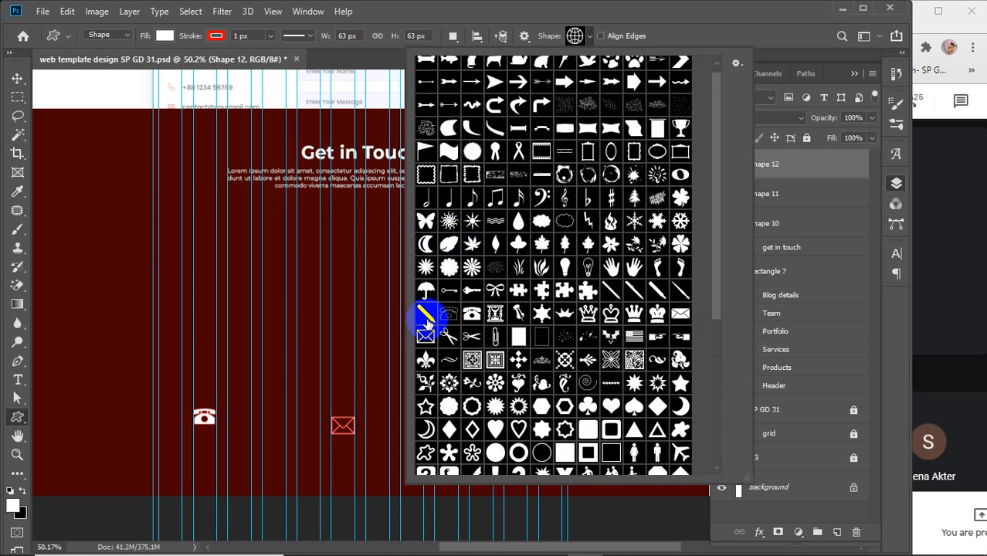
scroll(566, 393, "down", 3)
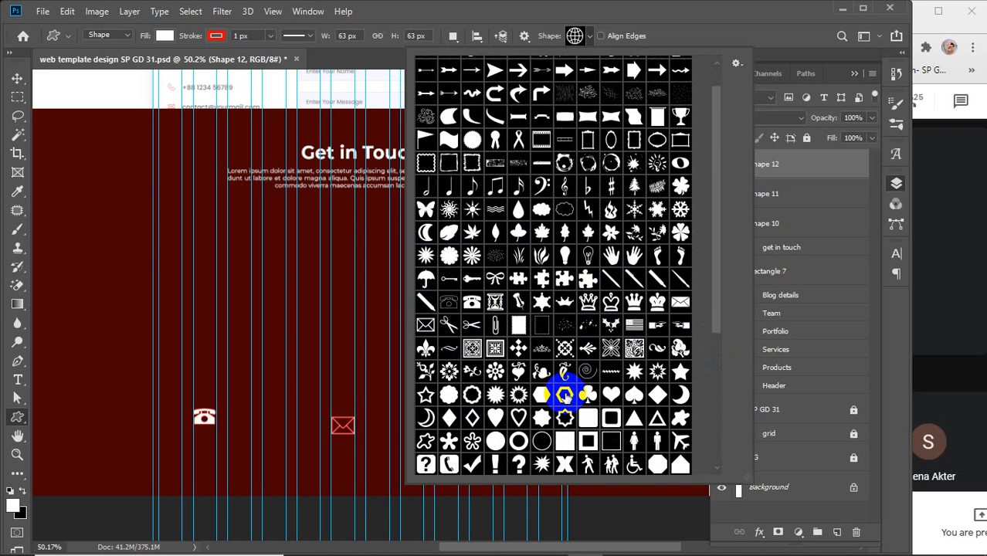
scroll(566, 401, "down", 8)
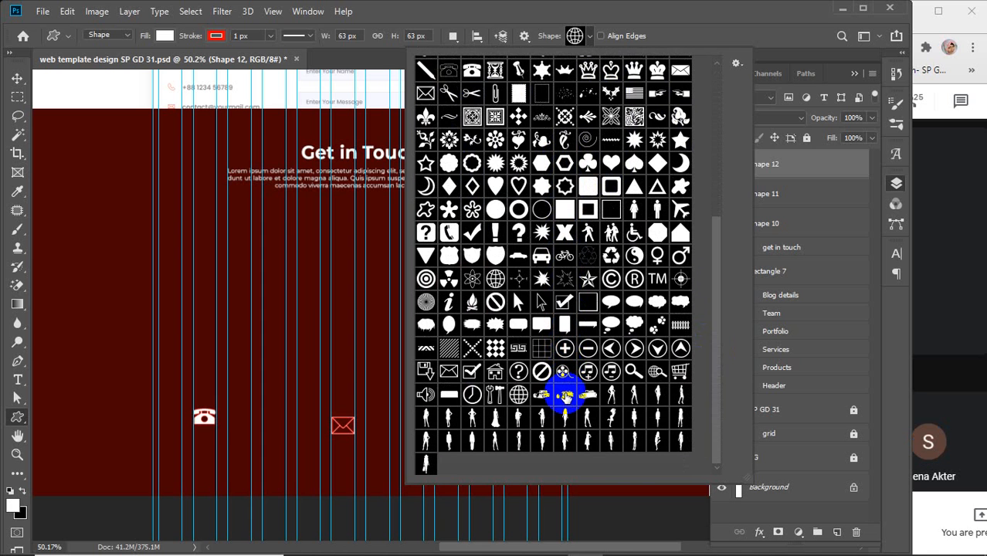
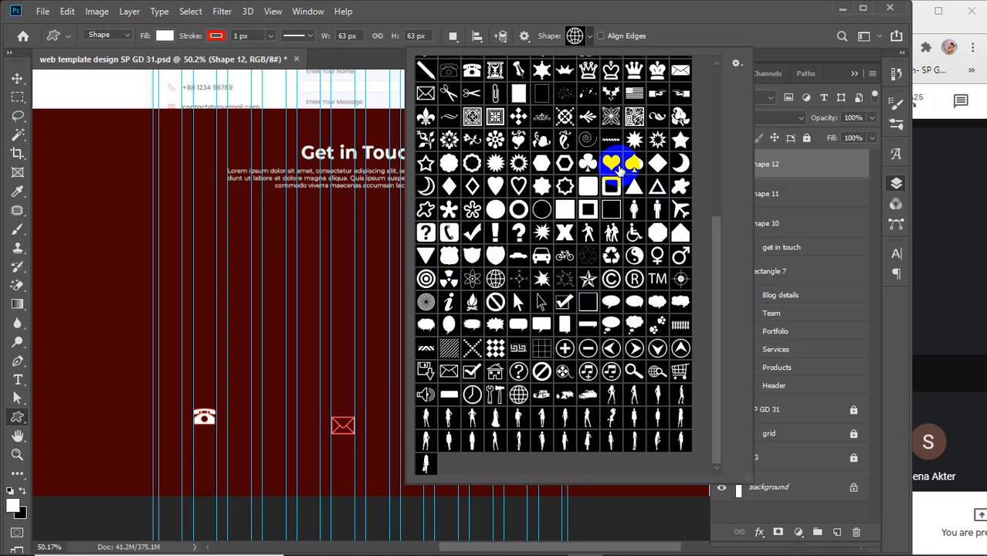
left_click(427, 280)
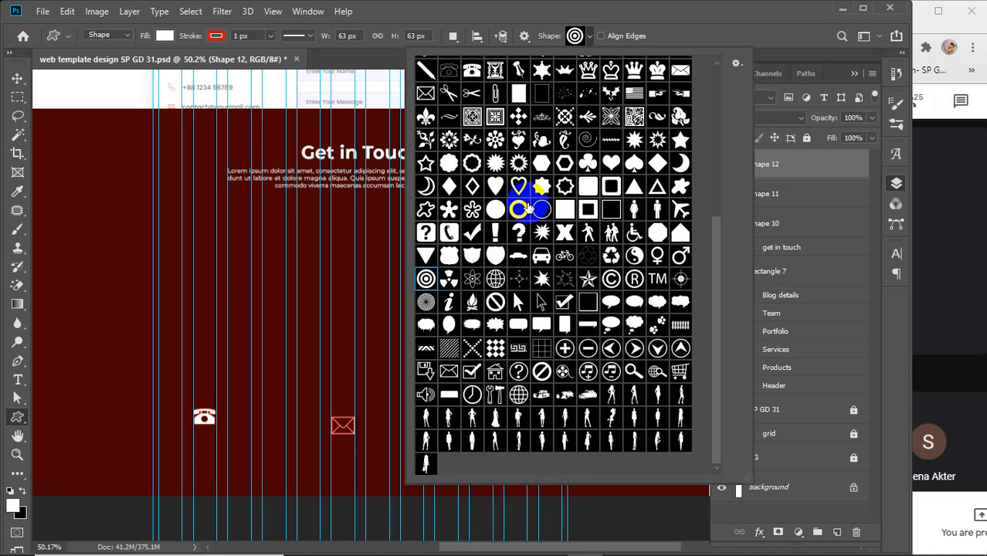
left_click(590, 36)
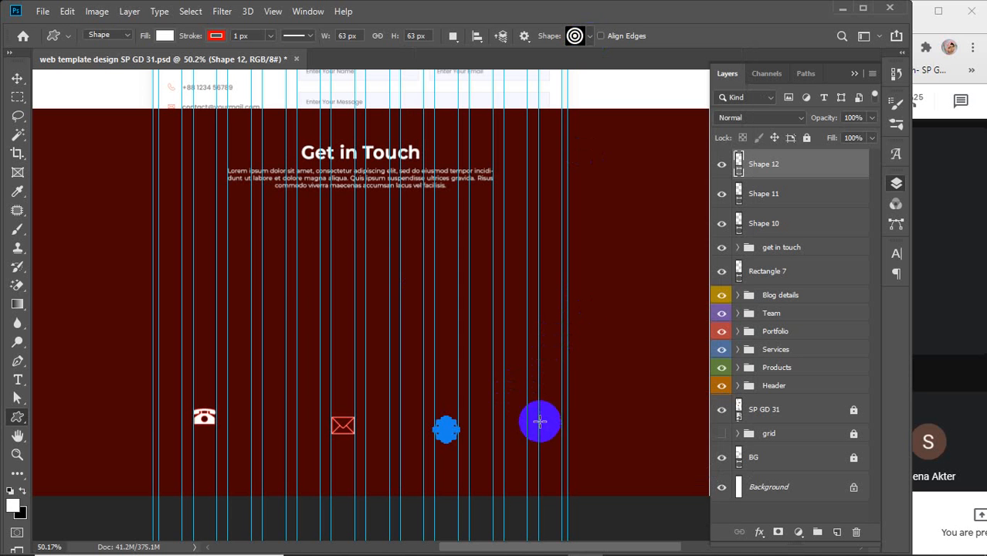
left_click_drag(540, 421, 564, 450)
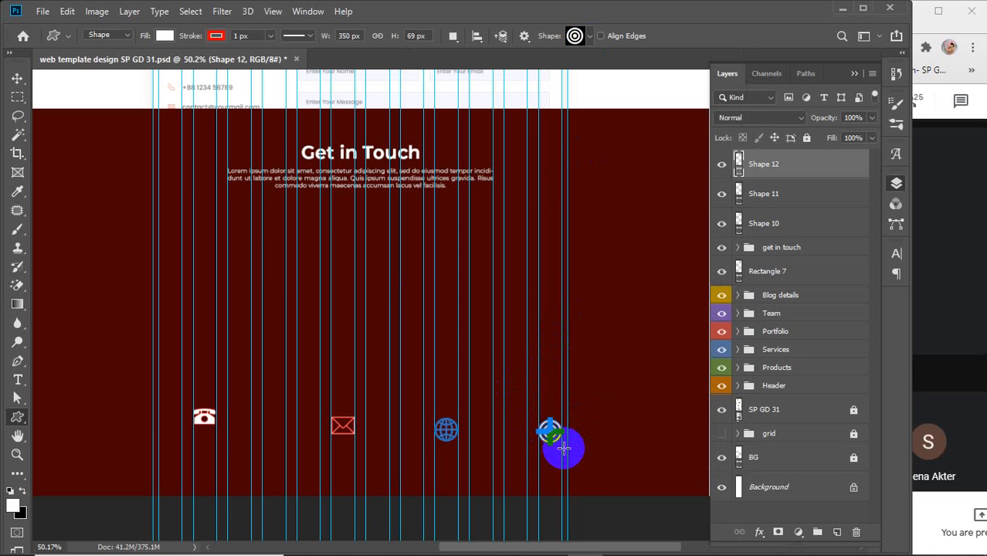
key("v")
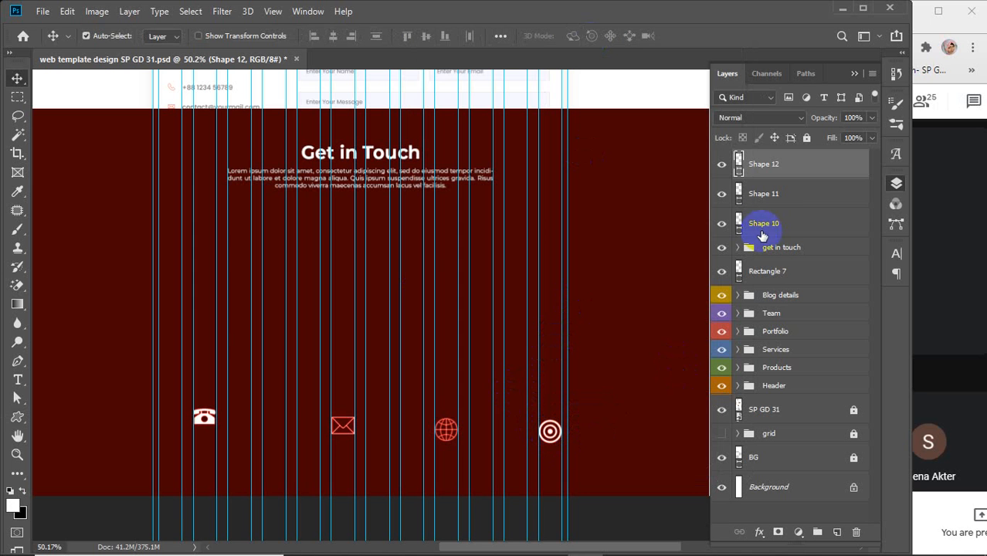
- Remove the stroke from the shared globe and bullseye shape, the envelope shape and the telephone shape
left_click(17, 416)
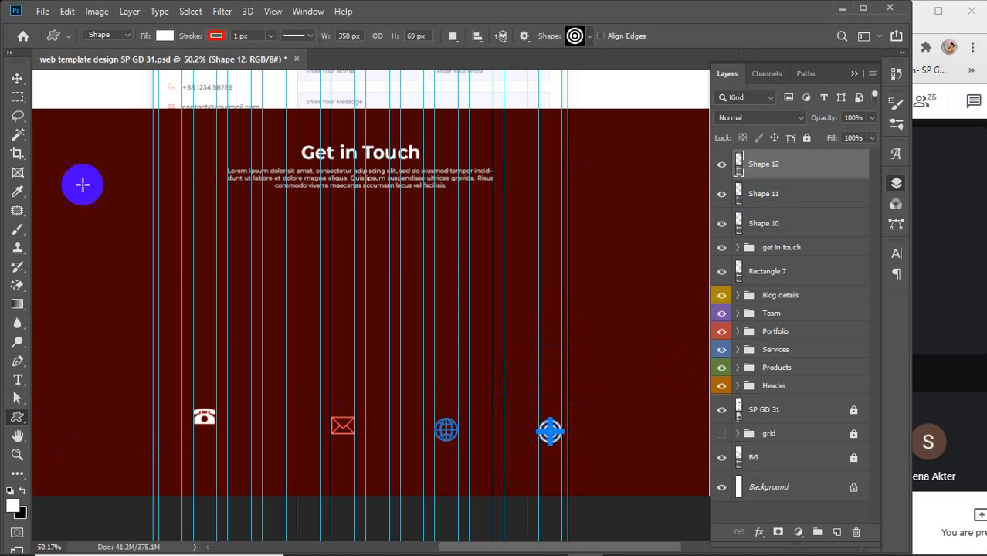
left_click(216, 36)
left_click(154, 63)
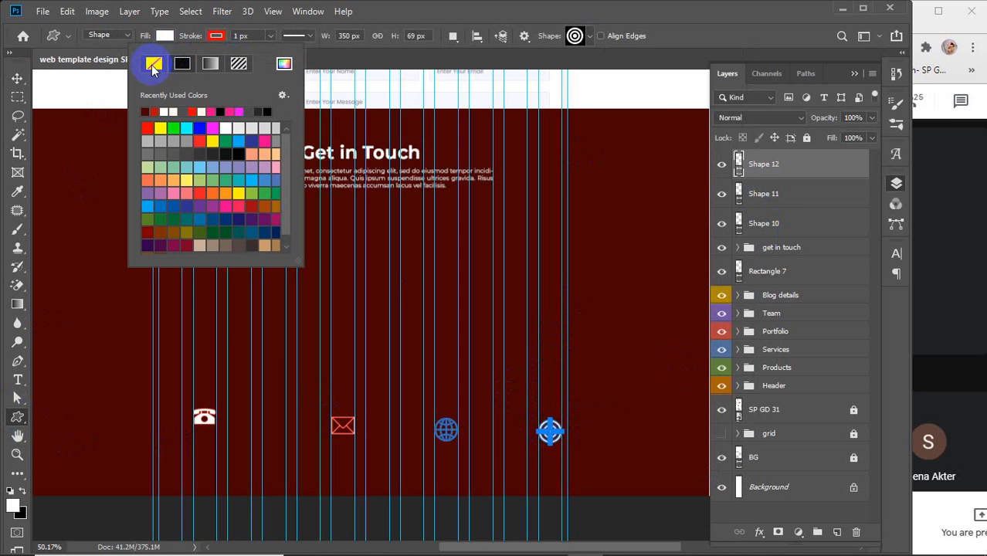
left_click(772, 194)
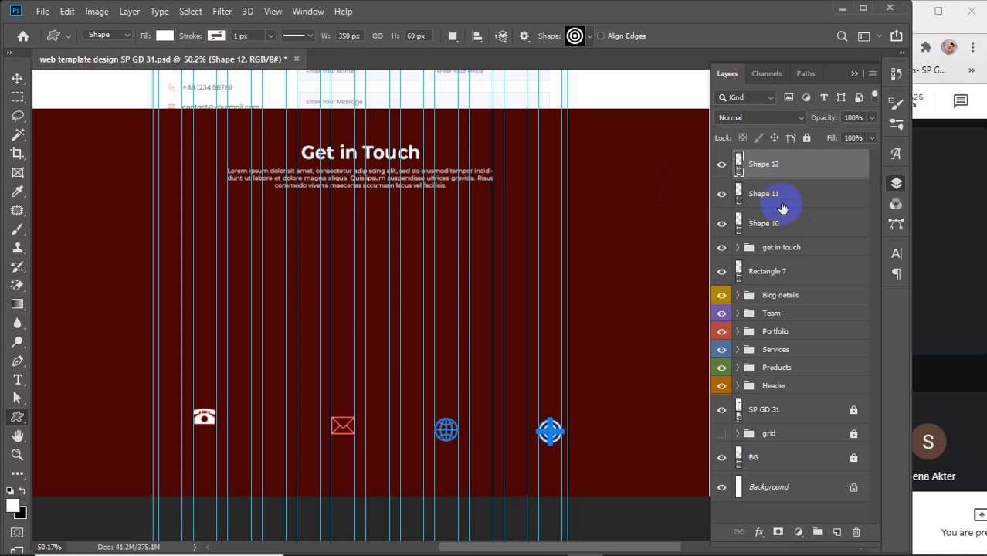
left_click(778, 193)
left_click(216, 35)
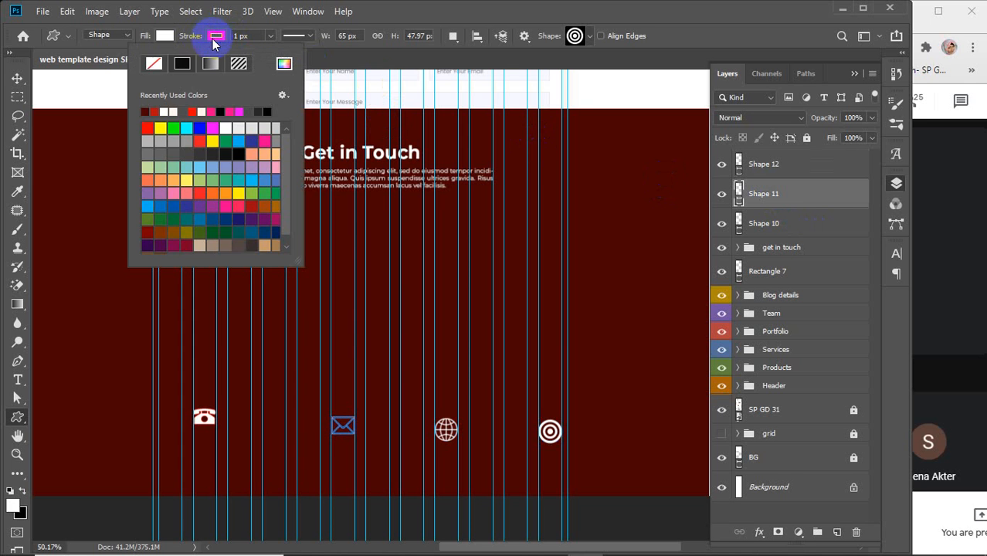
left_click(785, 223)
left_click(785, 223)
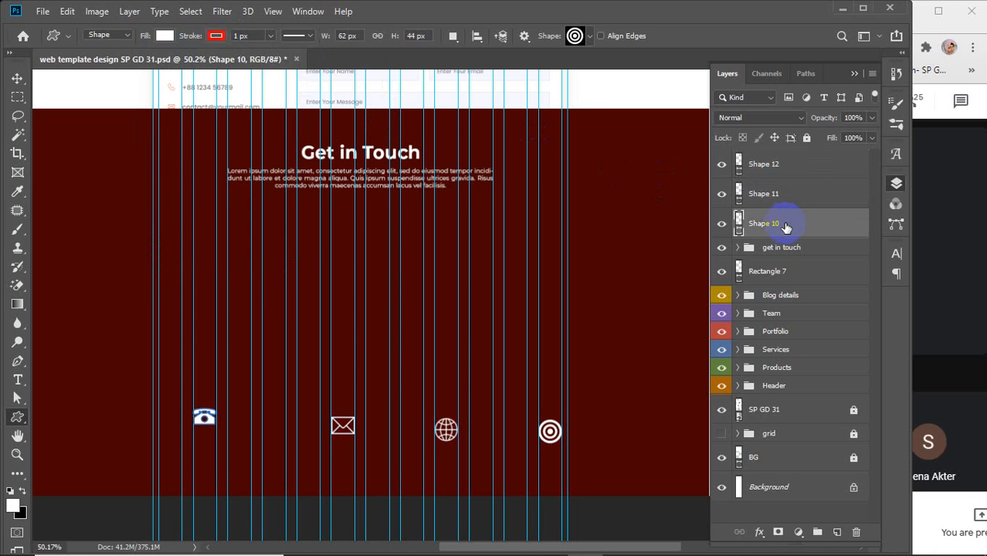
left_click(216, 35)
left_click(154, 63)
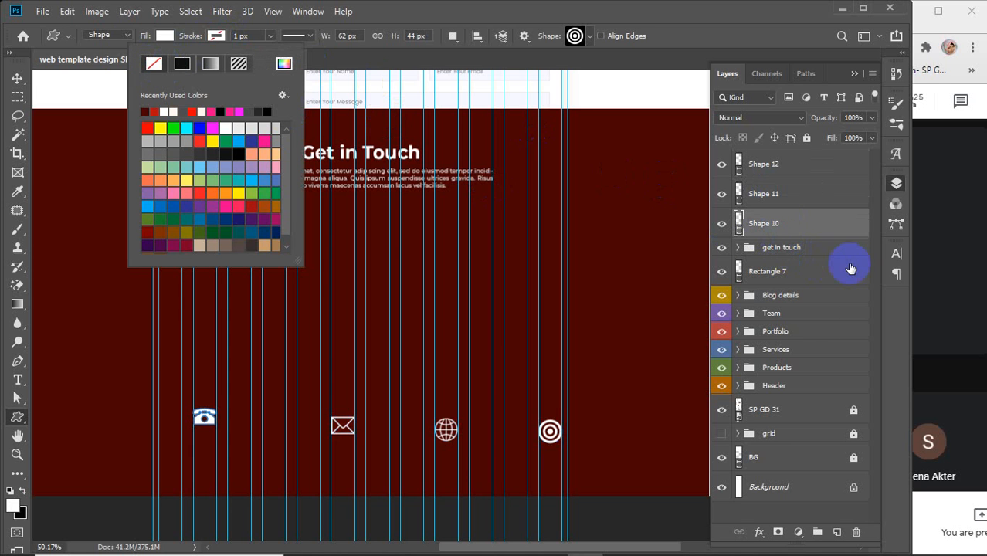
left_click(790, 236)
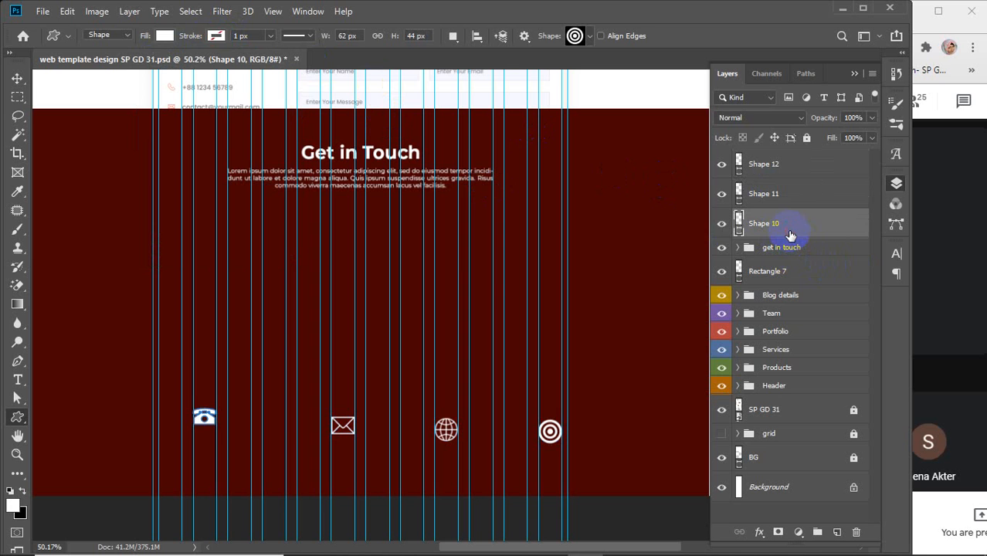
- Check the icon layers by toggling their visibility, and delete the layer holding both the globe and the bullseye
left_click(722, 228)
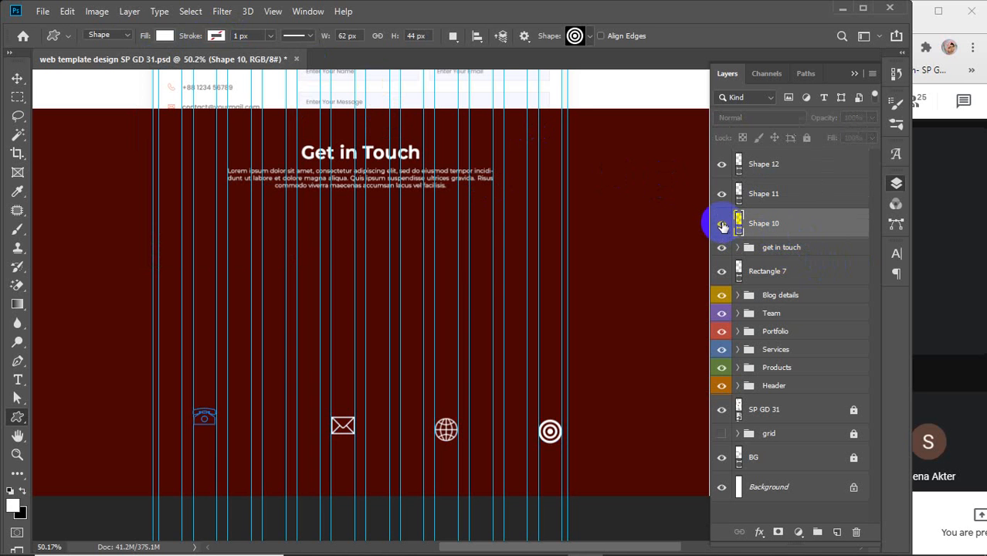
left_click(722, 226)
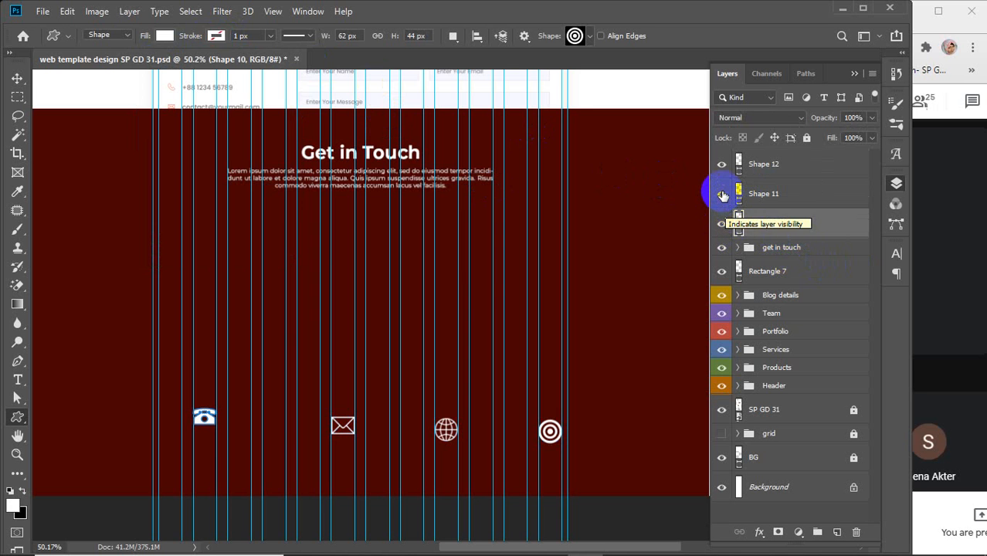
left_click(723, 194)
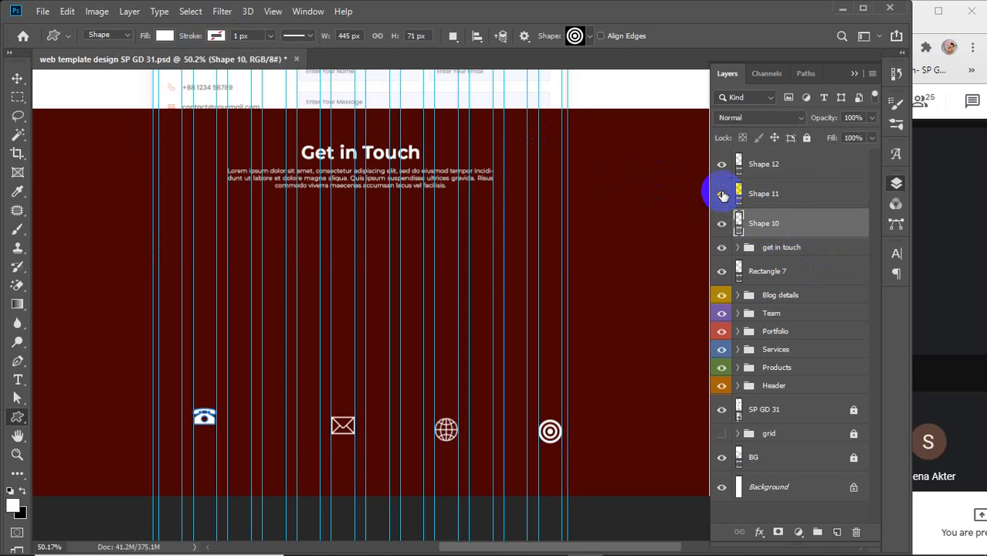
left_click(783, 197)
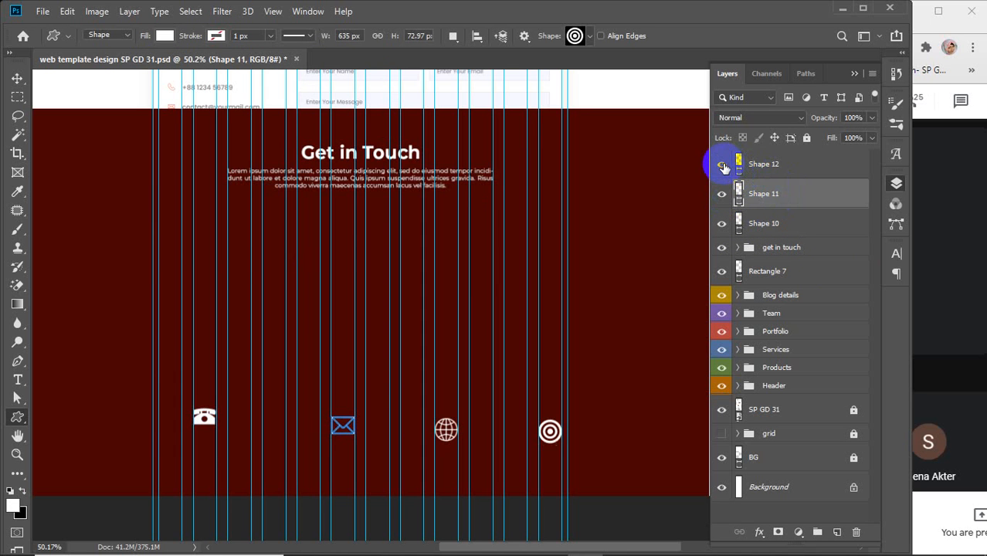
left_click(769, 165)
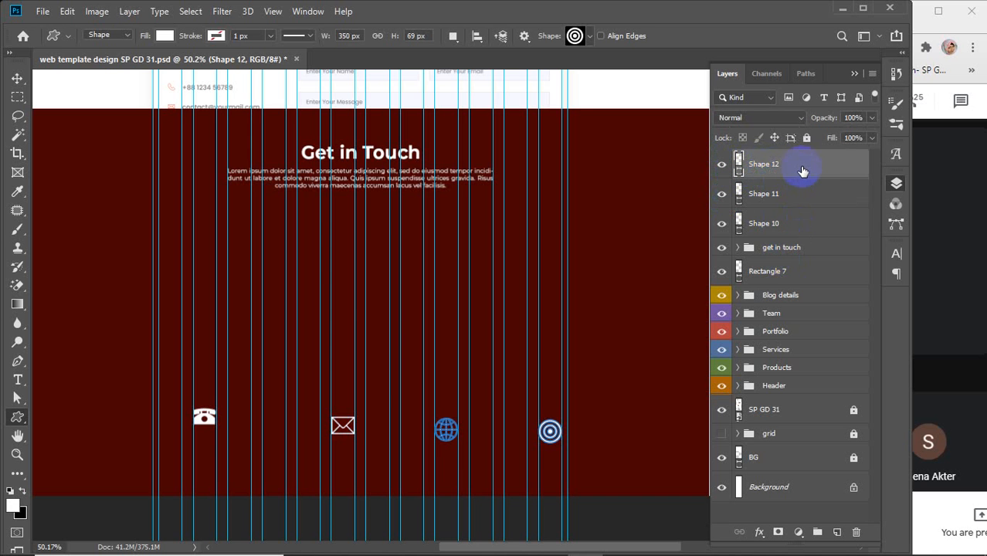
key("Delete")
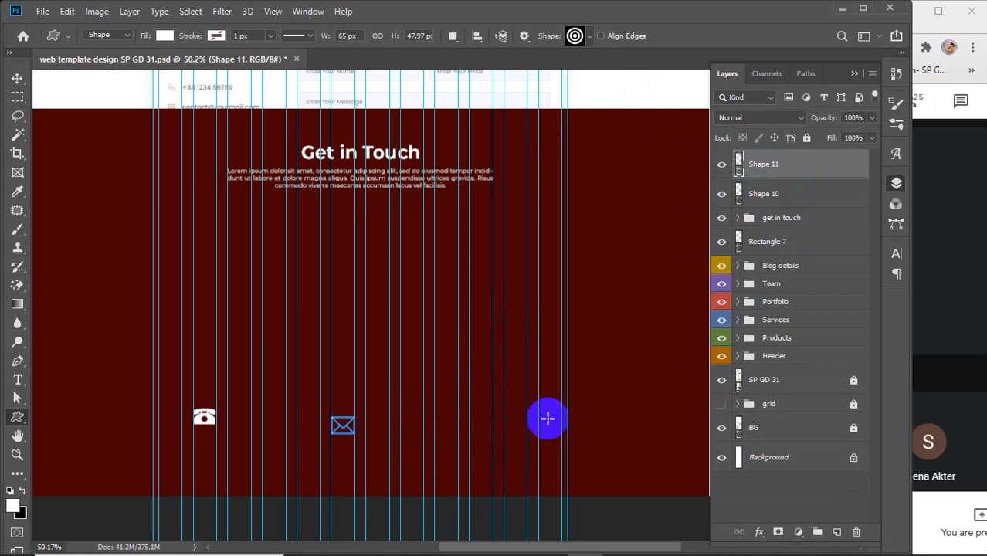
- Draw a white bullseye custom shape about 65 × 65 px at the right end of the icon row, without a stroke
left_click_drag(539, 416, 559, 439)
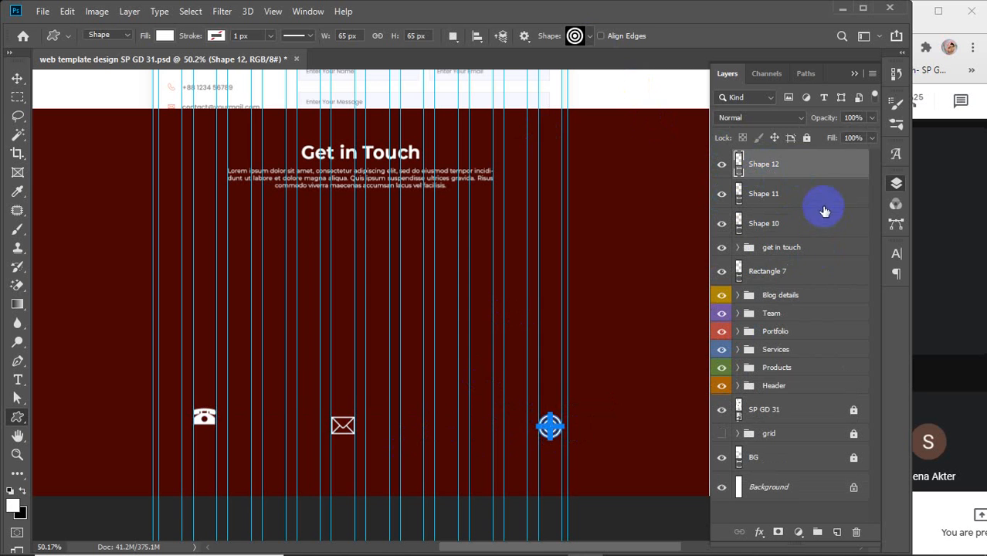
left_click(816, 194)
left_click(806, 165)
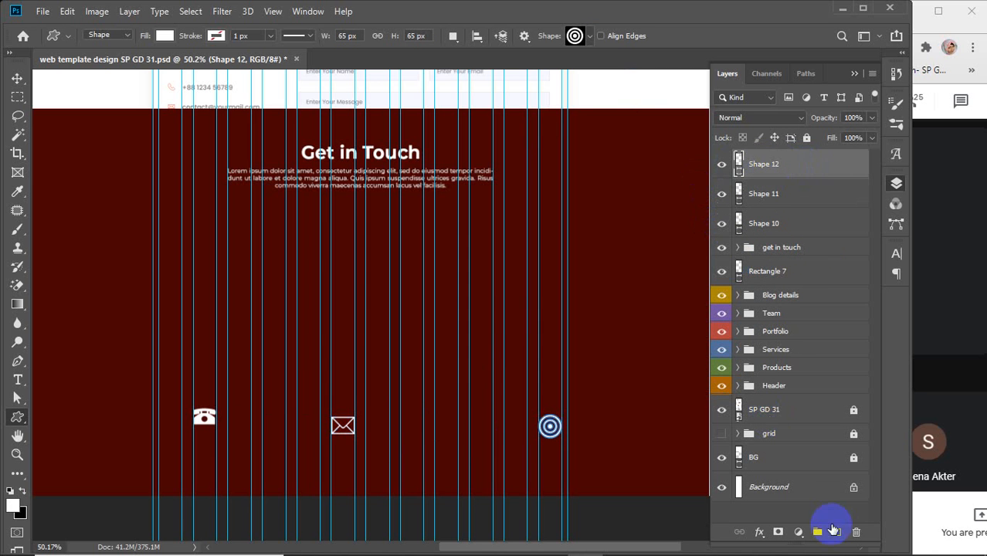
left_click(775, 509)
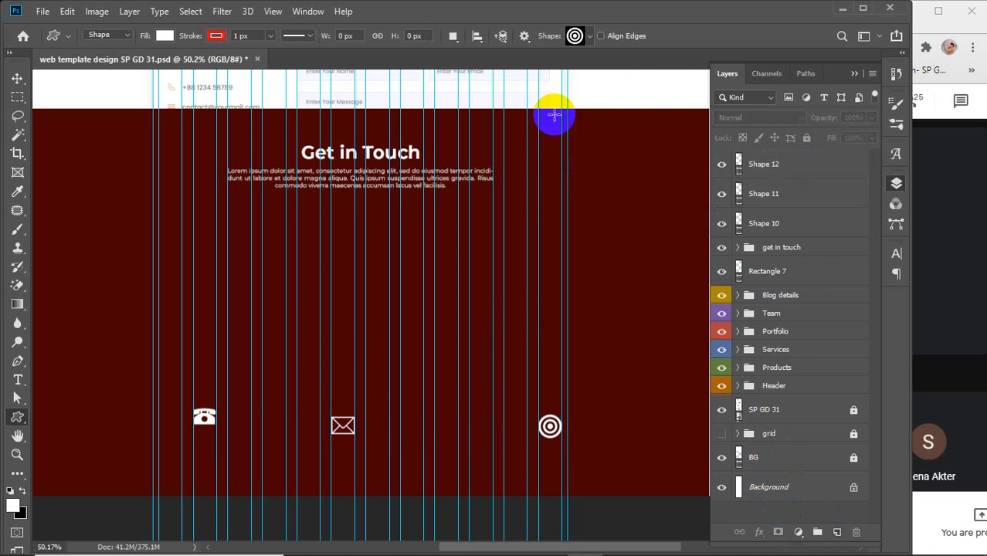
left_click(746, 120)
left_click(781, 165)
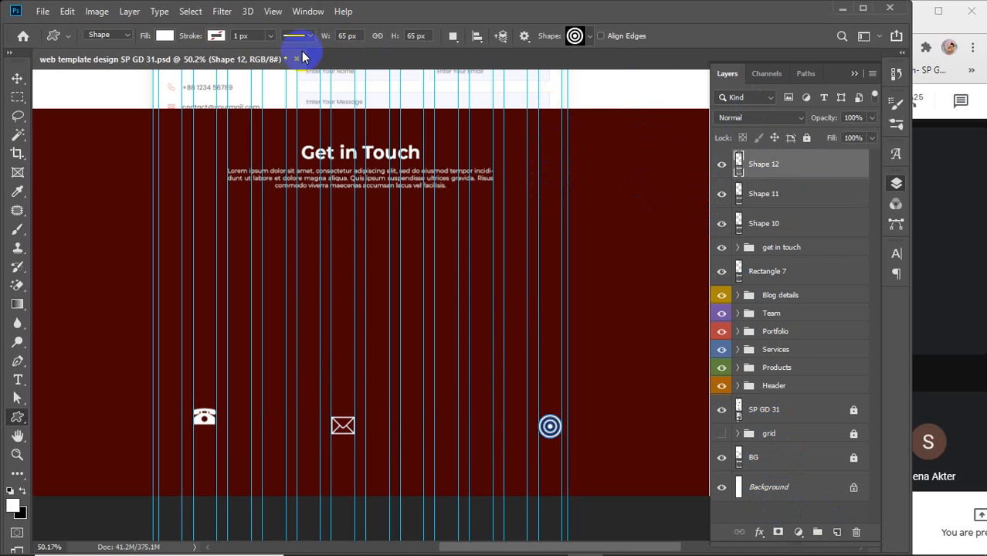
left_click(217, 35)
left_click(153, 63)
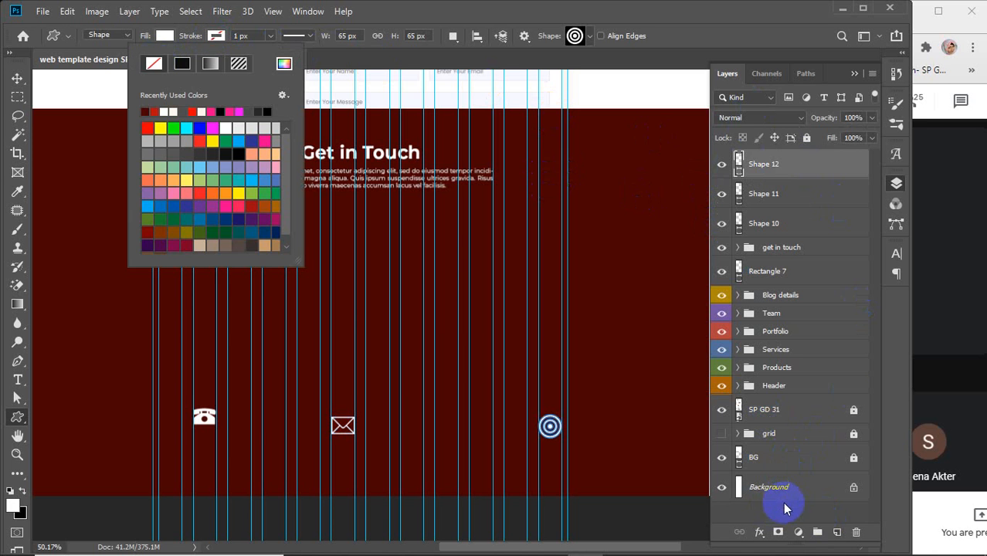
left_click(784, 506)
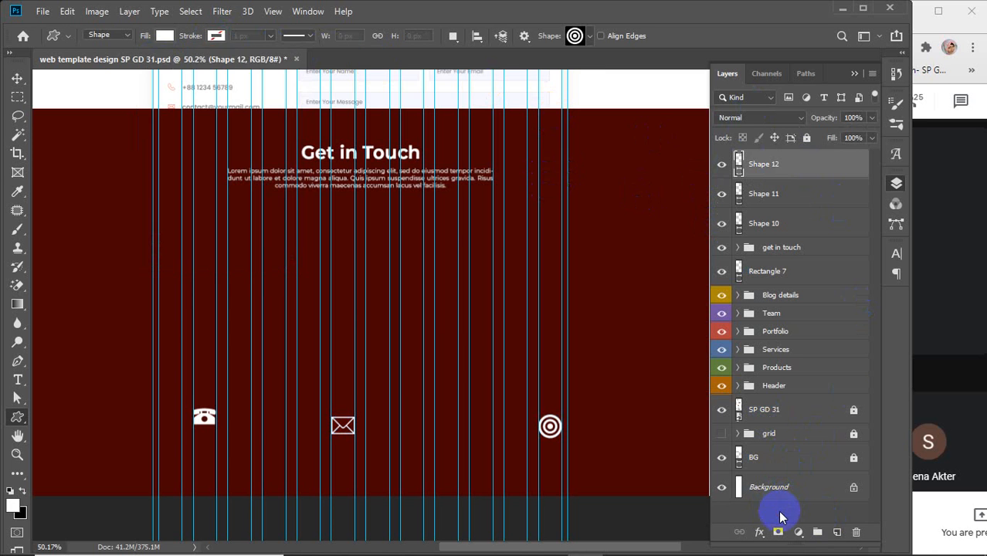
- Draw a white globe custom shape about 69 × 69 px between the envelope and the bullseye, and remove its stroke
left_click(589, 37)
left_click(519, 395)
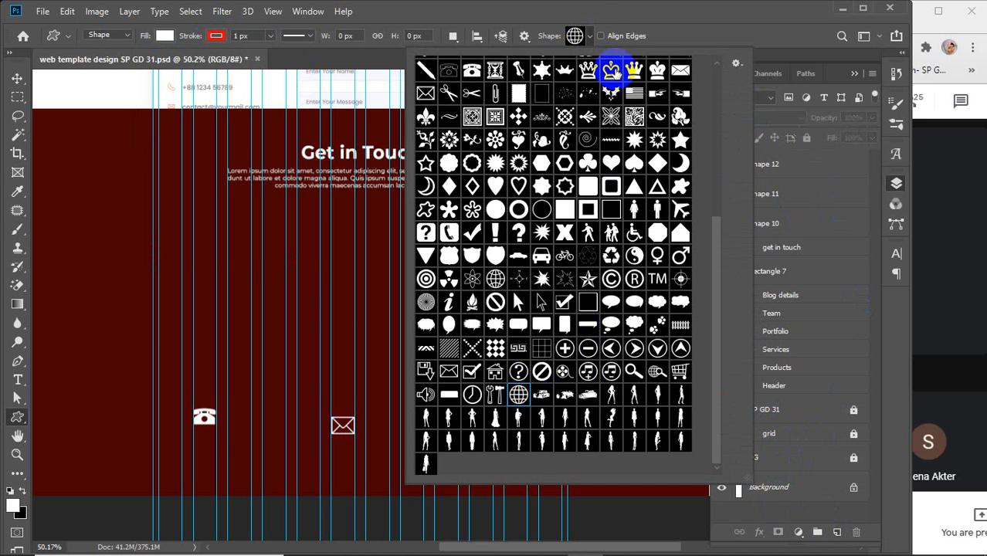
left_click(575, 35)
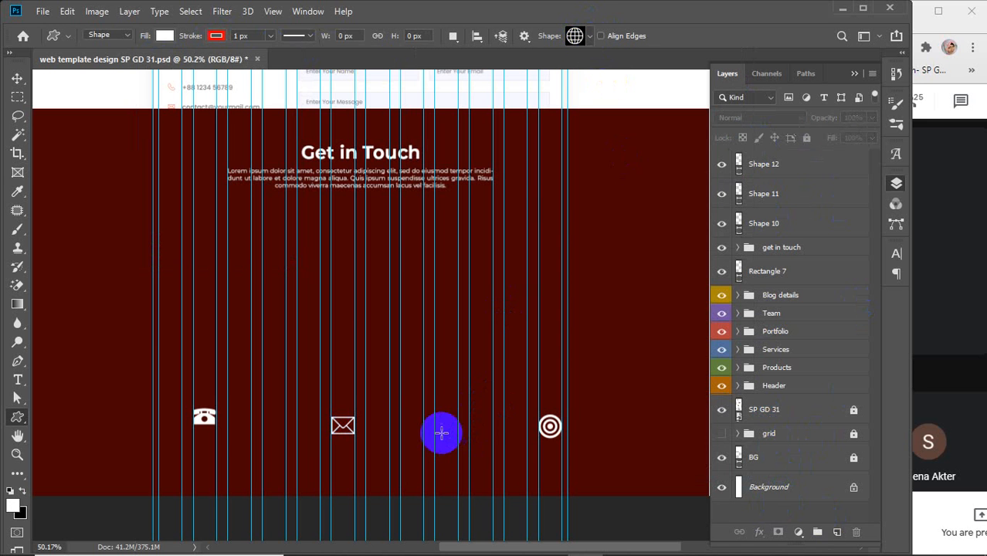
left_click_drag(434, 424, 467, 448)
left_click(216, 36)
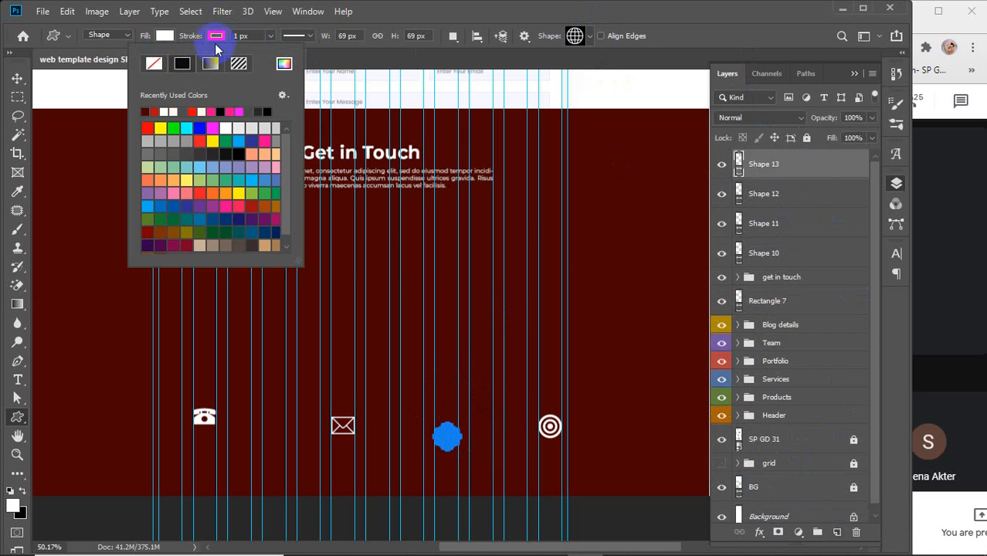
left_click(15, 80)
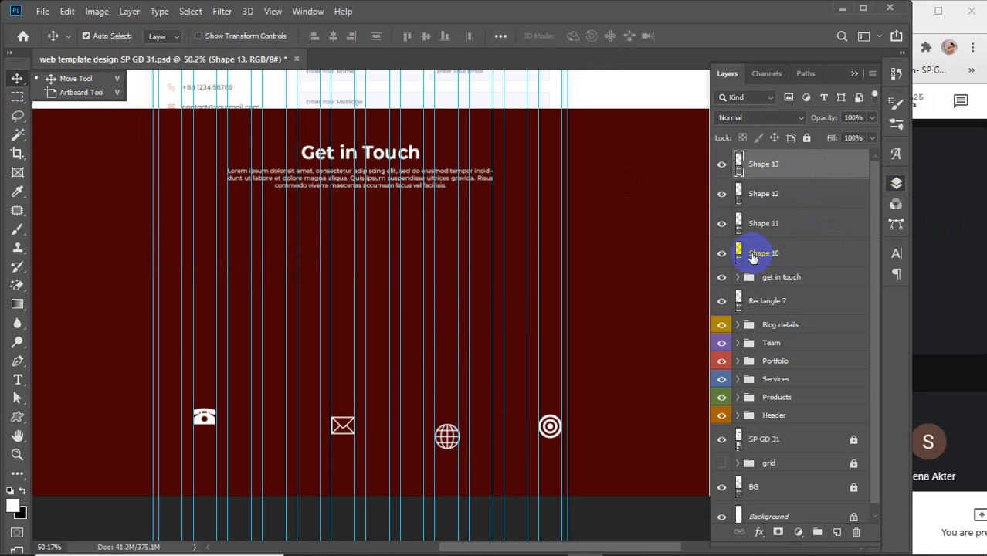
- Rename the telephone icon's layer "phone" and the envelope icon's layer "email"
left_click(723, 255)
left_click(723, 254)
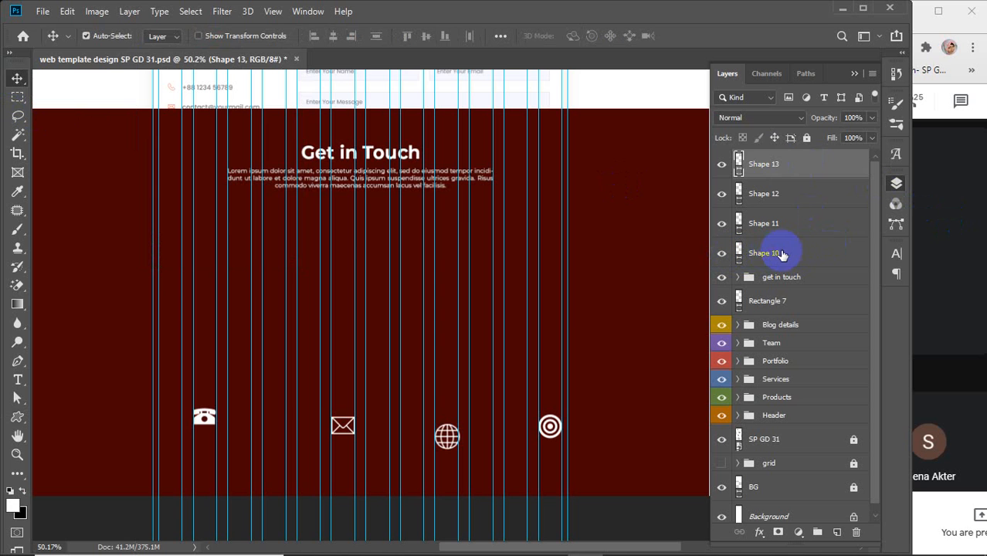
double_click(768, 254)
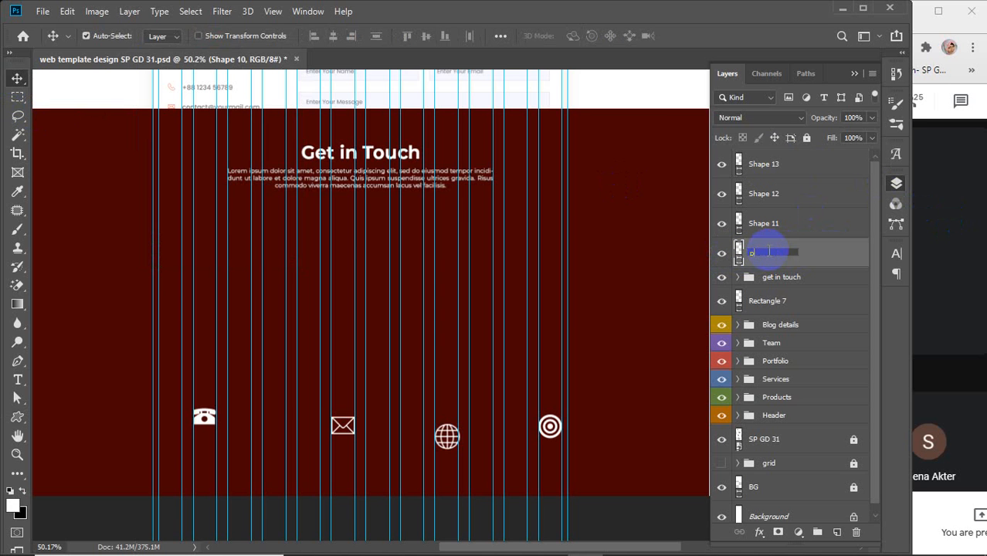
type("phone")
key("Return")
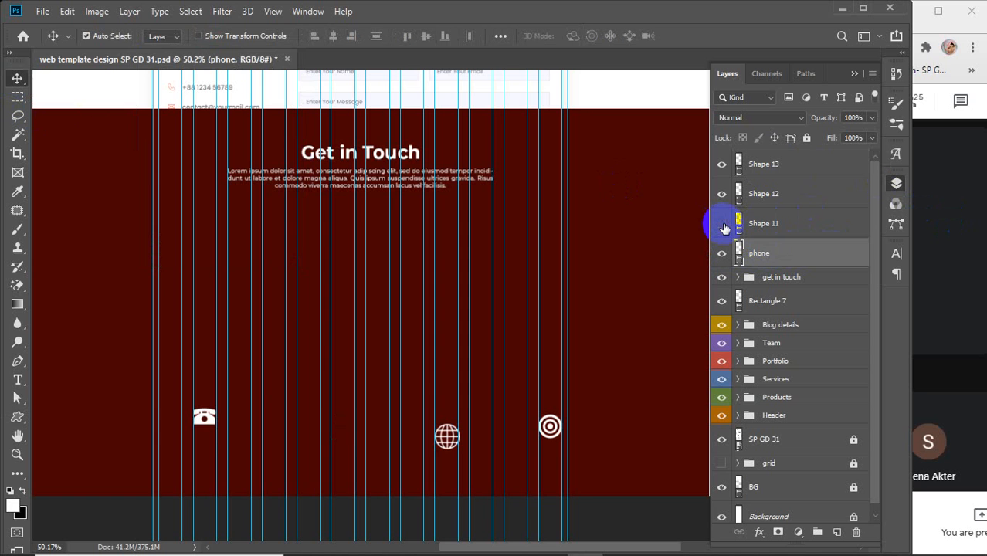
left_click(722, 224)
left_click(757, 227)
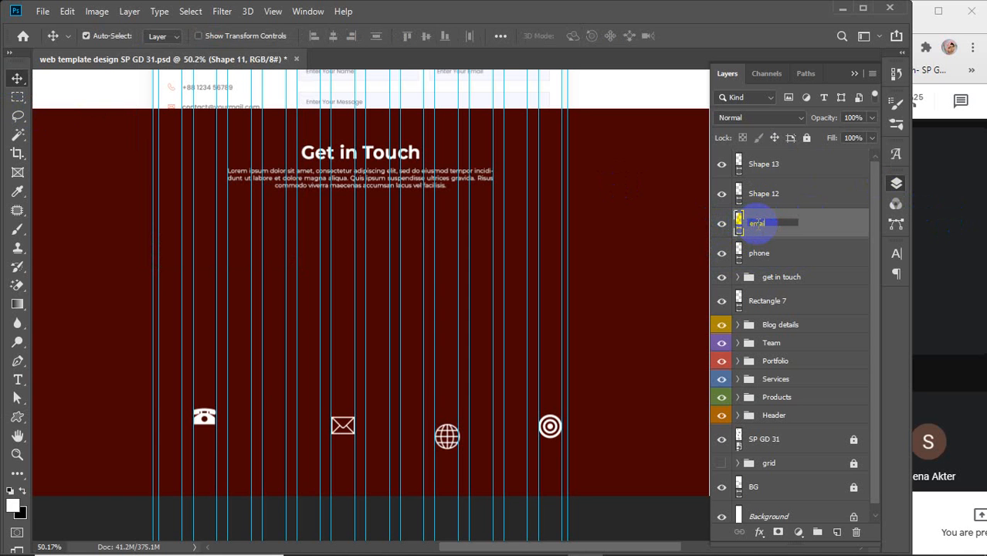
type("email")
left_click(760, 190)
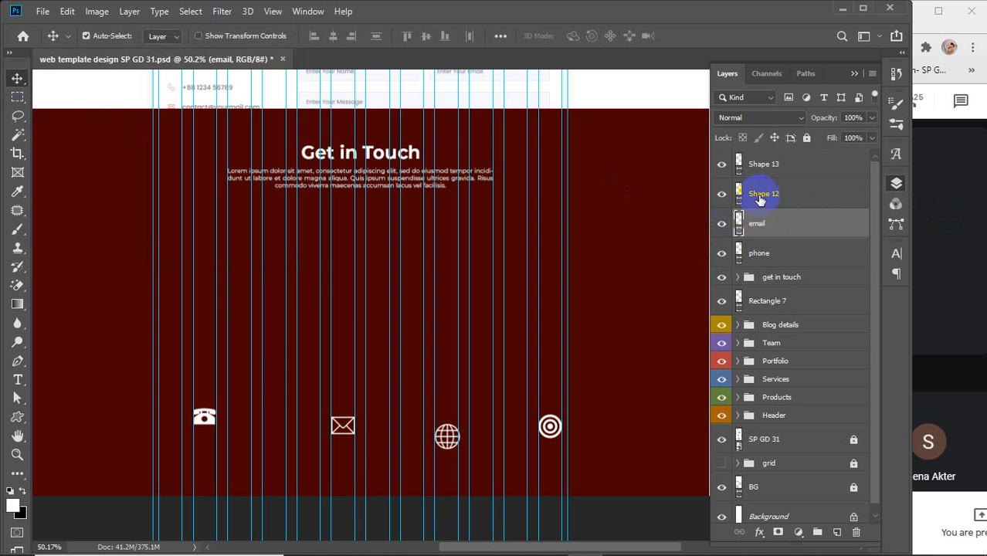
- Reorder the bullseye layer above the globe layer, naming the globe layer "web" and the bullseye layer "location"
left_click(761, 200)
left_click(722, 199)
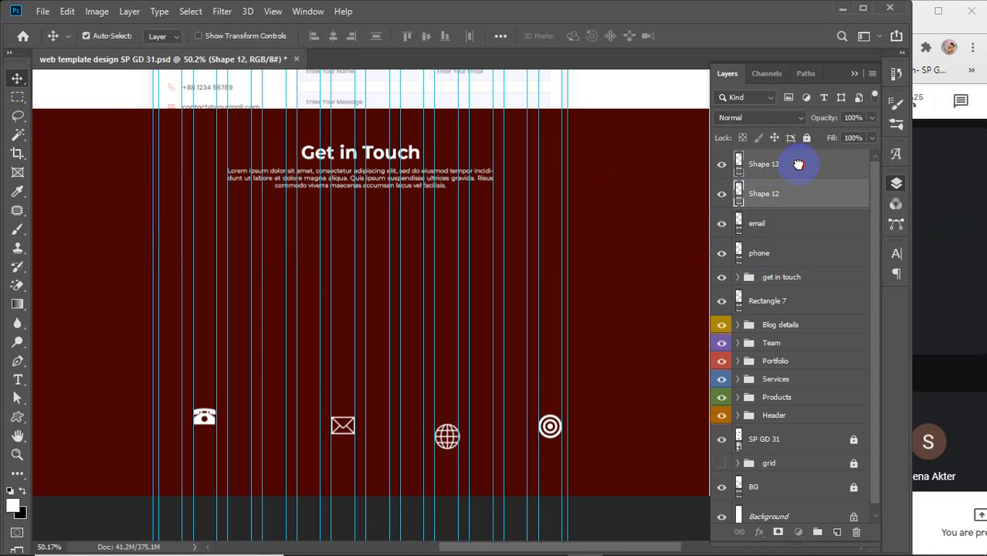
left_click_drag(798, 153, 786, 166)
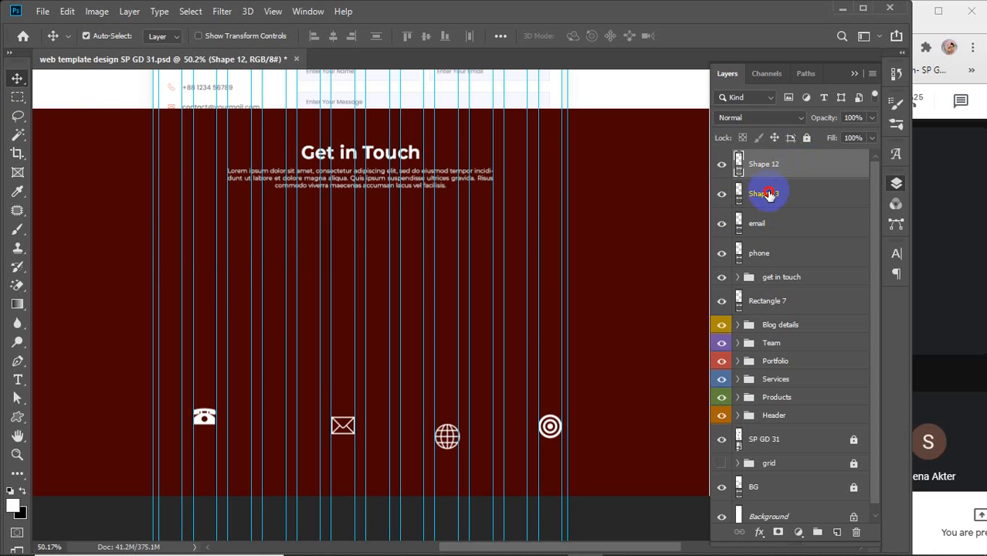
left_click(768, 194)
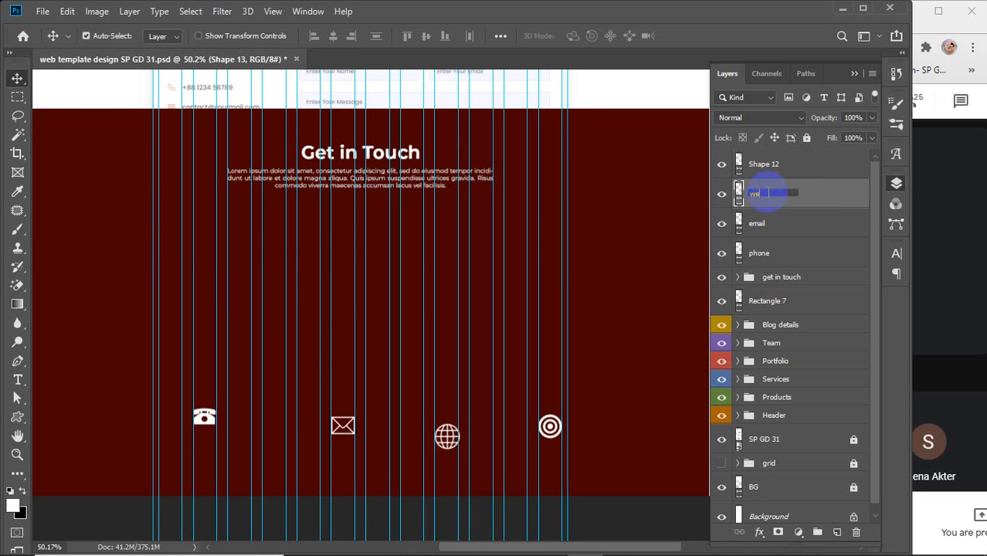
double_click(764, 164)
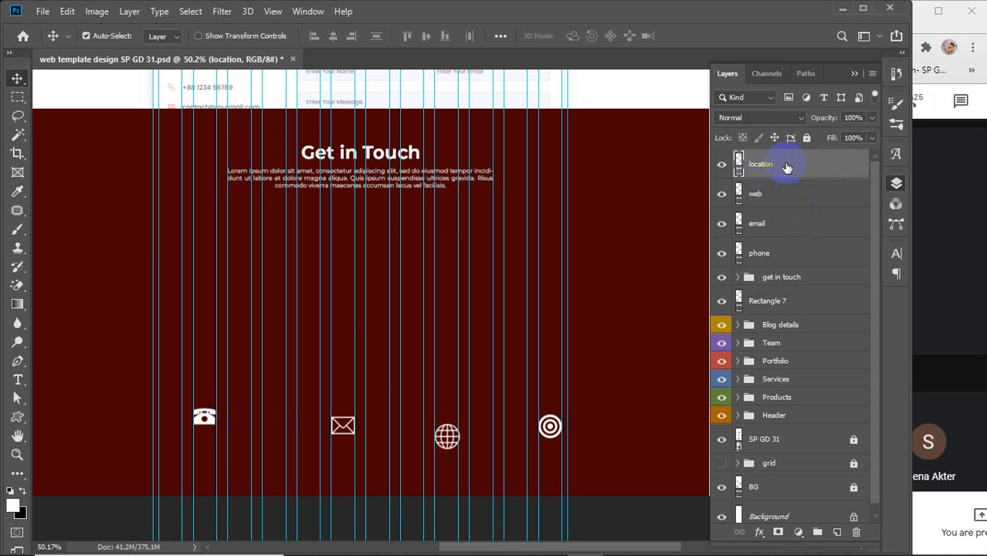
- Arrange the contact icons in a two-by-two layout, with phone above globe on the left and envelope above bullseye on the right
left_click(215, 417)
left_click_drag(216, 424, 207, 297)
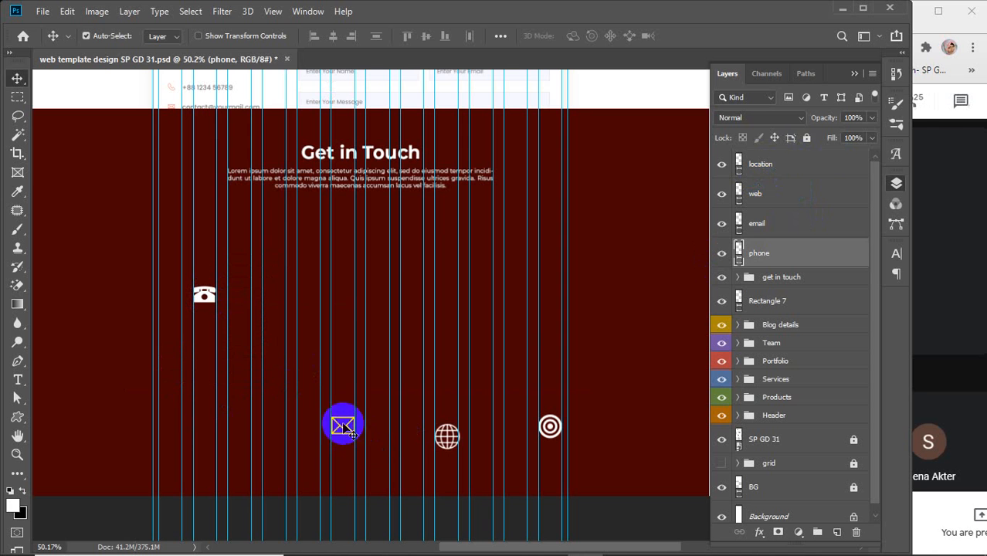
left_click_drag(459, 448, 207, 420)
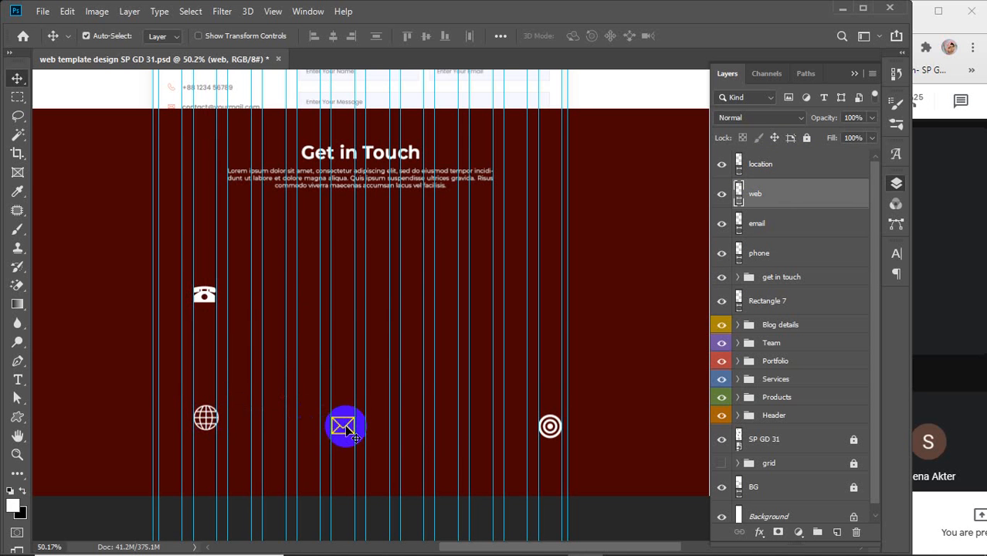
left_click_drag(342, 425, 484, 303)
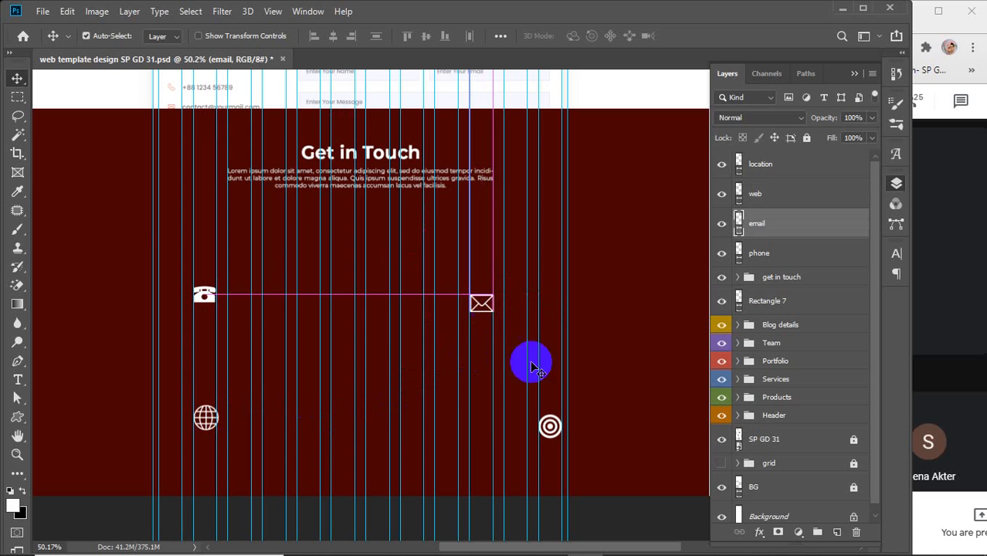
left_click_drag(549, 424, 480, 420)
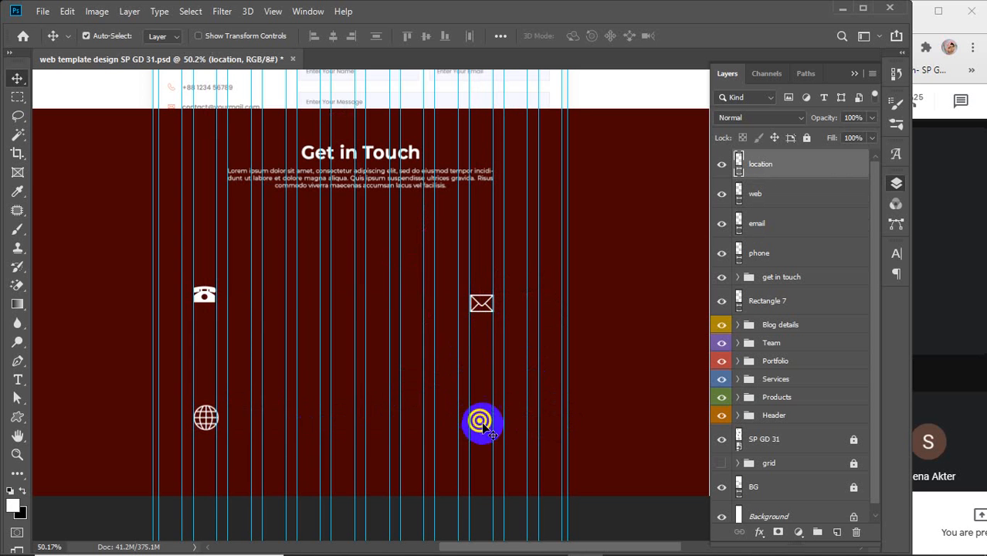
- Align the vertical centers of the phone and email icons with each other, and likewise those of the web and location icons
left_click(775, 226)
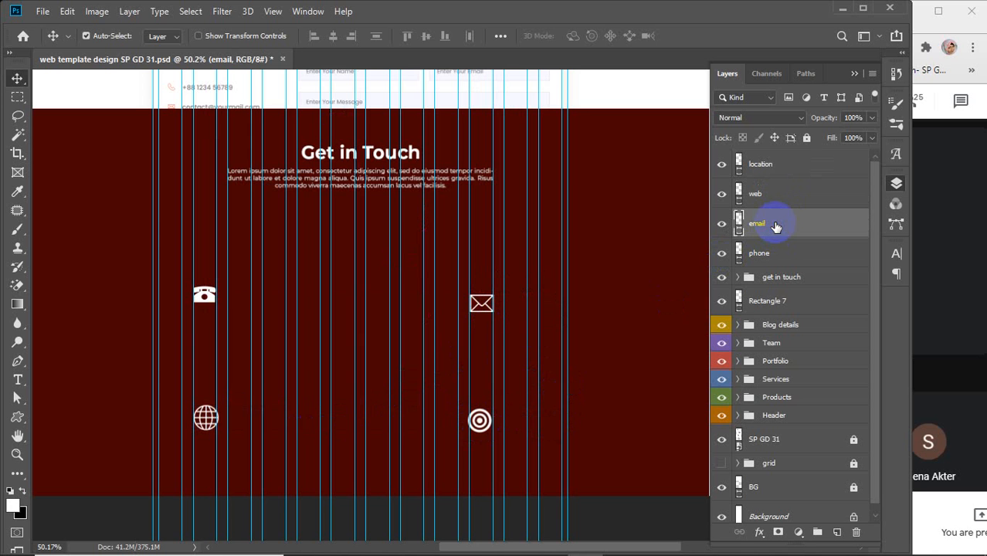
left_click(776, 255, "shift")
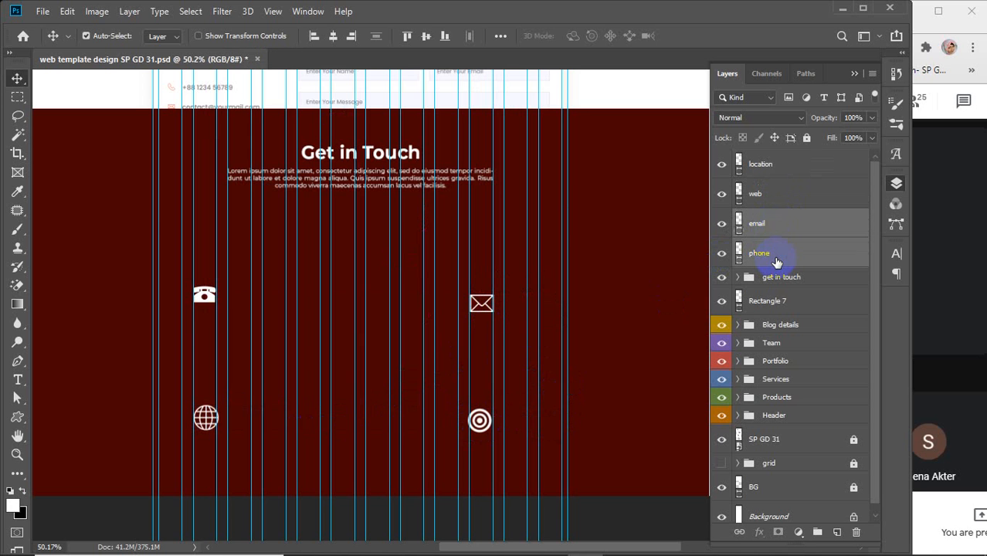
left_click(426, 37)
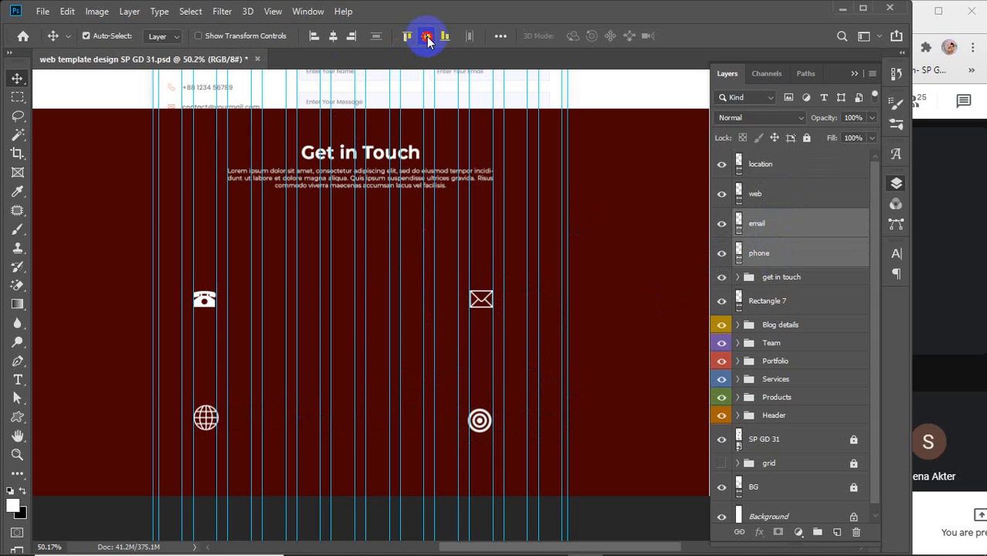
left_click(781, 196)
left_click(772, 163, "shift")
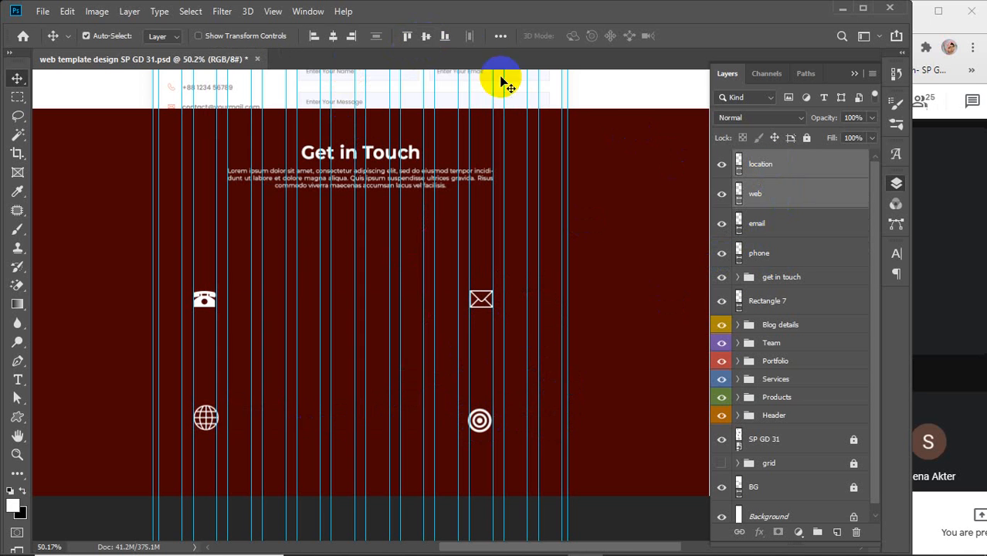
left_click(427, 36)
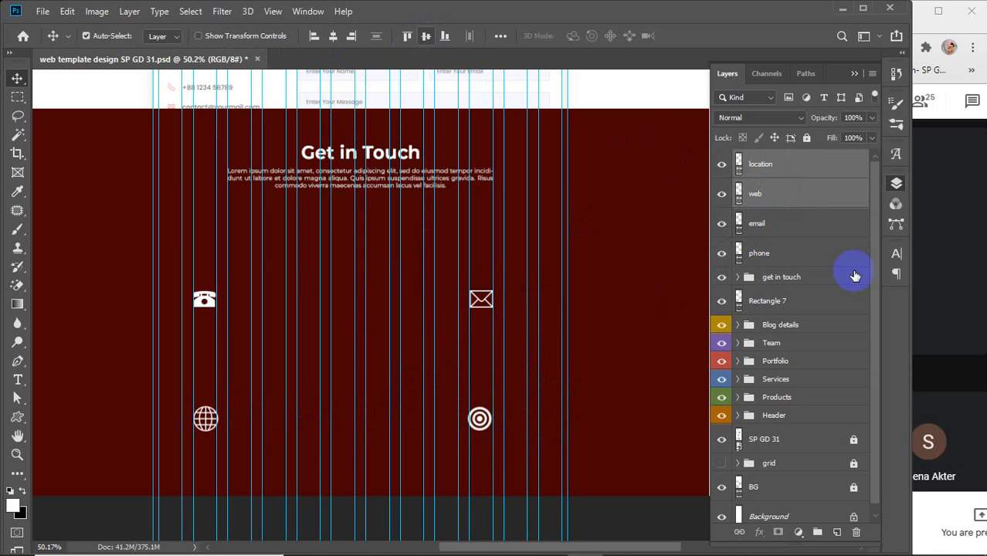
- Align the web and phone icons on their horizontal centers
left_click(797, 201)
left_click(789, 260, "shift")
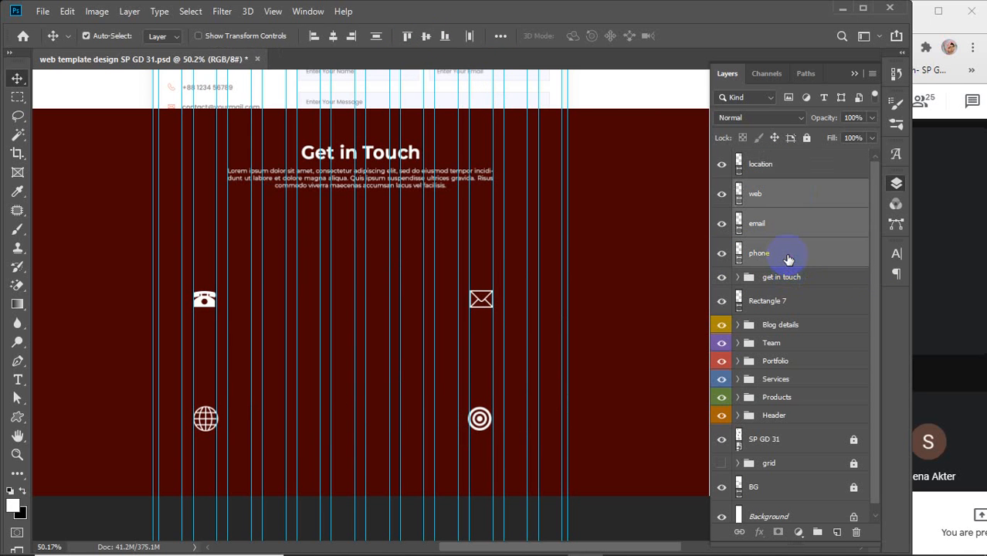
left_click(782, 199)
left_click(792, 264, "shift")
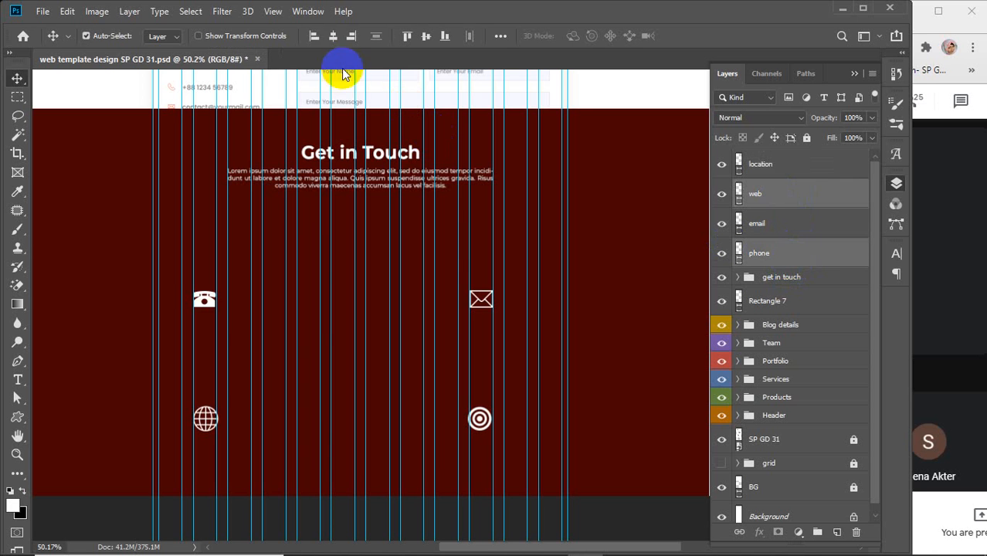
left_click(333, 36)
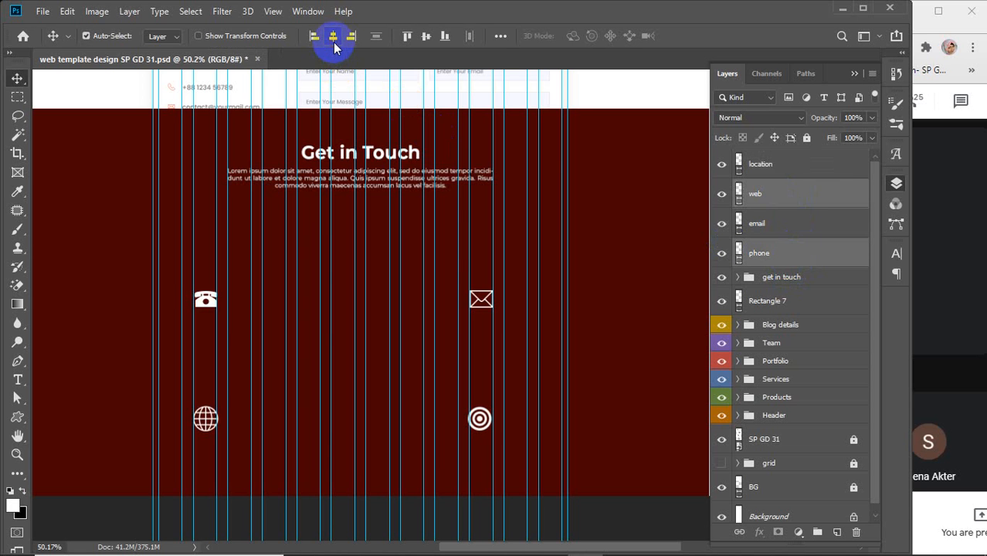
- Try to align the location, web and email icons on their horizontal centers, and undo that alignment
left_click(757, 167)
left_click(761, 216, "shift")
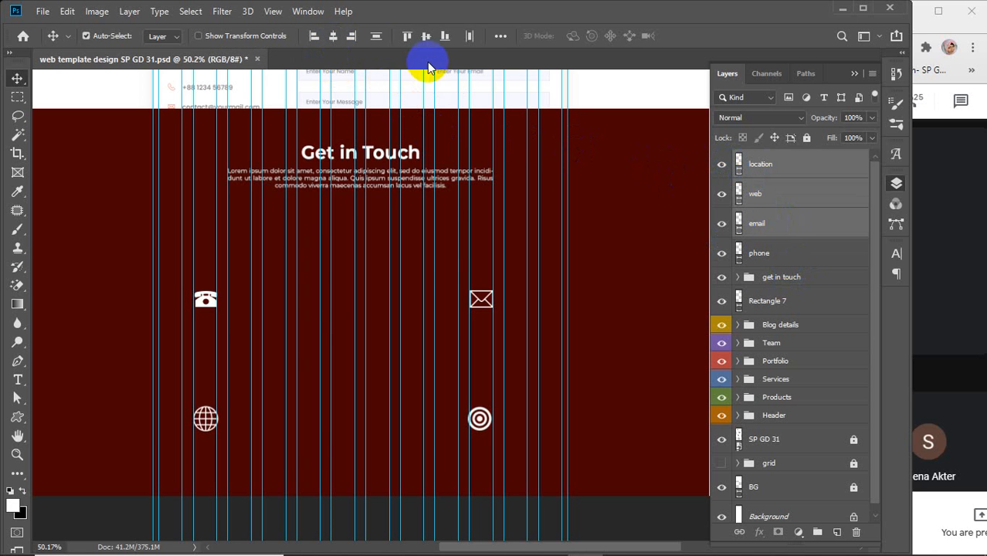
left_click(333, 36)
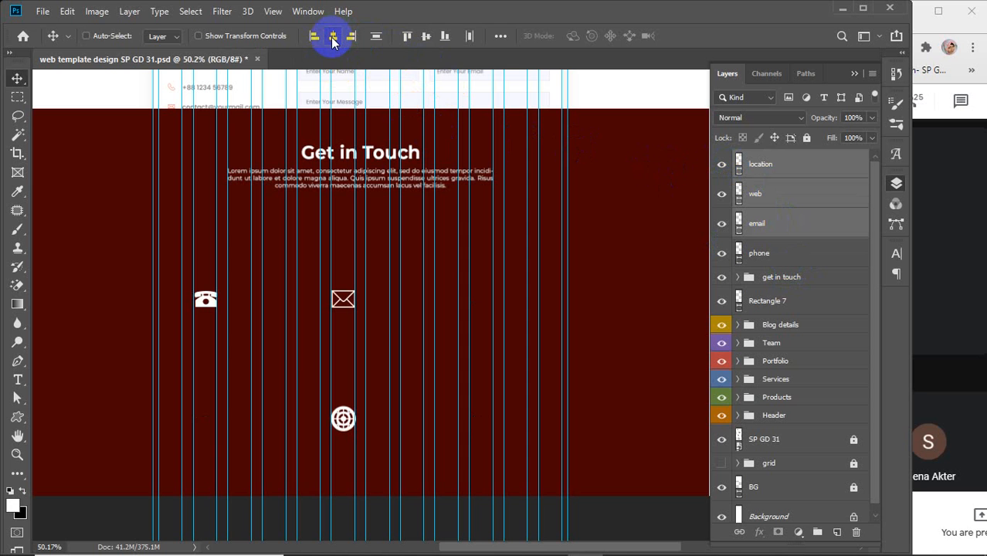
left_click(800, 235)
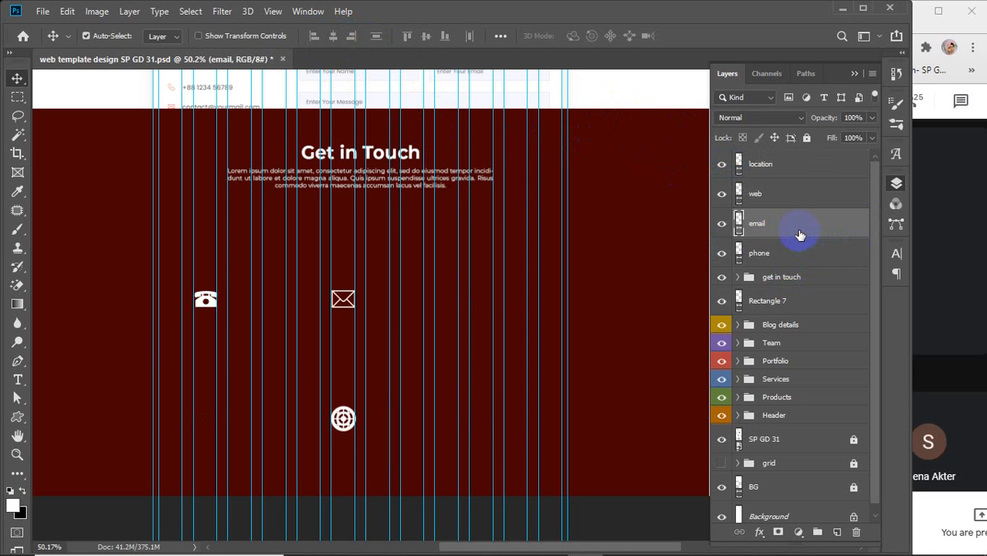
key("ctrl+z")
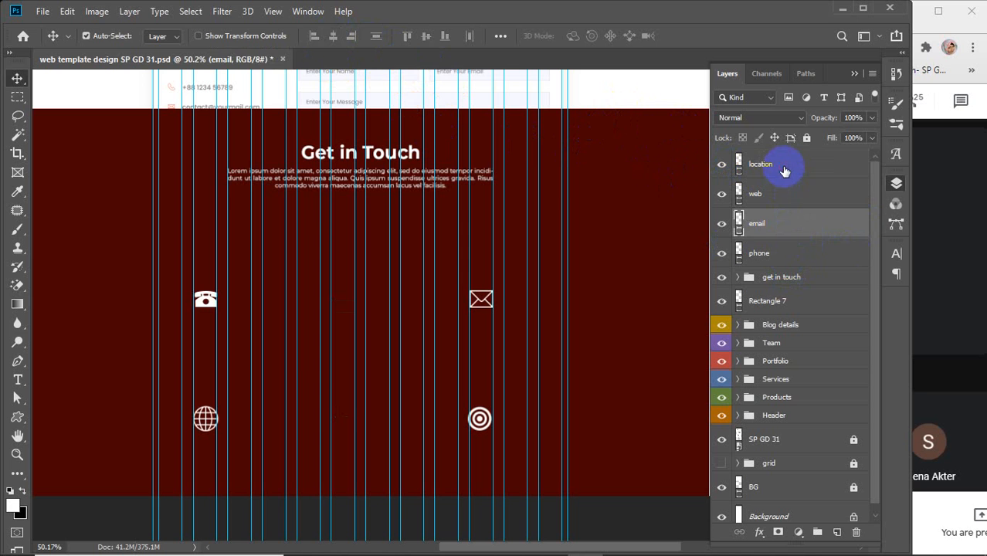
- Align only the location and email icons on their horizontal centers
left_click(786, 165)
left_click(781, 227, "shift")
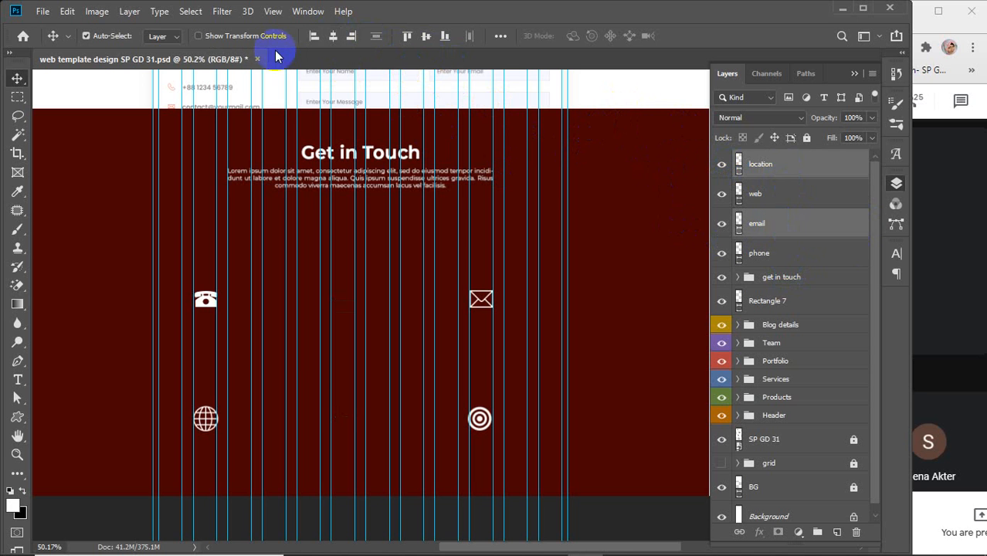
left_click(333, 37)
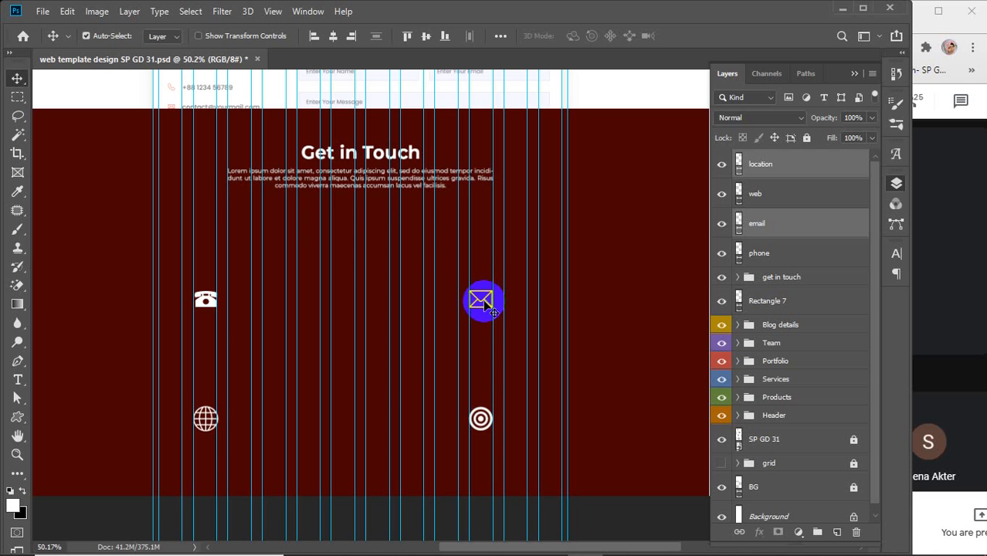
- Nudge the email and location icons together one grid column to the left, fitting them between that column's guides
left_click_drag(481, 299, 475, 298)
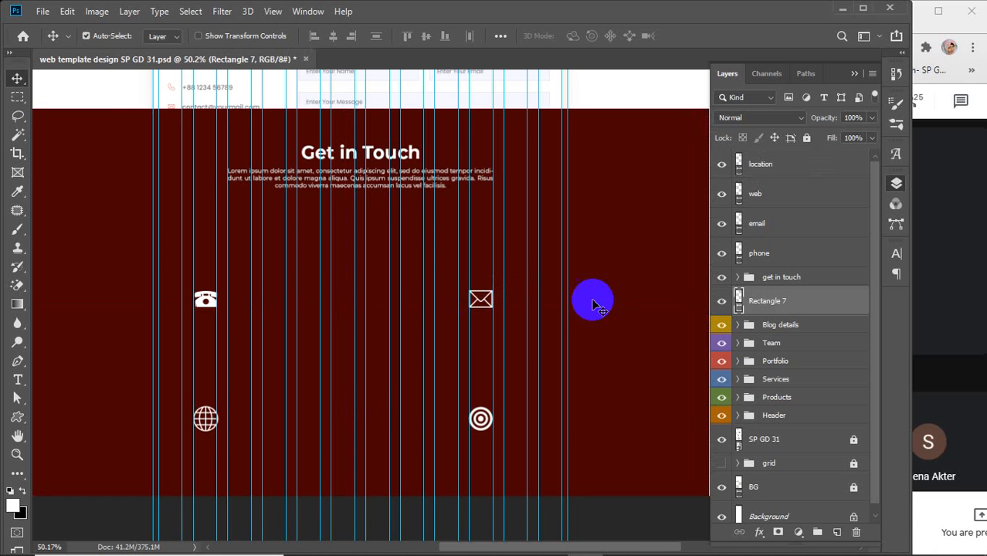
left_click(782, 165)
left_click(773, 225, "shift")
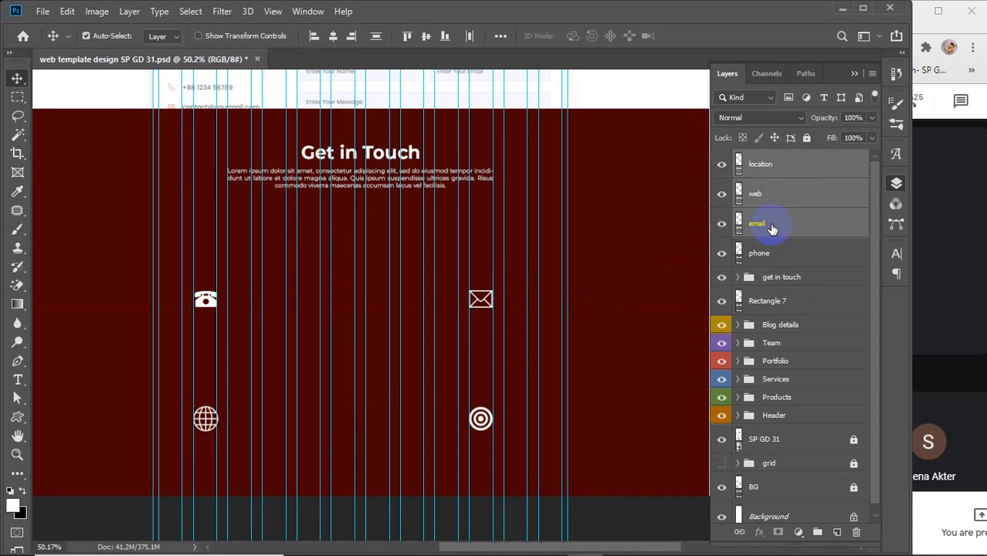
left_click(772, 227)
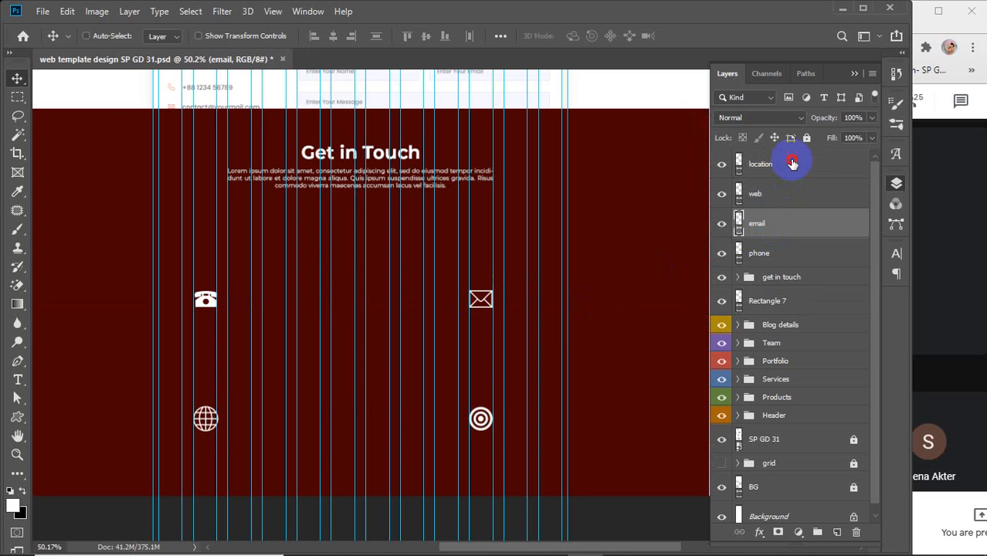
left_click(791, 163, "ctrl")
key("shift+Left")
key("shift+Left")
key("shift+Left")
key("shift+Left")
key("shift+Left")
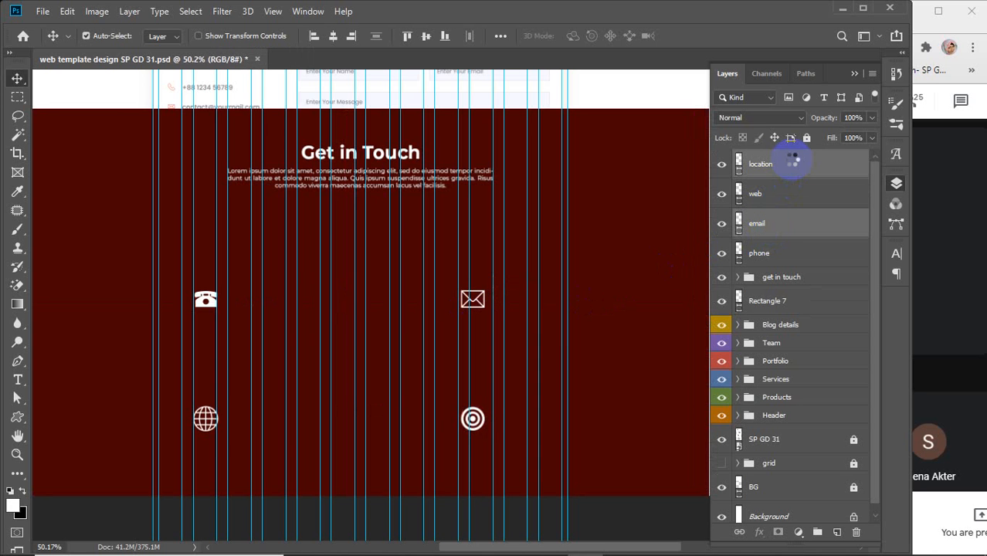
key("shift+Left")
key("shift+Left")
key("shift+Left")
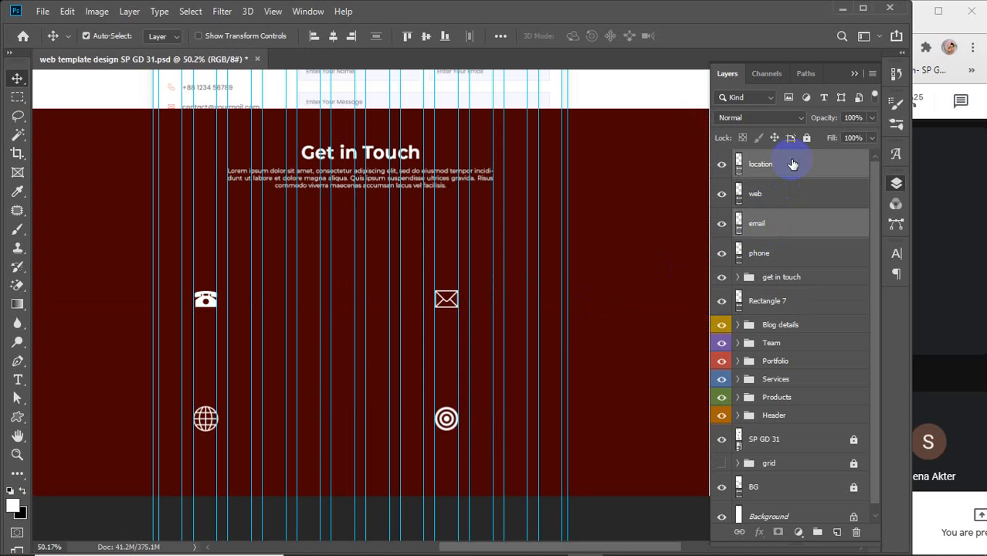
- Nudge the phone and web icons together two grid columns to the right, centering them between that column's guides
left_click(786, 194)
left_click(781, 259, "ctrl")
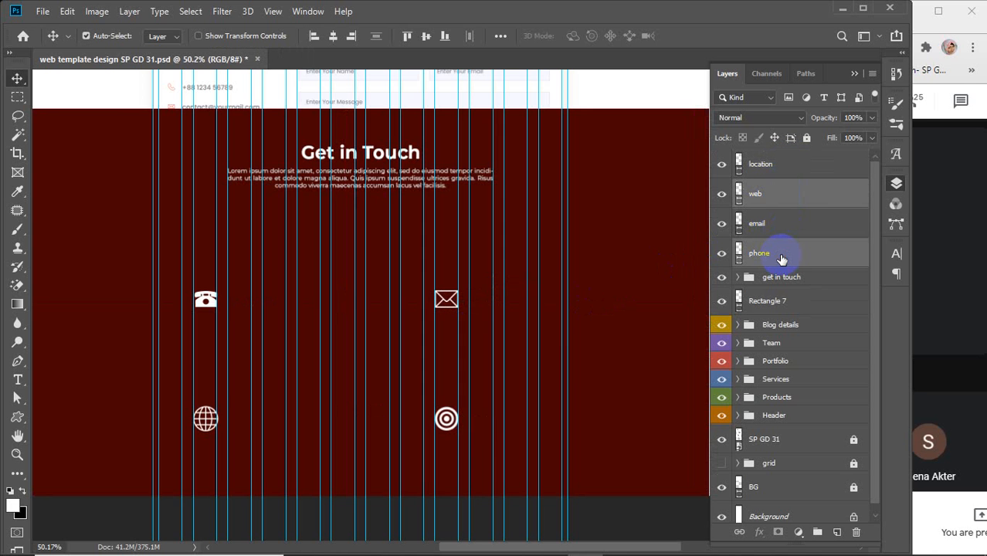
key("shift+Right")
key("shift+Right")
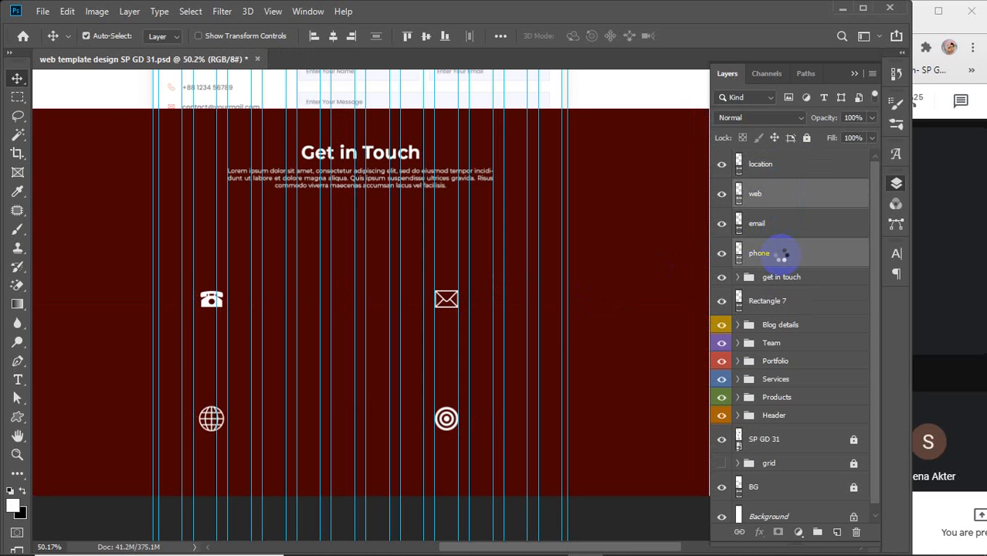
key("shift+Right")
key("shift+Right")
key("shift+Right")
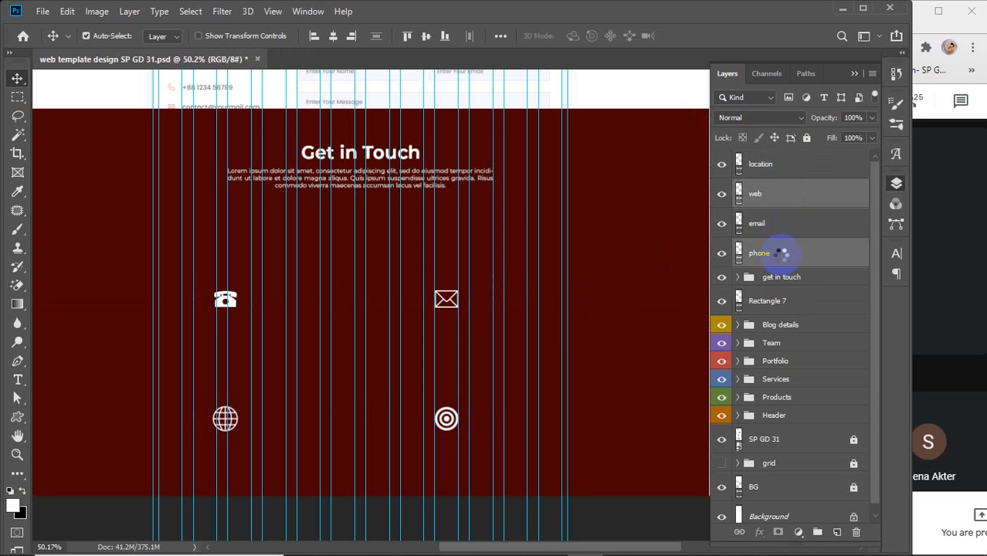
key("shift+Right")
key("shift+Right")
key("shift+Right")
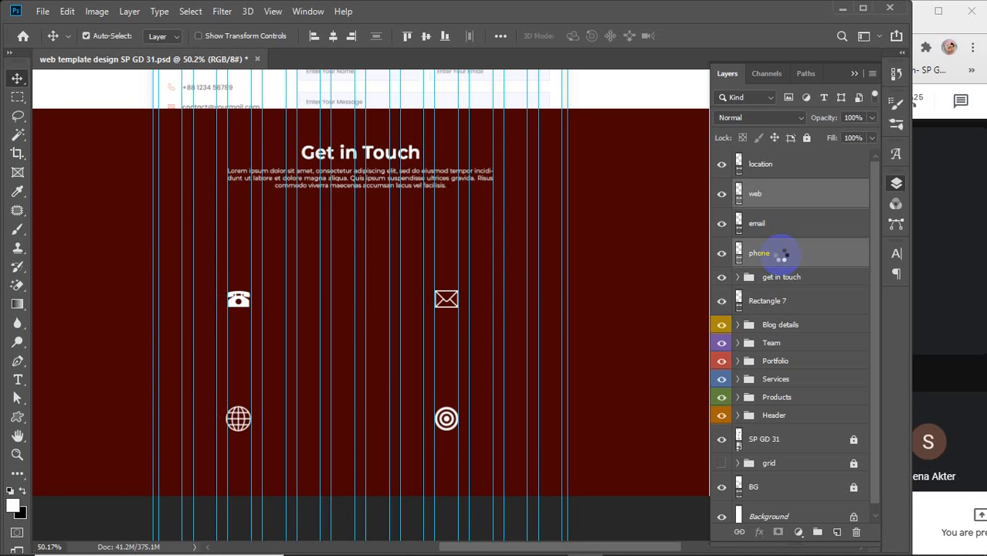
key("shift+Right")
key("shift+Right")
key("shift+Right")
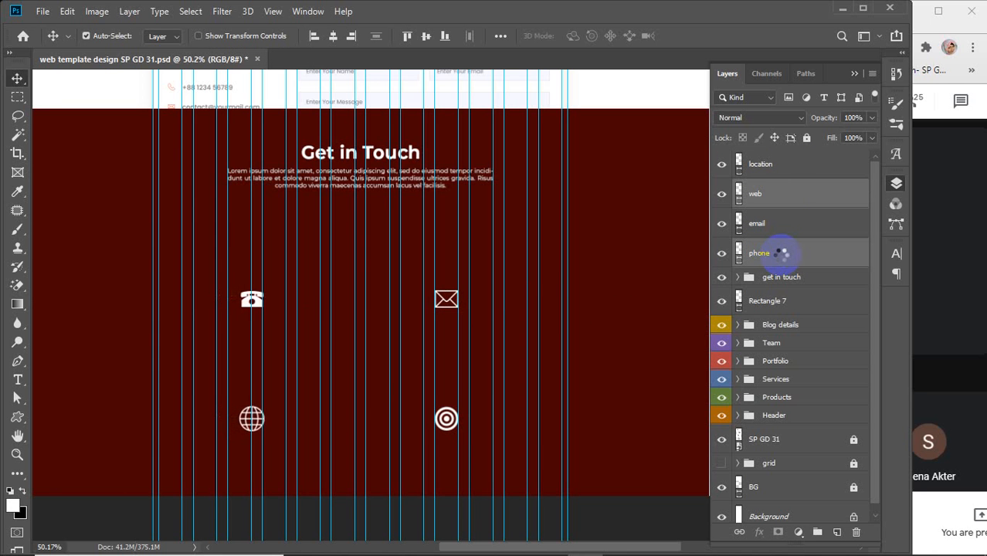
key("shift+Right")
key("shift+Right")
key("shift+Right")
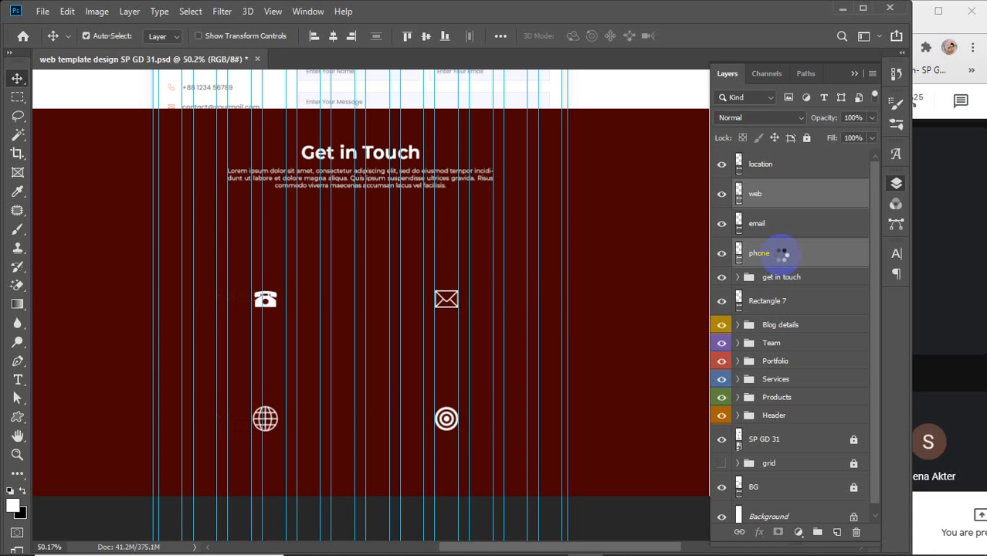
key("shift+Right")
key("shift+Right")
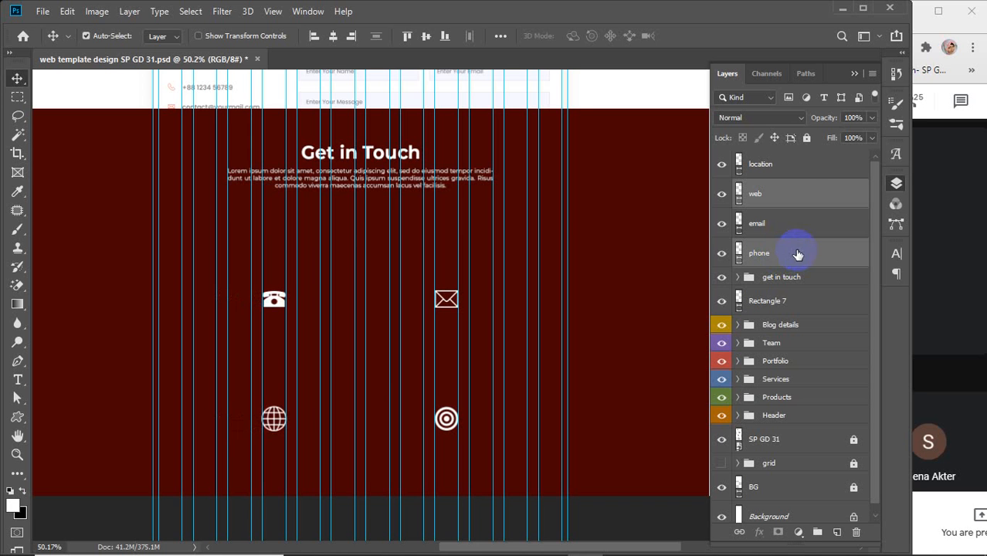
- Add a paragraph text box with Lorem ipsum placeholder text in Montserrat Regular, 4 pt, just above the phone icon
left_click(780, 261)
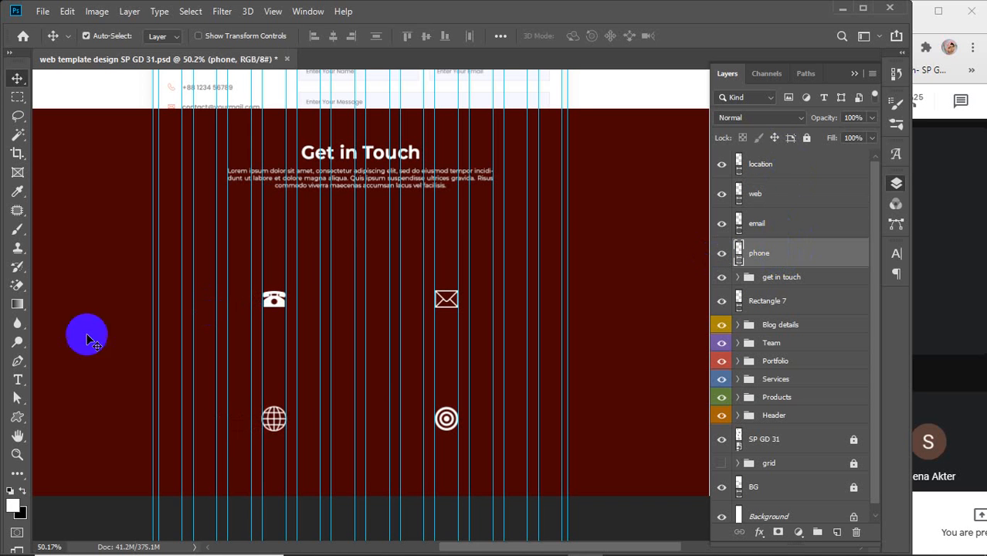
left_click(18, 379)
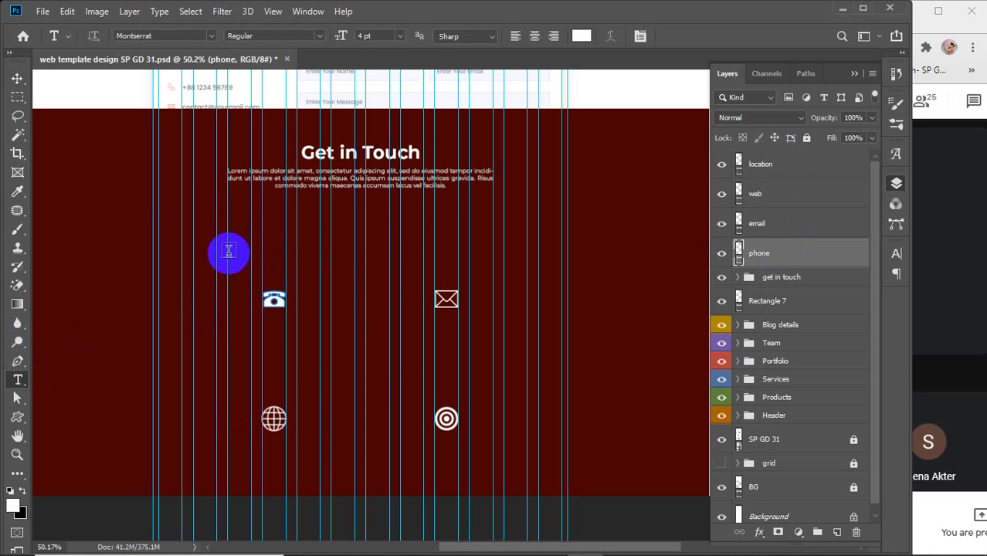
left_click_drag(228, 253, 320, 274)
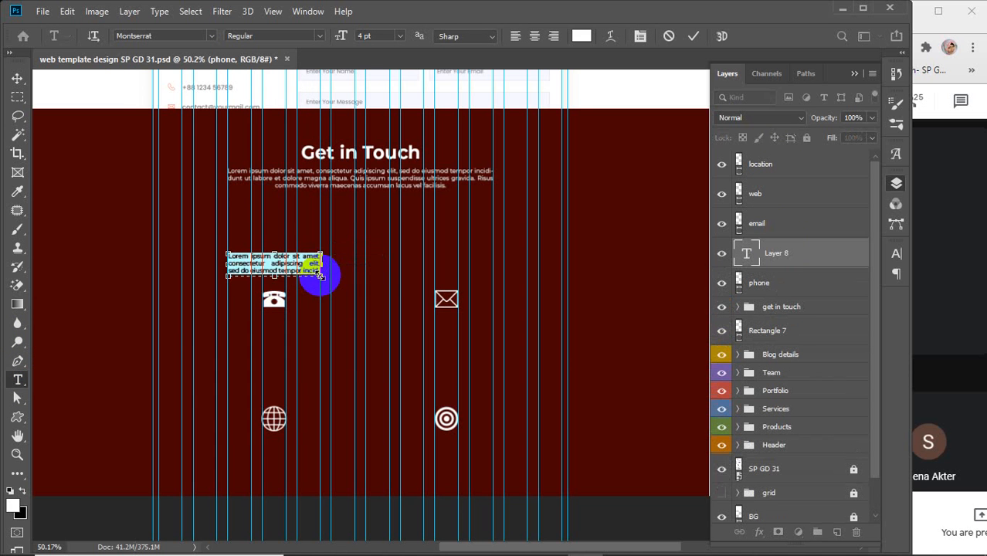
left_click(17, 78)
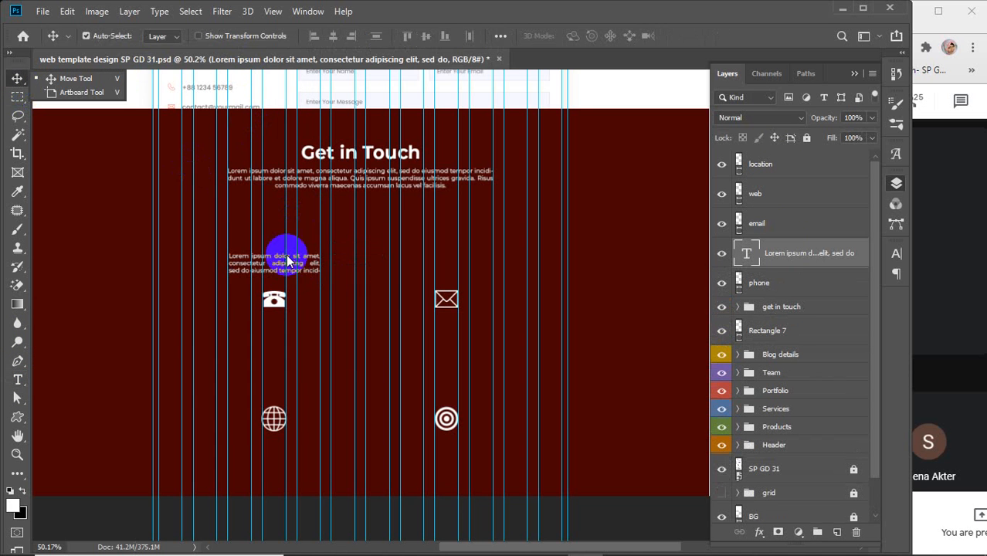
left_click(805, 258)
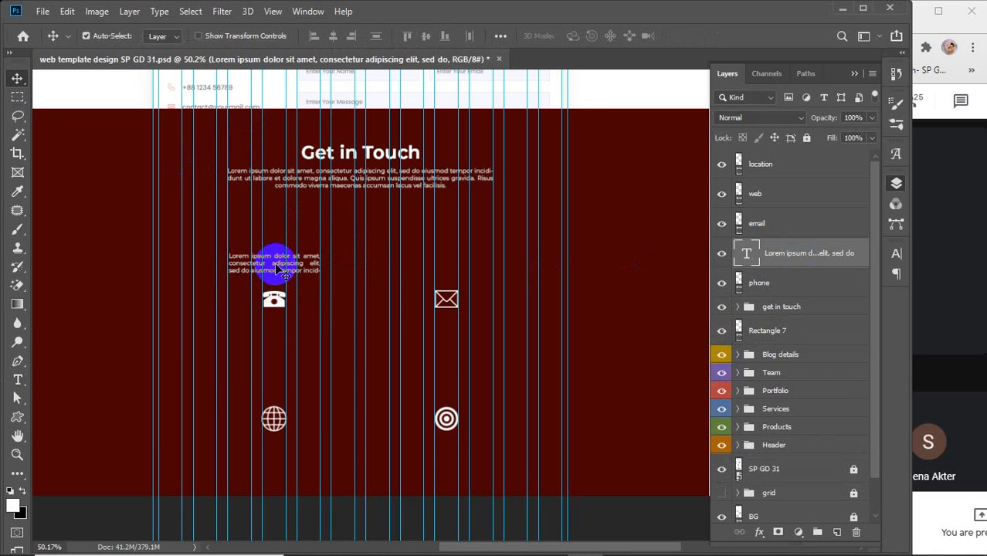
- Duplicate the placeholder paragraph from above the phone icon to above the email icon, placing the copy directly over the email layer in the stack
left_click_drag(277, 269, 452, 278)
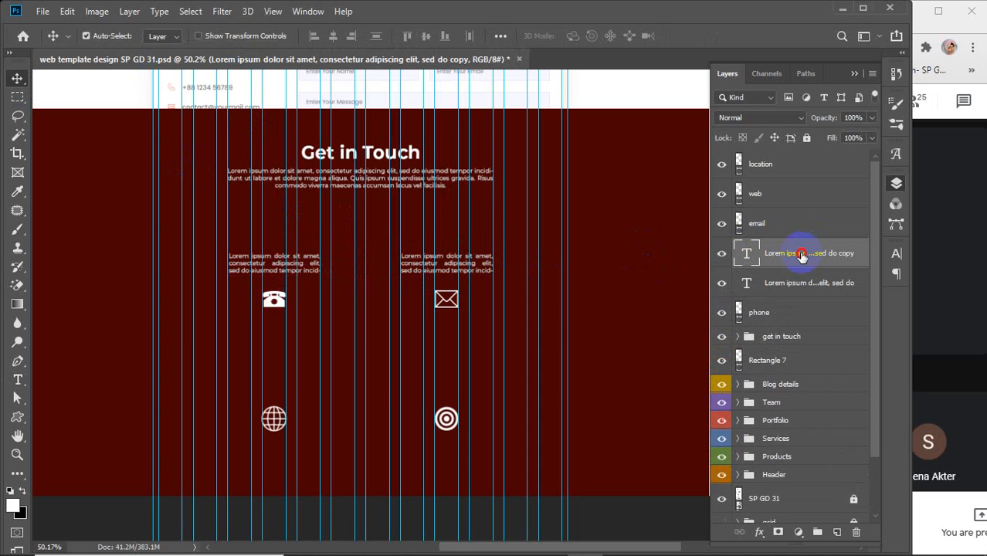
left_click_drag(800, 256, 787, 208)
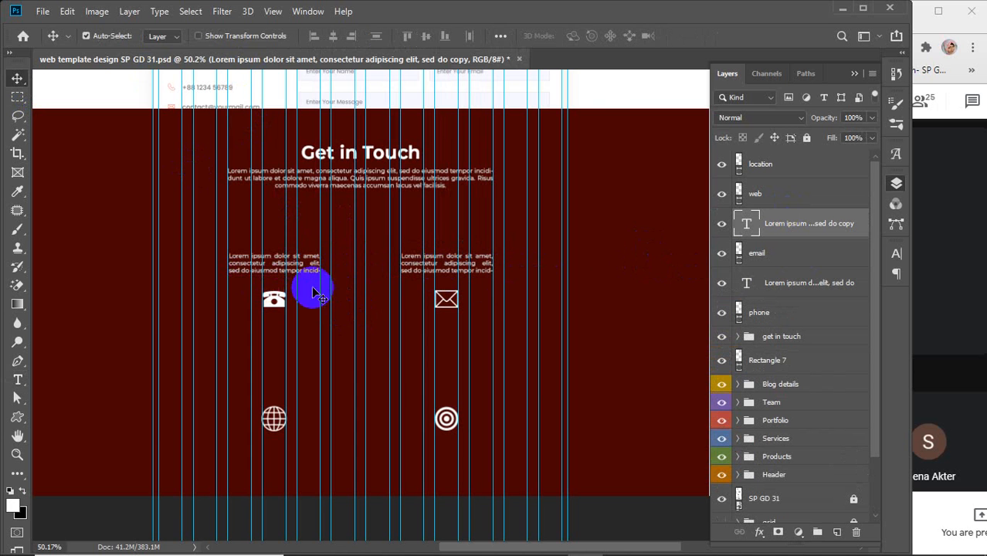
- Duplicate both placeholder paragraphs down above the web and location icons, and stack each copy directly over its matching icon layer
left_click(780, 283, "ctrl")
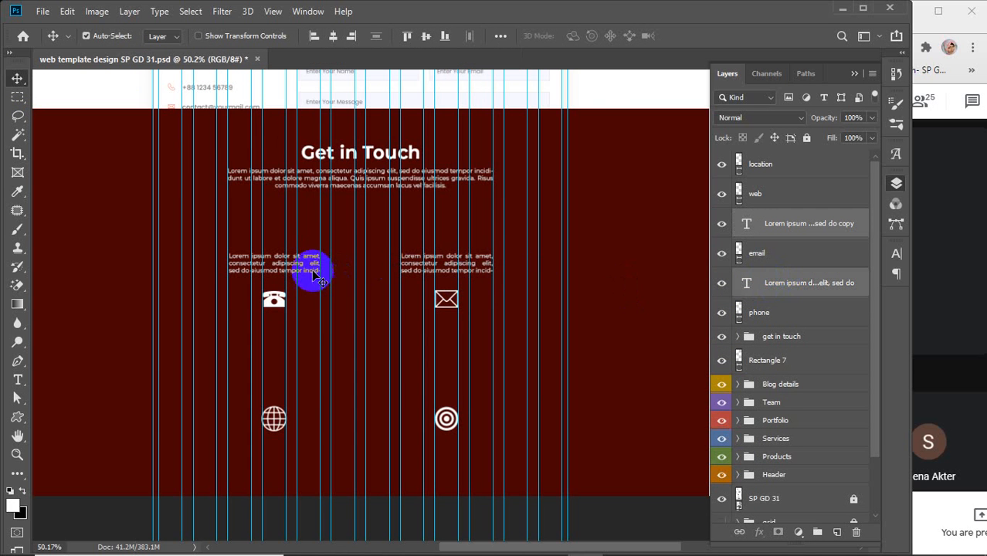
left_click_drag(312, 285, 308, 387)
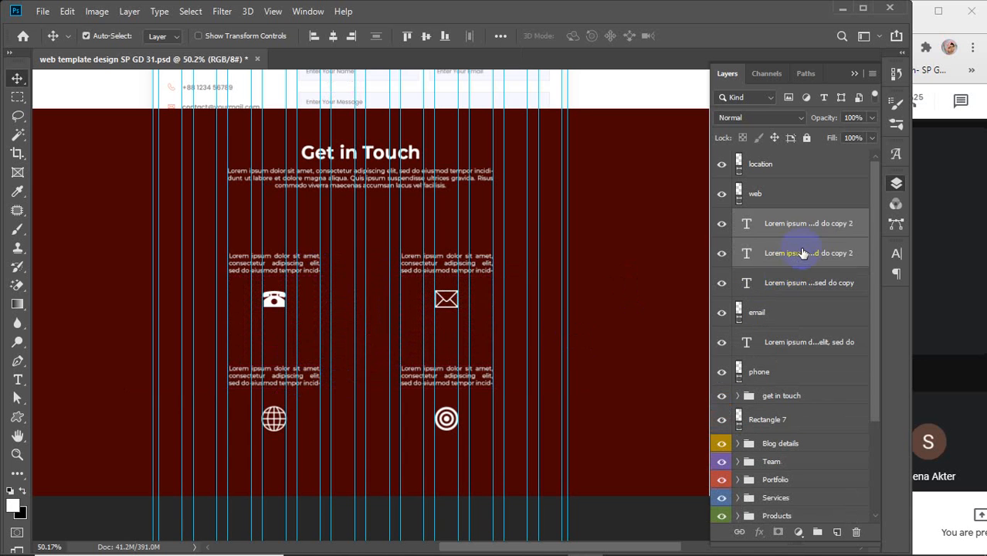
left_click_drag(793, 256, 776, 182)
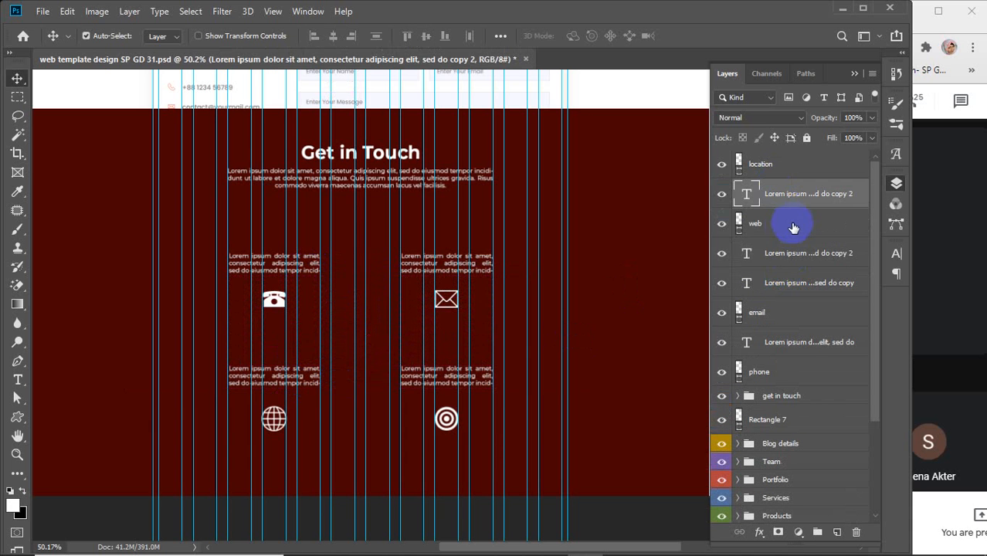
left_click_drag(780, 255, 782, 157)
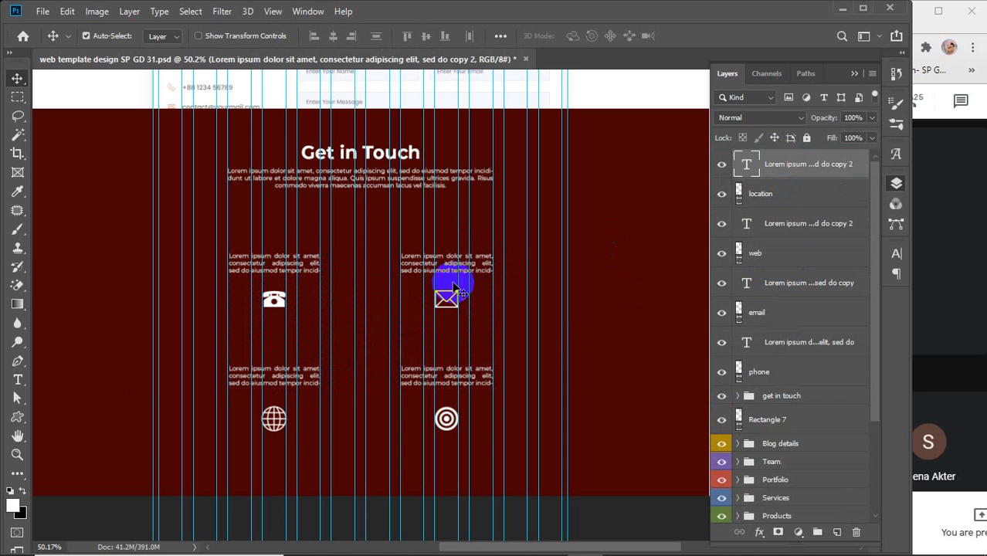
- Group the phone icon with its paragraph text and name the group "phone info"
left_click(786, 375)
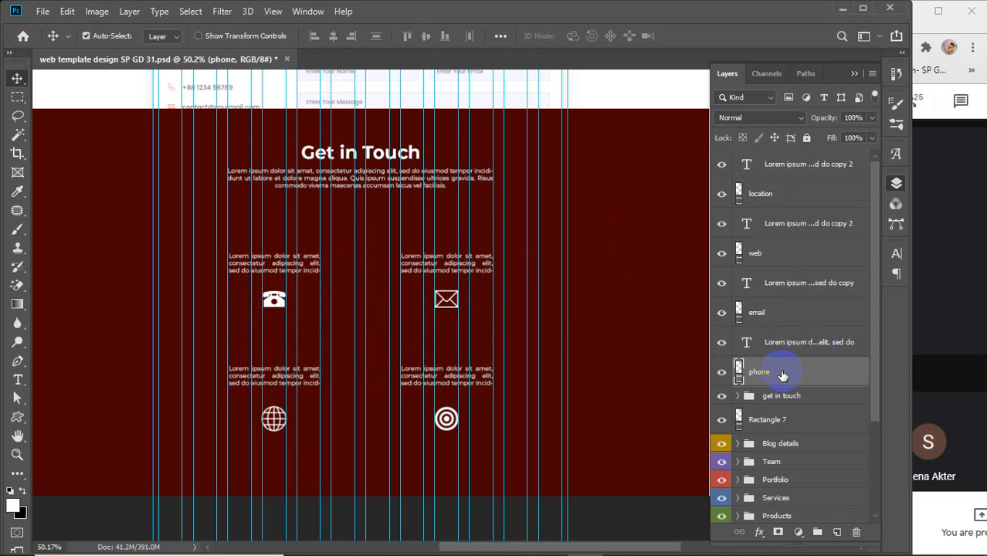
left_click(797, 340, "shift")
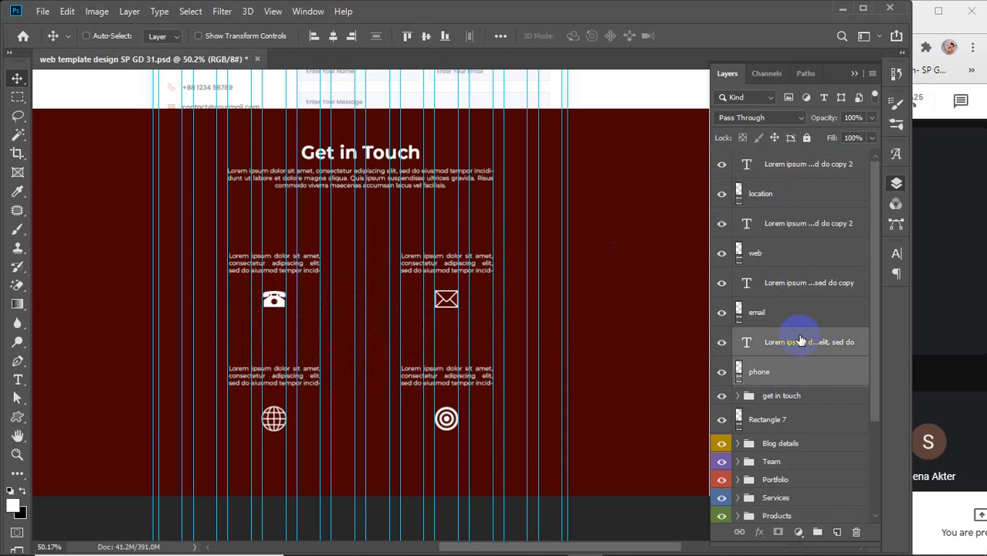
key("ctrl+g")
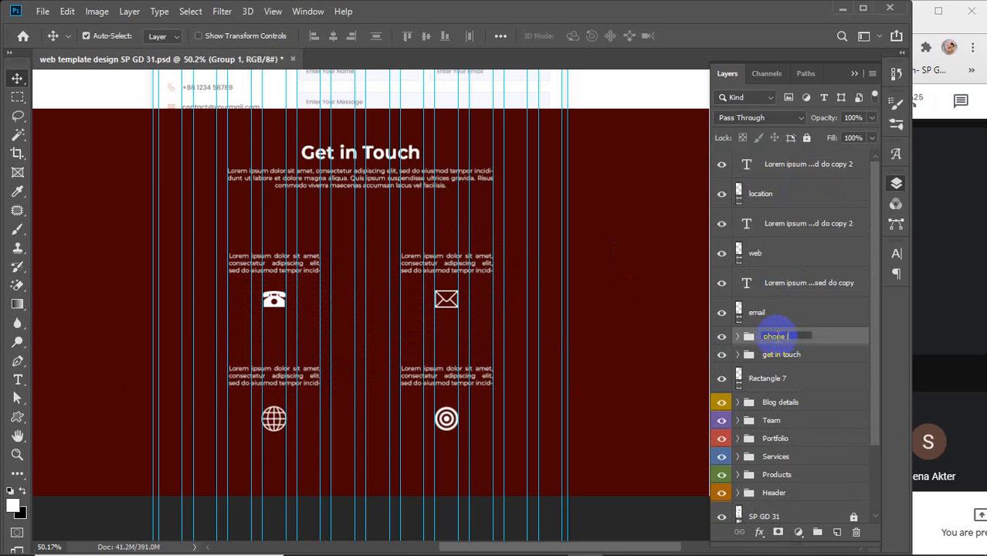
key("Return")
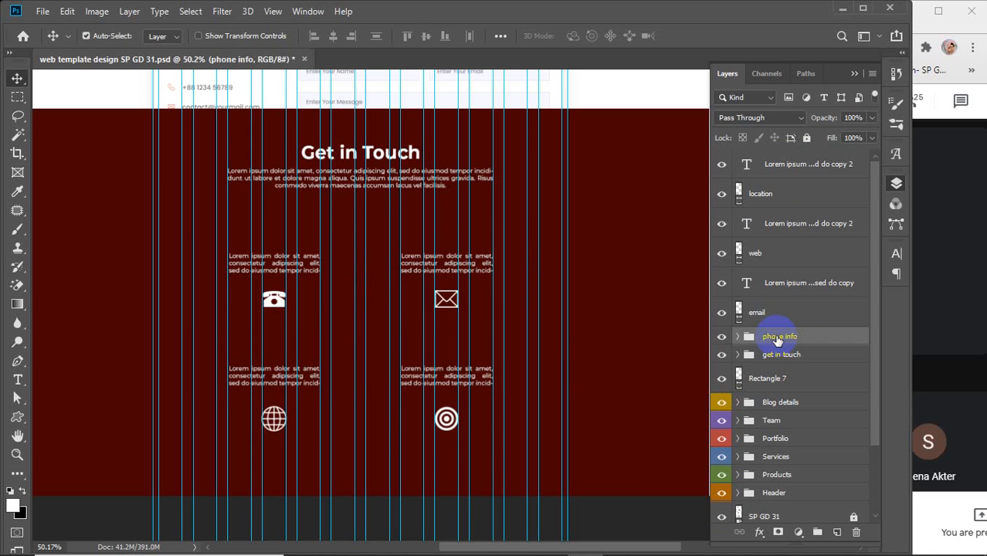
- Group the email icon with its paragraph text and name the group "email info"
left_click(775, 314)
left_click(779, 288, "shift")
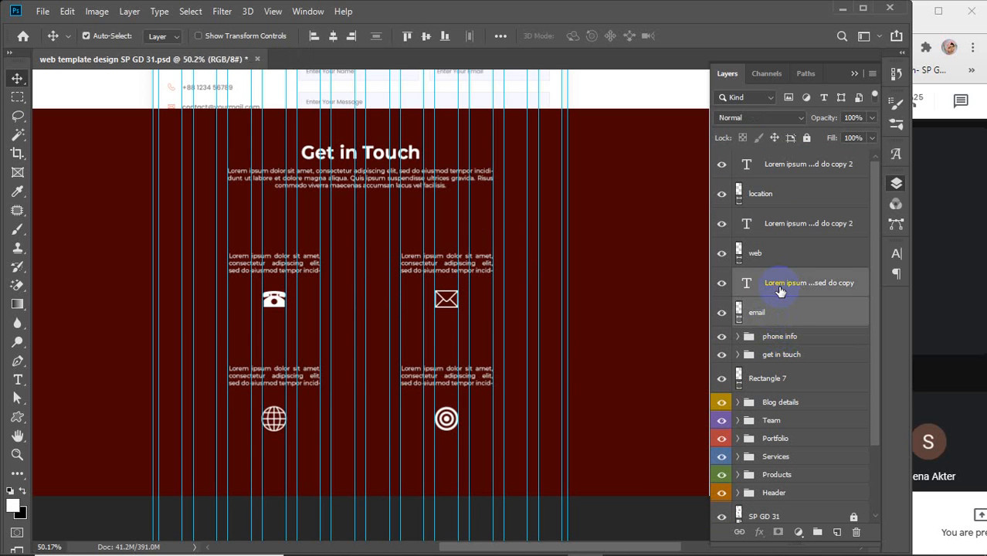
key("ctrl+g")
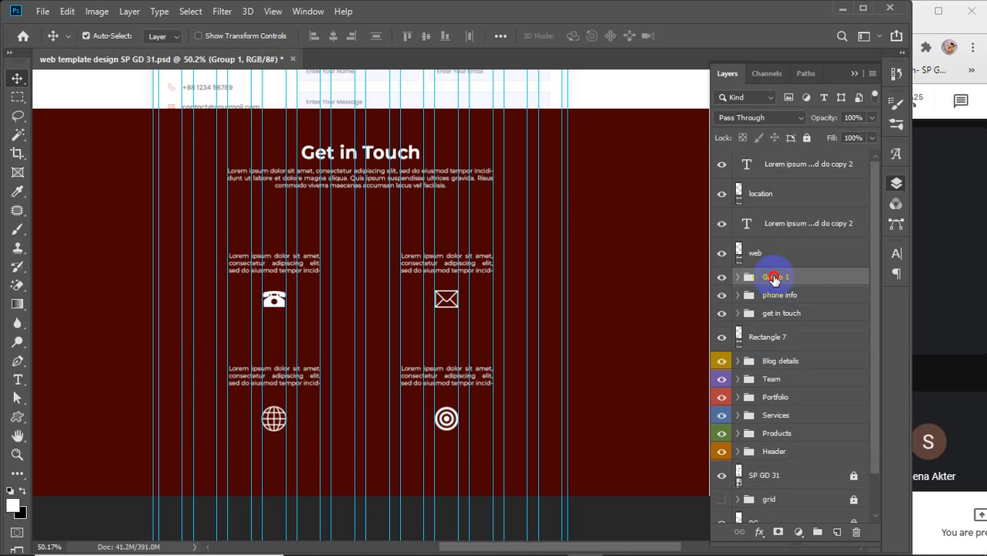
double_click(775, 277)
key("Return")
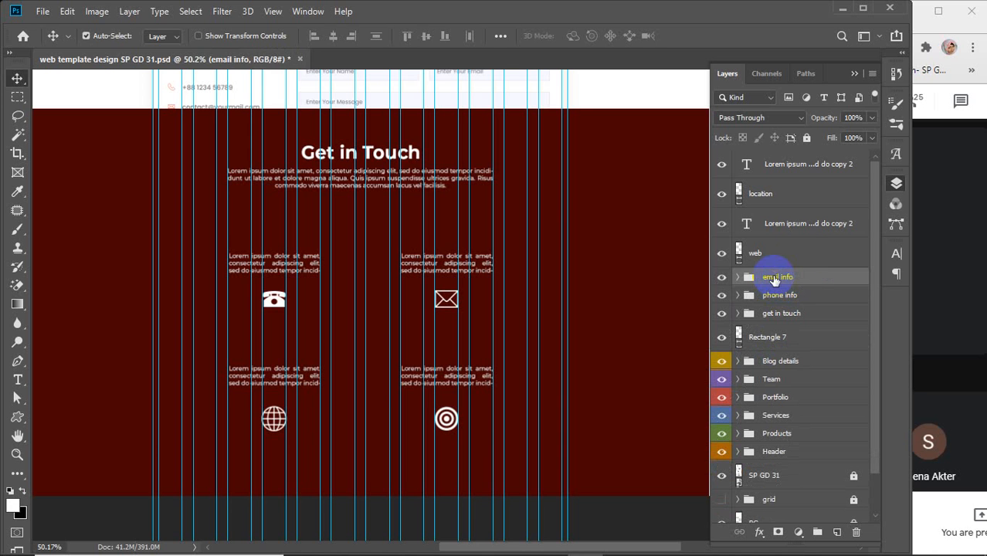
- Group the web icon with its paragraph text and name the group "web info"
left_click(796, 251)
left_click(780, 230, "shift")
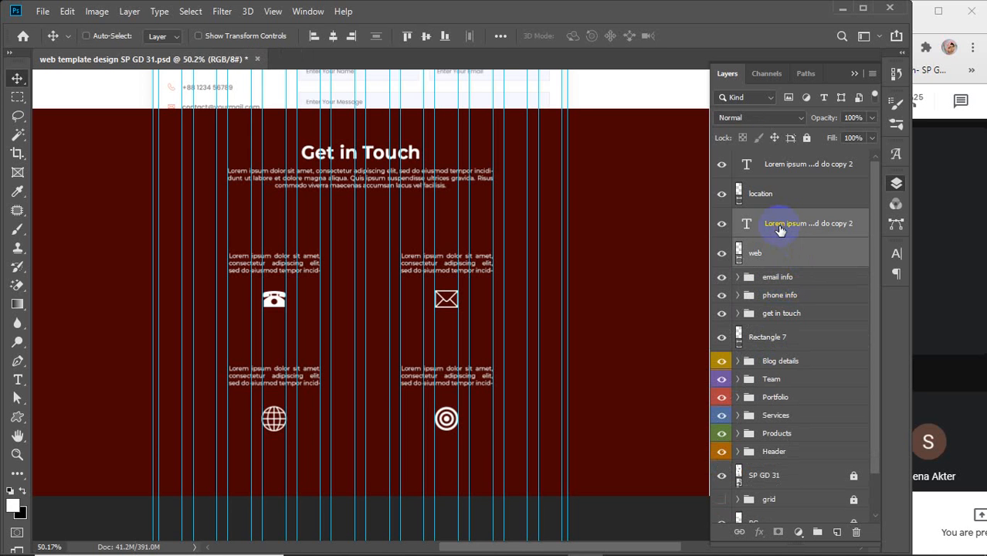
key("ctrl+g")
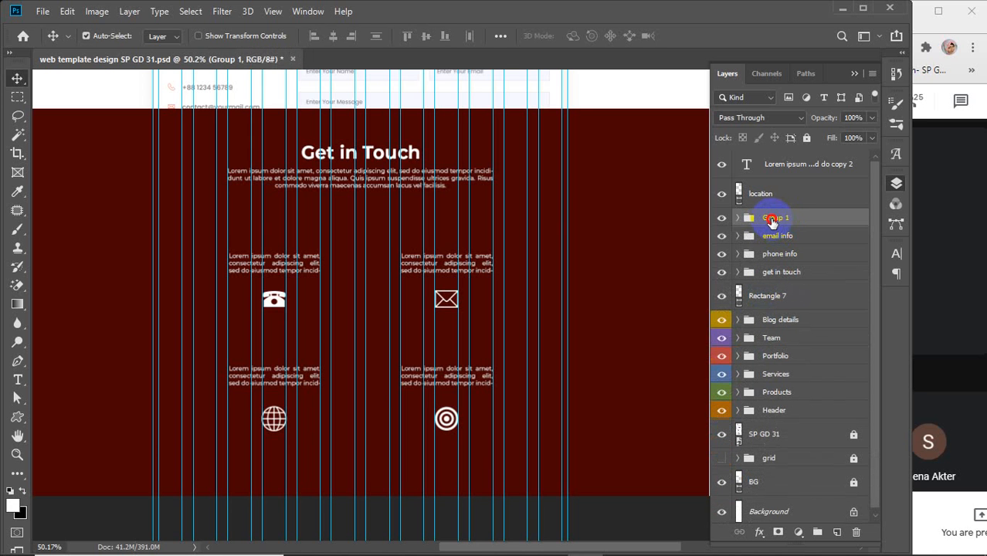
double_click(772, 220)
key("Return")
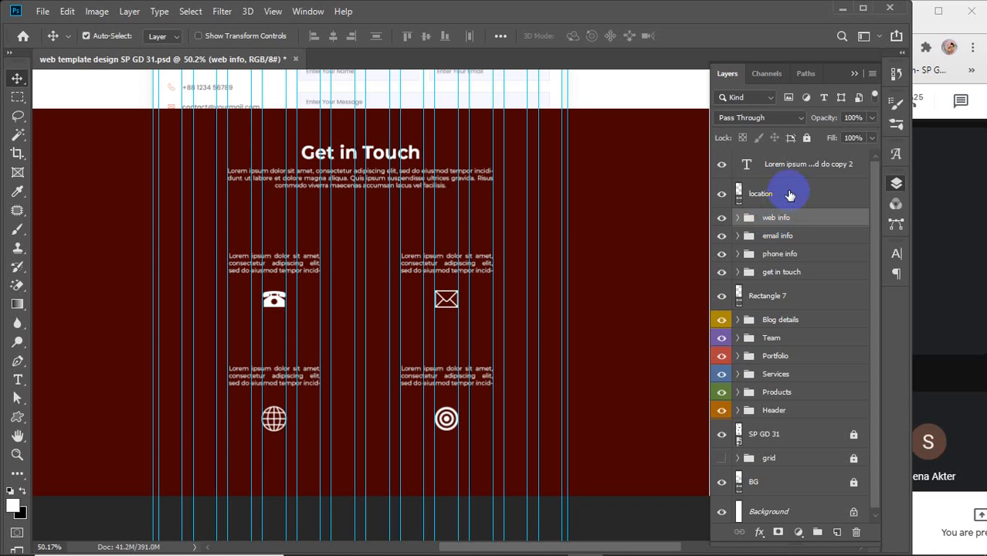
- Group the location icon with its paragraph text and name the group "location info"
left_click(785, 195)
left_click(792, 168, "shift")
key("ctrl+g")
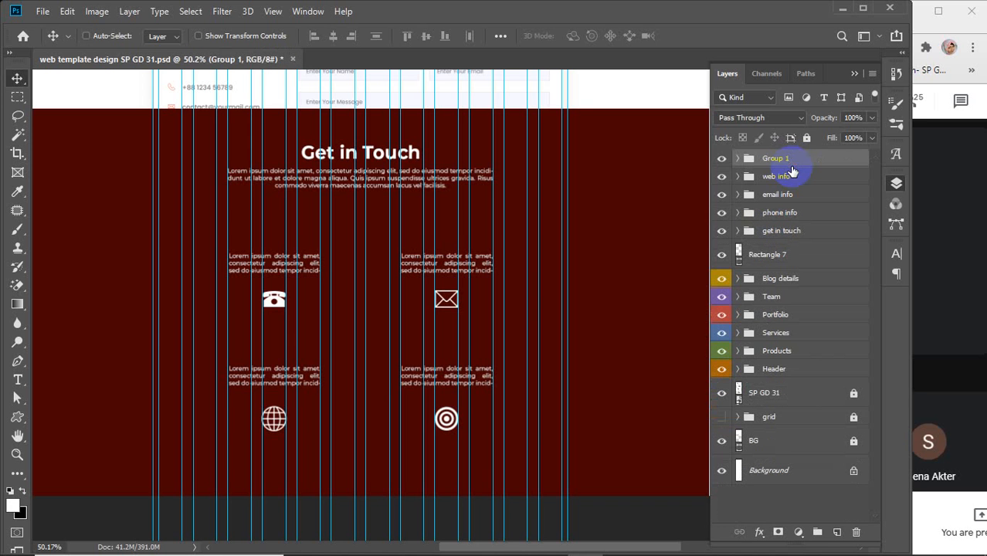
double_click(776, 158)
type("location info")
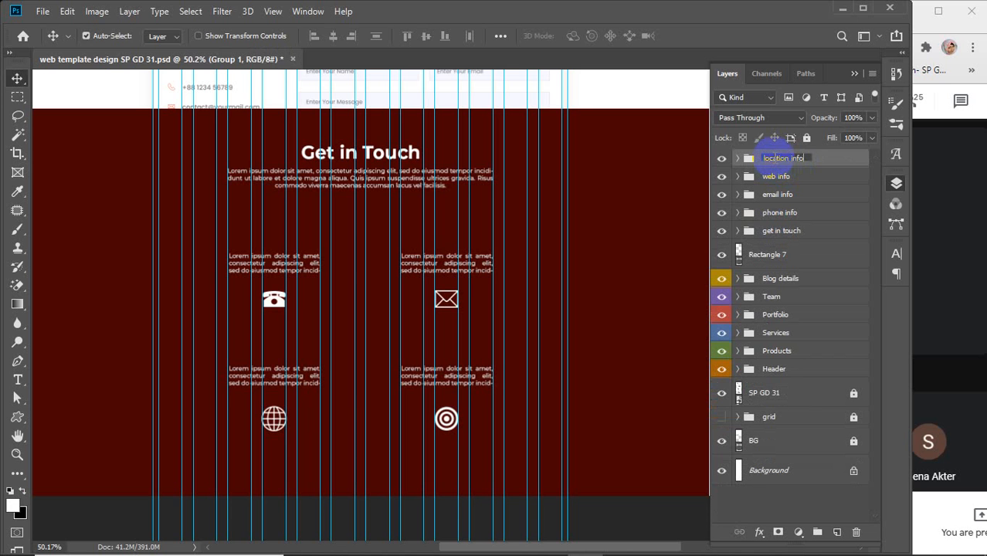
key("Return")
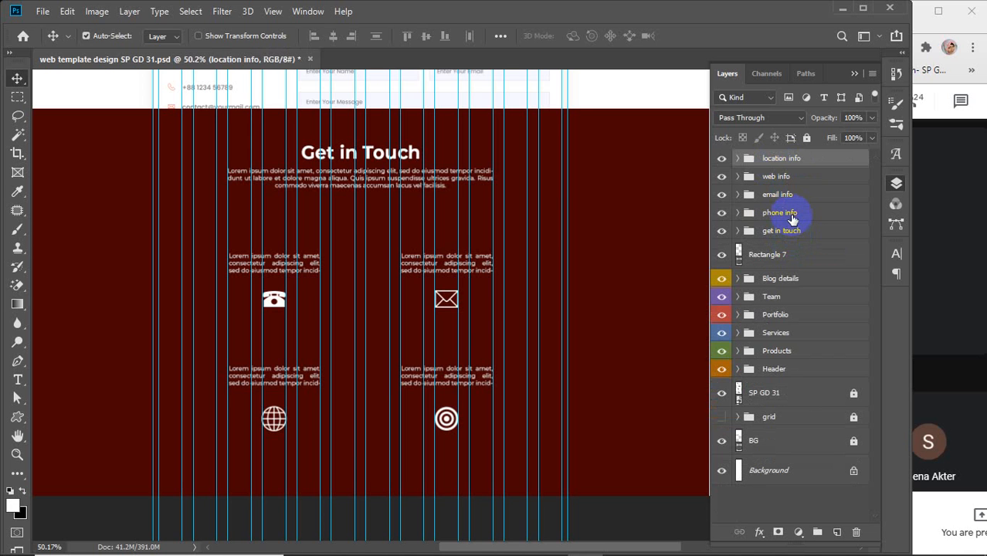
- Group the phone, email, web and location info groups together as "contact info", and leave no layer selected
left_click(792, 215, "shift")
key("ctrl+g")
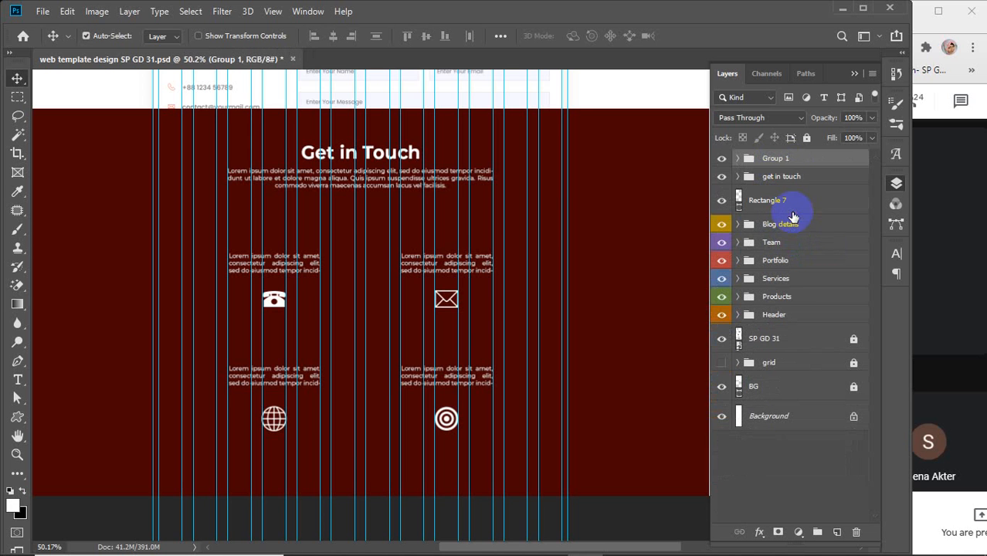
double_click(773, 158)
type("contact info")
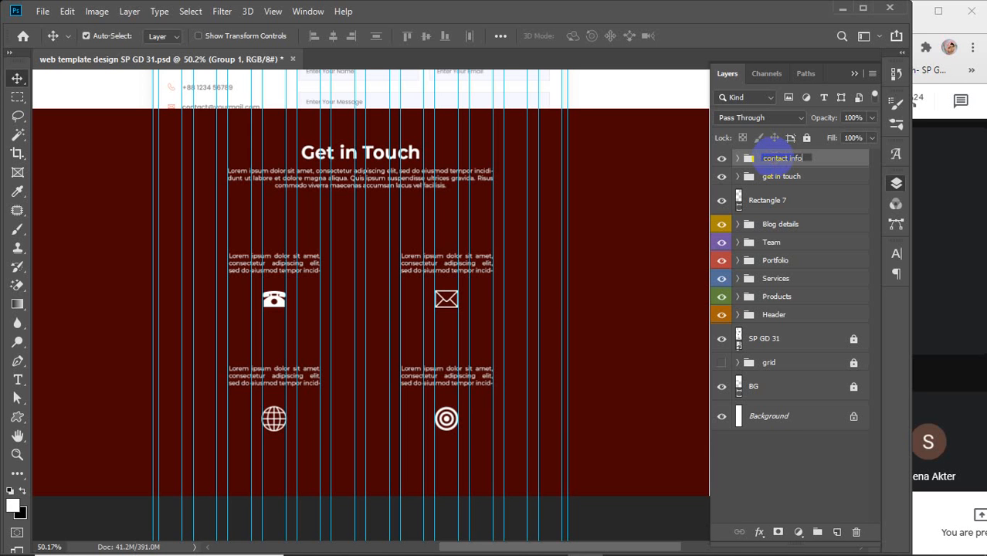
key("Return")
left_click(778, 465)
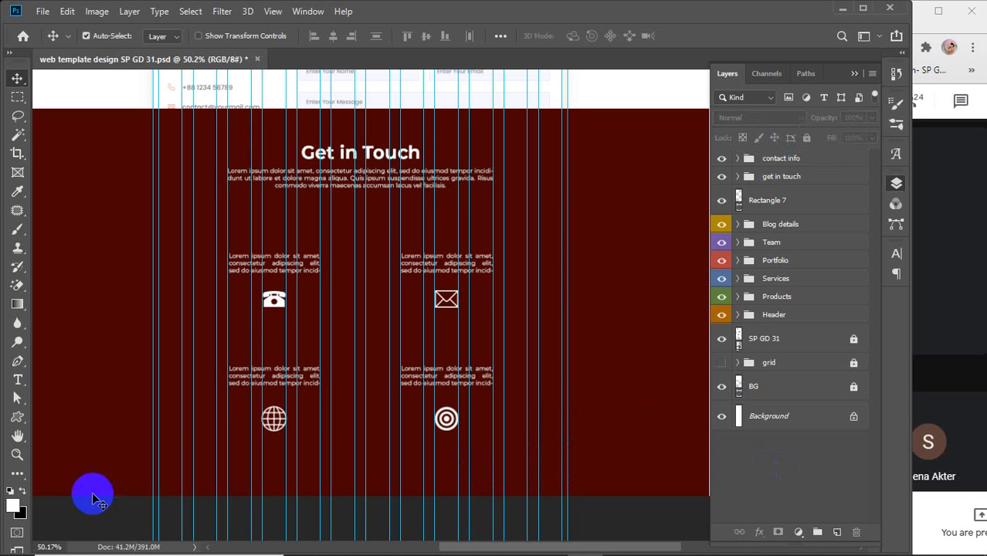
left_click(17, 380)
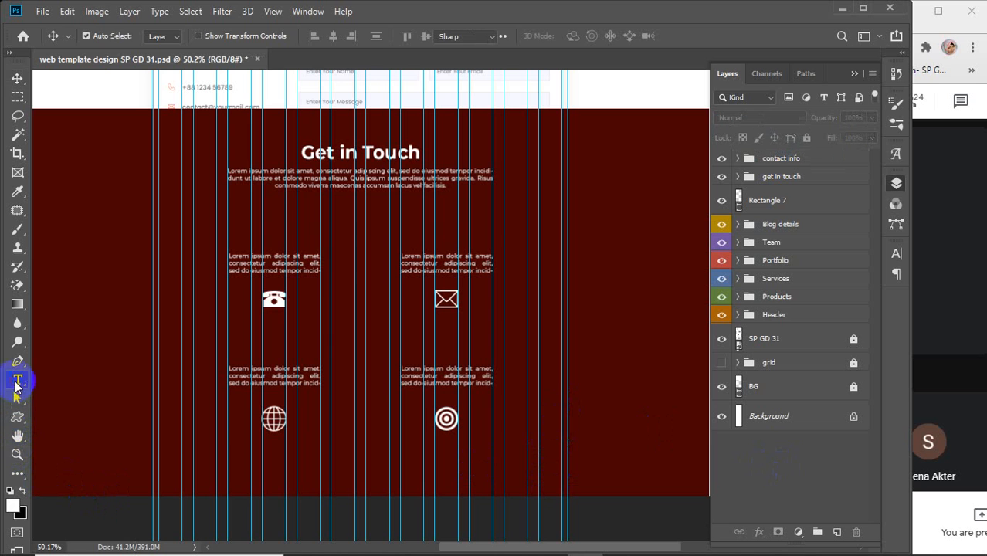
left_click(228, 468)
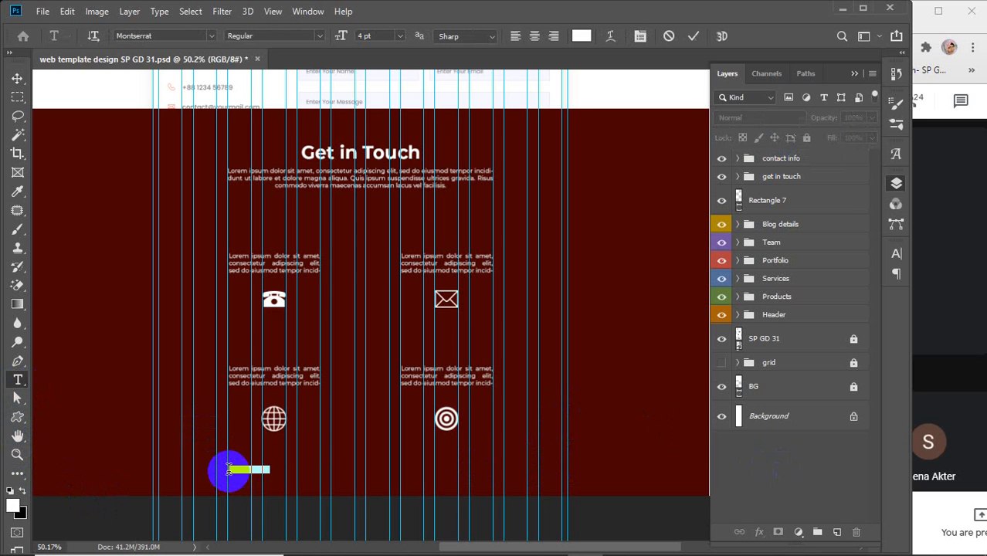
key("BackSpace")
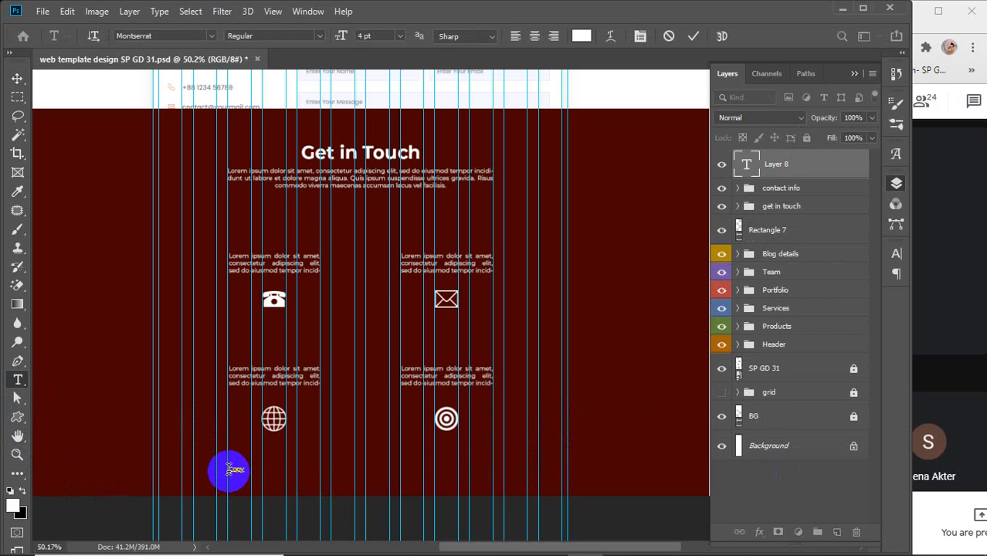
type("Copyright @2021 Lorem Ipsum Dolor")
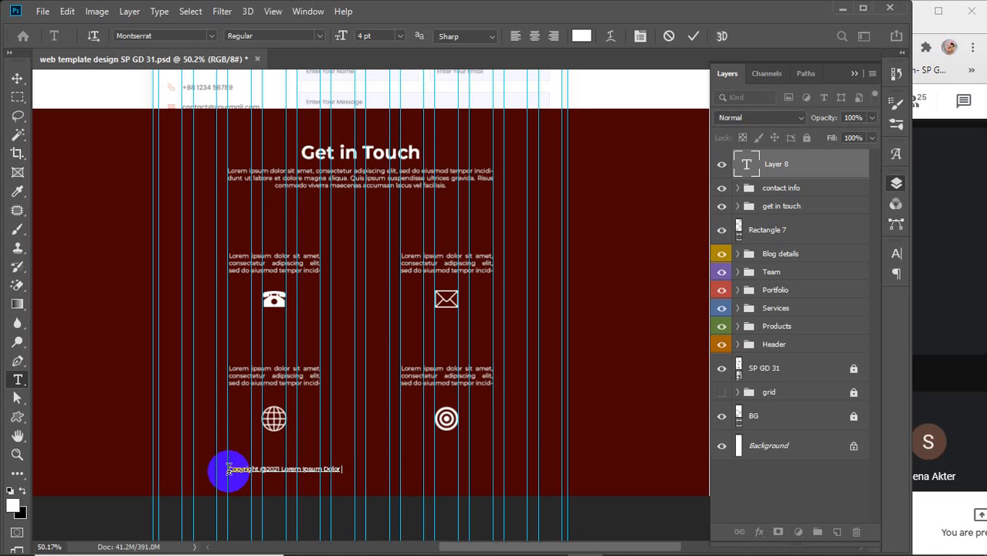
type("S")
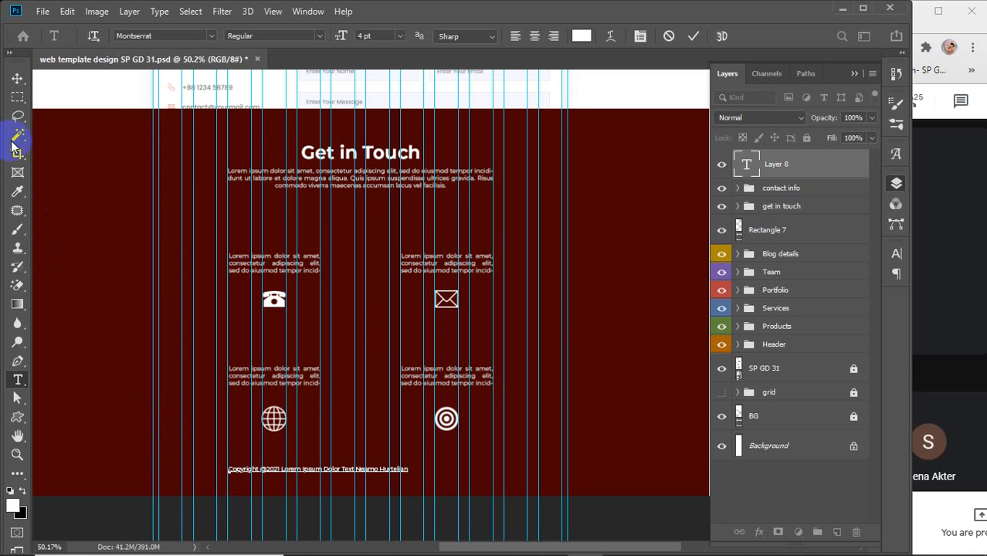
left_click(17, 78)
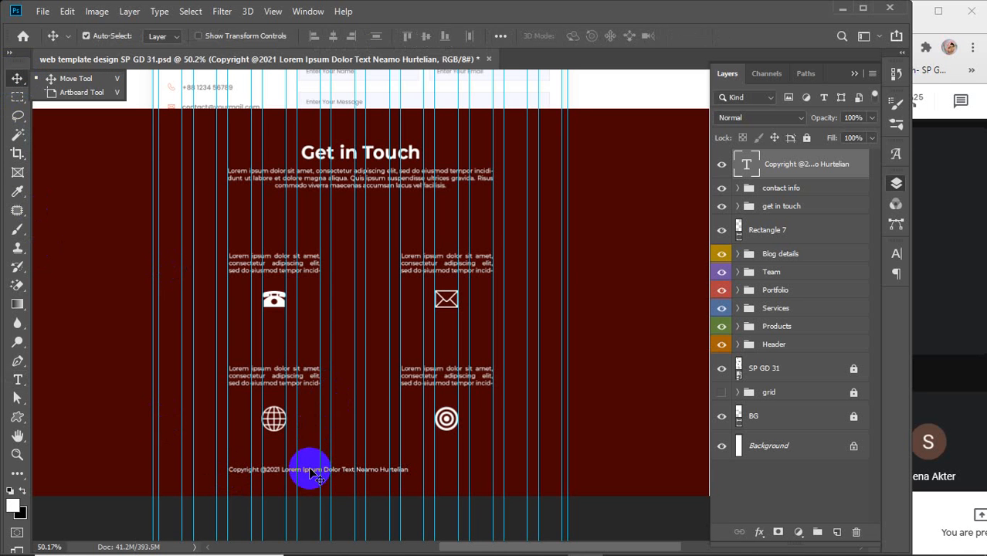
- Center the copyright line horizontally on the dark red Rectangle 7 and shift it slightly downward
left_click_drag(309, 468, 359, 467)
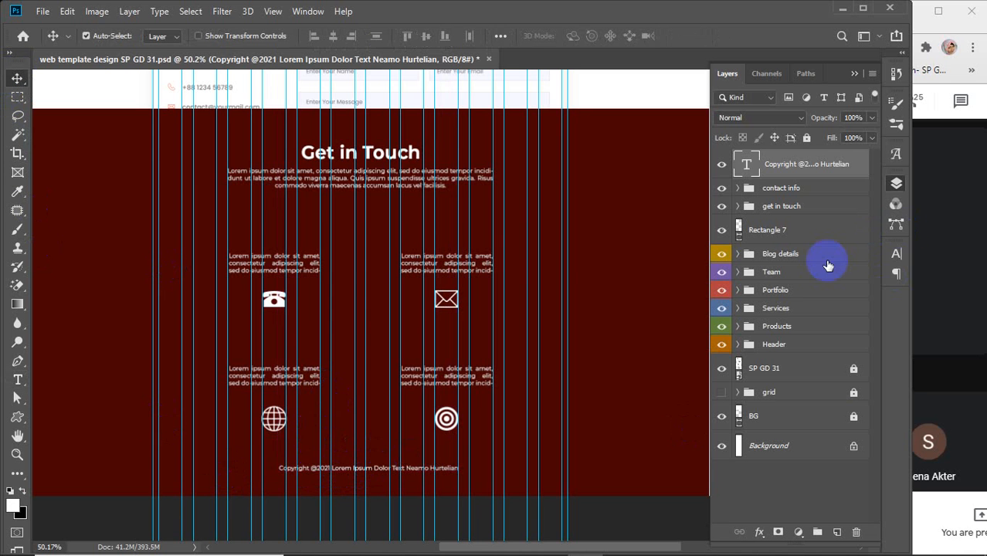
left_click(805, 234, "ctrl")
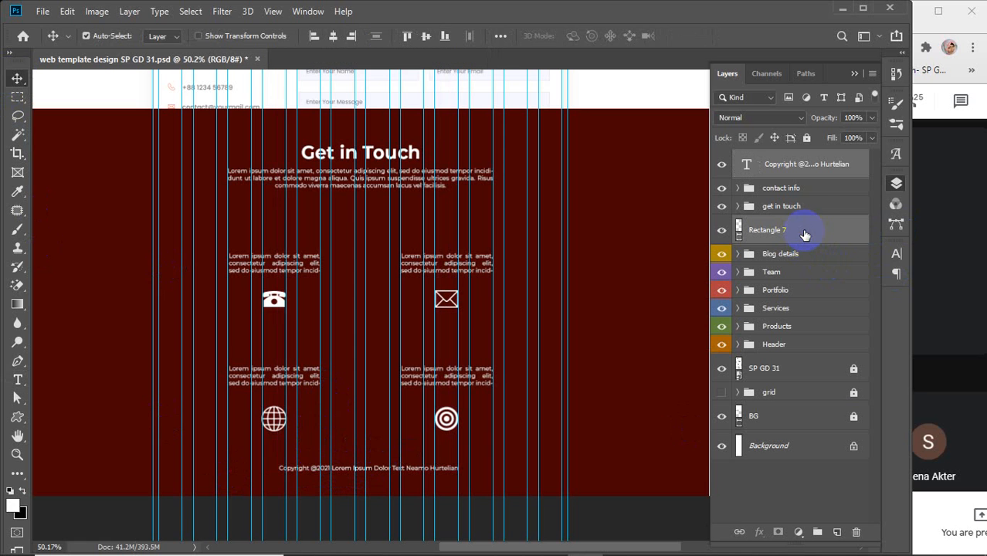
left_click(333, 36)
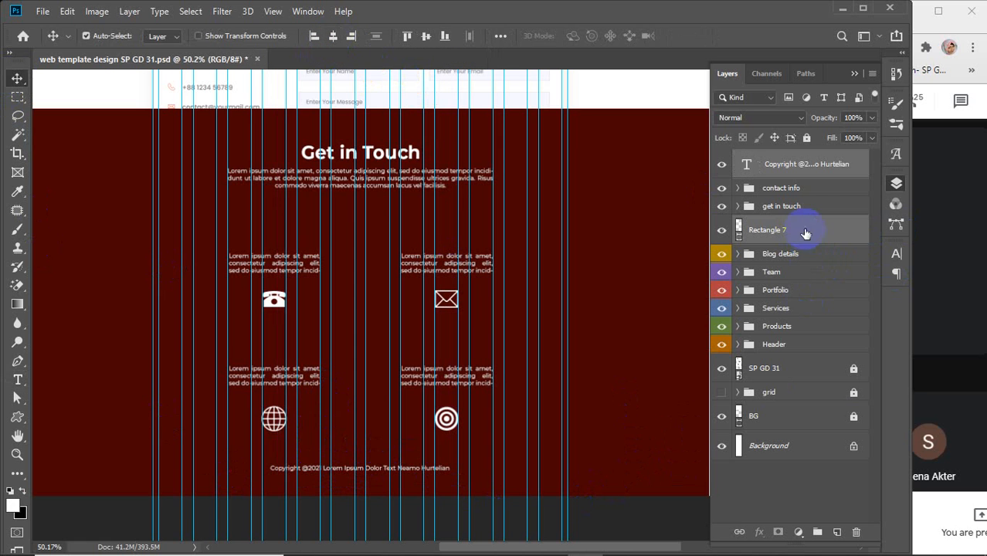
left_click(786, 164)
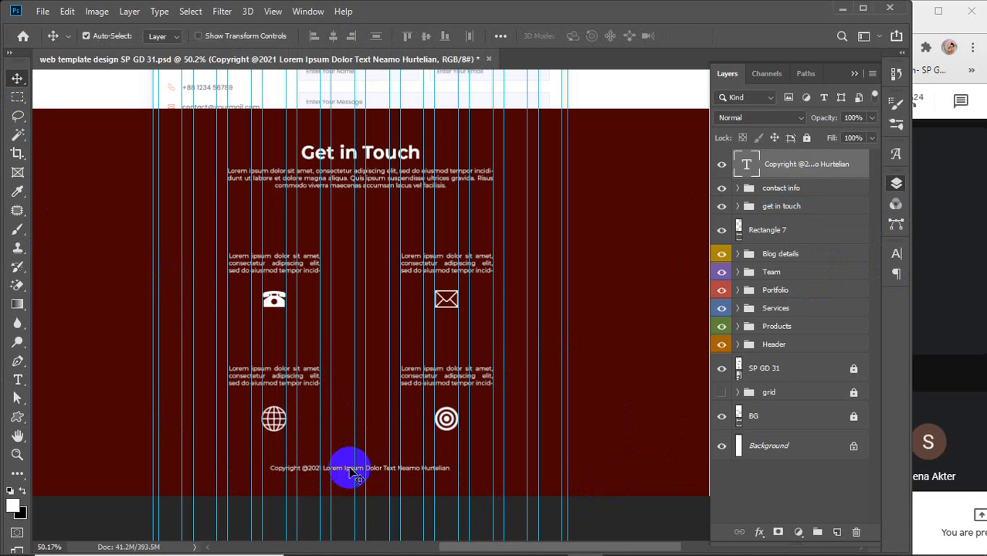
left_click_drag(346, 469, 352, 470)
- Group the copyright line, contact info, get in touch and Rectangle 7 layers, and name the group "Get in touch"
left_click(801, 230, "shift")
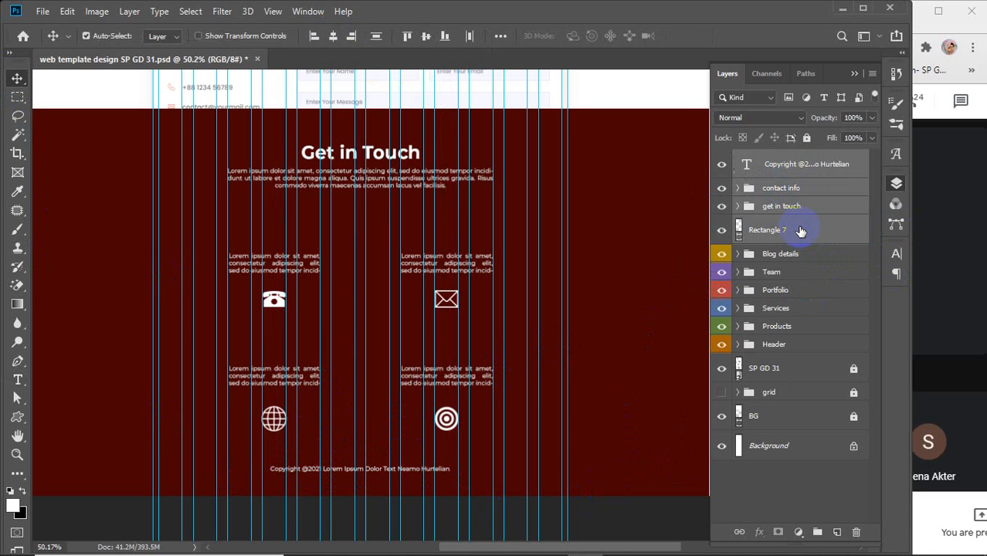
key("ctrl+g")
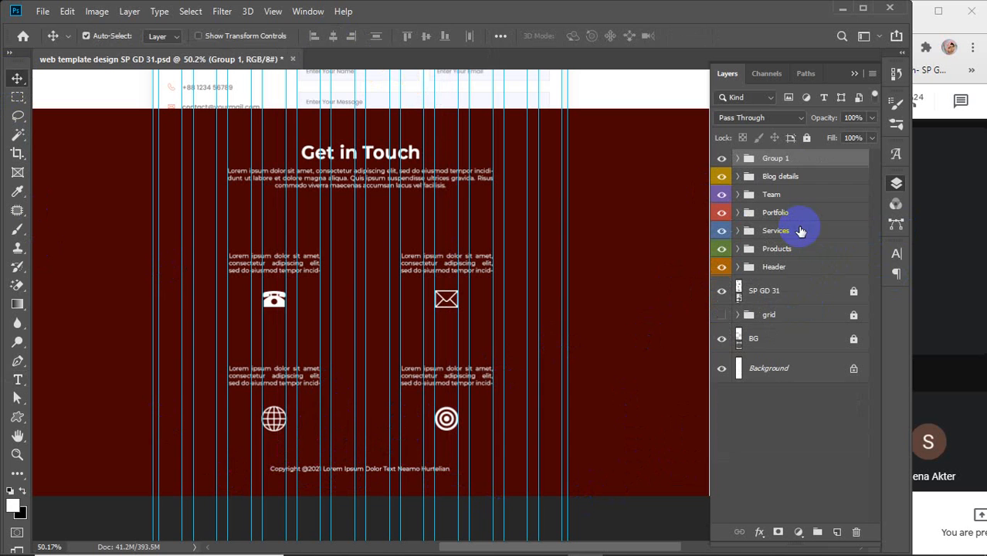
double_click(779, 157)
key("Return")
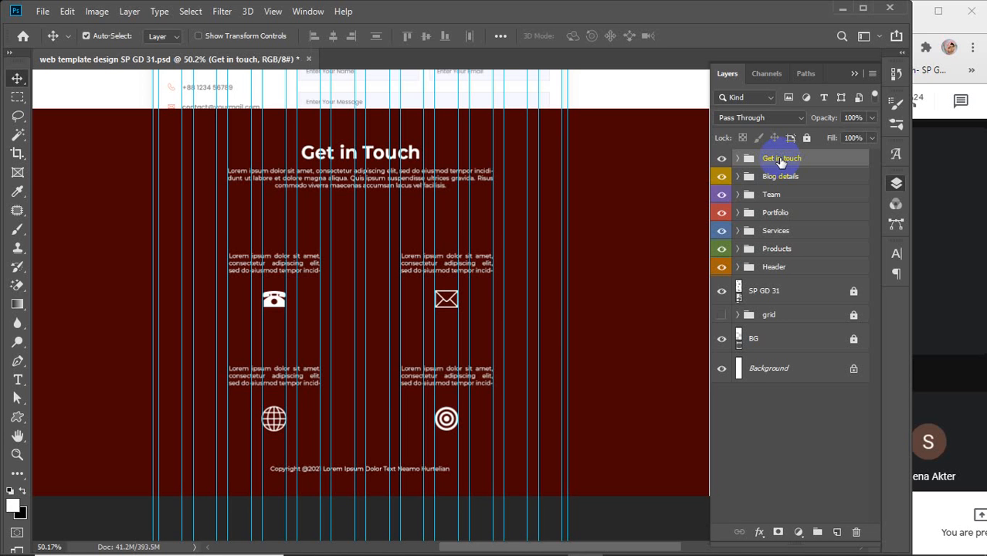
- Mark the Get in touch group with the Gray layer color label
right_click(721, 161)
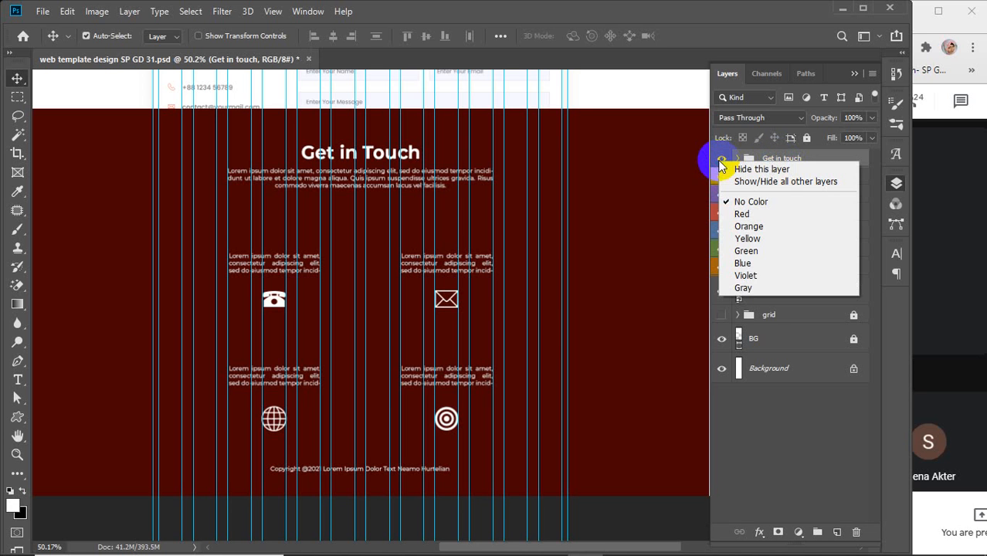
left_click(756, 292)
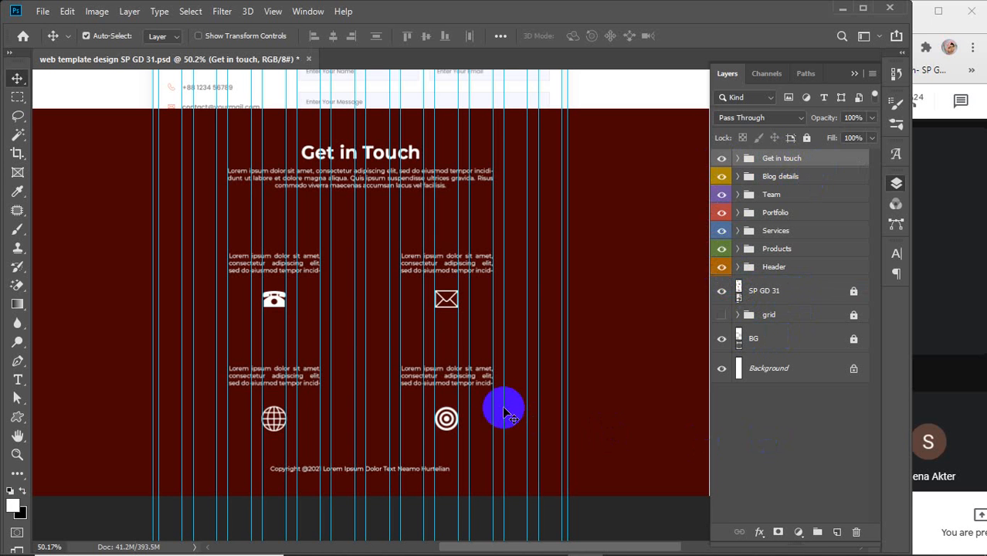
- Unlock the SP GD 31 reference layer and delete it
scroll(487, 367, "down", 2, "alt")
scroll(487, 367, "down", 5, "alt")
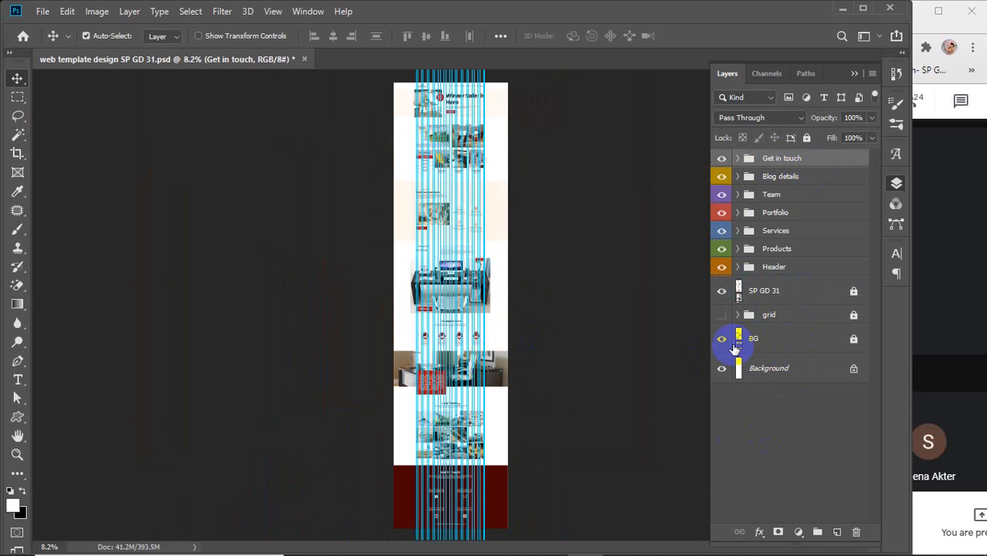
left_click(803, 347)
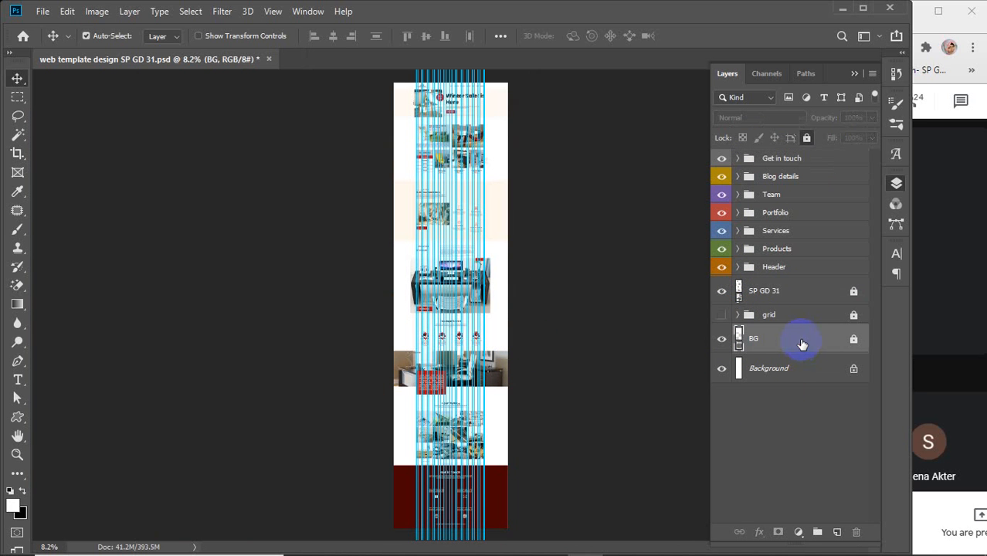
left_click(772, 291)
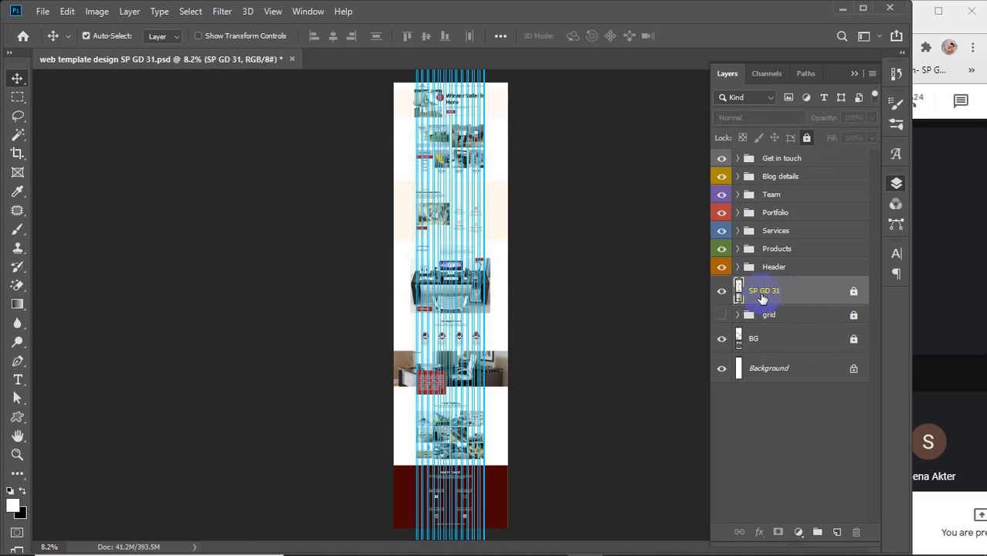
left_click(854, 291)
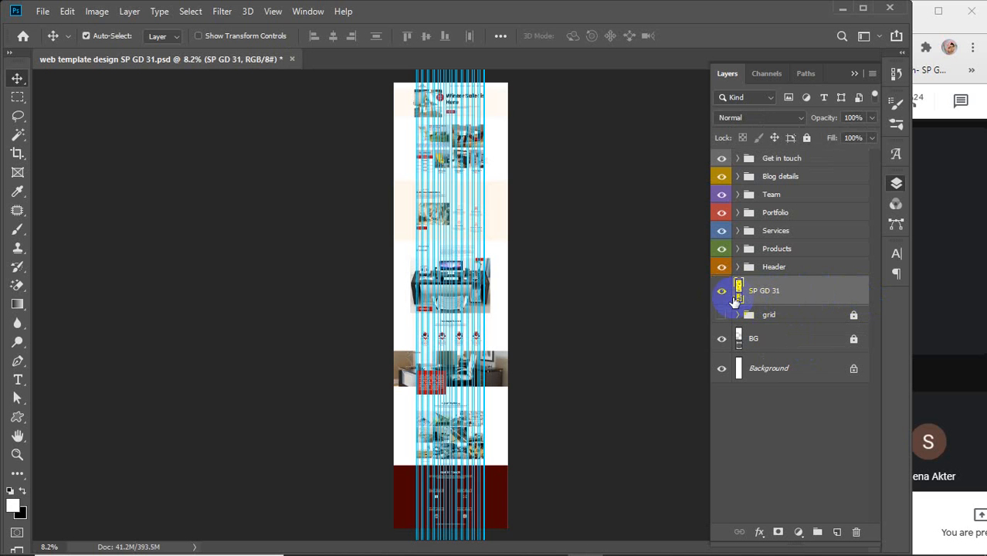
left_click(786, 298)
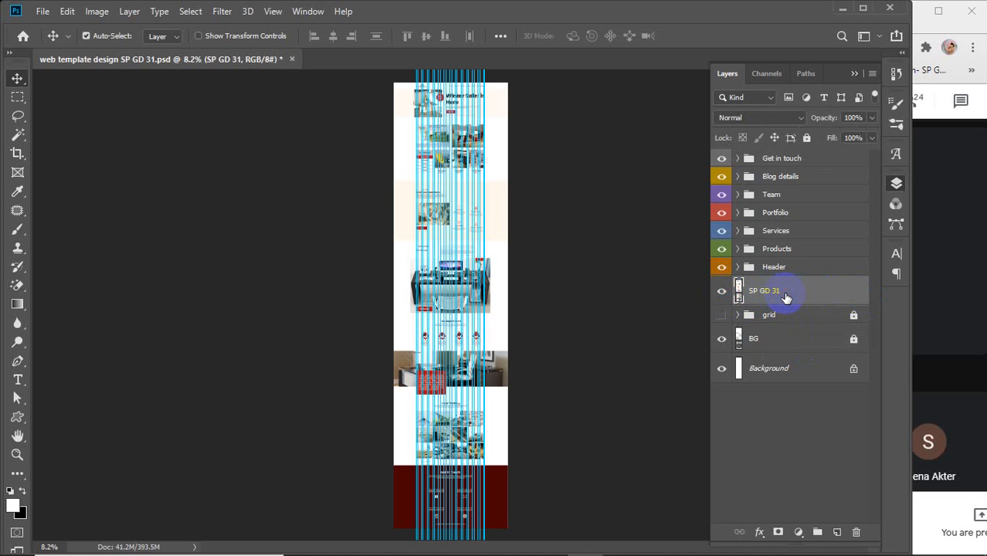
key("Delete")
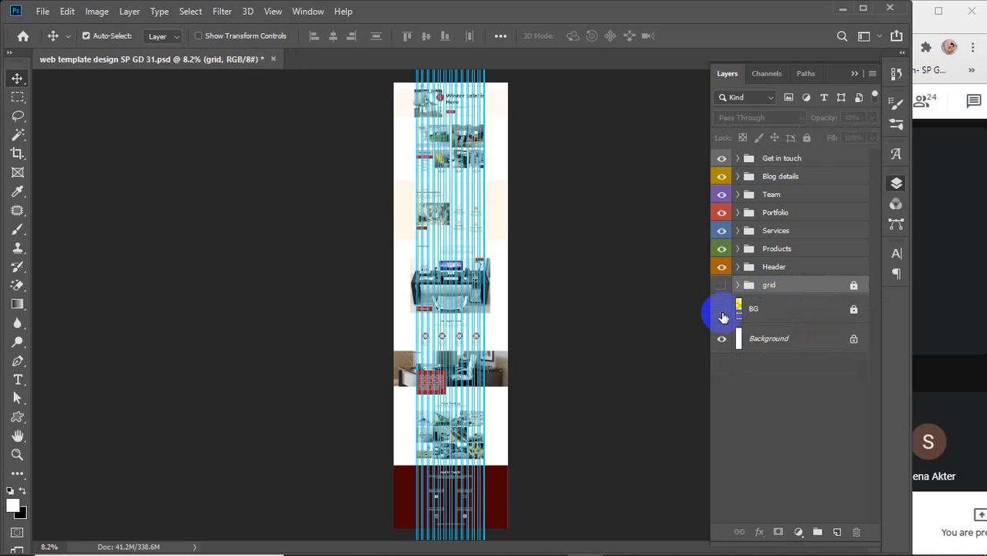
- With all section groups from Get in touch to Header hidden, unlock the BG layer and stretch it down to the canvas's lower edge
left_click(819, 311)
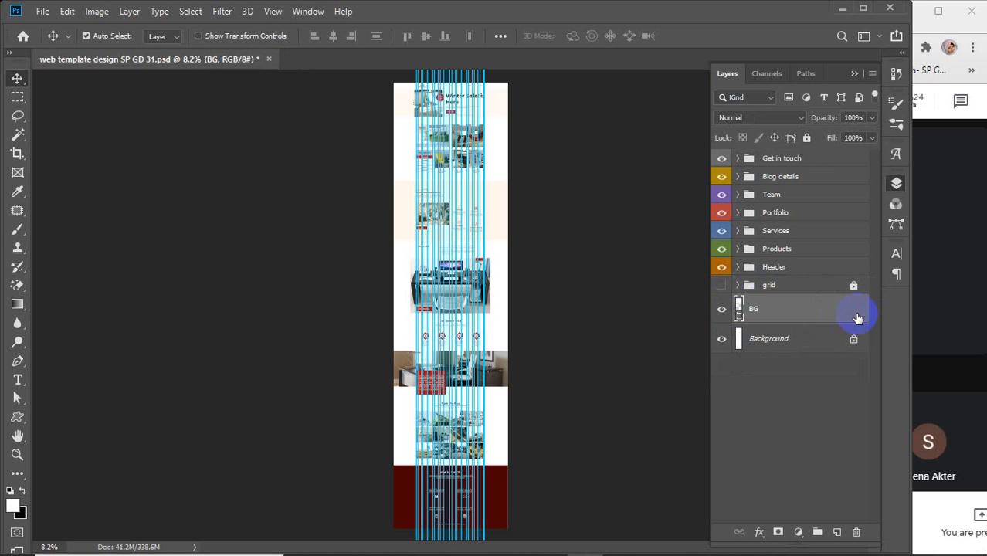
left_click_drag(721, 158, 747, 309)
key("ctrl+t")
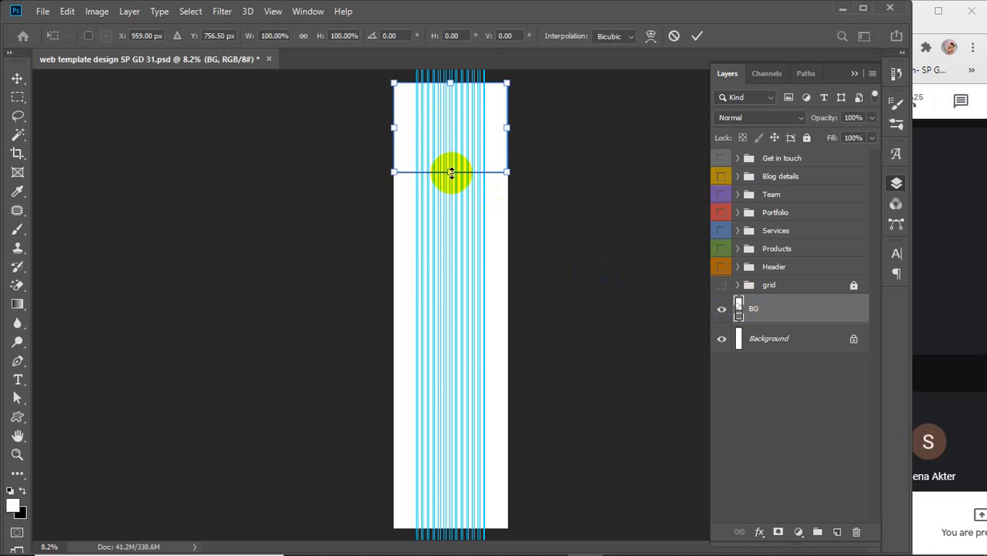
left_click_drag(451, 172, 421, 529)
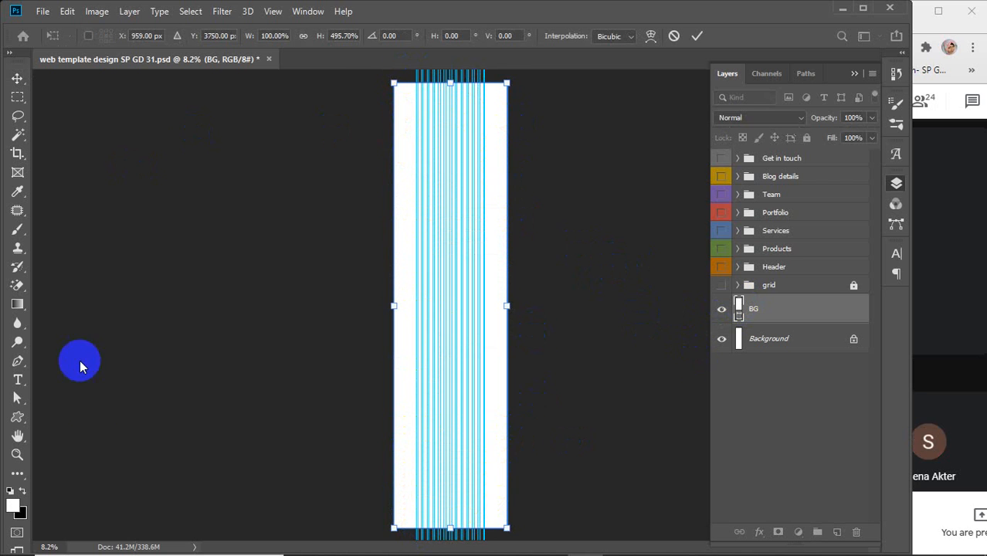
left_click(16, 508)
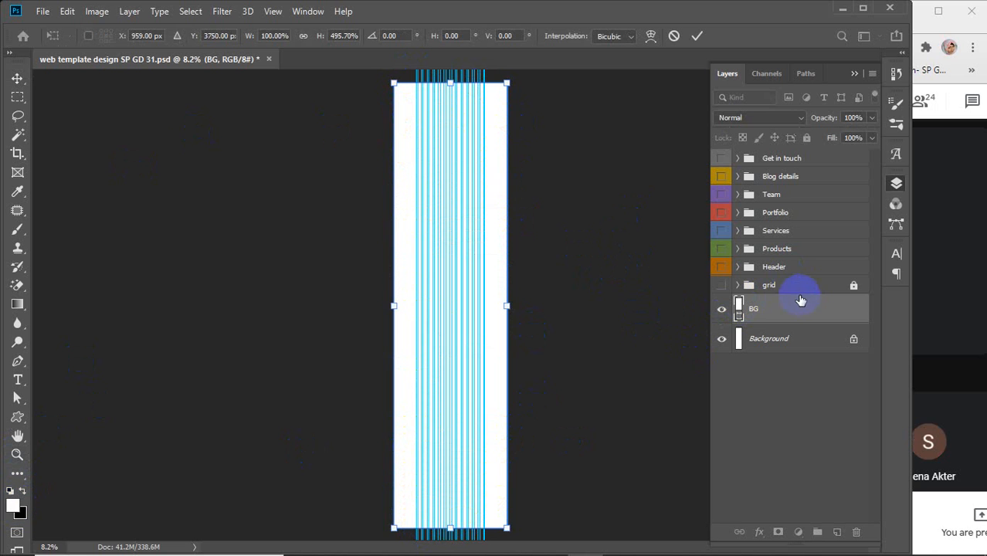
left_click(784, 309)
- Set the BG layer's fill to the pale cream color fffee0, and leave no layer selected
left_click(738, 309)
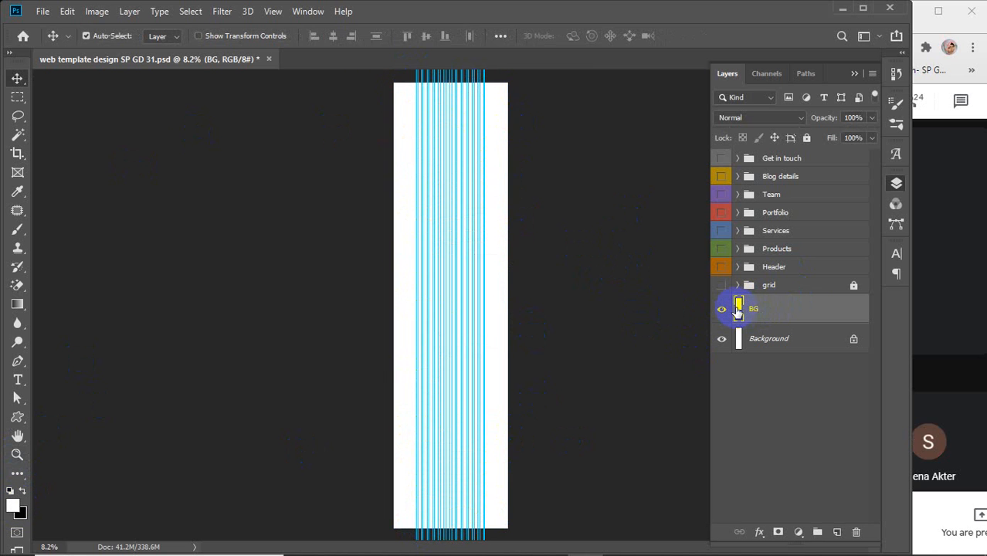
double_click(738, 309)
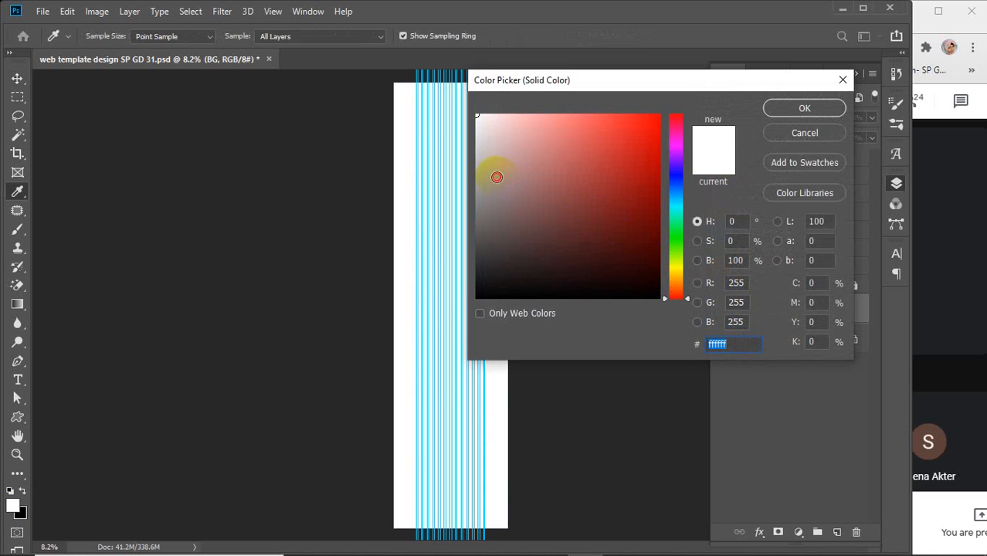
left_click(475, 161)
mouse_move(475, 160)
left_mouse_down()
mouse_move(480, 137)
mouse_move(469, 136)
left_mouse_up()
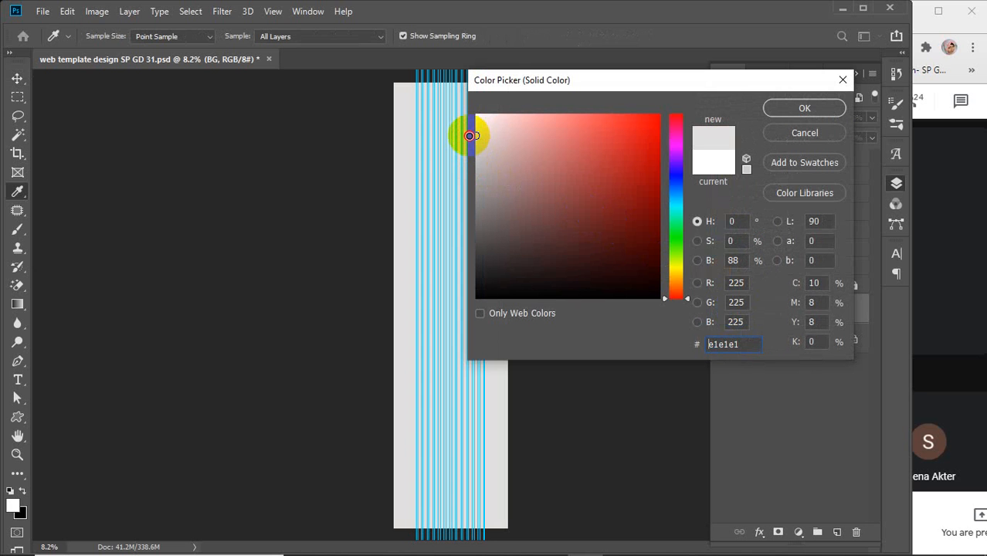
left_click(676, 140)
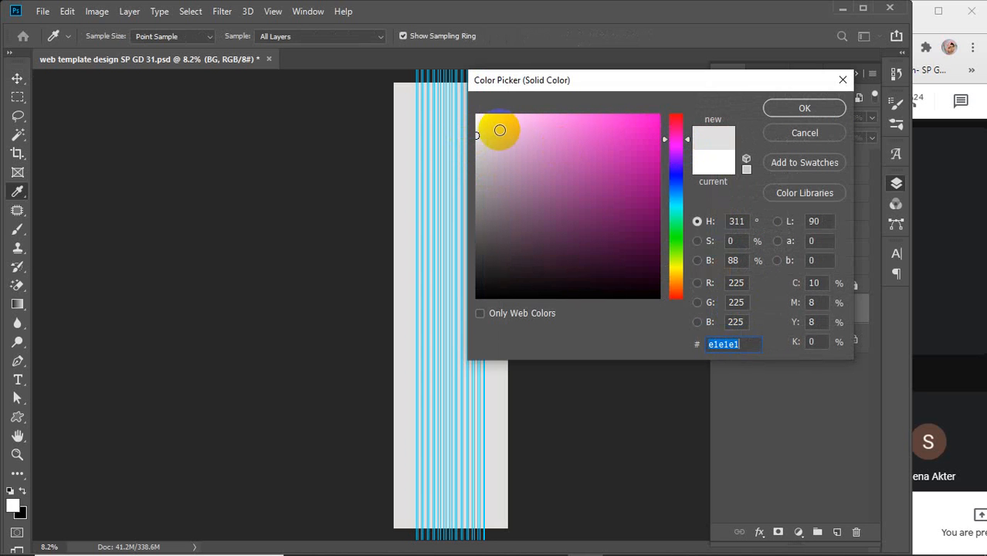
mouse_move(498, 130)
left_mouse_down()
mouse_move(505, 114)
mouse_move(491, 112)
left_mouse_up()
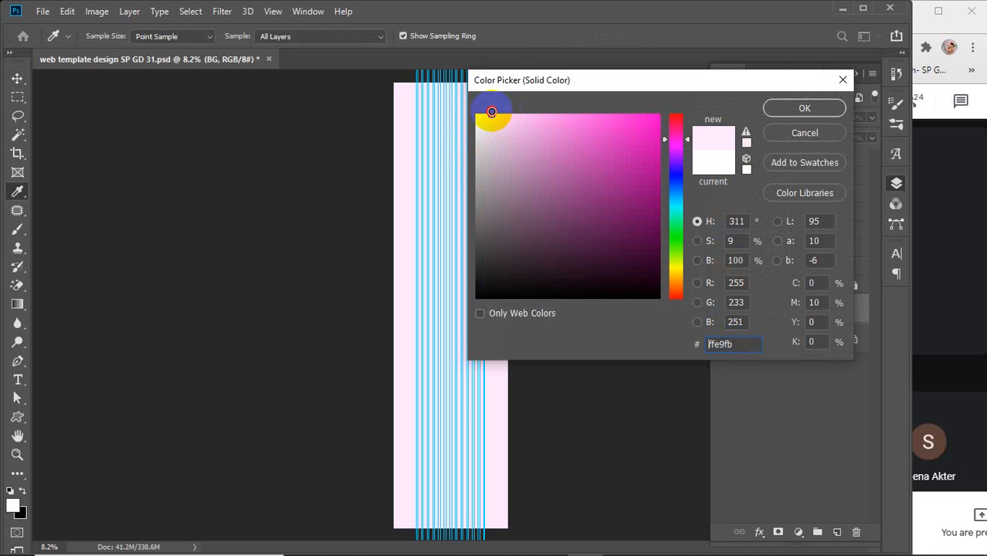
left_click(674, 269)
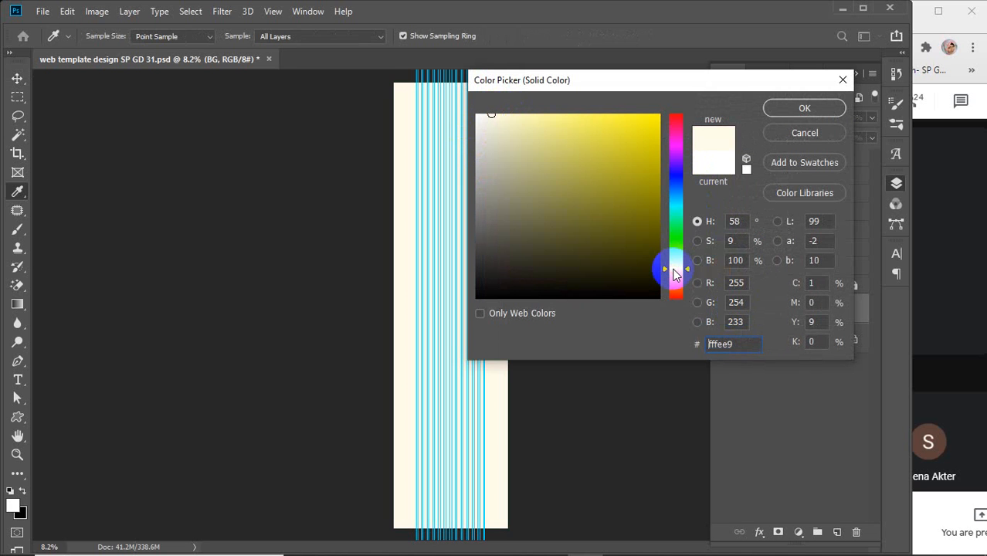
left_click(498, 113)
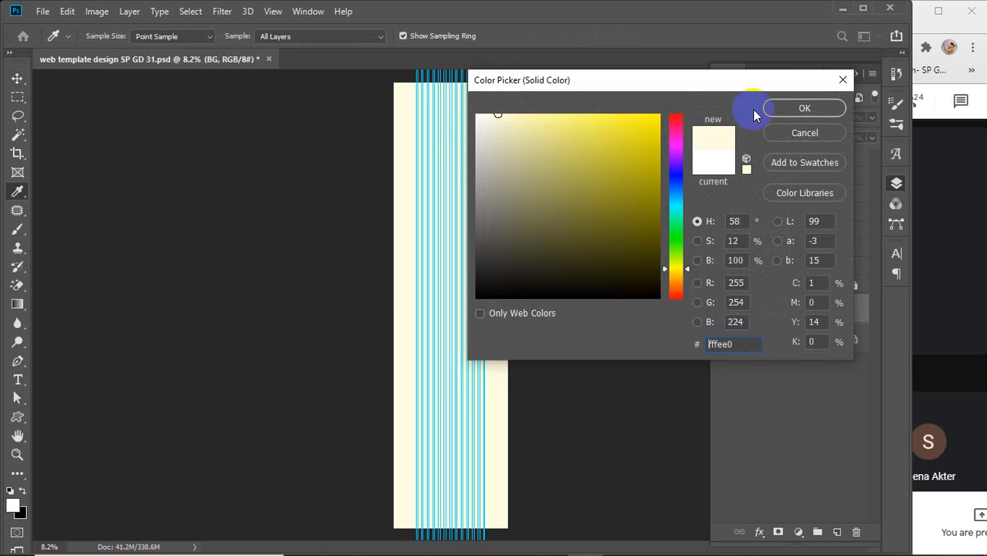
left_click(782, 108)
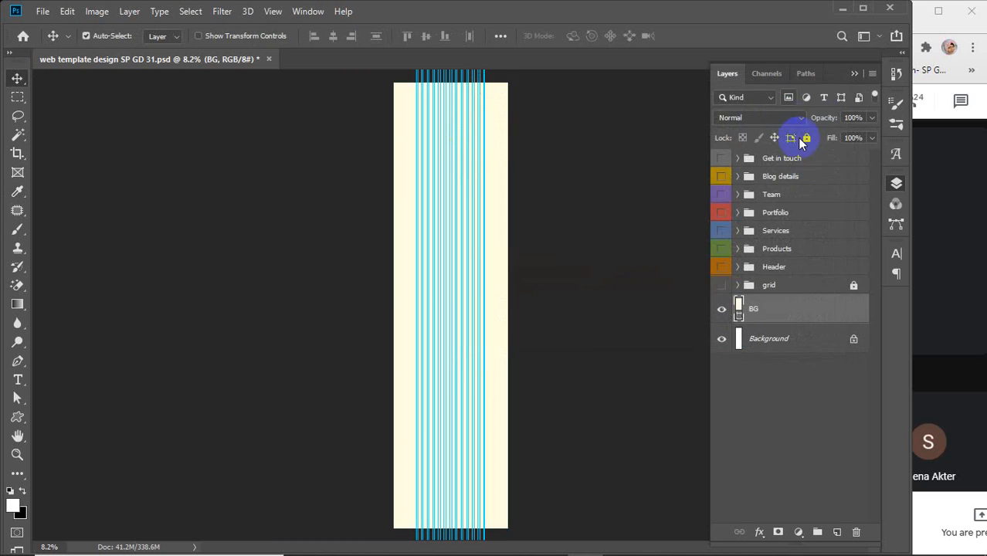
left_click(796, 390)
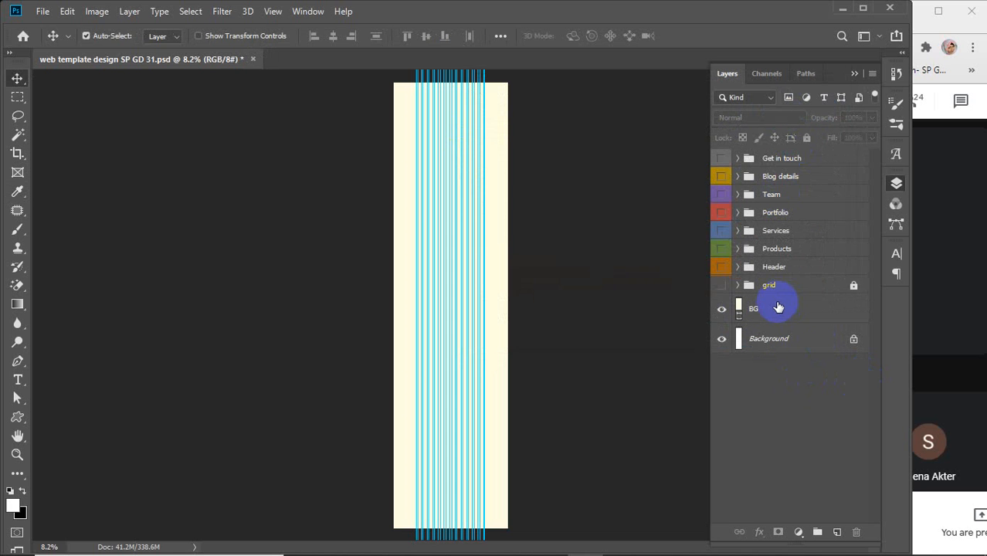
- Make the grid group and all section groups visible, and unlock the grid group
left_click_drag(722, 285, 721, 159)
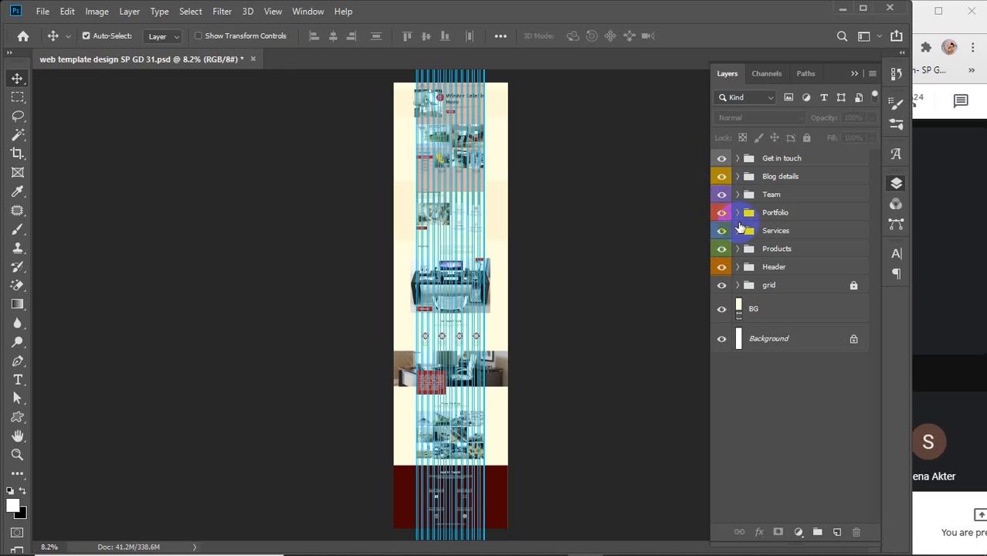
left_click(770, 286)
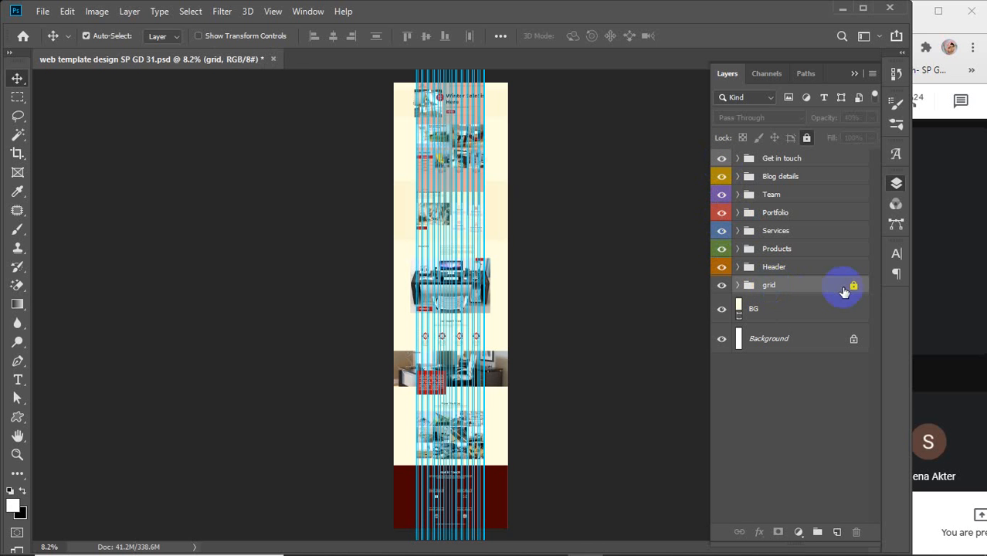
left_click(853, 285)
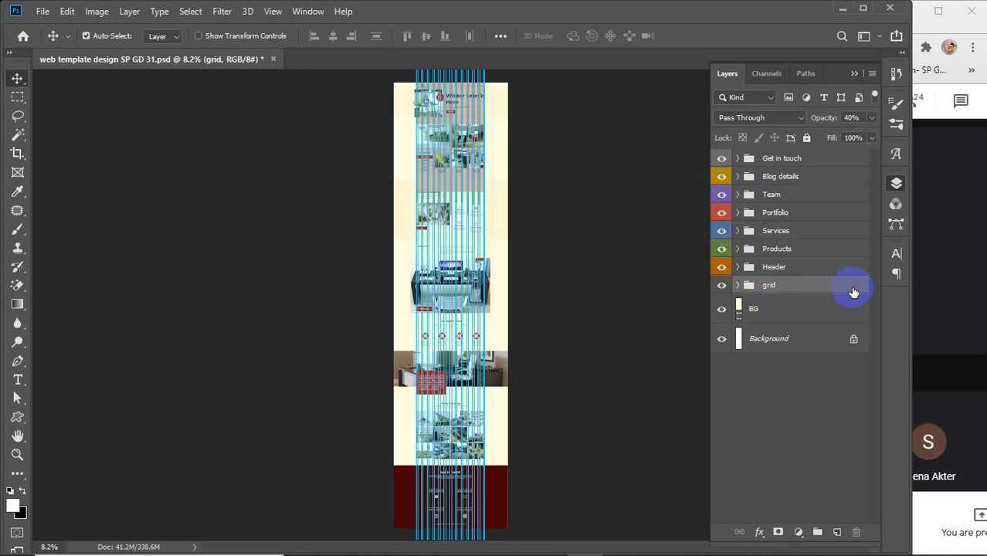
left_click(723, 286)
left_click(722, 286)
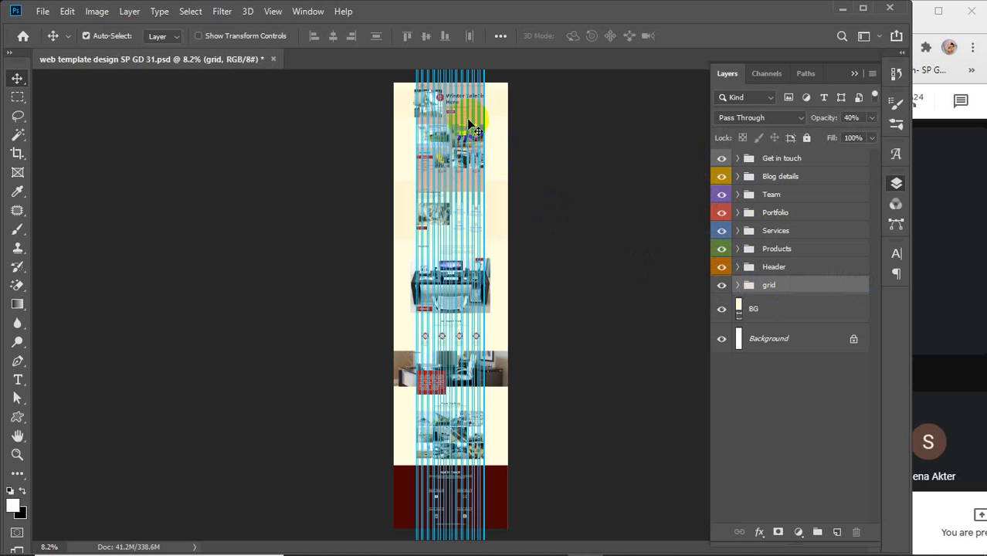
- Check the grid overlay against the page sections and move the BG layer directly above the grid group
scroll(448, 184, "up", 4)
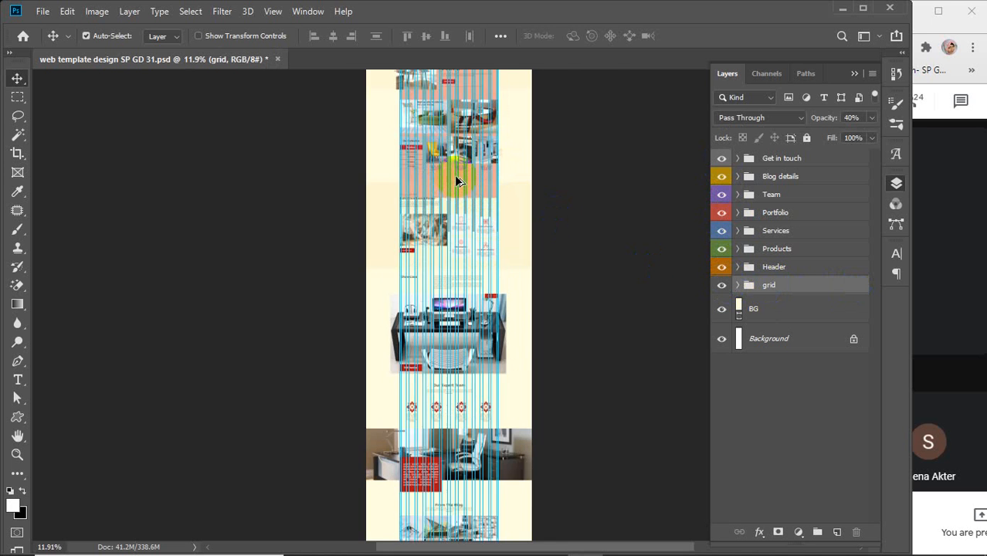
scroll(456, 181, "up", 1)
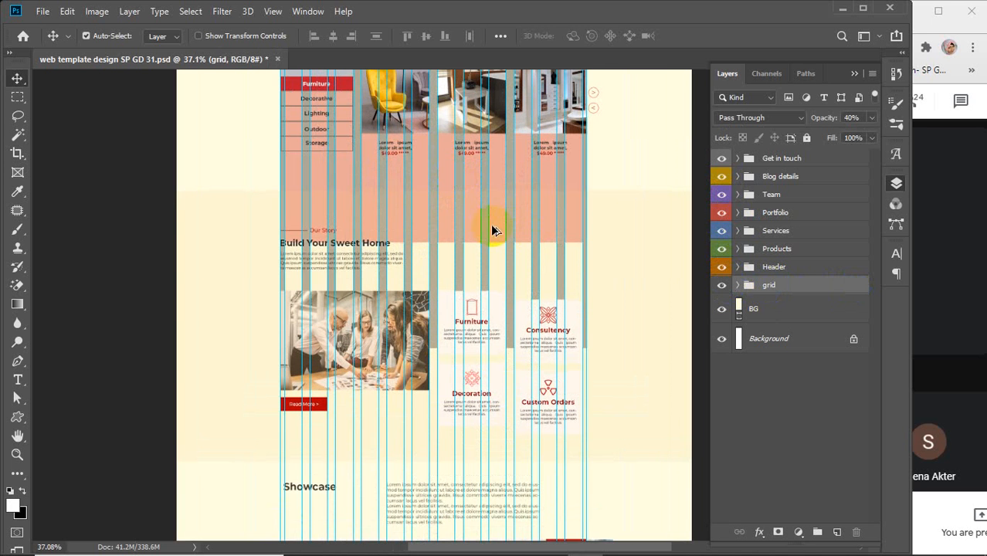
scroll(502, 224, "down", 5)
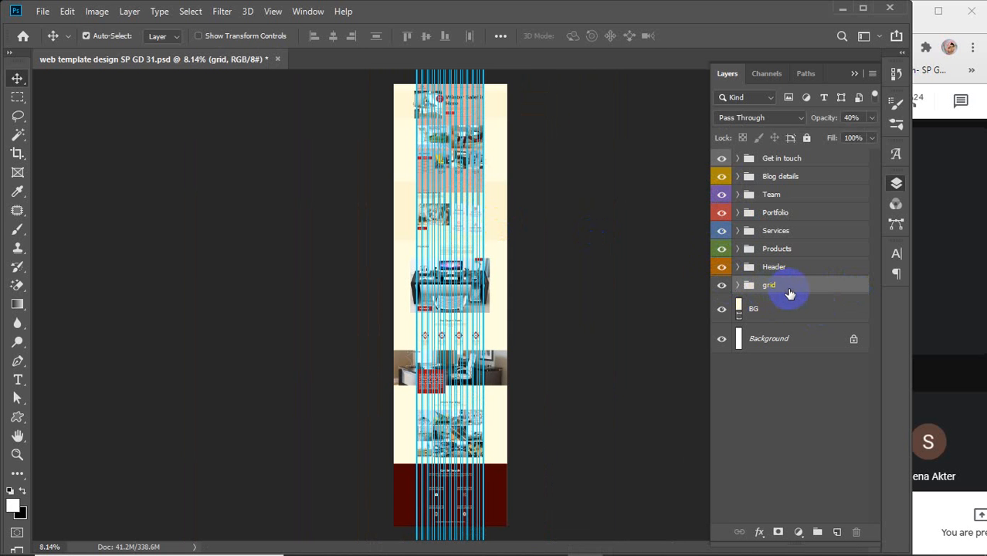
left_click(723, 311)
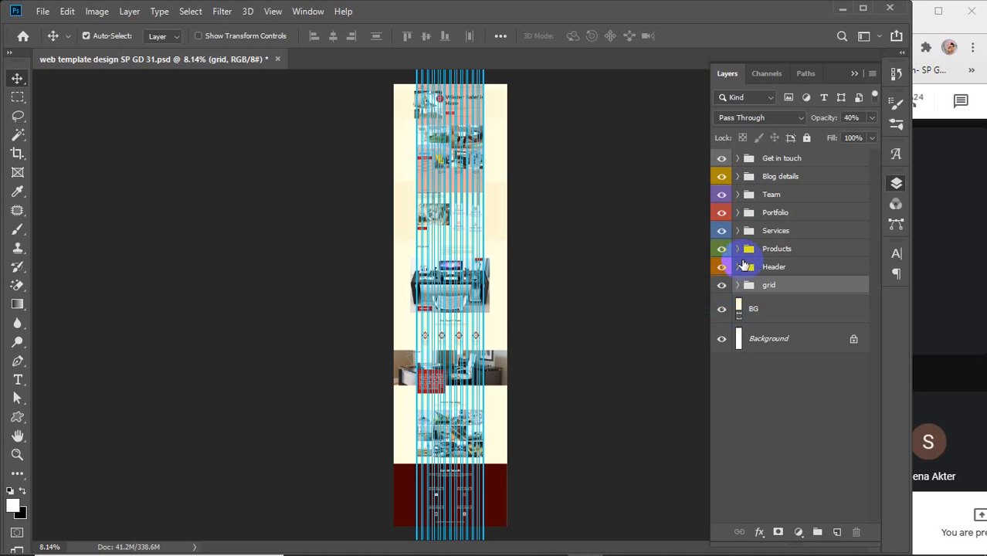
left_click(765, 312)
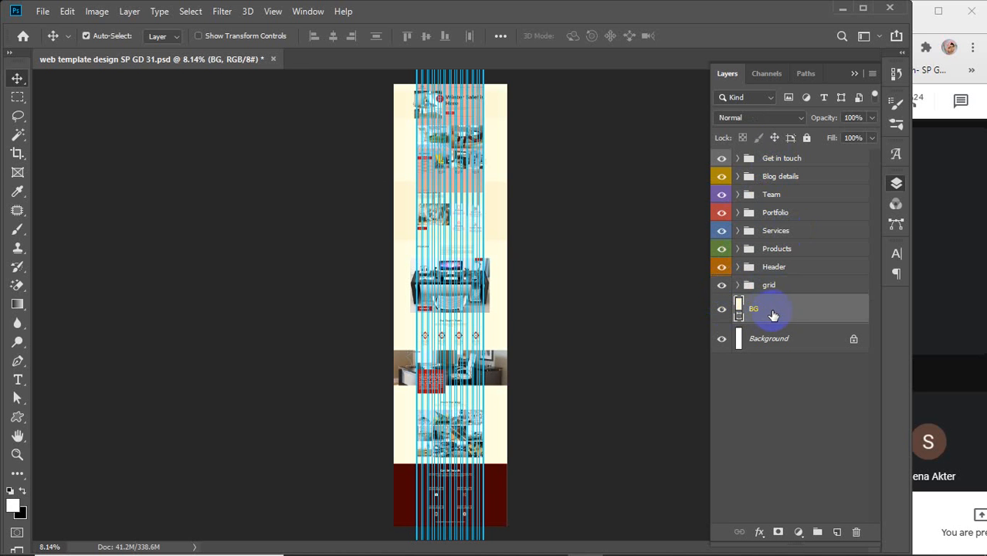
left_click_drag(785, 309, 787, 279)
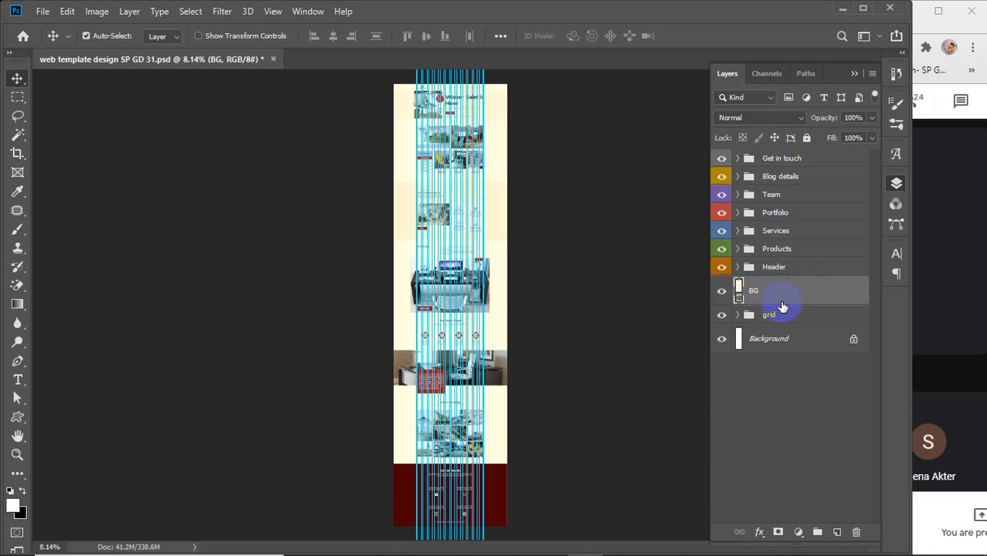
- Move the grid group to the top of the layer stack, above Get in touch, and check it over the page
left_click(788, 320)
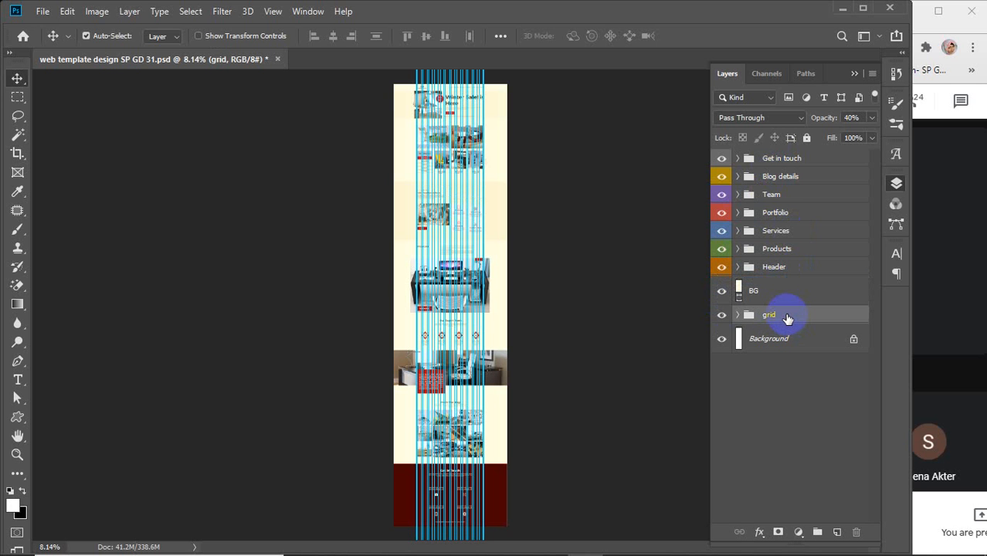
left_click_drag(795, 321, 801, 151)
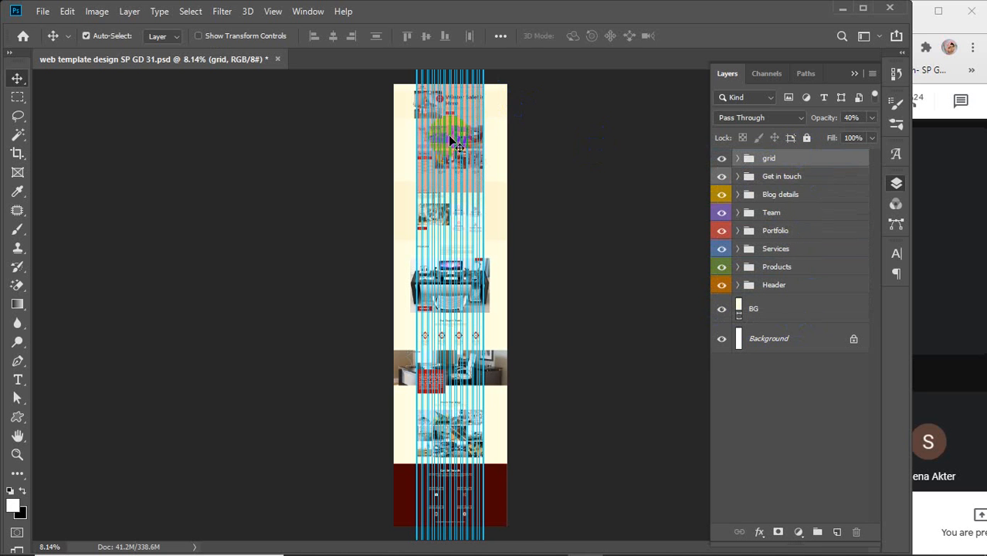
scroll(469, 136, "up", 3)
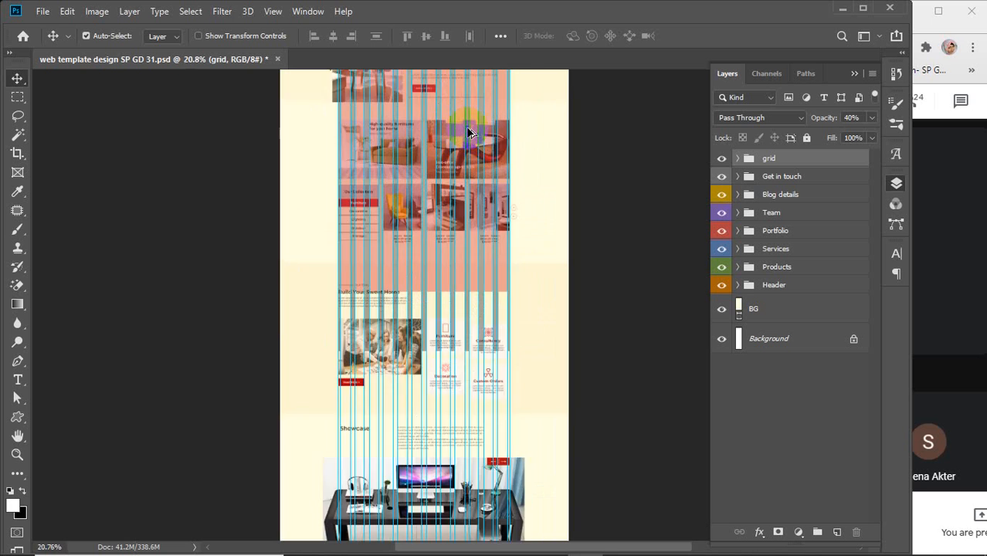
scroll(469, 134, "down", 3)
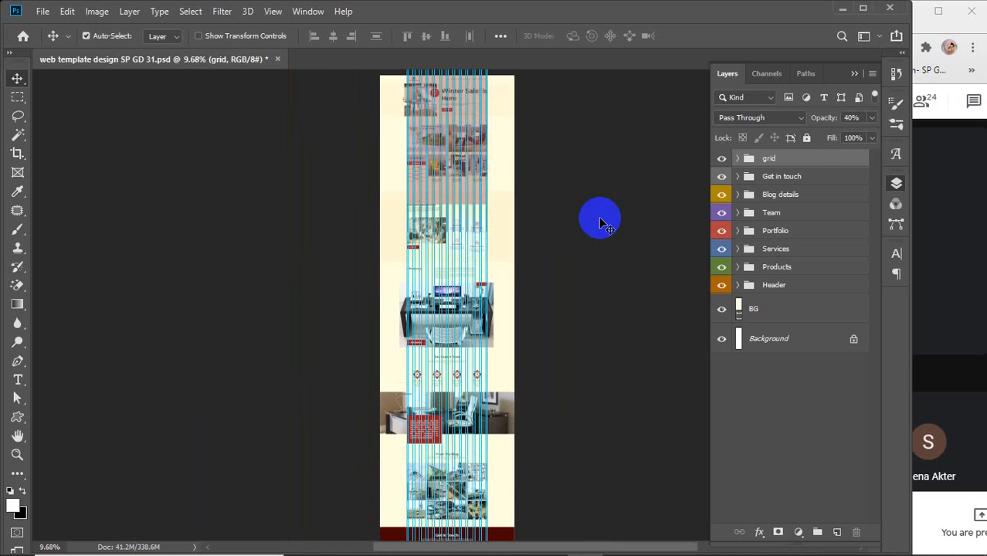
- Align all section groups from Get in touch to Header, together with the BG layer, on their horizontal centers
left_click(789, 177)
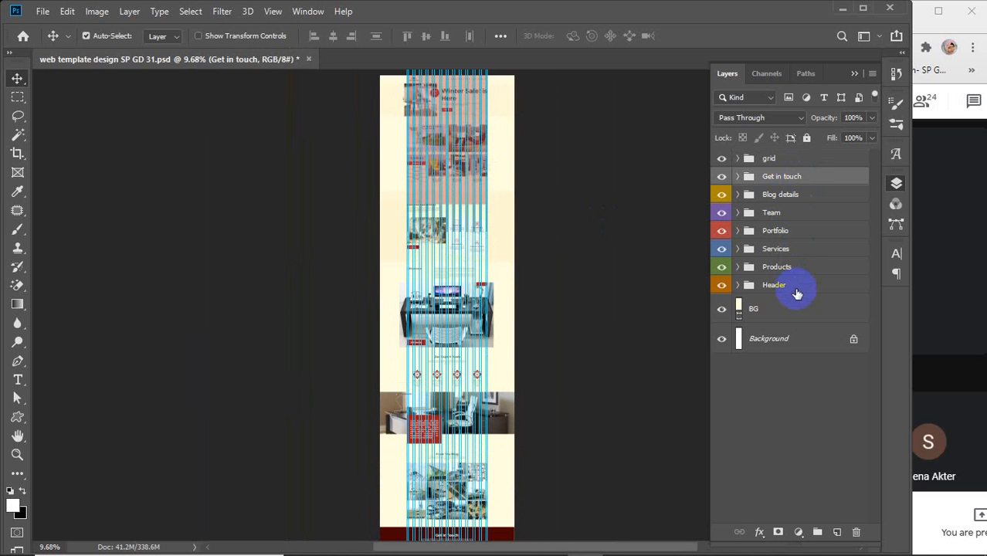
left_click(804, 315, "shift")
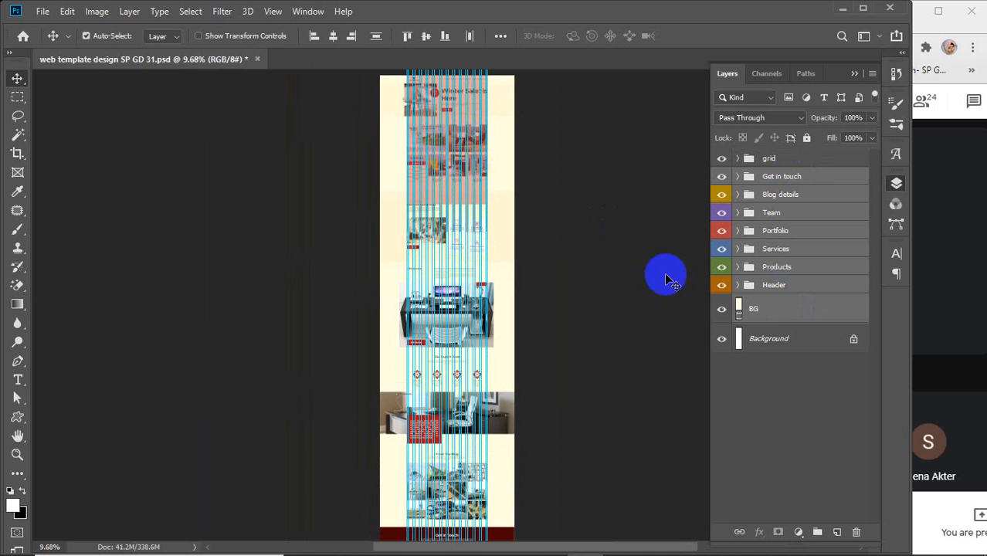
left_click(334, 40)
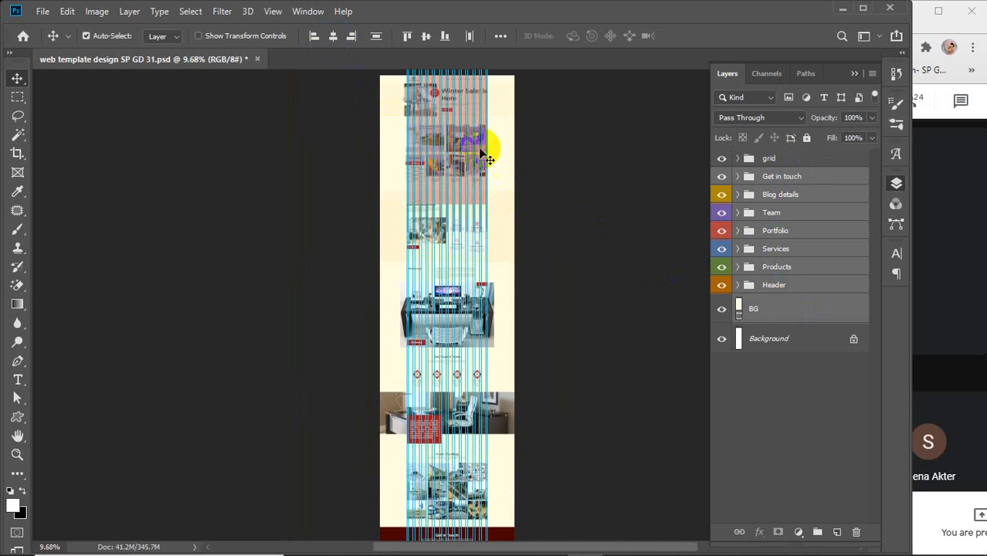
left_click(797, 310)
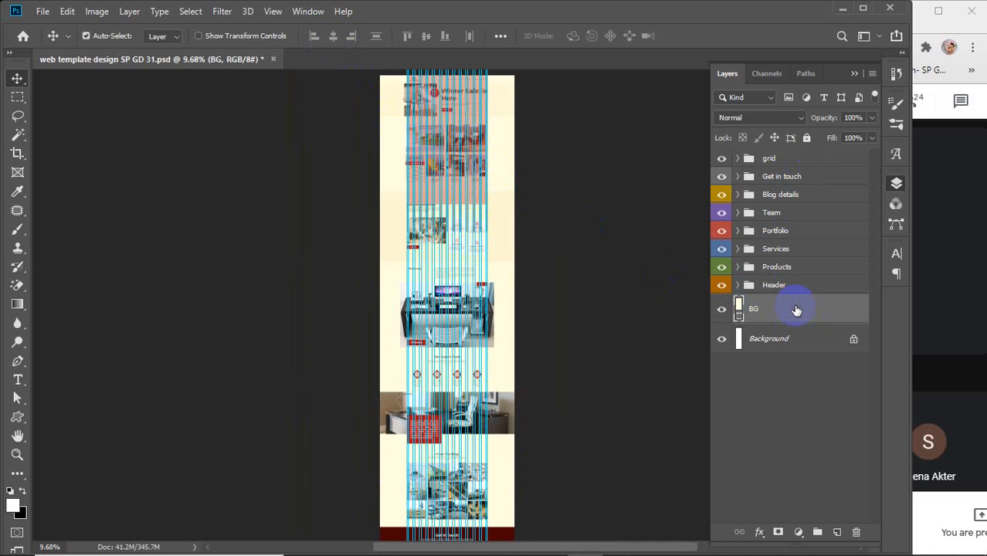
- Put the Get in touch group inside a new group named Footer, and collapse it
left_click(791, 179)
scroll(462, 408, "down", 3)
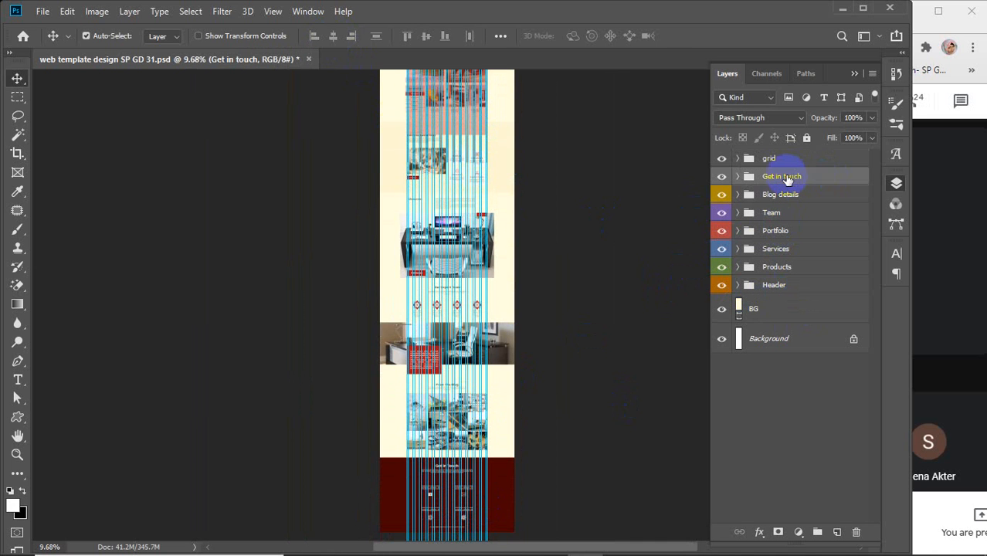
key("ctrl")
key("ctrl+g")
double_click(776, 176)
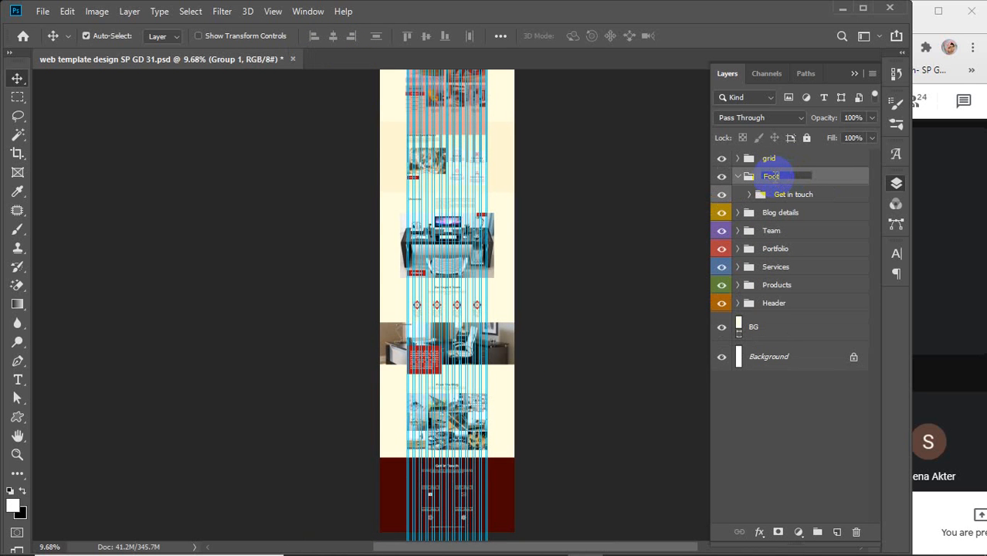
key("Return")
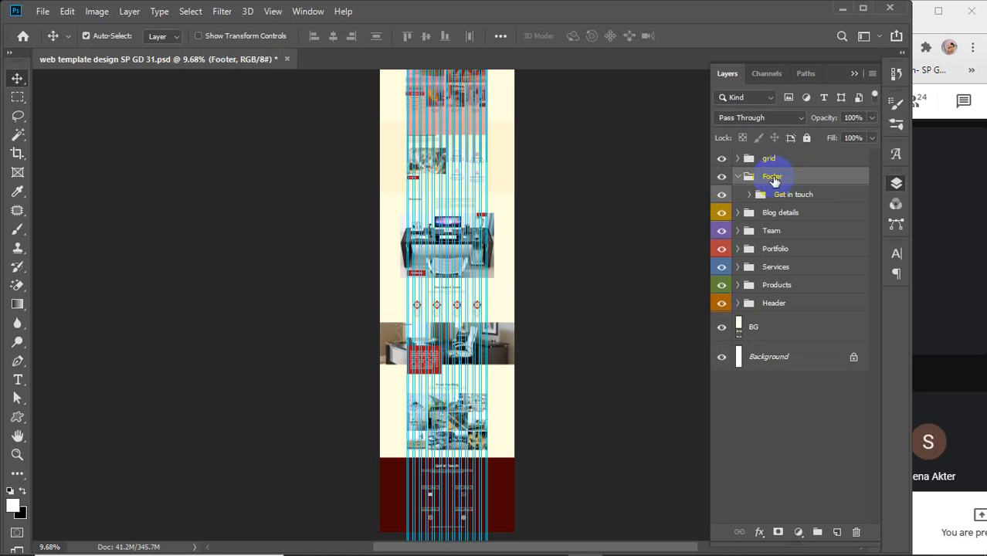
left_click(738, 177)
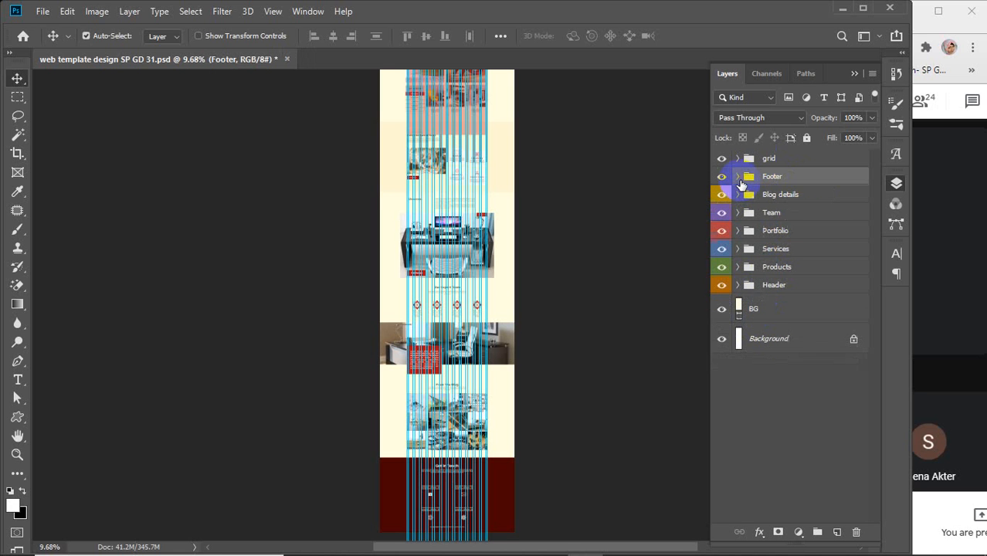
- Group the section groups from Blog details to Products, and name the new group Body
left_click(789, 197)
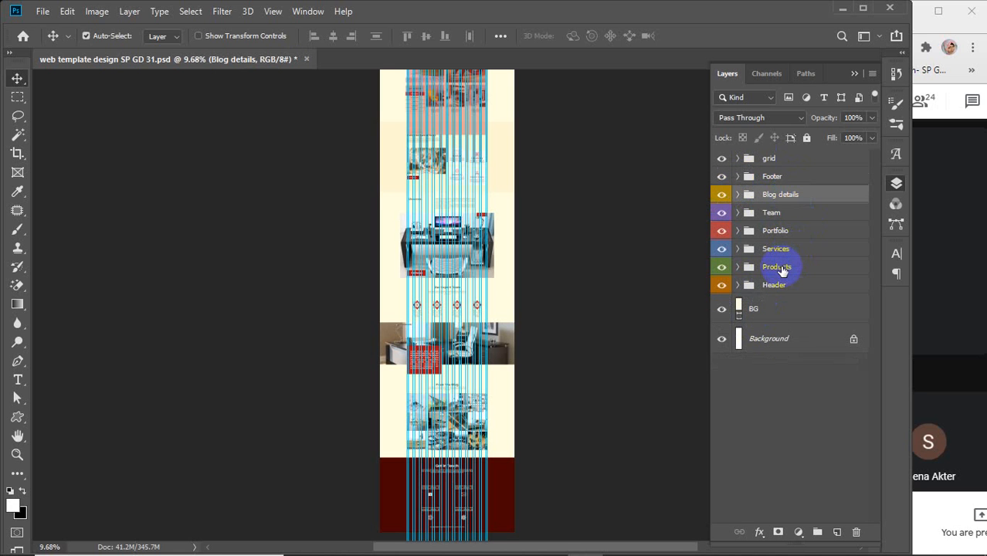
left_click(782, 268, "shift")
key("ctrl+g")
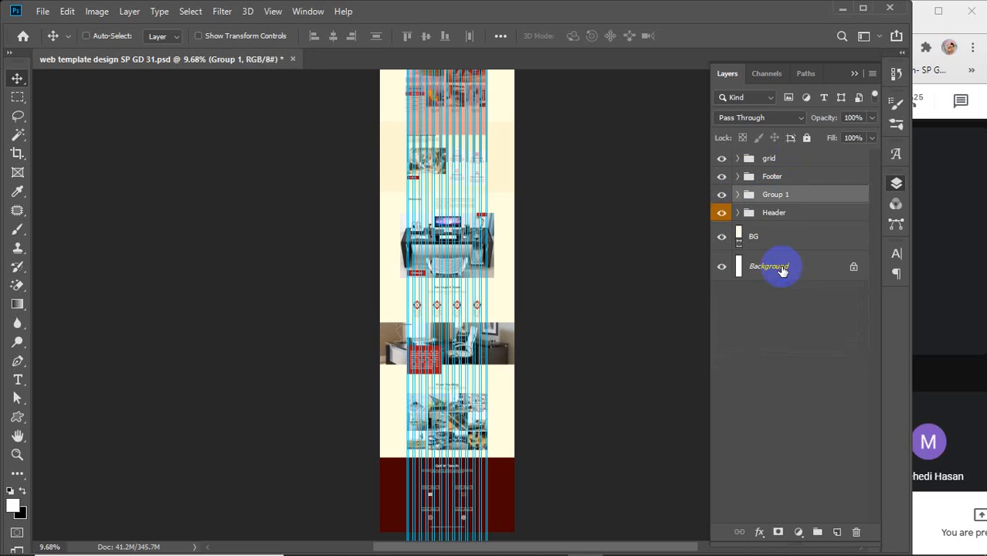
double_click(776, 195)
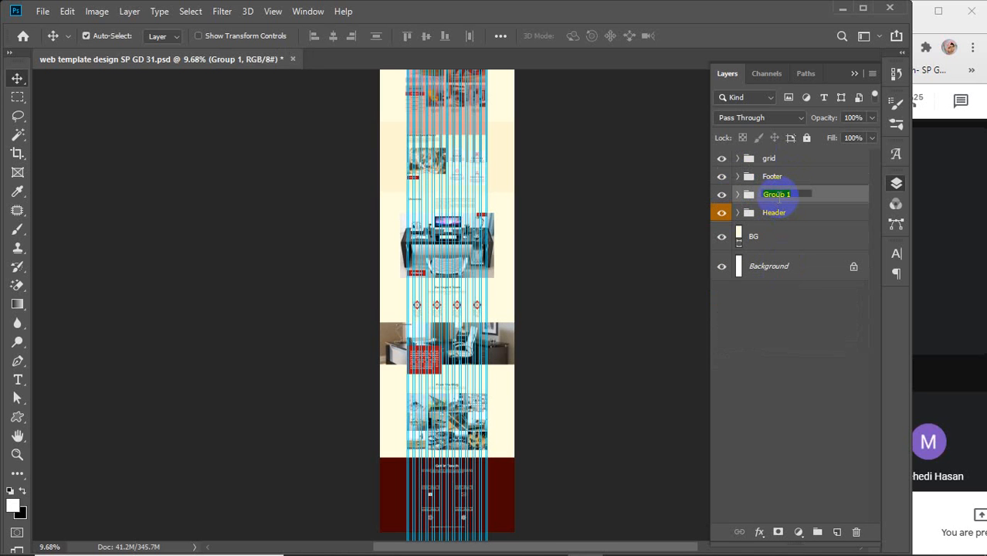
type("B")
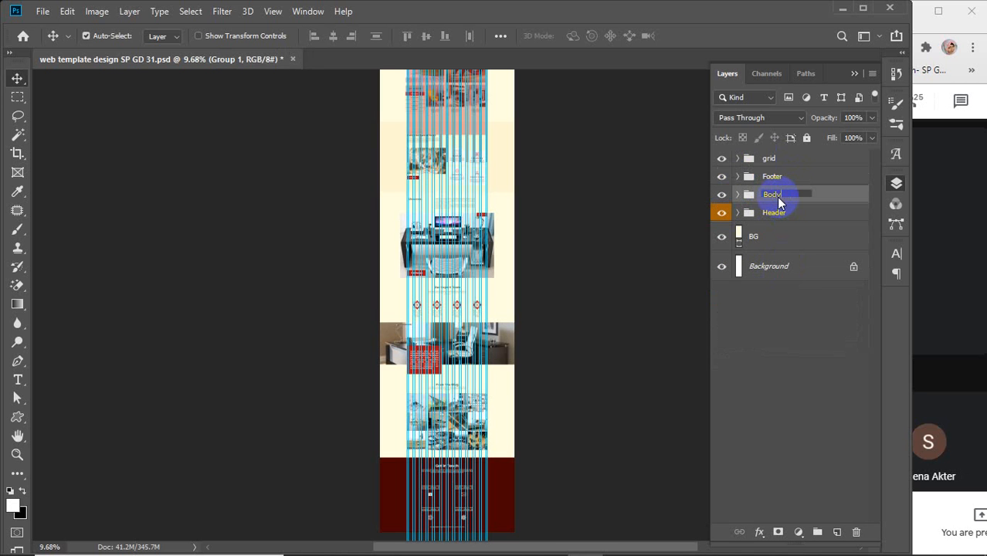
type("ody")
key("Return")
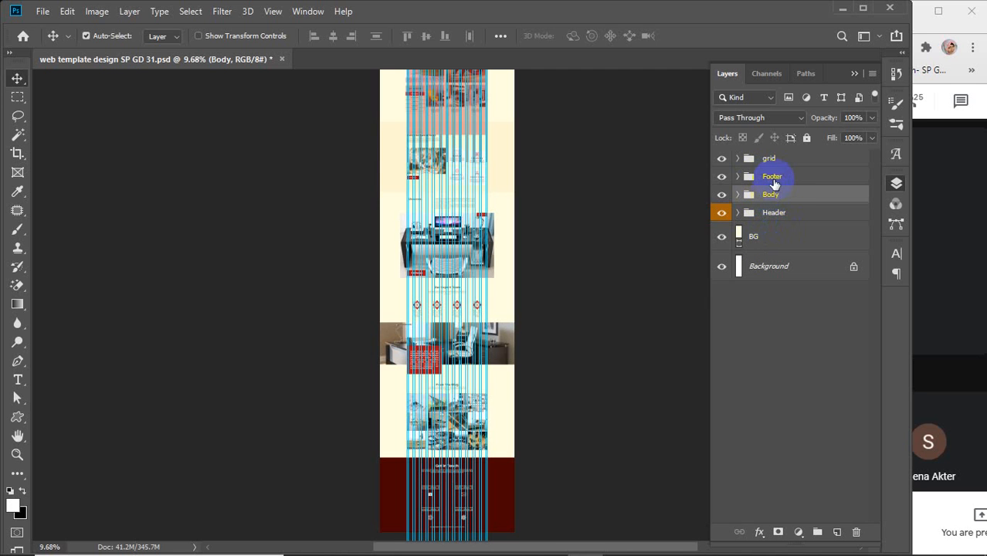
- Check what the Header, Body, Footer and grid groups contain by hiding them and showing them all again
left_click(722, 213)
left_click(725, 194)
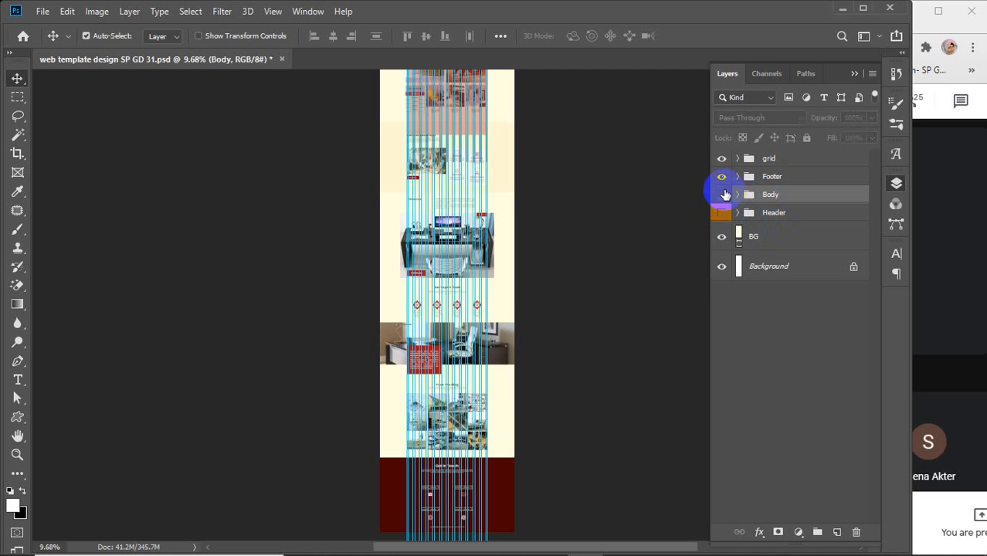
left_click(722, 177)
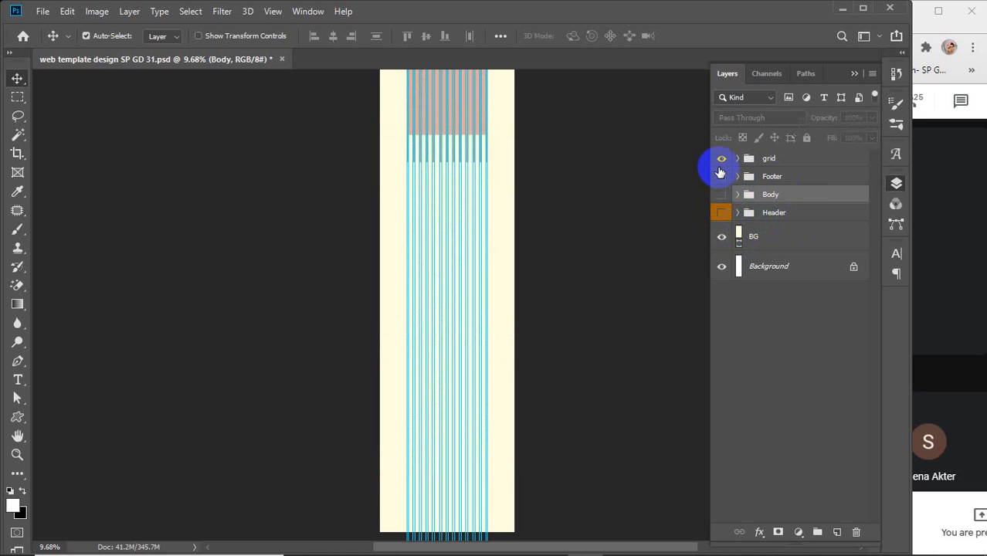
scroll(560, 287, "up", 2)
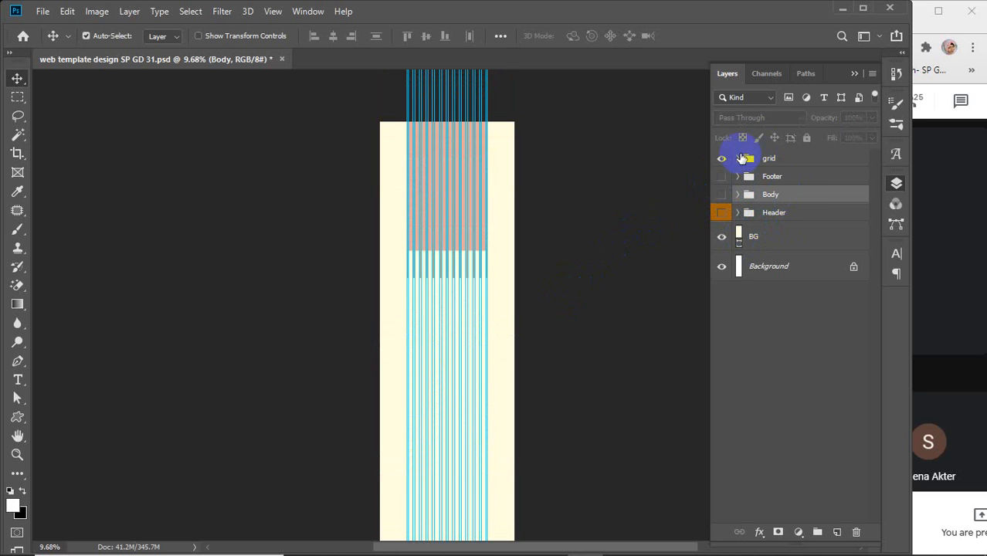
left_click(722, 159)
left_click(722, 158)
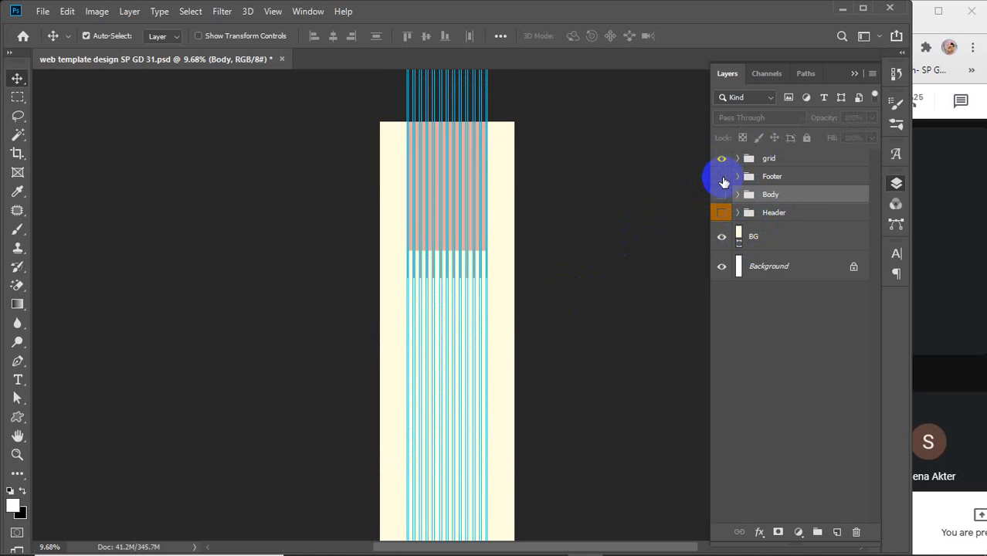
left_click(722, 177)
left_click(721, 196)
left_click(721, 212)
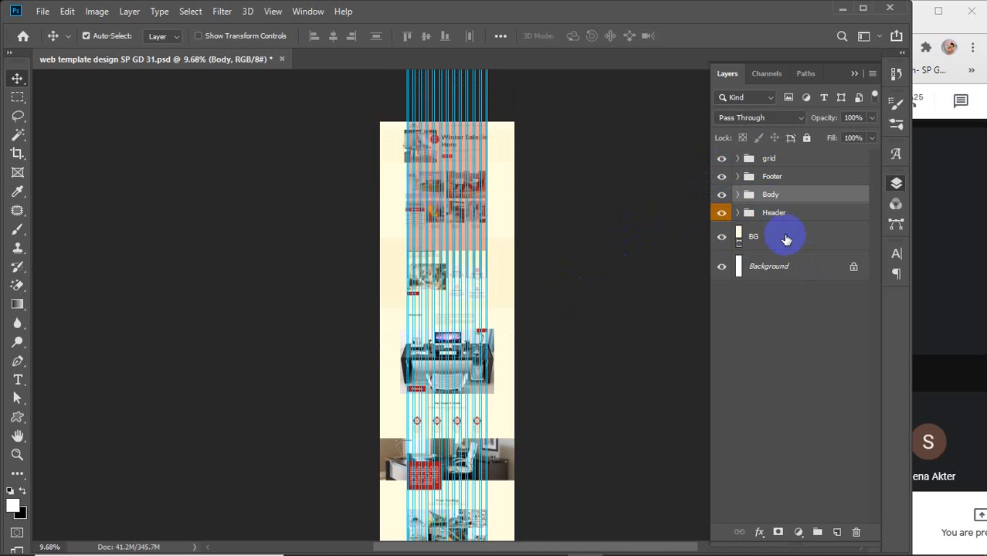
- Hide the grid group and select the BG layer
left_click(796, 159)
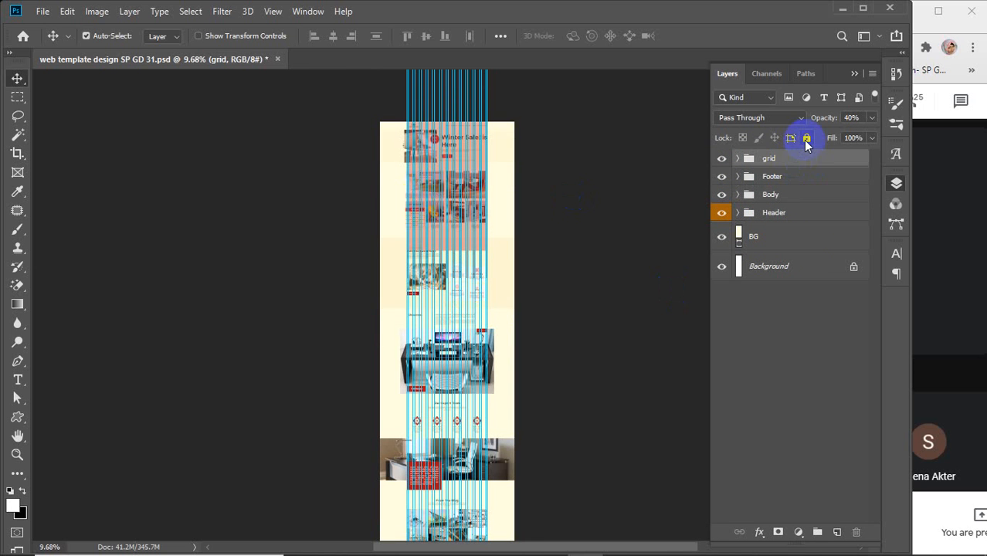
left_click(720, 159)
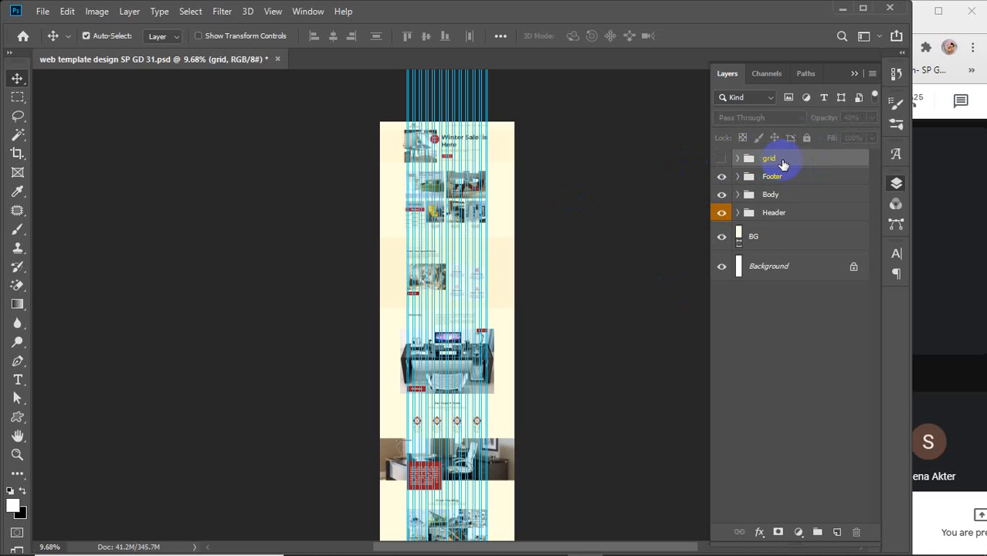
left_click(773, 238)
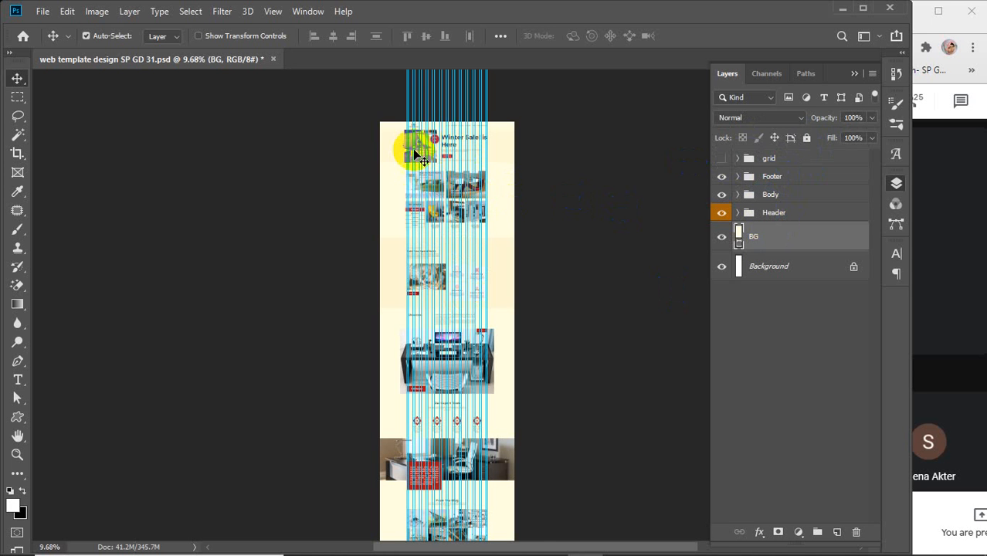
- Examine the page header up close and the layers in the Header group, toggling its menubar group off and on
scroll(454, 141, "up", 10)
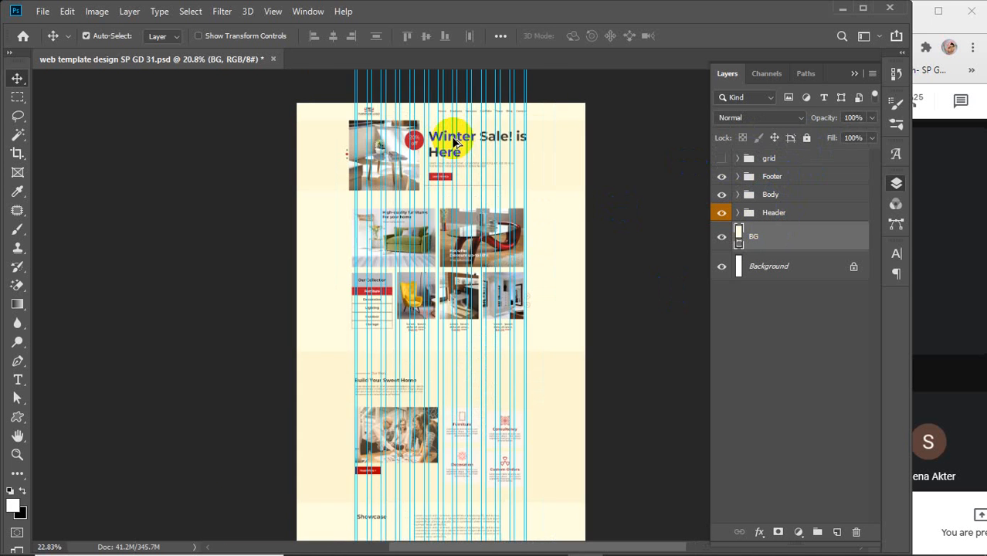
scroll(454, 142, "up", 2)
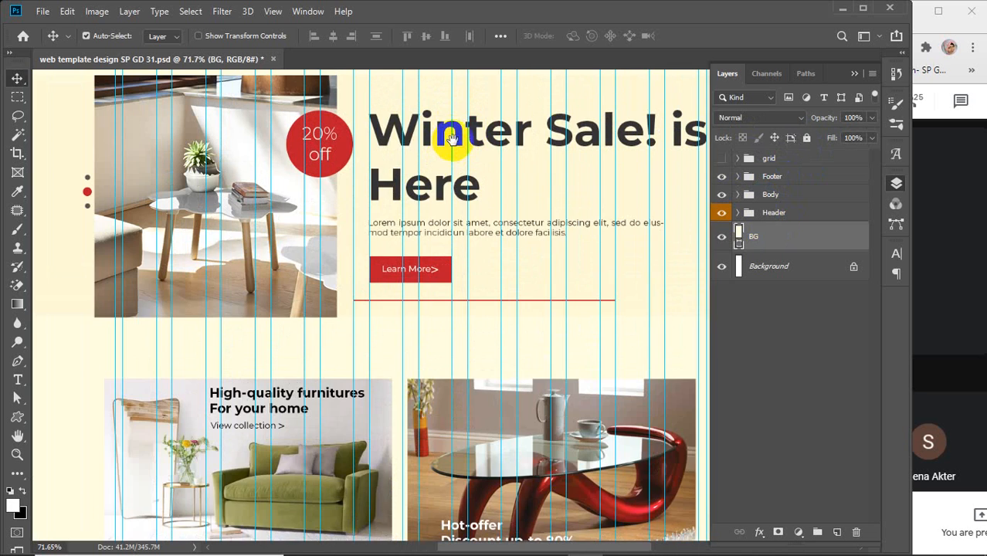
left_click_drag(447, 145, 437, 271)
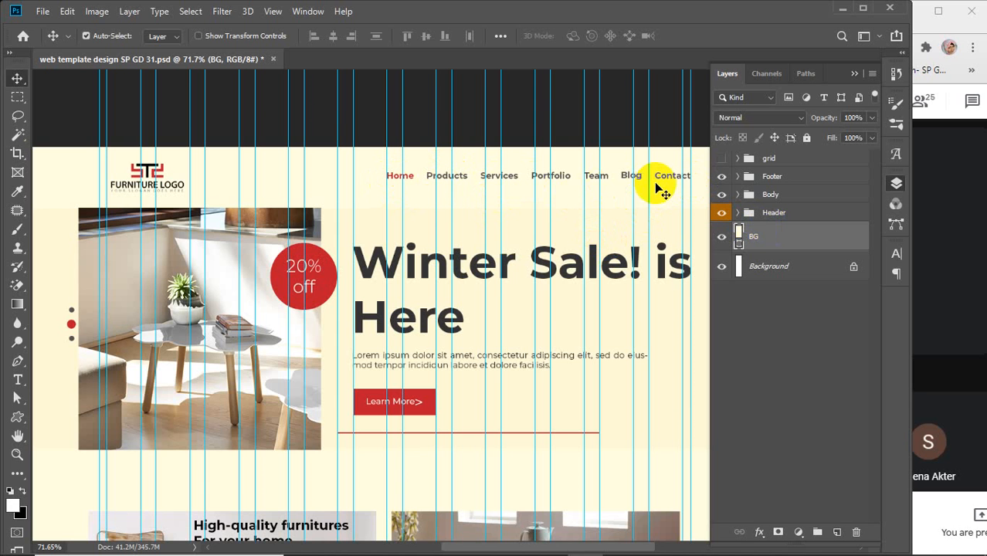
left_click(758, 338)
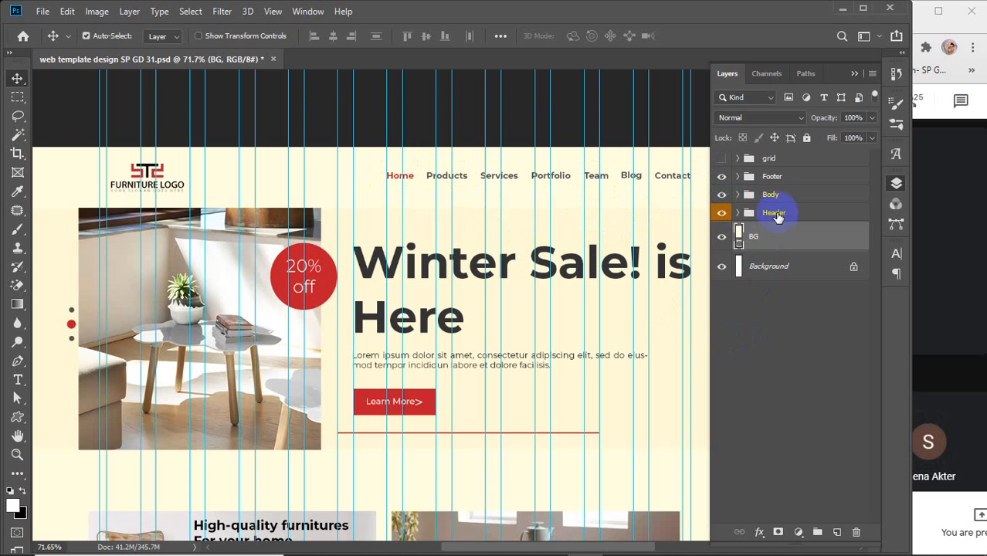
left_click(738, 213)
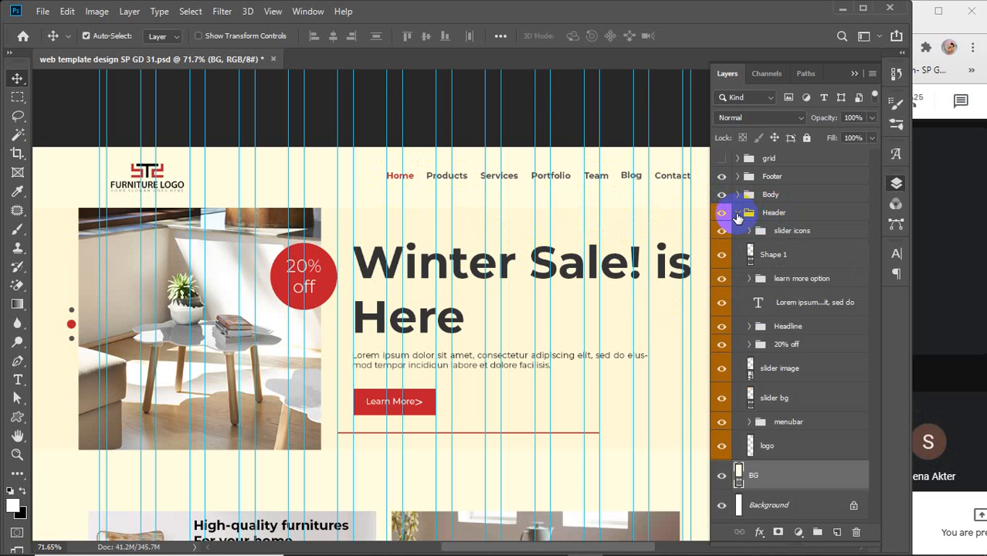
left_click(722, 422)
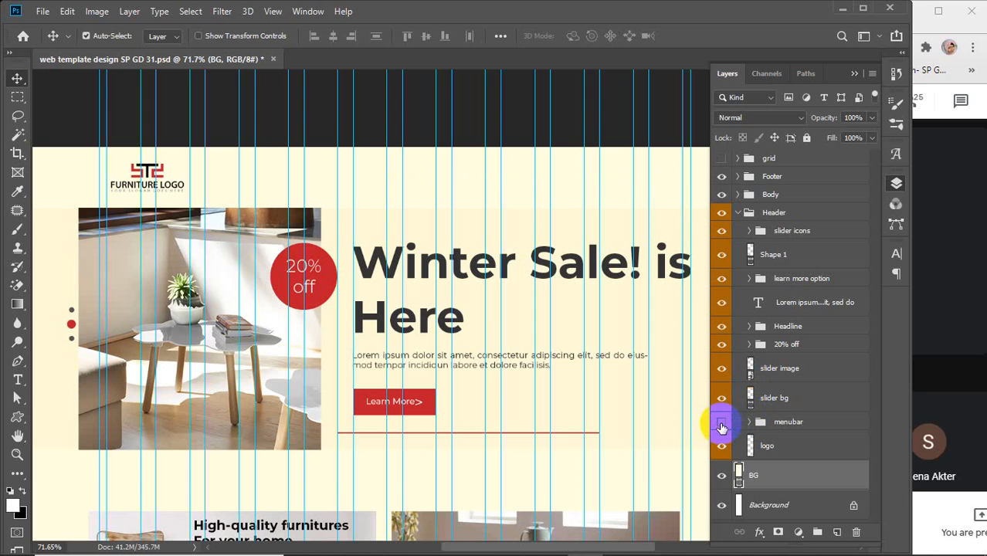
left_click(721, 422)
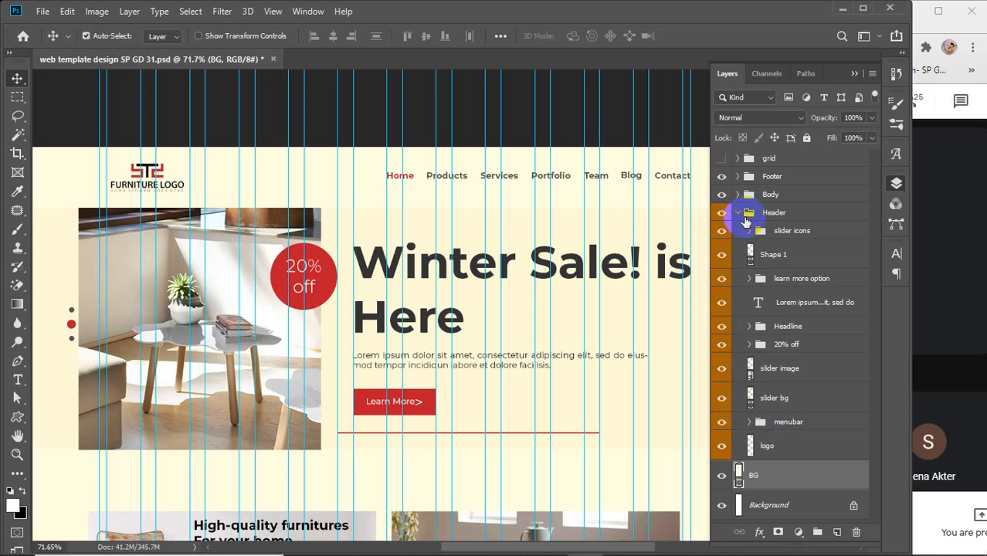
left_click(739, 214)
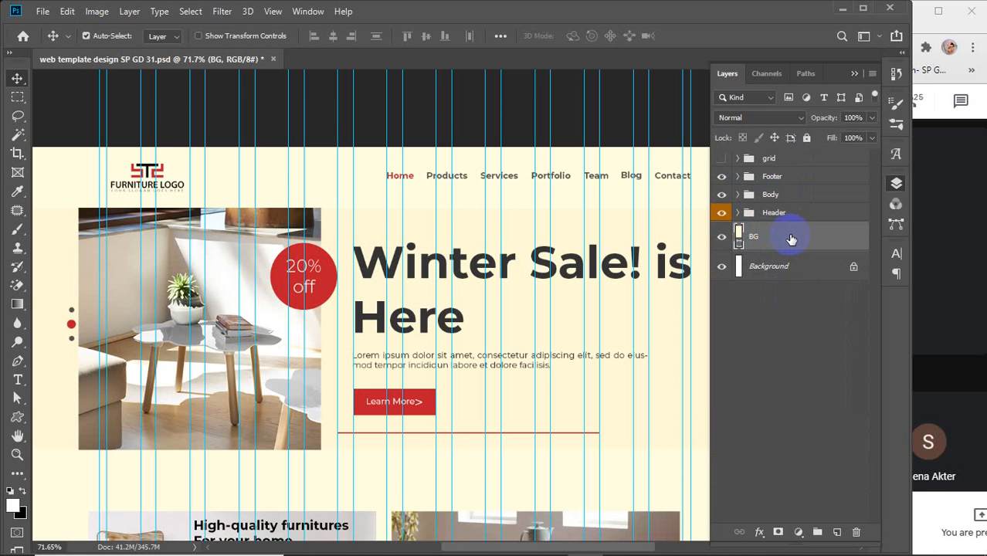
- Look over the page sections, and expand the Footer group and its Get in touch subgroup to examine their layers
scroll(452, 238, "down", 10)
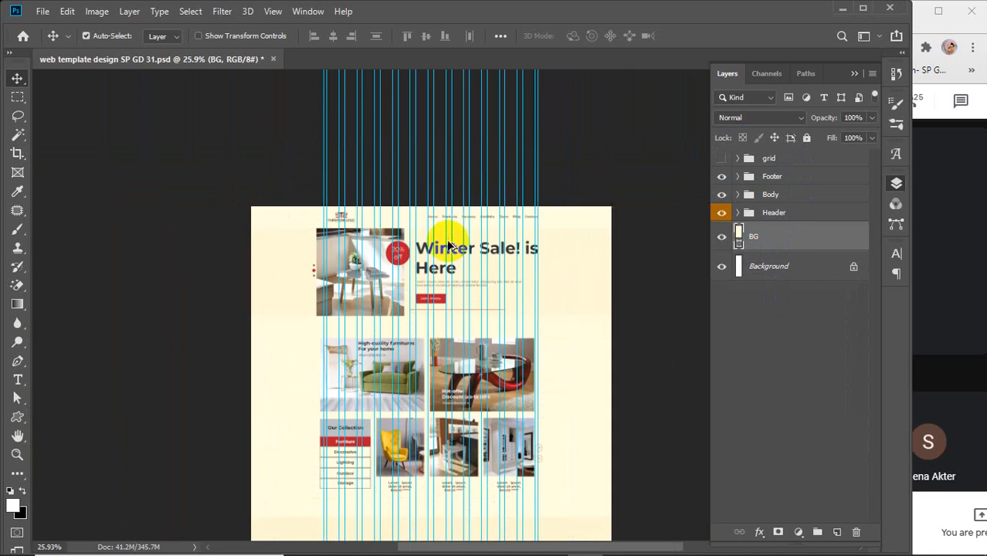
scroll(450, 244, "down", 1)
scroll(452, 244, "down", 5)
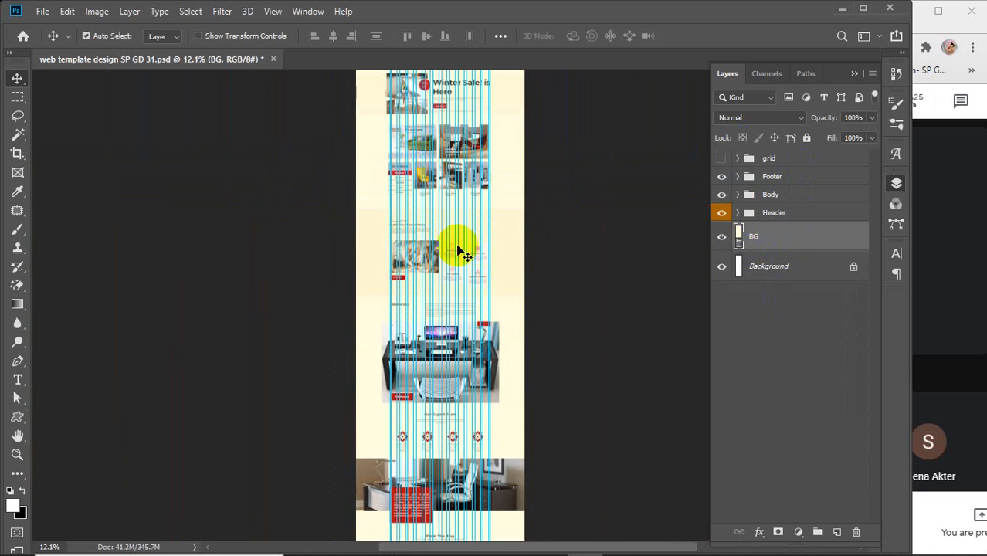
scroll(489, 346, "up", 4)
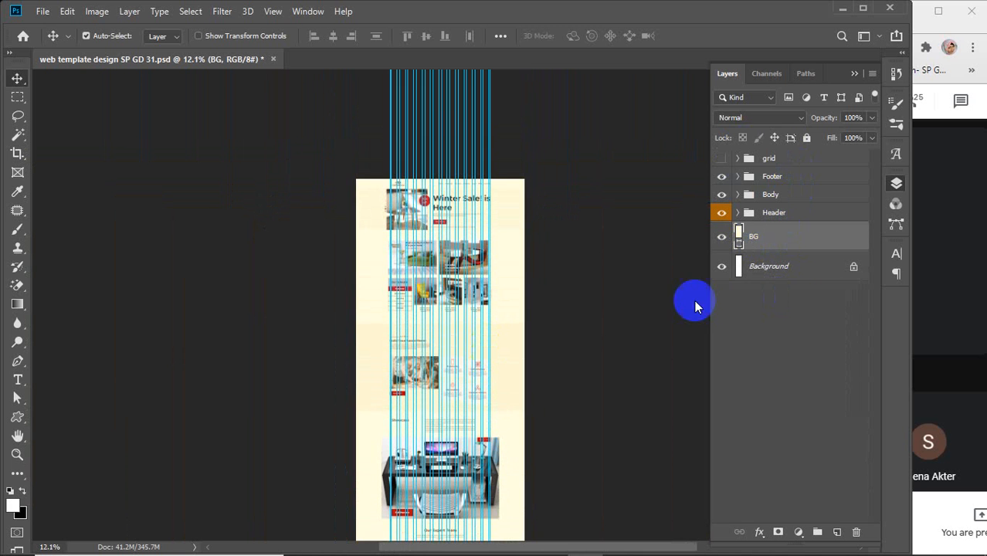
scroll(476, 272, "up", 6)
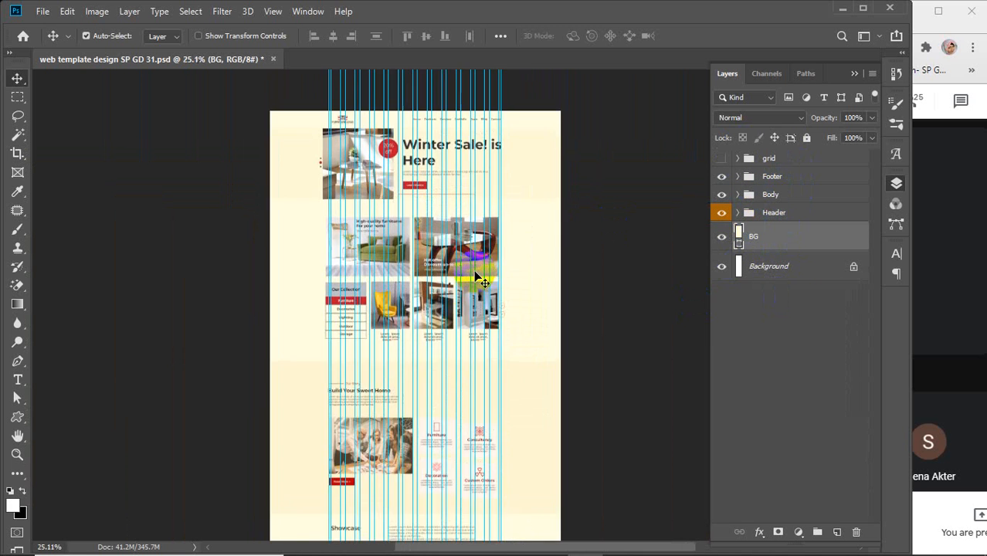
scroll(480, 160, "up", 5)
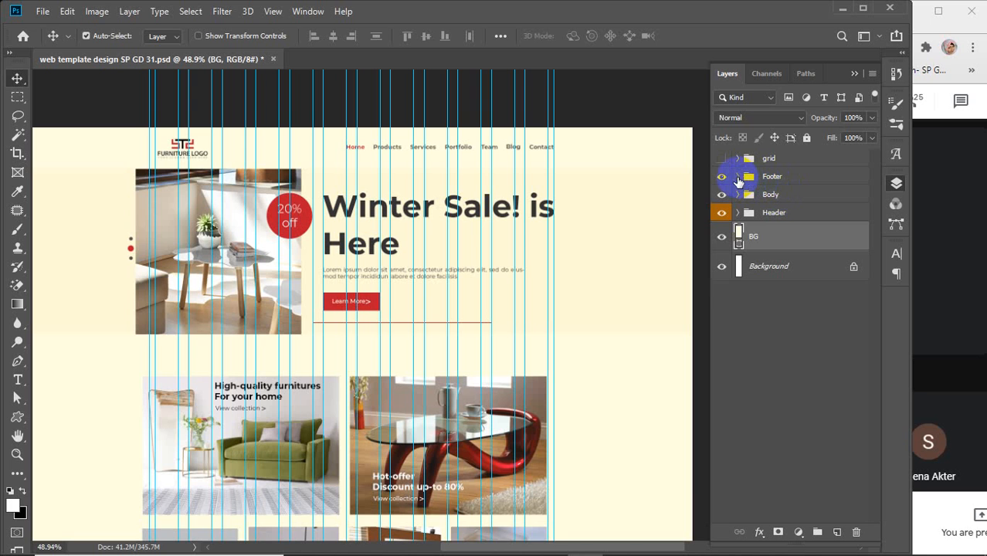
left_click(738, 177)
left_click(748, 195)
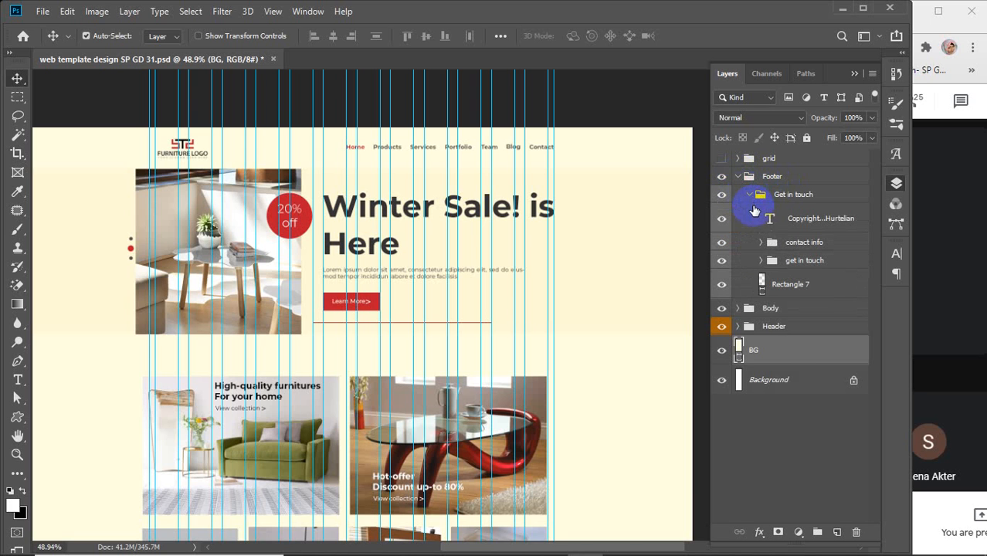
- Expand the Footer's contact info group, its location, web, email and phone info subgroups, and the get in touch subgroup to examine their layers
left_click(762, 241)
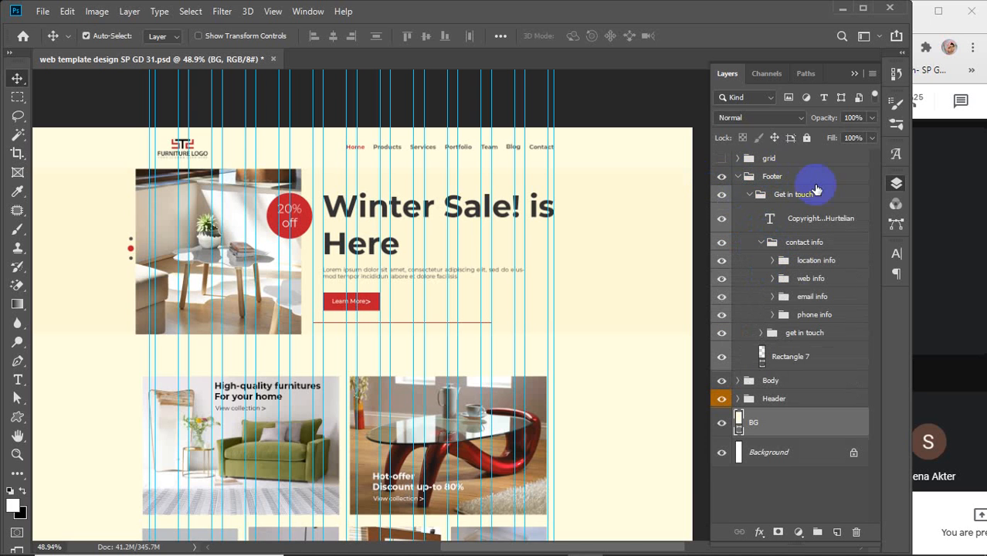
left_click(774, 261)
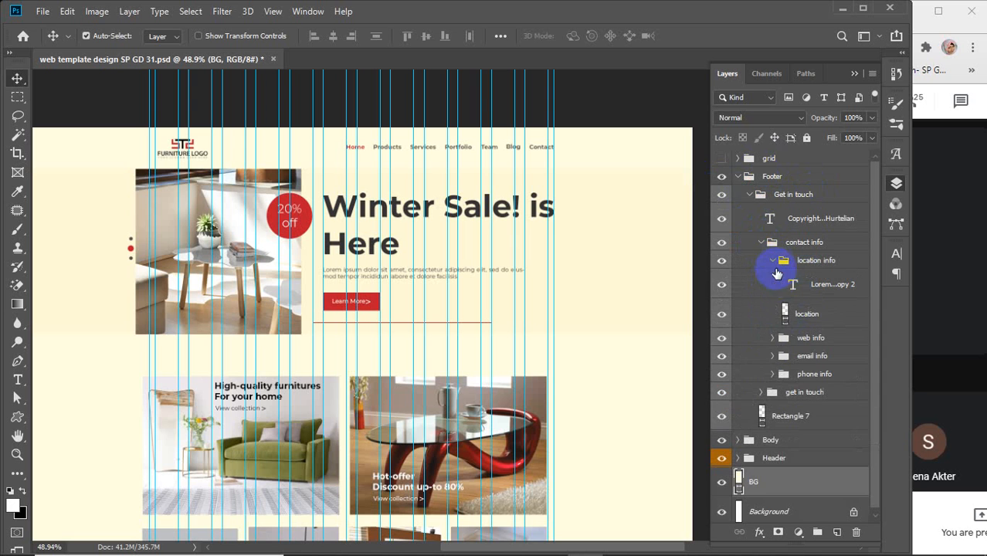
left_click(772, 338)
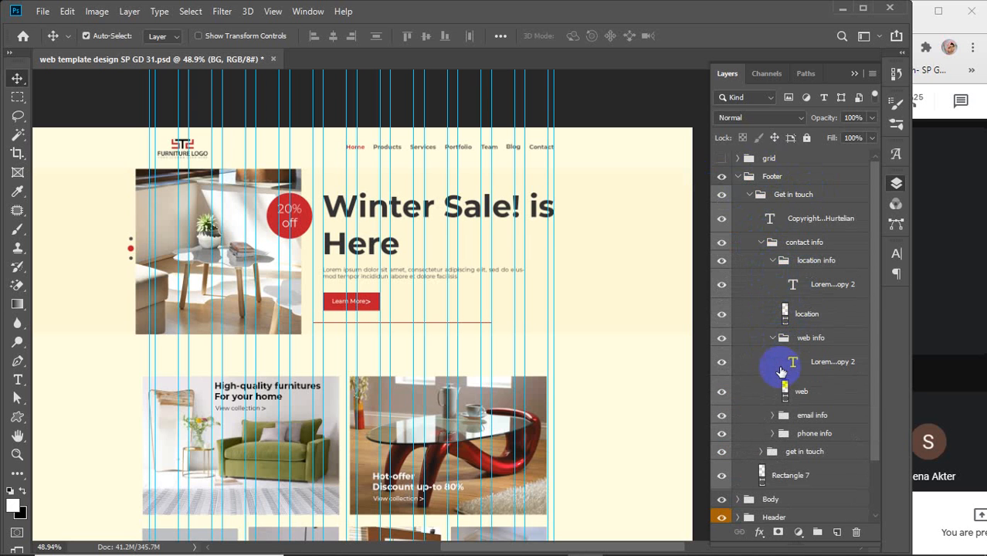
left_click(770, 415)
scroll(770, 401, "down", 4)
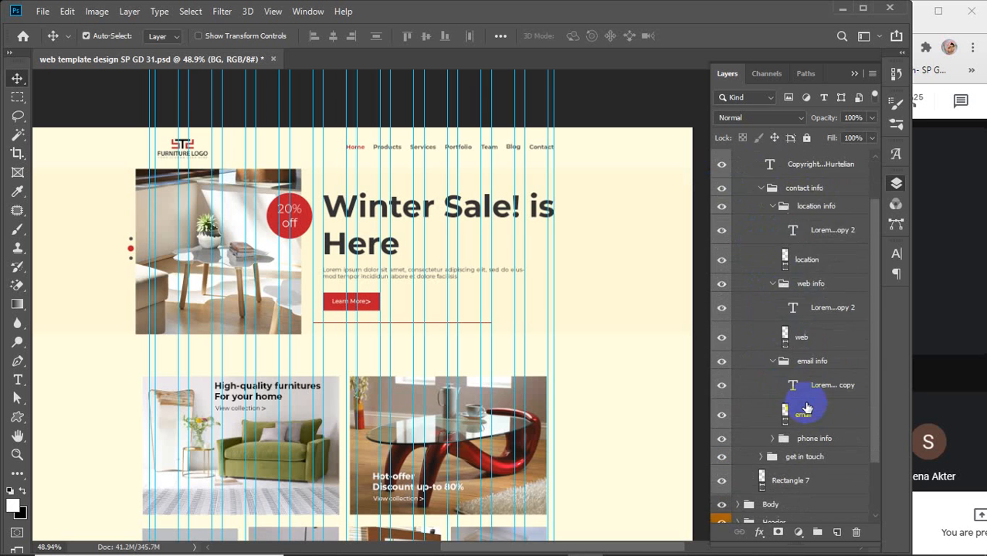
left_click(770, 374)
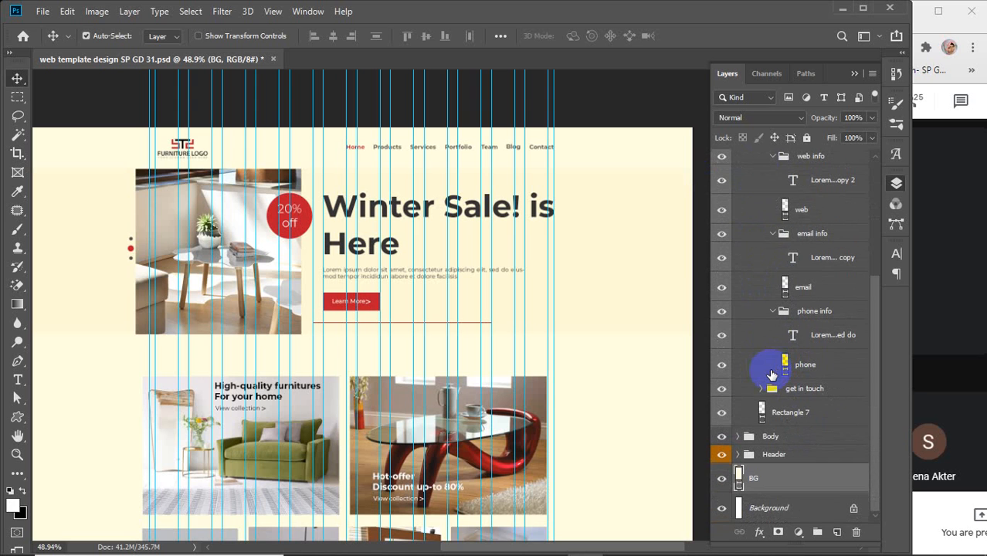
left_click(759, 395)
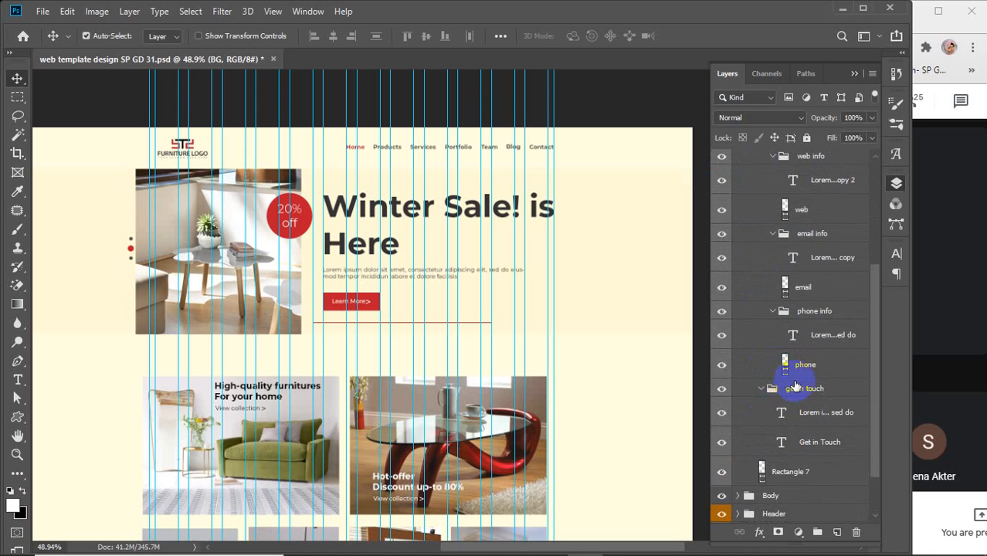
scroll(786, 382, "down", 2)
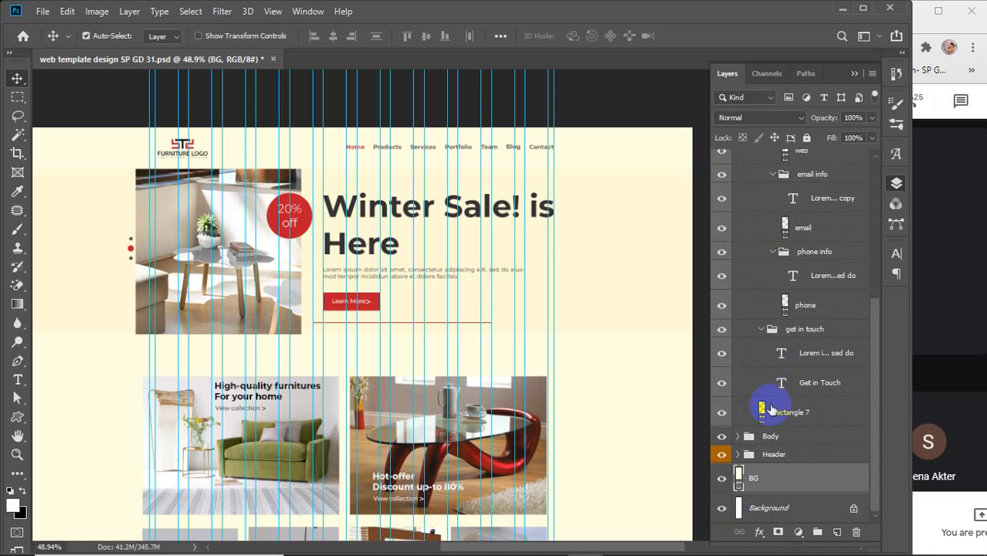
scroll(798, 379, "up", 6)
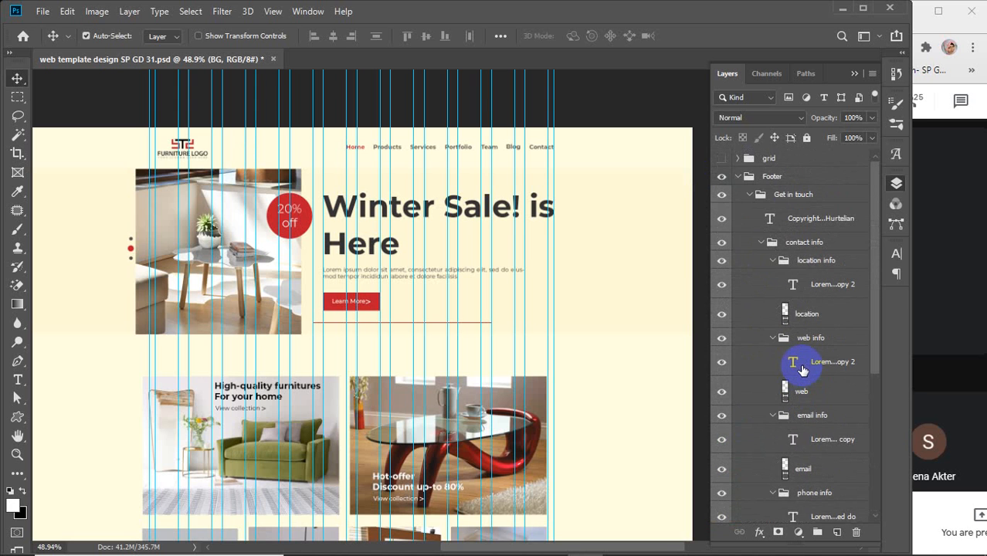
- Collapse the Footer group together with all its nested subgroups, and deselect all layers
left_click(773, 261)
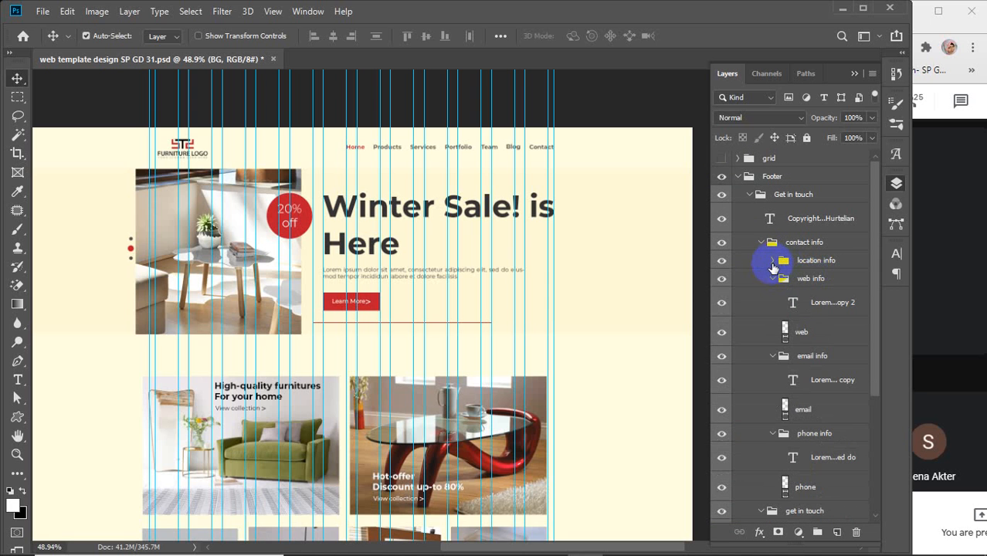
left_click(772, 278)
left_click(773, 297)
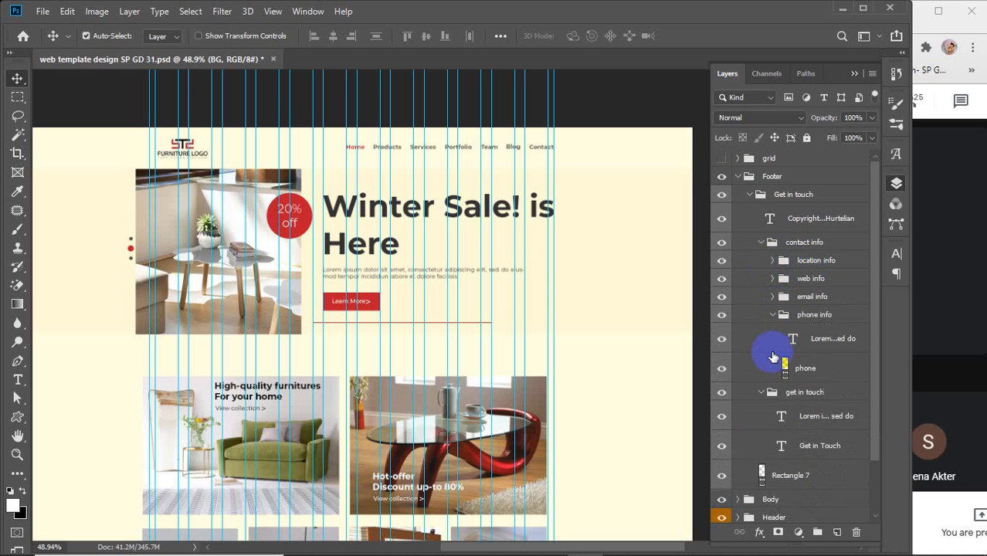
left_click(773, 314)
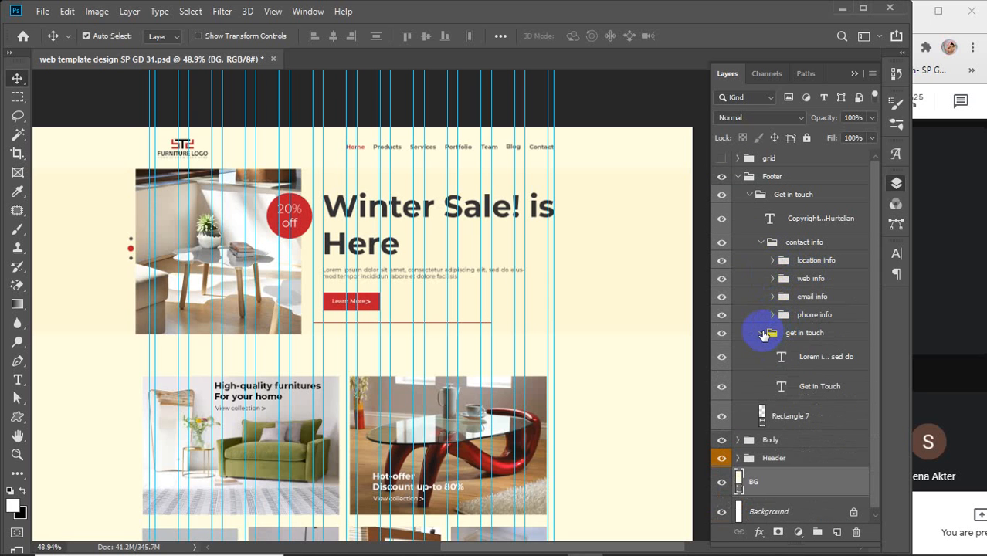
left_click(761, 332)
left_click(761, 242)
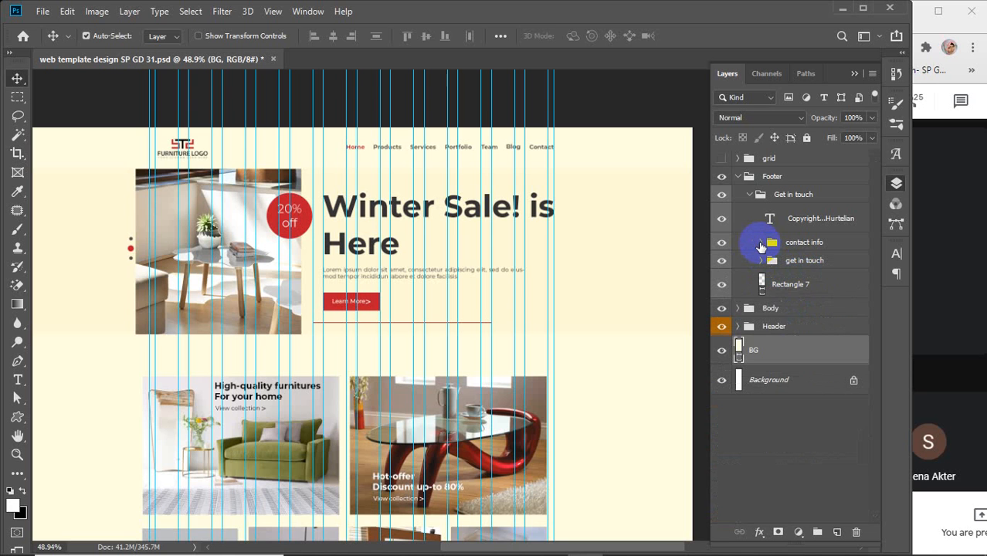
left_click(749, 195)
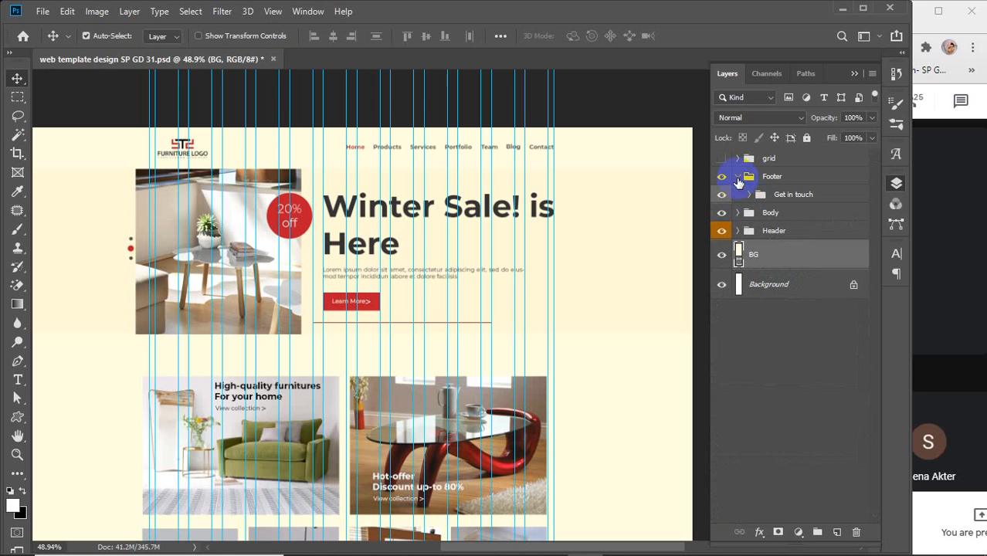
left_click(738, 177)
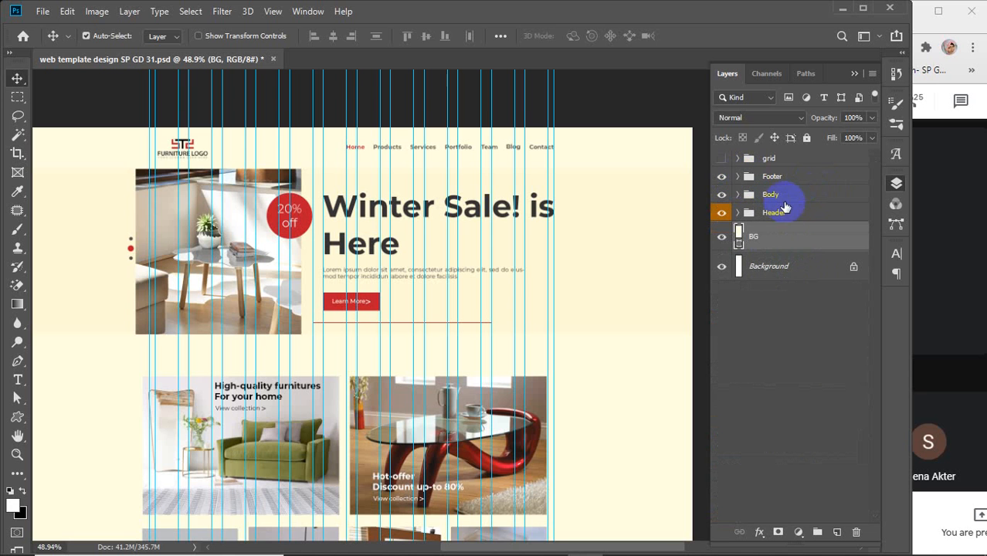
left_click(773, 339)
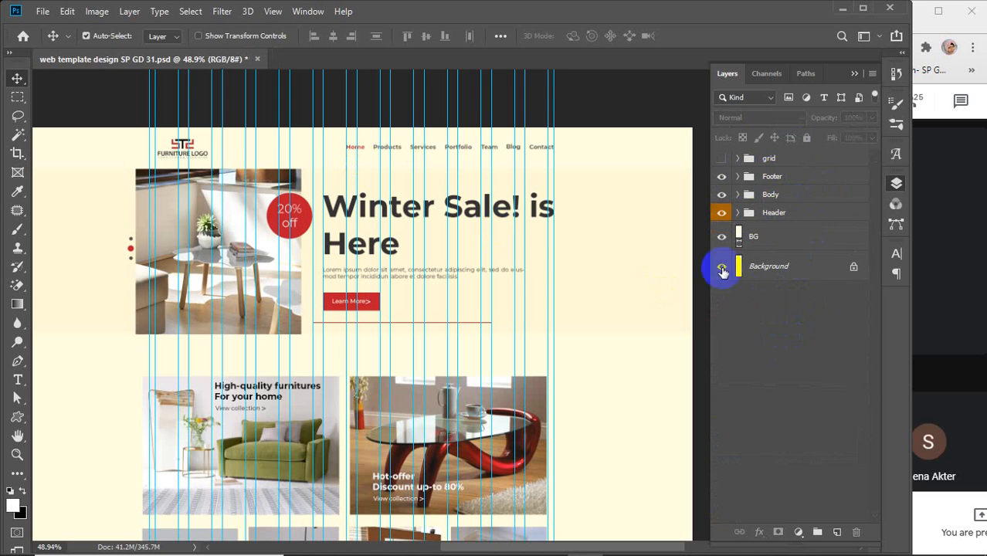
- Expand the Header group and its menubar subgroup to examine the menu text layers, toggling the Home layer off and on
left_click(737, 214)
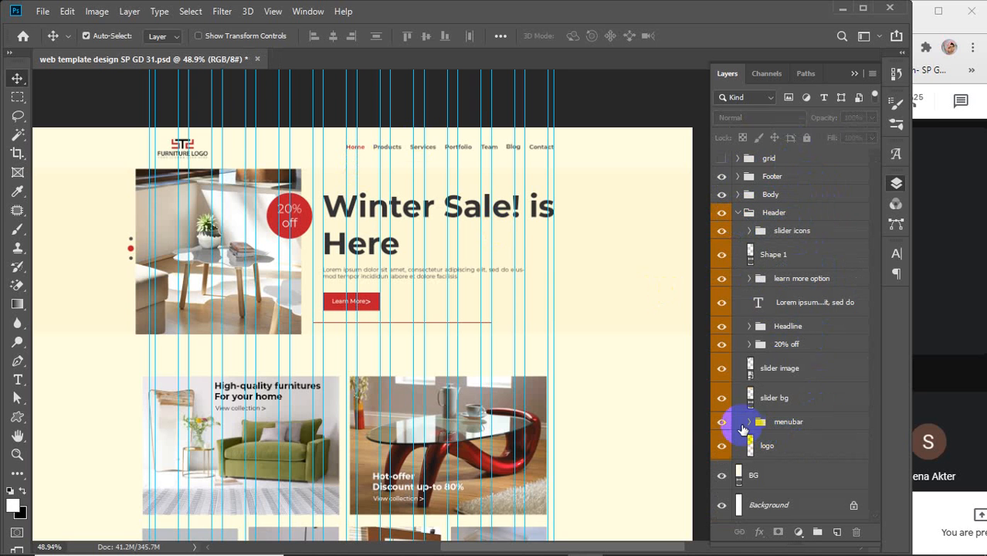
left_click(717, 423)
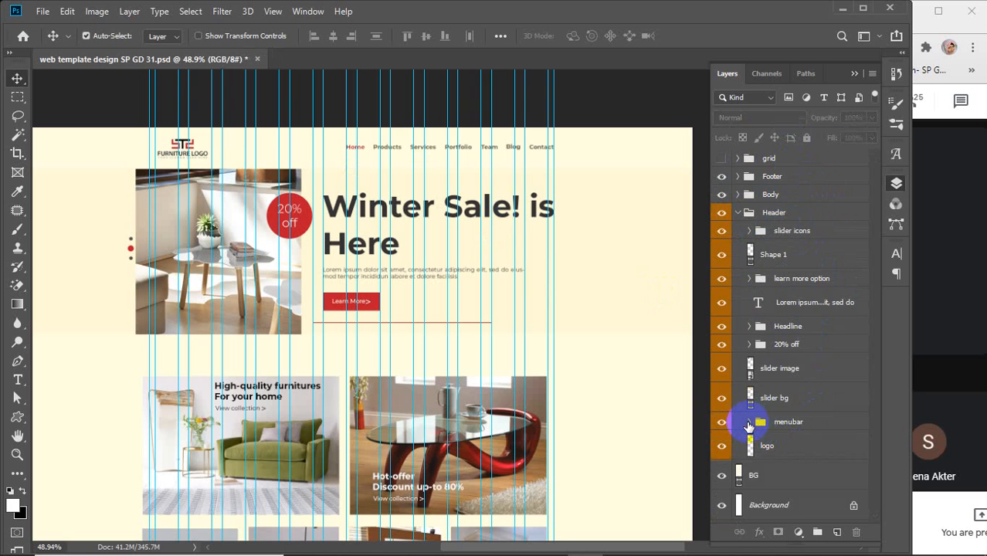
left_click(748, 424)
scroll(816, 412, "down", 5)
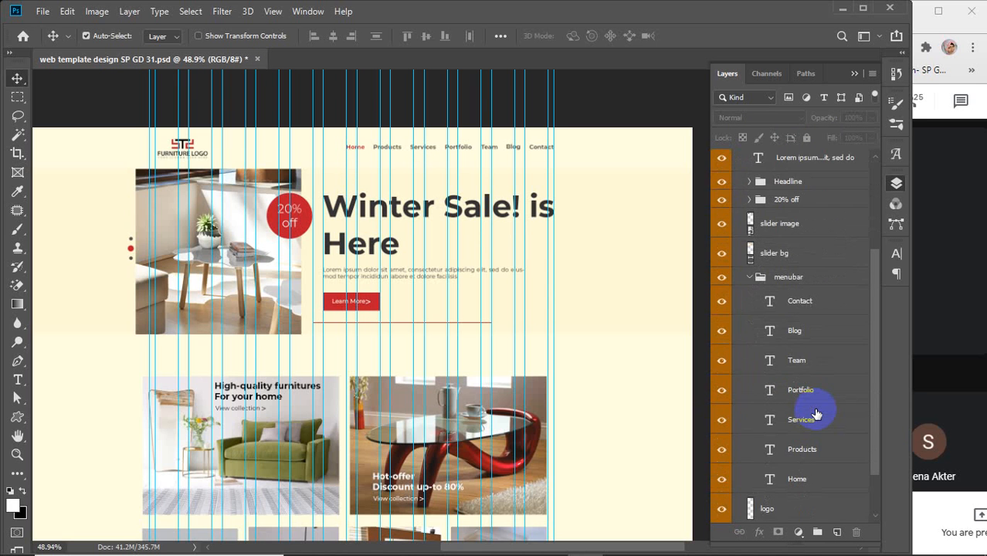
scroll(816, 414, "down", 3)
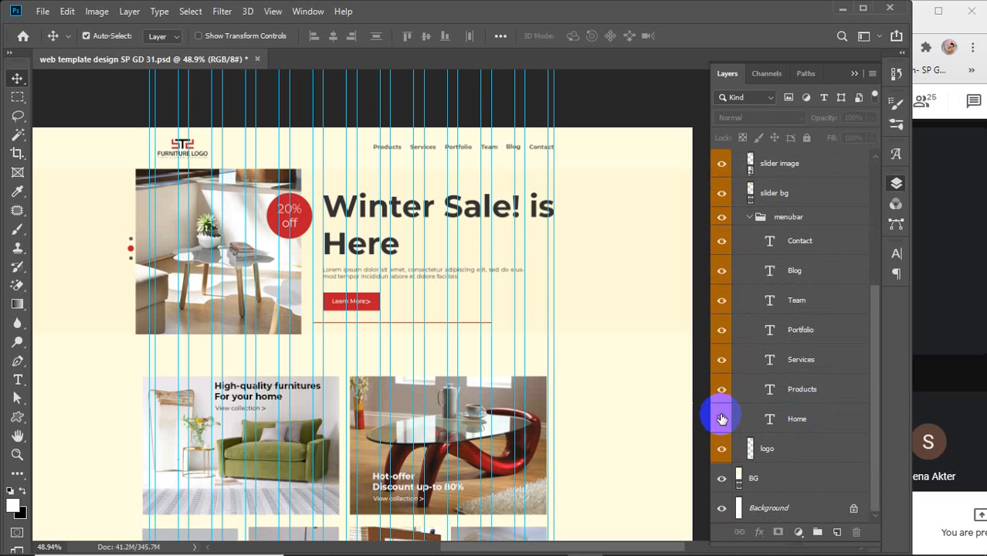
left_click(722, 419)
- Duplicate the Home text layer and move the copy out of the Header group to the top of the layer stack, above grid
left_click(799, 425)
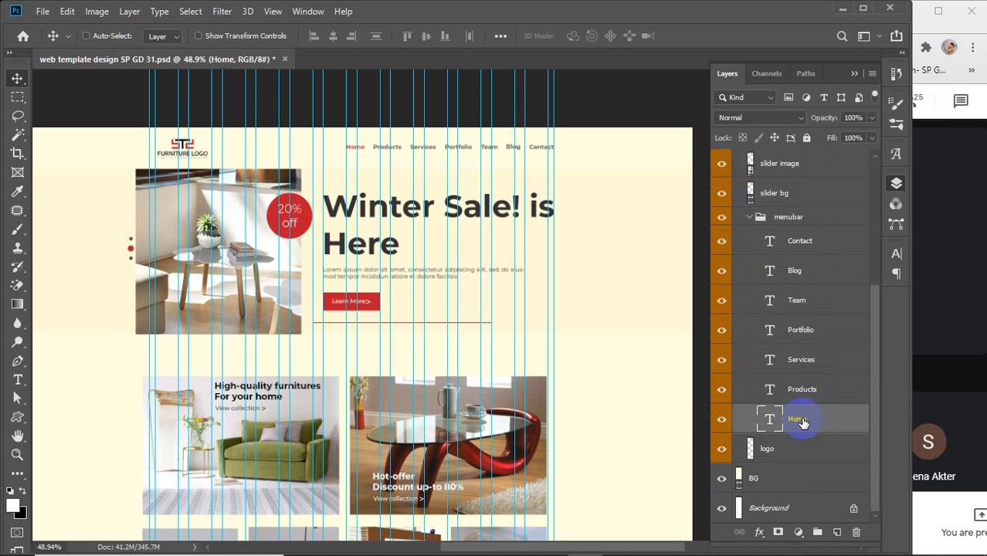
key("ctrl+j")
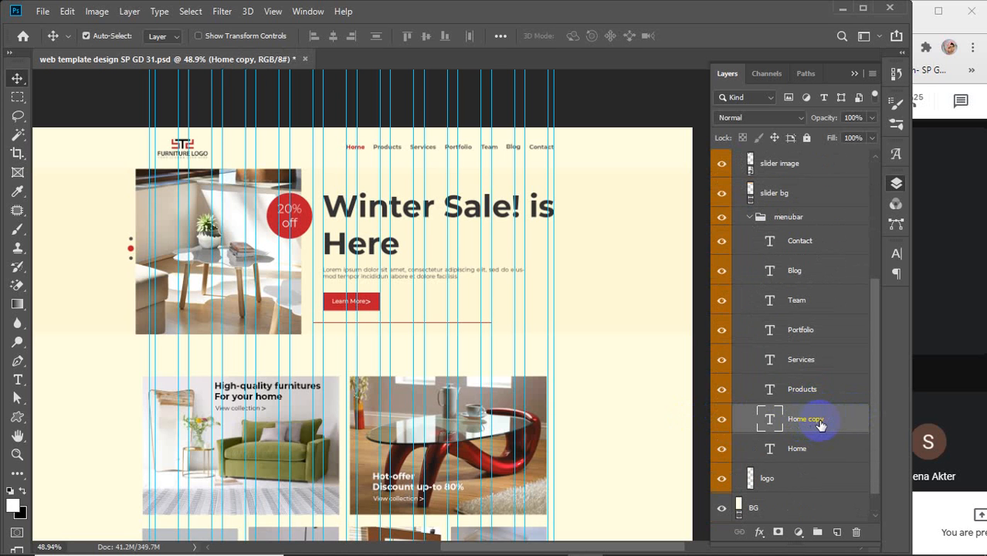
left_click_drag(831, 425, 807, 159)
scroll(816, 293, "up", 3)
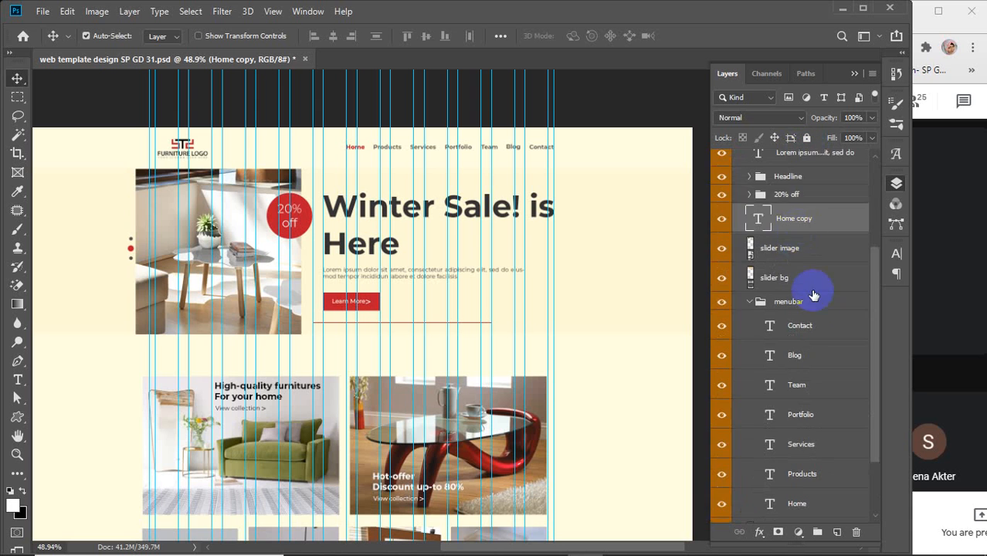
scroll(818, 315, "up", 3)
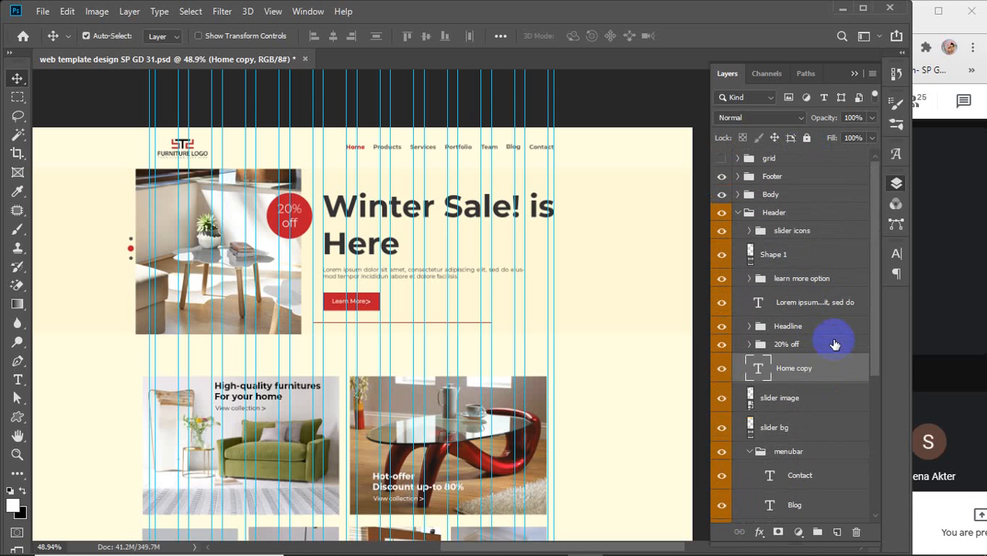
left_click_drag(821, 379, 788, 149)
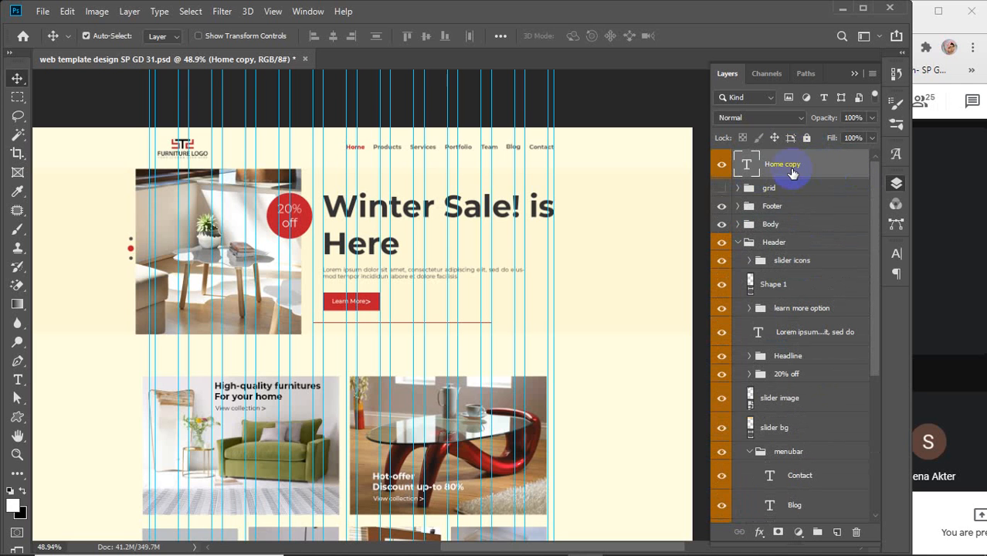
left_click(721, 164)
left_click(720, 166)
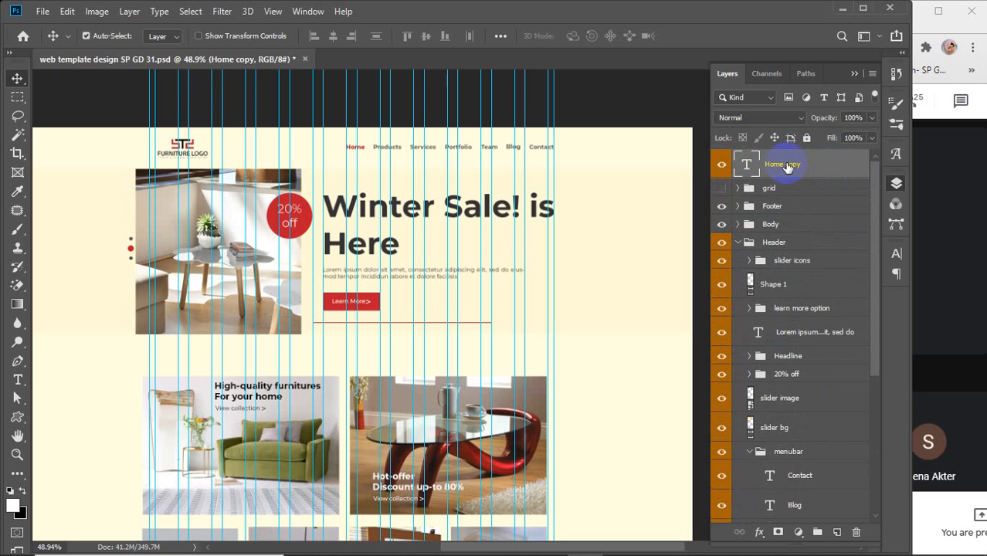
- Look over the Header layers and the menubar's text layers, and collapse the menubar group
scroll(820, 342, "down", 3)
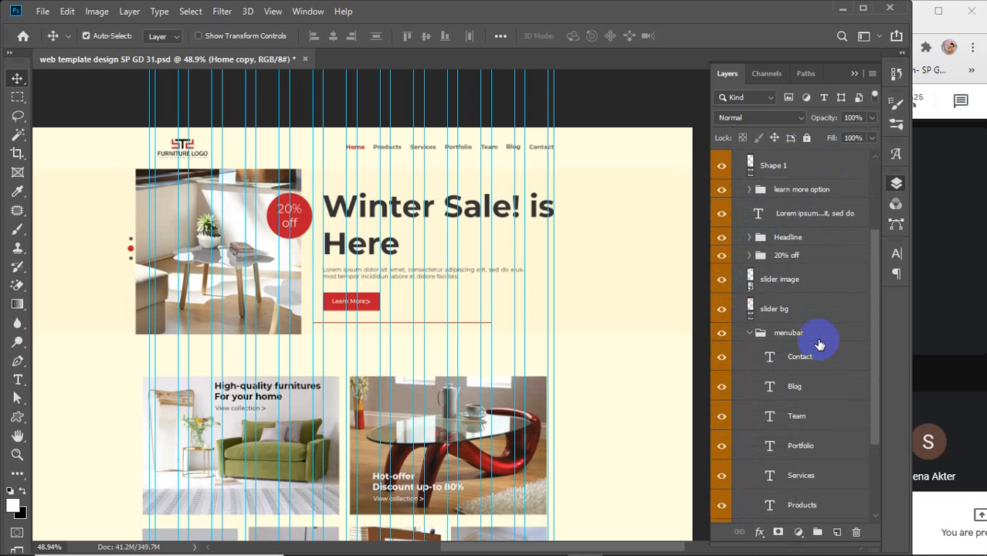
scroll(821, 346, "up", 2)
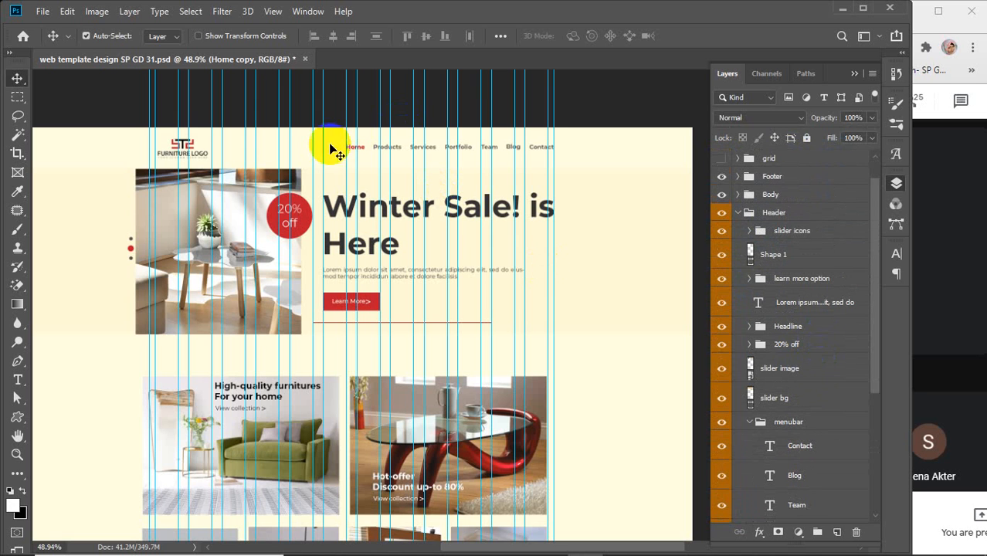
scroll(827, 357, "down", 5)
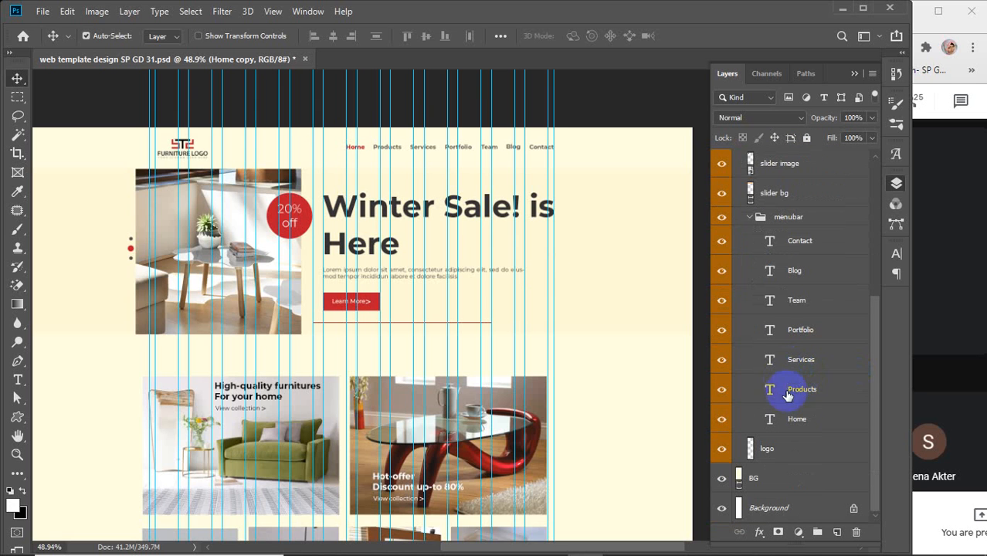
left_click(748, 217)
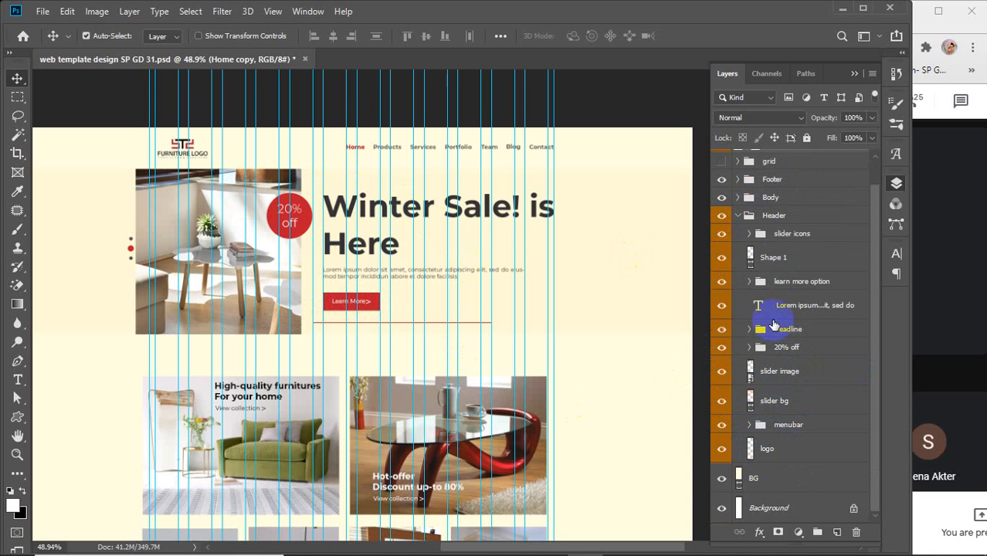
- Check what the learn more option group contains by toggling its visibility and expanding and collapsing it
left_click(722, 281)
left_click(722, 281)
left_click(749, 282)
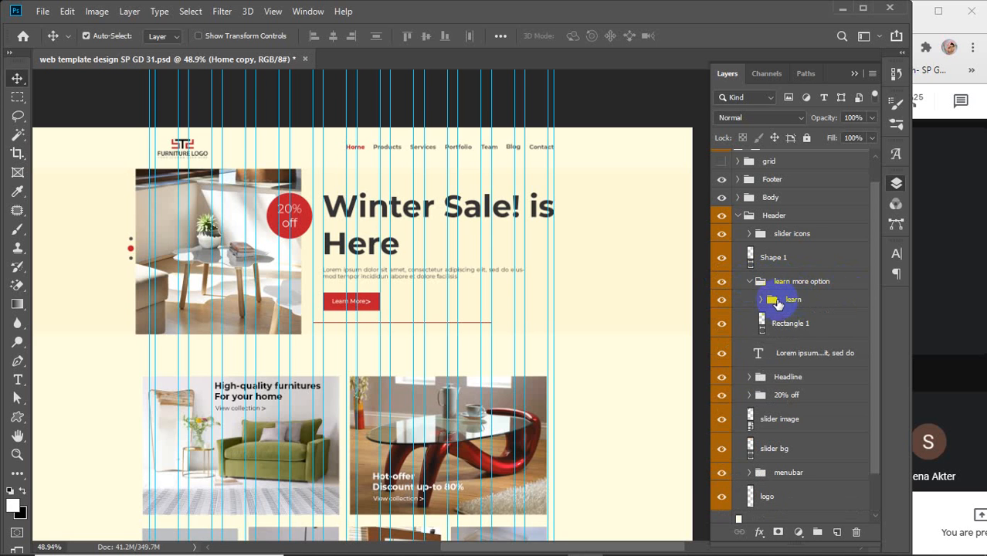
left_click(750, 283)
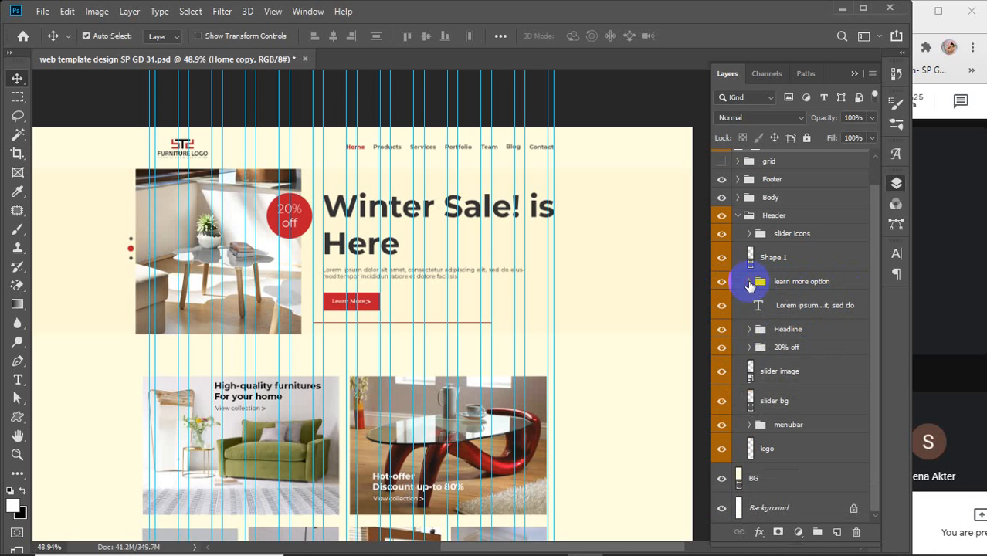
- Duplicate the learn more option group and move the copy to the top of the layer stack, above the copied Home layer
left_click(805, 282)
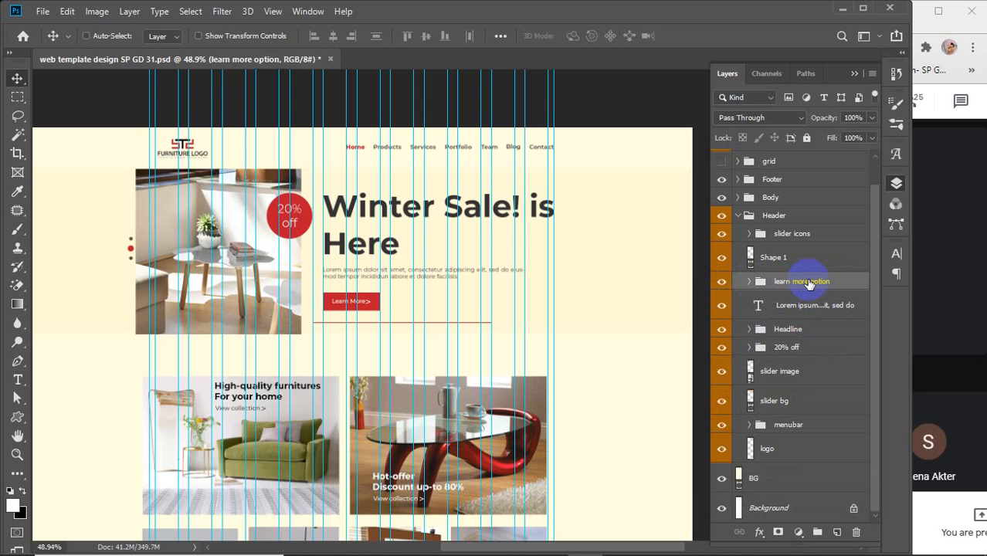
key("ctrl+j")
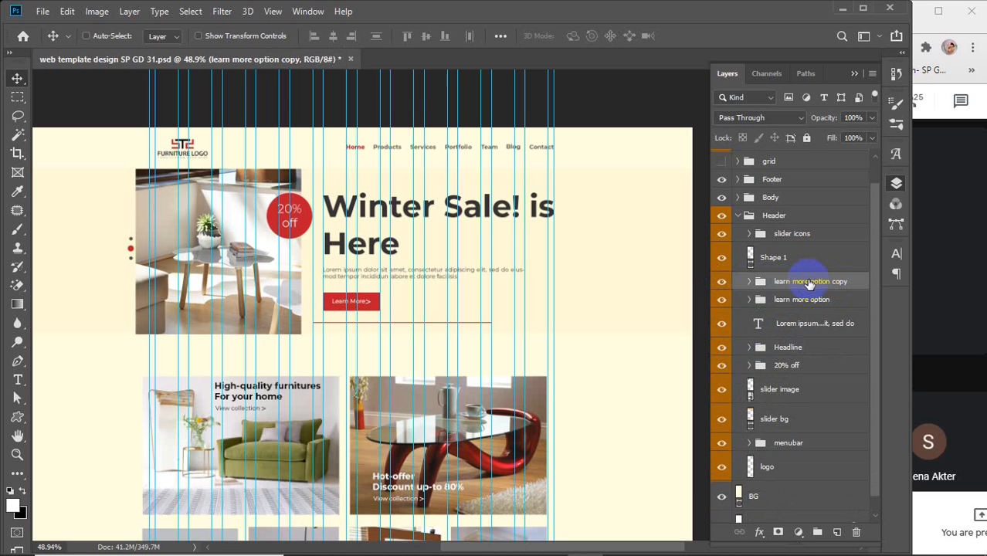
scroll(811, 282, "up", 1)
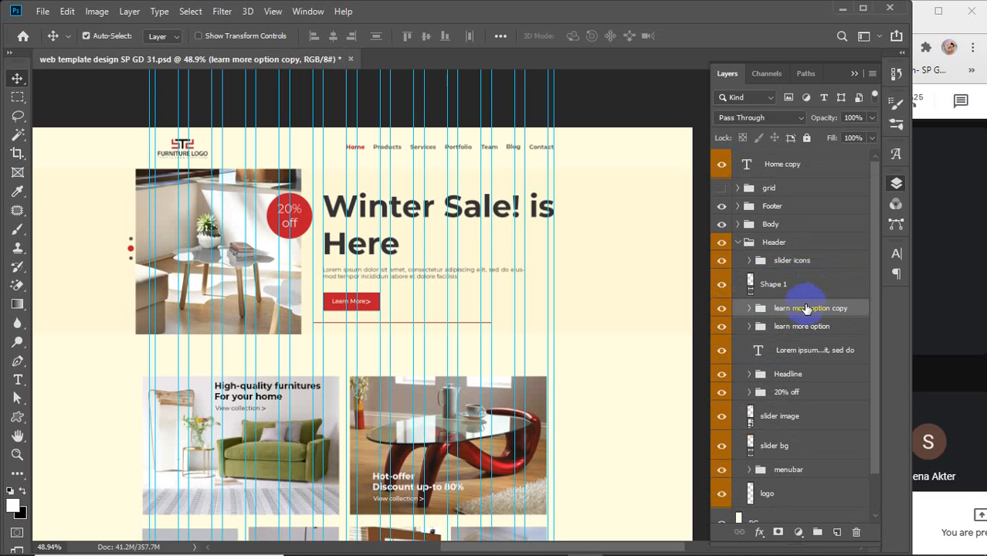
left_click_drag(800, 309, 789, 157)
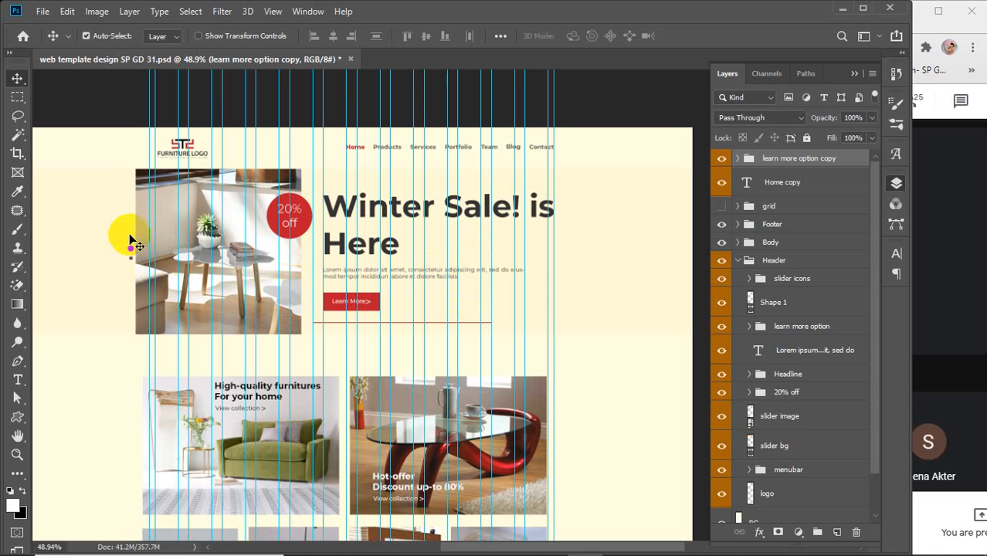
- Duplicate the slider icons group and move the copy to the top of the layer stack, above learn more option copy
left_click(721, 280)
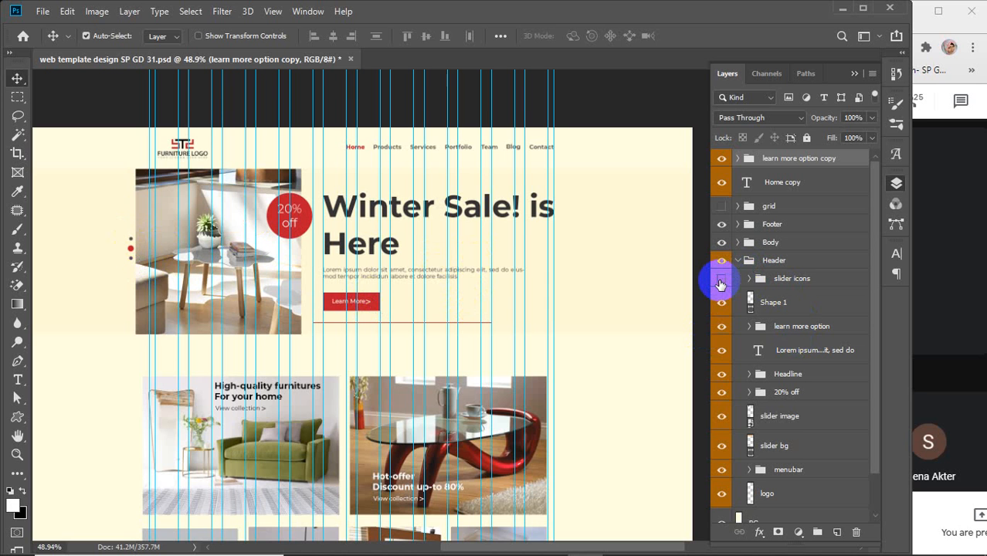
left_click(720, 283)
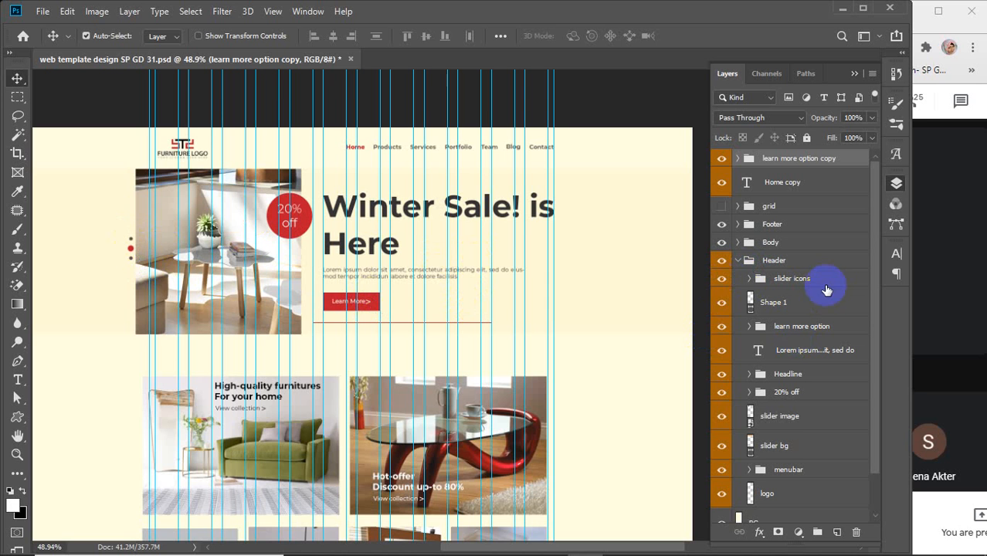
left_click(811, 283)
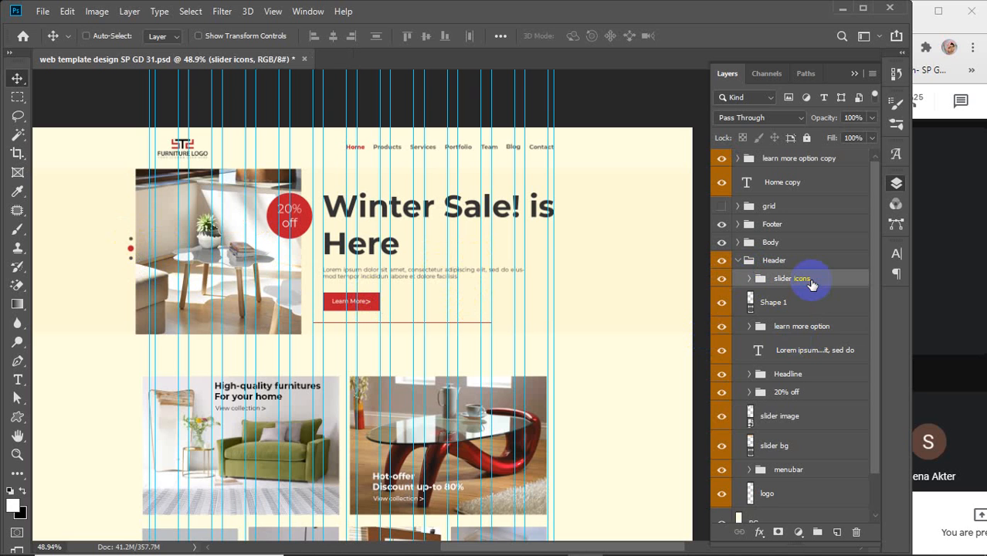
key("ctrl+j")
left_click_drag(809, 277, 785, 151)
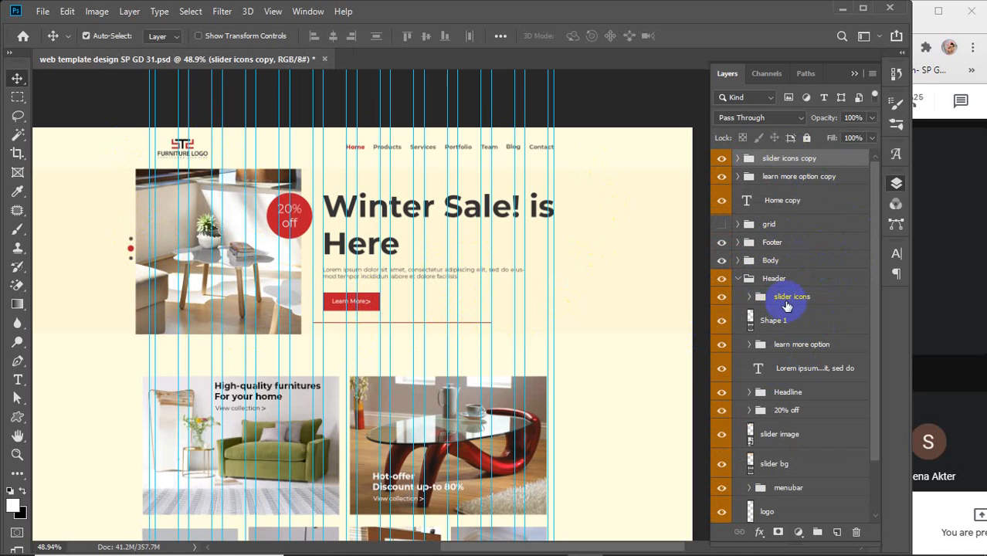
- Collapse the Header group in the layer stack
scroll(778, 352, "down", 2)
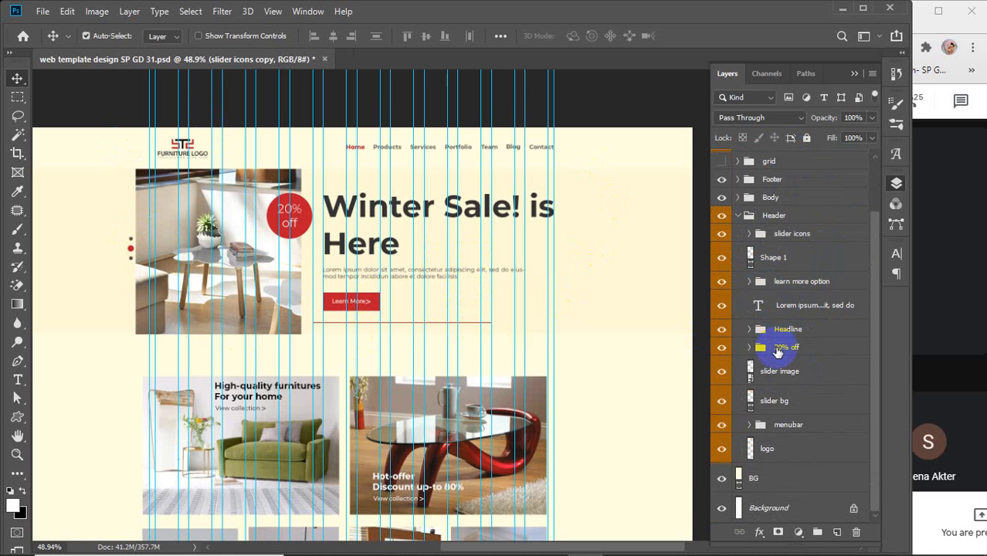
left_click(734, 216)
left_click(737, 216)
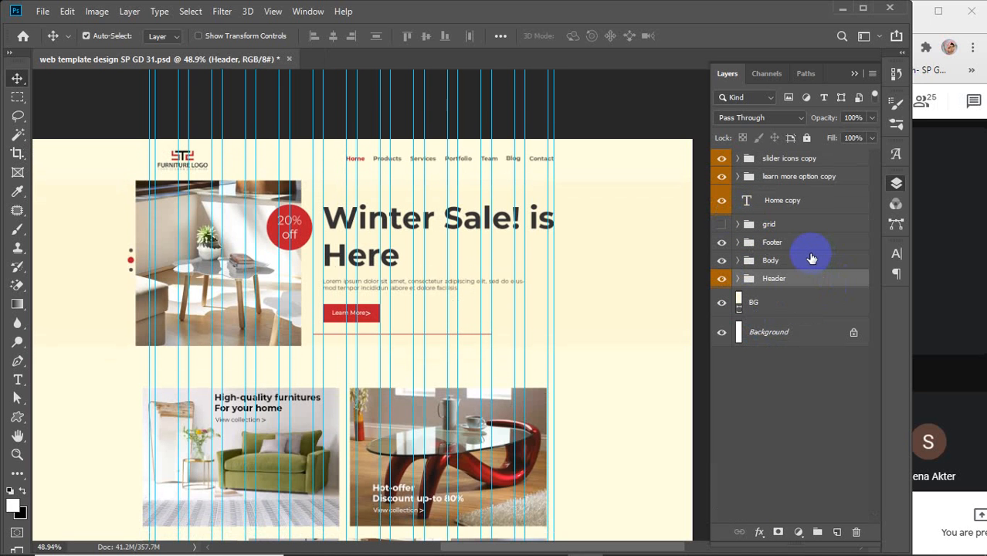
- Check what the Body group contains by expanding and collapsing it and toggling its visibility
left_click(737, 260)
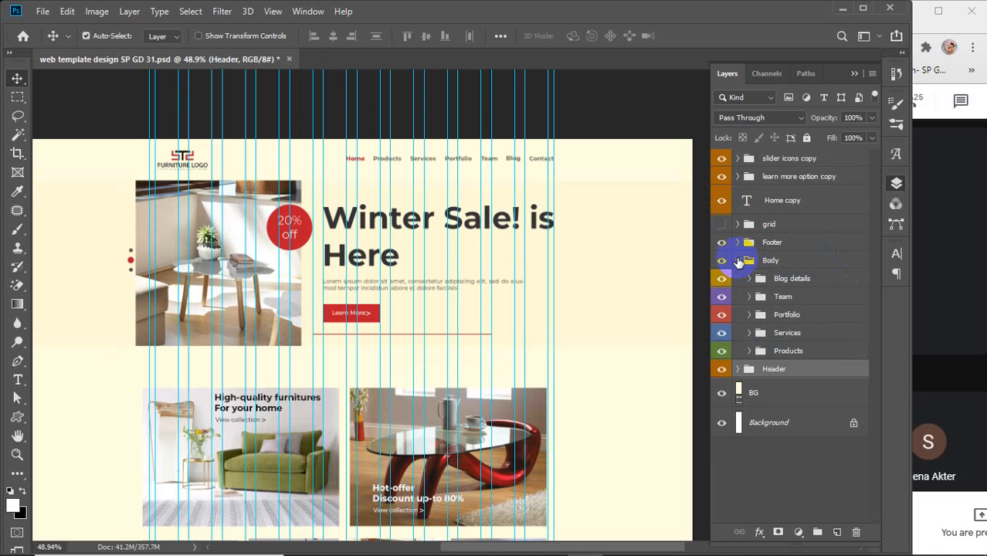
left_click(738, 260)
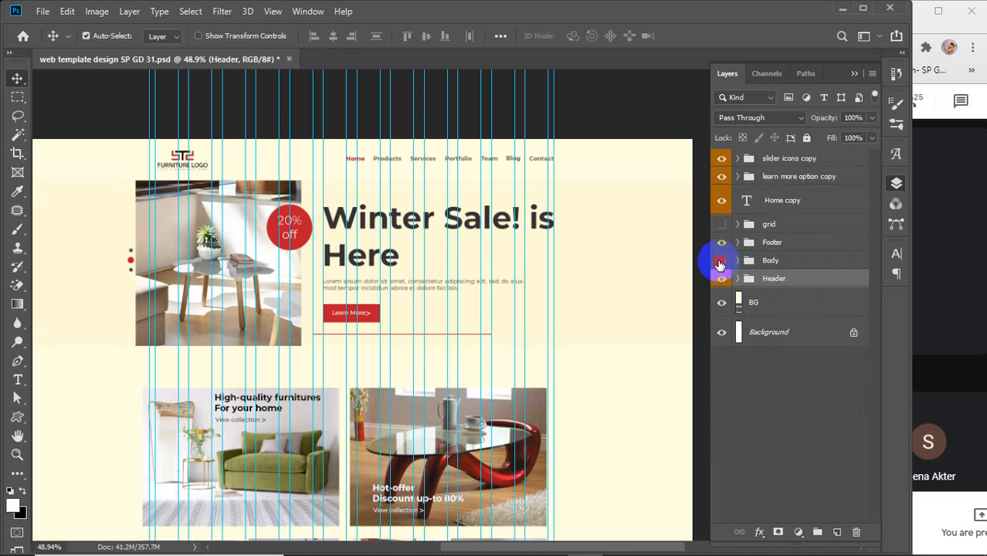
left_click(721, 260)
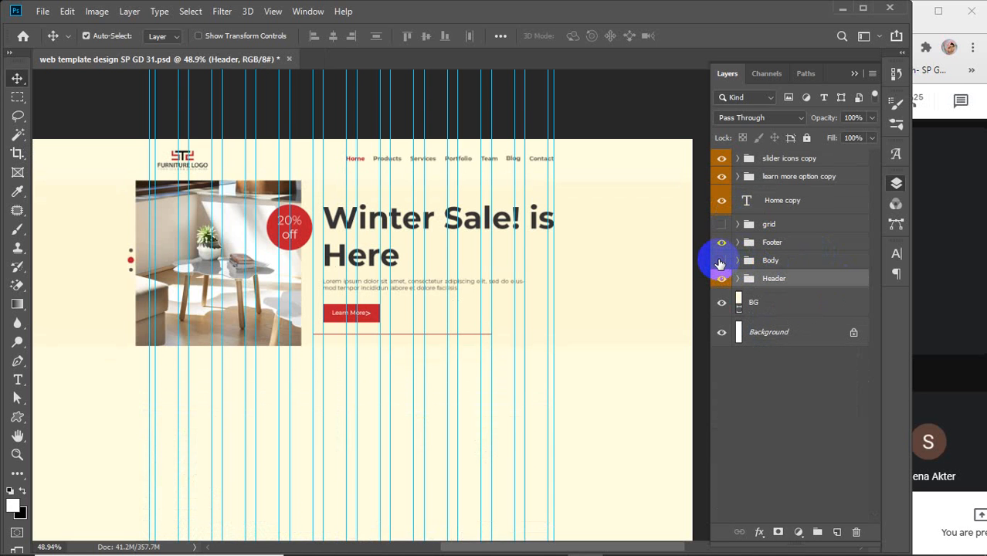
left_click(720, 260)
right_click(720, 260)
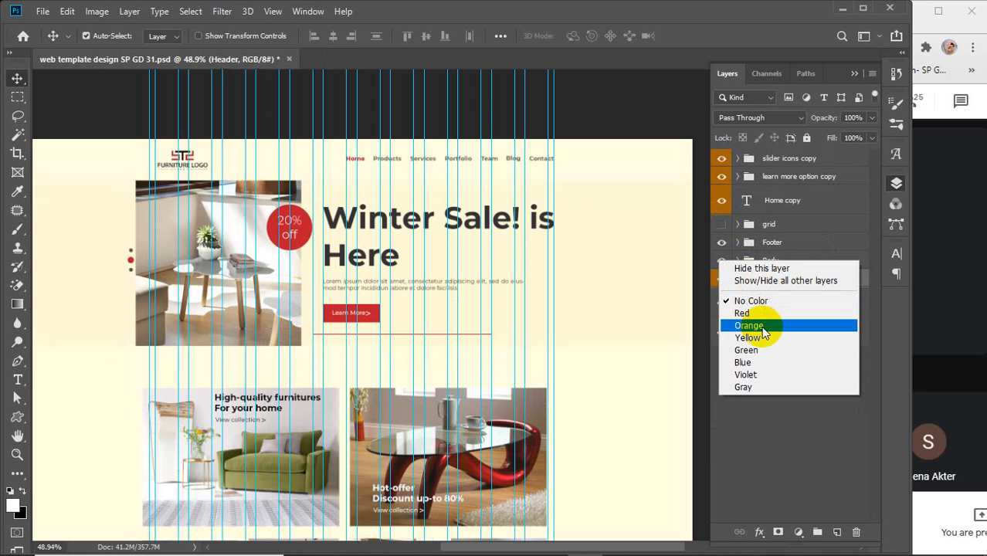
left_click(789, 493)
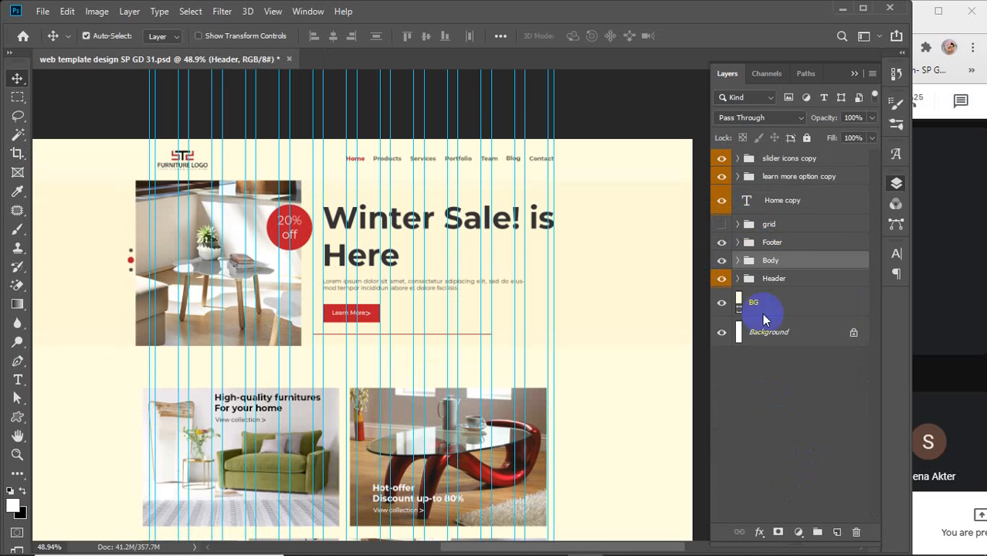
left_click_drag(764, 319, 740, 263)
left_click(739, 261)
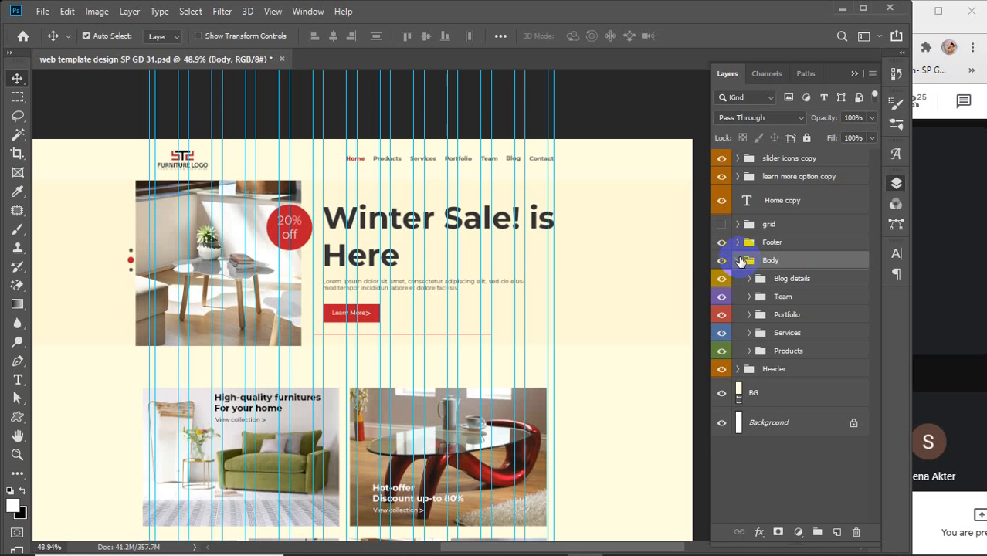
left_click(741, 261)
- Color-label the Body group red and the Footer group blue, and clear the layer selection
right_click(720, 263)
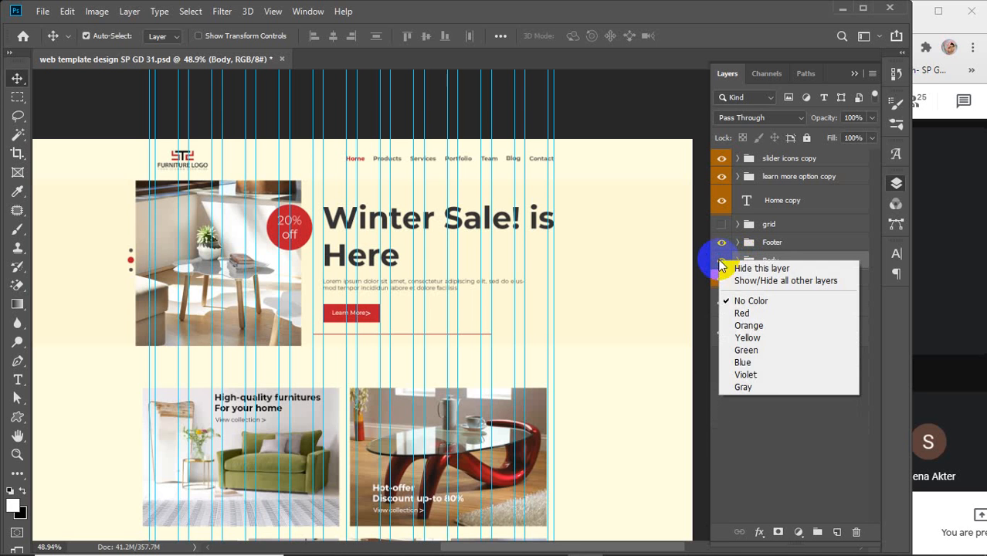
left_click(742, 313)
right_click(723, 246)
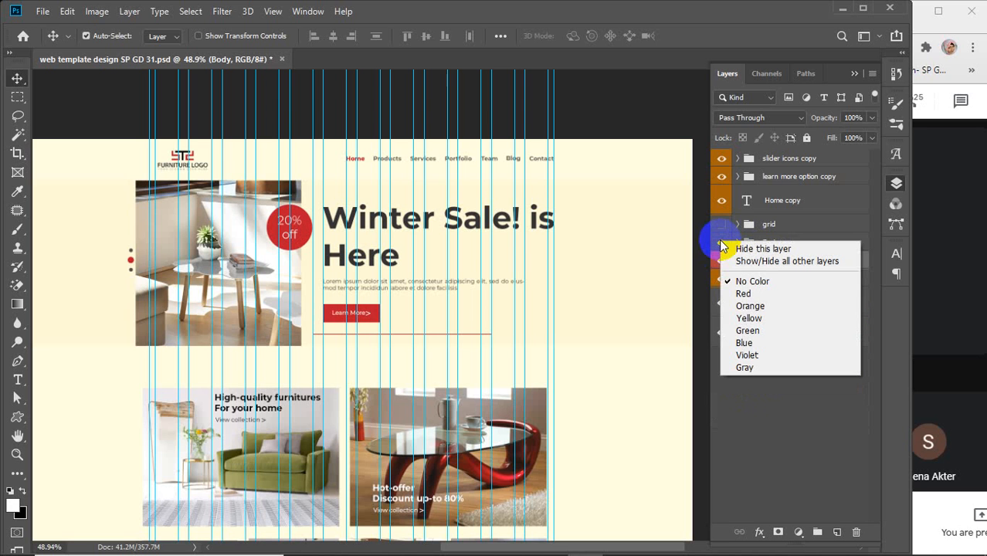
left_click(753, 342)
left_click(765, 379)
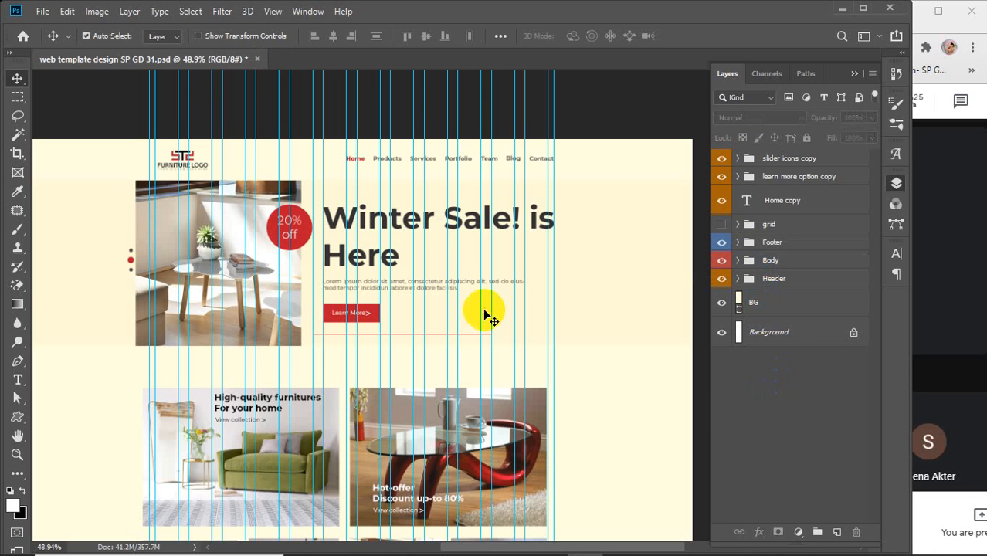
- Expand the Body and Products groups and identify the green sofa banner's group by toggling the visibility of Products and product 1
scroll(485, 317, "down", 3)
scroll(485, 316, "down", 10)
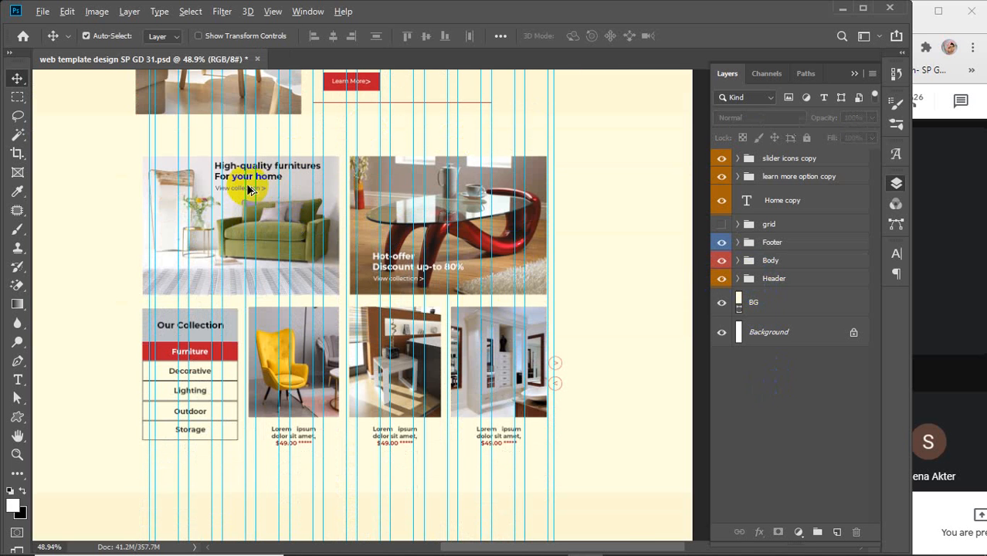
scroll(247, 188, "up", 1)
scroll(249, 190, "up", 2)
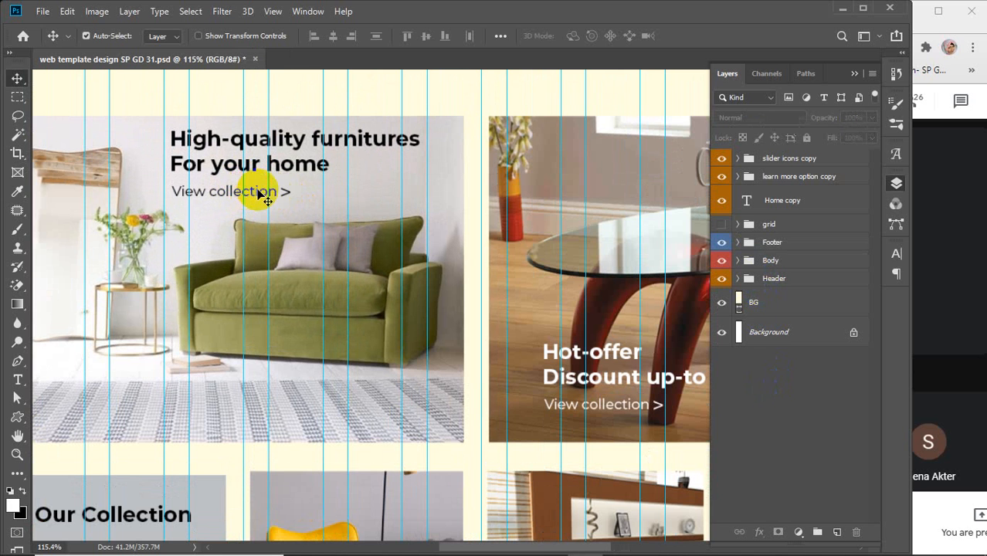
scroll(266, 199, "down", 3)
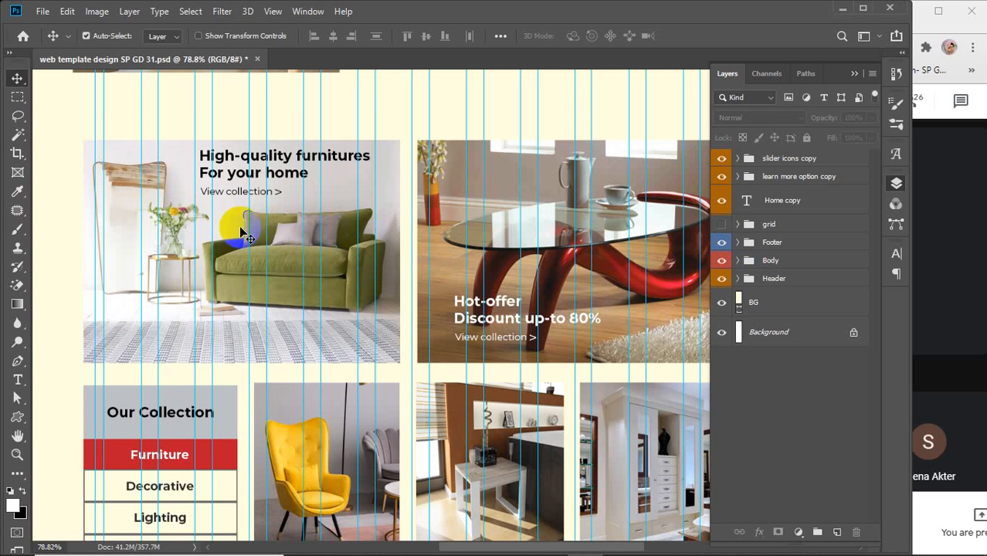
left_click(738, 260)
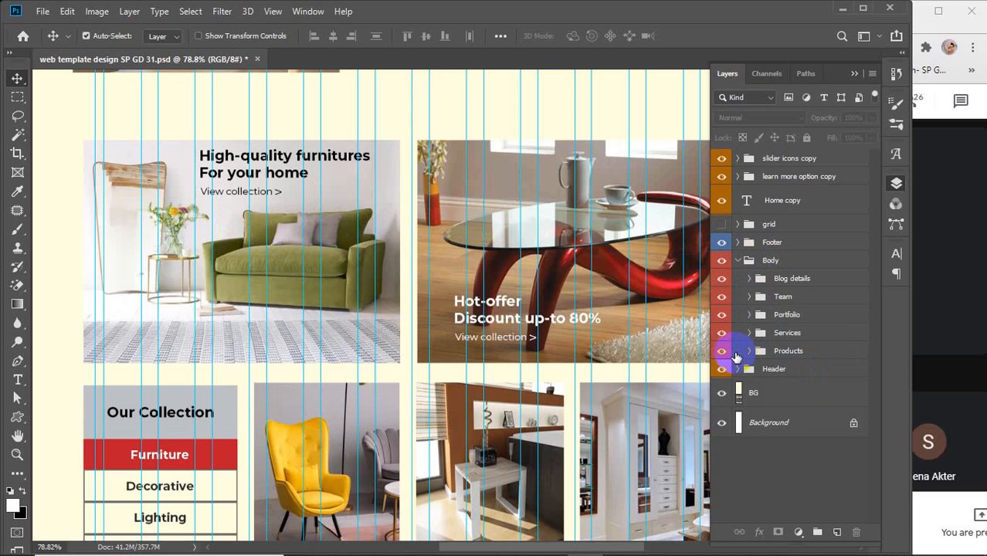
left_click(723, 352)
left_click(723, 351)
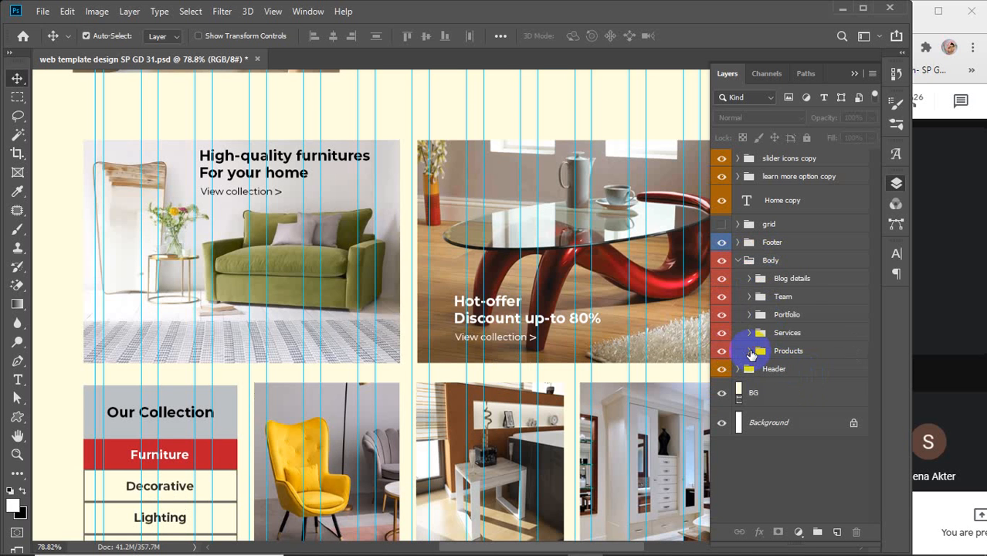
left_click(750, 352)
scroll(751, 353, "down", 4)
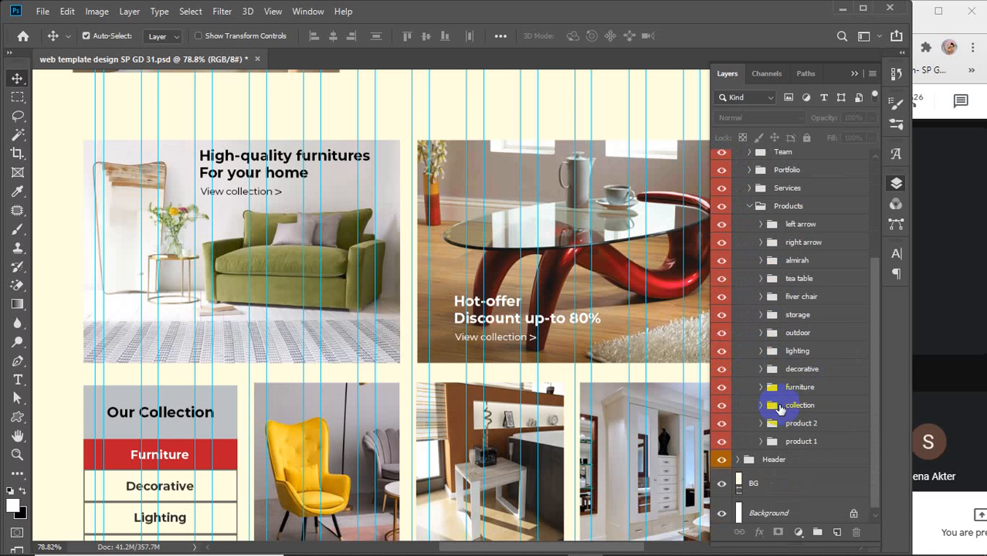
left_click(720, 443)
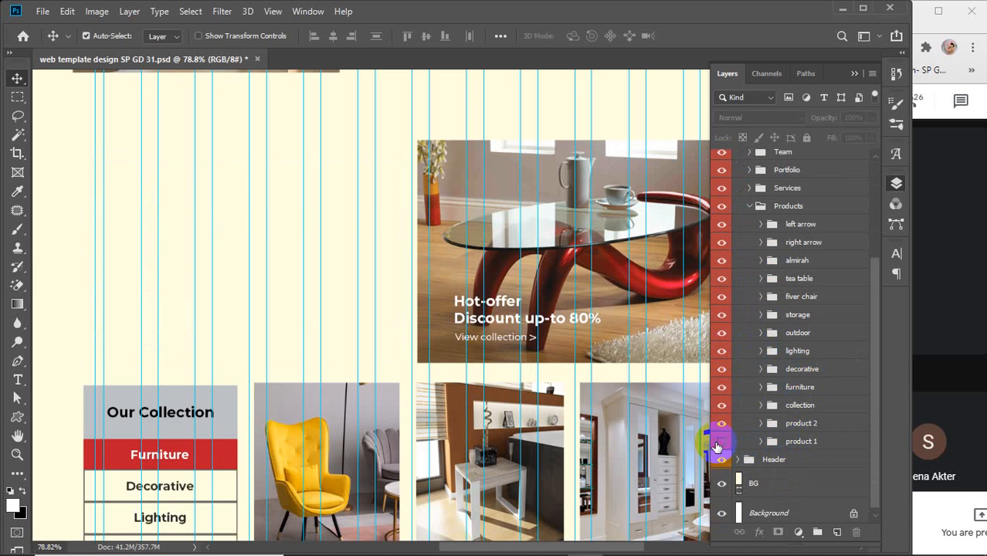
left_click(719, 442)
- Expand the product 1 group, collapse its view collection subgroup and check that subgroup by toggling its visibility
left_click(760, 443)
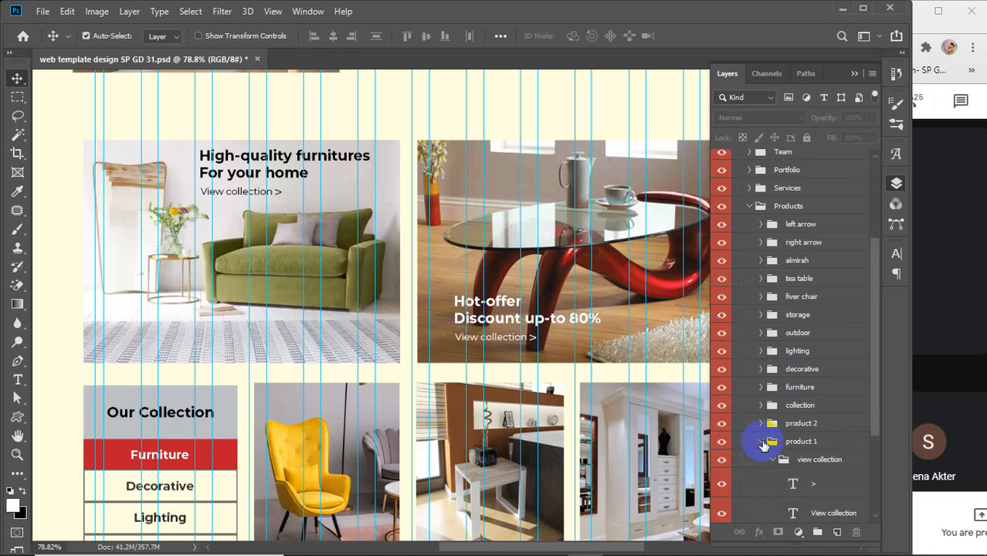
scroll(762, 447, "down", 2)
scroll(763, 445, "up", 1)
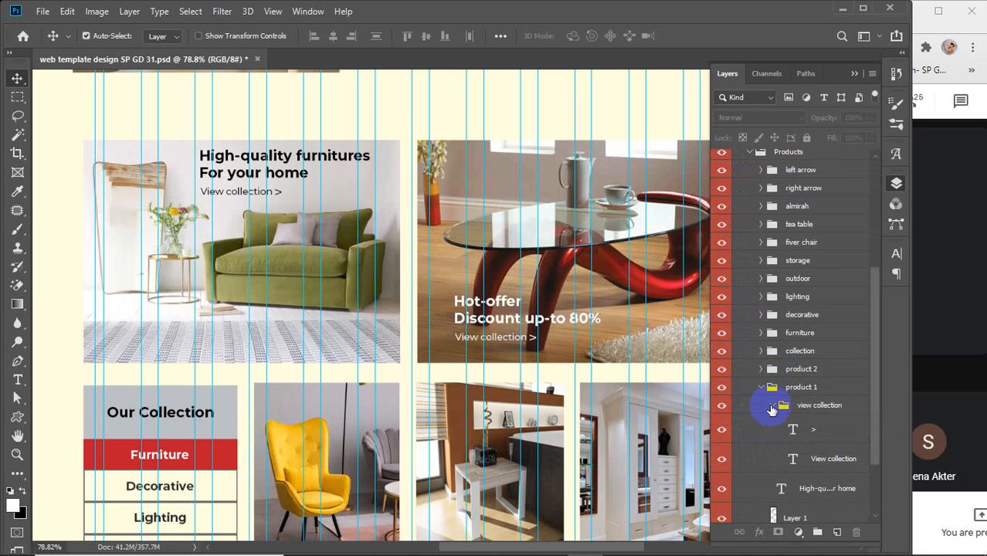
left_click(773, 405)
left_click(720, 408)
left_click(720, 408)
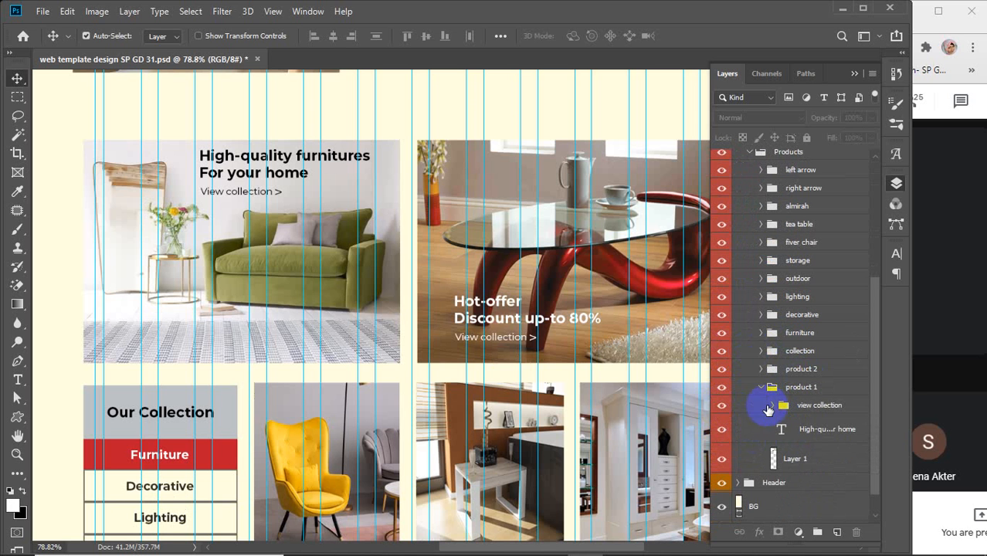
- Duplicate product 1's view collection group and move the copy to the top of the layer stack, above slider icons copy
left_click(805, 408)
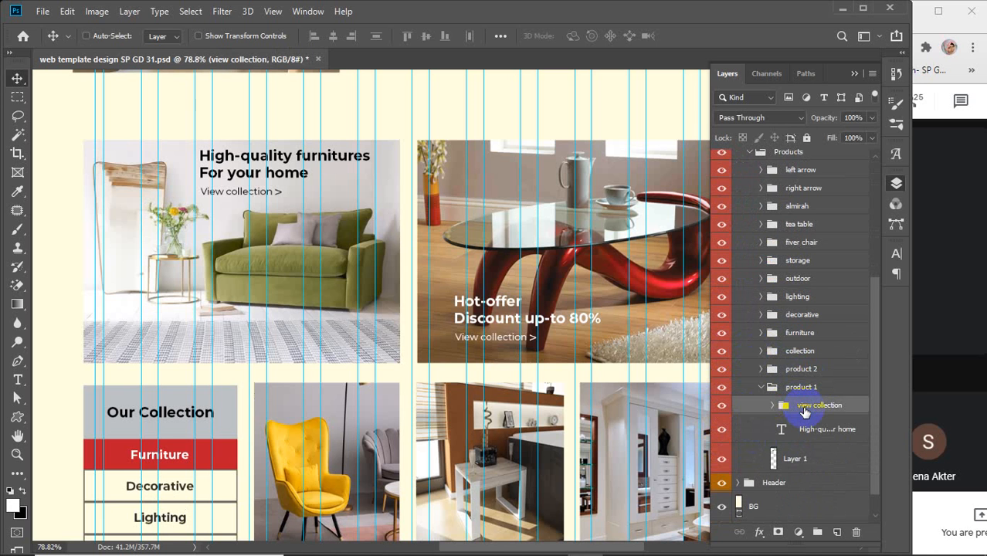
key("ctrl+j")
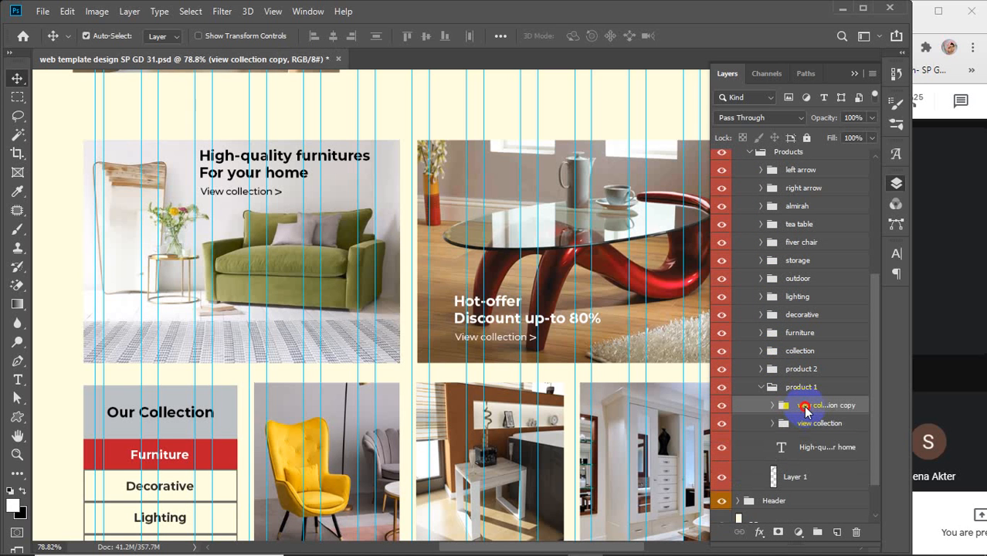
left_click_drag(805, 409, 814, 165)
scroll(813, 232, "up", 5)
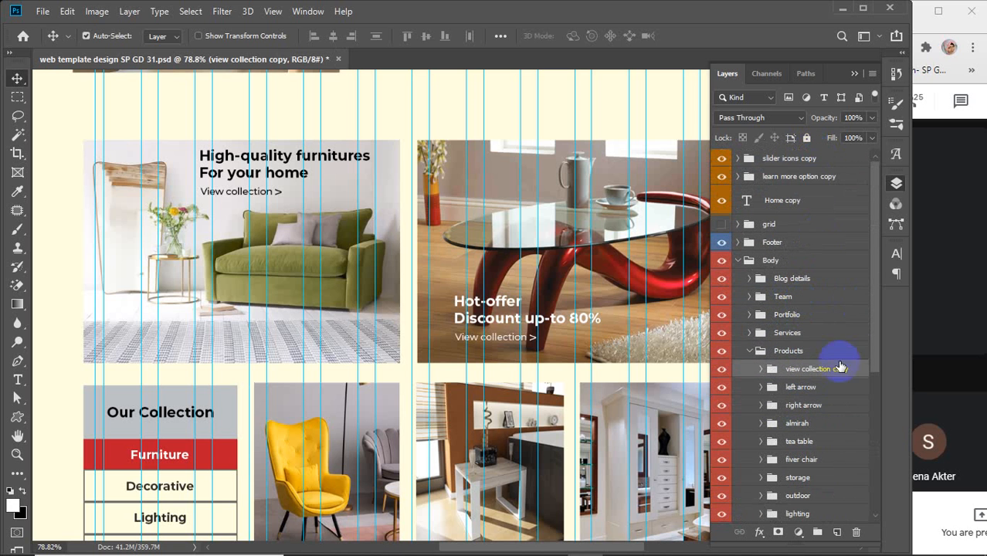
left_click_drag(800, 369, 790, 153)
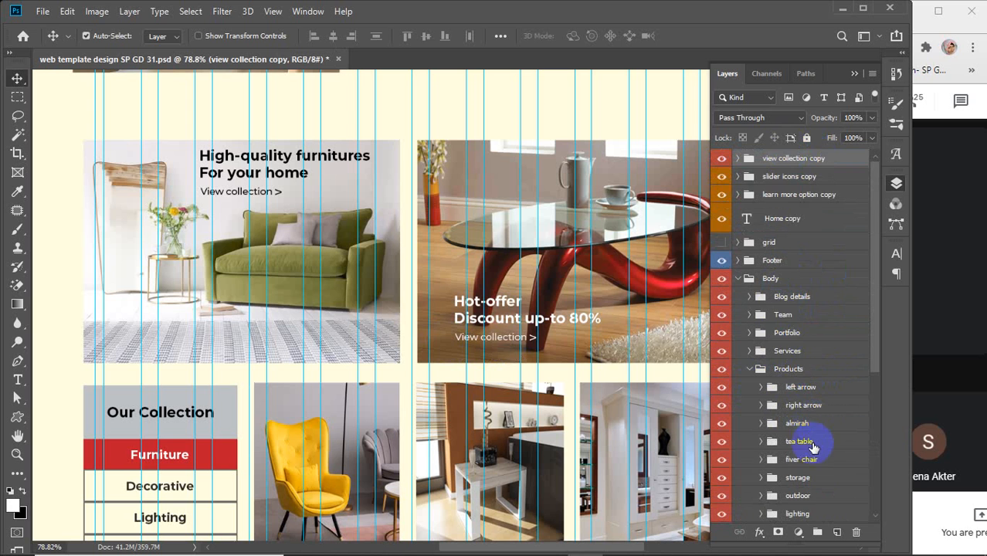
- Expand the product 2 group, collapse its view collection subgroup and duplicate that subgroup
scroll(811, 438, "down", 3)
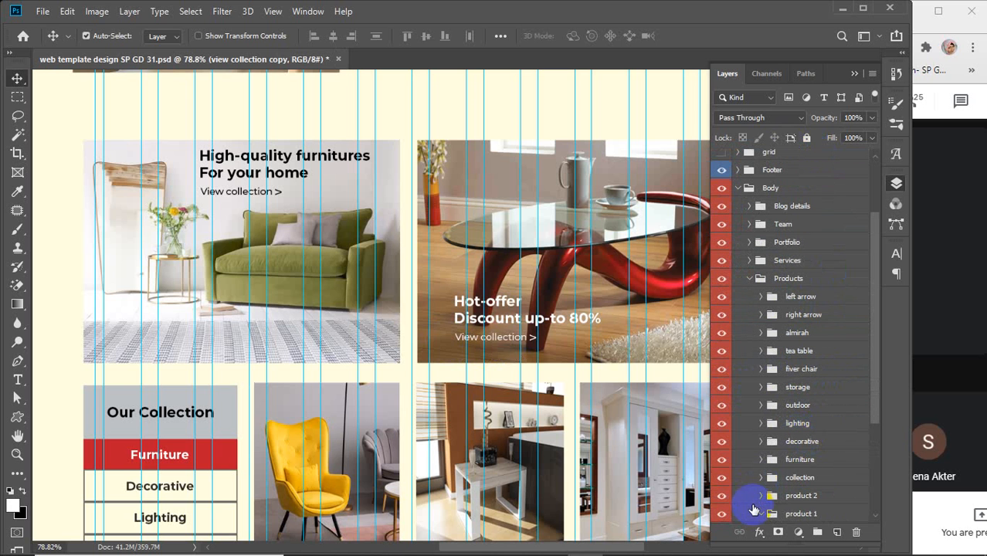
left_click(760, 497)
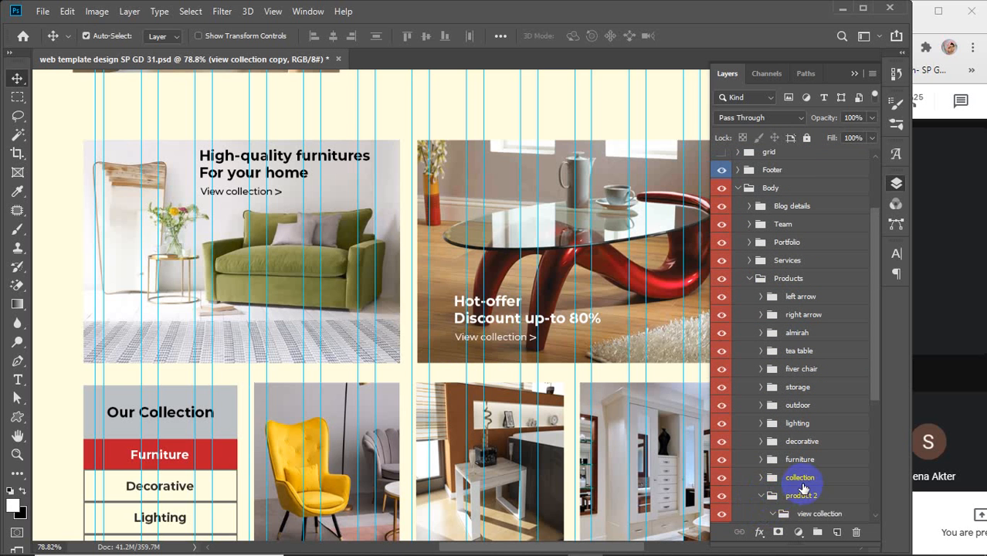
scroll(765, 491, "down", 2)
left_click(773, 480)
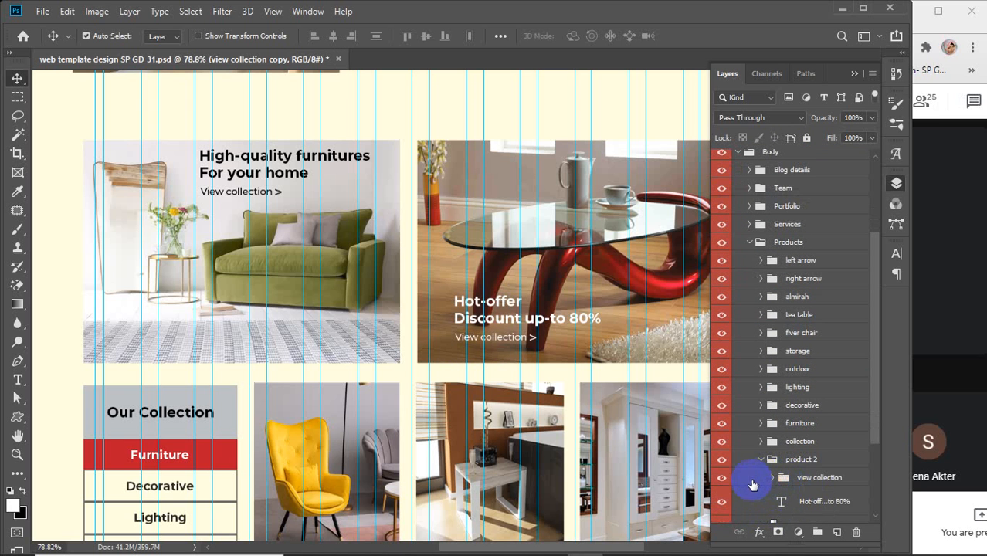
left_click(816, 479)
key("ctrl+j")
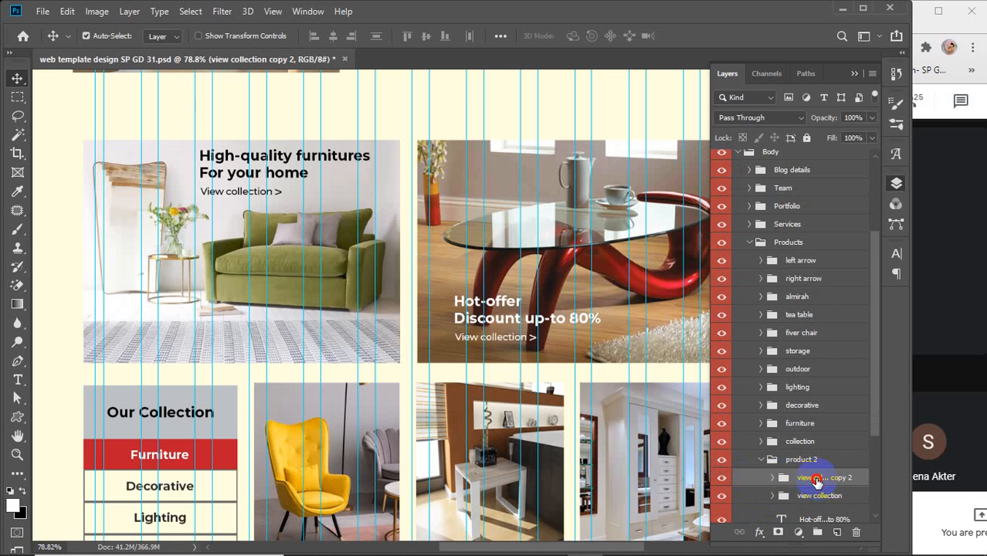
- Try to move product 2's view collection copy to the top of the layer stack, and undo the move
left_click_drag(815, 479, 817, 166)
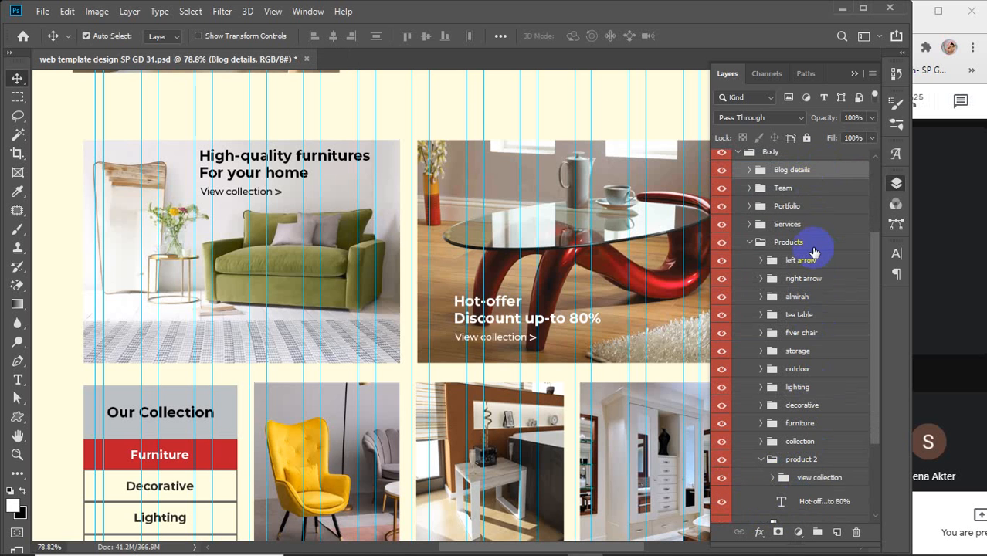
scroll(815, 253, "up", 4)
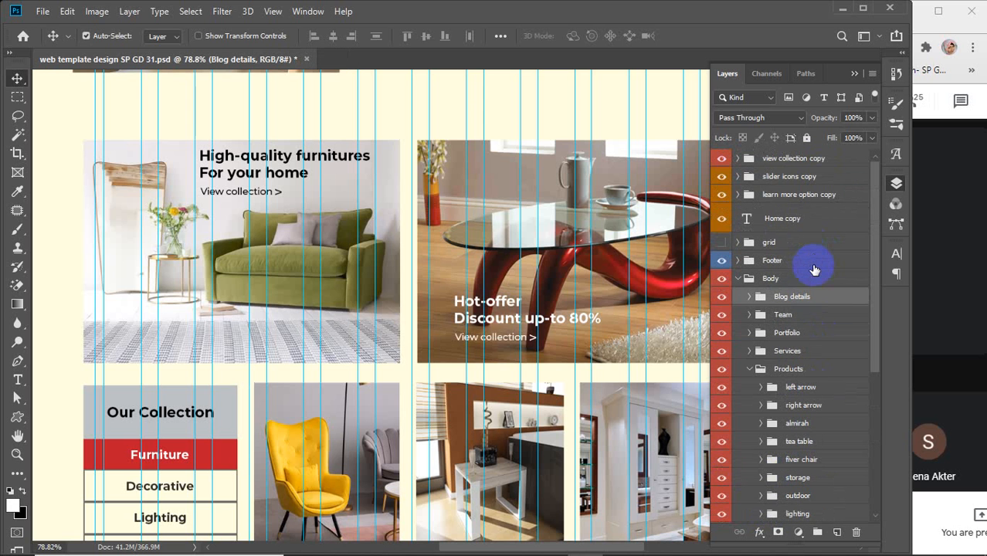
scroll(815, 269, "down", 4)
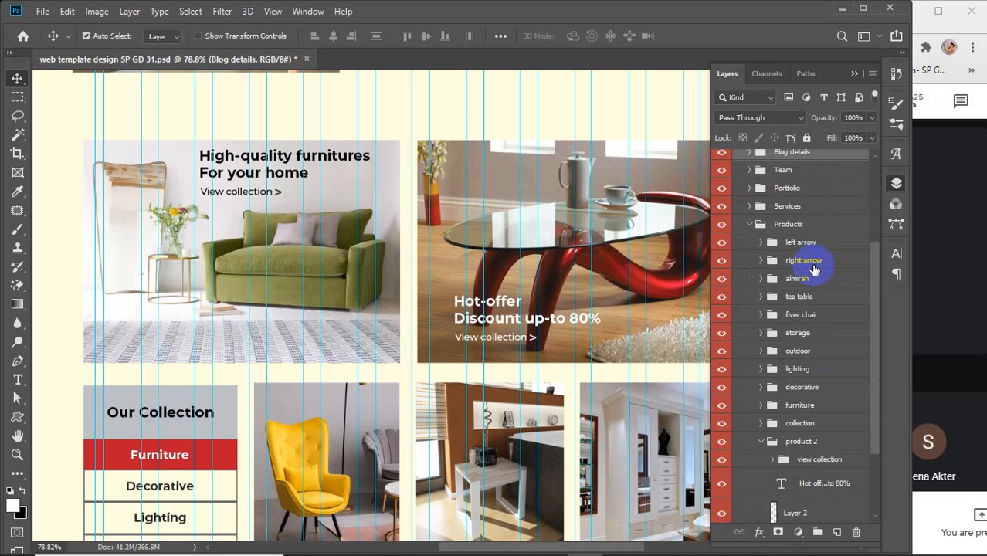
scroll(814, 269, "up", 4)
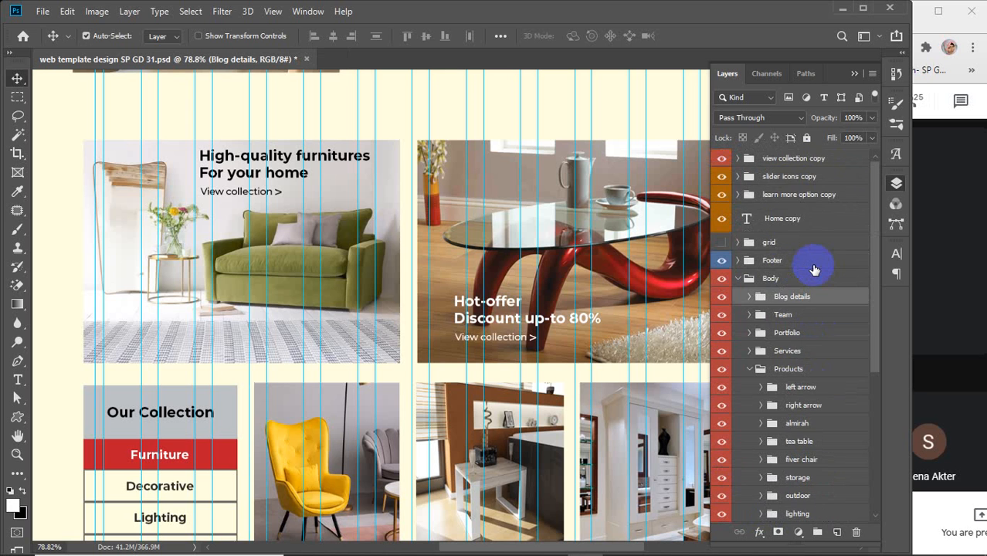
scroll(814, 269, "down", 4)
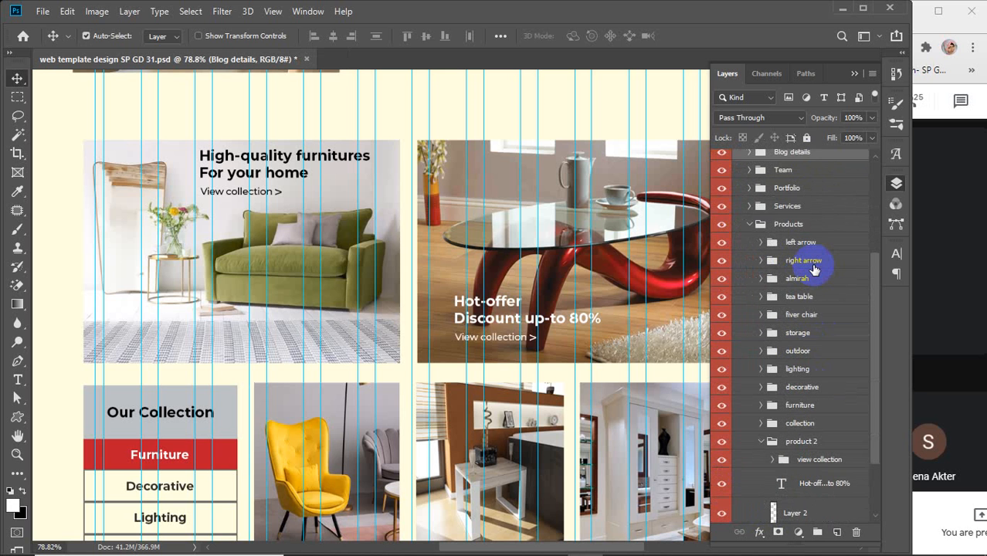
scroll(815, 268, "down", 1)
scroll(814, 268, "up", 1)
key("ctrl")
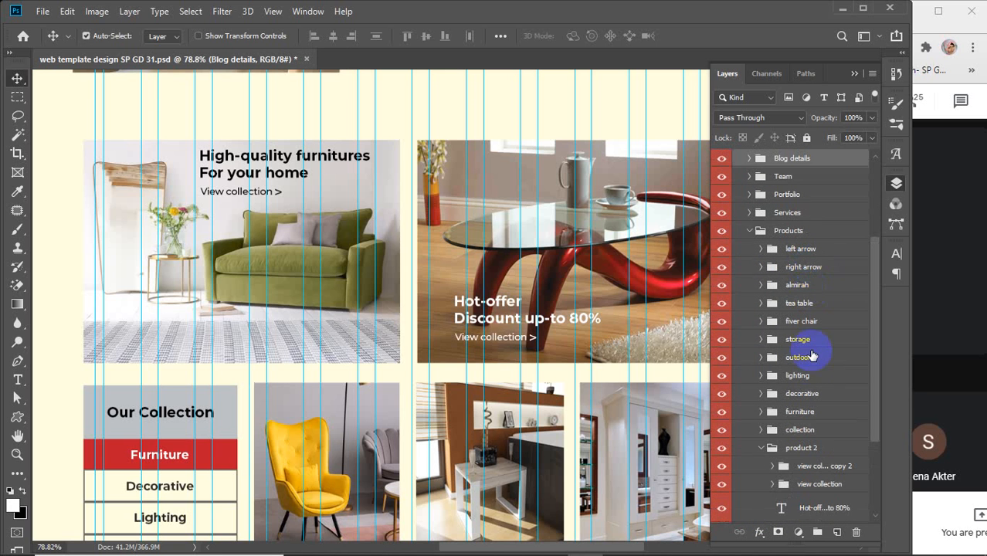
- Move view collection copy 2 out of product 2 to the top of the layer stack, above view collection copy
scroll(806, 364, "down", 2)
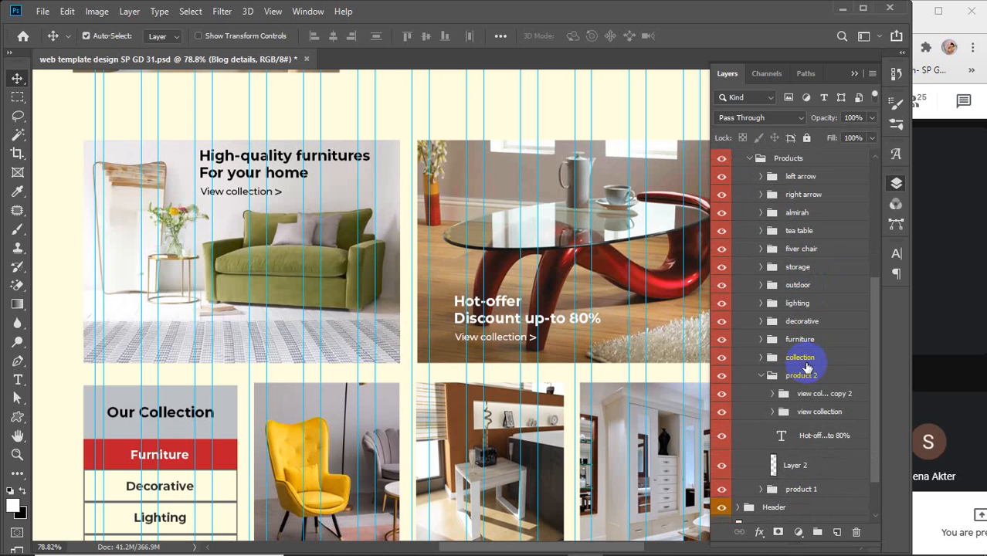
left_click(814, 397)
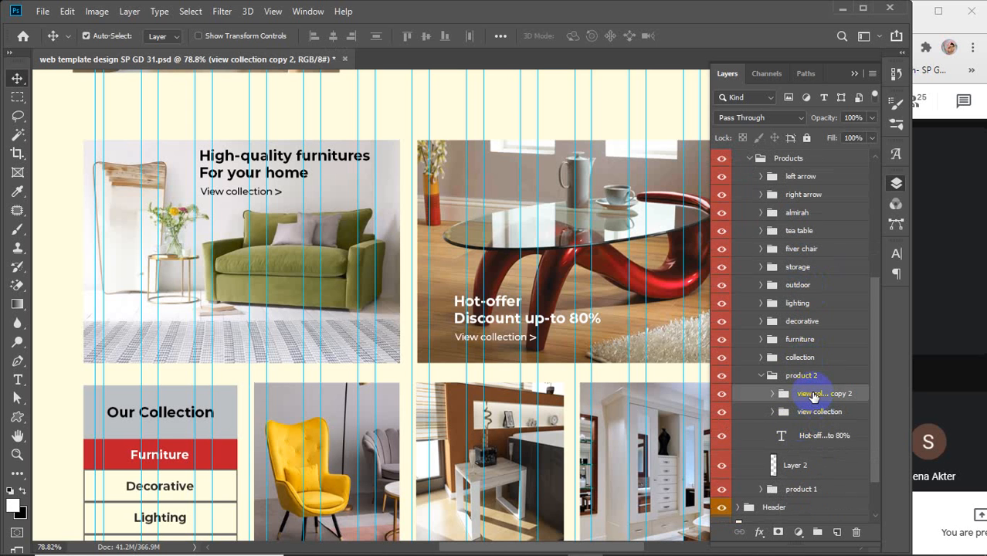
left_click_drag(813, 397, 811, 194)
scroll(810, 255, "up", 6)
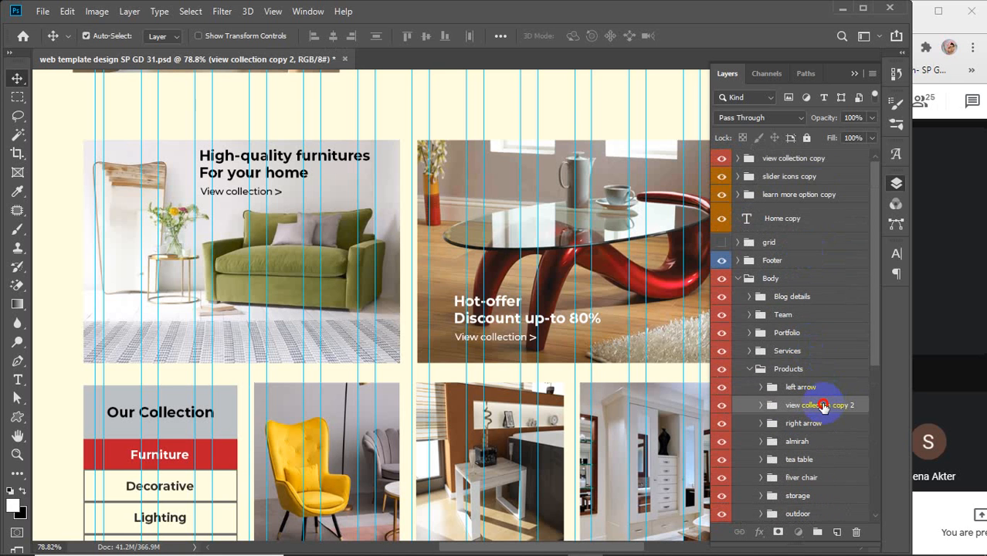
left_click_drag(823, 407, 811, 155)
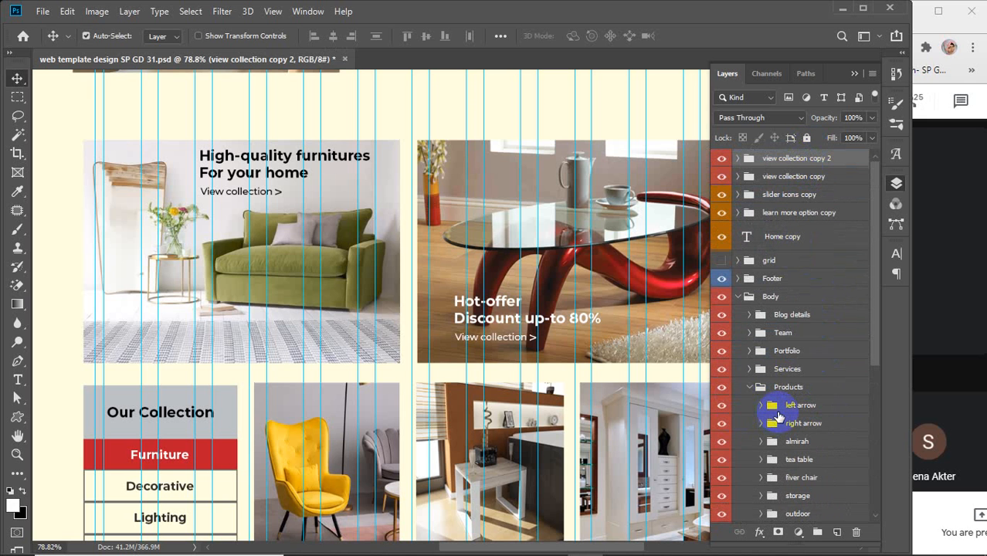
- Identify the group of the Our Collection list's red Furniture button by toggling the furniture group's visibility
scroll(438, 345, "down", 5)
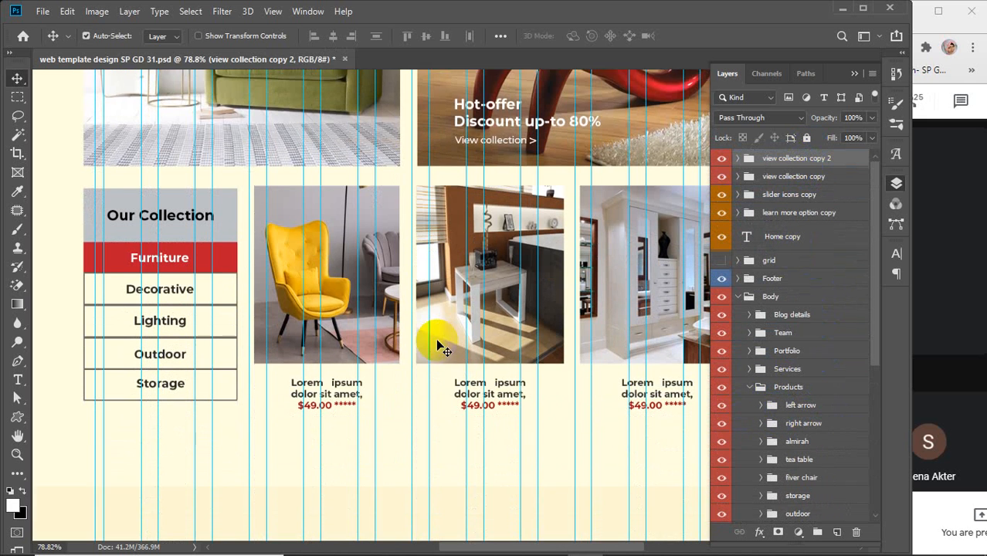
scroll(438, 345, "down", 1)
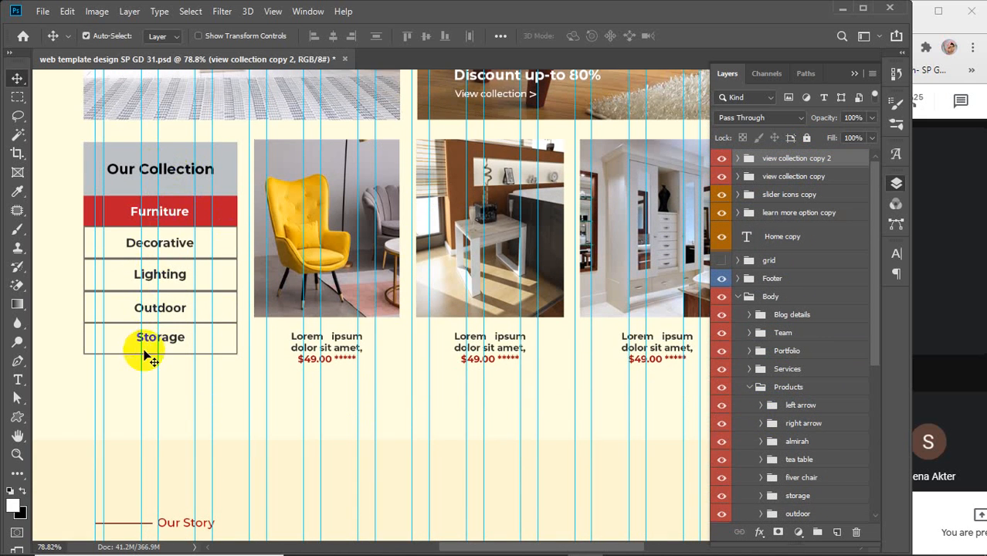
left_click(147, 219)
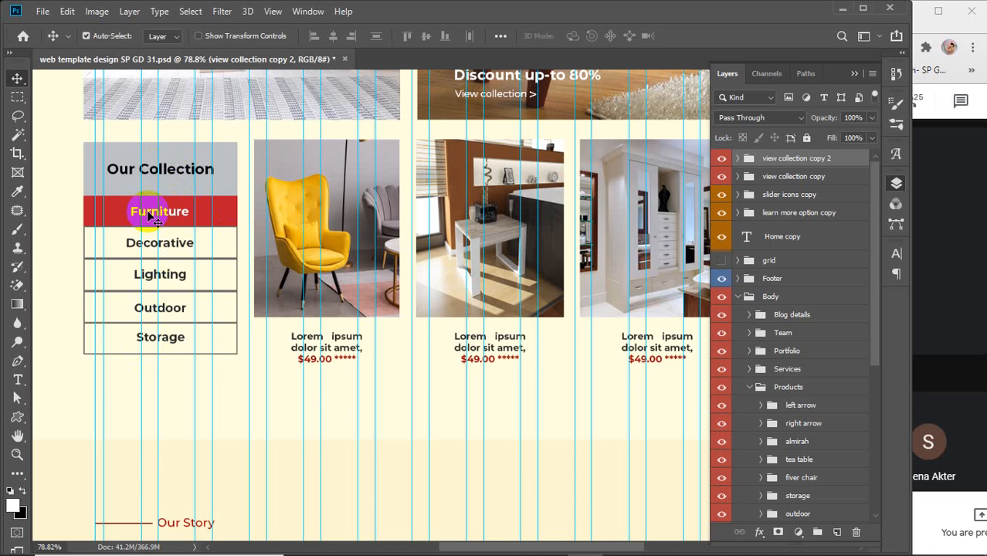
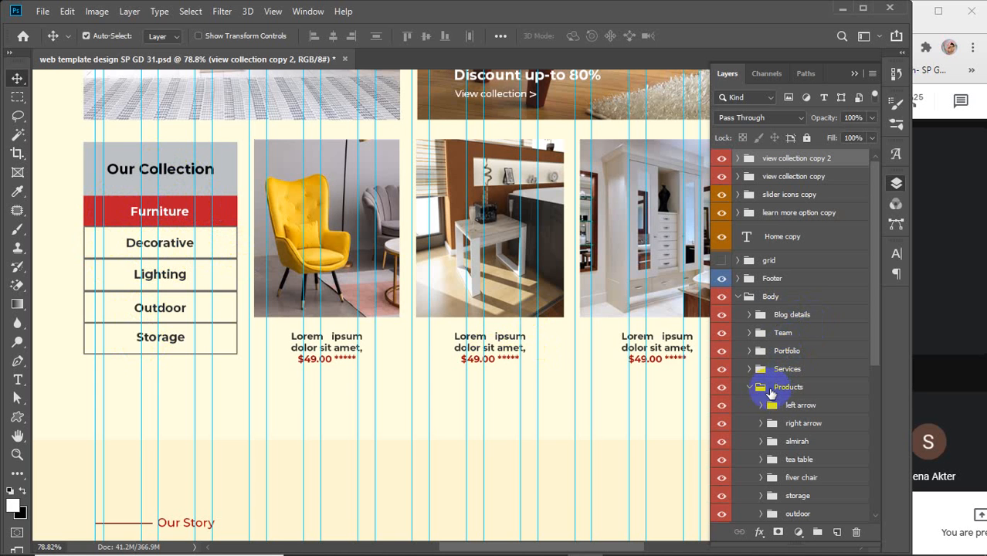
scroll(753, 400, "down", 5)
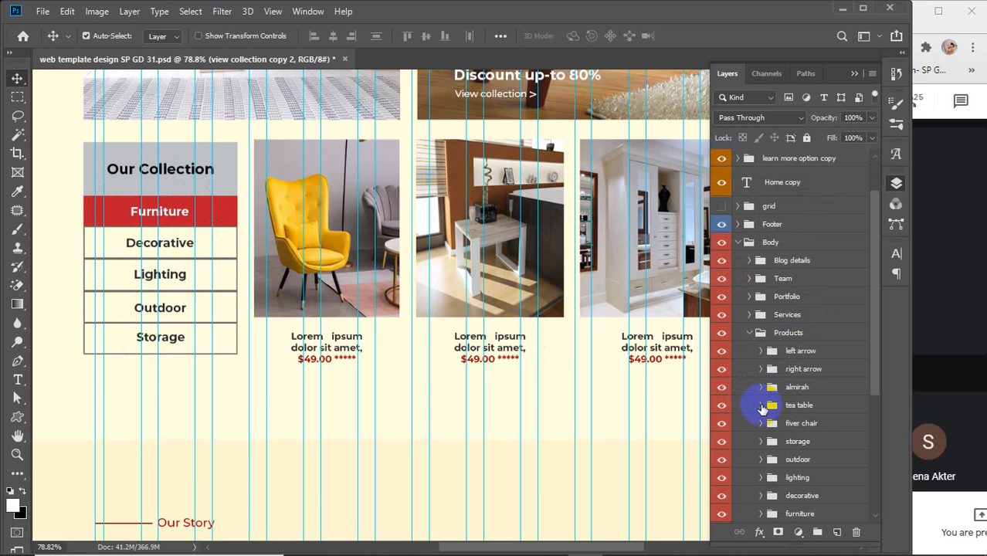
left_click(721, 478)
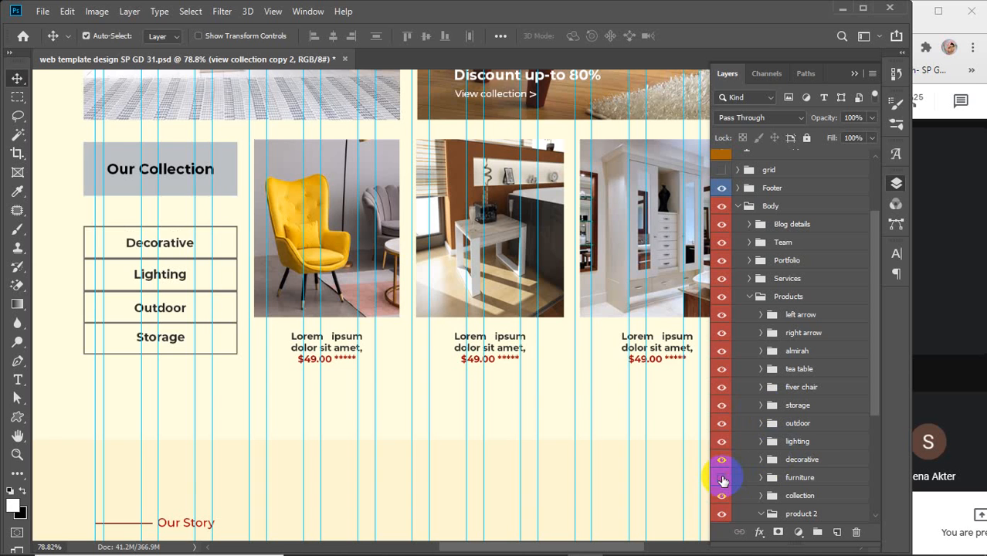
left_click(721, 477)
- Duplicate the furniture group in Products and move the copy to the top of the layer stack, above view collection copy 2
left_click(800, 480)
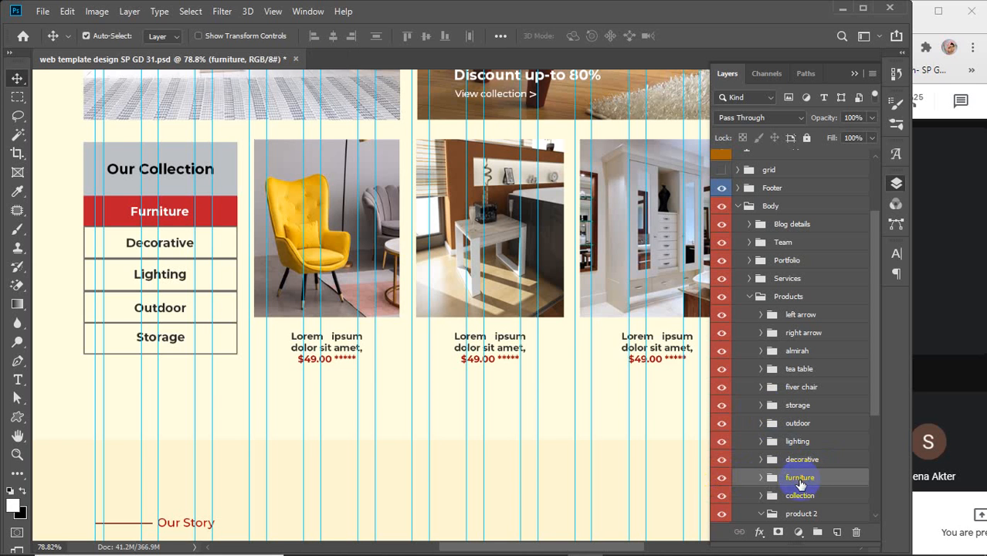
key("ctrl+j")
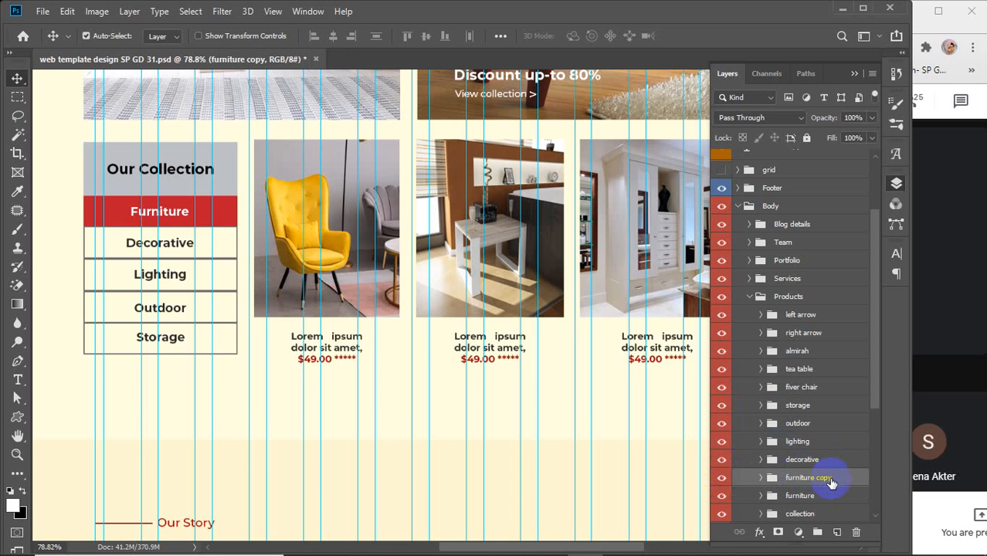
left_click_drag(831, 482, 820, 221)
scroll(824, 225, "up", 2)
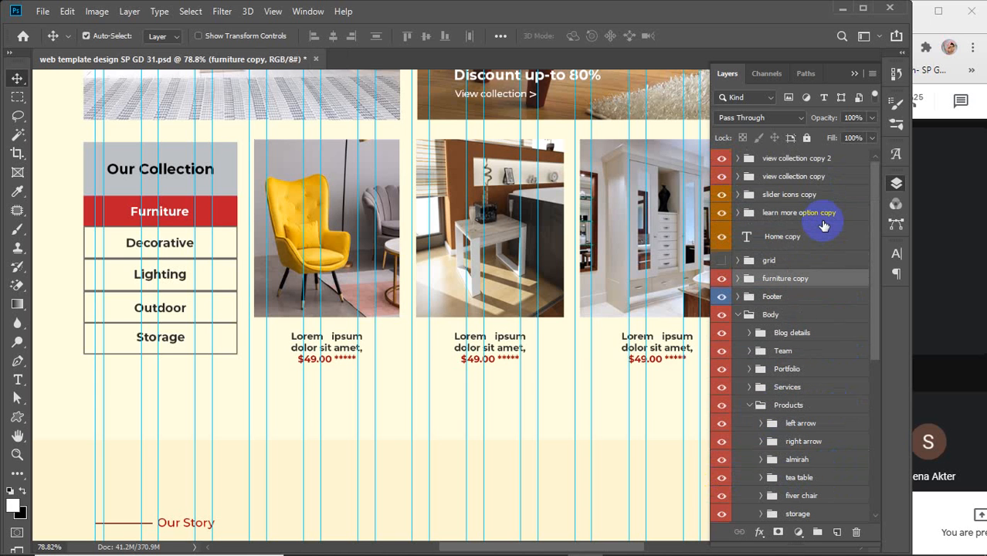
left_click_drag(815, 279, 792, 155)
- Collapse the product 2 group and its parent Products group
scroll(801, 357, "down", 3)
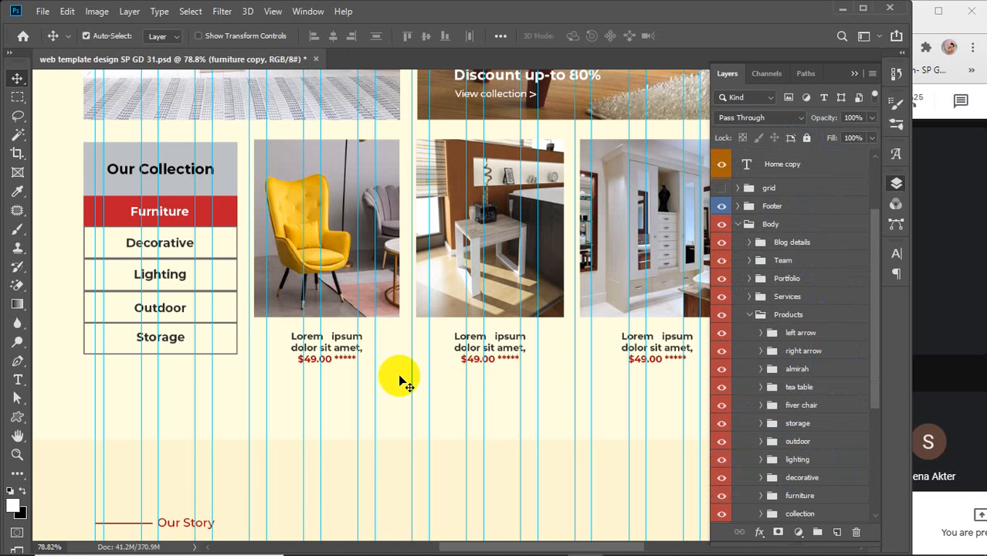
scroll(399, 380, "down", 1)
scroll(399, 380, "down", 2)
scroll(760, 387, "down", 3)
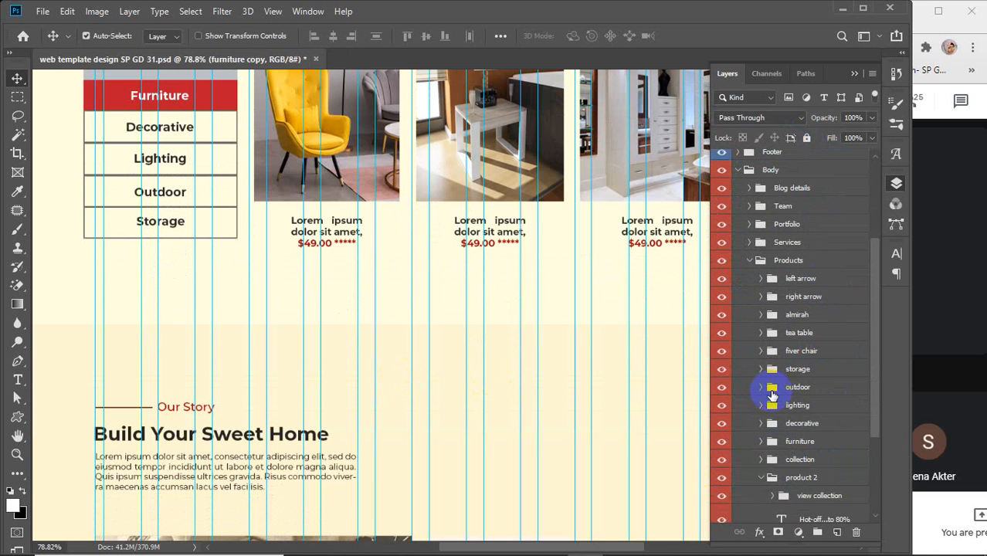
left_click(760, 481)
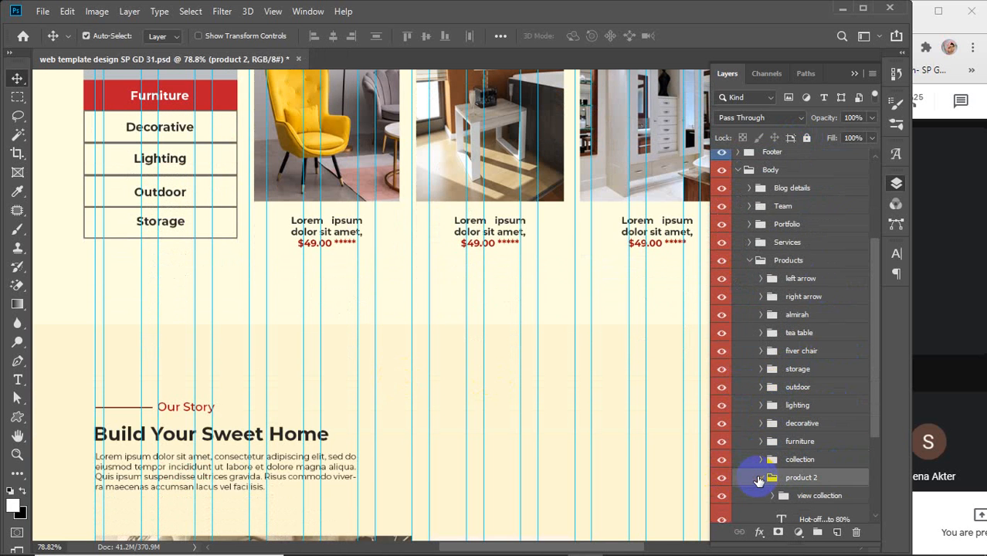
scroll(765, 483, "up", 8)
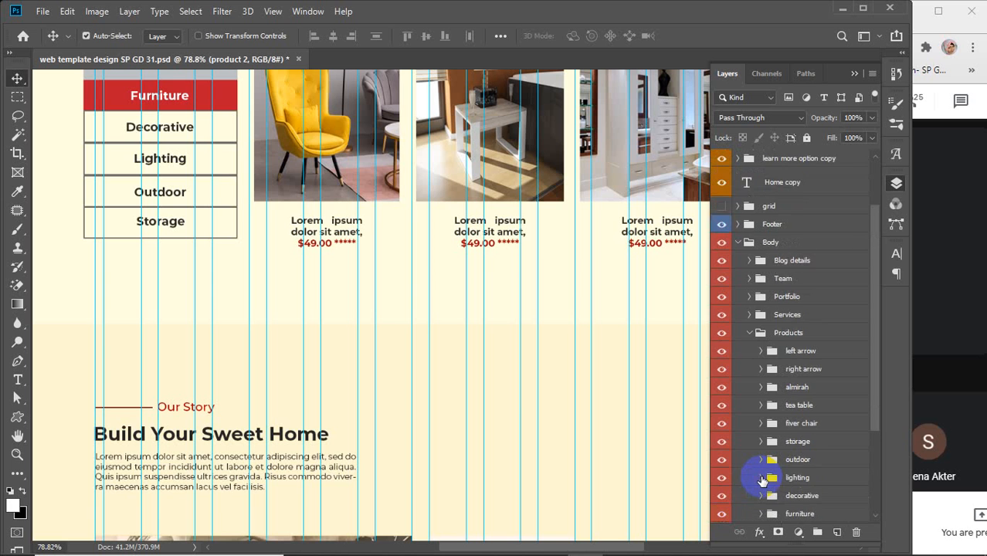
left_click(749, 410)
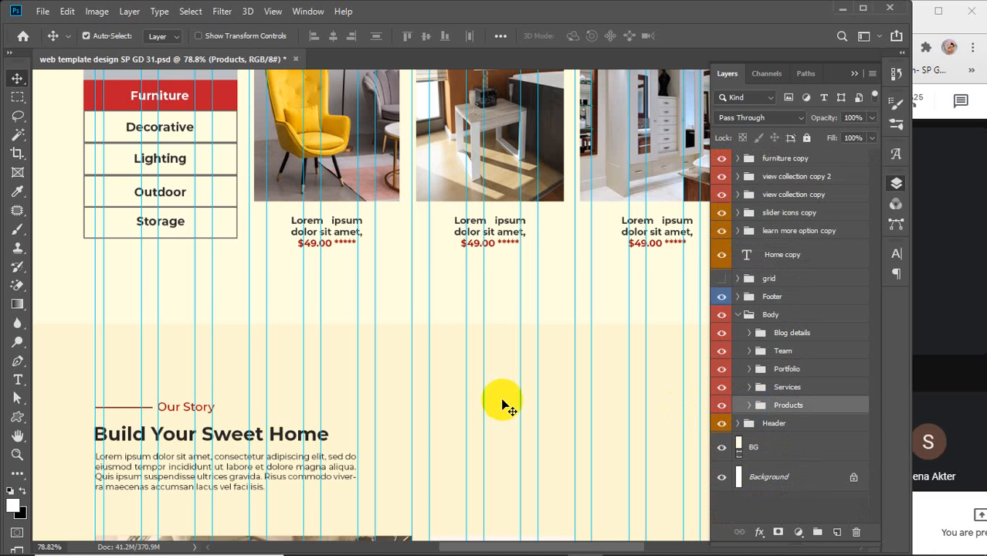
- Expand the Services group and check the Our Story section's read more button group by toggling its visibility
scroll(502, 403, "down", 6)
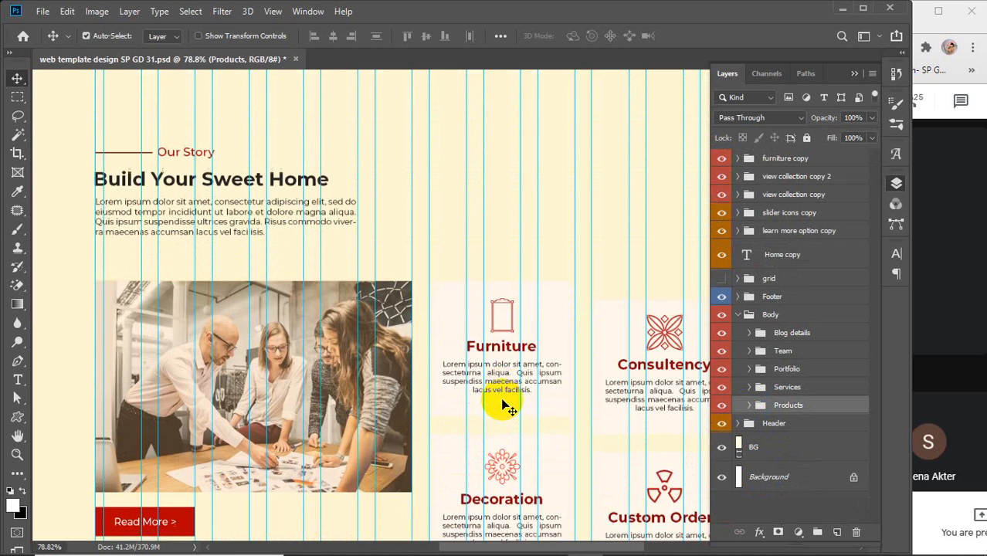
scroll(502, 403, "down", 5)
scroll(502, 404, "down", 2)
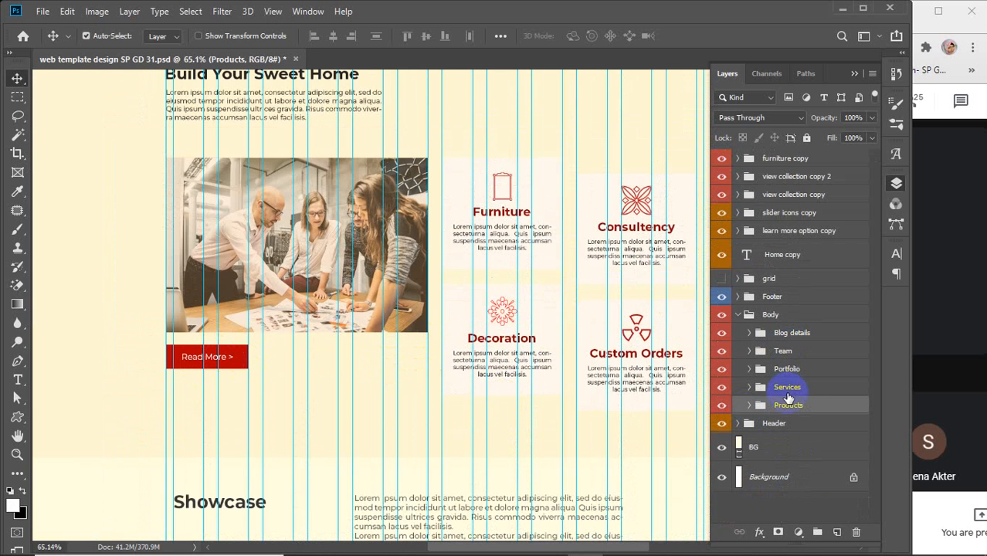
left_click(747, 388)
scroll(815, 375, "down", 1)
left_click(721, 459)
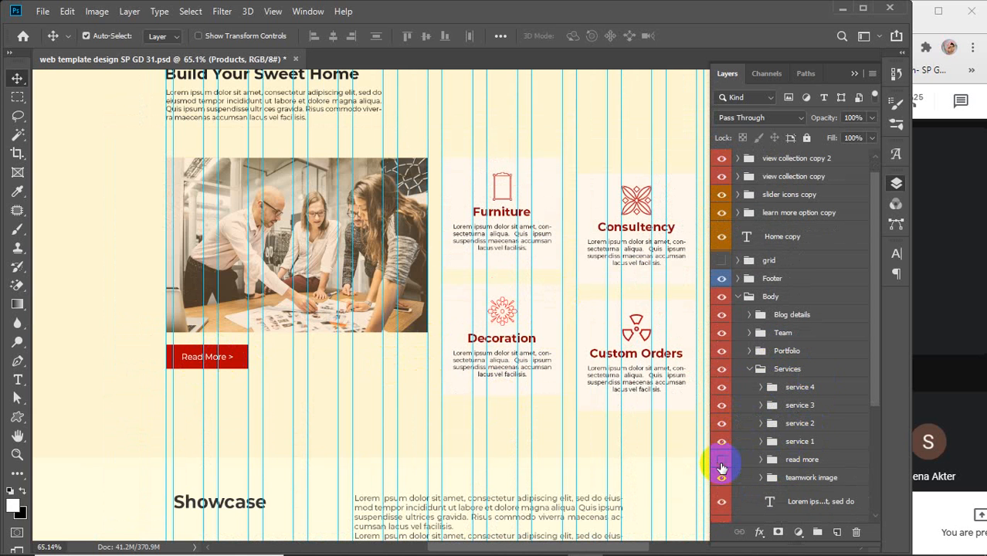
left_click(720, 459)
- Duplicate the read more group, move the copy to the top of the layer stack above furniture copy, and collapse Services
left_click(803, 460)
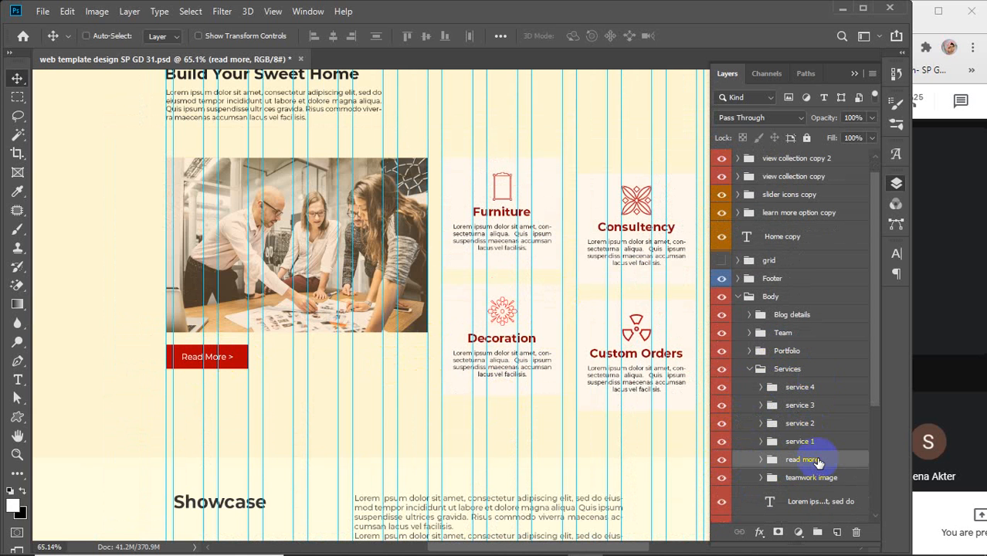
key("ctrl+j")
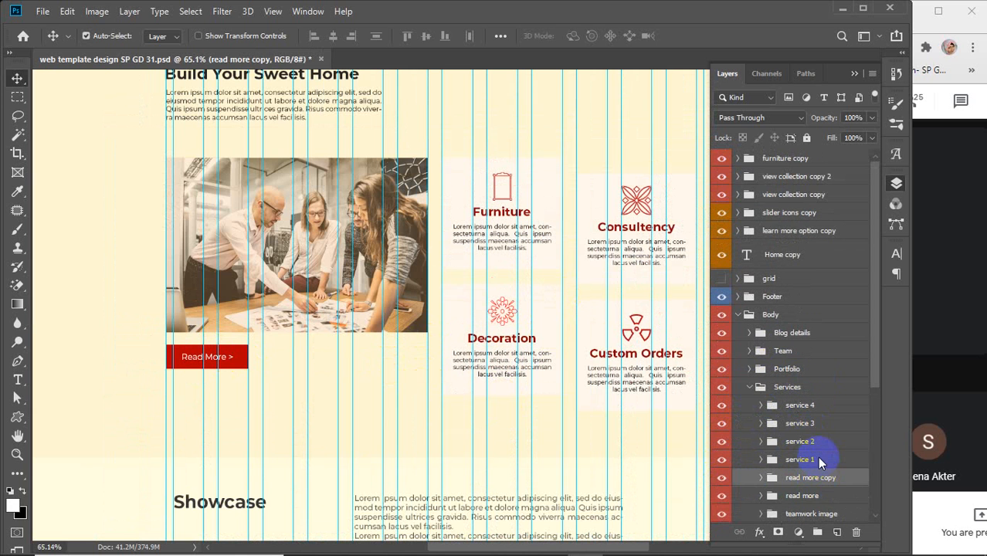
left_click_drag(811, 476, 791, 152)
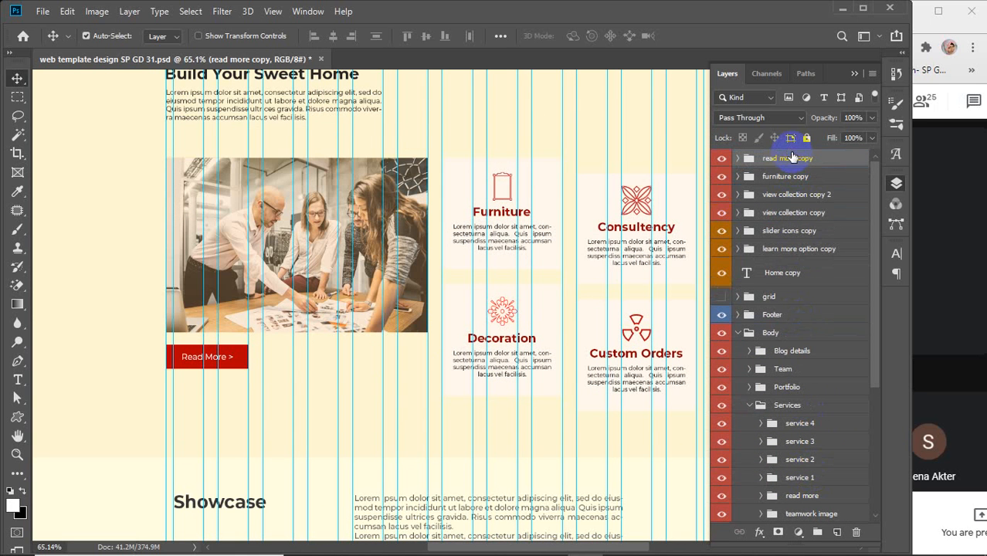
left_click(750, 405)
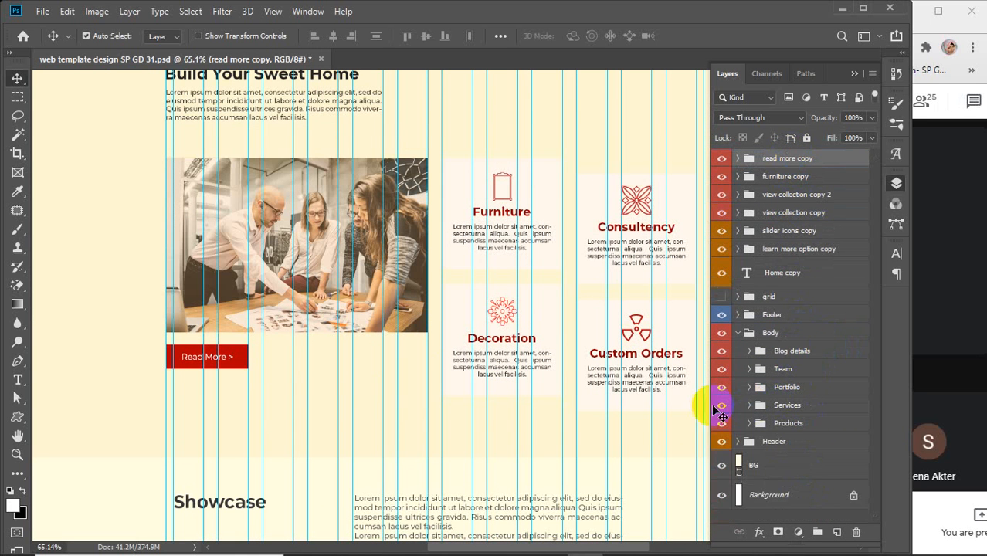
- Expand the Portfolio group and check the Showcase section's Full Preview button group by toggling the preview group's visibility
scroll(484, 395, "down", 3)
scroll(485, 395, "down", 9)
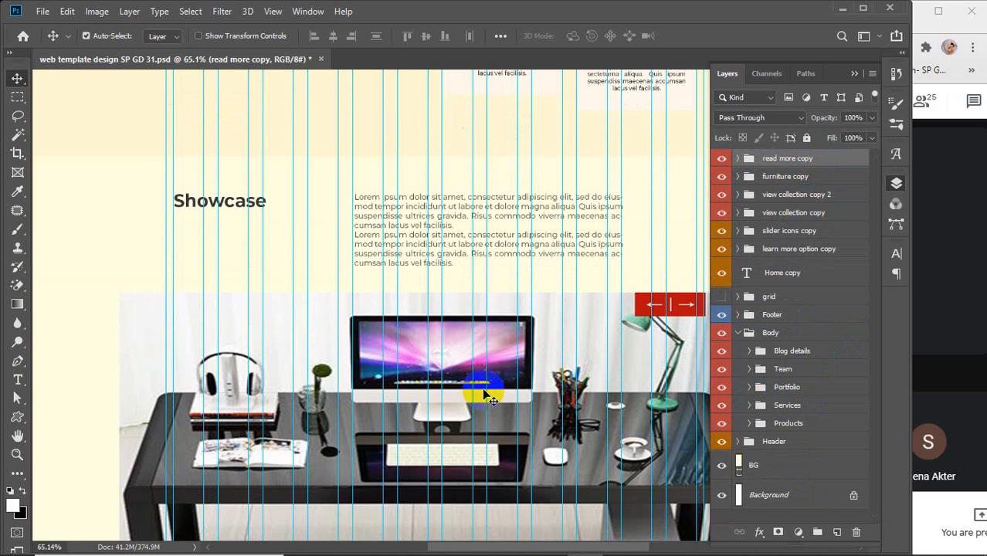
scroll(485, 396, "down", 7)
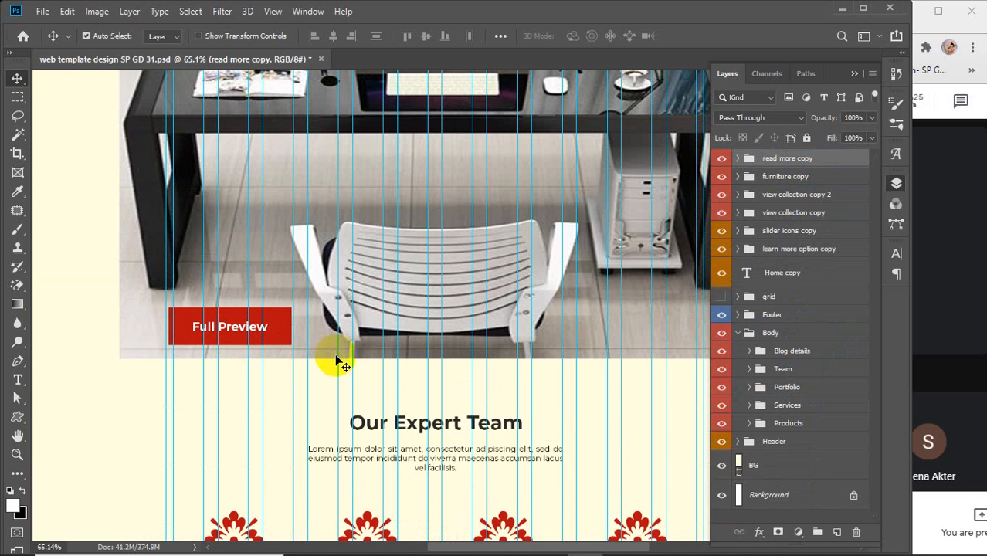
scroll(417, 406, "down", 1)
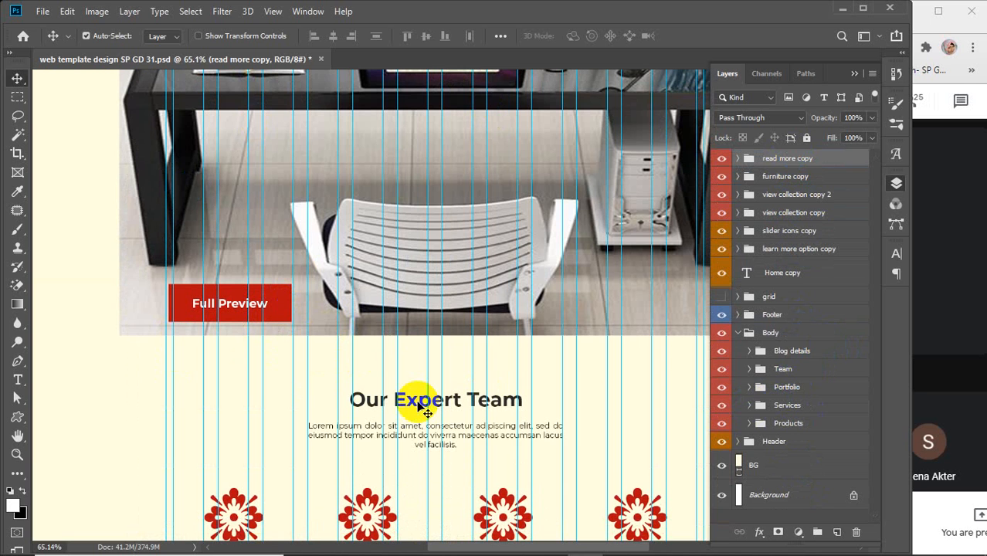
left_click(750, 387)
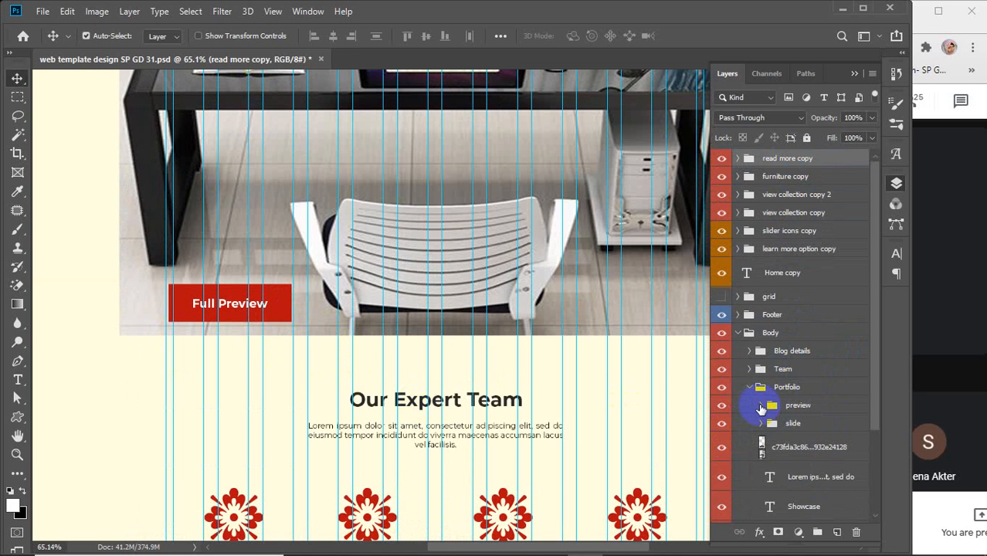
left_click(721, 405)
left_click(721, 405)
- Duplicate the preview group, move the copy to the top of the layer stack above read more copy, and collapse Portfolio
left_click(792, 407)
key("ctrl+j")
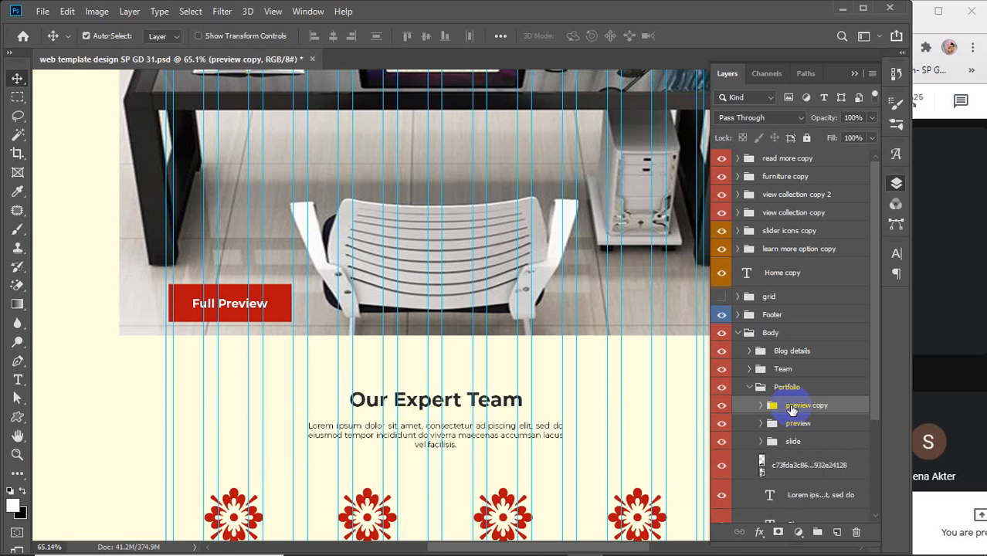
left_click_drag(801, 410, 800, 151)
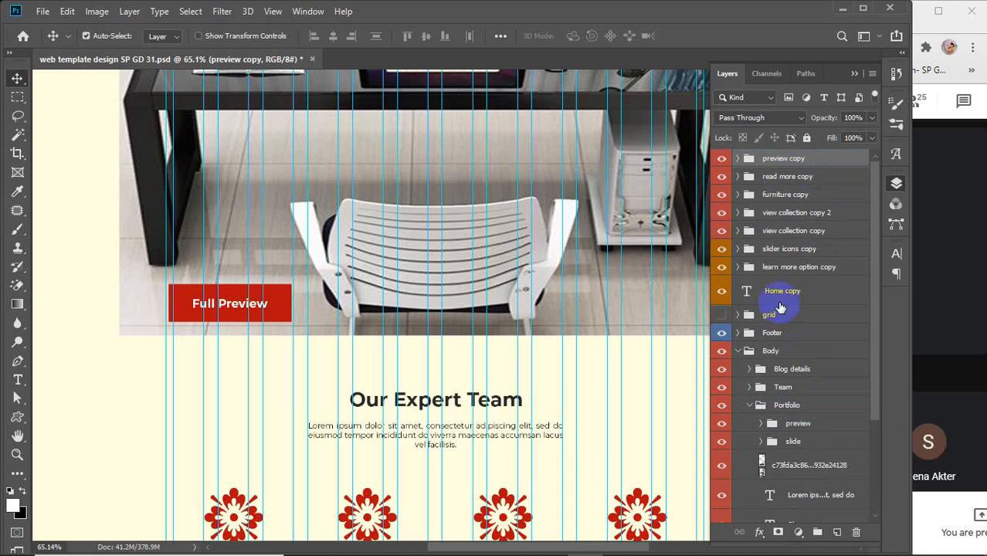
left_click(749, 405)
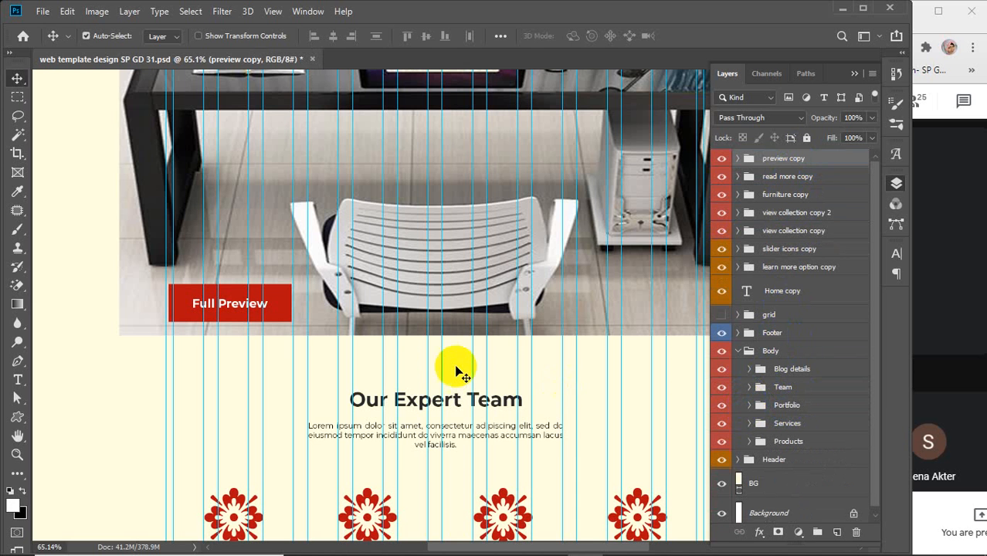
- Examine the Our Expert Team and From The Blog sections for further interactive elements to copy
scroll(448, 364, "down", 3)
scroll(448, 363, "down", 12)
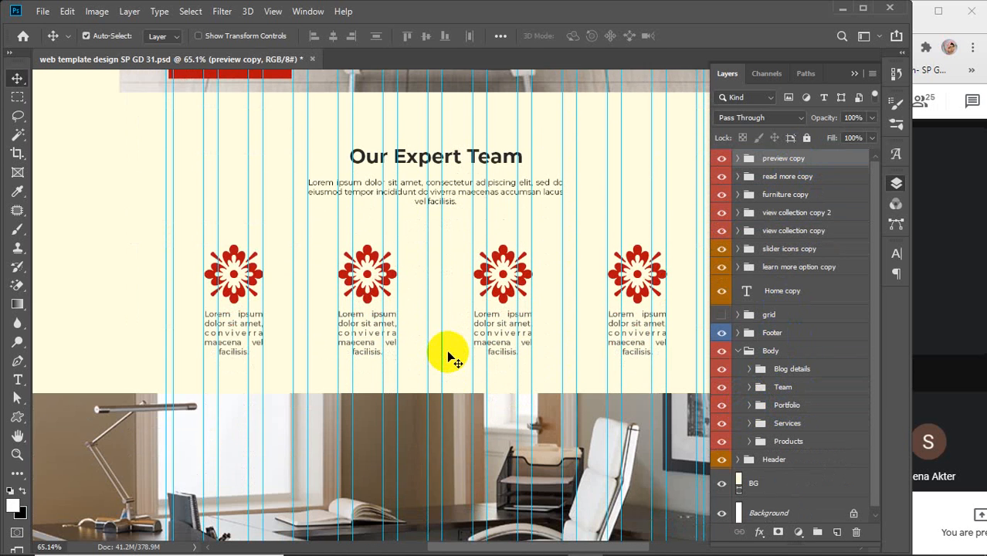
scroll(448, 355, "down", 13)
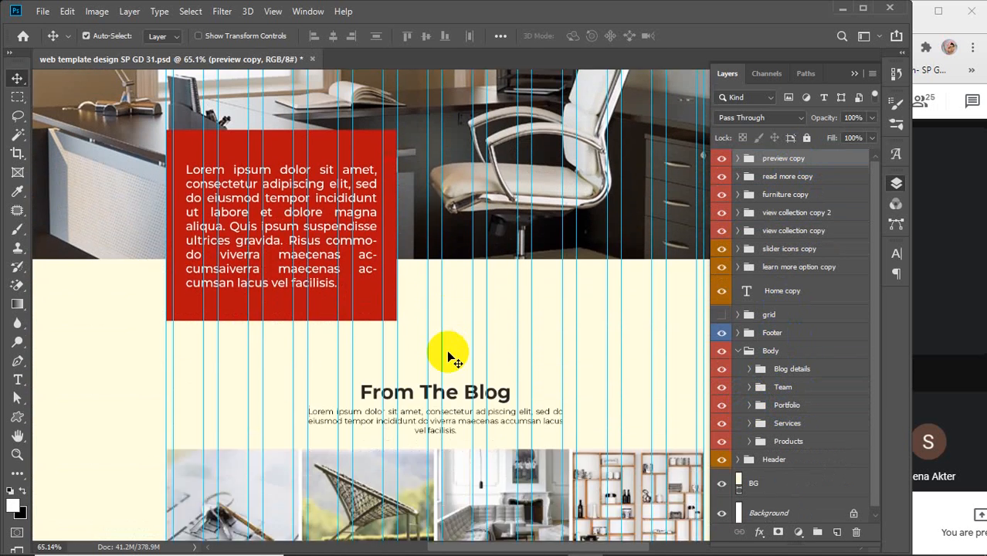
scroll(448, 356, "down", 11)
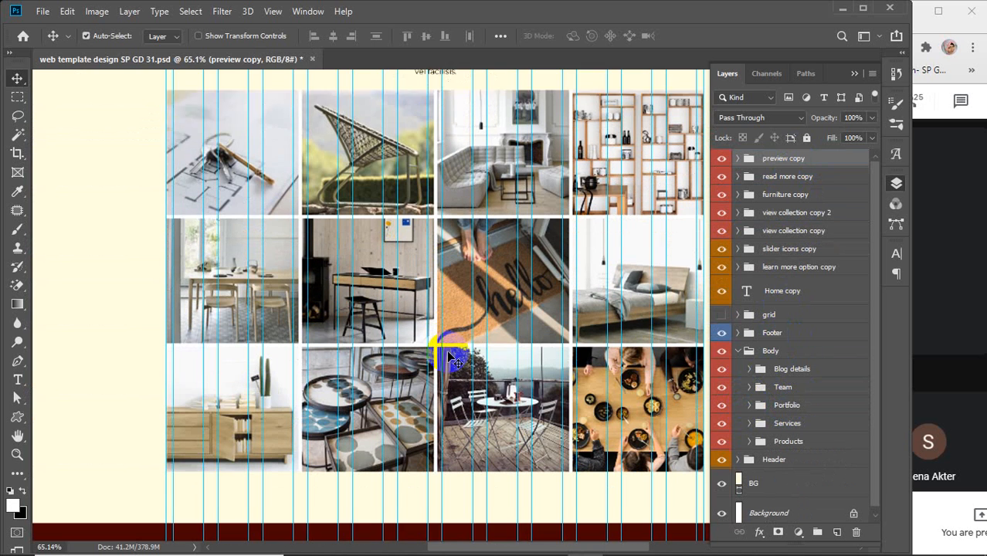
- Review the page design from the blog gallery to the footer and header, and collapse the Body layer group
scroll(448, 357, "down", 12)
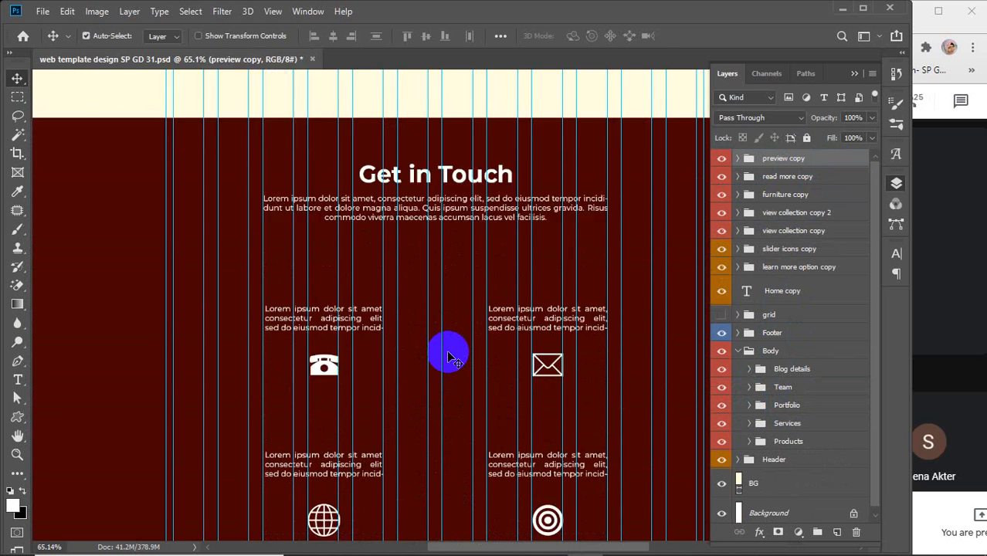
scroll(450, 356, "down", 8)
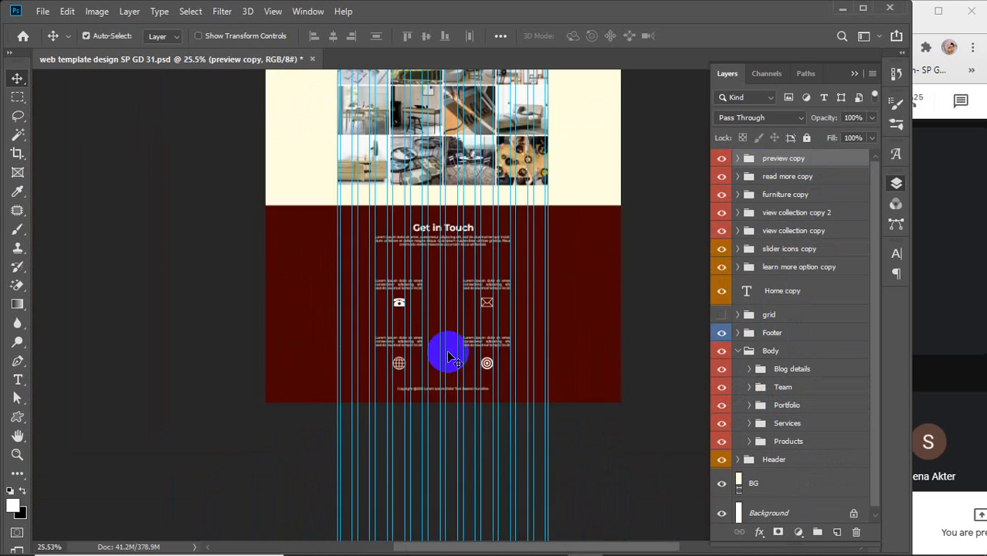
scroll(456, 357, "up", 15)
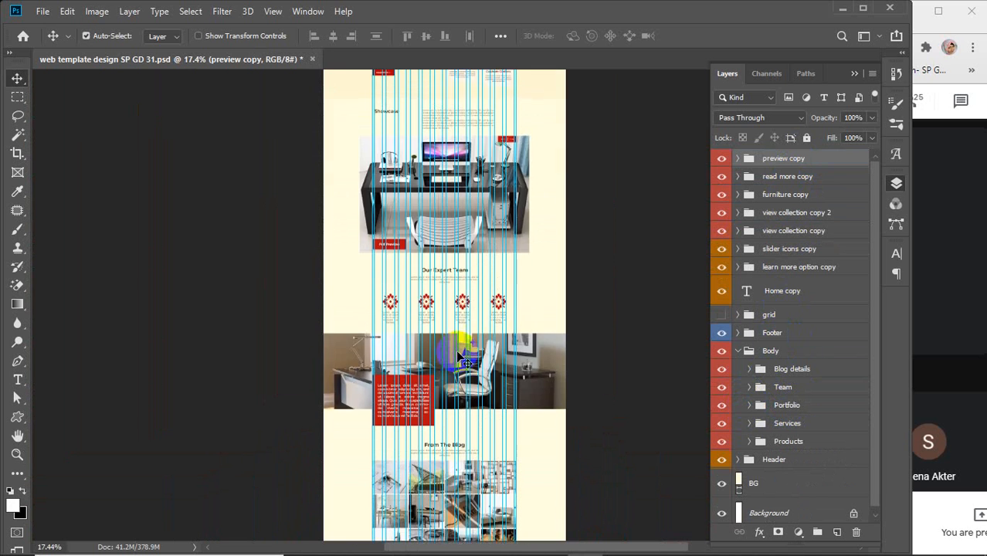
scroll(462, 359, "up", 3)
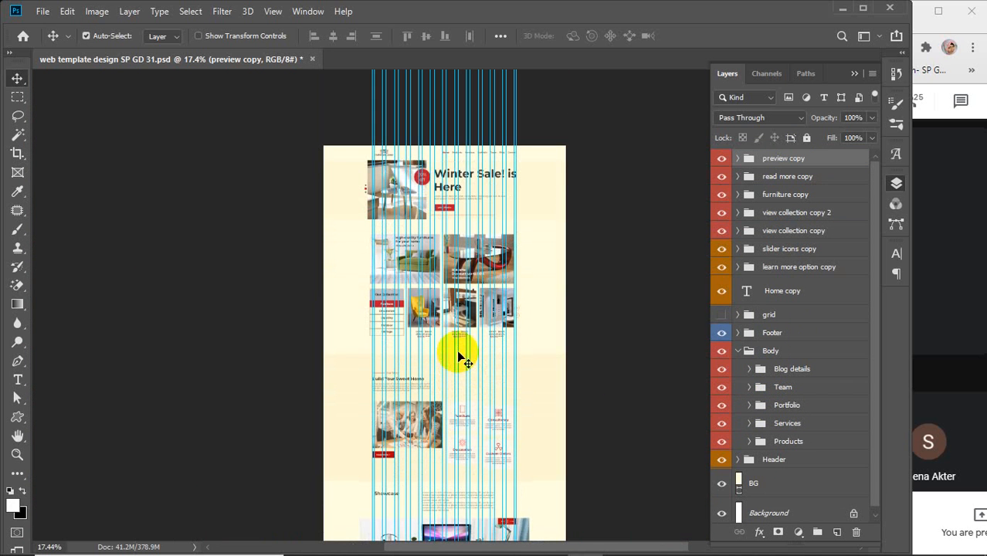
left_click(738, 351)
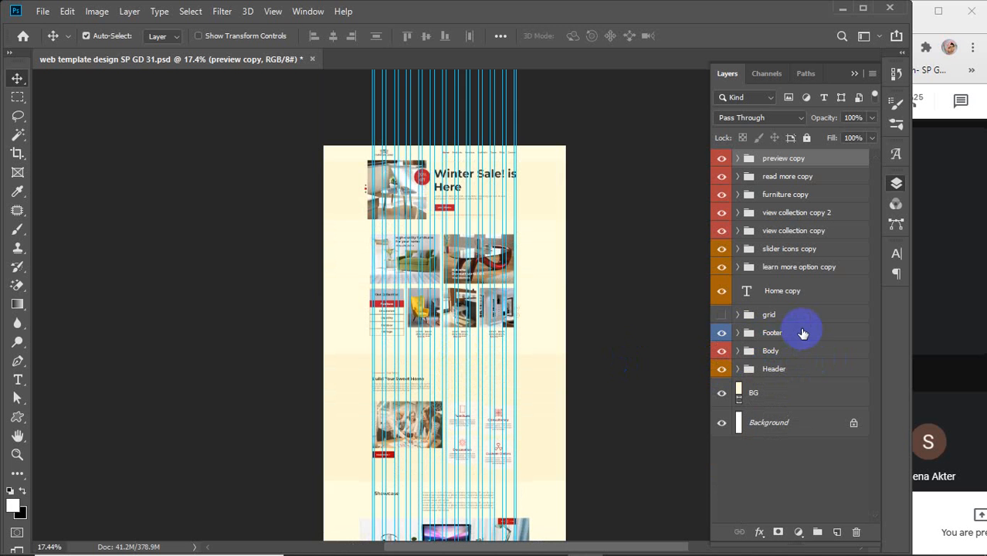
- Rename the layer groups "learn more option copy" and "slider icons copy" as "learn more option hoover" and "slider icons hoover"
scroll(458, 149, "up", 5)
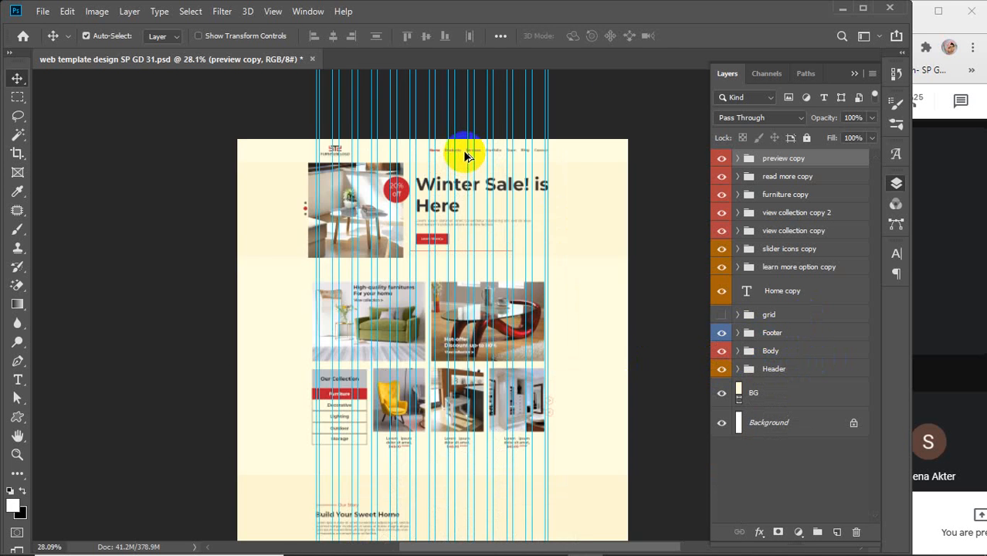
scroll(458, 146, "up", 5)
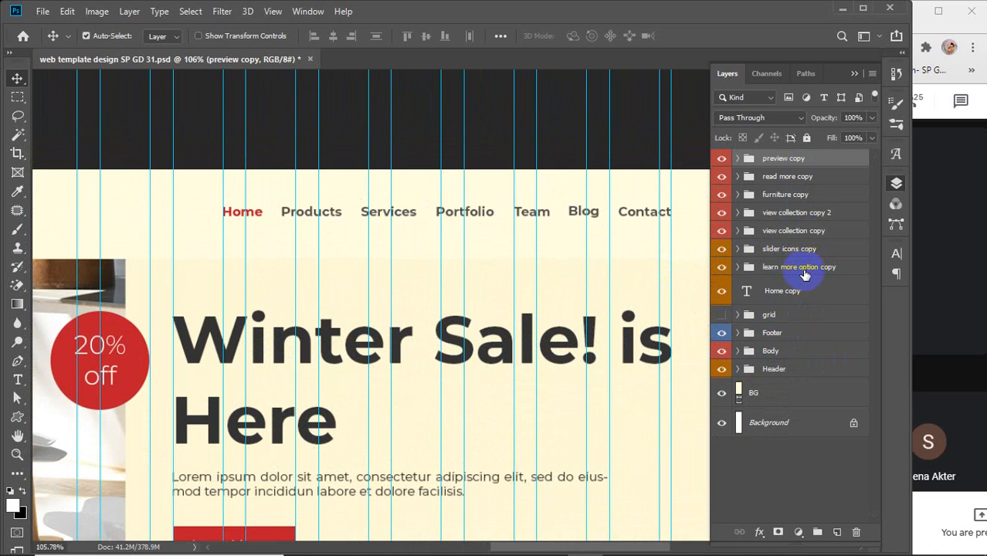
double_click(805, 267)
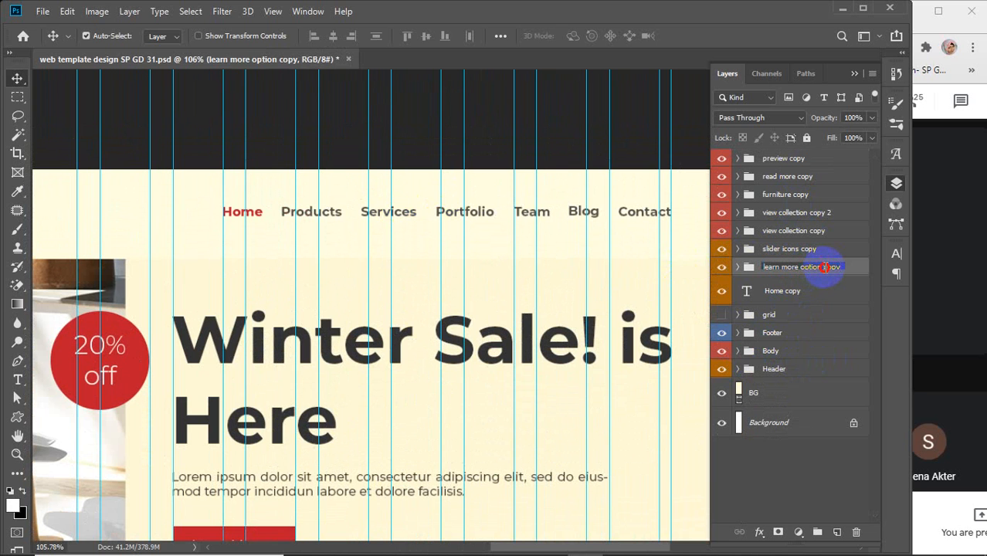
left_click_drag(825, 267, 863, 278)
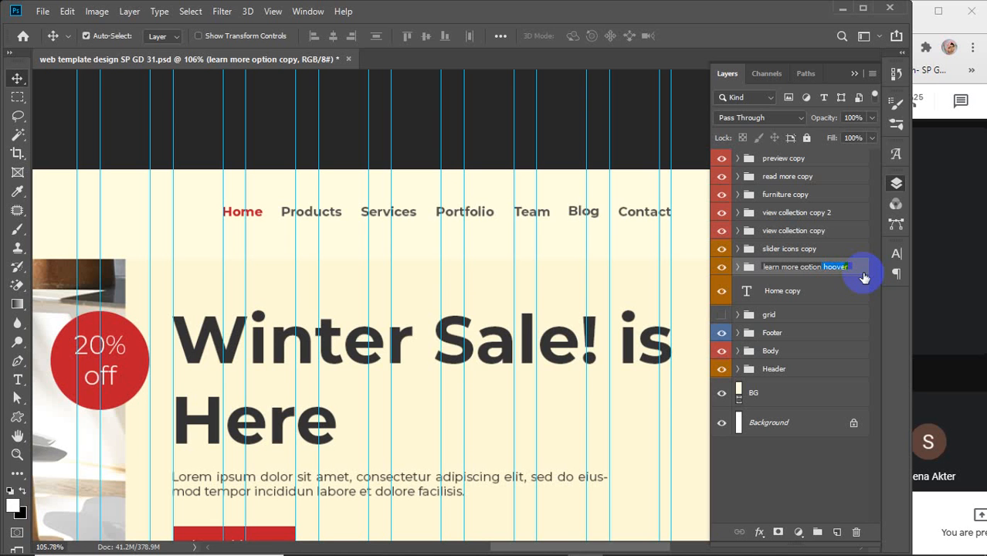
double_click(809, 248)
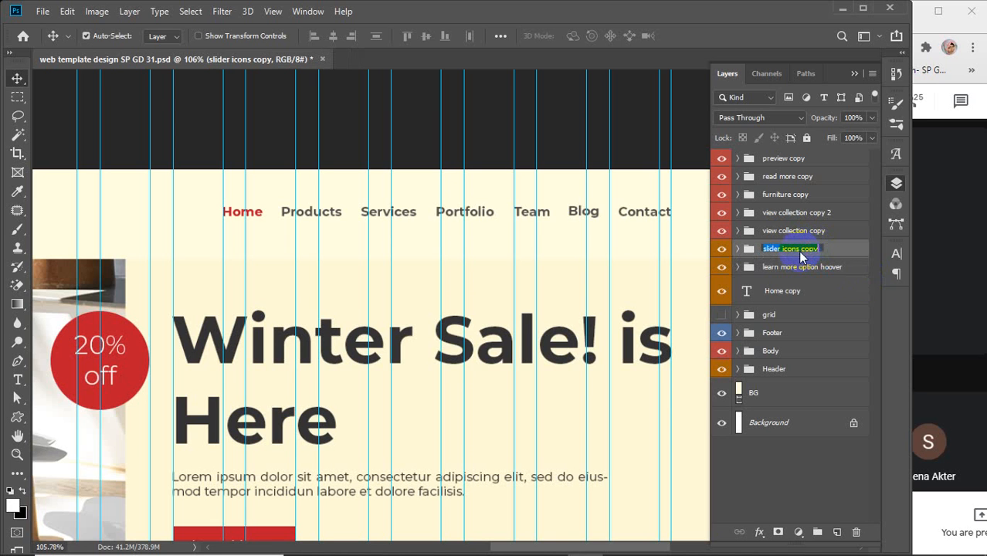
left_click_drag(802, 251, 839, 253)
type("hoover")
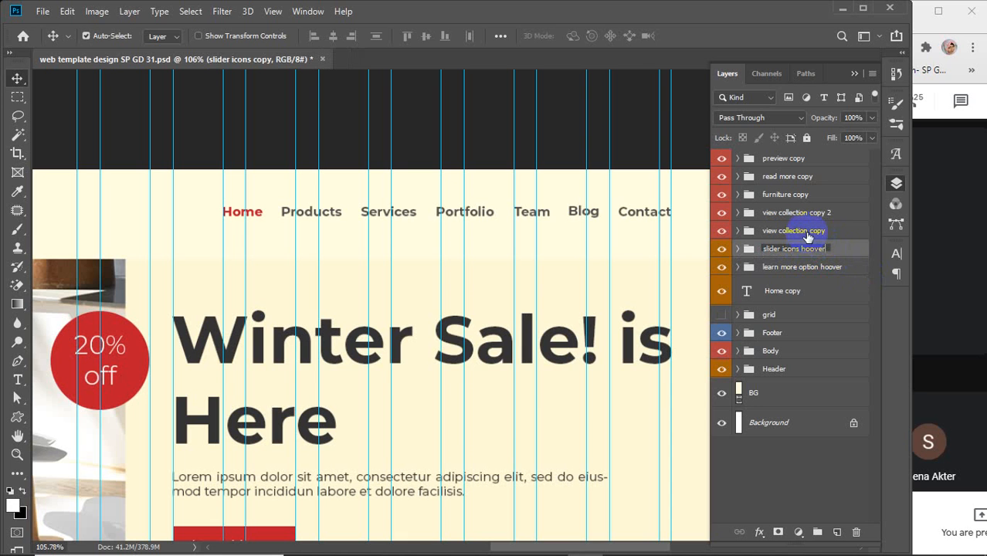
- Rename both "view collection copy" and "view collection copy 2" groups as "view collection hoover"
double_click(807, 234)
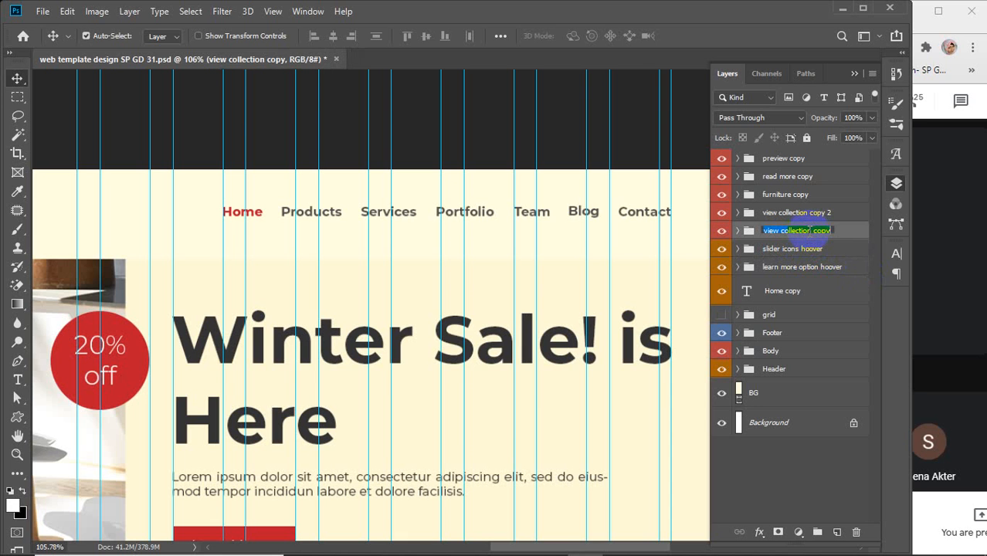
left_click_drag(808, 230, 850, 231)
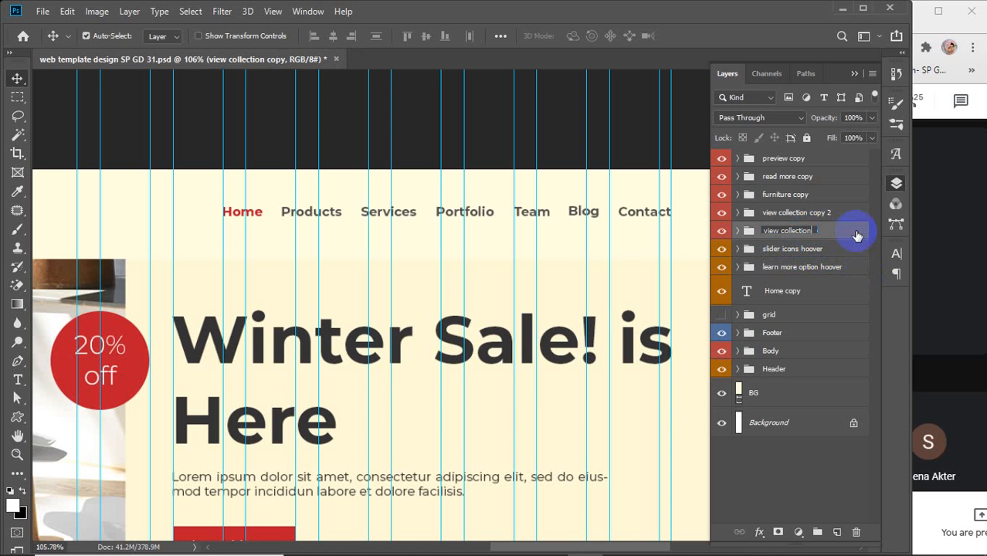
double_click(821, 211)
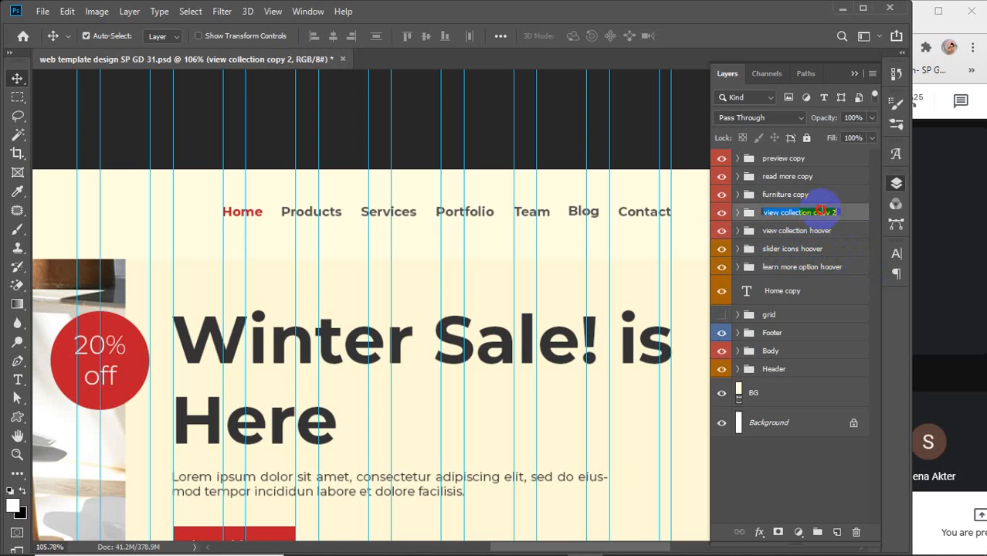
left_click_drag(817, 214, 884, 213)
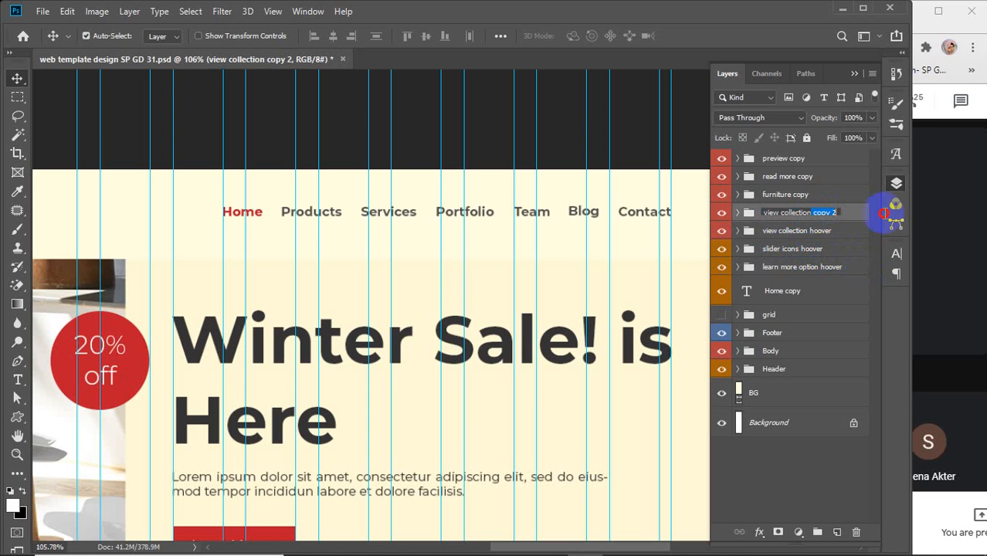
- Rename the groups "furniture copy" and "read more copy" as "furniture hoover" and "read more hoover"
double_click(804, 194)
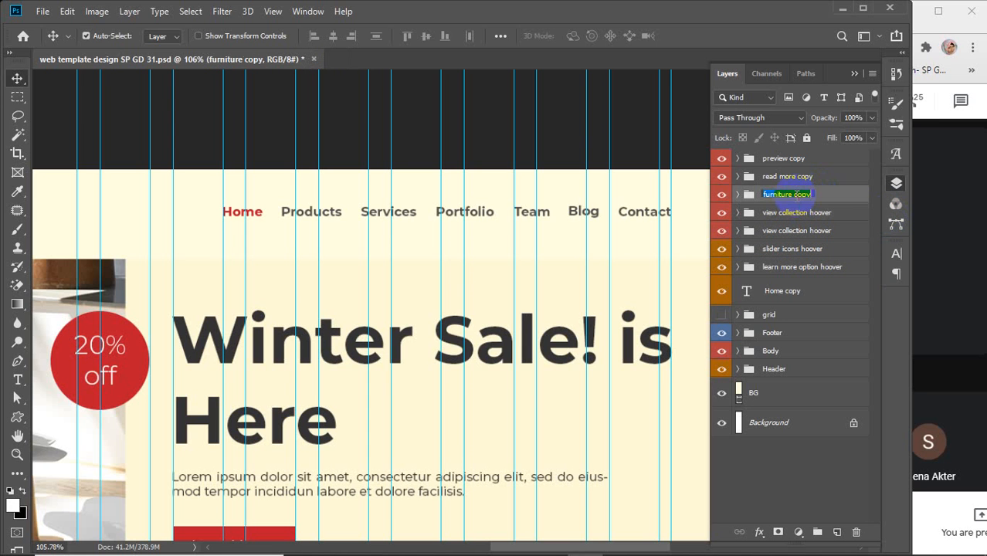
left_click_drag(789, 195, 850, 212)
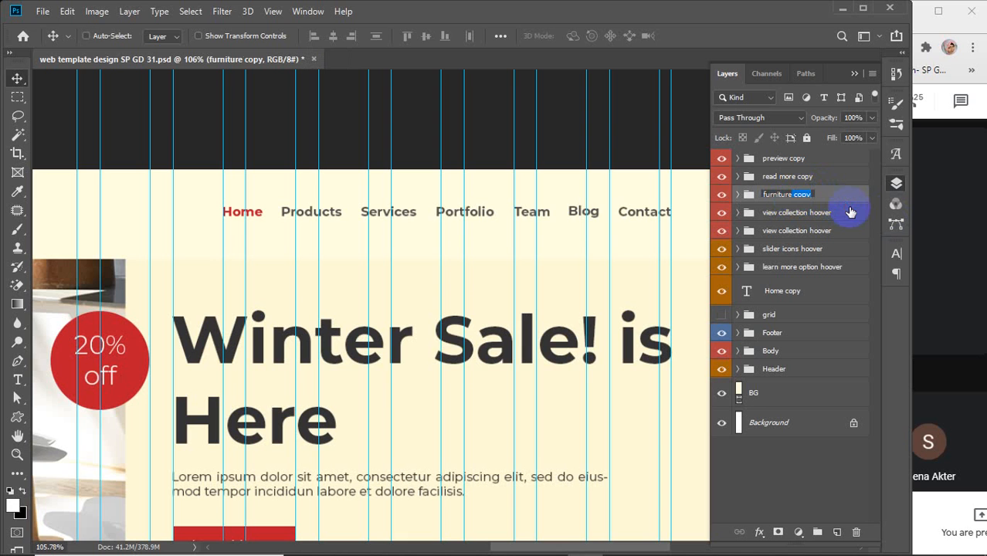
type("hoover")
double_click(803, 177)
left_click_drag(798, 177, 837, 186)
- Rename the "preview copy" group as "preview hoover" and the "Home copy" text layer as "Home hoover"
double_click(800, 159)
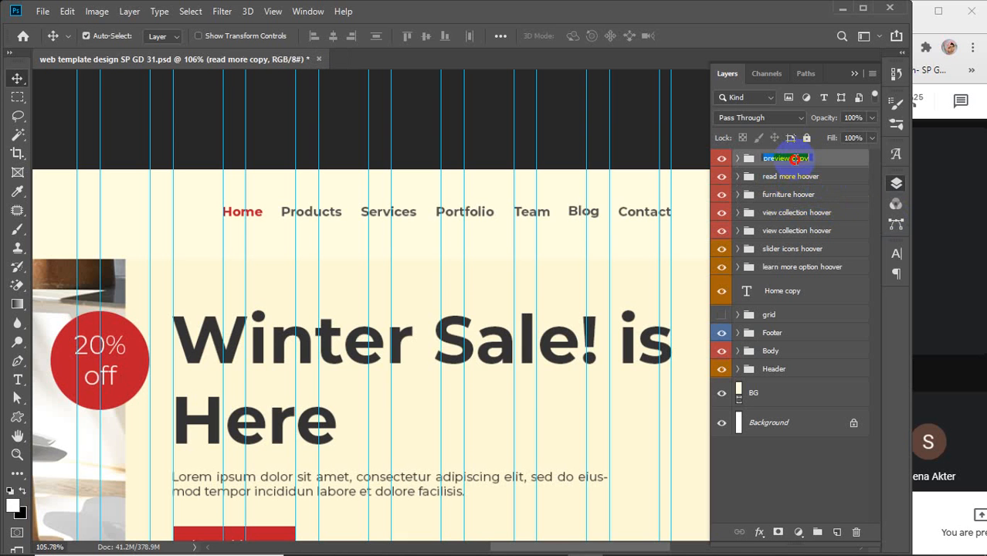
left_click_drag(789, 158, 834, 170)
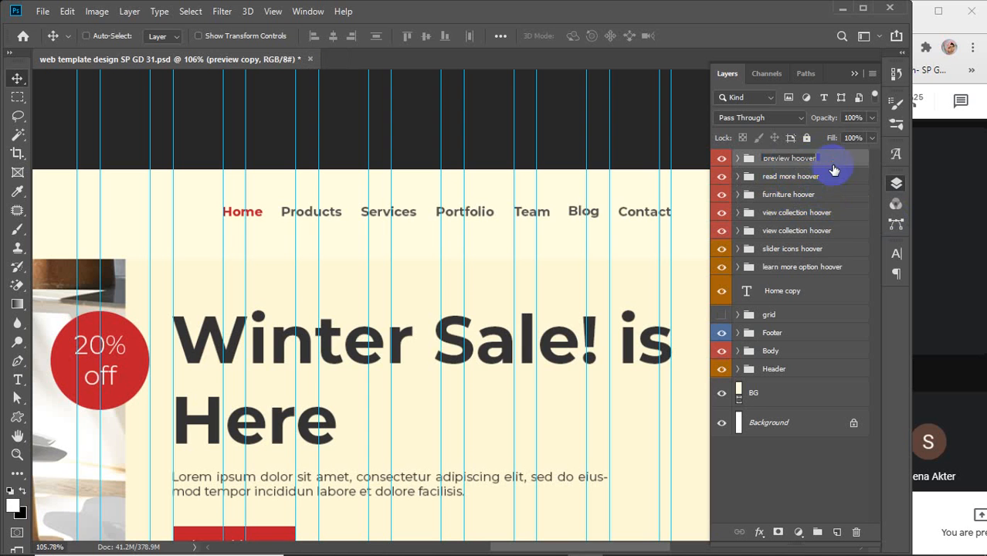
type("hoover")
key("ctrl")
left_click(807, 267)
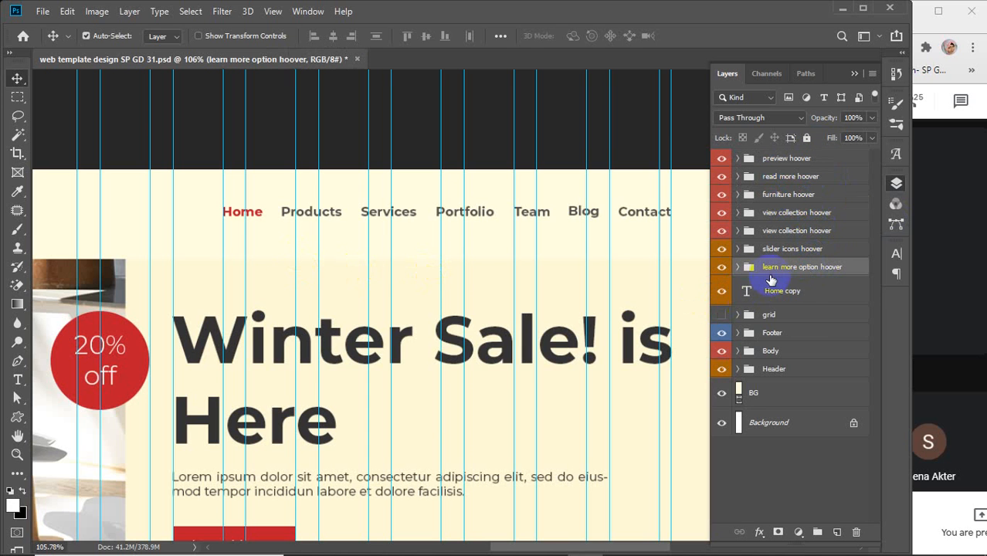
double_click(784, 290)
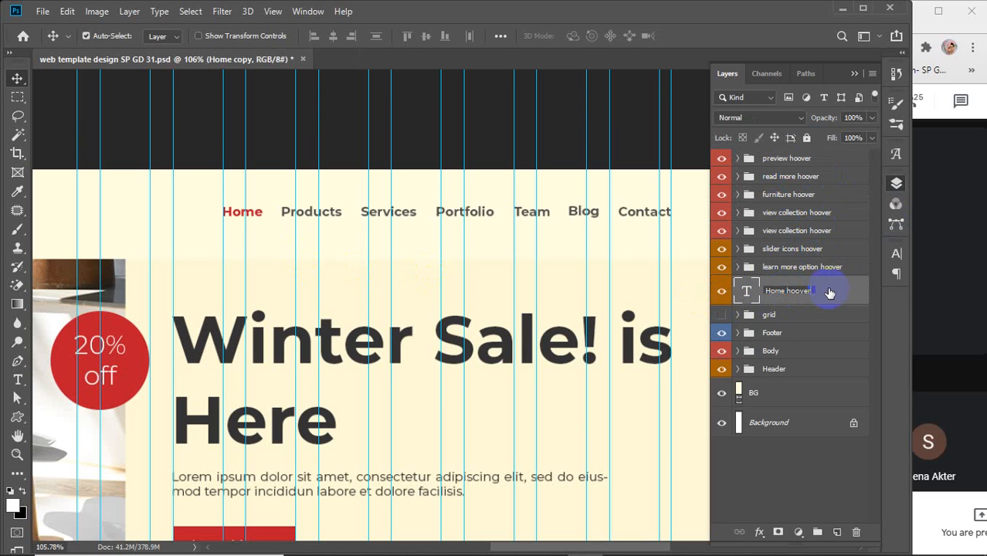
type("hoover")
- Toggle the visibility of the Home hoover layer to compare the Home menu item with and without it
left_click(722, 292)
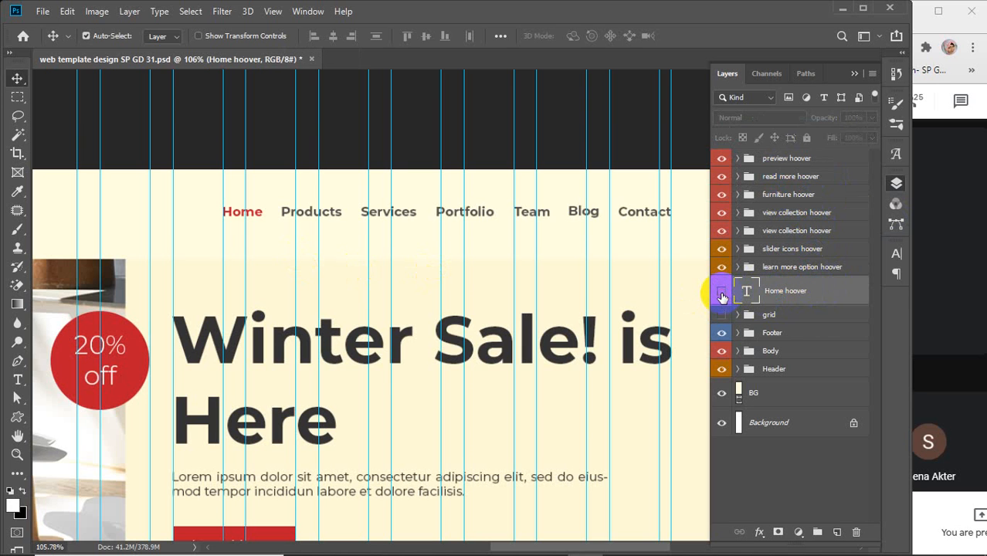
left_click(721, 294)
left_click(722, 294)
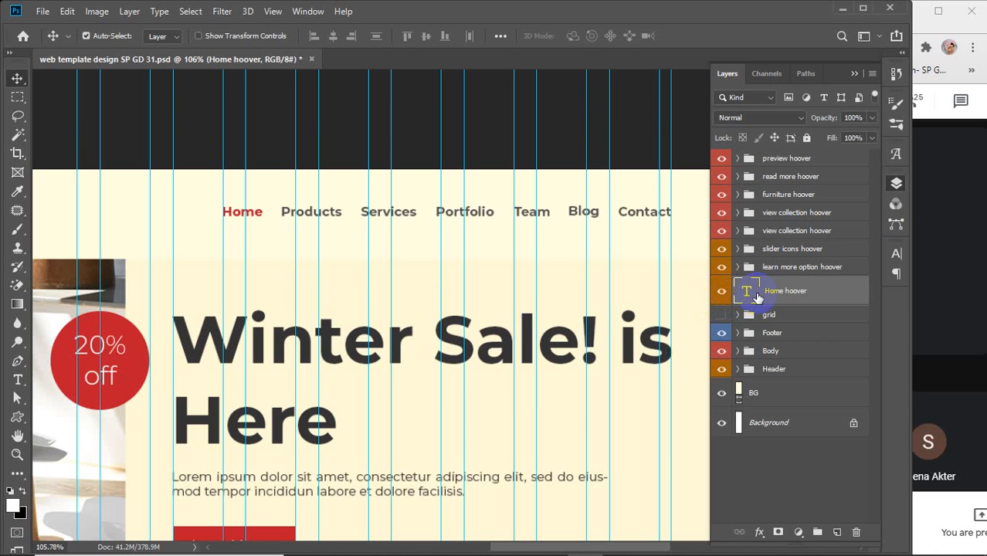
left_click(722, 294)
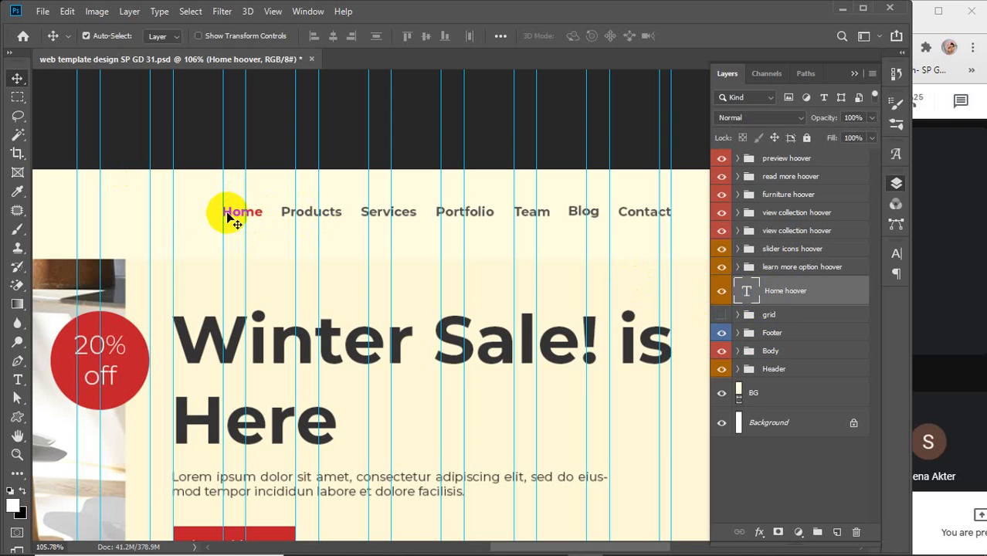
- Recolour the Home hoover text to the dark grey 504e4e sampled from the Products menu item, and commit the text edit
double_click(747, 290)
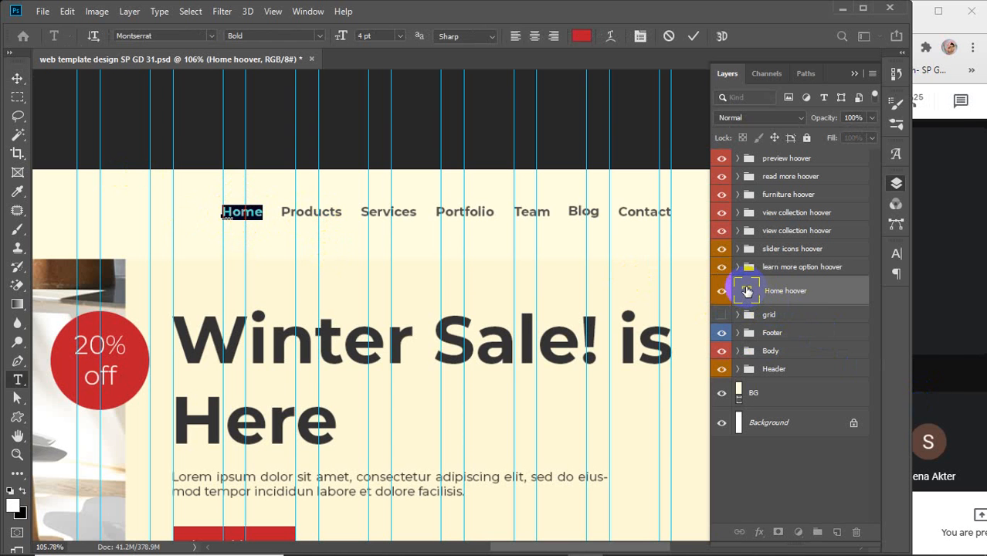
left_click(582, 35)
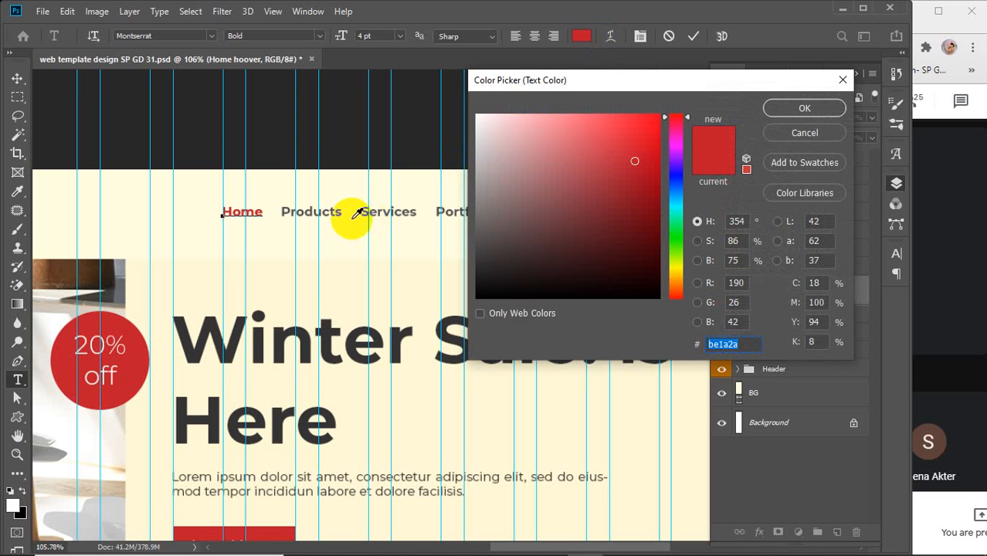
left_click(807, 134)
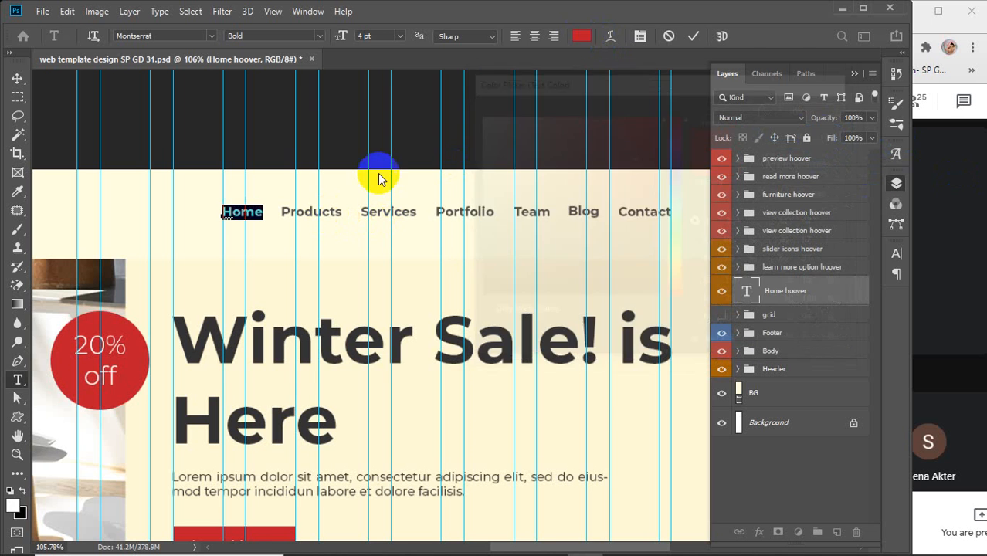
scroll(297, 214, "up", 6)
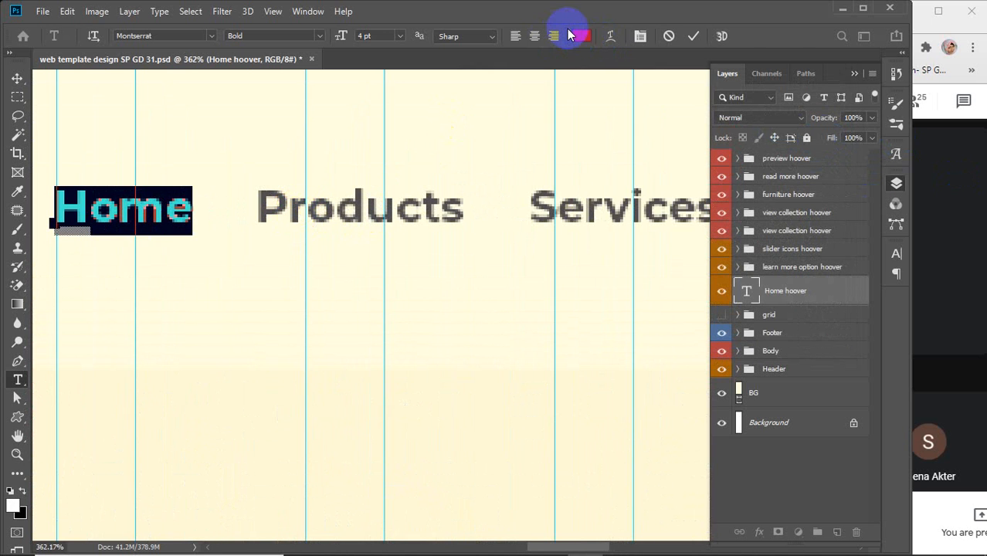
left_click(579, 36)
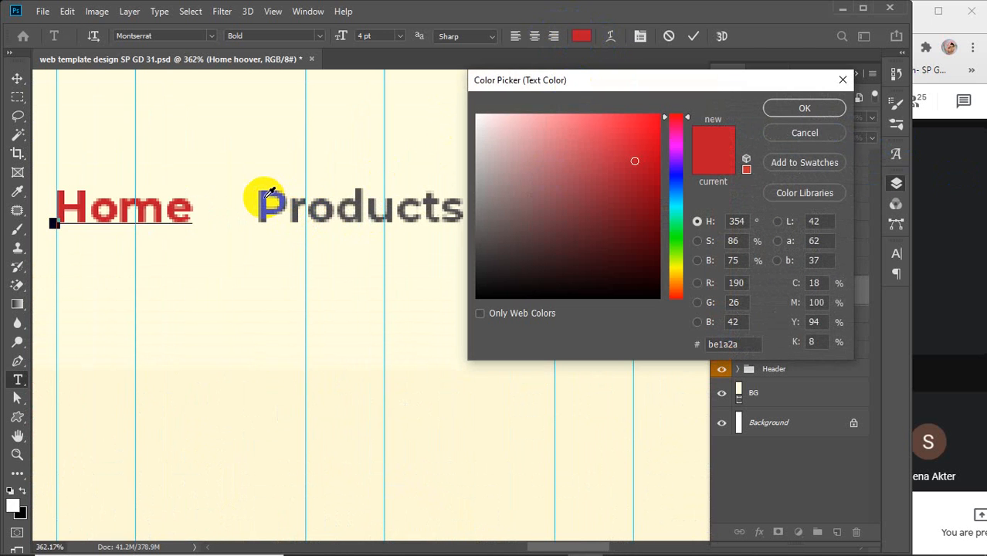
left_click(263, 199)
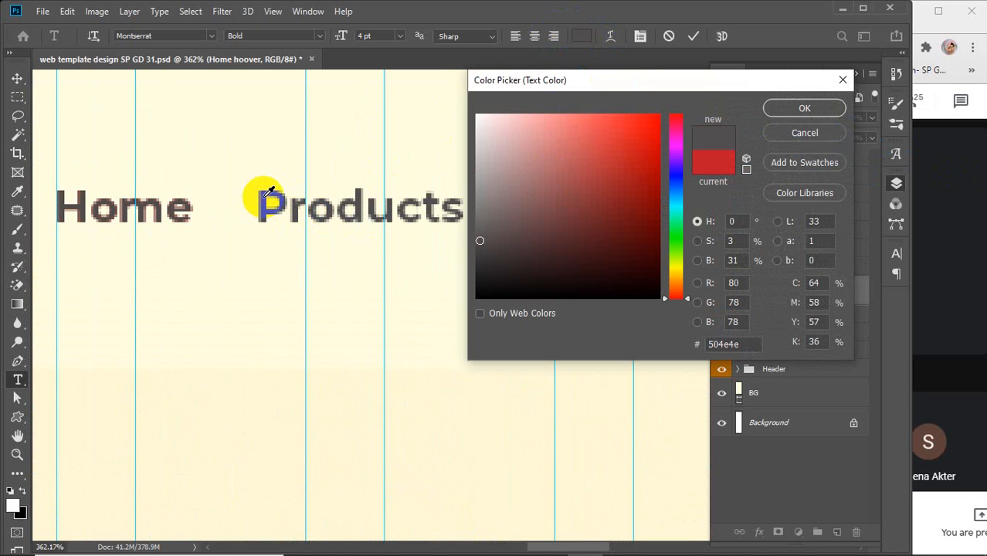
left_click(783, 108)
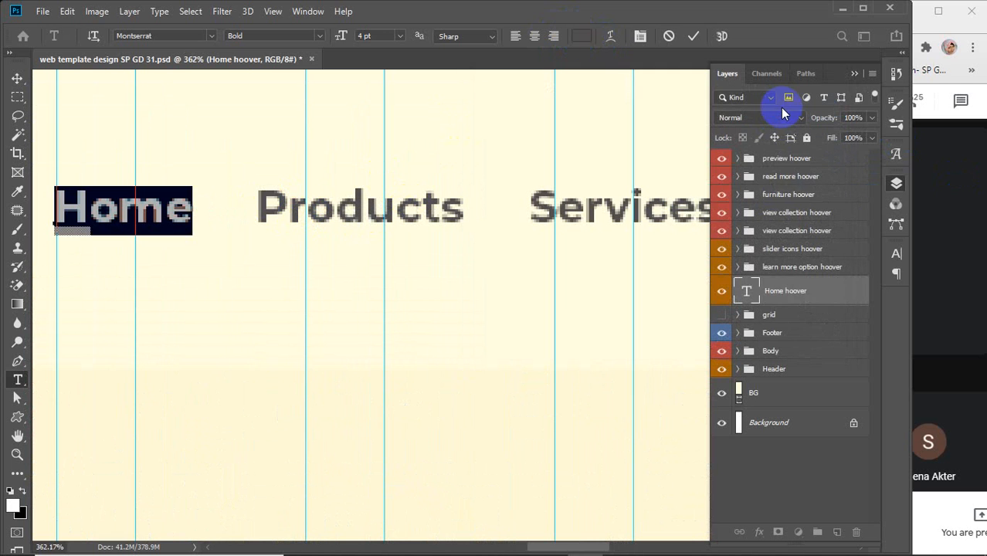
left_click(802, 294)
scroll(294, 305, "down", 6)
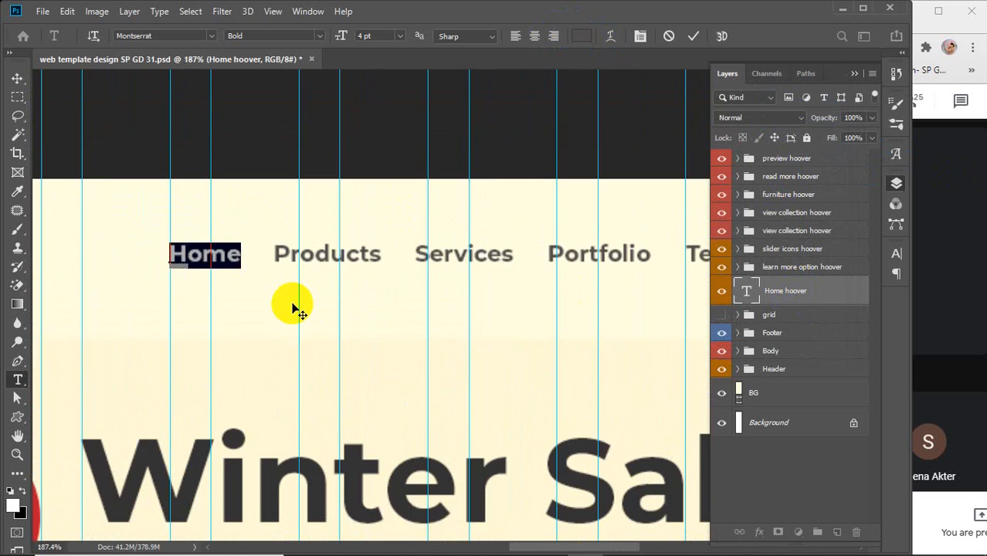
left_click(694, 37)
key("v")
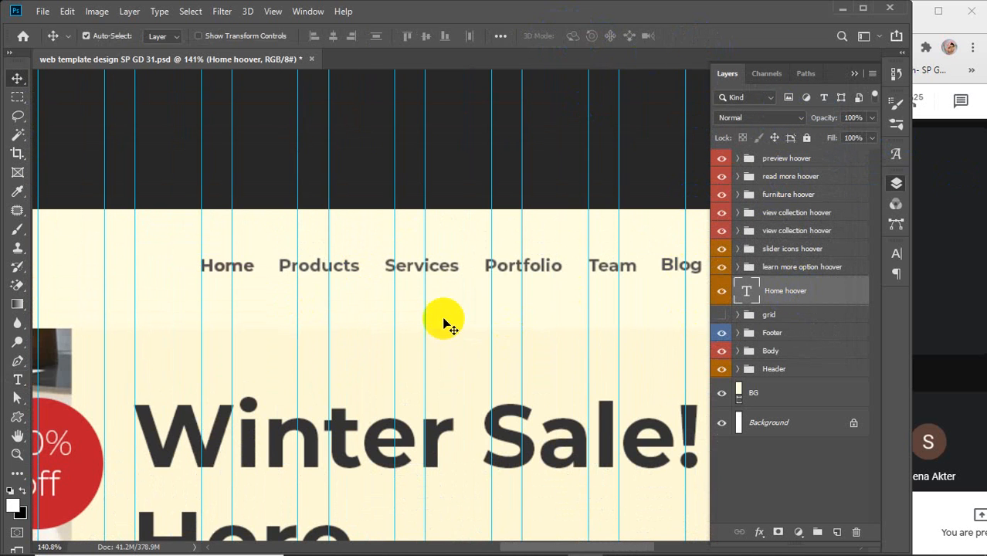
scroll(440, 324, "down", 3)
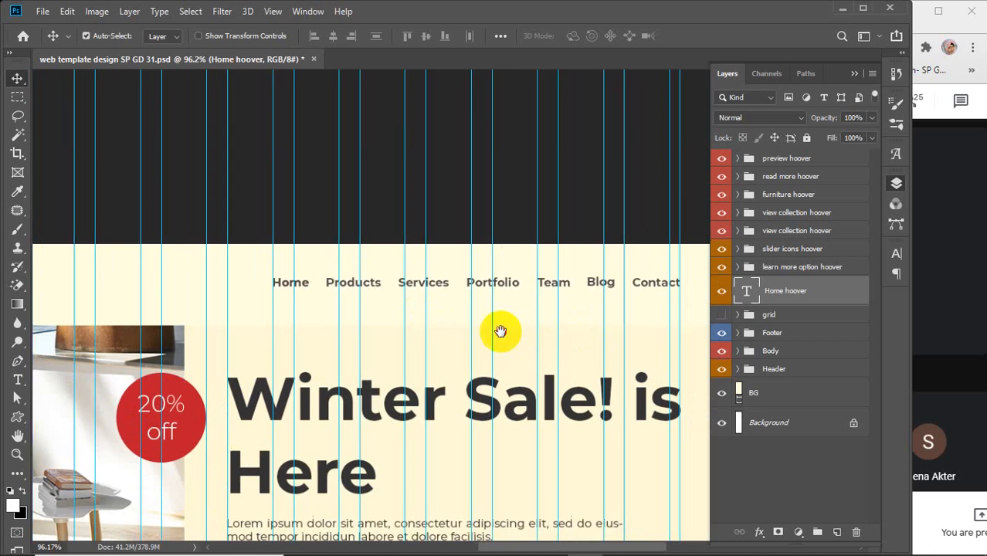
left_click_drag(501, 331, 471, 310)
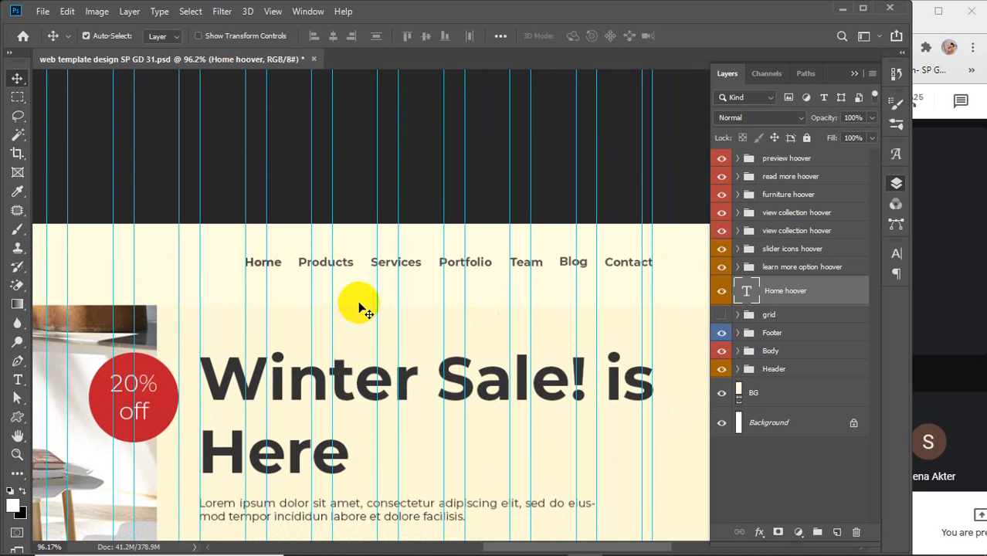
- Toggle the visibility of the Home hoover layer to compare the Home menu item's normal and hover colours
left_click(721, 291)
left_click(722, 292)
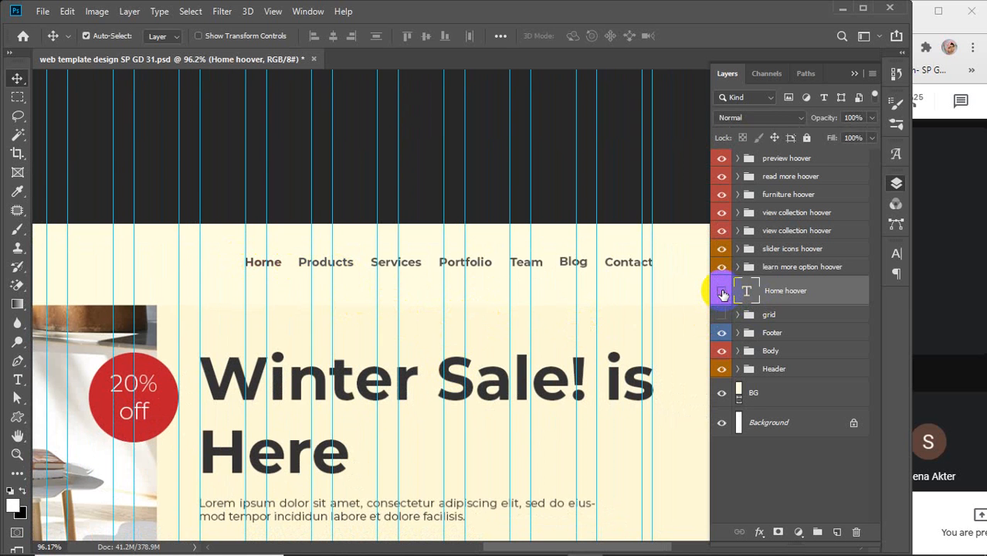
left_click(721, 292)
left_click(721, 292)
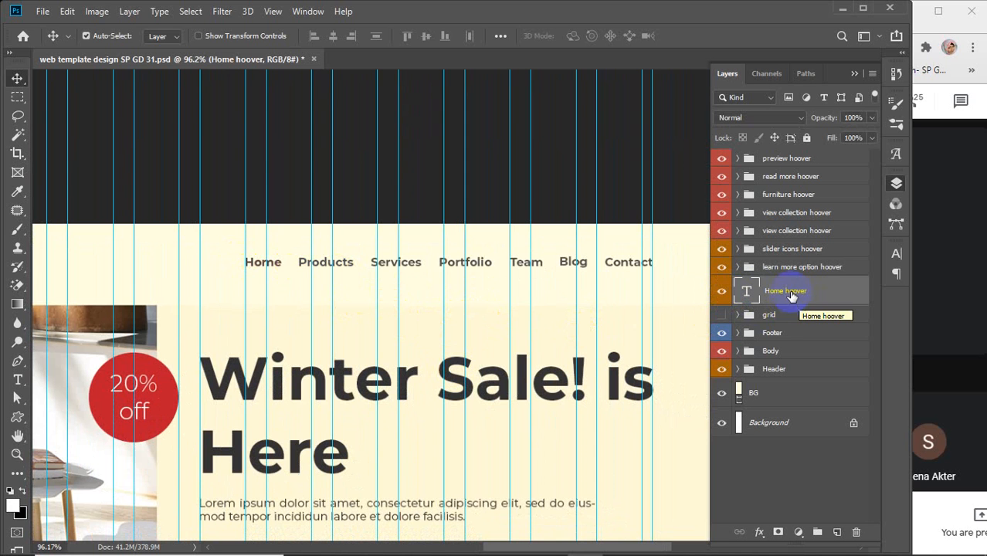
left_click(722, 295)
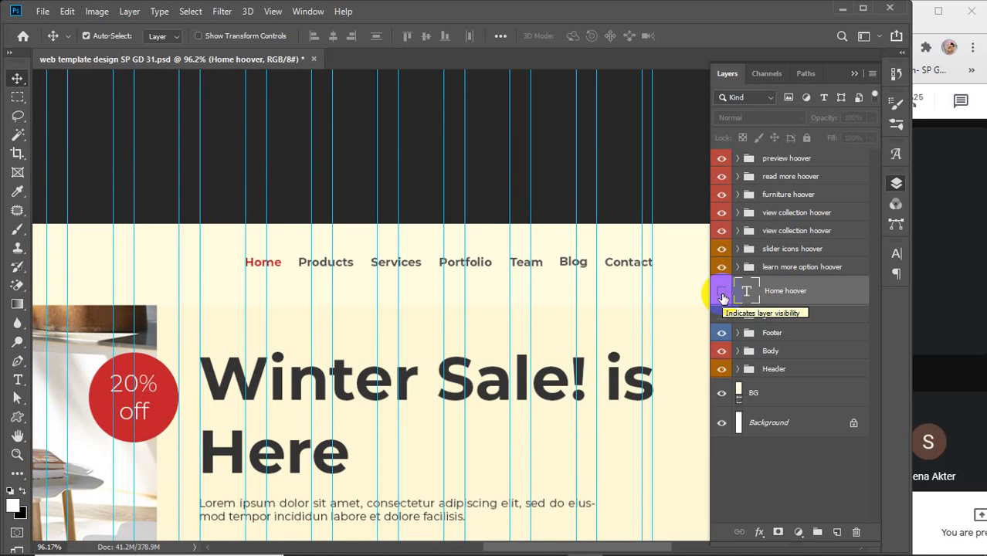
left_click(722, 296)
- Recolour Rectangle 1 in the learn more option hoover group to light grey d6d6d6, sampled from the table top in the photo
left_click(791, 268)
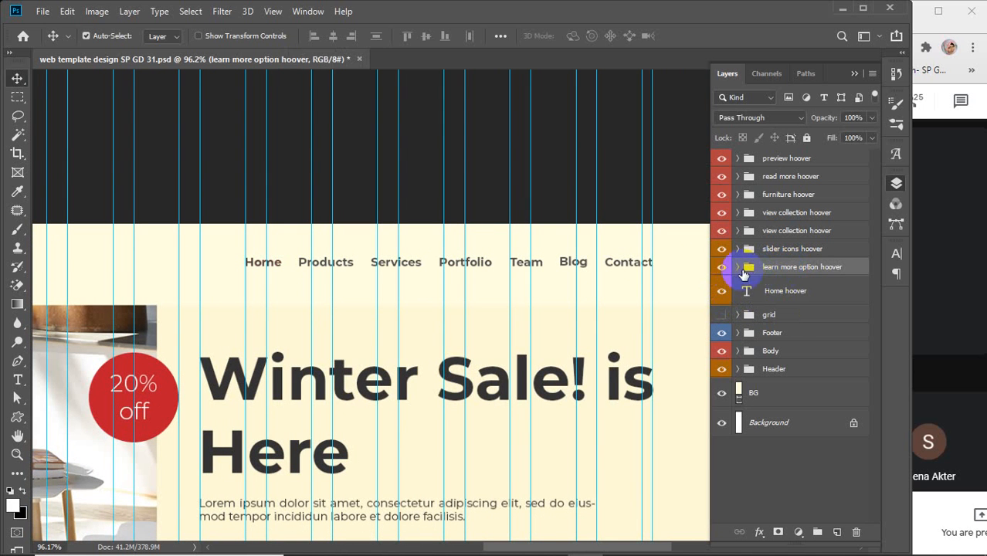
scroll(396, 333, "down", 1)
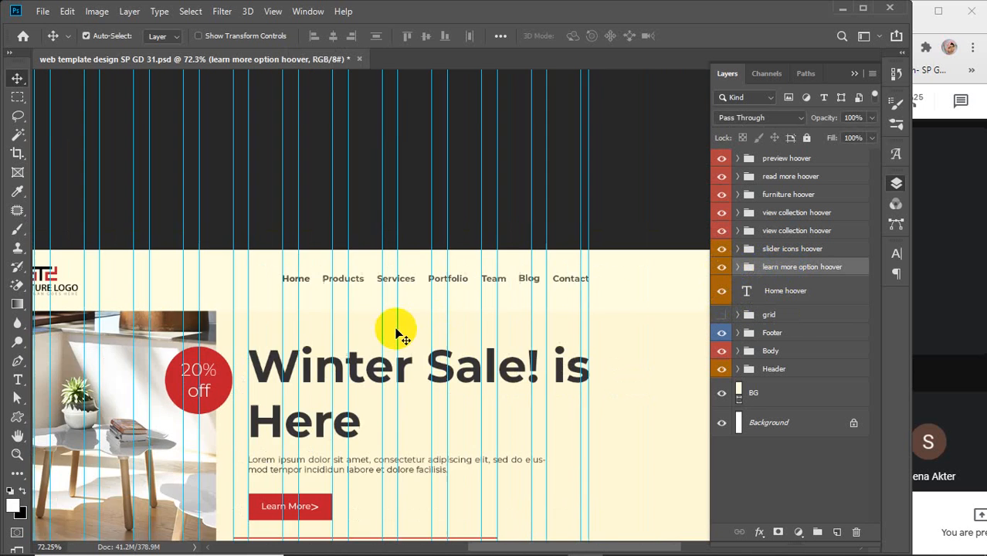
scroll(363, 224, "down", 2)
scroll(372, 275, "up", 3)
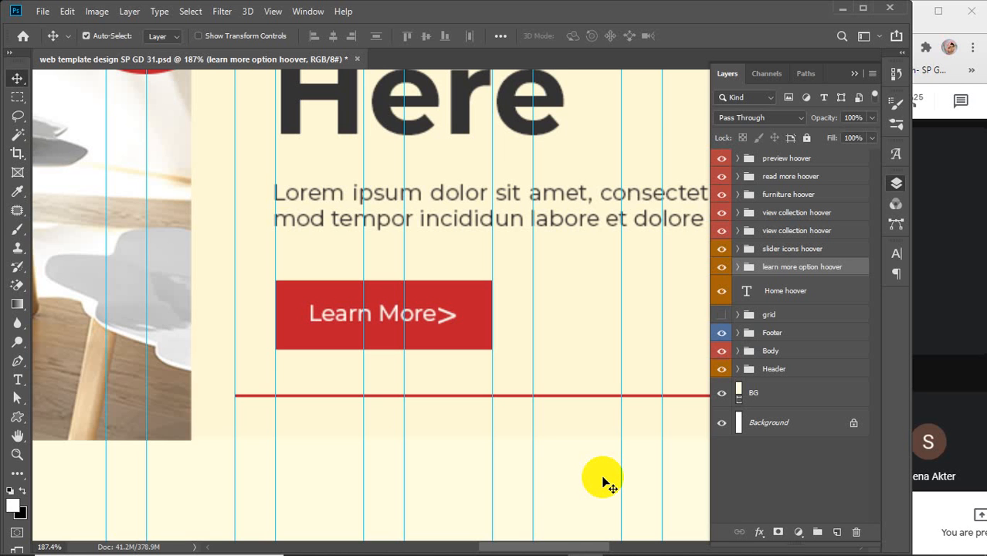
left_click(734, 269)
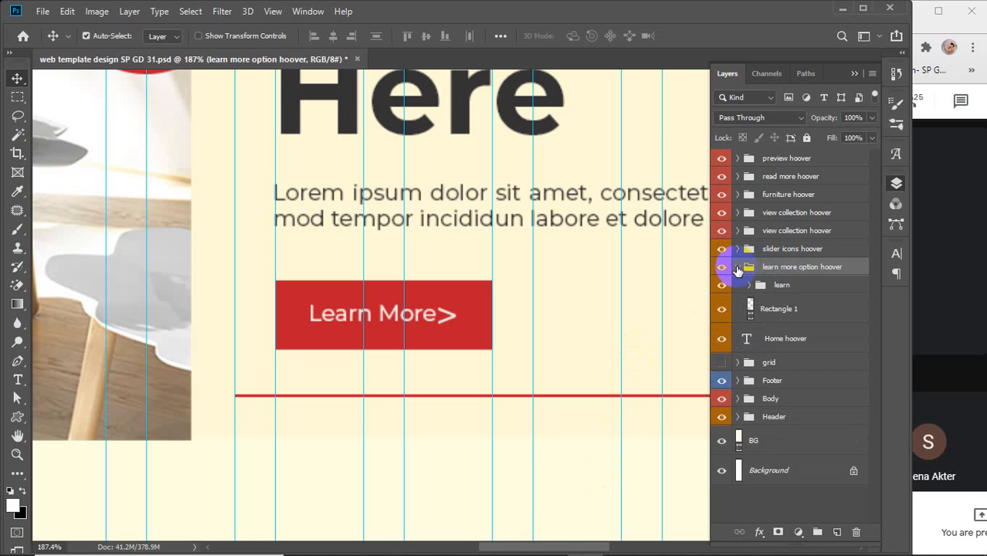
left_click(750, 311)
double_click(750, 311)
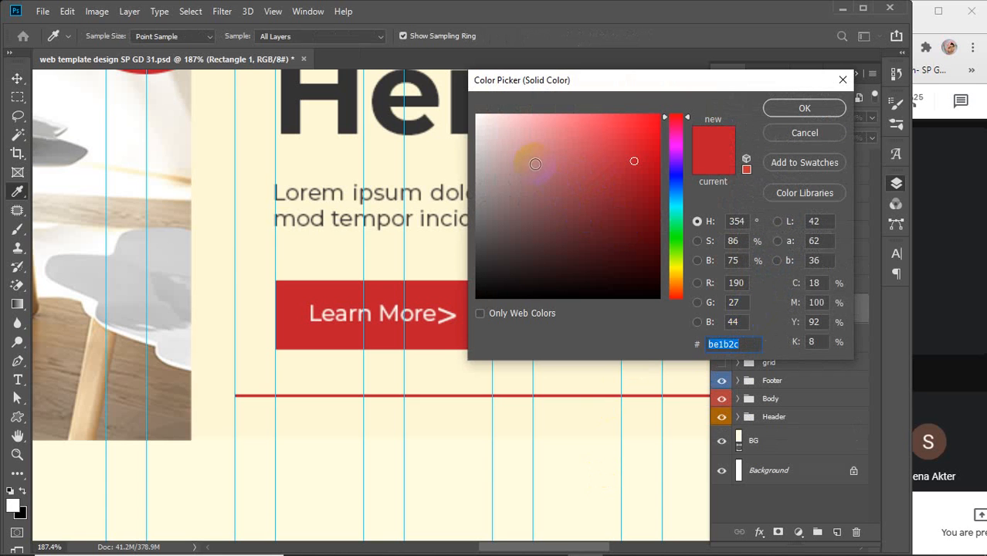
type("d2d2d2")
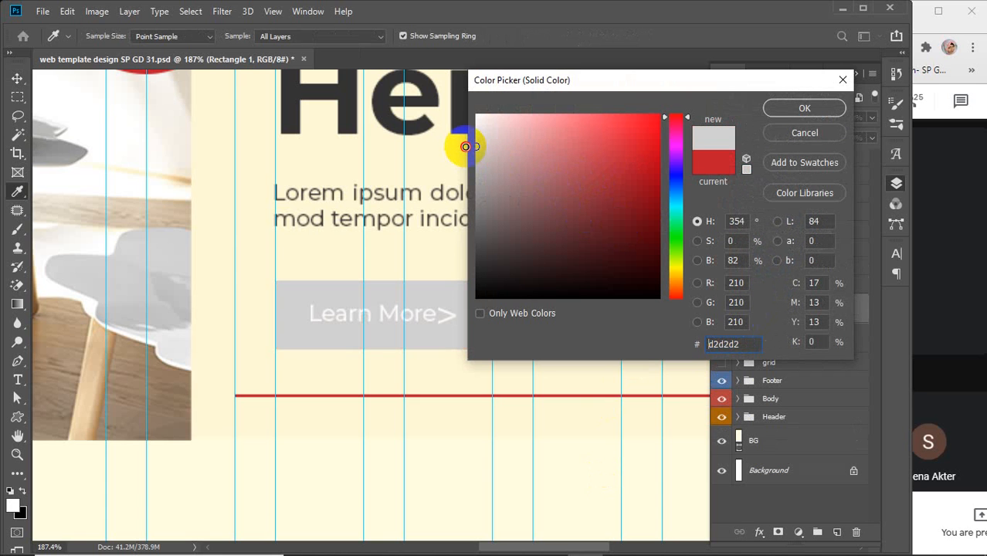
left_click(125, 265)
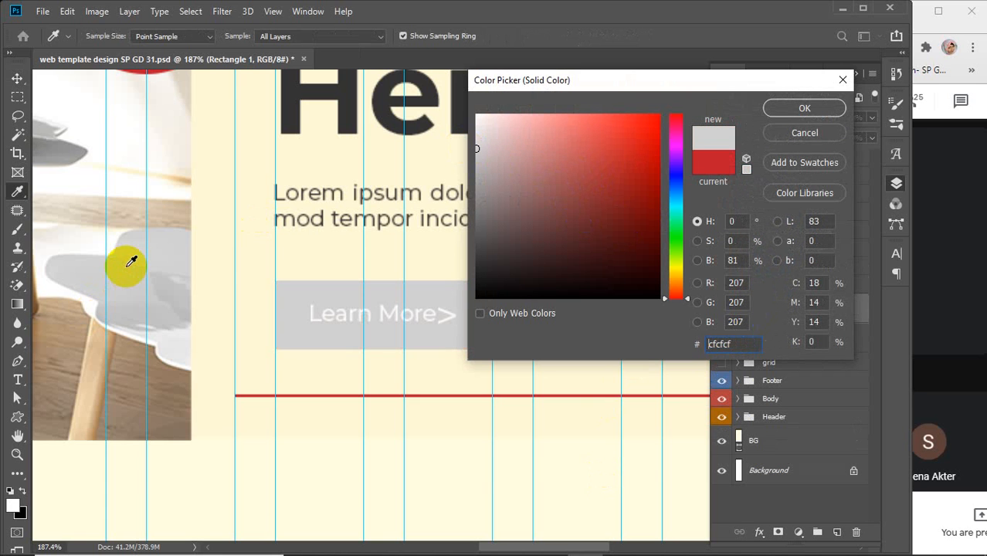
left_click(112, 185)
left_click(134, 267)
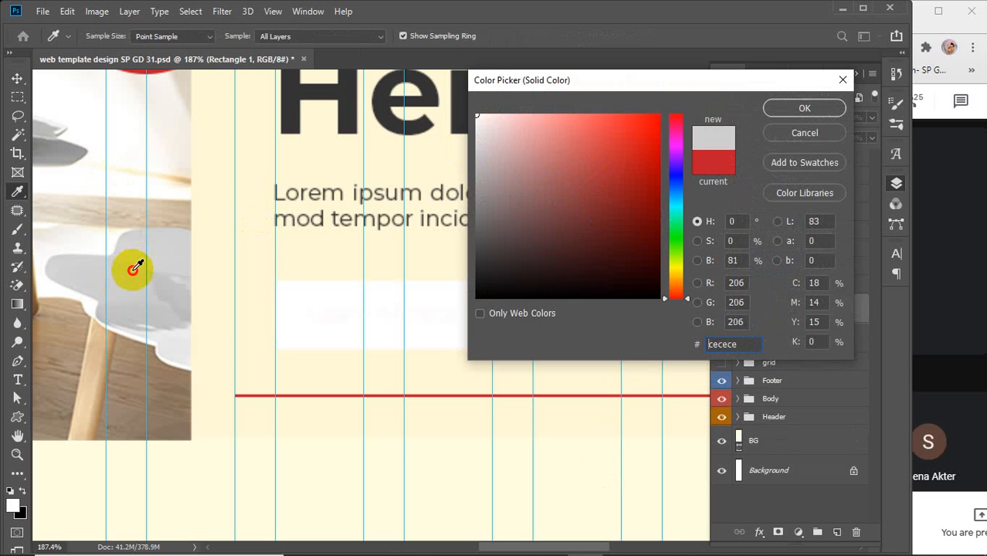
left_click_drag(134, 267, 165, 249)
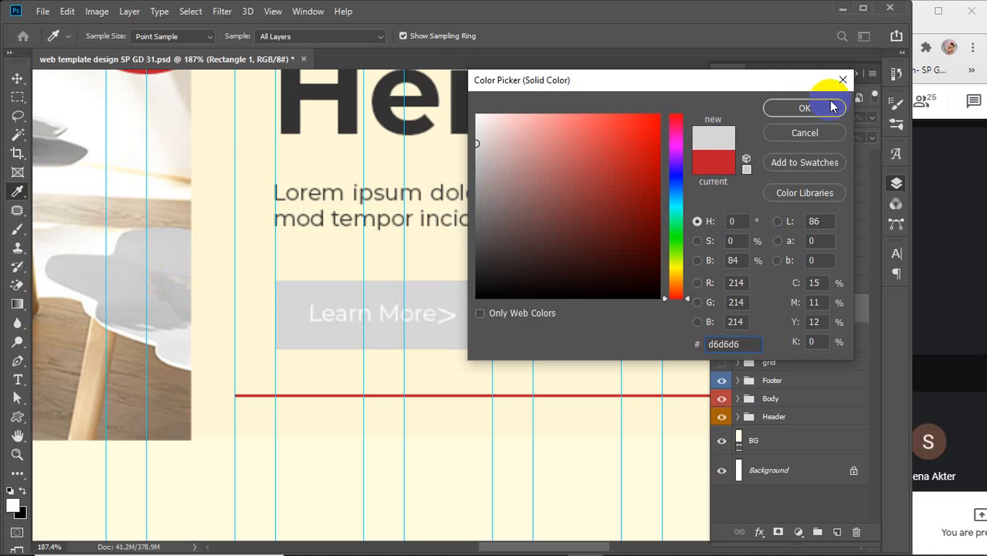
left_click(804, 108)
- Recolour the Learn More text in the learn subgroup of learn more option hoover to black 000000
left_click(751, 286)
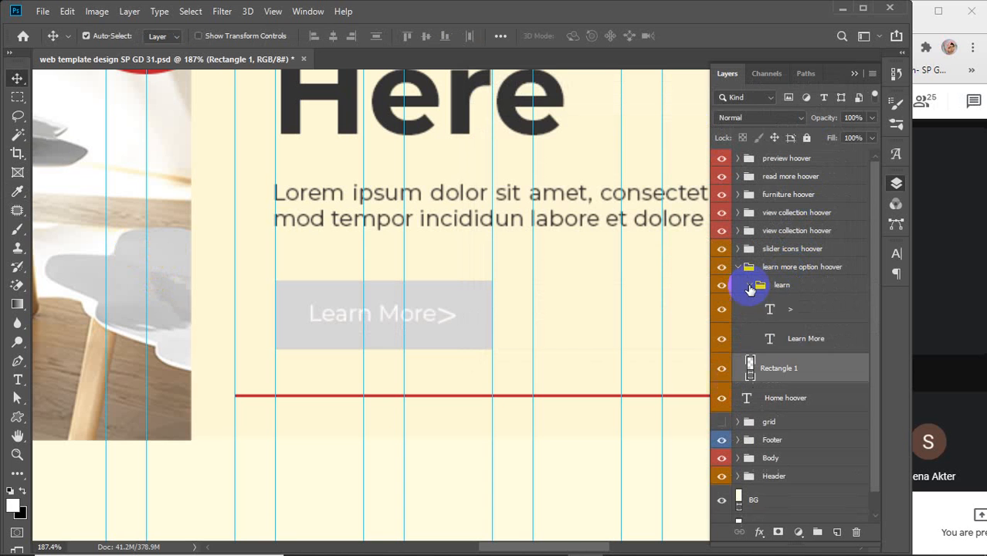
double_click(771, 340)
left_click(581, 36)
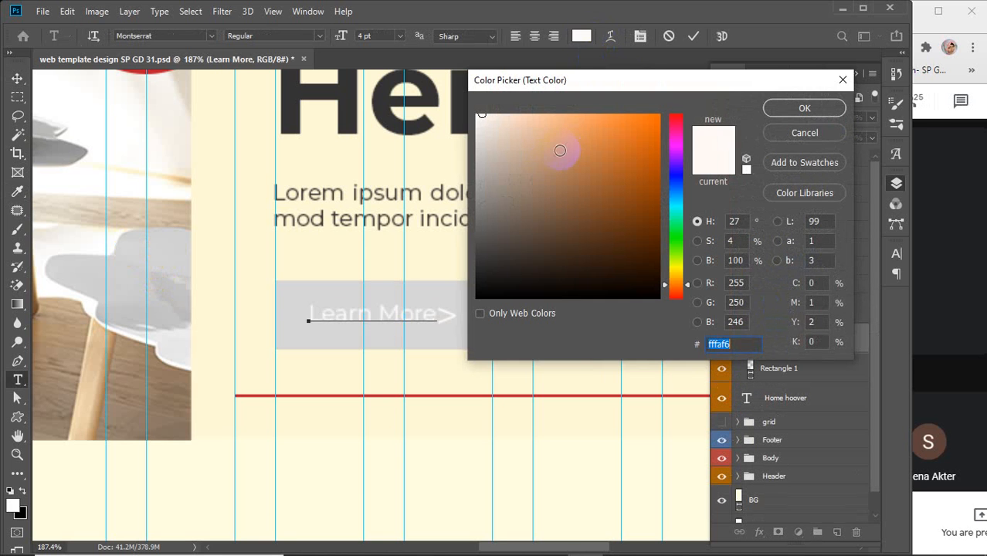
left_click_drag(560, 150, 467, 303)
left_click(798, 114)
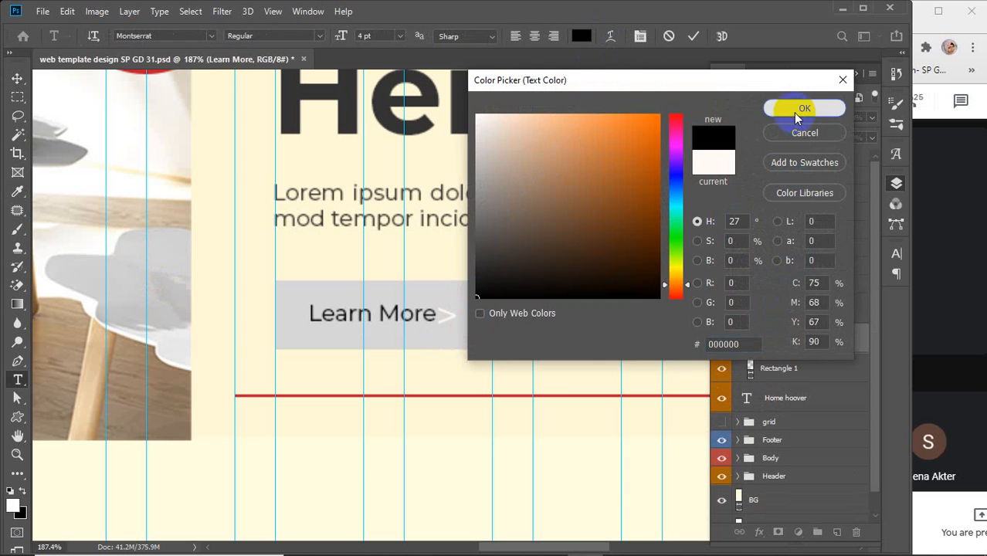
- Recolour the ">" text layer beside the Learn More label to black
double_click(770, 311)
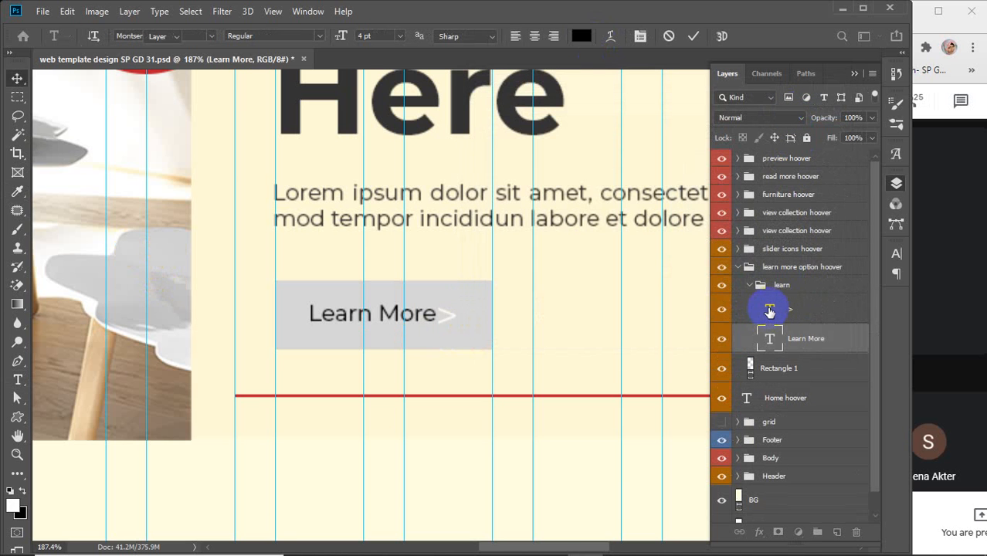
left_click(581, 36)
left_click_drag(493, 275, 535, 276)
left_click(825, 109)
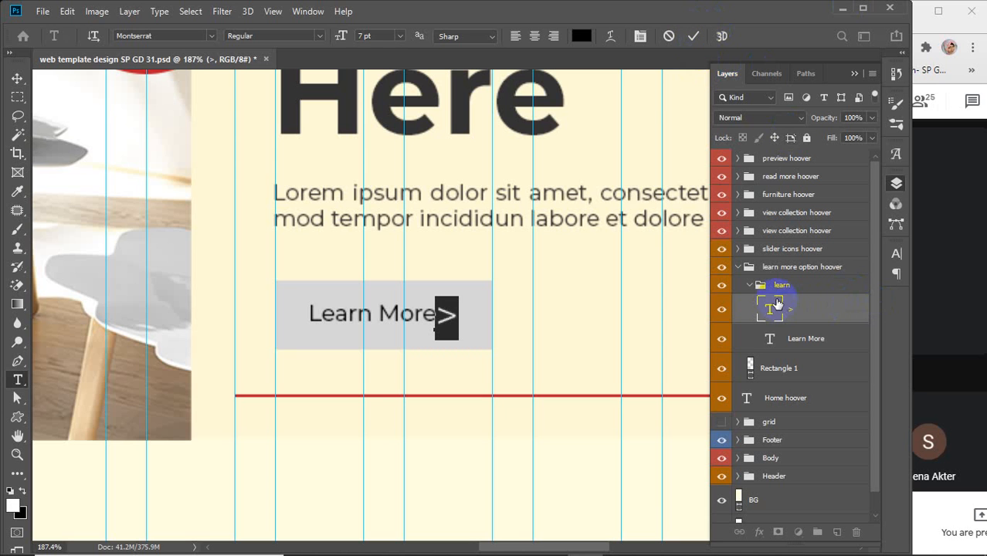
- Set the hover Learn More text's font style to Montserrat Medium and commit the text edit
left_click_drag(772, 309, 770, 343)
left_click(771, 341)
double_click(772, 340)
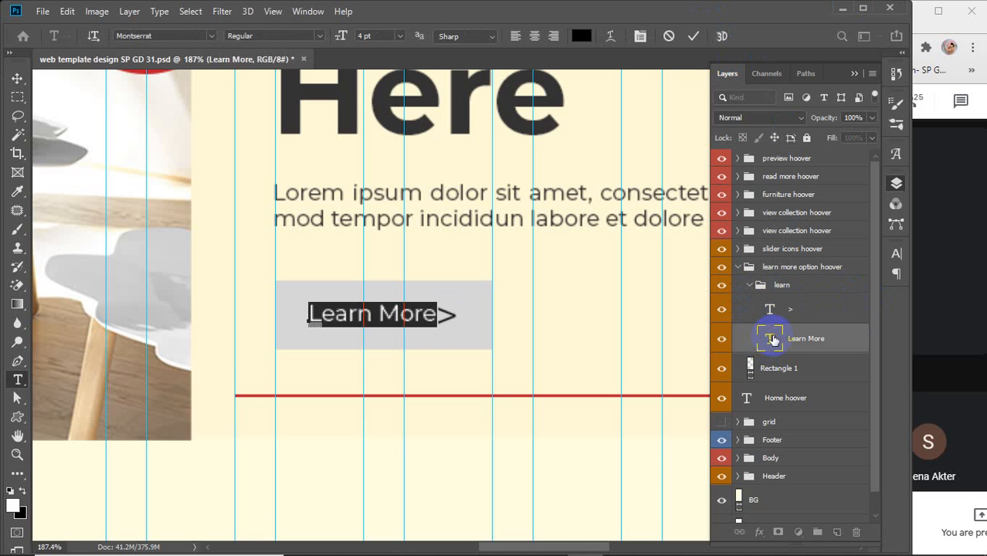
left_click(319, 36)
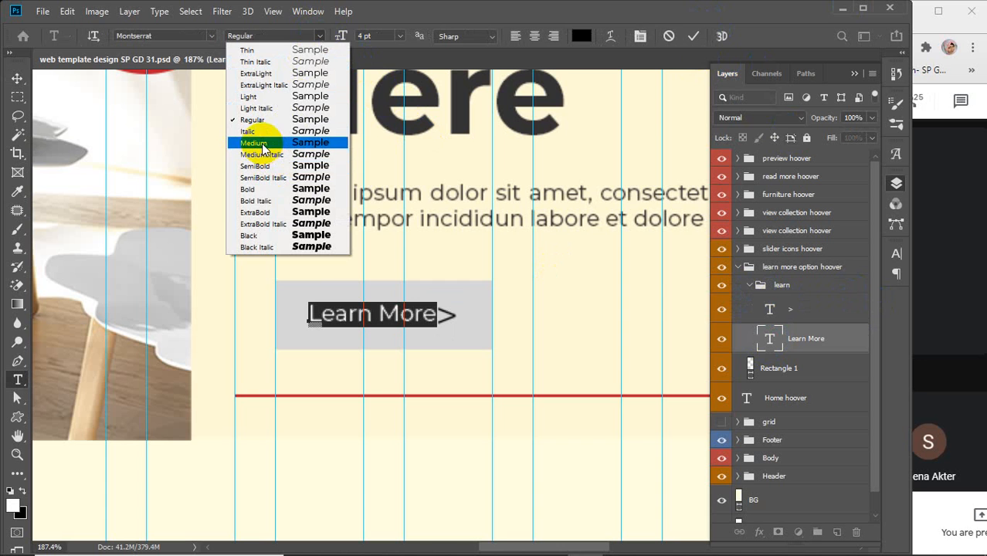
left_click(261, 144)
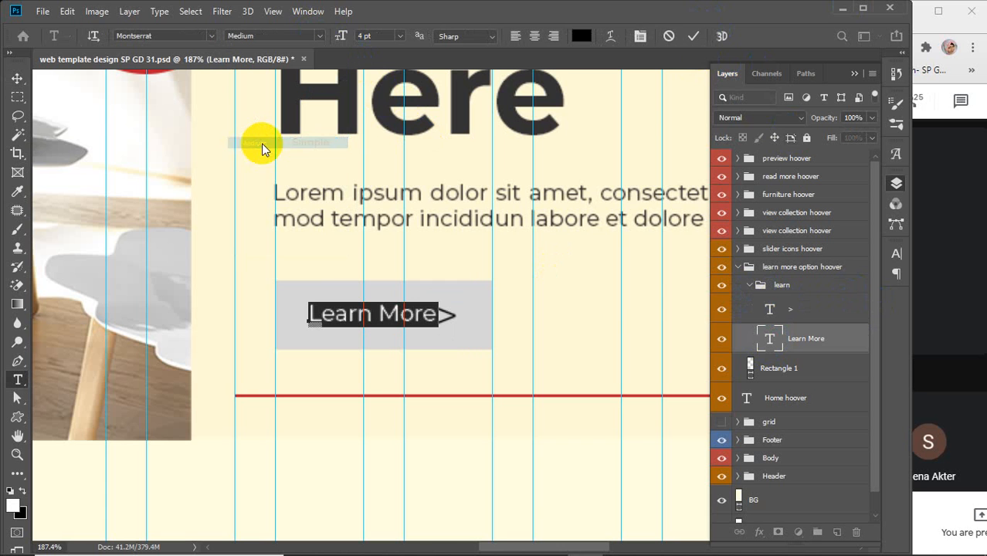
left_click(696, 40)
key("v")
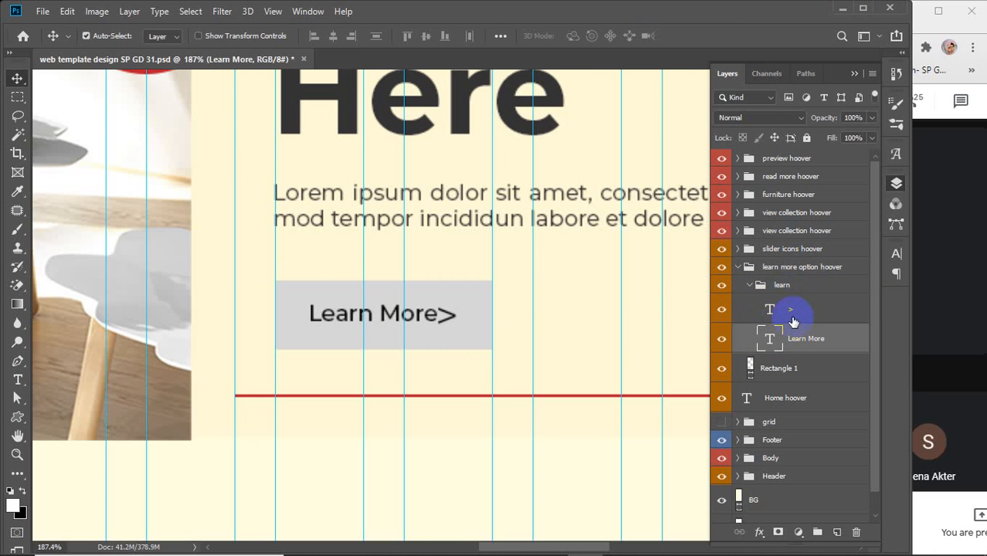
- Collapse the learn and learn more option hoover groups and toggle the latter's visibility to compare the button's two states
left_click(751, 285)
left_click(749, 286)
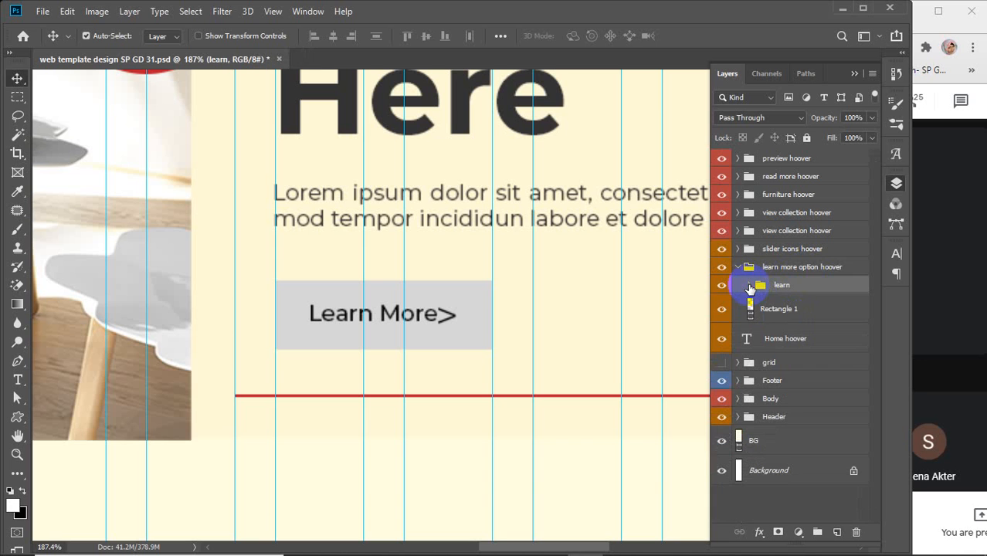
left_click(738, 267)
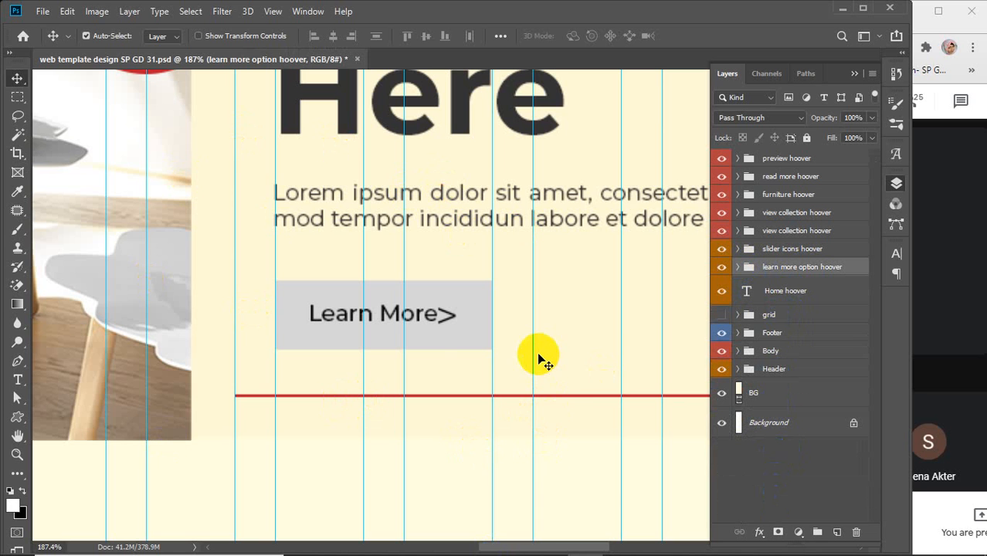
left_click(721, 268)
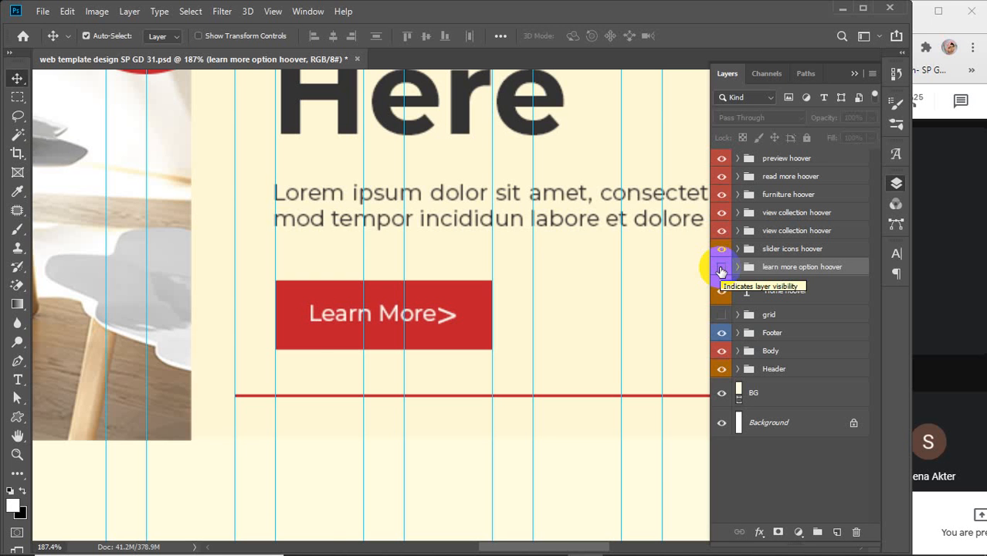
left_click(722, 268)
- Delete the slider icon 3 and slider icon 1 layers from the slider icons hoover group, keeping slider icon 2
scroll(509, 360, "down", 3)
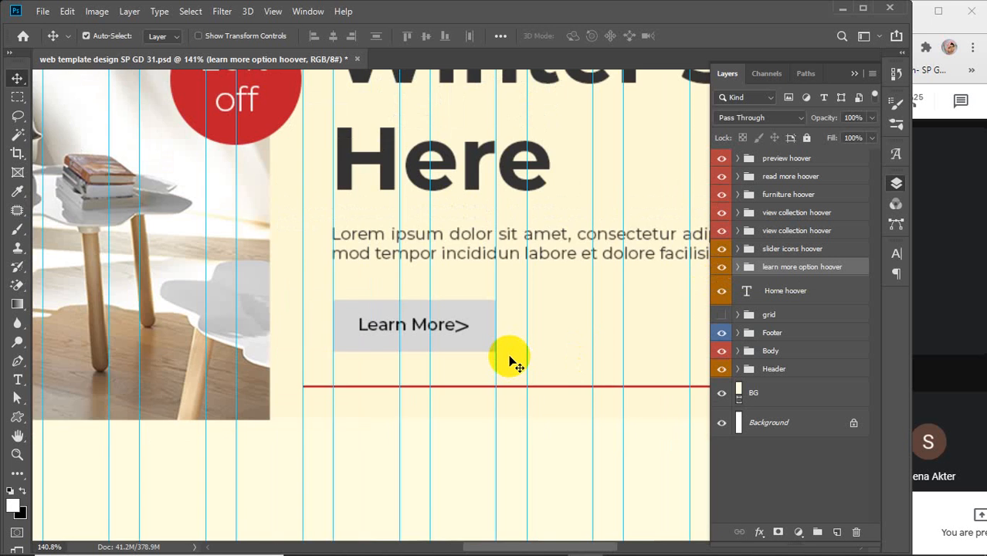
scroll(509, 360, "down", 3)
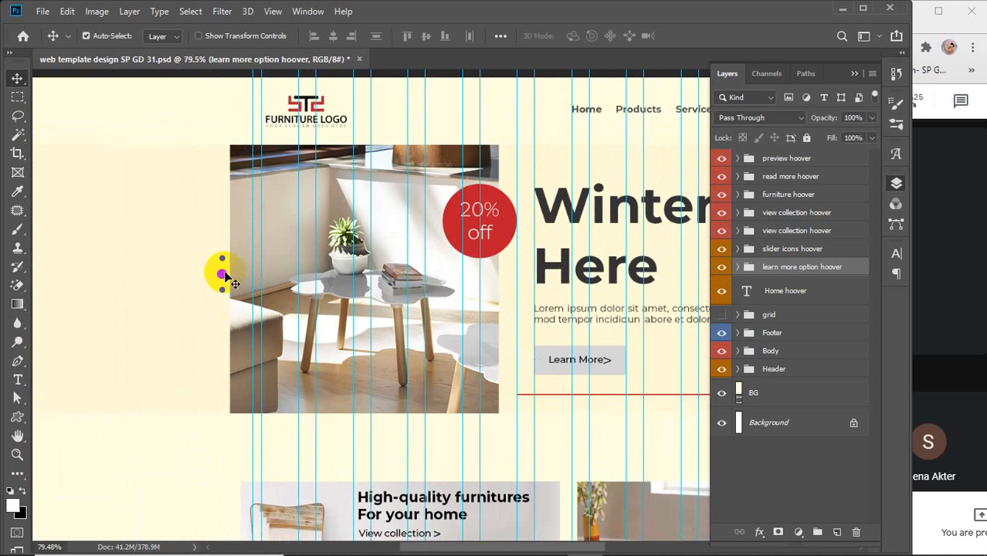
scroll(224, 277, "up", 6)
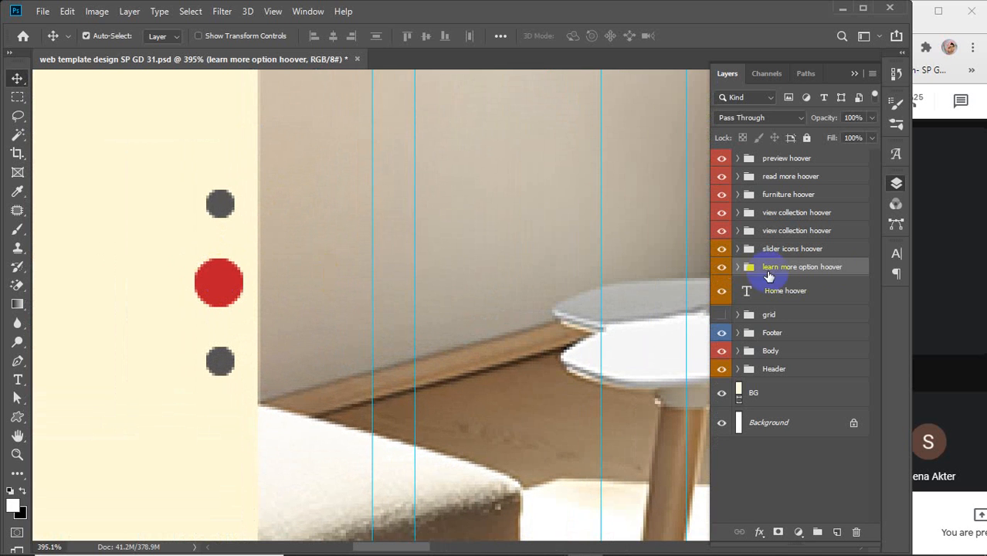
left_click(739, 249)
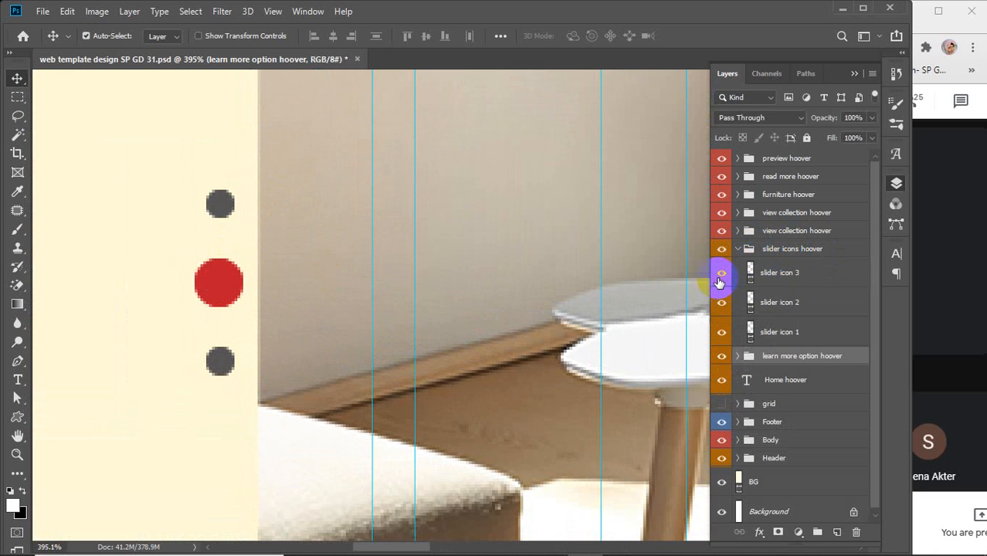
left_click(812, 277)
key("Delete")
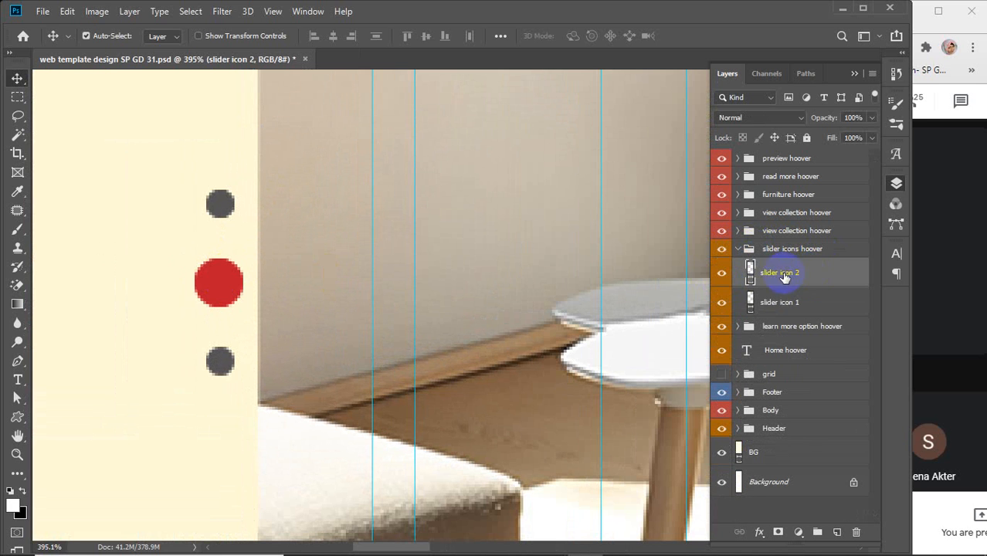
left_click(720, 274)
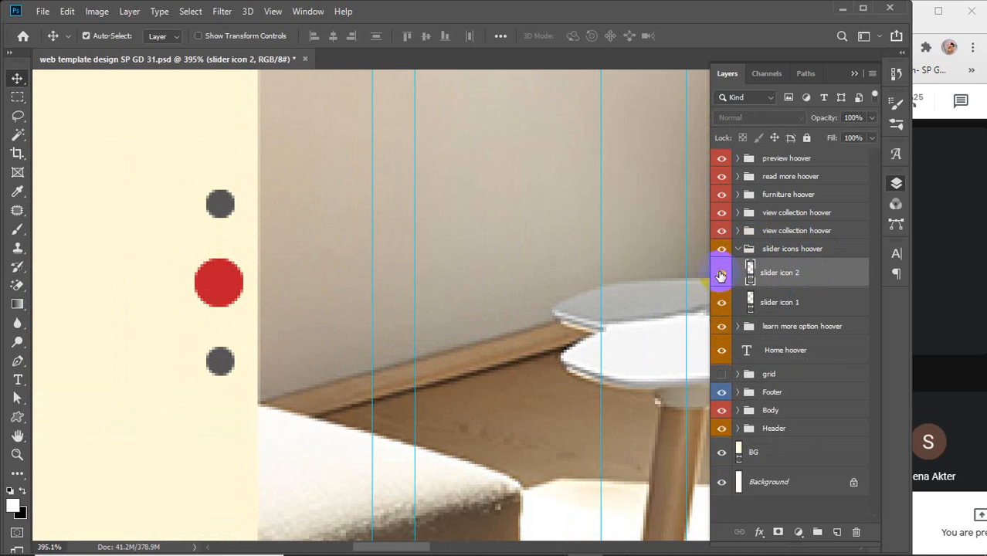
left_click(799, 306)
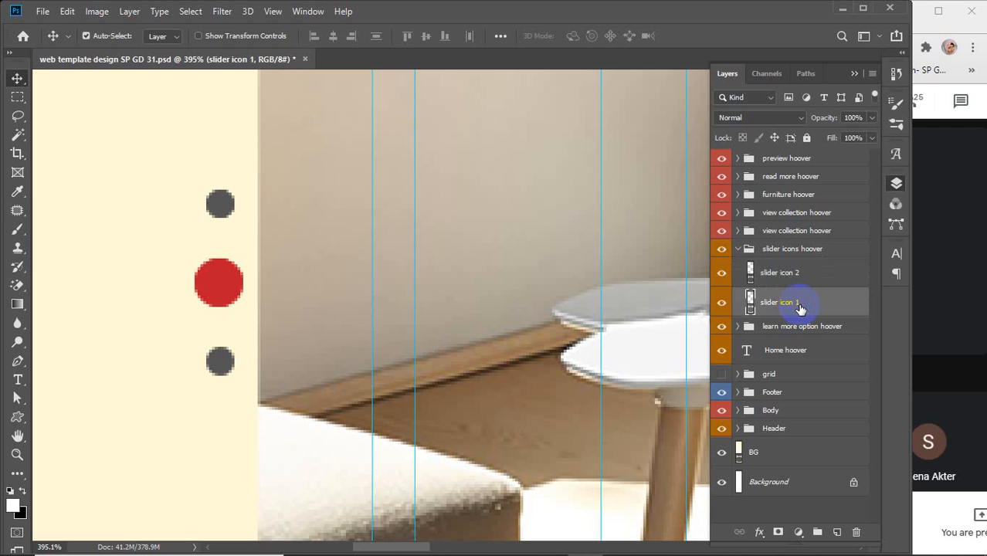
key("Delete")
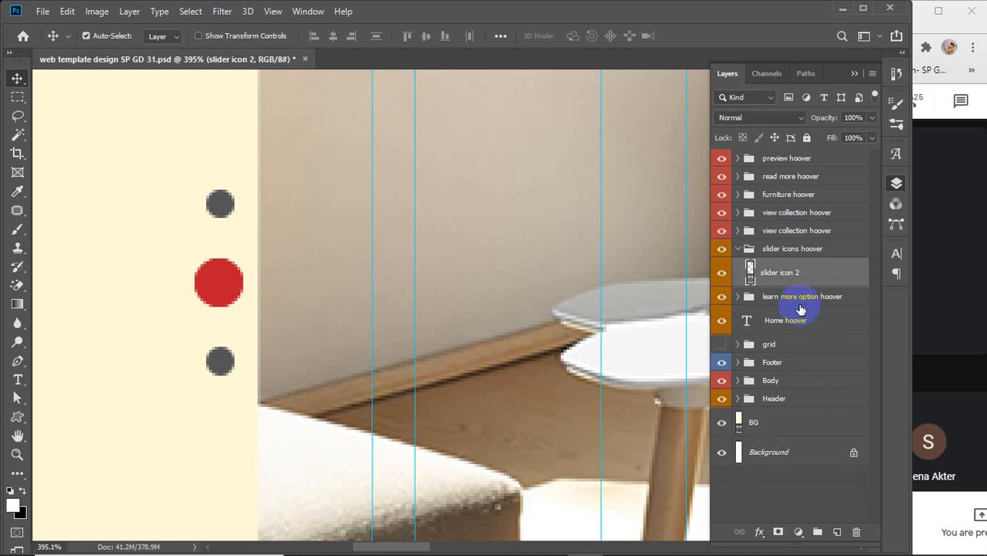
- Recolour slider icon 2 in the slider icons hoover group to the dark grey sampled from the small dot above it
left_click(720, 277)
left_click(720, 277)
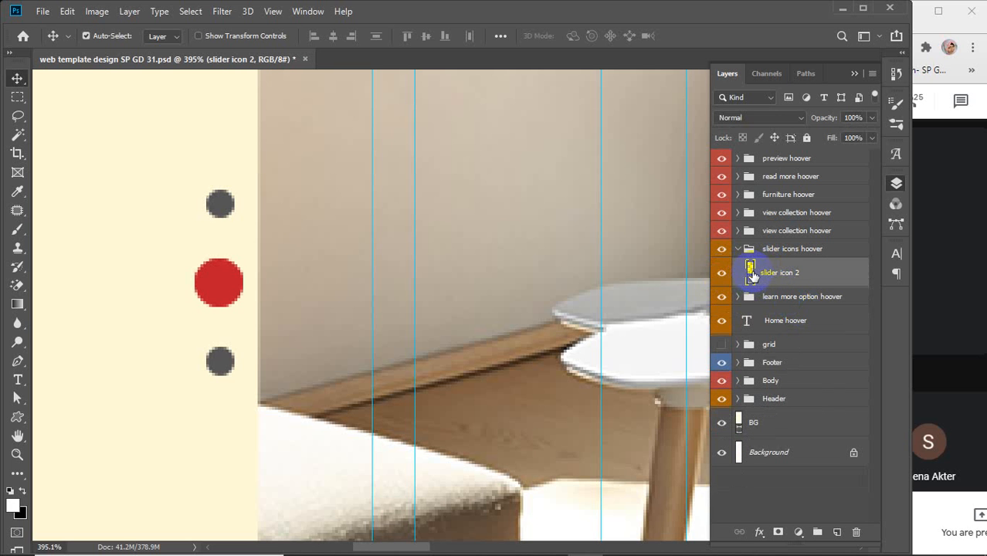
double_click(750, 274)
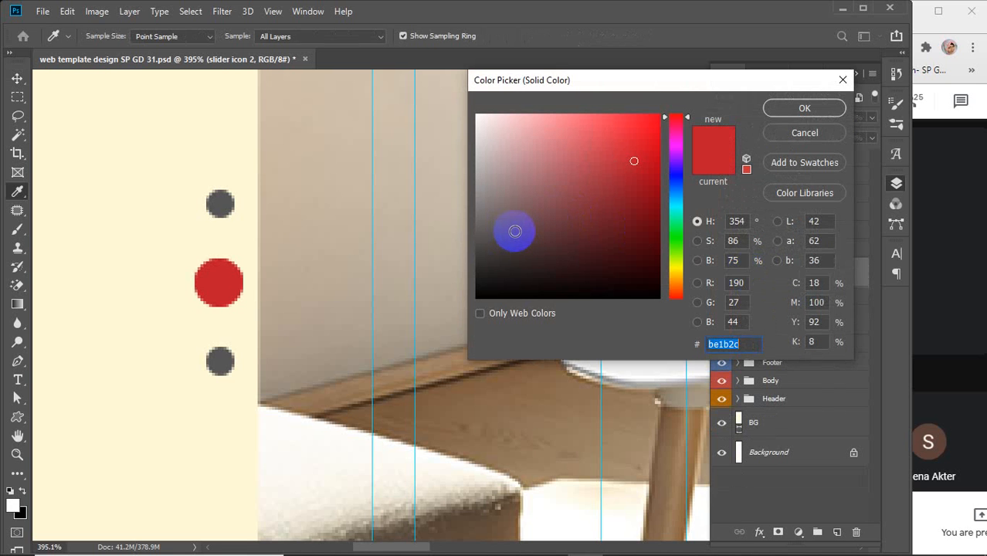
left_click(220, 203)
left_click(821, 108)
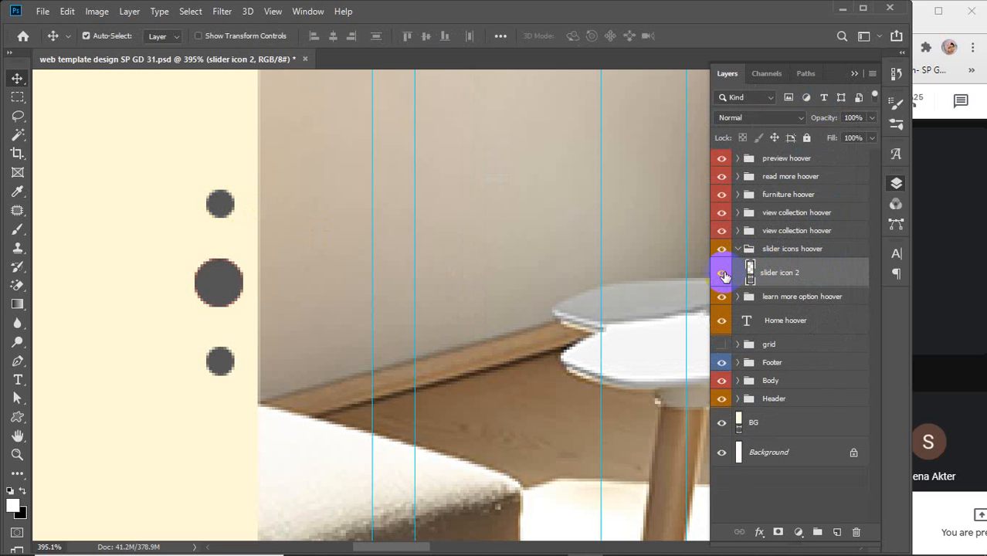
- Toggle the visibility of slider icon 2 to compare the slider's two states, and collapse the slider icons hoover group
left_click(722, 274)
left_click(722, 274)
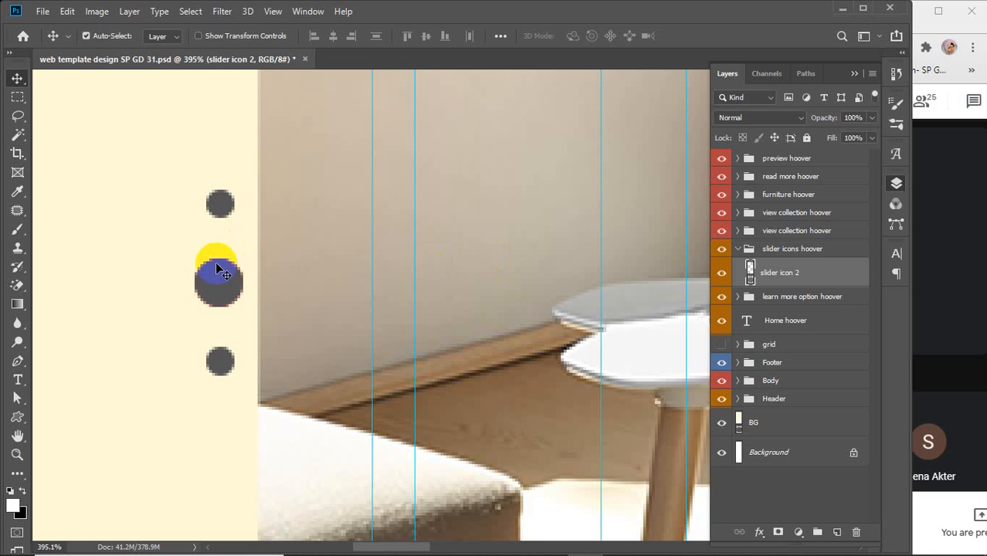
scroll(228, 300, "down", 5, "alt")
left_click_drag(232, 303, 233, 270)
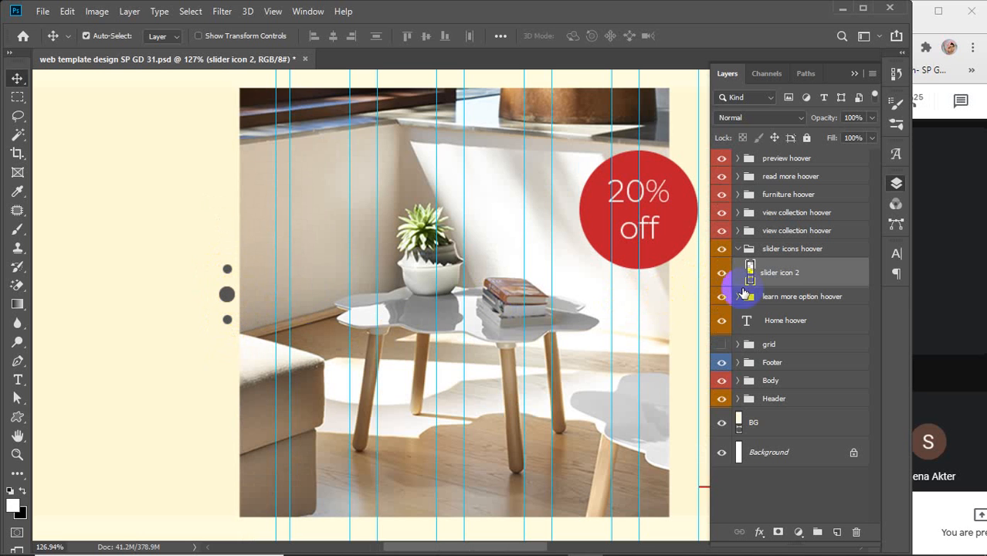
left_click(719, 275)
left_click(719, 275)
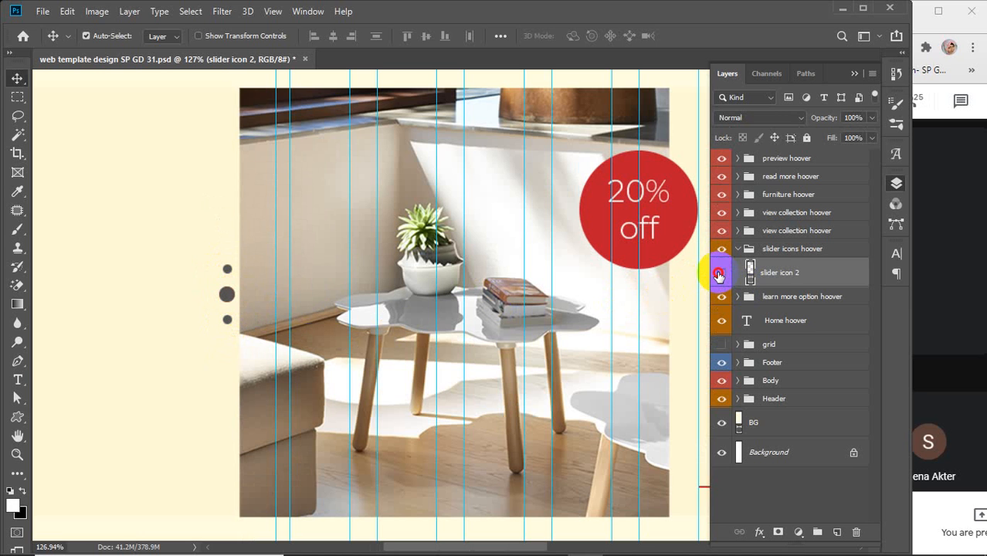
left_click(719, 276)
left_click(719, 276)
left_click(738, 249)
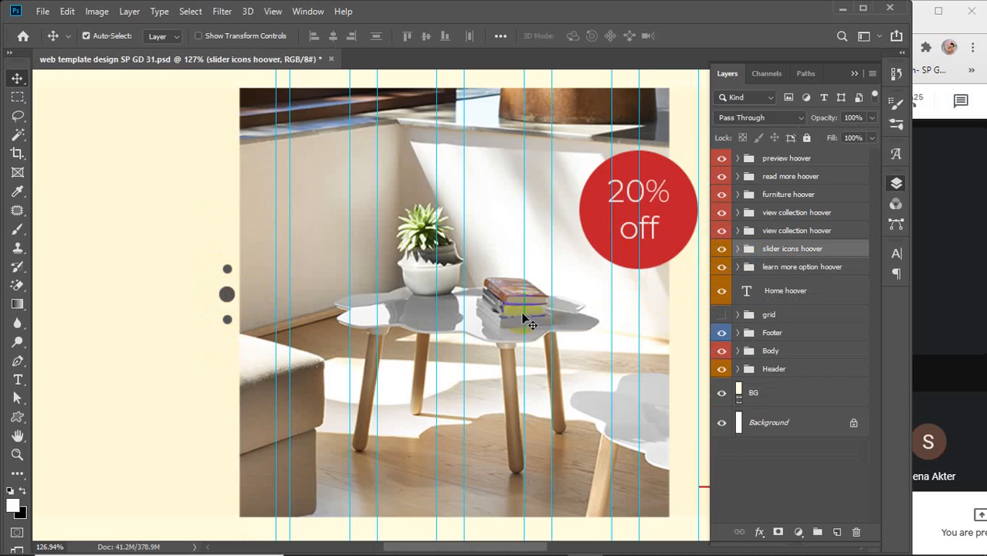
- Rename the lower view collection hoover group to "view collection 1 hoover" and the upper one to "view collection 2 hoover"
scroll(523, 316, "down", 4)
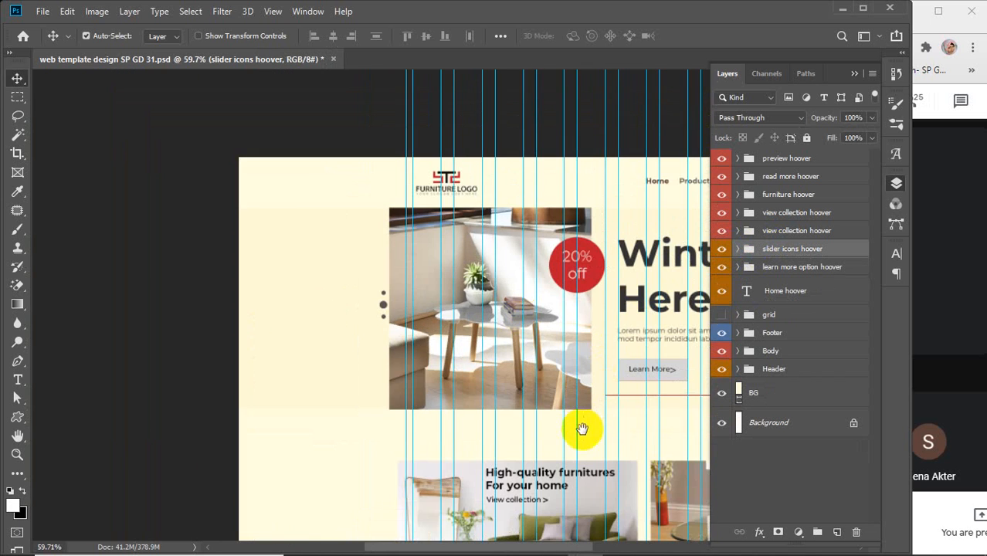
left_click_drag(582, 429, 461, 137)
left_click_drag(539, 397, 464, 414)
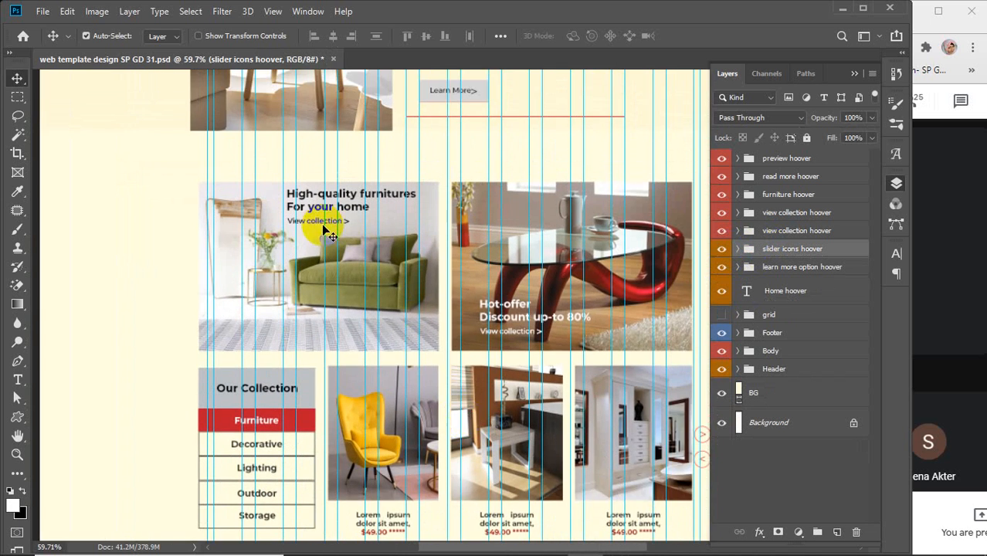
scroll(324, 230, "up", 7)
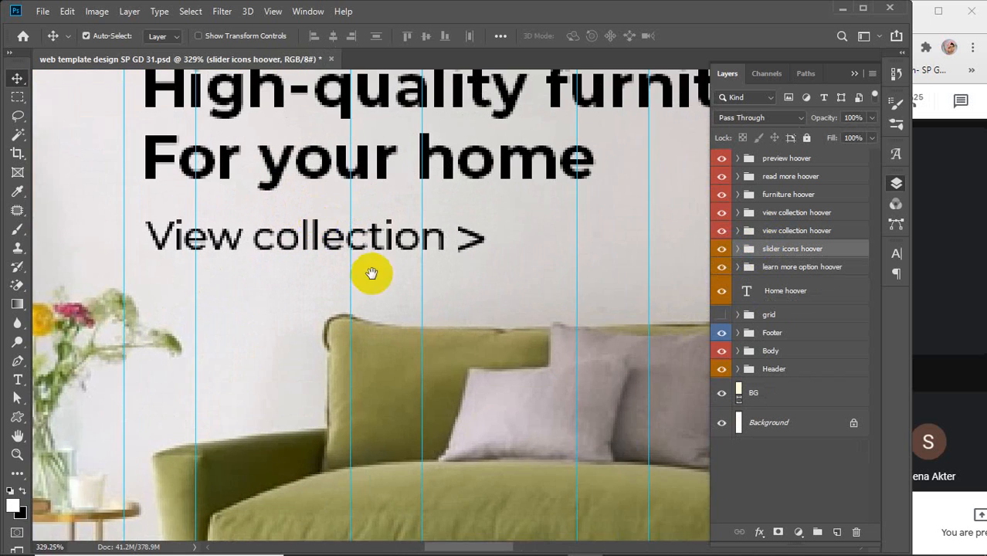
left_click_drag(372, 273, 503, 327)
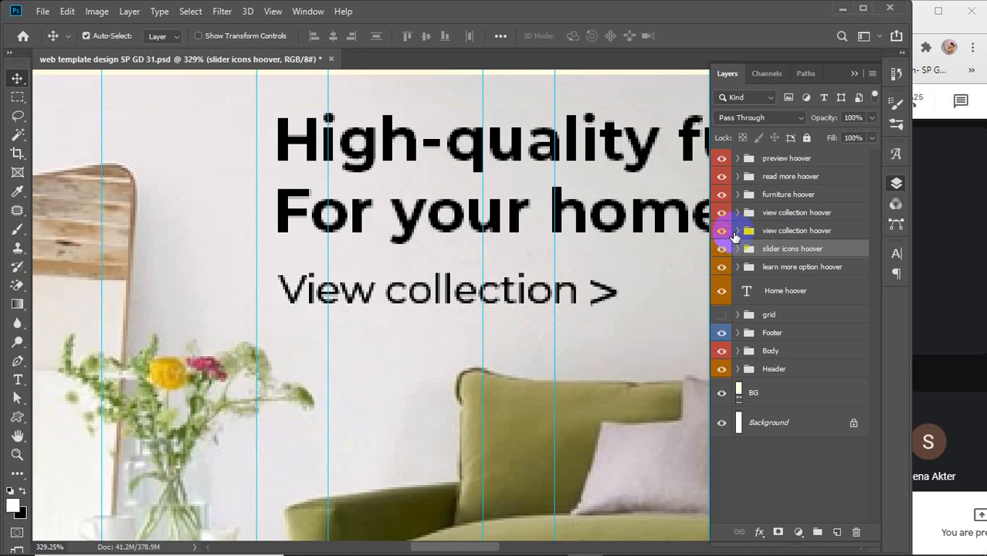
double_click(804, 231)
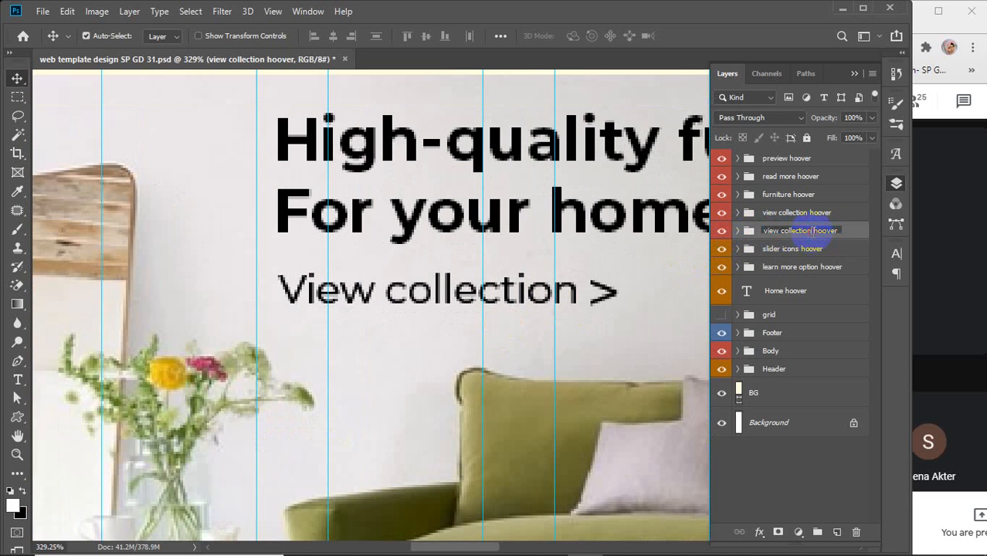
type("1")
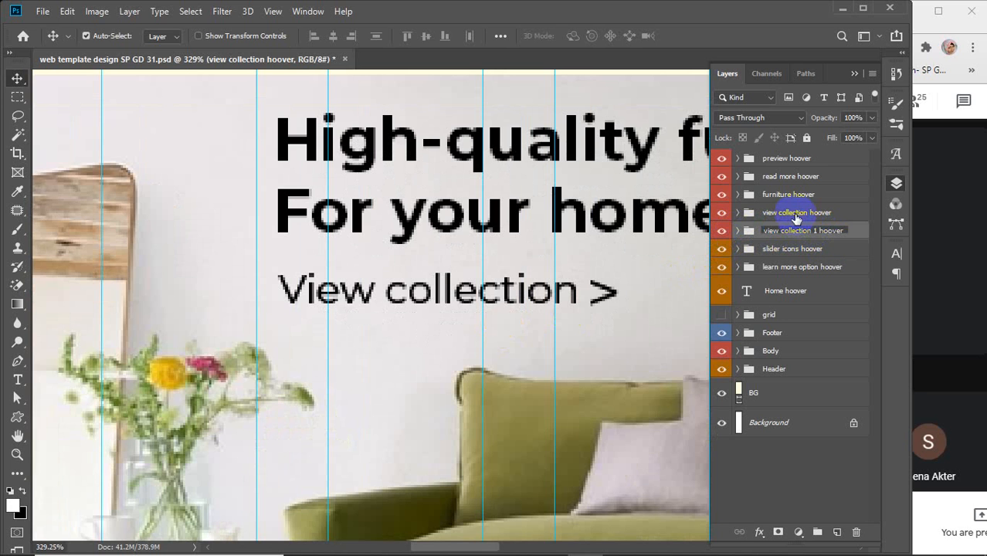
double_click(796, 214)
left_click(809, 213)
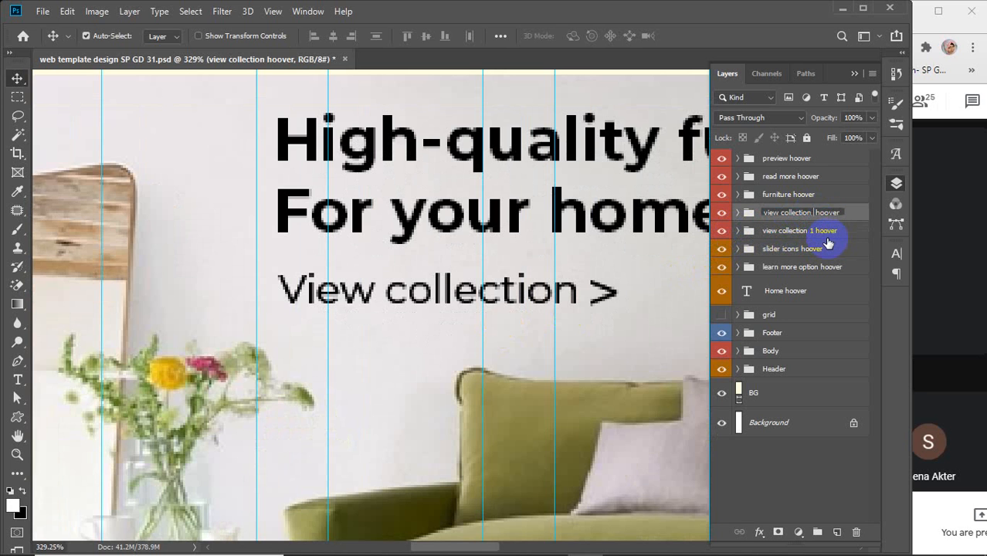
left_click(783, 235)
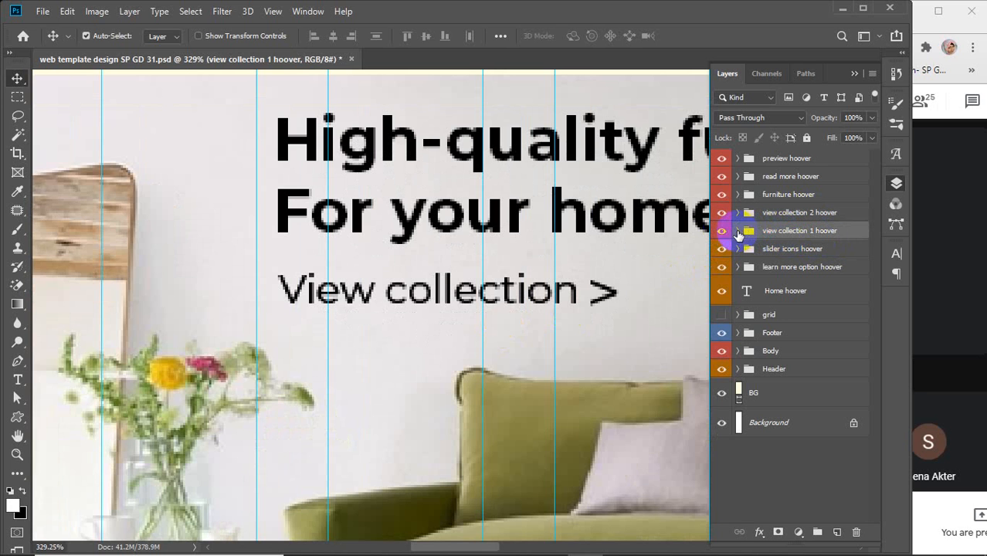
- Recolour the View collection text in the view collection 1 hoover group to dark red 6c0000
left_click(723, 232)
left_click(723, 232)
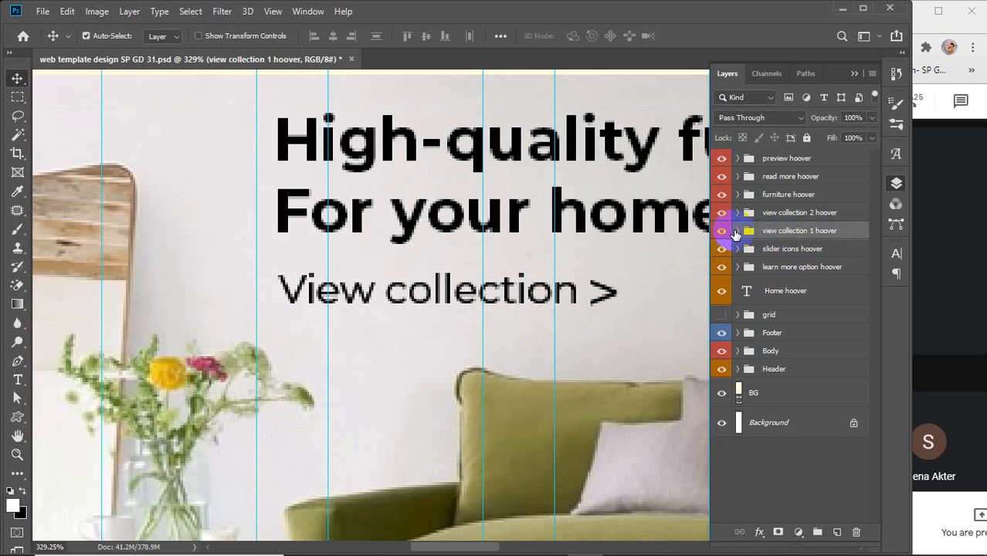
left_click(738, 231)
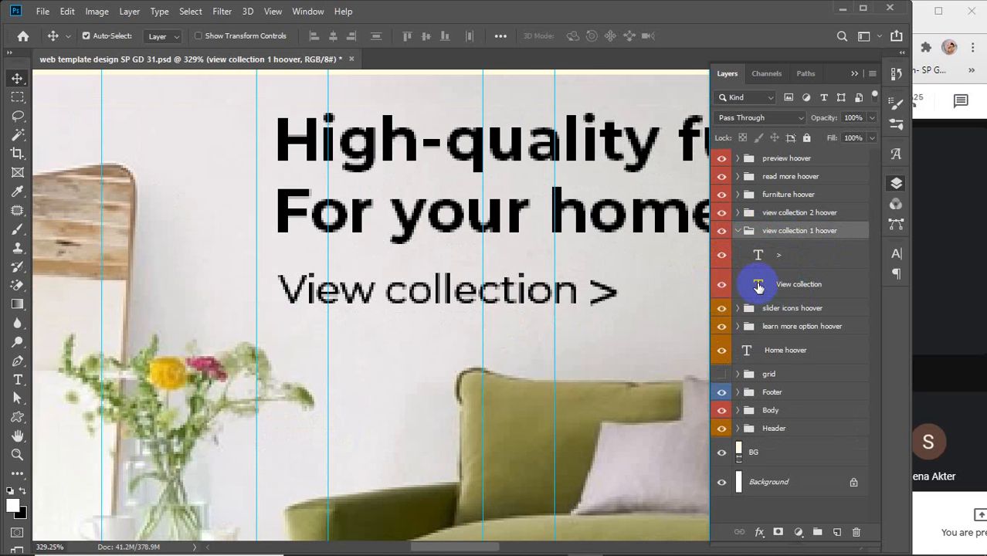
double_click(758, 285)
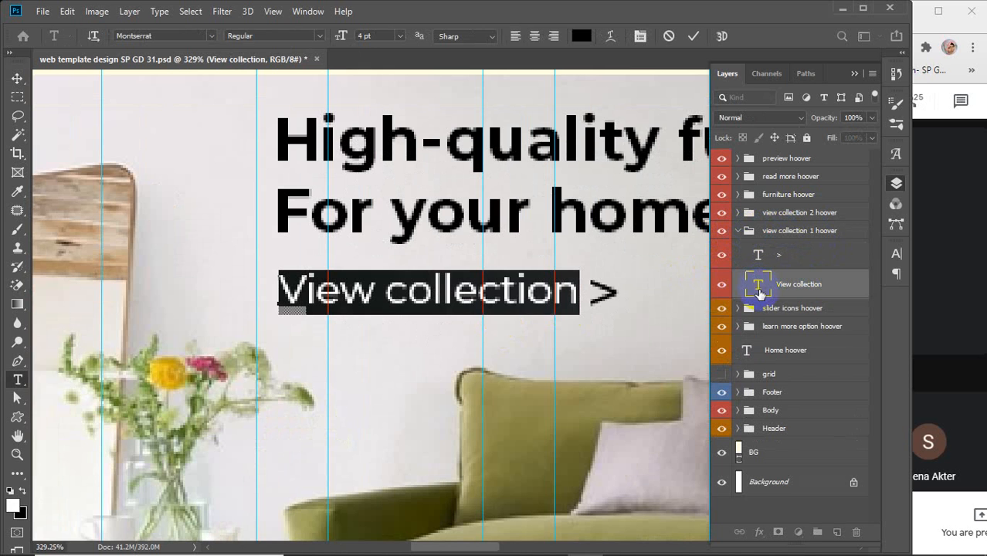
left_click(581, 36)
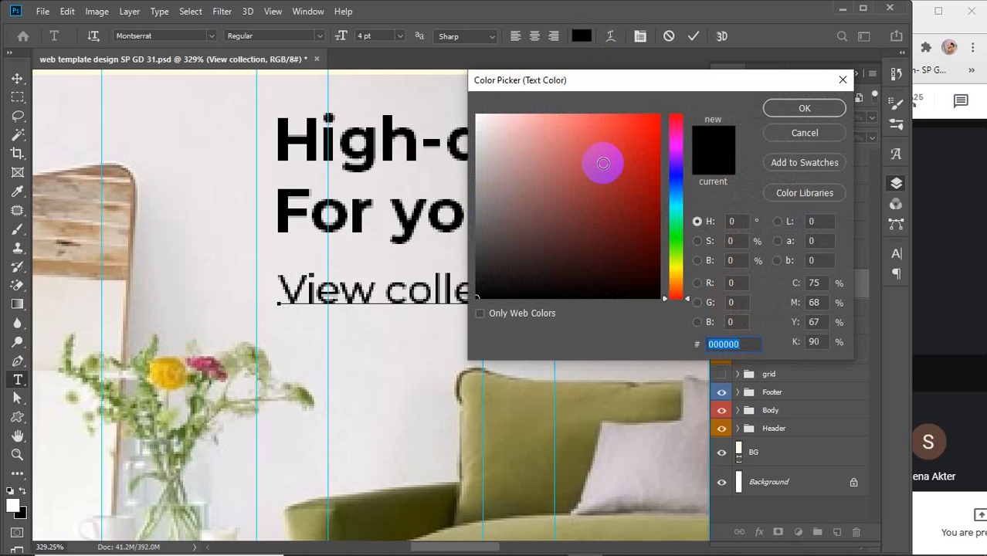
mouse_move(623, 176)
left_mouse_down()
mouse_move(654, 223)
mouse_move(670, 215)
left_mouse_up()
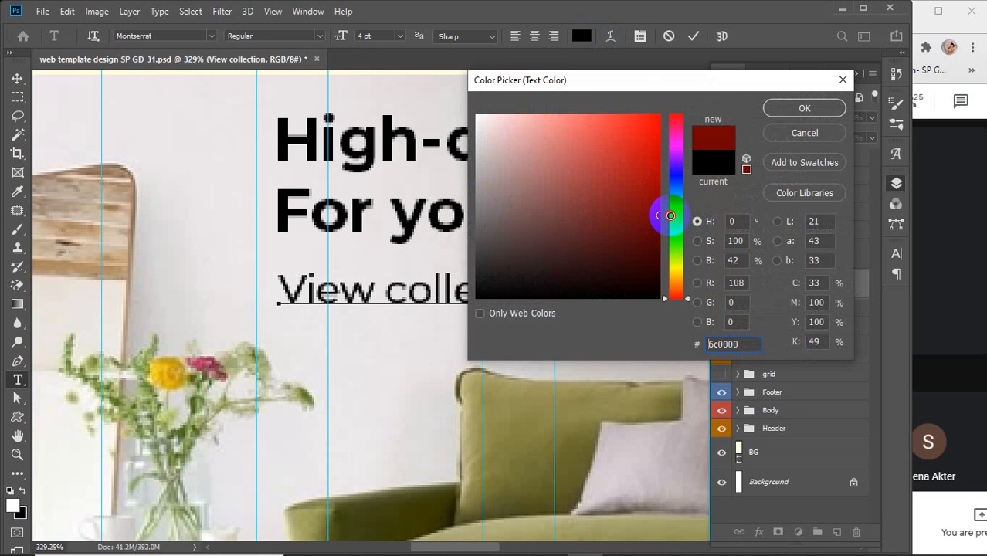
left_click(777, 107)
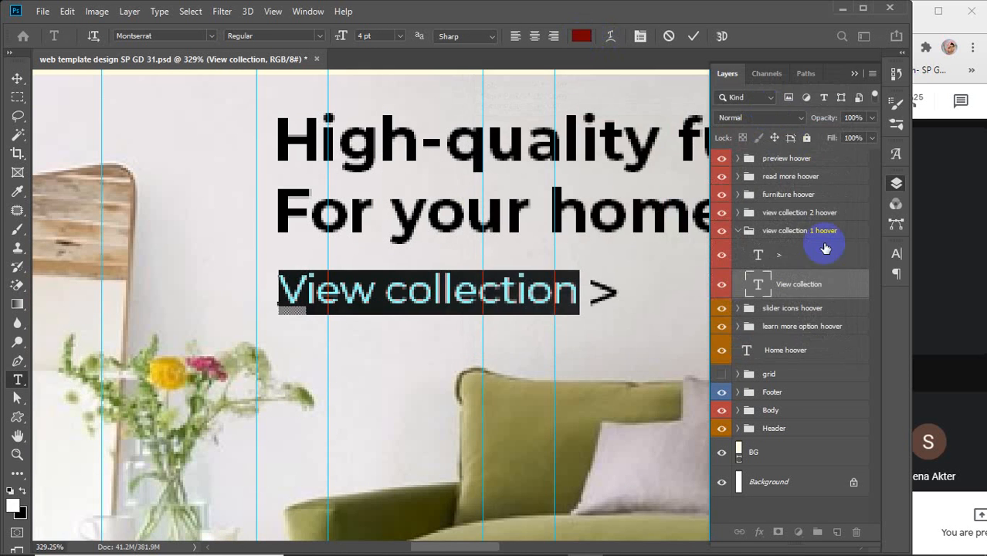
- Recolour the > arrow text in the view collection 1 hoover group to dark red 5e0000 and commit the text edit
double_click(760, 257)
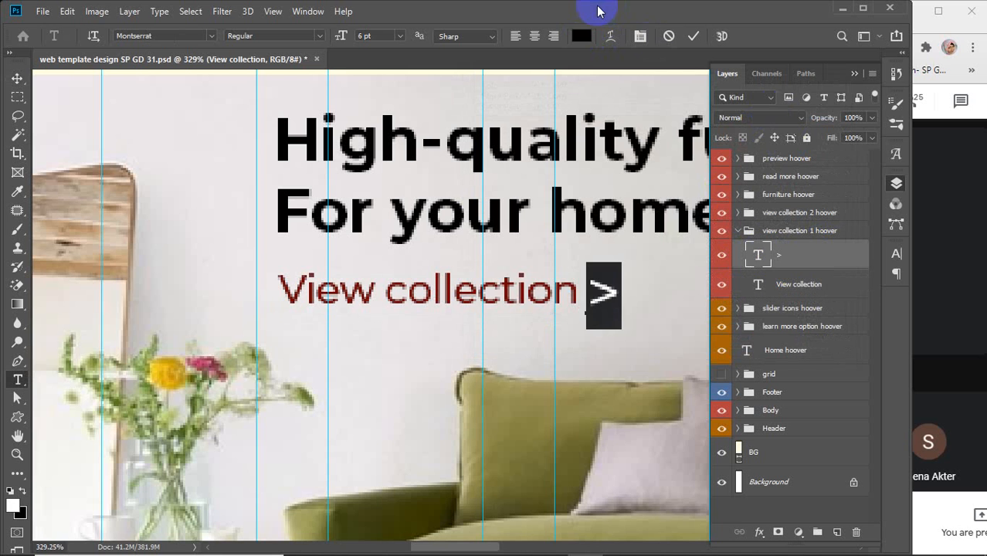
left_click(581, 35)
left_click_drag(649, 224, 658, 230)
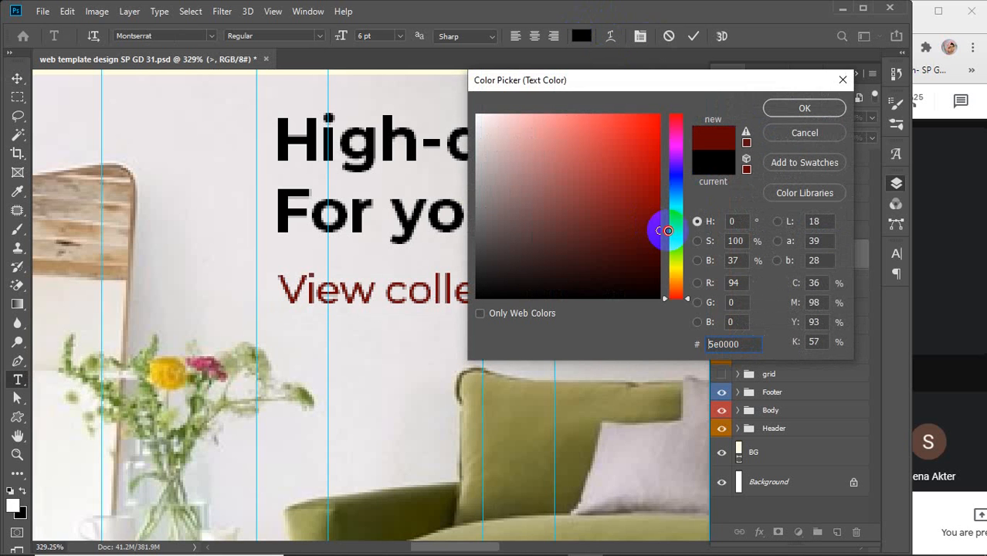
left_click(781, 110)
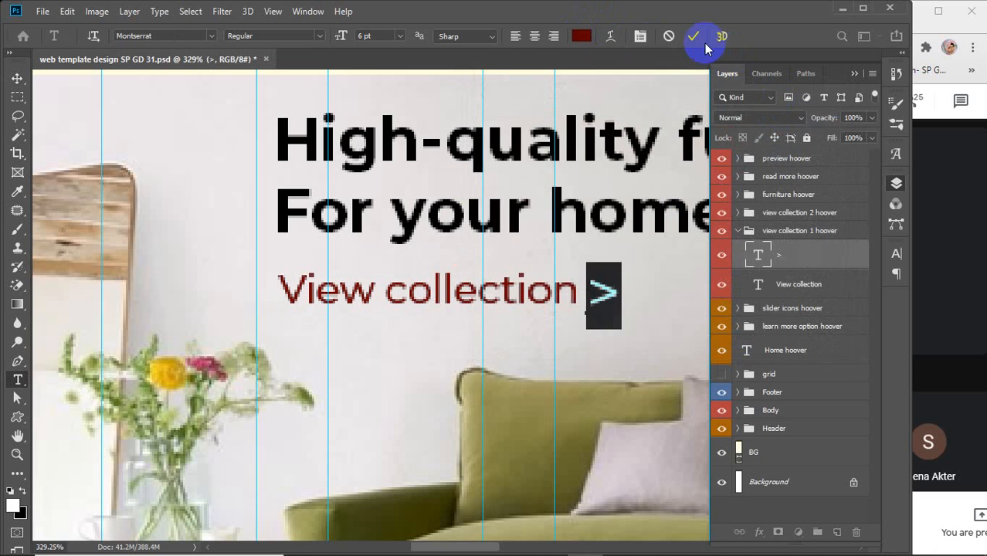
left_click(693, 36)
- Collapse the view collection 1 hoover group and toggle its visibility to compare the link's normal and hover states
left_click(738, 230)
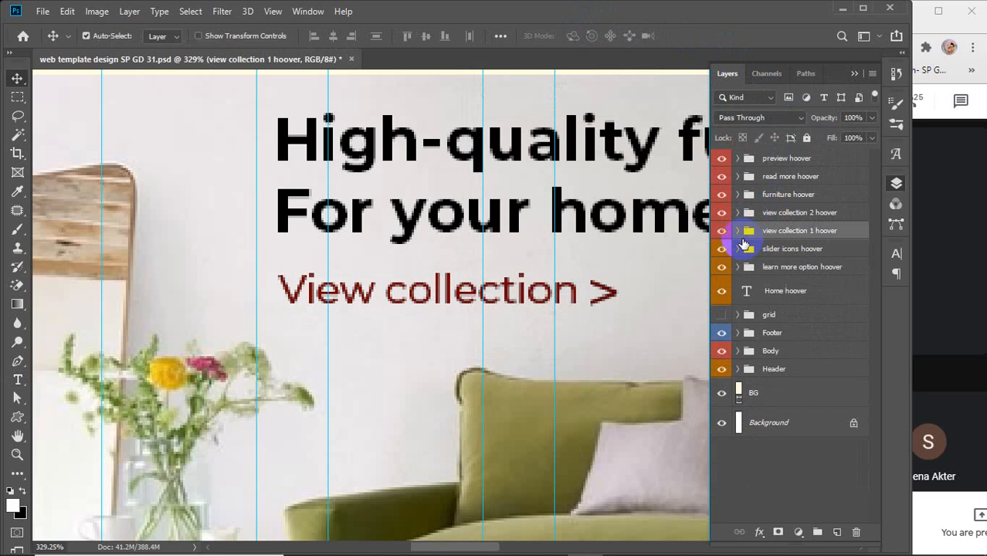
left_click(721, 315)
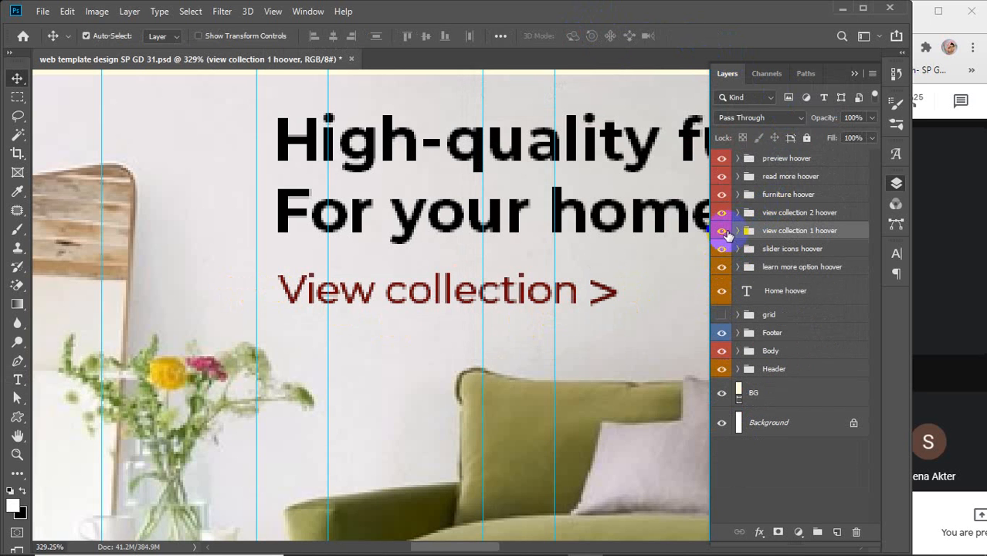
left_click(721, 230)
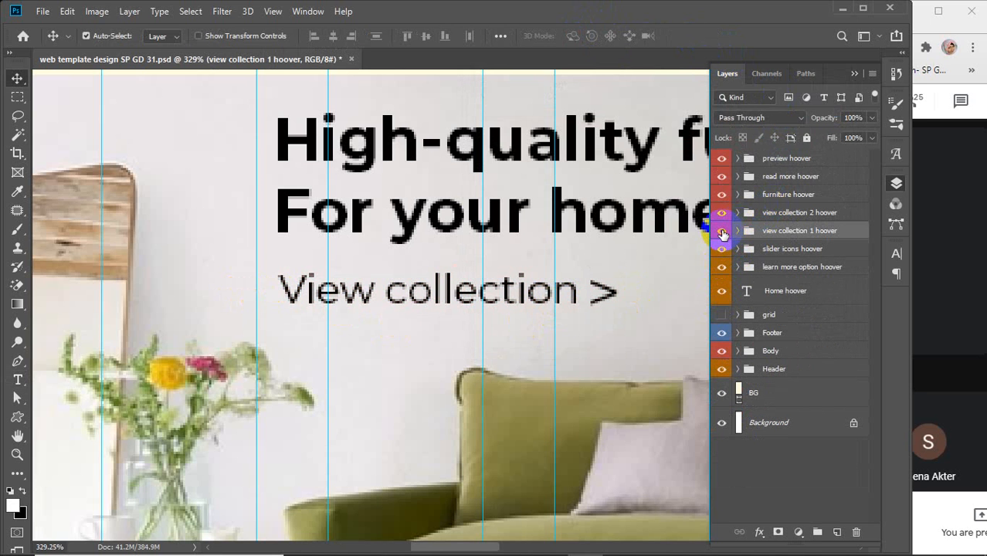
left_click(722, 230)
left_click(721, 230)
left_click(721, 230)
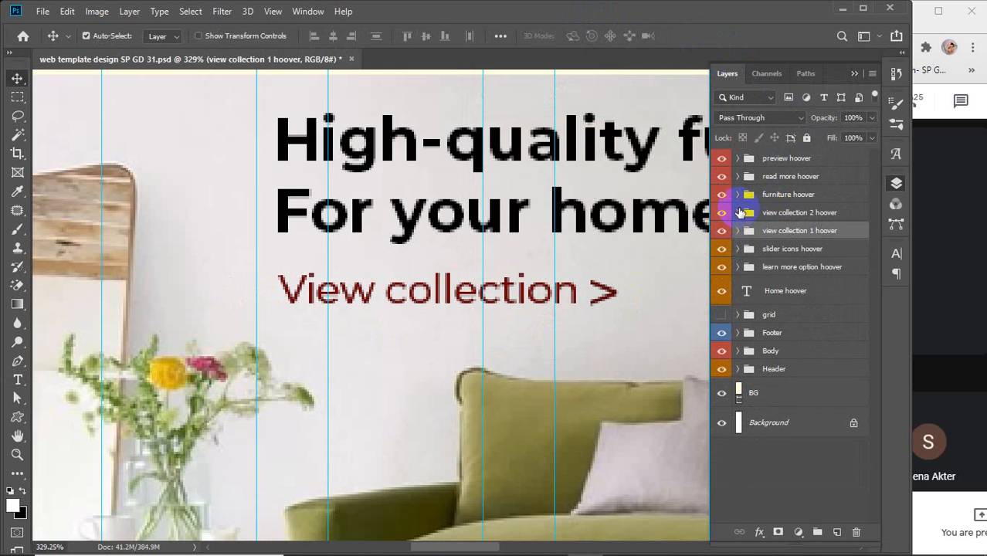
- Recolour the View collection text in the view collection 2 hoover group to dark red 6e0000, copying its hex code
scroll(572, 320, "down", 6)
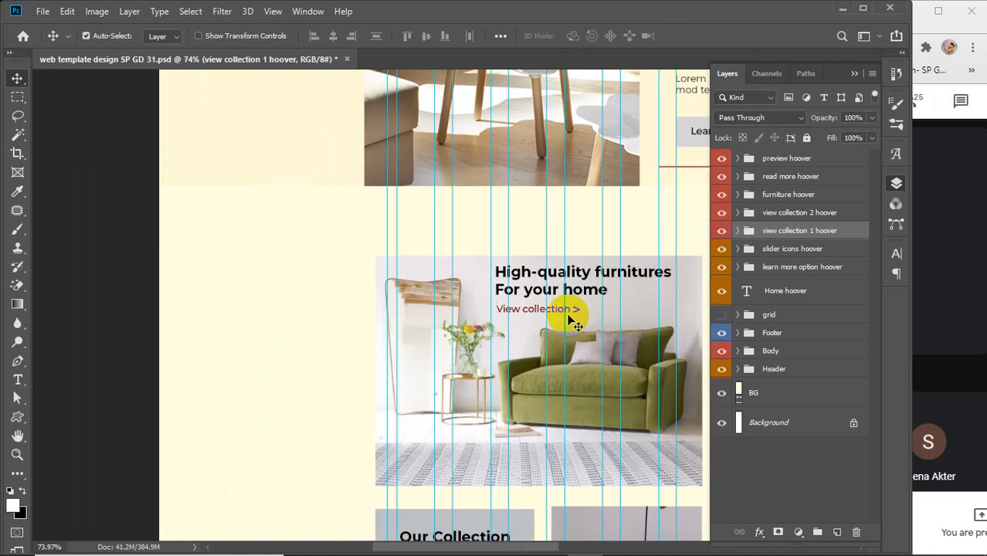
left_click_drag(635, 342, 276, 254)
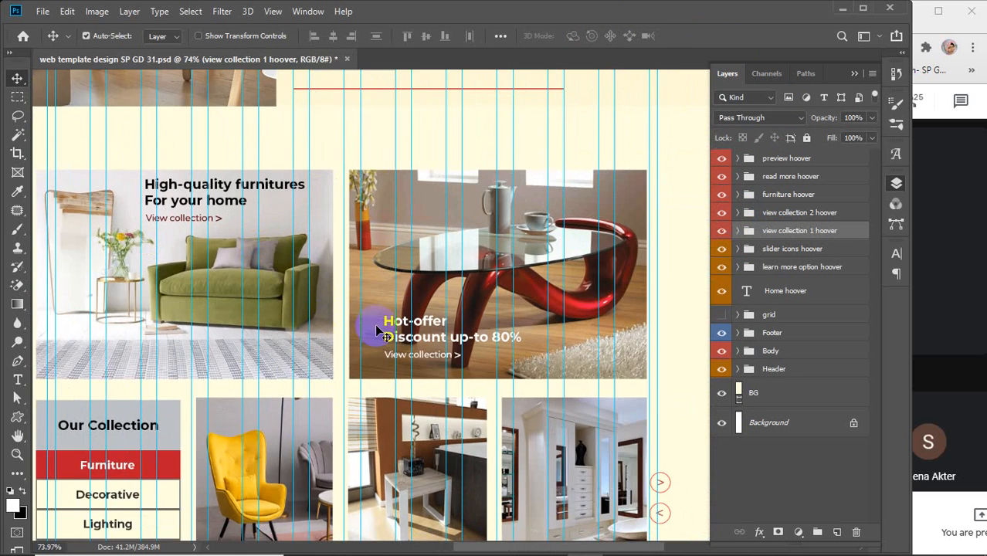
scroll(429, 372, "up", 1)
scroll(428, 373, "up", 5)
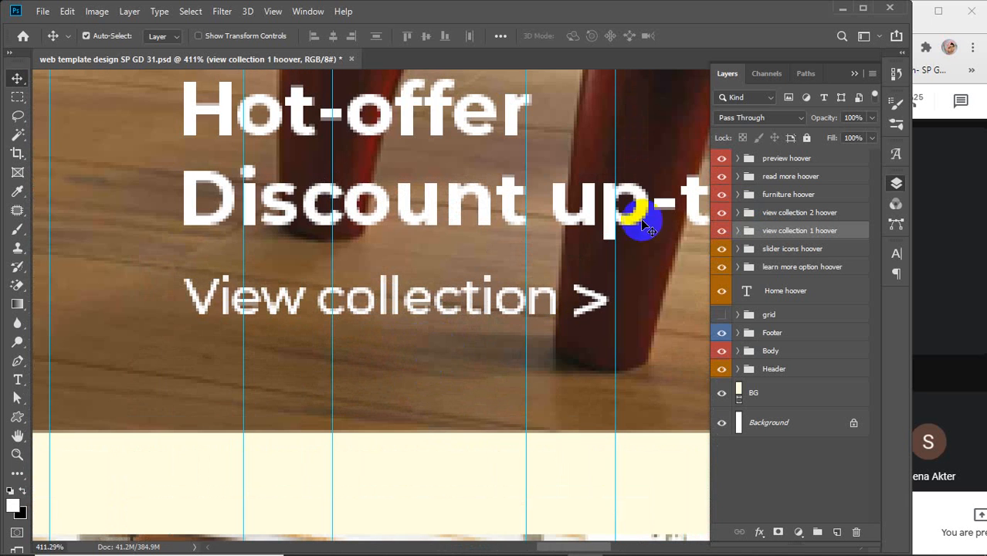
left_click(739, 213)
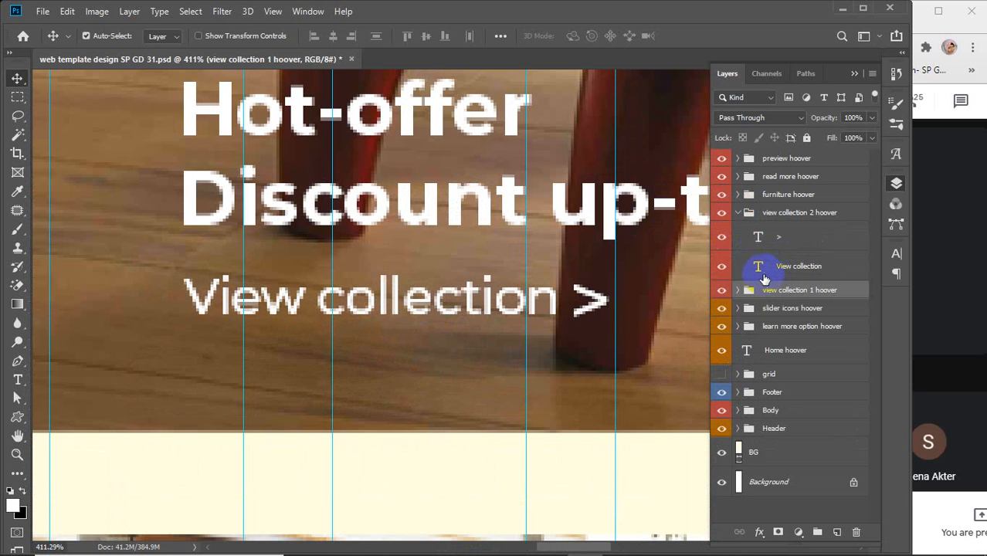
double_click(760, 272)
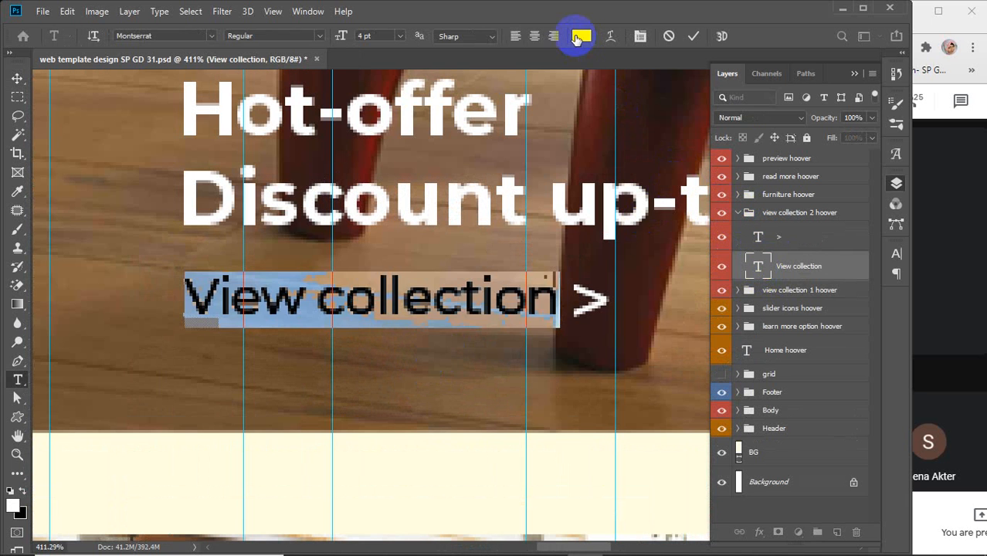
left_click(581, 35)
left_click_drag(590, 218, 667, 220)
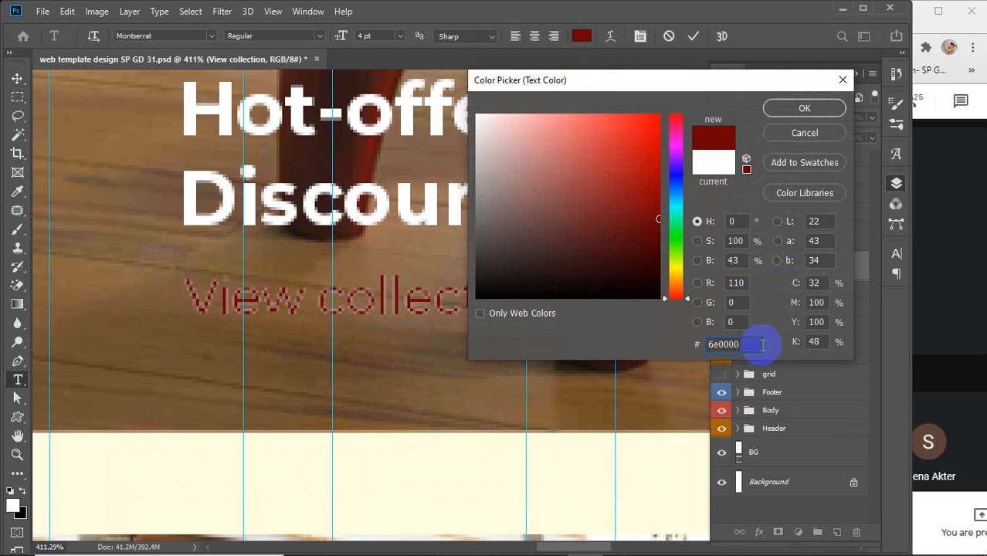
left_click_drag(756, 344, 665, 346)
key("ctrl+c")
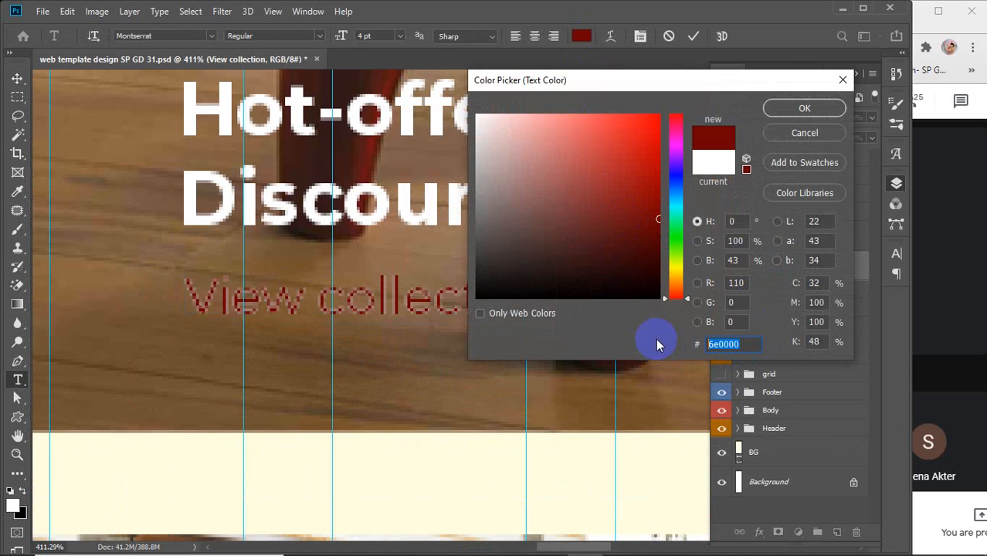
left_click(788, 109)
- Apply the copied colour 6e0000 to the > arrow text in the view collection 2 hoover group
double_click(759, 239)
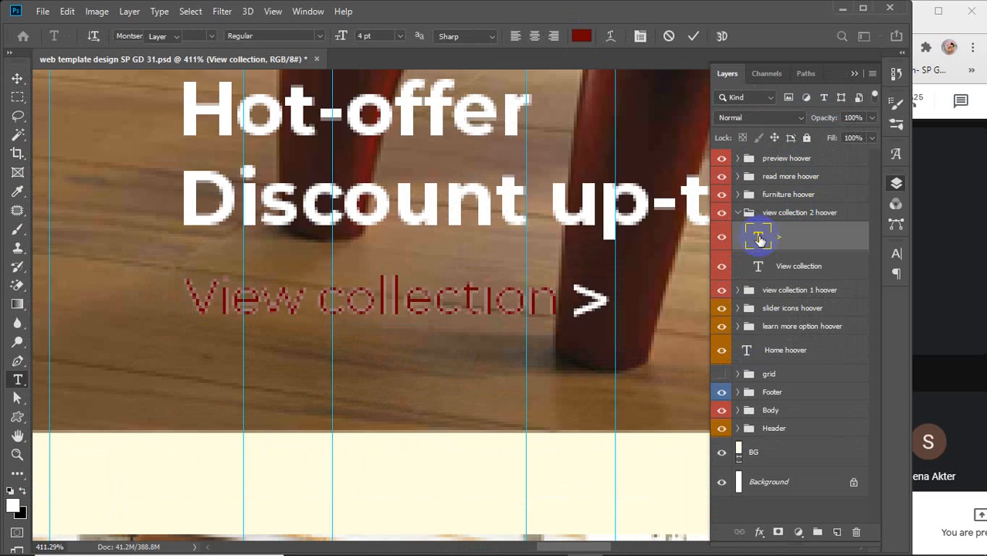
left_click(582, 36)
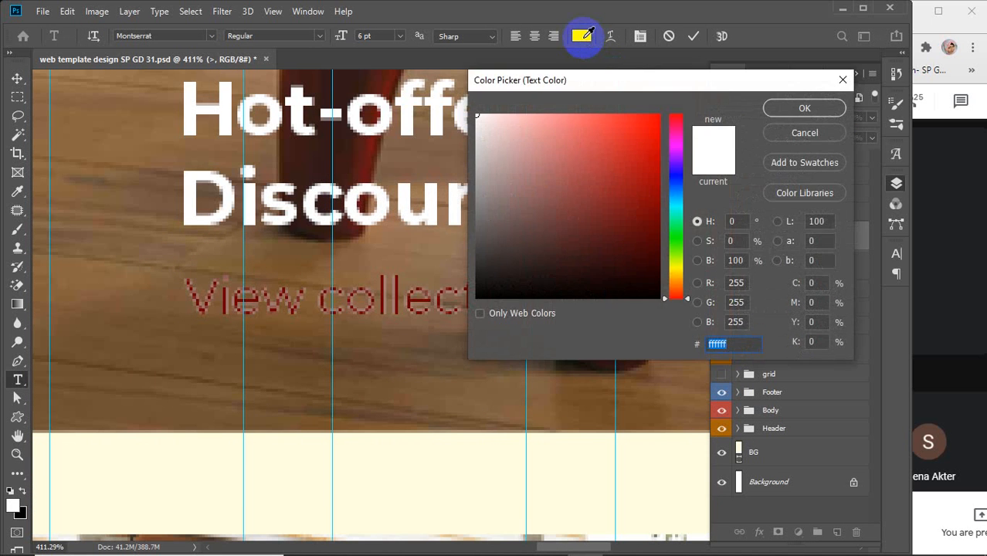
key("ctrl+v")
key("Return")
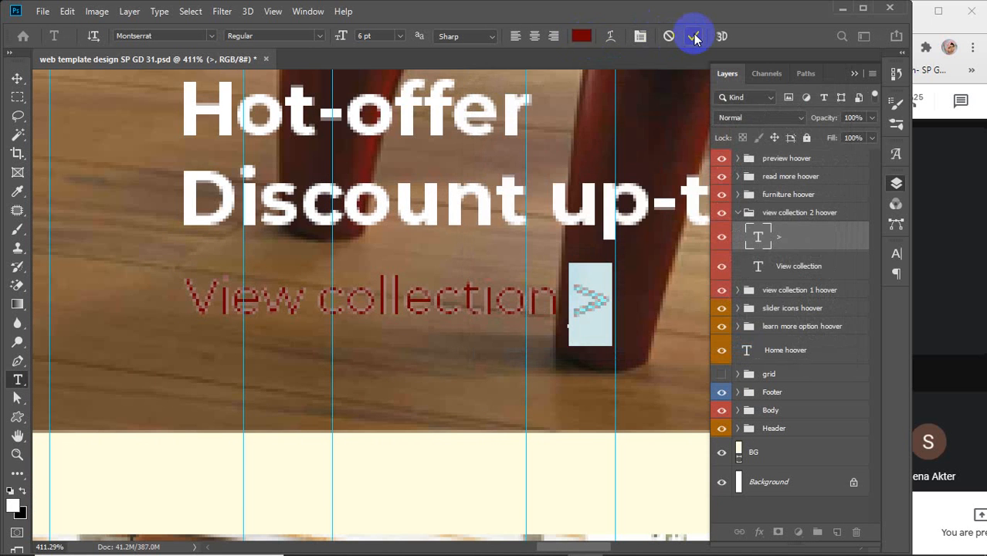
- Commit the > arrow text edit and collapse the view collection 2 hoover group to review the link
left_click(693, 36)
key("v")
scroll(476, 272, "down", 6)
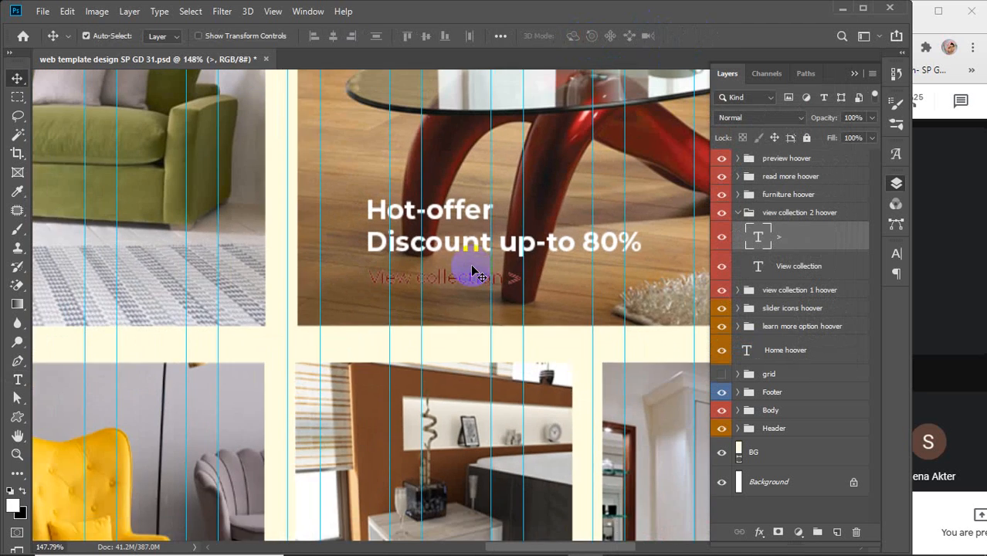
scroll(477, 272, "down", 2)
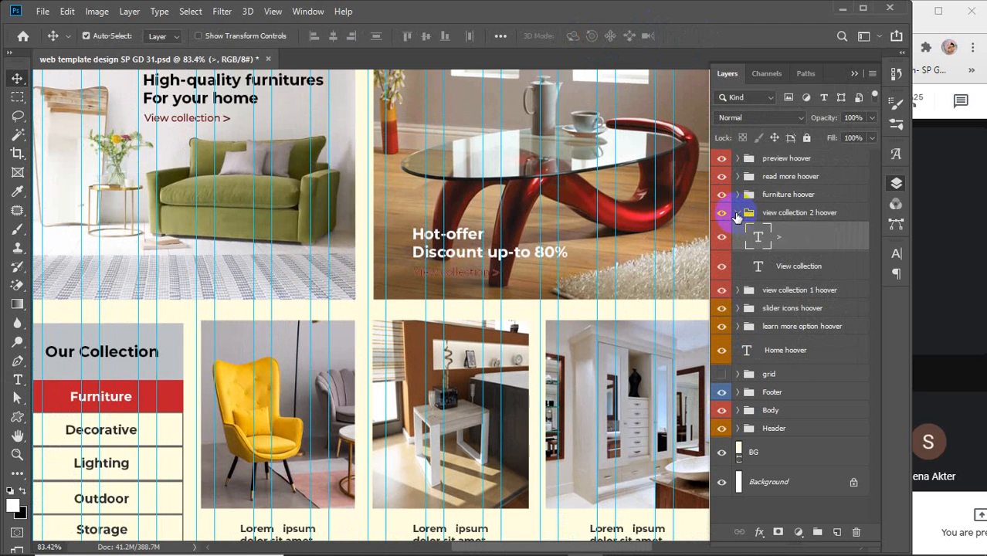
left_click(737, 213)
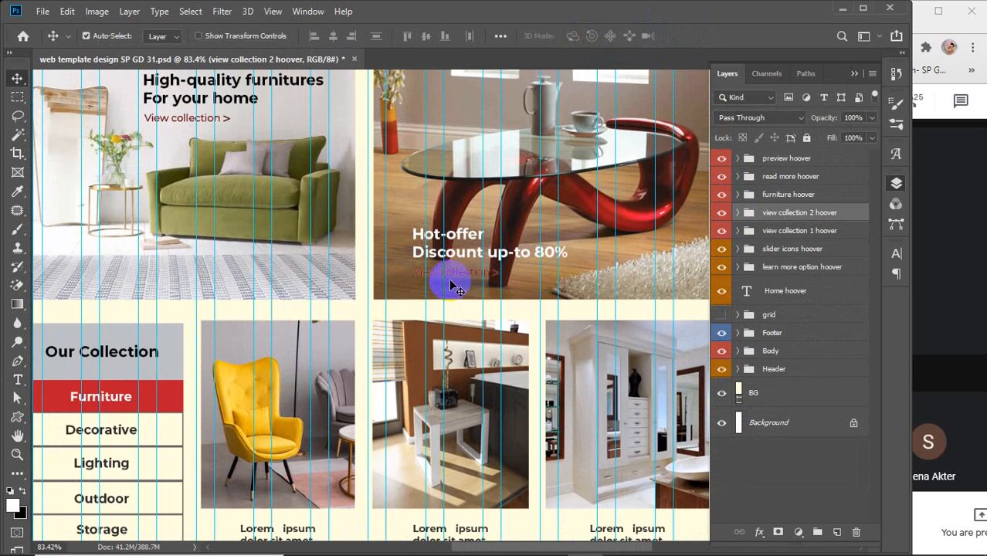
- Recolour the View collection text in the view collection 2 hoover group to bright yellow eaff00
scroll(455, 280, "up", 8)
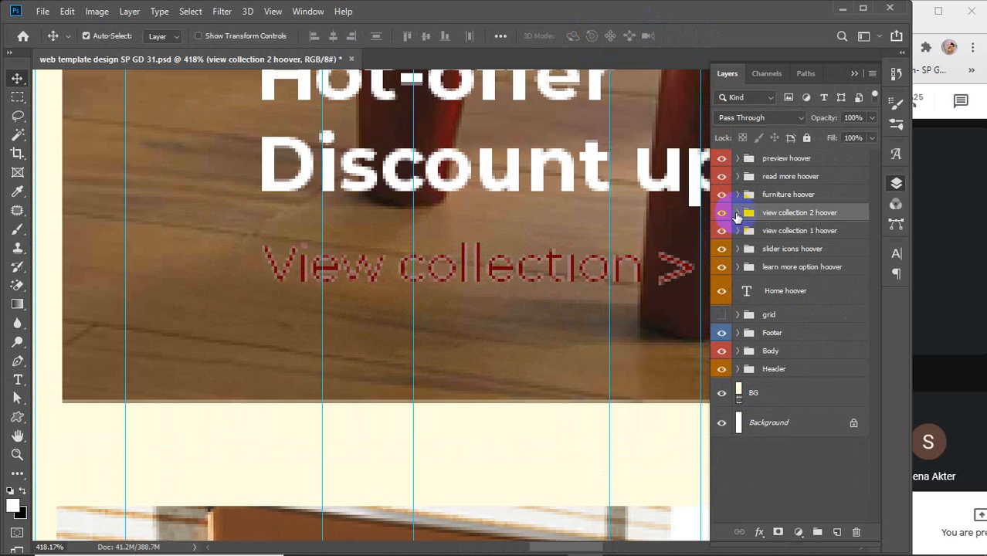
left_click(737, 214)
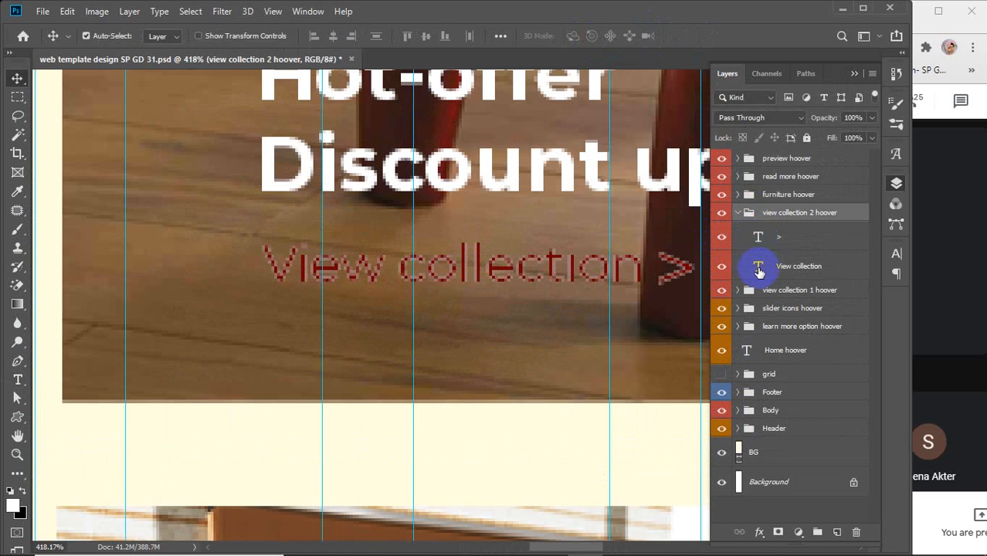
double_click(758, 267)
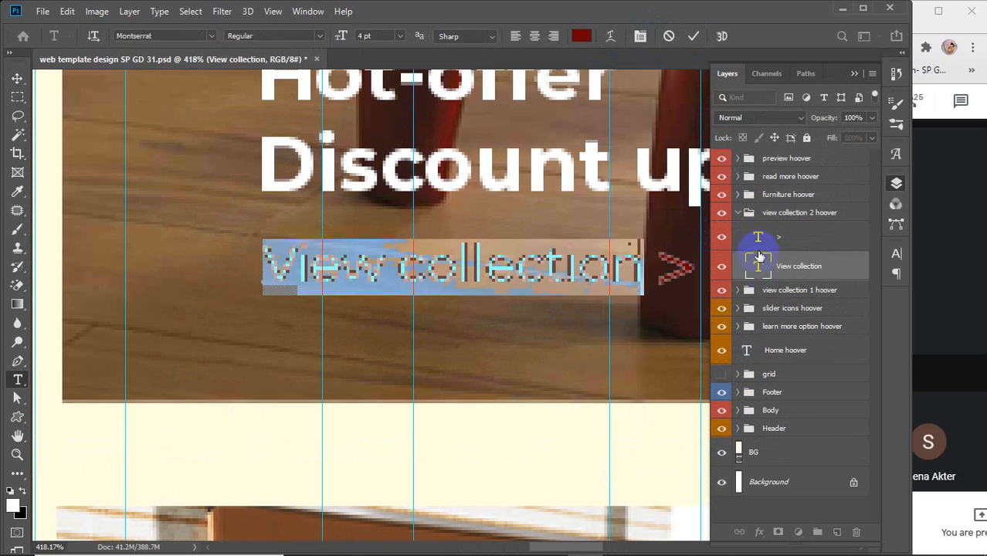
left_click(581, 36)
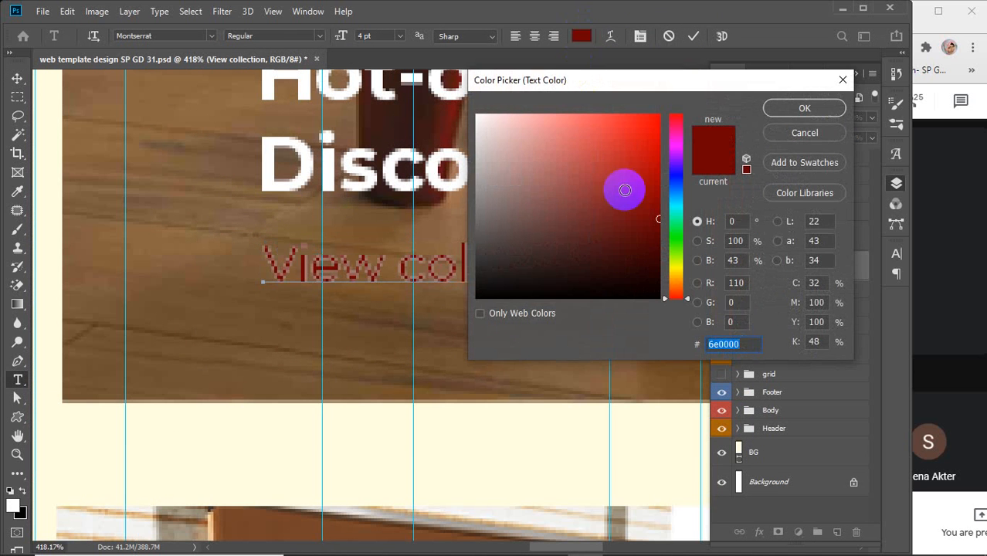
left_click(676, 266)
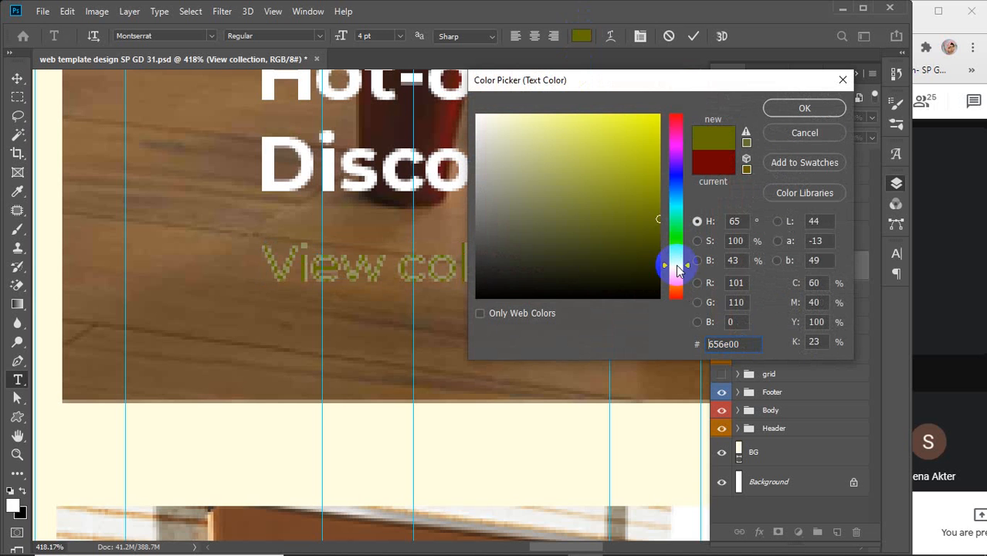
left_click_drag(639, 176, 666, 100)
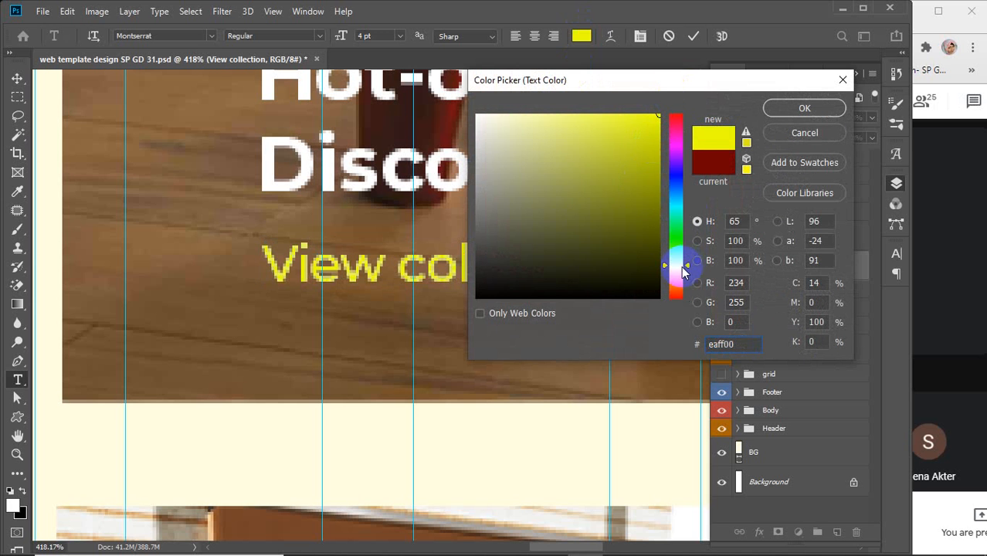
left_click(789, 112)
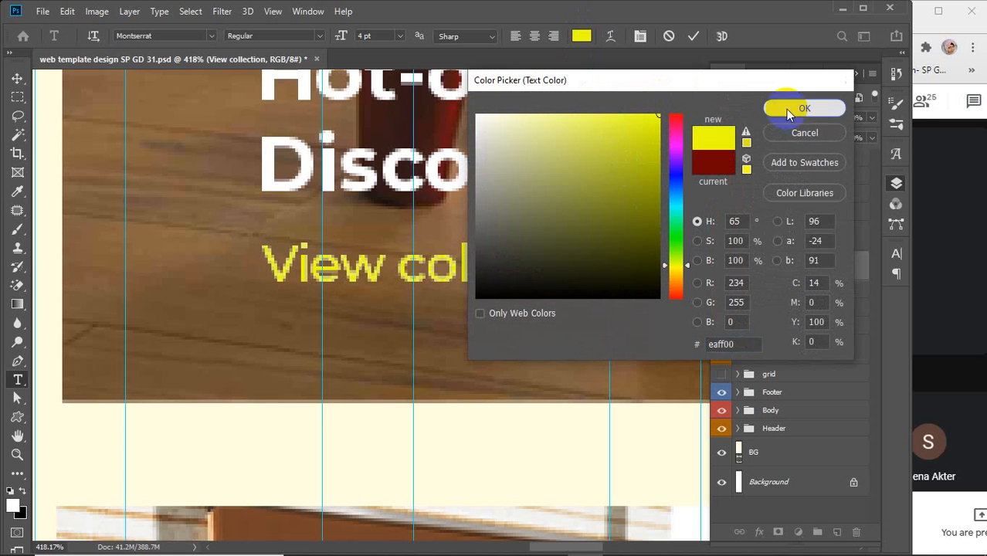
- Set the yellow View collection text's font style to SemiBold and commit the text edit
left_click(315, 36)
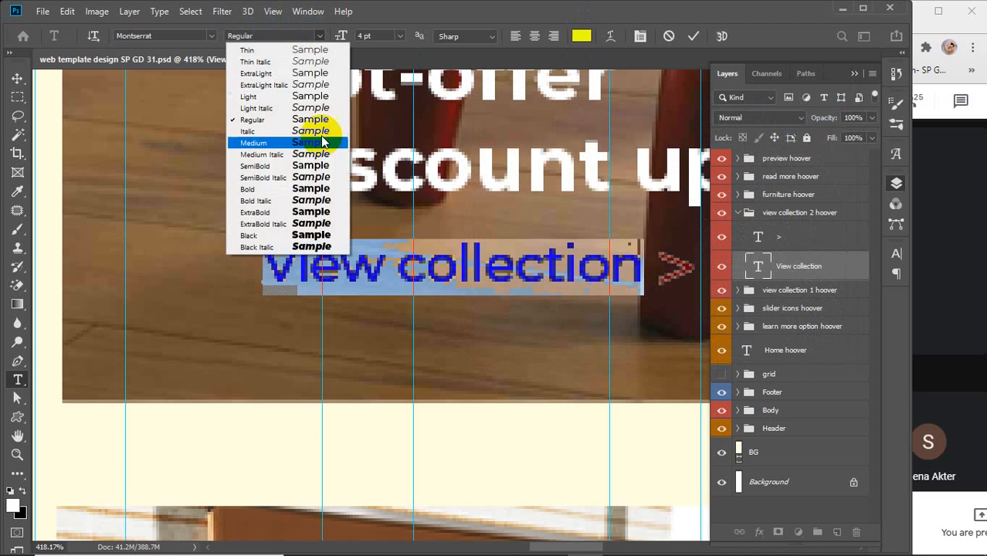
left_click(263, 191)
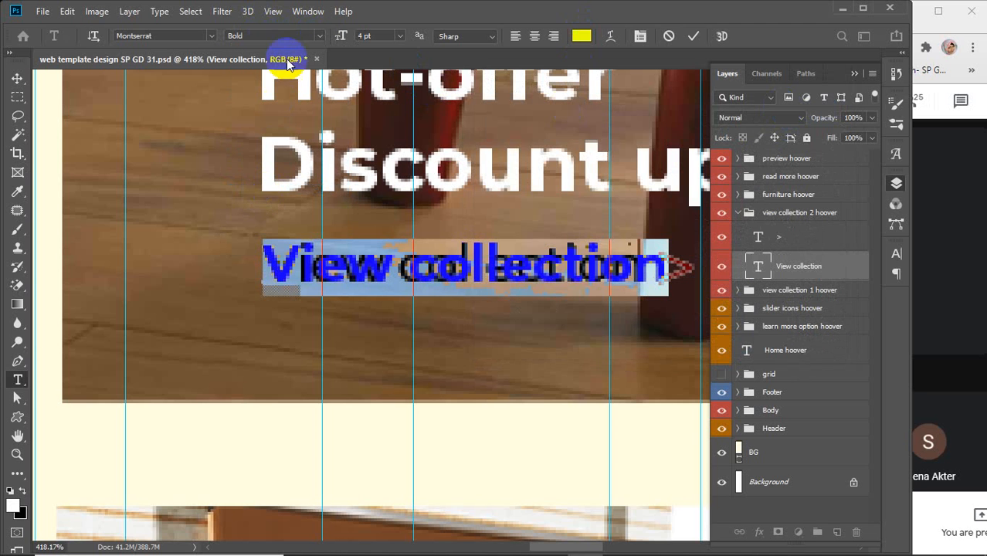
left_click(316, 36)
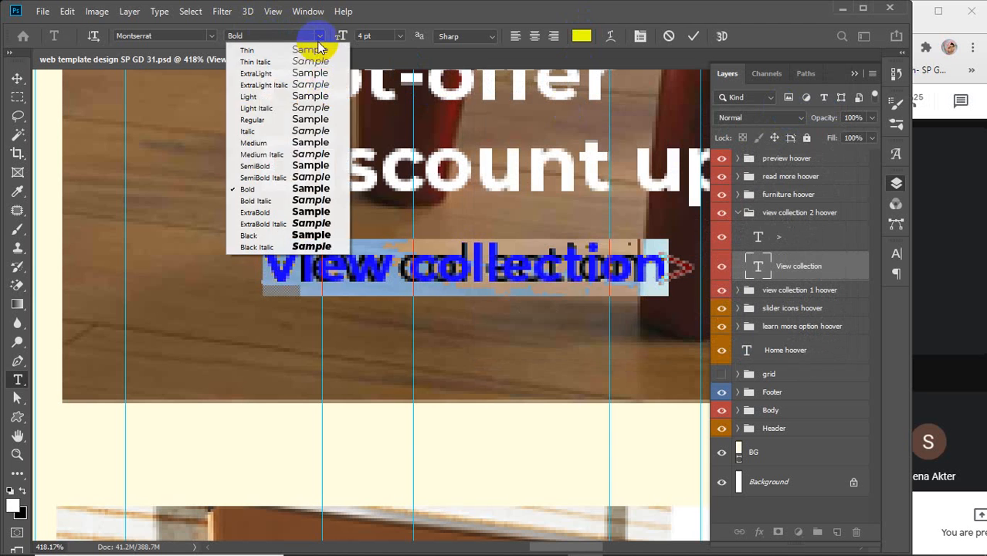
left_click(259, 166)
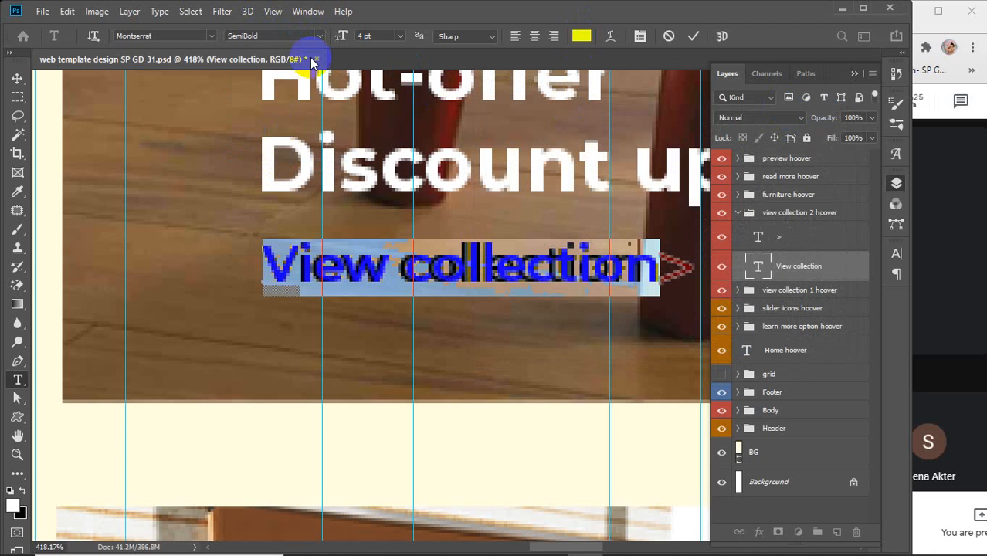
left_click(695, 37)
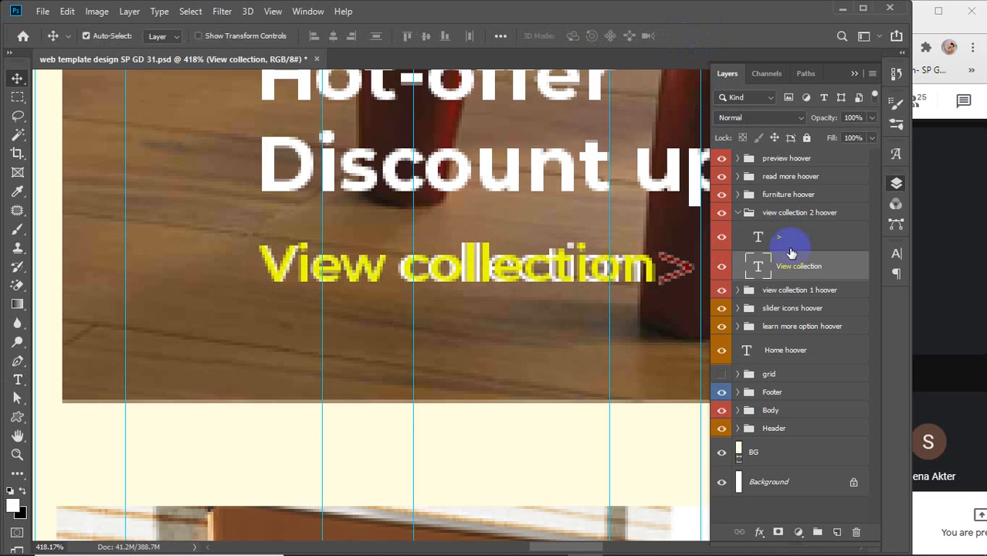
- Reduce the yellow View collection text's size to 3.9 pt so it clears the > arrow, and commit the edit
double_click(761, 267)
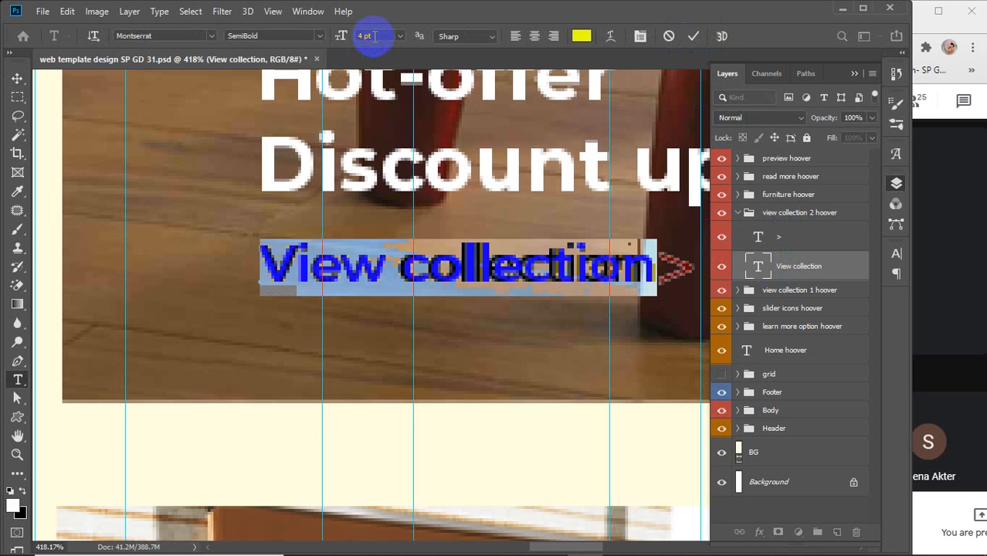
left_click(371, 37)
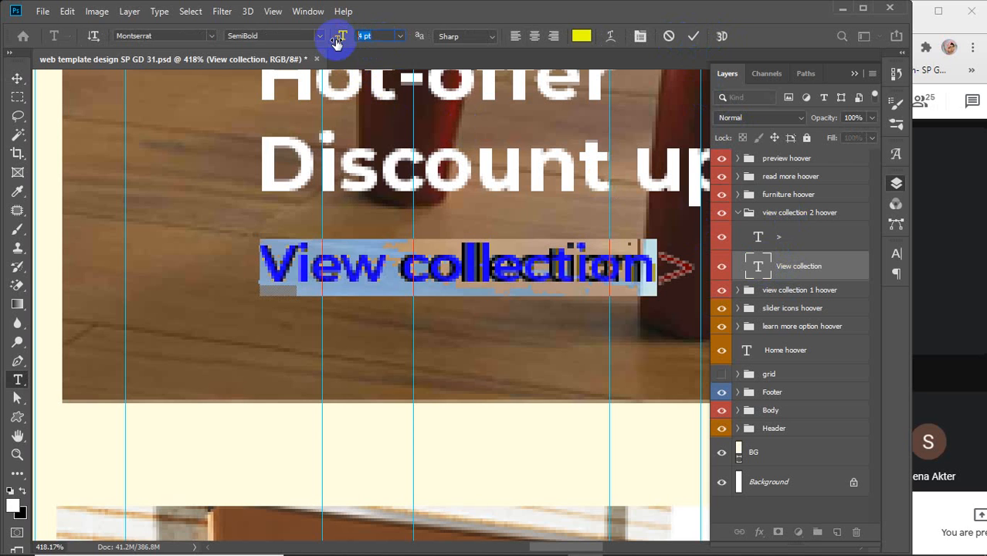
key("Return")
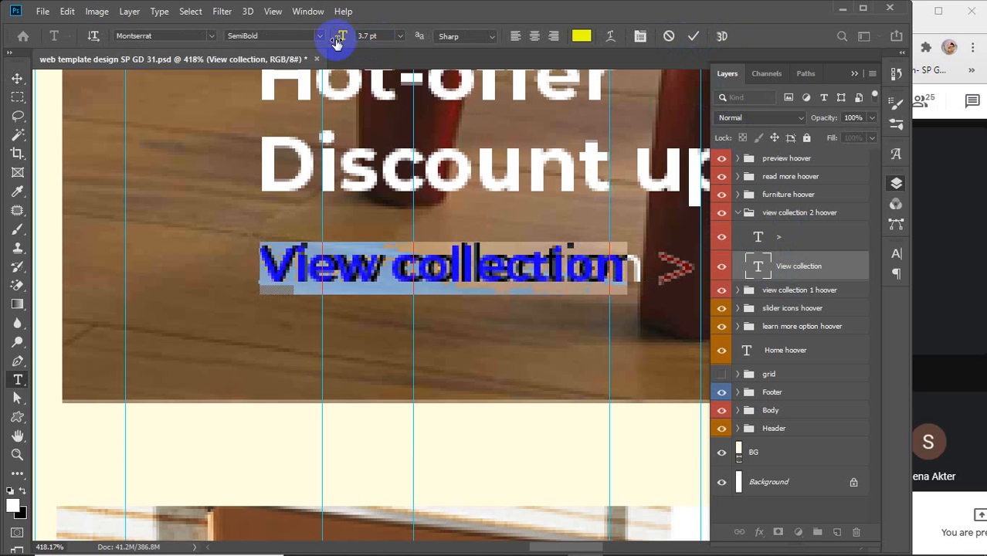
left_click(364, 35)
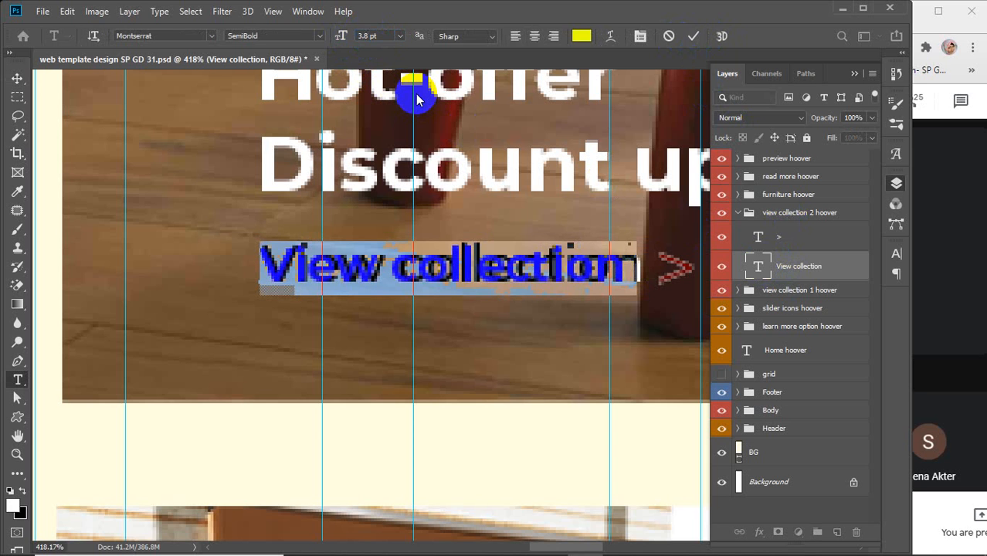
key("Return")
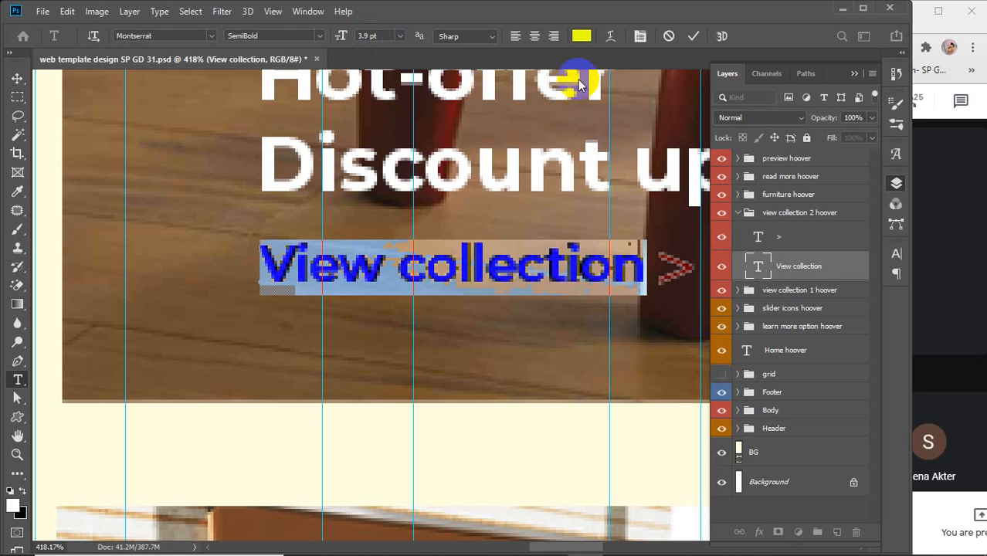
left_click(694, 37)
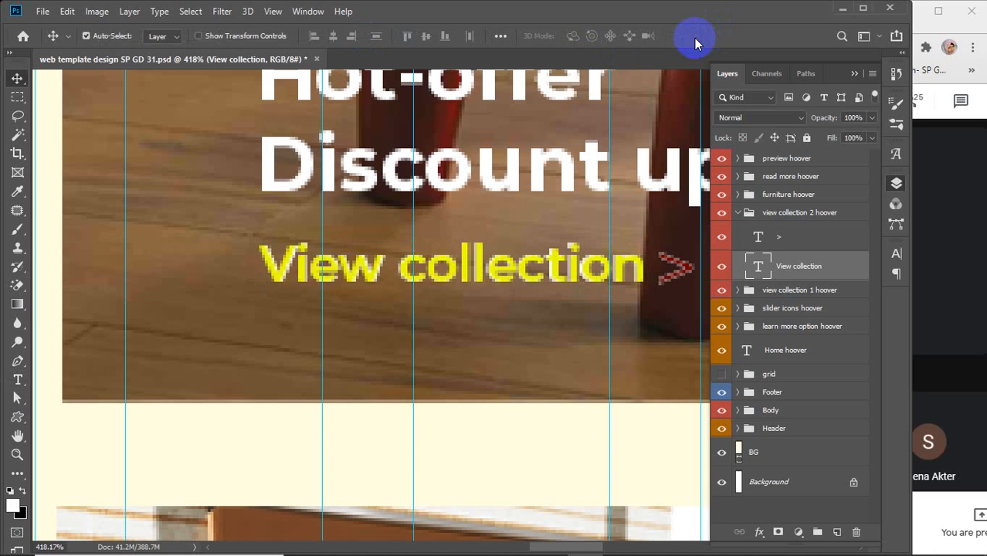
- Recolour the > arrow text in the view collection 2 hoover group to bright yellow and commit the text edit
double_click(757, 238)
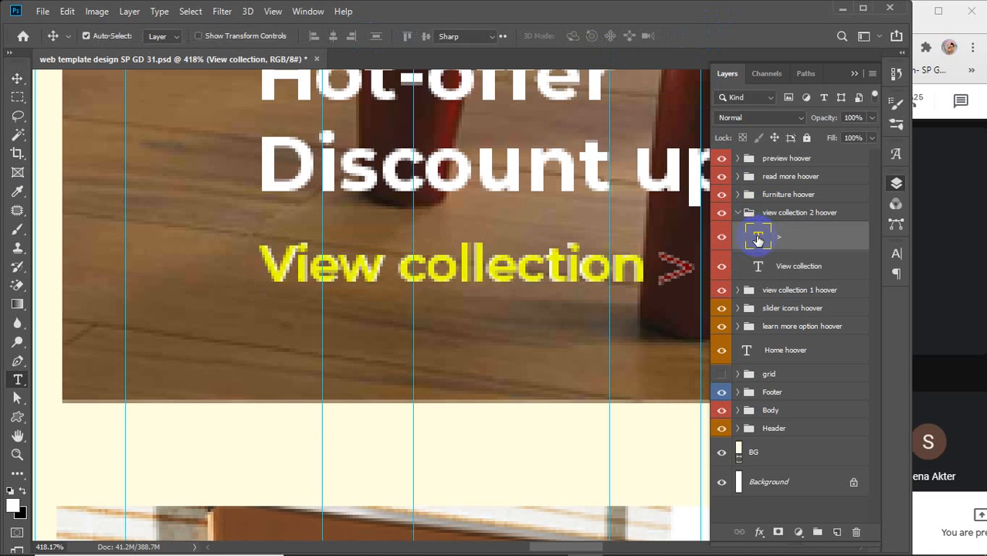
left_click(583, 39)
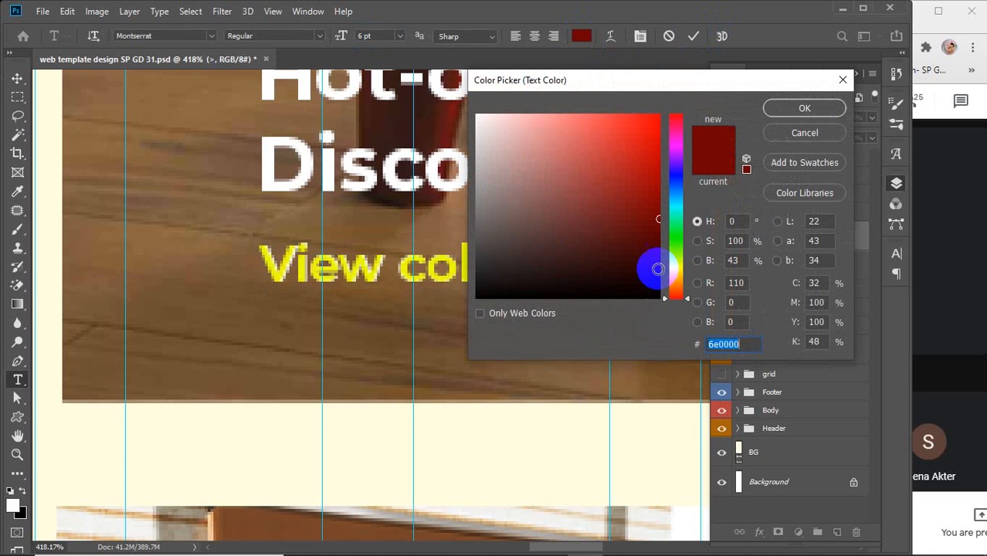
left_click(672, 268)
left_click(667, 106)
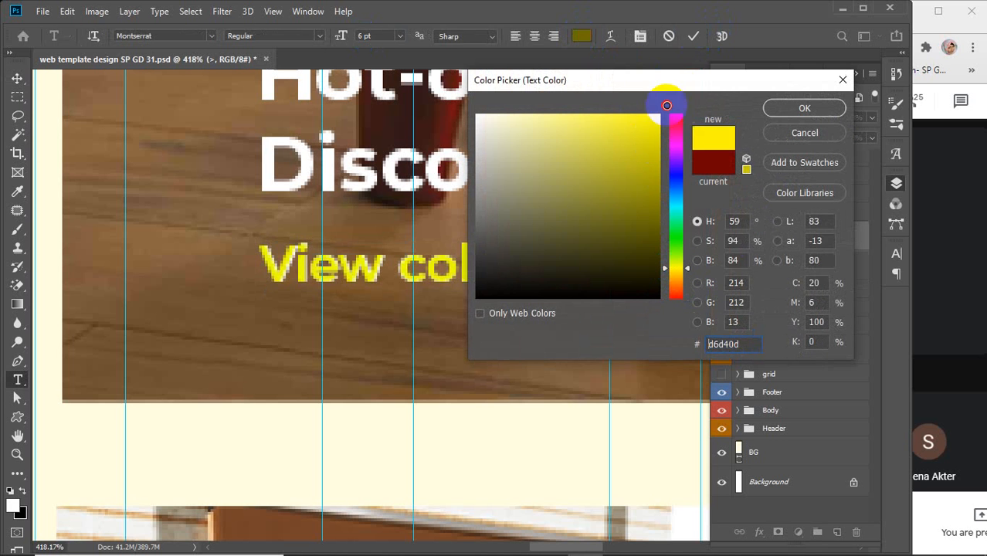
left_click(797, 106)
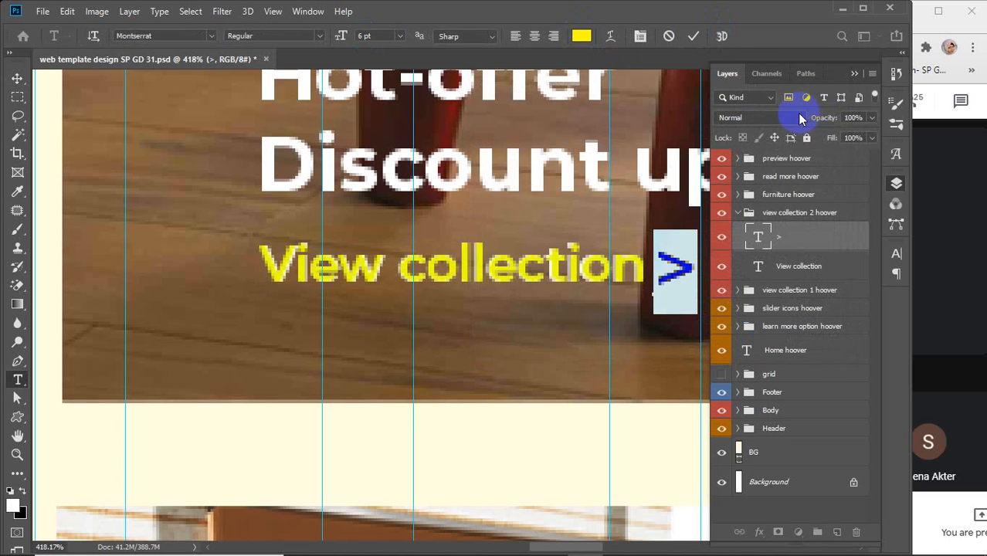
left_click(693, 36)
key("v")
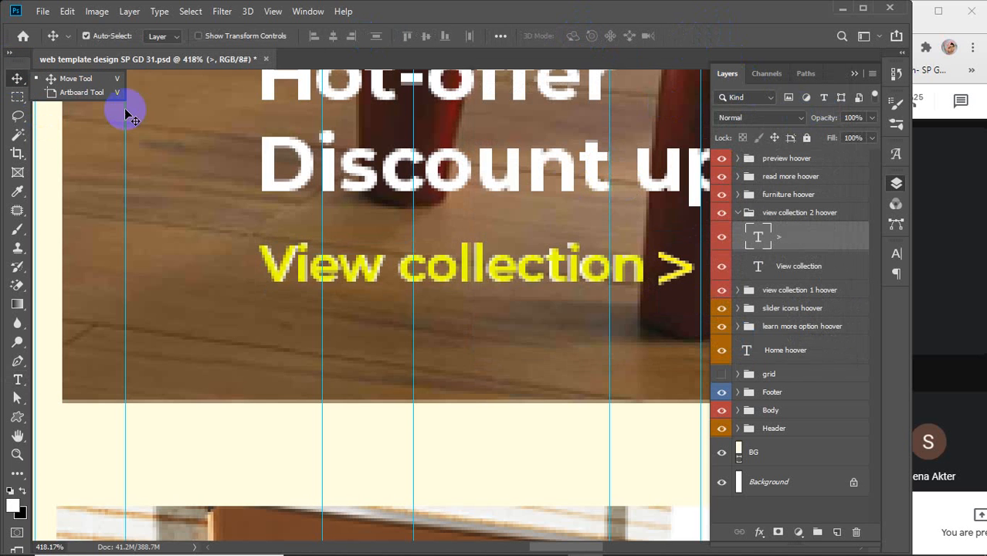
- Collapse the view collection 2 hoover group and toggle its visibility to compare the link's normal and hover states
left_click(738, 212)
scroll(569, 294, "down", 10)
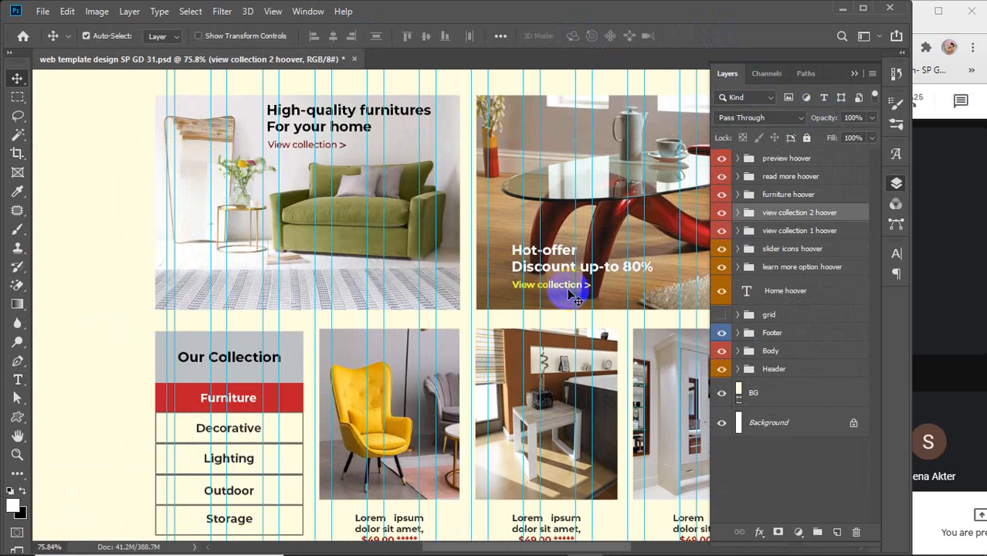
scroll(572, 297, "down", 1)
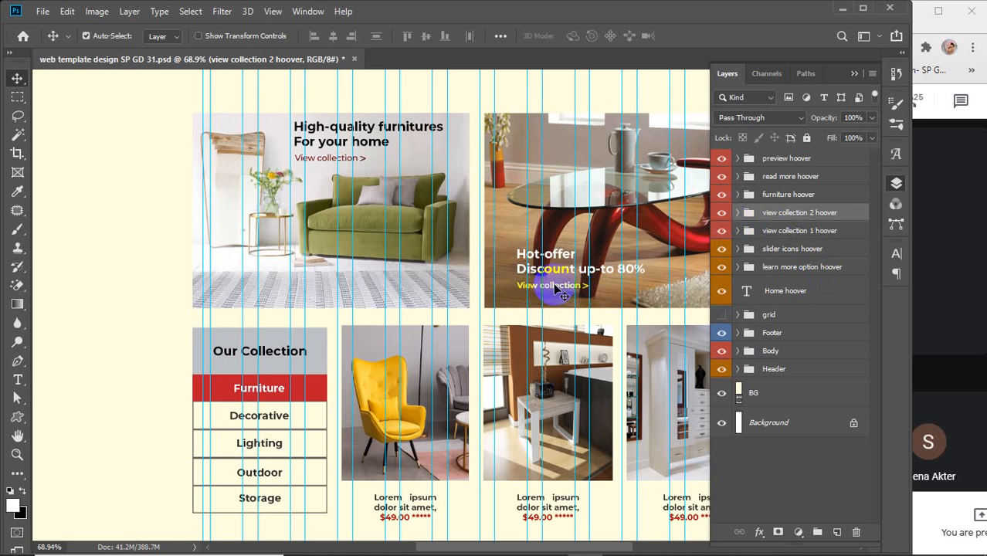
left_click(719, 216)
left_click(720, 215)
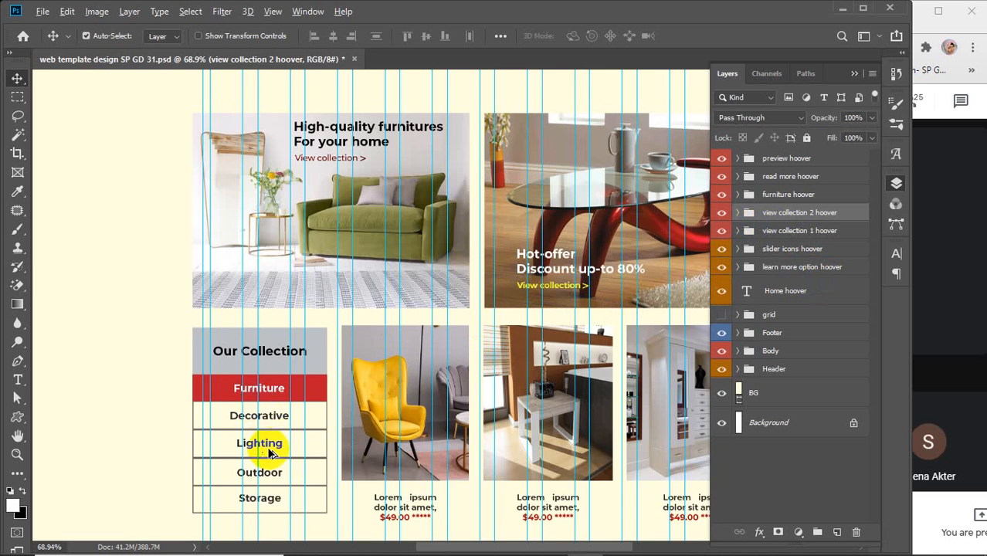
- Expand the furniture hoover group and check the fill colour of its shape 2 layer without changing it
scroll(269, 448, "up", 3, "alt")
left_click_drag(330, 439, 481, 326)
scroll(434, 344, "up", 2, "alt")
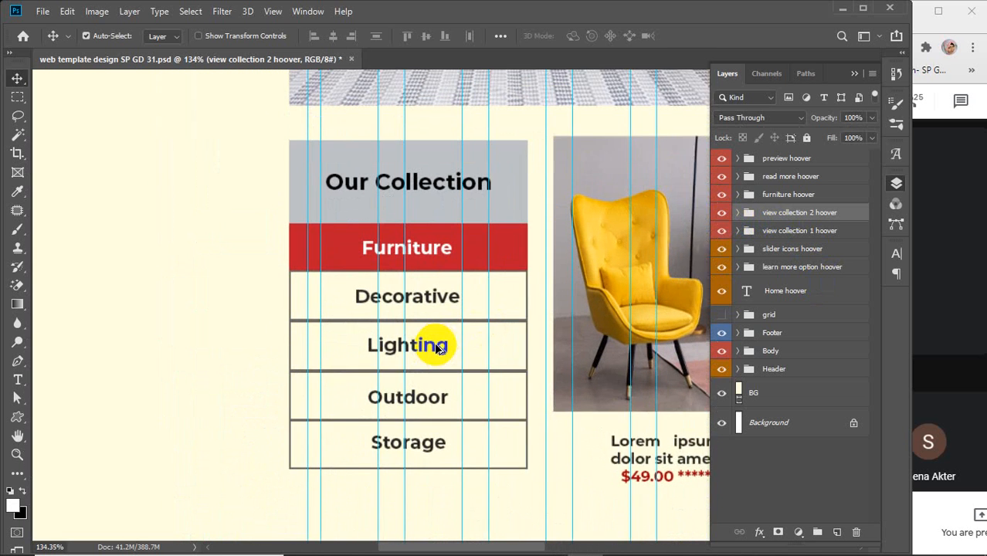
left_click(738, 195)
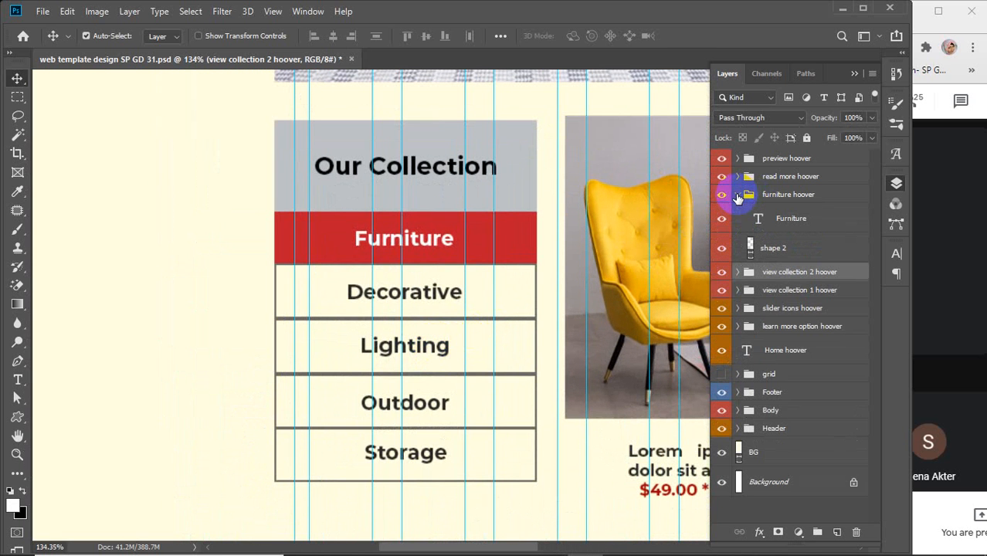
left_click(750, 249)
double_click(750, 250)
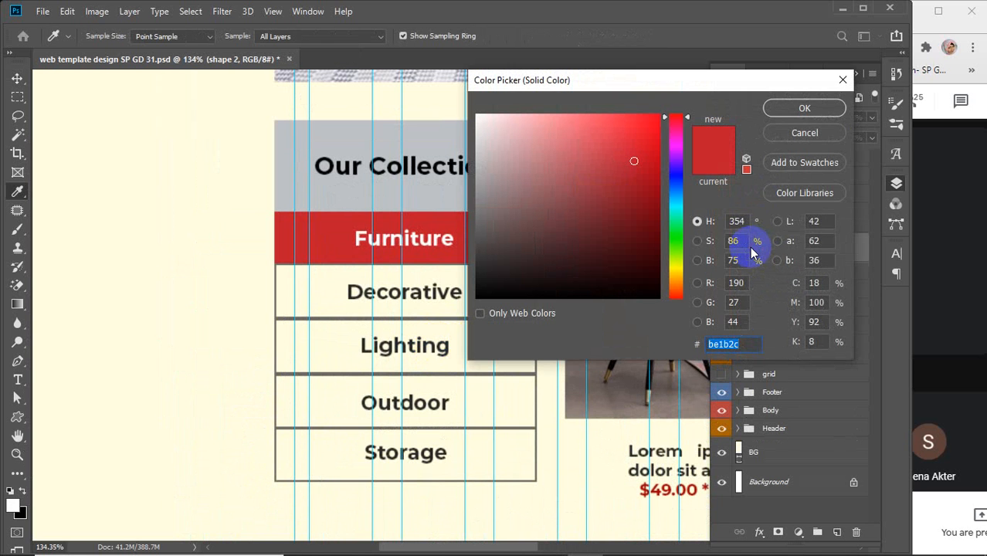
left_click(781, 134)
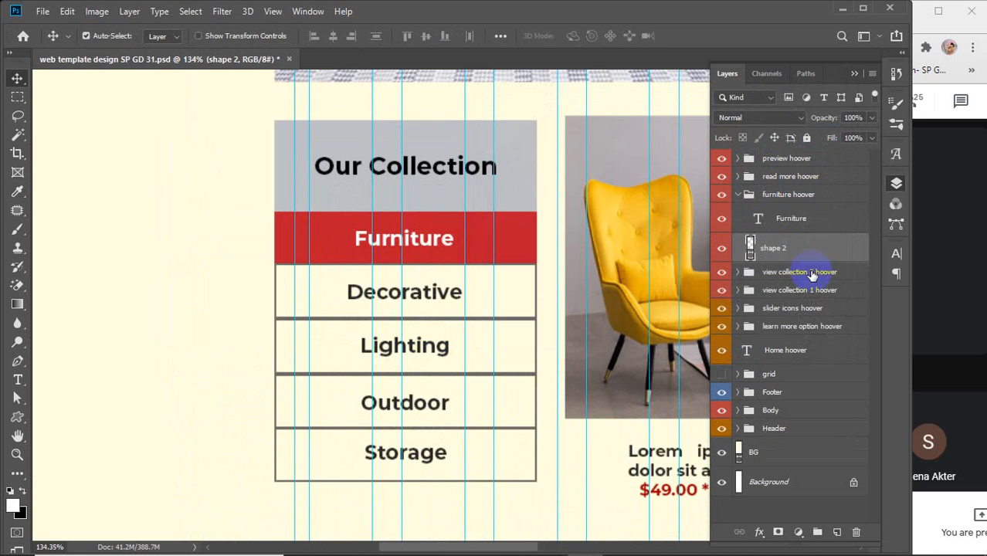
- Remove the fill from the shape 2 layer in the furniture hoover group using the Custom Shape tool's options
left_click(17, 417)
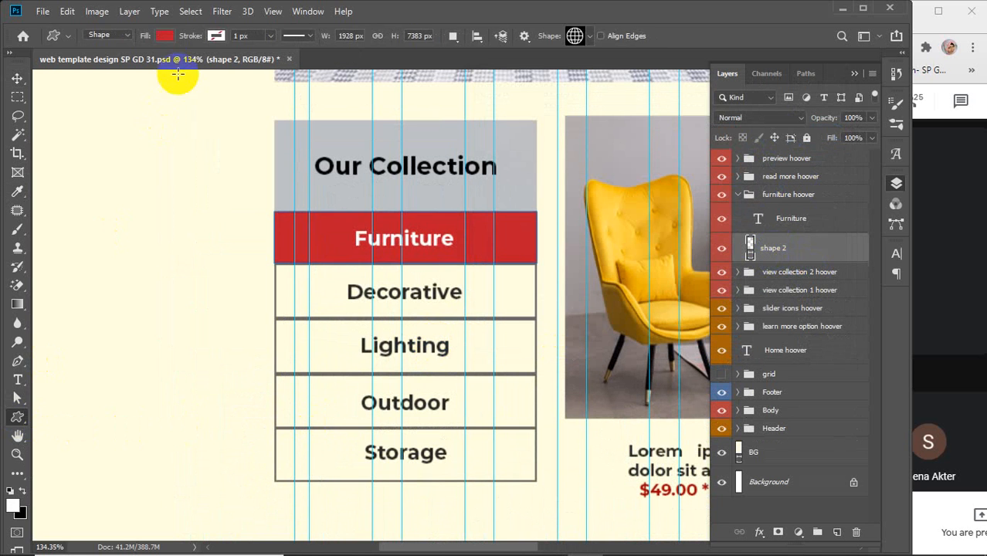
left_click(164, 36)
left_click(102, 64)
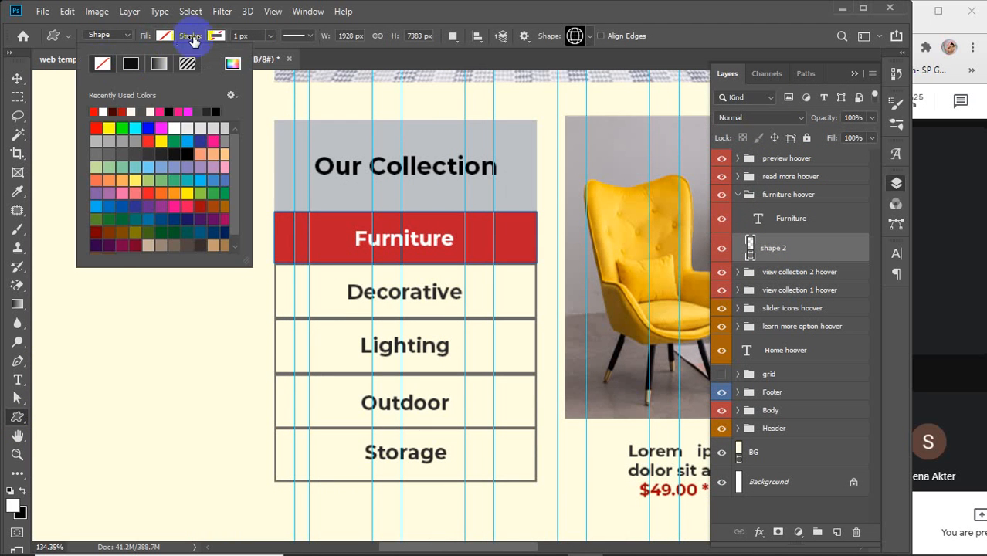
- Give the shape 2 layer in the furniture hoover group a dark grey stroke 2 px wide
left_click(213, 36)
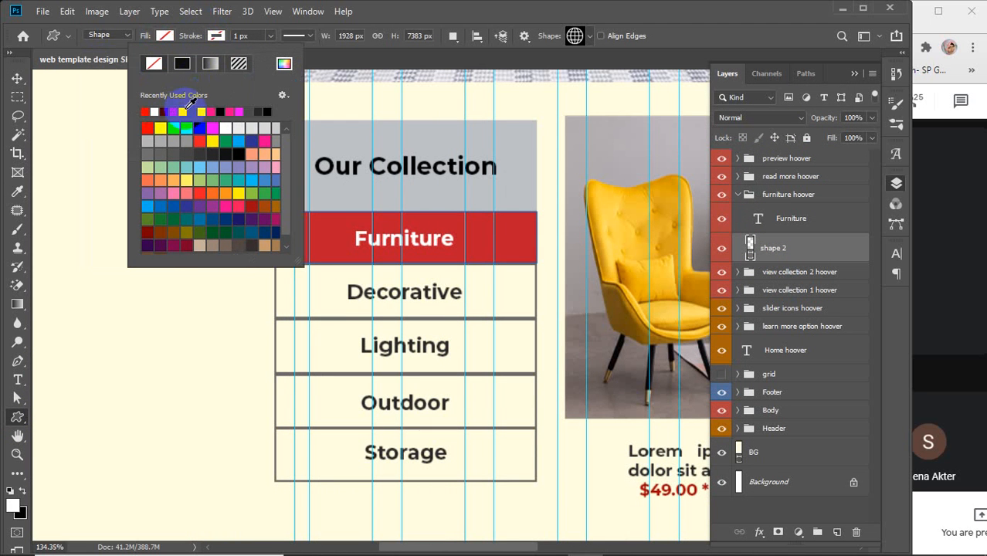
left_click(192, 110)
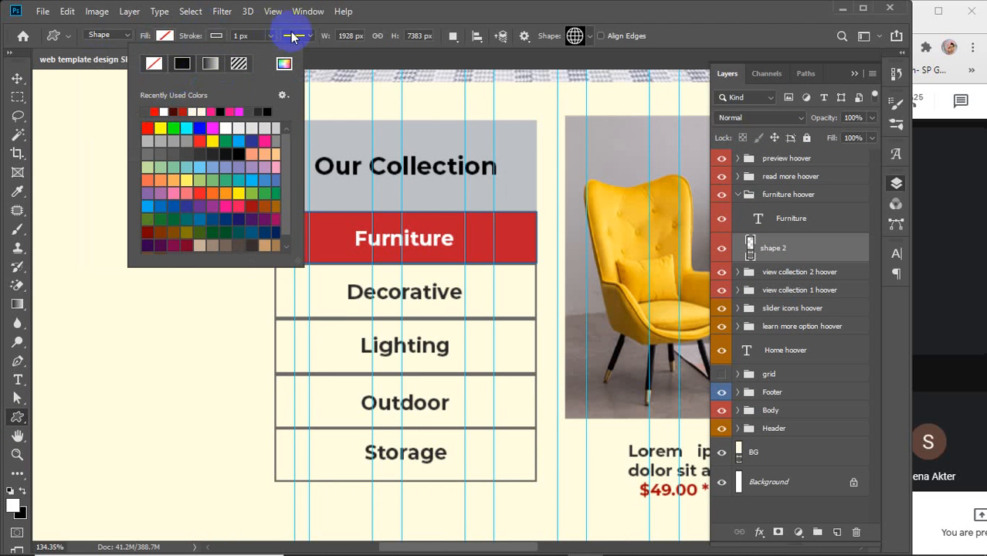
left_click(251, 36)
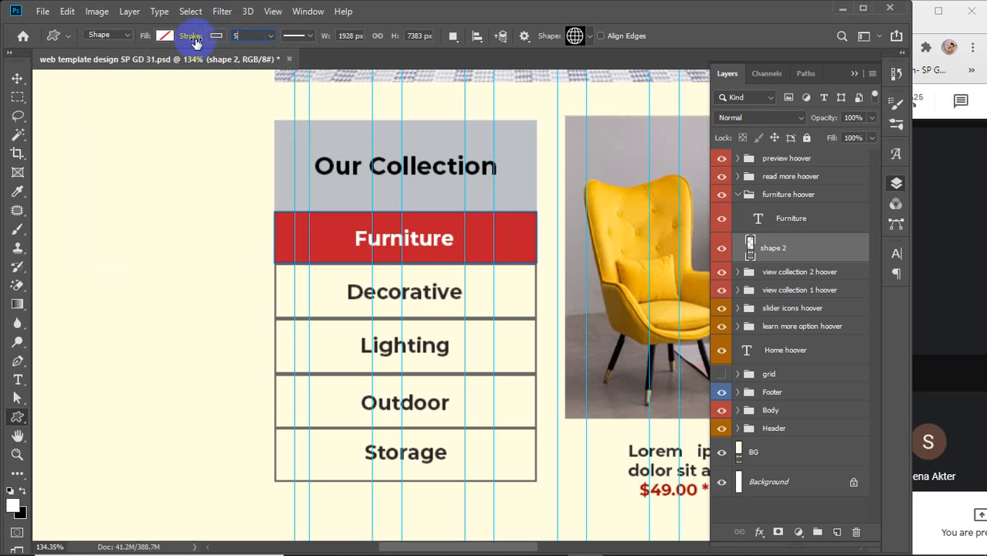
left_click(249, 35)
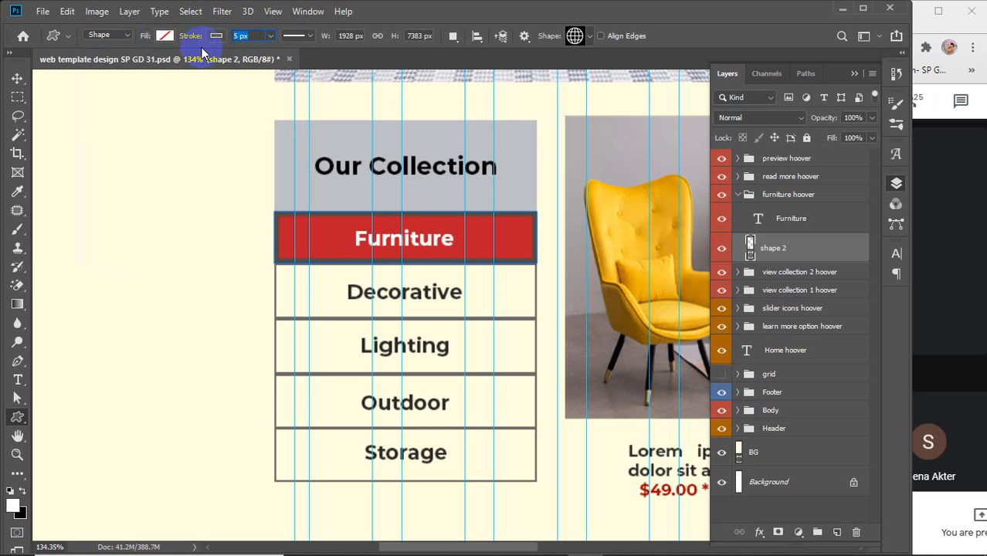
type("2")
key("Return")
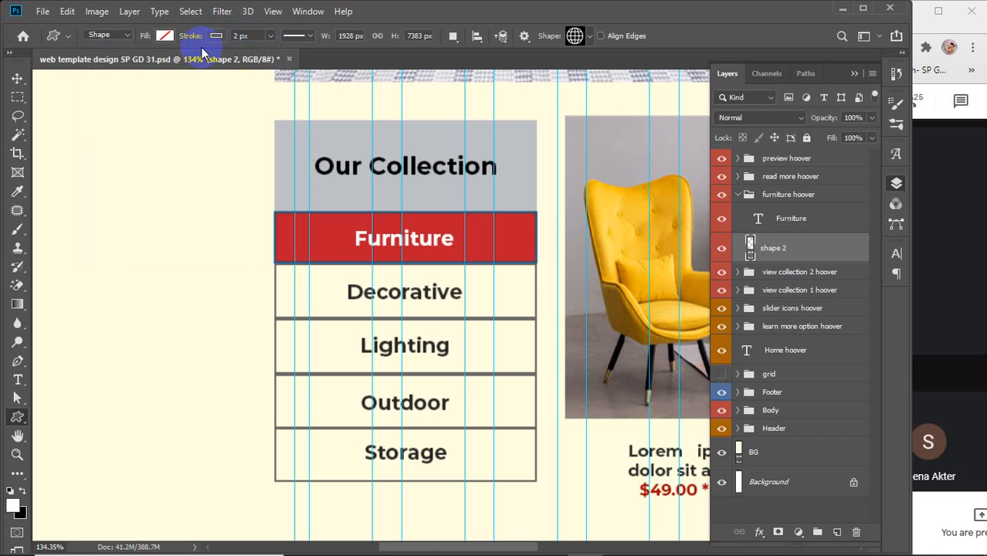
left_click(761, 223)
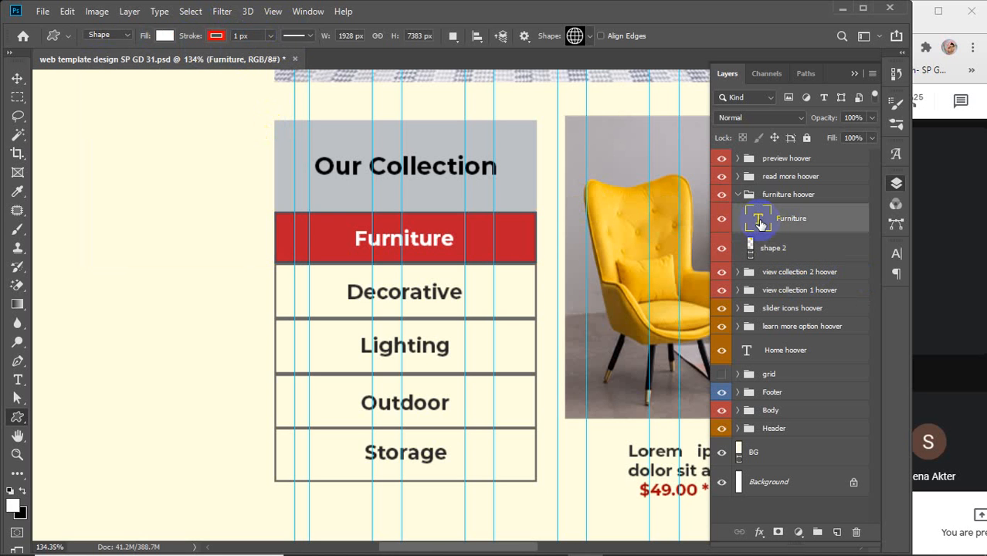
left_click(751, 251)
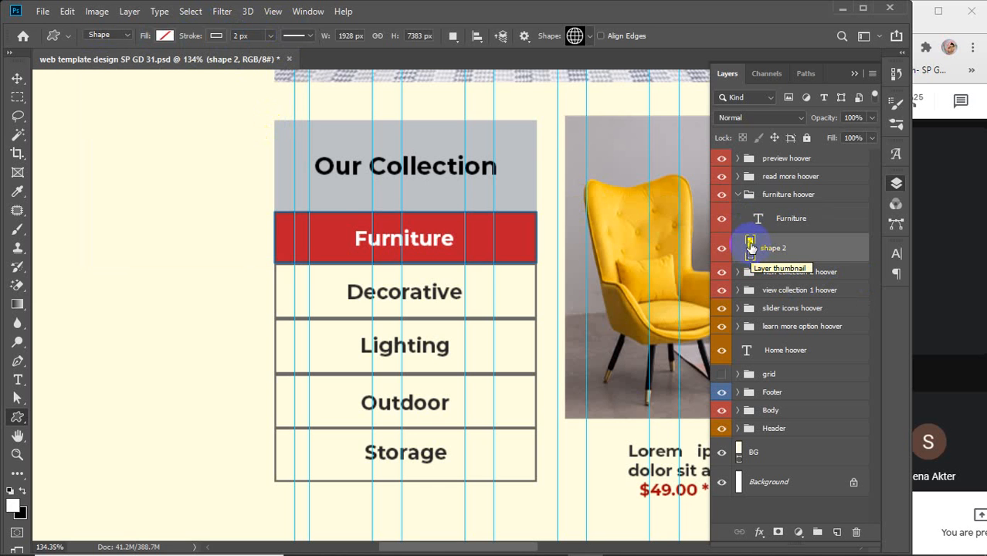
double_click(751, 247)
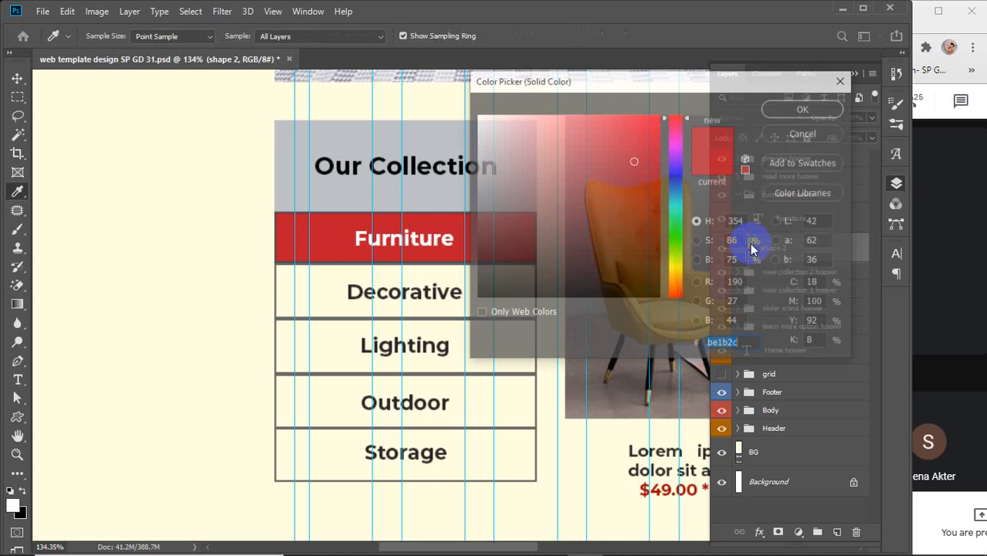
key("Escape")
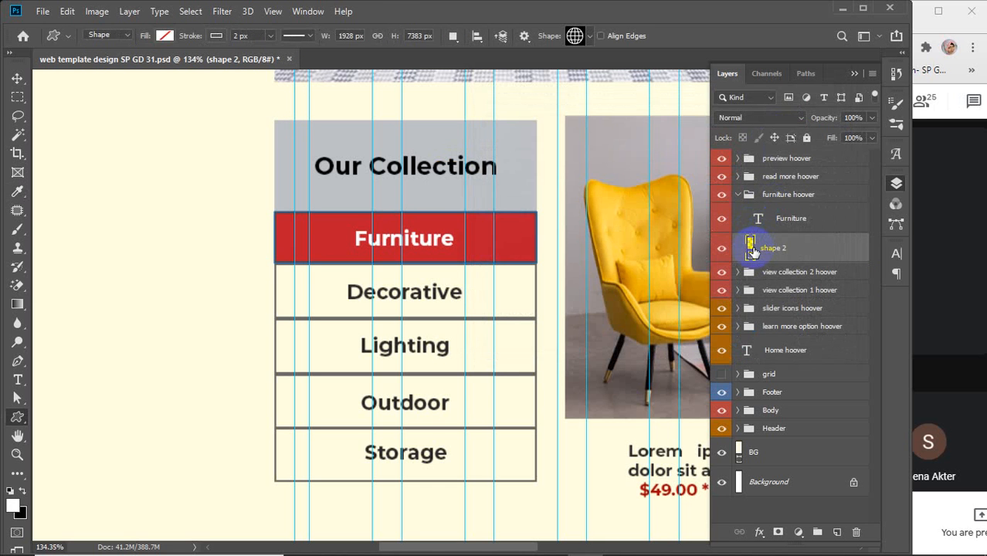
- Fill the shape 2 layer with the pale cream #fffee0 sampled from the Decorative row's background
left_click(165, 35)
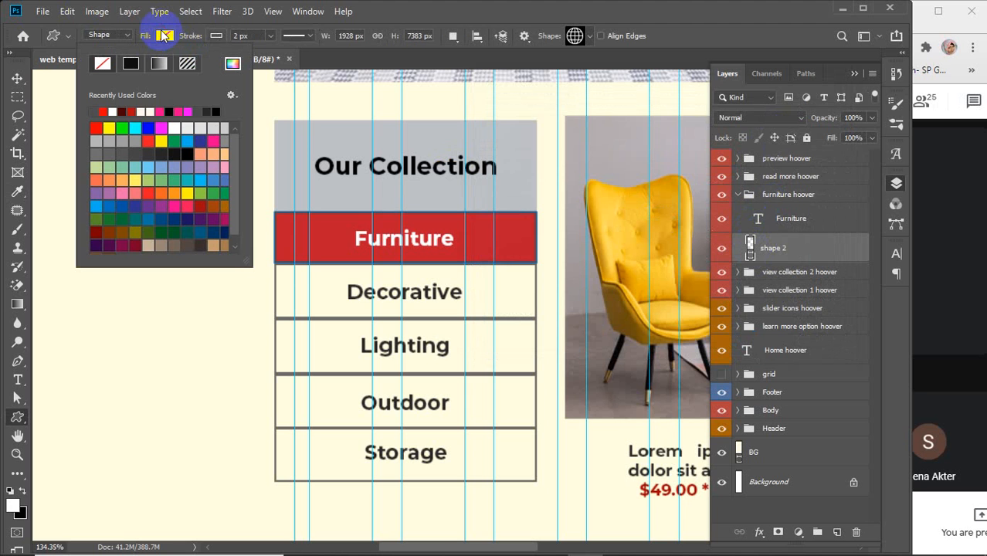
left_click(144, 108)
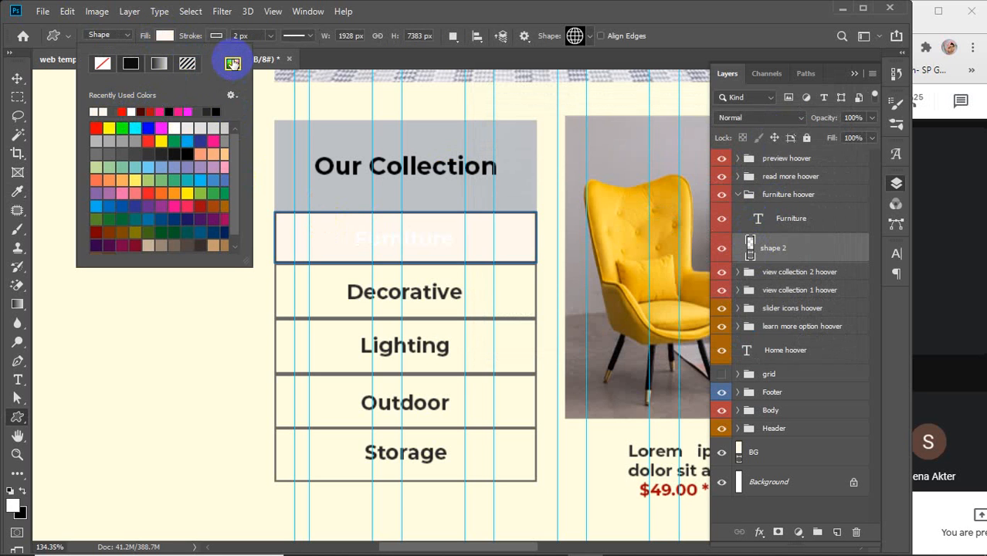
left_click(233, 63)
left_click(332, 290)
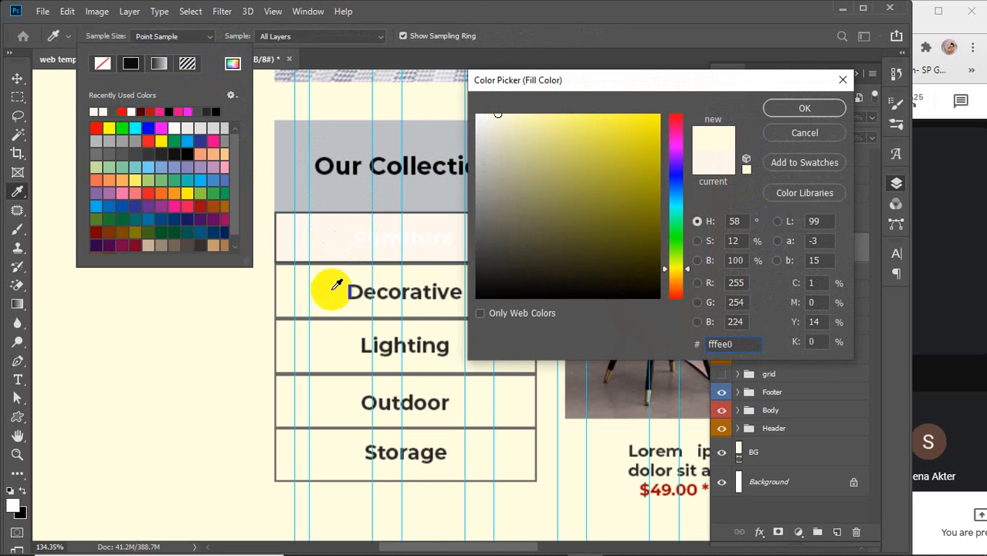
left_click(800, 109)
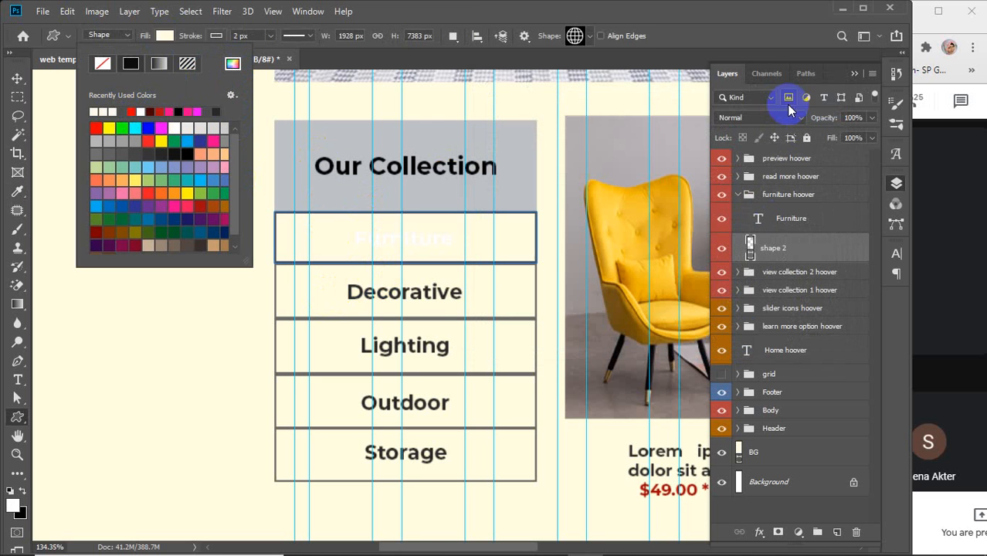
left_click(165, 35)
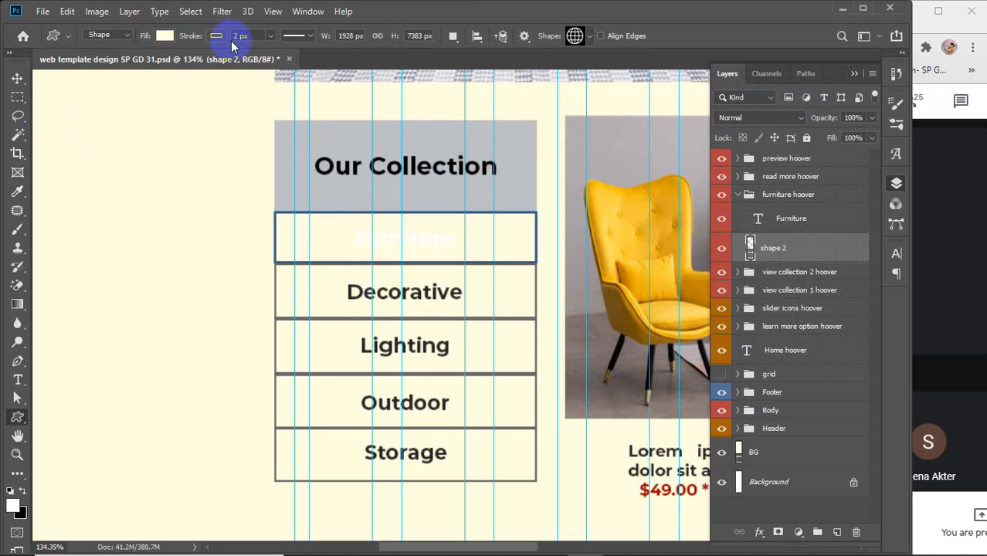
- Recolour the Furniture text in the furniture hoover group to grey #696a68 sampled from the border below Decorative, and commit the edit
left_click(760, 221)
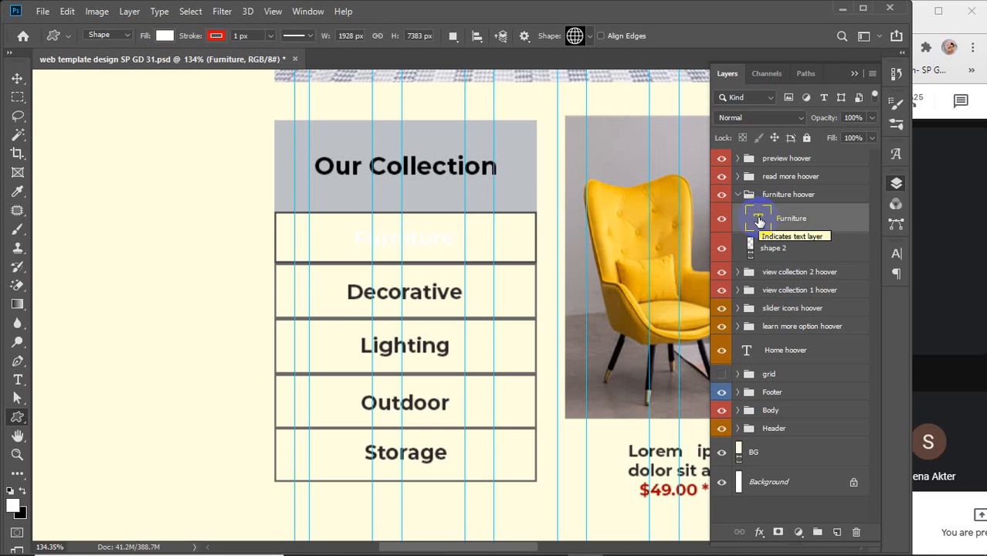
double_click(759, 221)
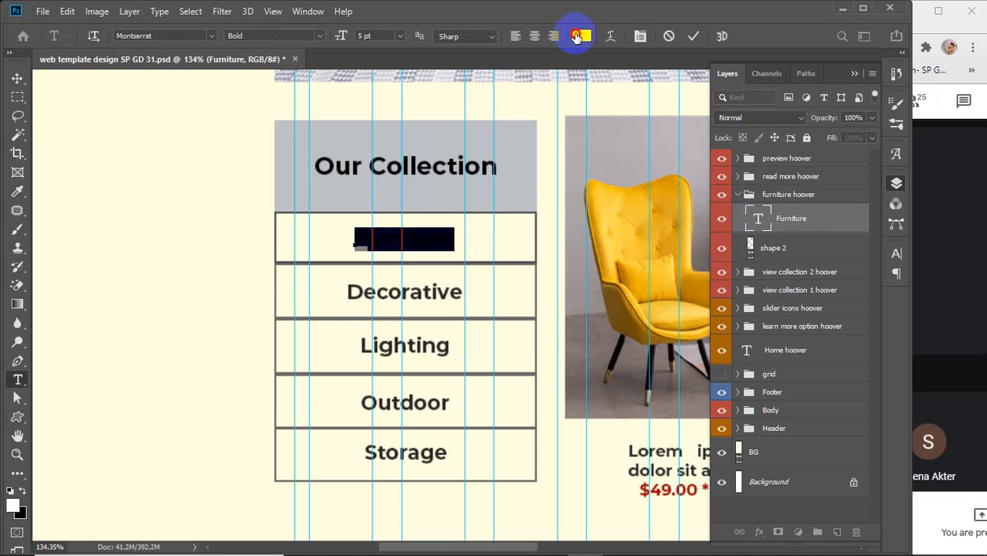
left_click(582, 36)
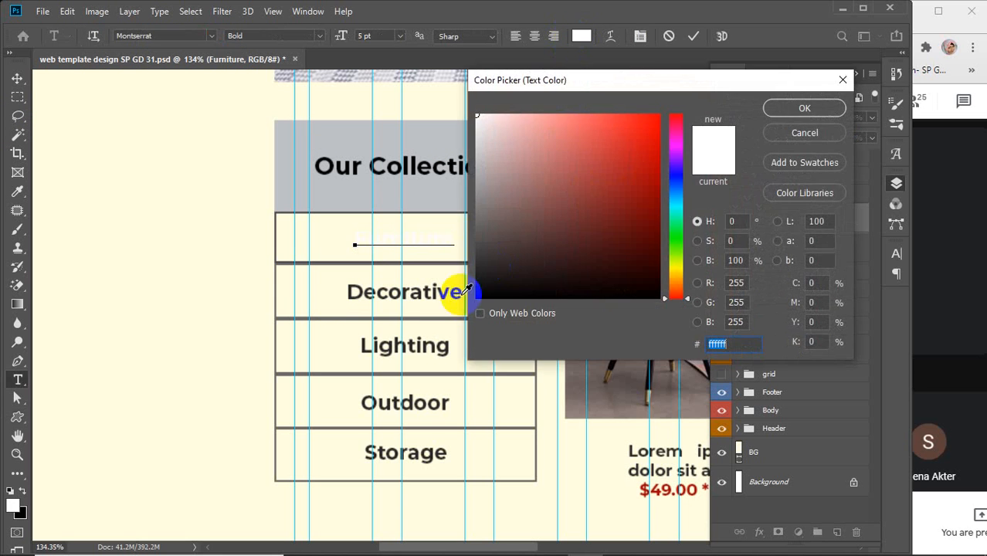
left_click(384, 317)
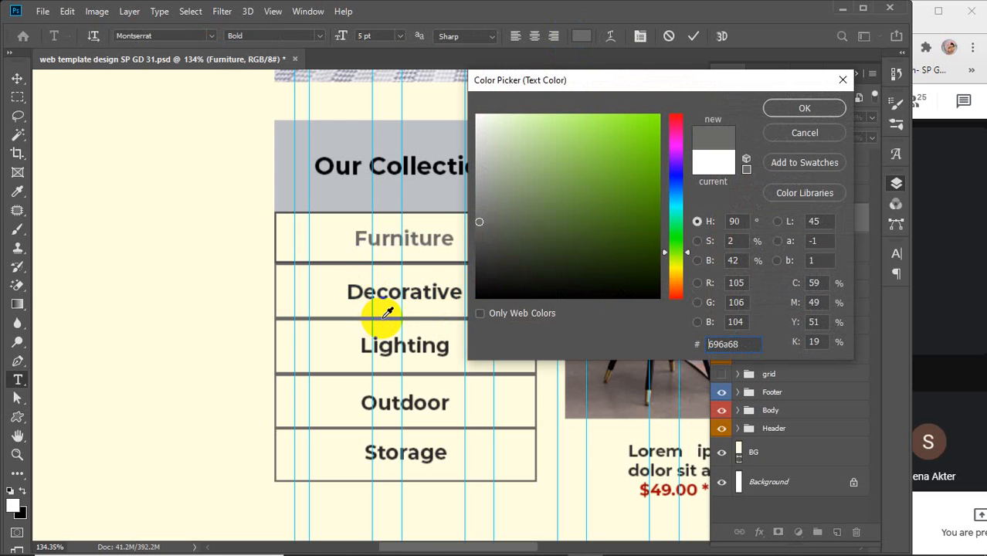
left_click(804, 108)
left_click(694, 36)
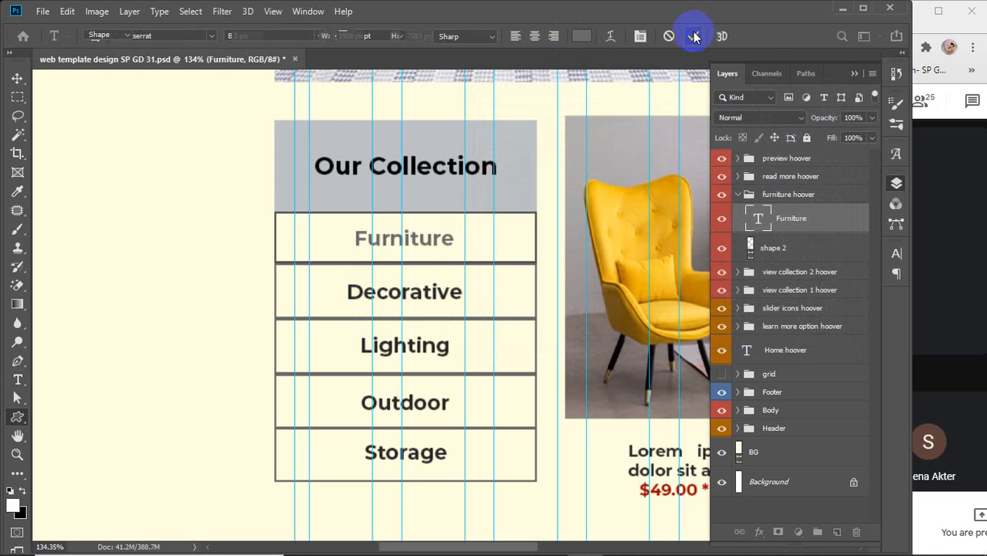
key("u")
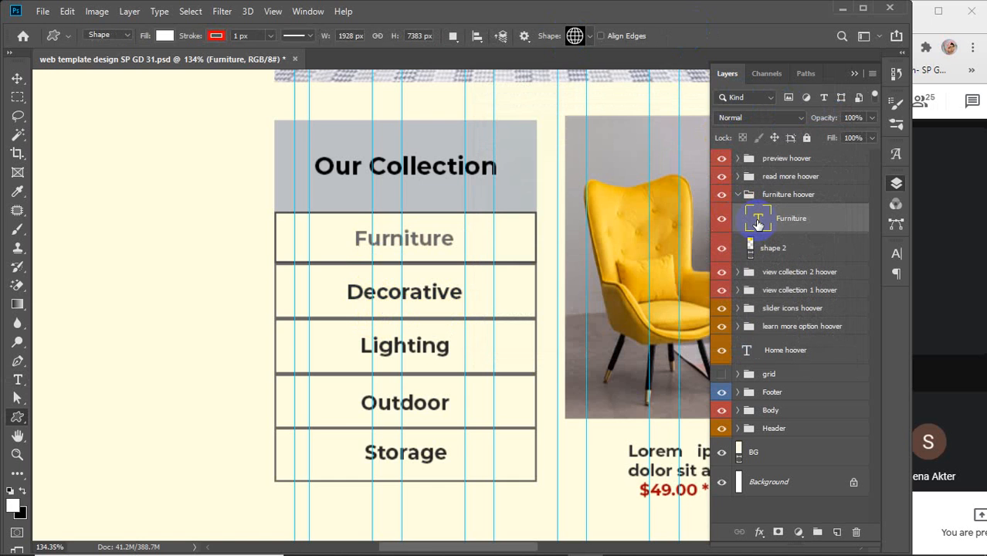
- Recolour the Furniture text to dark grey #272727 sampled from the Decorative lettering and commit the text edit
scroll(405, 325, "up", 5)
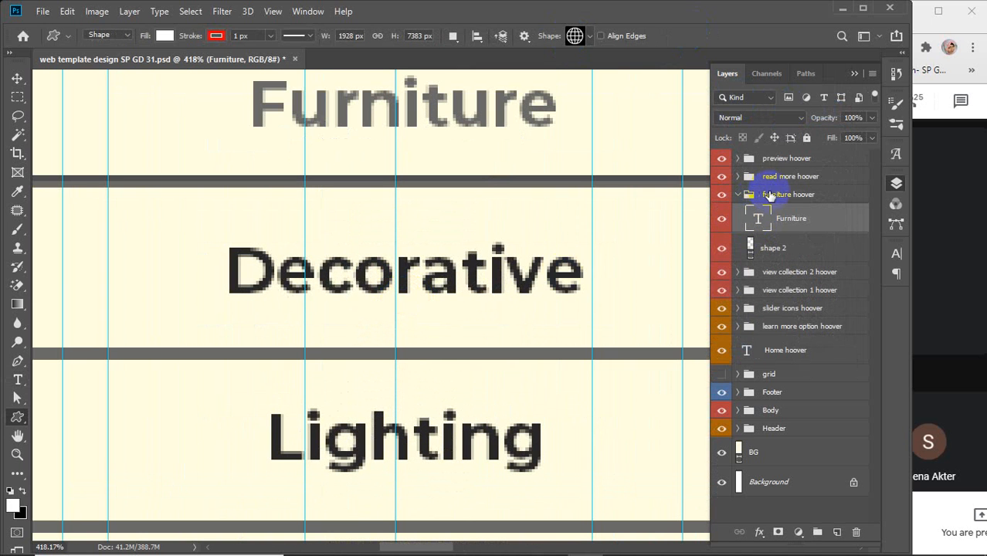
double_click(758, 220)
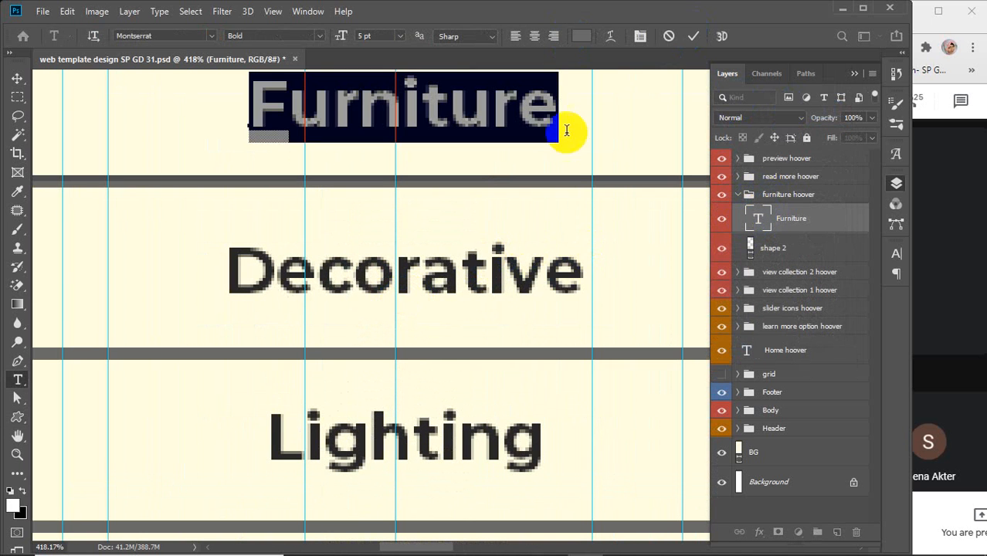
left_click(582, 36)
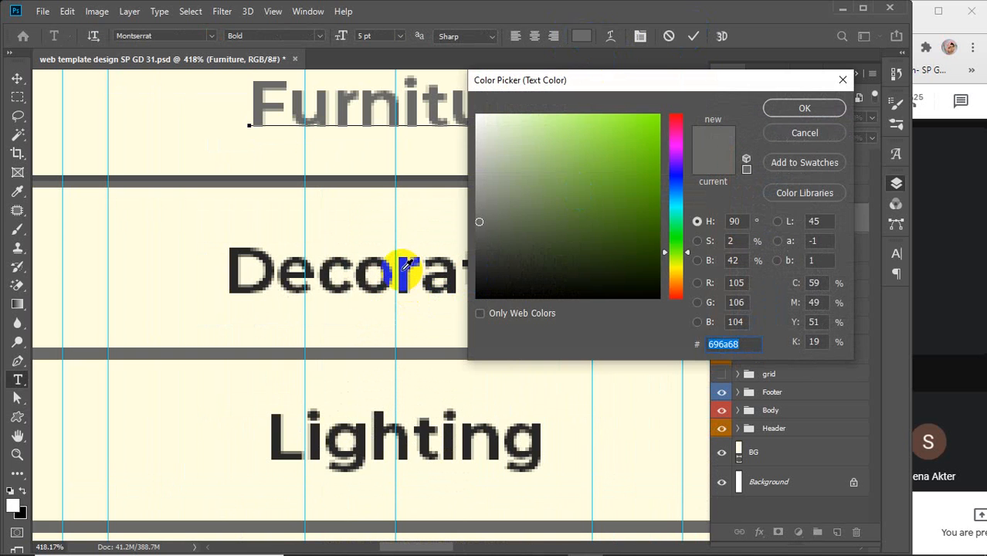
left_click(404, 267)
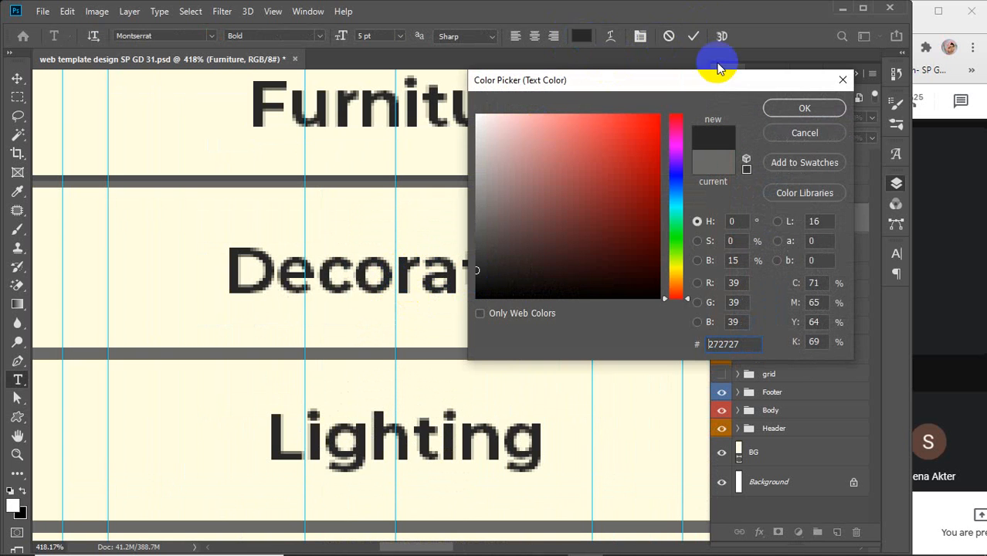
left_click(801, 109)
left_click(694, 36)
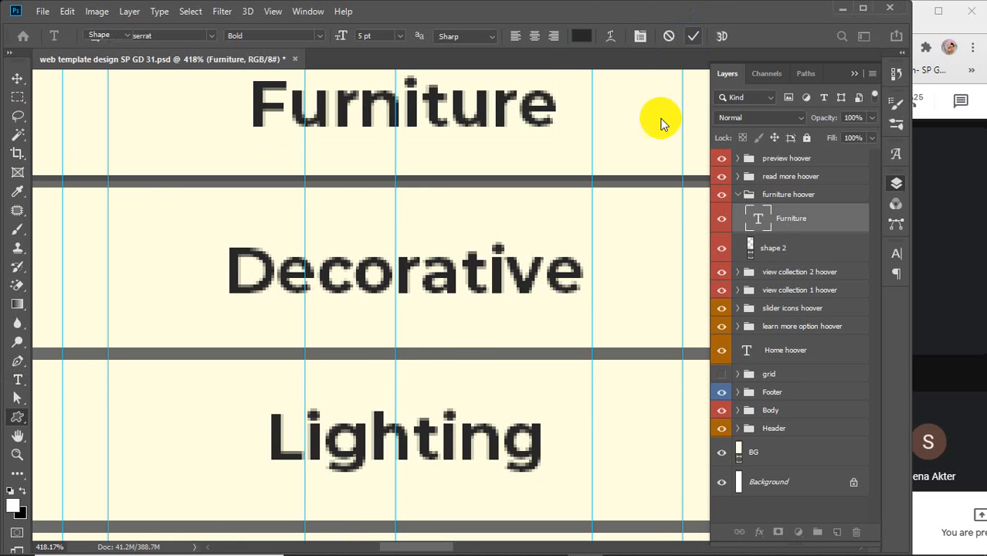
key("p")
- Collapse the furniture hoover group and toggle its visibility to compare the Furniture row's normal and hover states
scroll(524, 201, "down", 3)
scroll(525, 201, "down", 3)
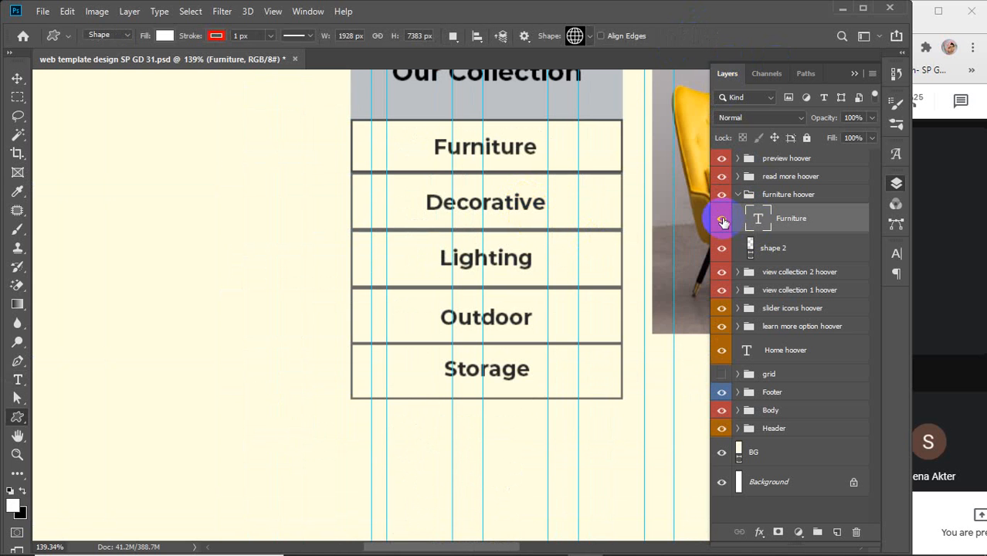
left_click(15, 79)
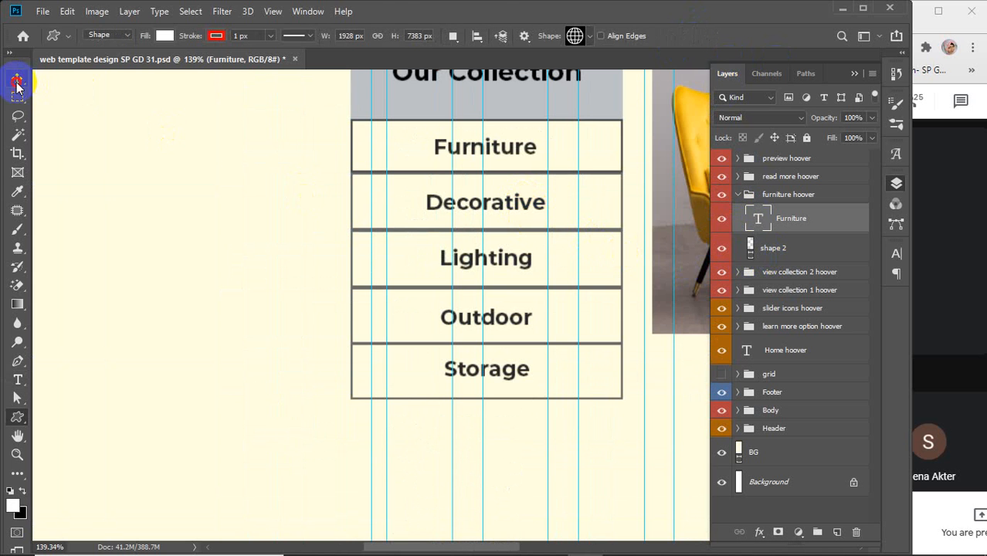
left_click_drag(522, 275, 441, 332)
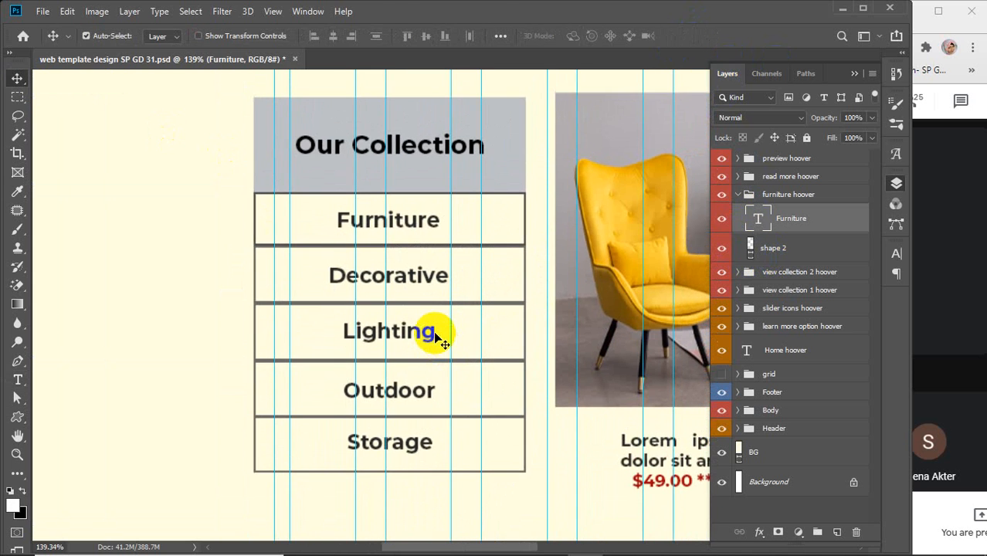
left_click(737, 195)
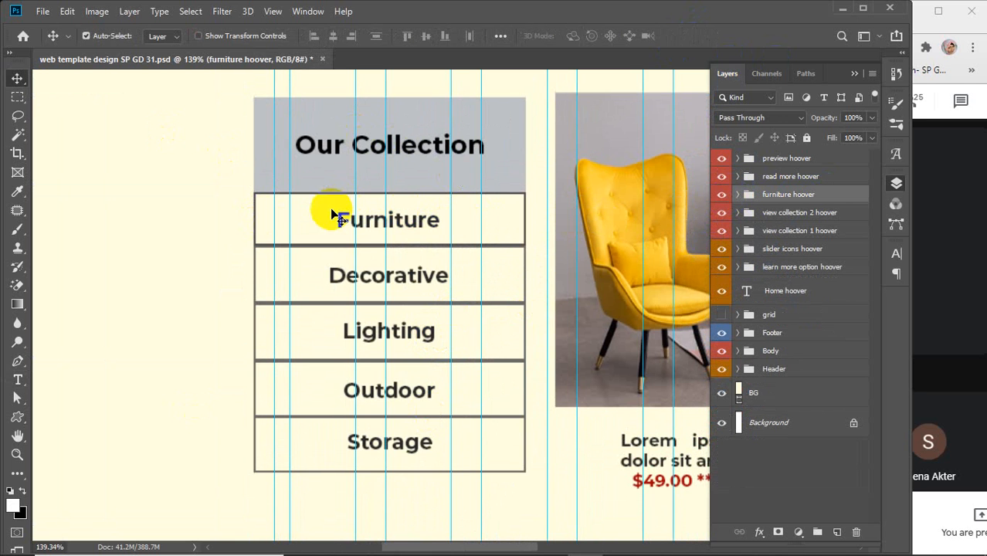
left_click(720, 196)
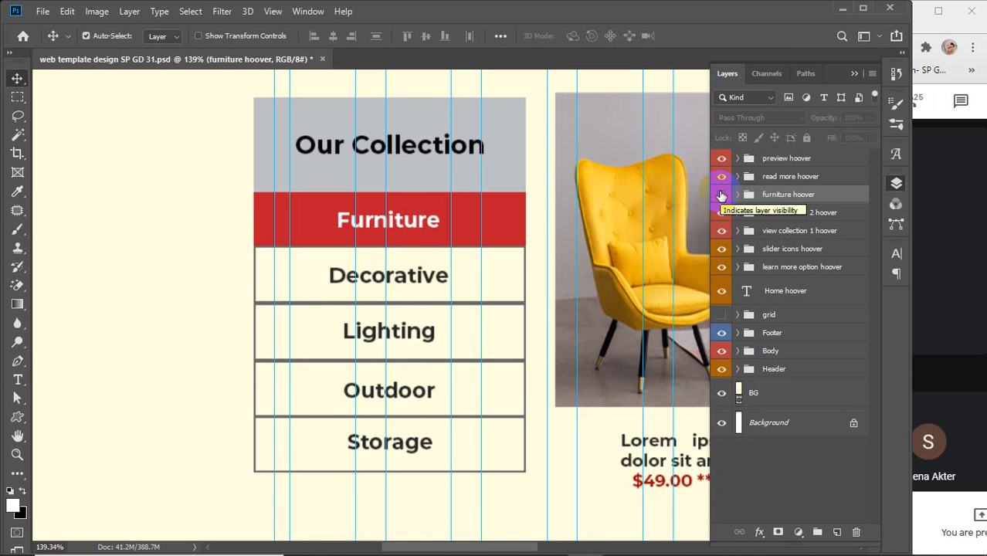
left_click(721, 195)
scroll(596, 270, "down", 5)
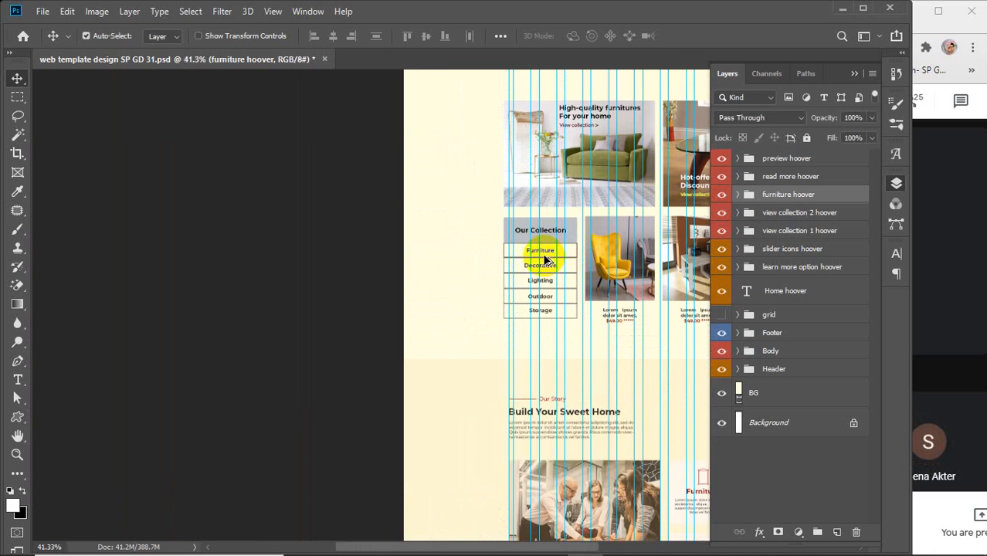
scroll(545, 259, "up", 8)
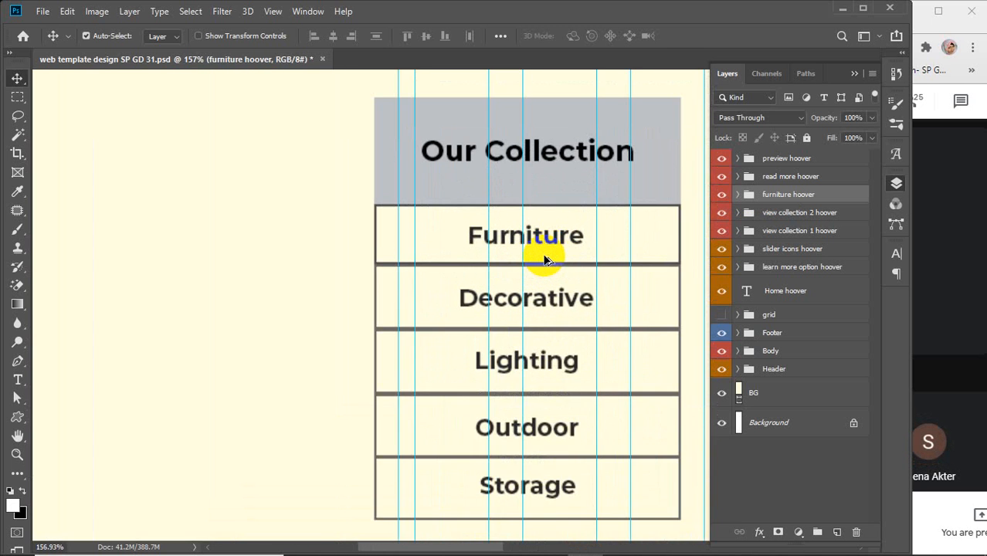
scroll(545, 260, "up", 2)
left_click_drag(568, 267, 426, 245)
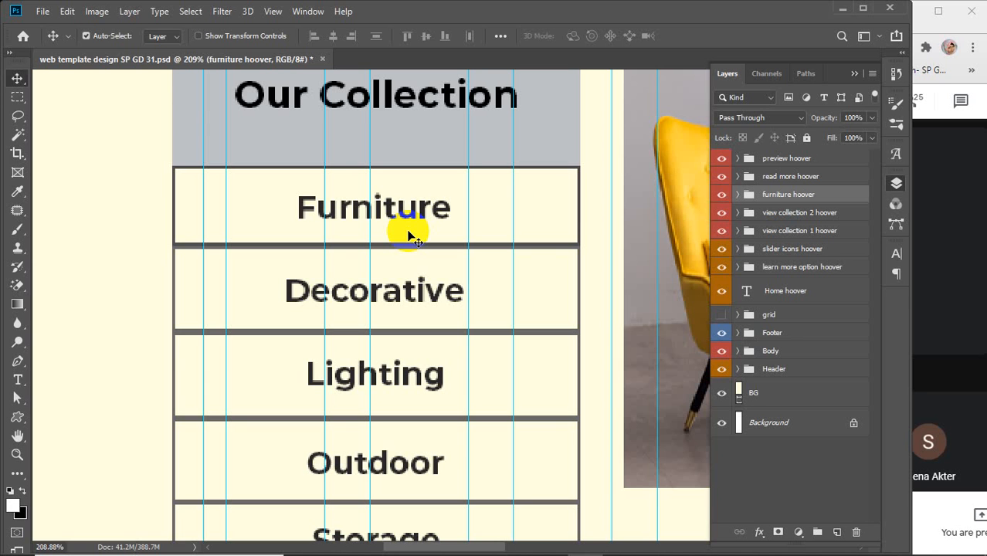
scroll(579, 204, "down", 5)
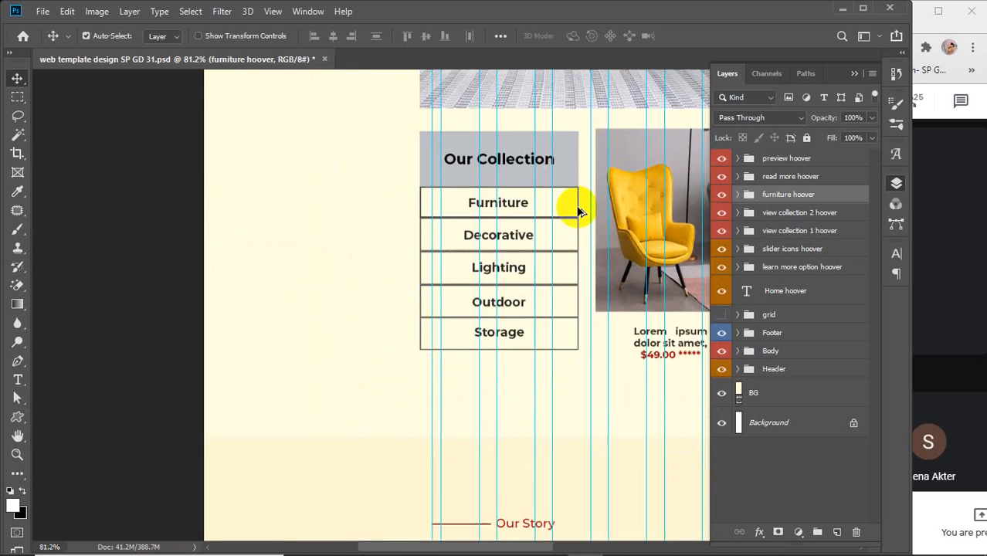
scroll(579, 204, "down", 2)
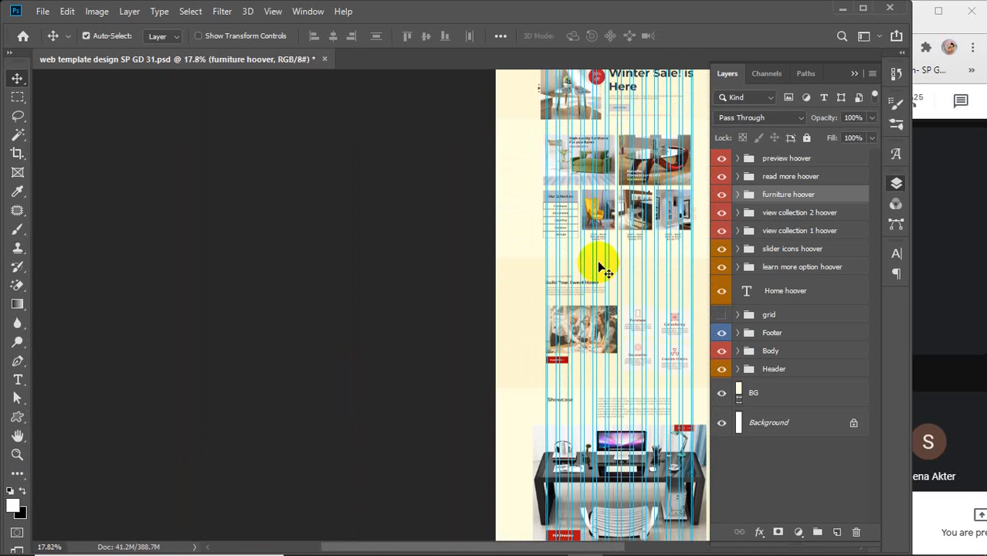
- Switch to Chrome, search Google for "yellow brand" in a new tab, and open the yellowclothing.net website
mouse_move(550, 547)
left_click(436, 473)
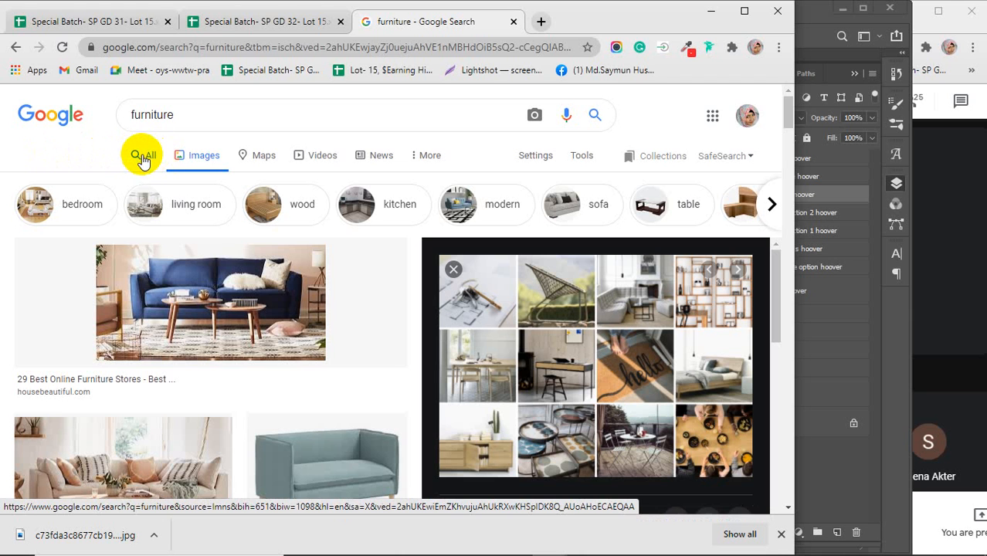
left_click(541, 21)
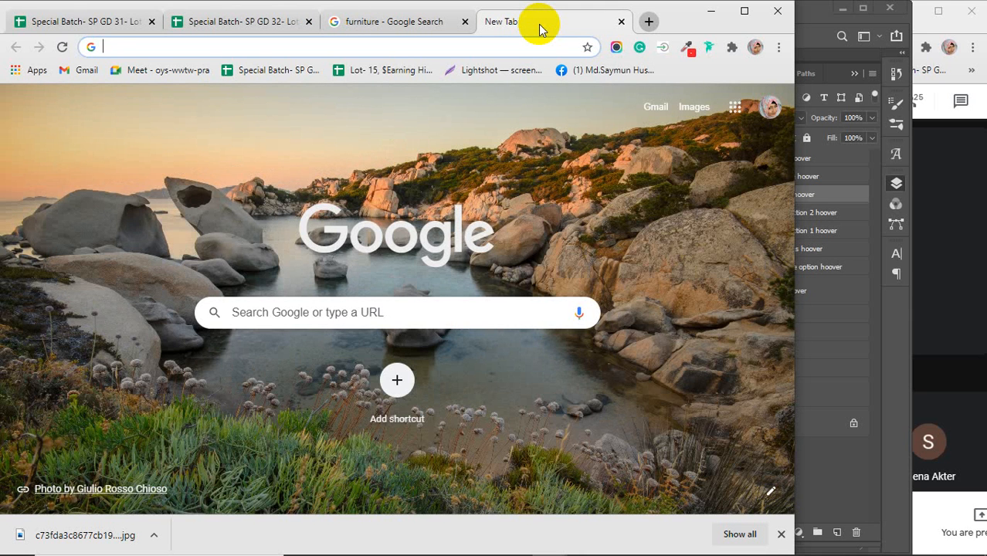
type("yellow")
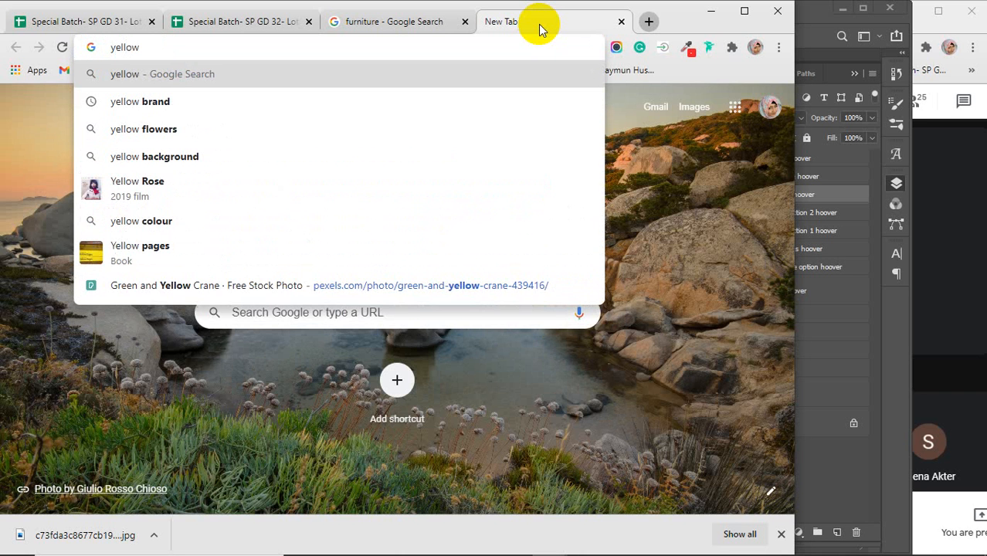
key("Down")
key("Return")
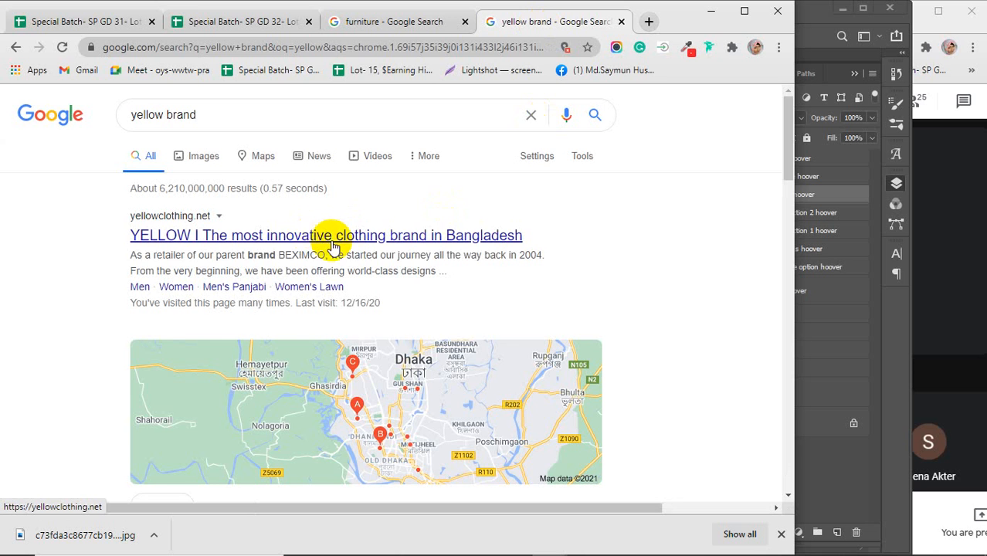
left_click(296, 235)
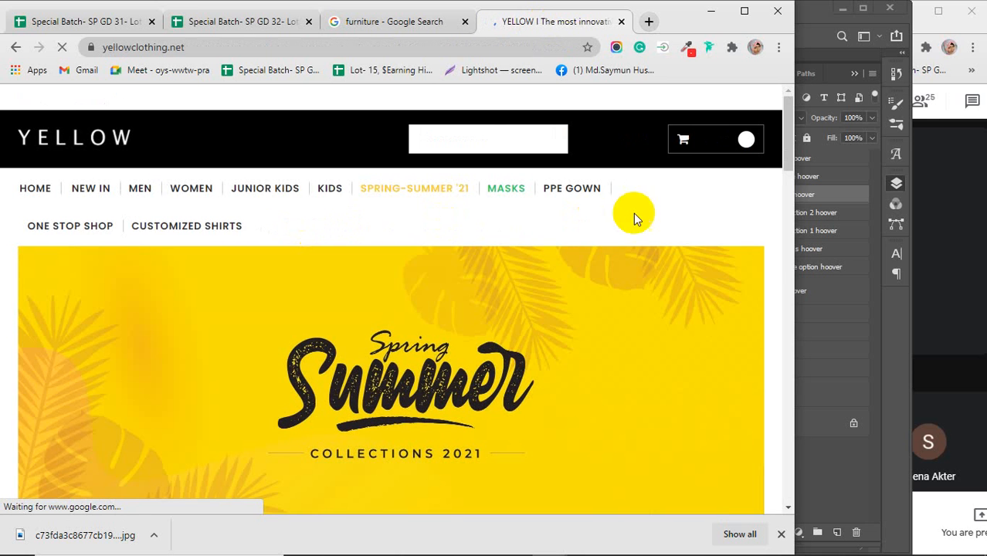
- Widen the browser window and examine the hover effects of My Cart and the Home navigation link
left_click_drag(792, 248, 941, 236)
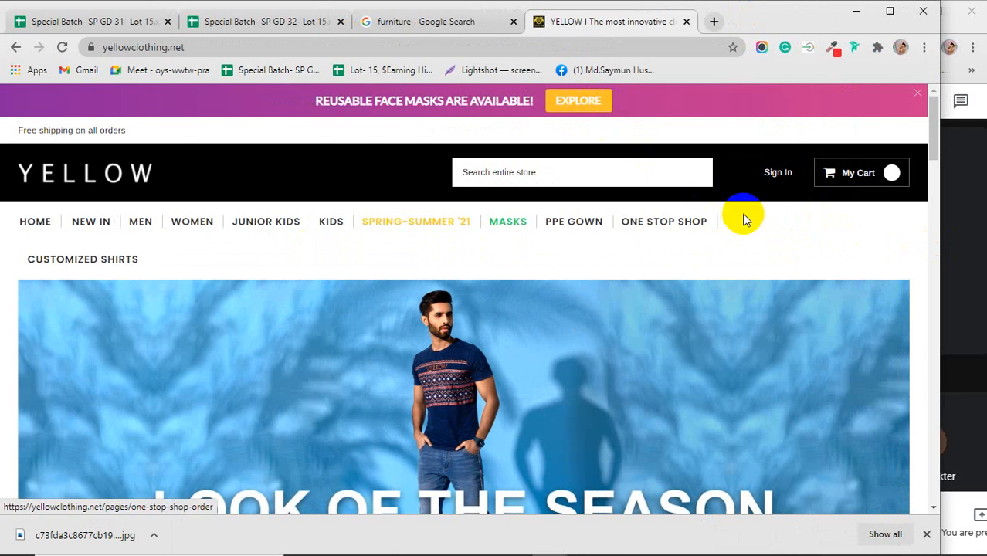
left_click(859, 174)
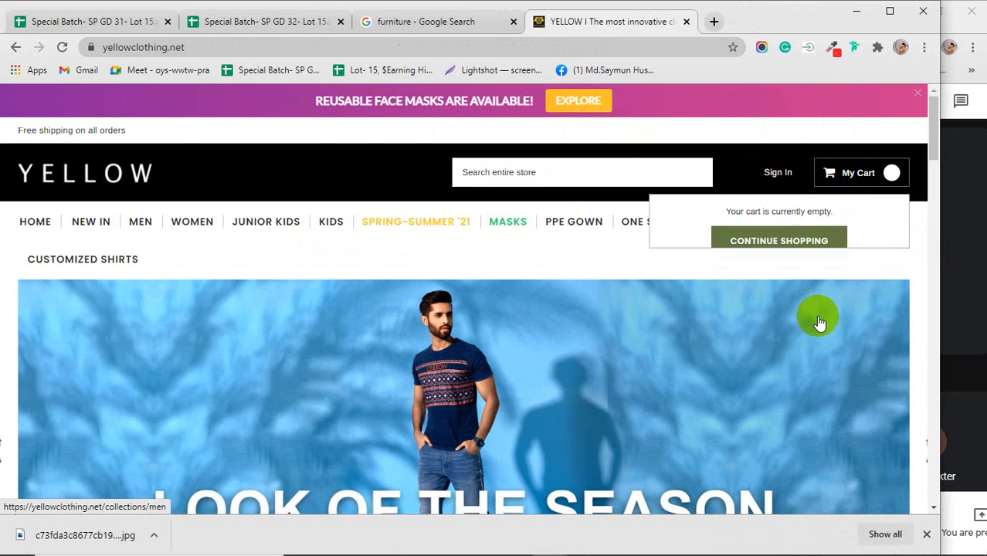
left_click(866, 179)
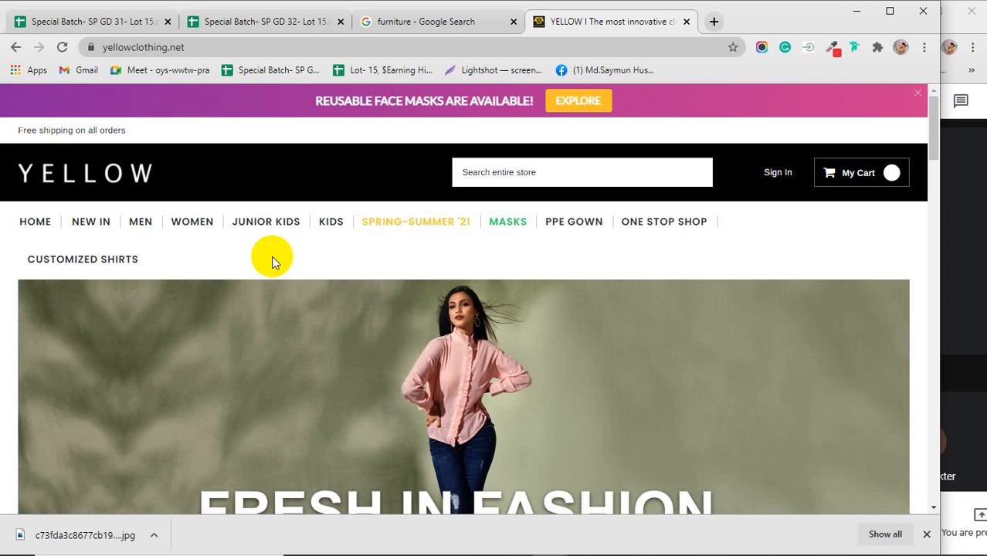
left_click(37, 224)
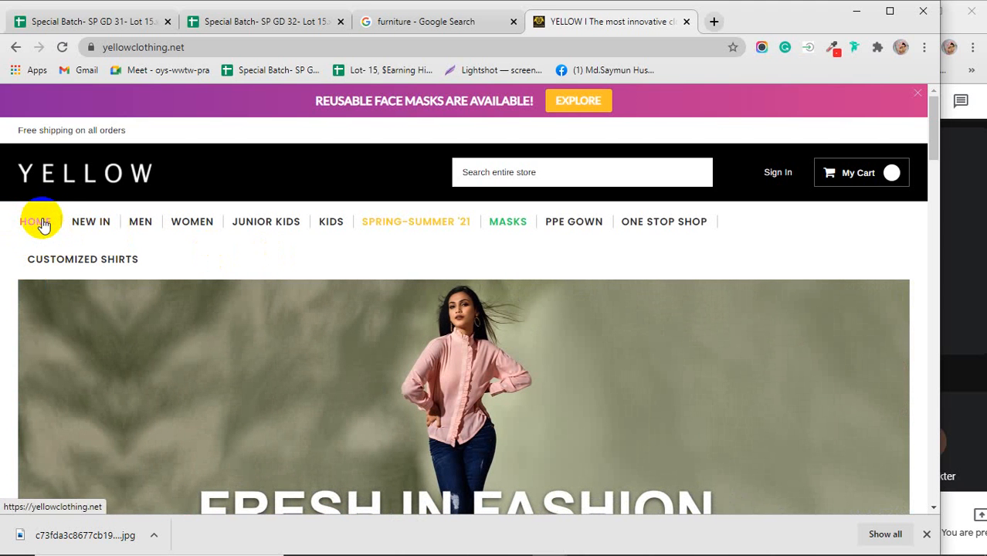
left_click(621, 320)
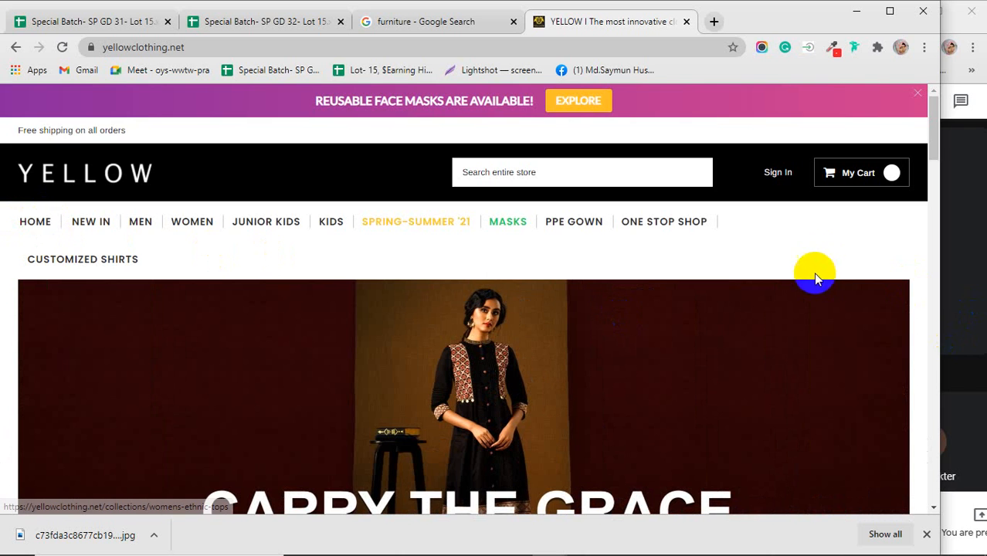
- Examine the Yellow home page down to its footer and back, dismiss the downloads bar, and minimise the browser to return to Photoshop
scroll(820, 349, "down", 10)
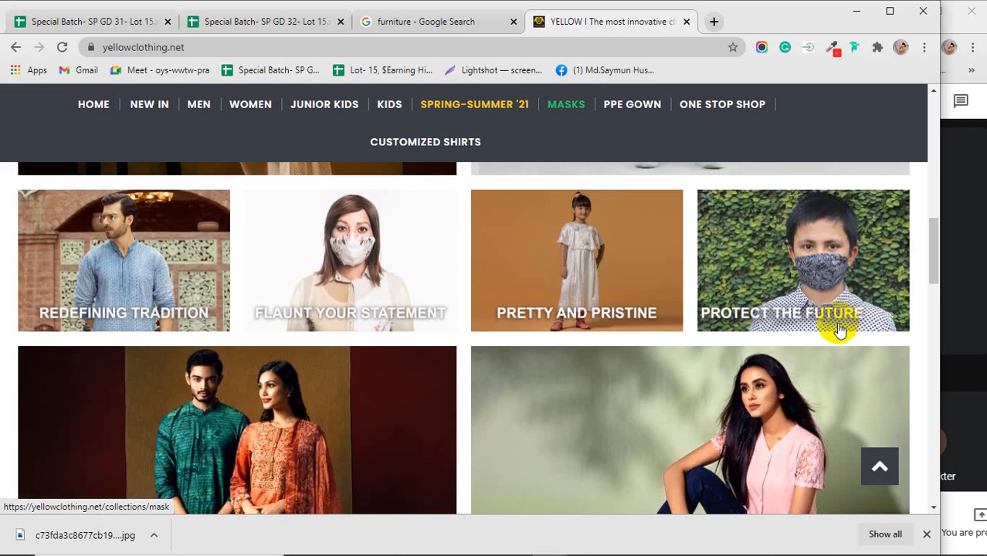
scroll(840, 330, "down", 10)
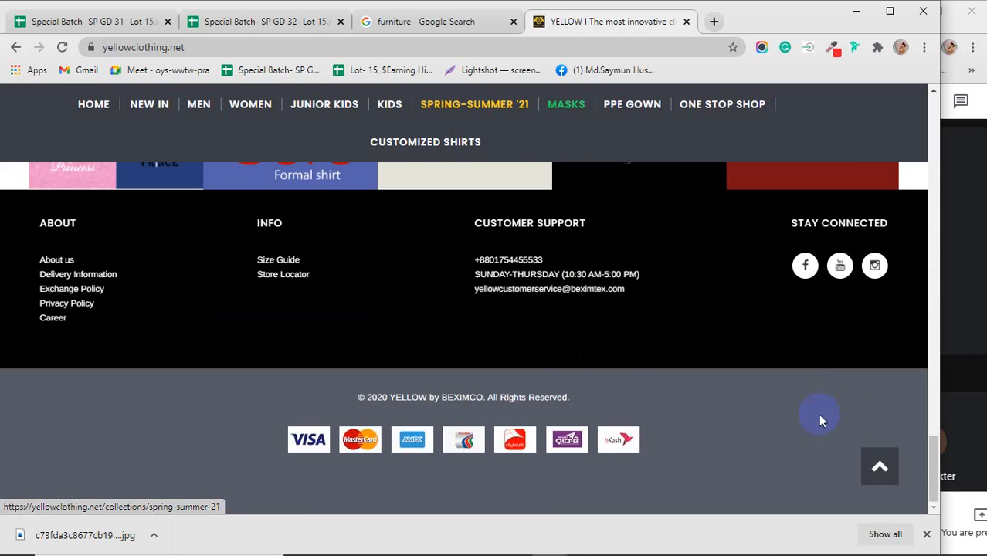
scroll(804, 429, "up", 10)
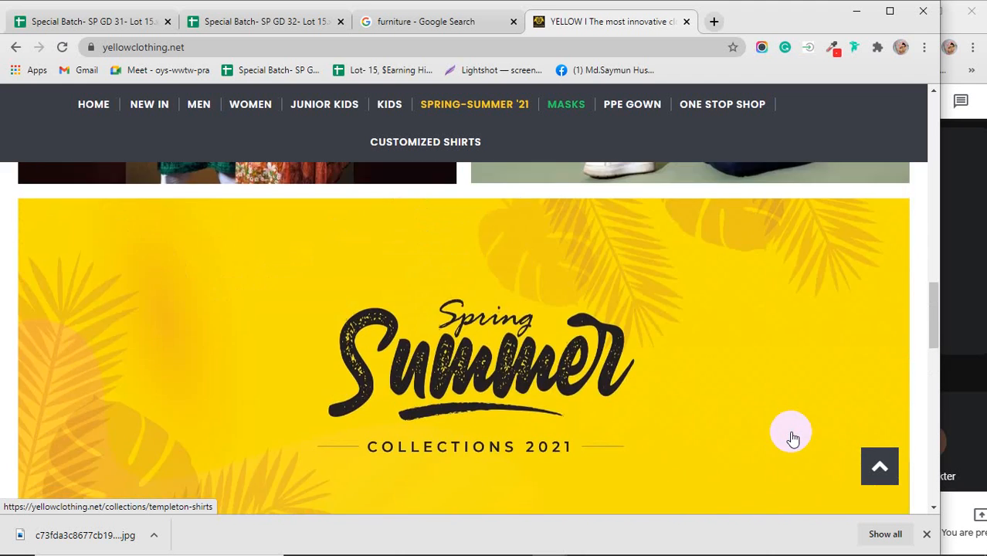
scroll(793, 438, "up", 10)
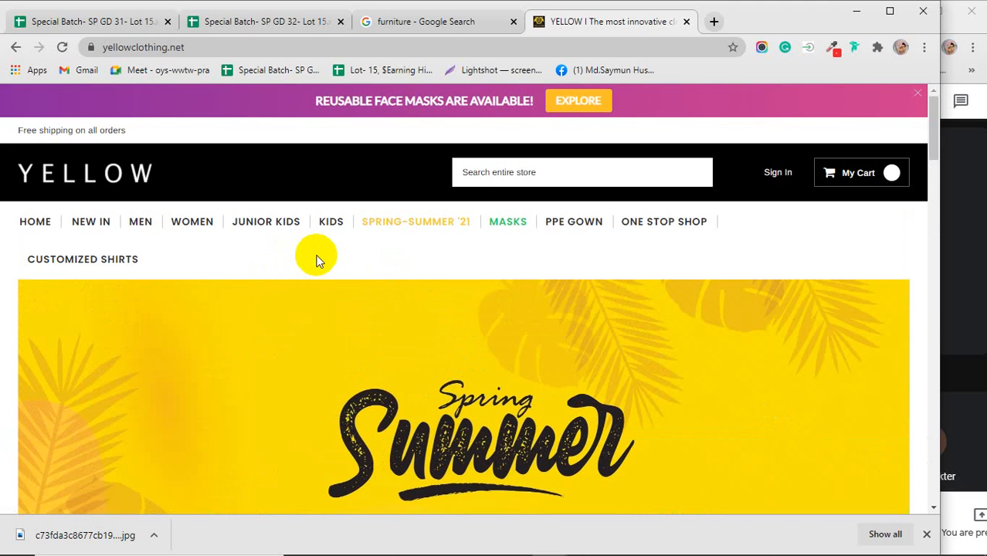
left_click(928, 535)
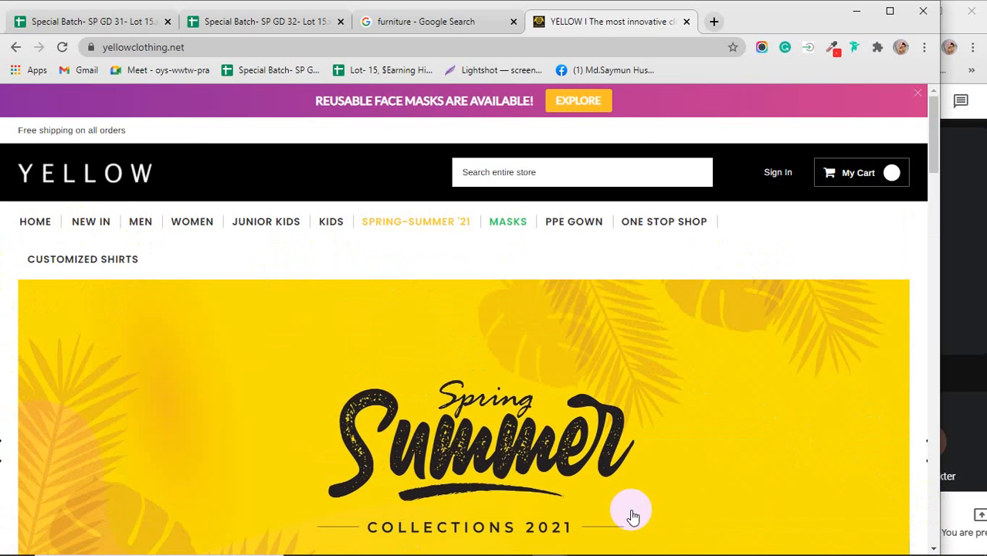
left_click(856, 11)
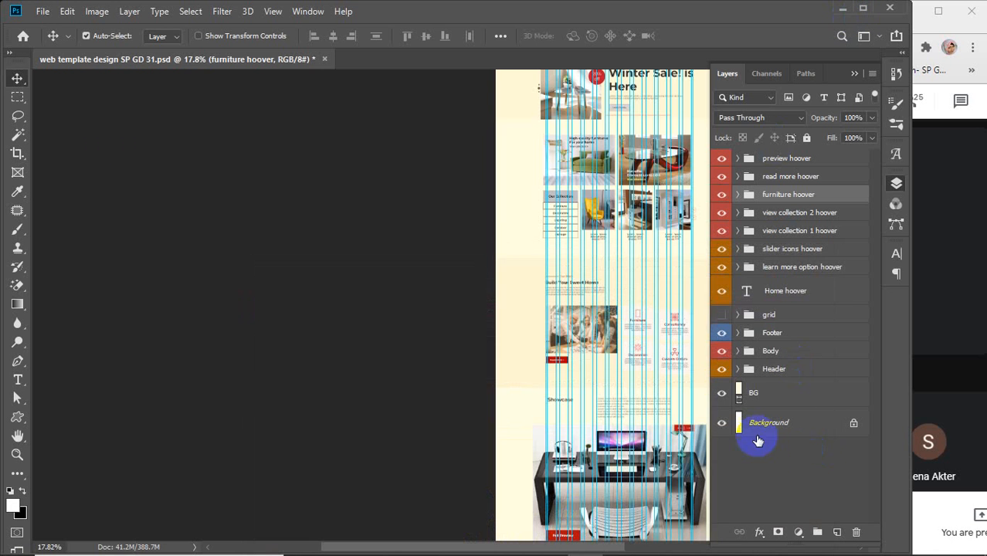
- Toggle the furniture hoover group's visibility to compare the two states of the Furniture row under Our Collection
scroll(630, 138, "up", 3)
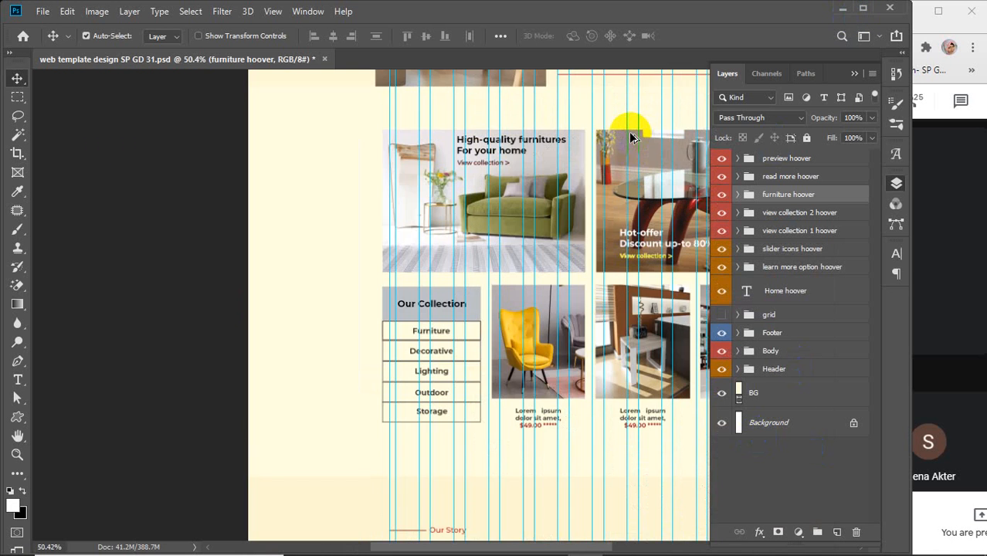
scroll(434, 392, "up", 4)
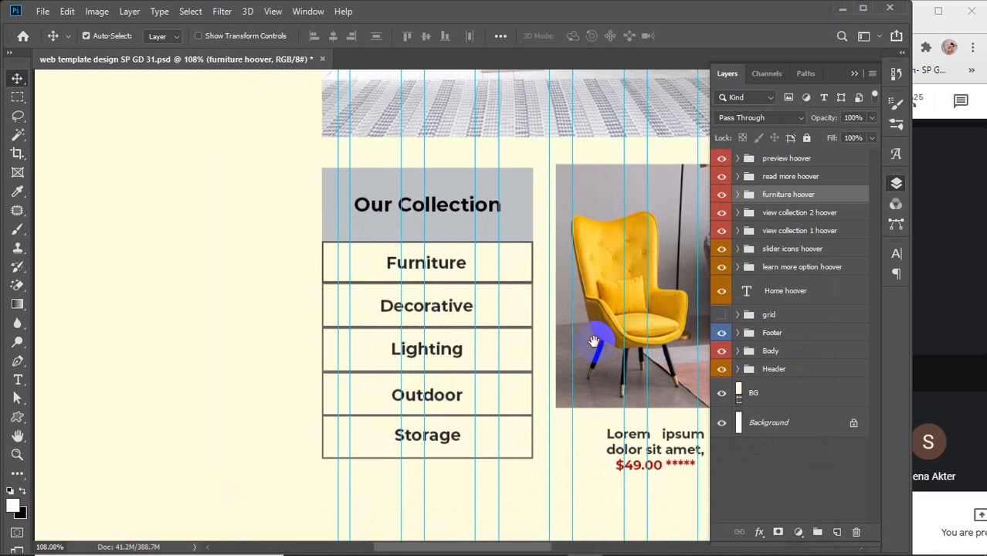
left_click_drag(594, 340, 491, 310)
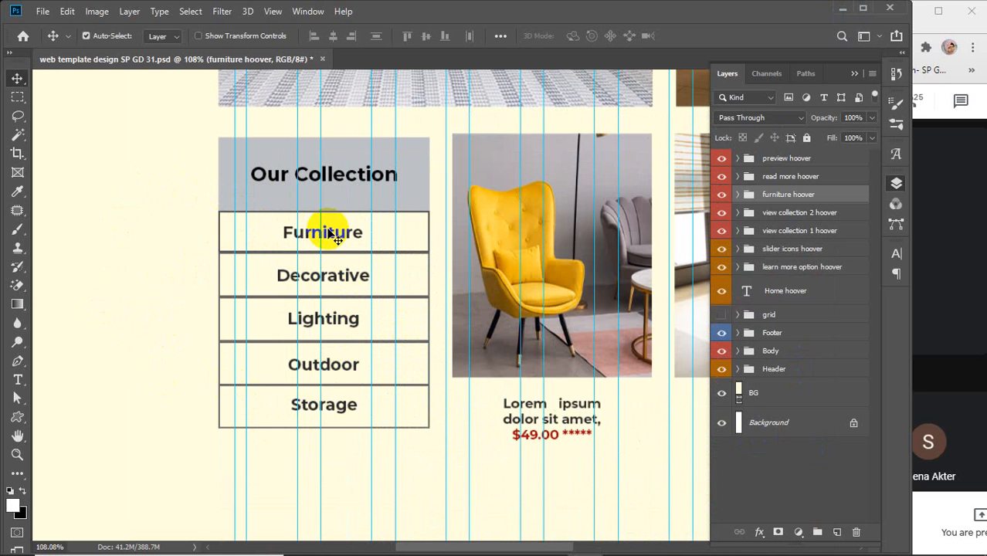
left_click(722, 196)
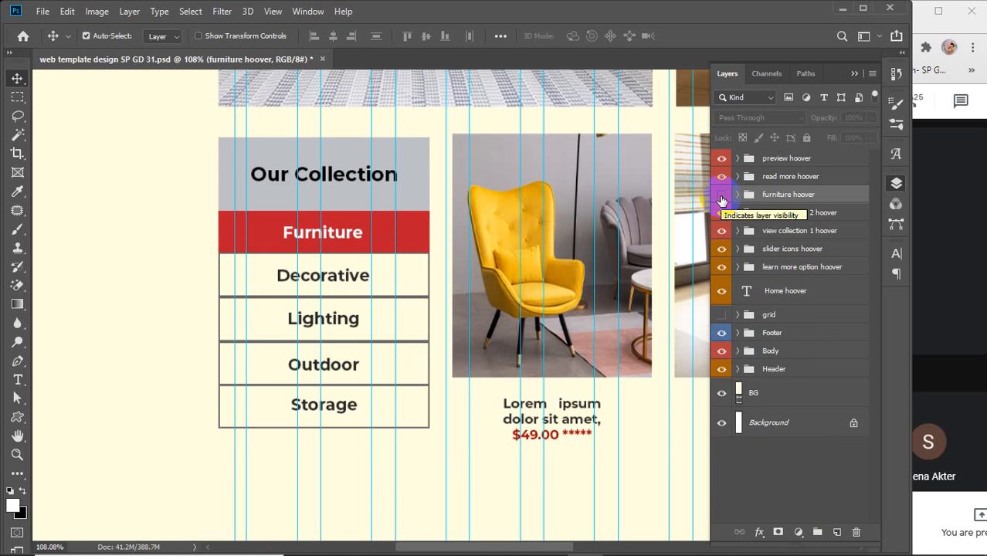
left_click(721, 196)
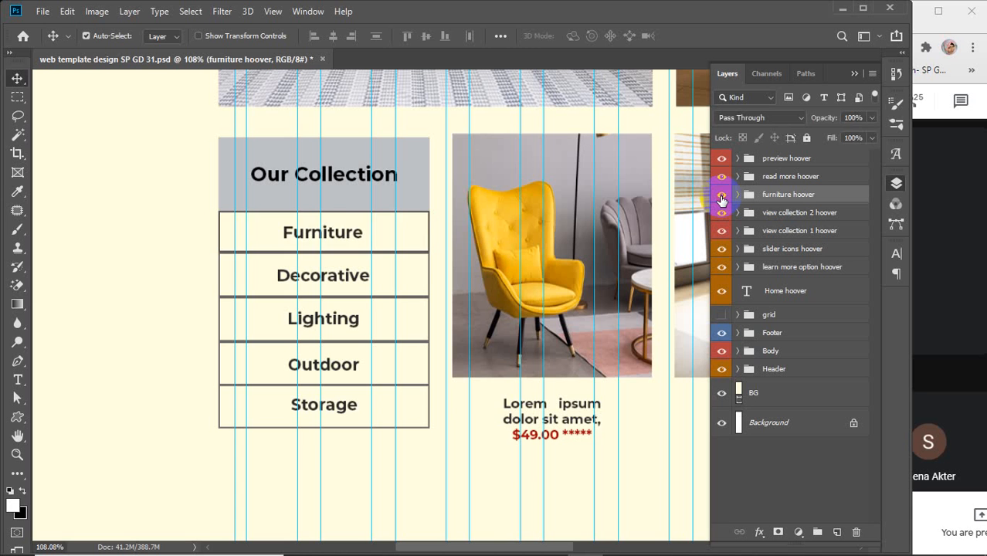
left_click(722, 196)
left_click(721, 195)
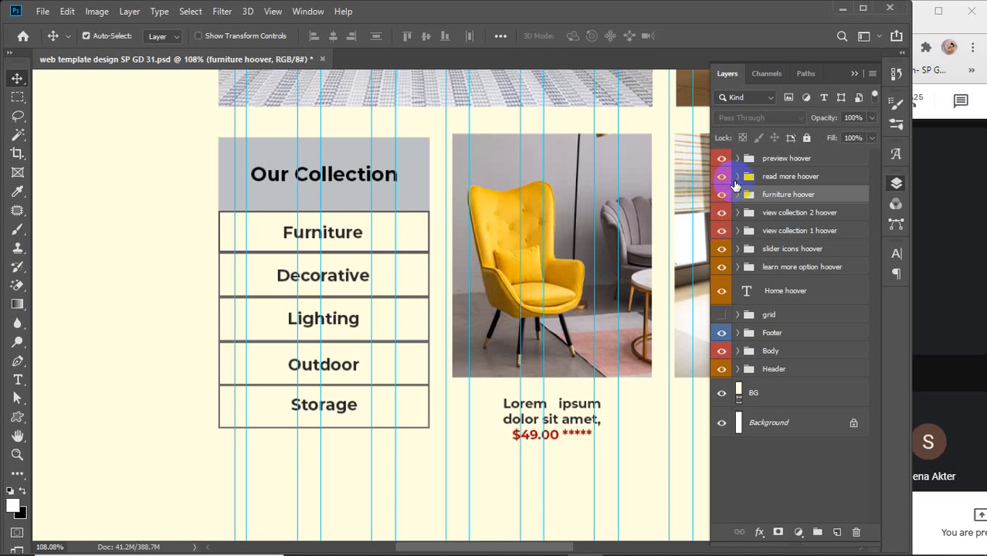
- Check the Read More button, return to Our Collection, and toggle the furniture hoover group, leaving it hidden
scroll(573, 347, "down", 5)
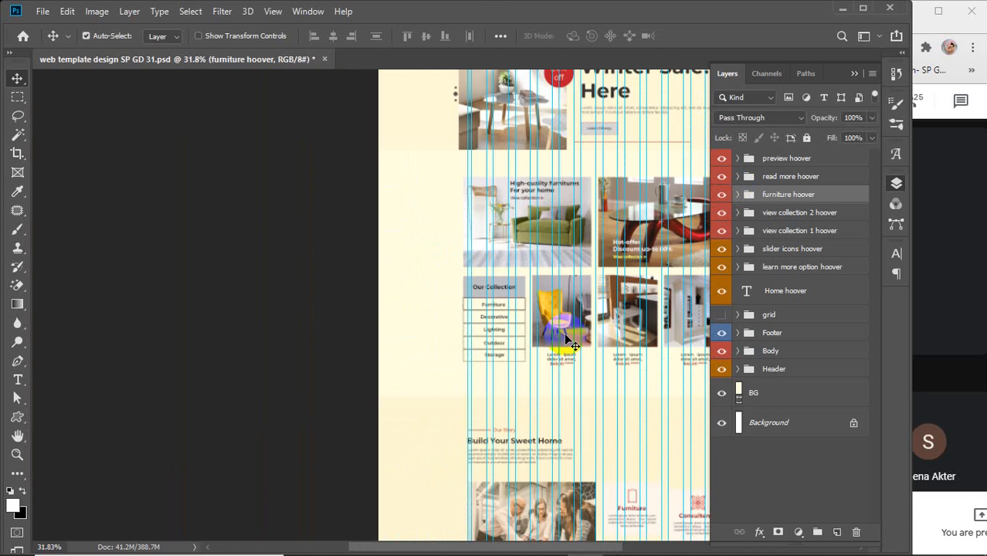
scroll(413, 260, "up", 3)
left_click_drag(413, 260, 480, 232)
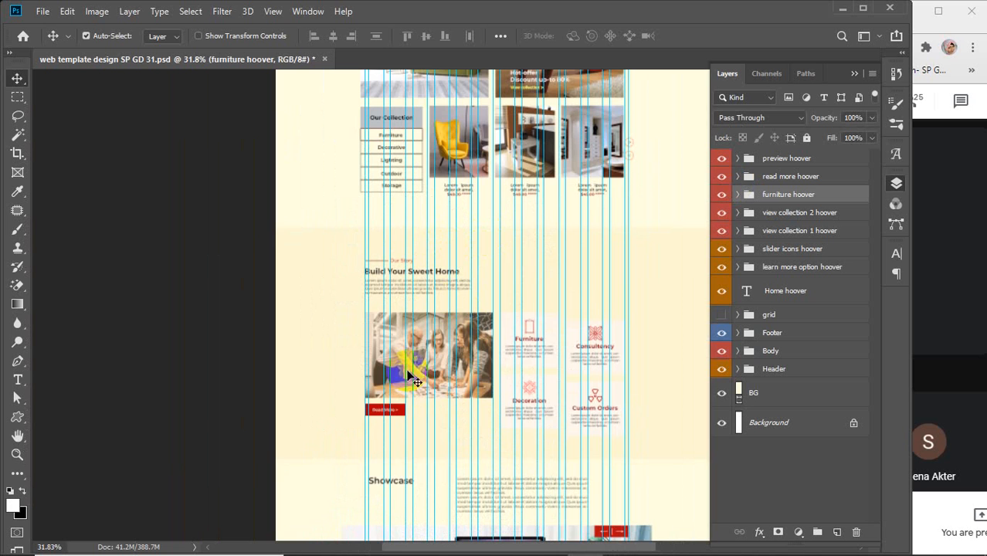
scroll(379, 417, "up", 2)
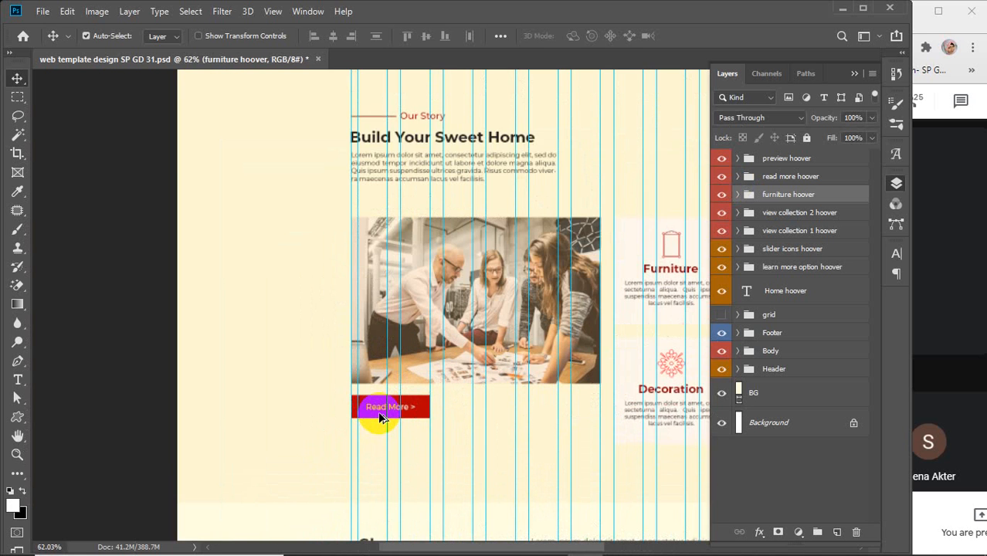
scroll(379, 415, "down", 1)
scroll(456, 252, "up", 5)
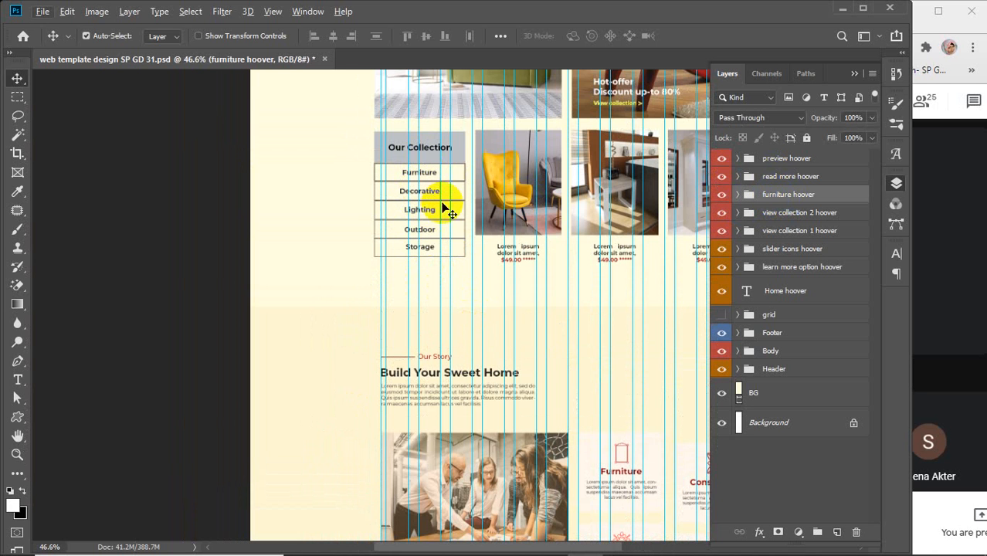
left_click(788, 196)
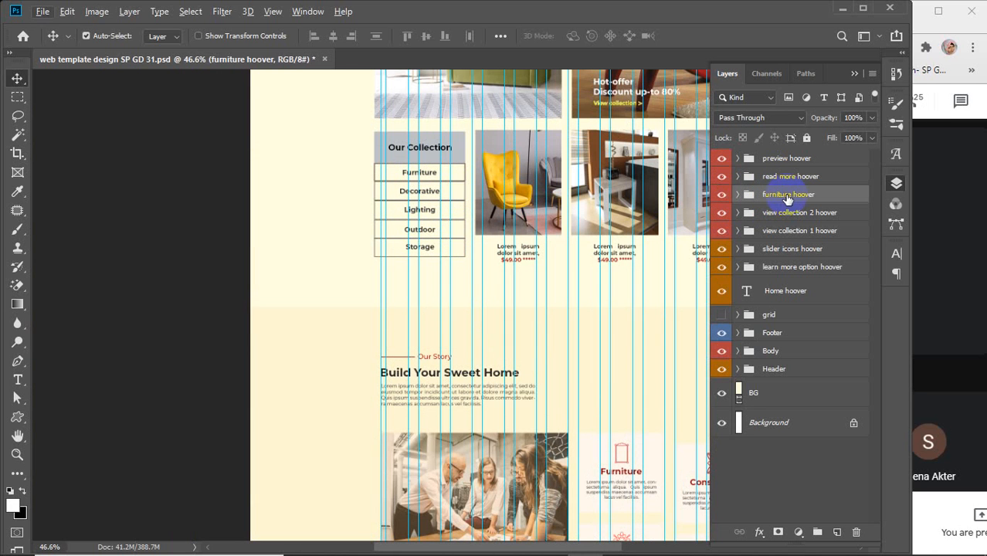
left_click(725, 201)
left_click(725, 200)
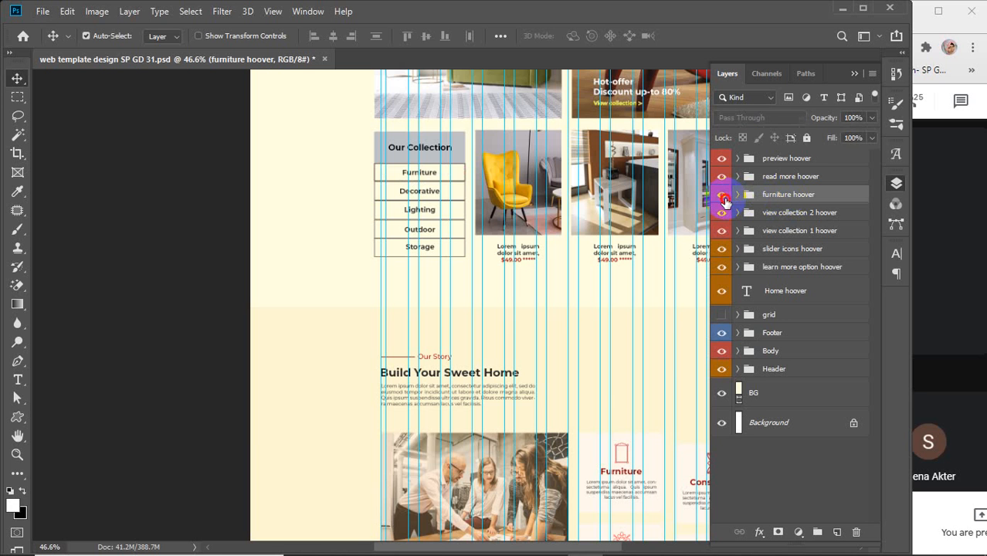
left_click(725, 201)
left_click(724, 200)
left_click(724, 201)
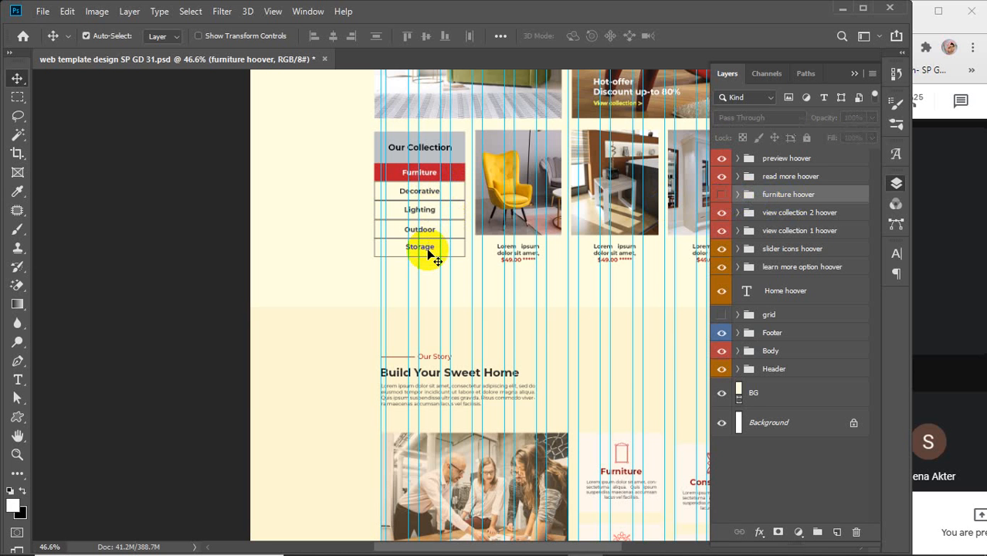
- Inspect the Our Collection list up close with the furniture hoover group hidden, and turn the group's visibility back on
scroll(417, 174, "up", 12)
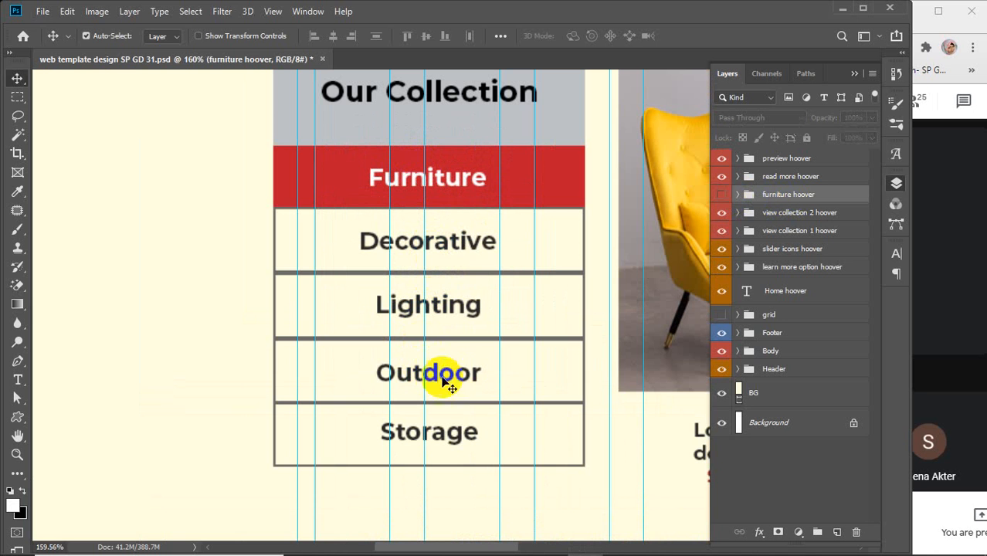
mouse_move(494, 186)
left_mouse_down()
mouse_move(496, 176)
mouse_move(560, 178)
left_mouse_up()
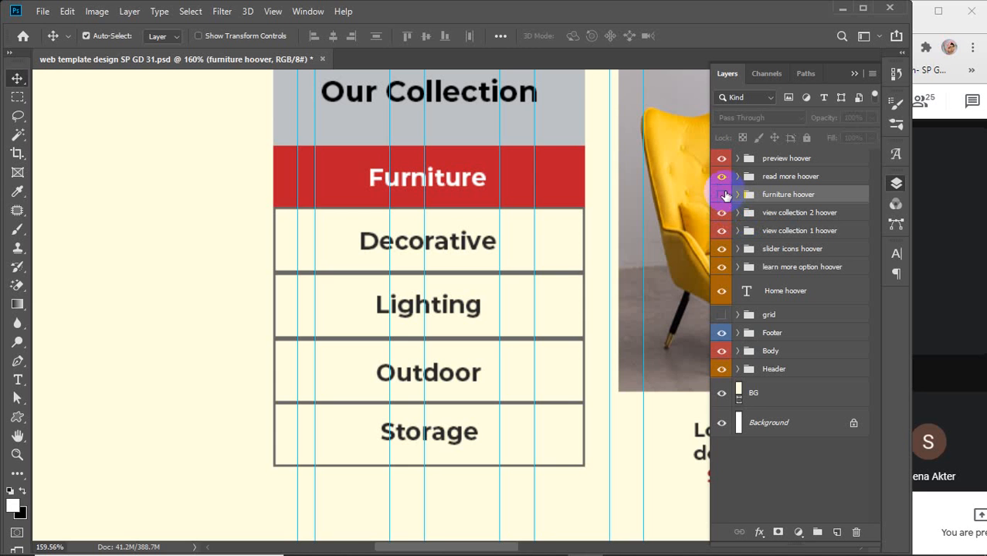
left_click(722, 194)
scroll(480, 290, "down", 1)
left_click(724, 198)
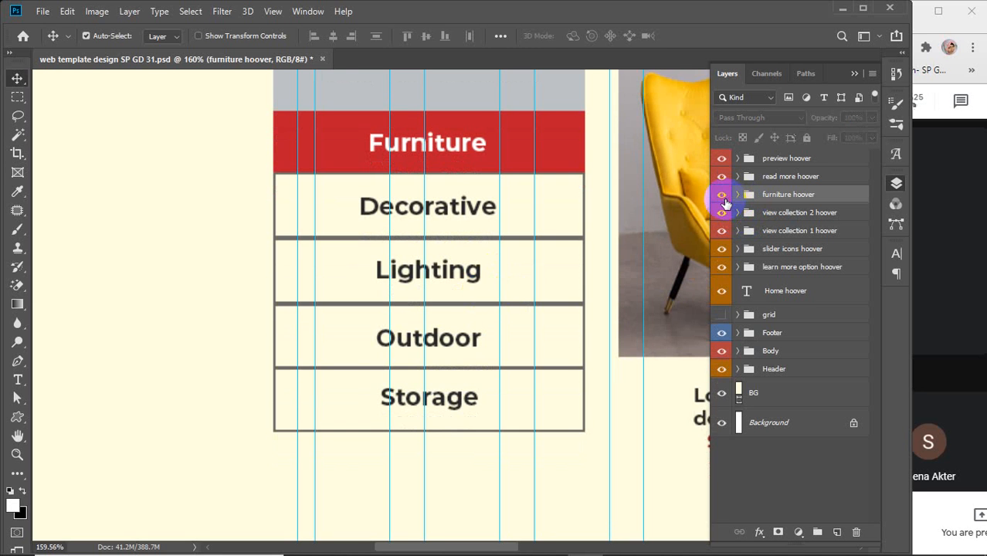
- Locate the Read More button in the Our Story section and expand the read more hoover group
scroll(511, 287, "down", 3)
scroll(510, 286, "down", 2)
scroll(506, 270, "down", 2)
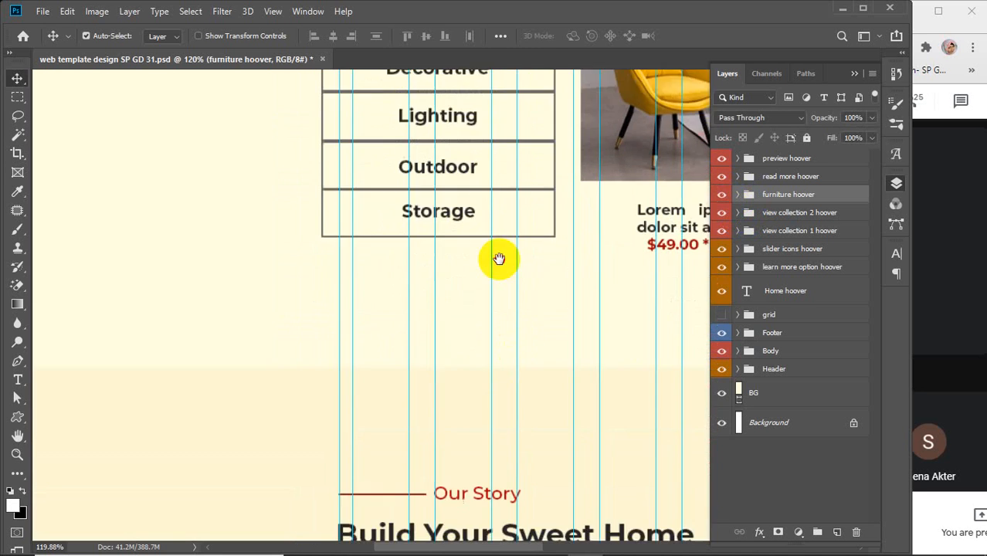
scroll(499, 259, "down", 10)
scroll(445, 297, "left", 2)
scroll(505, 320, "up", 1)
left_click(436, 267)
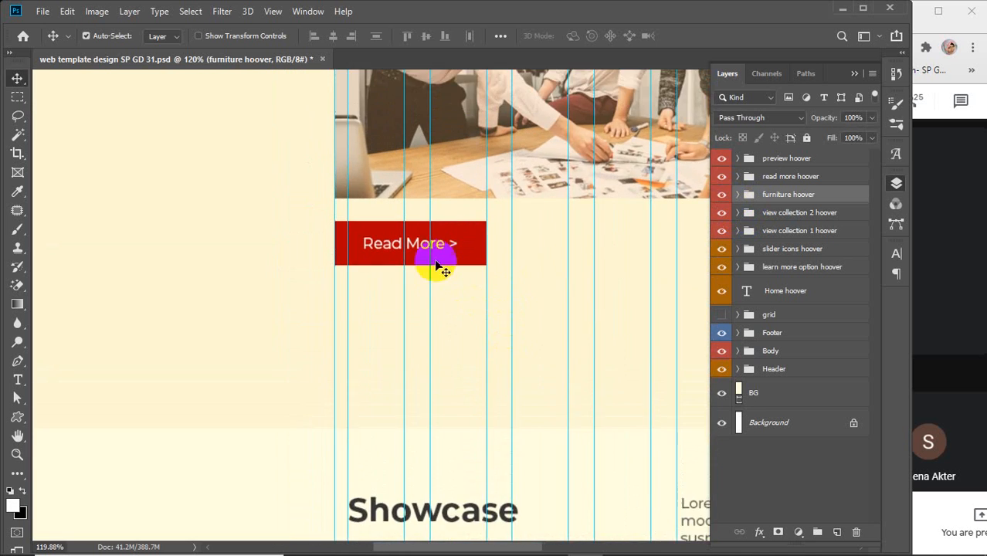
scroll(437, 267, "up", 3)
left_click(744, 177)
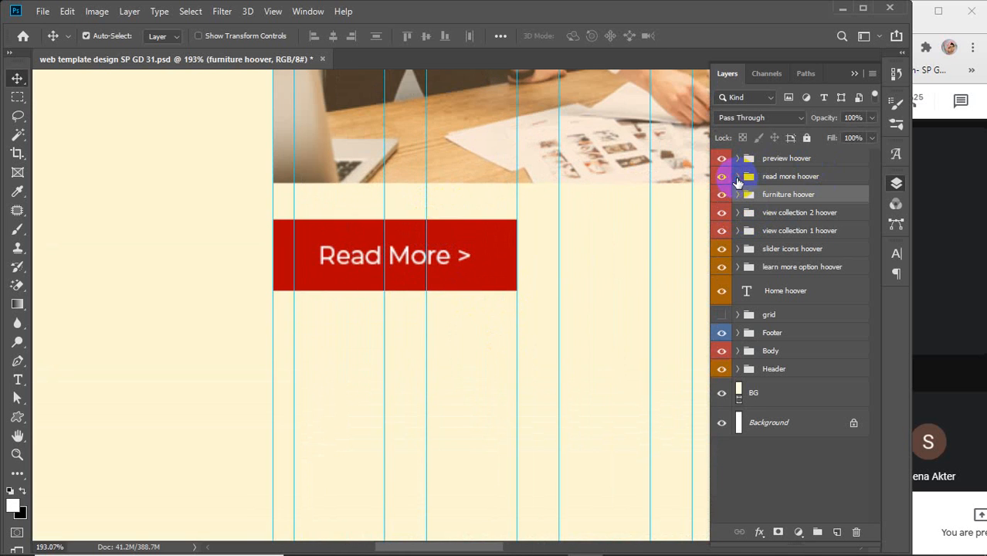
left_click(749, 230)
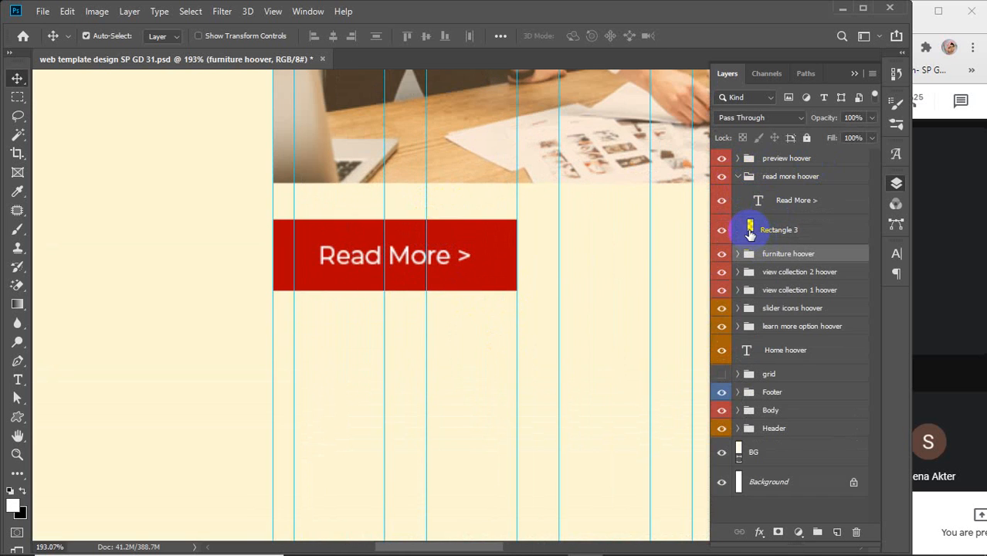
double_click(749, 231)
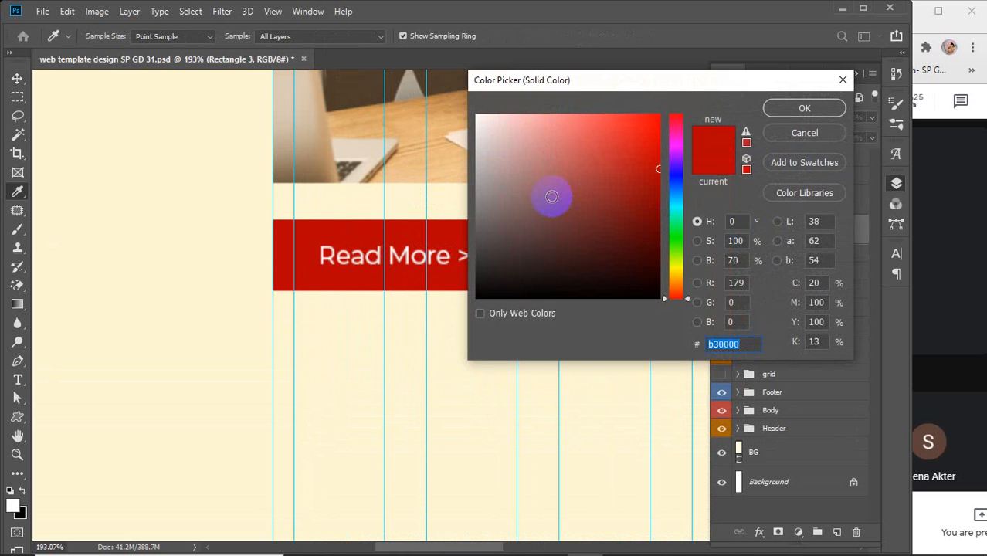
left_click_drag(552, 197, 473, 237)
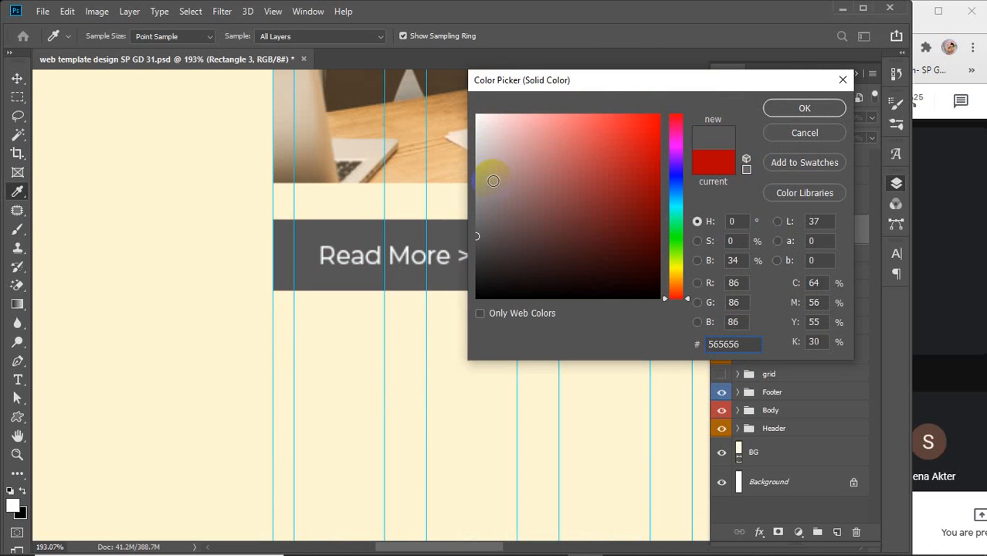
left_click(801, 138)
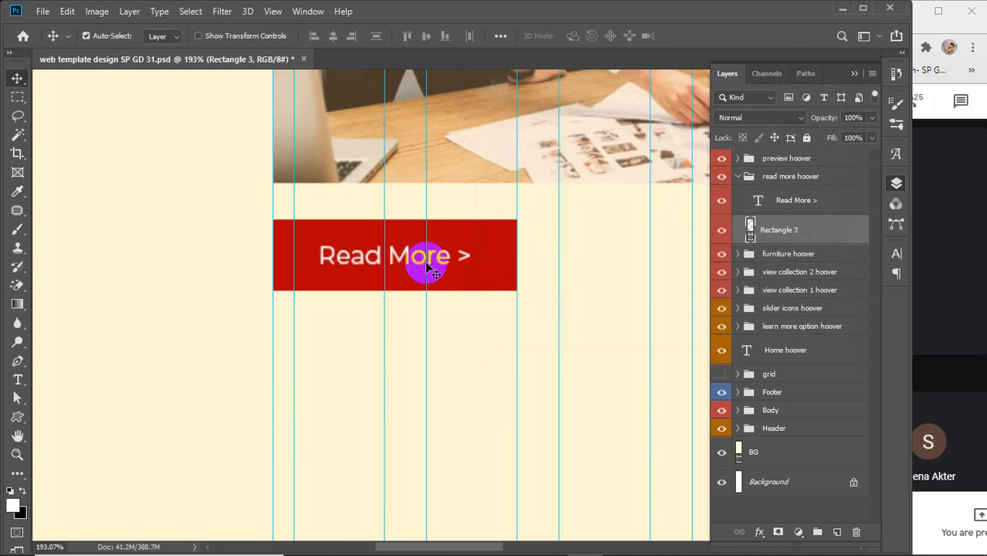
- Recolour the Read More button's background rectangle in the read more hoover group to grey 808080
double_click(750, 230)
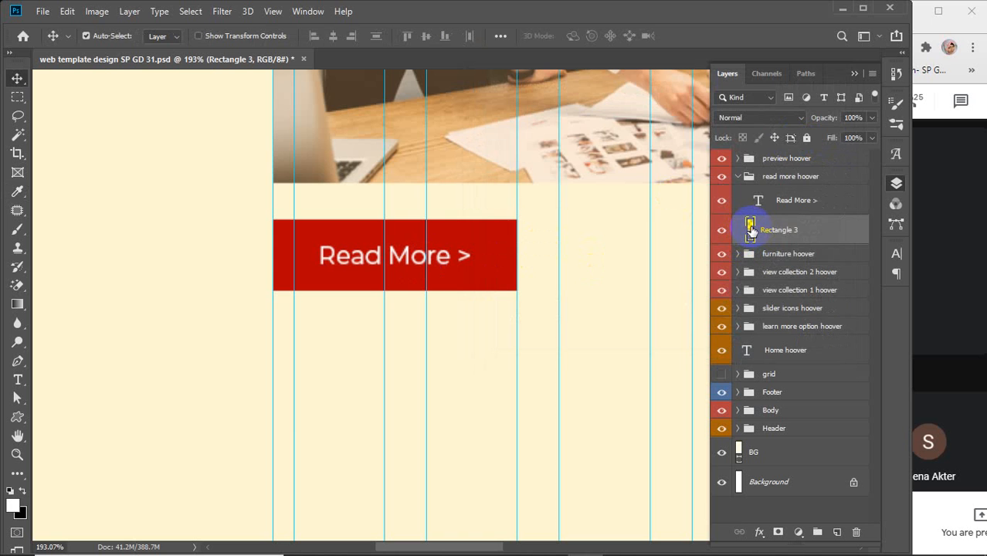
left_click(503, 185)
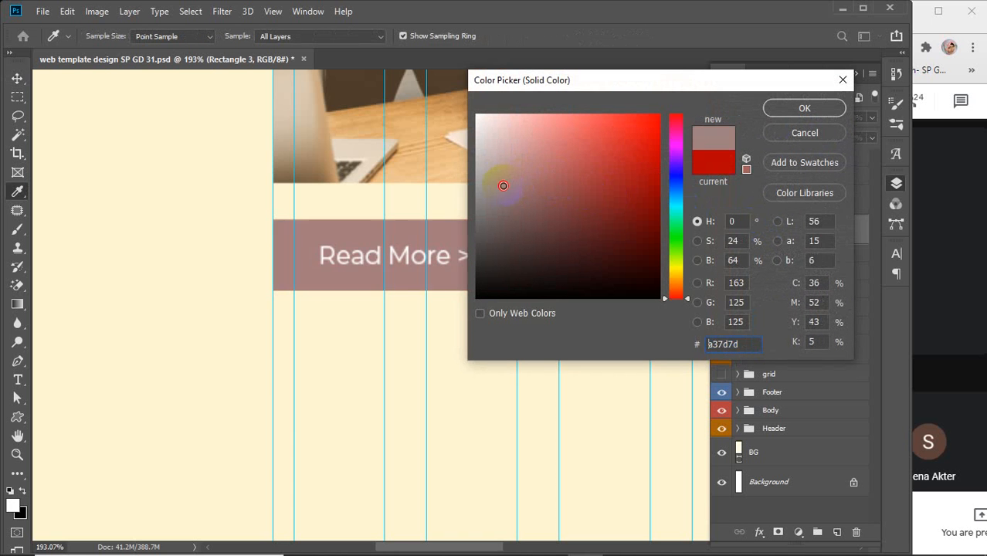
left_click_drag(503, 186, 467, 205)
left_click(804, 108)
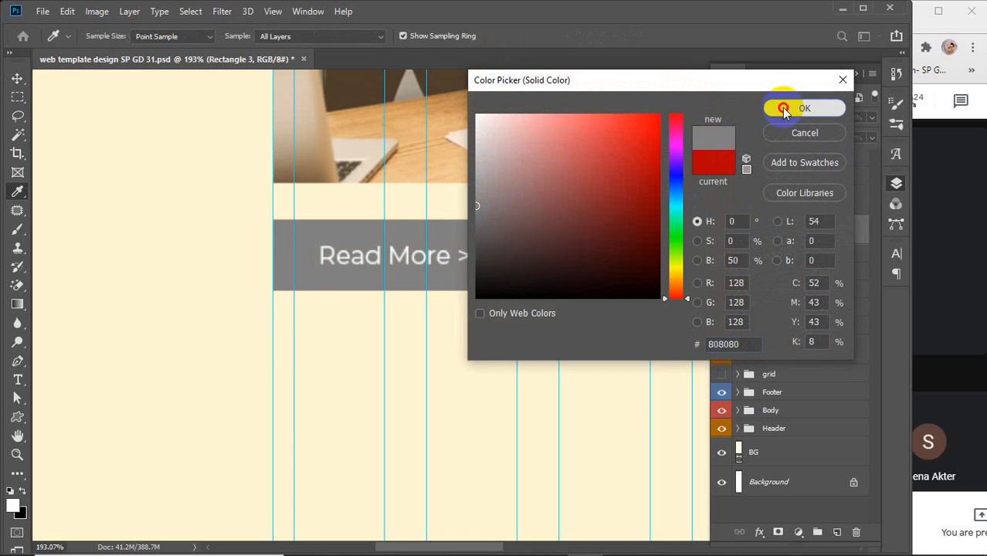
- Change the text colour of the Read More label in the read more hoover group to black
double_click(759, 202)
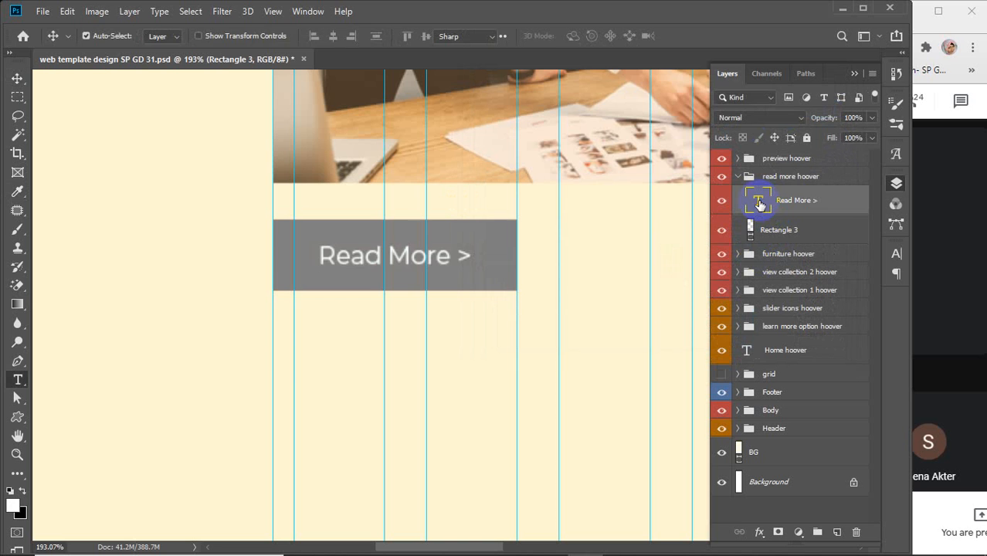
left_click(582, 36)
left_click_drag(578, 164, 409, 83)
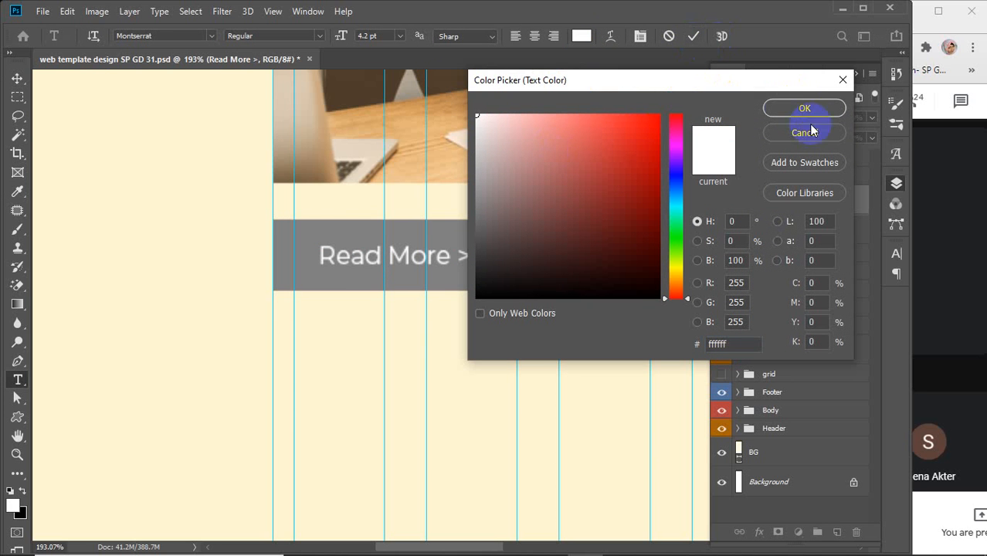
left_click_drag(555, 212, 462, 326)
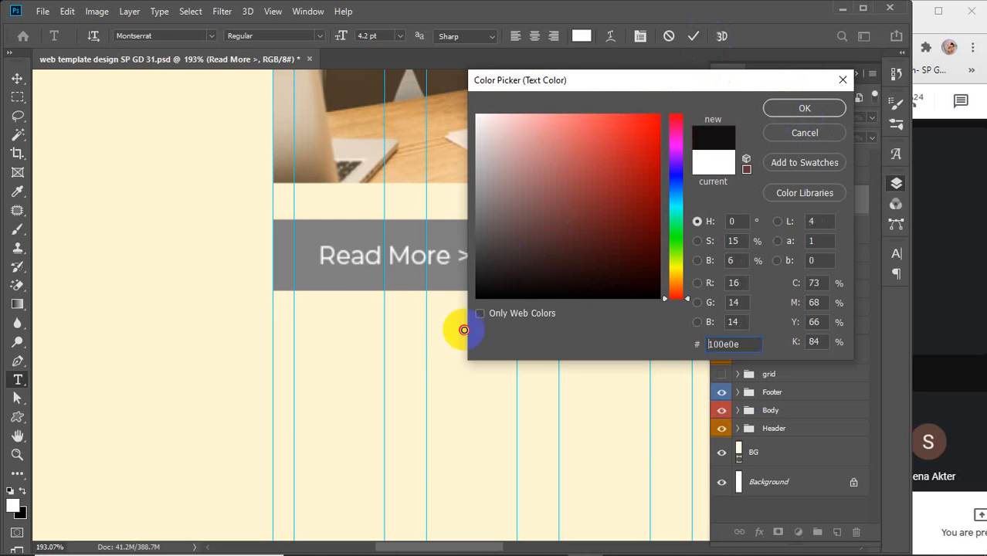
left_click(801, 111)
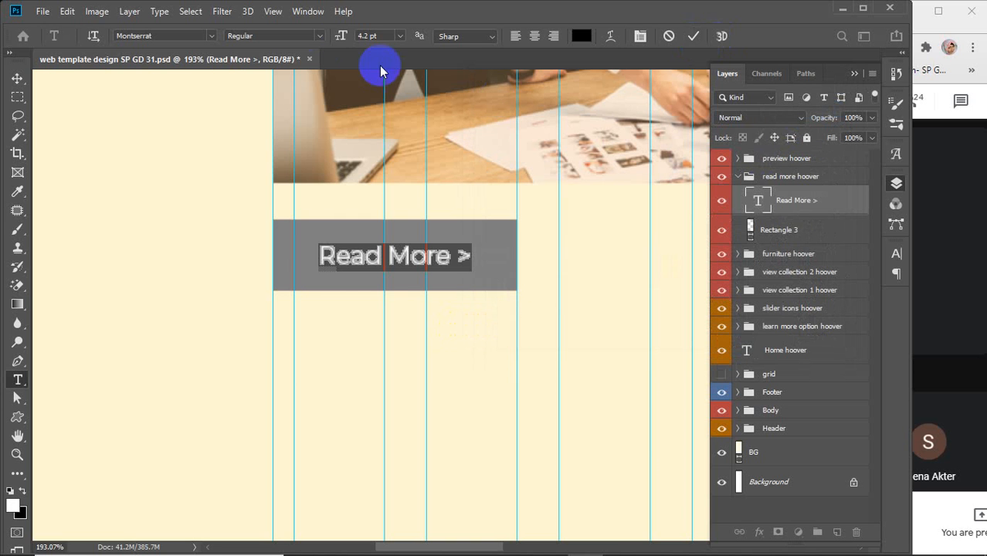
- Set the Read More label's font style to SemiBold, commit the text edit and collapse the read more hoover group
left_click(319, 36)
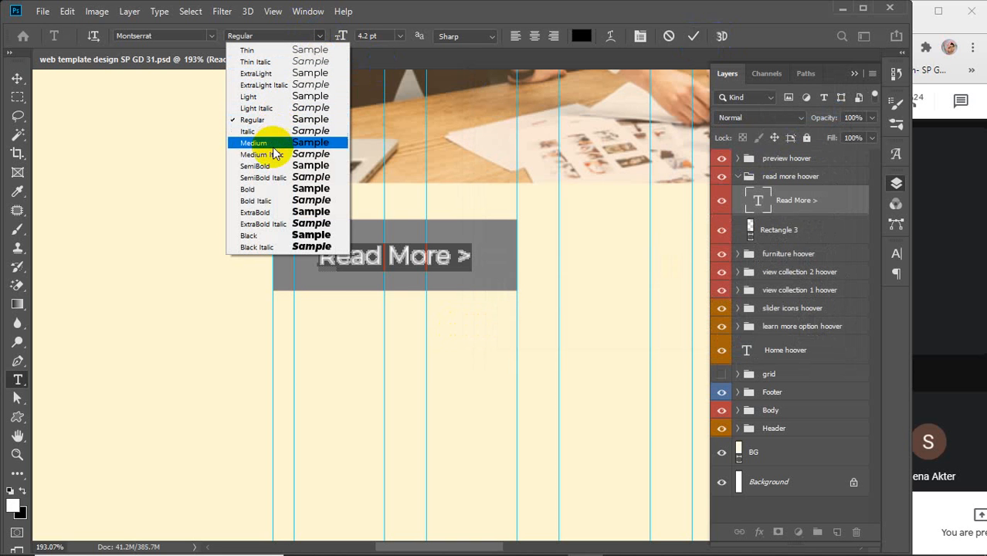
left_click(260, 166)
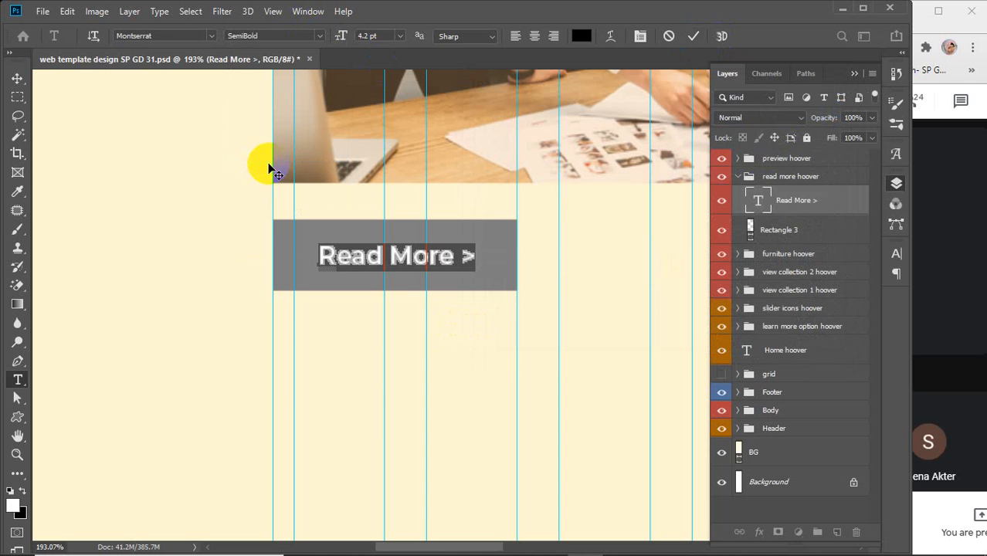
left_click(694, 36)
key("v")
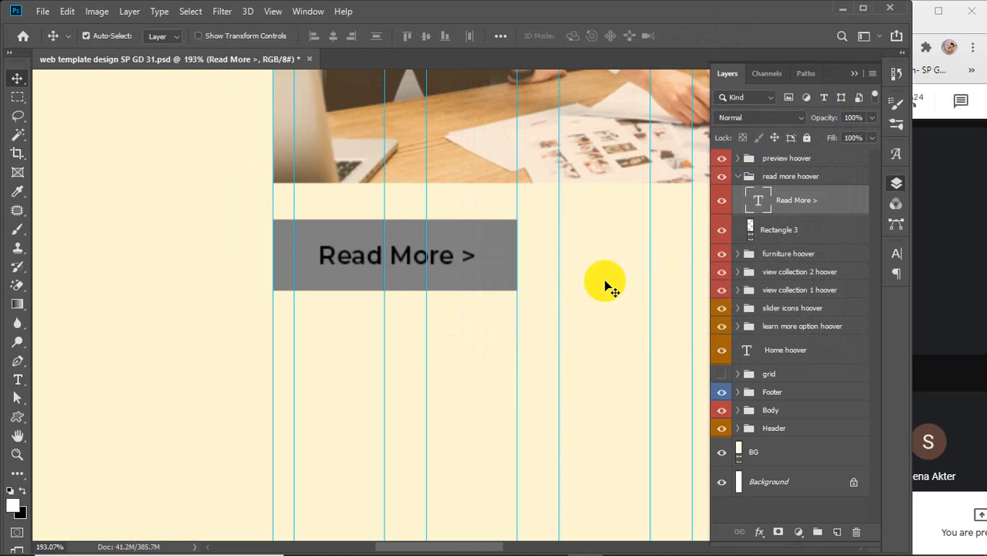
left_click(738, 177)
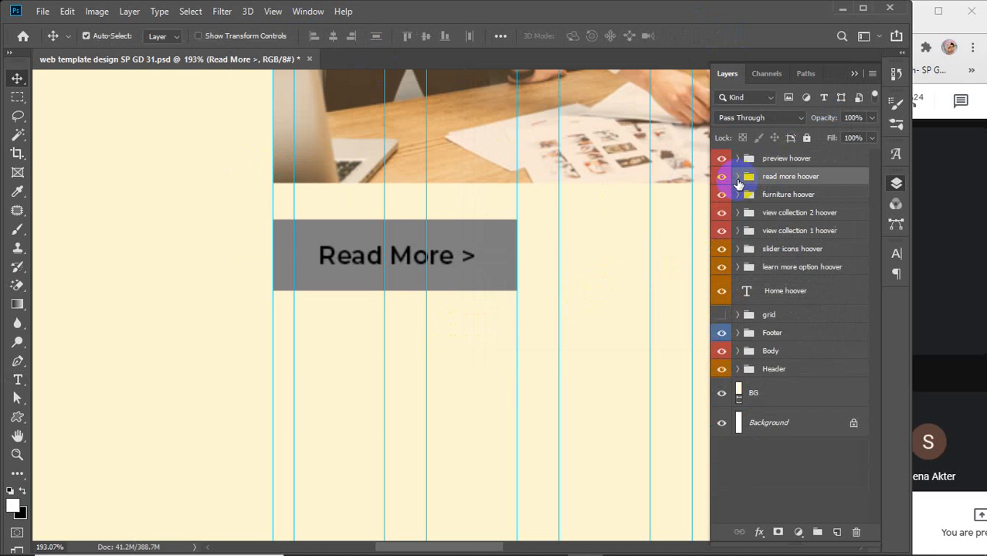
- Locate the Full Preview button in the Showcase section and expand the preview hoover group
scroll(568, 265, "down", 3)
scroll(569, 265, "down", 1)
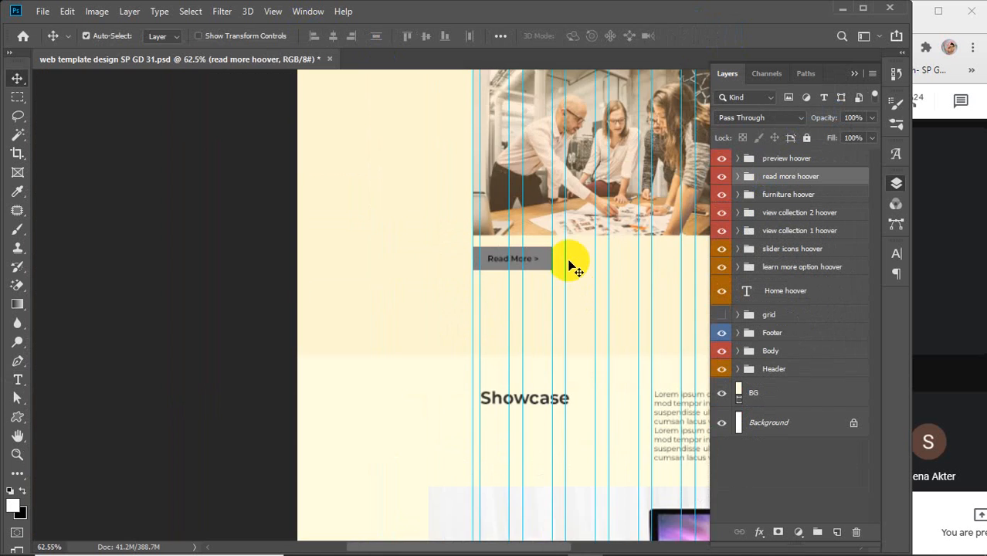
scroll(432, 121, "down", 10)
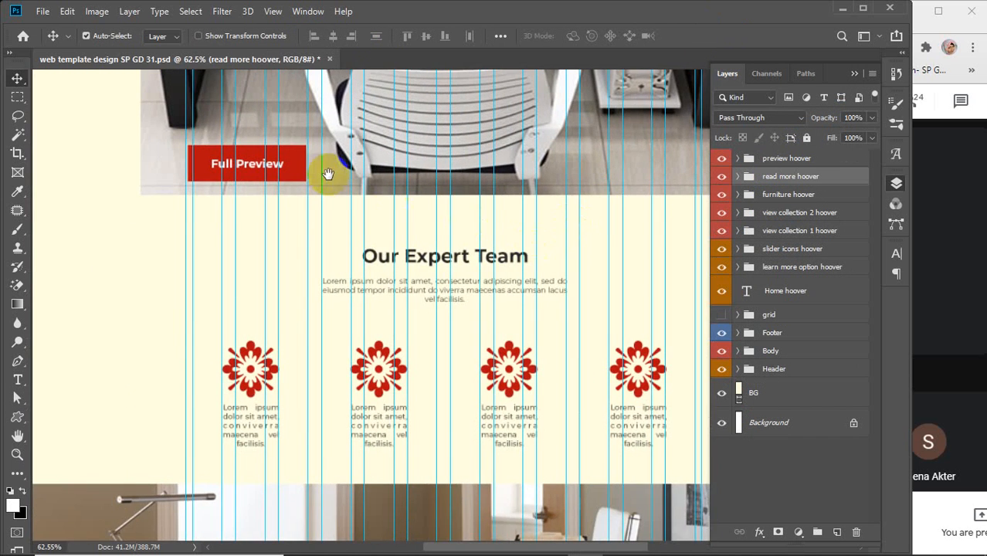
scroll(396, 264, "up", 3)
scroll(332, 264, "up", 3)
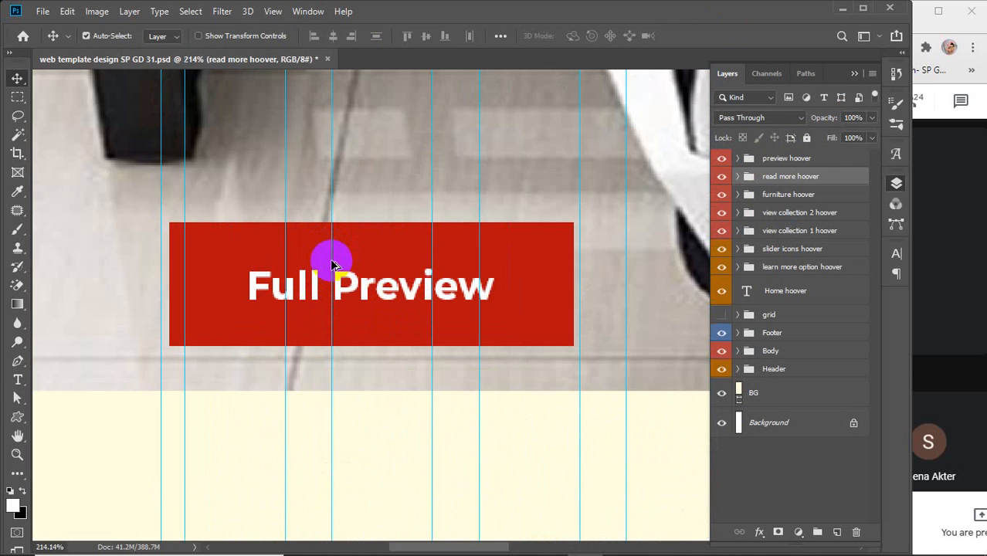
left_click(737, 158)
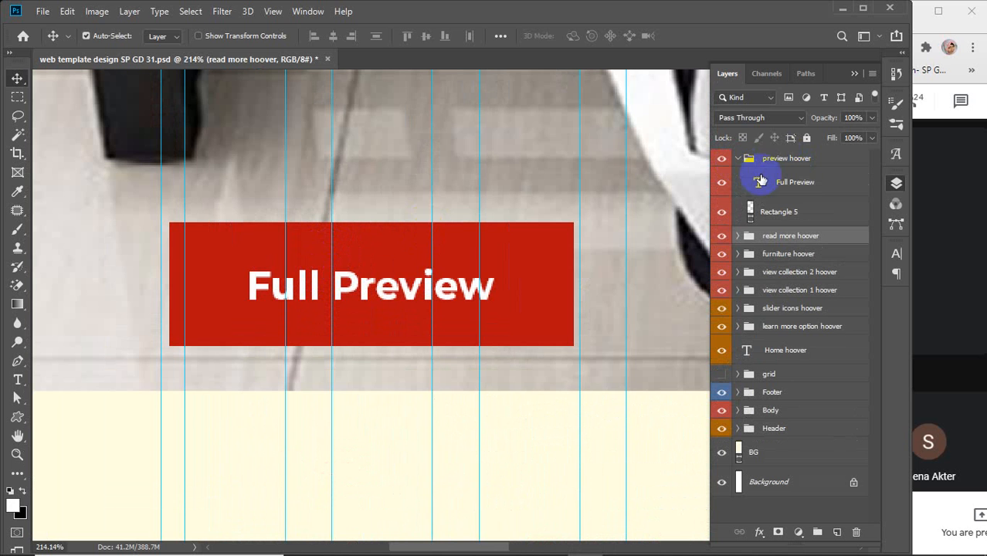
- Recolour the Full Preview button's background rectangle to a dark grey of about 676767
double_click(749, 212)
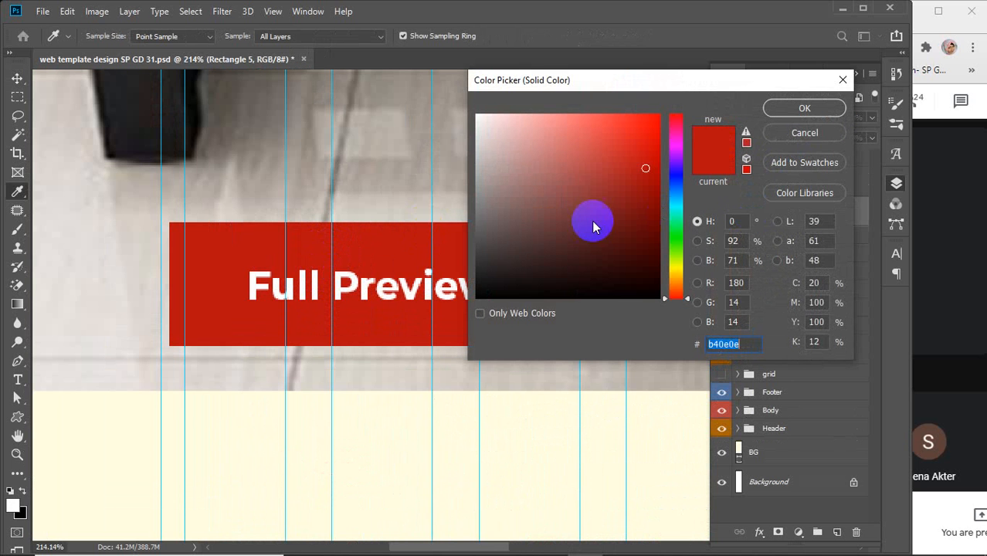
left_click_drag(494, 244, 475, 248)
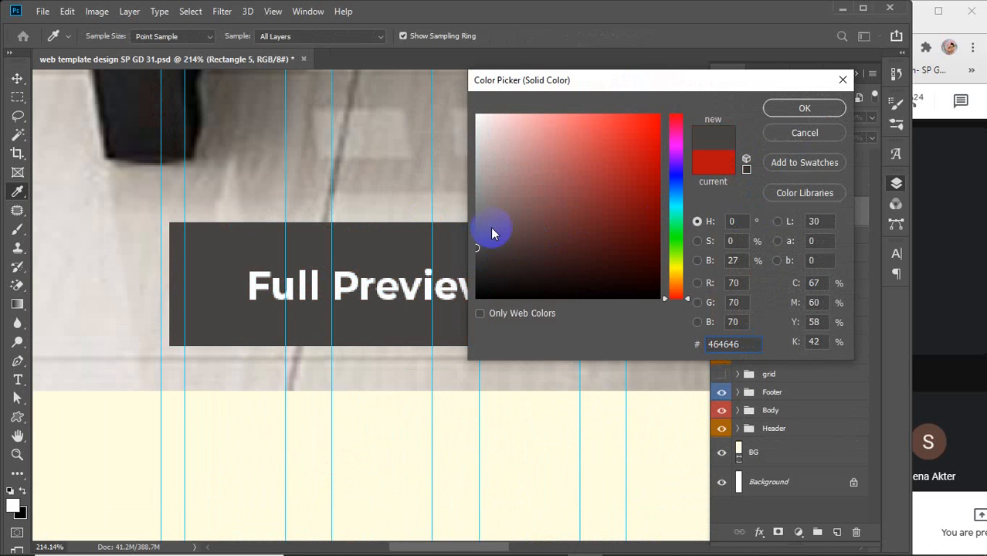
left_click_drag(460, 207, 436, 220)
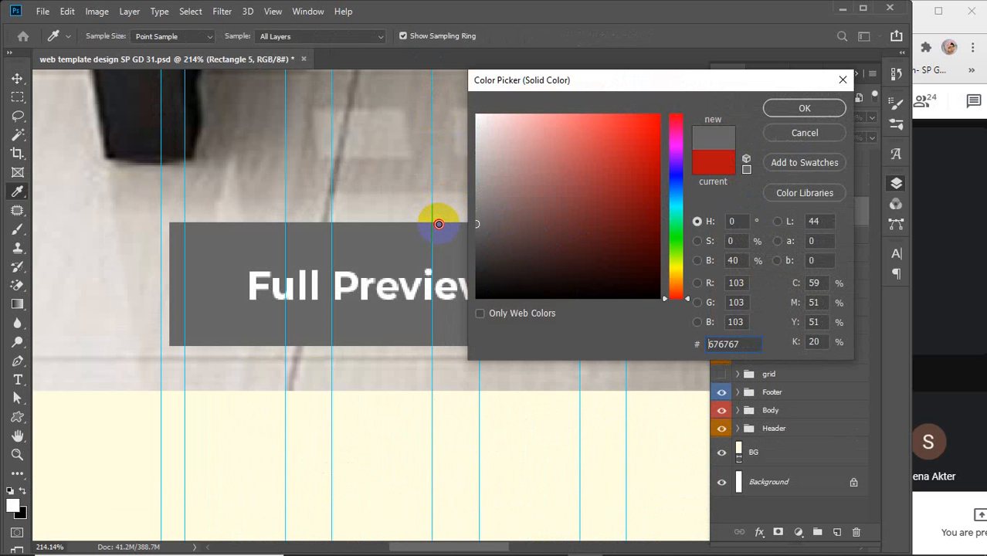
left_click(803, 110)
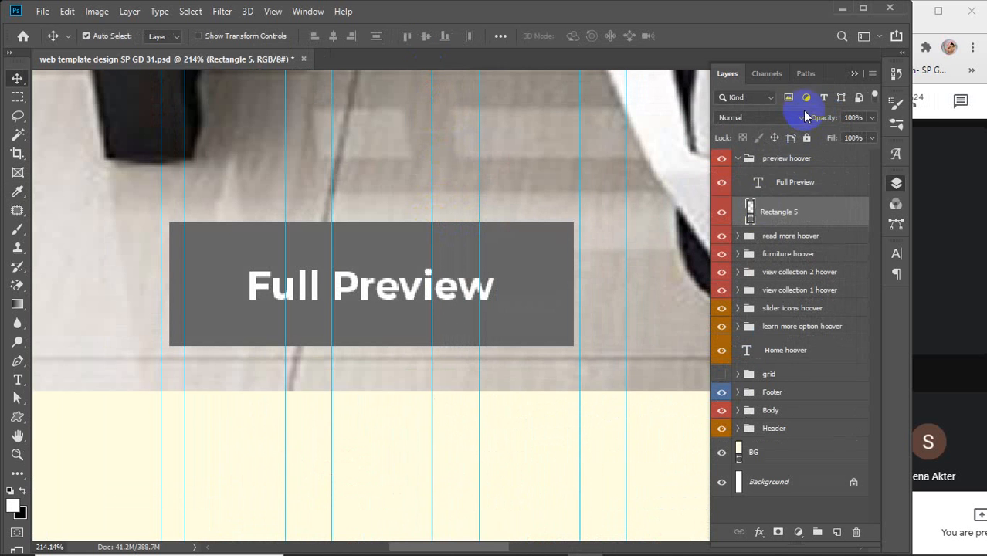
- Change the Full Preview label's text colour in the preview hoover group to black and finish the text edit
double_click(760, 182)
left_click(584, 35)
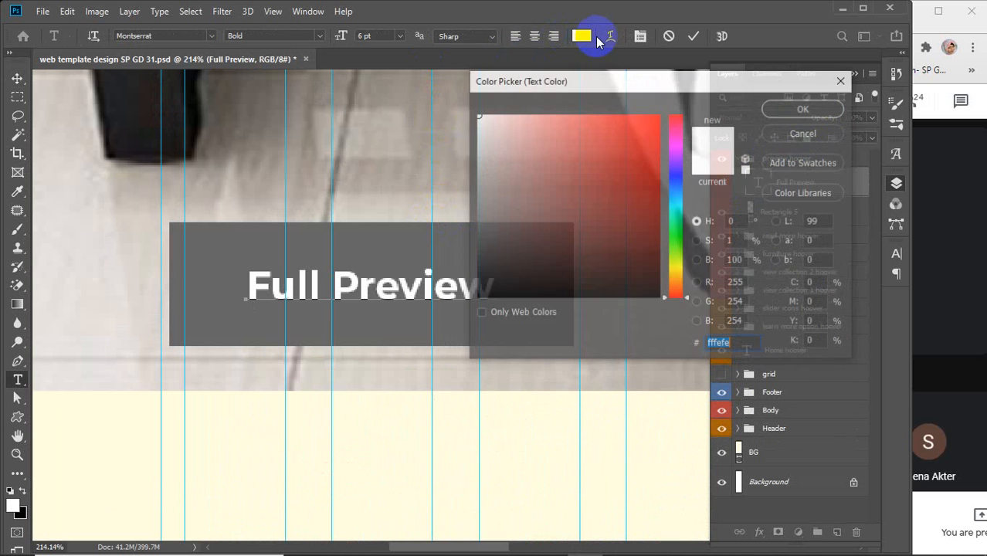
left_click_drag(566, 155, 451, 292)
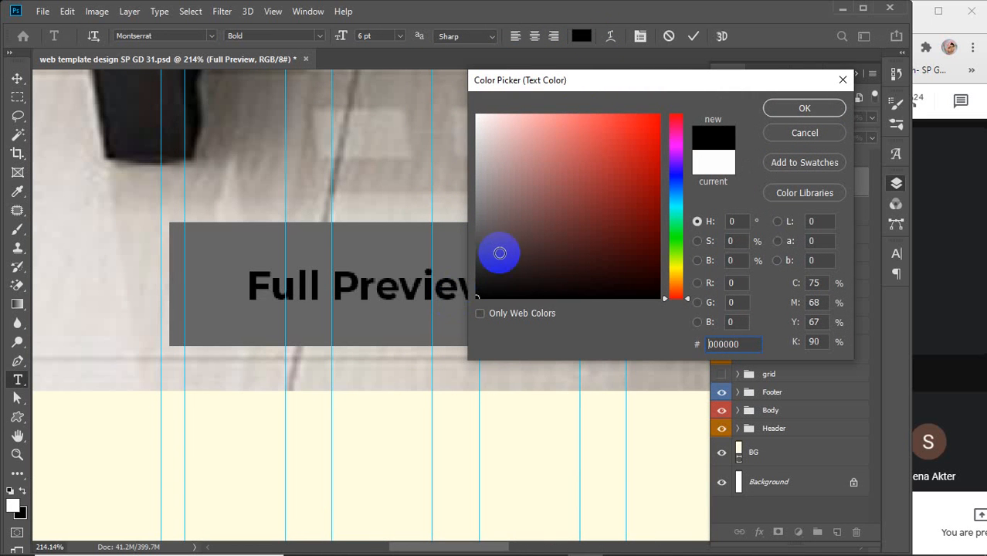
left_click_drag(499, 254, 477, 116)
left_click(804, 108)
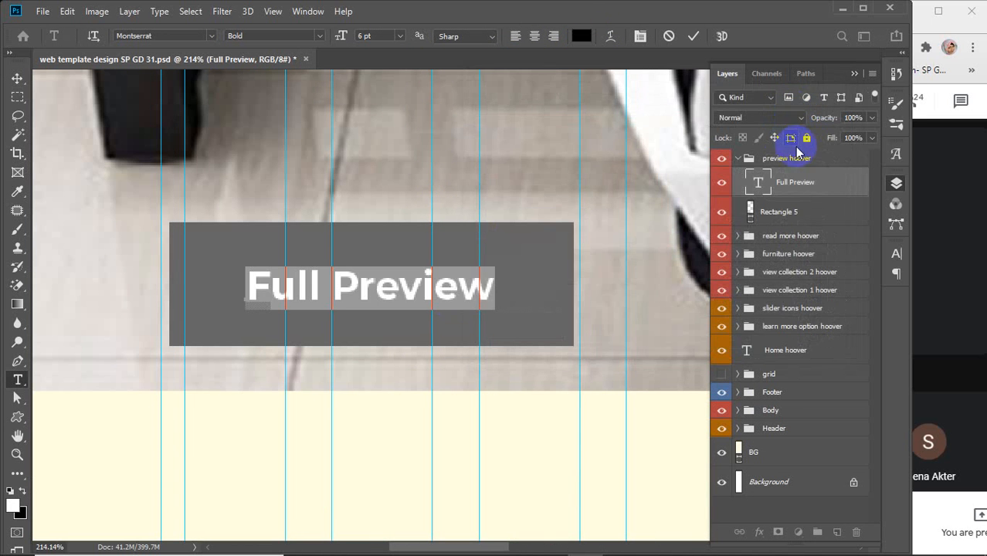
left_click(738, 210)
key("v")
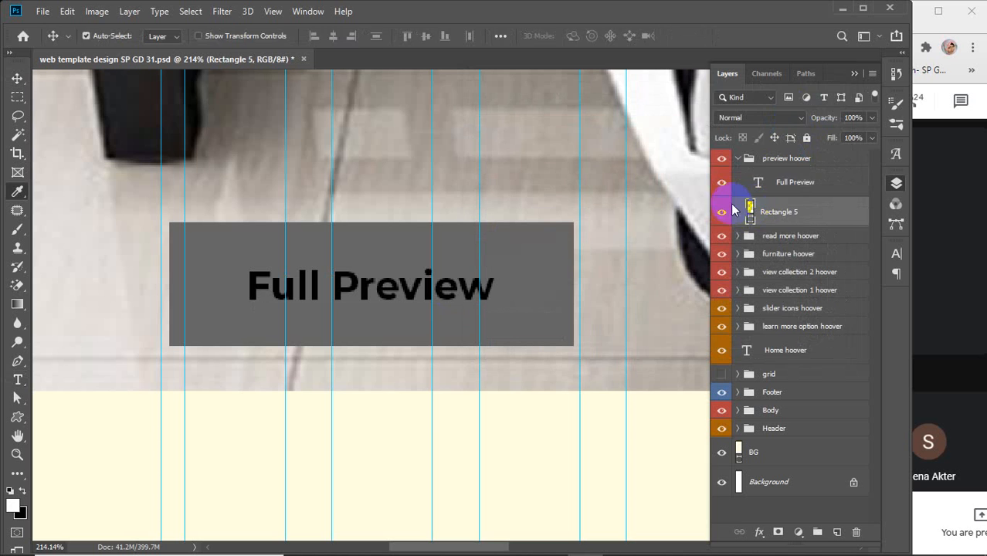
- Recolour the Full Preview button's background rectangle to light grey a6a6a6 and collapse the preview hoover group
double_click(749, 209)
left_click(466, 172)
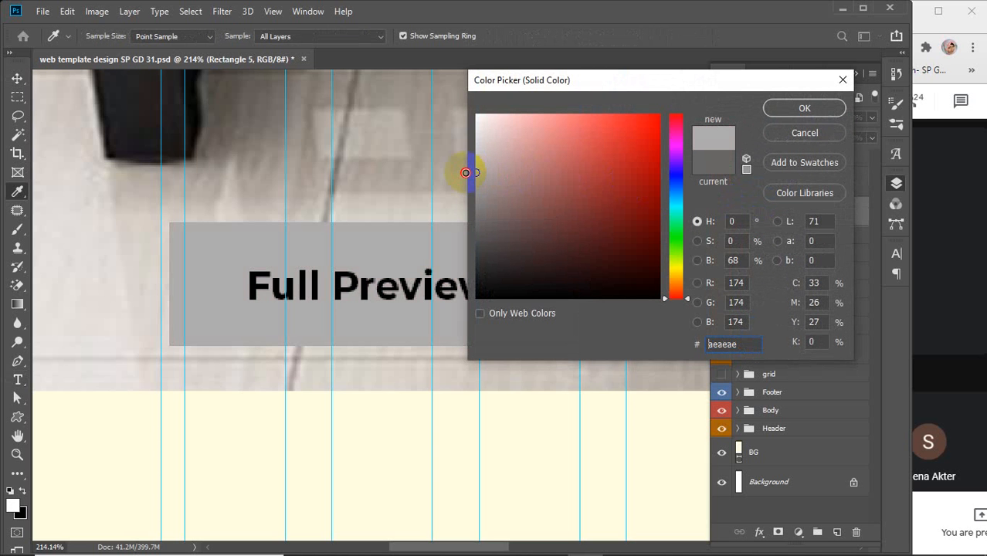
mouse_move(532, 137)
left_mouse_down()
mouse_move(550, 104)
mouse_move(505, 159)
mouse_move(427, 188)
mouse_move(419, 169)
mouse_move(412, 178)
left_mouse_up()
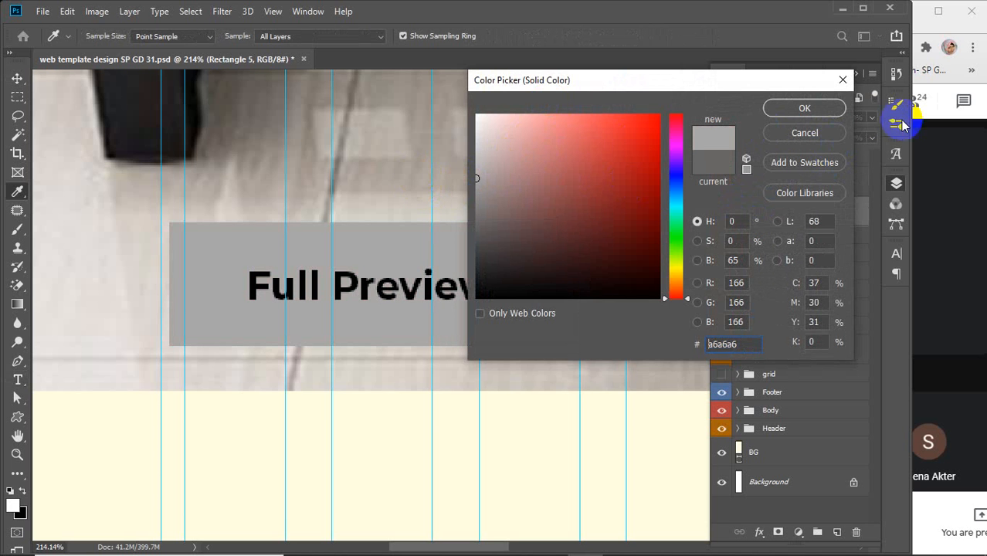
left_click(805, 108)
left_click(736, 160)
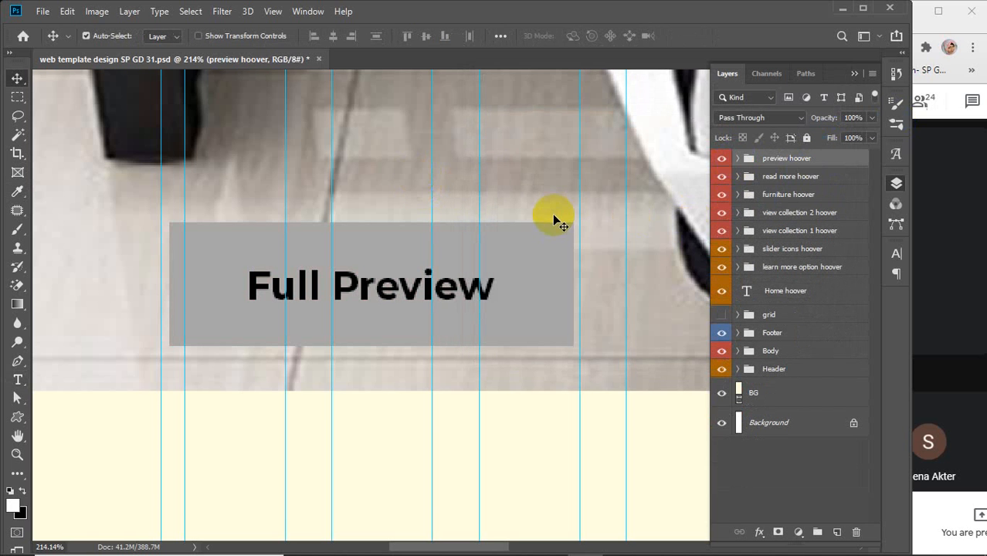
- Review the overall page layout from the header down to the Showcase section with all hoover groups shown
scroll(552, 214, "down", 6)
scroll(554, 214, "down", 3)
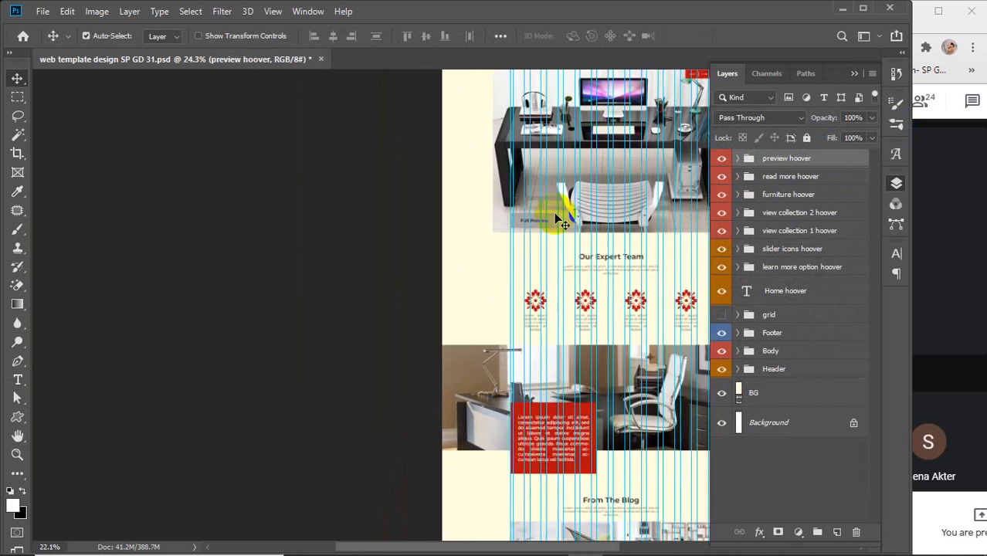
scroll(555, 185, "up", 4)
left_click_drag(554, 182, 496, 397)
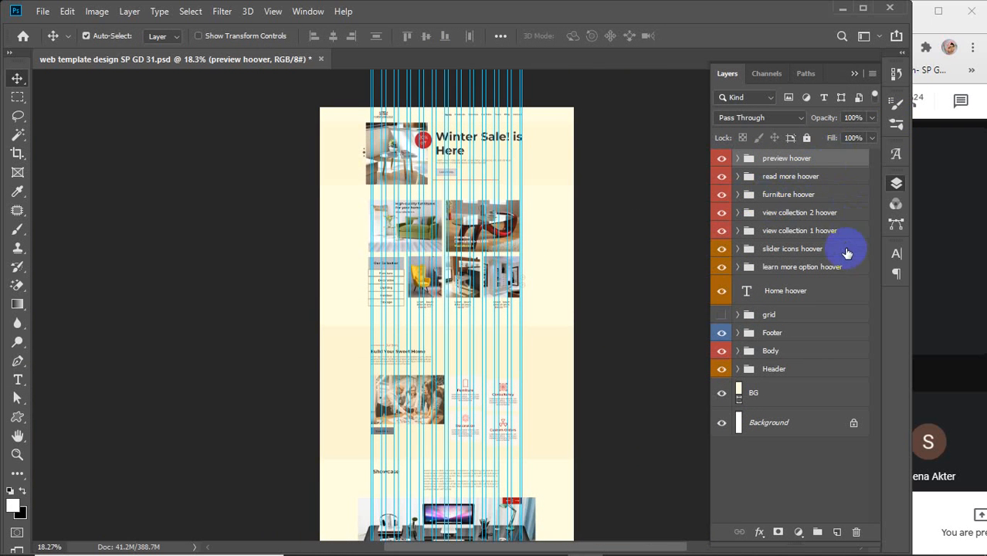
- Group all layers from preview hoover down to Home hoover into a group named Hoover and save the document
left_click(808, 294, "shift")
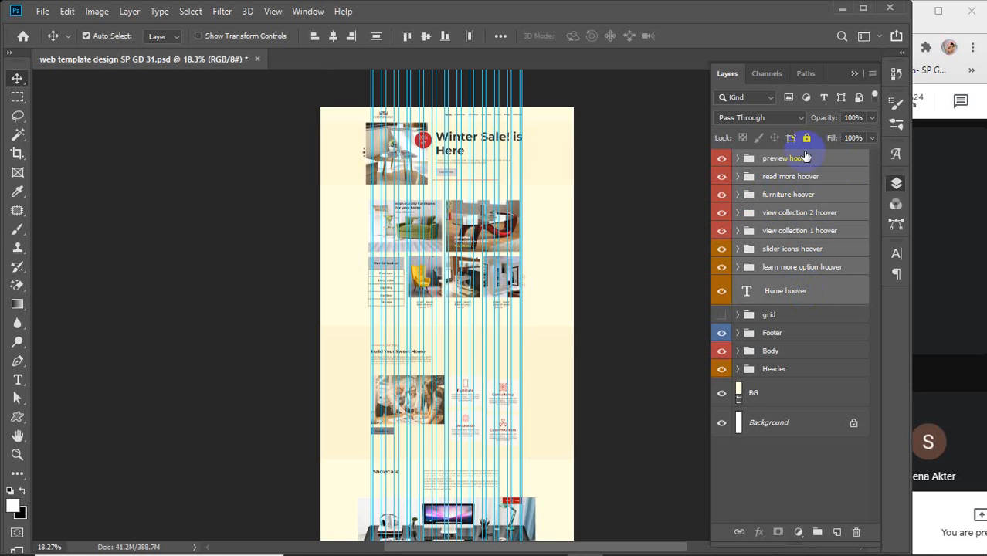
key("ctrl+g")
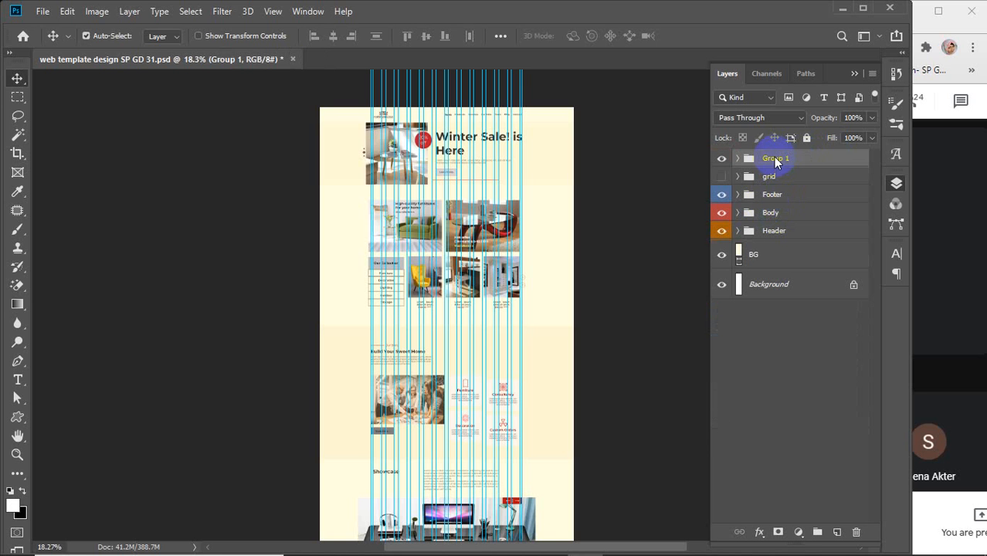
double_click(771, 159)
key("Return")
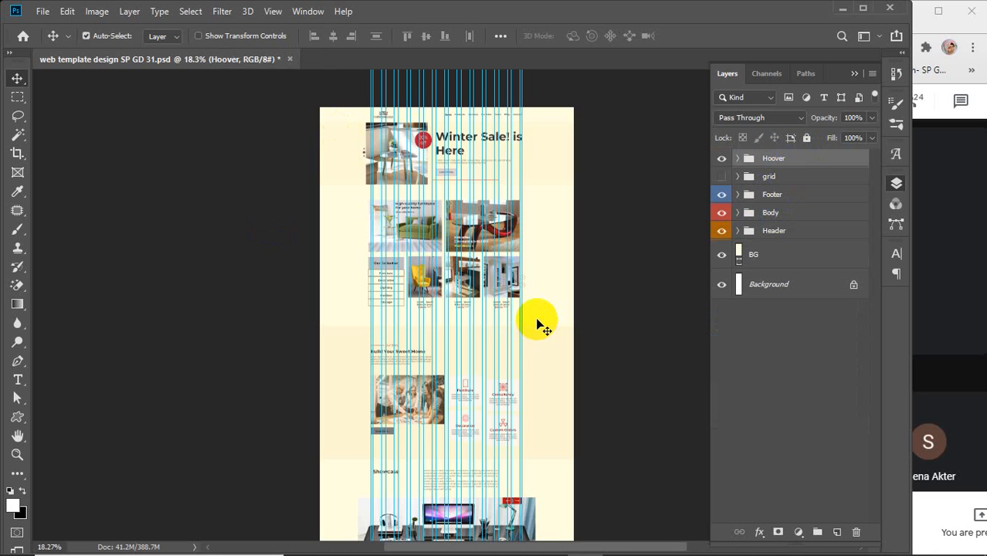
key("ctrl+s")
- Go through the Header, Body, Footer, grid and Hoover groups one by one in the layer stack
left_click(787, 232)
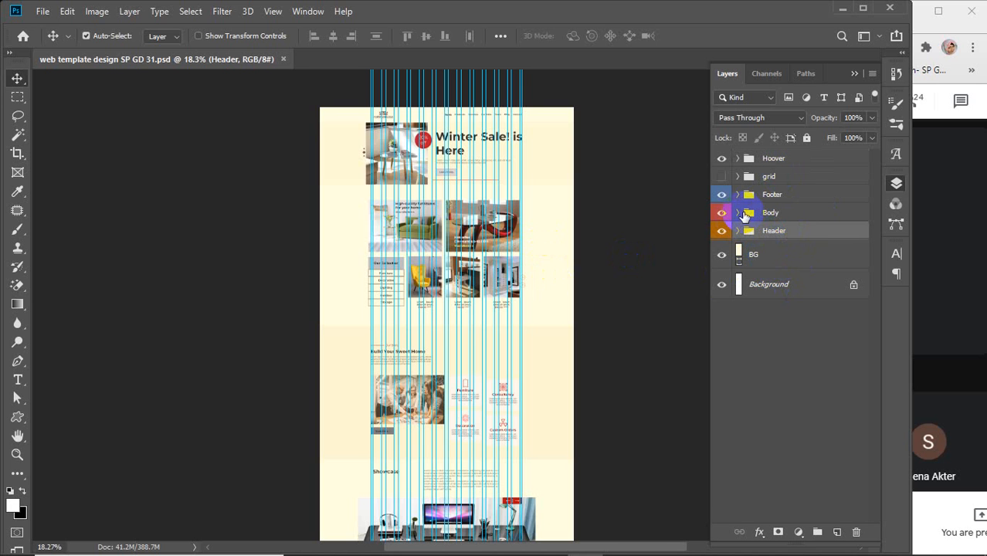
left_click(796, 213)
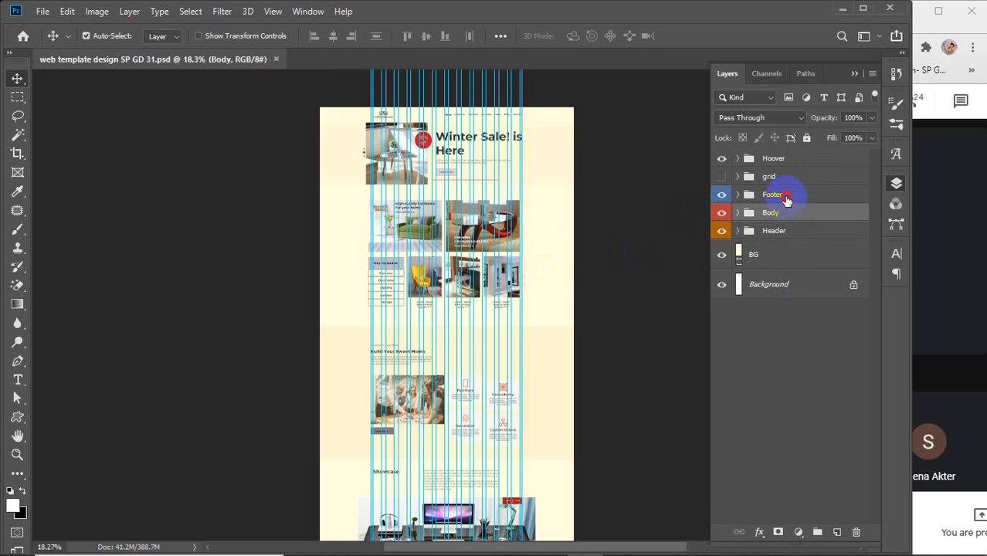
left_click(787, 195)
left_click(787, 179)
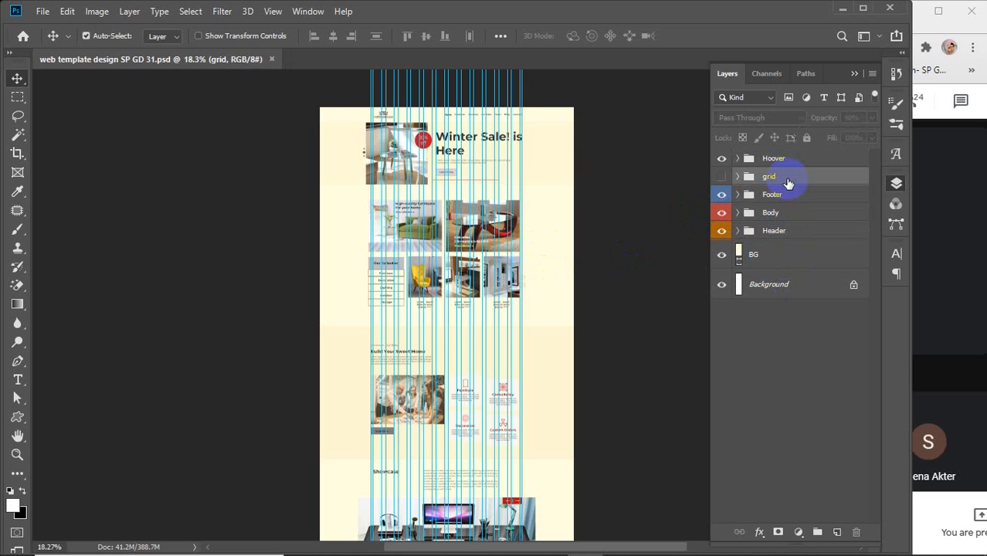
left_click(792, 161)
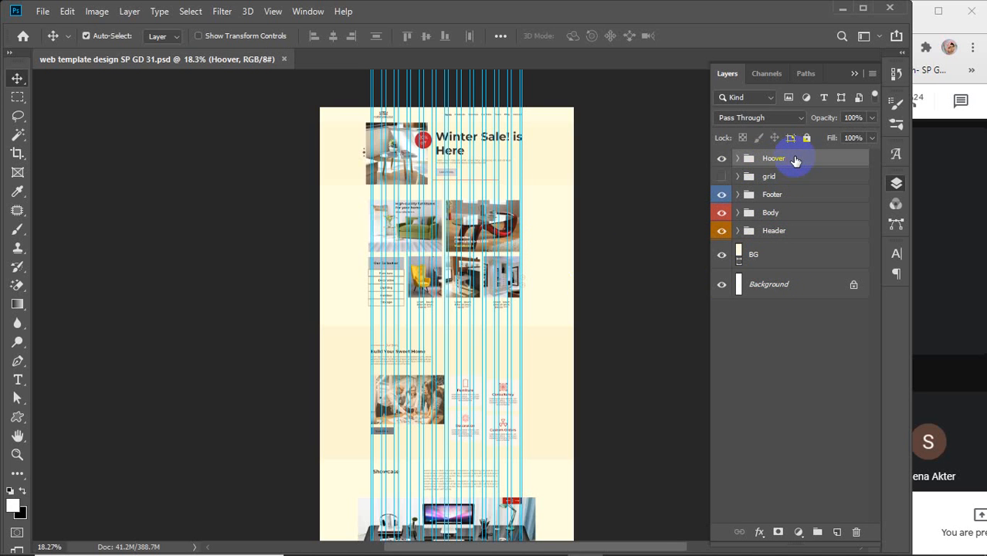
- Hide the Hoover group to show the page header in its default colours
left_click(720, 163)
left_click(722, 160)
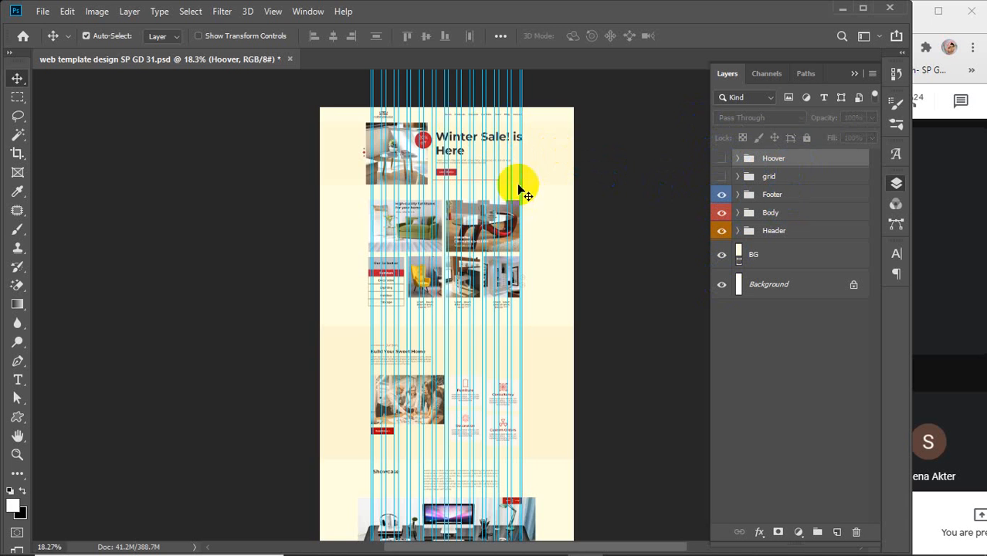
scroll(448, 122, "up", 3)
scroll(456, 124, "up", 3)
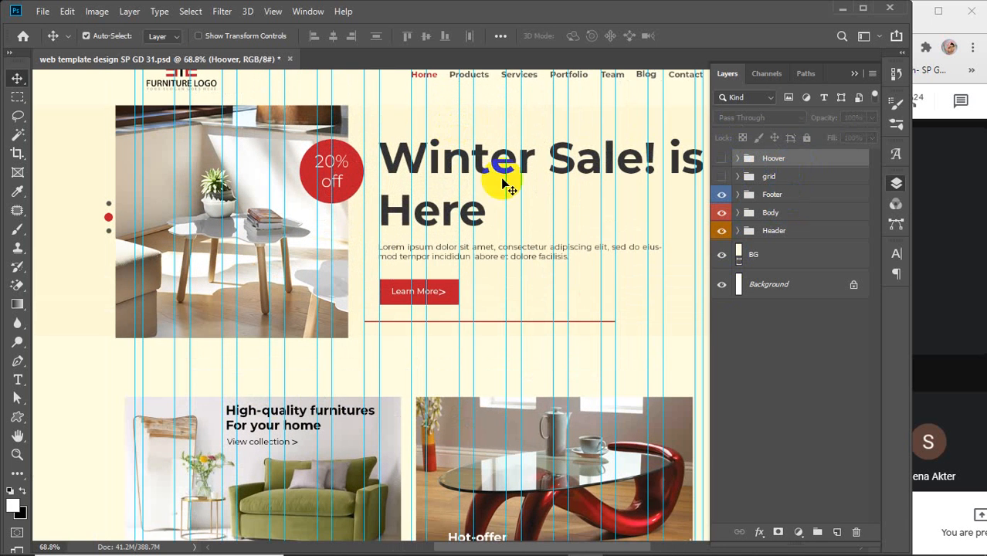
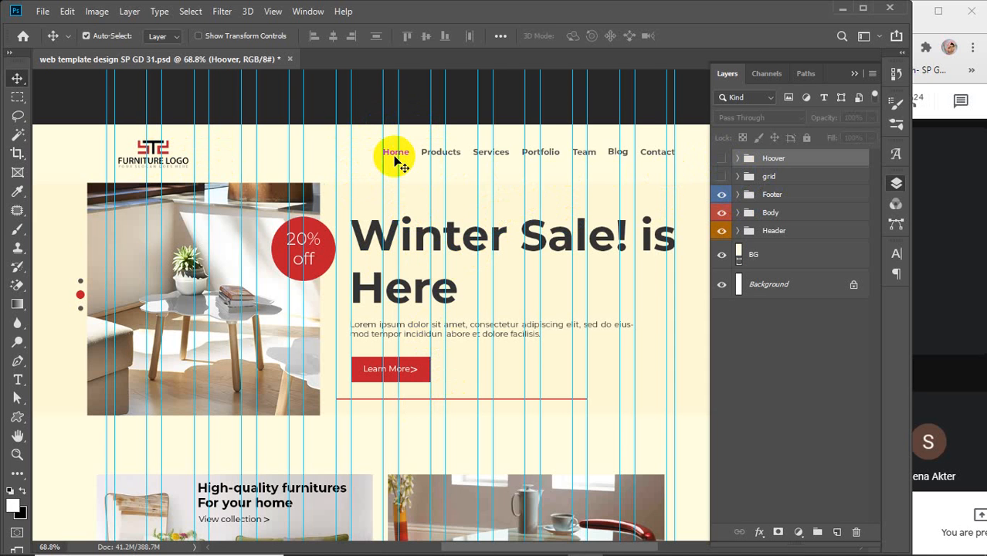
- Compare the default and hover states of the Home link, slider dots and Learn More button by toggling the Hoover group
left_click(722, 158)
left_click(723, 158)
left_click(723, 159)
left_click(722, 158)
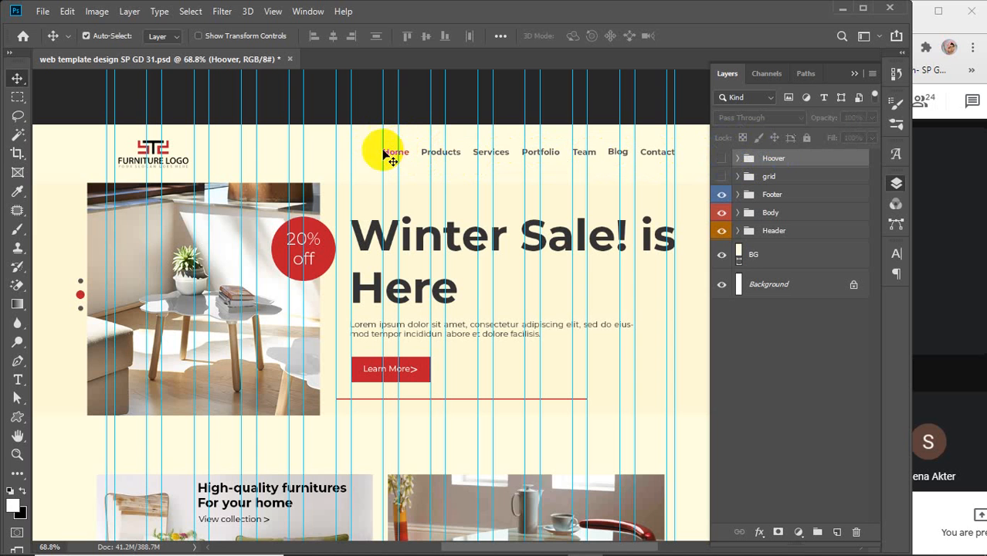
left_click(721, 159)
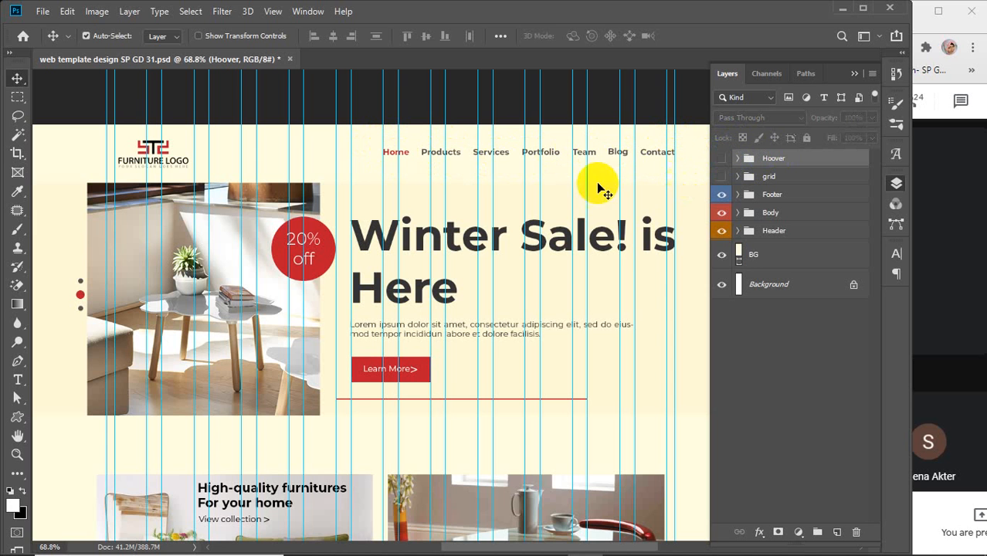
left_click(726, 160)
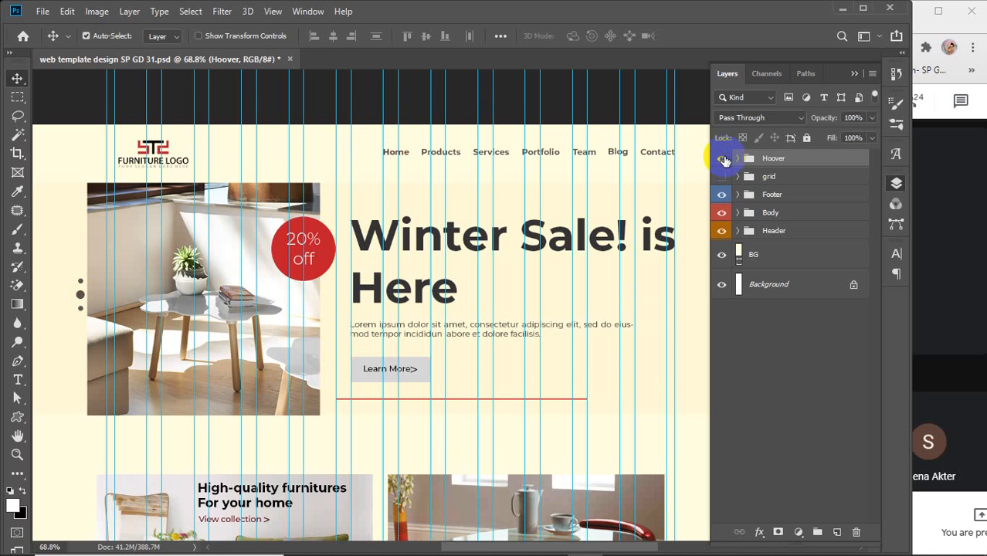
left_click(725, 159)
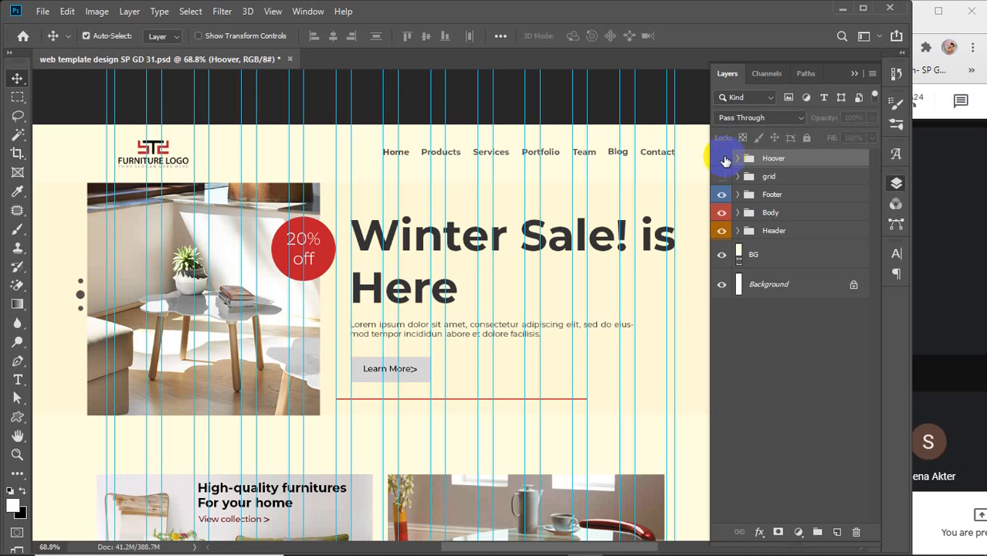
left_click(722, 159)
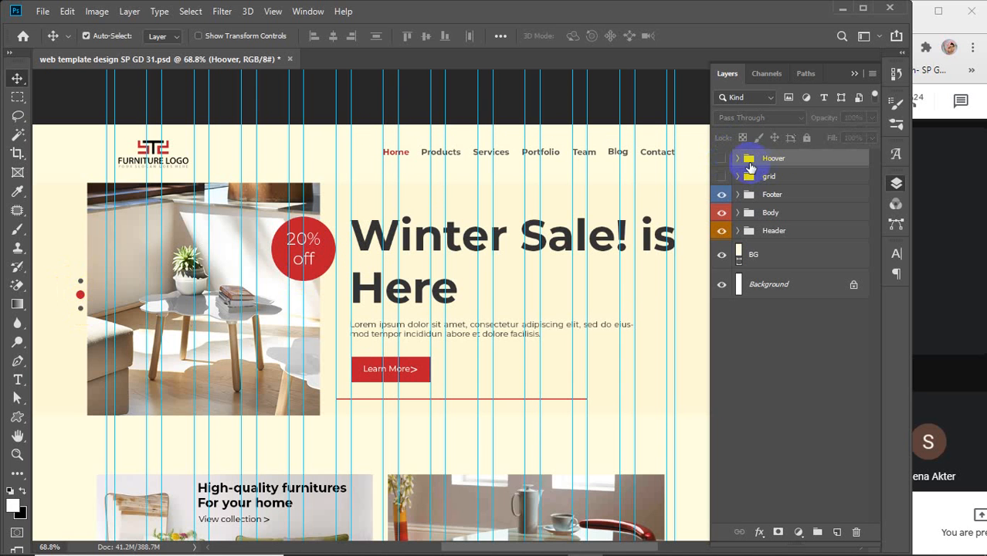
left_click(723, 158)
left_click(724, 158)
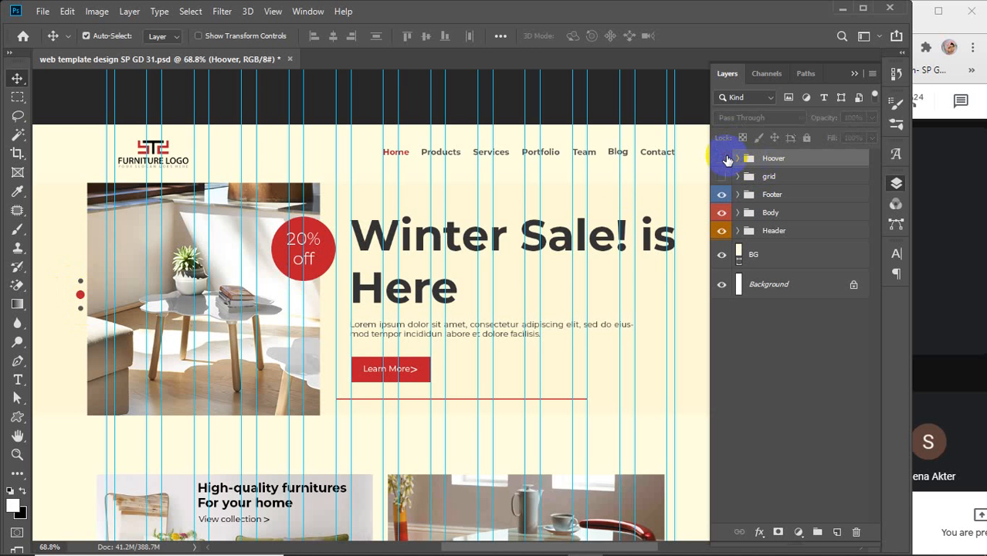
- Compare the default and hover states of the two View collection links by toggling the Hoover group
scroll(541, 274, "down", 3)
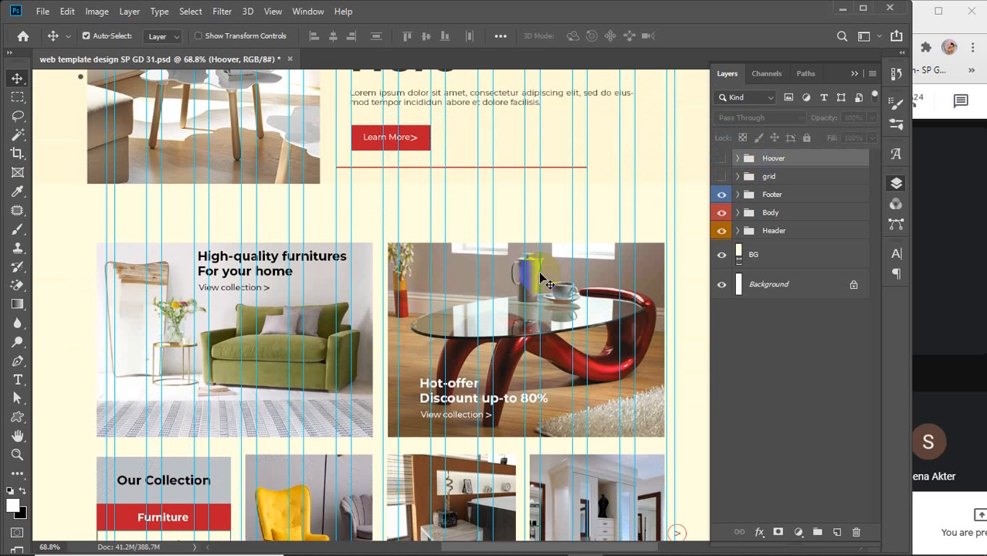
scroll(540, 274, "up", 3)
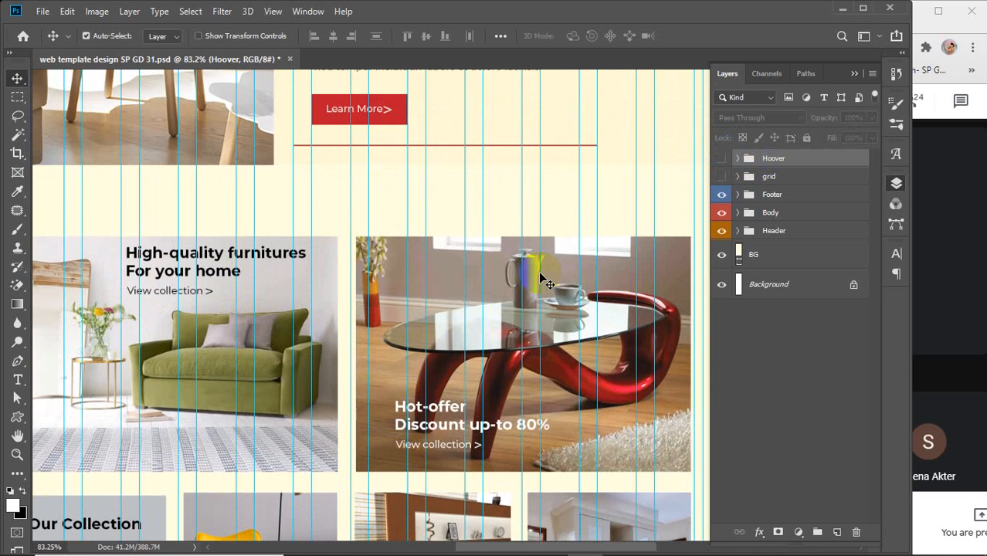
scroll(539, 271, "left", 1)
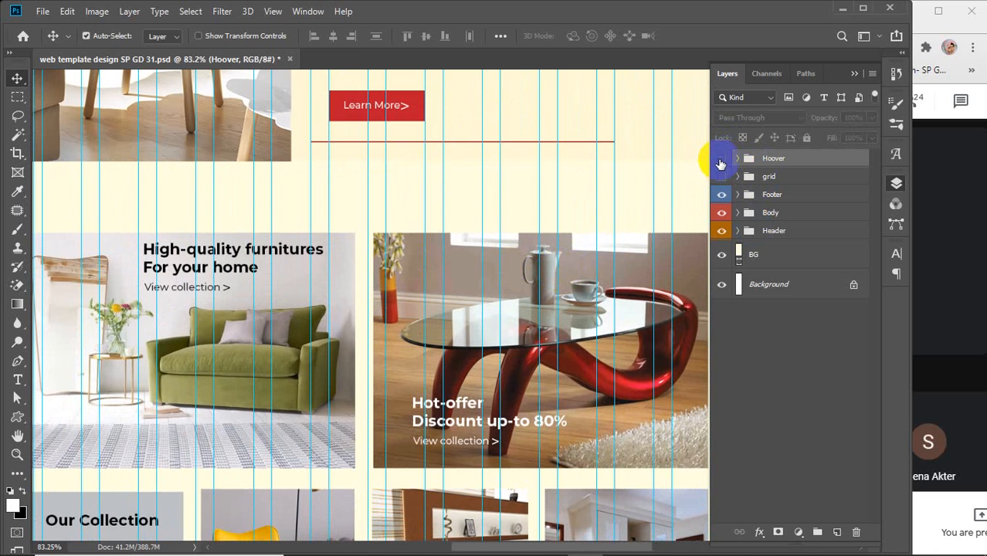
left_click(720, 159)
left_click(719, 161)
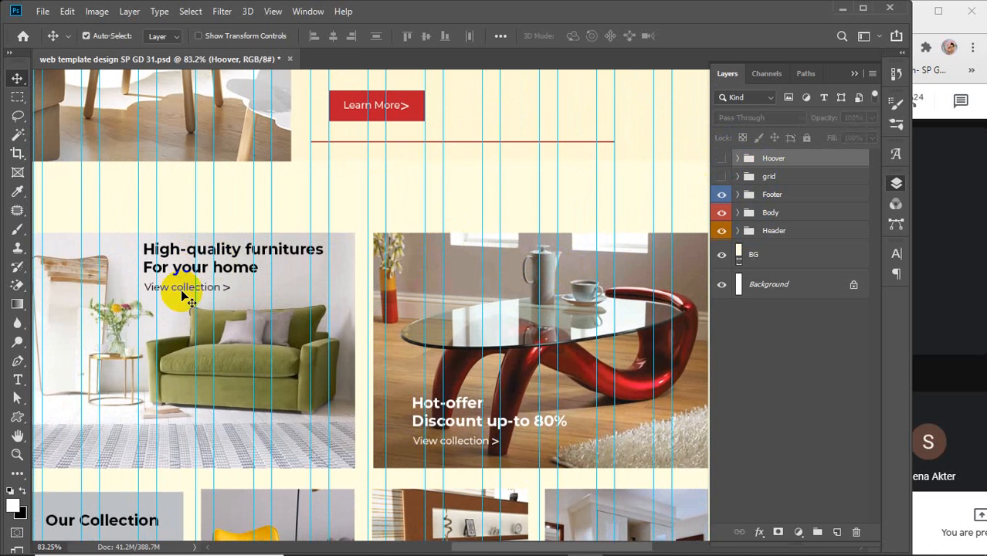
left_click(721, 160)
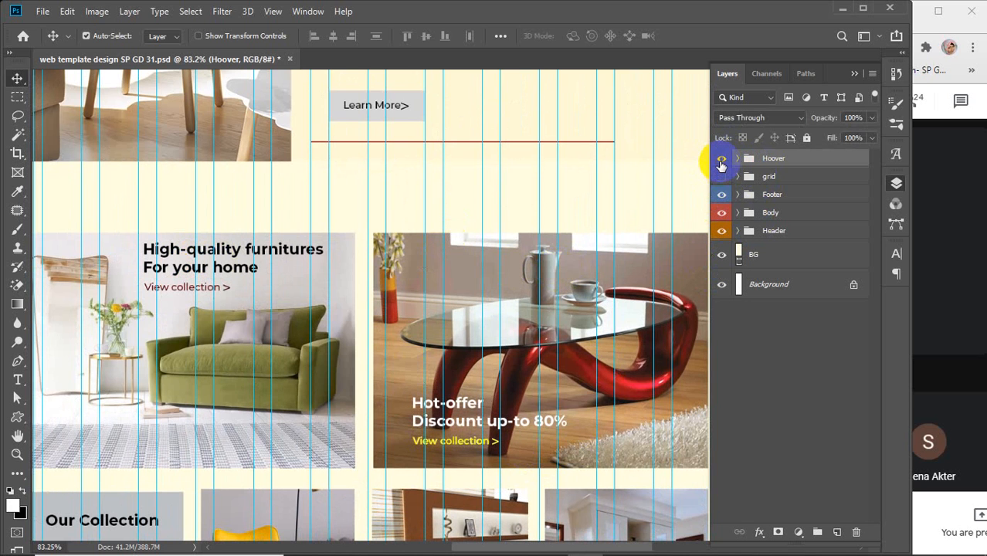
left_click(721, 159)
- Compare the default and hover states of the Furniture entry in the Our Collection list by toggling the Hoover group
scroll(526, 307, "down", 5)
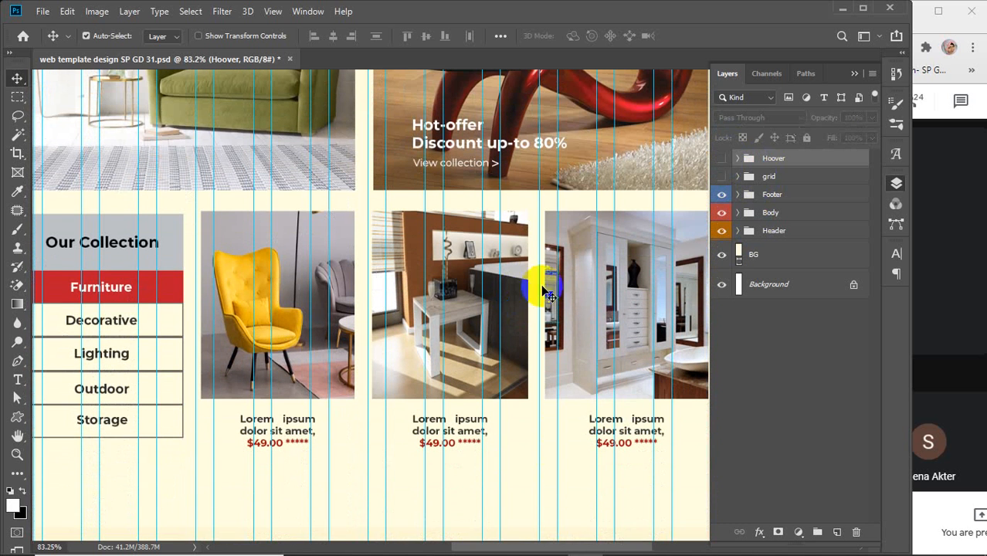
left_click(722, 159)
left_click(721, 159)
left_click(722, 159)
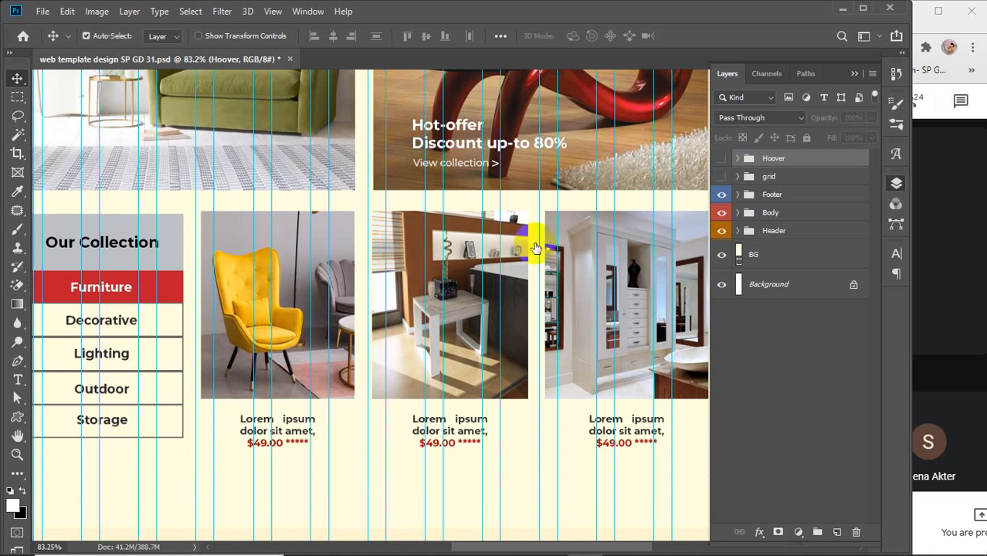
left_click(120, 287)
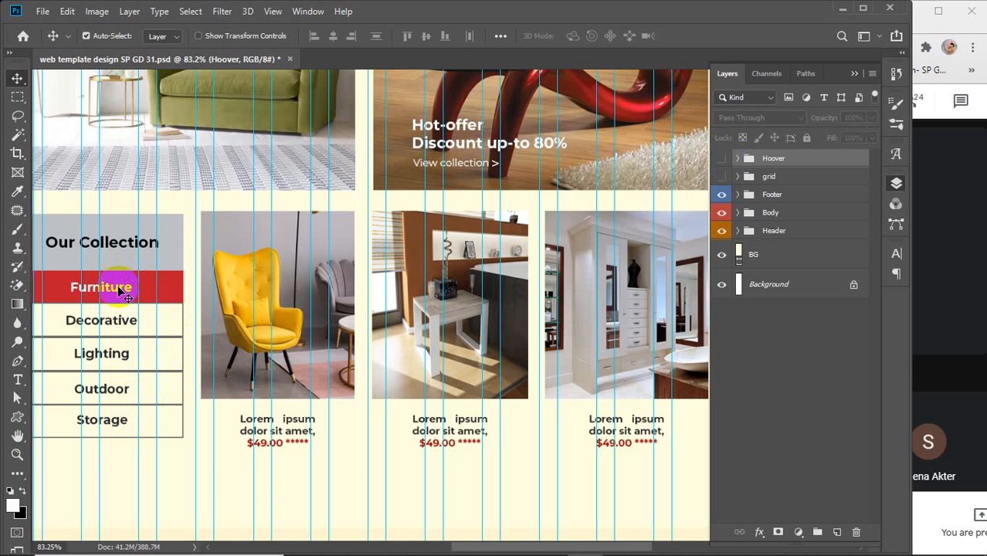
- Compare the default and hover states of the Read More button in the Our Story section by toggling the Hoover group
scroll(163, 360, "down", 2)
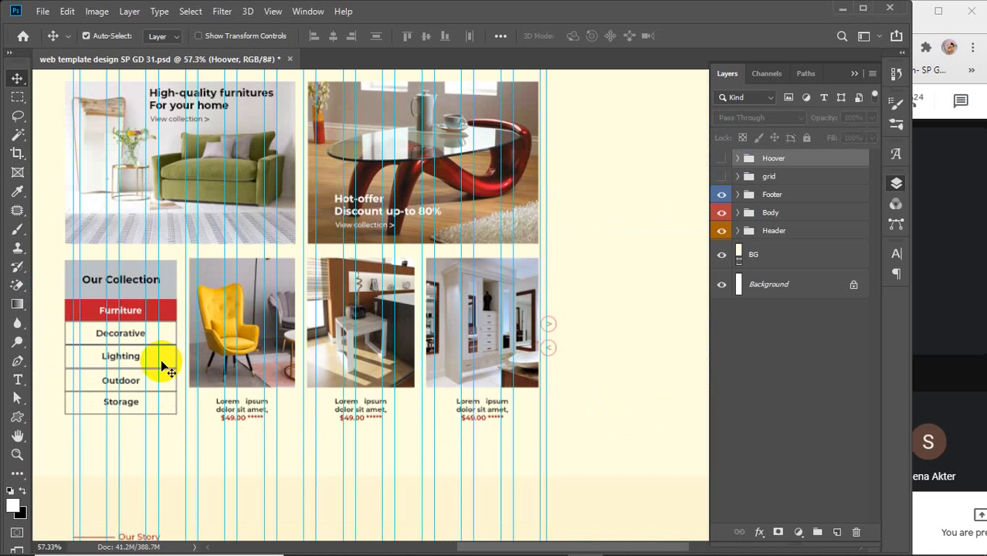
left_click_drag(302, 447, 368, 161)
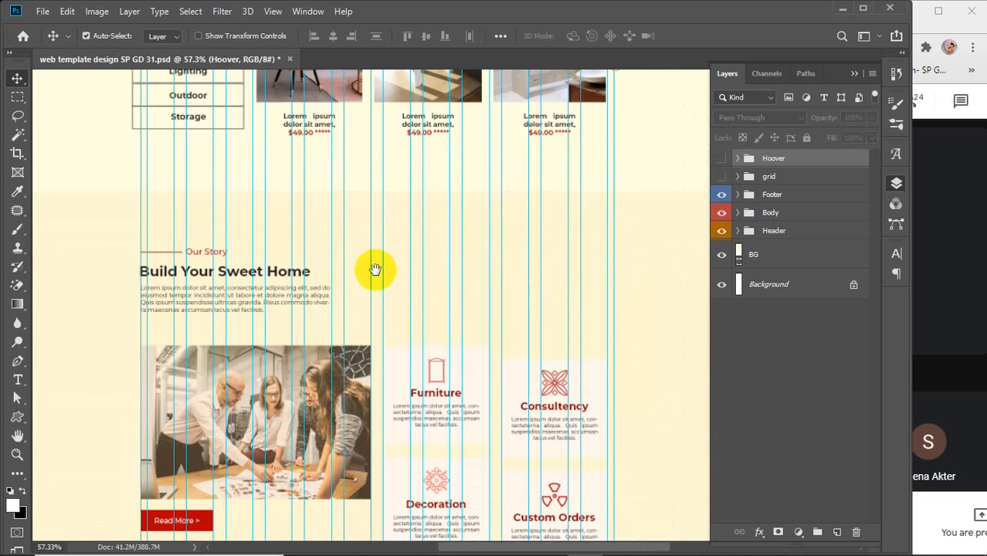
left_click_drag(375, 269, 408, 205)
scroll(418, 243, "up", 1)
scroll(434, 276, "up", 1)
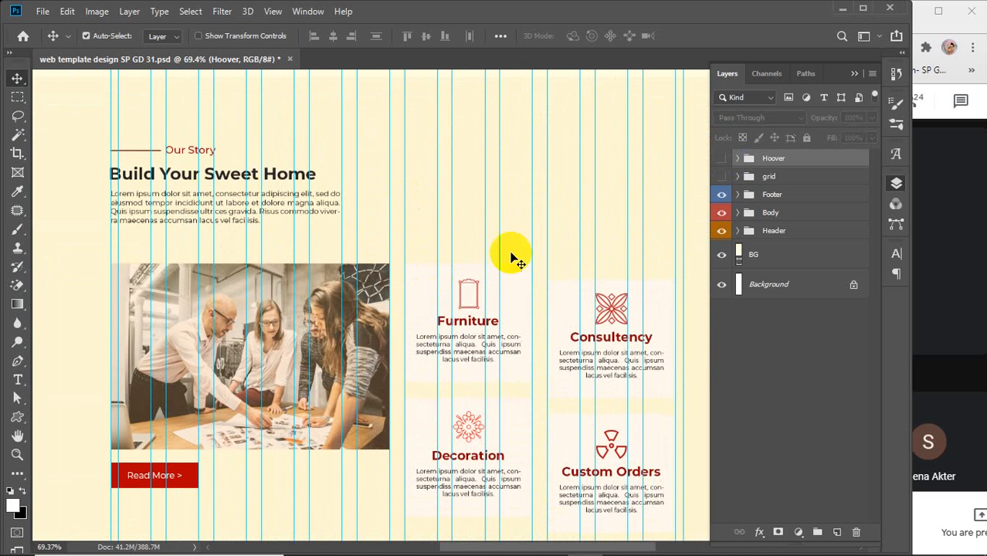
left_click(720, 161)
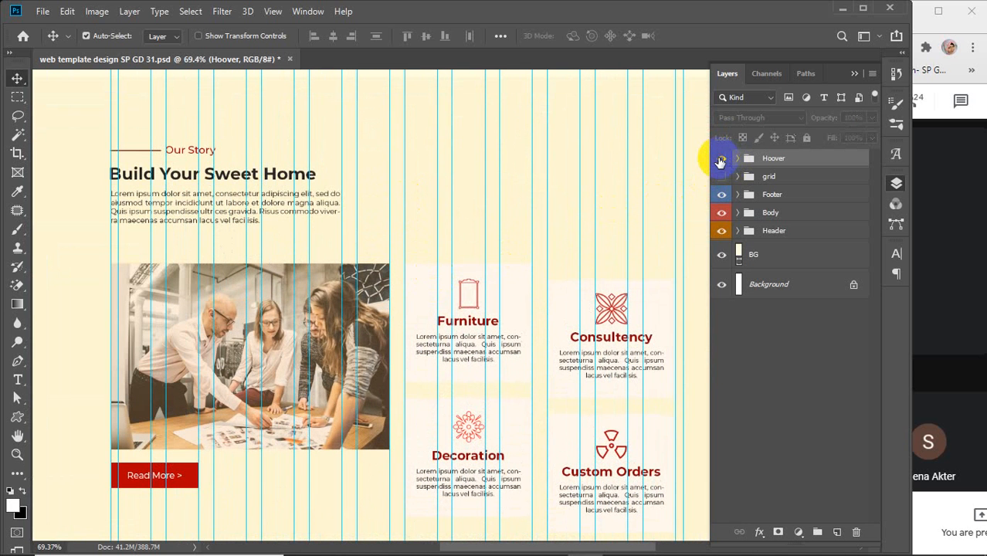
left_click(720, 160)
left_click(720, 161)
left_click(720, 162)
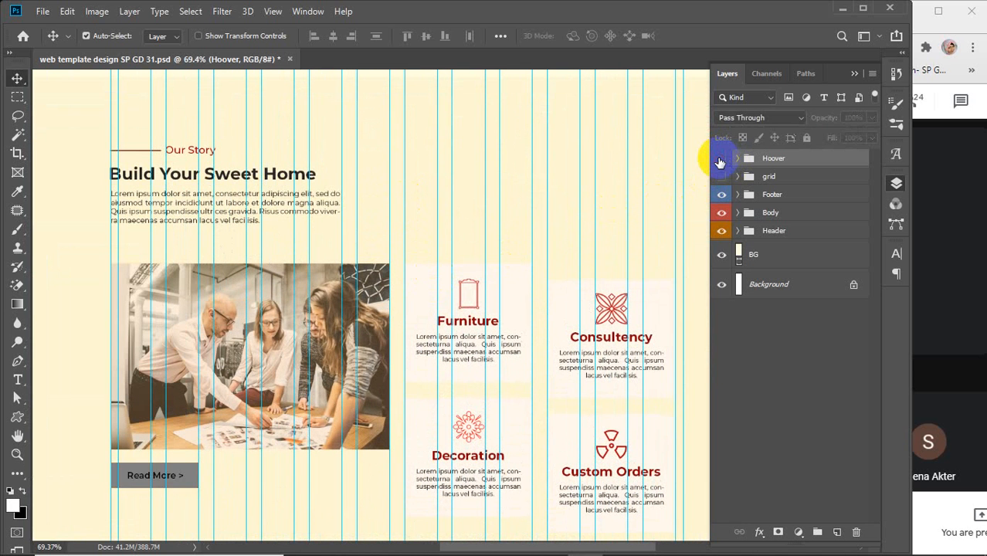
left_click(720, 162)
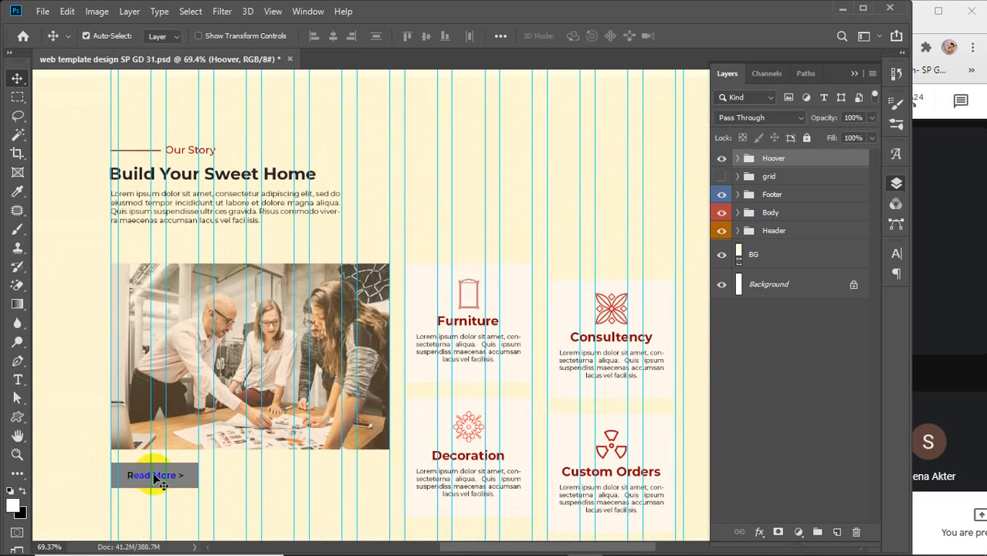
left_click(722, 162)
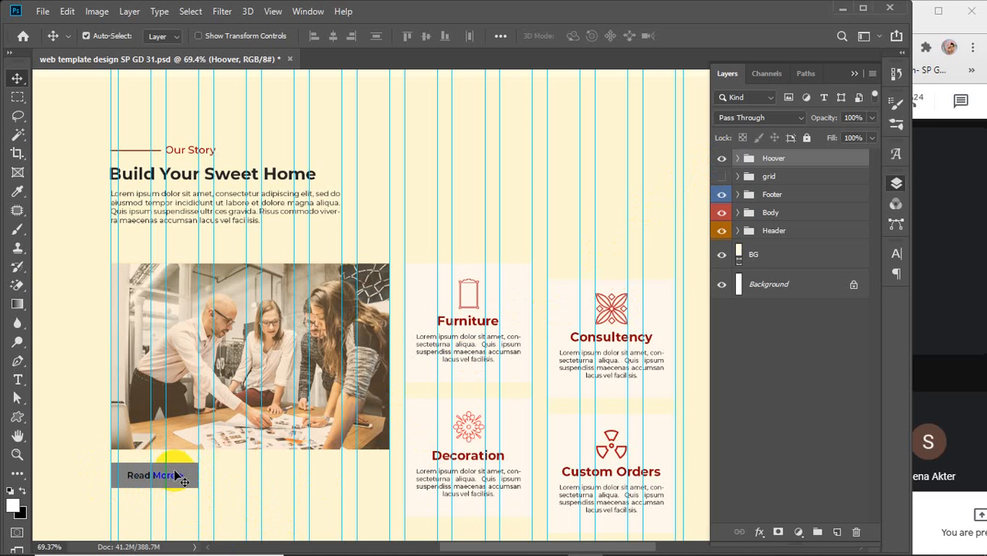
left_click(721, 158)
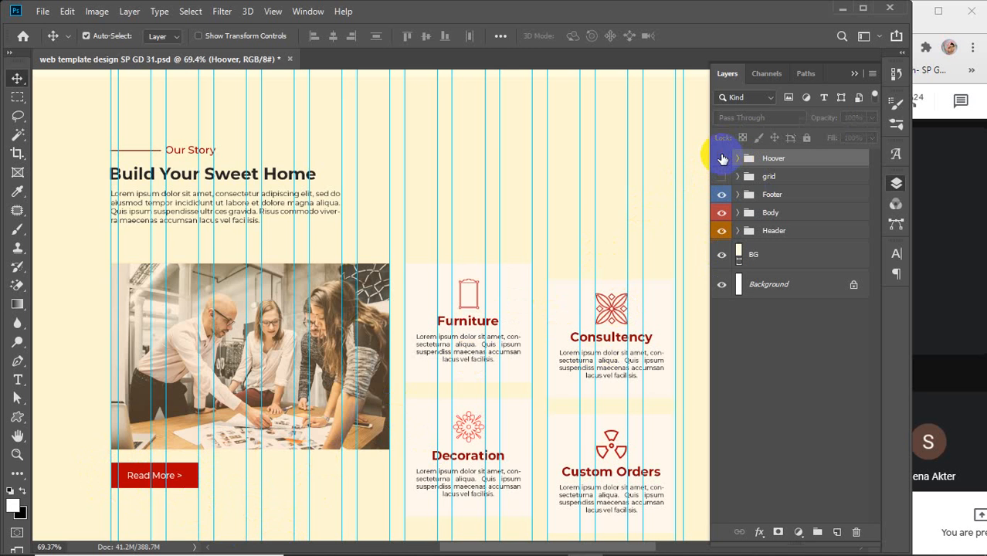
- Compare the default and hover states of the Full Preview button in the Showcase section by toggling the Hoover group
scroll(448, 344, "down", 5)
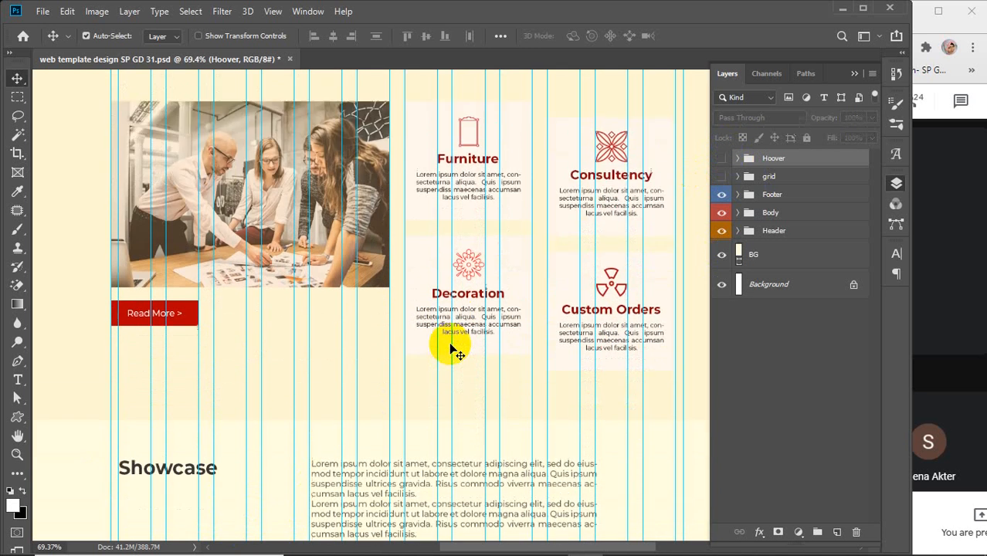
scroll(455, 351, "down", 9)
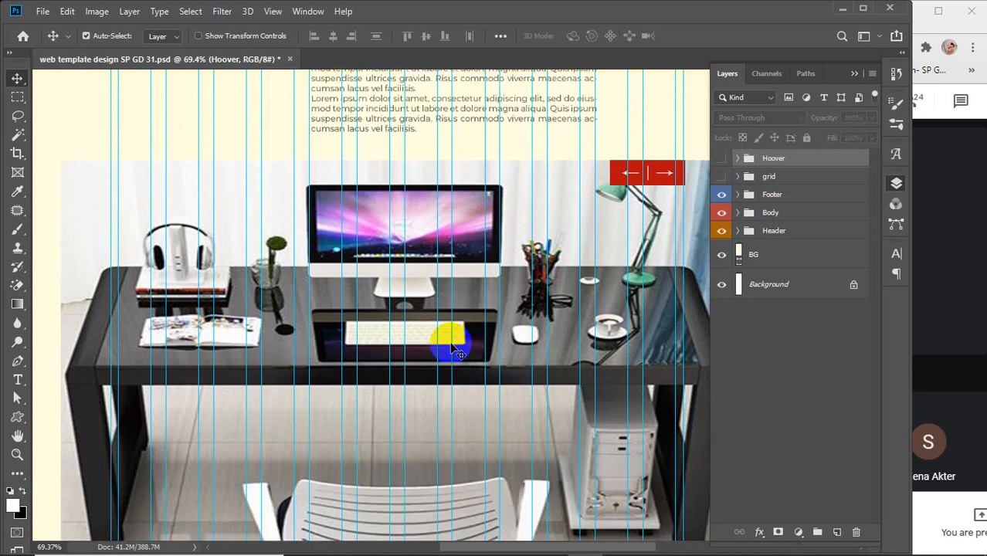
scroll(456, 351, "down", 4)
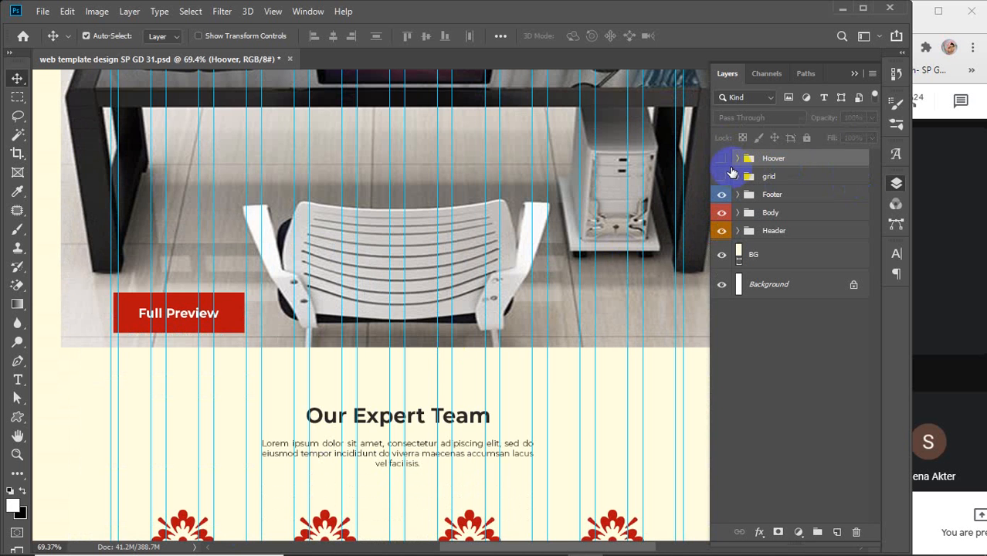
left_click(722, 157)
left_click(721, 159)
left_click(721, 158)
left_click(721, 158)
left_click(721, 158)
- Minimize the template window and extend the File Explorer window showing the Desktop folder down to the screen's lower edge
scroll(549, 292, "down", 10)
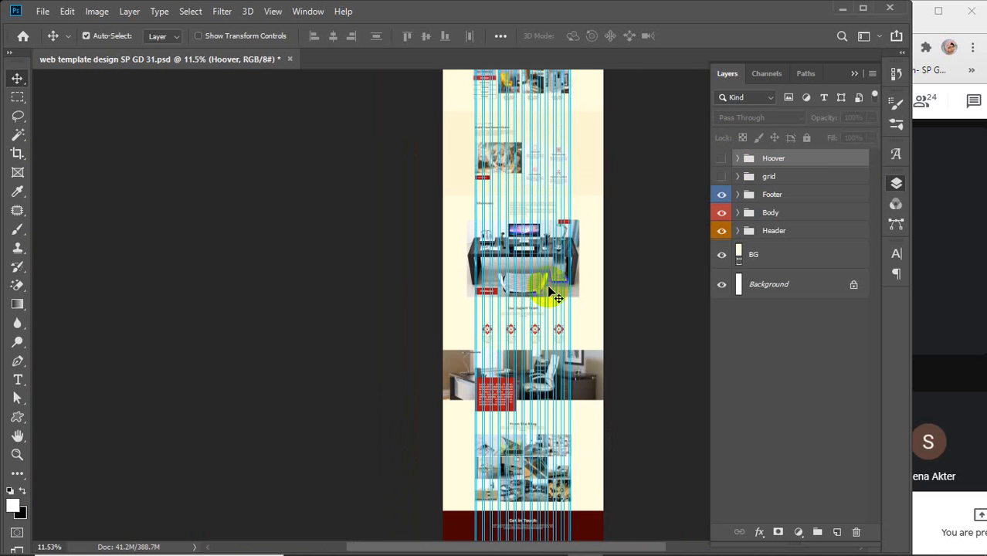
scroll(543, 306, "down", 2)
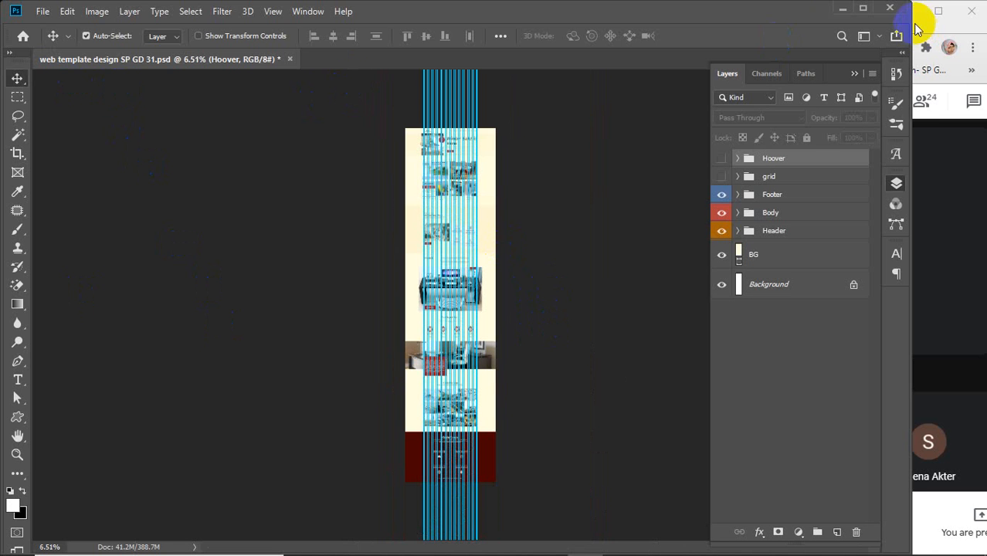
left_click(842, 8)
left_click(471, 385)
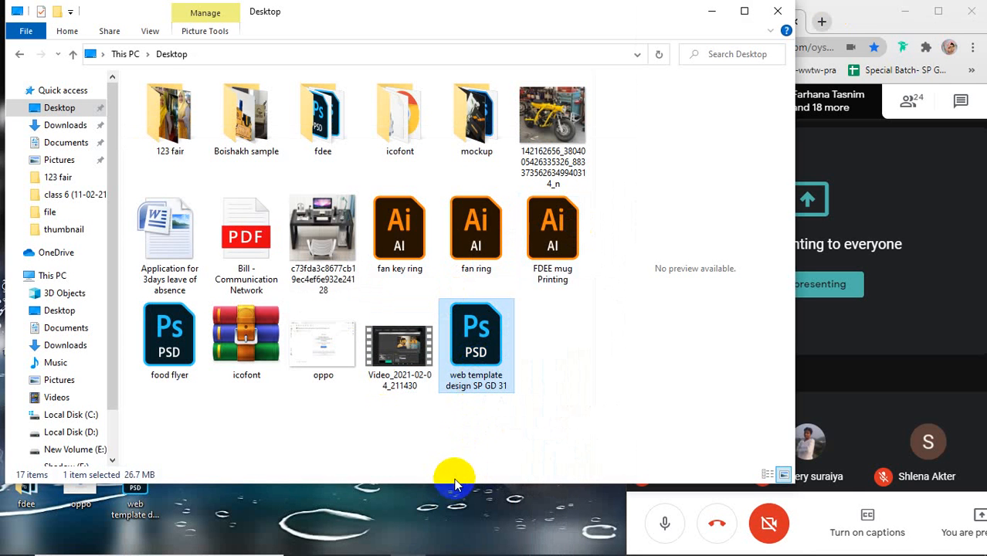
left_click_drag(450, 486, 474, 552)
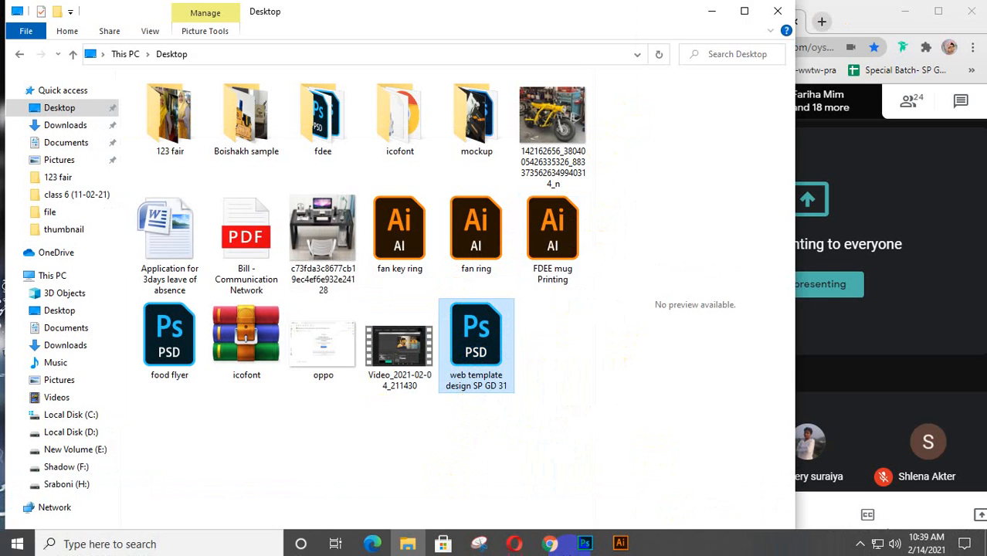
- Switch back to the Photoshop template and narrow its window to uncover more of the Google Meet call
left_click(914, 315)
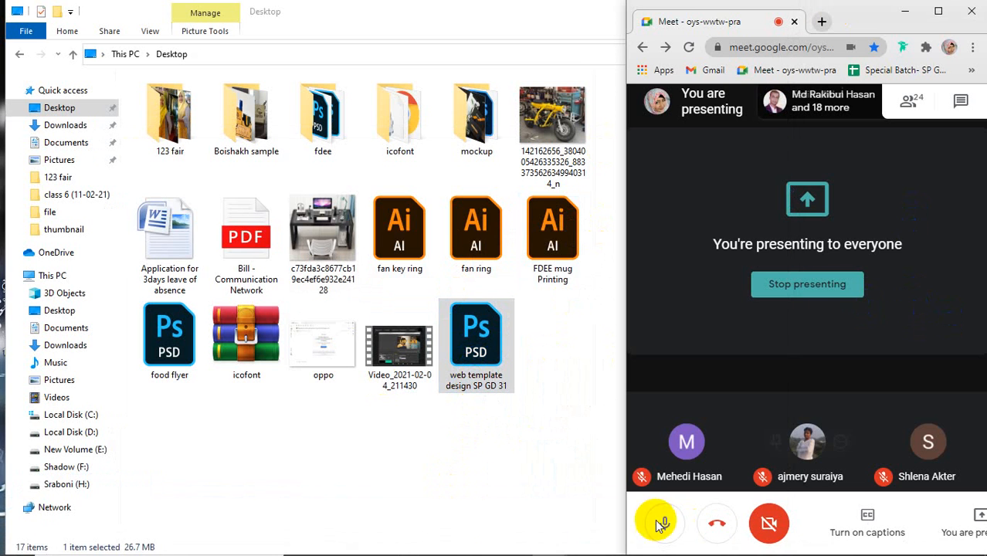
left_click(585, 541)
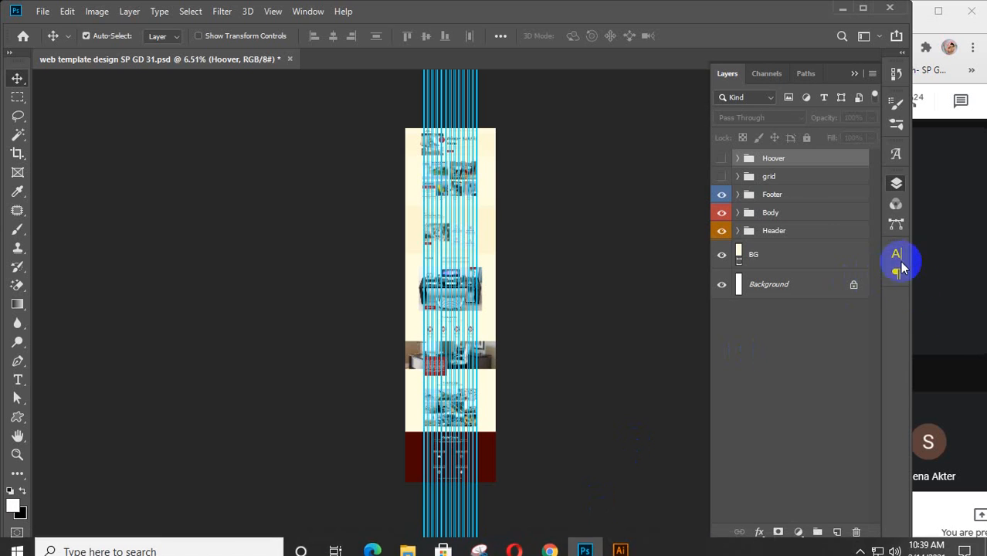
left_click_drag(910, 293, 828, 305)
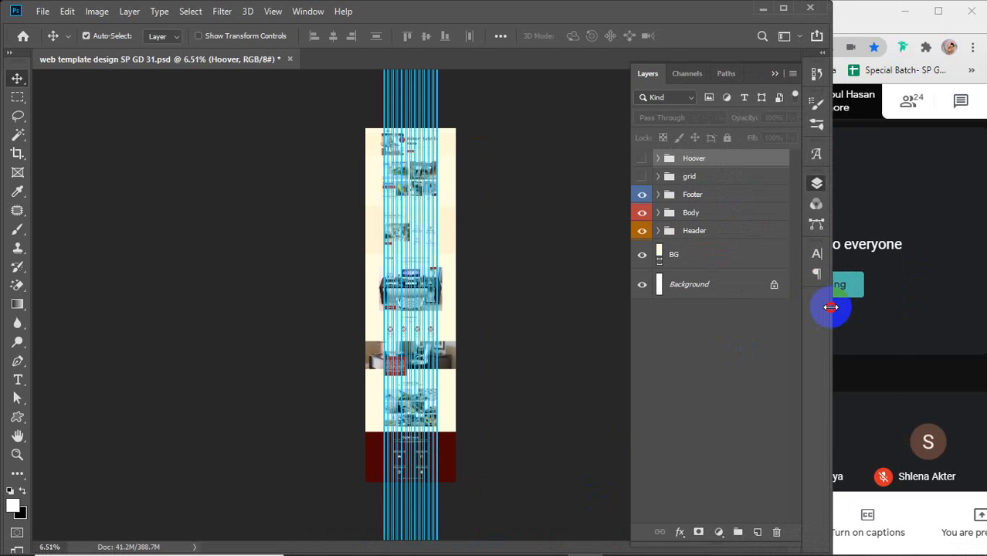
- Switch to Google Meet, open the list of people in the call and look through all participants
left_click(927, 330)
left_click(910, 102)
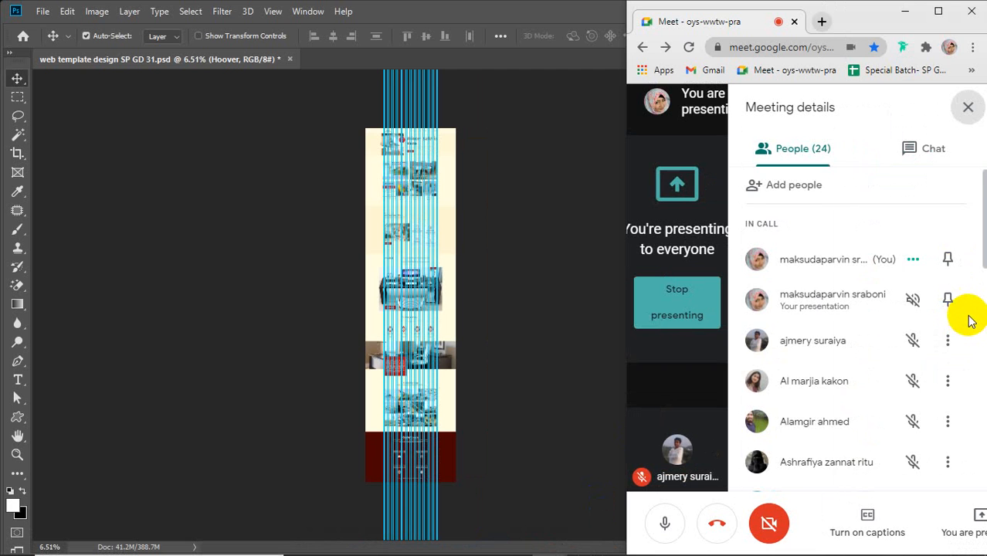
scroll(973, 320, "down", 3)
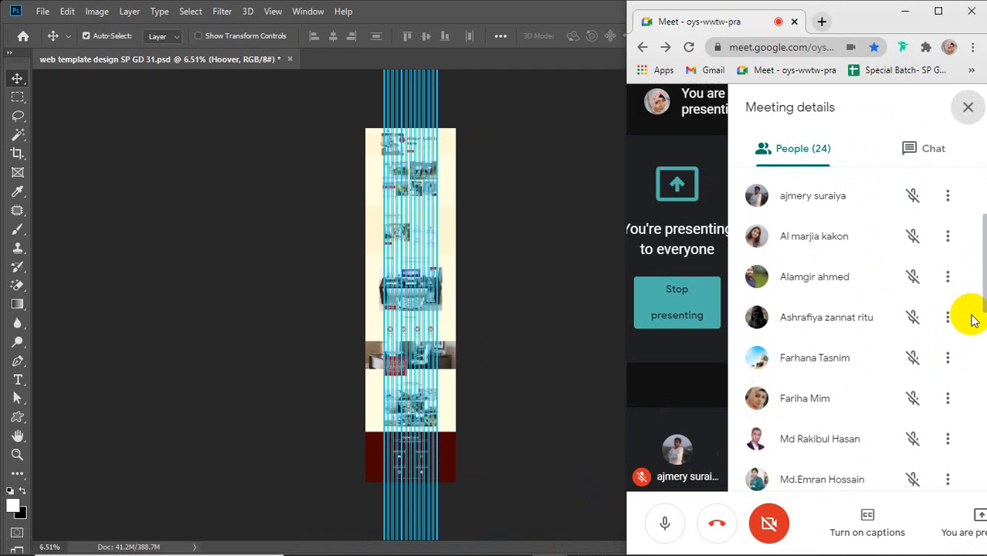
scroll(973, 321, "down", 3)
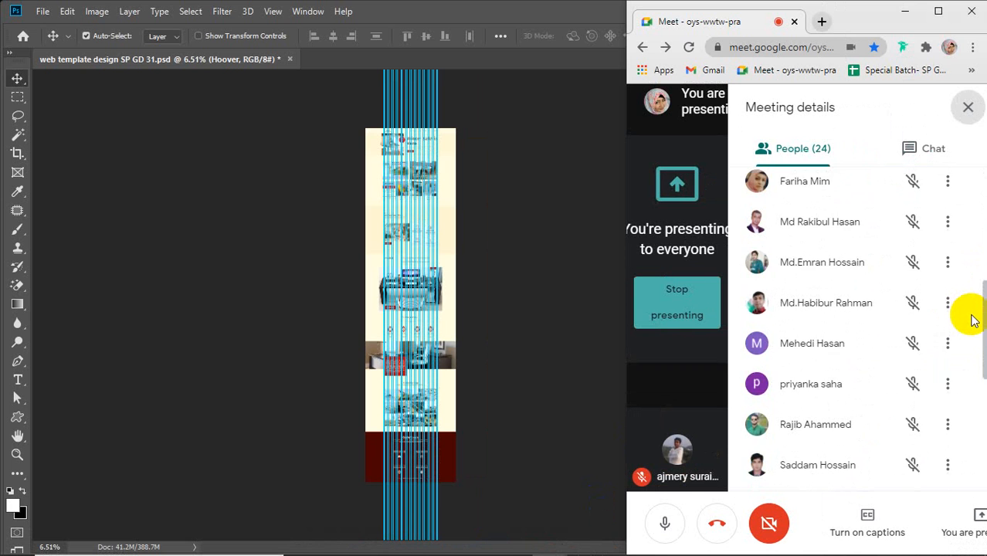
scroll(974, 321, "down", 3)
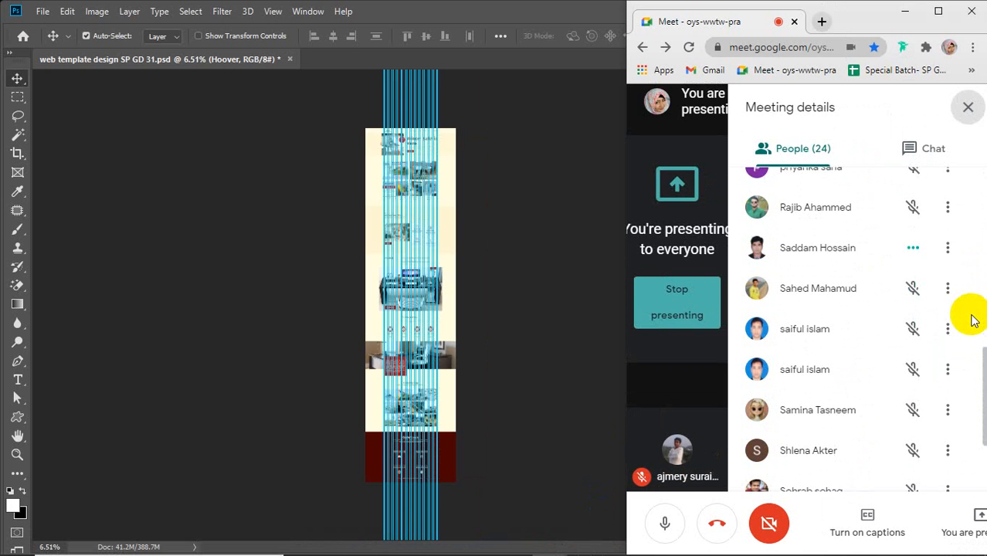
scroll(974, 321, "down", 3)
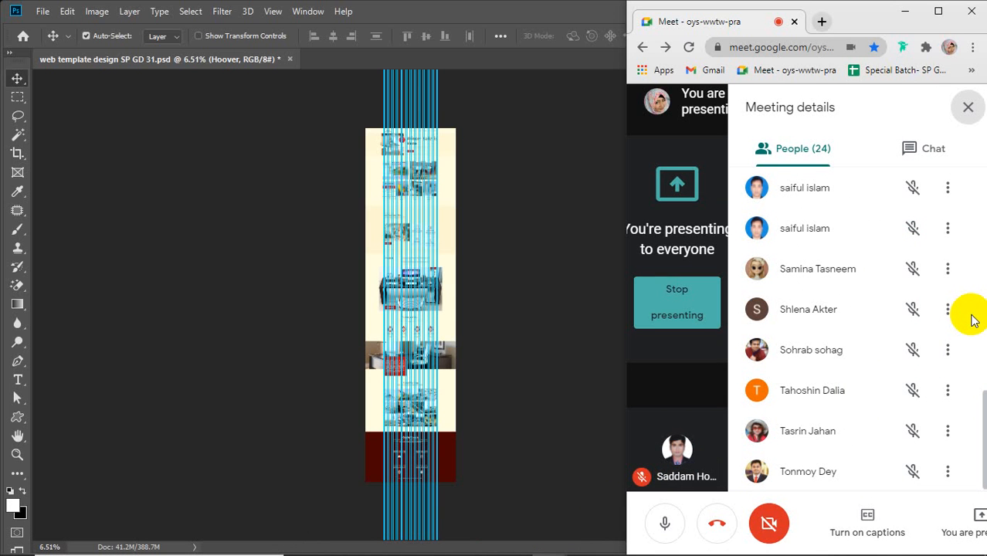
- Return to the Photoshop template and make the grid group visible, examining how it overlays the header and hero section
left_click(380, 110)
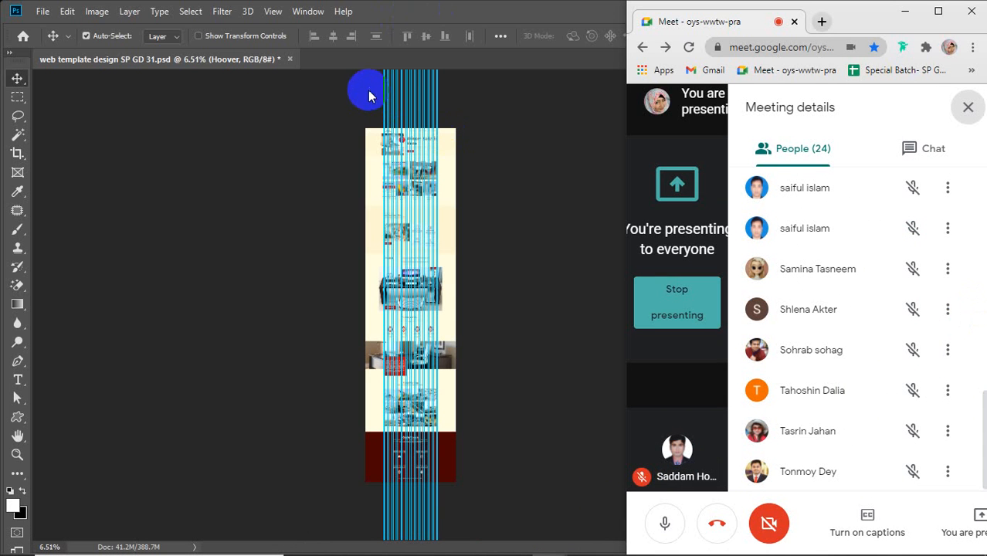
left_click(641, 159)
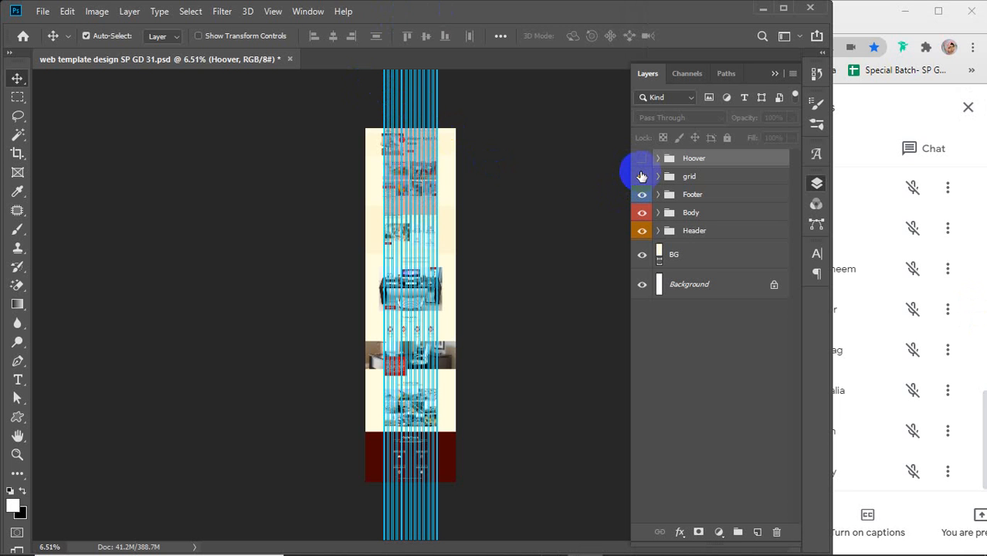
scroll(434, 159, "up", 6)
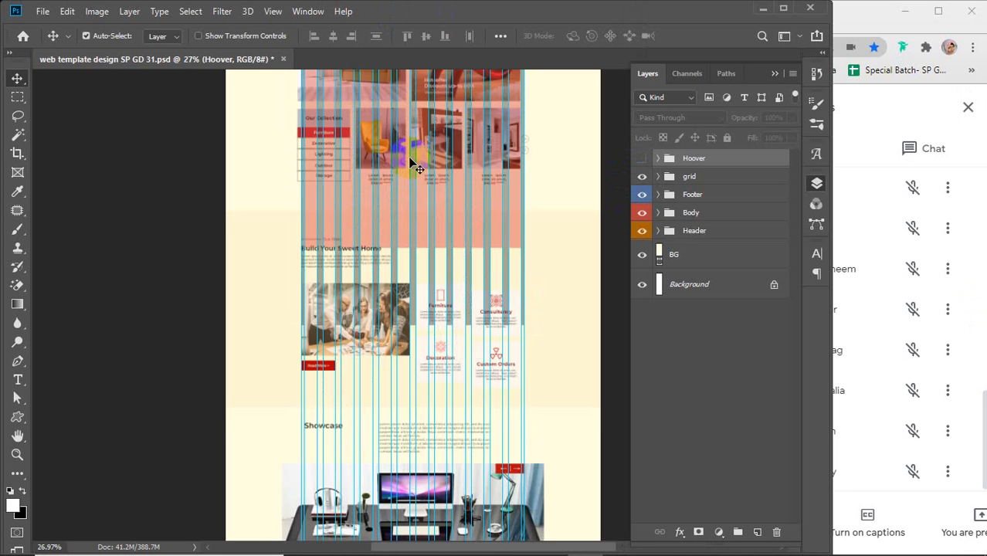
scroll(415, 167, "up", 3)
left_click_drag(407, 159, 431, 438)
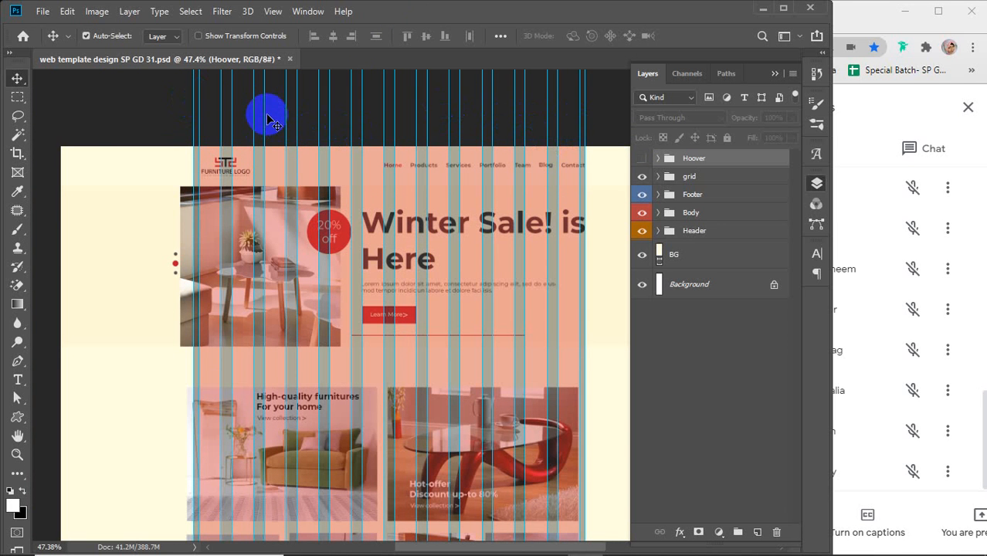
left_click(686, 154)
left_click(488, 147)
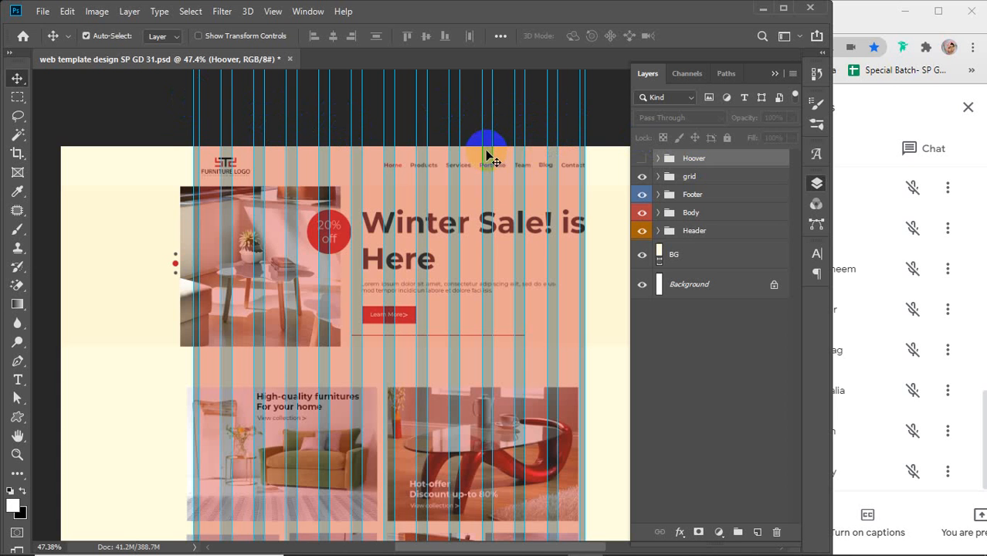
- Close the meeting details in Google Meet and return to Photoshop to view the upper page sections against the grid
left_click(968, 107)
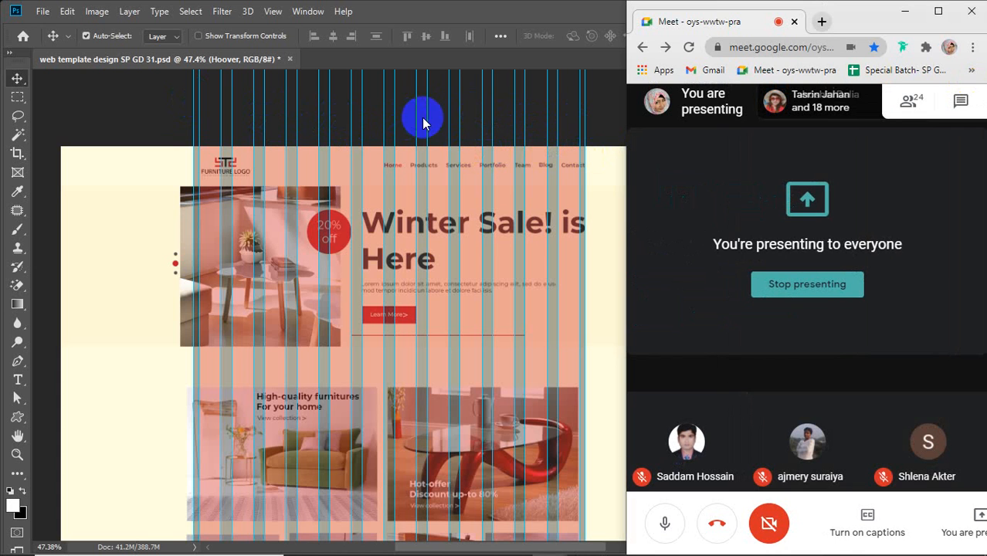
left_click(444, 121)
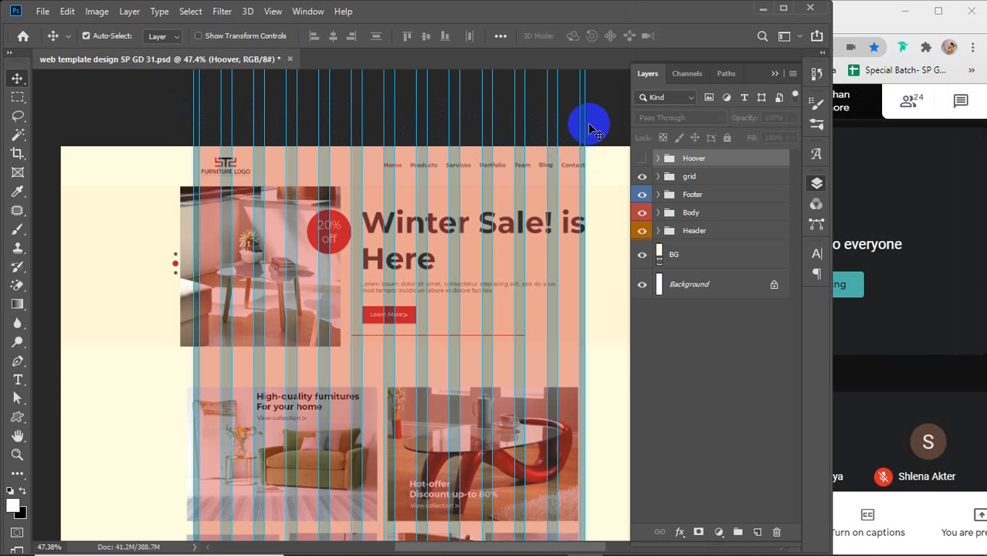
scroll(382, 368, "down", 3)
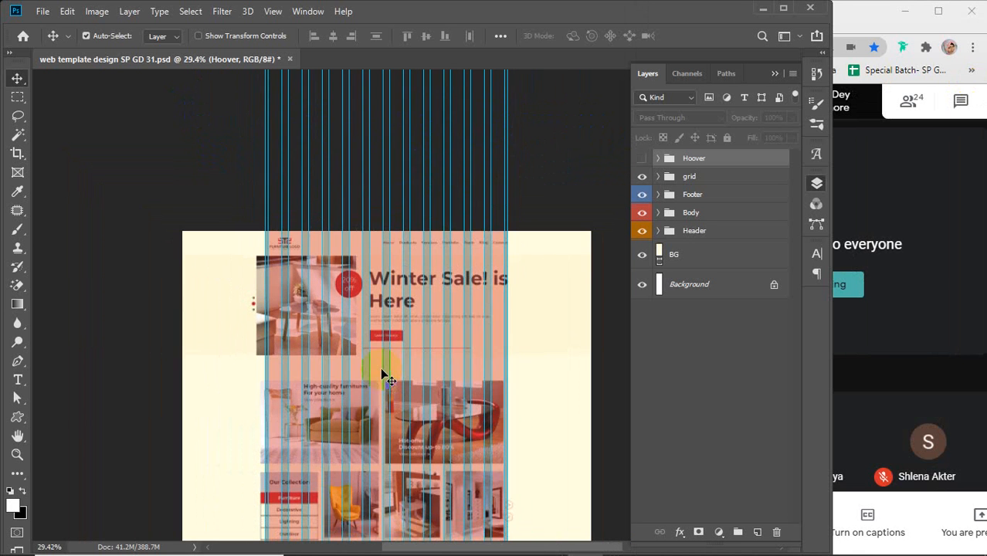
left_click_drag(493, 373, 433, 308)
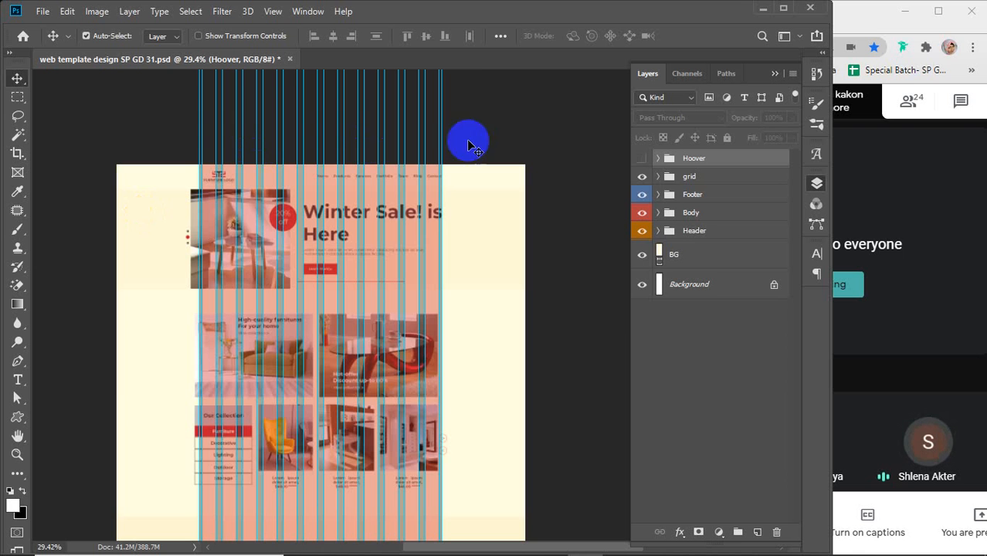
- Expand the grid group and examine its 65px column layers and its 15px and 30px gutter layers
left_click(658, 176)
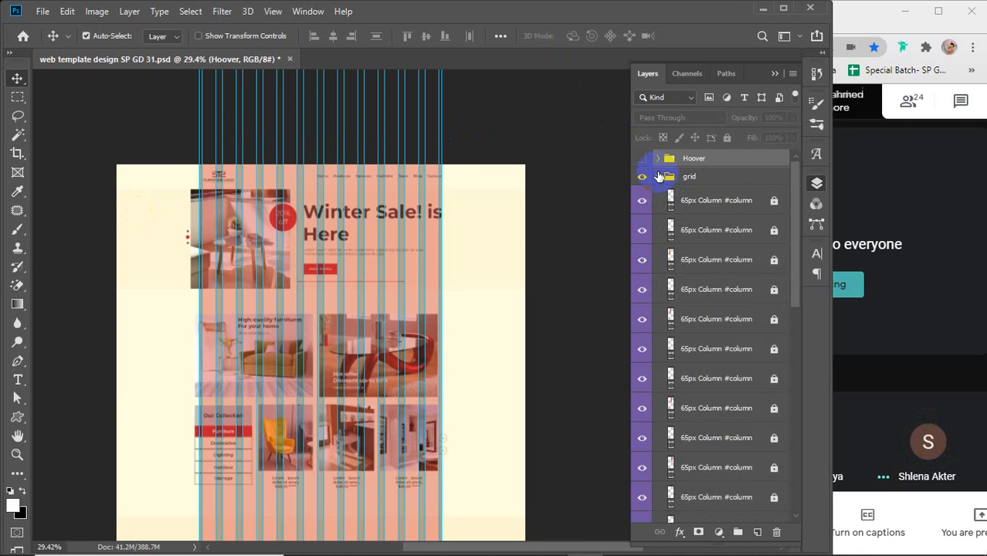
scroll(729, 248, "down", 5)
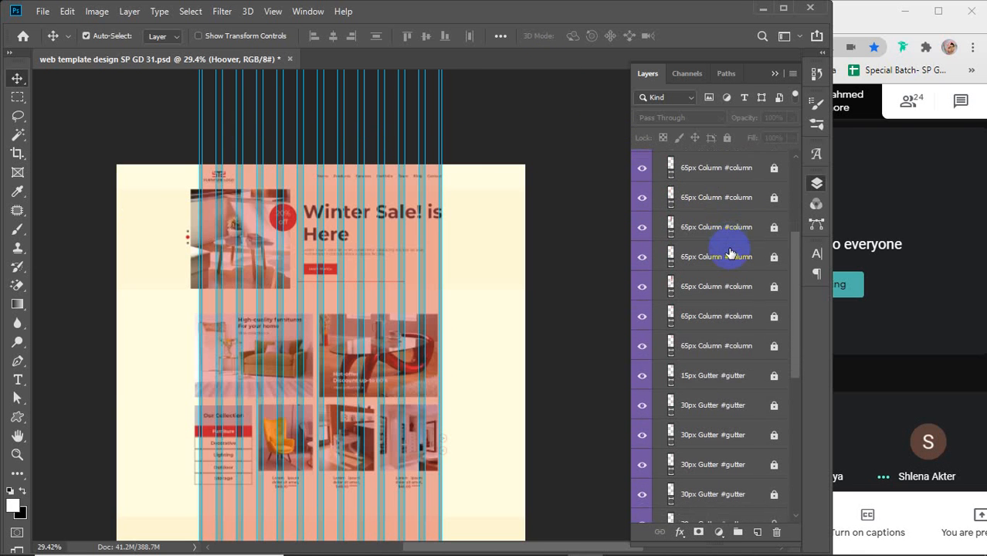
scroll(730, 254, "down", 5)
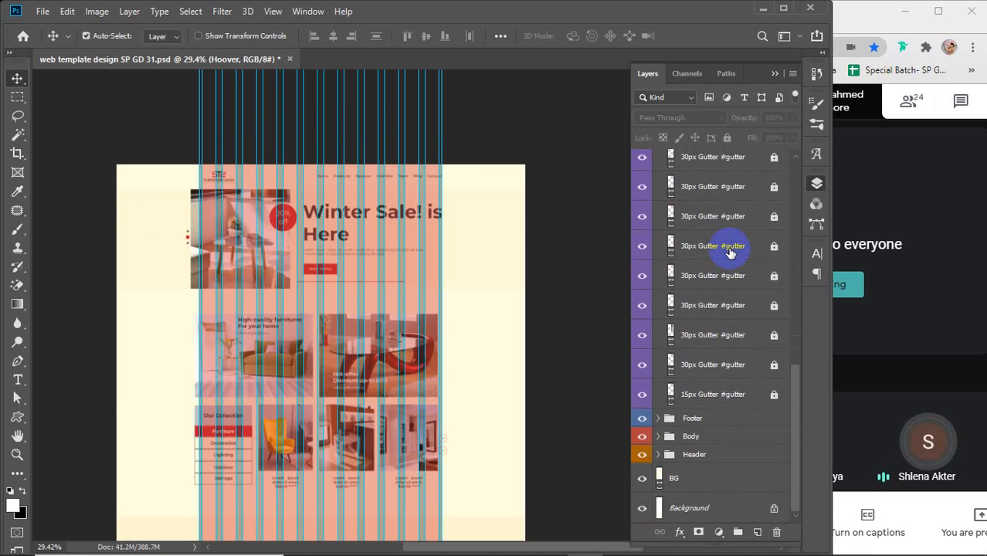
scroll(730, 253, "up", 5)
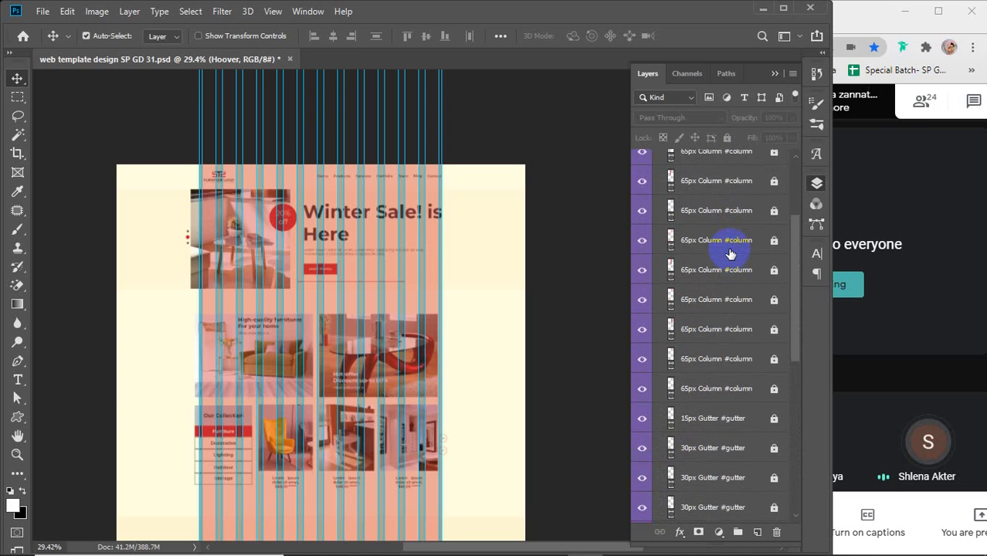
scroll(730, 253, "up", 3)
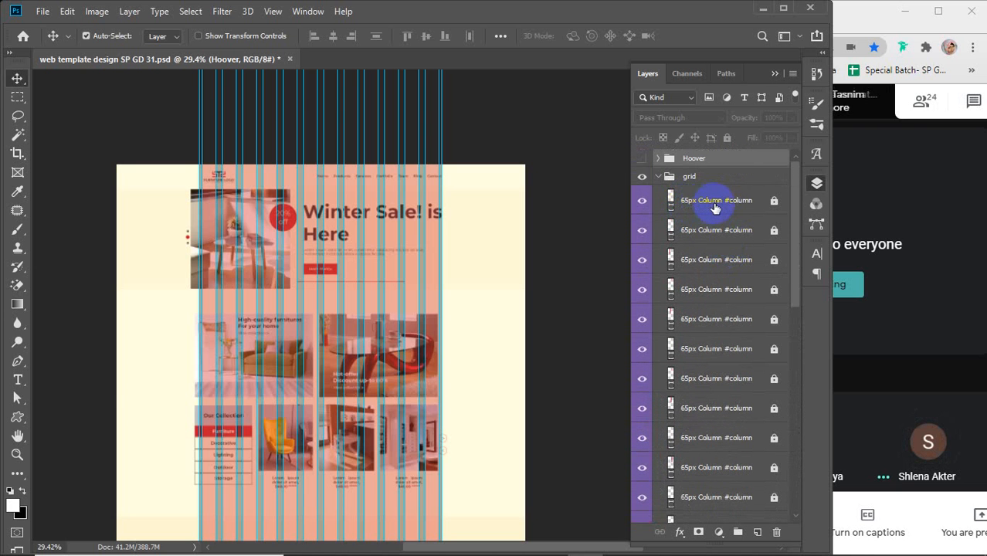
scroll(719, 263, "down", 3)
scroll(725, 280, "down", 2)
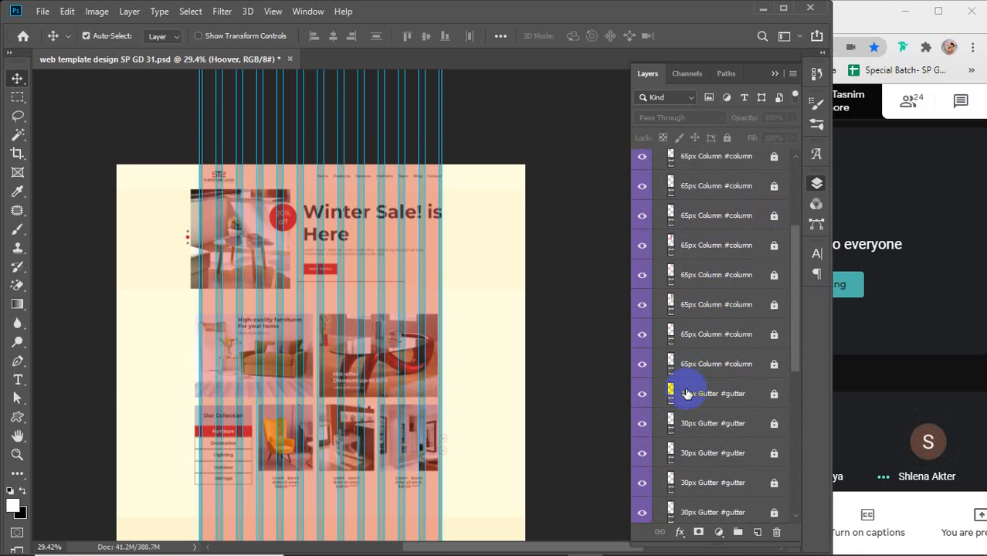
scroll(719, 394, "down", 1)
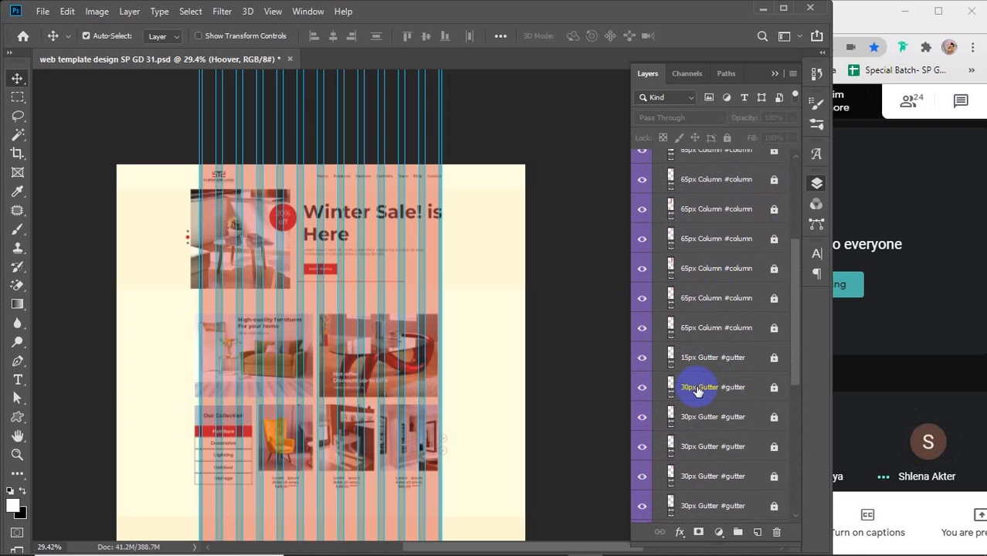
scroll(698, 392, "down", 5)
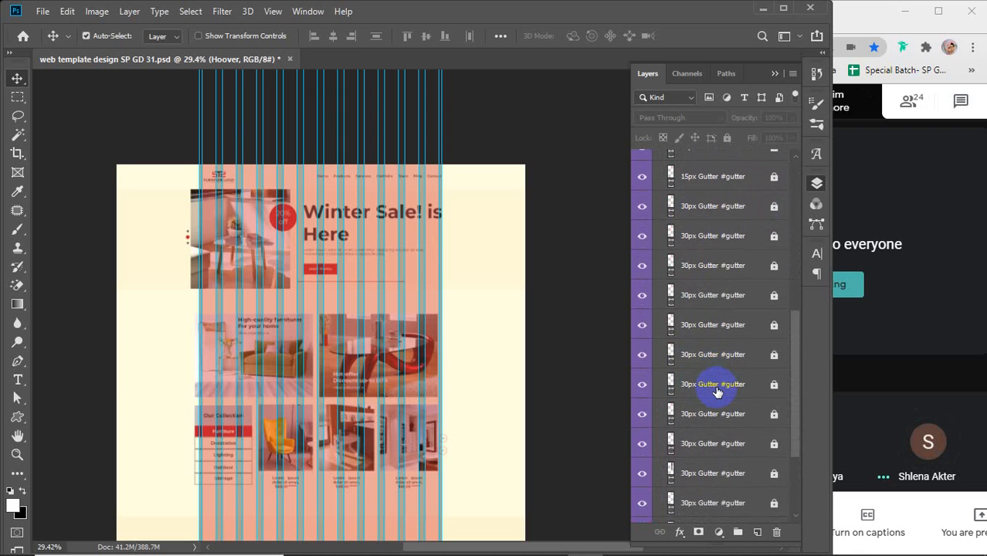
scroll(717, 392, "down", 5)
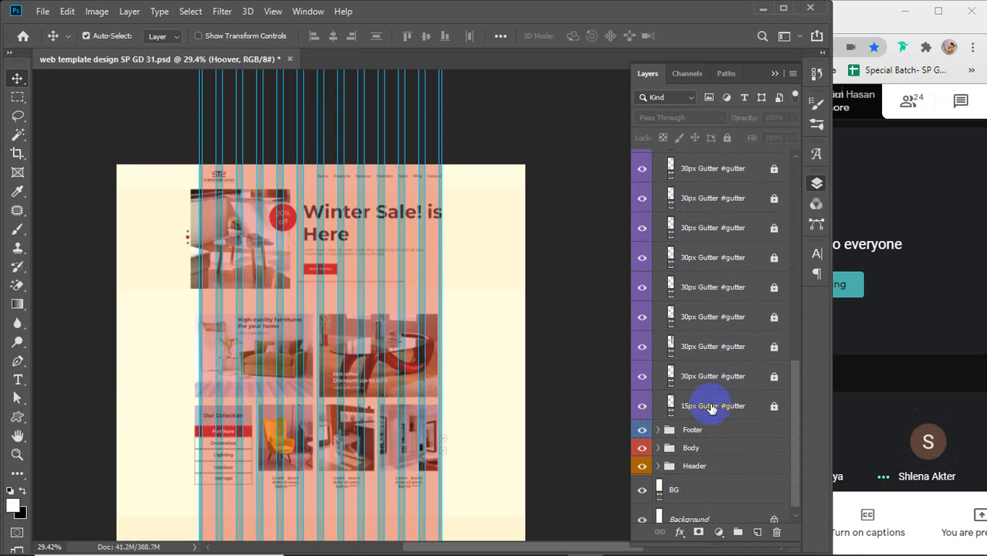
- Toggle the last 15px gutter layer and the 30px gutter layer above it to identify their places in the grid
left_click(644, 407)
left_click(644, 407)
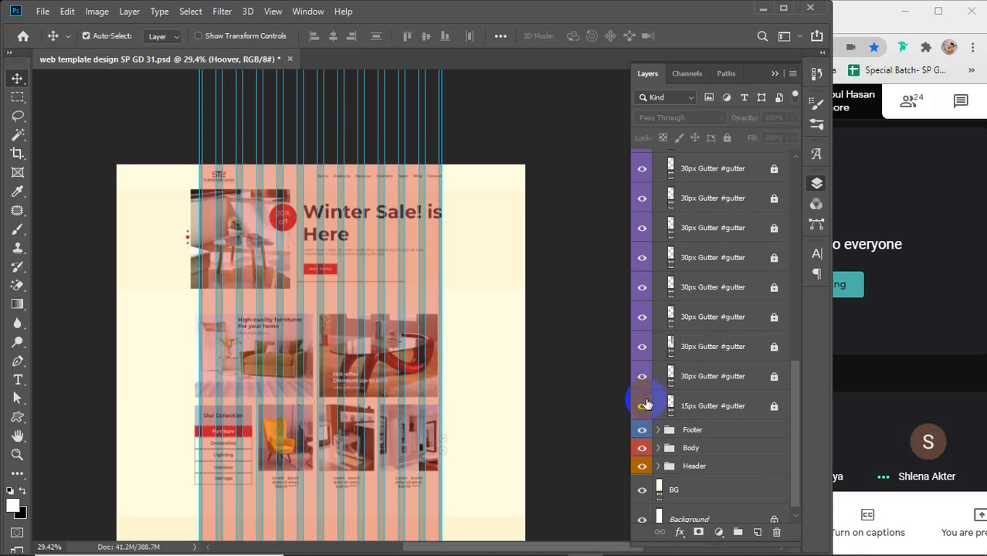
left_click(642, 376)
left_click(644, 377)
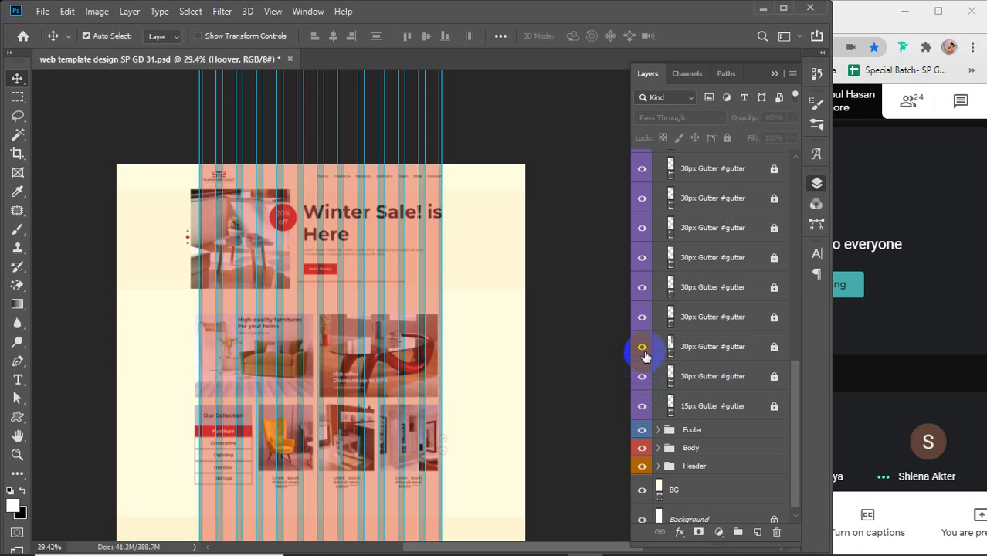
- Toggle the next four 30px gutter layers one at a time, working upward through the grid group, to locate each on the page
left_click(642, 347)
left_click(642, 347)
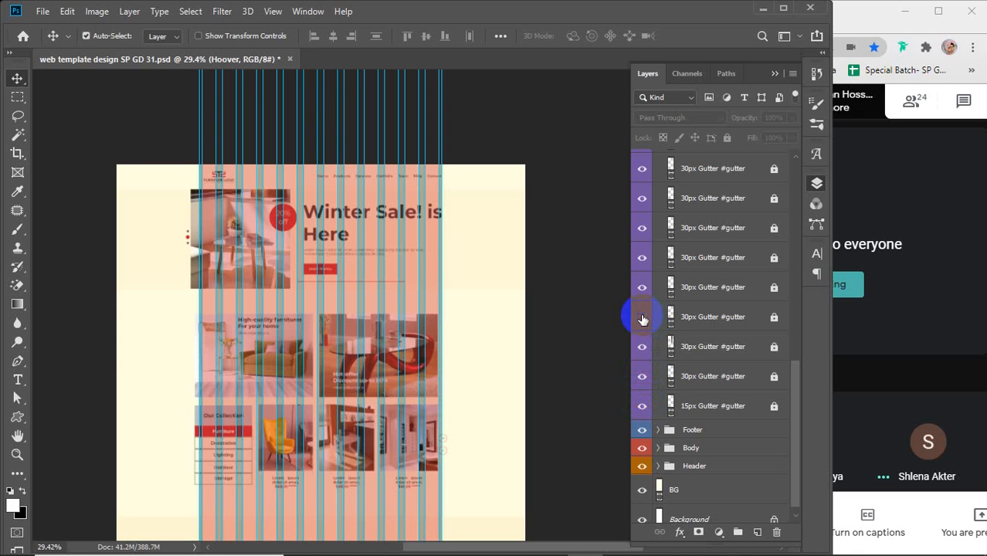
left_click(643, 318)
left_click(643, 317)
left_click(642, 287)
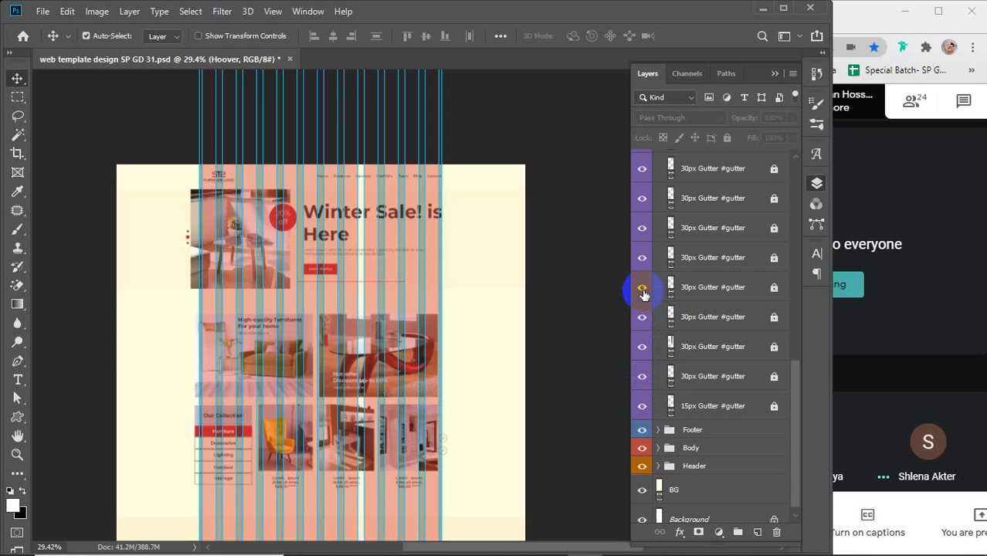
left_click(641, 288)
left_click(642, 258)
left_click(642, 258)
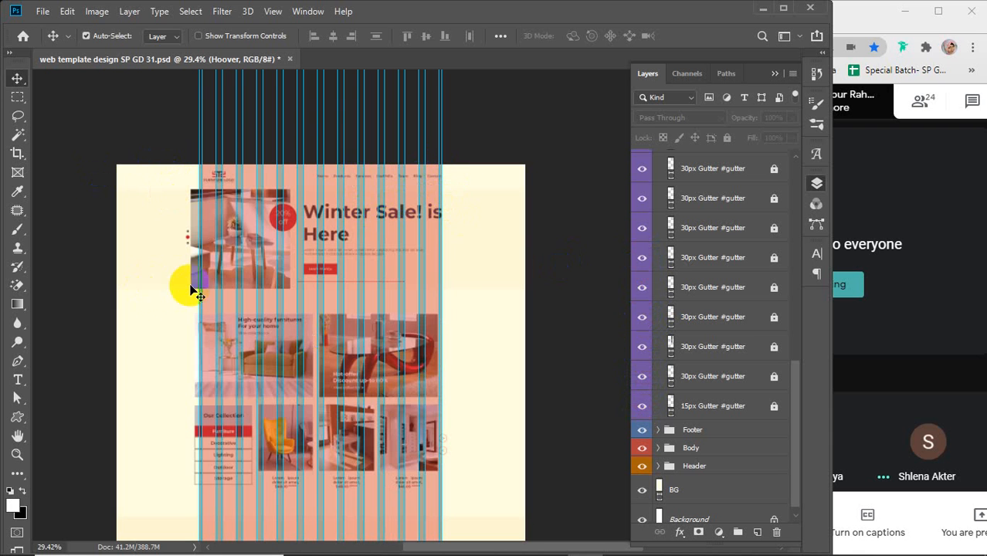
left_click(545, 229)
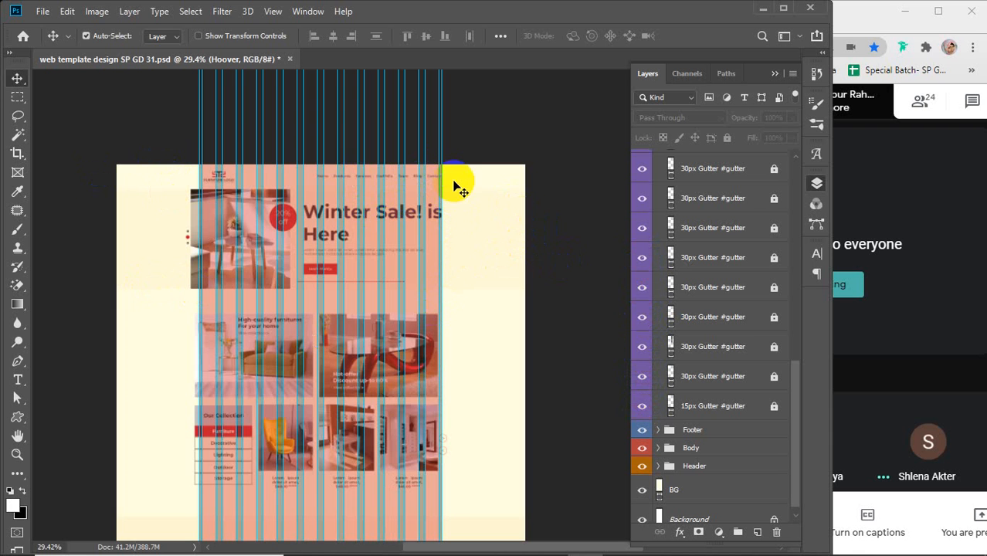
left_click(80, 220)
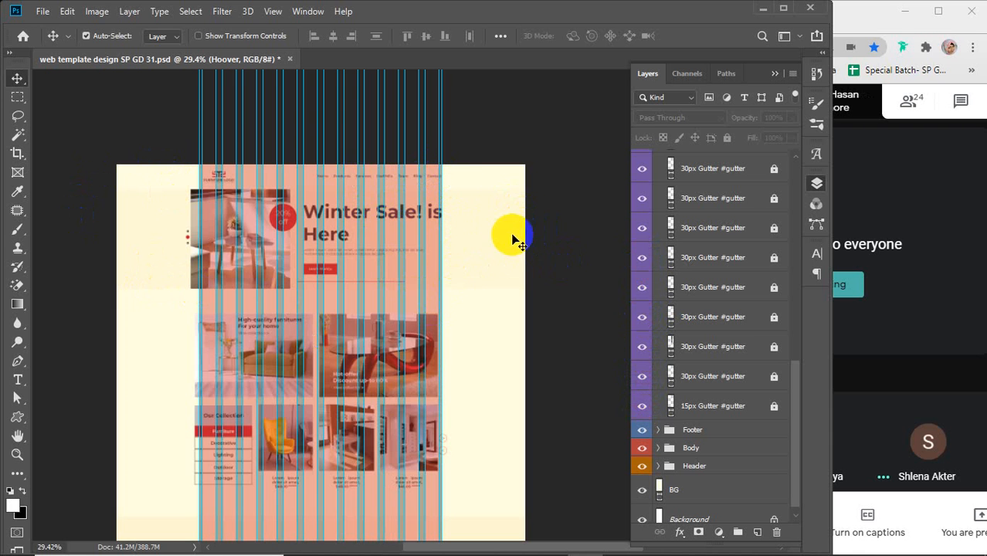
left_click(546, 280)
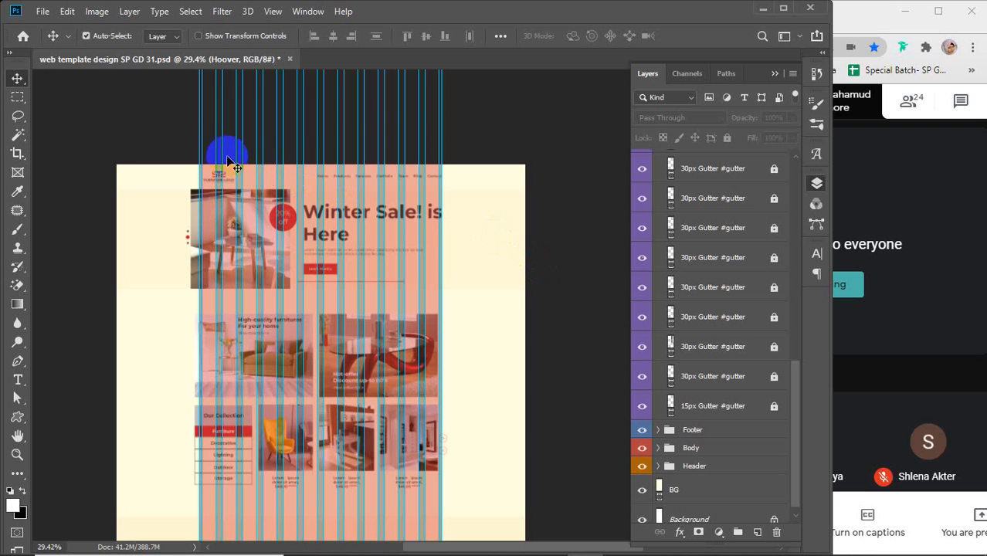
left_click_drag(168, 110, 431, 133)
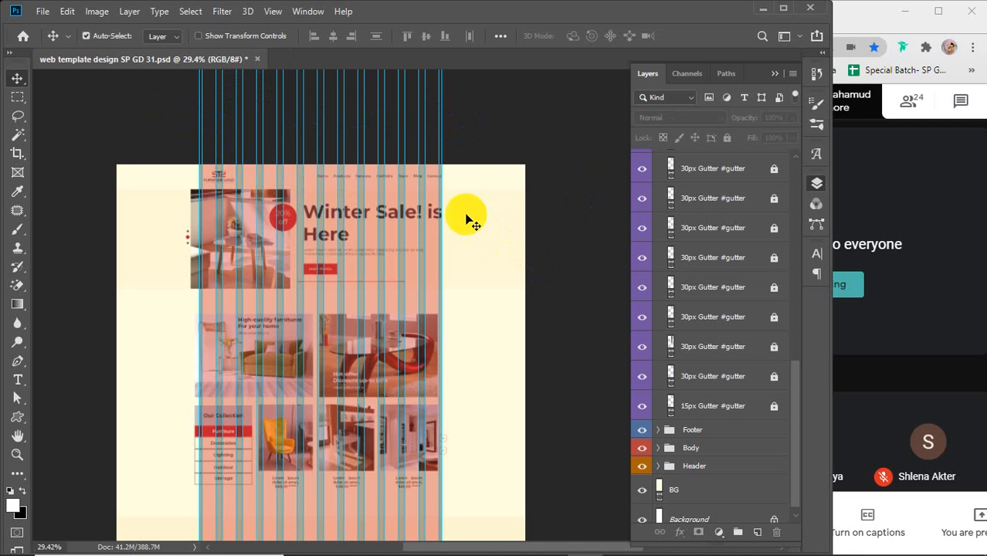
- Collapse the grid and Products groups, plus the slider icons, learn and learn more option groups in the header
scroll(693, 300, "up", 3)
scroll(691, 298, "up", 15)
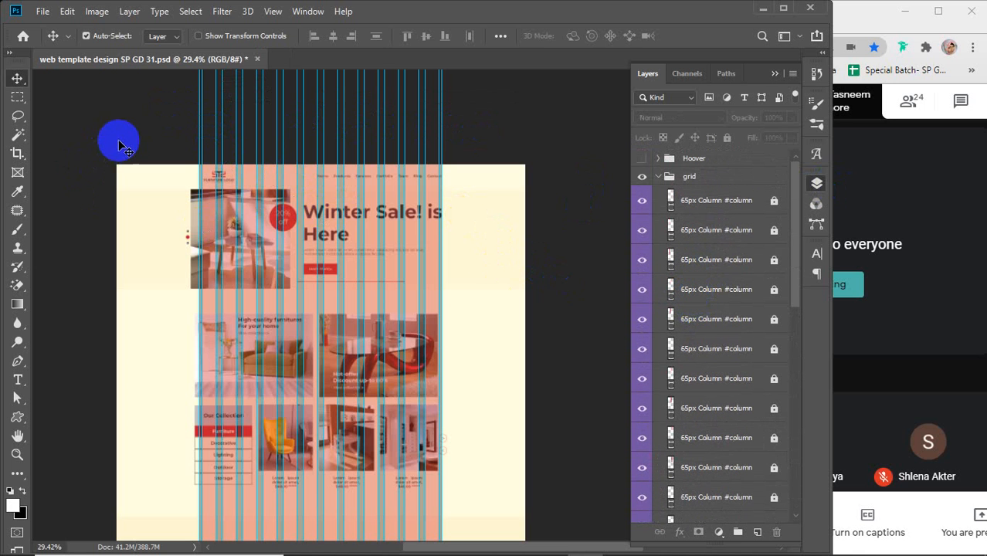
left_click_drag(115, 139, 537, 403)
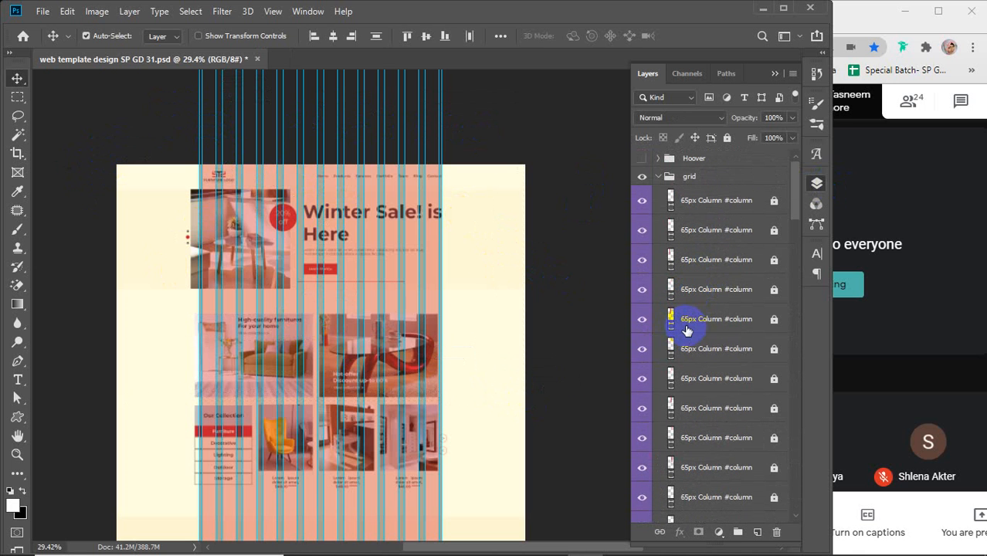
left_click(657, 177)
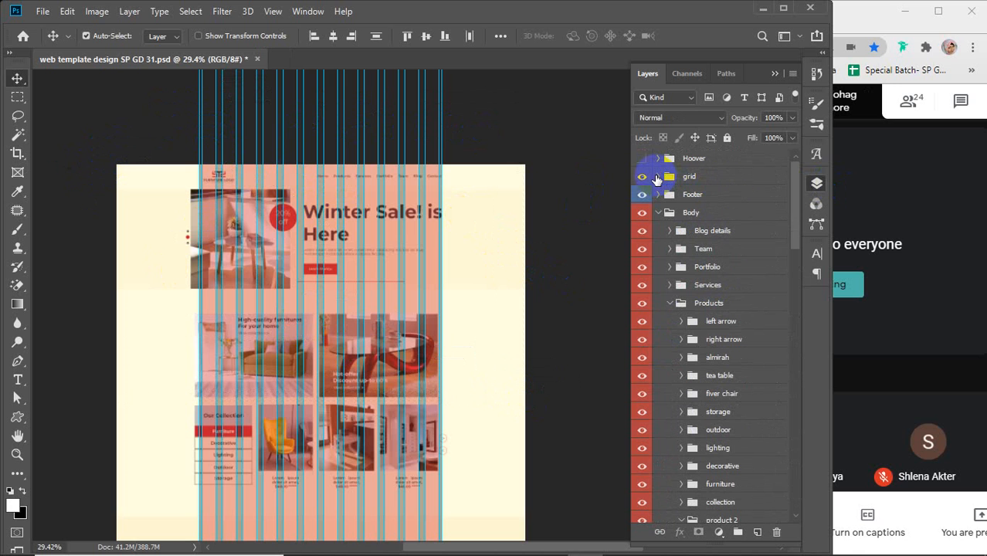
left_click(669, 302)
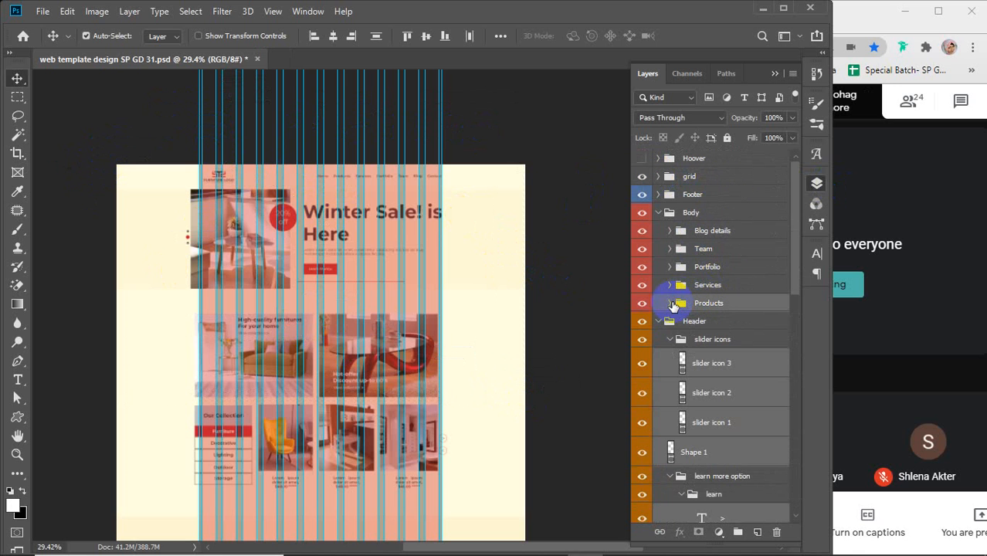
left_click(669, 339)
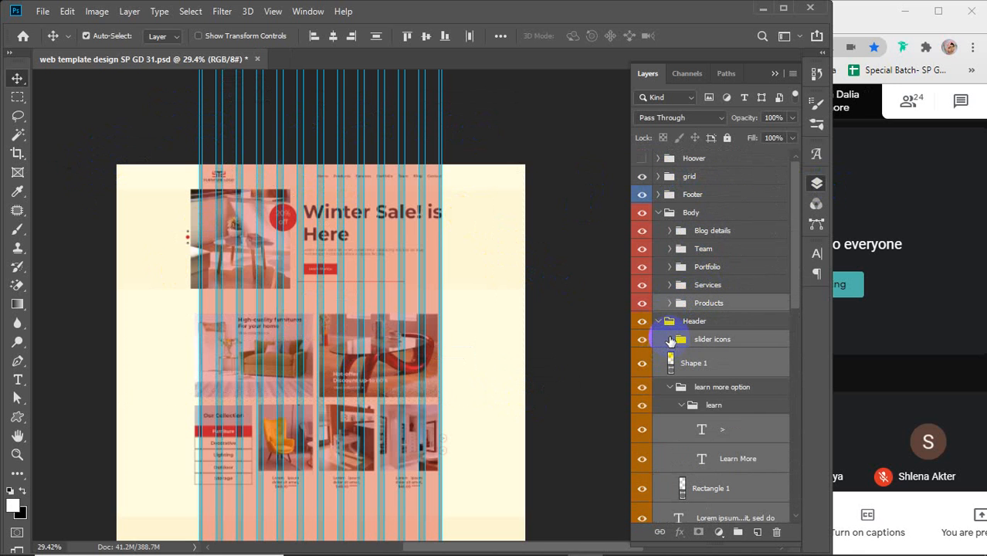
left_click(681, 406)
left_click(669, 387)
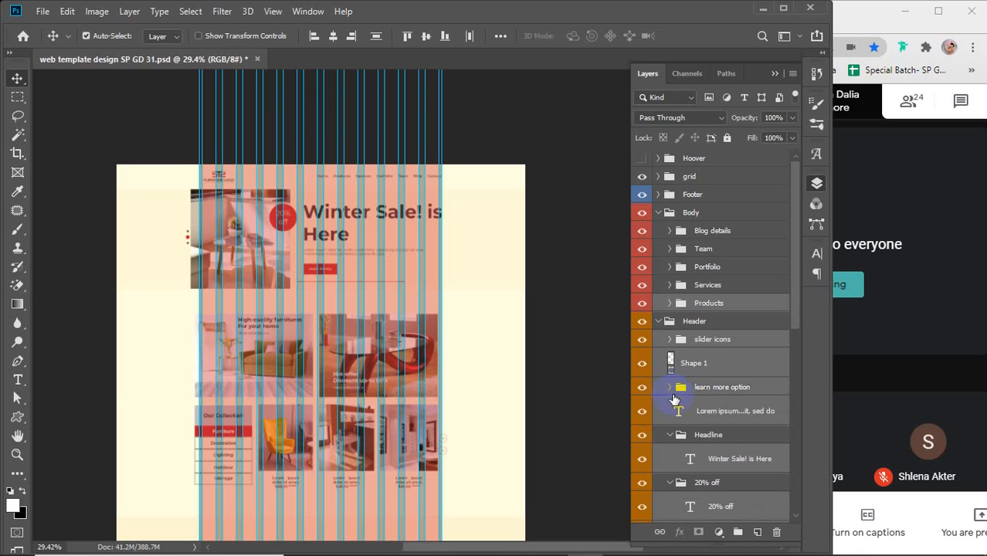
- Collapse the Headline, 20% off and menubar groups, as well as their parent Header group and the Body group
left_click(669, 437)
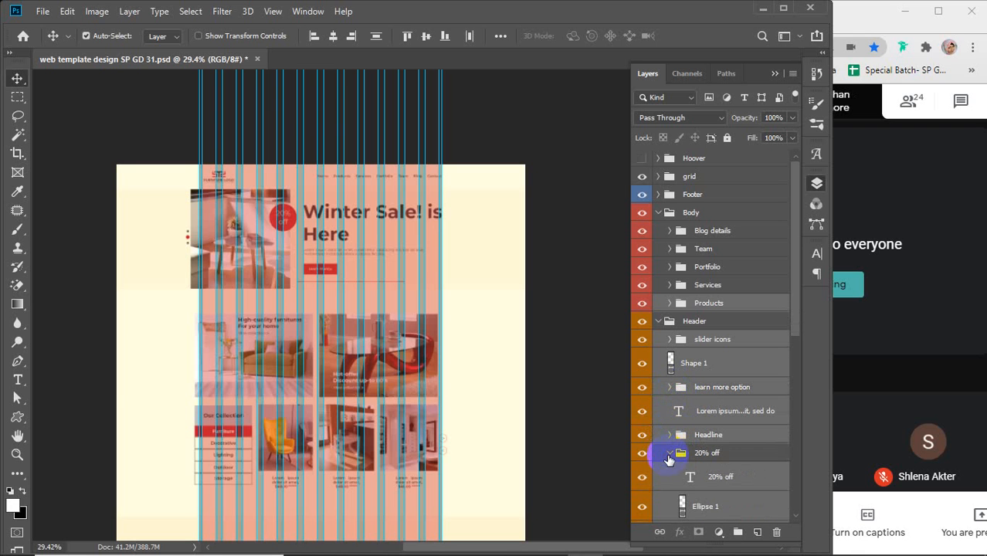
left_click(669, 453)
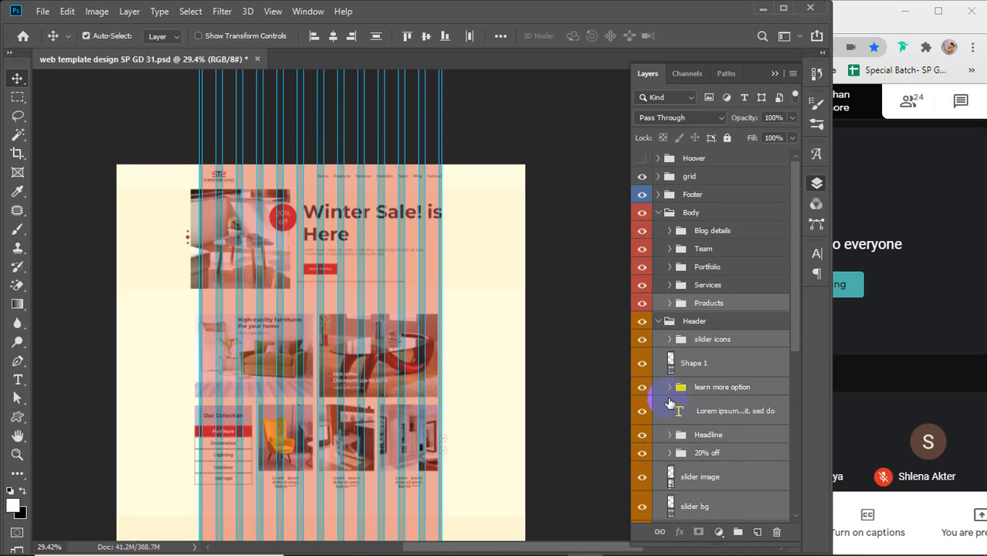
scroll(669, 402, "down", 2)
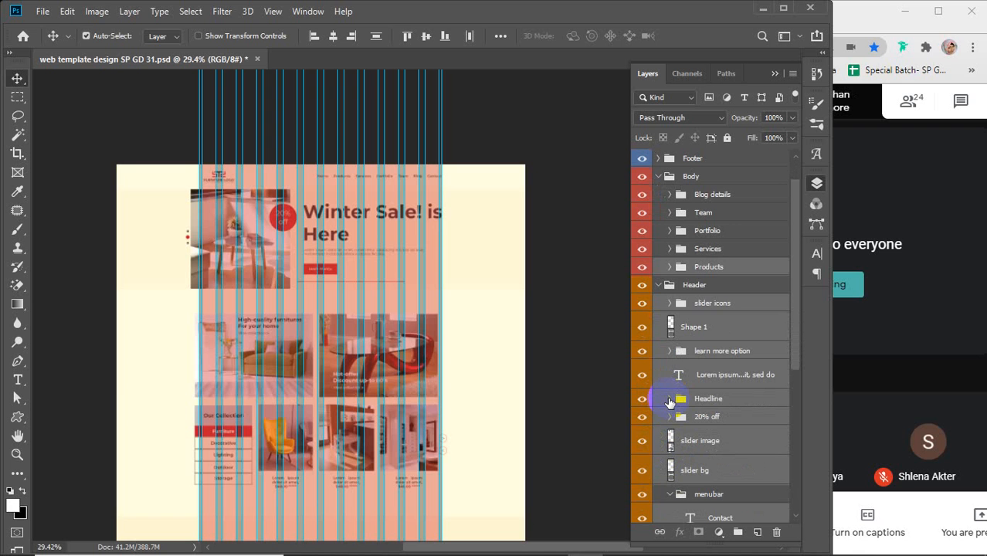
left_click(669, 495)
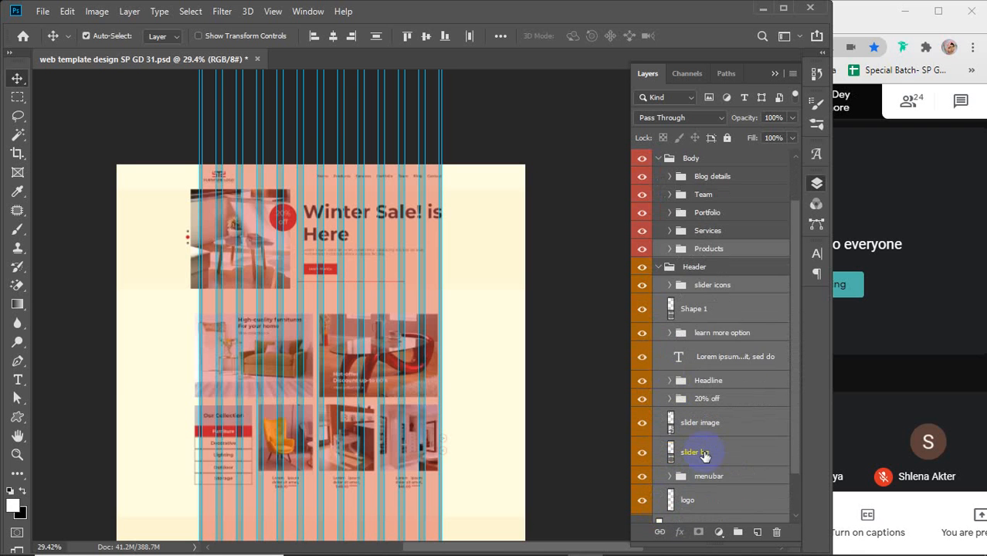
scroll(719, 444, "up", 2)
left_click(659, 304)
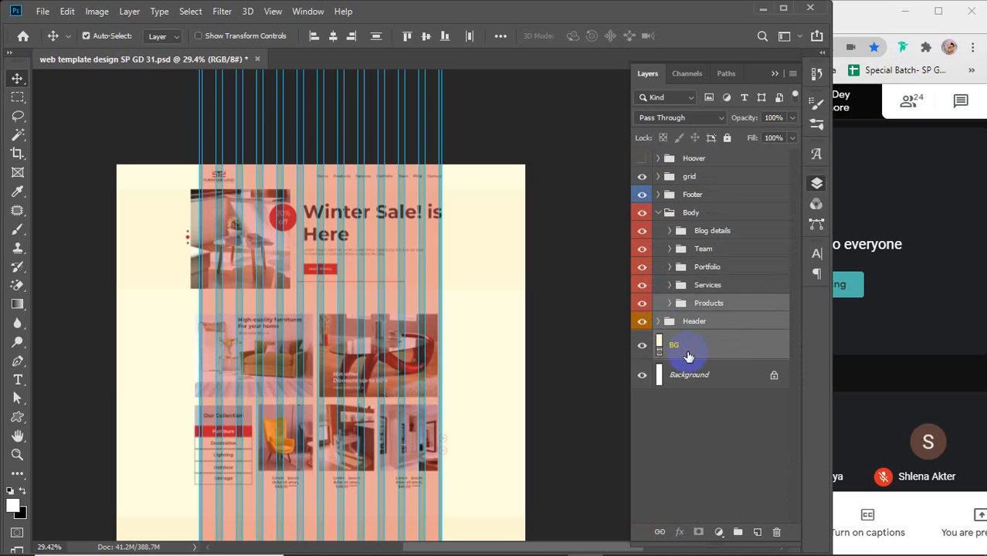
left_click(659, 213)
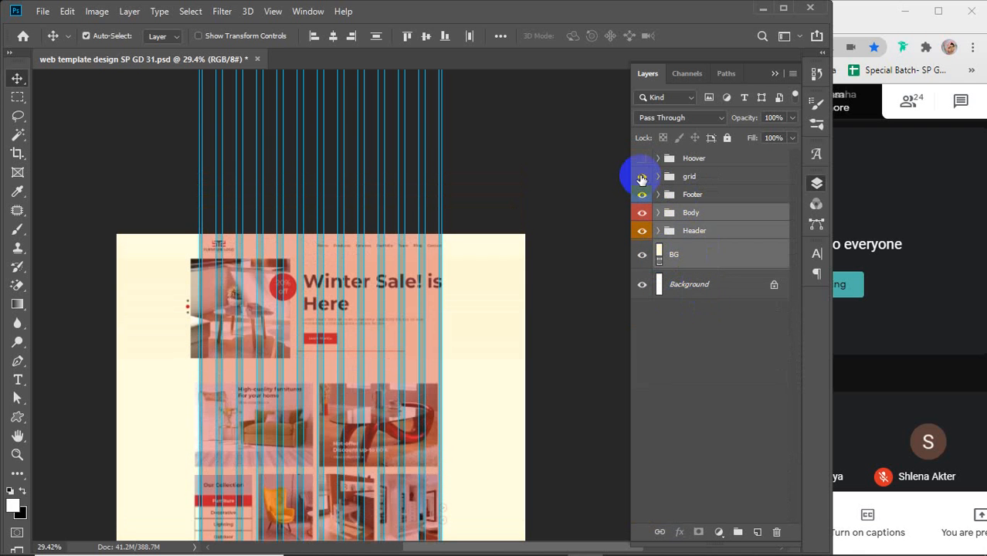
- Hide the grid group and check the document's dimensions in the Canvas Size settings without changing them
left_click(642, 177)
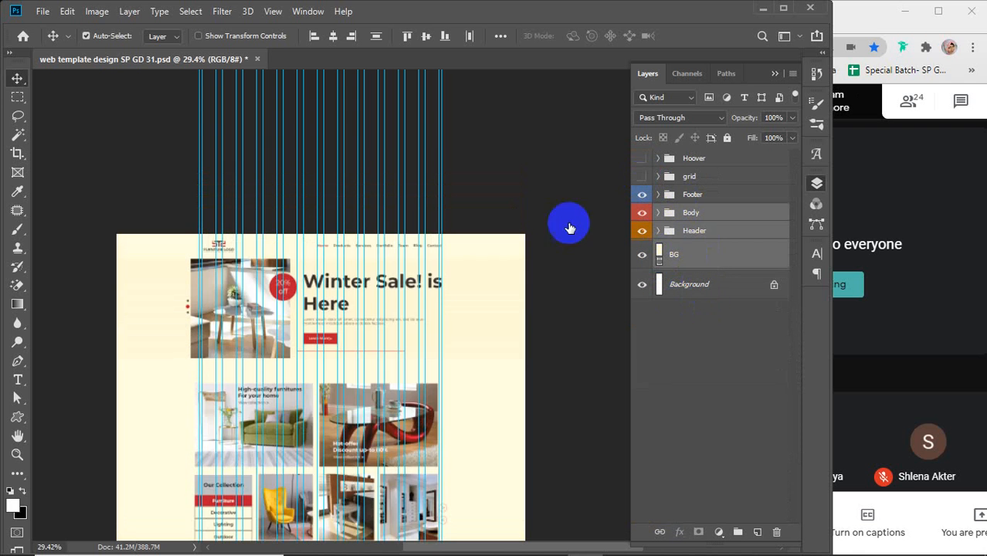
left_click(97, 11)
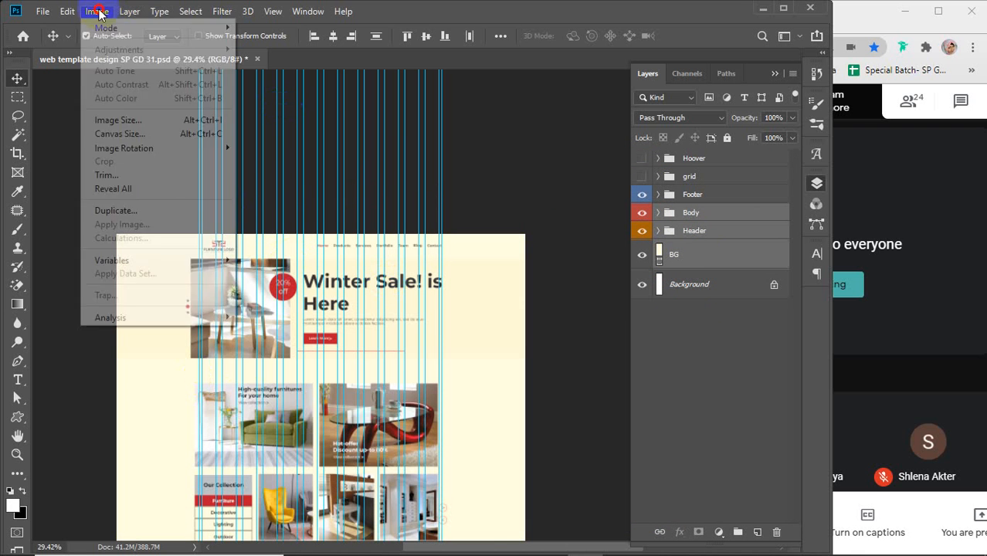
left_click(128, 132)
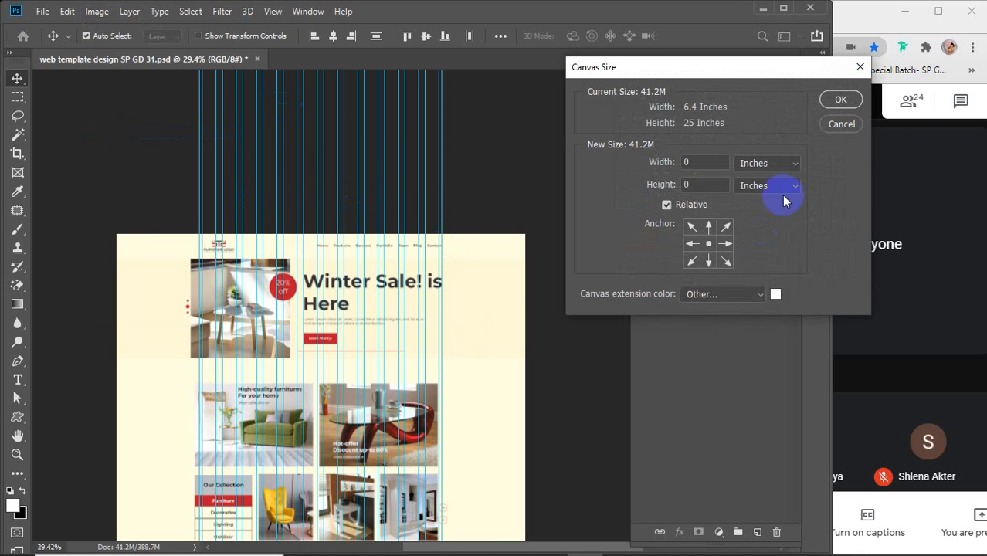
left_click(842, 124)
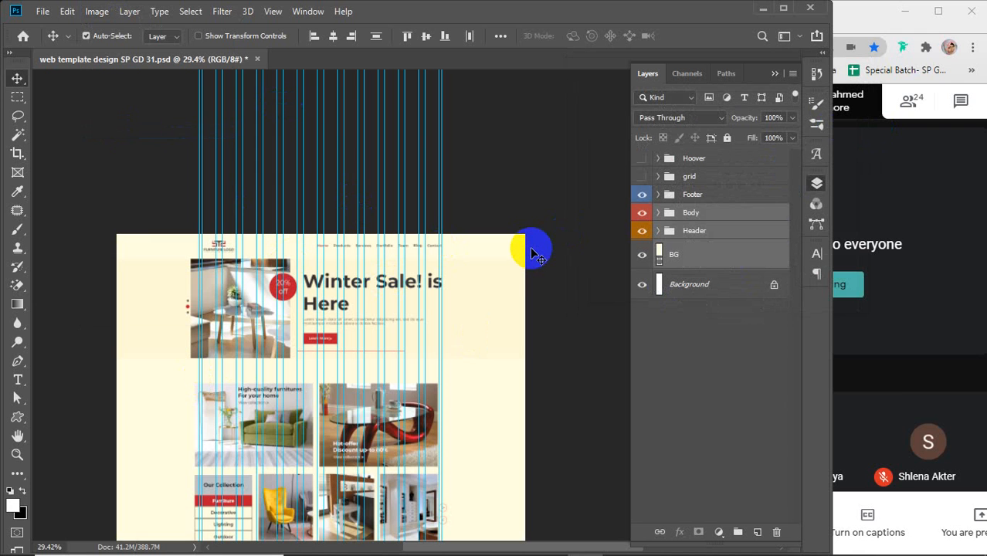
- Deselect the layers and examine the template's sections from the header down to Showcase against the column guides
scroll(501, 313, "down", 3)
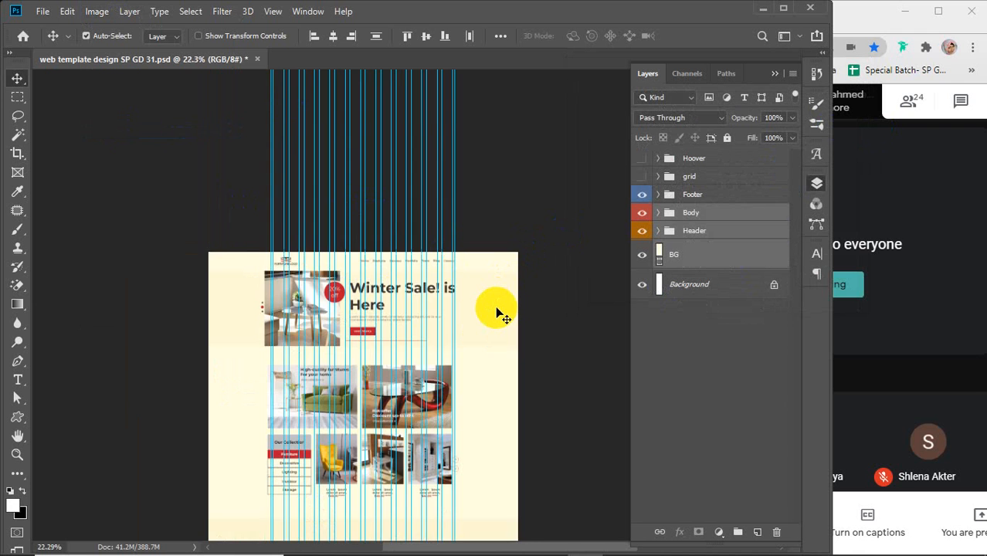
left_click(540, 357)
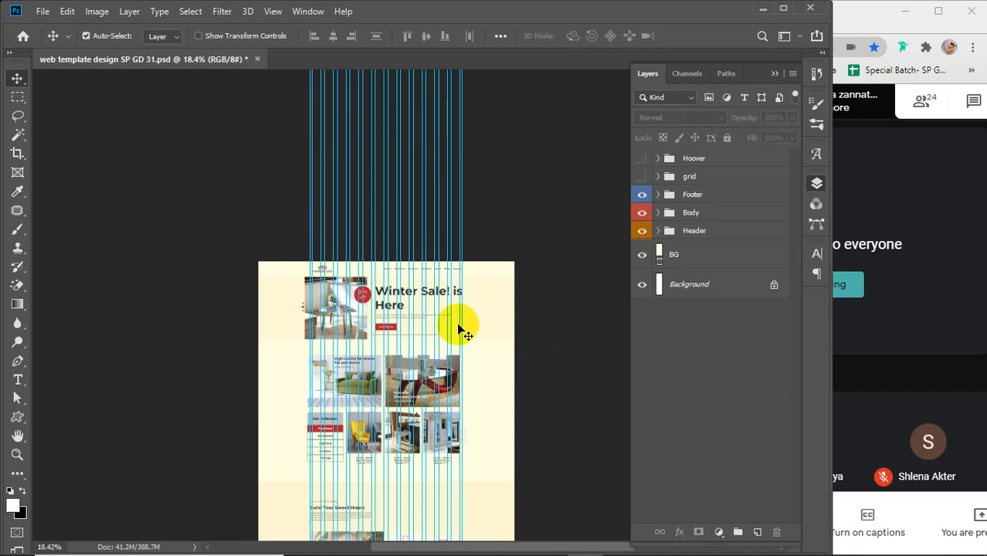
scroll(455, 326, "down", 3)
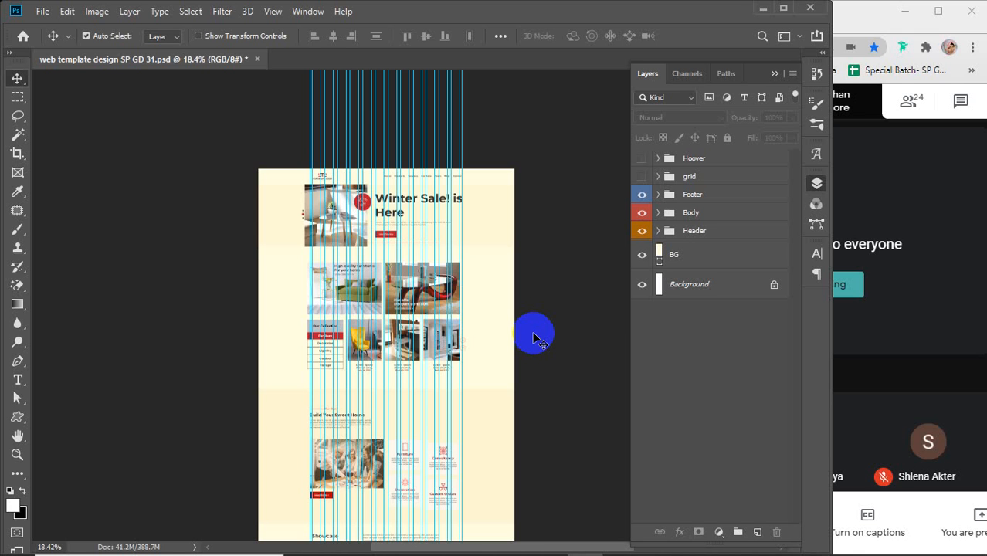
- Minimize the Photoshop and Desktop folder windows and refresh the desktop
mouse_move(651, 550)
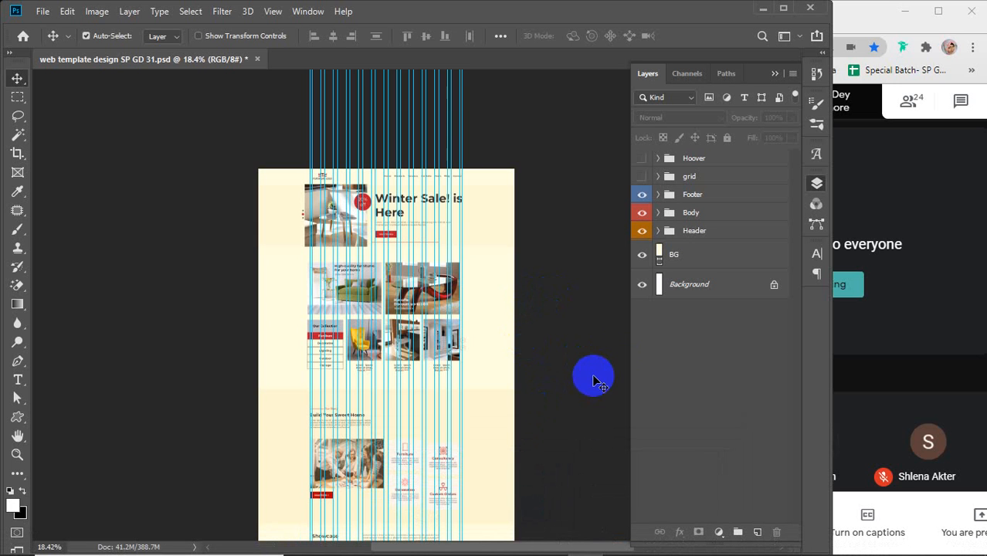
left_click(762, 9)
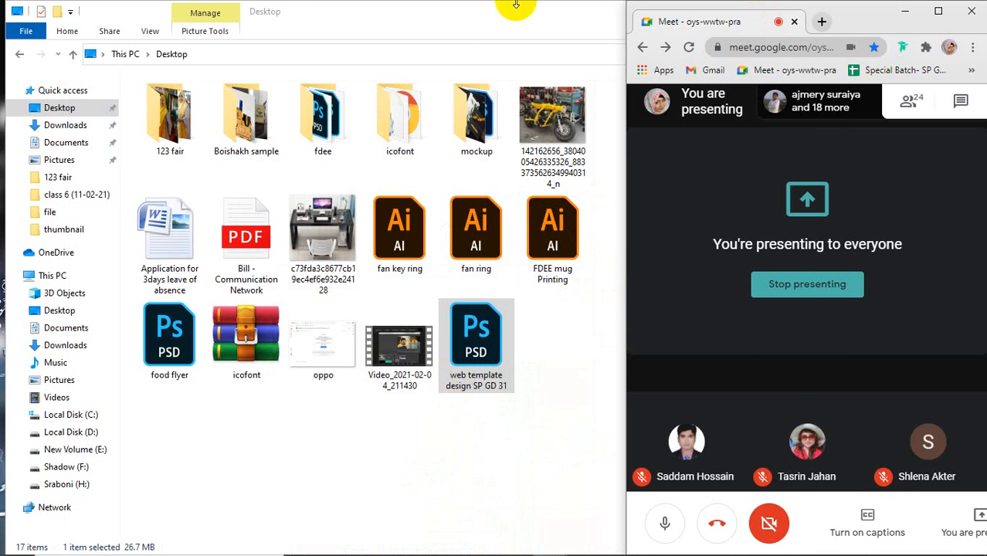
left_click(473, 28)
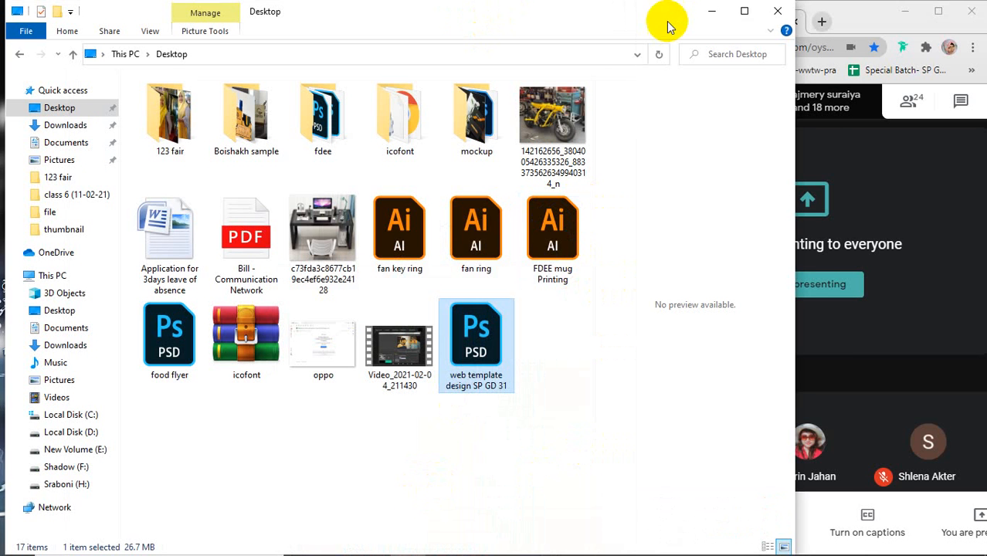
left_click(705, 11)
right_click(403, 134)
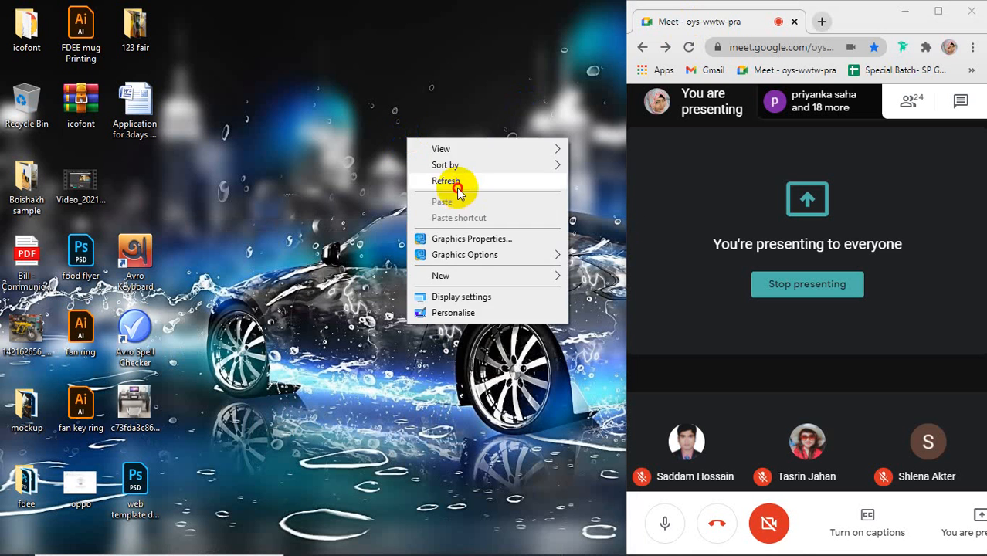
left_click(463, 179)
right_click(377, 63)
left_click(397, 108)
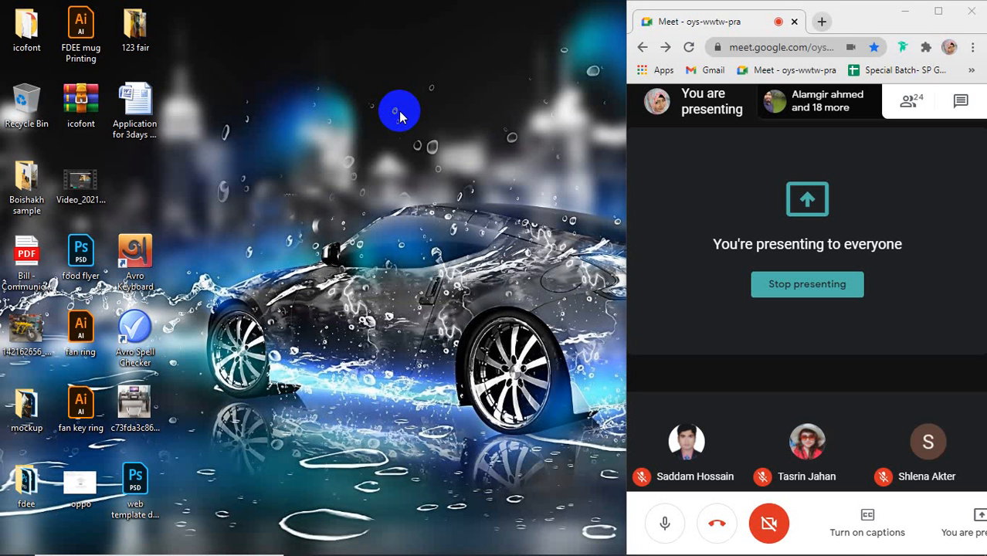
- Switch to the other Chrome window and close the Yellow clothing store and furniture image search tabs
mouse_move(541, 552)
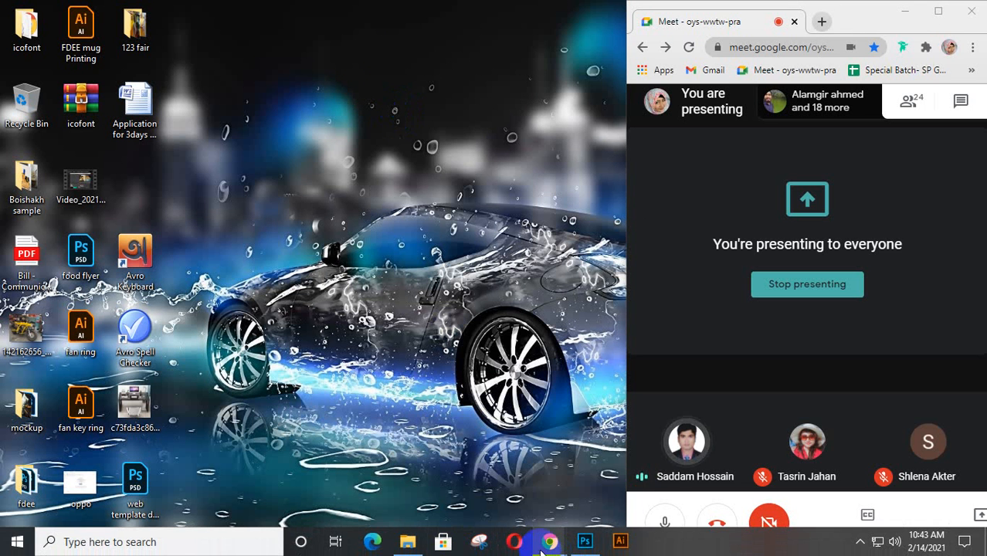
left_click(441, 501)
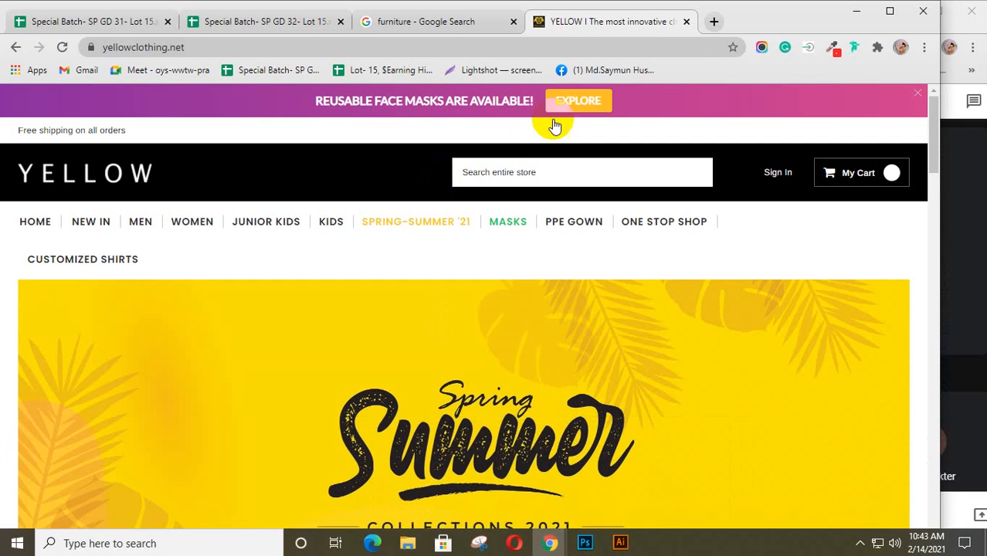
left_click(686, 21)
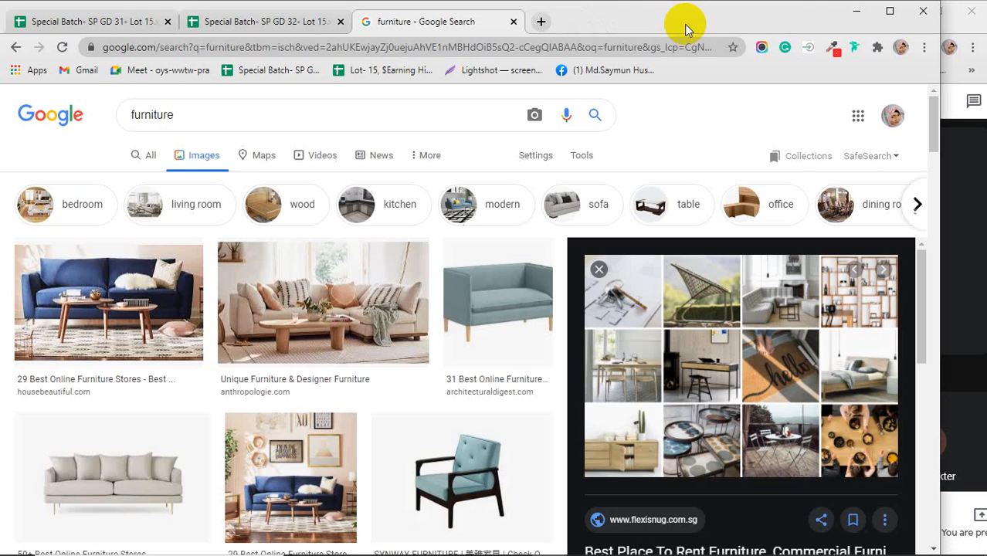
left_click(513, 21)
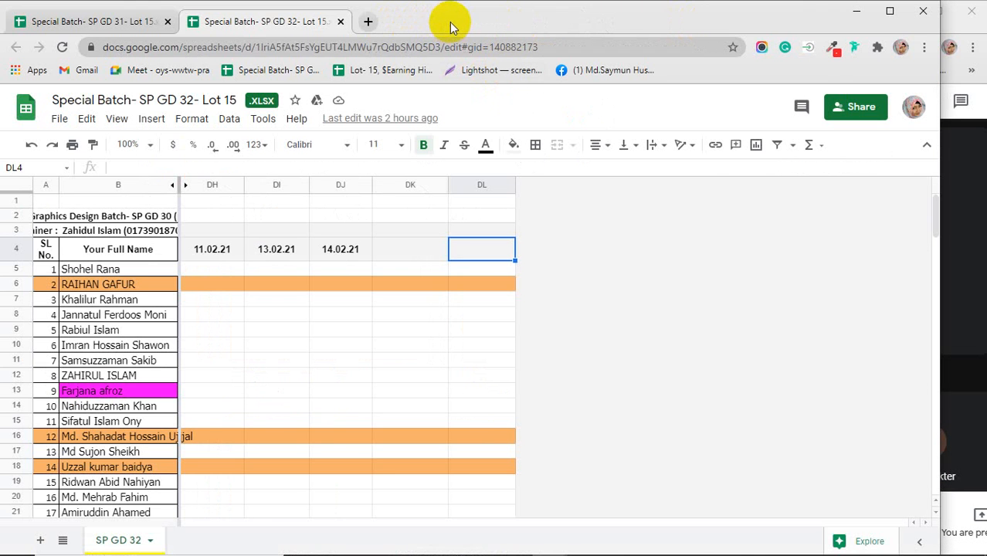
- Minimize the spreadsheet window and permanently delete the Avro Keyboard, Avro Spell Checker and printer image items from the desktop
left_click(856, 11)
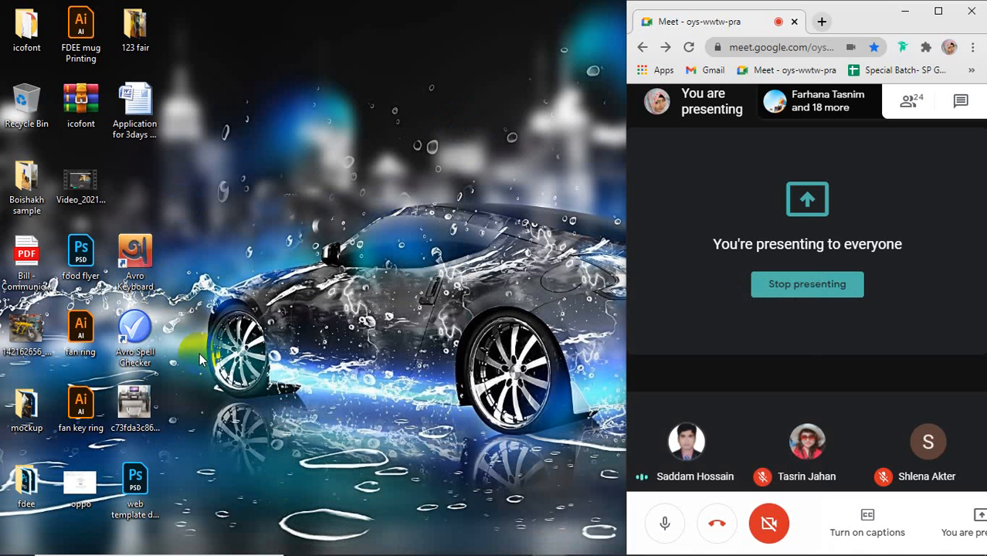
left_click_drag(229, 439, 144, 255)
key("shift+Delete")
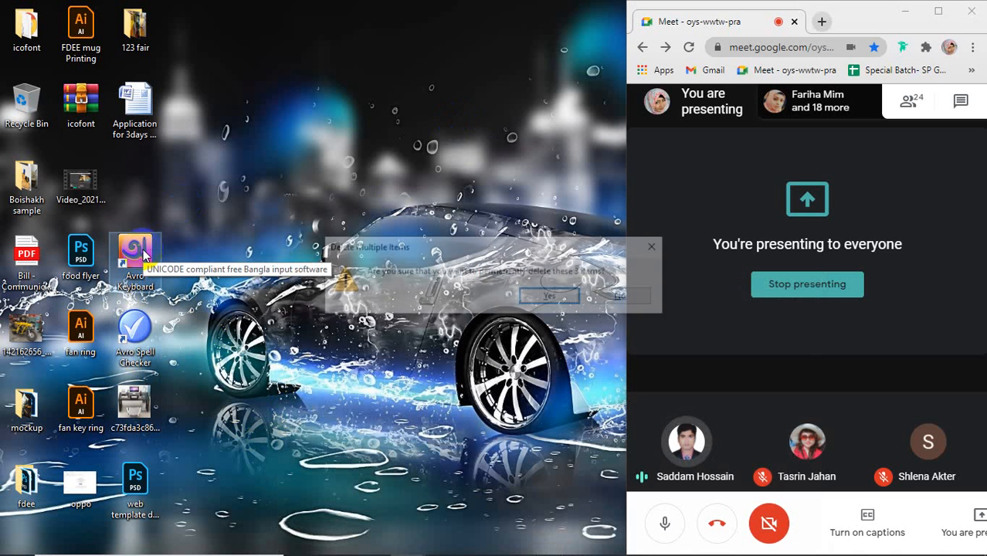
key("Return")
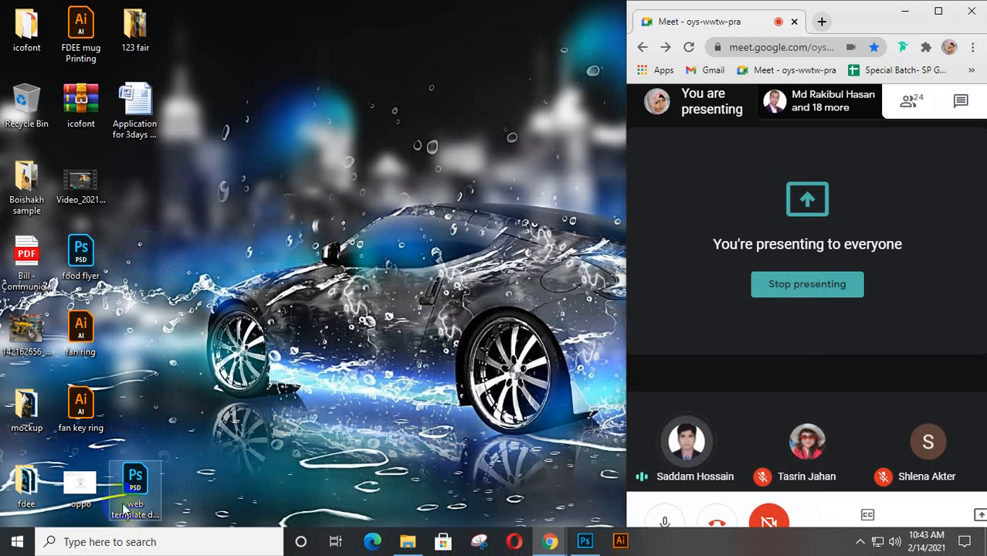
- Move the web template design PSD directly below the Application for 3days document on the desktop and refresh the desktop
left_click_drag(124, 508, 136, 180)
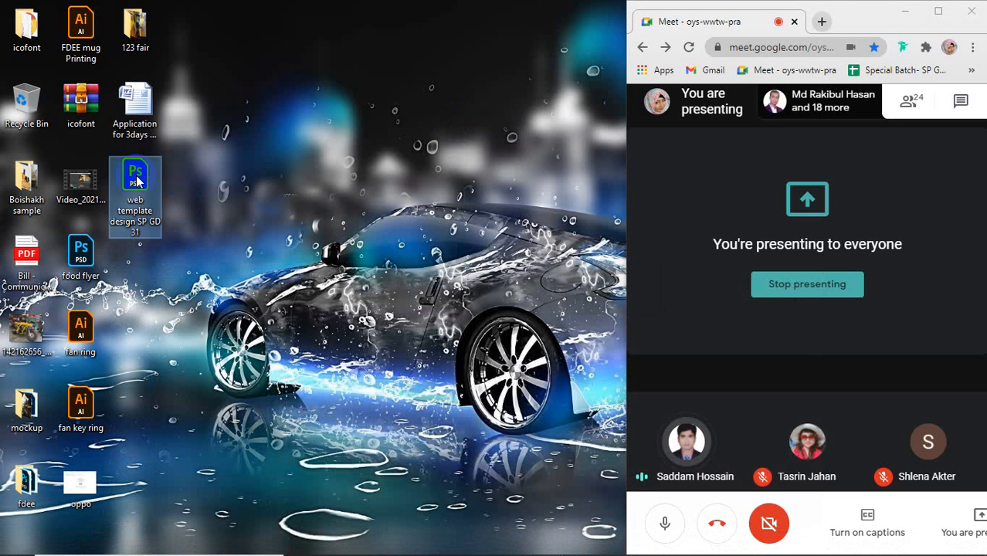
right_click(347, 182)
left_click(371, 224)
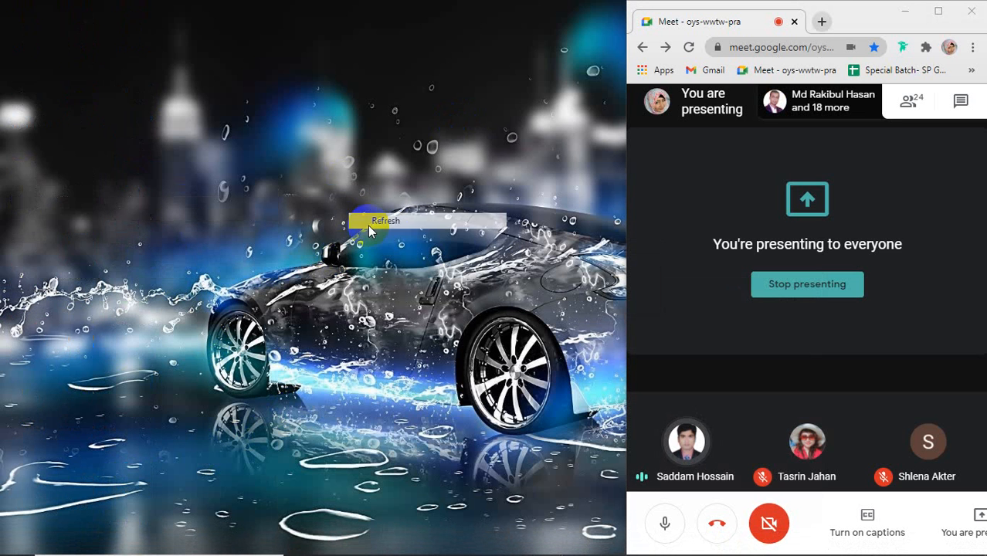
- Restore the Chrome window with the Special Batch- SP GD 32 spreadsheet and narrow it to fit beside the Meet window
mouse_move(458, 553)
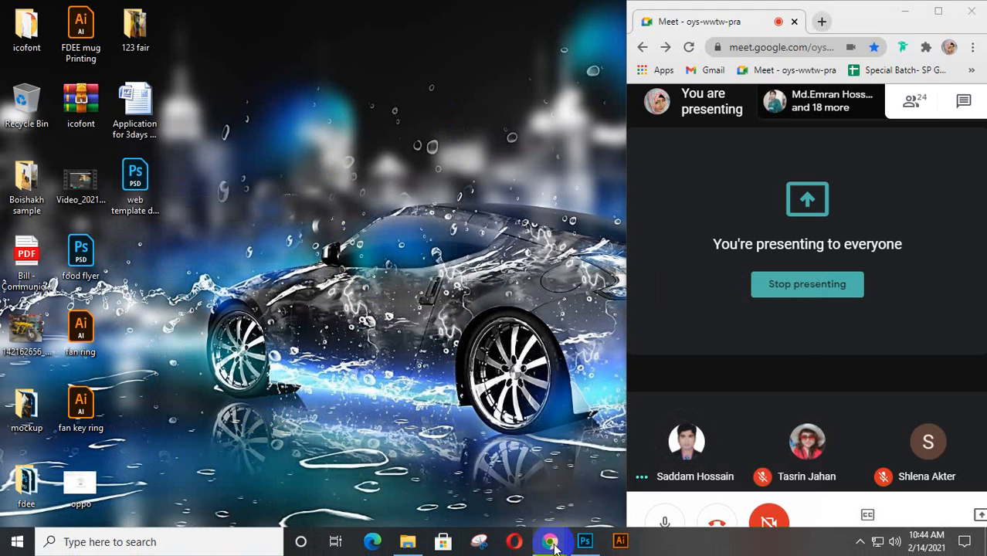
mouse_move(554, 547)
left_click(445, 484)
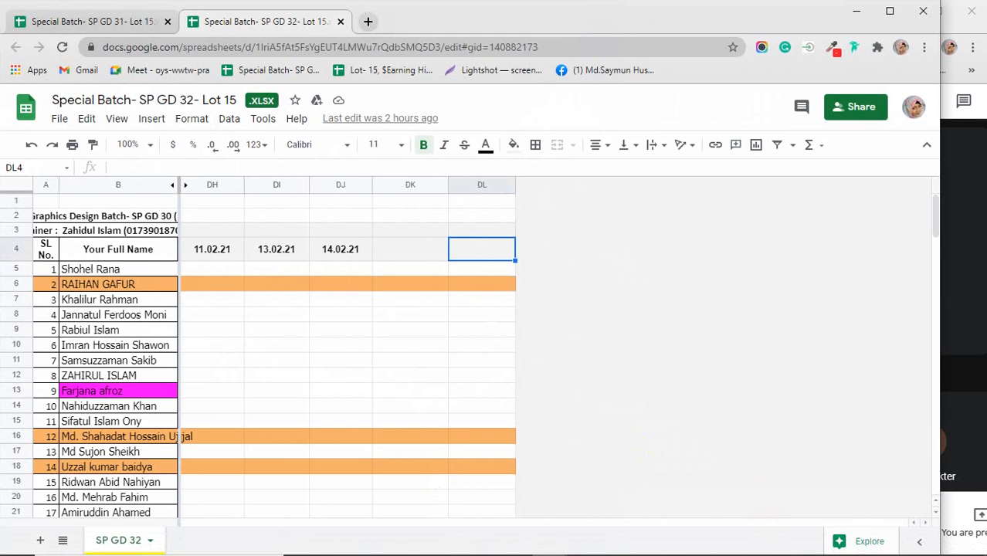
left_click_drag(947, 283, 625, 303)
mouse_move(968, 550)
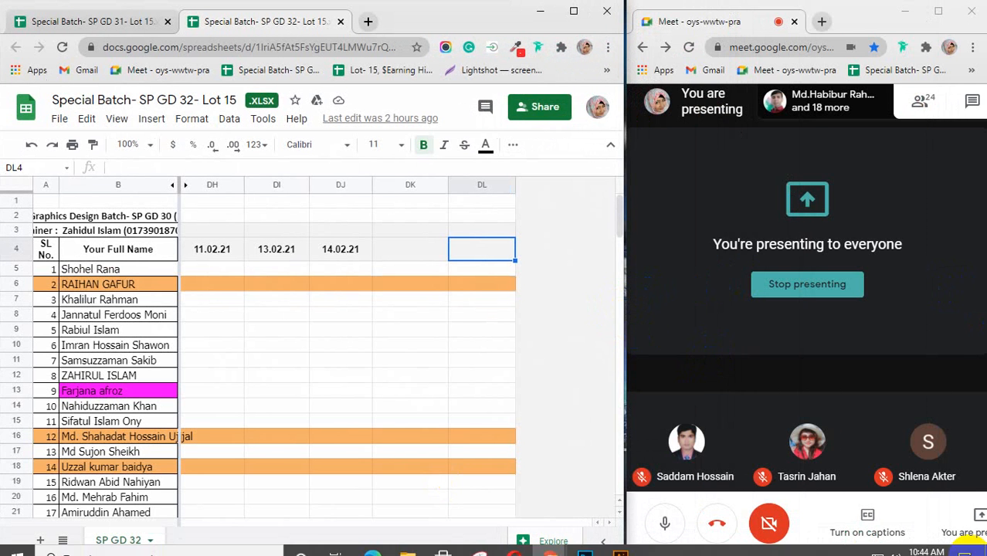